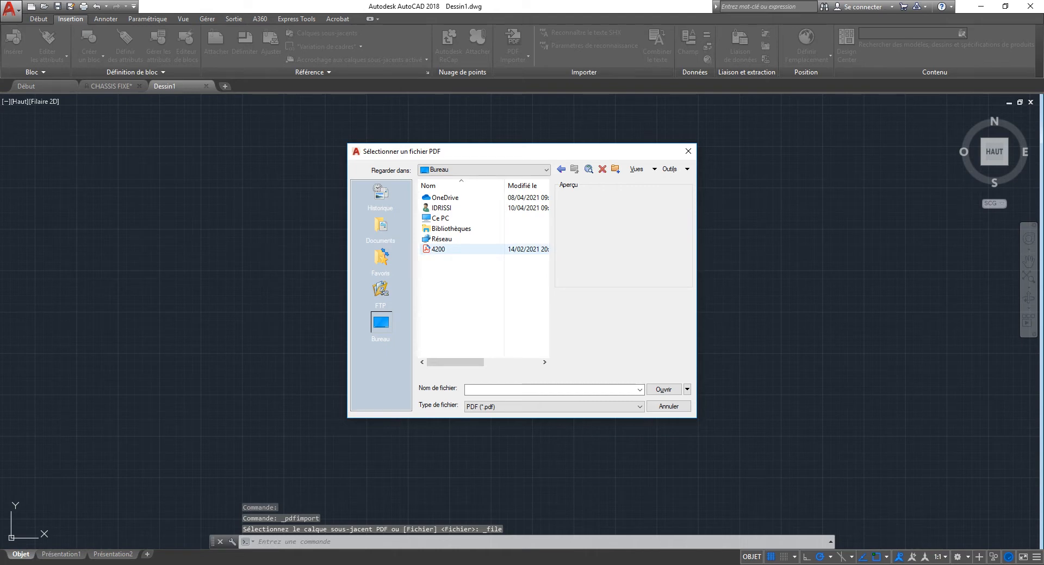
- Import page 12 of 4200.pdf at scale 1, keeping the default import options
double_click(438, 249)
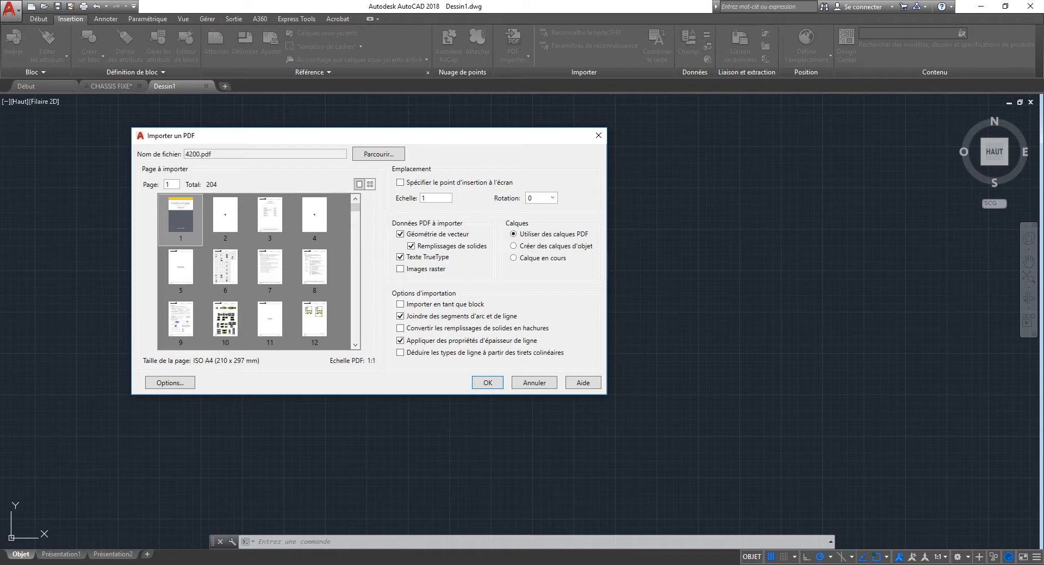
click(314, 321)
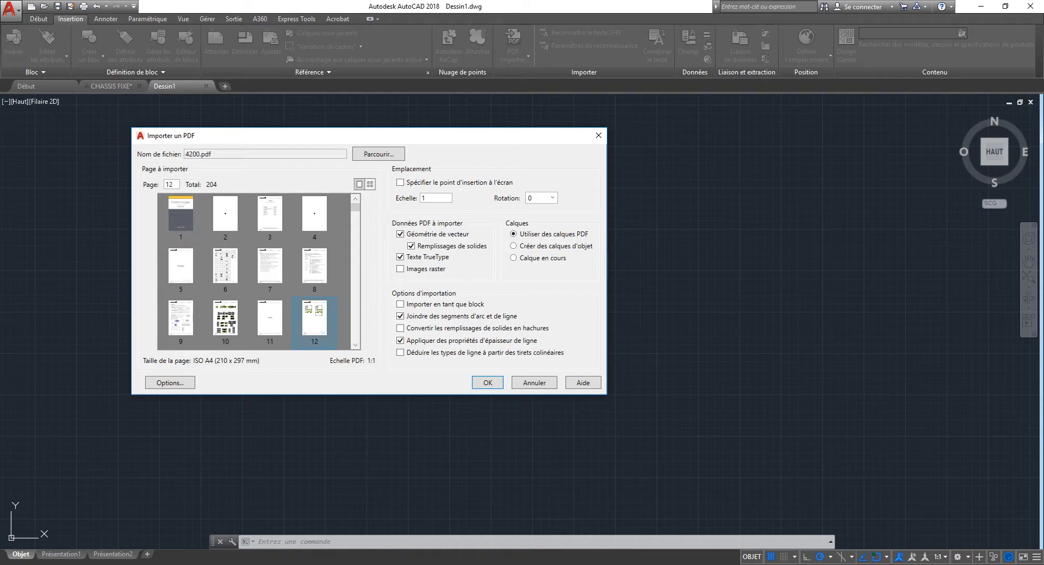
key(Return)
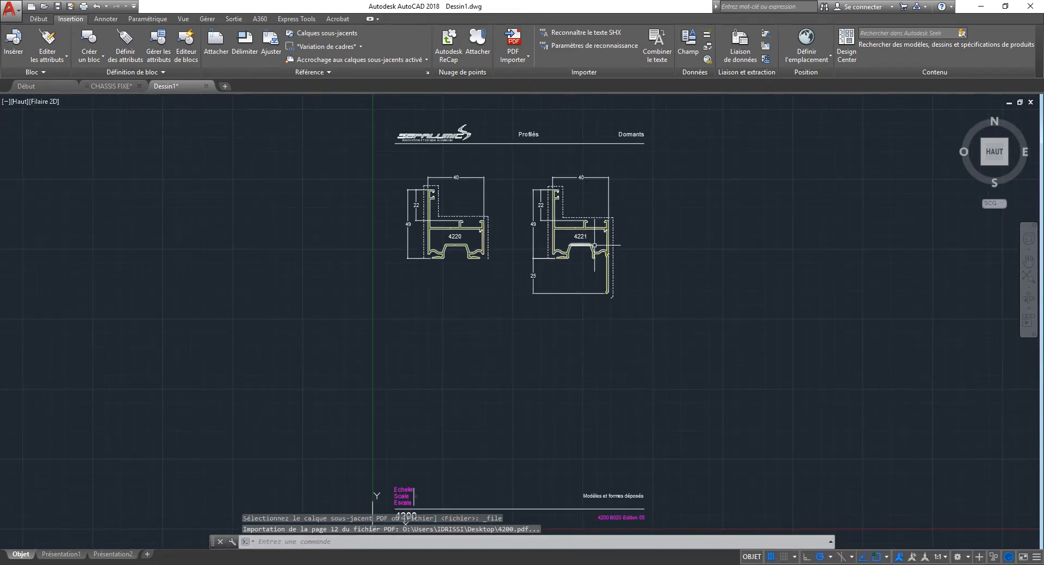
- Try to select the yellow fills of both profiles with an object selection filter set to Hachures
scroll(506, 284, down, 4)
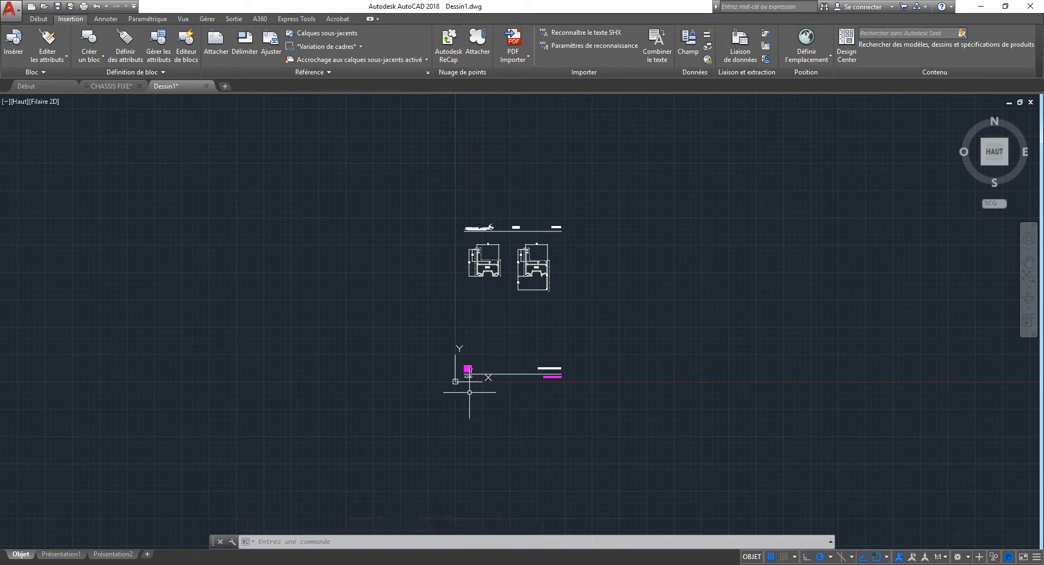
scroll(511, 251, up, 8)
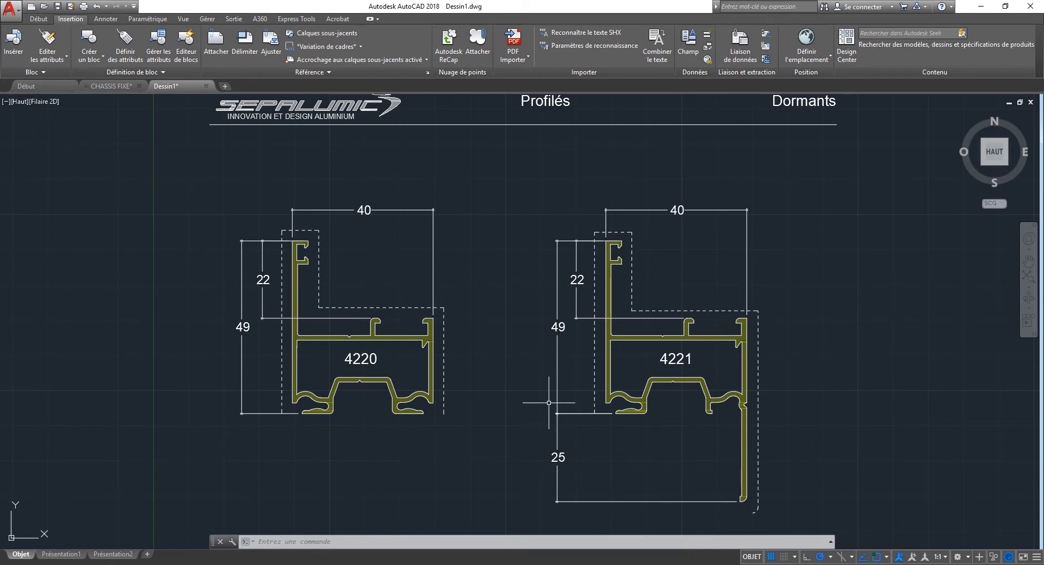
text(I)
key(Return)
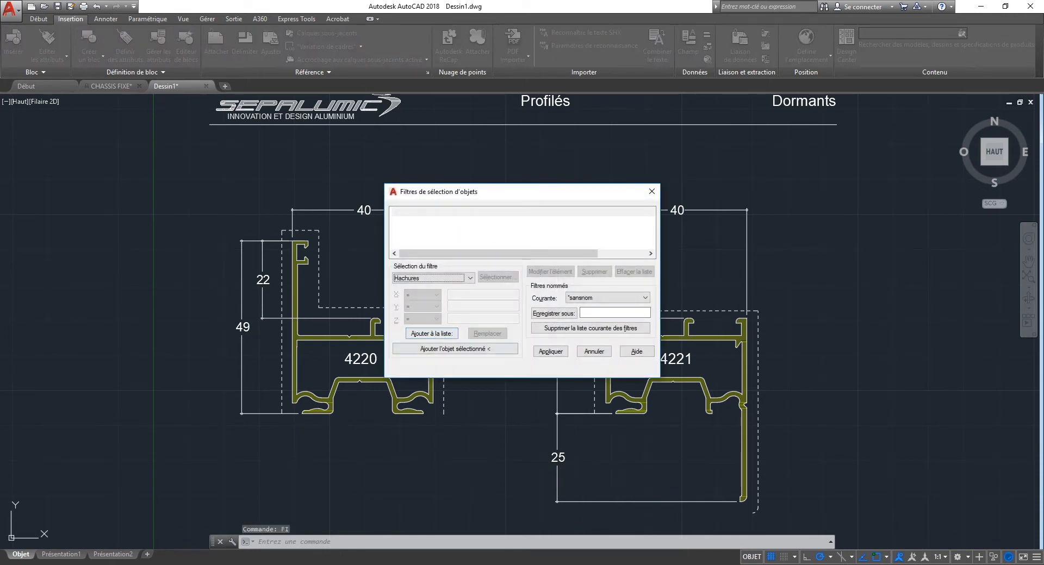
click(431, 334)
click(550, 351)
click(881, 171)
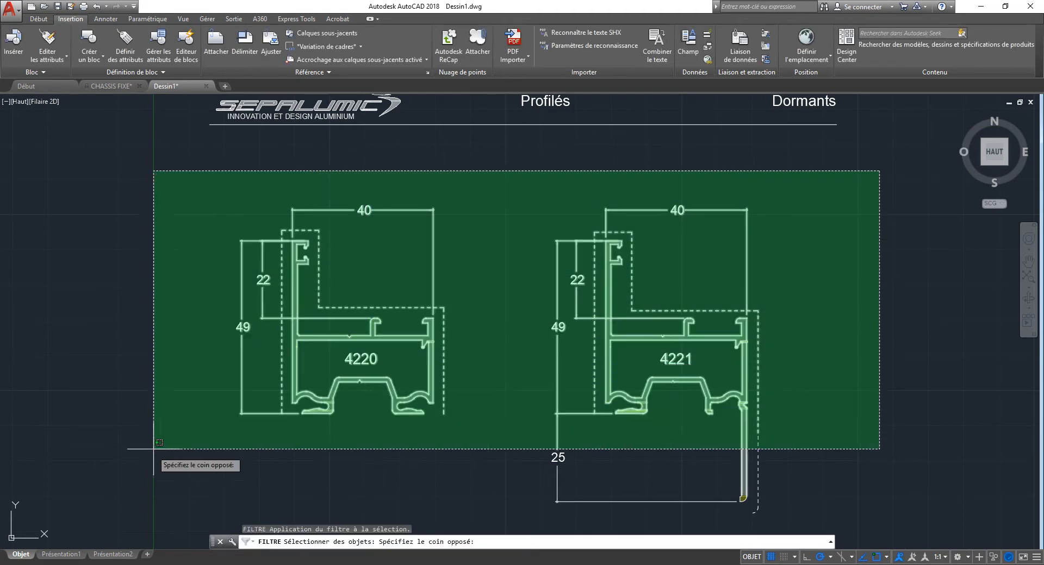
click(115, 498)
key(Return)
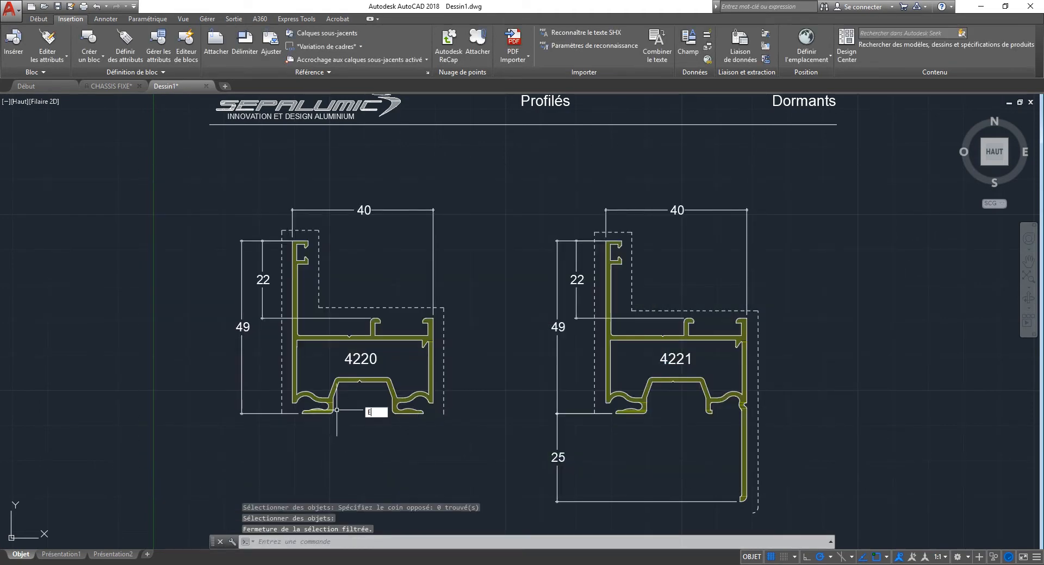
key(Return)
key(Escape)
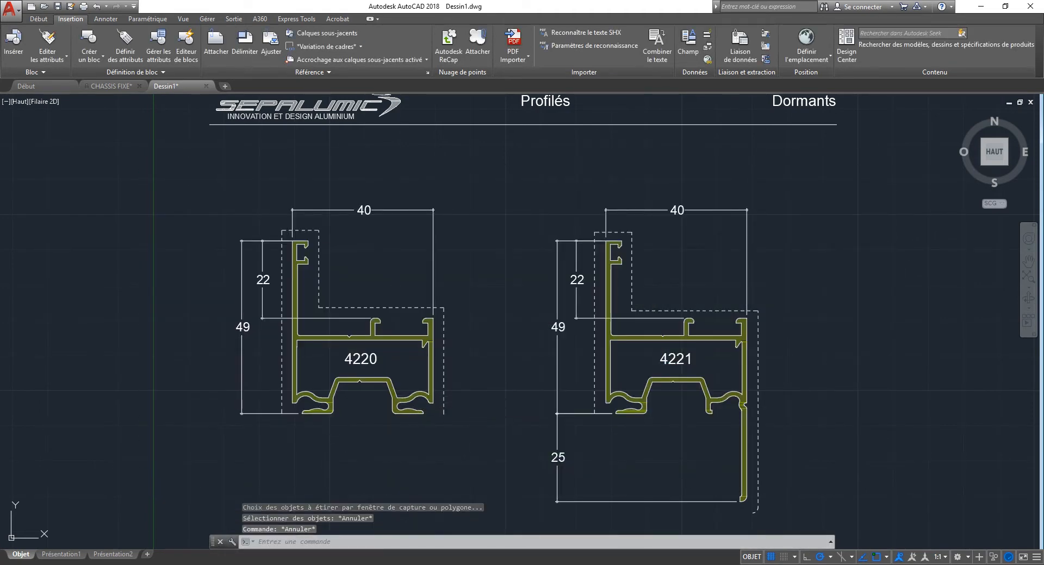
- Filter a selection around profiles 4220 and 4221 for Solide objects and erase the selected fills
text(FI)
key(Return)
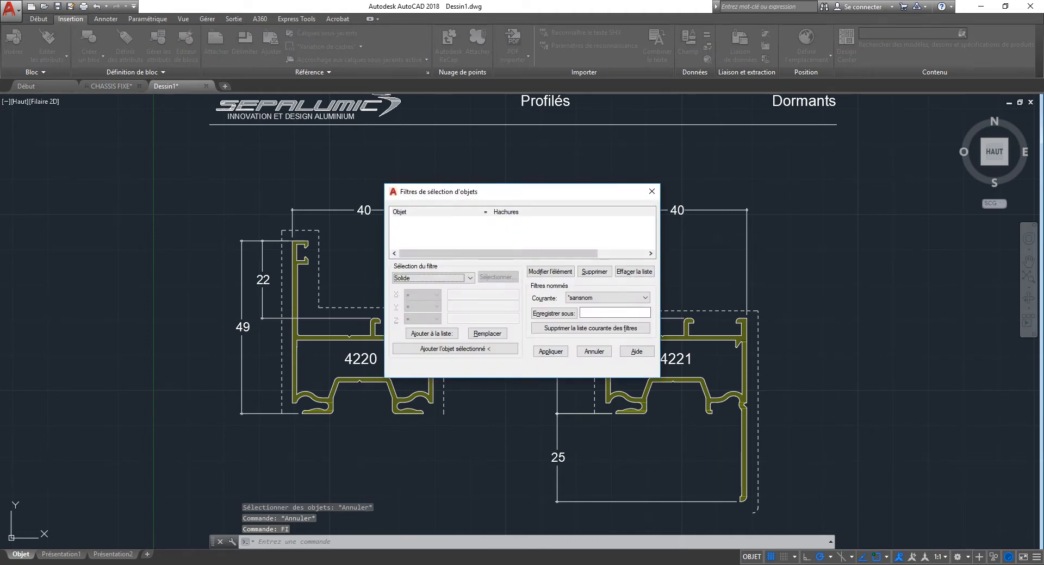
click(550, 351)
click(851, 163)
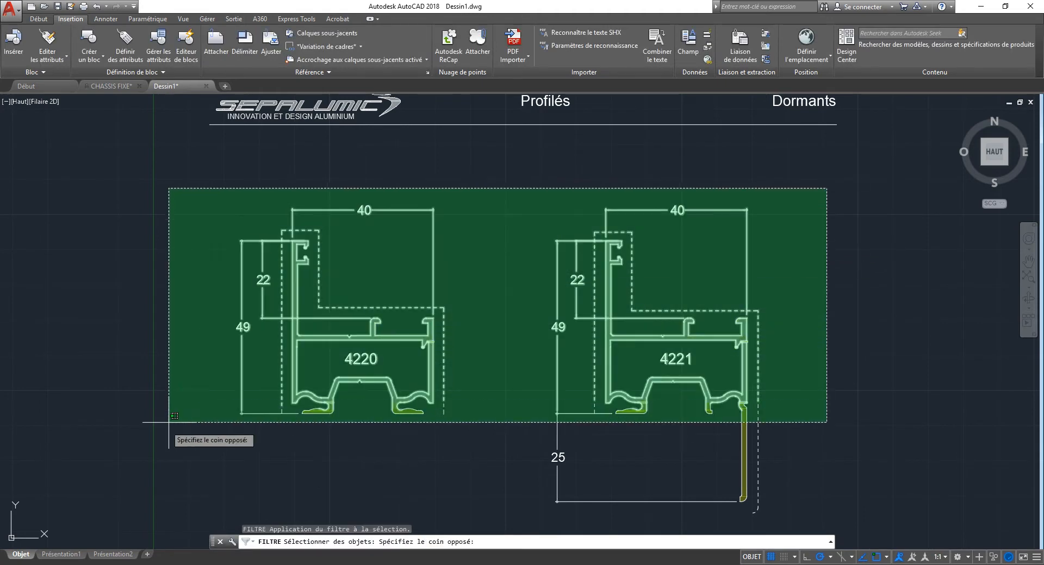
click(144, 454)
key(Return)
text(E)
key(Return)
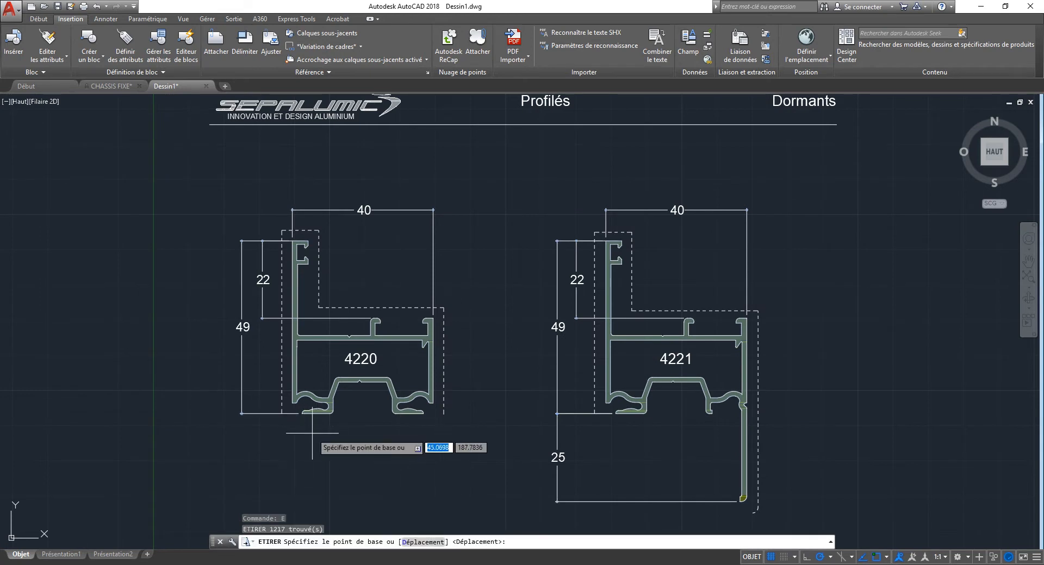
key(Escape)
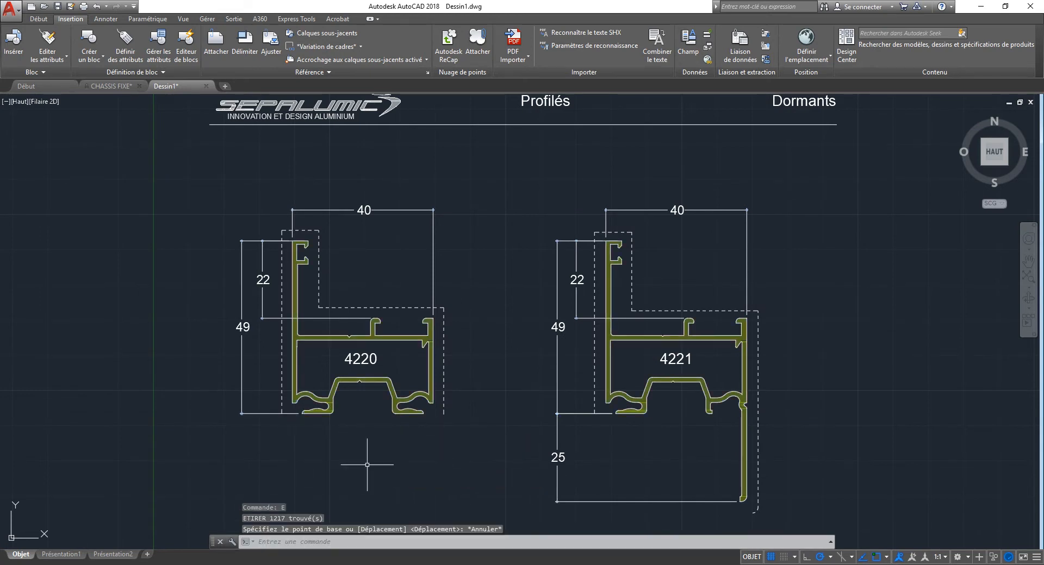
key(Delete)
key(Return)
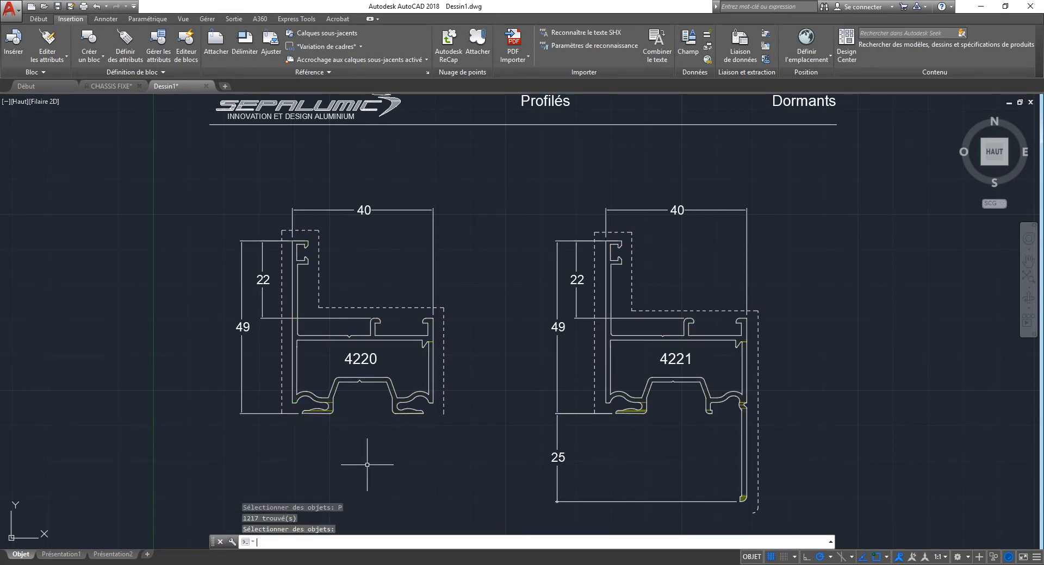
key(Return)
scroll(650, 412, up, 12)
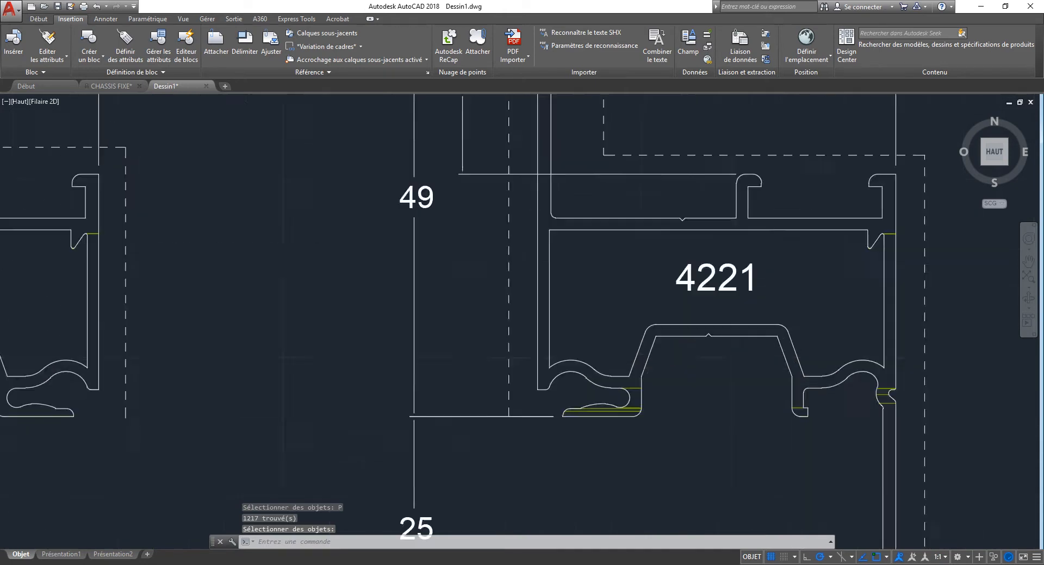
scroll(520, 416, up, 2)
text(e)
key(Return)
click(557, 422)
click(539, 354)
key(Return)
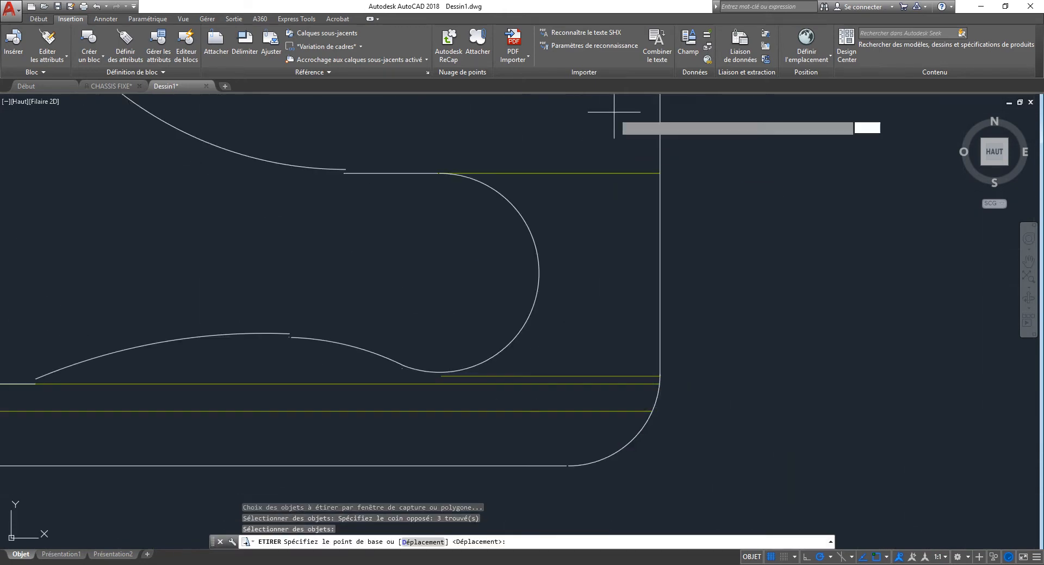
key(Escape)
key(Return)
key(Escape)
key(Escape)
- Erase the leftover yellow horizontal lines inside the left foot of profile 4221 with a crossing selection
text(ef)
key(Return)
click(609, 167)
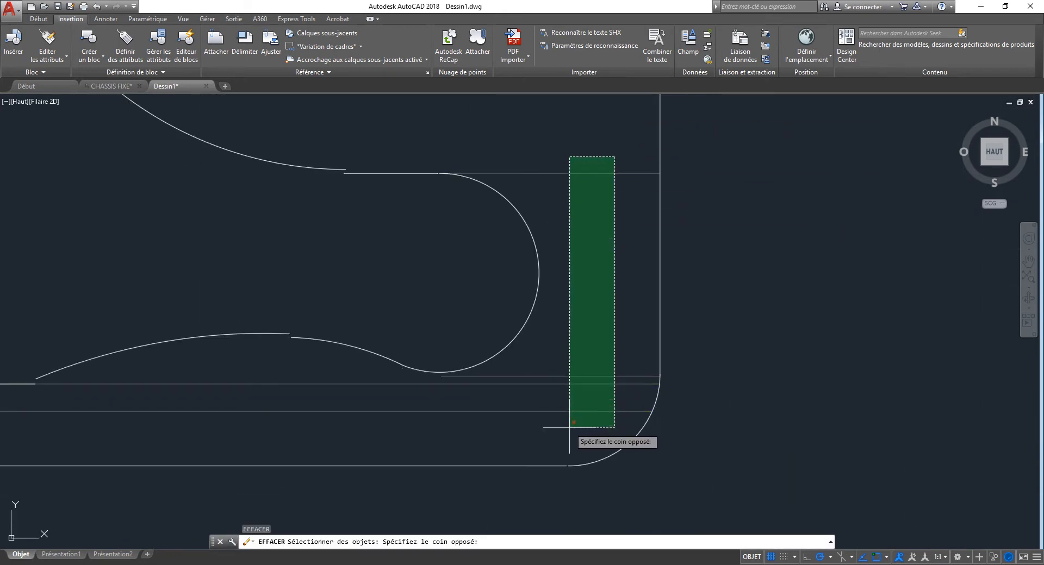
click(571, 430)
key(Return)
- Erase the leftover yellow lines at the right wall's notch and in the neighbouring small foot of profile 4221
scroll(504, 342, down, 5)
middle_drag(762, 320, 637, 362)
scroll(810, 353, up, 6)
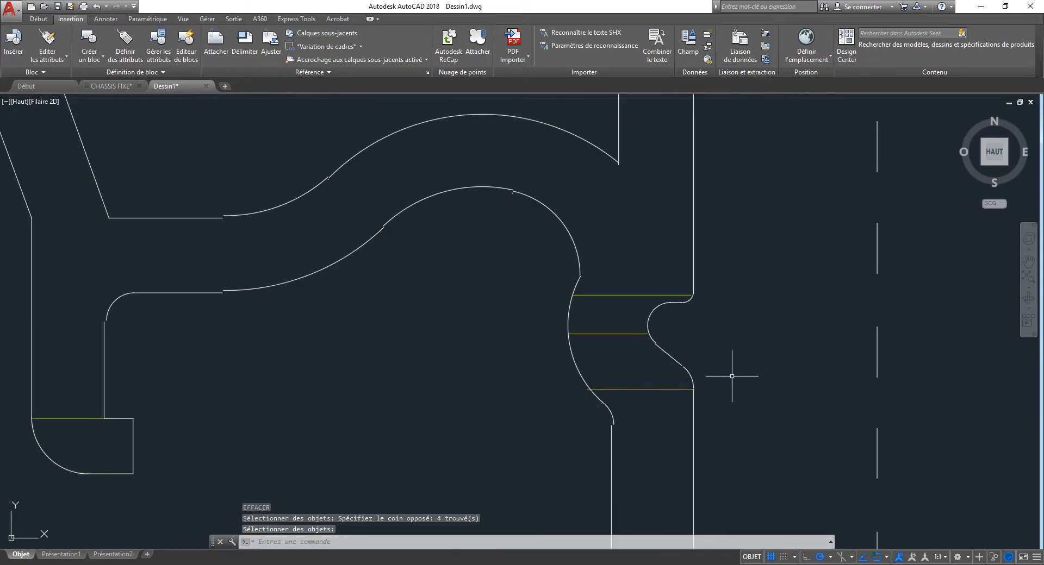
key(Return)
click(632, 405)
click(625, 293)
key(Return)
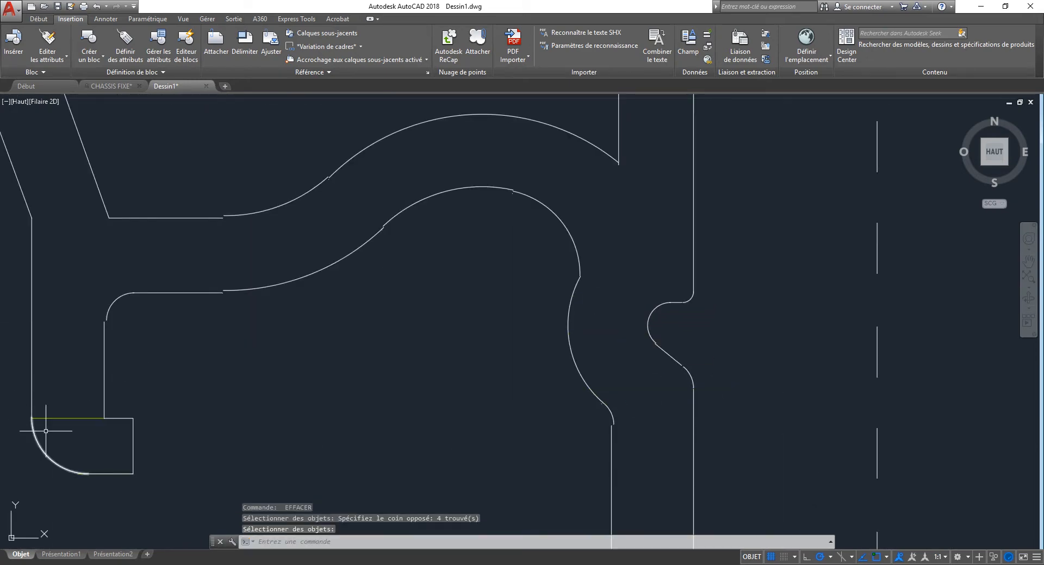
click(57, 407)
click(53, 427)
key(Return)
scroll(675, 335, down, 10)
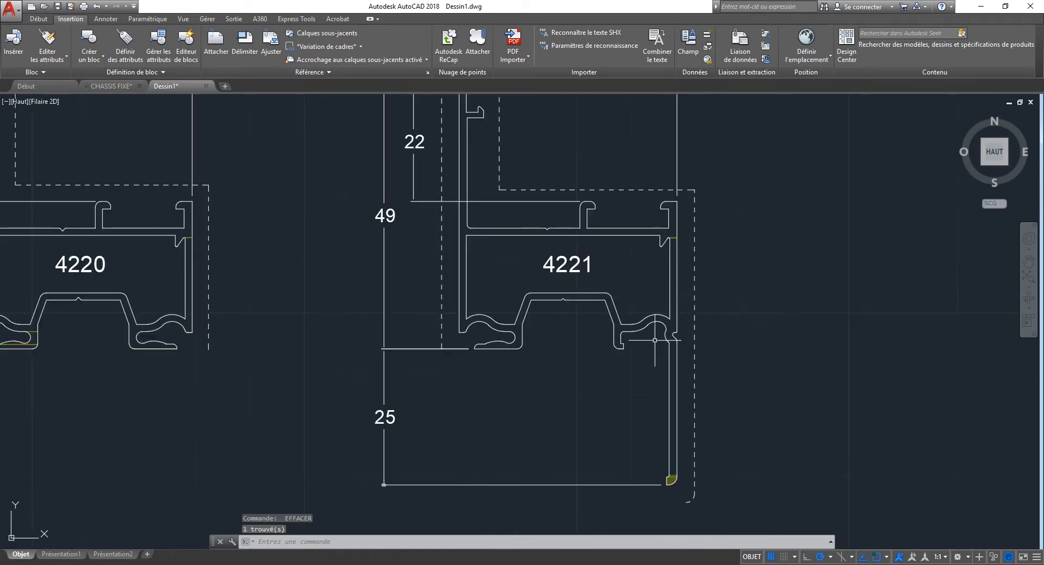
middle_drag(566, 231, 558, 290)
drag(119, 341, 273, 344)
scroll(327, 306, up, 6)
click(362, 233)
click(357, 251)
text(E)
key(Return)
scroll(284, 287, up, 10)
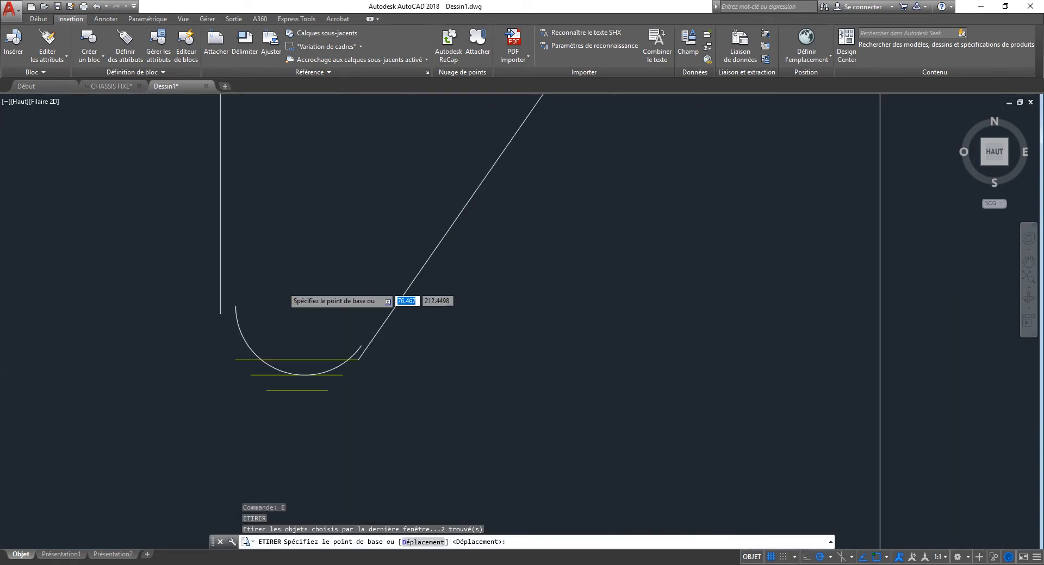
middle_drag(303, 405, 315, 219)
key(Escape)
key(Escape)
- Erase the leftover yellow lines around the V-shaped notch and across the adjoining right wall of profile 4220
text(e)
key(Return)
click(354, 252)
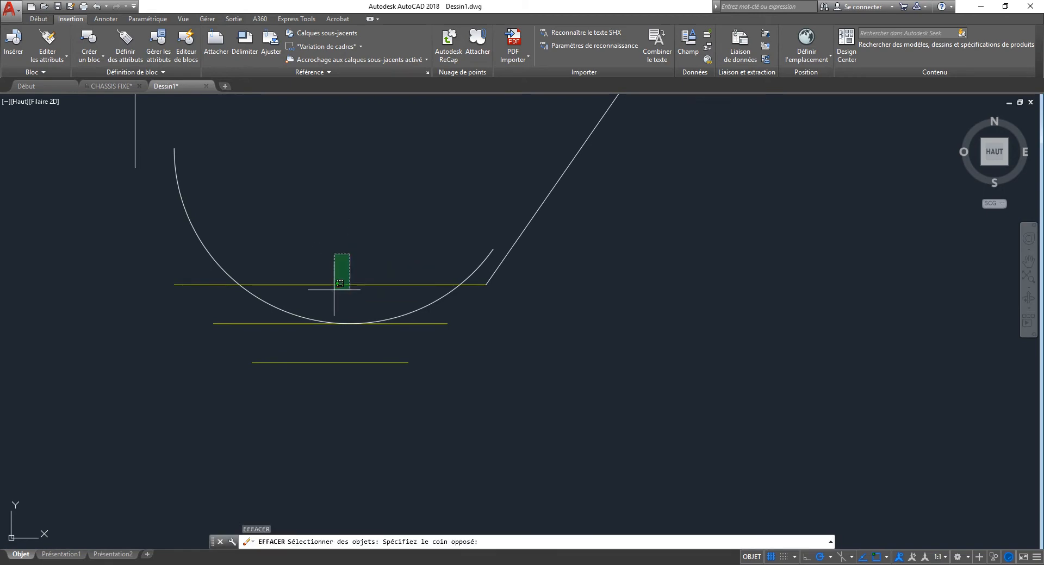
click(244, 303)
click(248, 311)
click(206, 387)
click(278, 375)
click(275, 378)
scroll(285, 383, down, 10)
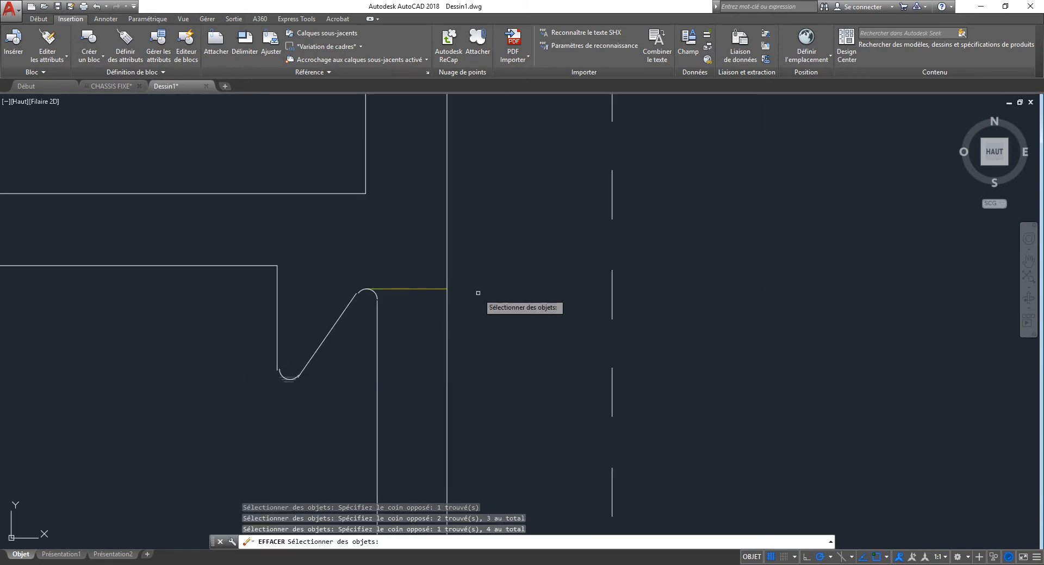
click(428, 281)
click(415, 301)
key(Return)
- Erase the remaining yellow lines in the left foot of profile 4220, including the short sliver along its curved edge
scroll(591, 266, down, 10)
scroll(531, 308, up, 6)
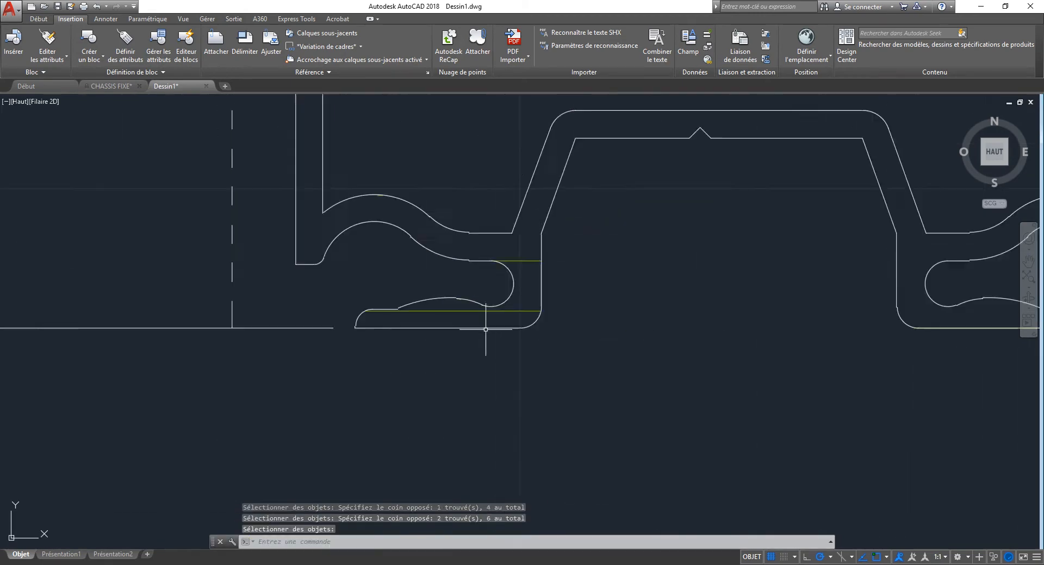
key(Return)
click(620, 230)
click(557, 289)
middle_drag(238, 305, 500, 294)
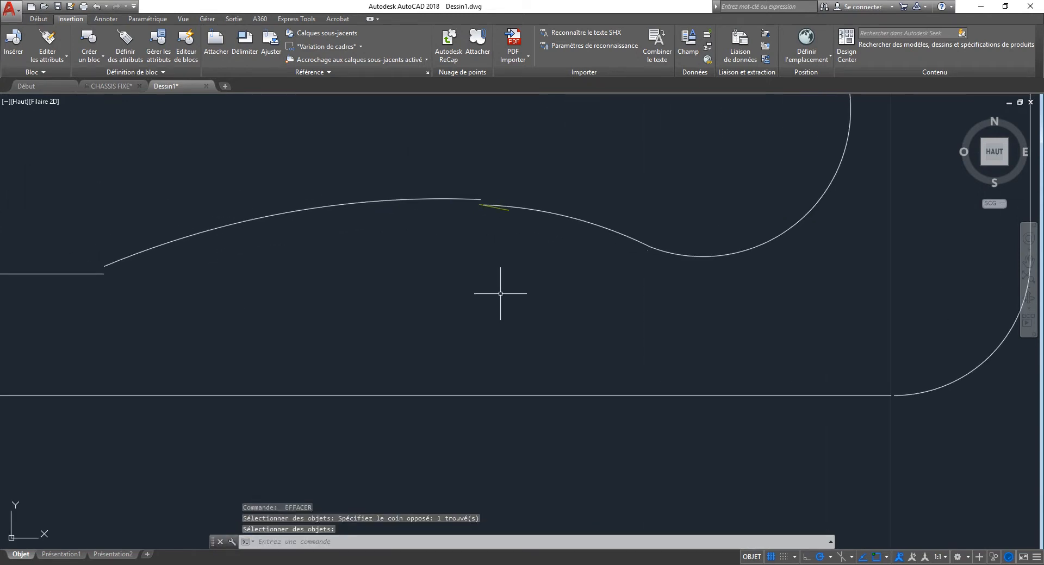
click(457, 231)
click(589, 157)
key(Return)
scroll(347, 342, down, 8)
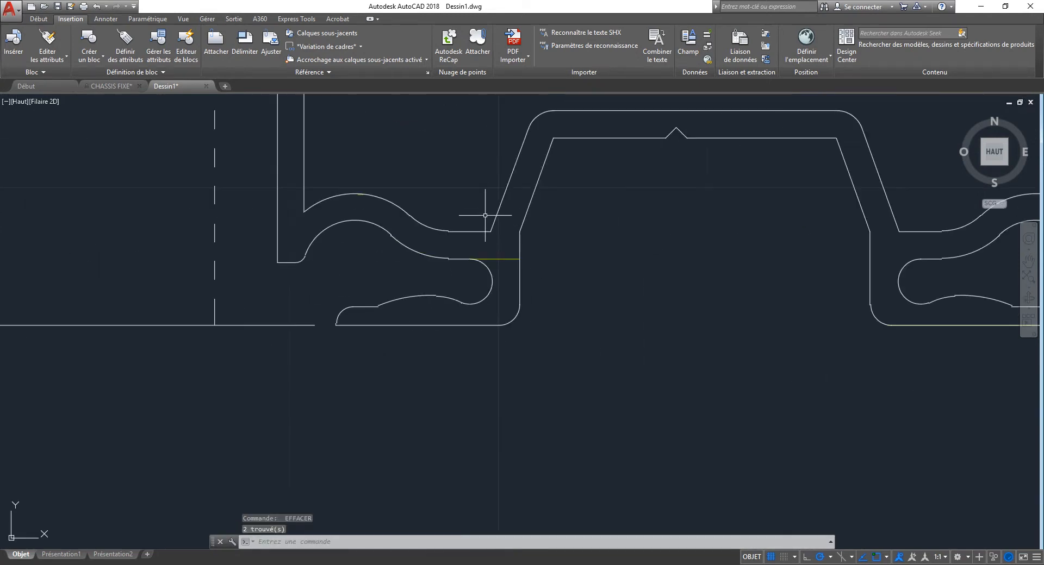
scroll(497, 245, up, 6)
click(515, 301)
key(Delete)
- Add a horizontal linear dimension across the full width of profile 4220, above its imported width dimension
scroll(465, 258, down, 5)
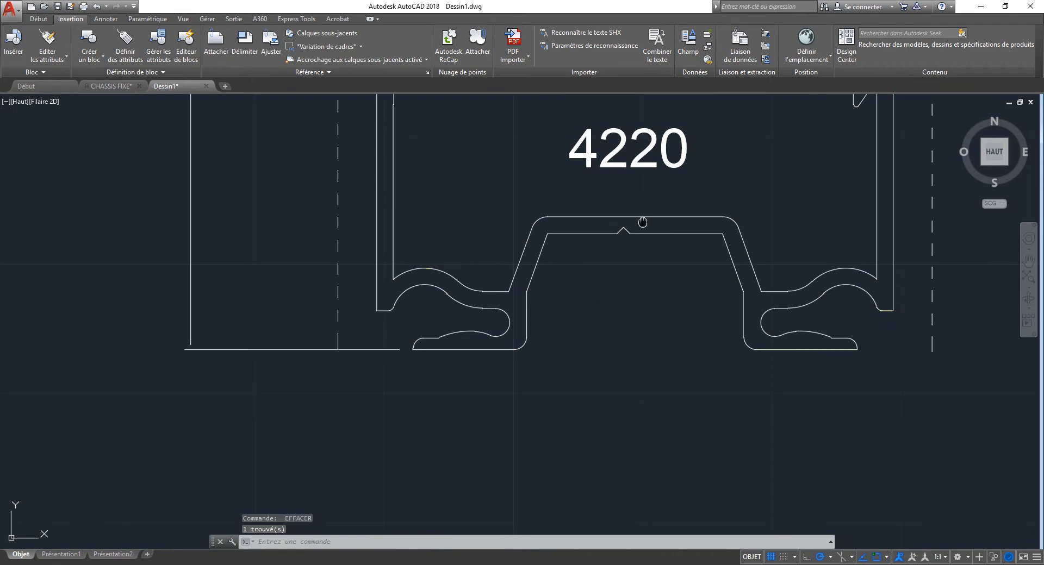
middle_drag(642, 222, 531, 350)
scroll(445, 206, down, 3)
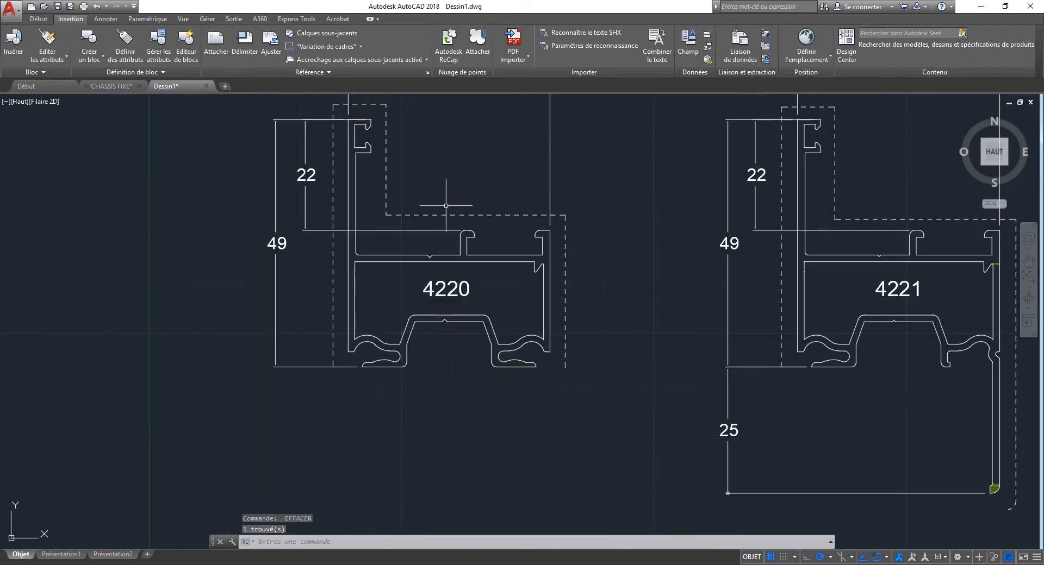
middle_drag(460, 204, 402, 280)
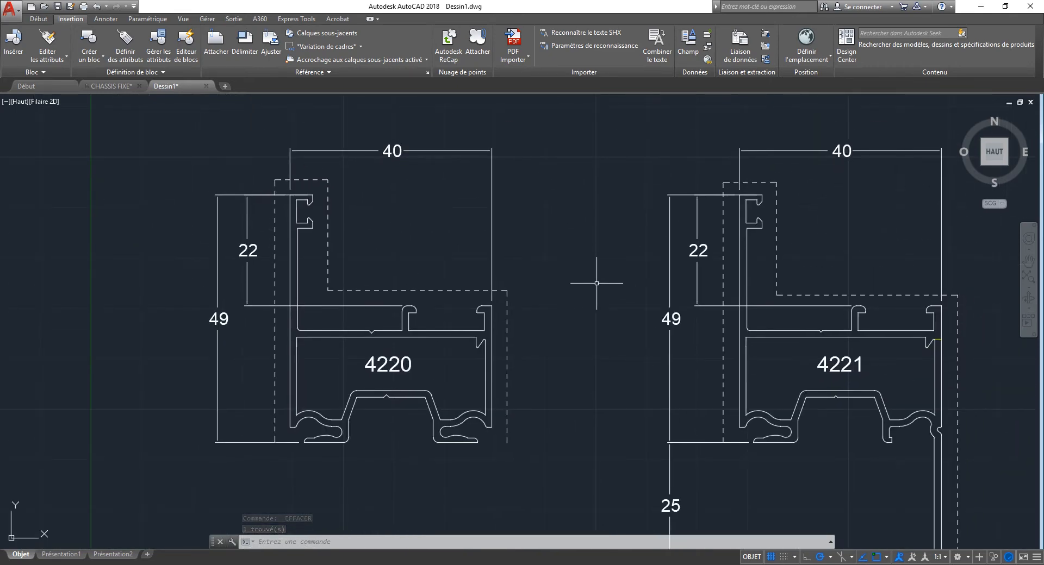
text(cotlin)
key(Return)
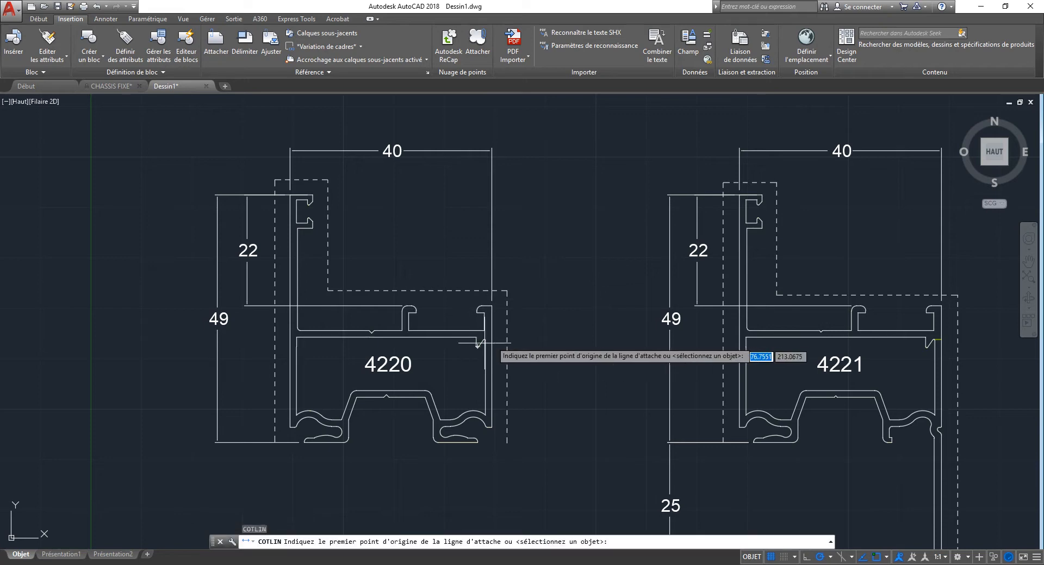
scroll(498, 313, up, 2)
scroll(499, 313, down, 2)
click(478, 307)
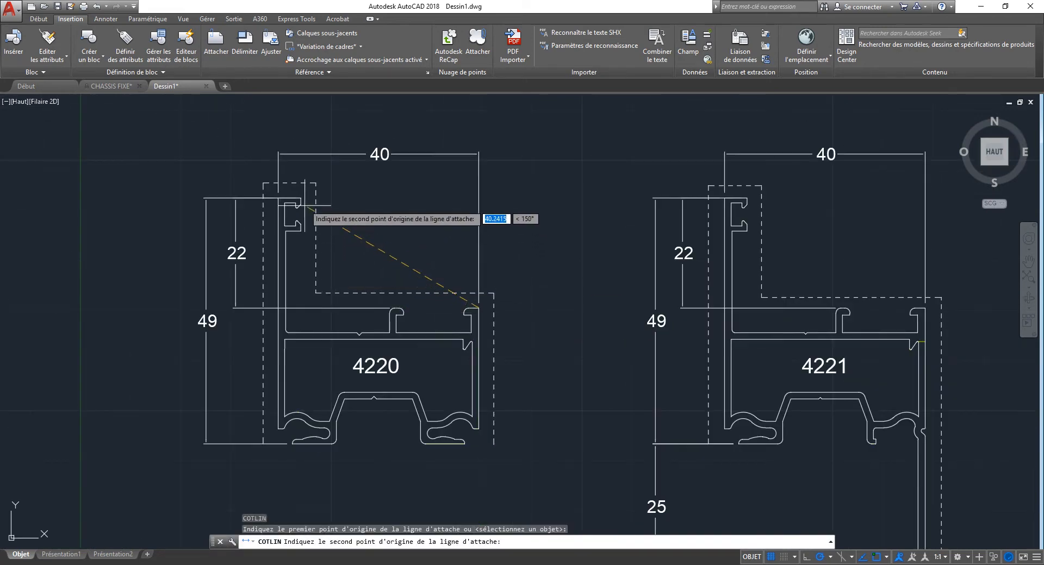
click(275, 213)
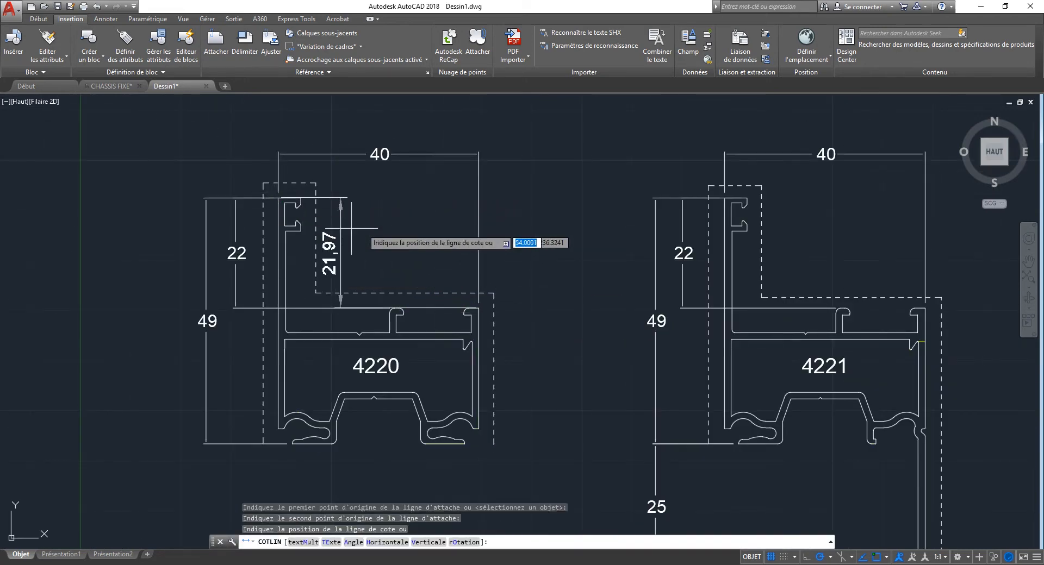
click(376, 132)
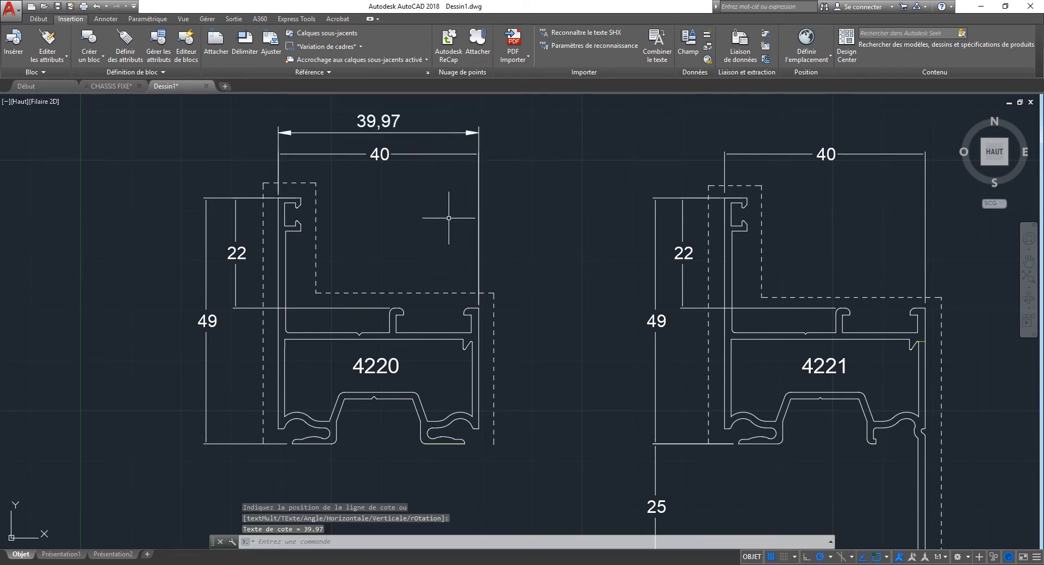
- Try to scale all objects by reference, using the width across the lower edge of profile 4220 as the reference length
text(ECHELLE)
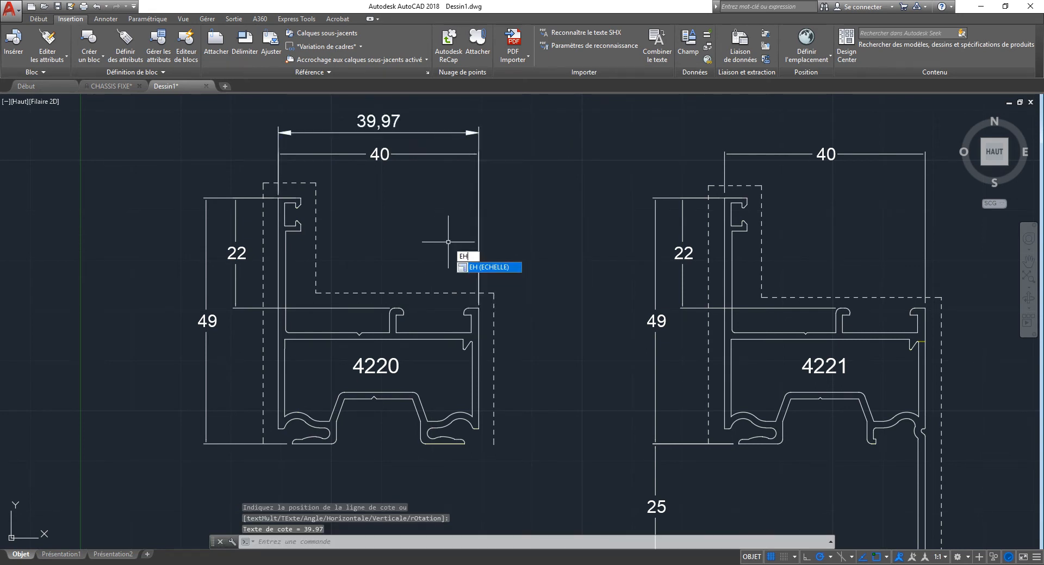
key(Return)
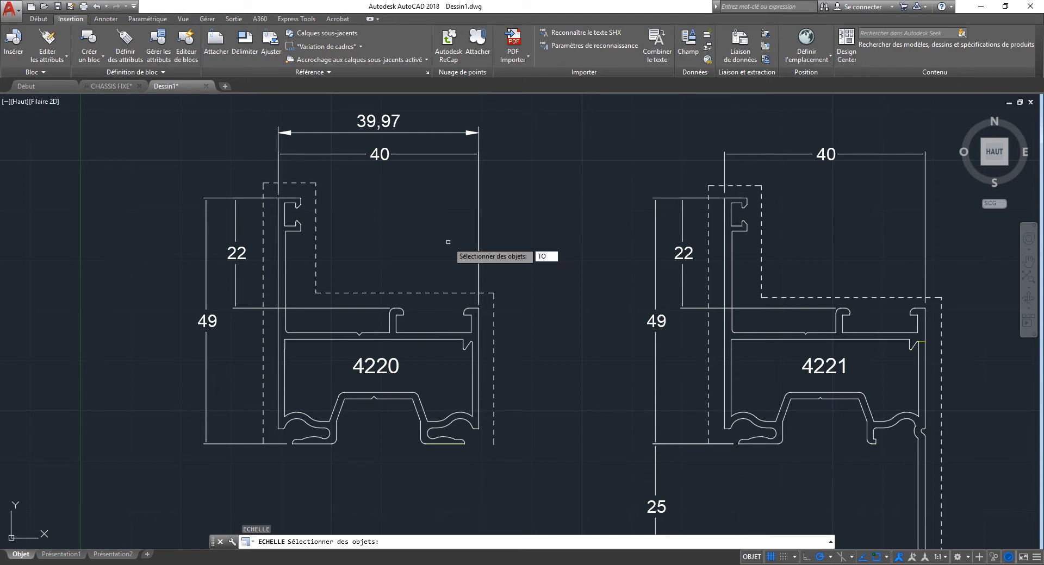
text(TO)
key(Return)
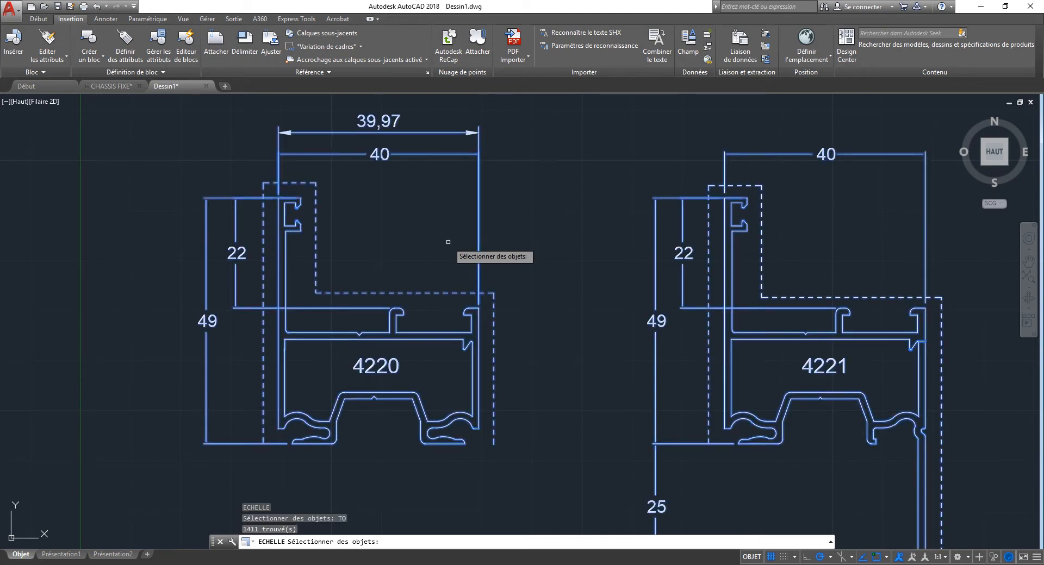
key(Return)
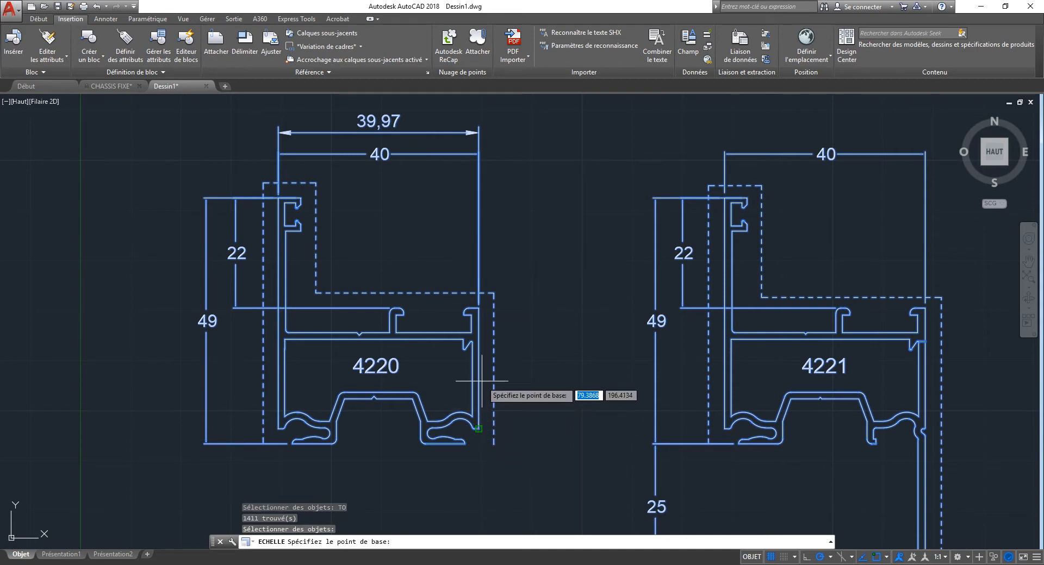
click(479, 376)
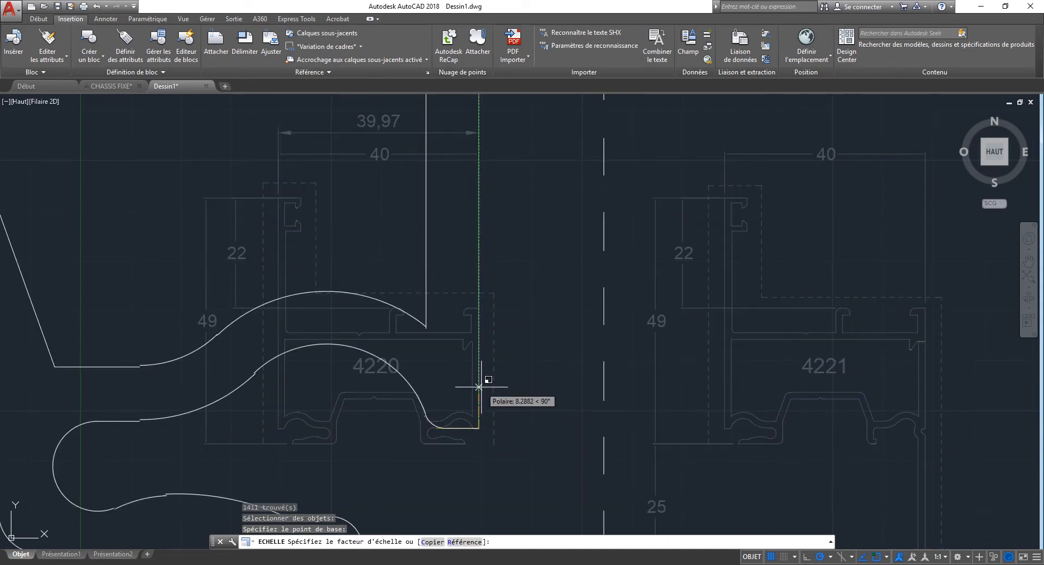
text(R)
key(Return)
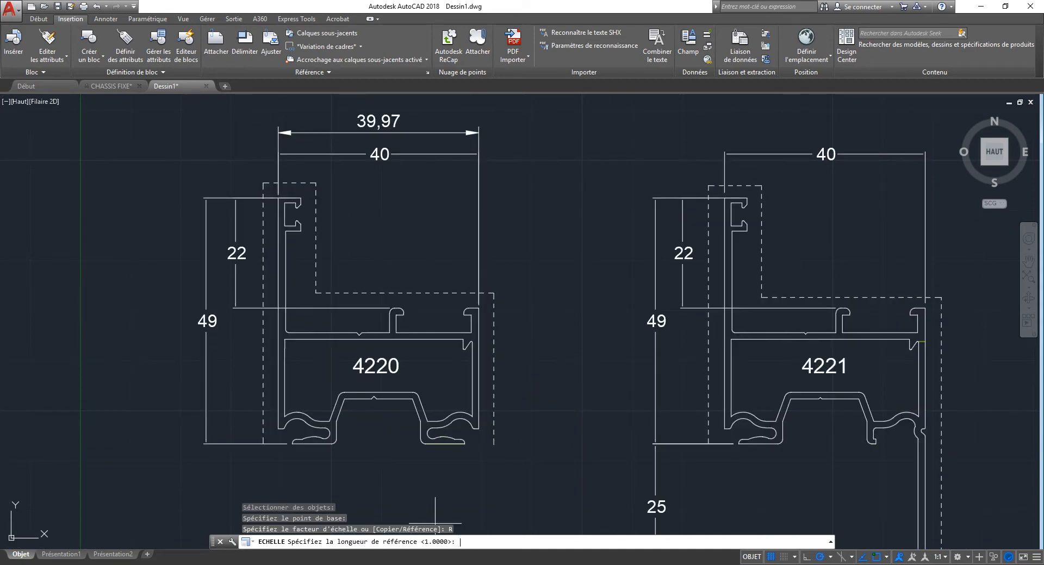
click(477, 428)
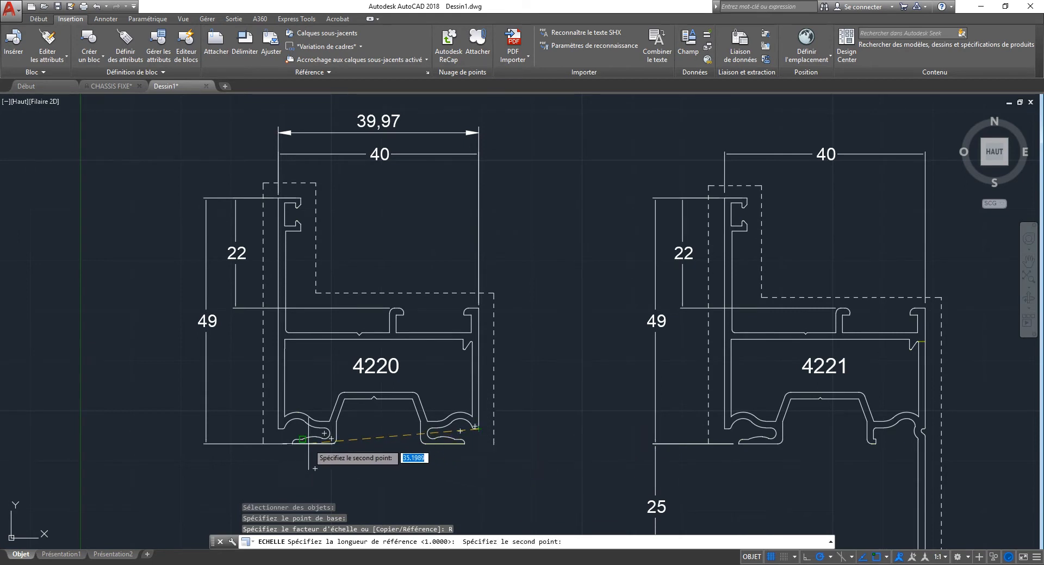
key(F8)
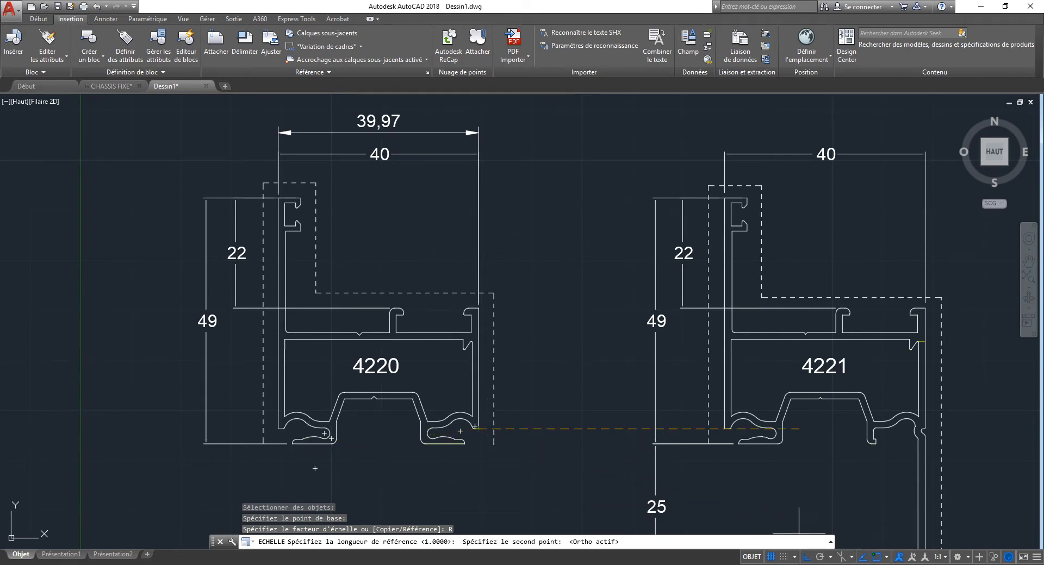
click(278, 429)
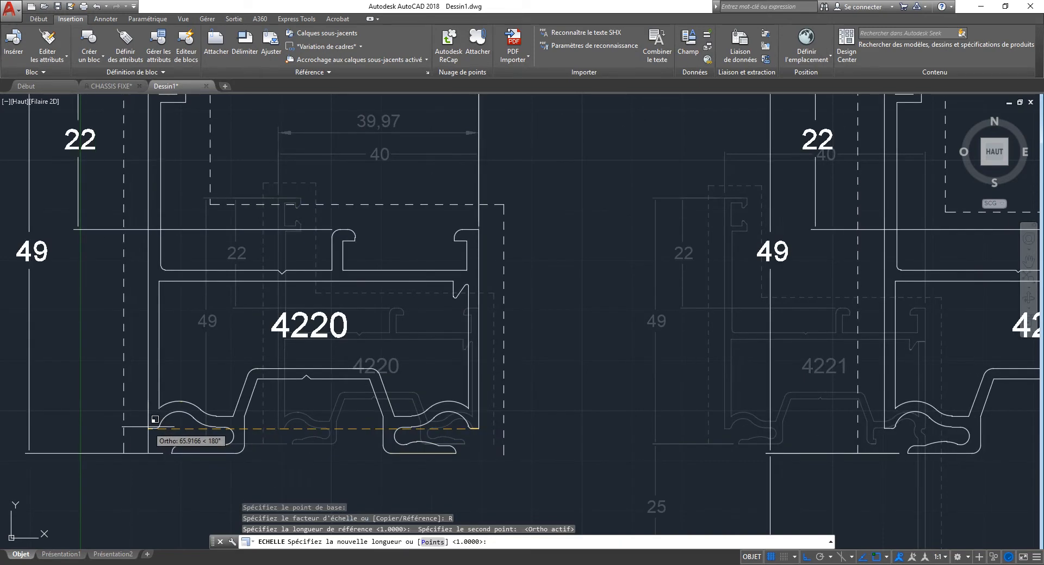
click(148, 427)
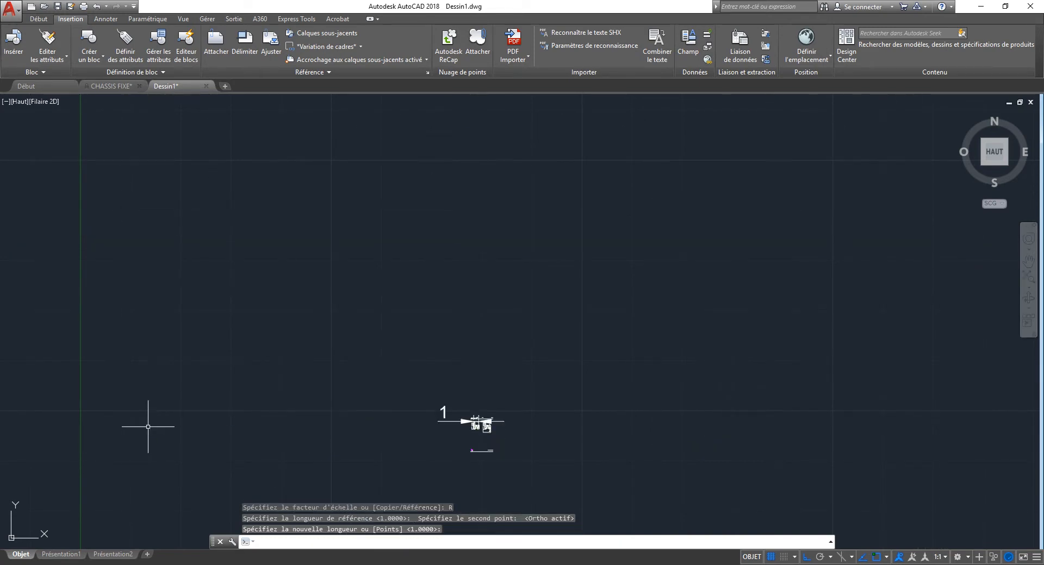
- Undo the last scaling of the drawing
text(Z)
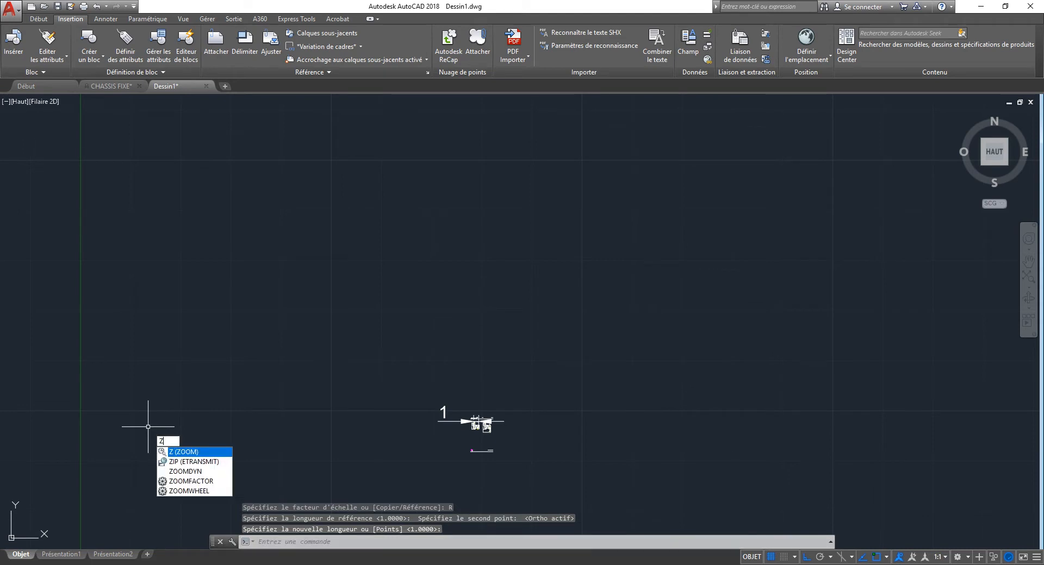
key(Escape)
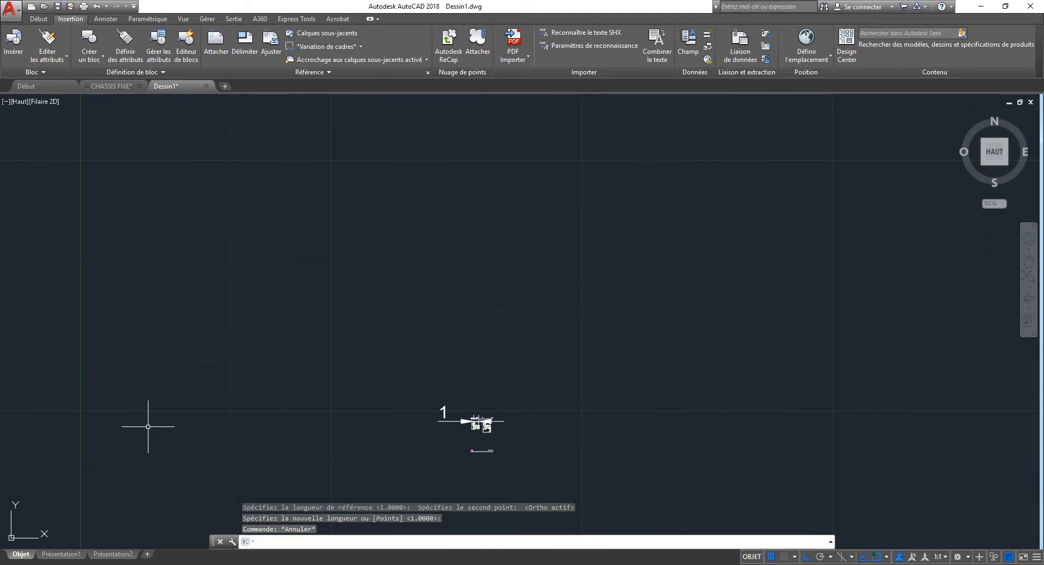
text(u)
key(Return)
- Scale all objects from profile 4220's lower right corner by reference, using the profile's full width as reference and 40 as the new length
text(E)
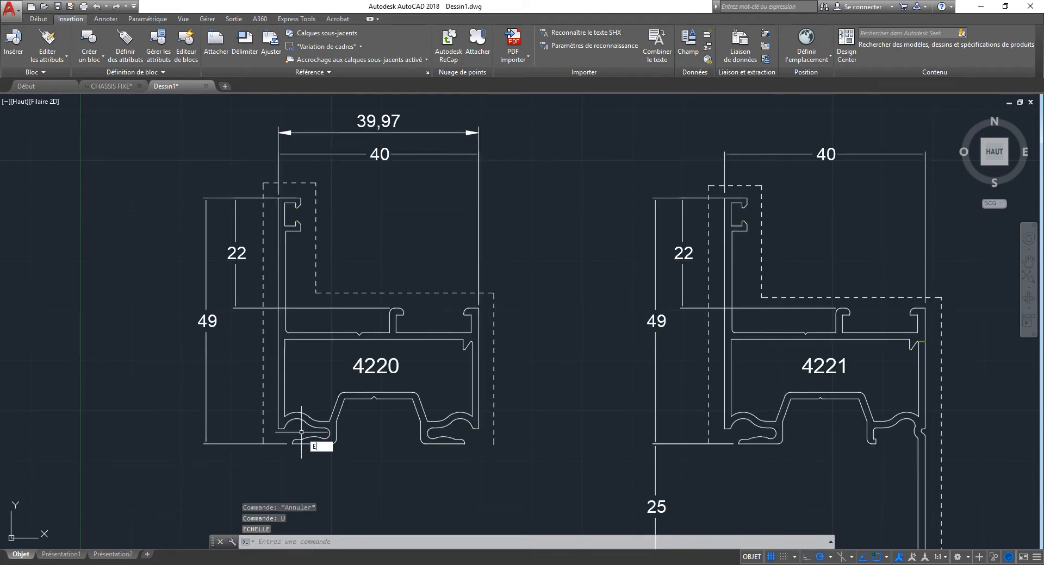
text(C)
key(Return)
text(T)
text(TO)
key(Return)
key(Return)
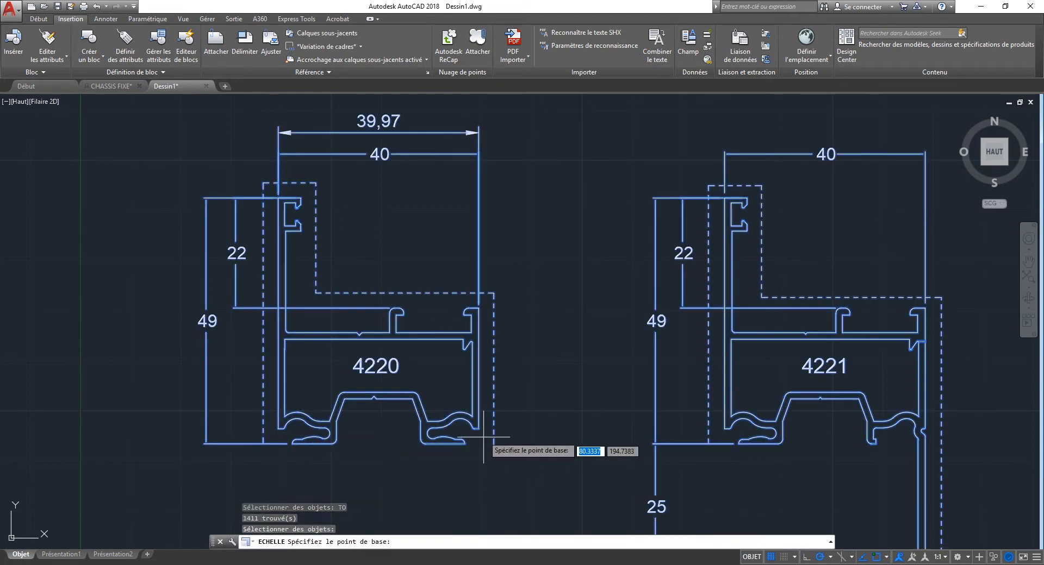
click(479, 429)
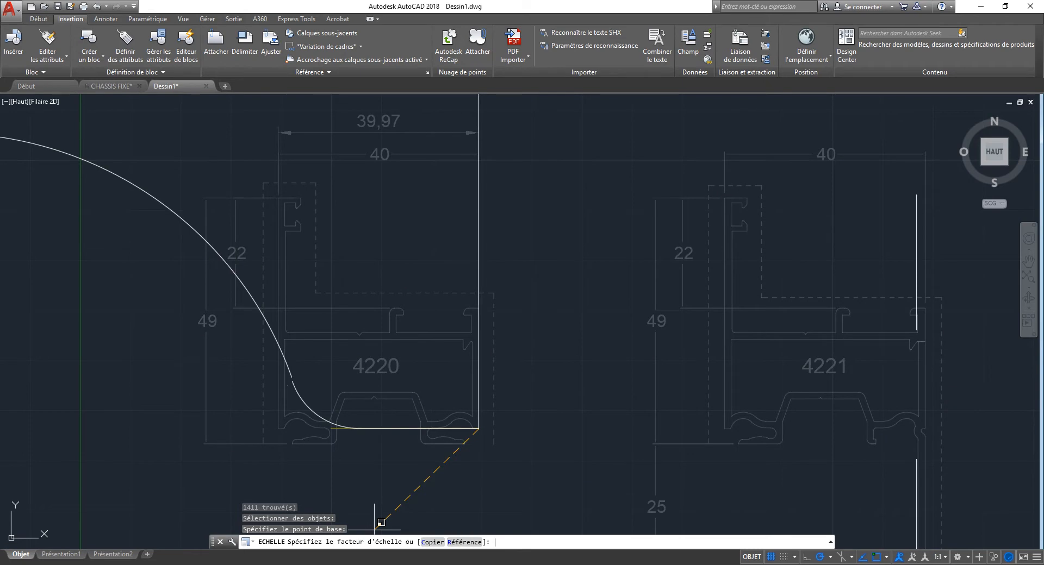
text(R)
key(Return)
click(478, 429)
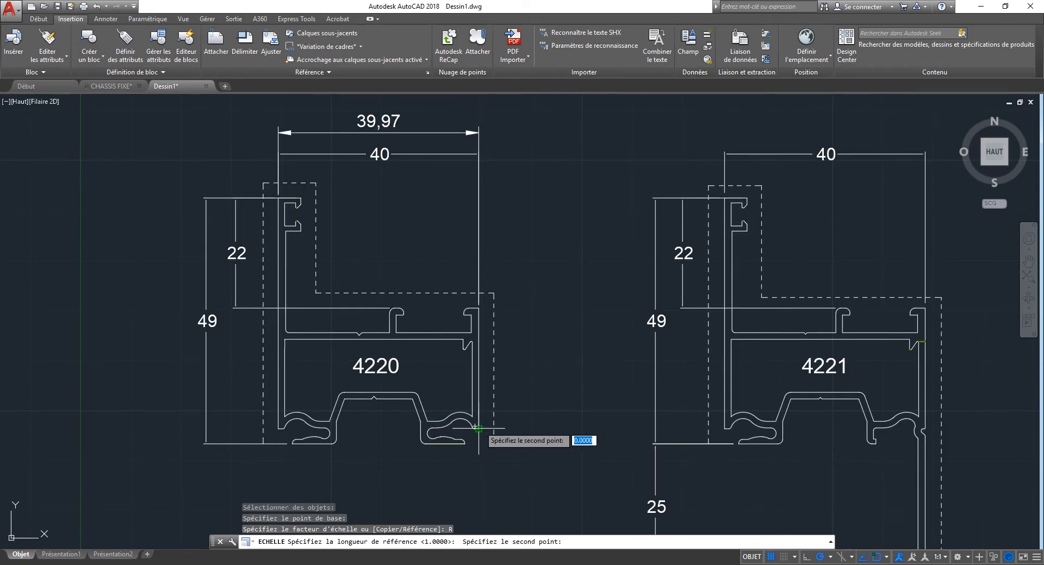
click(278, 428)
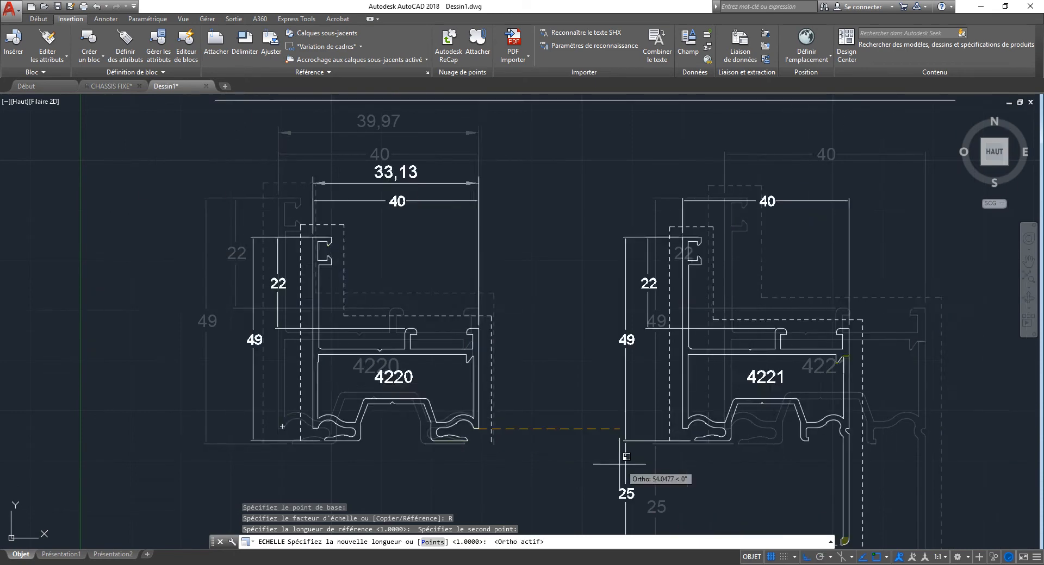
key(F8)
text(40)
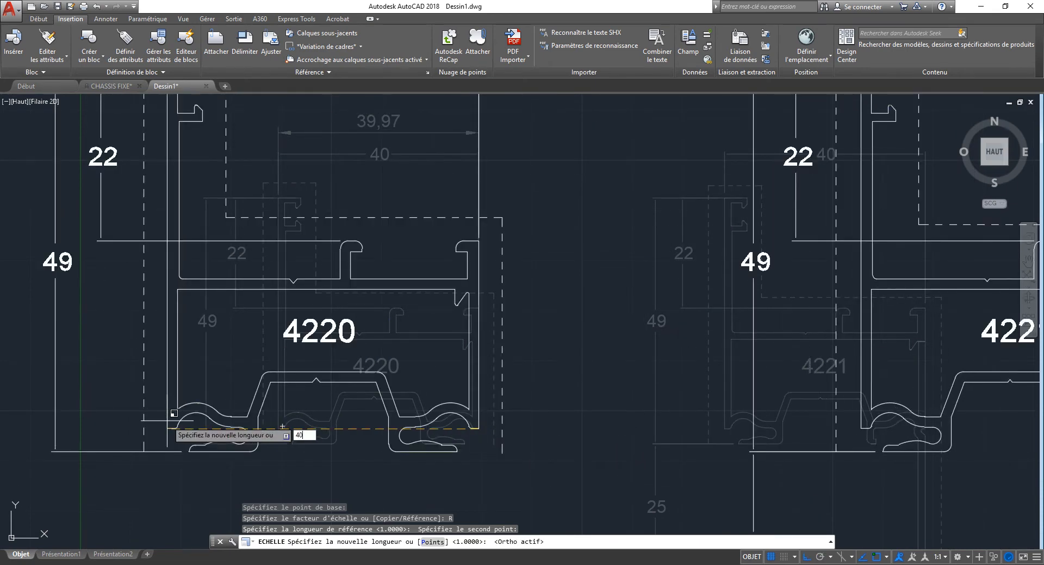
key(Return)
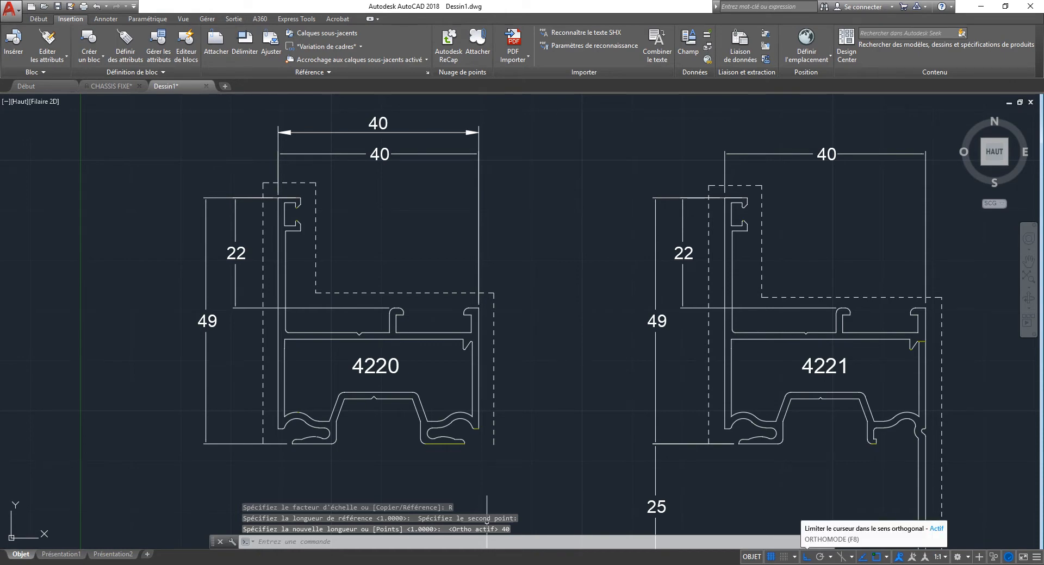
scroll(441, 443, up, 8)
text(et)
key(Return)
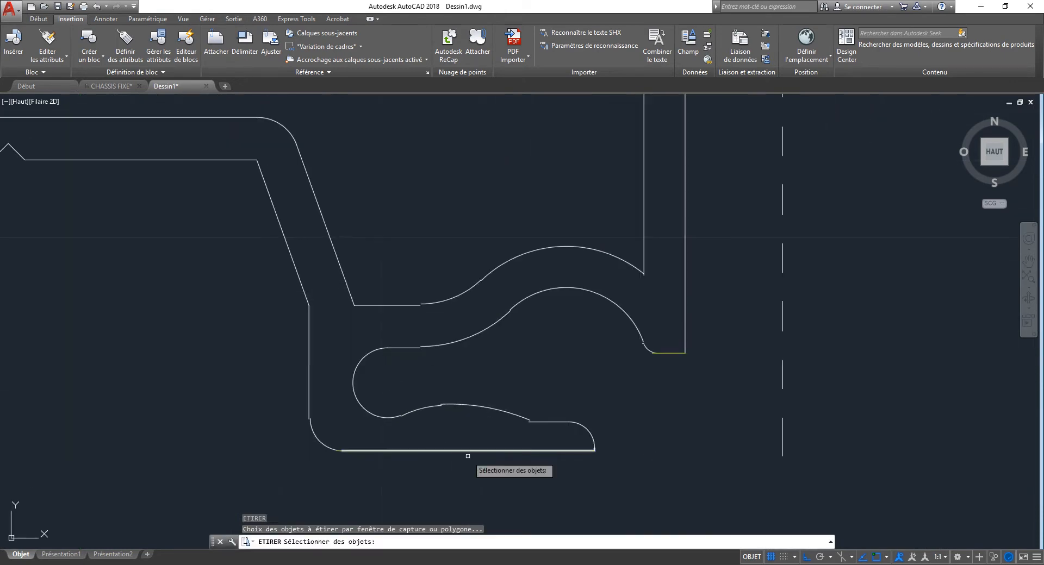
click(486, 451)
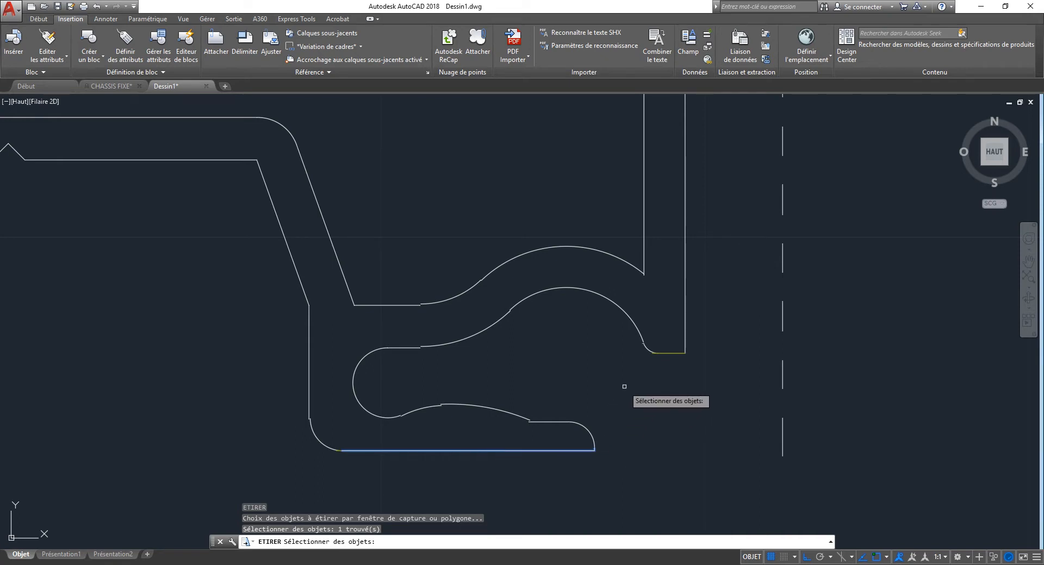
scroll(667, 353, up, 10)
key(Escape)
key(Escape)
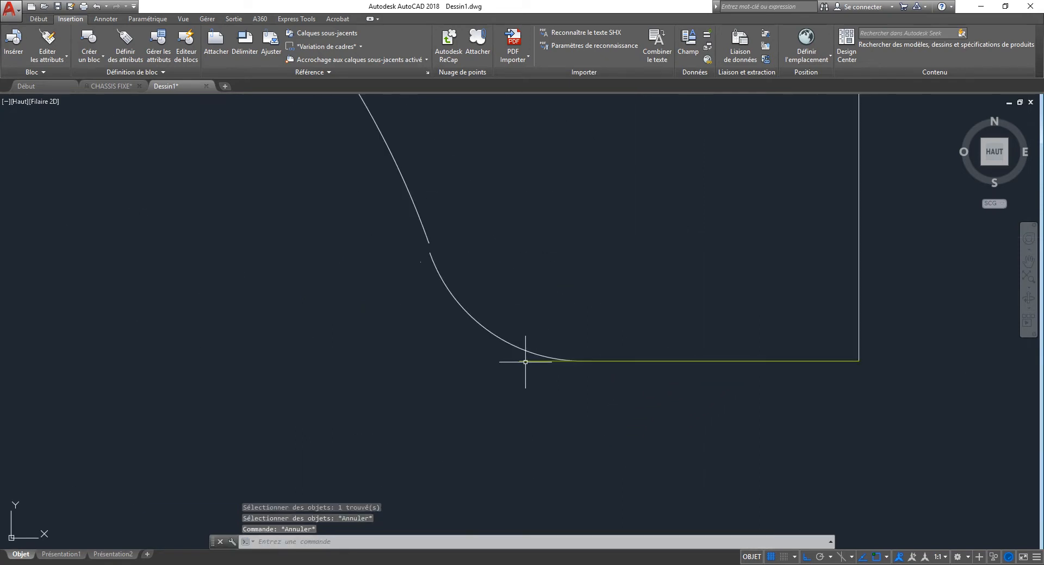
- Erase the leftover yellow line along the bottom end of profile 4220's right wall
click(524, 360)
text(ef)
key(Return)
scroll(516, 392, down, 5)
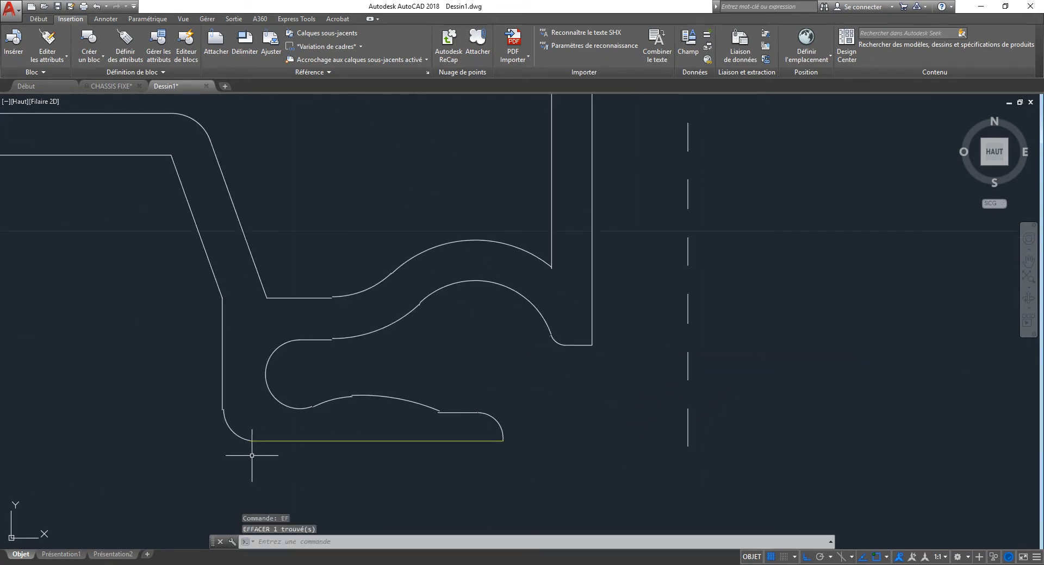
- Erase the leftover yellow line along the underside of profile 4220's right foot
scroll(251, 447, up, 10)
scroll(205, 361, up, 6)
click(226, 286)
click(194, 338)
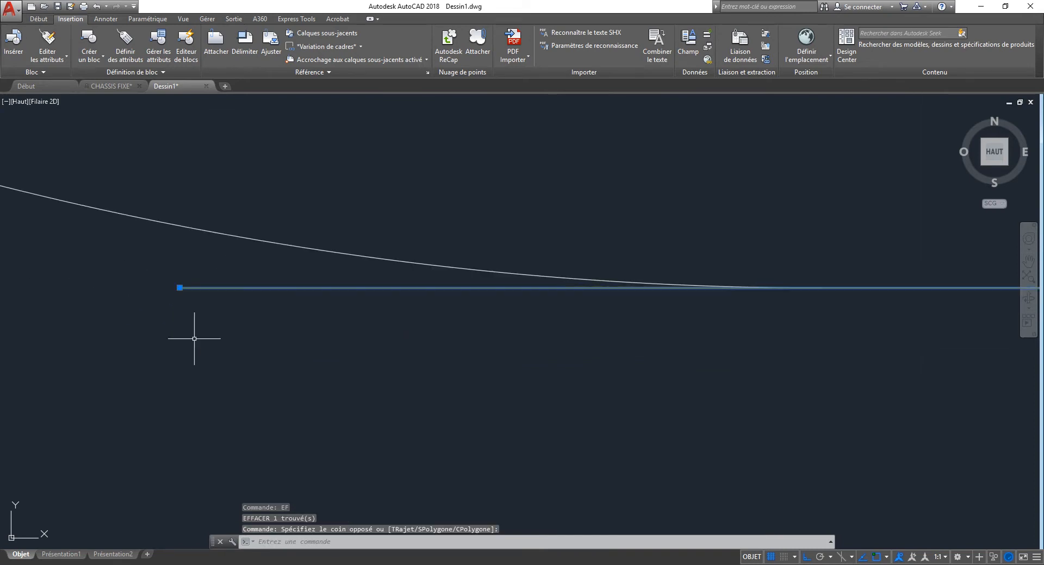
key(Return)
scroll(380, 368, down, 12)
middle_drag(410, 323, 531, 365)
scroll(531, 365, down, 5)
mouse_move(496, 314)
middle_down()
mouse_move(435, 299)
mouse_move(435, 337)
middle_up()
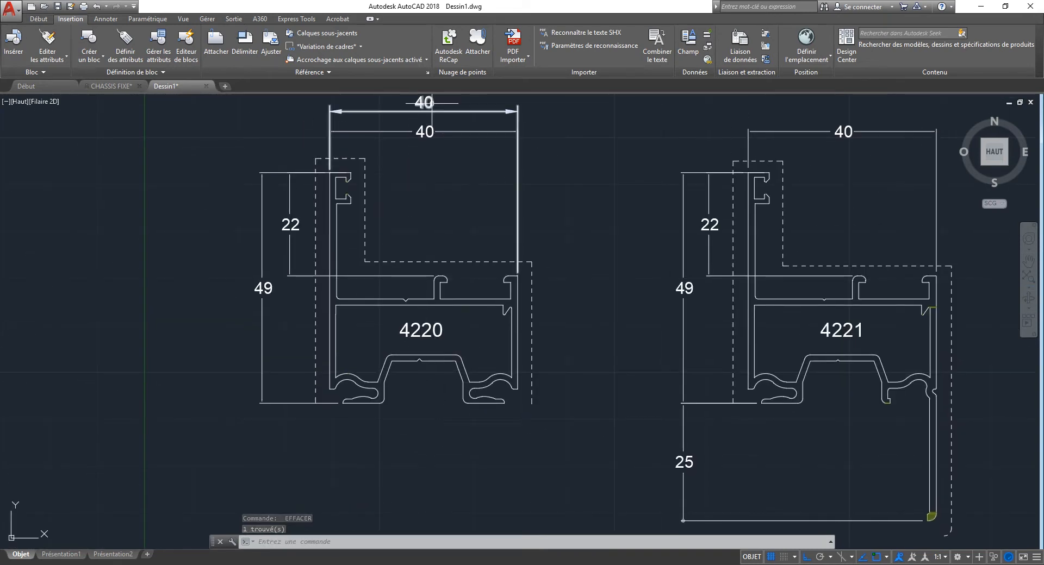
- Create a new layer in the layer properties manager, keeping its default name
click(38, 19)
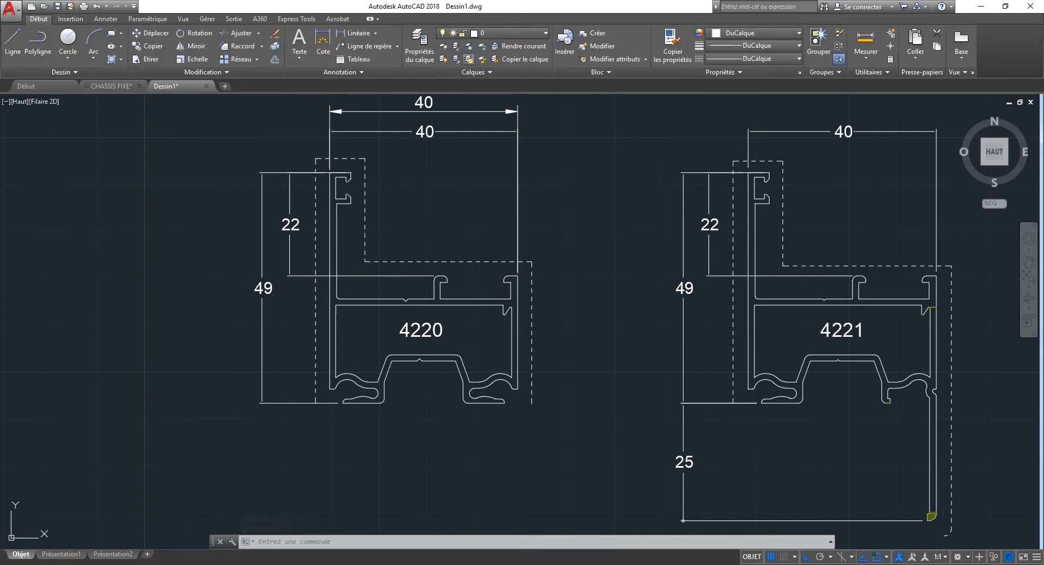
click(511, 33)
key(Escape)
key(Escape)
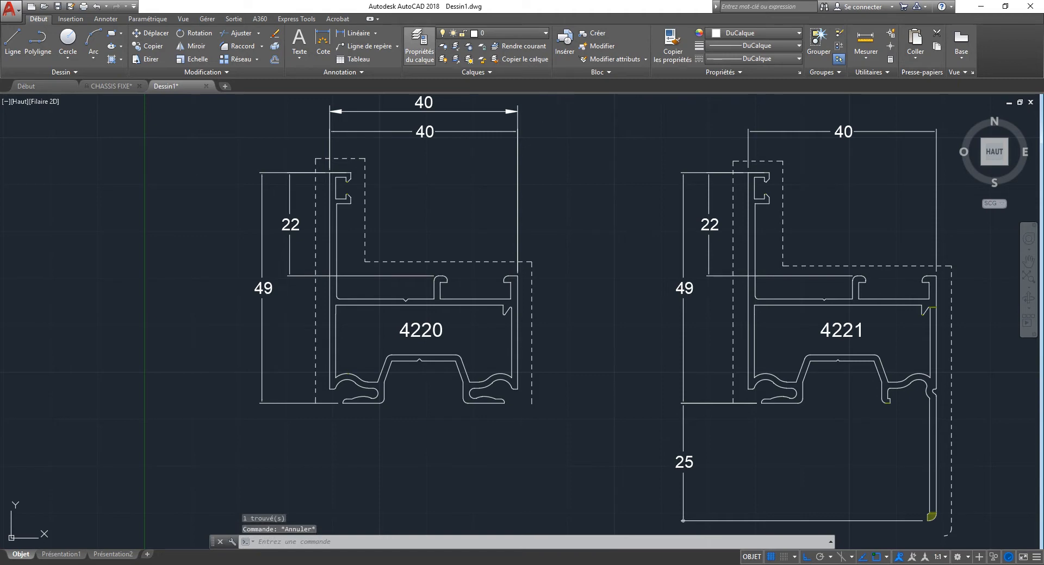
click(419, 44)
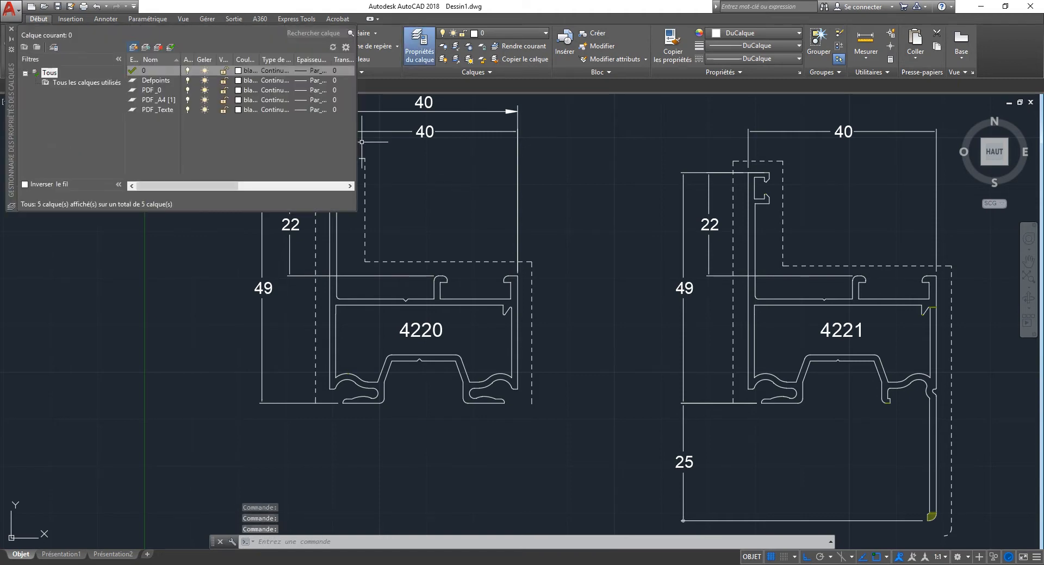
click(133, 47)
key(Return)
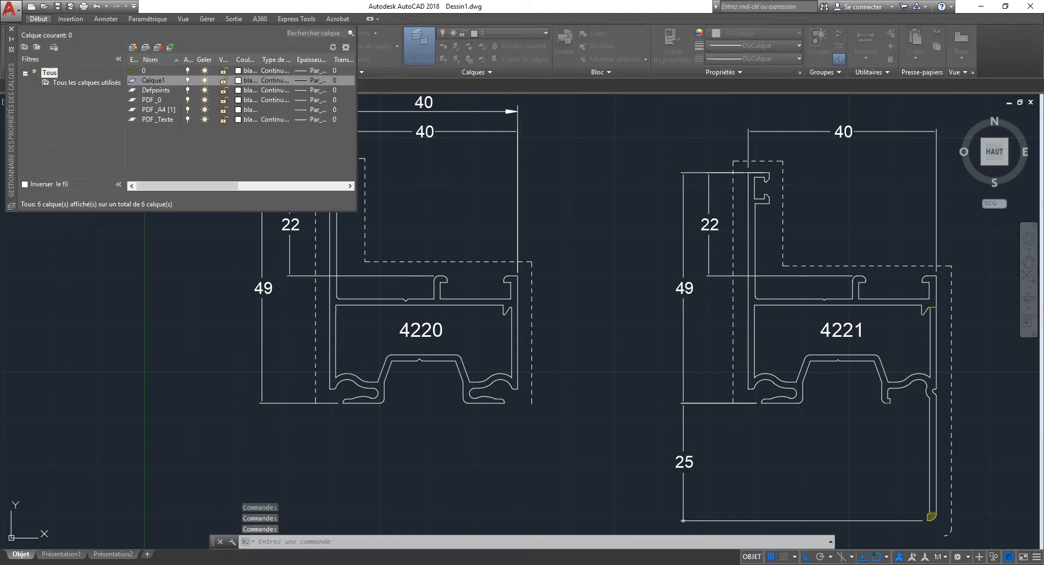
- Set the new layer's colour to red and make it the current layer
click(246, 80)
click(414, 312)
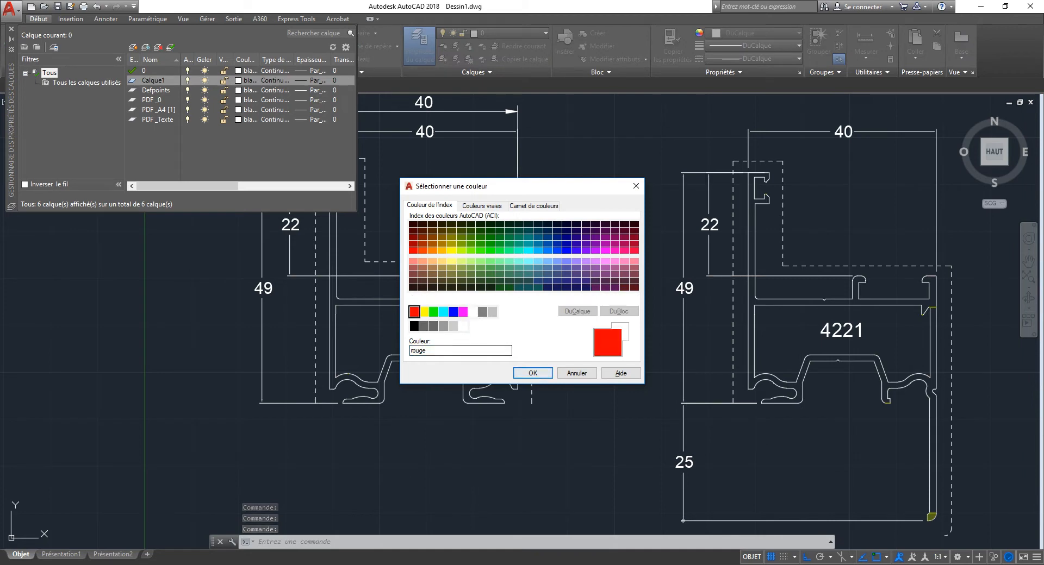
click(533, 373)
double_click(133, 81)
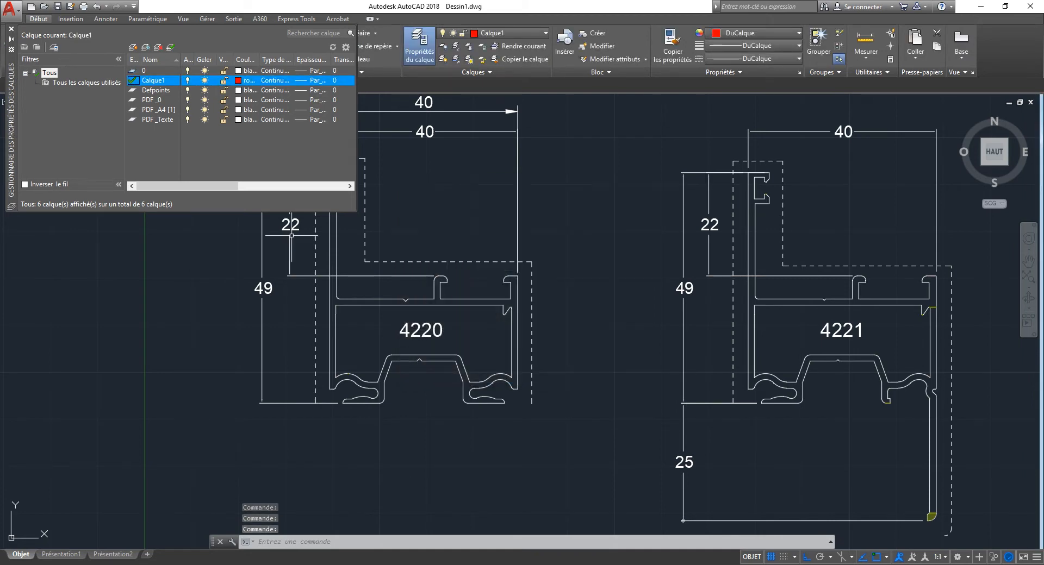
click(11, 29)
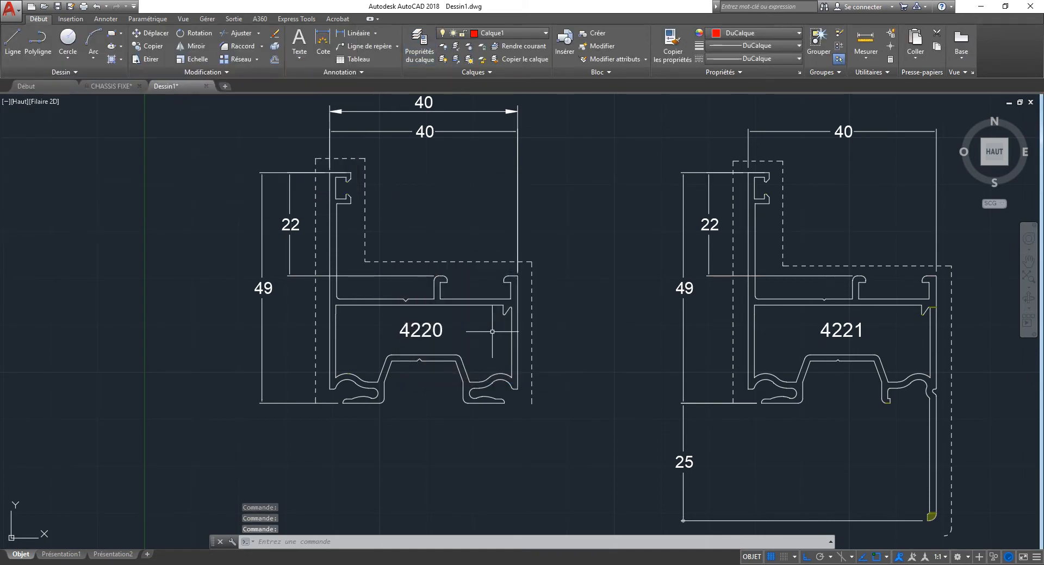
- Start a polyline at the lower outer corner of profile 4220's right wall, tracing up the wall and along the hook's top edge
text(PO)
key(Return)
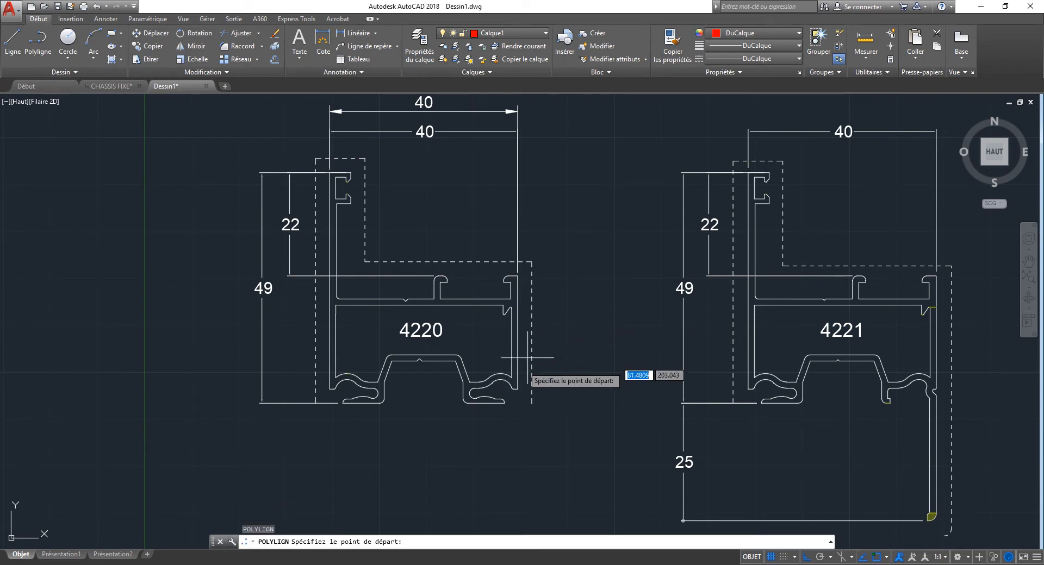
scroll(522, 372, up, 8)
click(485, 453)
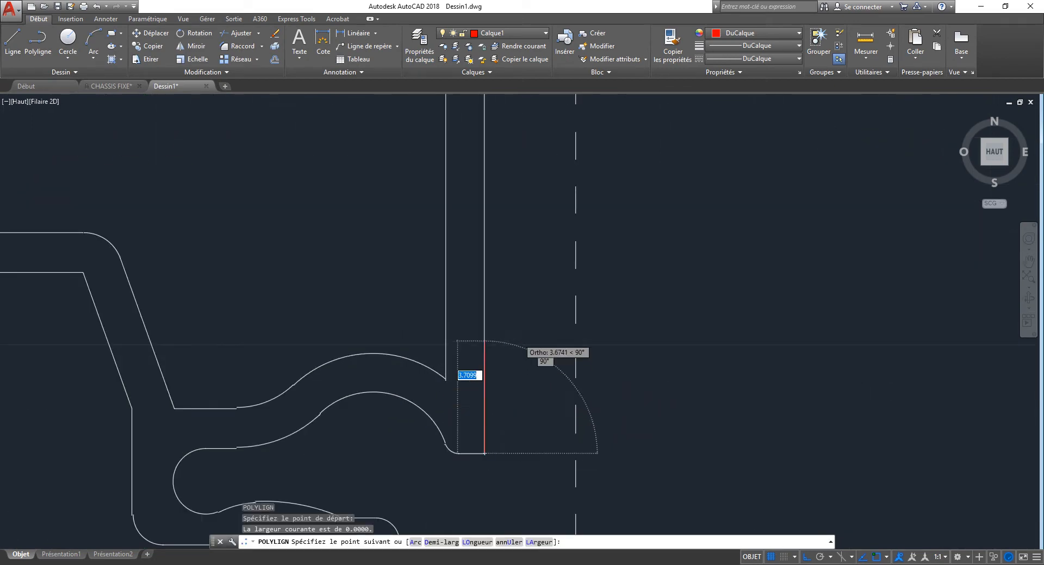
scroll(515, 333, down, 4)
middle_drag(526, 212, 519, 327)
scroll(507, 258, up, 4)
click(480, 169)
scroll(443, 147, up, 6)
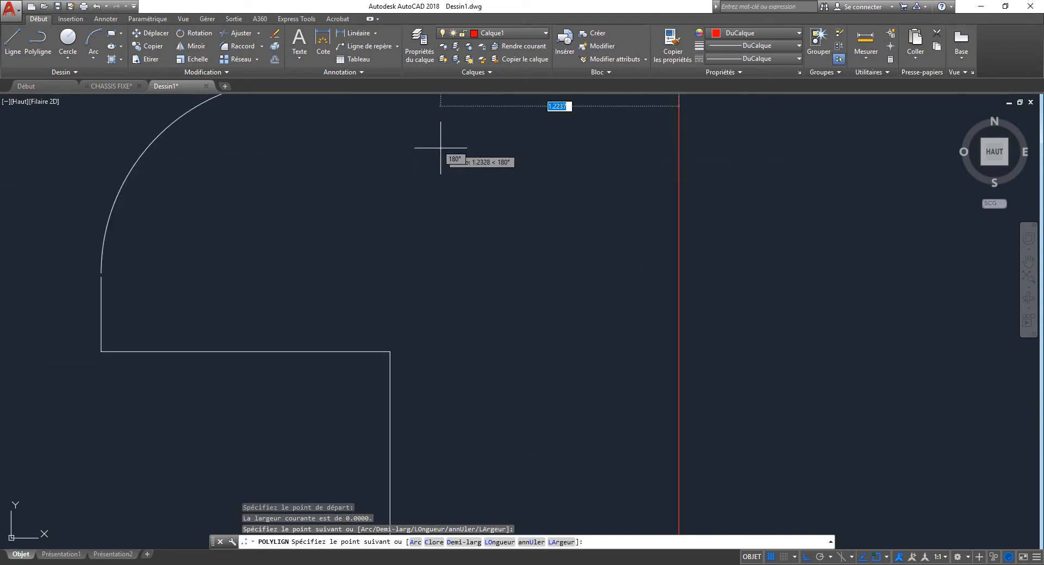
middle_drag(339, 120, 461, 243)
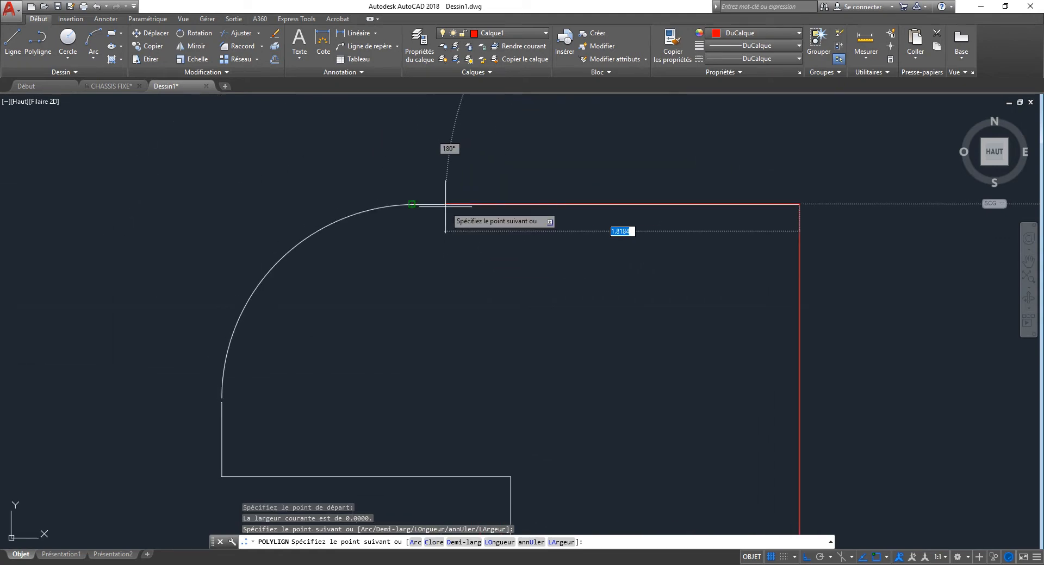
click(412, 205)
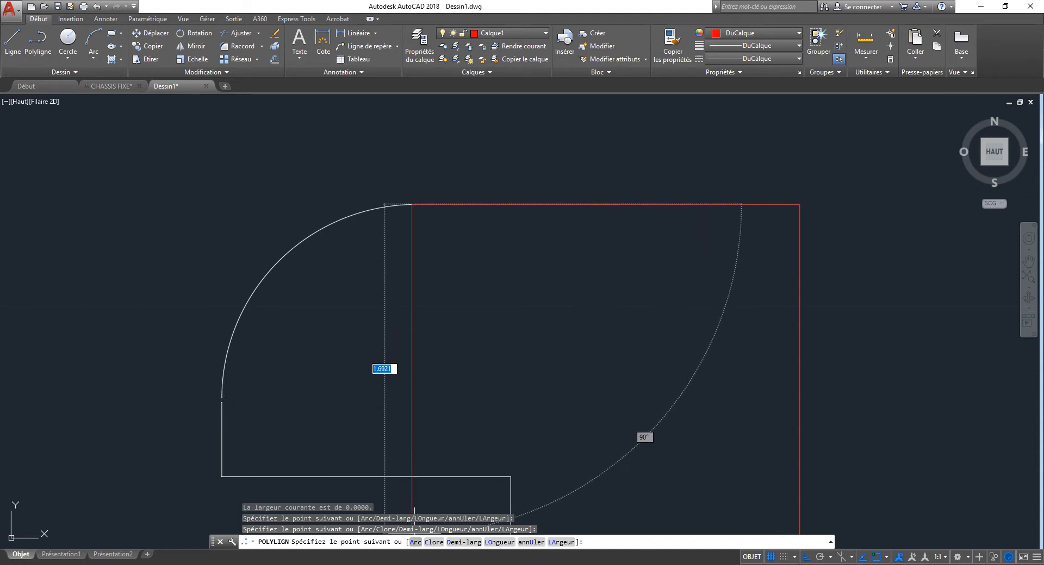
- Continue the polyline with an arc segment around the rounded corner of profile 4220's right hook
text(a)
key(Return)
click(222, 402)
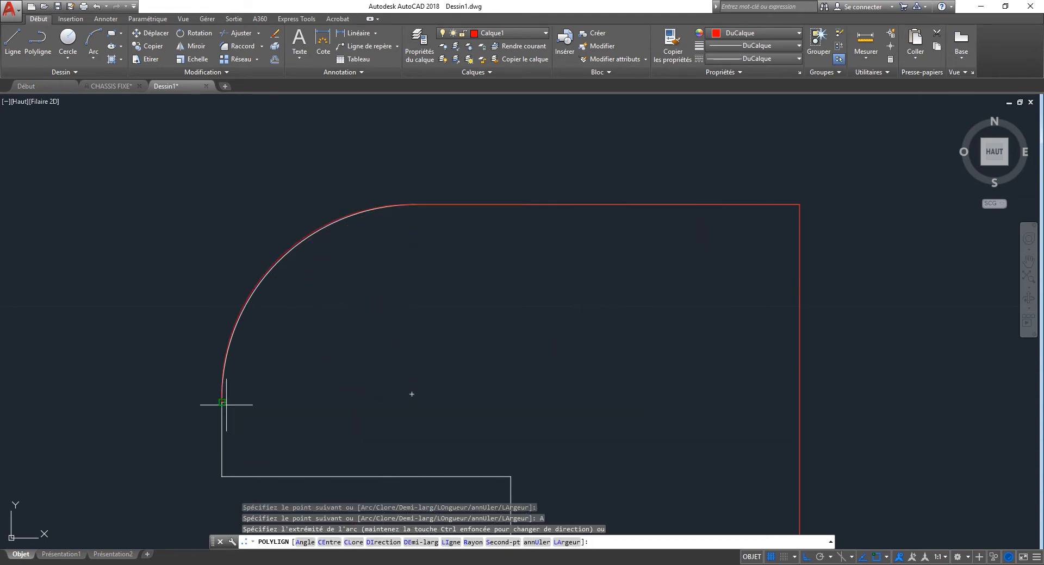
middle_drag(412, 394, 375, 289)
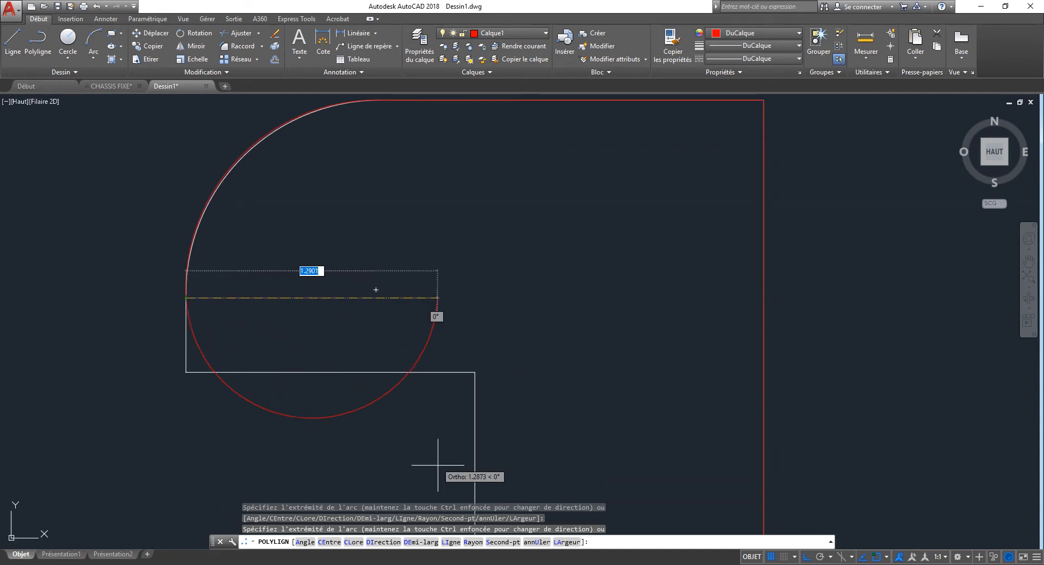
- Return the polyline to straight segments, trace the right hook's short vertical edge and underside, and end it
key(ctrl)
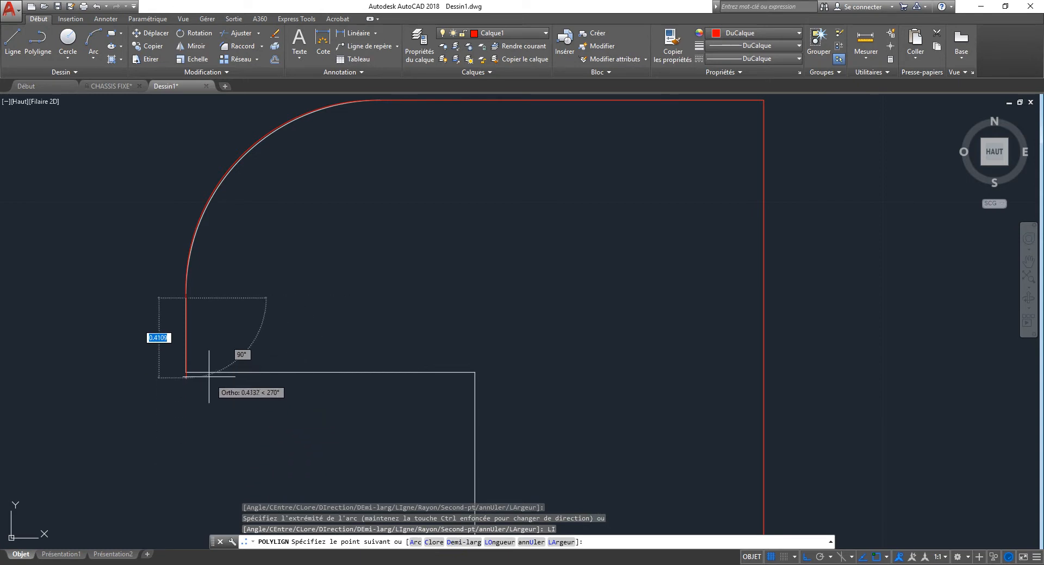
click(188, 373)
text(LI)
key(Return)
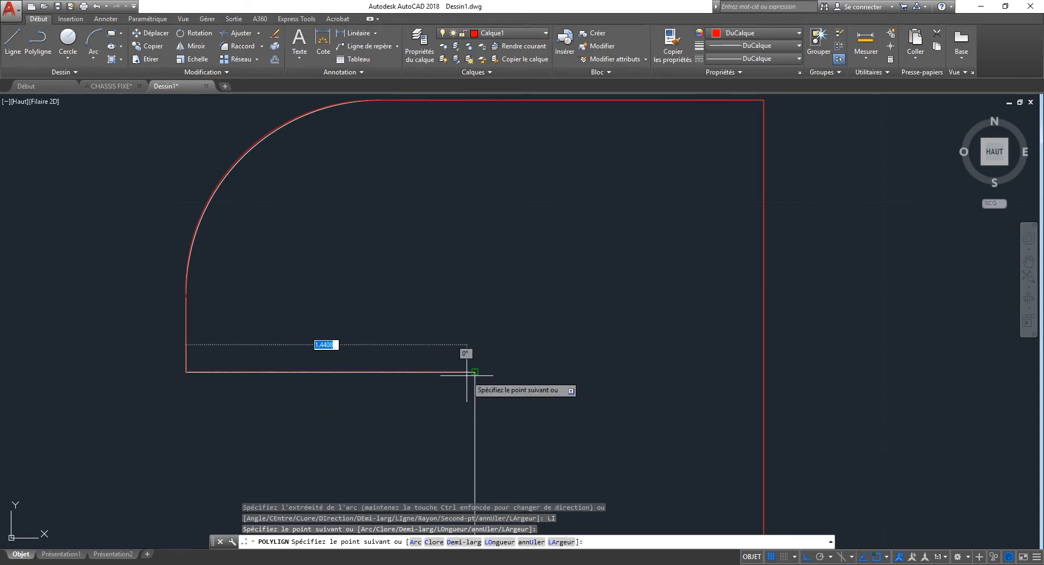
right_click(466, 377)
key(Escape)
key(Escape)
key(Escape)
scroll(441, 280, down, 10)
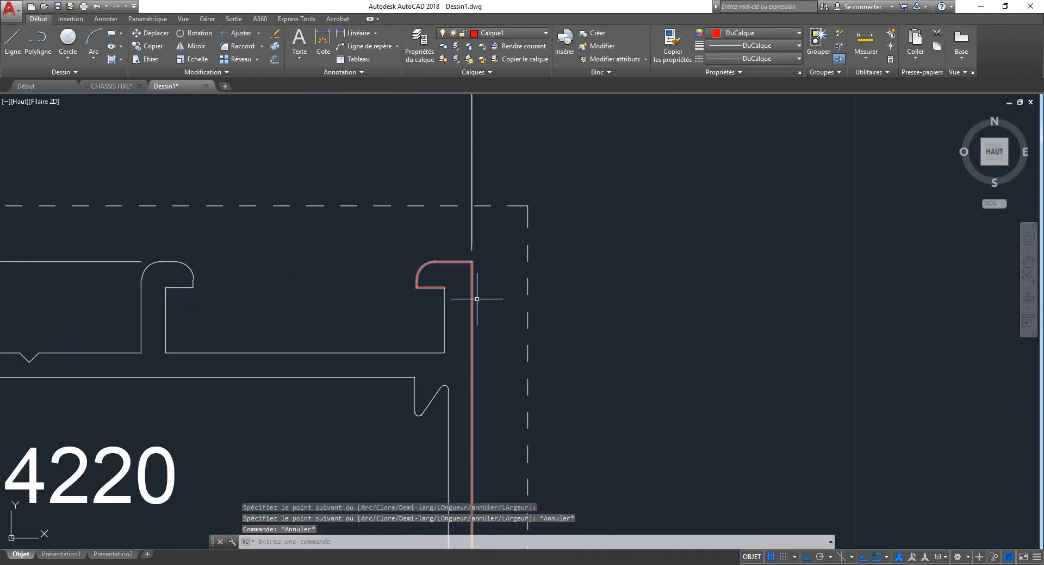
key(Return)
middle_drag(467, 457, 500, 204)
middle_drag(487, 143, 488, 401)
scroll(496, 300, up, 4)
click(463, 219)
text(E)
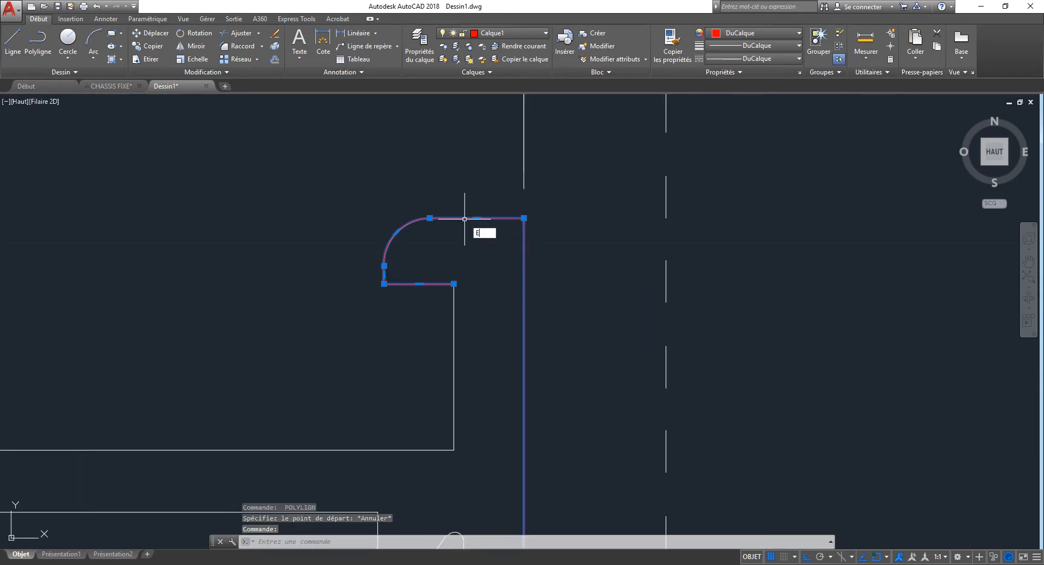
key(space)
key(Escape)
key(Escape)
- Erase the red polyline traced along profile 4220's right wall and hook
text(E)
key(Return)
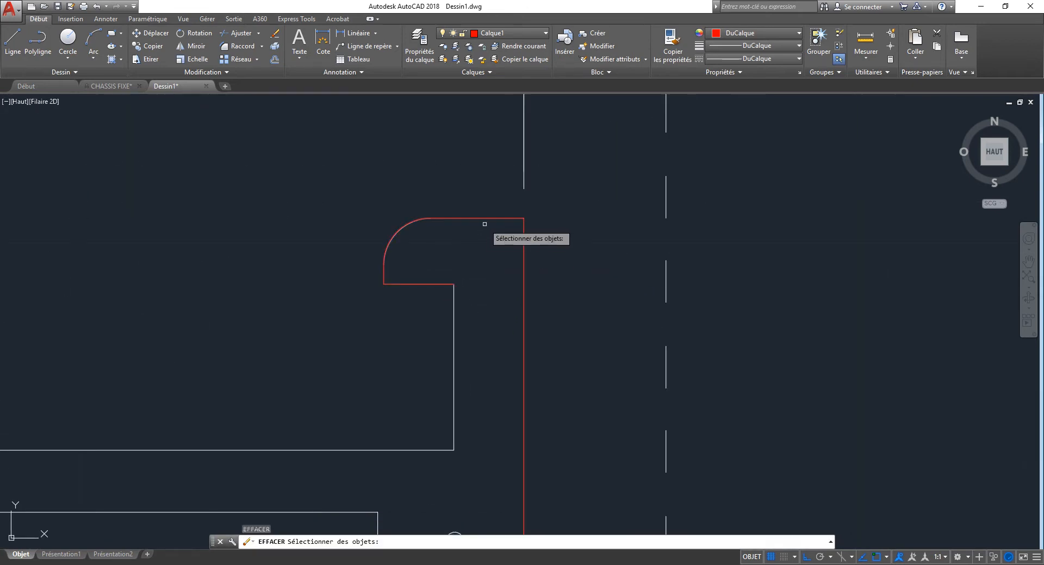
click(487, 216)
key(Return)
- Trace the right hook's top edge, short vertical edge and underside with a polyline, bridging its rounded corner with a straight segment
text(pl)
key(Return)
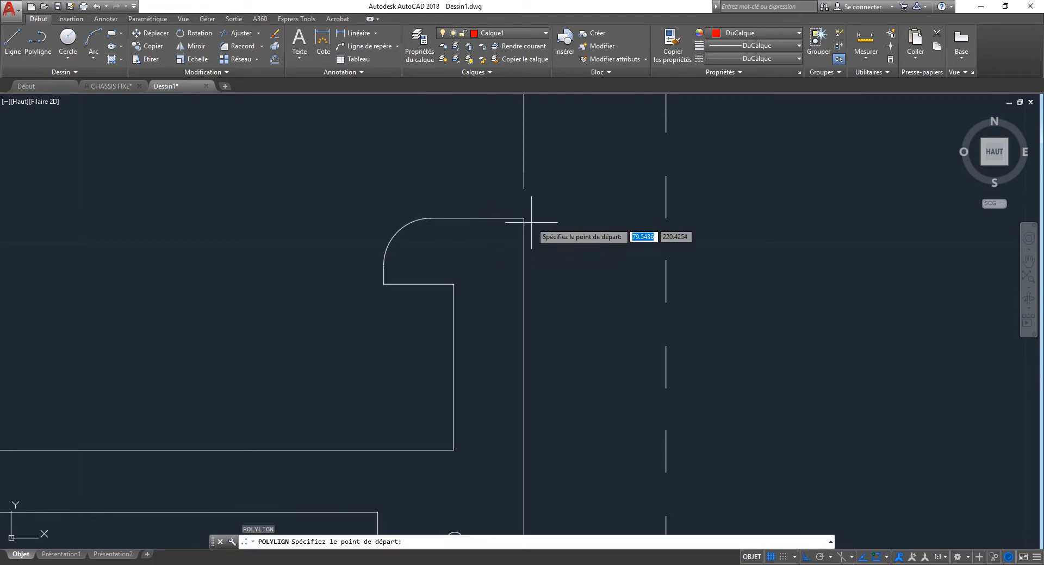
click(430, 218)
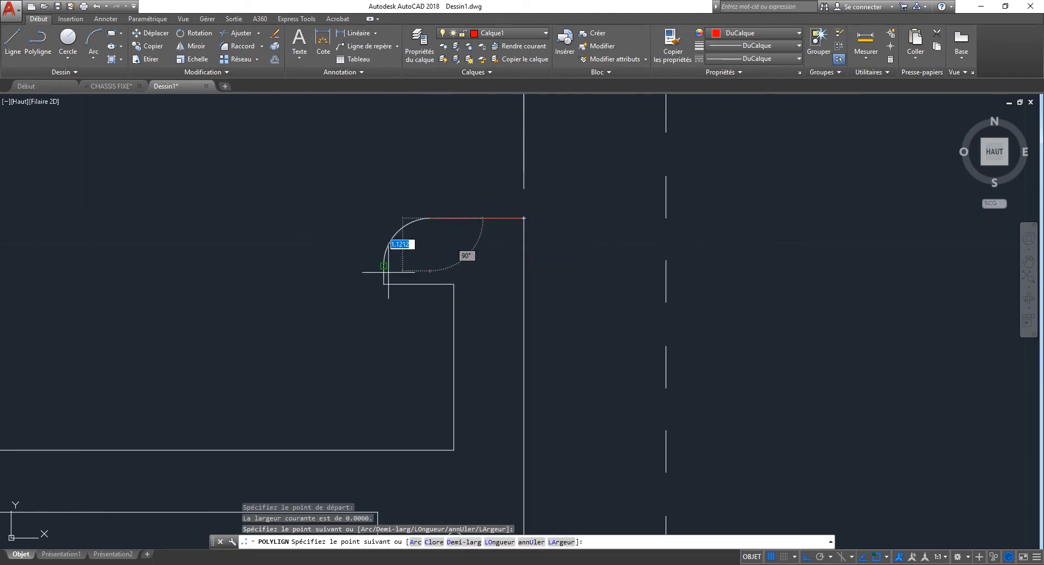
scroll(389, 274, up, 8)
click(348, 224)
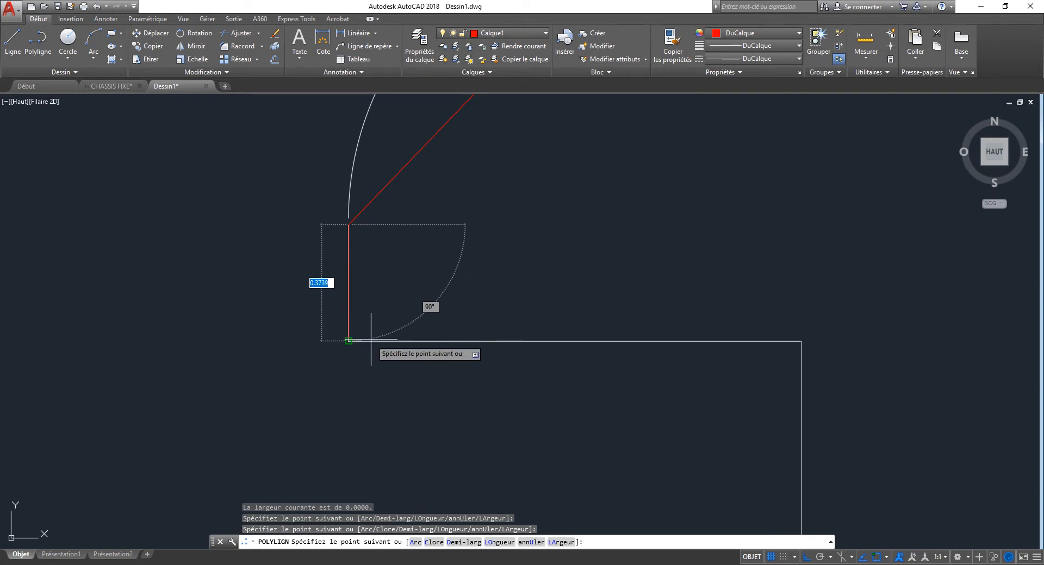
click(371, 339)
click(801, 340)
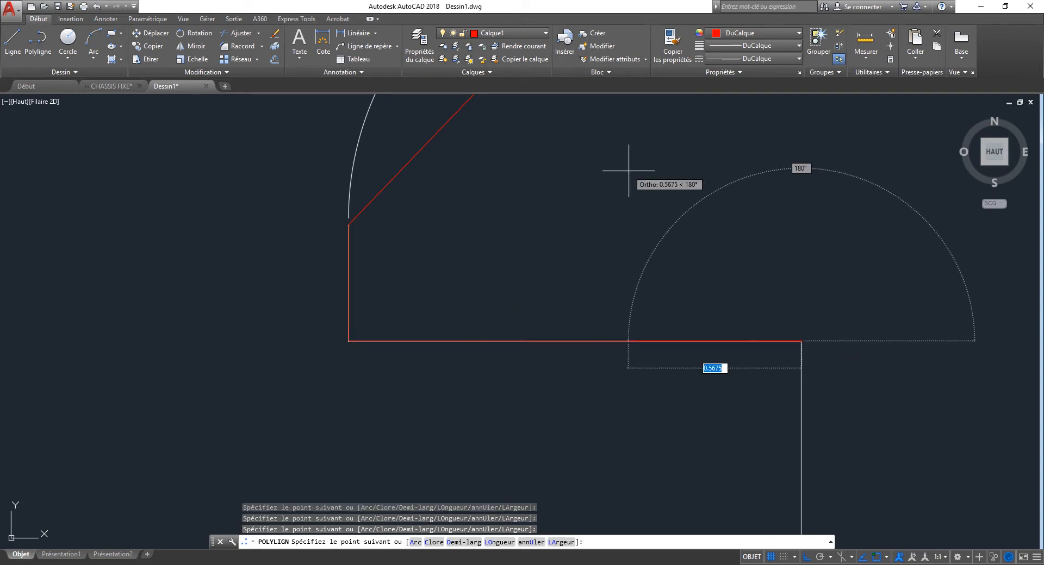
- Extend the polyline down the right hook's inner side to the horizontal web and end it there
scroll(326, 331, up, 5)
middle_drag(226, 314, 568, 375)
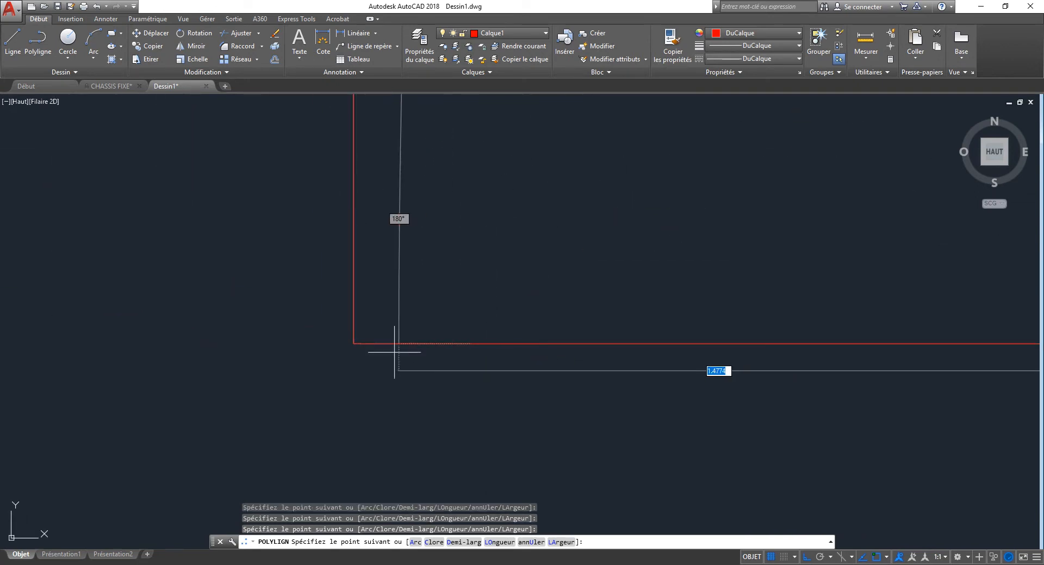
scroll(362, 355, up, 4)
scroll(528, 319, down, 10)
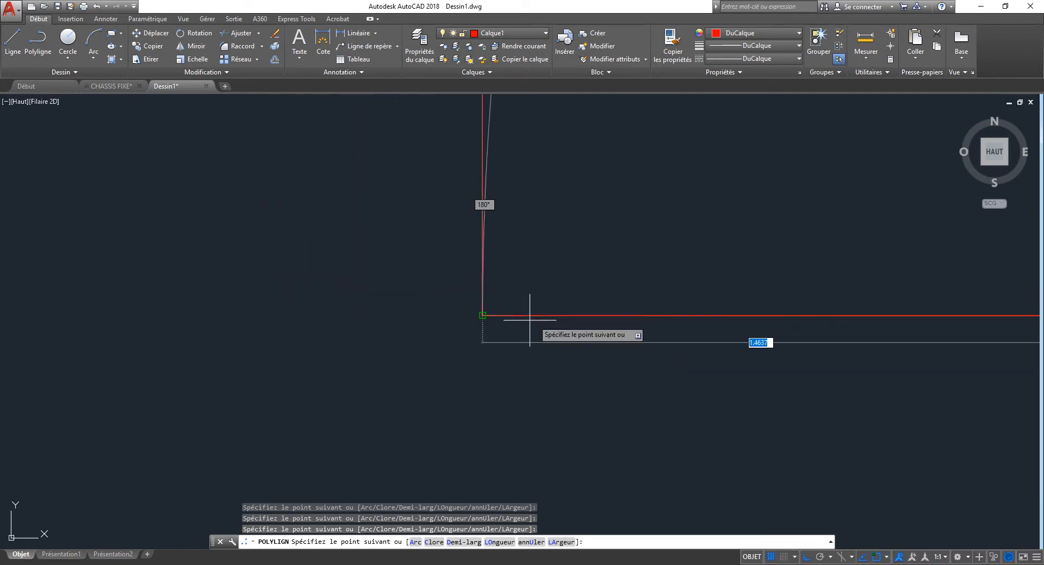
middle_drag(612, 371, 602, 322)
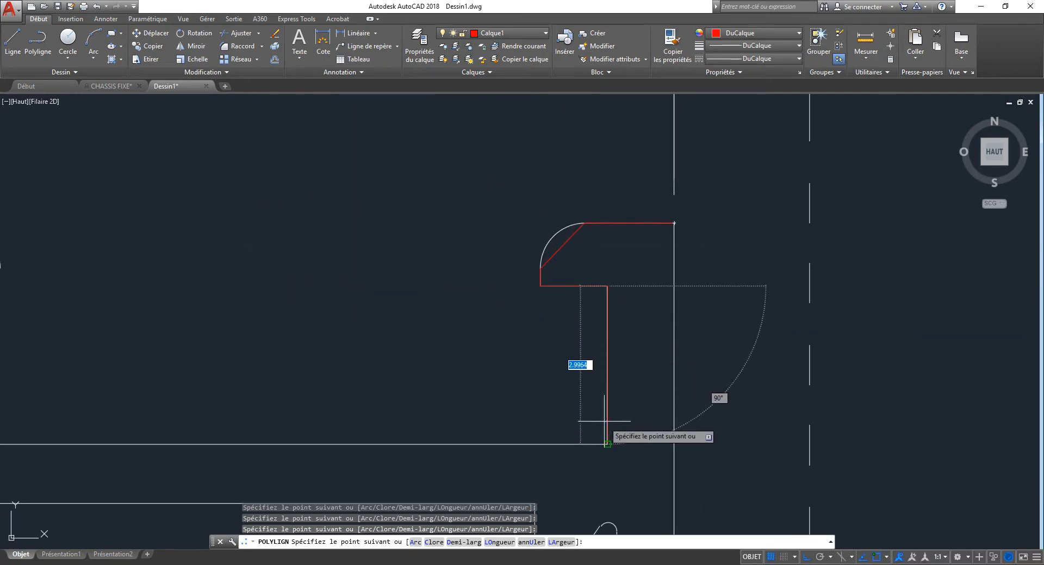
click(607, 444)
right_click(533, 445)
key(Escape)
key(Escape)
key(Escape)
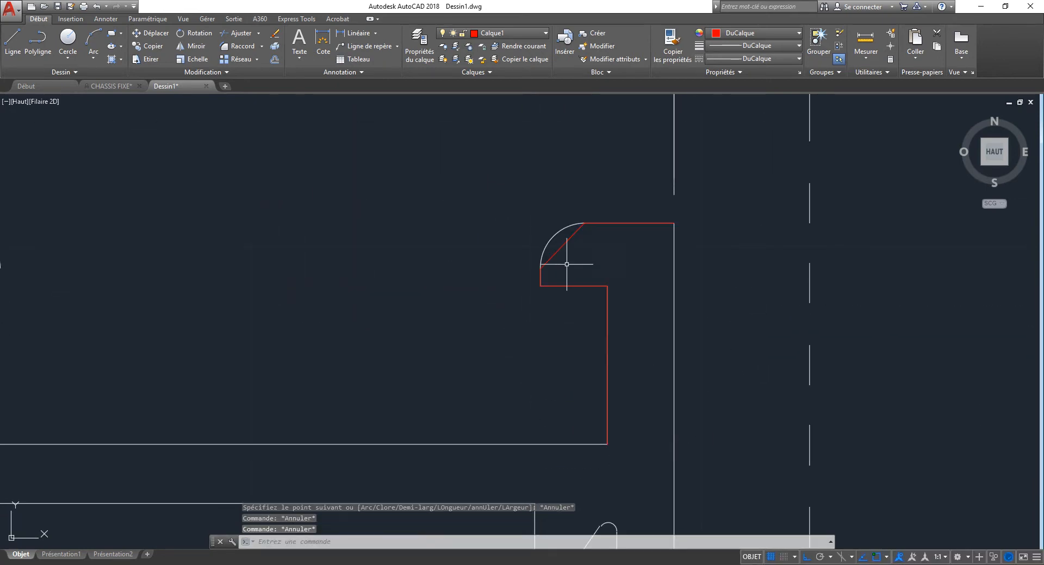
- Convert the polyline's diagonal segment to an arc whose midpoint snaps to the middle of the hook's original rounded corner
mouse_move(562, 245)
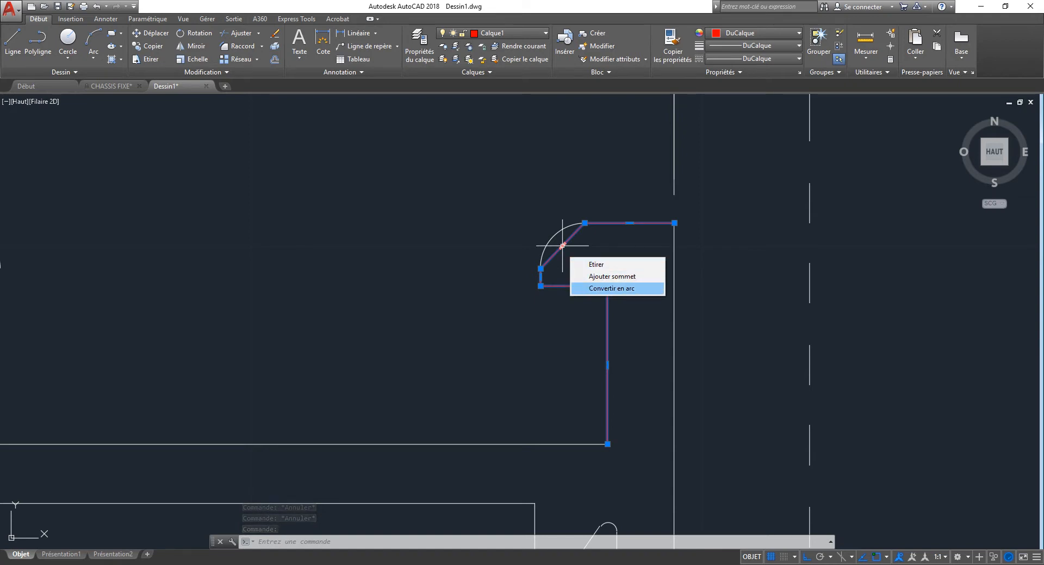
click(609, 289)
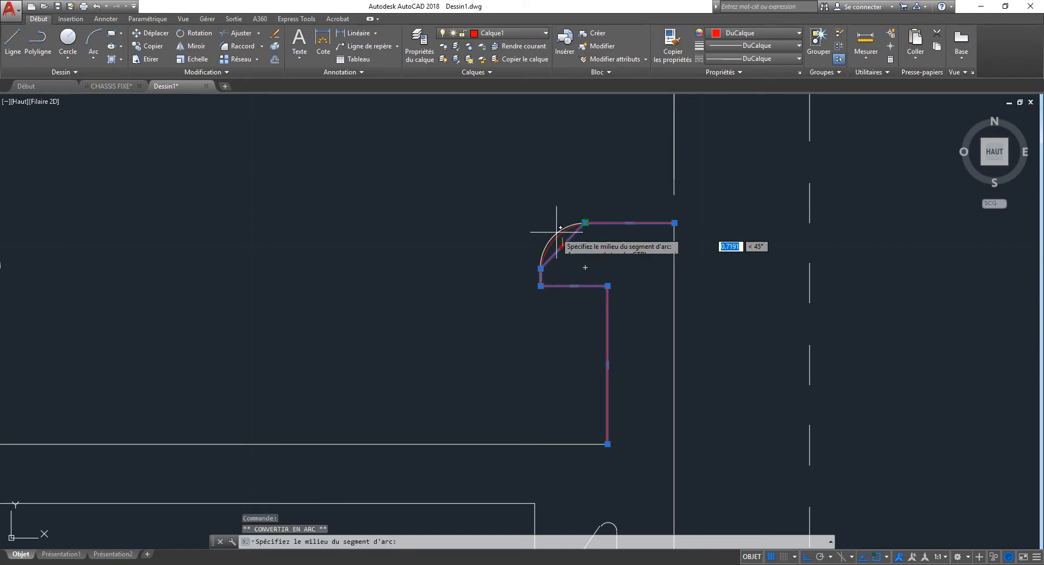
scroll(554, 231, up, 8)
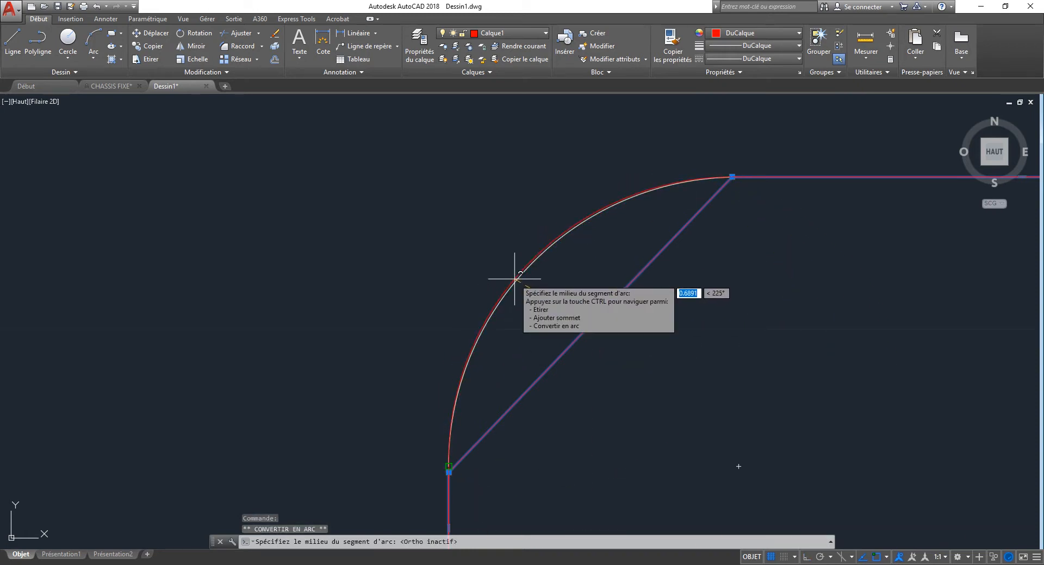
key(shift)
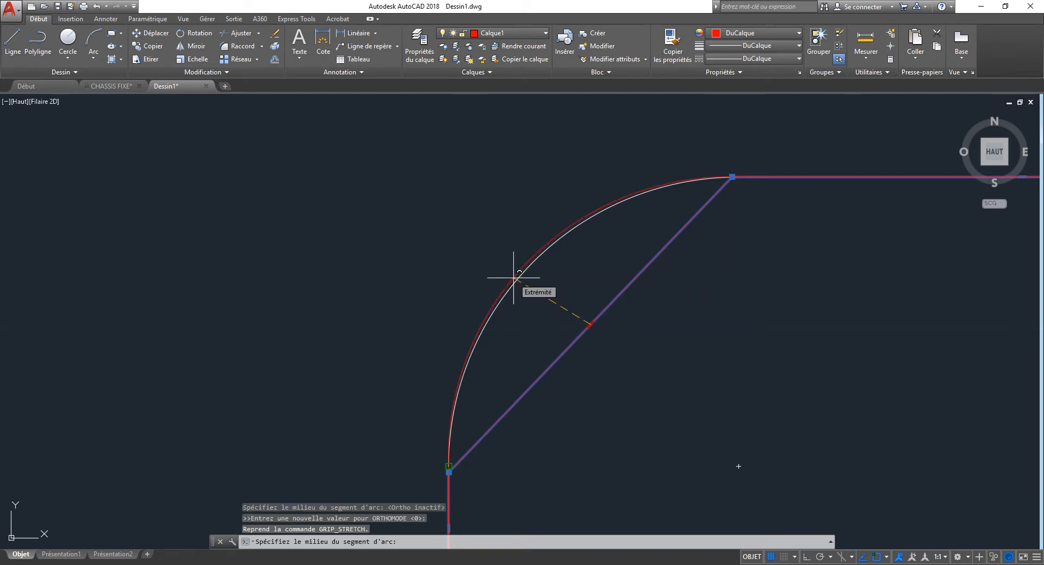
shift+right_click(514, 278)
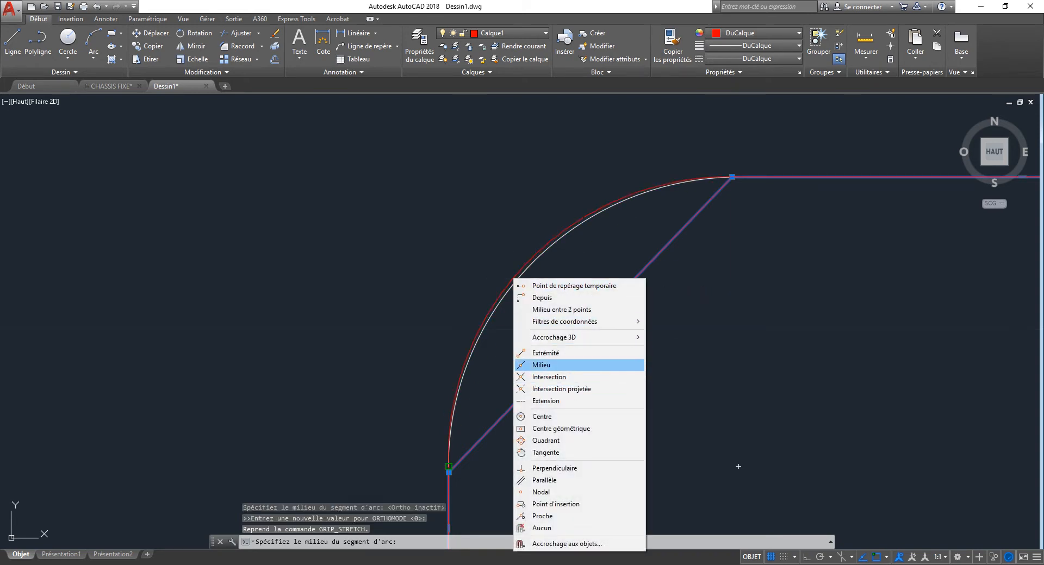
click(541, 365)
click(521, 274)
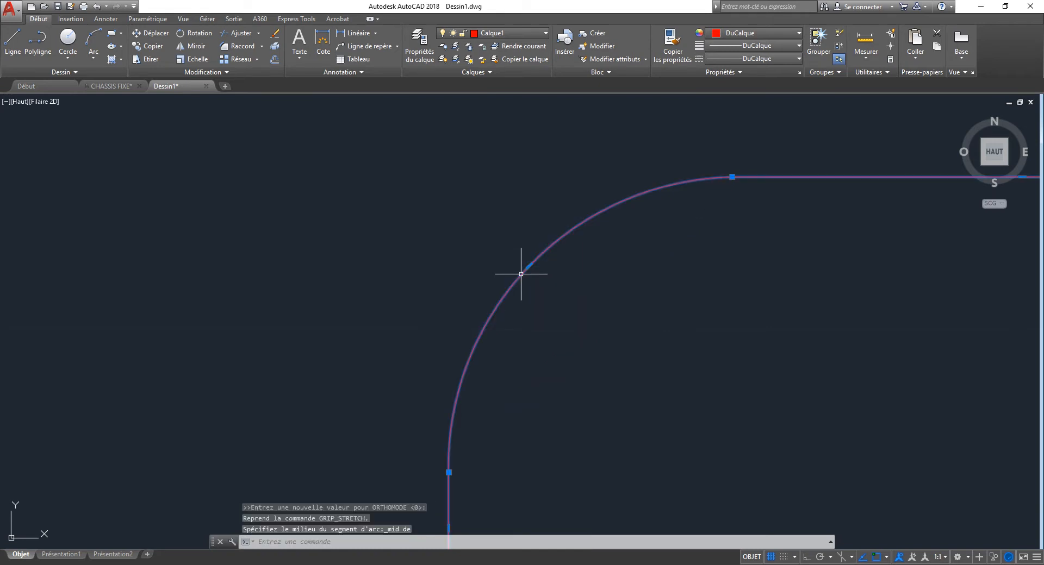
key(Escape)
key(Escape)
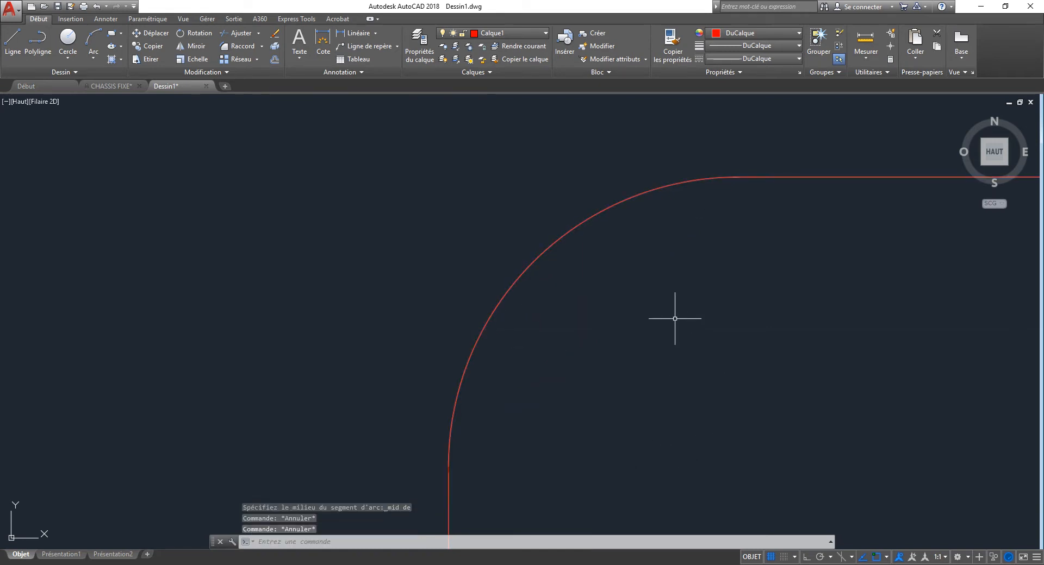
scroll(603, 230, down, 8)
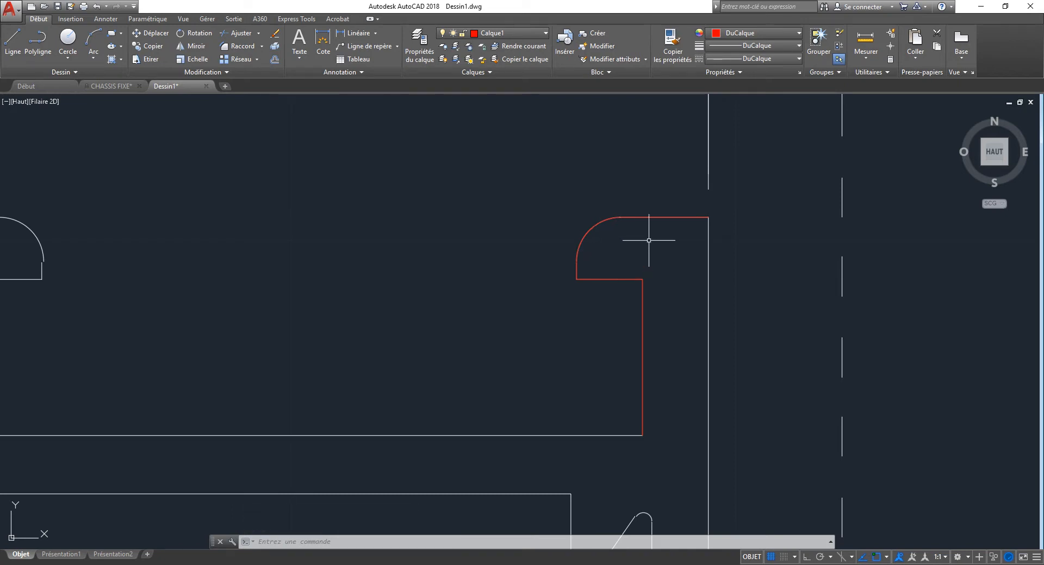
key(space)
click(663, 217)
key(space)
key(Escape)
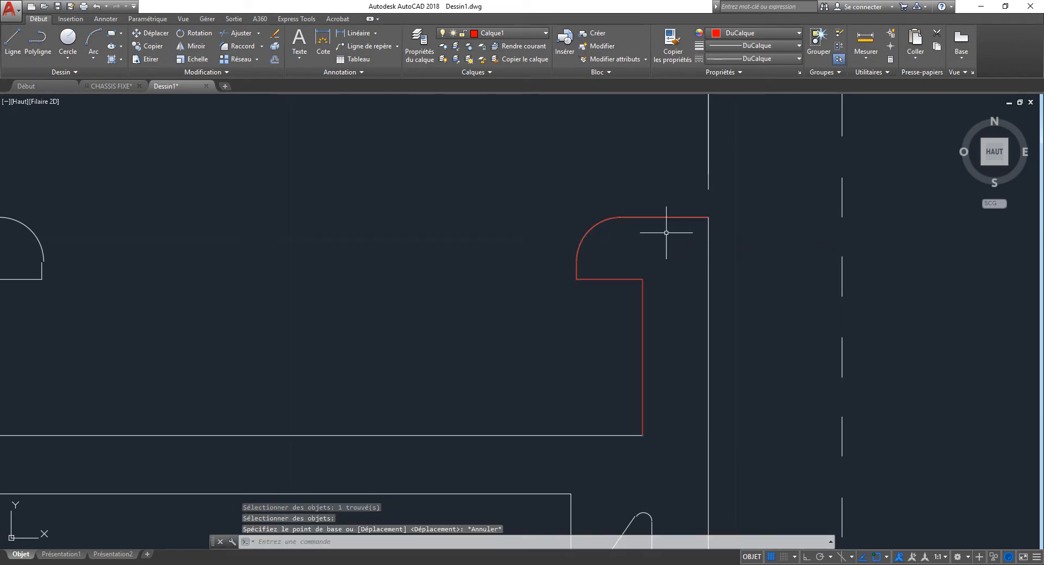
key(Escape)
- Erase the previously selected red polyline around profile 4220's right hook
text(EF)
key(space)
text(P)
key(Return)
key(Return)
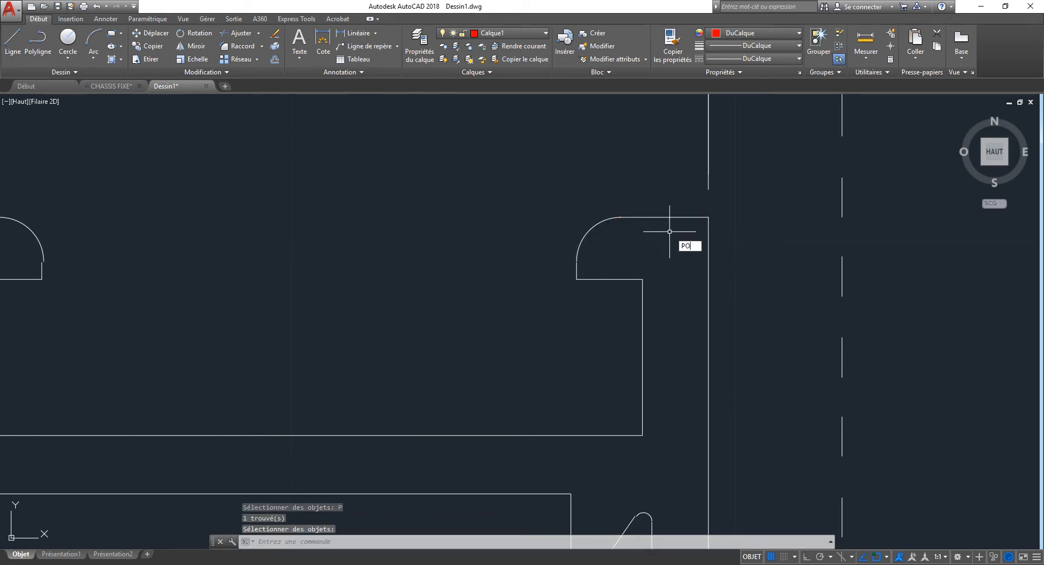
- Start a new polyline from the right hook's outer corner along its top edge, straight across the rounded corner and down its short vertical edge
text(PO)
key(Return)
click(619, 217)
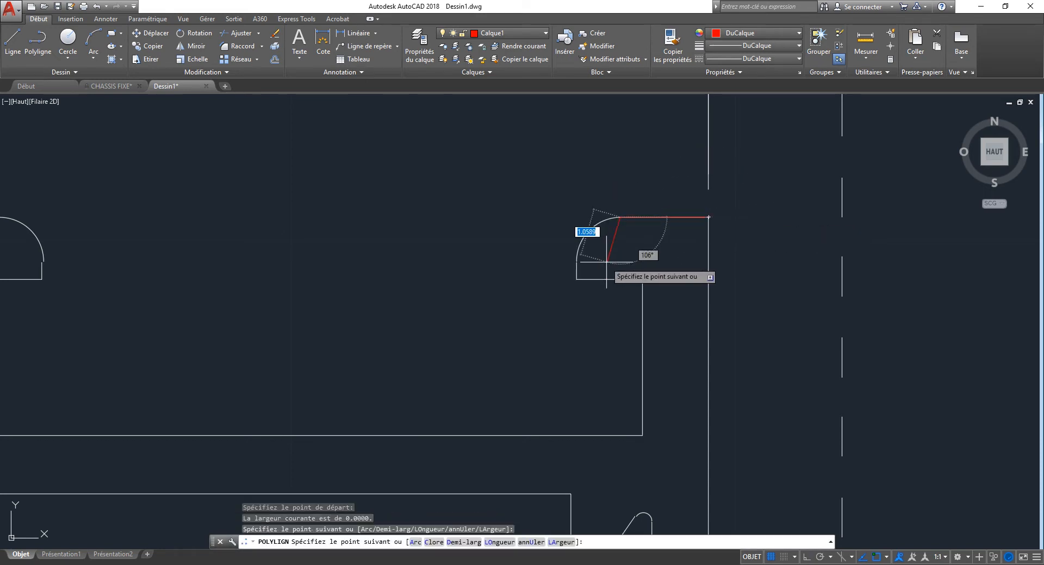
scroll(573, 271, up, 5)
scroll(570, 270, up, 2)
click(594, 216)
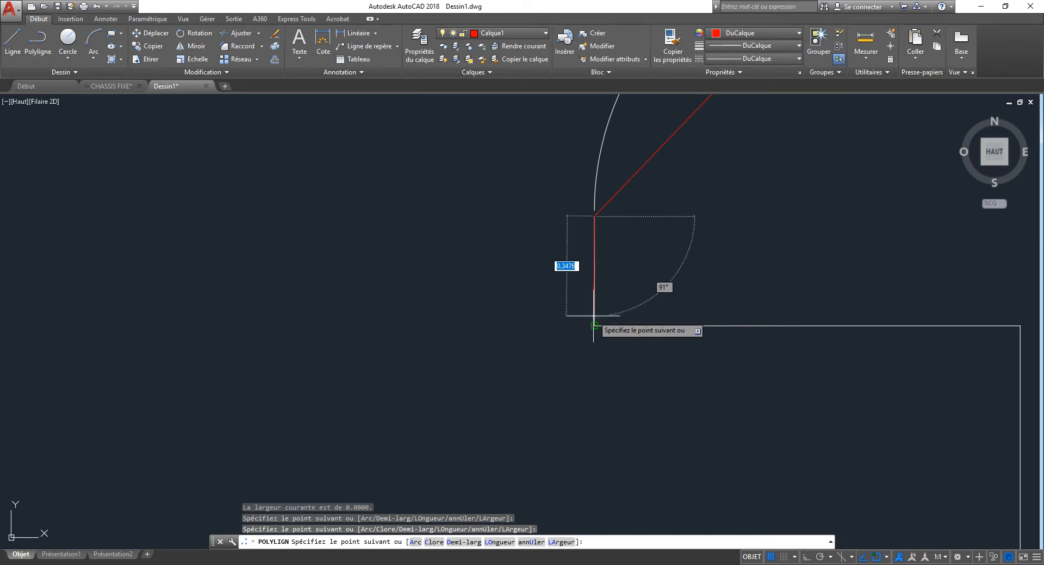
click(594, 325)
- Continue the polyline inward under the right hook's lip, down to the horizontal web, and across the web to the left hook's base
middle_drag(899, 363, 530, 193)
scroll(527, 194, down, 2)
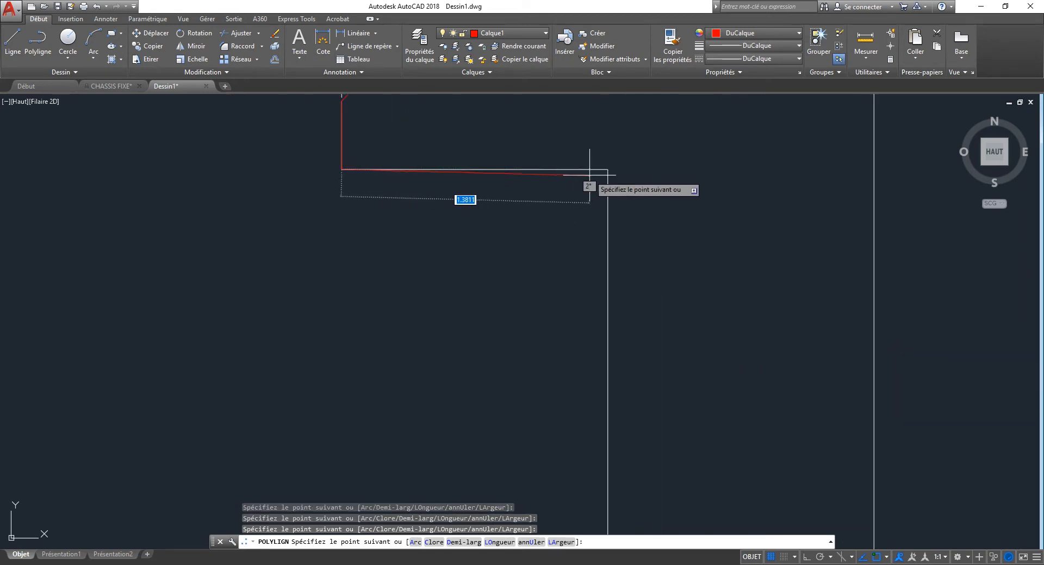
click(607, 169)
scroll(646, 170, down, 5)
click(636, 316)
middle_drag(275, 287, 790, 289)
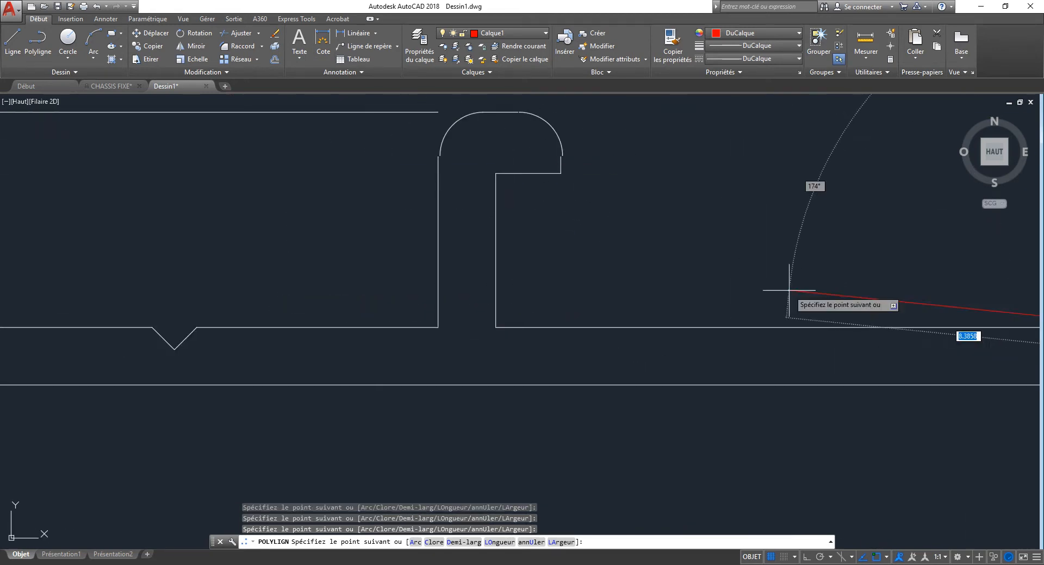
click(496, 327)
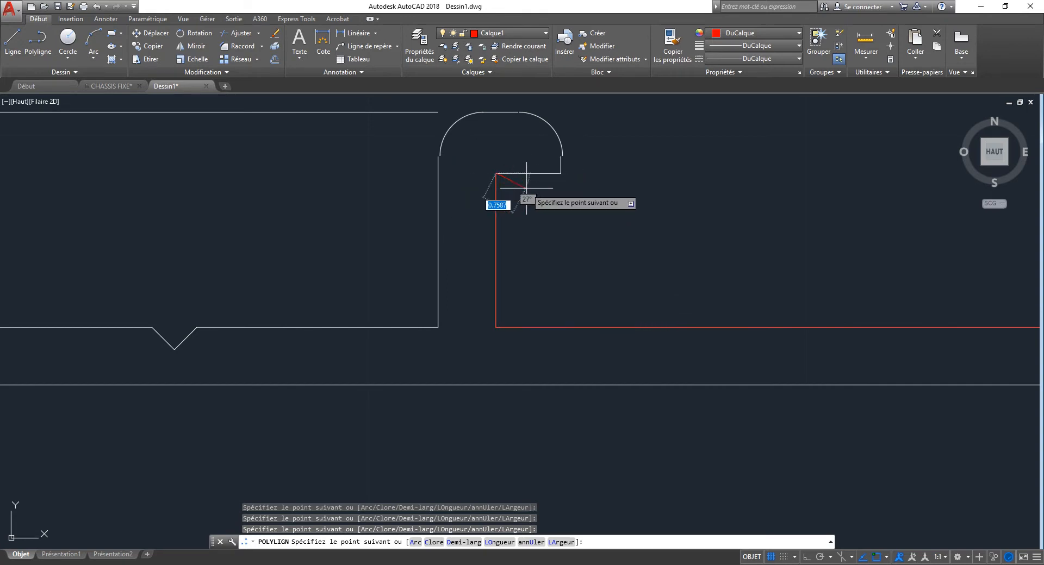
- Trace the left hook with straight segments, cutting across both rounded corners and returning down its far side to the web
scroll(559, 166, up, 5)
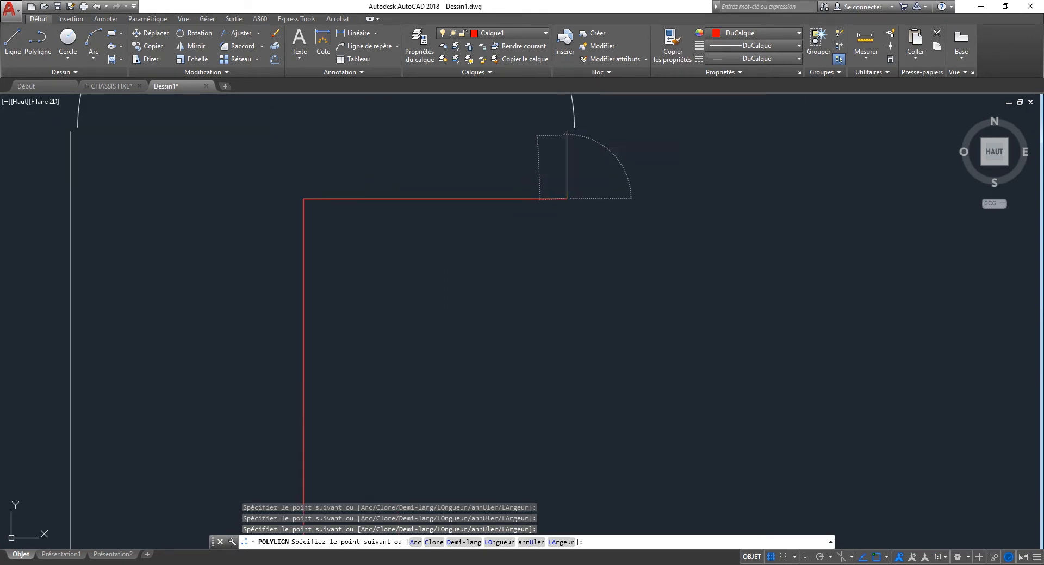
click(566, 132)
scroll(584, 186, down, 5)
middle_drag(543, 158, 552, 217)
scroll(552, 216, up, 4)
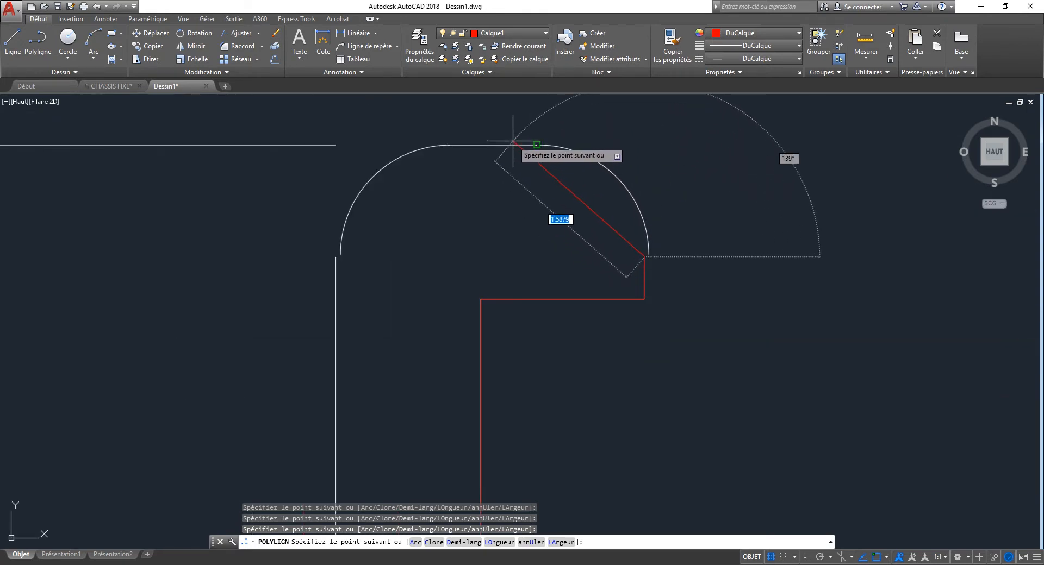
click(547, 188)
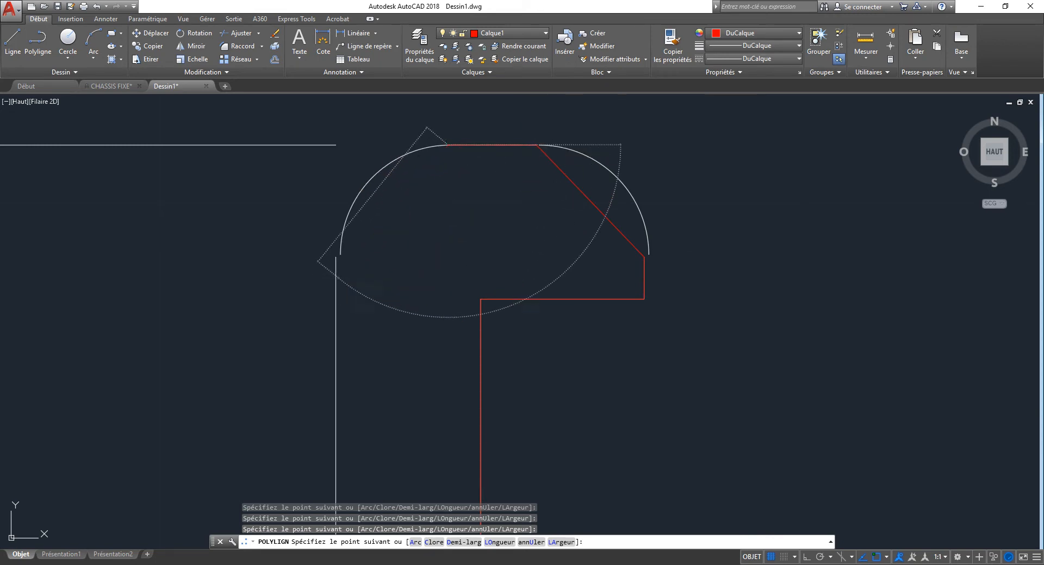
scroll(373, 228, down, 5)
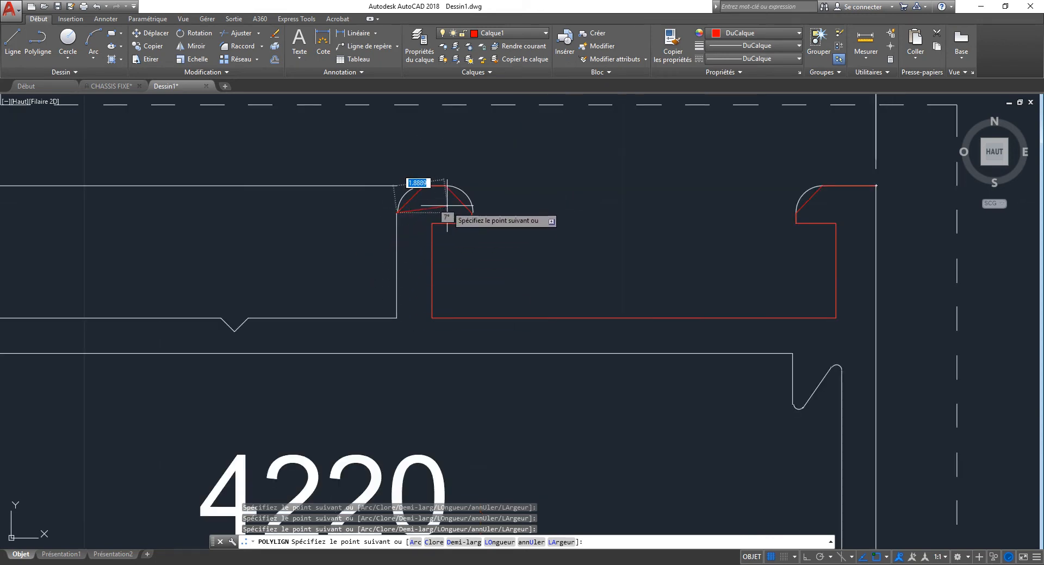
click(396, 317)
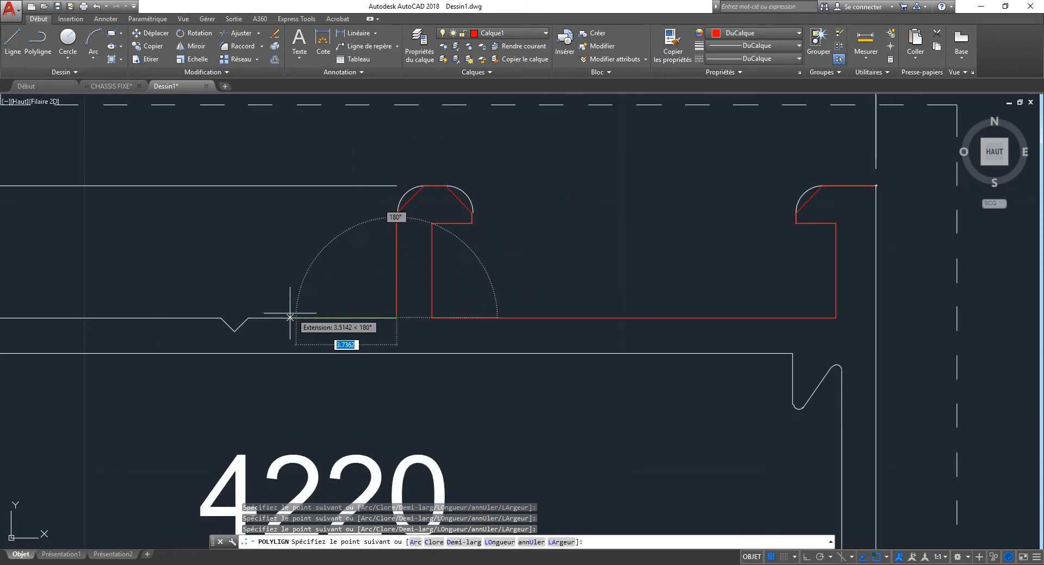
- Follow the small V-shaped notch with the polyline and continue along the web to the rounded corner at the vertical wall
click(248, 318)
click(236, 333)
click(220, 319)
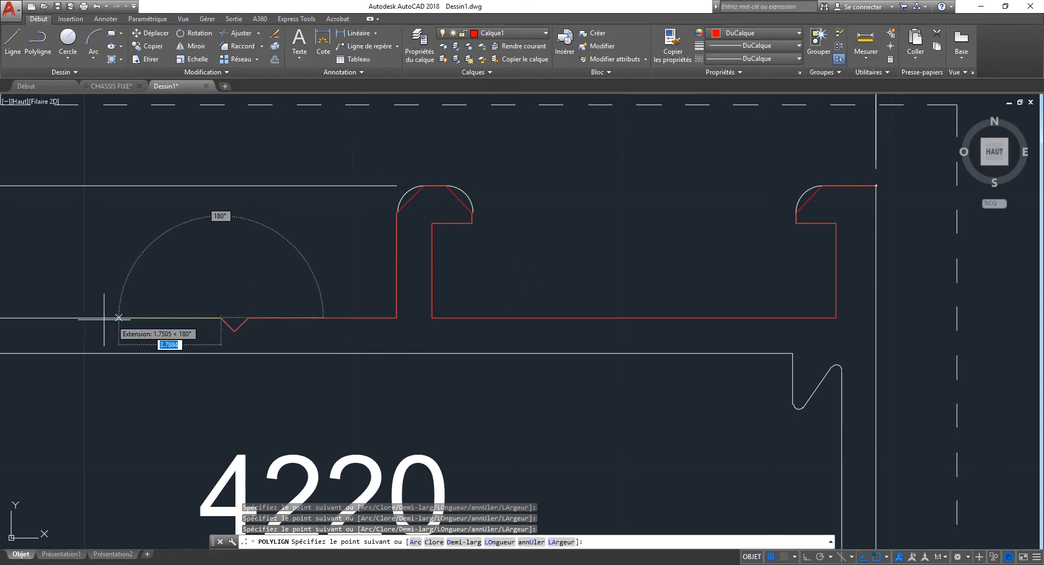
middle_drag(80, 320, 814, 366)
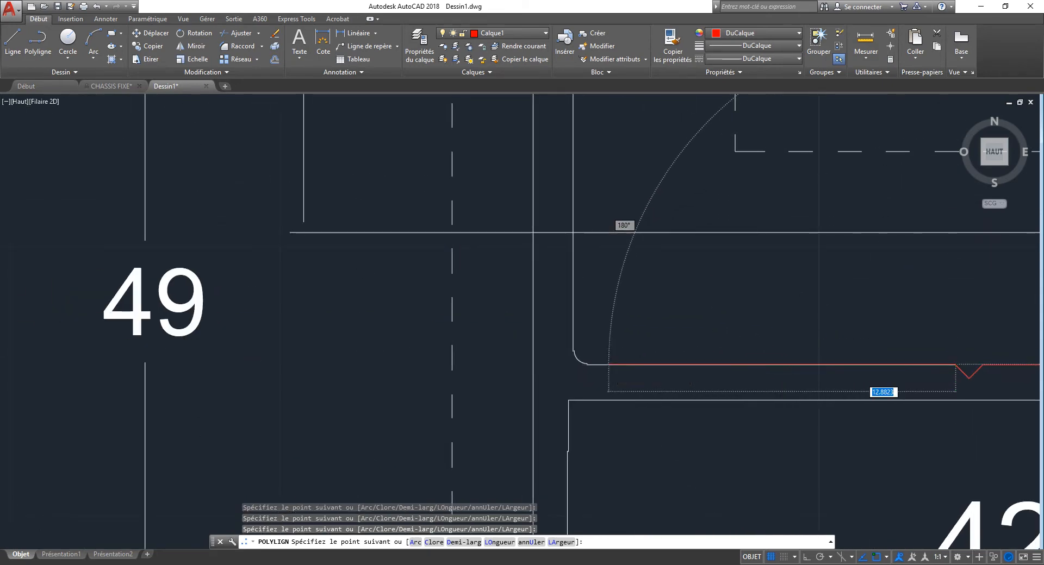
scroll(607, 364, up, 3)
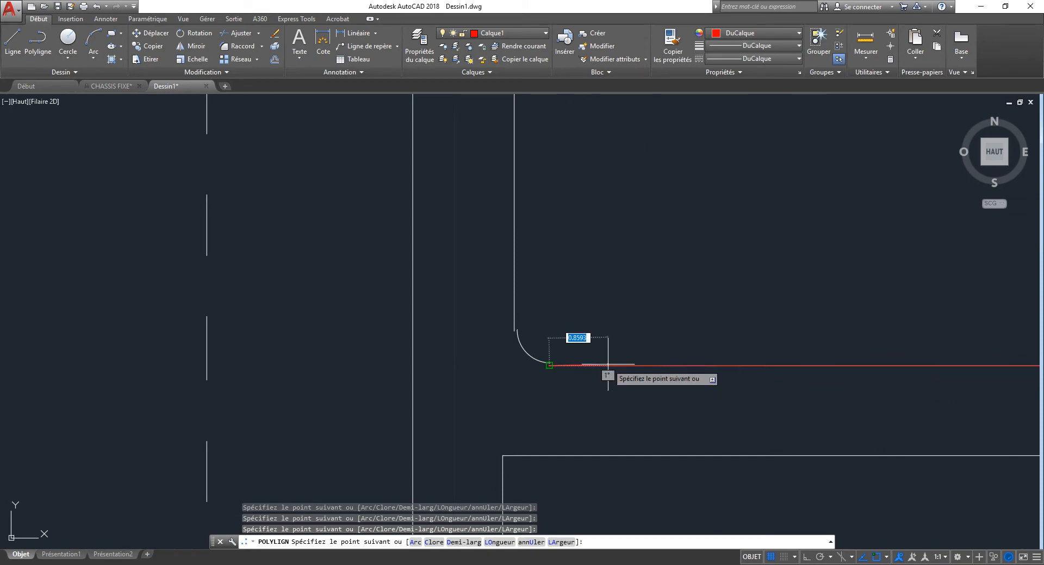
- Turn off the Extension object snap, keeping Endpoint, Center and Intersection enabled
shift+right_click(616, 357)
click(630, 348)
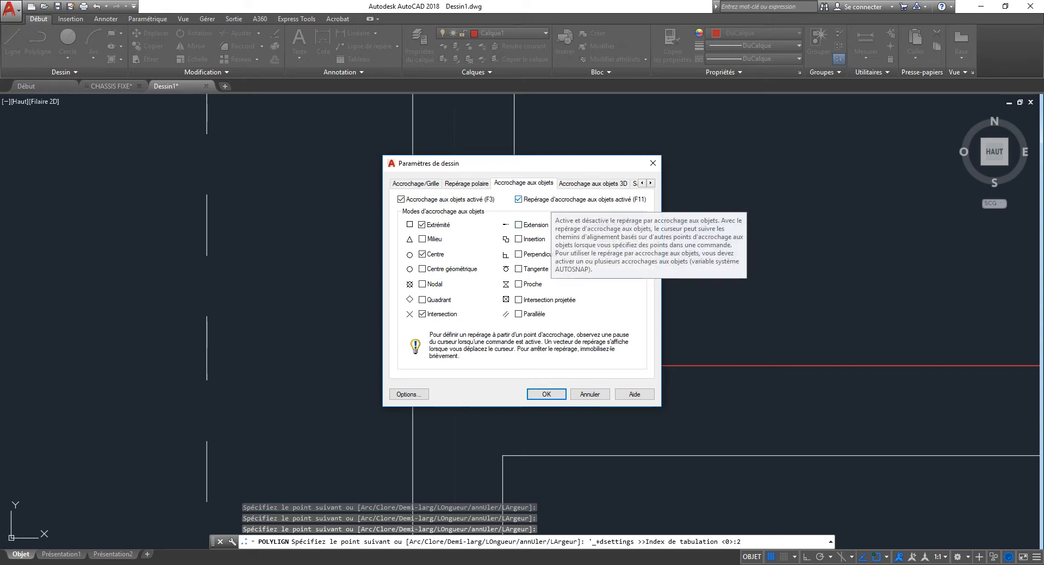
click(547, 394)
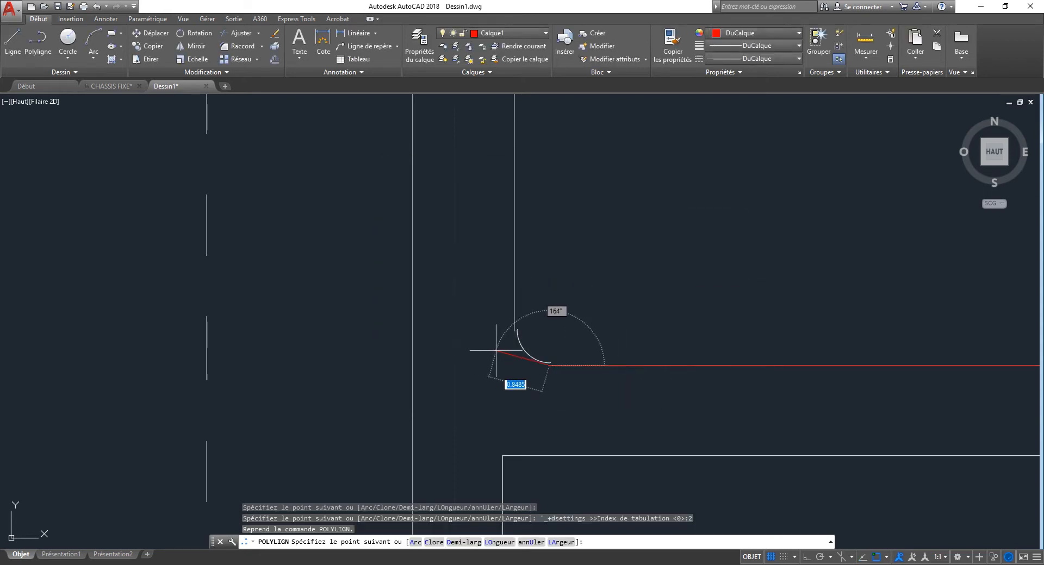
- Extend the polyline across the rounded corner, up the vertical wall, and around the outer edge of the C-shaped channel's lower lip
scroll(509, 260, down, 3)
scroll(478, 280, up, 6)
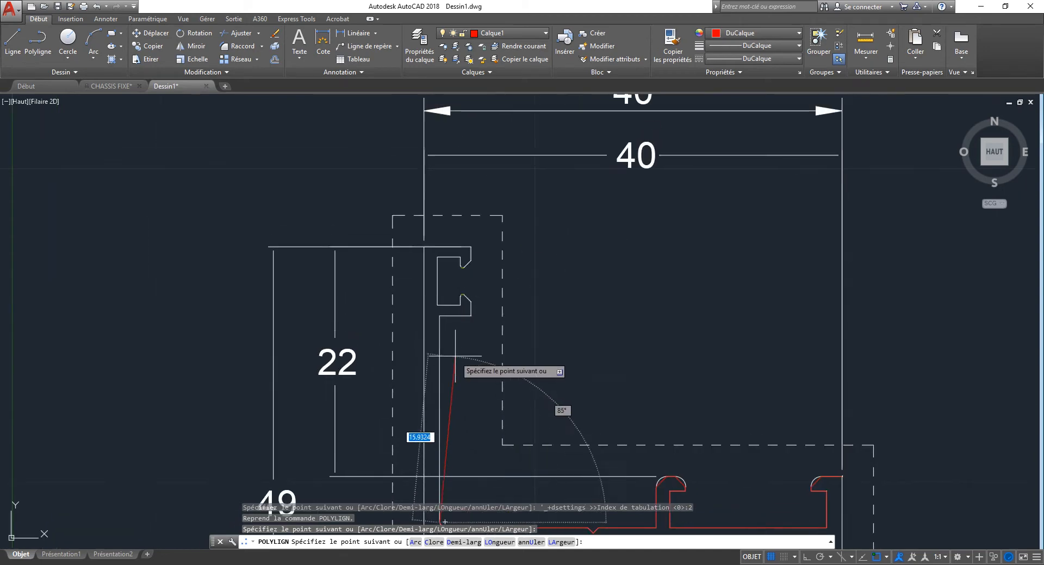
click(417, 286)
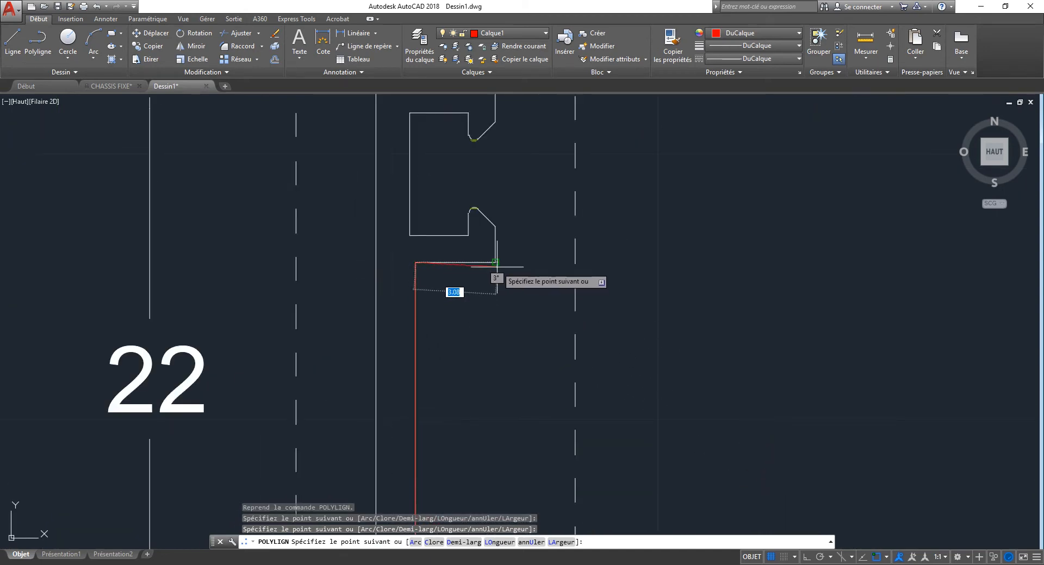
click(496, 266)
click(494, 226)
- Trace the lower lip's diagonal and rounded tip with straight segments, then follow the channel's inner floor and back wall upward
scroll(486, 210, up, 8)
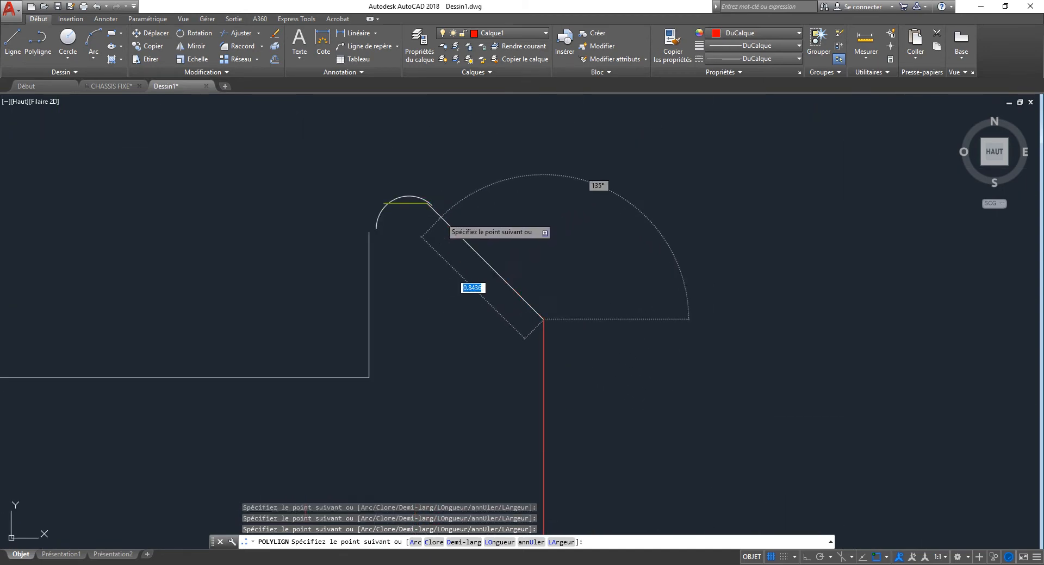
click(478, 209)
click(369, 266)
click(366, 327)
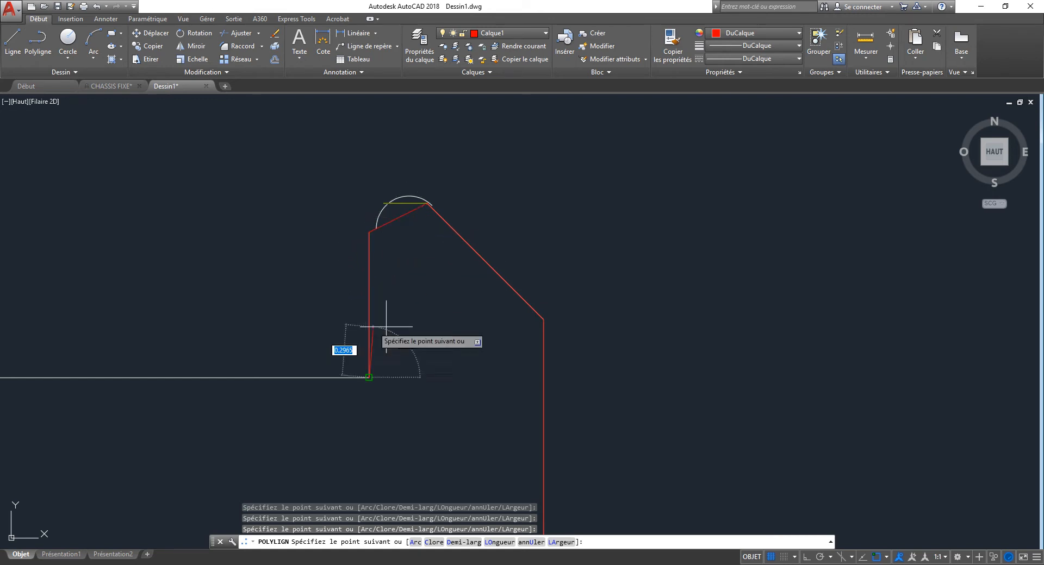
scroll(631, 311, down, 8)
click(536, 204)
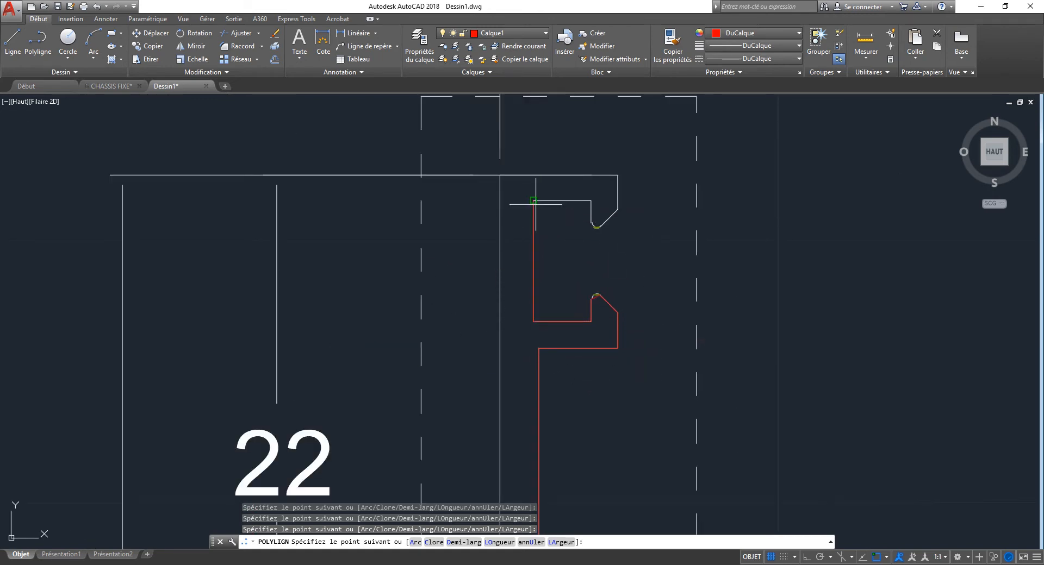
- Trace the channel's upper lip with a straight segment across its rounded tip, and follow the profile's top edge to the outer corner
click(591, 200)
scroll(593, 204, up, 10)
click(552, 372)
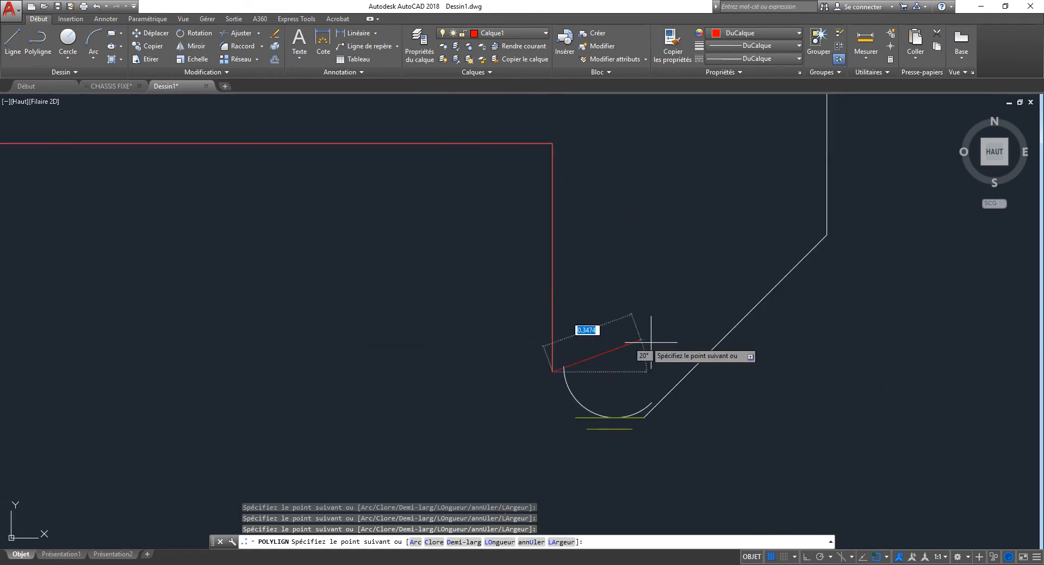
click(825, 235)
scroll(804, 242, down, 5)
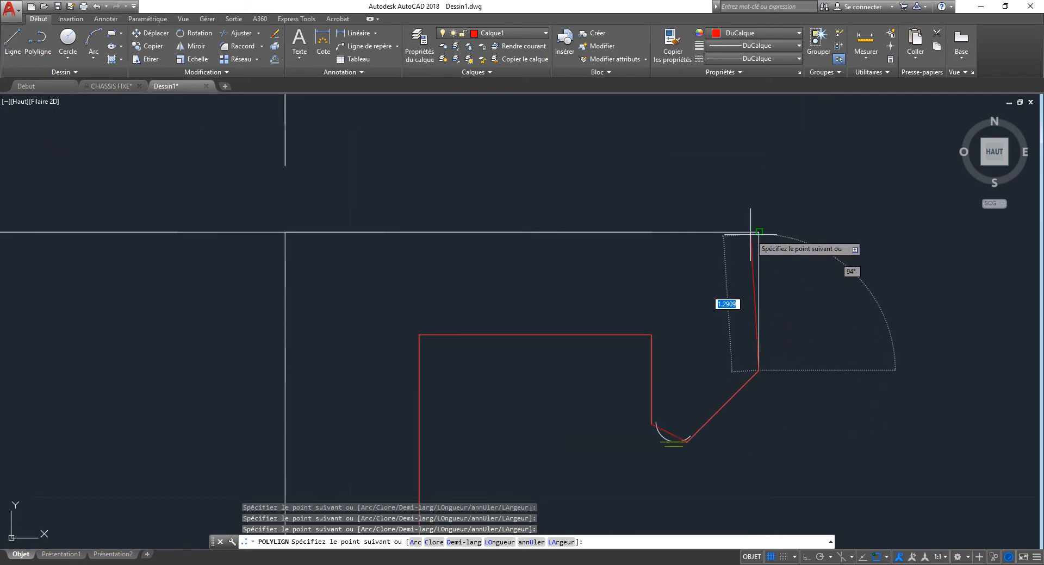
click(757, 232)
click(284, 234)
- Extend the polyline down the full outer vertical wall to its bottom corner and along the short bottom edge
scroll(450, 183, down, 10)
scroll(427, 441, up, 3)
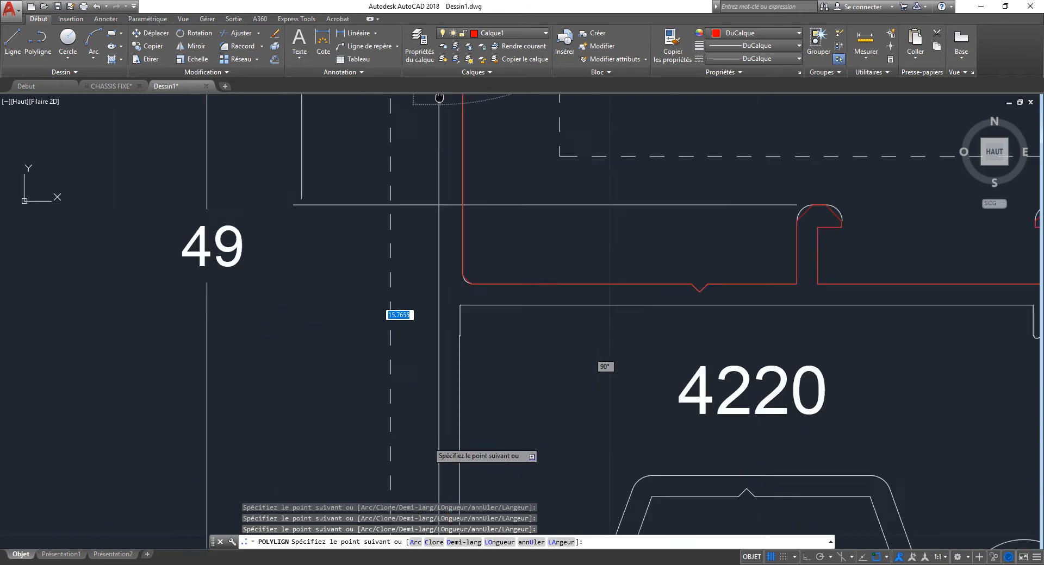
scroll(425, 128, down, 6)
scroll(427, 229, up, 2)
scroll(428, 226, up, 5)
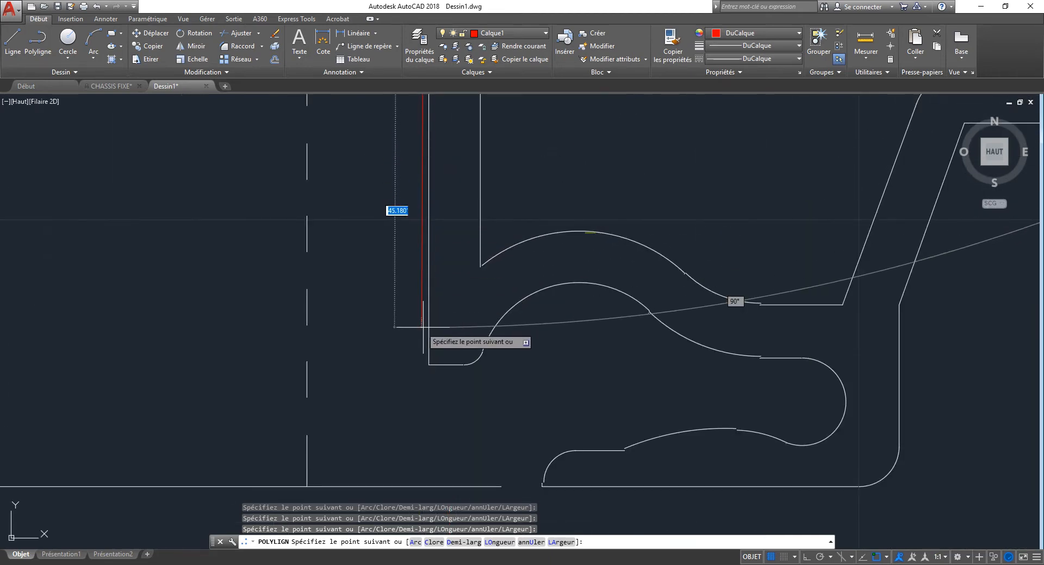
click(426, 332)
scroll(444, 350, up, 7)
middle_drag(474, 411, 413, 1)
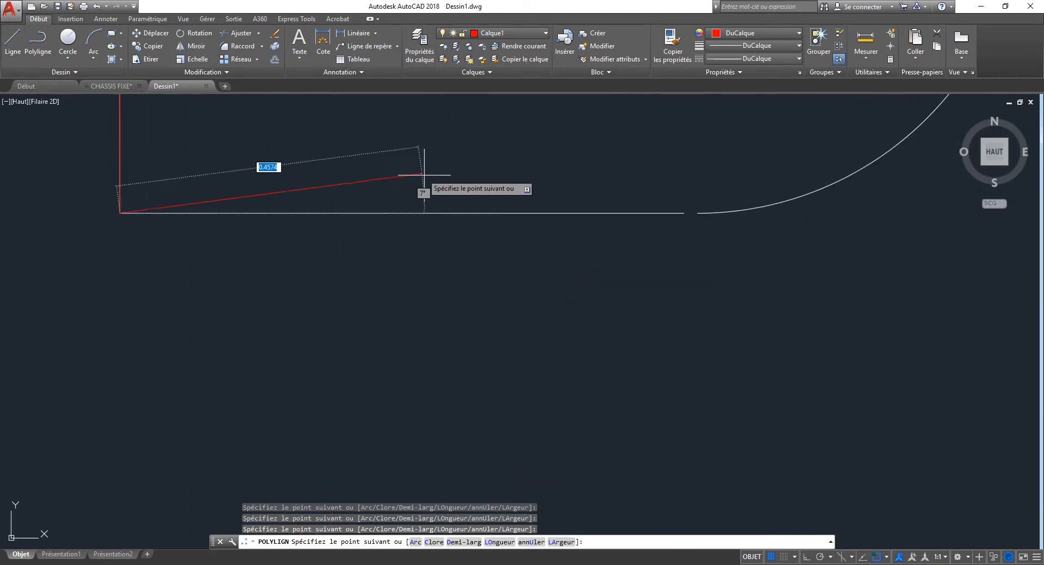
click(687, 213)
- Span the small rounded corner and the large arch beside the wall's foot with one straight segment each
scroll(478, 334, down, 5)
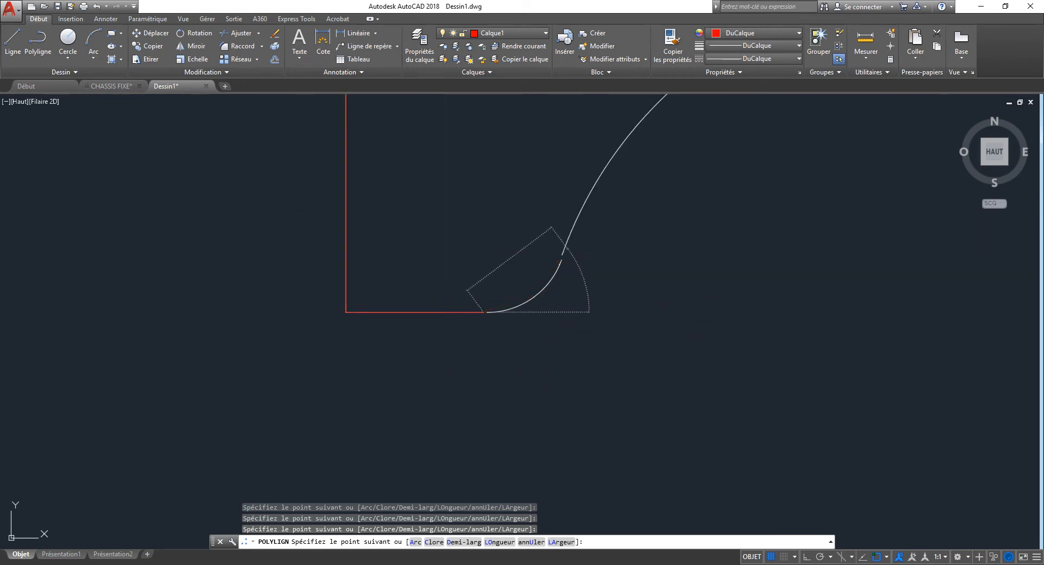
click(562, 255)
middle_drag(572, 308, 475, 414)
scroll(473, 357, down, 4)
scroll(622, 346, up, 2)
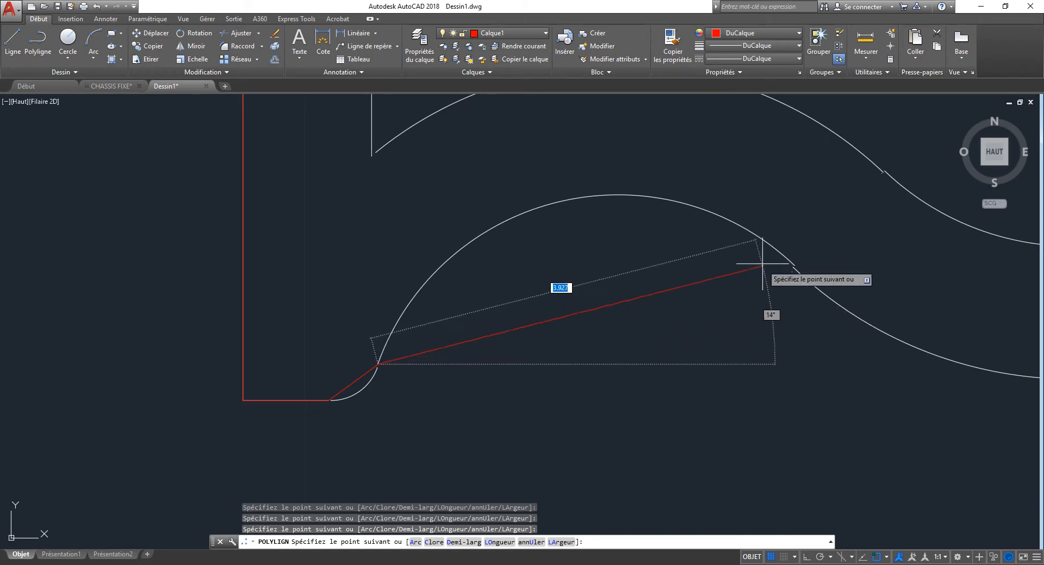
click(779, 256)
- Continue straight across the concave curve, along the short horizontal edge, and down across the large rounded end of the recess
scroll(576, 263, down, 4)
scroll(706, 263, up, 3)
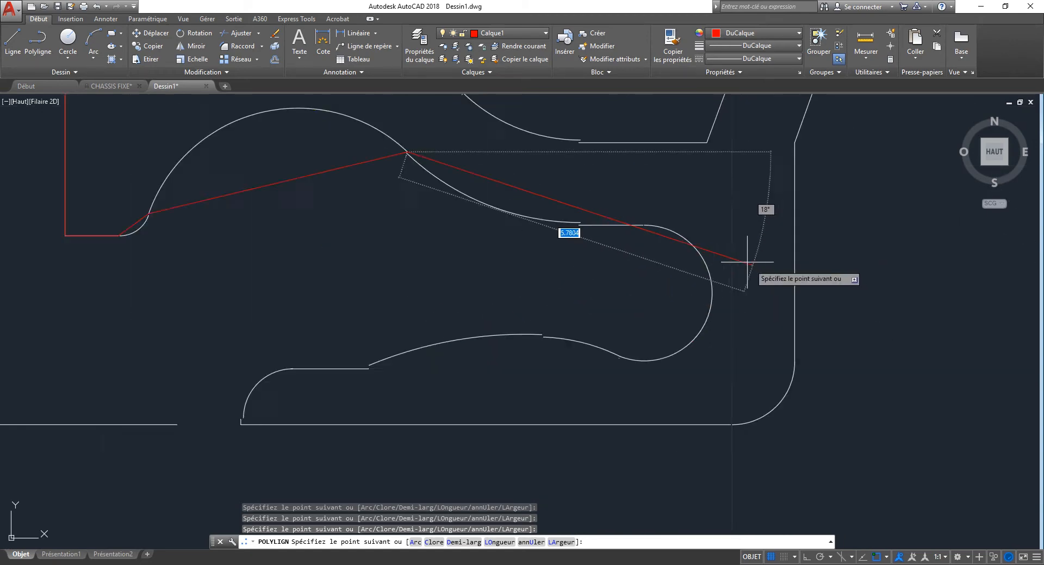
scroll(747, 262, up, 2)
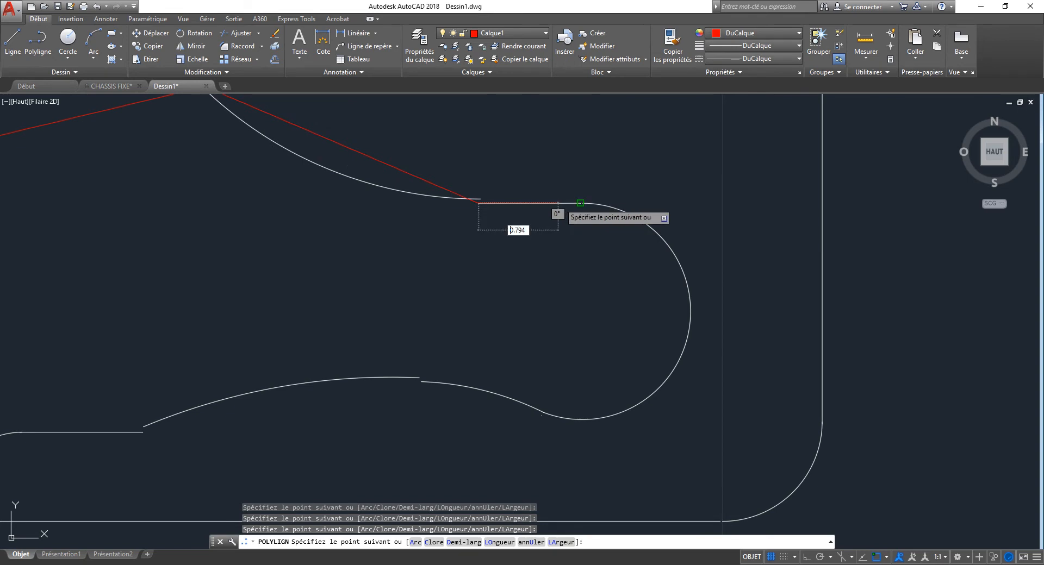
click(580, 203)
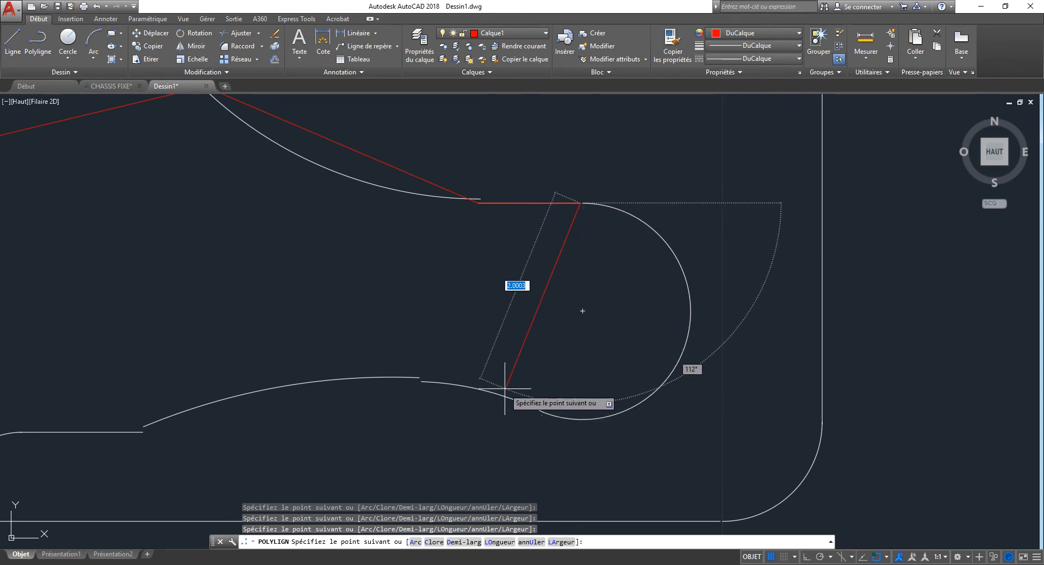
click(543, 411)
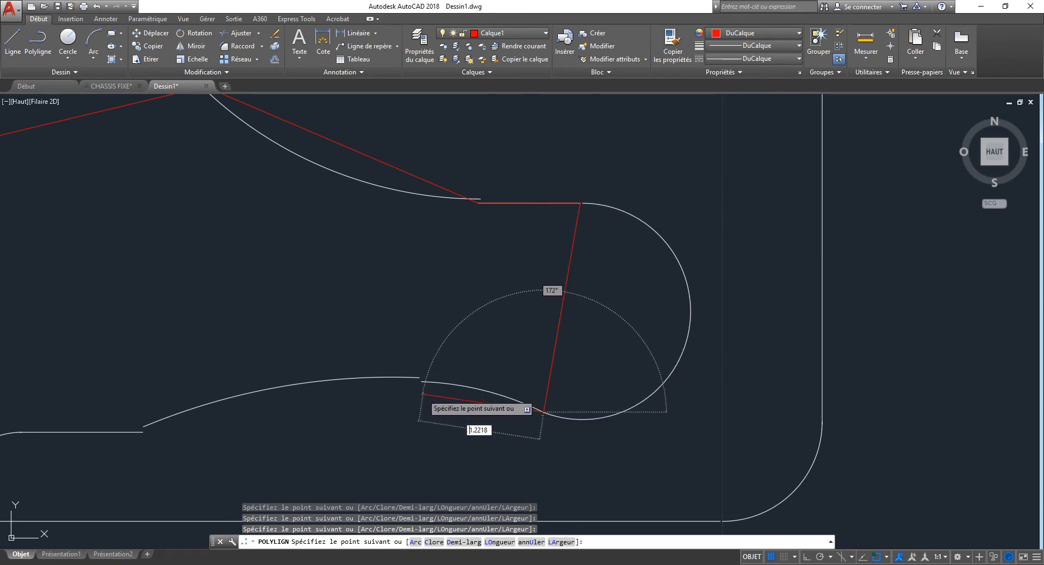
- Span the two shallow curves on the recess's lower side with straight segments and trace the adjoining short horizontal edge
scroll(422, 393, up, 5)
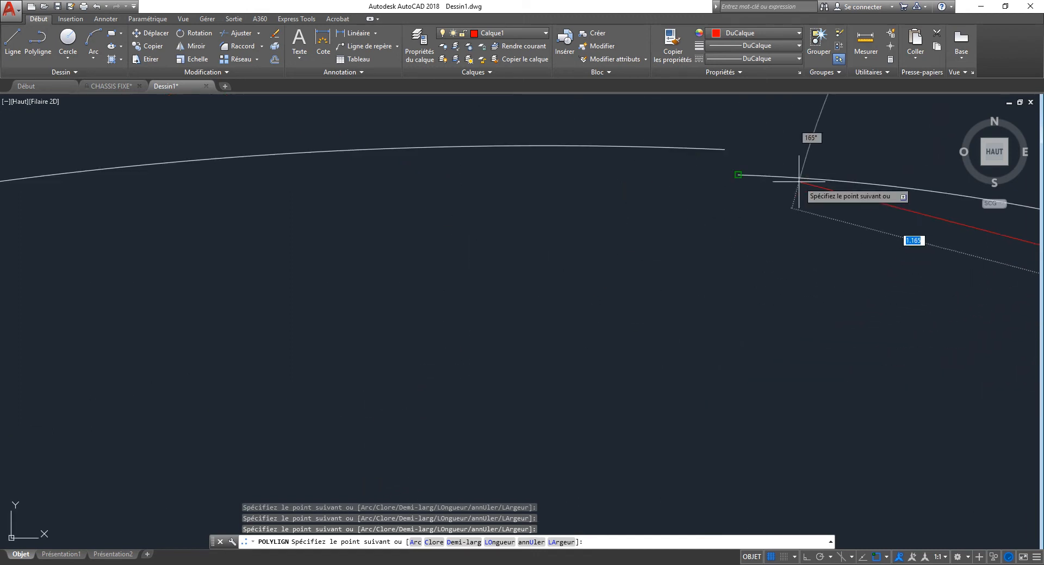
scroll(424, 299, down, 5)
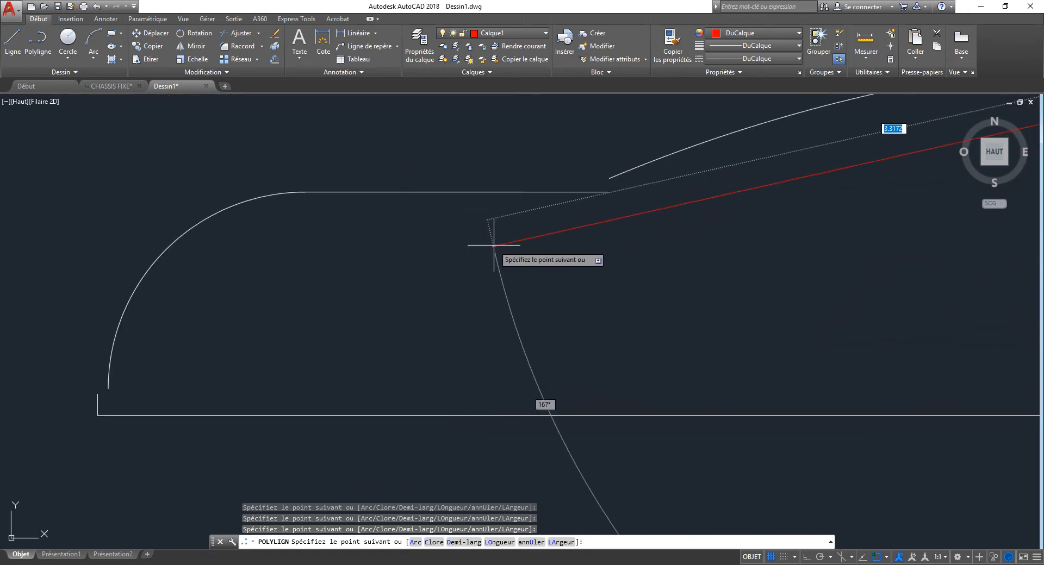
click(608, 191)
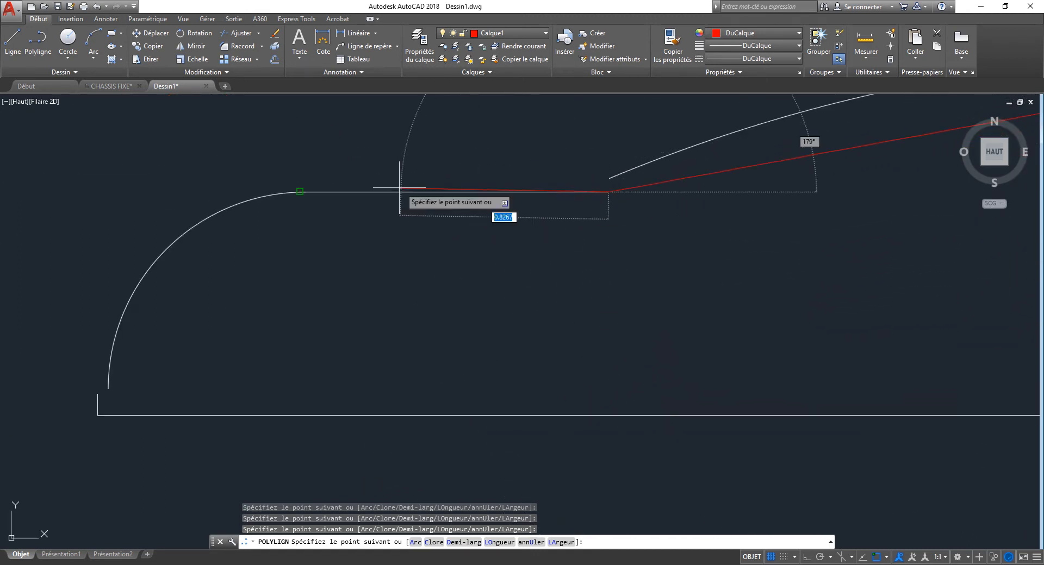
click(334, 191)
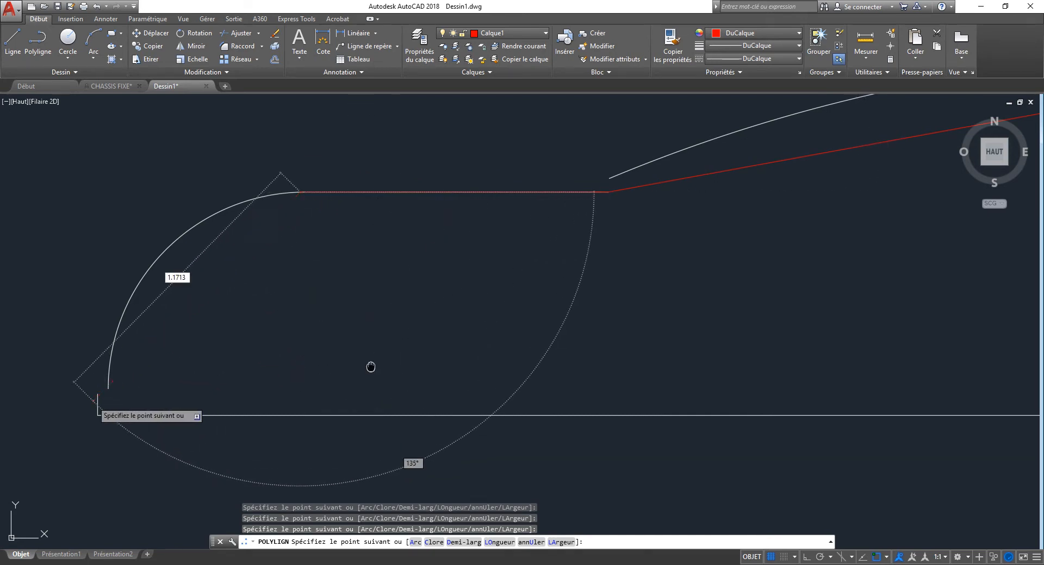
- Extend the polyline straight across the lower lip's rounded corner and down the short vertical edge to the bottom corner
middle_drag(371, 367, 396, 243)
click(124, 270)
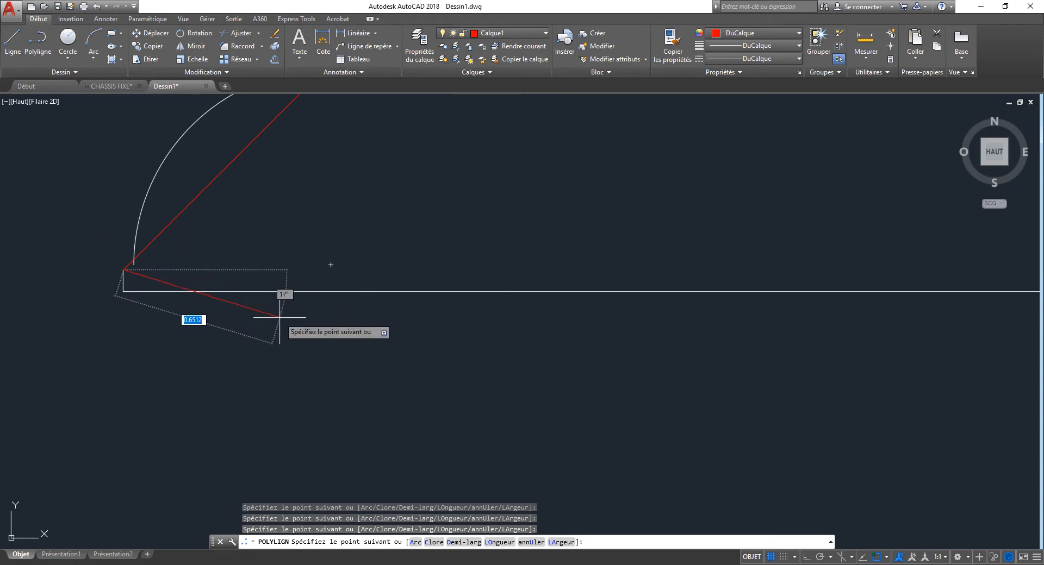
scroll(179, 323, down, 3)
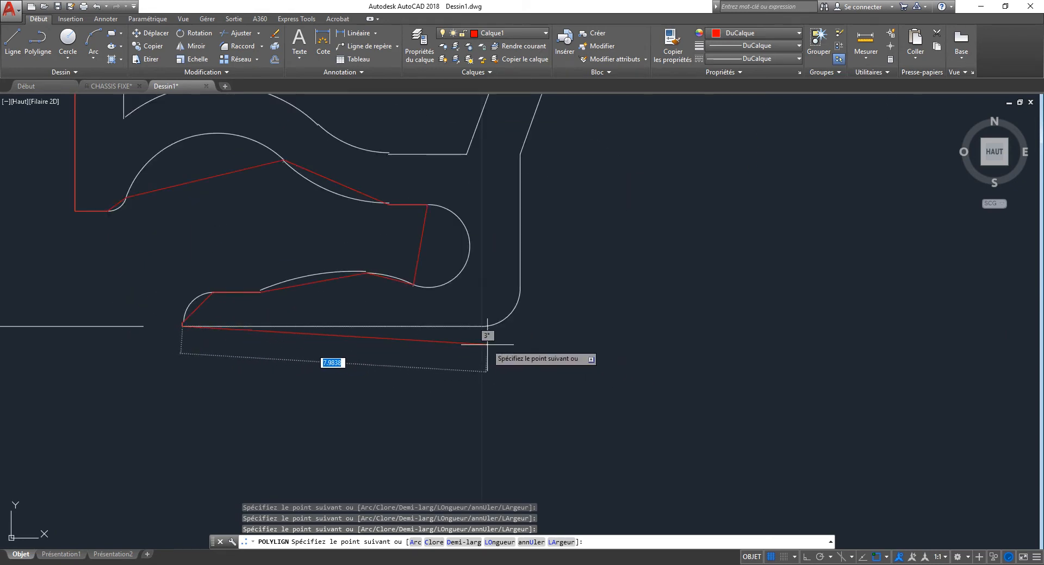
- Extend the polyline along the long bottom edge and span the rounded bottom corner with a straight segment
scroll(478, 324, up, 4)
click(489, 313)
scroll(473, 323, down, 2)
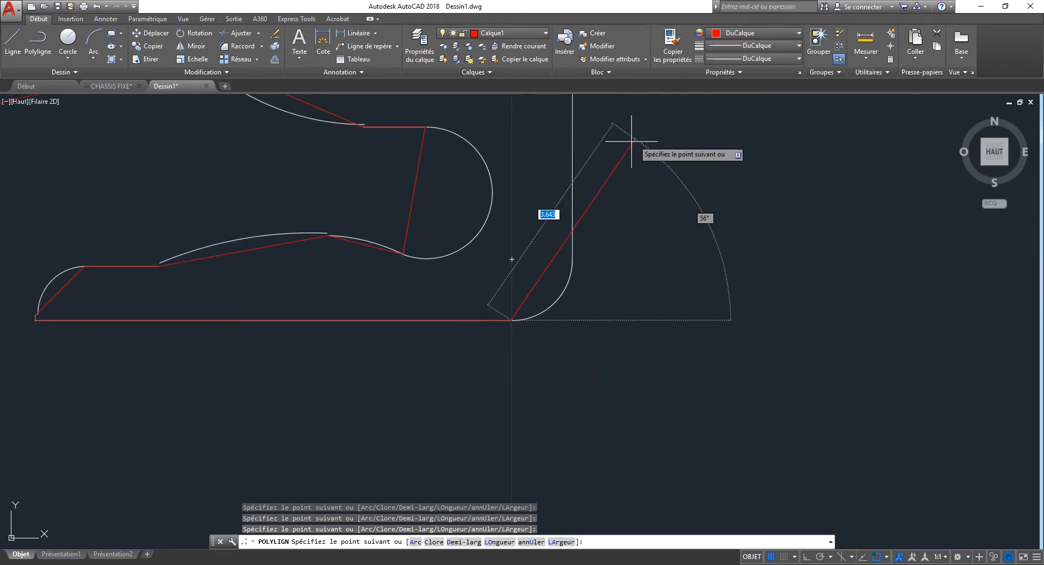
click(570, 208)
- Trace up the vertical edge, around the central channel with its sloped sides and pointed notch, and down the opposite vertical edge
scroll(557, 261, down, 4)
middle_drag(597, 178, 555, 257)
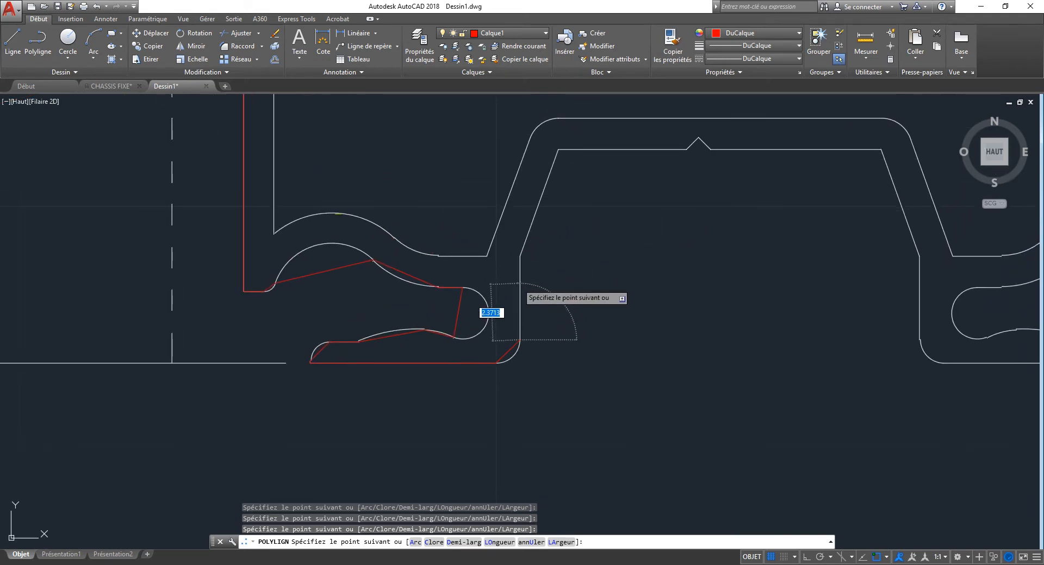
click(520, 257)
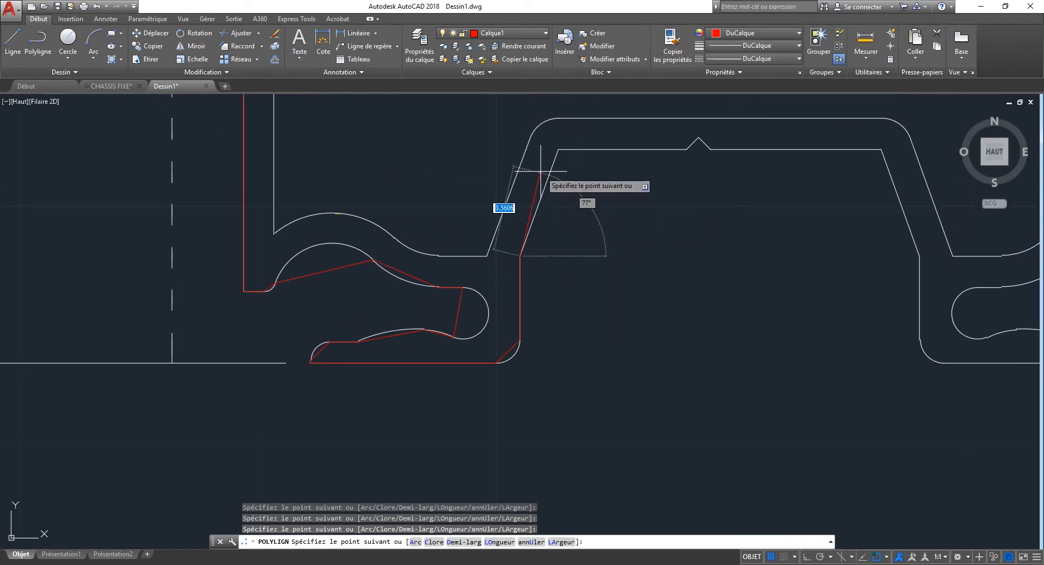
click(735, 147)
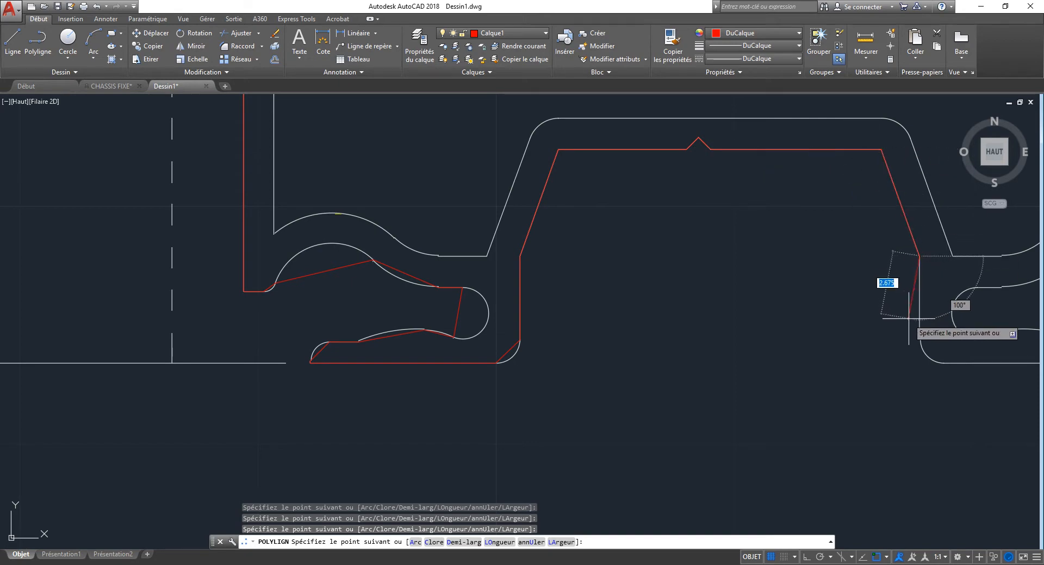
click(919, 340)
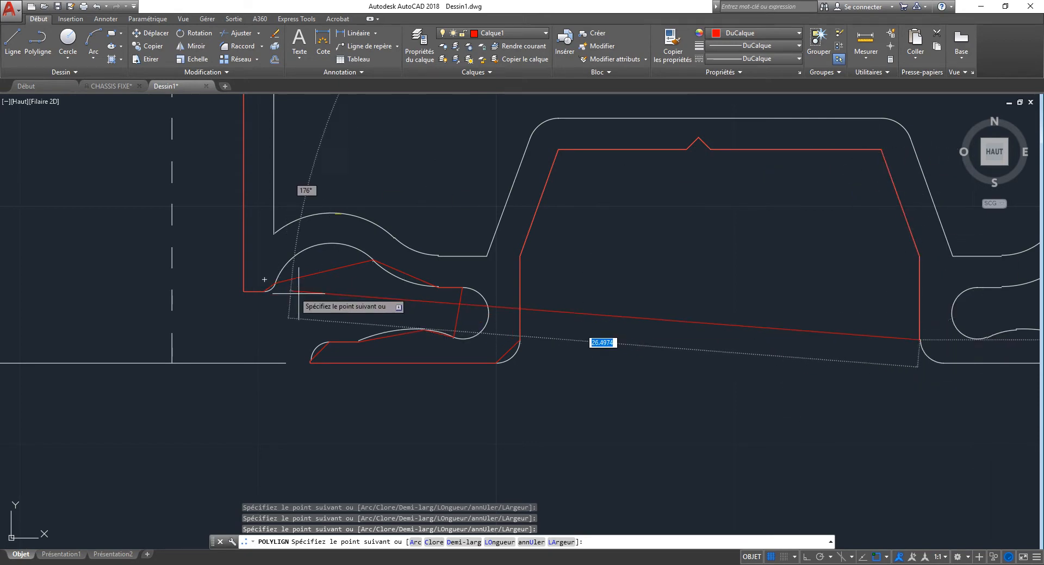
- Span the opposite rounded bottom corner with a straight segment and follow the bottom edge to the lip's end
middle_drag(711, 379, 82, 274)
scroll(318, 271, up, 2)
scroll(320, 271, up, 2)
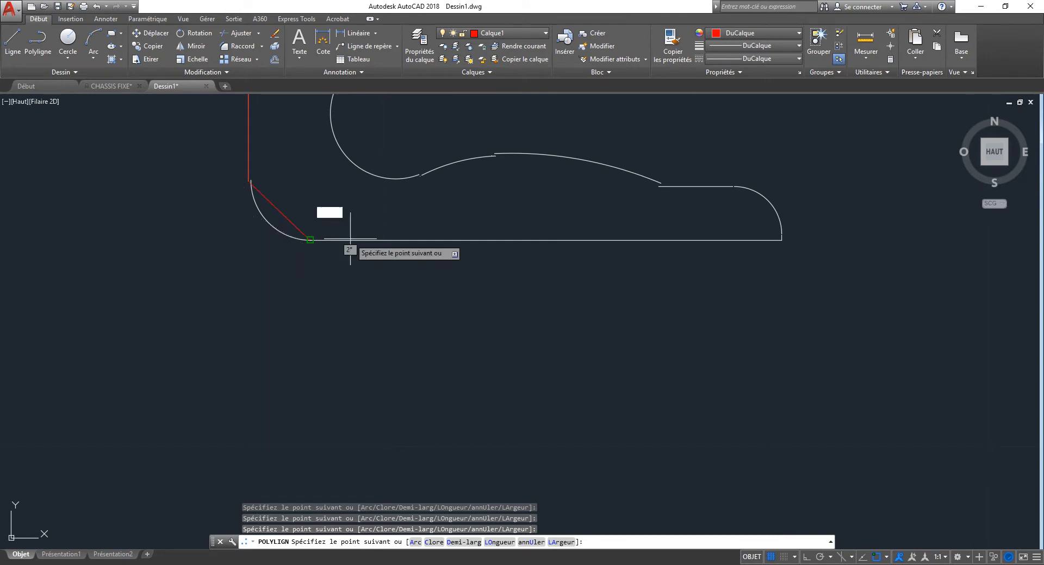
click(782, 240)
scroll(783, 237, up, 10)
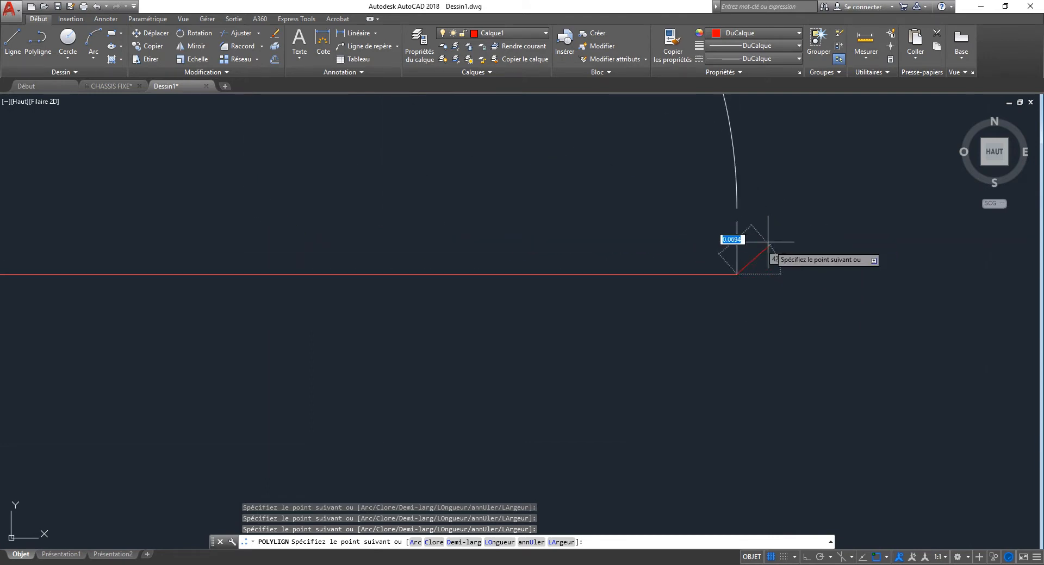
- Add the lip's short vertical edge, cut straight across its rounded corner, and trace the short horizontal edge above
scroll(787, 240, down, 5)
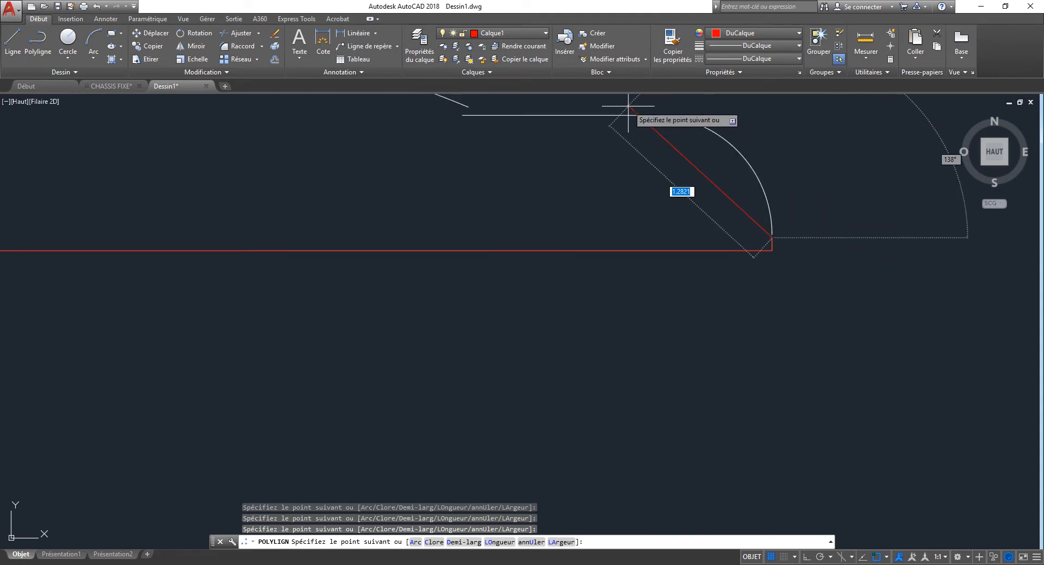
click(650, 114)
middle_drag(343, 135, 625, 353)
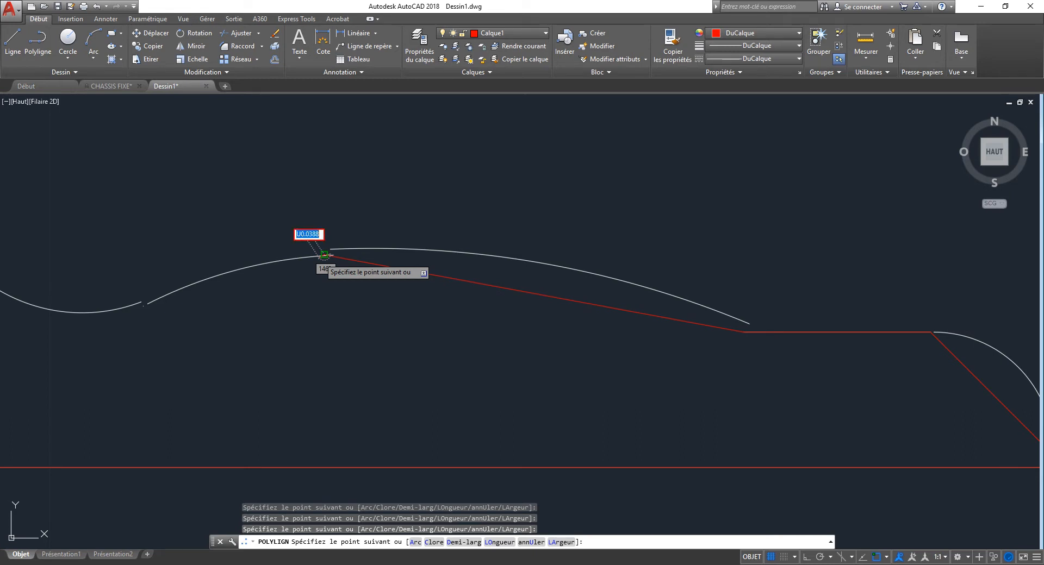
click(324, 254)
scroll(330, 361, up, 2)
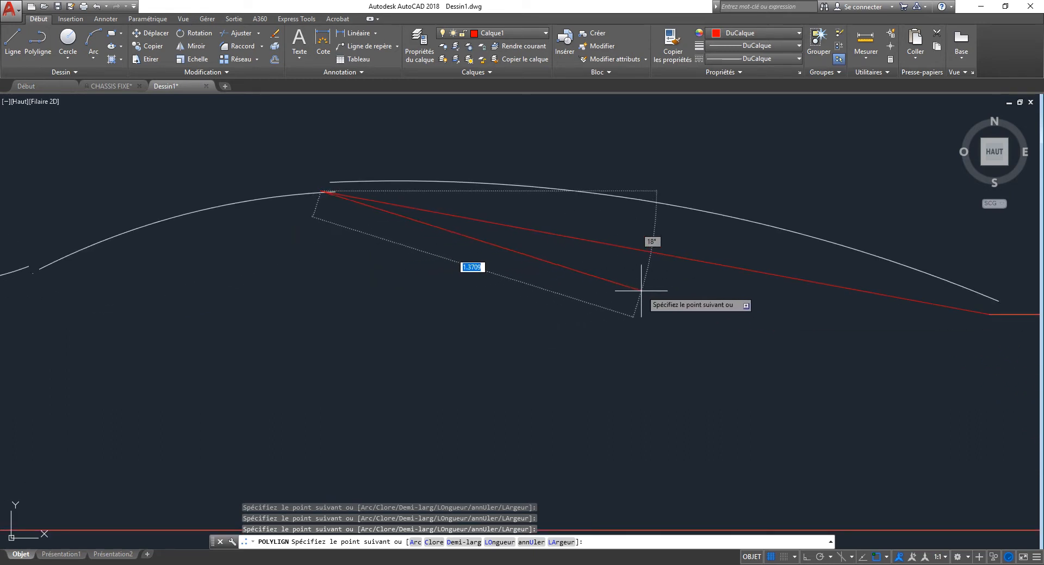
text(U)
key(Return)
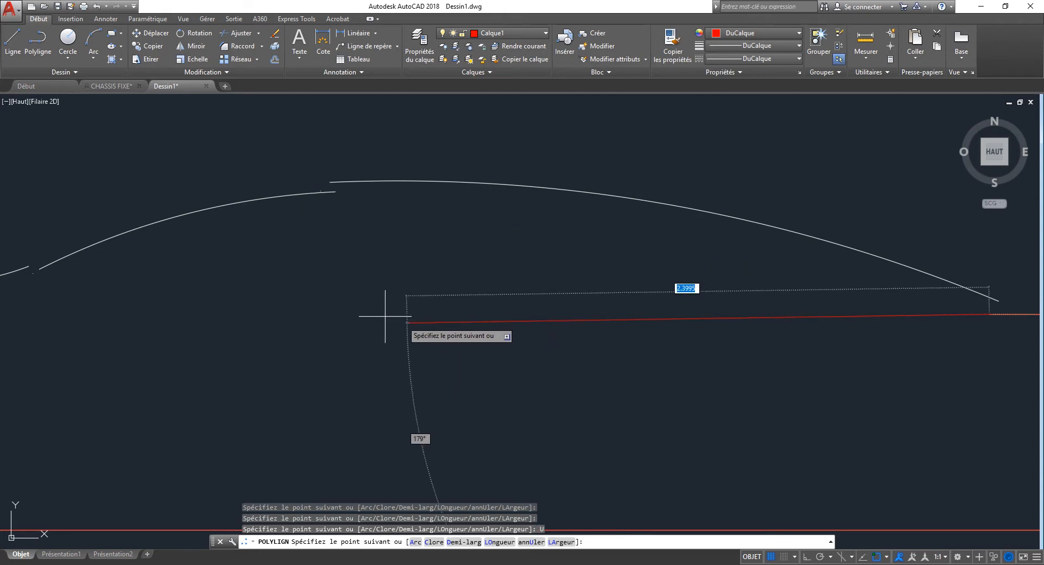
- Span the two shallow curves on the lower side of the second recess with one straight segment each
click(320, 191)
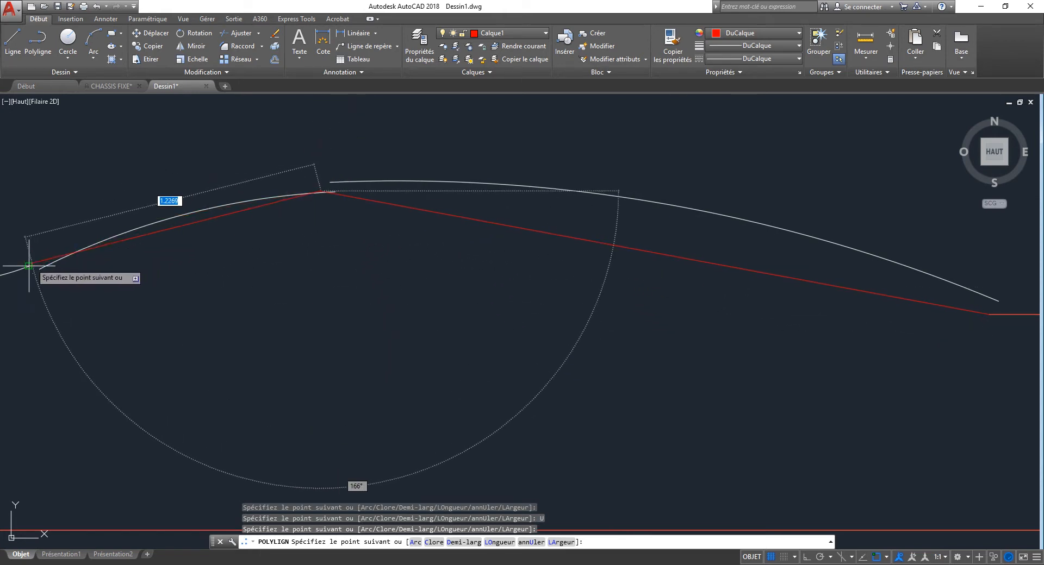
middle_drag(159, 323, 532, 418)
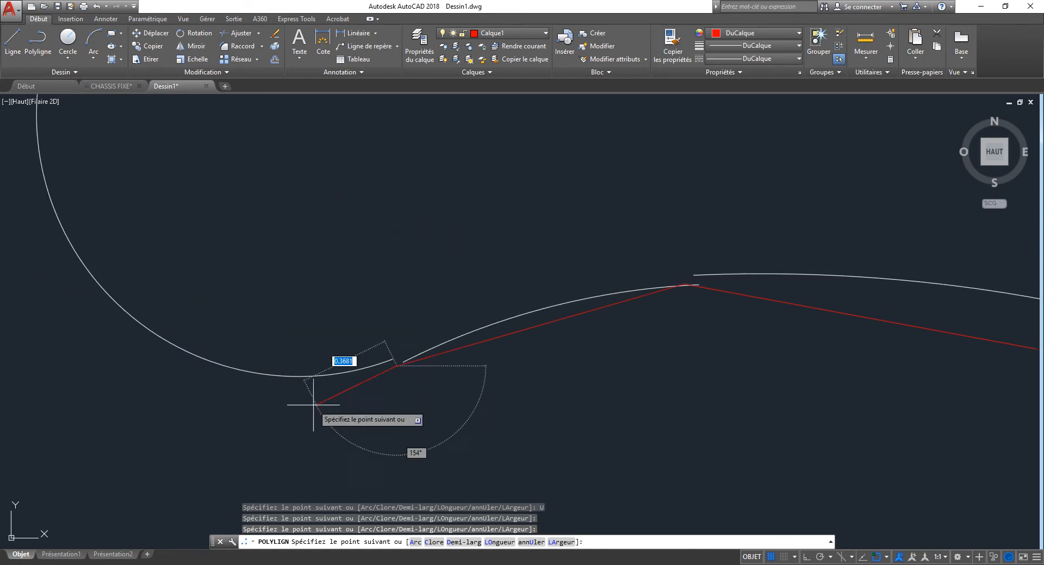
- Cross the second recess's large rounded end with a straight segment and trace the short horizontal edge beyond it
middle_drag(155, 306, 356, 502)
scroll(298, 324, down, 6)
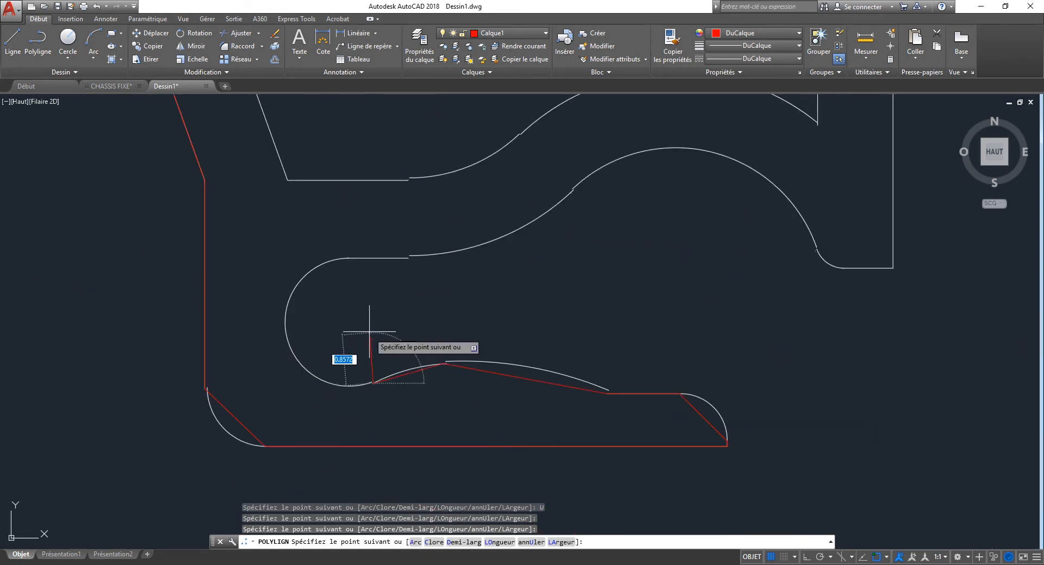
scroll(342, 274, up, 4)
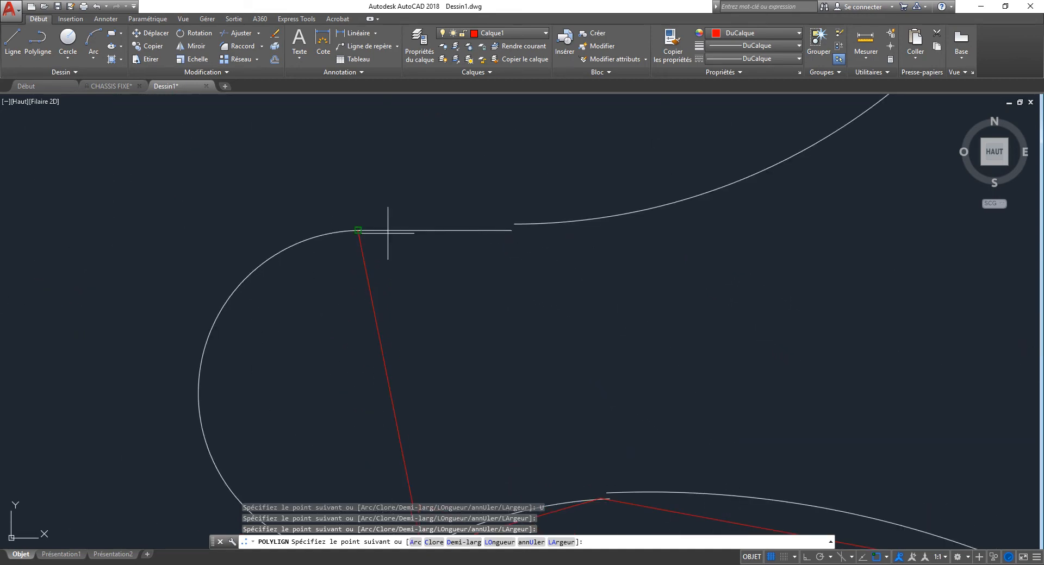
scroll(516, 250, down, 3)
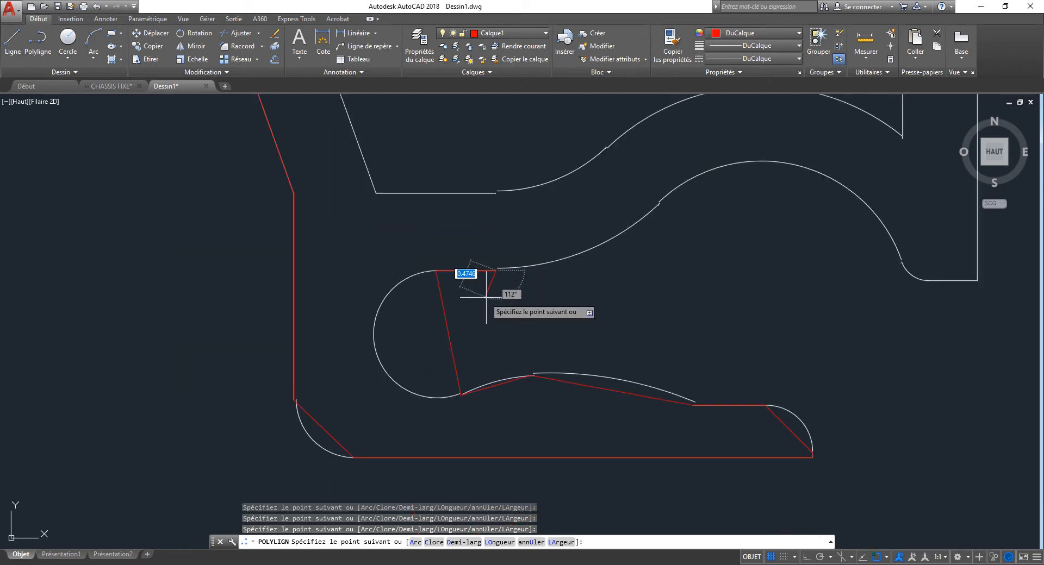
- Span the concave curve and the large arch leading to the second wall's foot with one straight segment each
scroll(625, 202, up, 2)
click(659, 191)
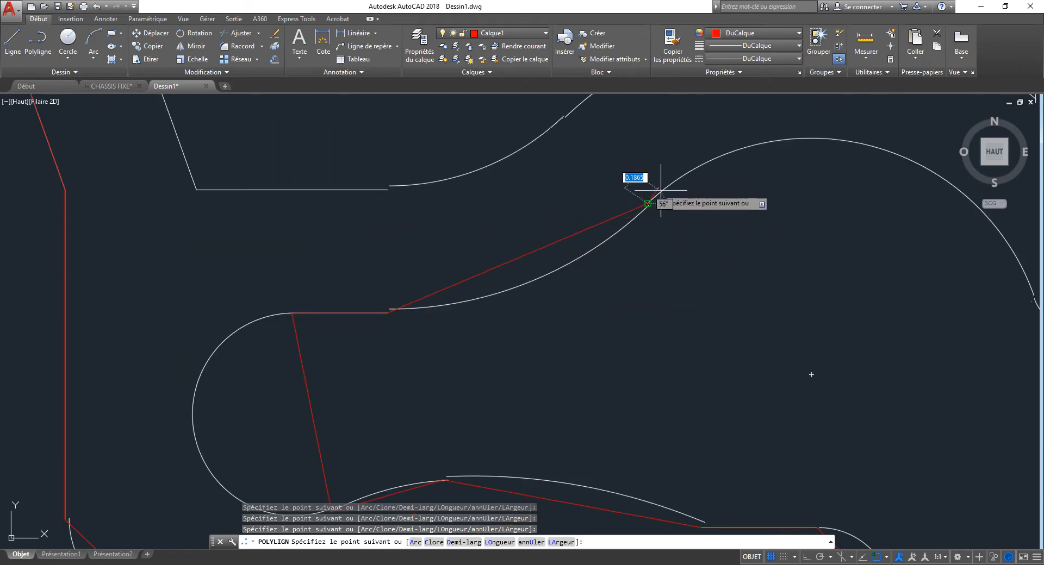
middle_drag(860, 277, 332, 328)
scroll(424, 340, up, 5)
click(618, 343)
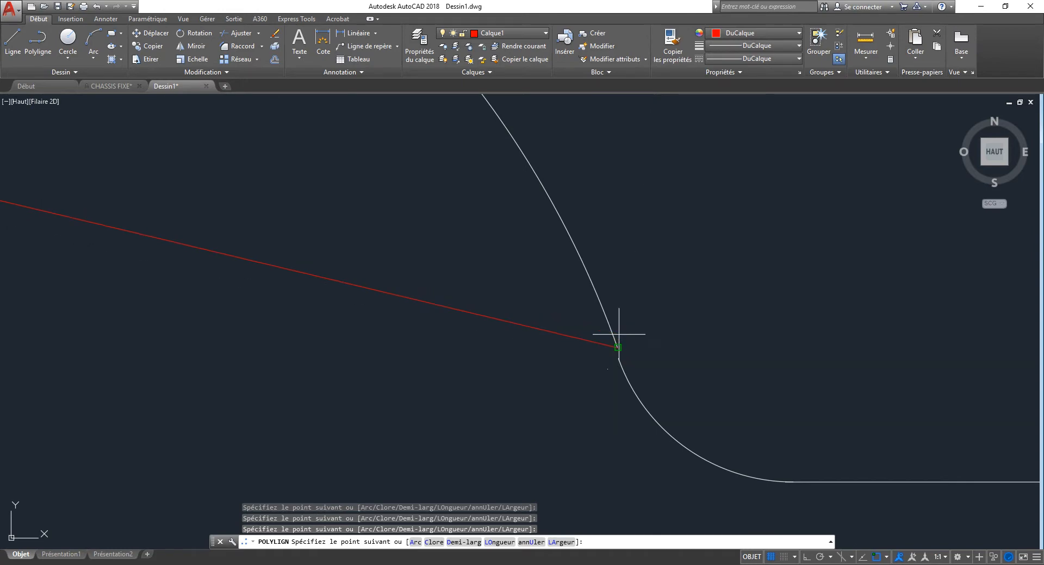
- Trace the small rounded corner and short horizontal edge at the wall's foot, and close the polyline
scroll(327, 356, down, 4)
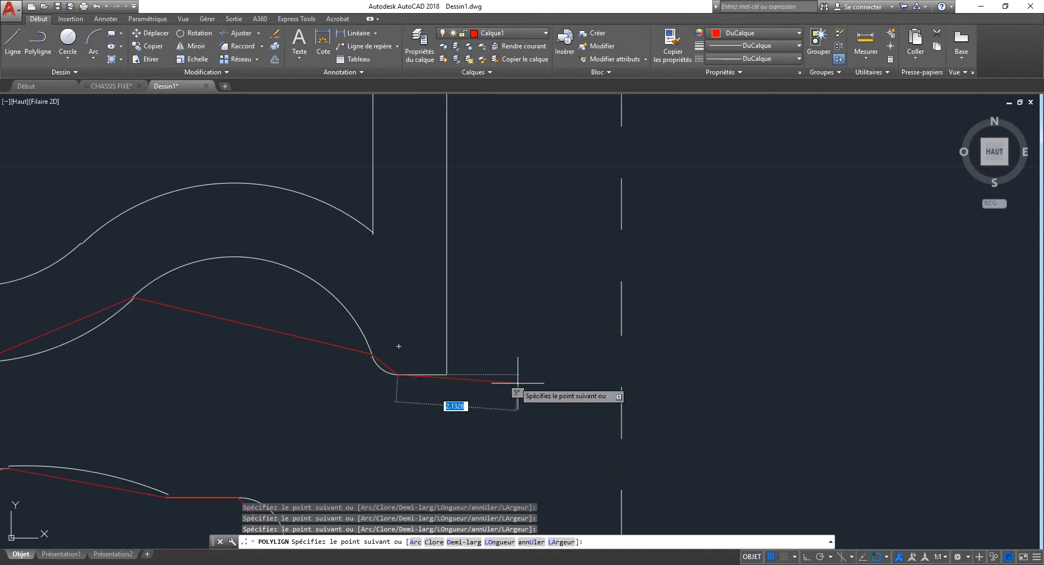
scroll(493, 370, up, 2)
scroll(373, 380, down, 10)
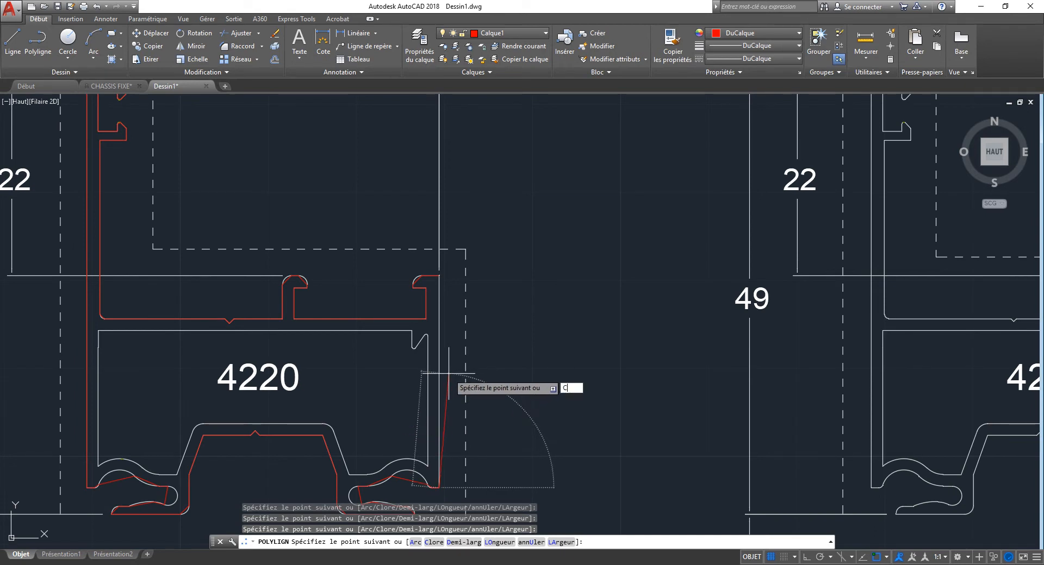
text(C)
key(Return)
- Convert the diagonal segment at the corner of the hook beside the right wall into an arc following the original curve
scroll(414, 270, up, 10)
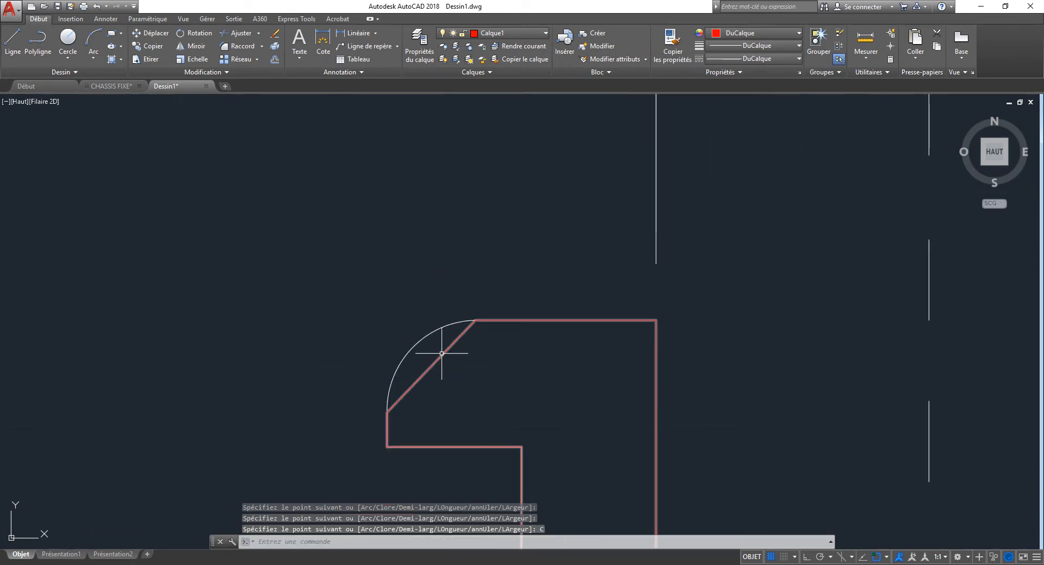
click(438, 353)
click(429, 373)
mouse_move(431, 365)
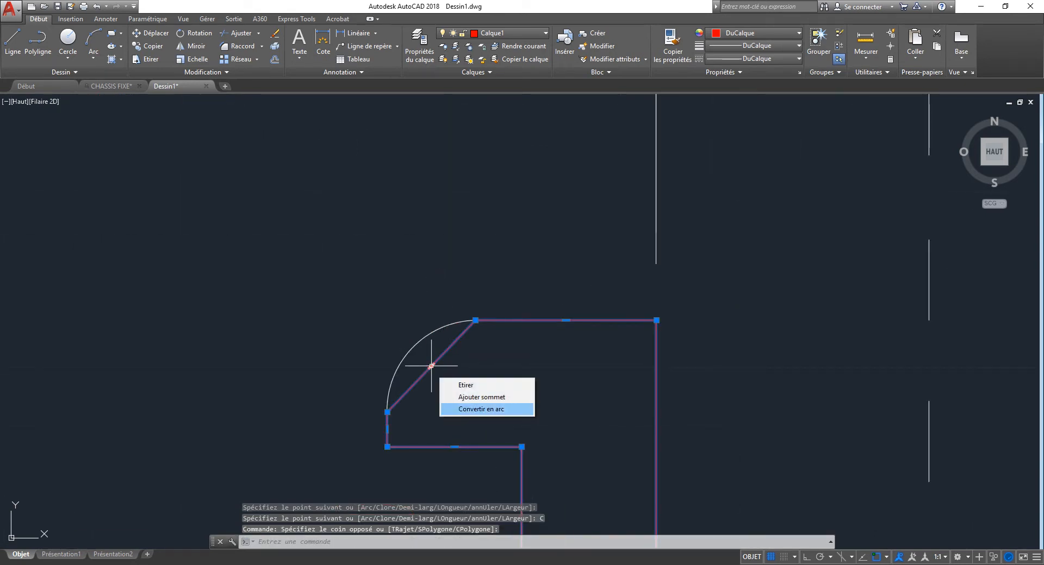
click(463, 409)
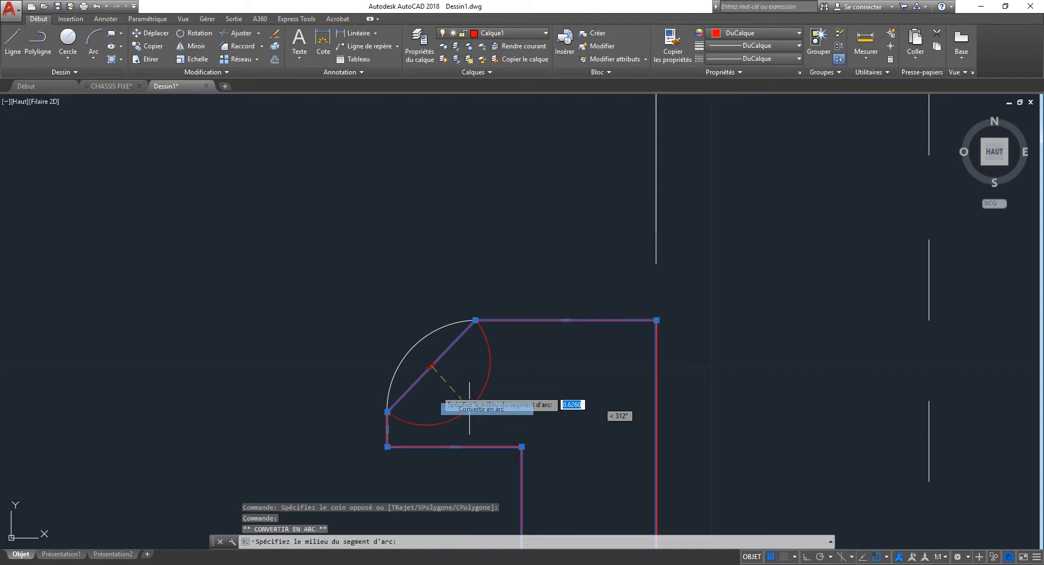
click(412, 348)
- Confirm the endpoint, midpoint, centre and intersection object snaps, and stretch the new arc's midpoint onto the original corner curve
scroll(412, 347, down, 2)
click(415, 348)
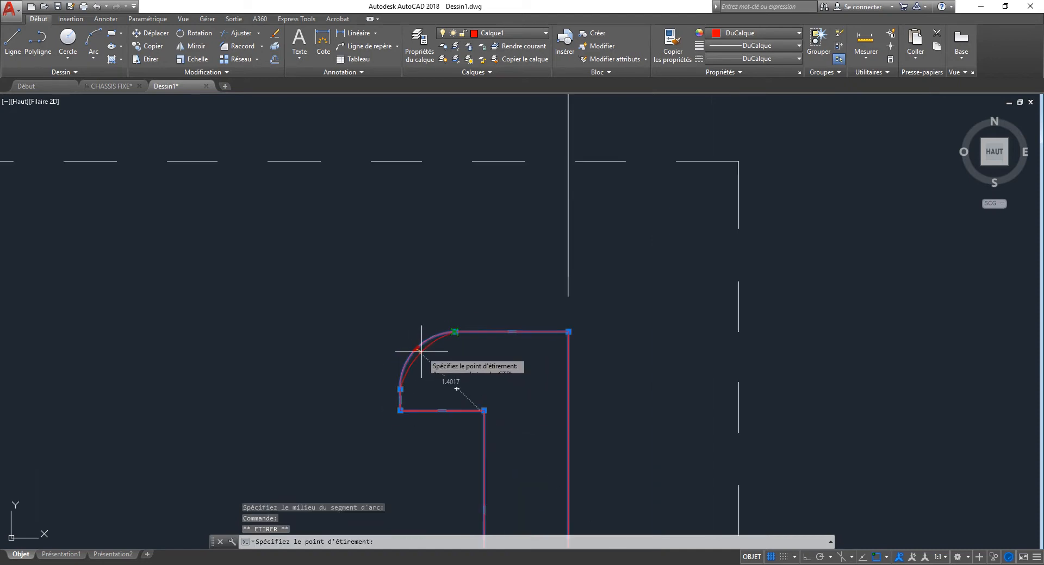
shift+right_click(421, 352)
click(468, 344)
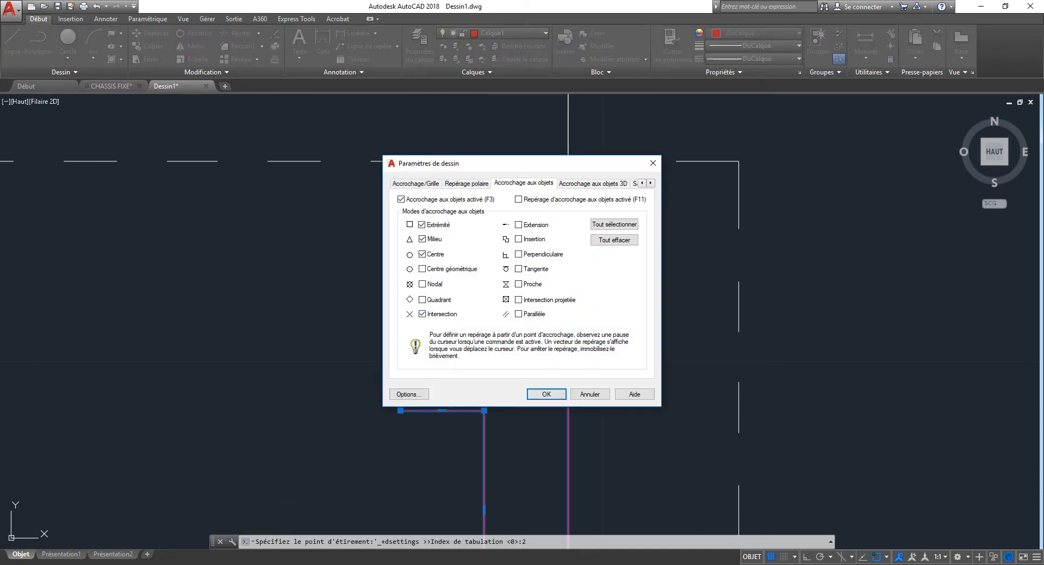
click(546, 394)
scroll(437, 348, up, 6)
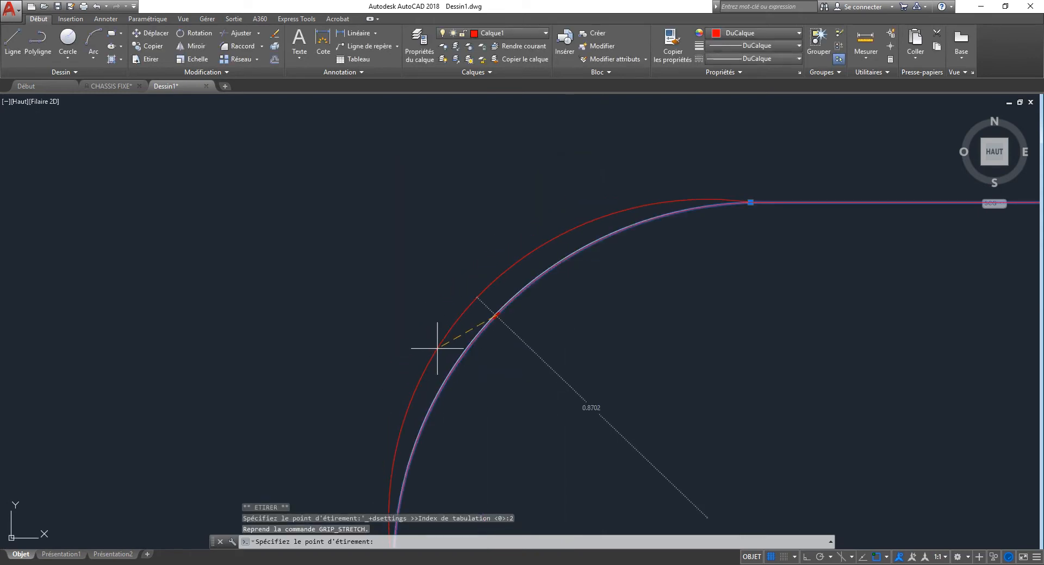
click(473, 335)
scroll(590, 315, down, 10)
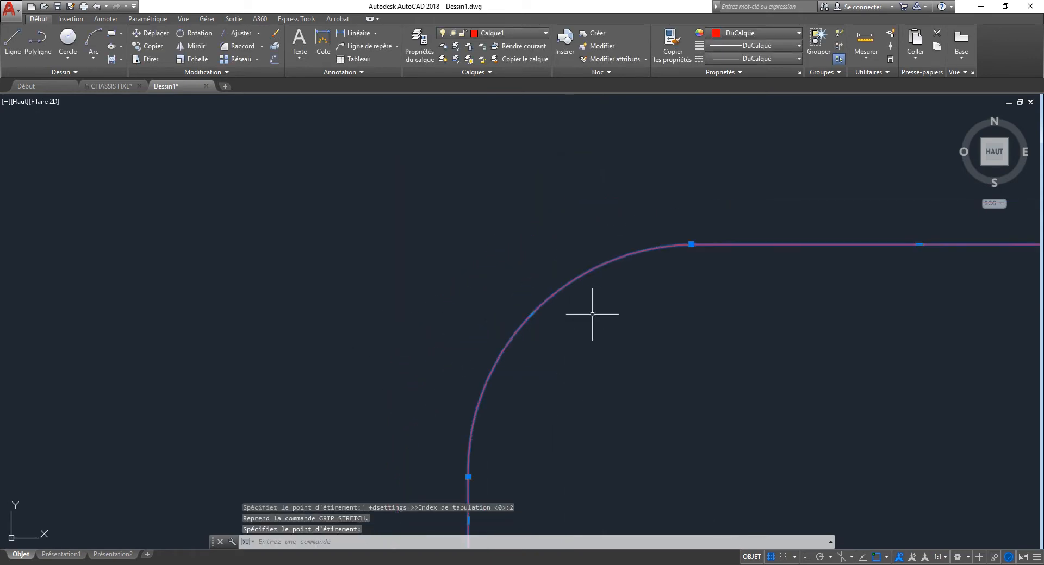
scroll(145, 317, up, 4)
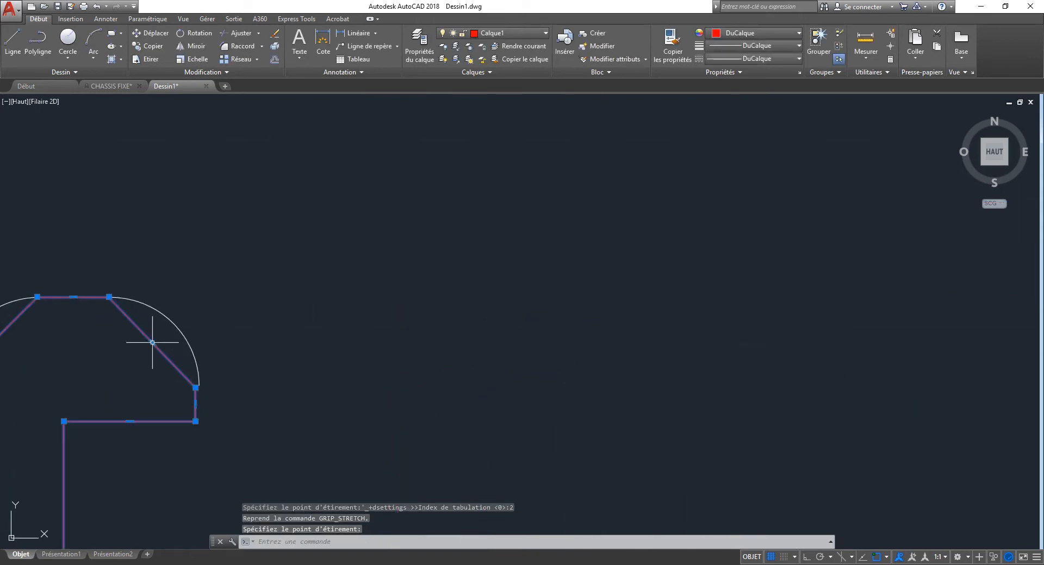
click(152, 343)
click(152, 342)
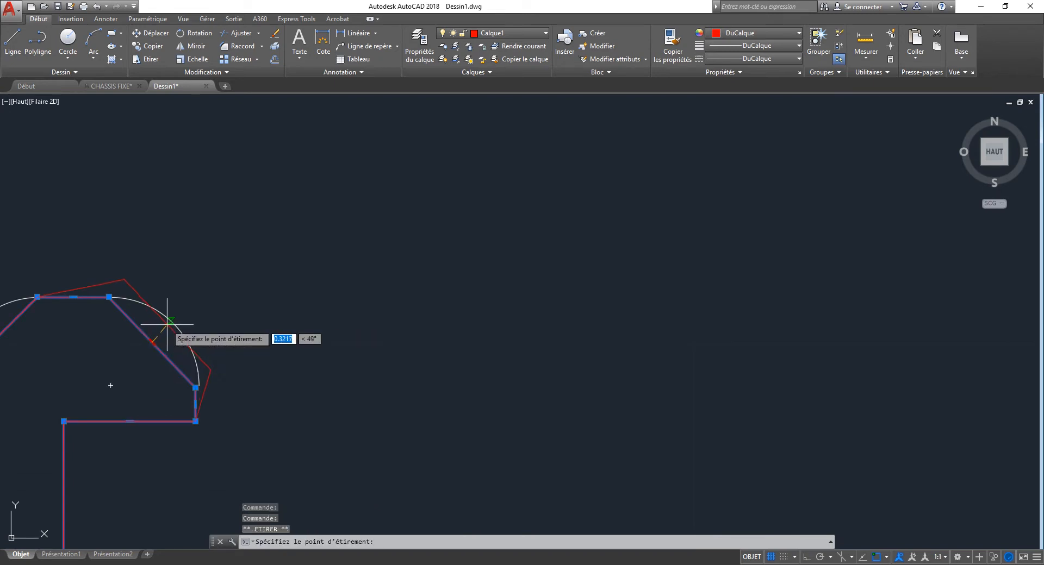
key(Escape)
- Convert the right diagonal segment on the neighbouring hook's head into an arc following the original curve
middle_drag(108, 363, 437, 399)
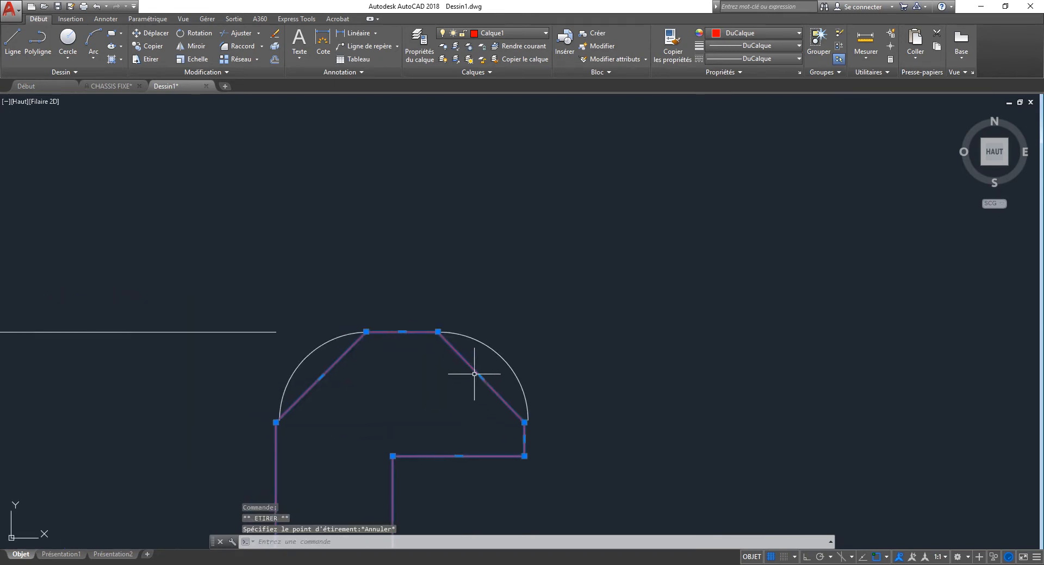
mouse_move(481, 377)
click(530, 422)
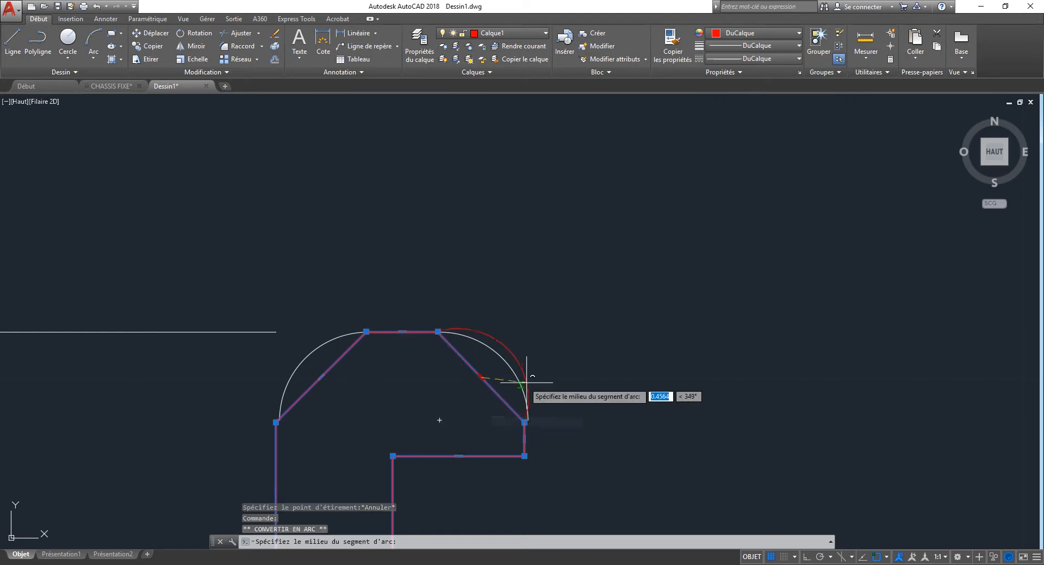
click(500, 358)
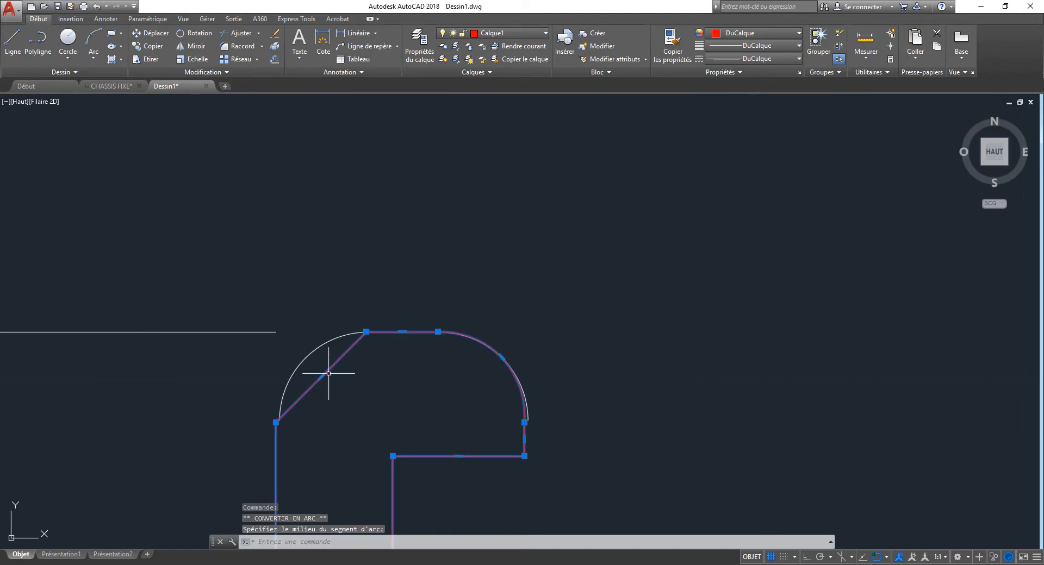
- Convert the left diagonal segment on the same hook's head into an arc along the original curve and deselect the polyline
mouse_move(321, 376)
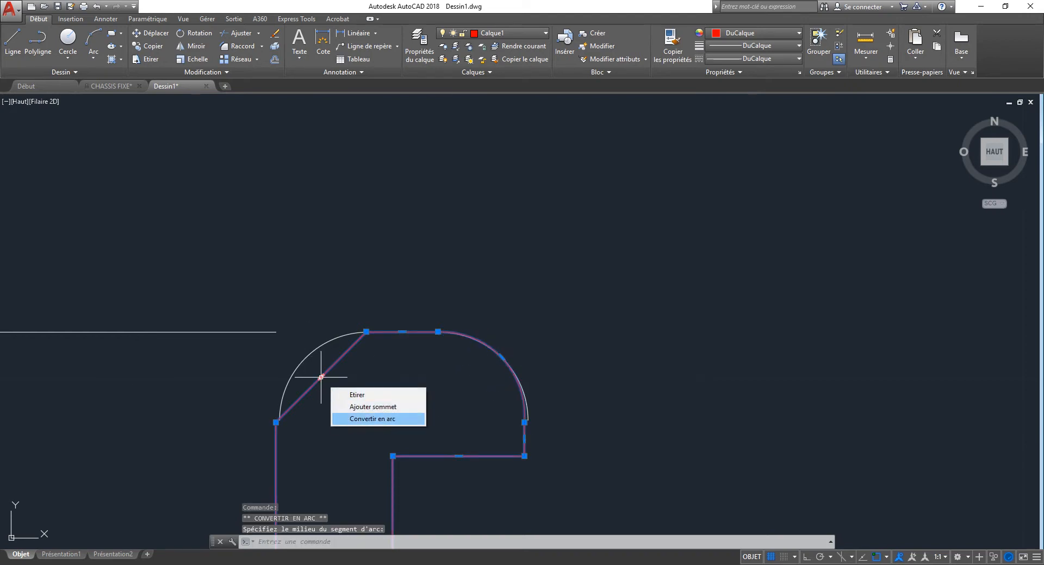
click(359, 419)
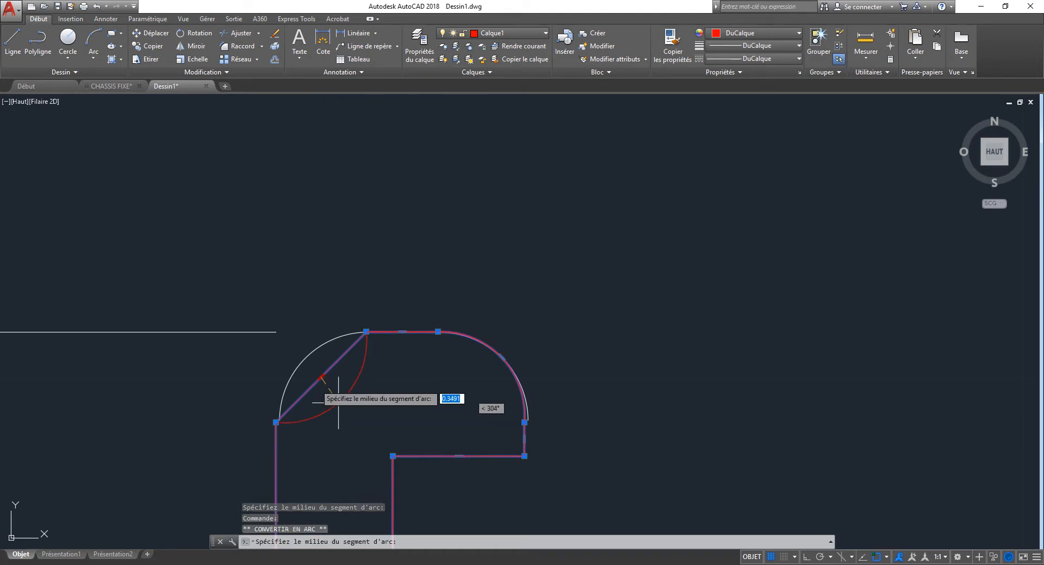
click(304, 360)
key(Escape)
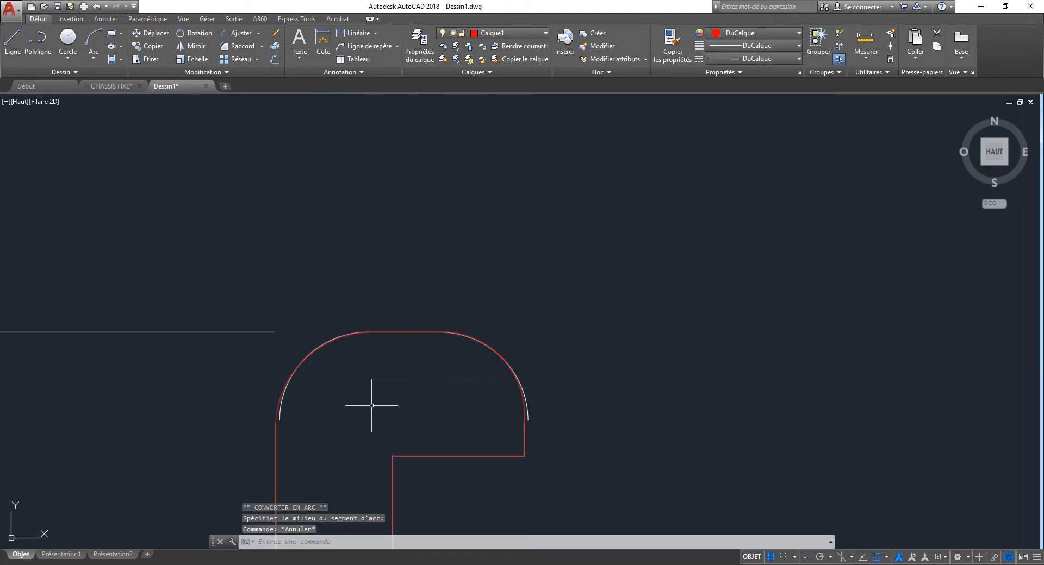
- Select the red polyline and convert the diagonal at the inner corner between the left wall and the horizontal web into an arc
middle_drag(349, 476, 550, 274)
scroll(551, 273, down, 2)
middle_drag(17, 504, 415, 519)
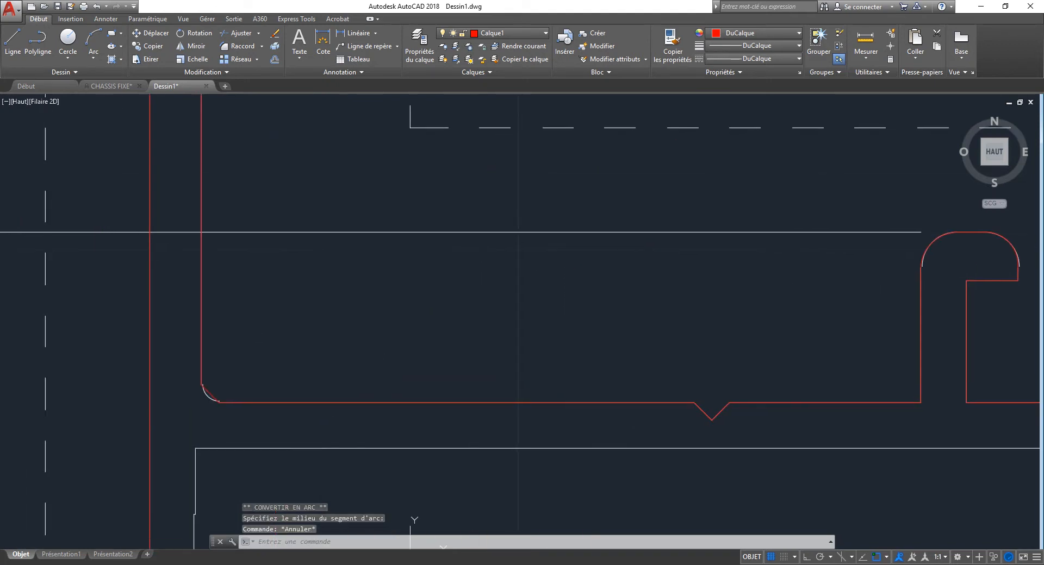
scroll(194, 360, down, 1)
scroll(179, 395, up, 4)
click(301, 282)
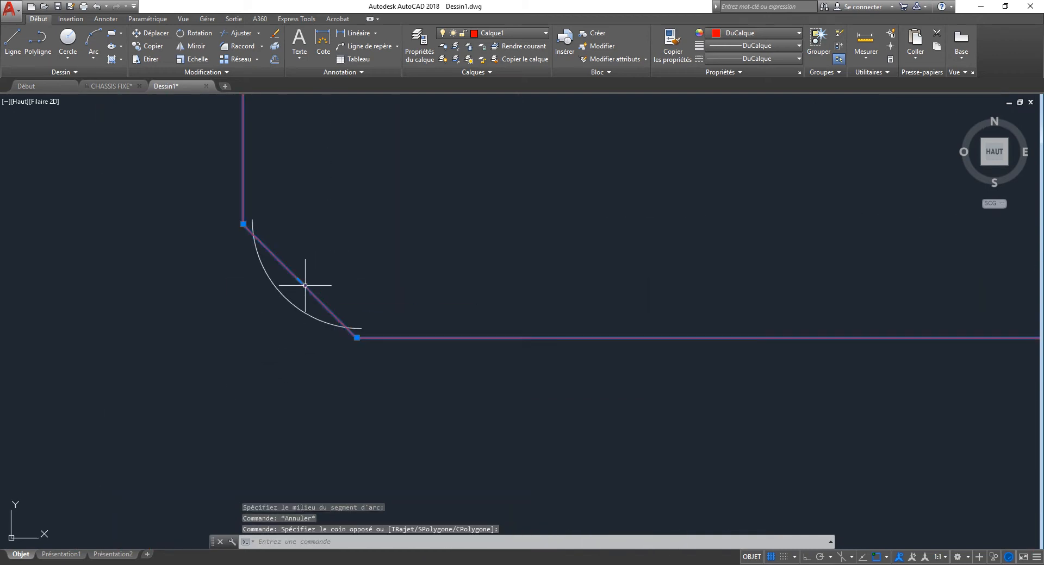
mouse_move(299, 281)
click(350, 323)
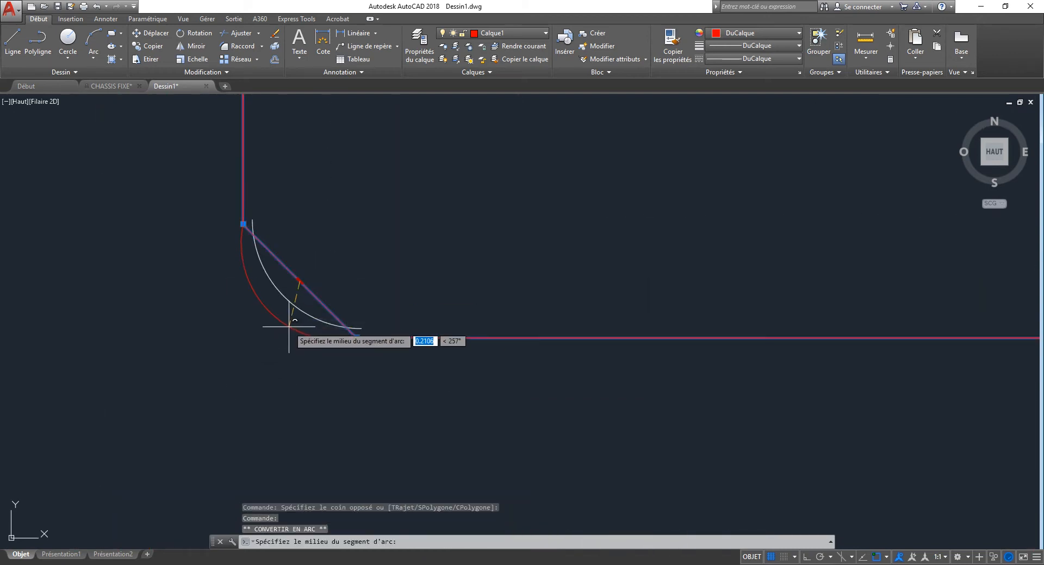
click(286, 311)
- Convert the short slanted tip segment on the lower lip of the left wall's C-shaped groove into an arc
scroll(275, 337, down, 6)
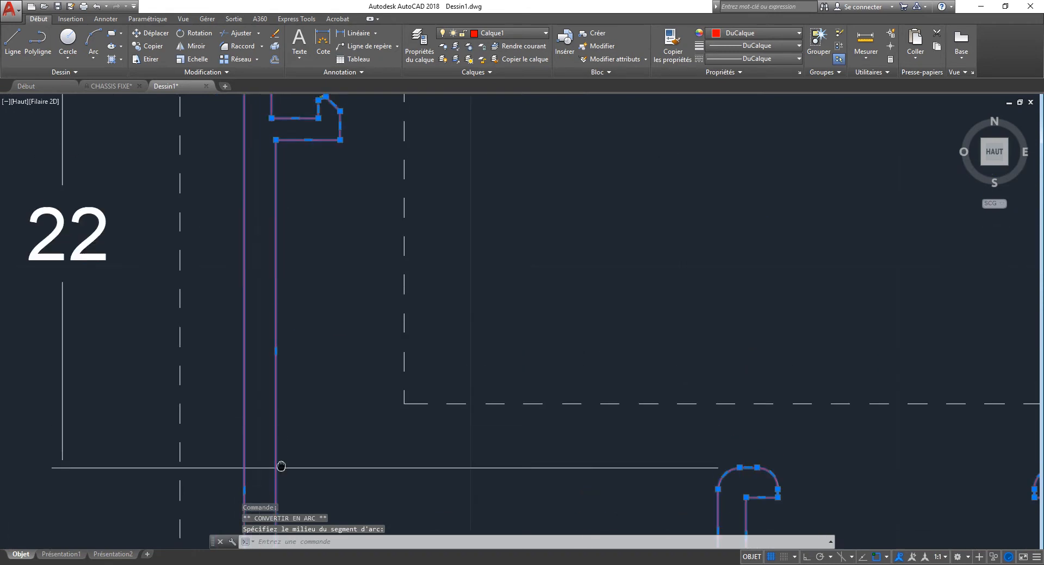
scroll(293, 181, down, 3)
scroll(254, 389, up, 5)
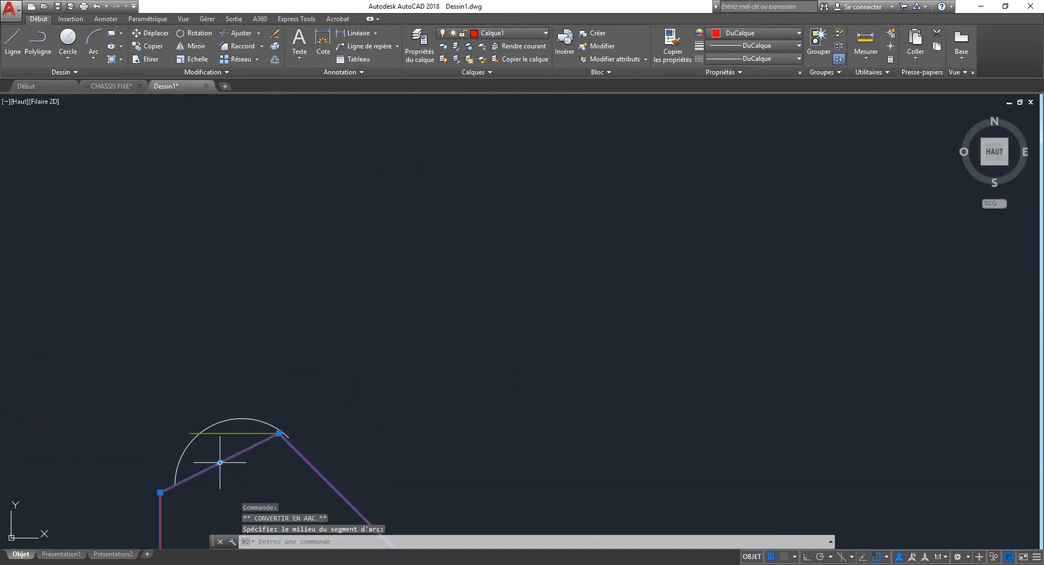
mouse_move(219, 463)
click(261, 503)
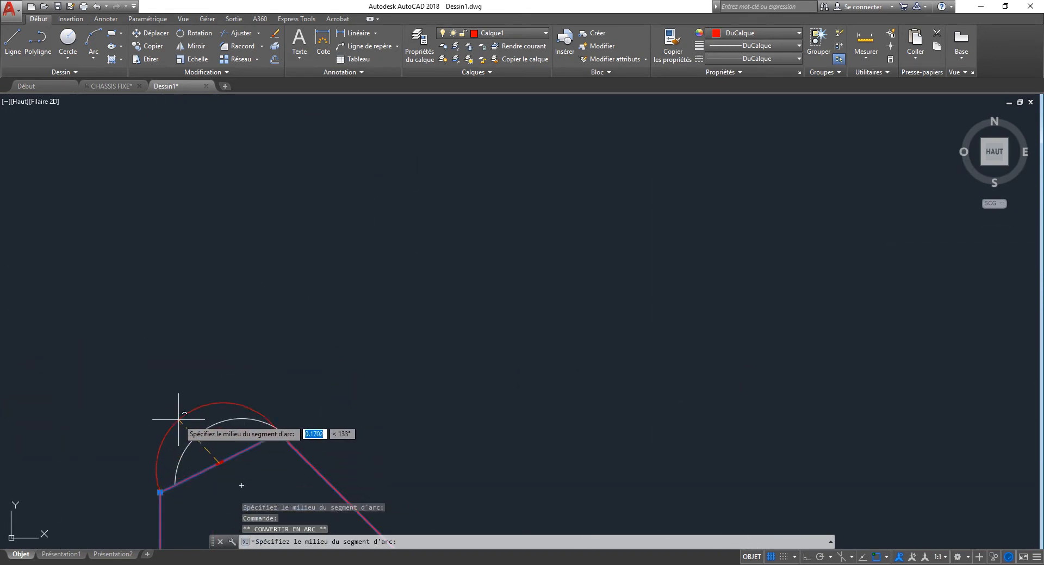
scroll(176, 427, up, 5)
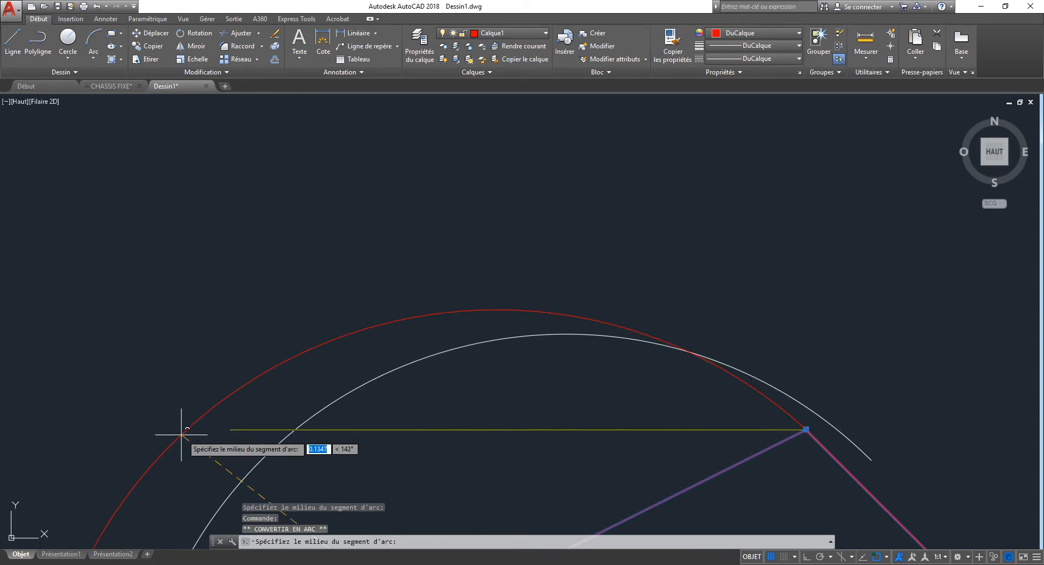
click(232, 430)
- Convert the short slanted tip segment on the upper lip of the same C-shaped groove into an arc
scroll(326, 396, down, 6)
scroll(306, 245, up, 5)
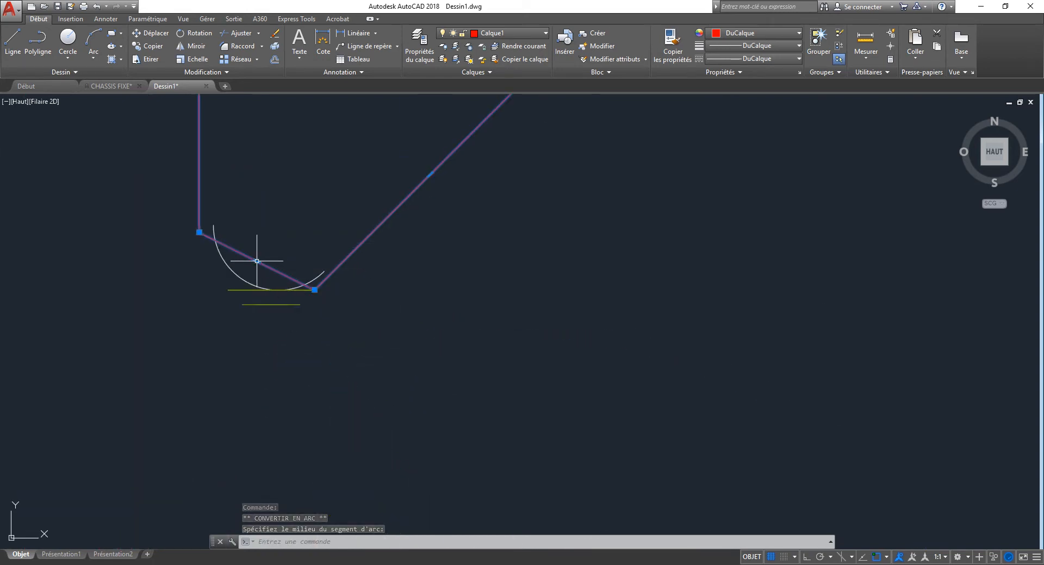
mouse_move(256, 261)
click(296, 306)
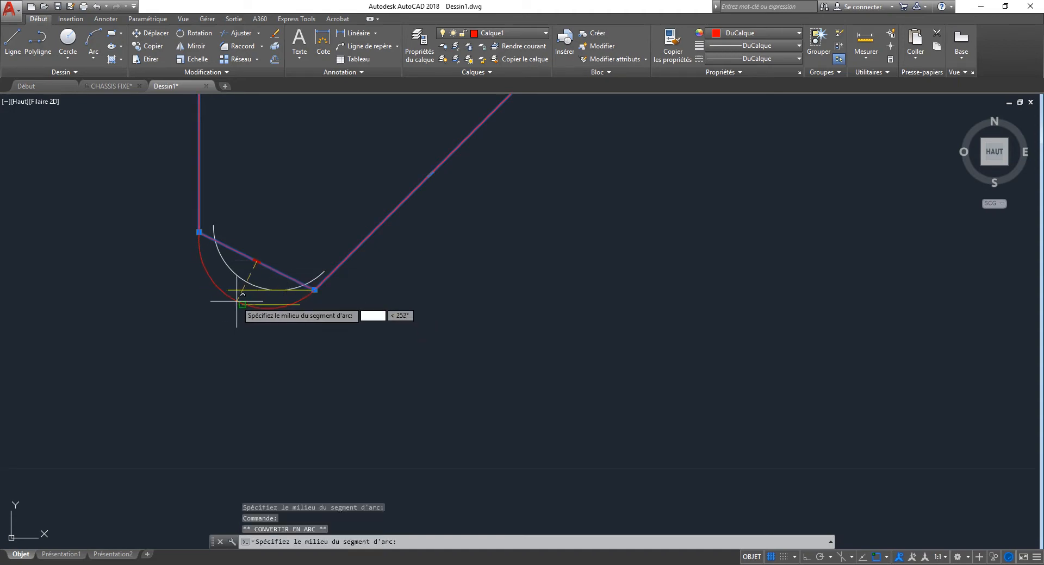
click(237, 300)
- Convert the small diagonal beside the left wall's lower end, above the left foot, into an arc along the original curve
scroll(217, 369, down, 10)
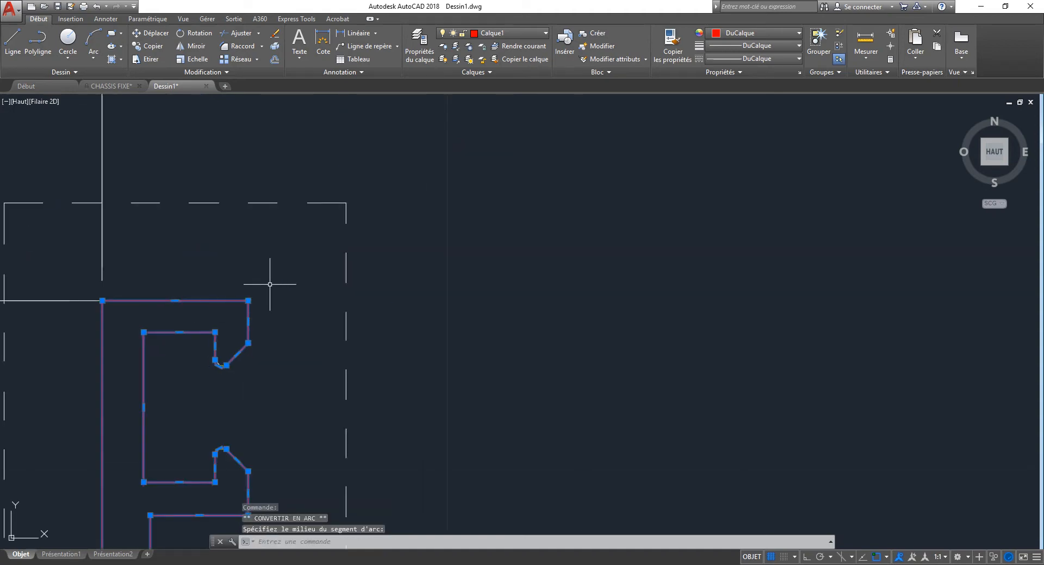
scroll(278, 327, down, 6)
scroll(279, 353, up, 8)
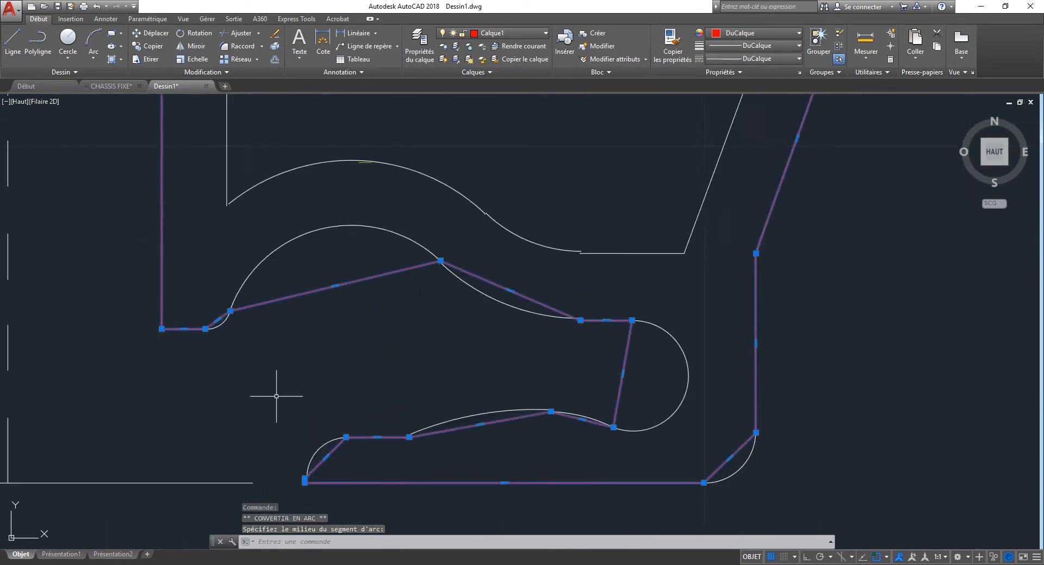
scroll(276, 397, up, 2)
mouse_move(180, 274)
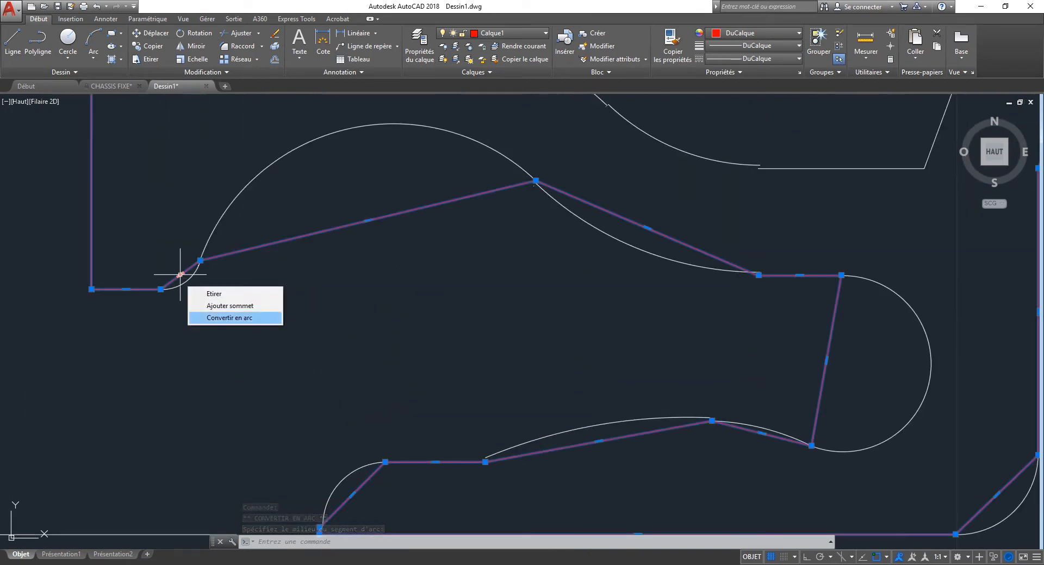
click(218, 320)
click(185, 282)
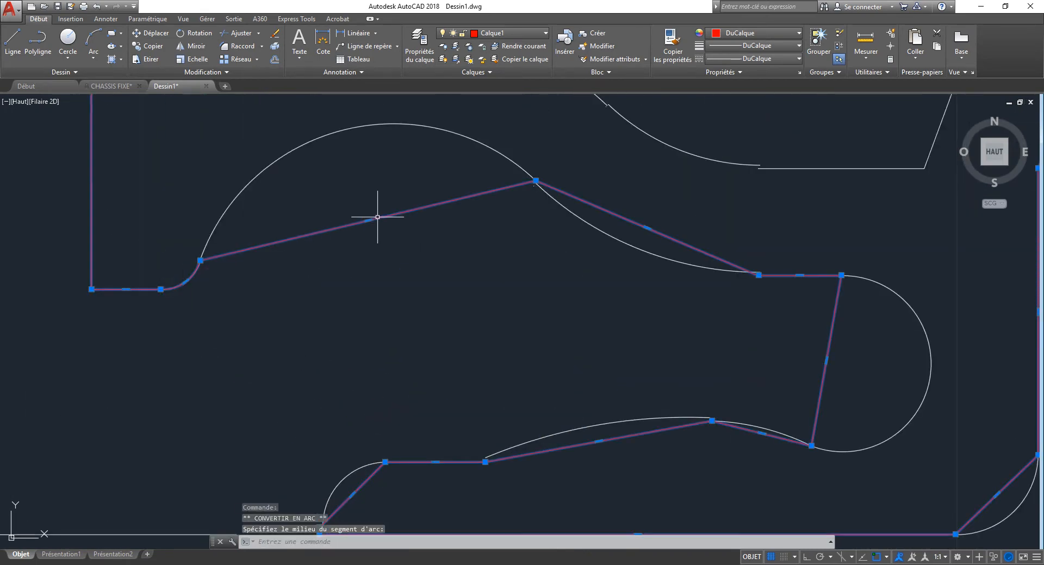
- Convert the two long sloping segments along the left foot groove's upper side into a convex and a concave arc
mouse_move(367, 220)
click(405, 265)
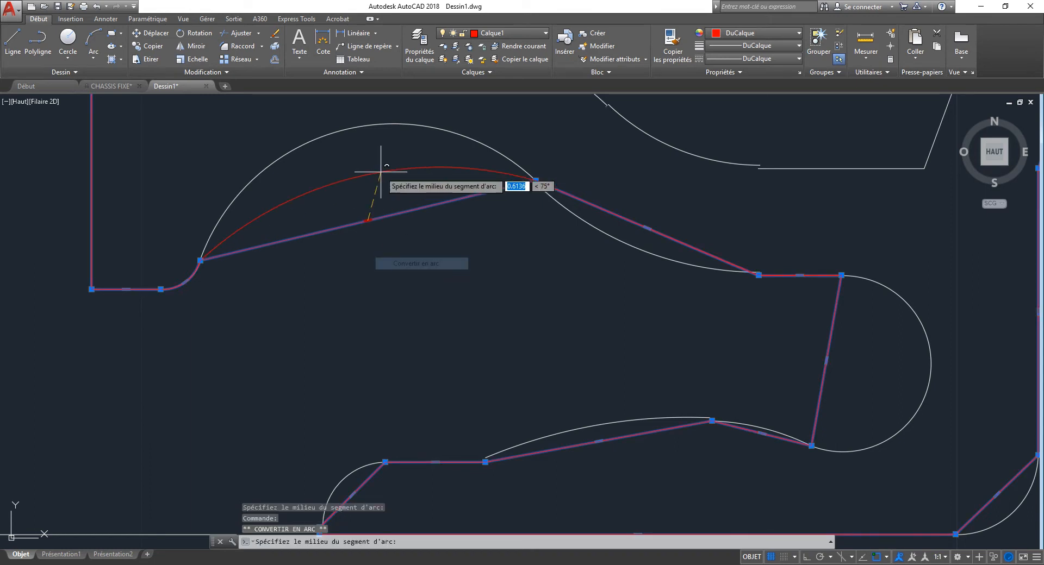
click(350, 130)
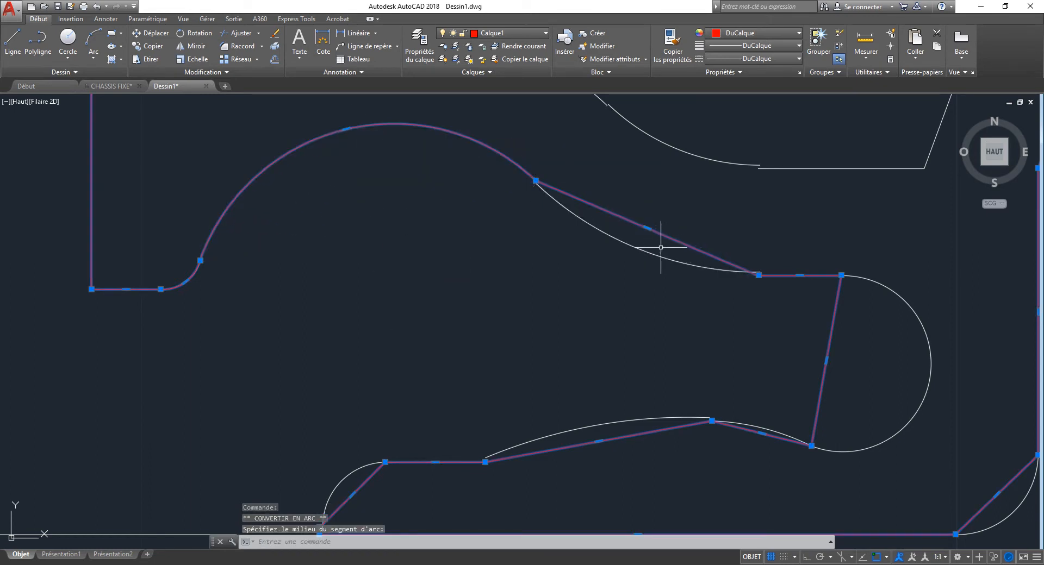
mouse_move(647, 228)
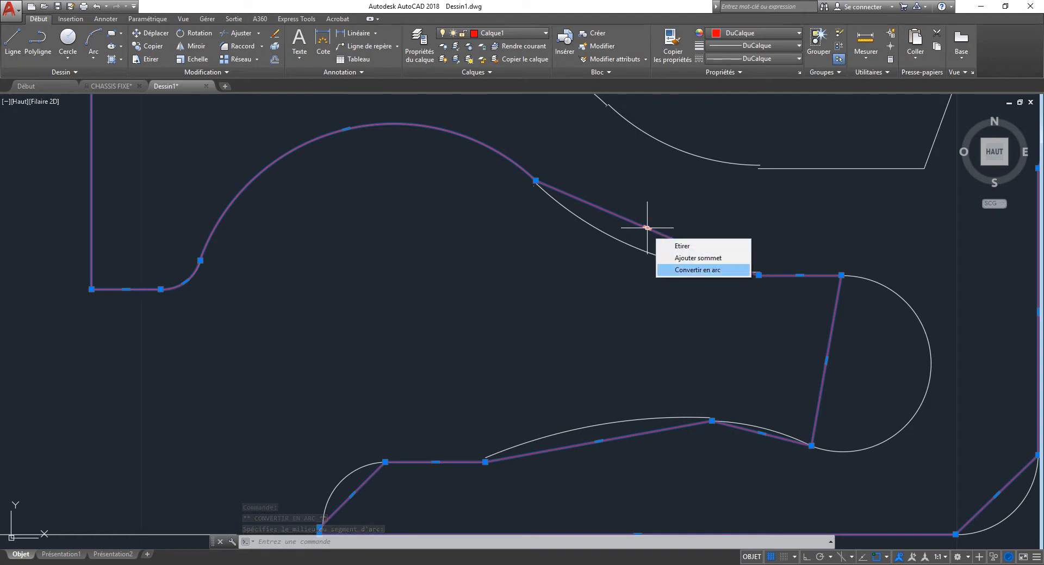
click(697, 270)
click(643, 250)
- Convert the steep segment at the closed end of the left foot's groove into an arc following the original round
middle_drag(808, 292, 451, 282)
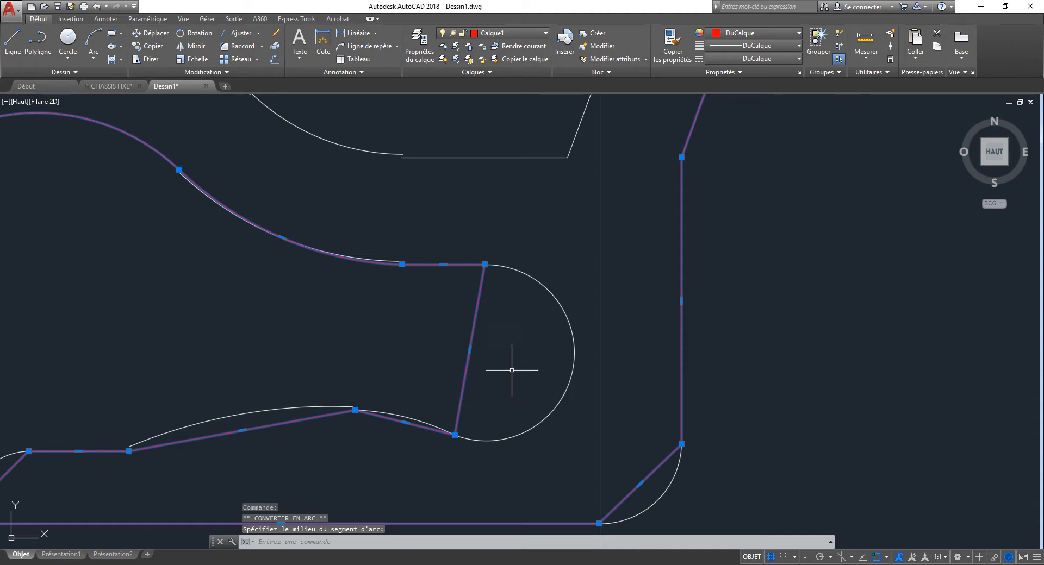
mouse_move(470, 349)
click(513, 393)
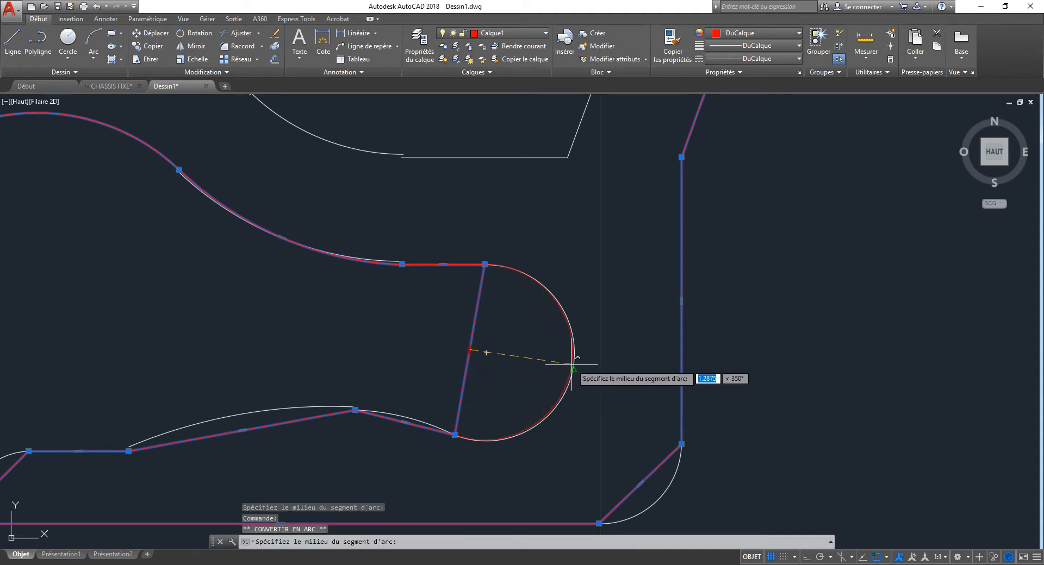
click(573, 362)
- Convert the short and long sloping segments along the left foot groove's lower side into arcs following the original curves
scroll(374, 431, up, 8)
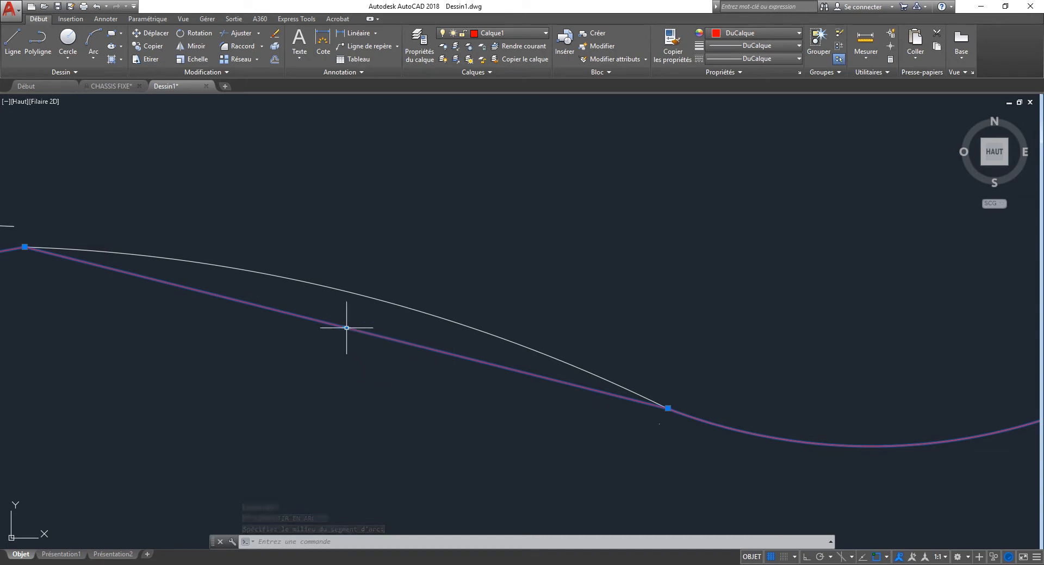
mouse_move(347, 328)
click(380, 374)
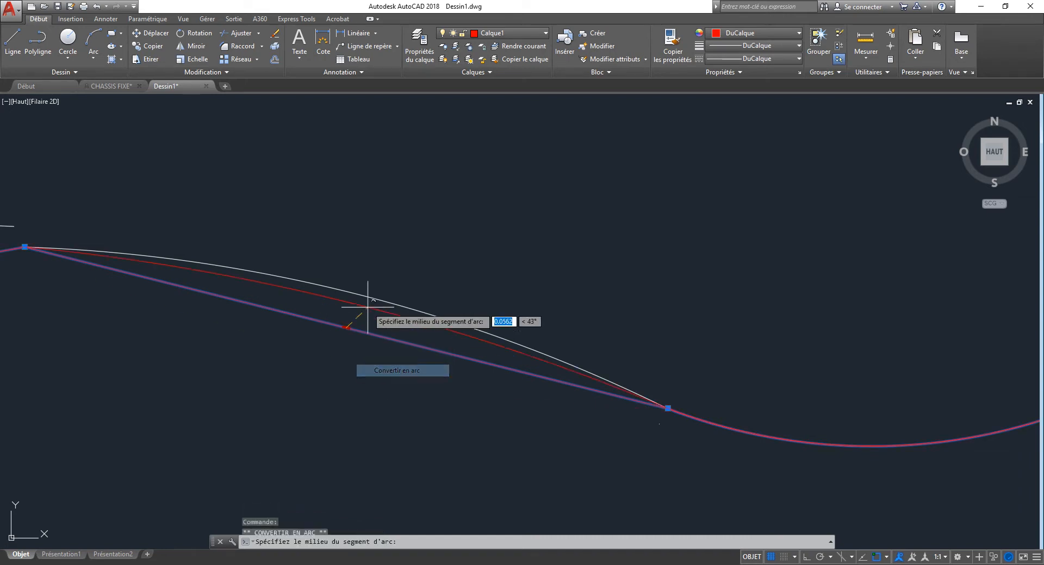
click(372, 298)
scroll(652, 266, down, 4)
middle_drag(263, 307, 668, 244)
mouse_move(529, 249)
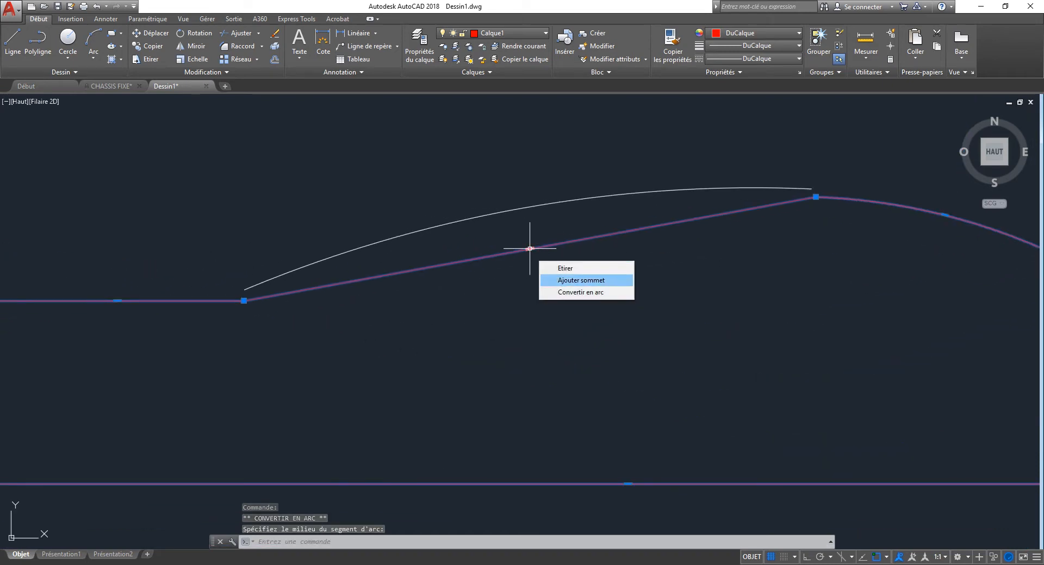
click(565, 294)
click(527, 216)
- Convert the diagonal at the free tip of the left foot into an arc following the original curve
scroll(644, 253, down, 5)
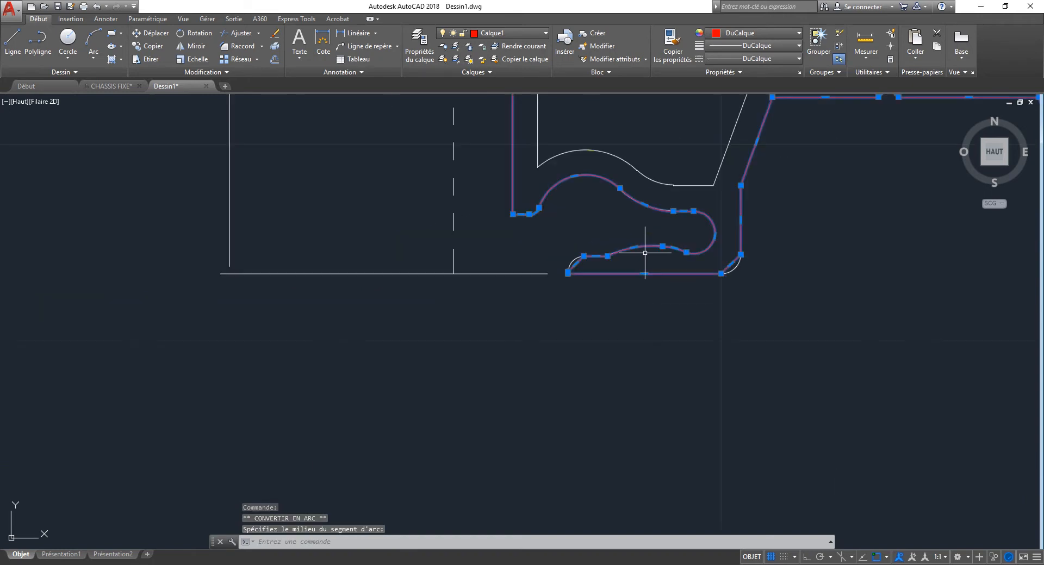
scroll(581, 270, up, 8)
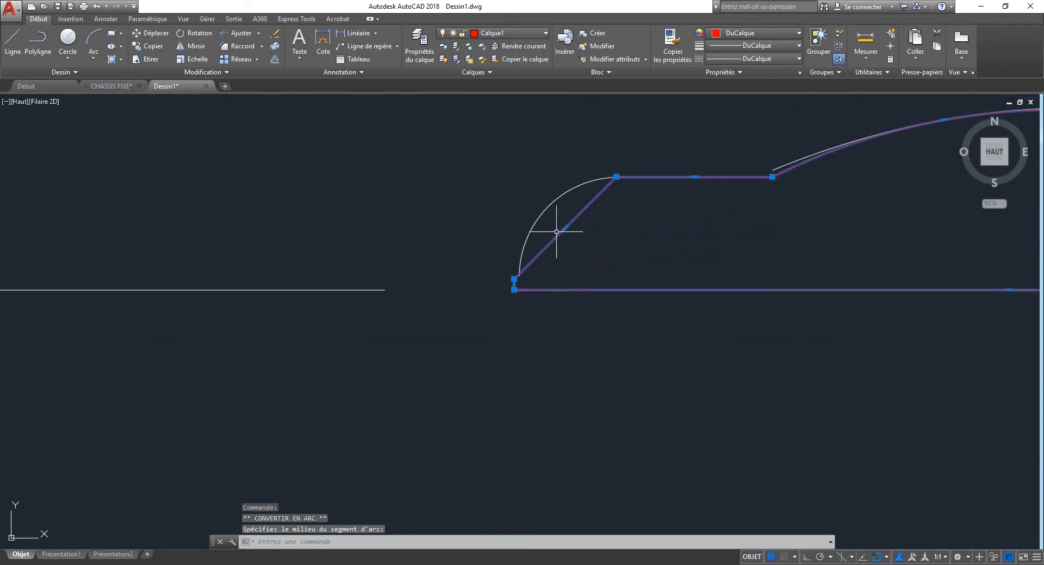
mouse_move(566, 227)
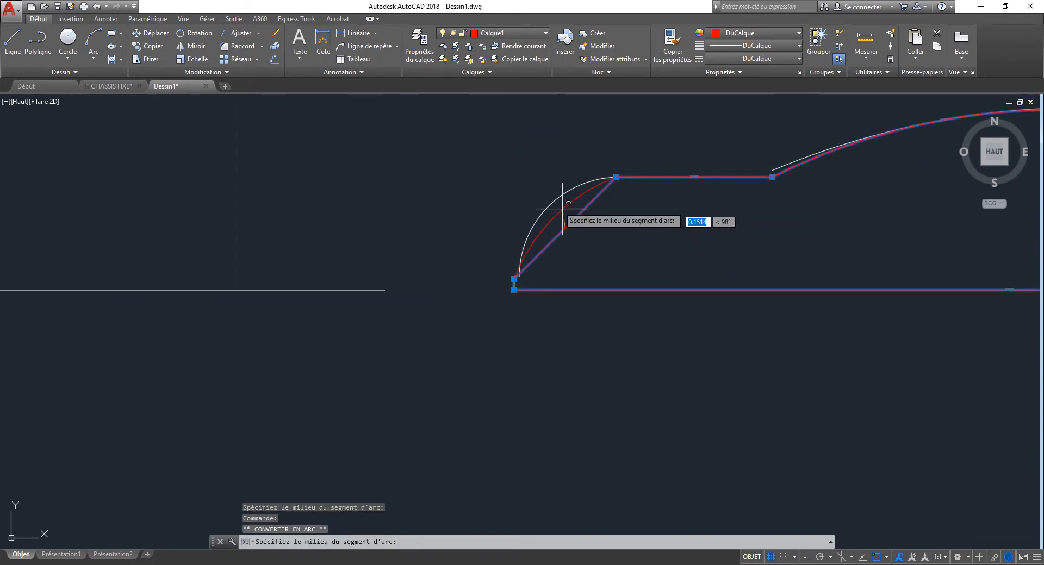
click(552, 205)
- Convert the diagonal at the left foot's bottom corner, opposite its free tip, into an arc following the original curve
scroll(481, 188, down, 5)
scroll(444, 154, up, 4)
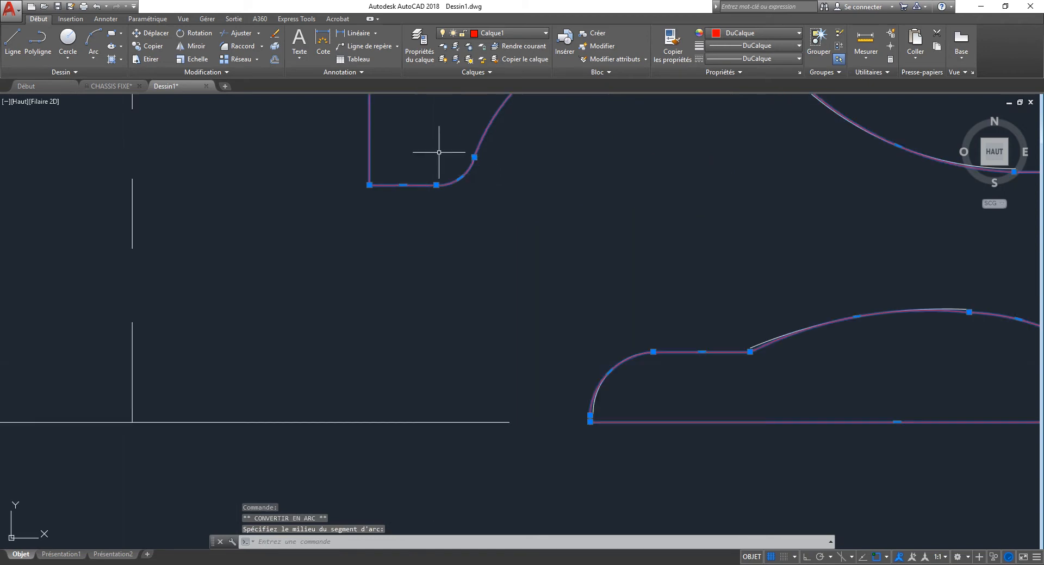
scroll(391, 212, down, 8)
scroll(495, 235, up, 6)
mouse_move(432, 266)
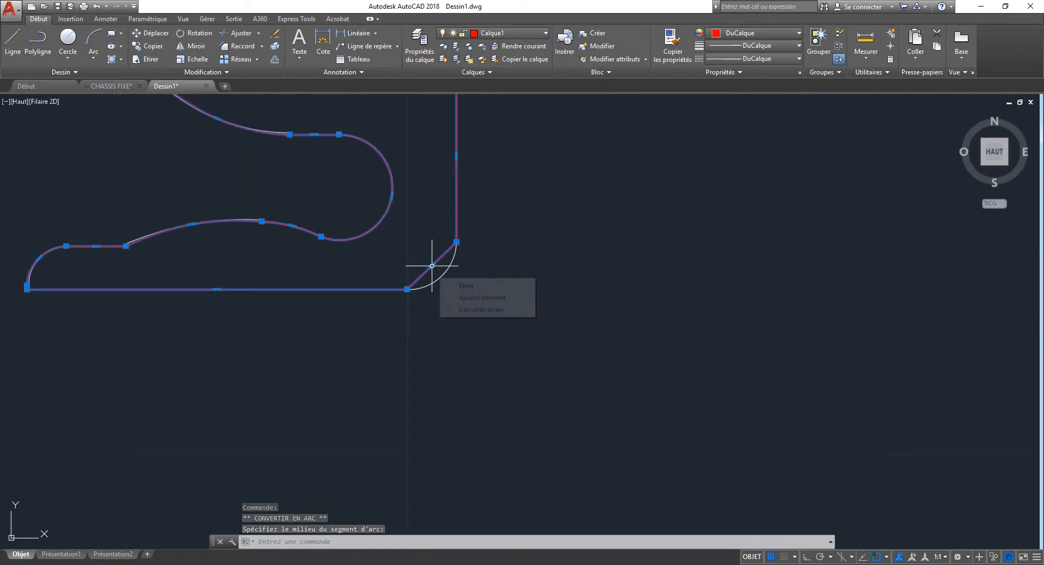
click(462, 307)
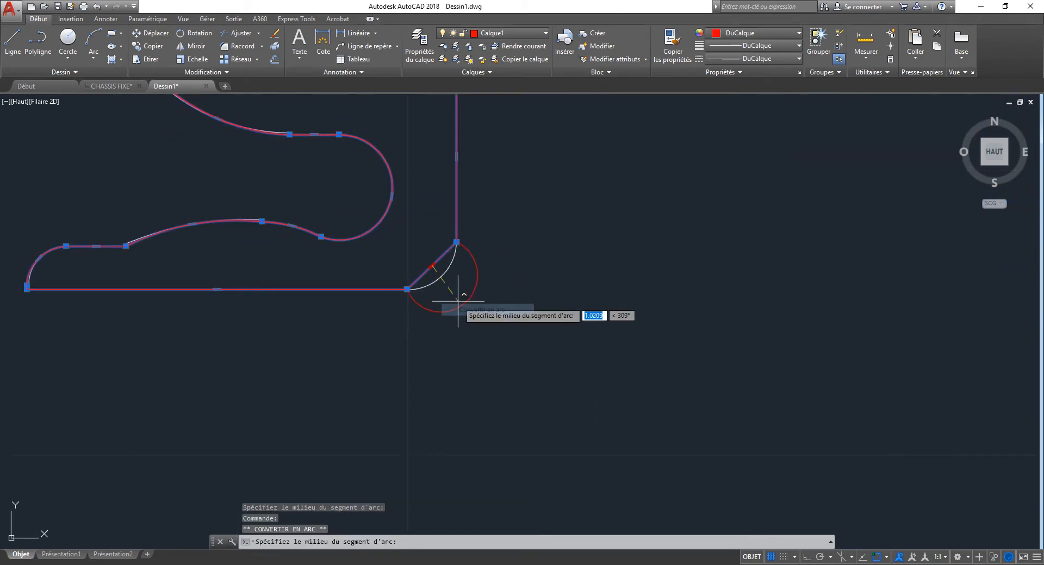
click(435, 274)
- Convert the mirrored diagonal at the right foot's bottom corner into an arc following the original curve
scroll(505, 200, down, 5)
scroll(679, 267, up, 8)
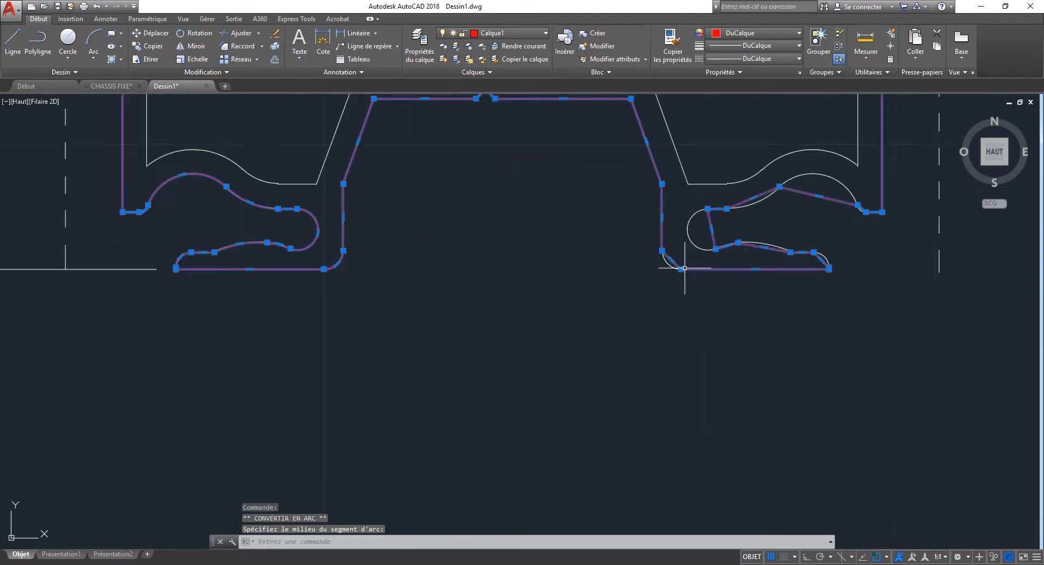
mouse_move(622, 236)
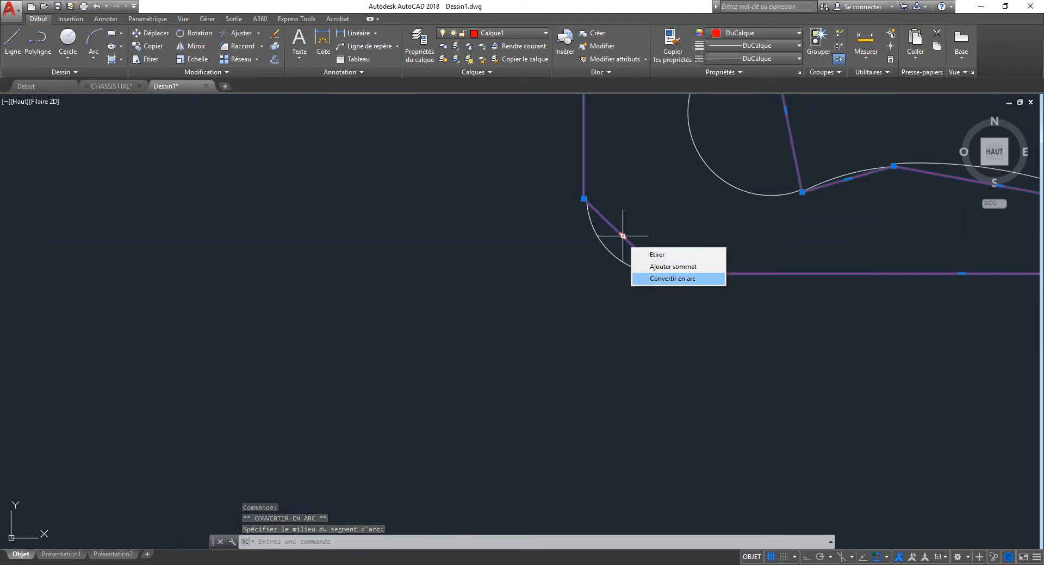
click(657, 281)
click(619, 261)
- Try adding a vertex to the long sloping segment on the right foot groove's lower side, and undo it
scroll(385, 389, down, 5)
scroll(330, 424, up, 2)
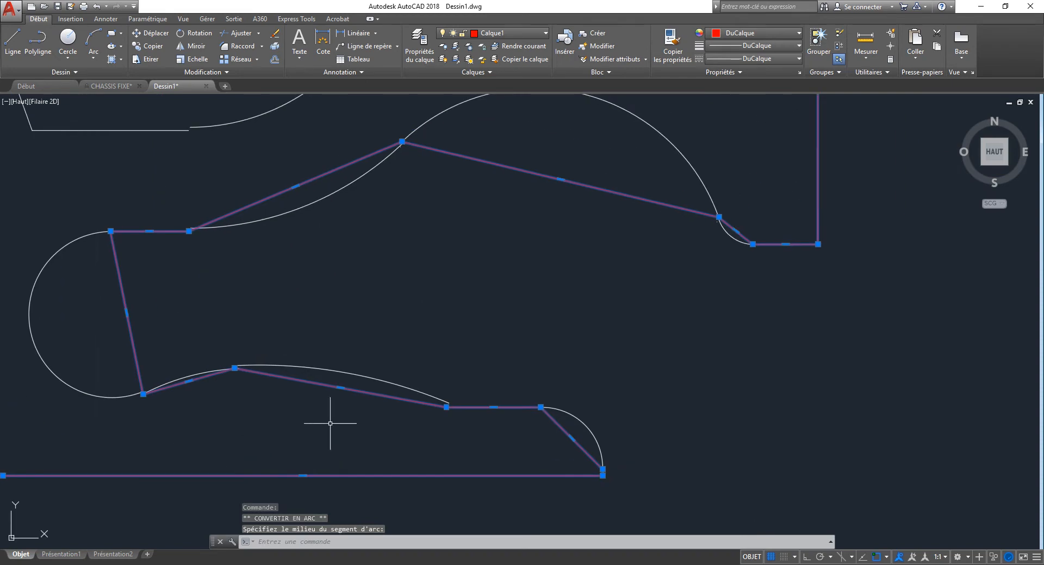
mouse_move(340, 387)
click(380, 418)
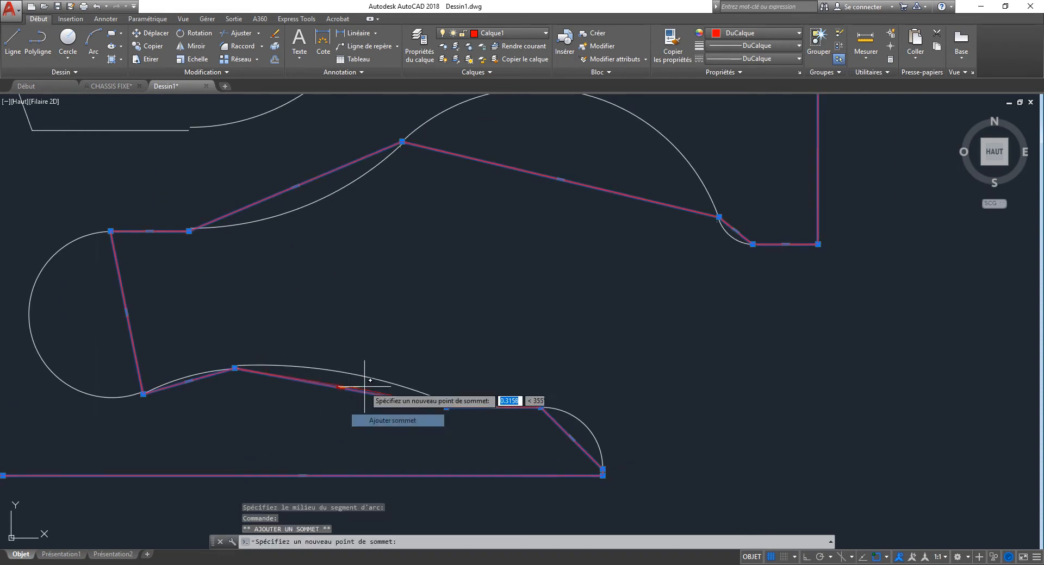
click(366, 375)
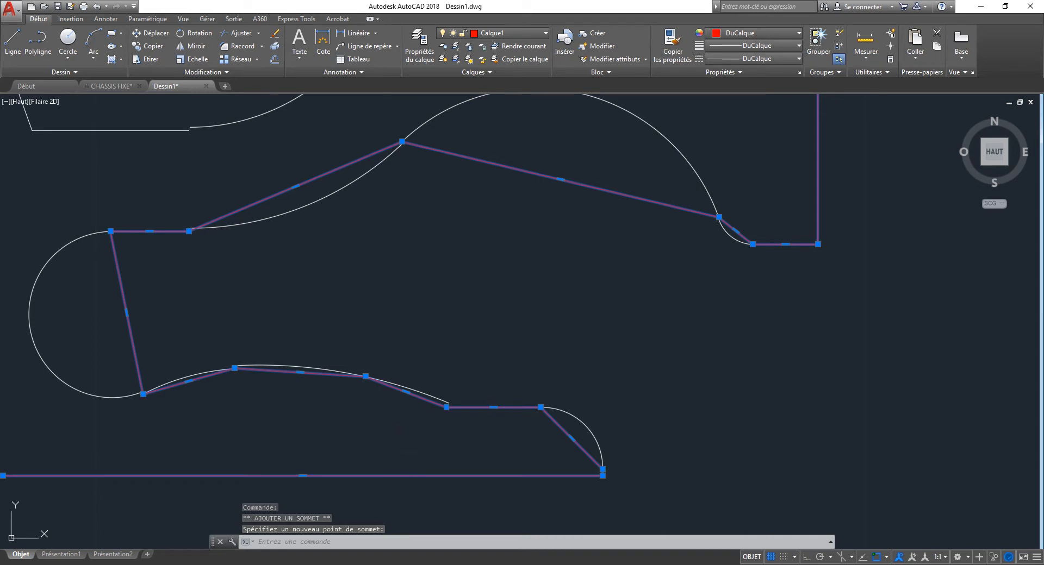
key(ctrl+z)
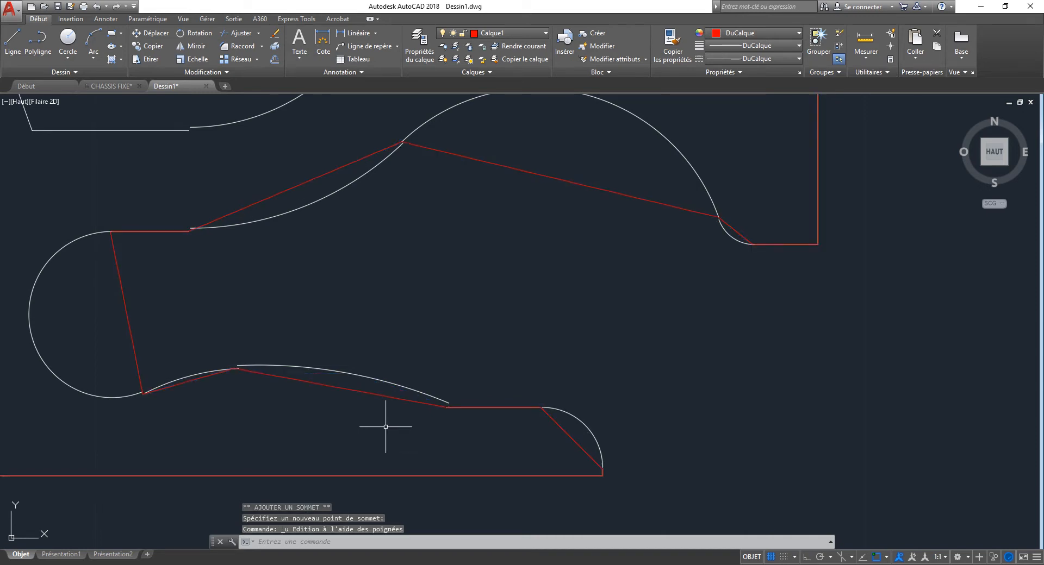
- Convert the long sloping segment on the lower side of the right foot's groove into an arc following the original curve
click(343, 383)
click(335, 396)
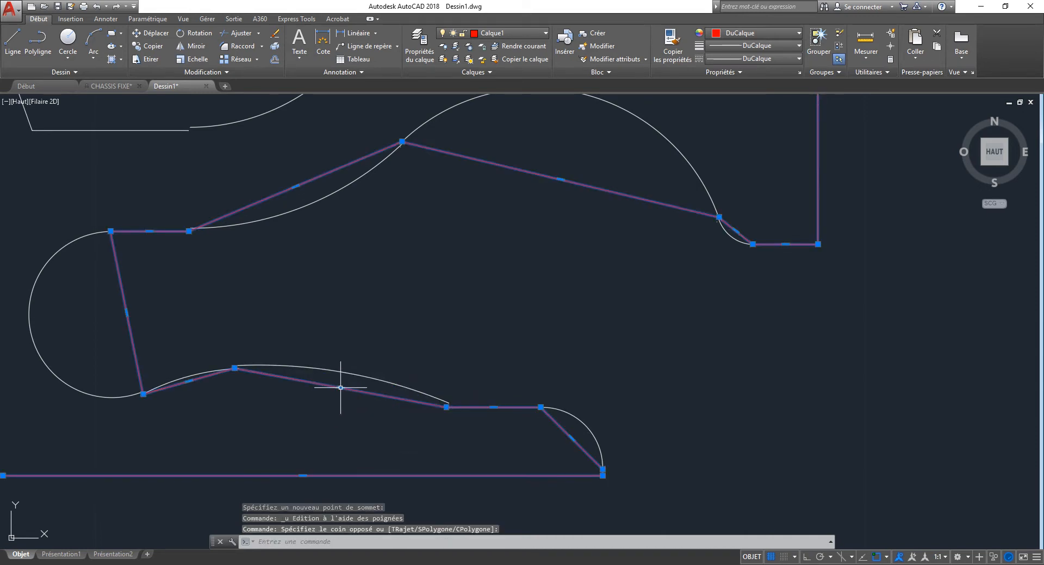
mouse_move(340, 387)
click(375, 429)
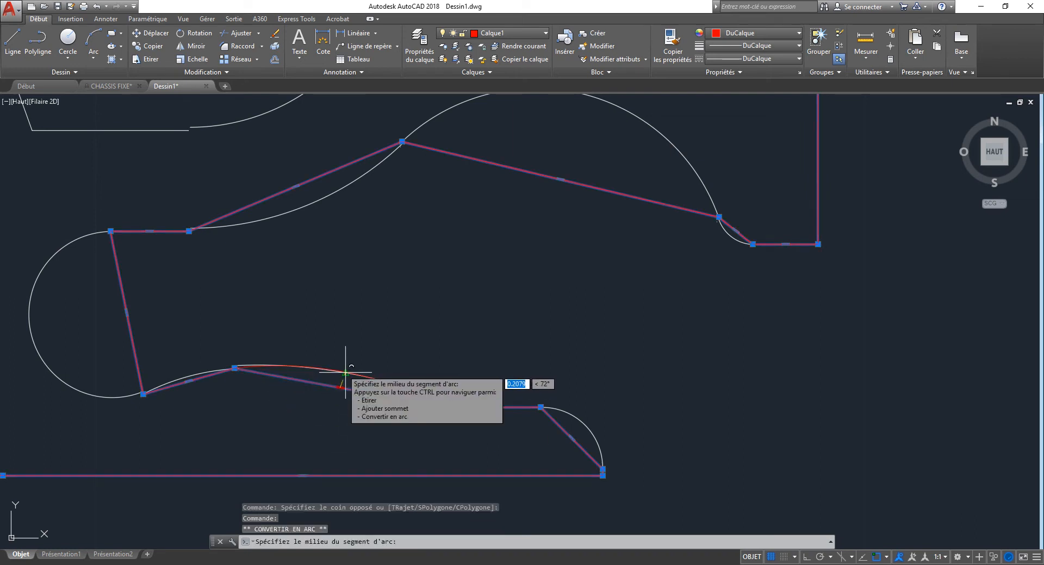
click(345, 373)
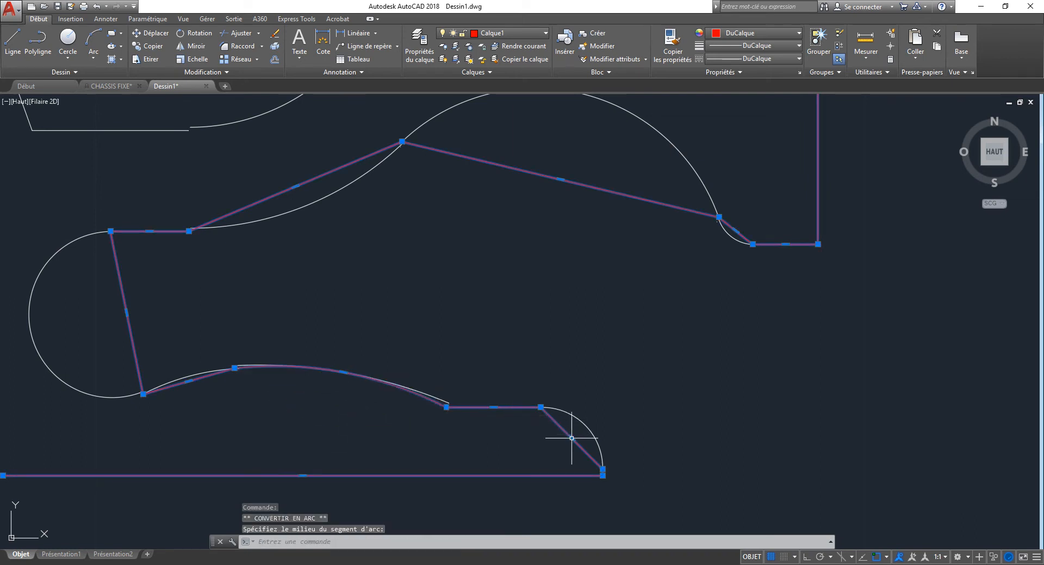
- Convert the diagonal at the free tip of the right foot into an arc following the original curve
mouse_move(576, 439)
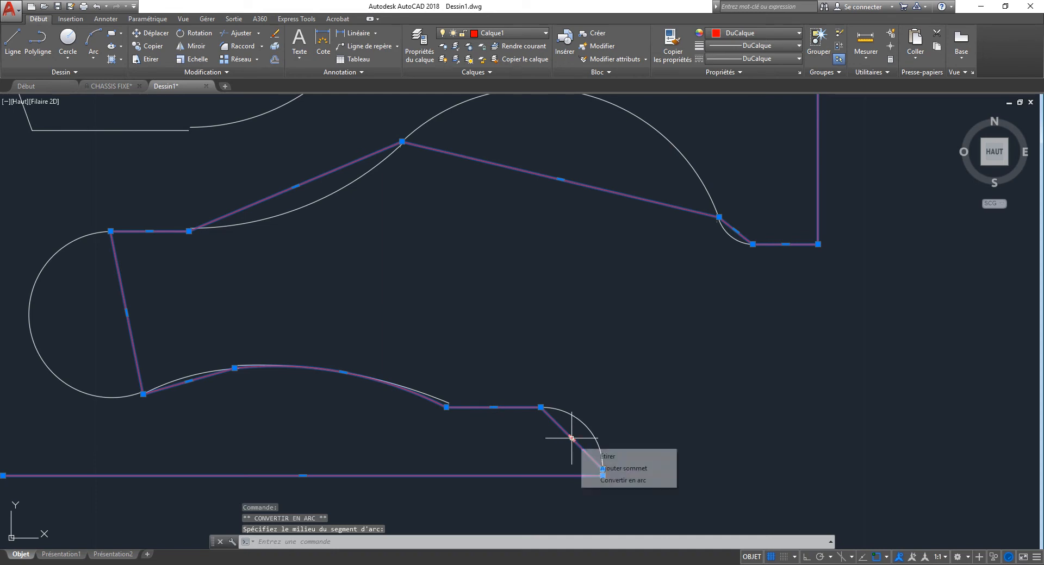
click(623, 480)
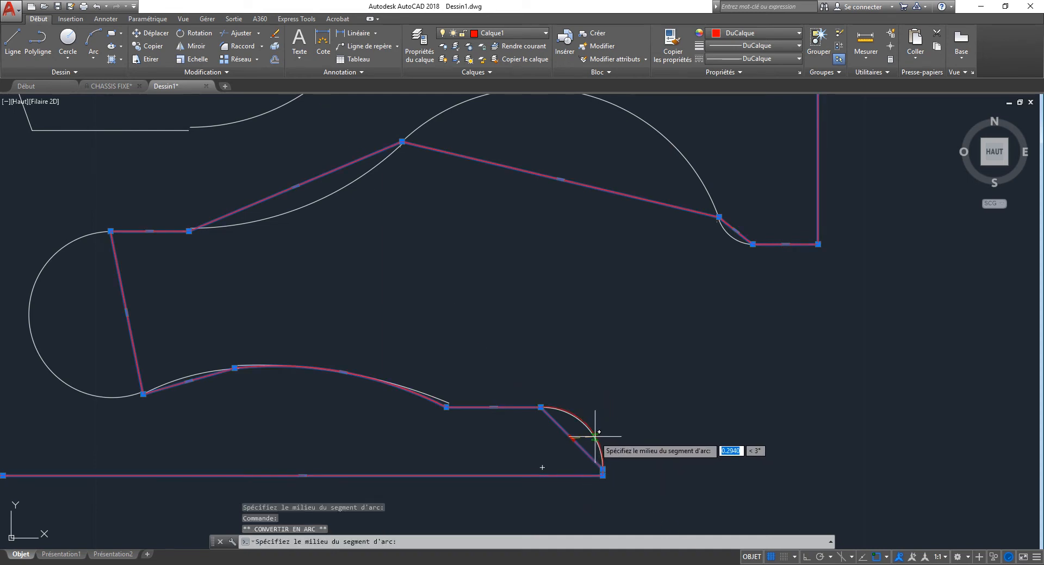
click(600, 442)
- Convert the steep segment closing the right foot's groove into a rounded arc along the original groove end
mouse_move(127, 312)
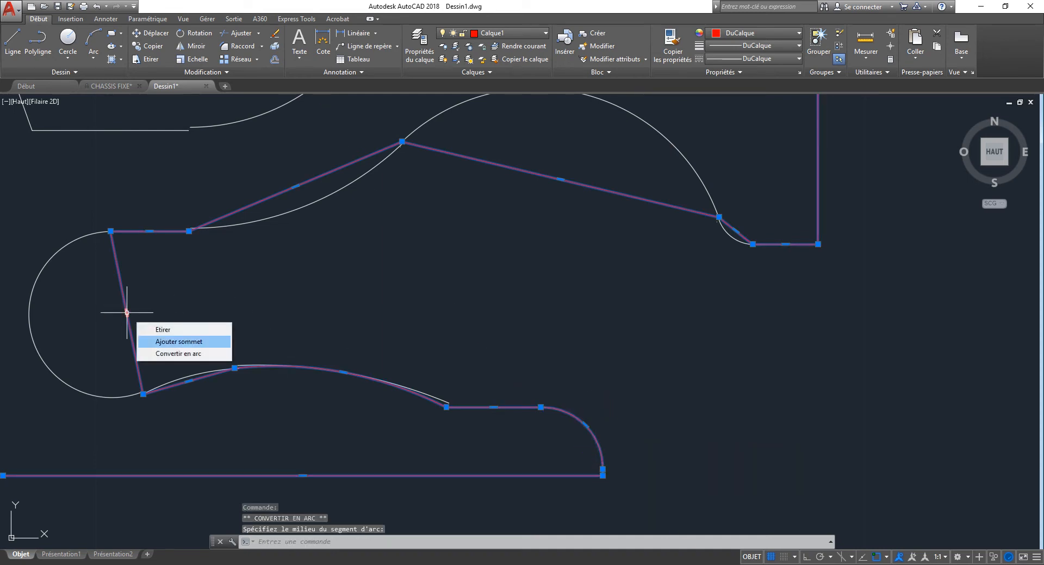
click(163, 354)
click(30, 331)
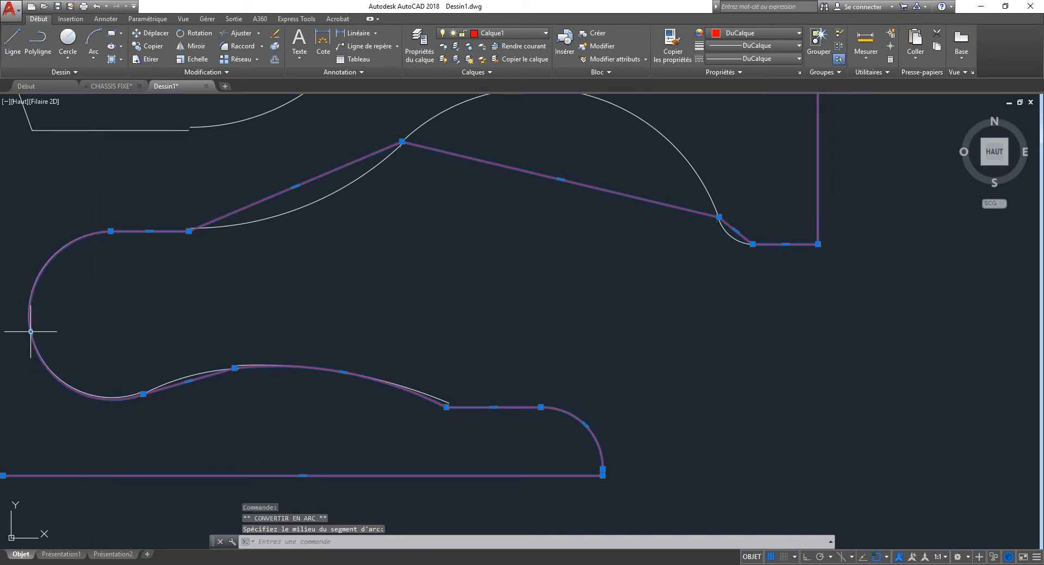
- Convert the sloping segment on the upper side of the right foot's groove into an arc following the original curve
mouse_move(295, 186)
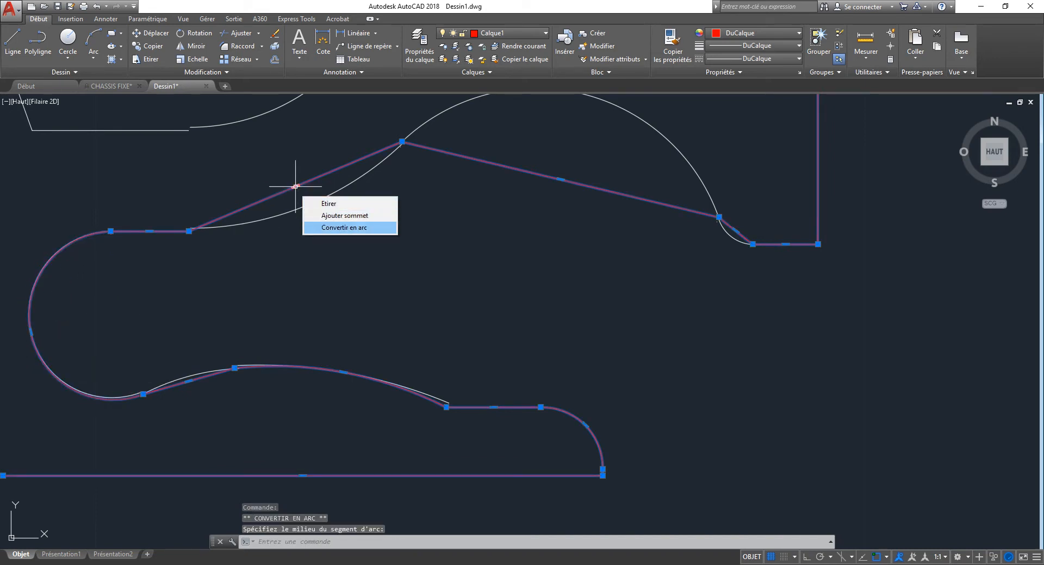
click(331, 228)
click(310, 205)
- Try adding a vertex to the long segment under the right foot's large bulge, and undo it
middle_drag(658, 165, 560, 403)
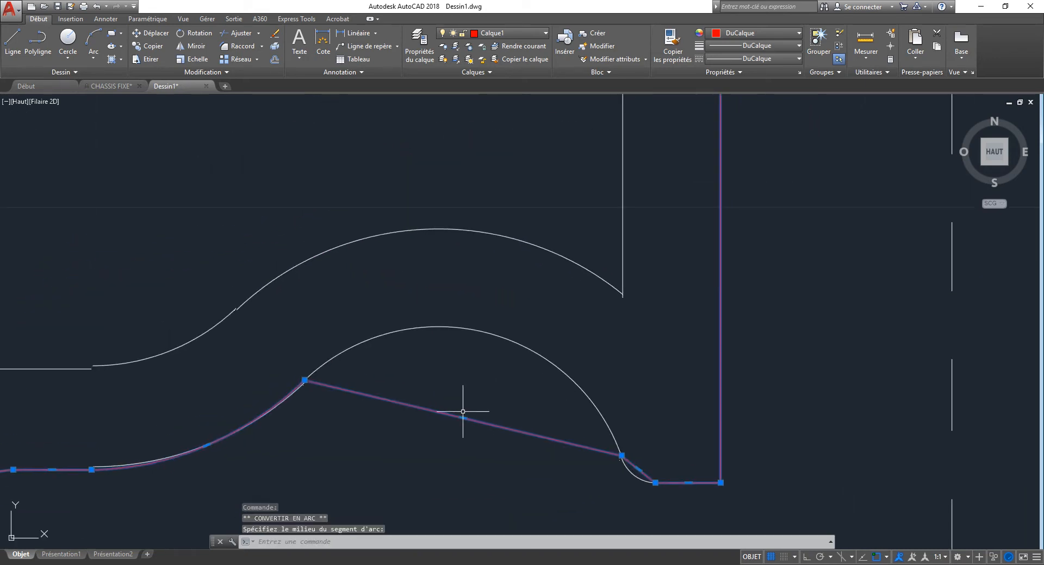
mouse_move(463, 418)
click(500, 450)
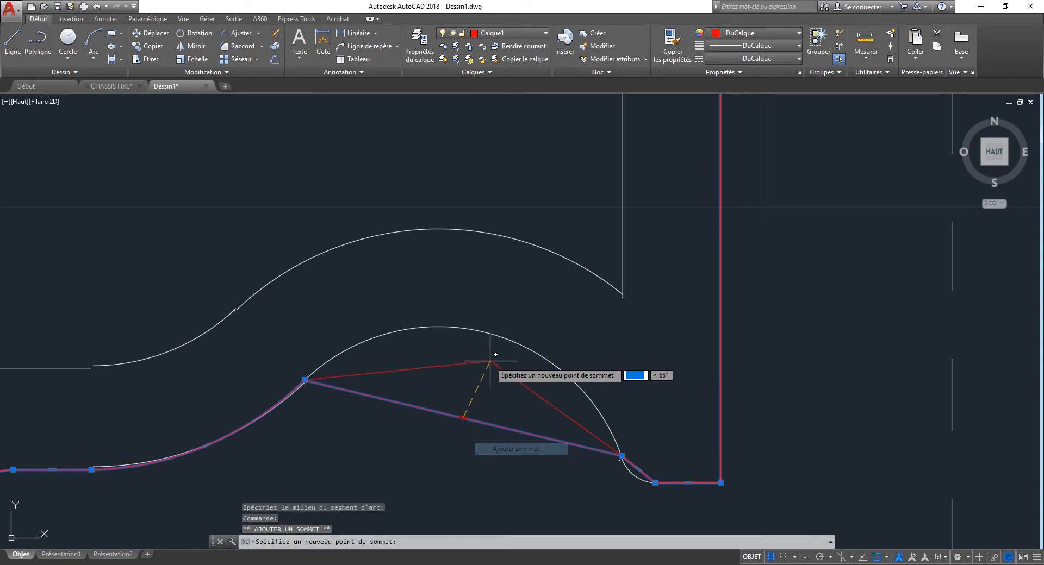
click(500, 336)
mouse_move(499, 336)
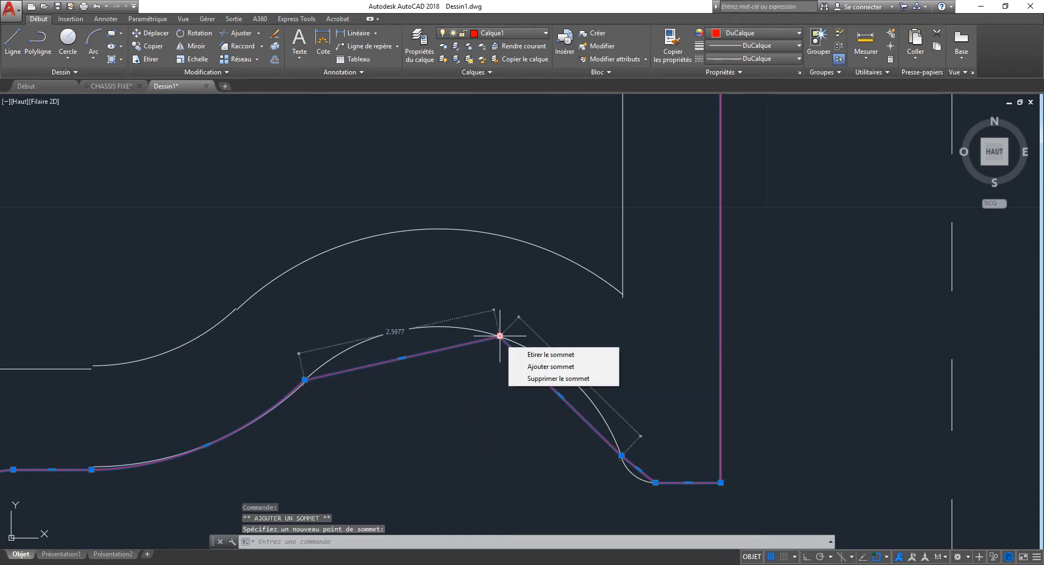
text(u)
key(Return)
- Convert the long segment under the right foot's large bulge into an arc following the original curve
click(466, 422)
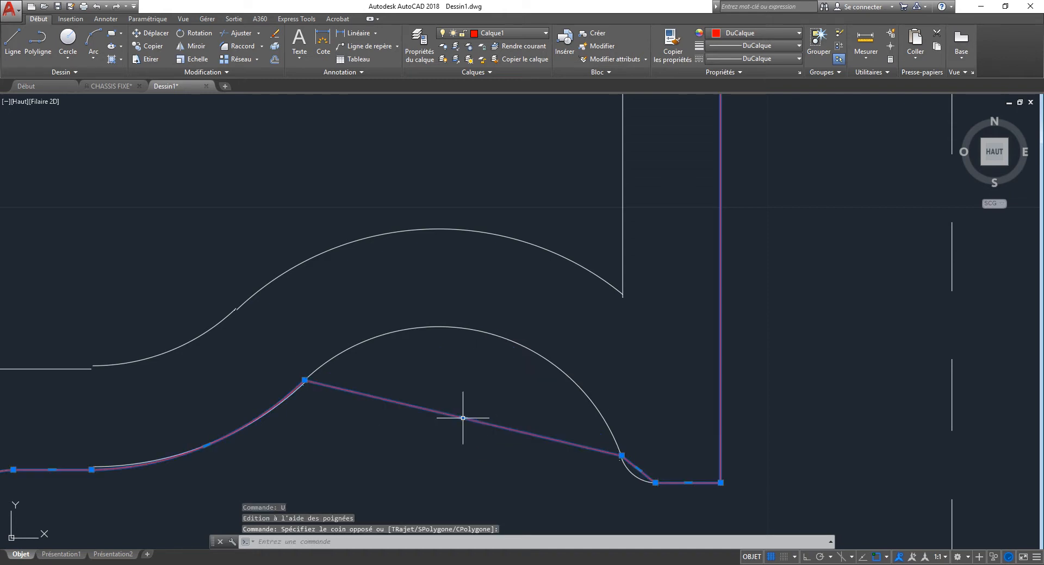
mouse_move(463, 418)
click(513, 462)
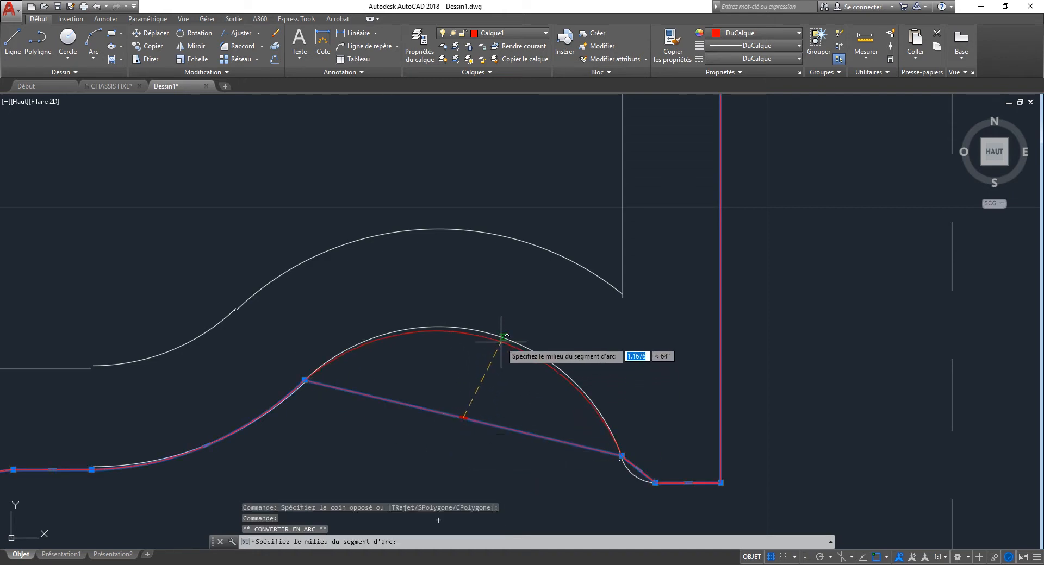
click(638, 469)
- Convert the short diagonal between the large bulge and the outer wall's foot into an arc, and deselect the polyline
mouse_move(635, 472)
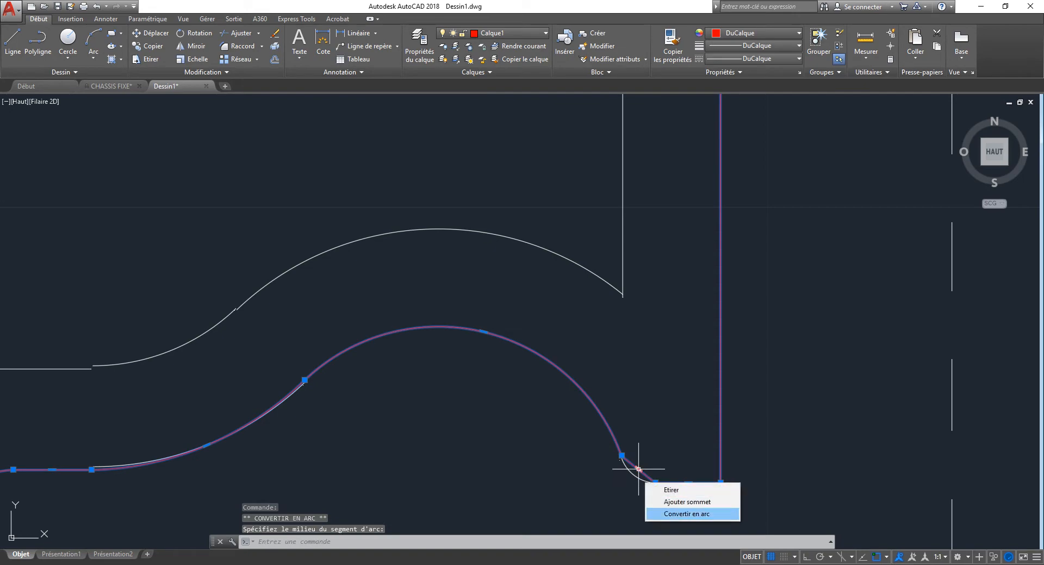
click(673, 511)
click(638, 482)
scroll(322, 384, down, 8)
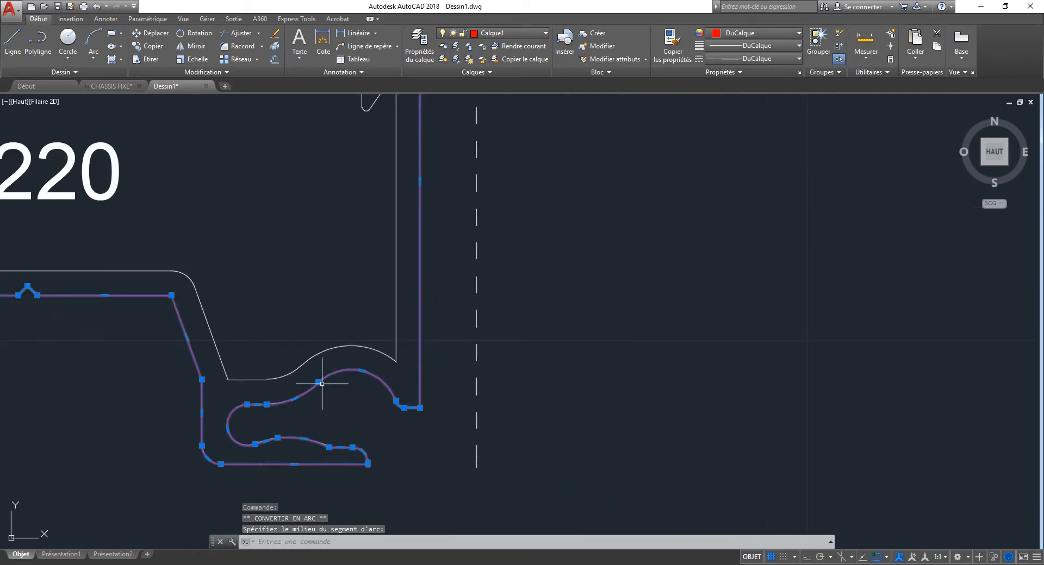
mouse_move(278, 289)
middle_down()
mouse_move(599, 371)
mouse_move(655, 365)
mouse_move(618, 314)
middle_up()
key(Escape)
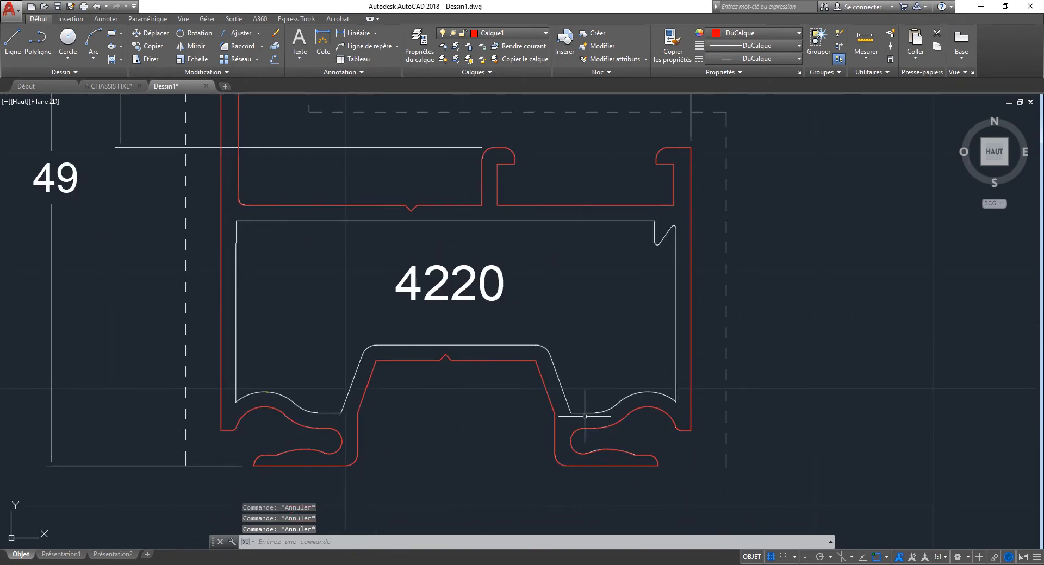
- Start a new polyline at the lower right corner of profile 4220's inner contour
scroll(584, 417, up, 5)
scroll(531, 401, down, 3)
key(Return)
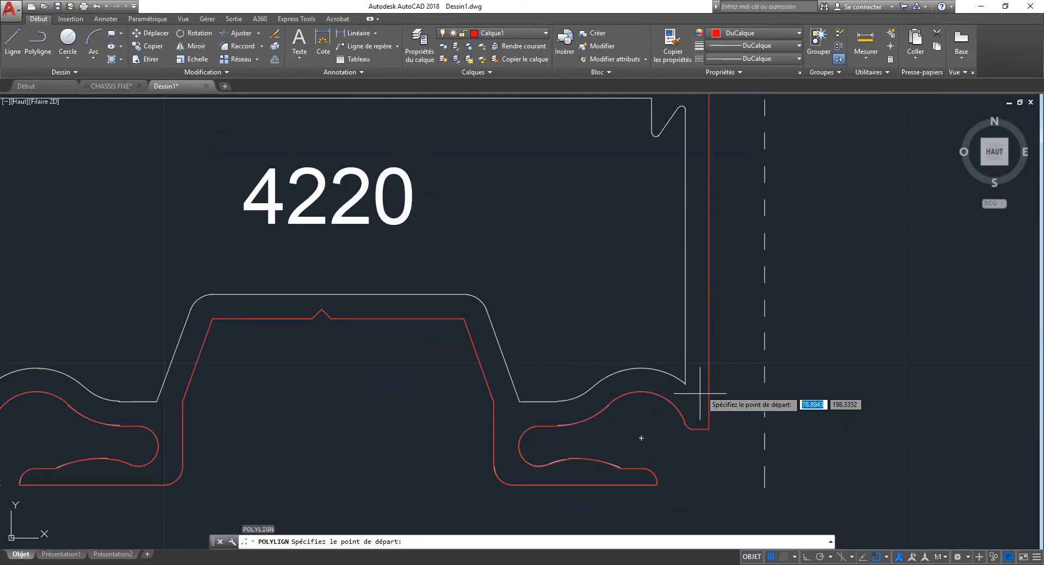
scroll(691, 394, up, 5)
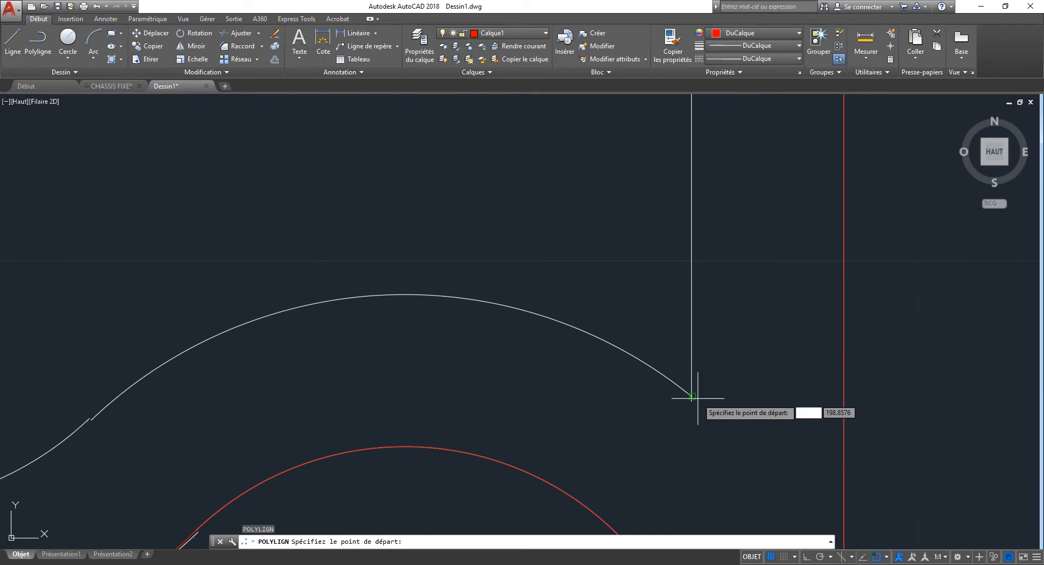
scroll(697, 400, up, 5)
click(684, 393)
- Trace the inner contour's right wall up to the small rounded tip, using only the Extrémité object snap
scroll(644, 419, down, 9)
middle_drag(653, 198, 639, 298)
scroll(633, 380, down, 3)
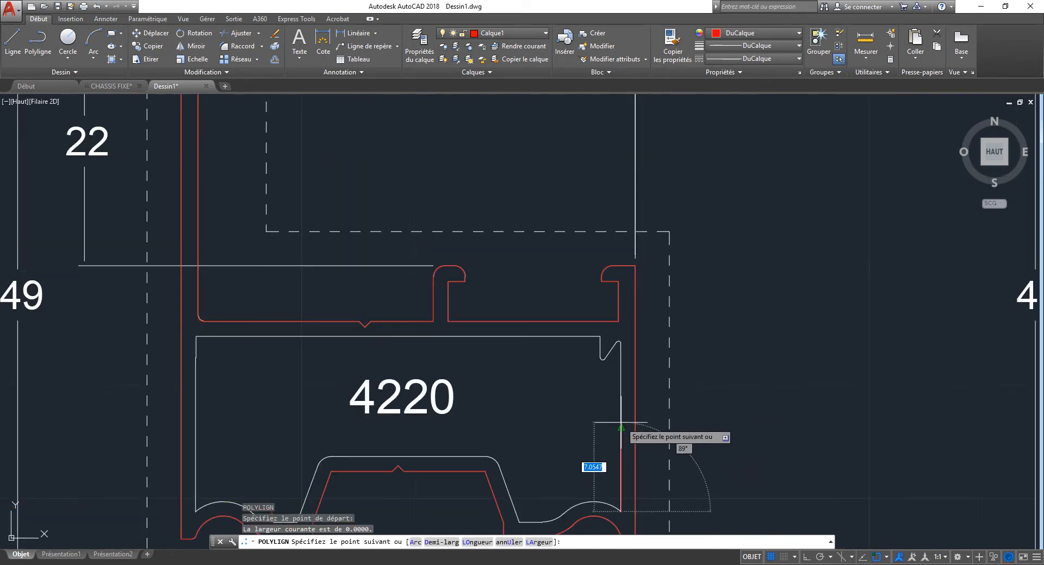
scroll(623, 320, up, 5)
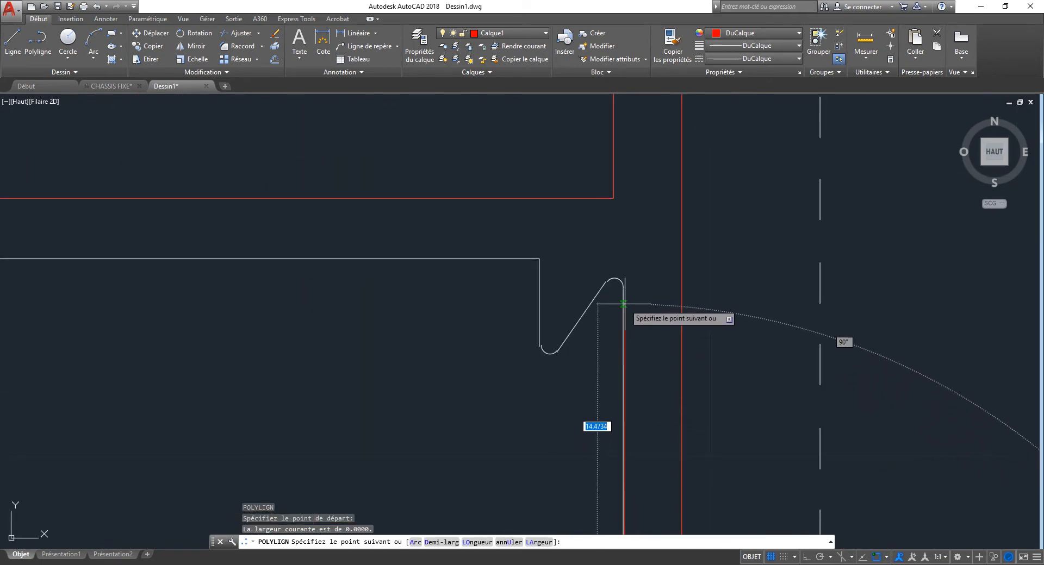
shift+right_click(590, 305)
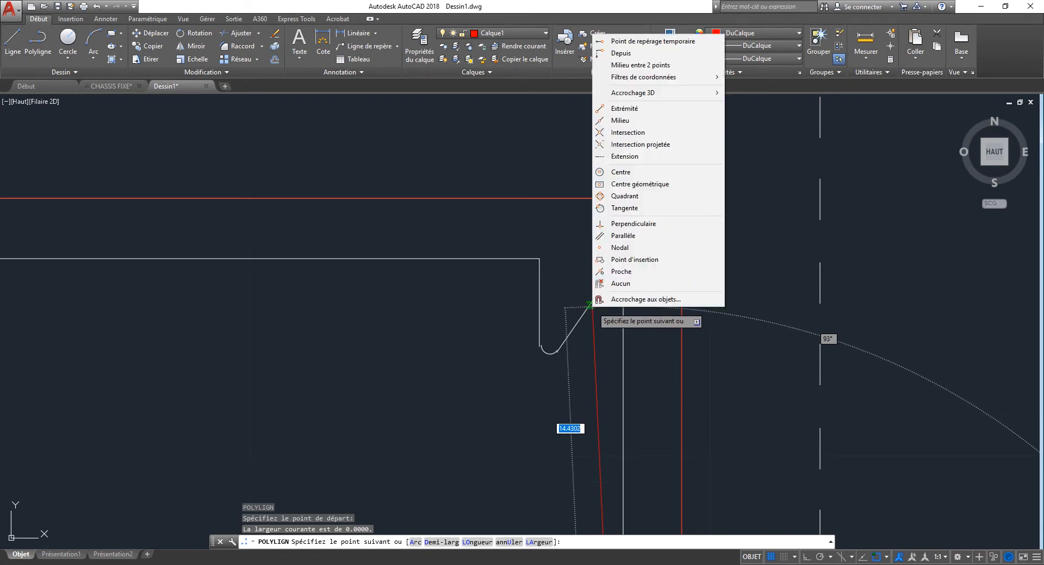
click(625, 300)
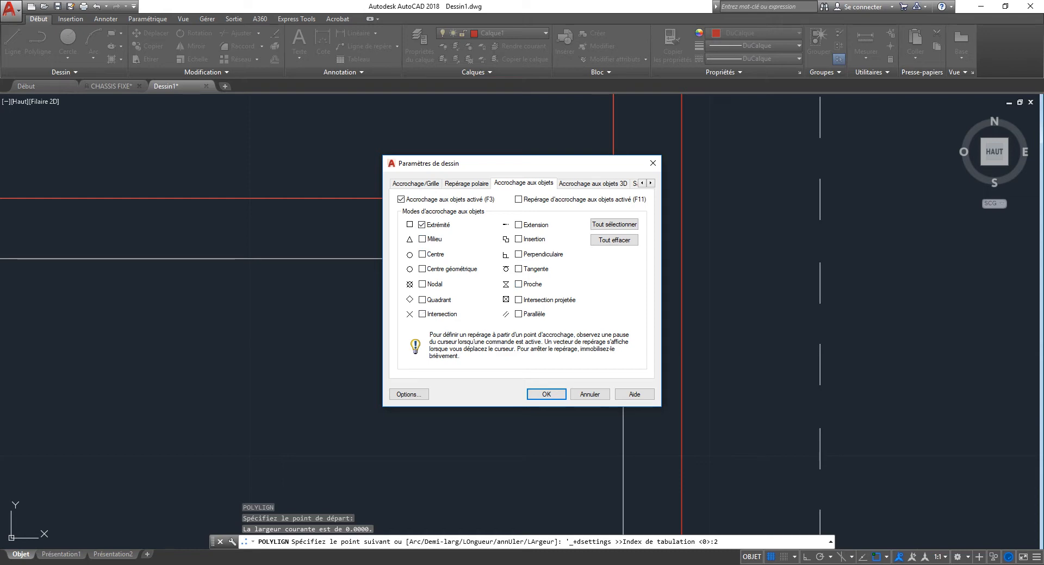
key(Return)
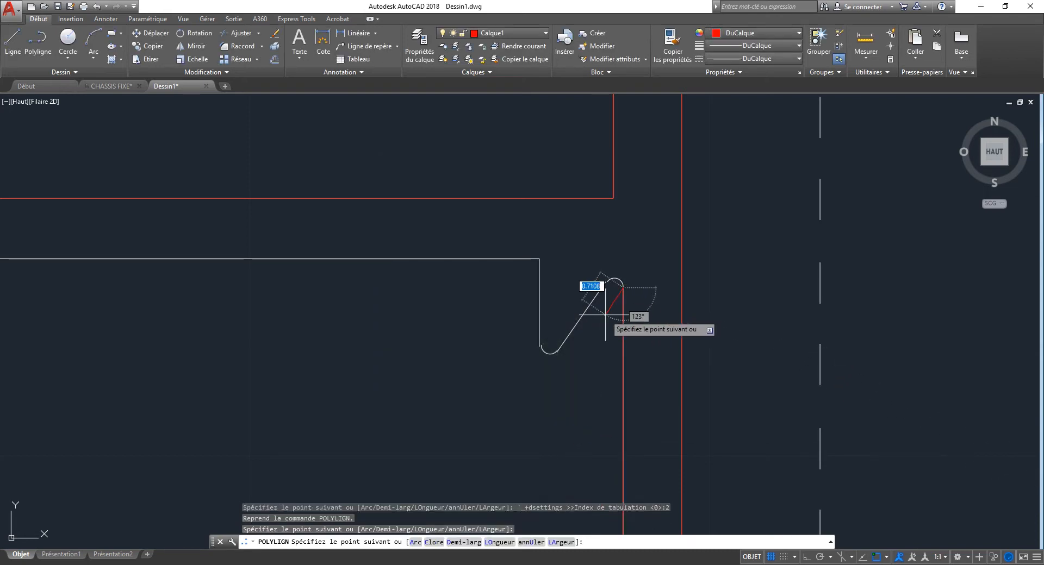
- Trace the small rounded tip at the top of the right wall with an arc and continue with a straight segment
text(A)
key(Return)
scroll(593, 289, up, 5)
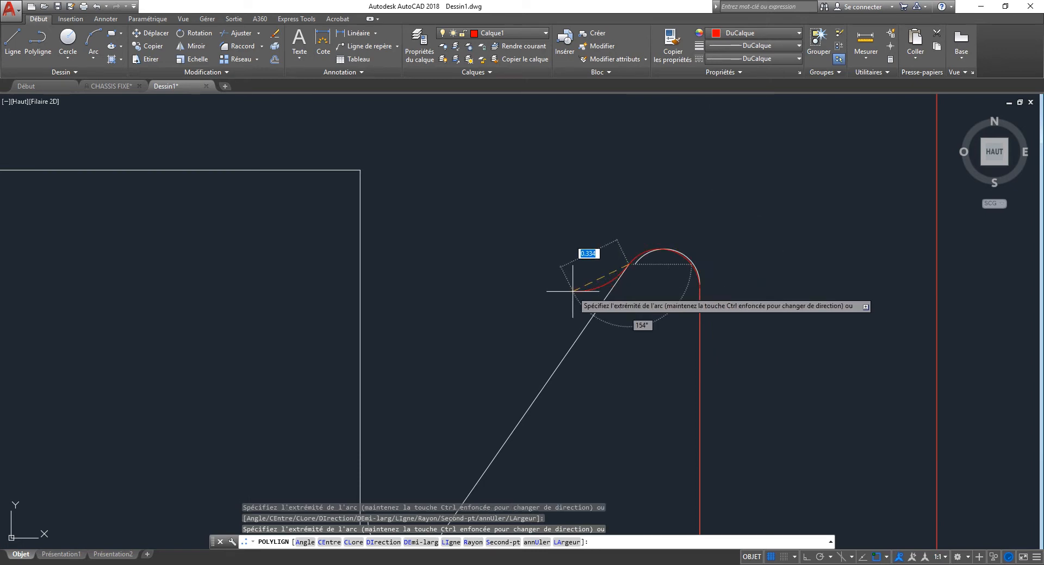
text(LI)
key(Return)
scroll(563, 231, down, 3)
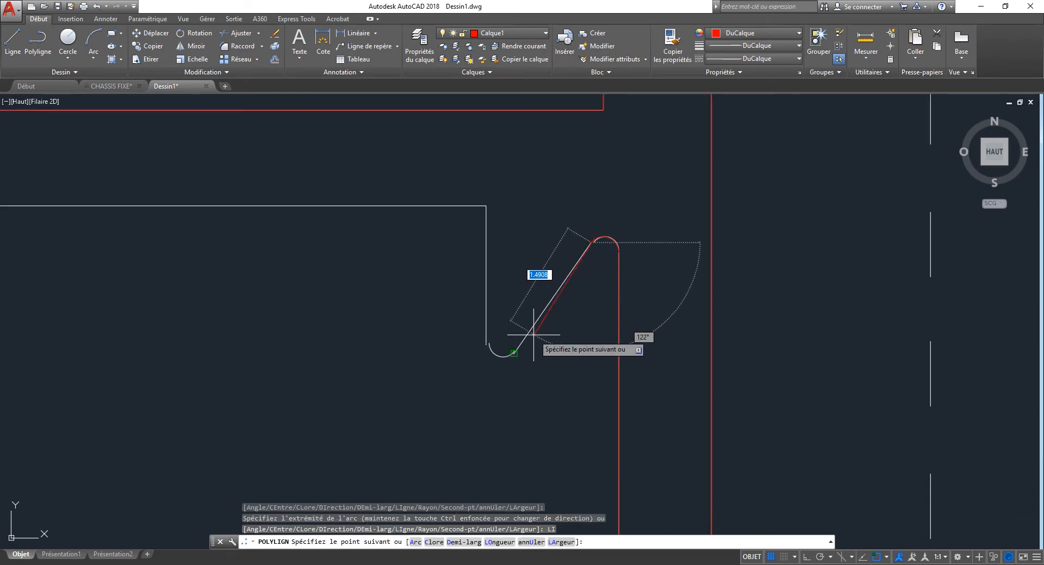
- Trace the rounded bottom of the small notch with an arc and return the polyline to straight segments
text(A)
key(Return)
click(486, 345)
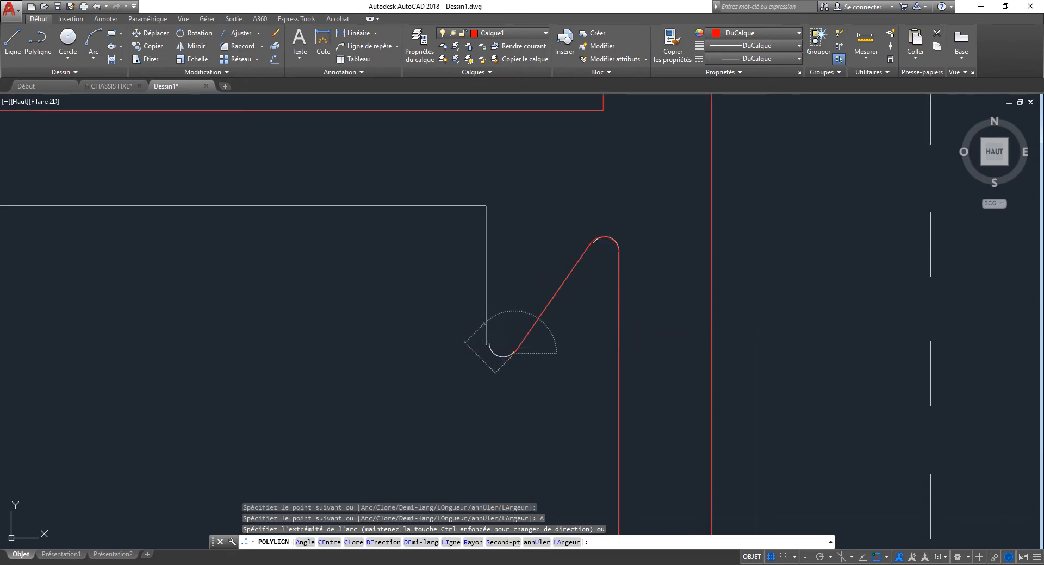
text(LI)
key(Return)
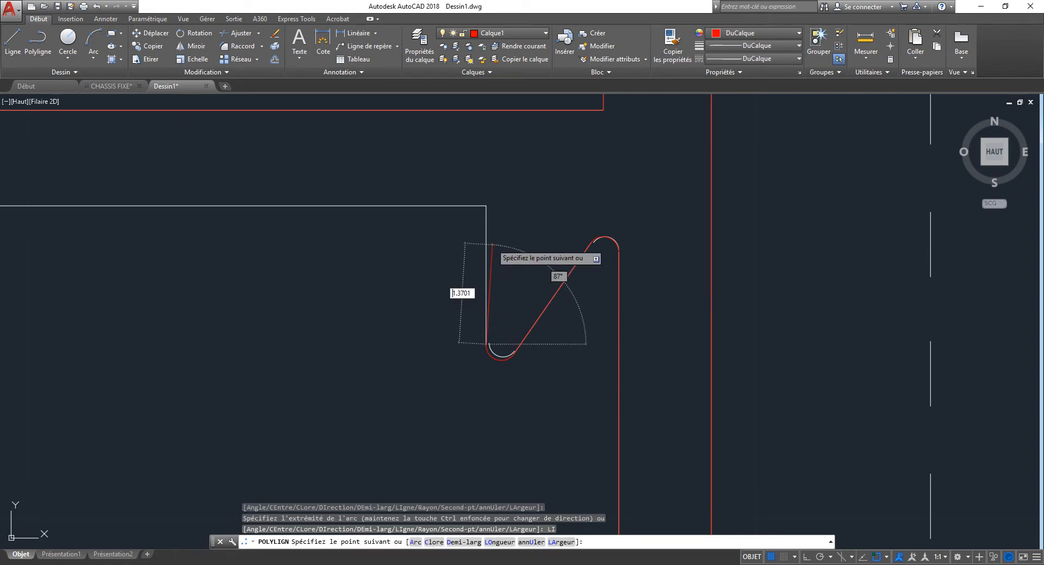
- Trace the notch's vertical side up to the right end of the inner contour's top edge
scroll(407, 302, down, 2)
text(LI)
key(Return)
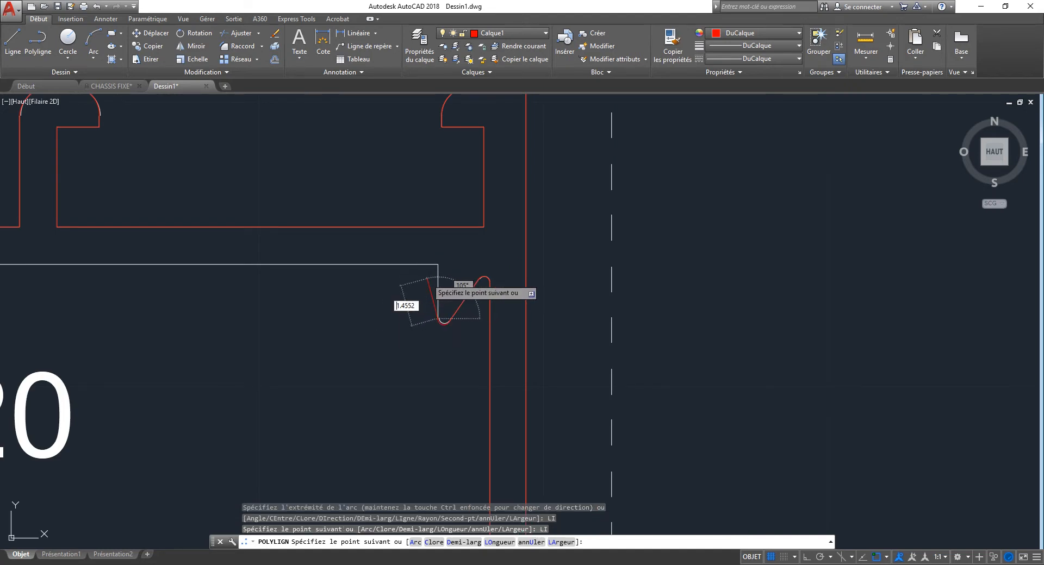
scroll(429, 278, up, 4)
click(437, 265)
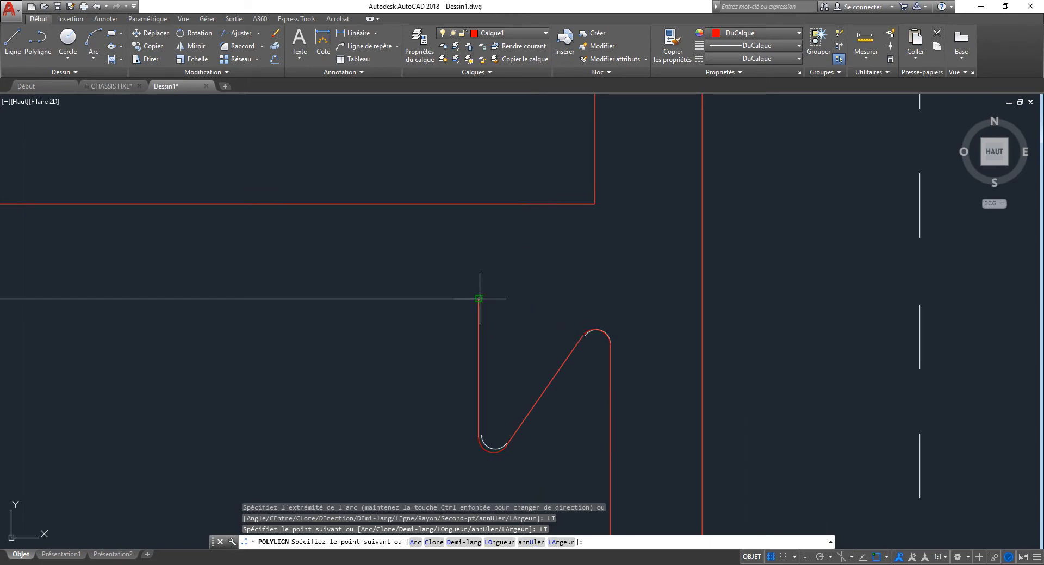
- Trace the inner contour's straight top edge across to its upper left corner
scroll(605, 368, down, 5)
middle_drag(190, 352, 784, 363)
click(579, 359)
- Turn on Ortho and trace the inner contour's left wall straight down to the start of the lower left bulge
middle_drag(594, 458, 550, 178)
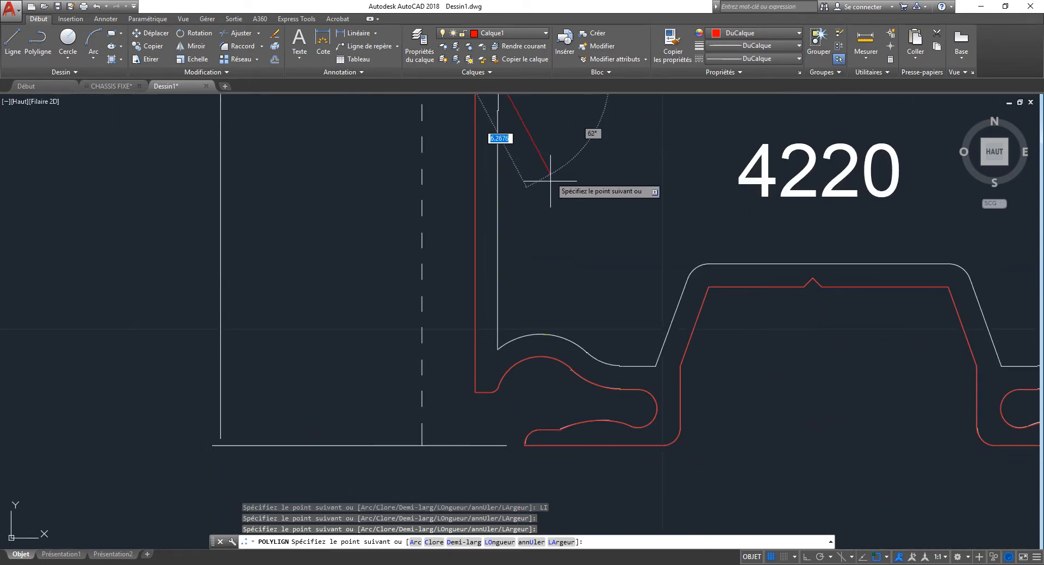
scroll(507, 346, up, 4)
key(F8)
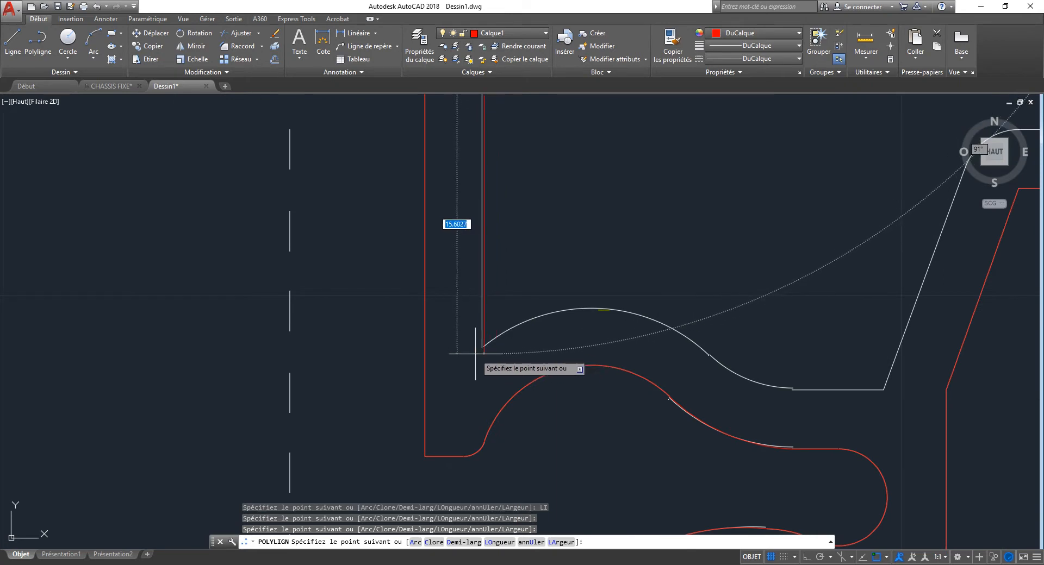
scroll(459, 294, up, 4)
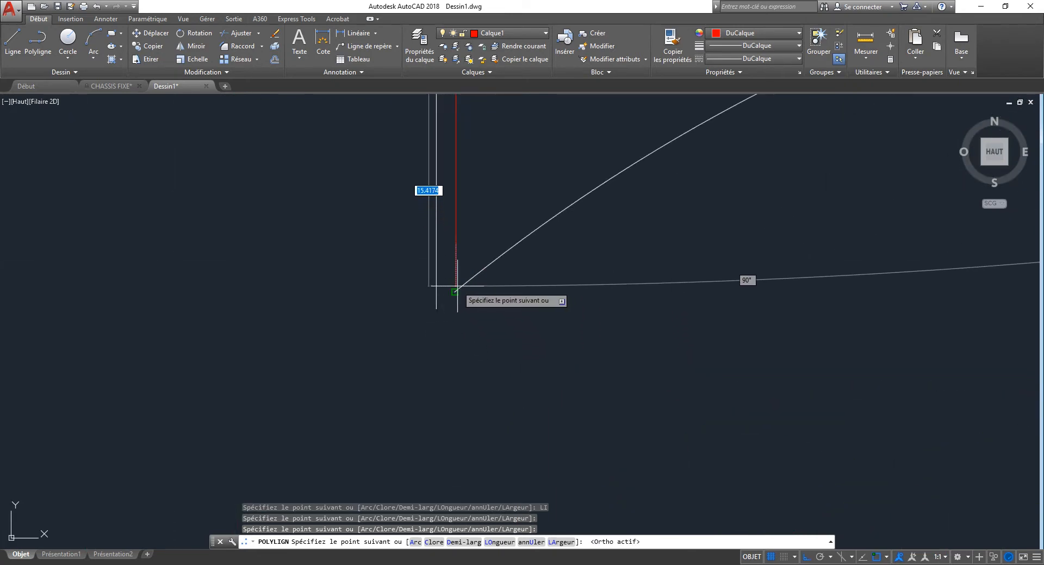
scroll(459, 302, up, 8)
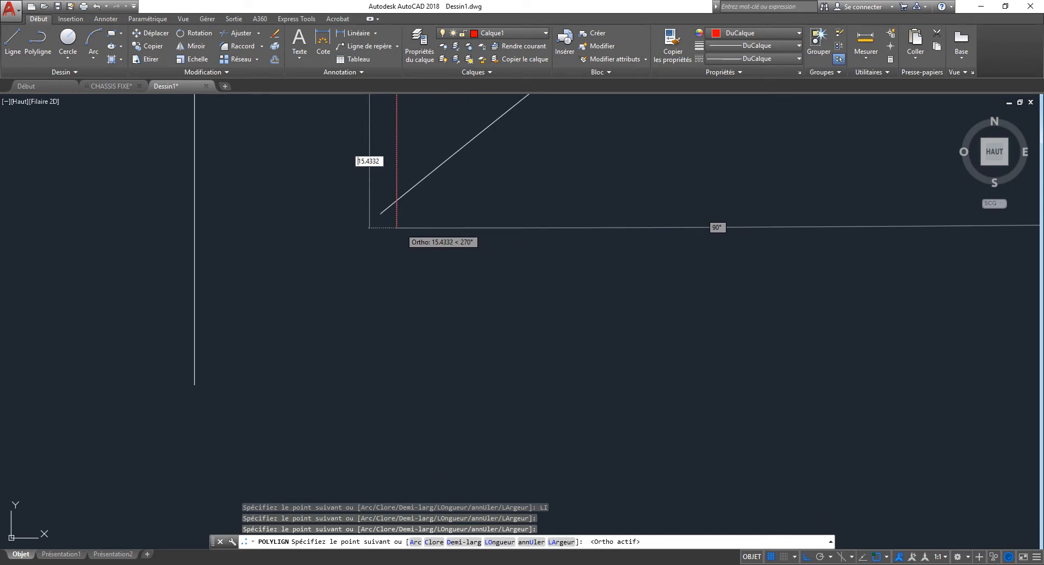
middle_drag(397, 228, 407, 341)
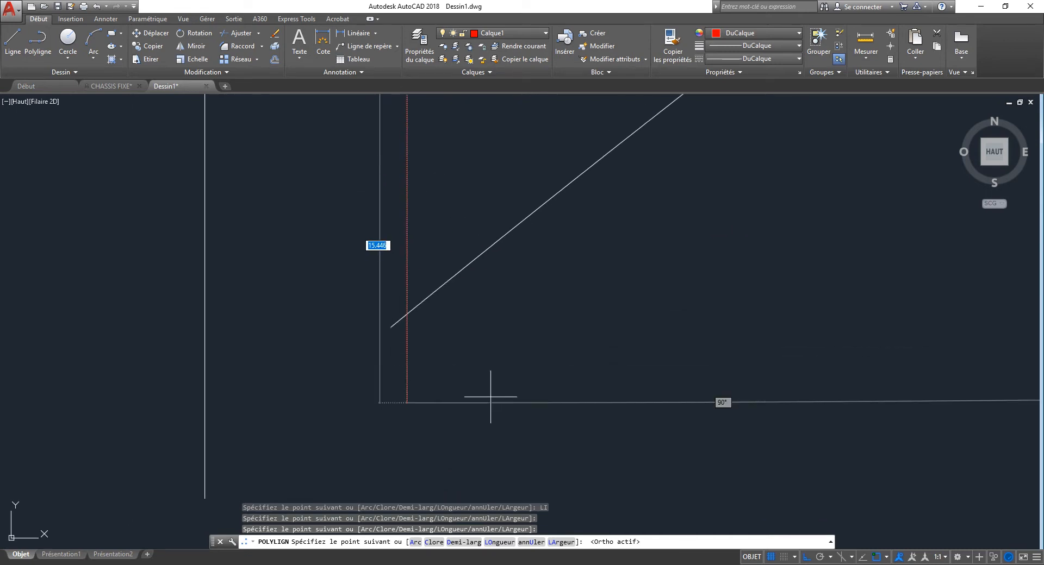
click(406, 329)
scroll(409, 351, down, 12)
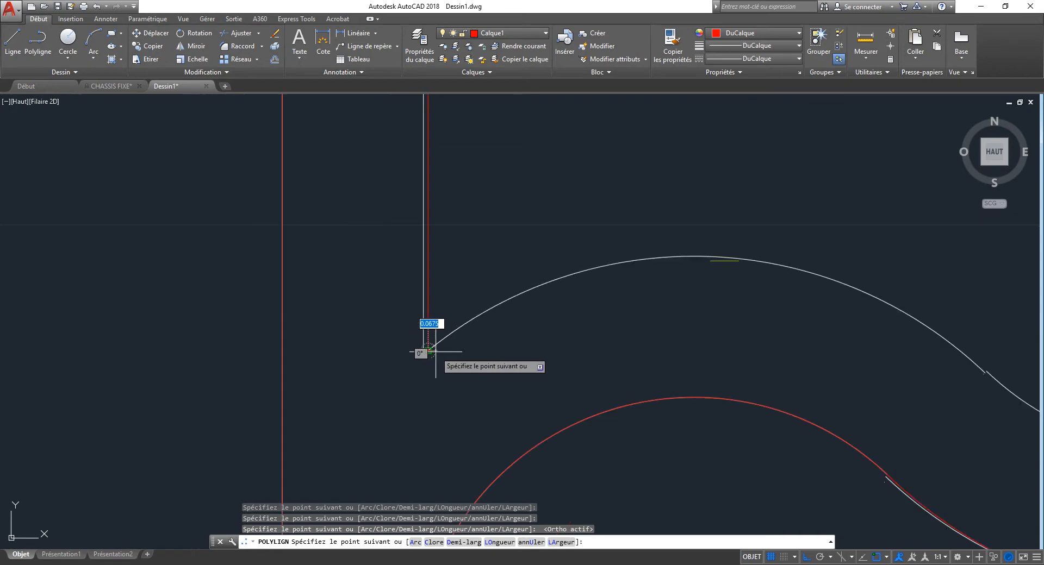
- Turn off Ortho and span the inner contour's lower left bulge with a polyline arc segment
key(F8)
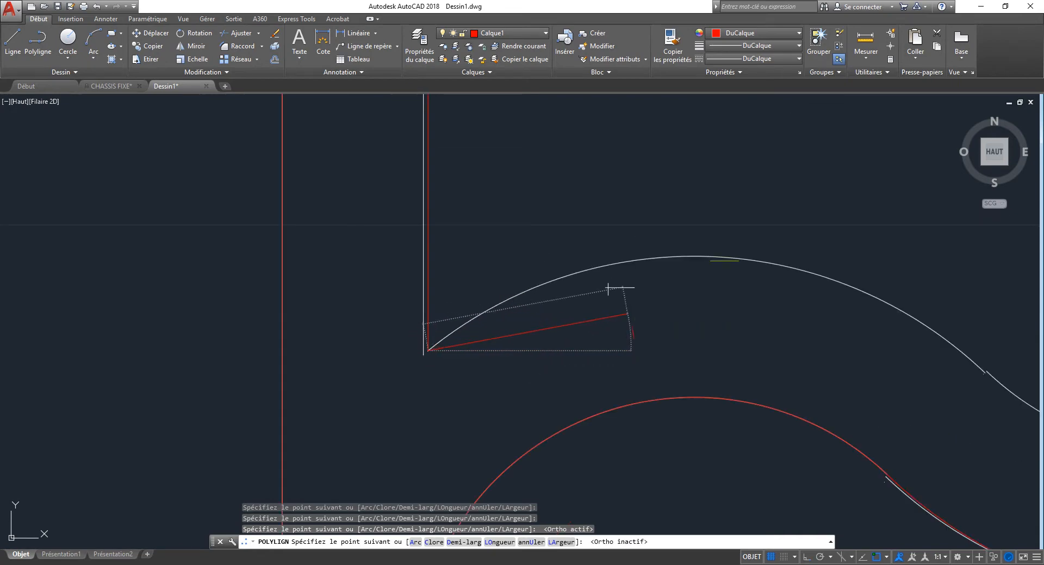
scroll(607, 289, down, 3)
text(A)
key(Return)
scroll(697, 284, up, 5)
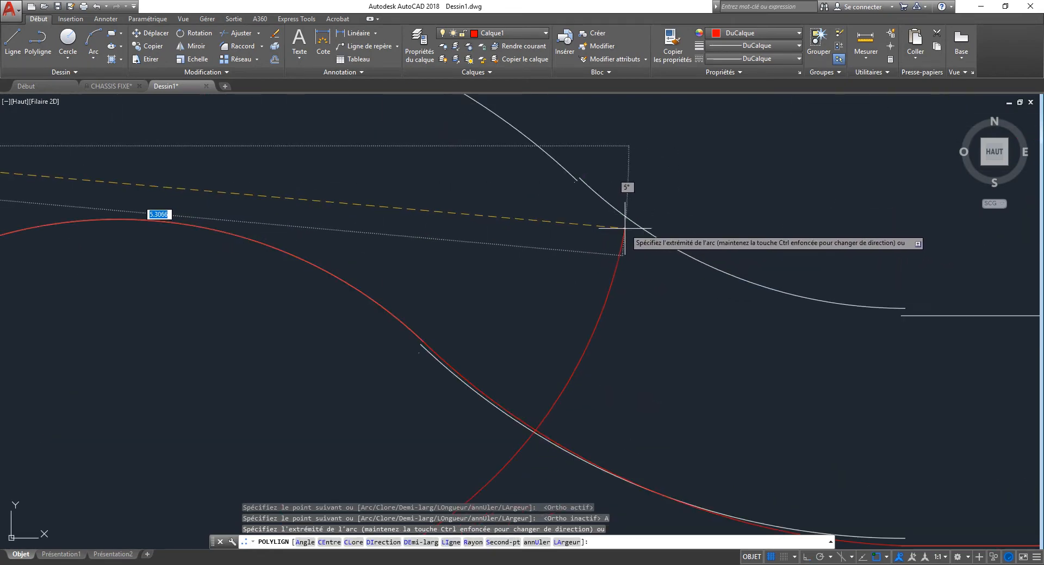
click(578, 179)
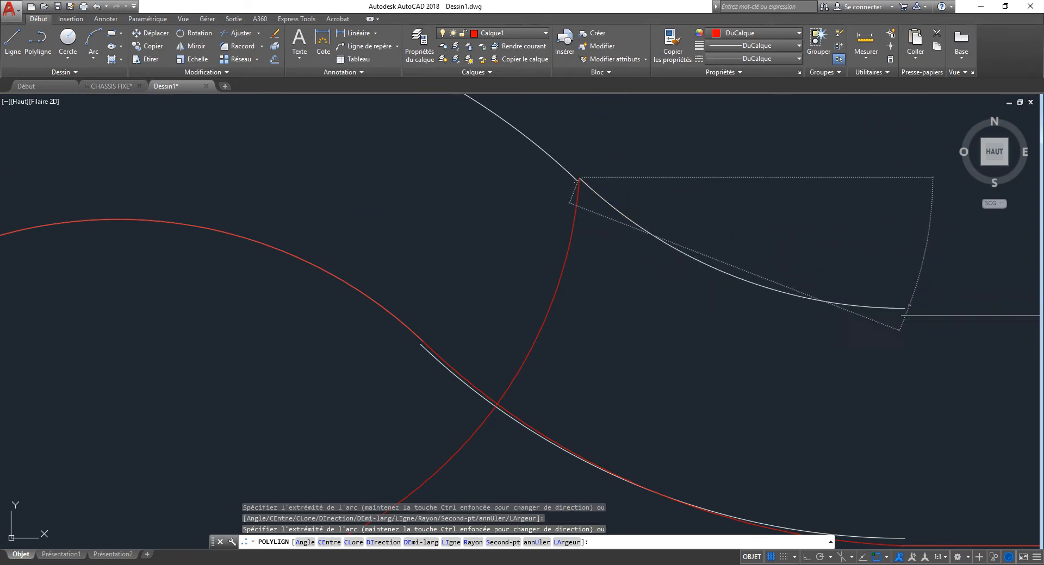
- Add an arc up to the short flat bottom edge, return to straight segments and trace that edge
scroll(901, 321, down, 4)
scroll(768, 307, up, 3)
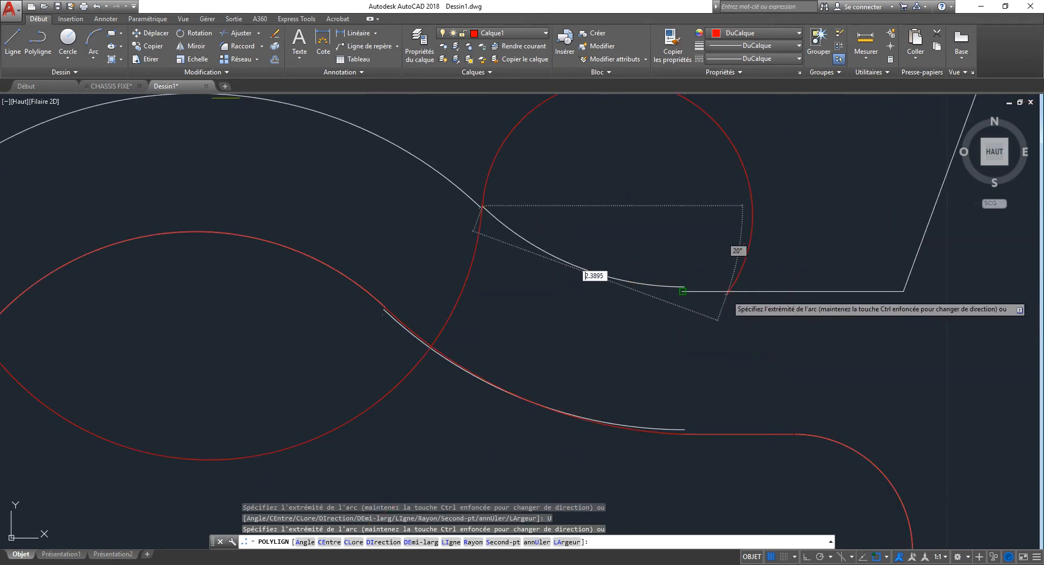
scroll(685, 286, down, 3)
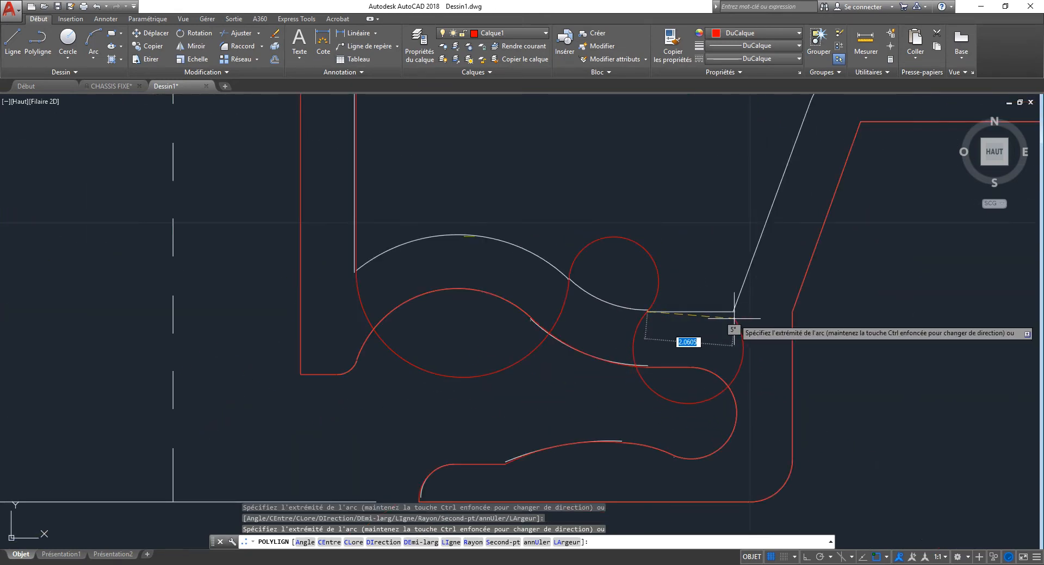
text(I)
key(Return)
scroll(549, 466, up, 5)
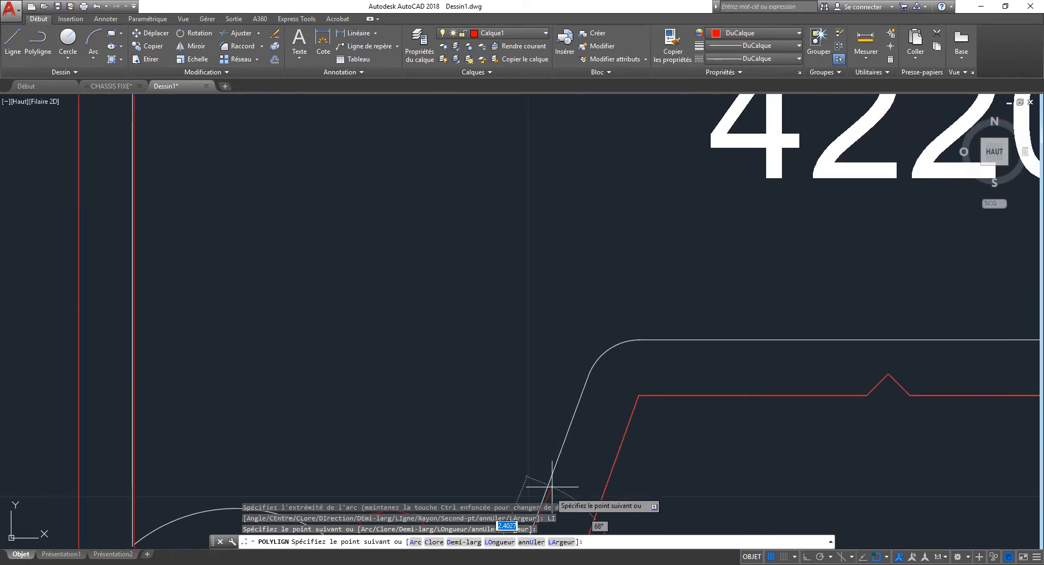
- Trace the left slanted side of the inner contour's raised central section and its rounded upper corner
click(588, 375)
text(a)
key(Return)
click(638, 340)
scroll(385, 339, down, 4)
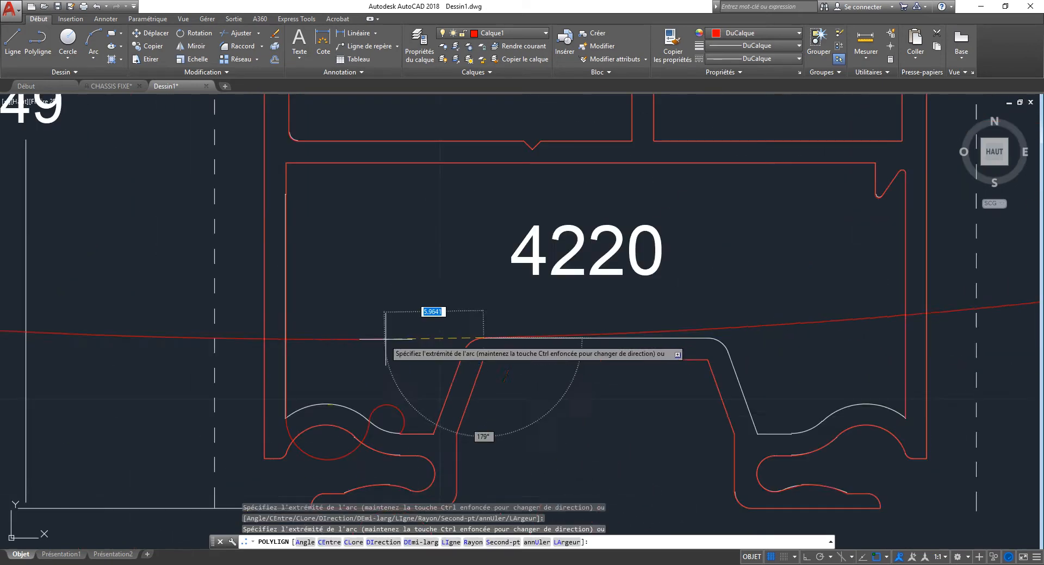
- Trace the raised central section's straight top edge and the rounded corner at its right end
text(LI)
key(Return)
scroll(700, 352, up, 5)
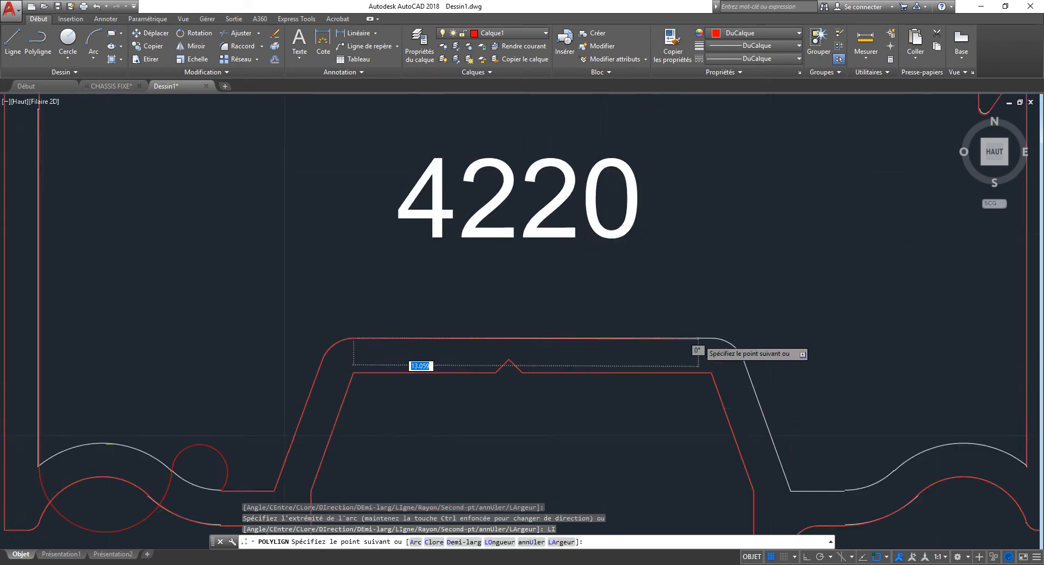
click(706, 344)
text(A)
key(Return)
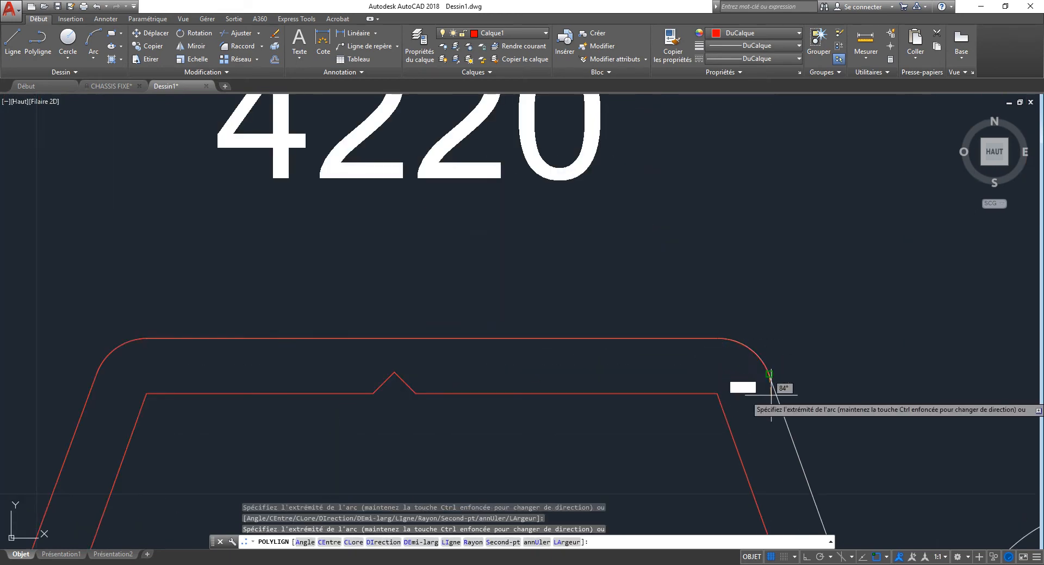
- Trace the right slanted side down with a straight segment, followed by the short flat bottom edge
text(LI)
key(Return)
middle_drag(821, 417, 525, 170)
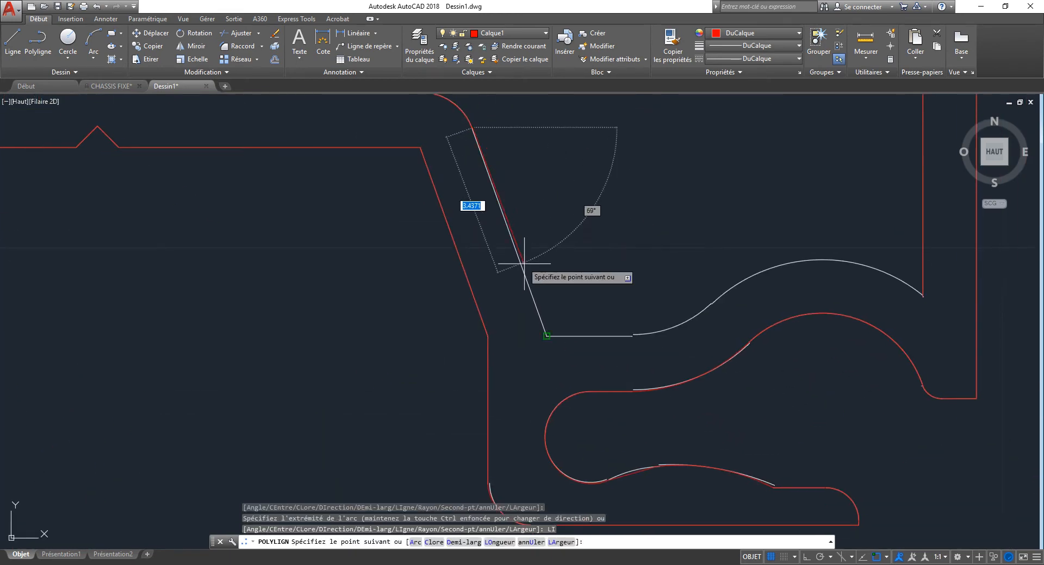
click(546, 336)
click(631, 336)
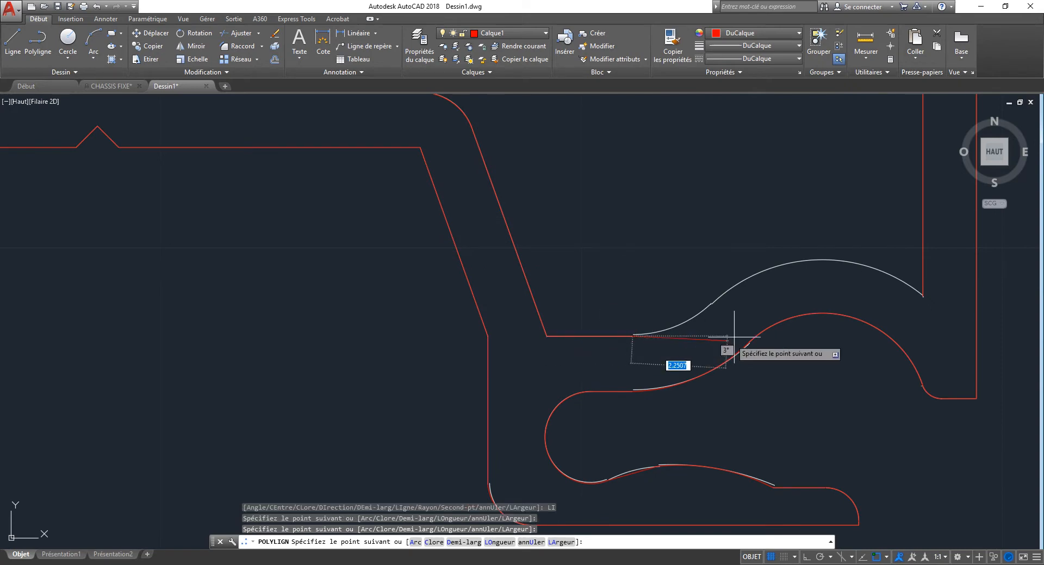
- Trace the lower right curve and bulge with arc segments and close the inner contour polyline
text(A)
key(Return)
click(710, 303)
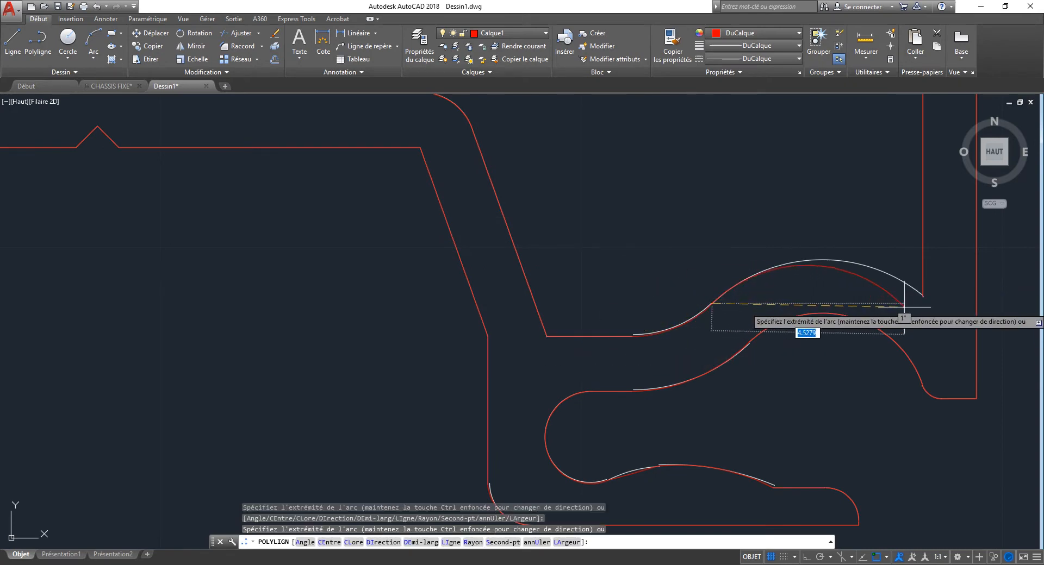
scroll(910, 299, up, 5)
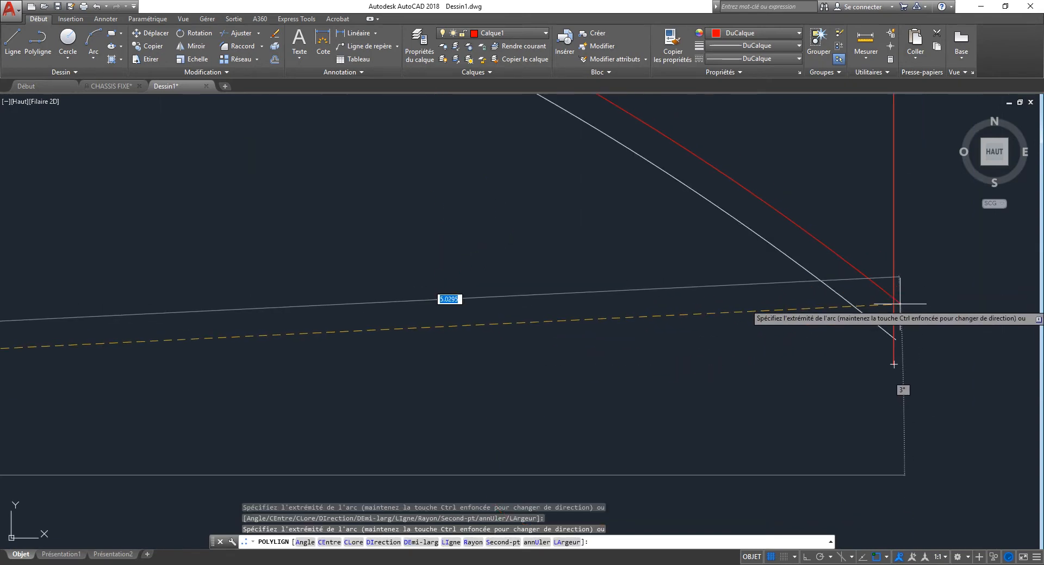
text(C)
key(Return)
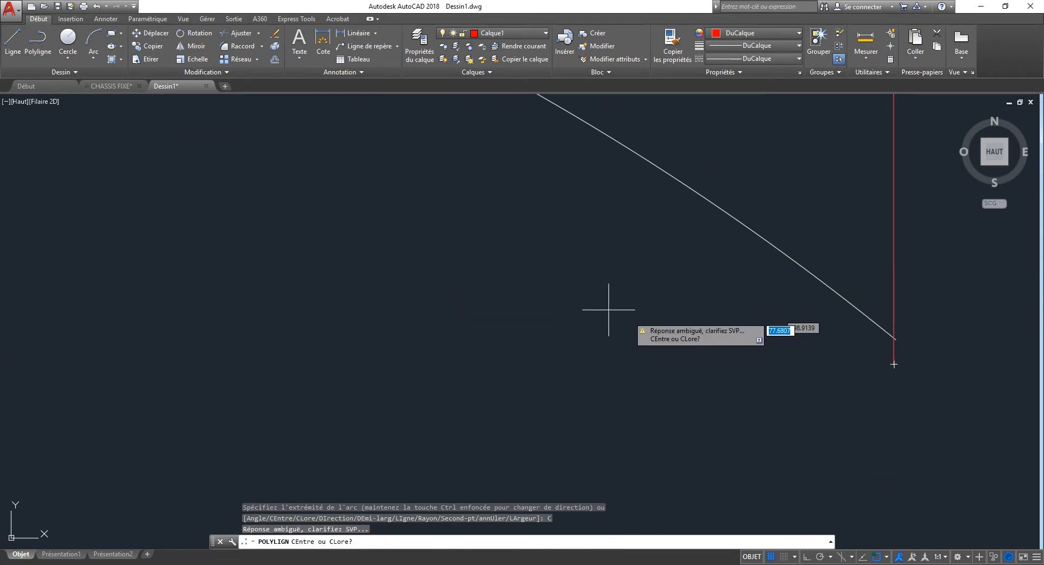
scroll(645, 326, down, 2)
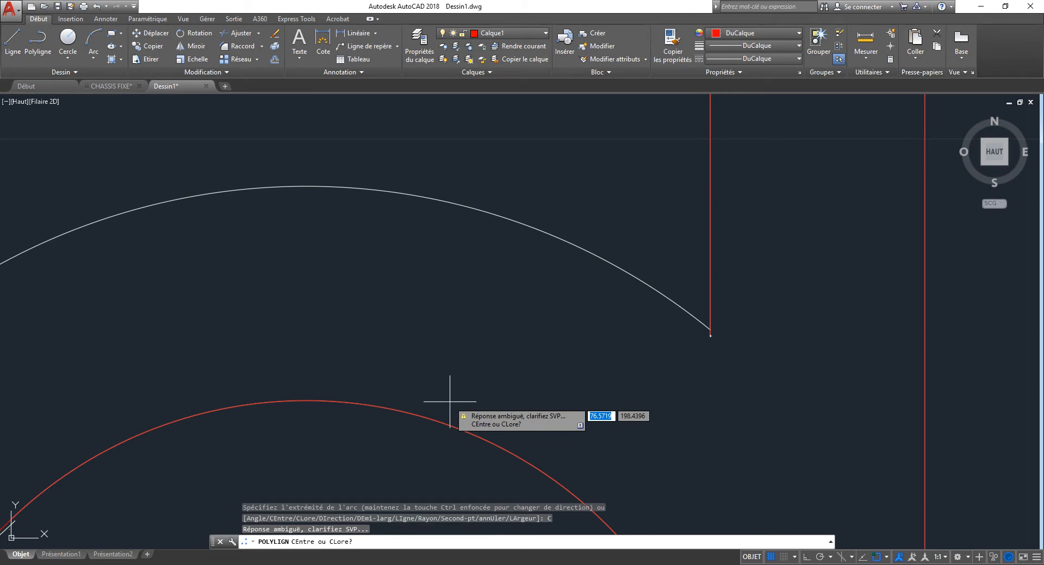
text(CL)
key(Return)
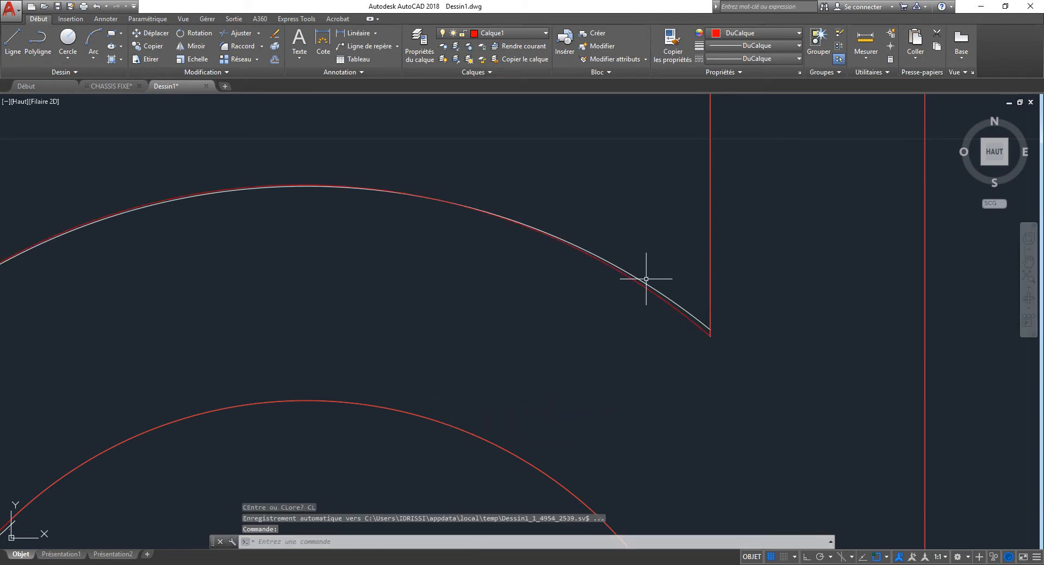
- Reshape the small left arc of the inner polyline by snapping its middle grip to the original curve's midpoint
scroll(655, 312, down, 8)
scroll(496, 299, up, 5)
click(490, 287)
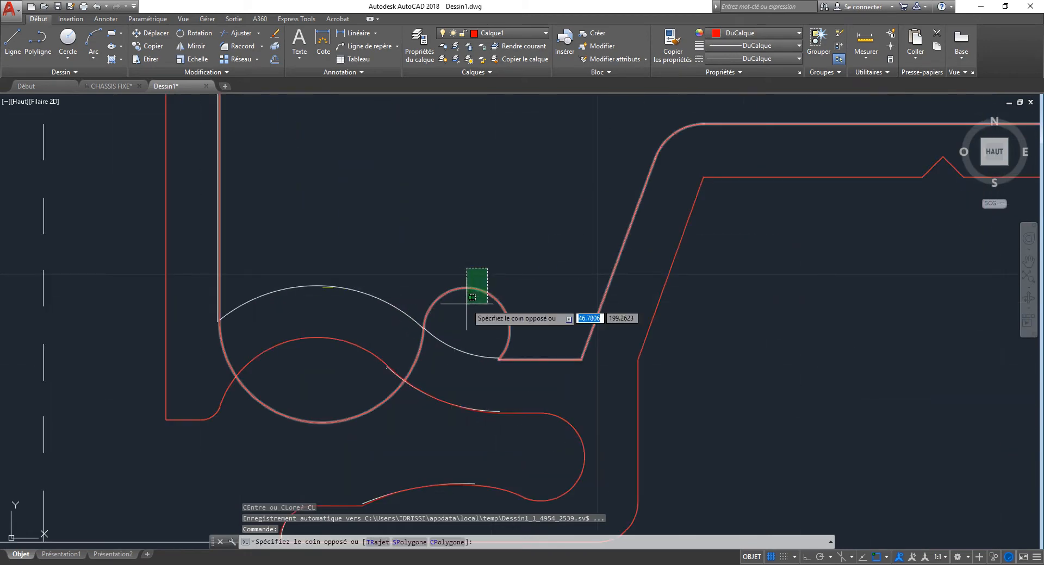
click(471, 304)
click(483, 291)
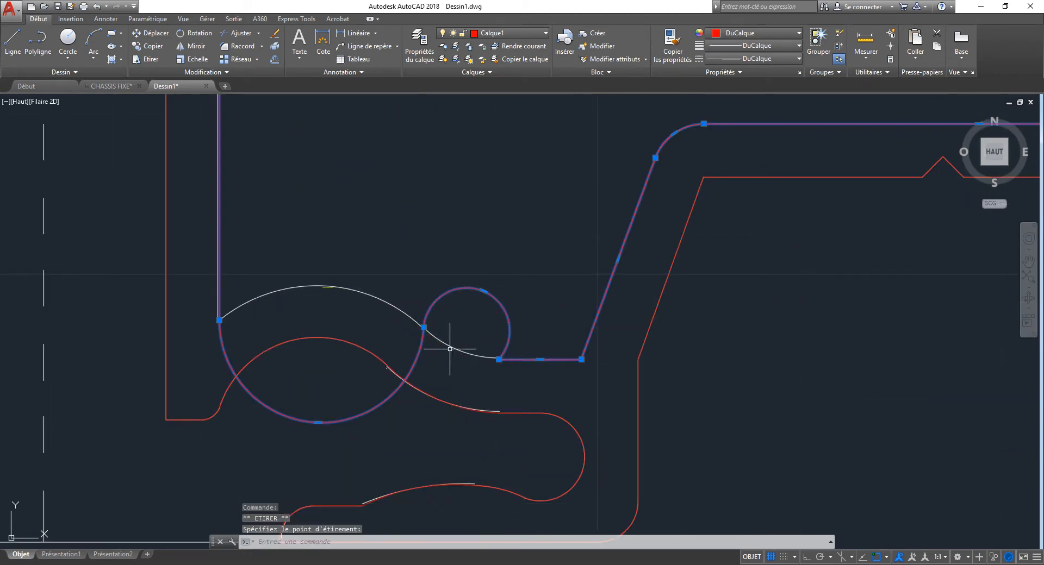
shift+right_click(466, 330)
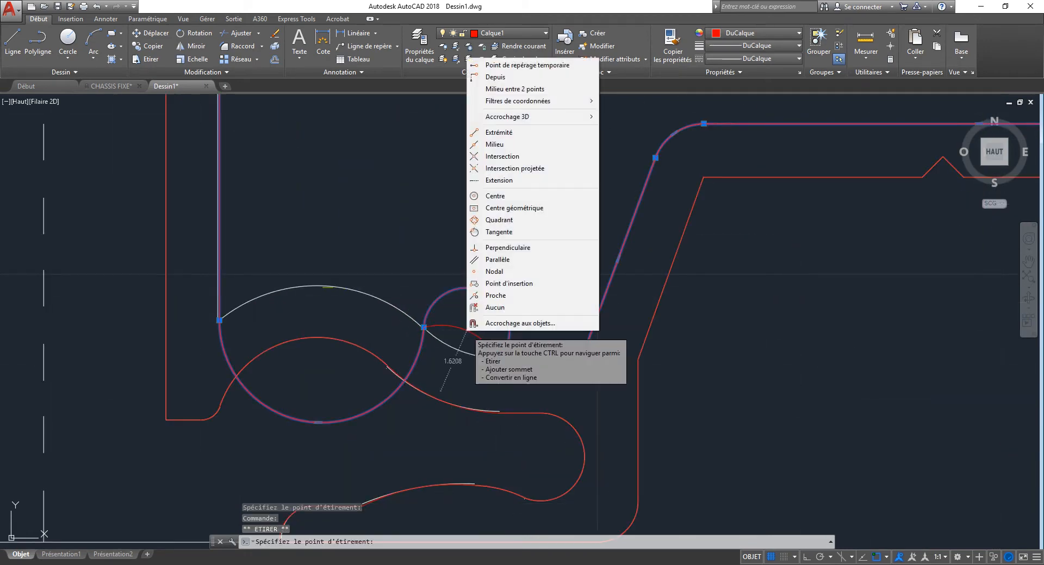
click(484, 159)
click(462, 350)
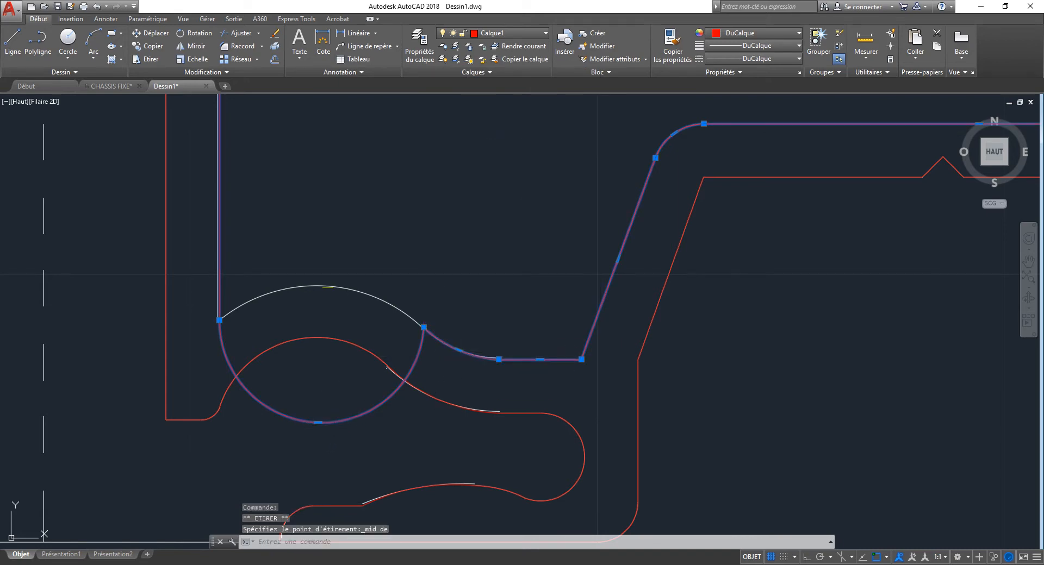
- Reshape the lower left bulge arc by snapping its middle grip to the midpoint of the original white curve
click(318, 423)
shift+right_click(321, 375)
click(347, 165)
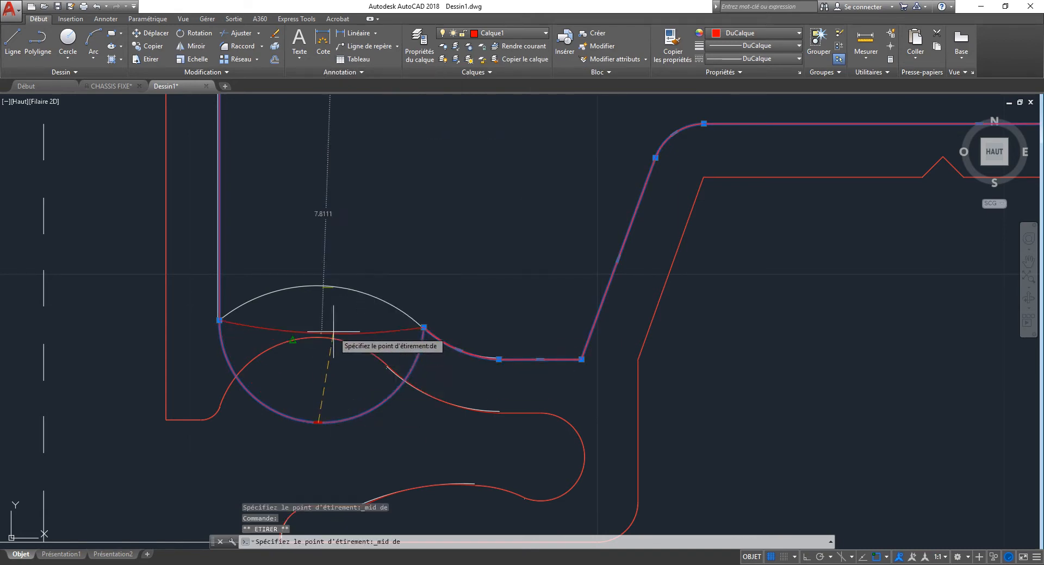
click(347, 285)
key(Escape)
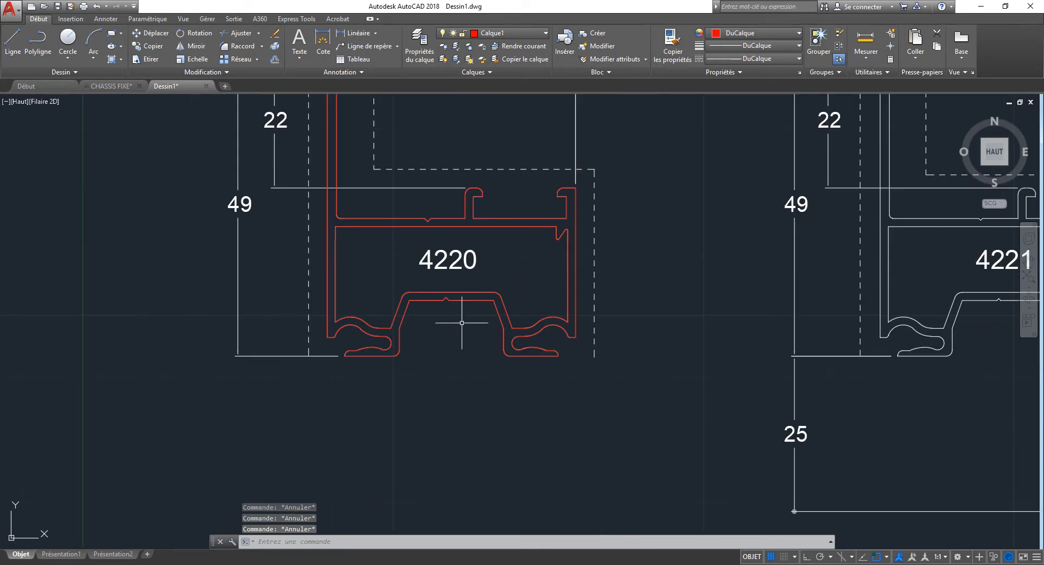
text(e)
key(Return)
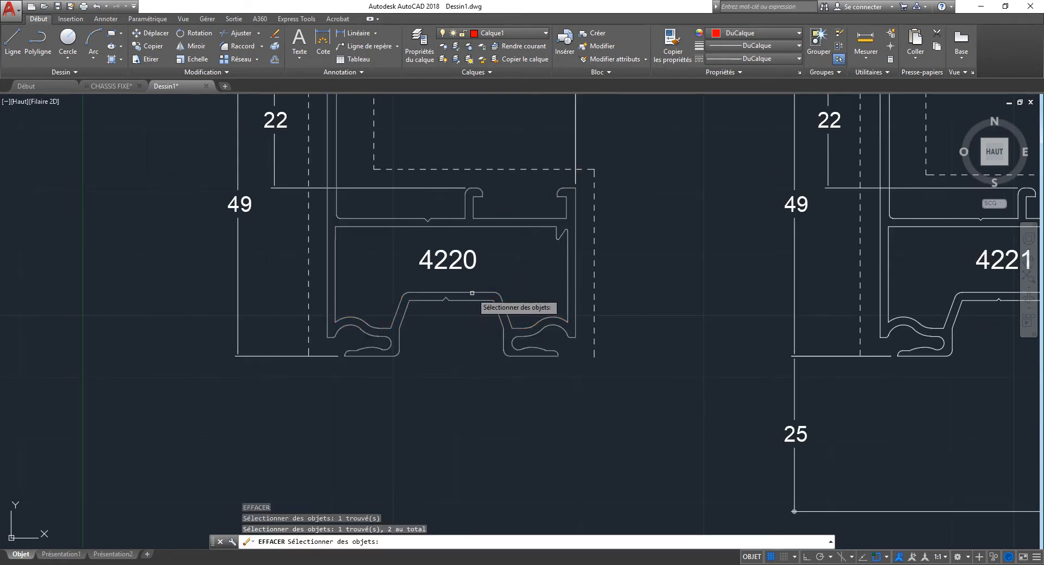
key(Escape)
- Move the red inner and outer contours of profile 4220 to the empty area right of profile 4221
text(d p)
key(Return)
click(472, 293)
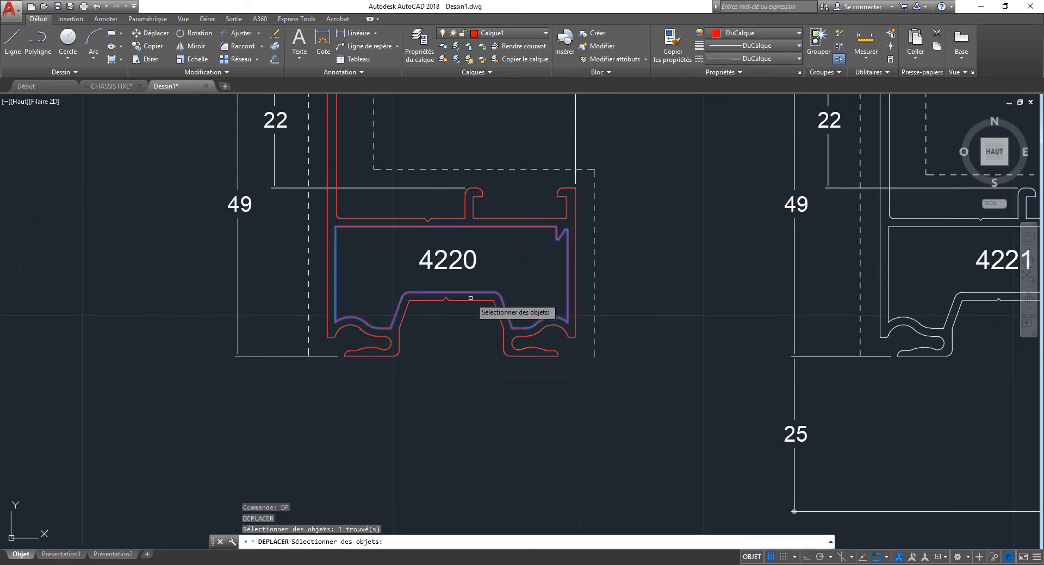
click(469, 300)
key(Return)
click(477, 319)
scroll(474, 315, down, 10)
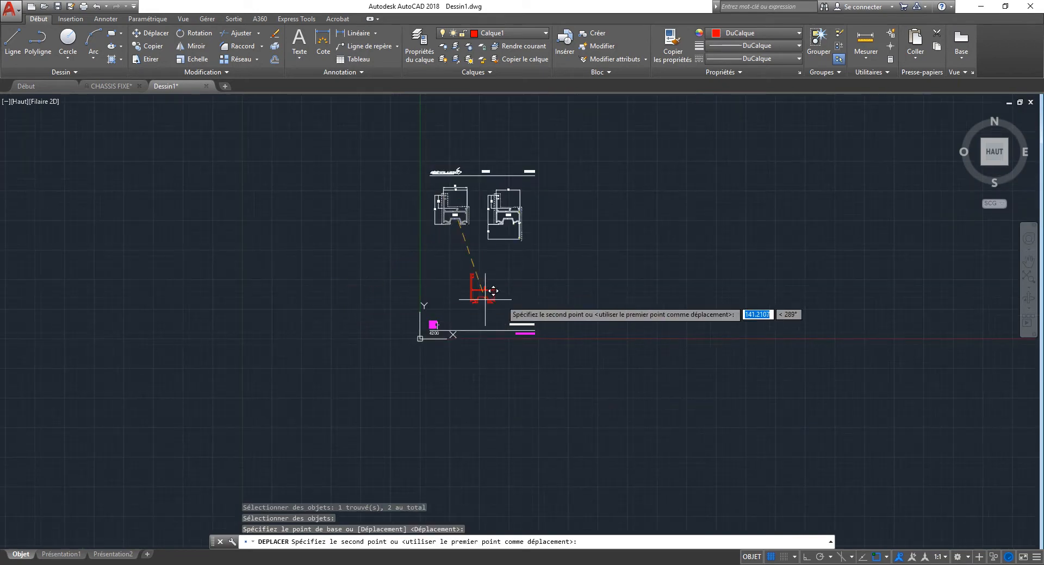
click(621, 215)
scroll(551, 206, up, 5)
key(Escape)
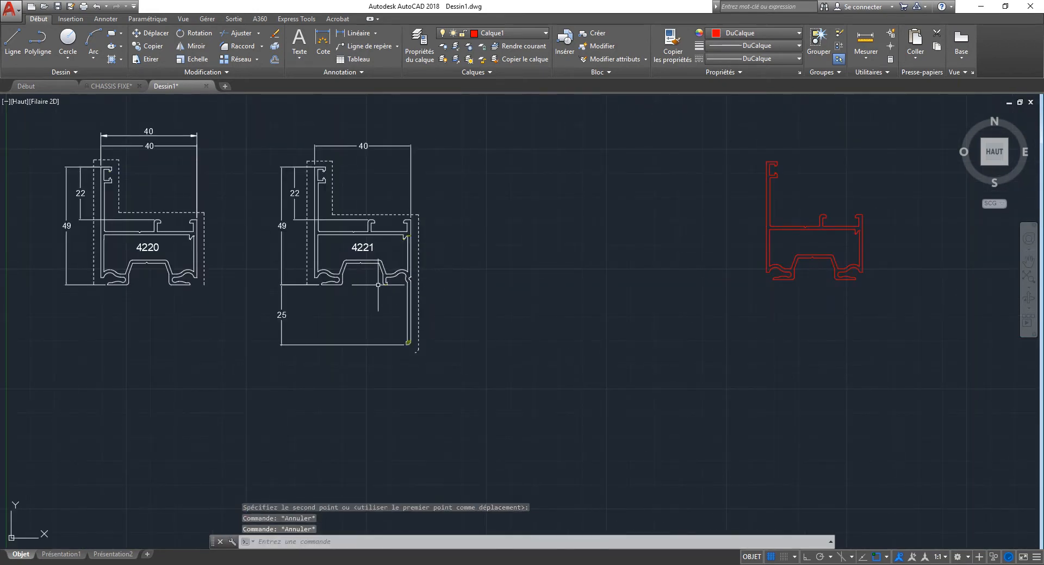
key(Return)
key(Escape)
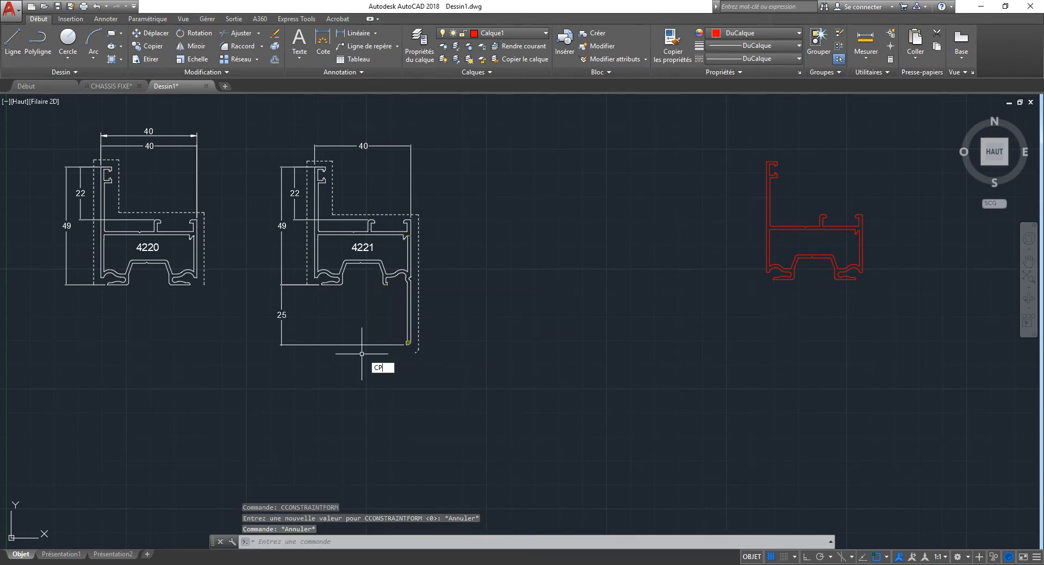
- Copy profile 4221's right side with its lower leg onto the red contour, aligning their upper right corners
text(CP)
key(Return)
click(354, 378)
click(458, 227)
scroll(391, 261, up, 6)
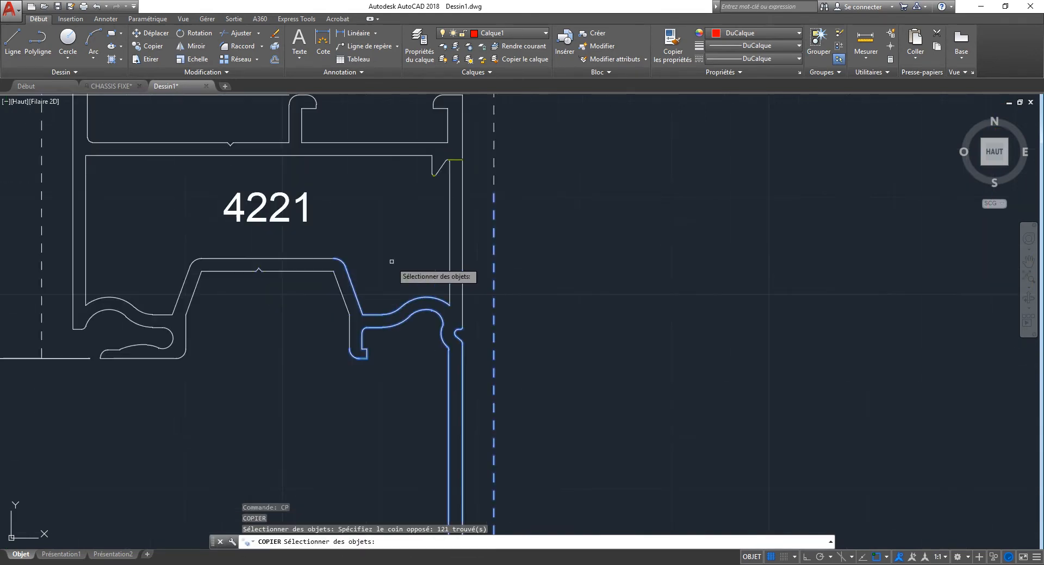
click(391, 261)
click(342, 354)
click(417, 368)
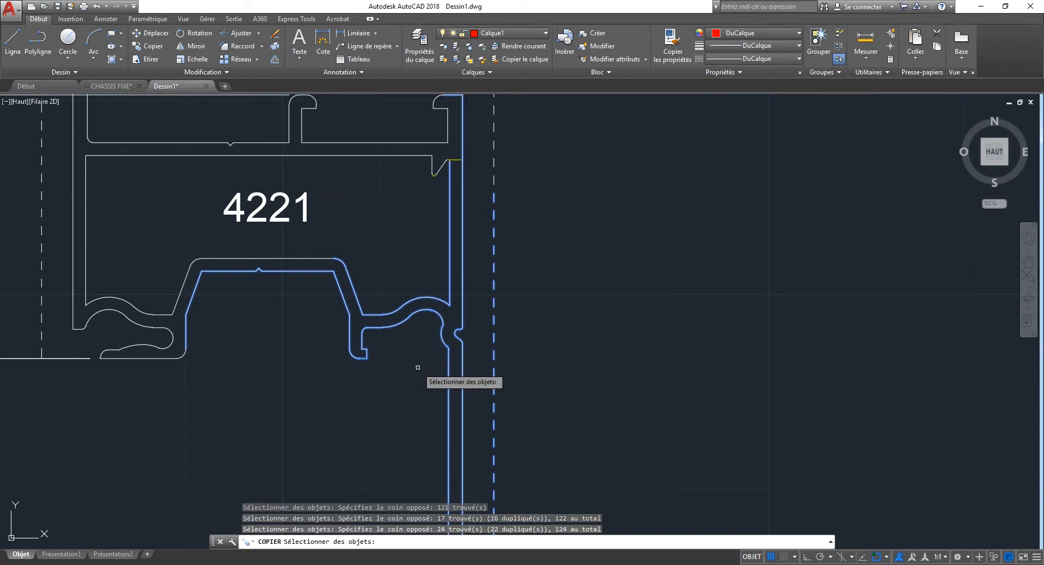
key(Return)
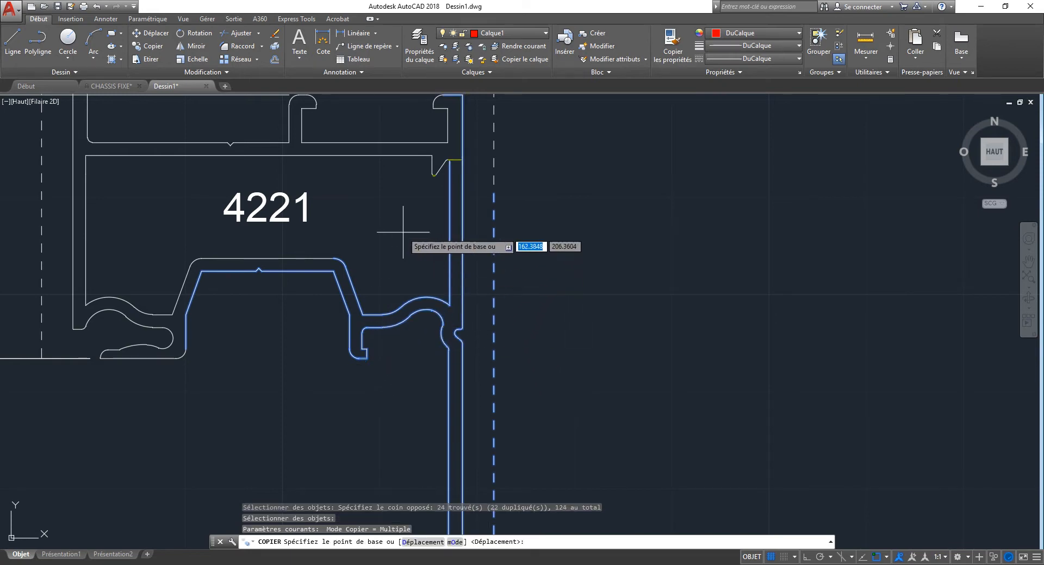
middle_drag(448, 127, 414, 232)
click(429, 201)
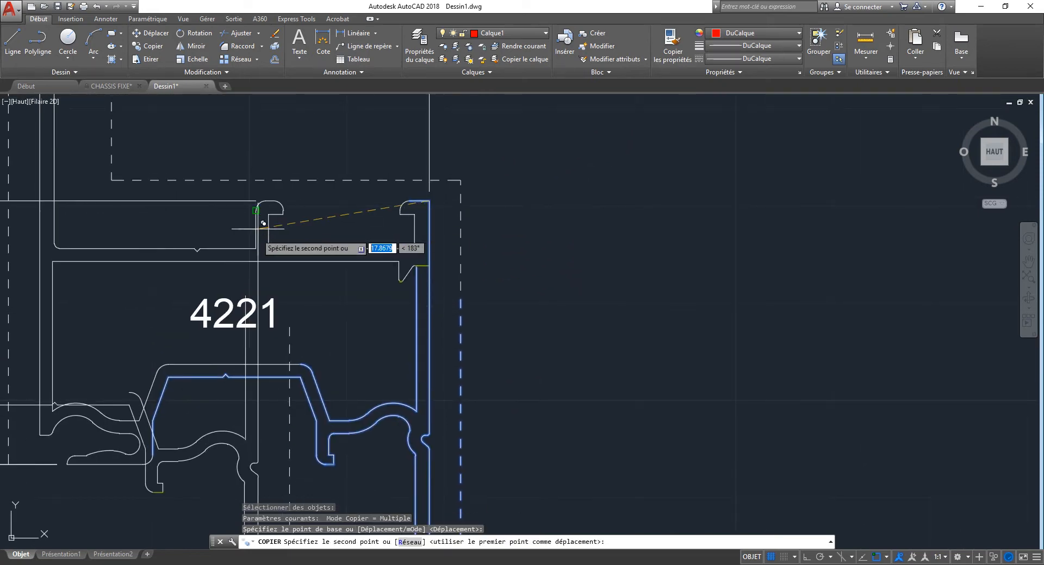
scroll(429, 200, down, 5)
scroll(645, 296, up, 6)
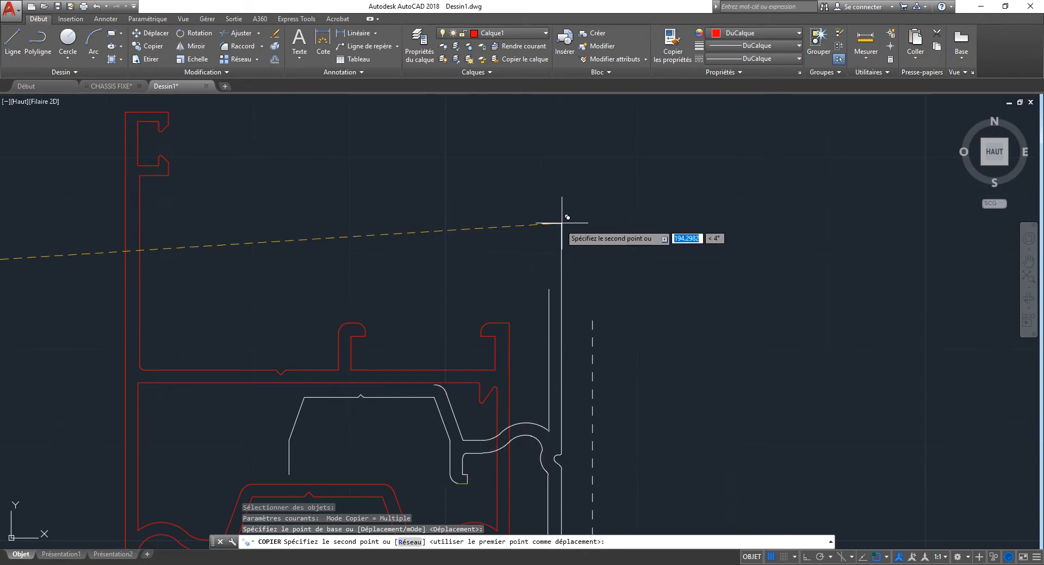
click(513, 320)
key(Escape)
- Erase the dashed line beside the copied leg
scroll(548, 286, down, 3)
scroll(543, 356, up, 2)
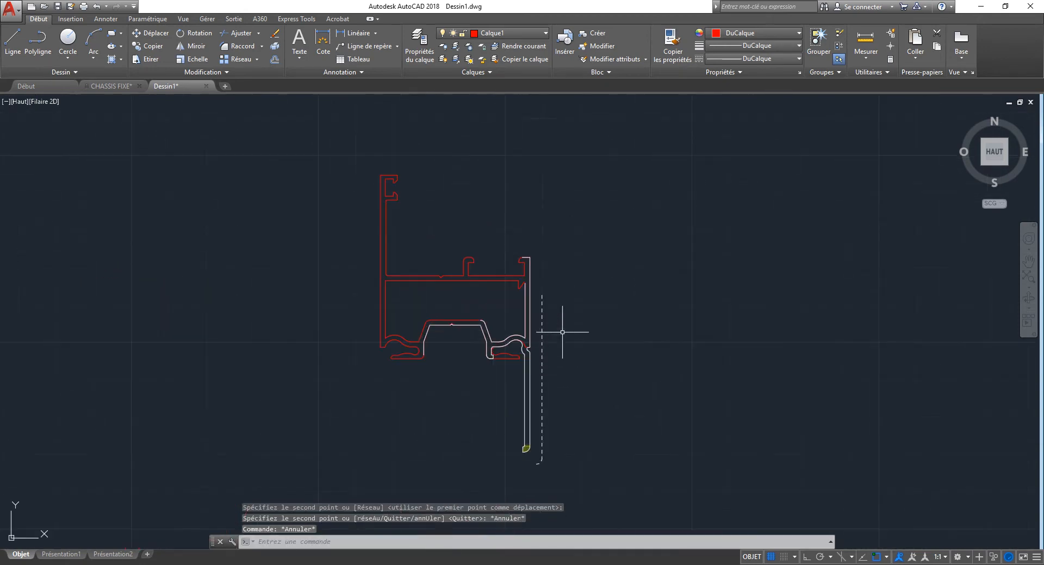
click(573, 268)
click(537, 471)
key(Delete)
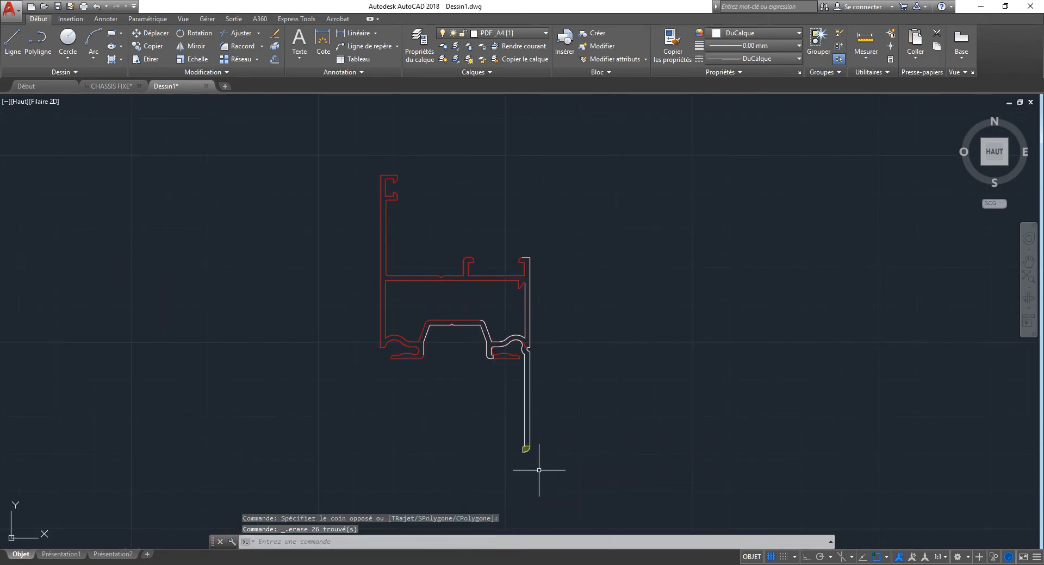
- Erase the olive fill pieces covering the rounded foot at the lower end of the copied leg
scroll(521, 451, up, 6)
click(486, 202)
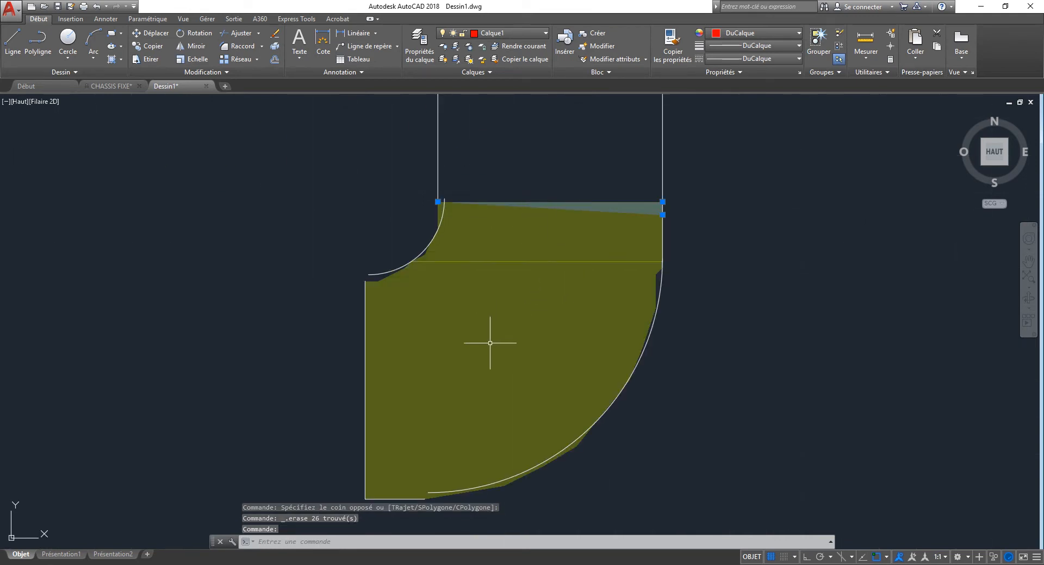
click(573, 159)
click(484, 377)
right_click(484, 377)
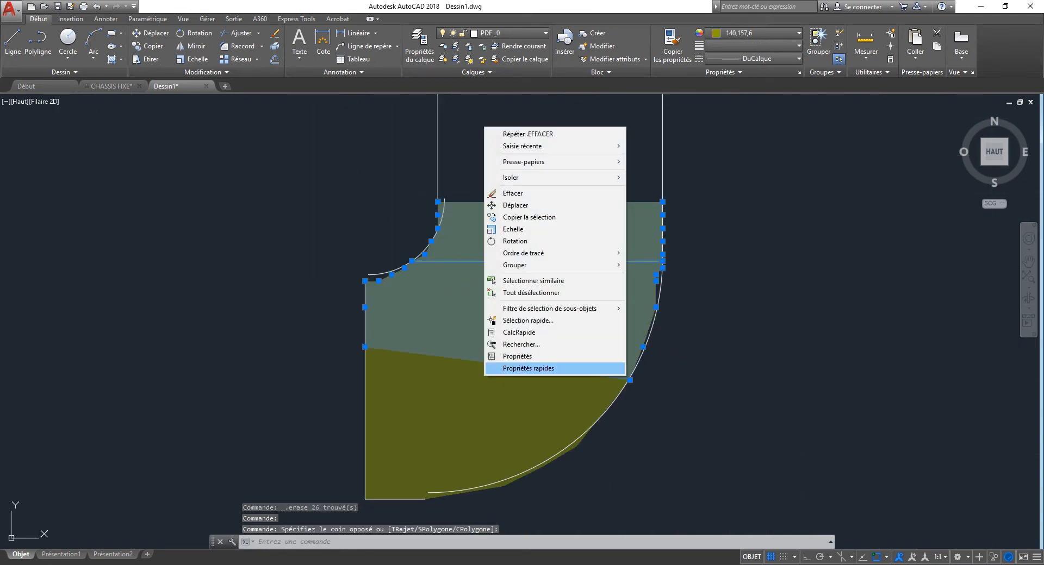
click(747, 414)
key(Delete)
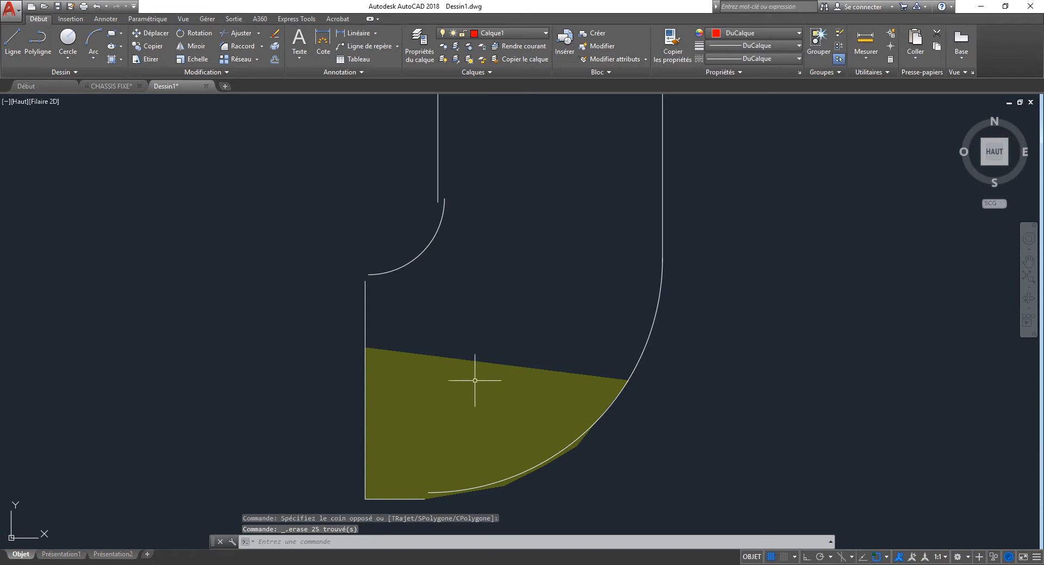
click(477, 342)
click(400, 481)
key(Delete)
- Erase the remaining thin fill slivers along the bottom edge of the leg's foot
scroll(402, 482, up, 4)
click(404, 478)
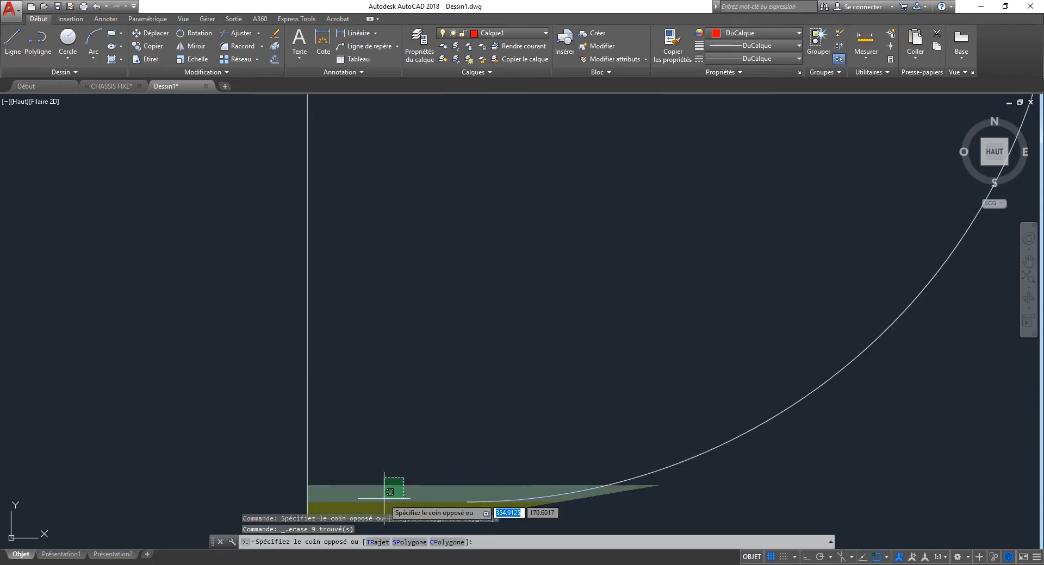
click(384, 498)
key(Delete)
scroll(497, 373, down, 4)
scroll(473, 424, up, 6)
click(643, 126)
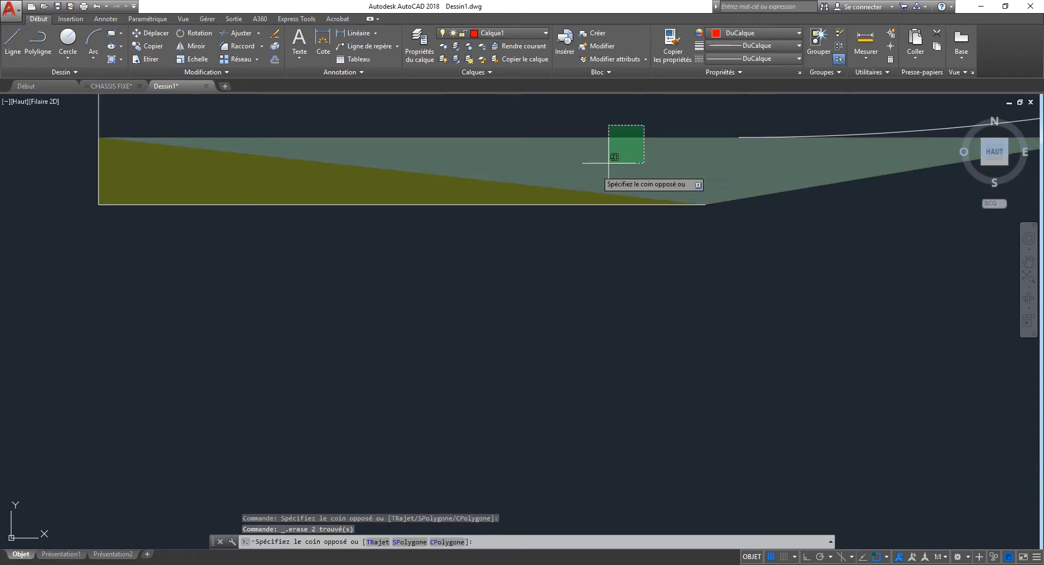
click(559, 202)
key(Delete)
scroll(491, 418, up, 5)
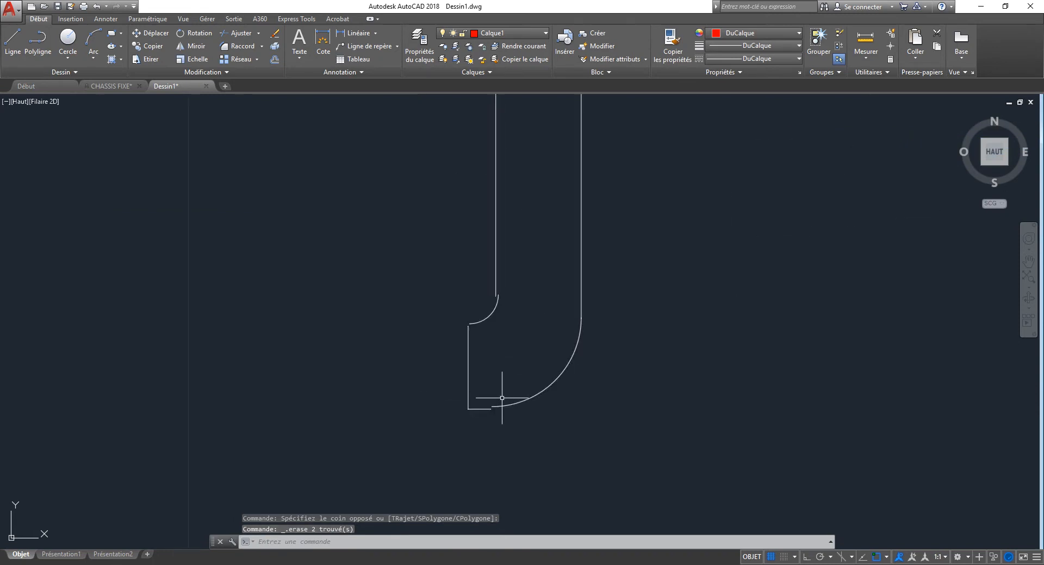
- Copy the inner and outer red contours to the empty area further right of the profile
scroll(501, 401, down, 5)
scroll(475, 294, up, 5)
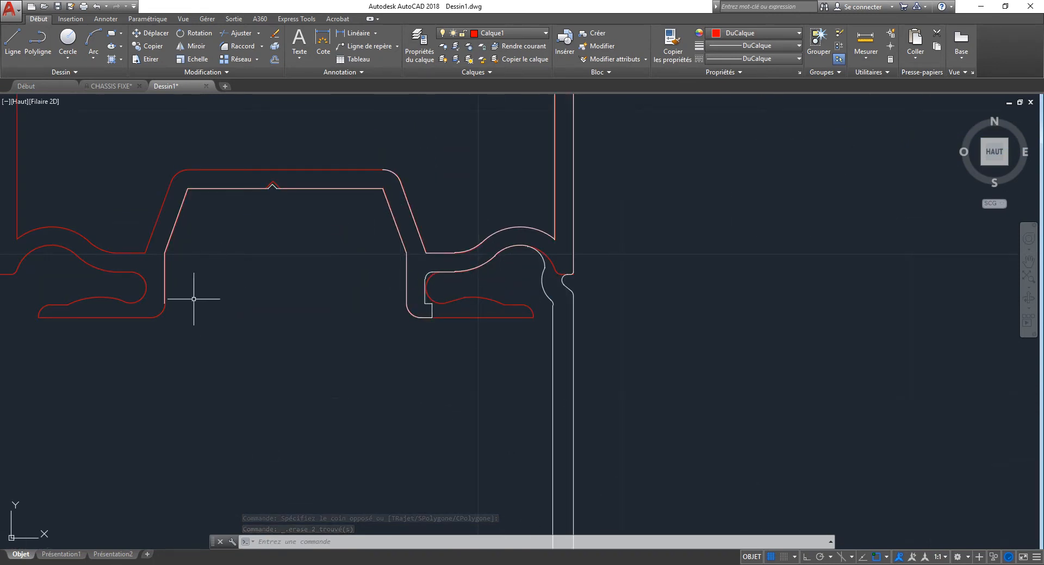
click(312, 170)
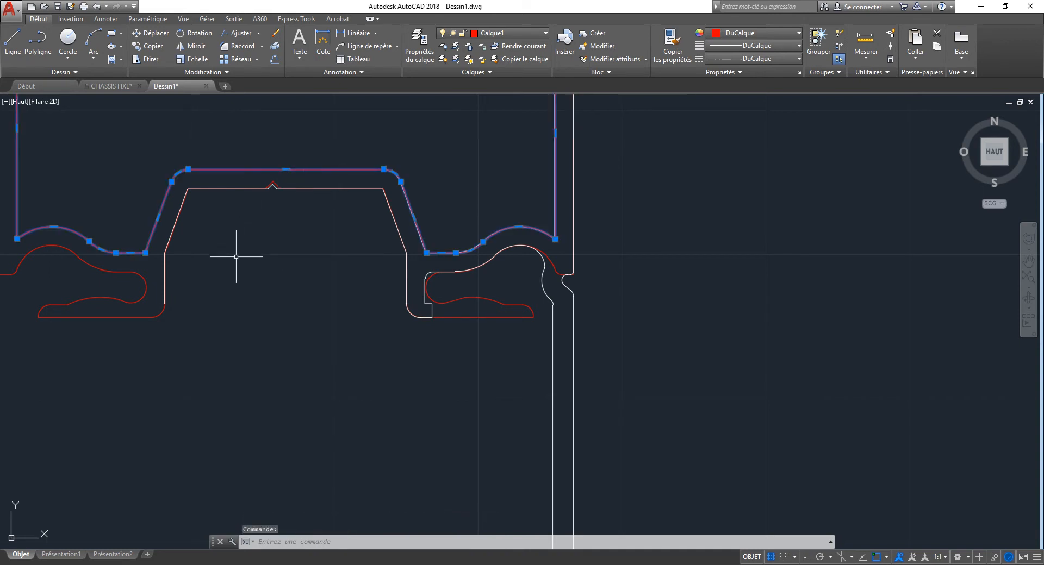
click(131, 282)
text(cp)
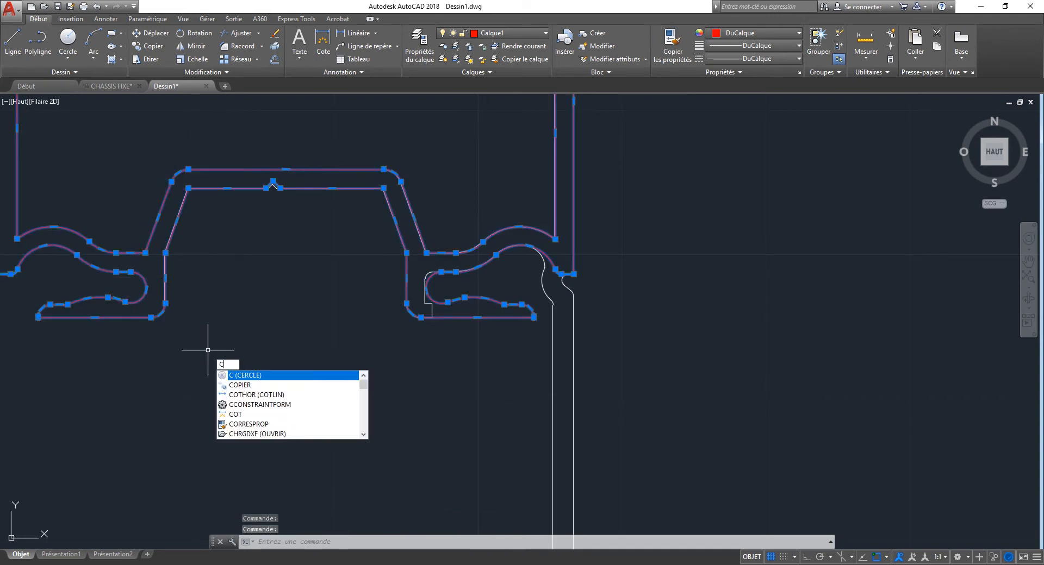
key(Return)
click(253, 376)
scroll(183, 280, down, 10)
click(540, 325)
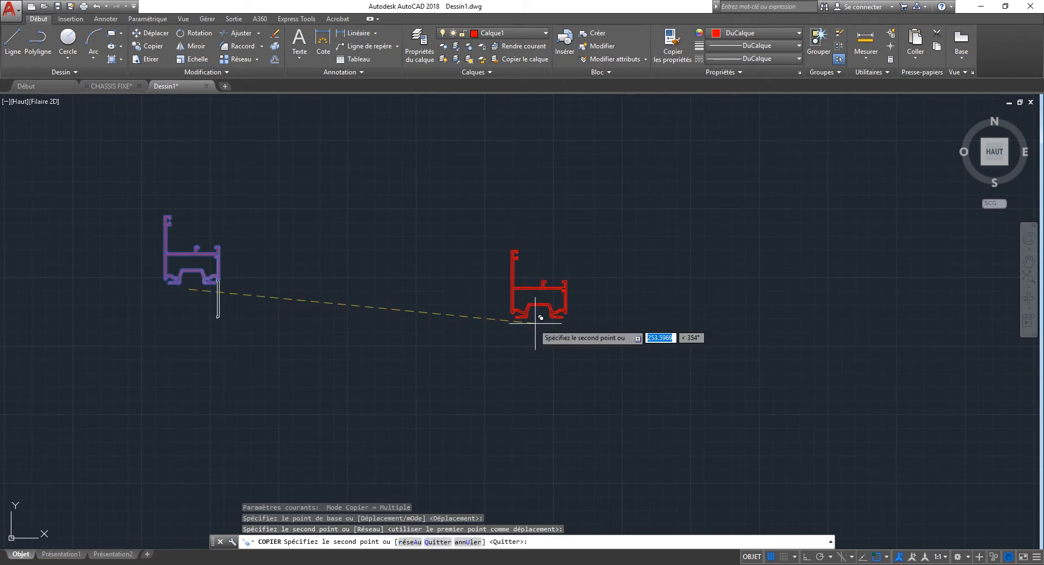
key(Escape)
key(Escape)
key(Escape)
- Trim the red contour's square lower right corner back to the ends of the white corner arc
scroll(201, 284, up, 8)
middle_drag(239, 263, 273, 321)
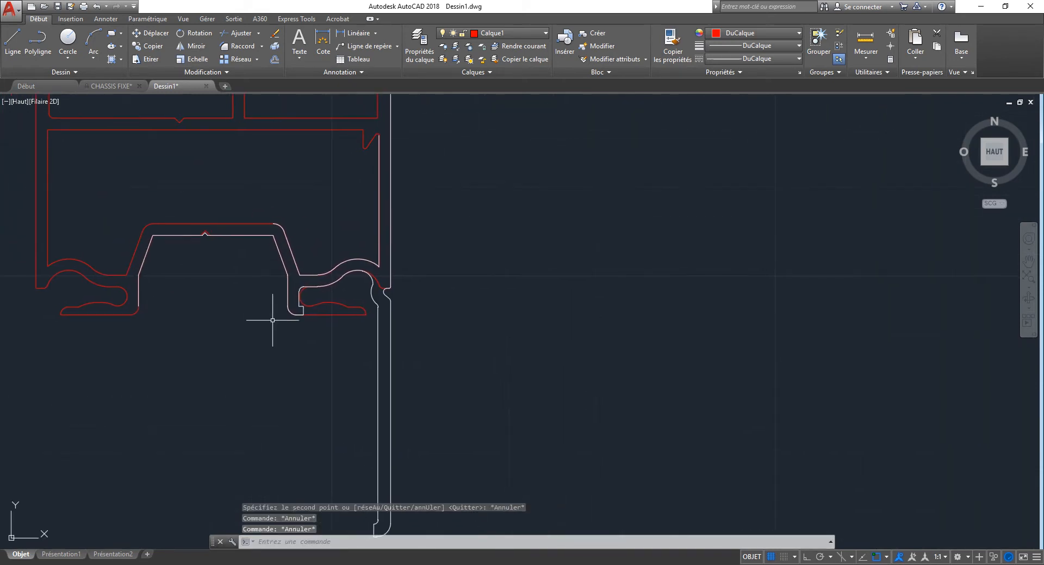
scroll(400, 263, up, 8)
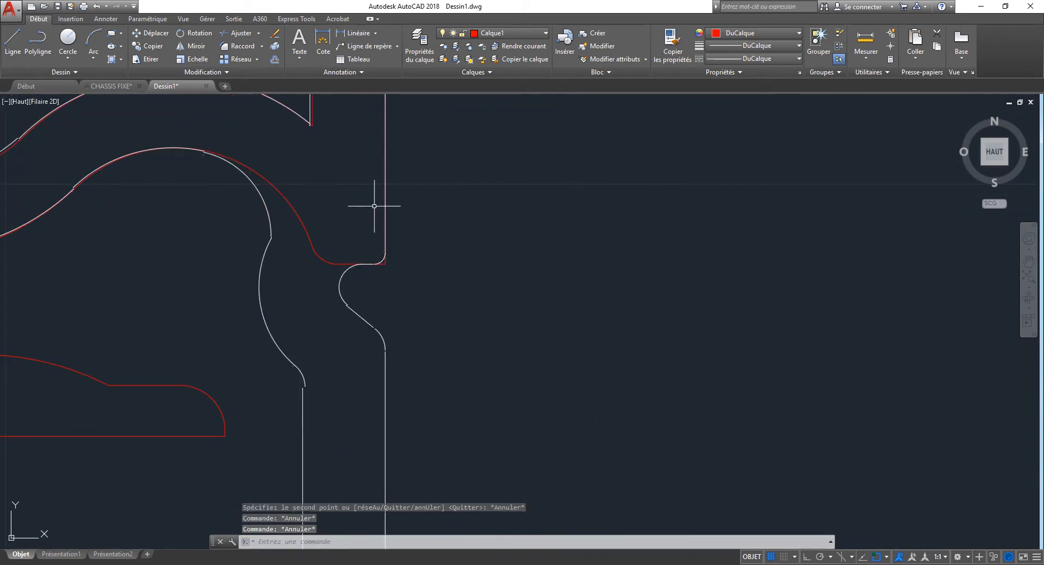
middle_drag(374, 206, 377, 293)
text(AJ)
key(Return)
scroll(393, 360, up, 8)
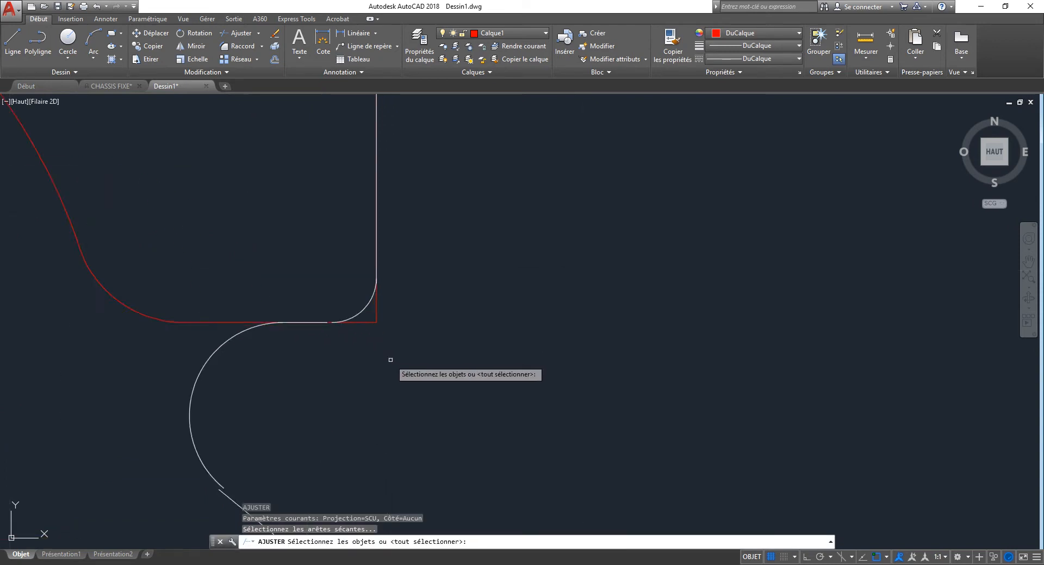
key(Return)
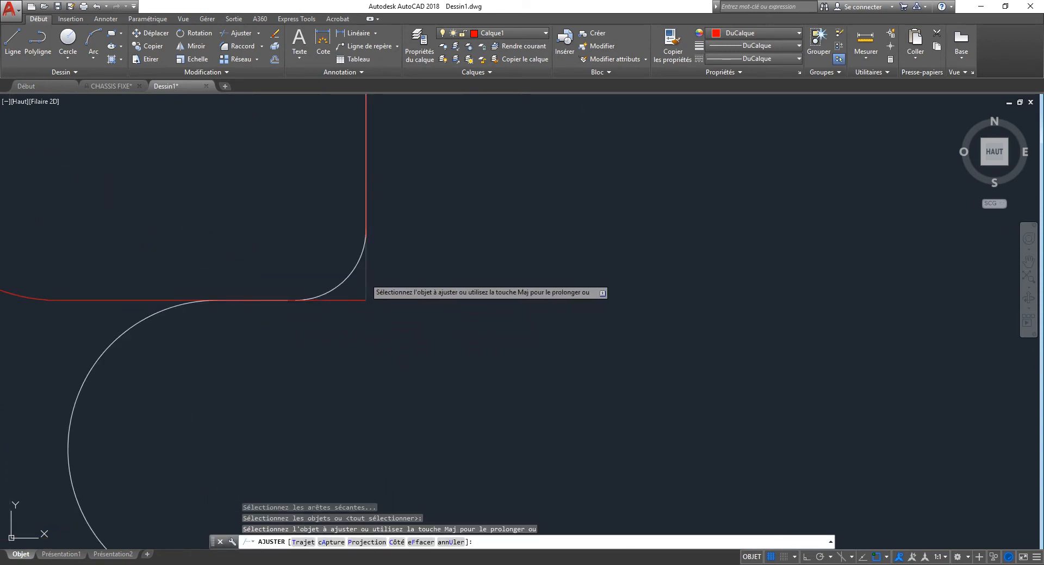
click(367, 289)
click(364, 294)
click(361, 319)
right_click(407, 313)
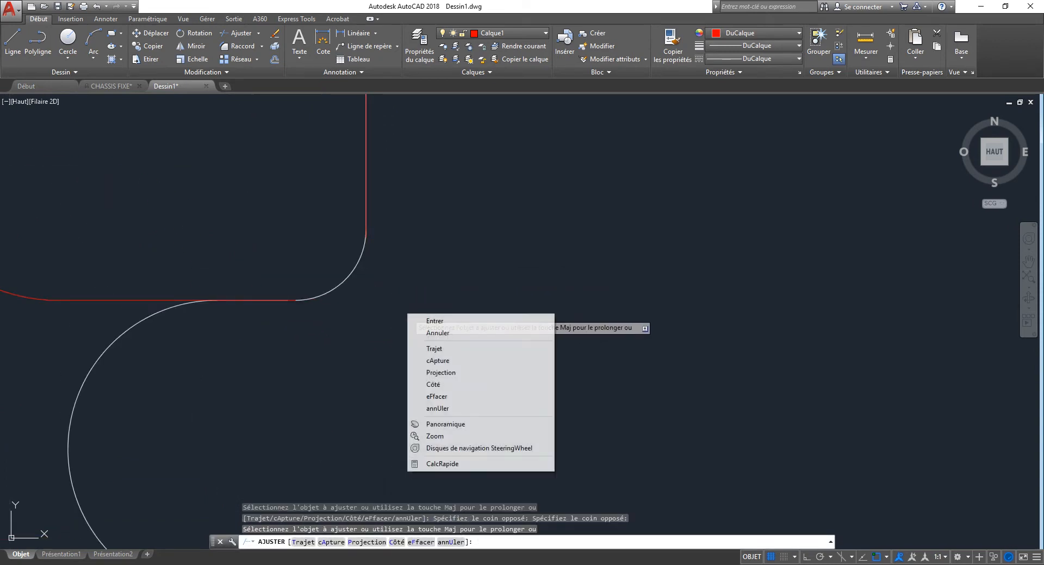
click(429, 332)
scroll(466, 295, down, 3)
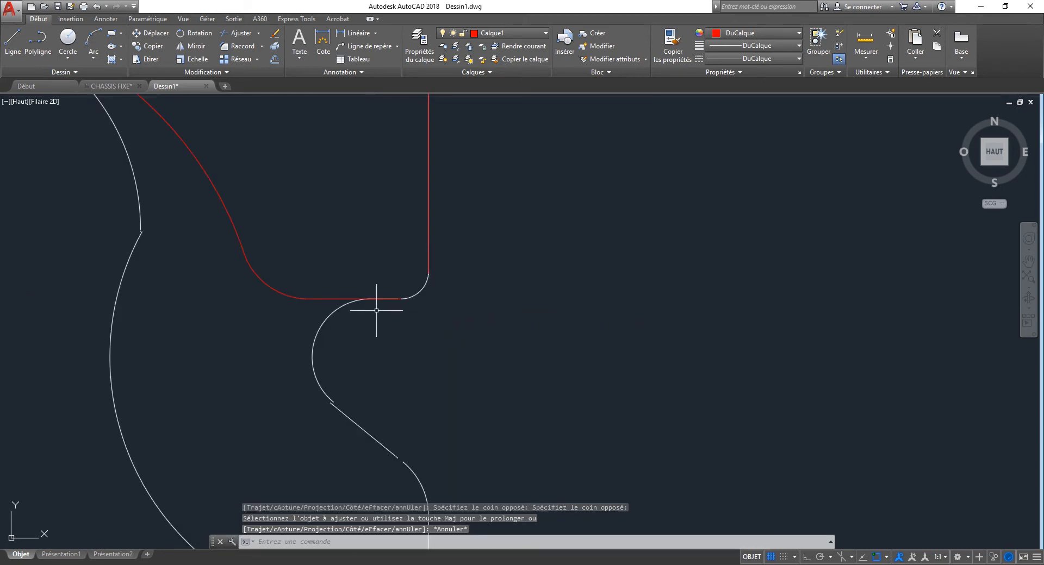
- Fillet the lower right corner between its vertical and horizontal edges, picking the radius from the white arc's endpoint to its centre
text(ra)
key(Return)
text(r)
key(Return)
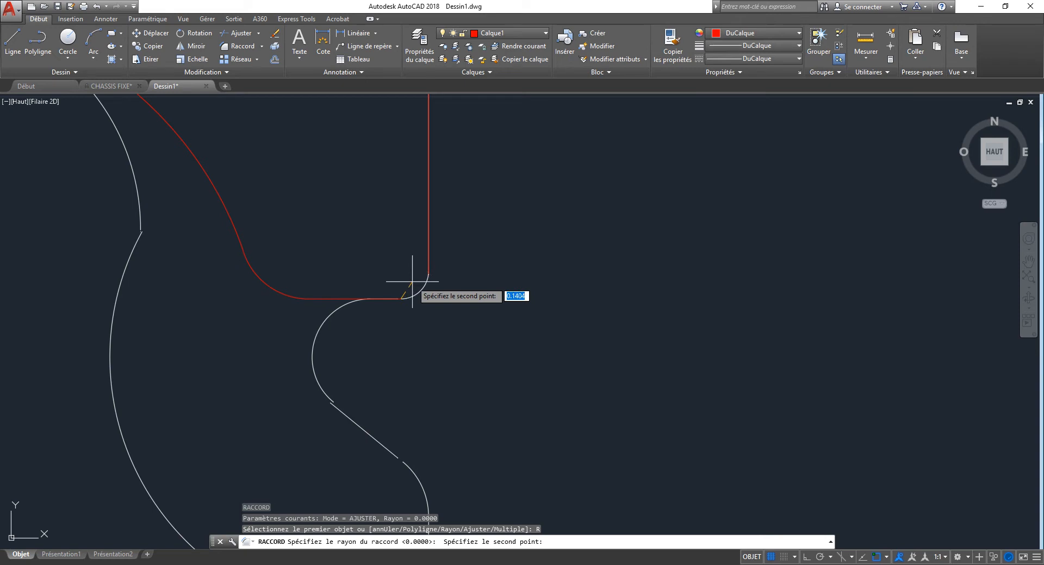
shift+right_click(412, 281)
key(c)
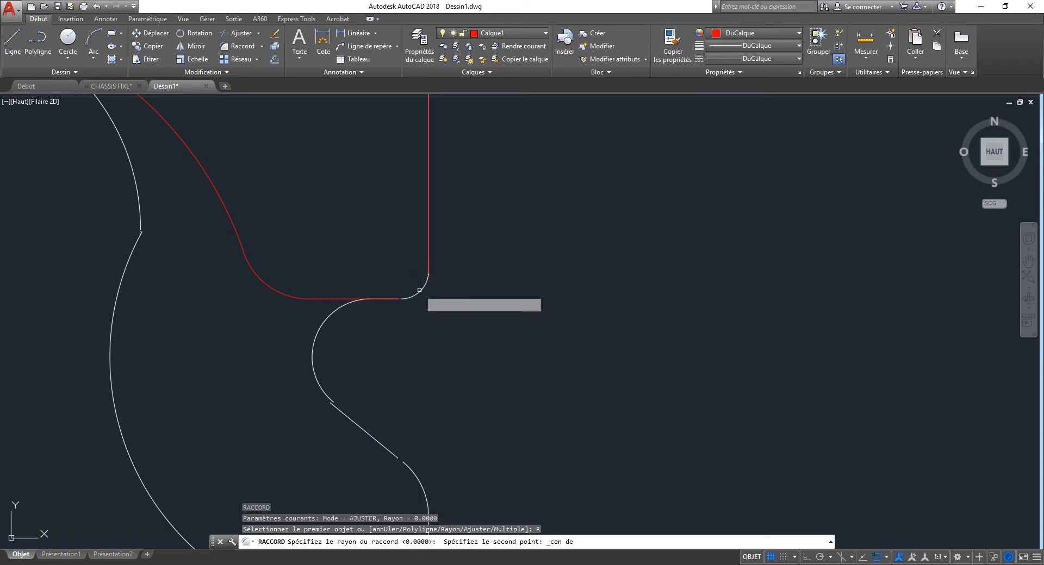
click(419, 289)
click(427, 259)
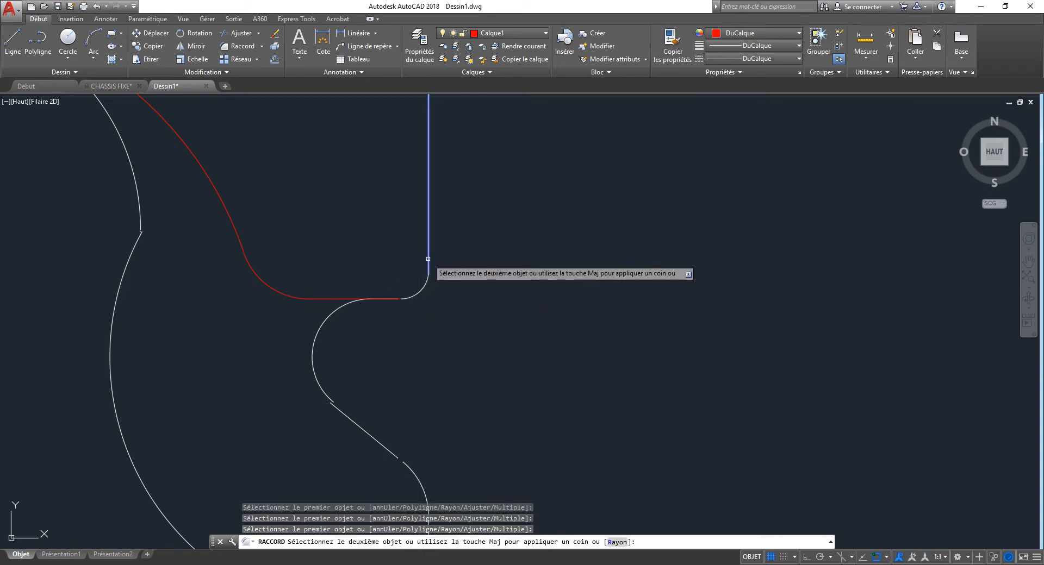
click(391, 299)
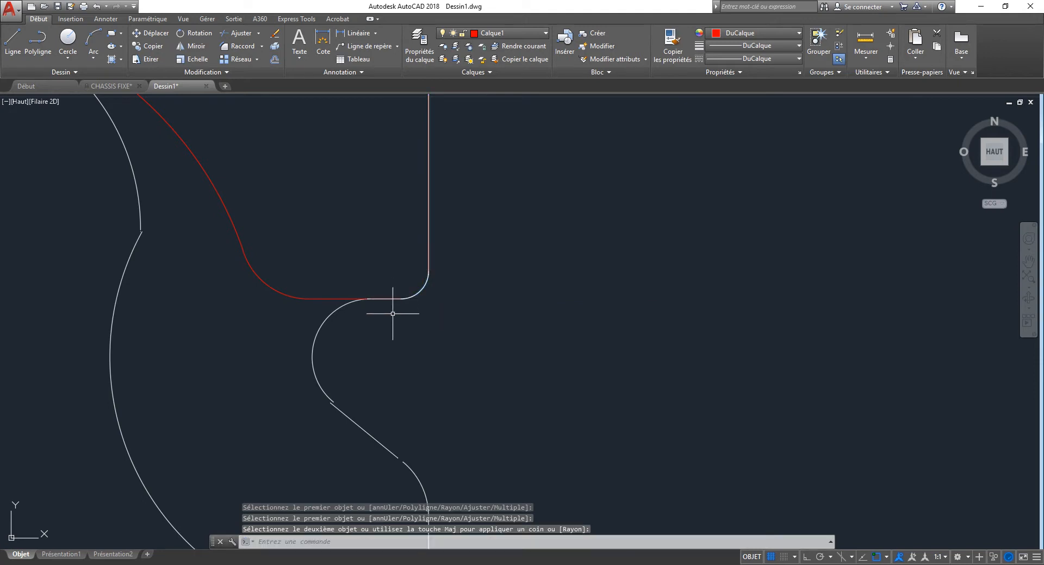
- Undo the corner fillet and the trimming of the red contour
click(428, 251)
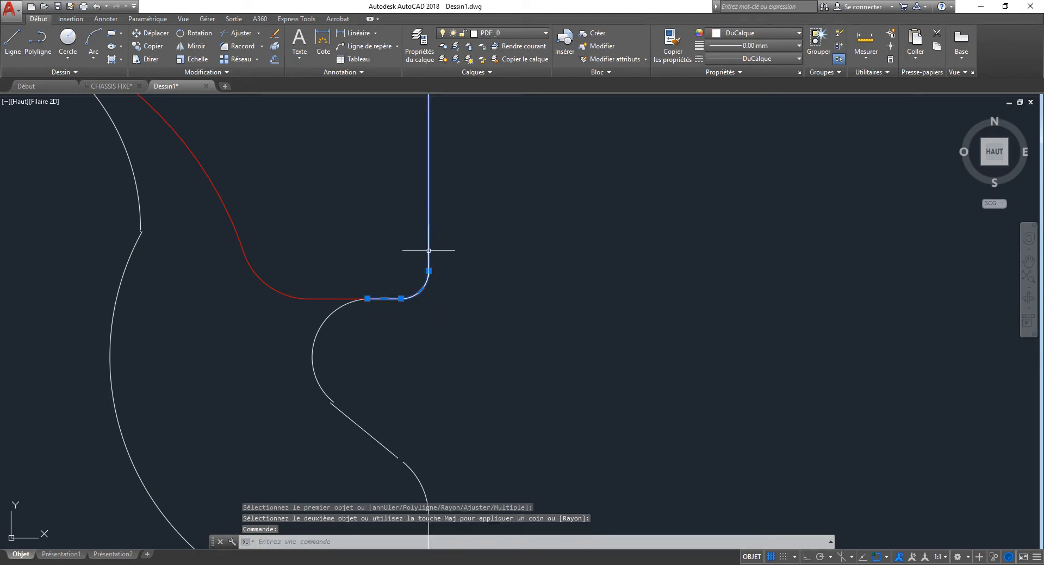
text(u)
key(Return)
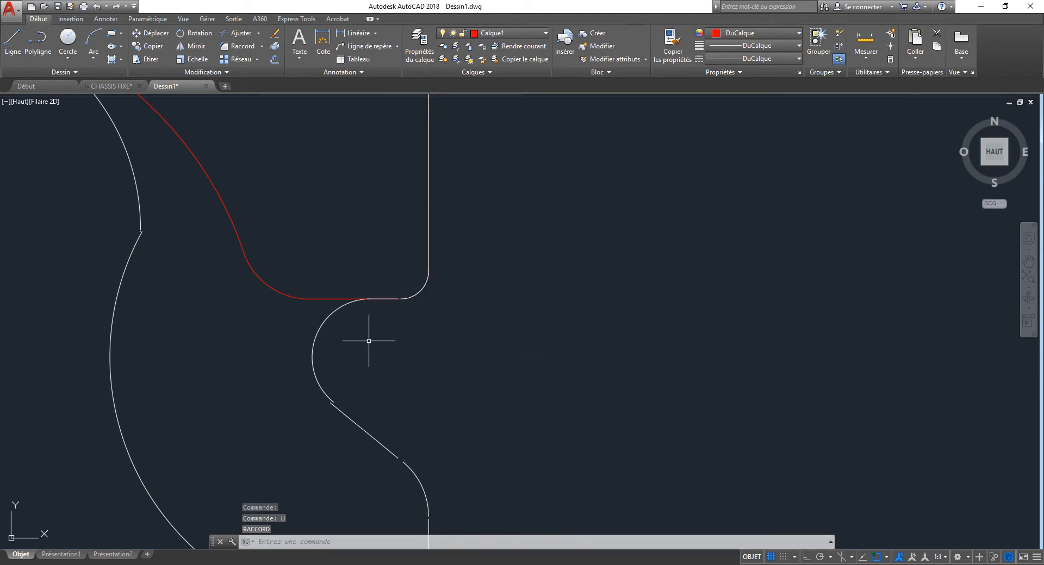
key(Escape)
key(Escape)
key(Return)
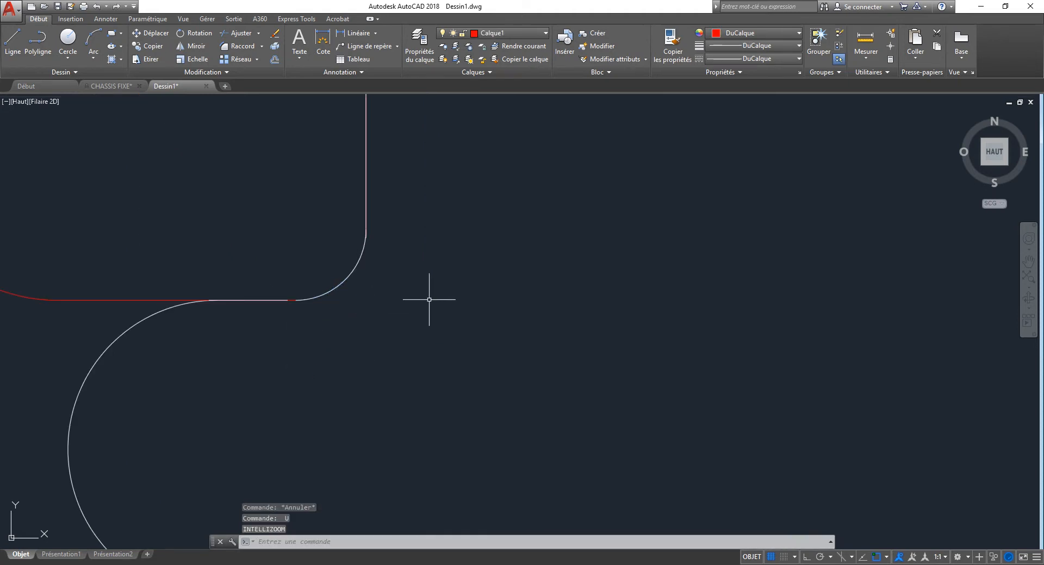
key(Return)
scroll(390, 342, up, 6)
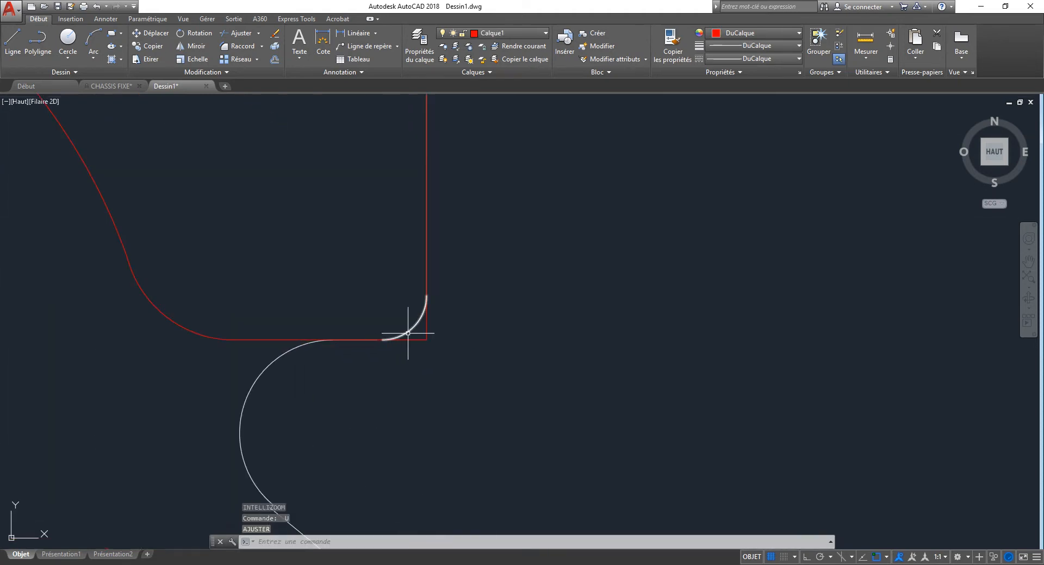
key(Escape)
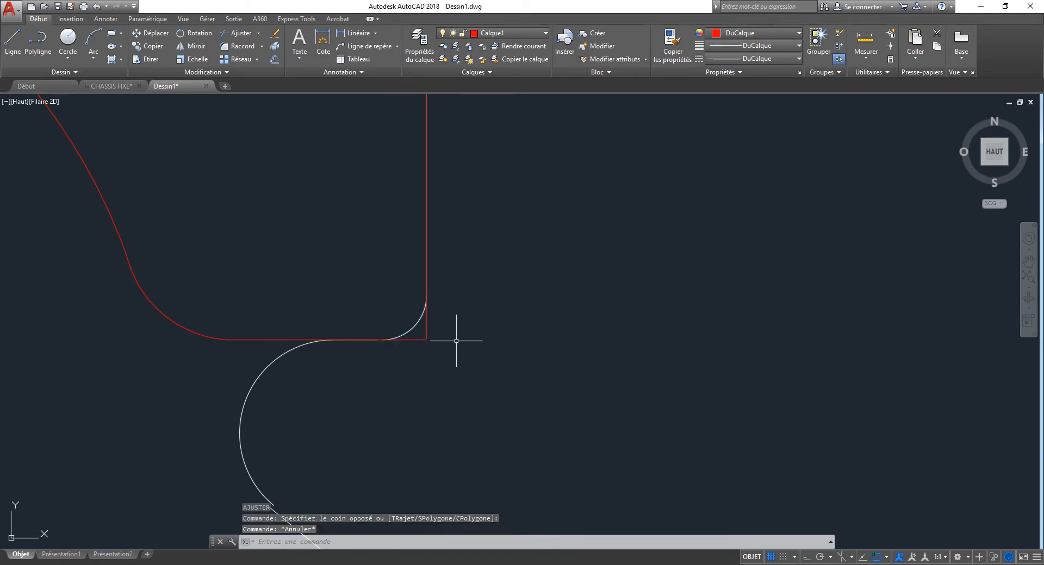
- Create a yellow layer named Calque2 and make it the current layer
scroll(454, 310, down, 4)
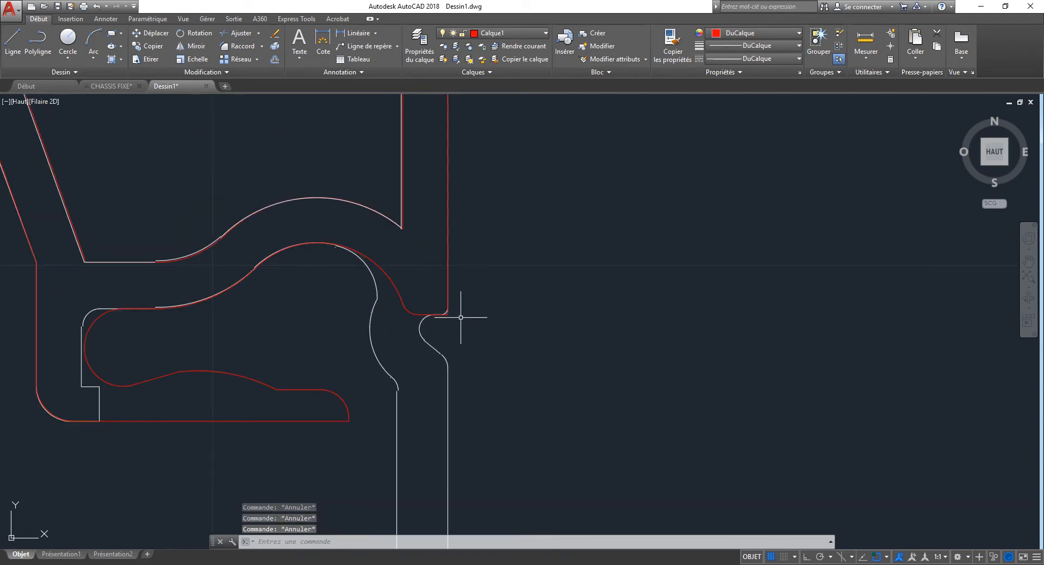
middle_drag(398, 349, 453, 310)
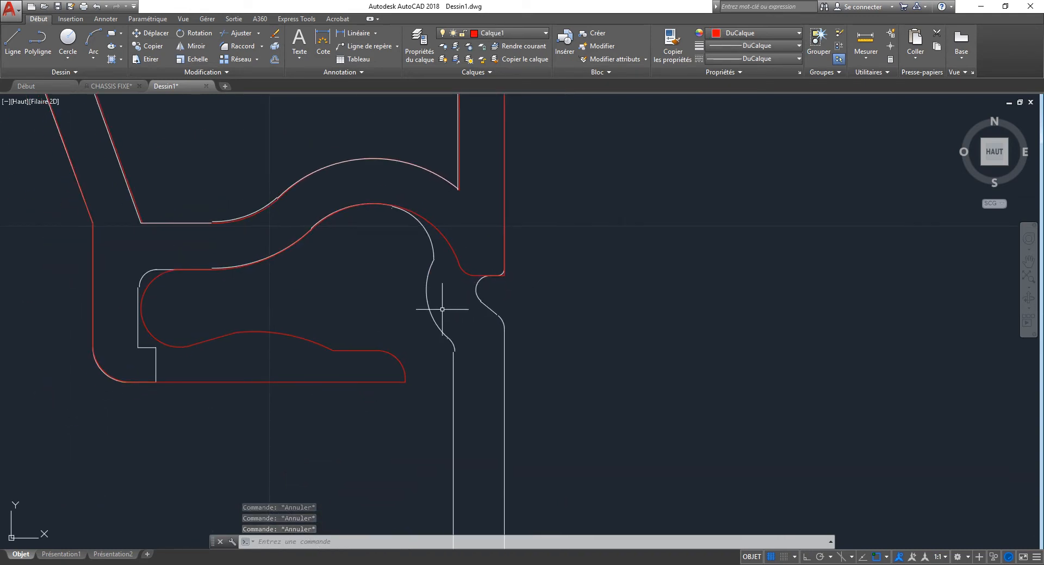
scroll(312, 333, down, 5)
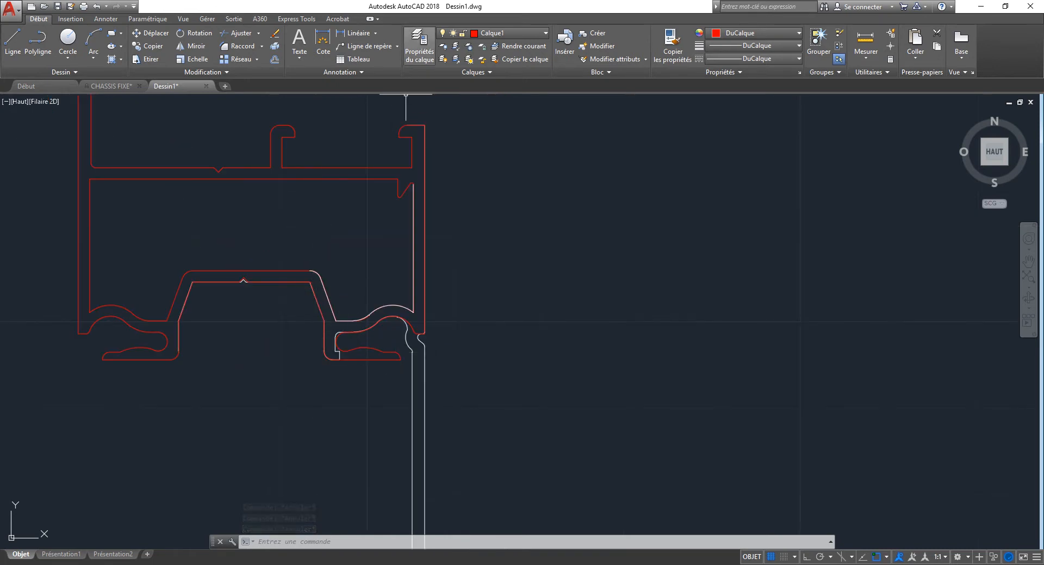
key(Return)
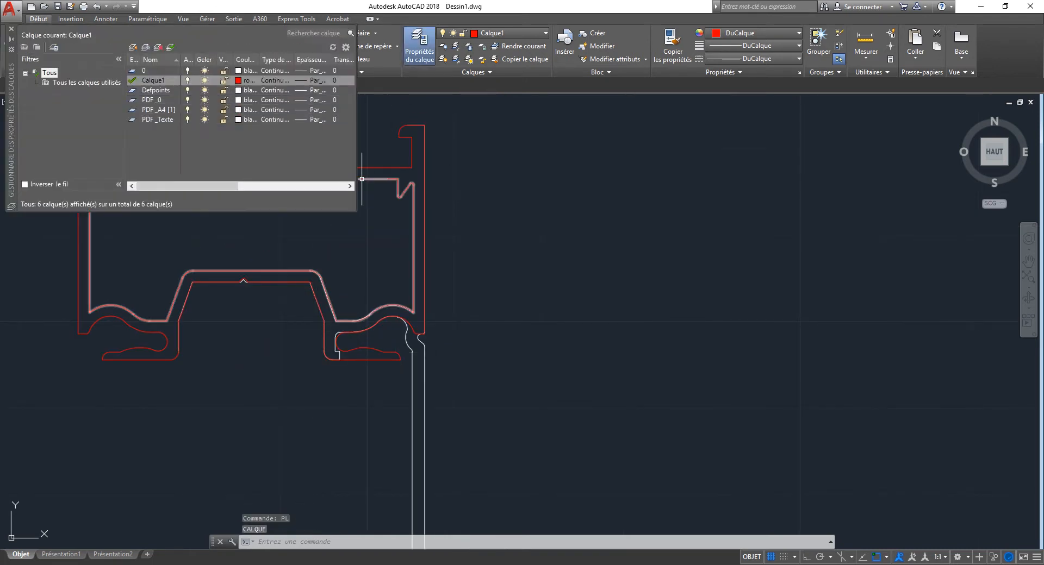
click(133, 47)
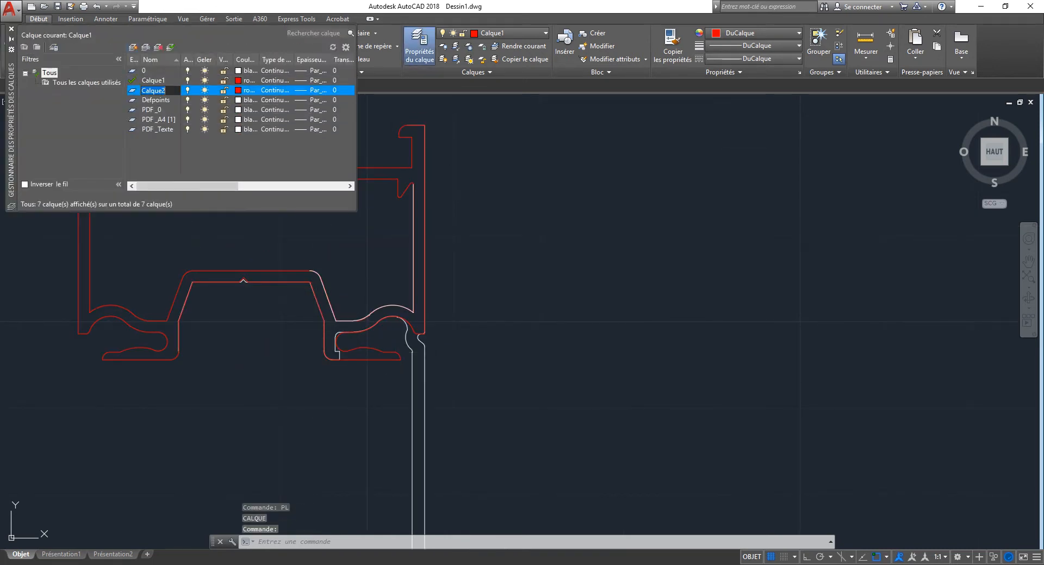
key(Return)
click(237, 89)
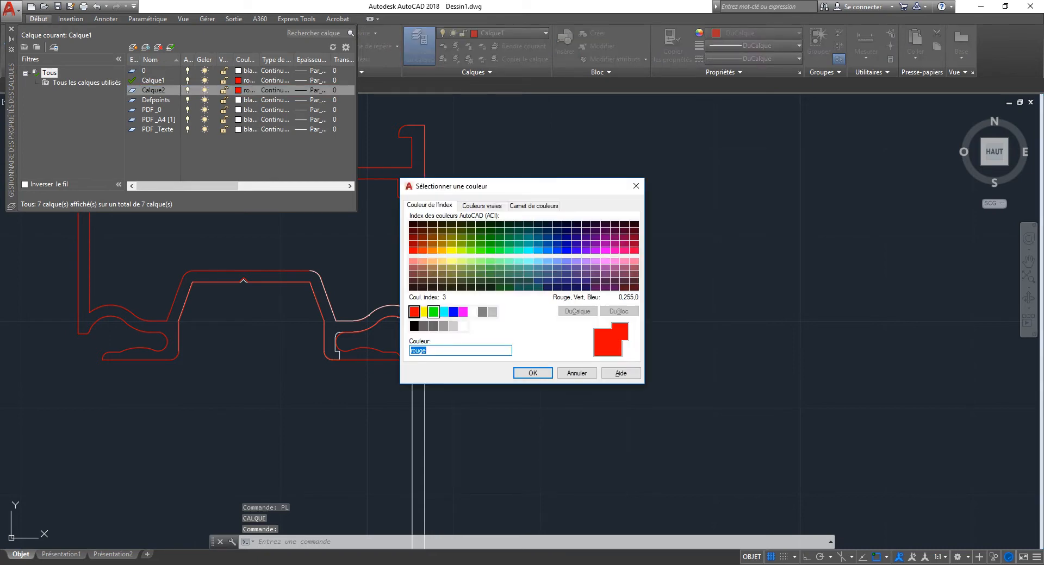
click(424, 312)
click(543, 375)
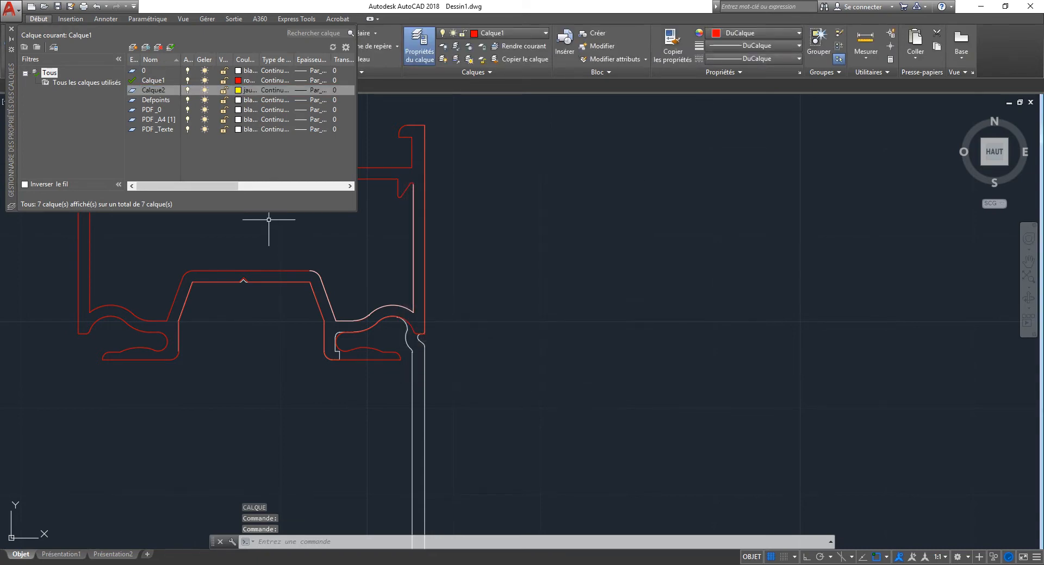
click(11, 29)
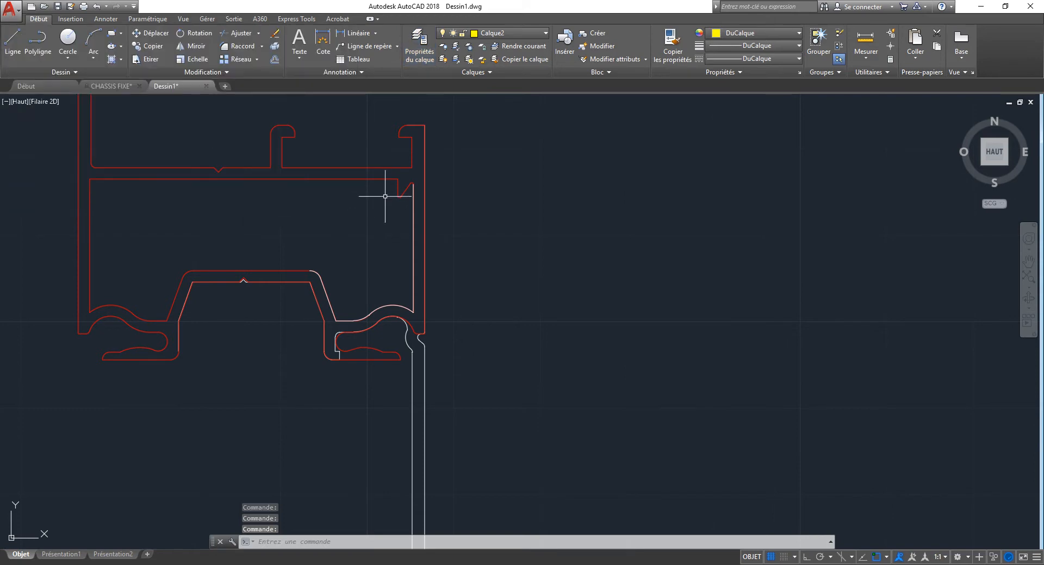
- Start a polyline at the red contour's upper right corner, tracing the right edge down and around the small white corner arc
key(Return)
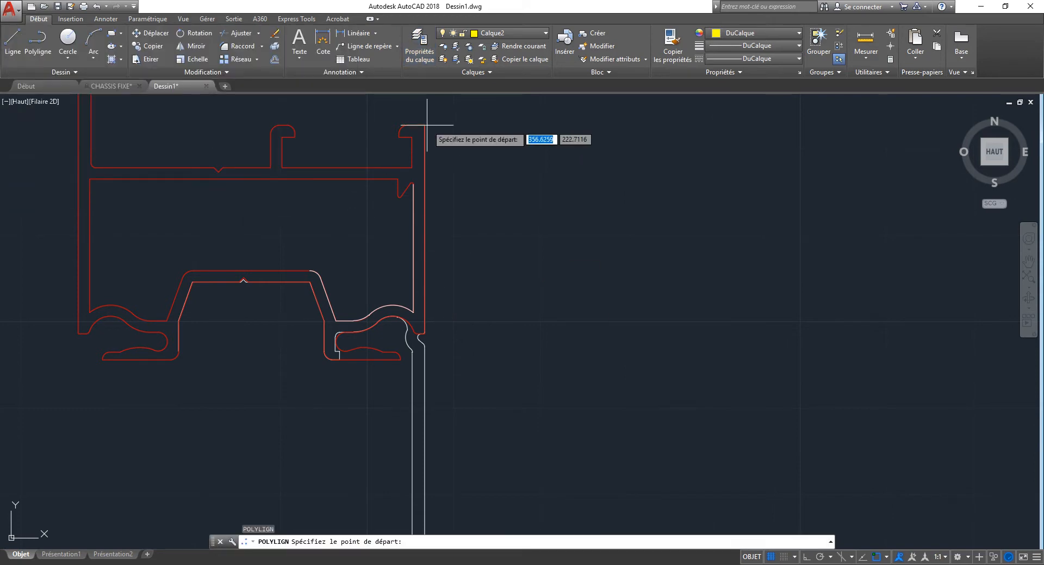
click(424, 126)
scroll(412, 324, up, 6)
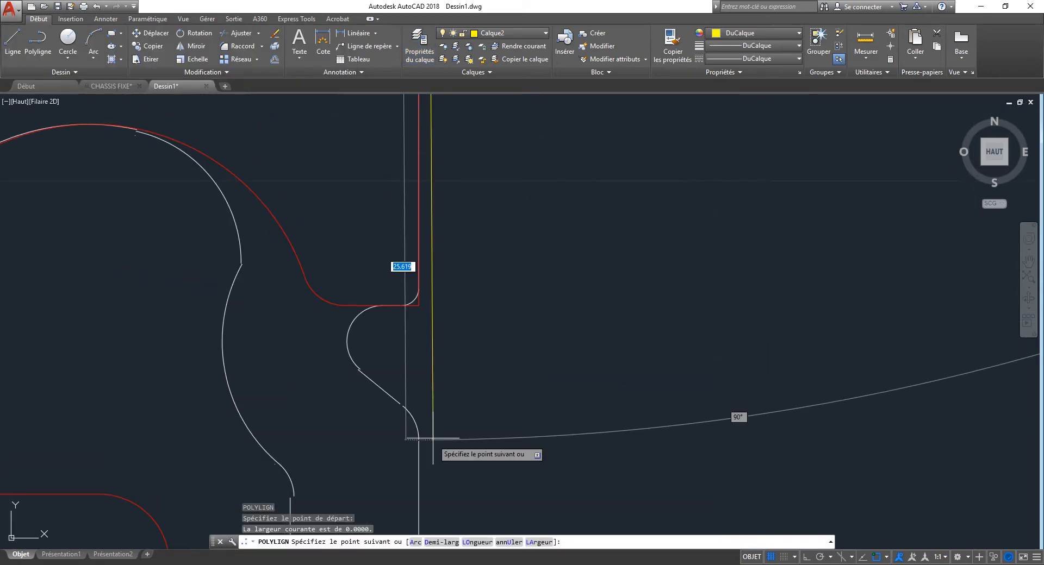
click(388, 194)
text(A)
key(Return)
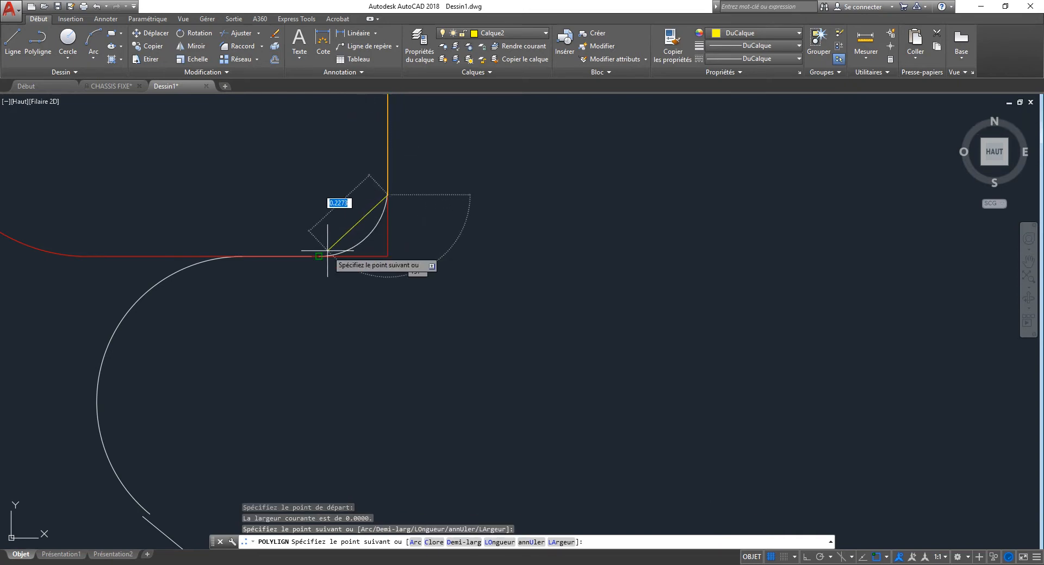
click(317, 255)
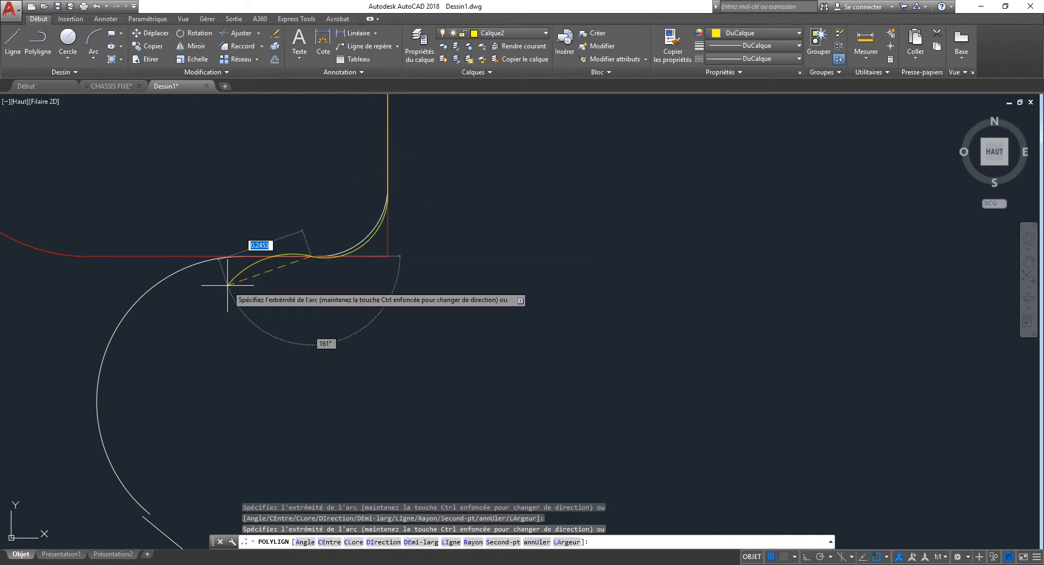
- Continue the polyline straight along the short horizontal edge and with an arc around the rounded notch to its diagonal line
text(LI)
key(Return)
click(241, 256)
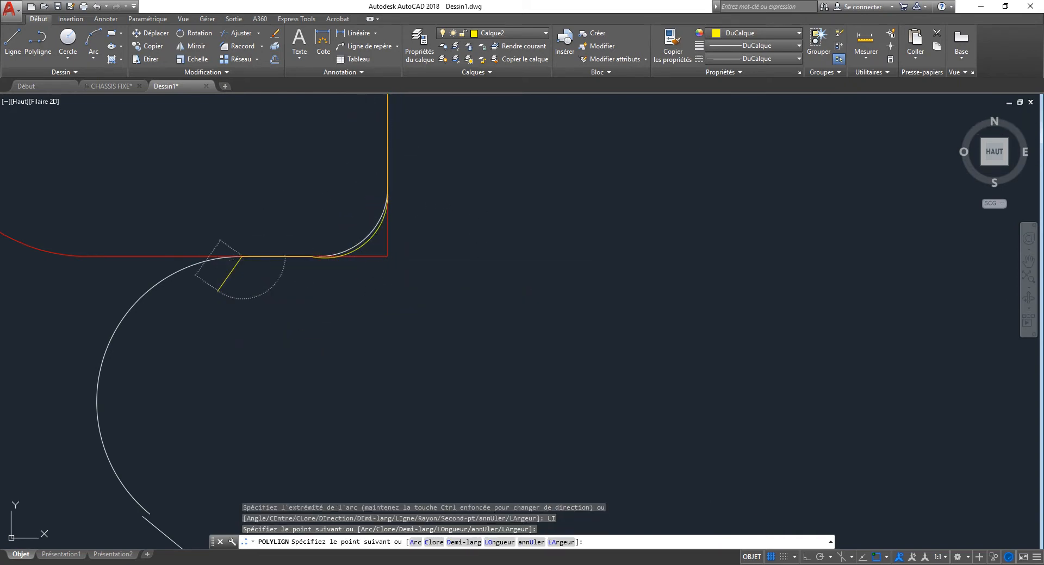
text(A)
key(Return)
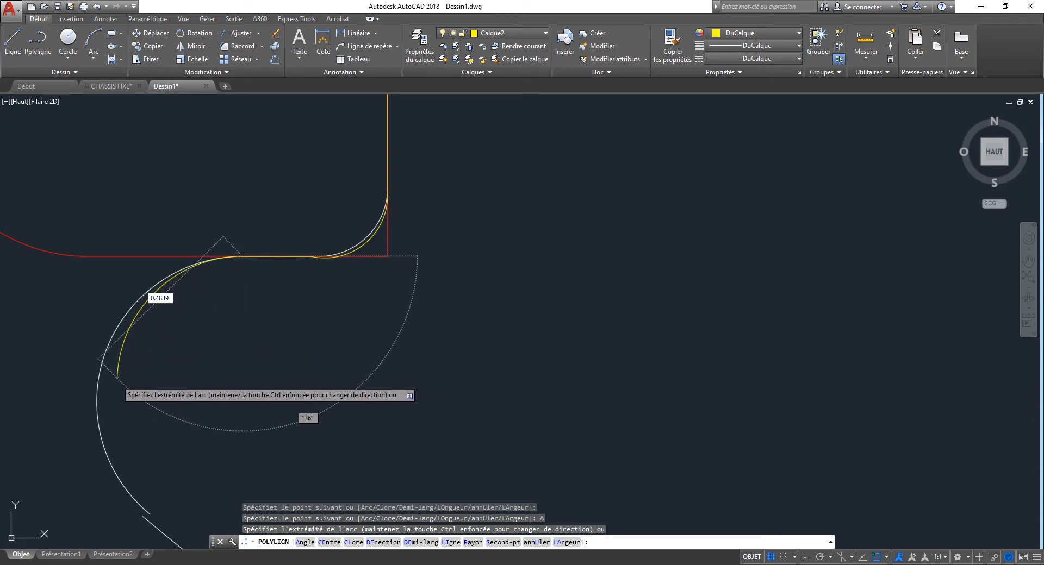
middle_drag(152, 389, 284, 235)
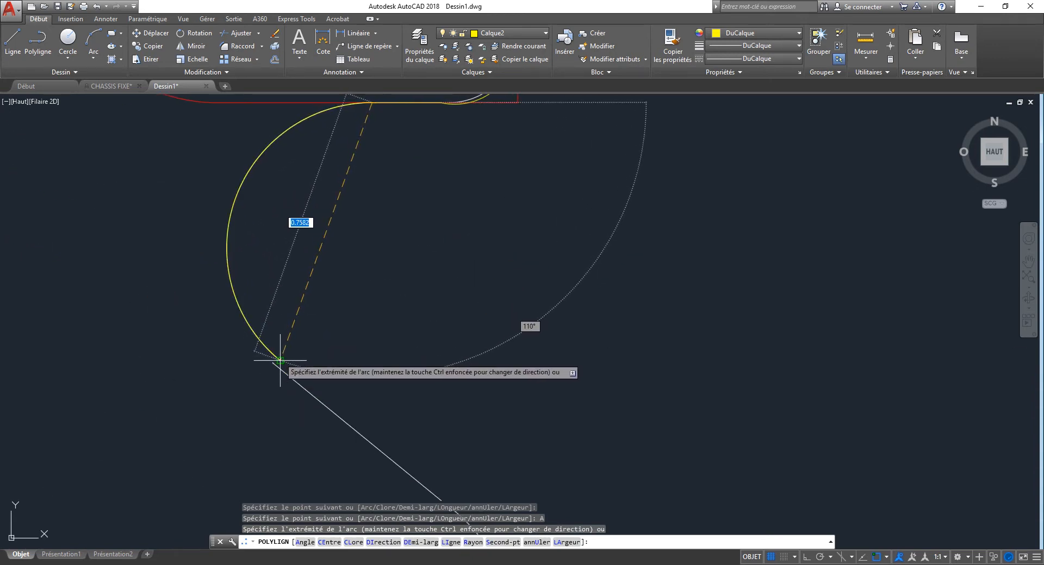
click(256, 361)
- Trace the notch's diagonal line and the arc below it to the top of the leg's outer vertical line
scroll(310, 224, down, 5)
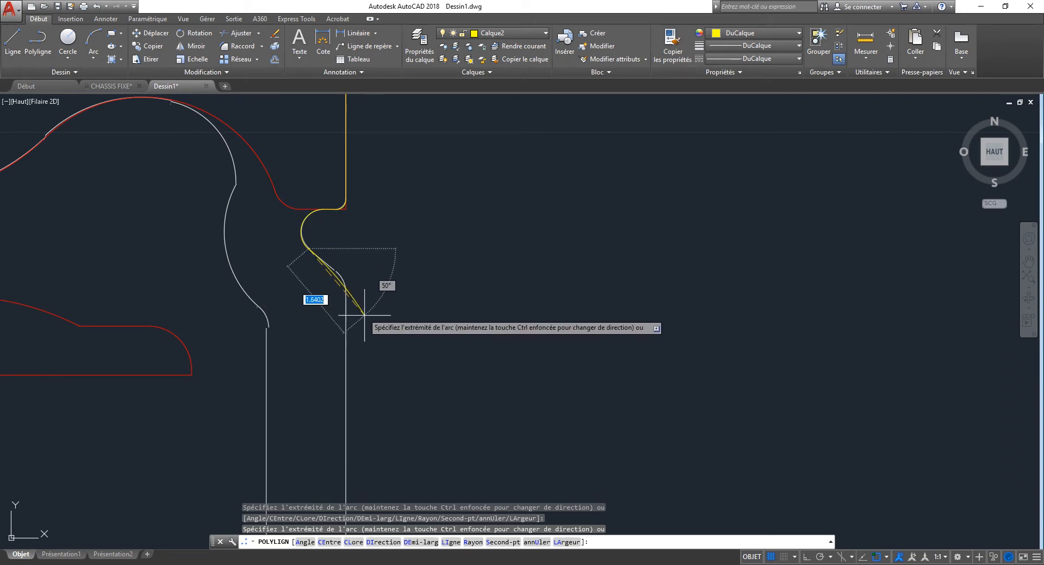
scroll(318, 261, up, 8)
key(Return)
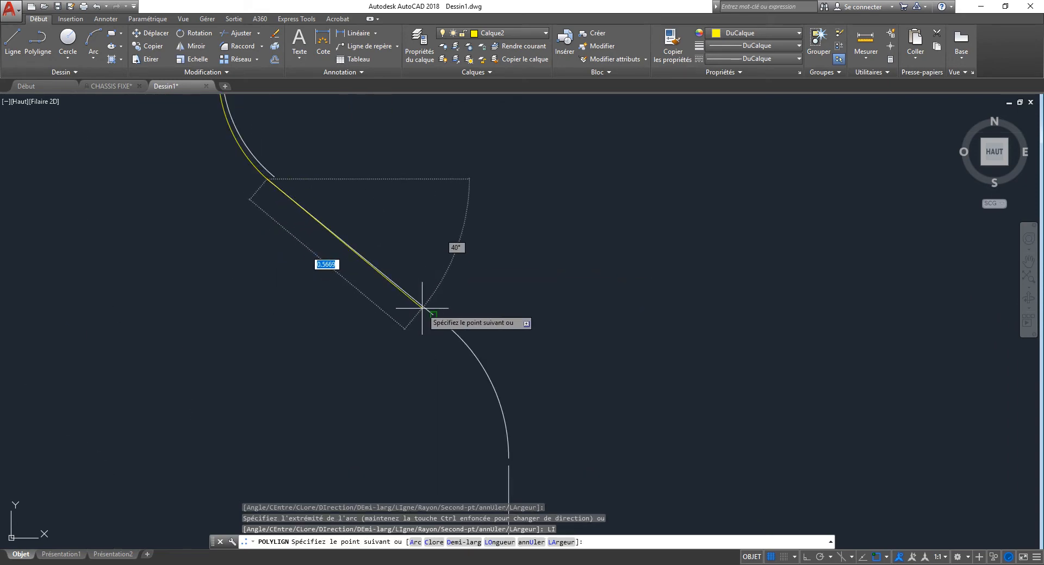
click(425, 309)
text(a)
key(Return)
click(513, 473)
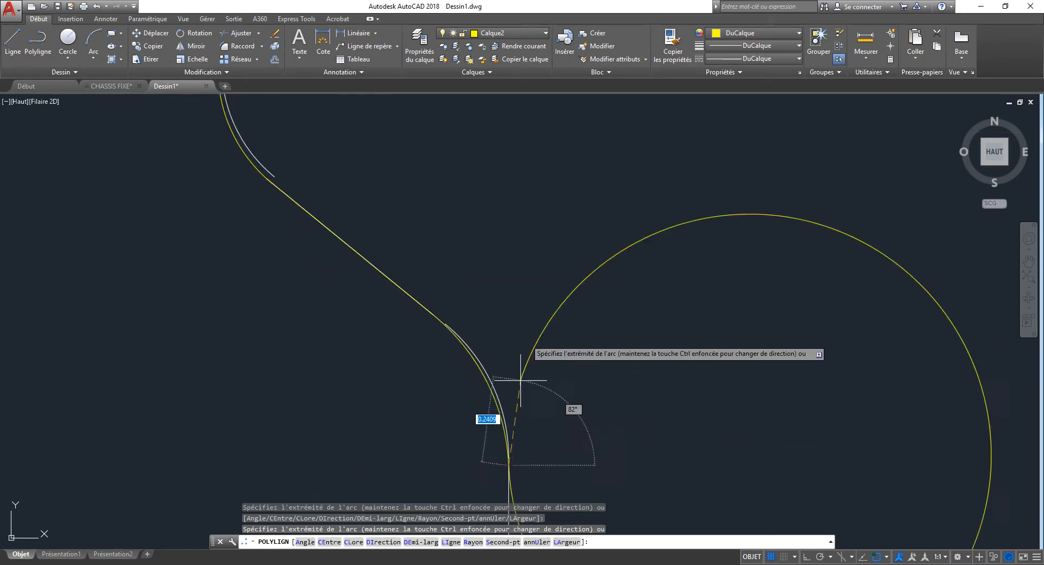
- Extend the polyline straight down the leg's outer vertical line to the start of the large foot arc
scroll(538, 267, down, 10)
middle_drag(560, 392, 555, 152)
text(LI)
key(Return)
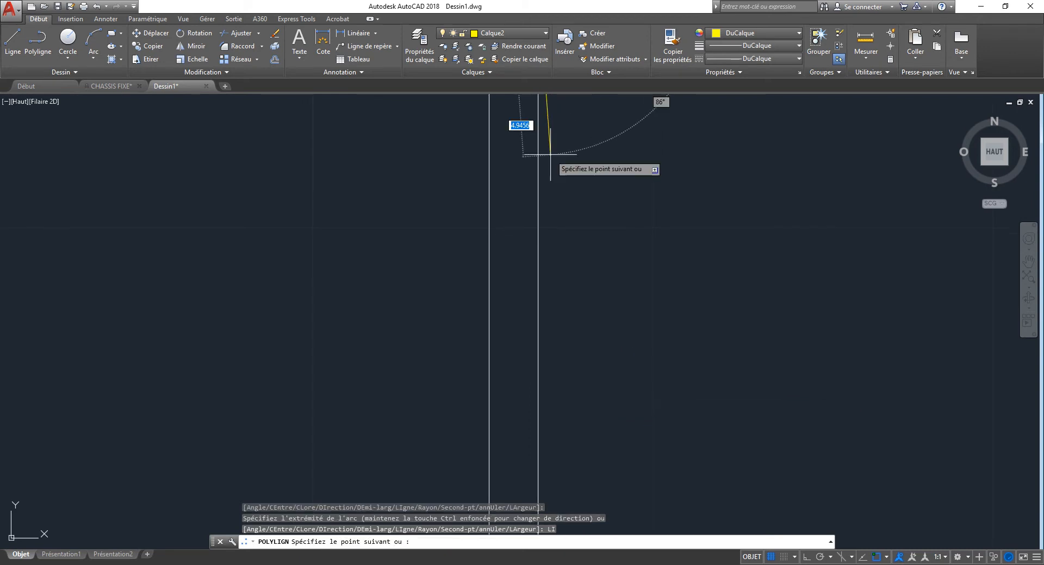
scroll(554, 170, down, 6)
scroll(554, 170, up, 6)
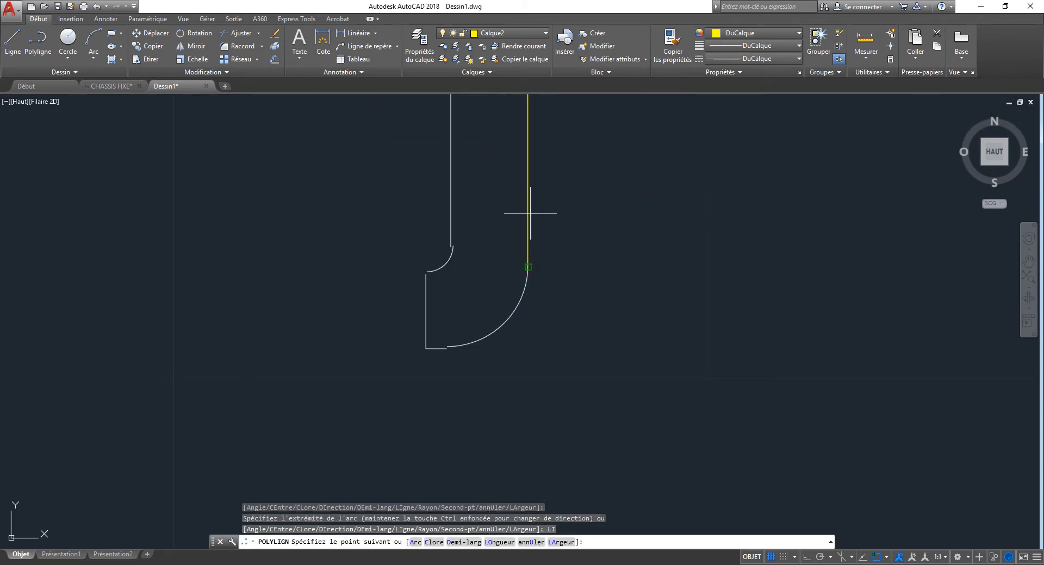
- Trace the large arc at the bottom of the leg to the foot's short horizontal edge
text(A)
key(Return)
scroll(435, 329, up, 6)
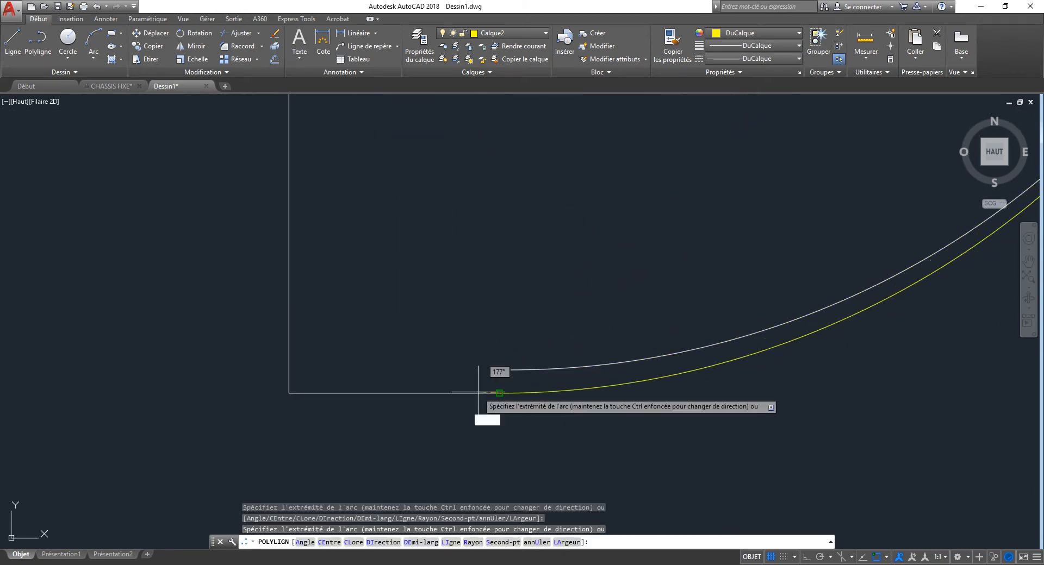
click(498, 391)
- Trace the foot's bottom and left edges with straight segments and its small inner arc to the leg's inner vertical line
text(LI)
key(Return)
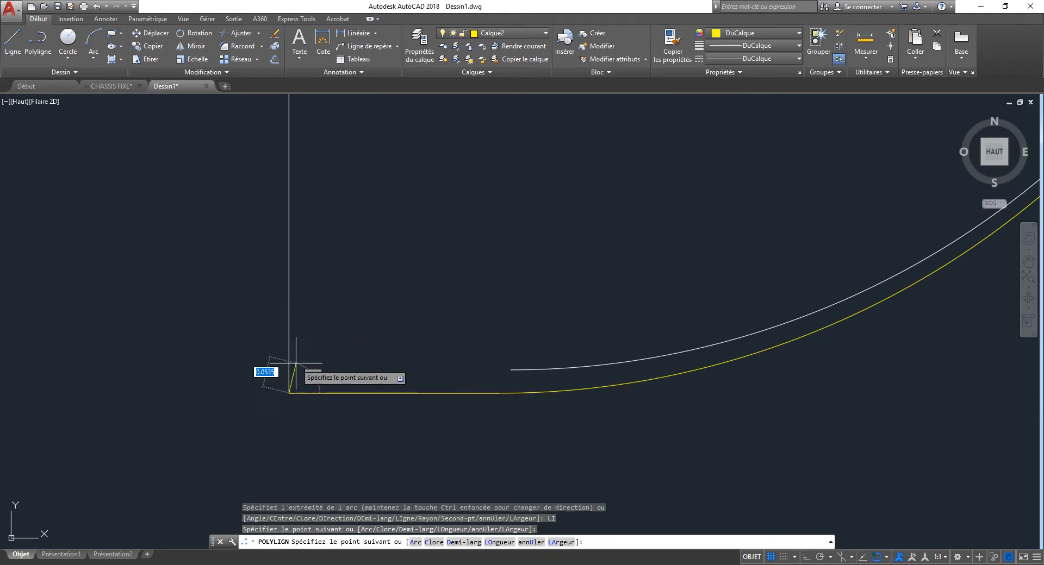
scroll(326, 326, down, 5)
click(314, 185)
text(A)
key(Return)
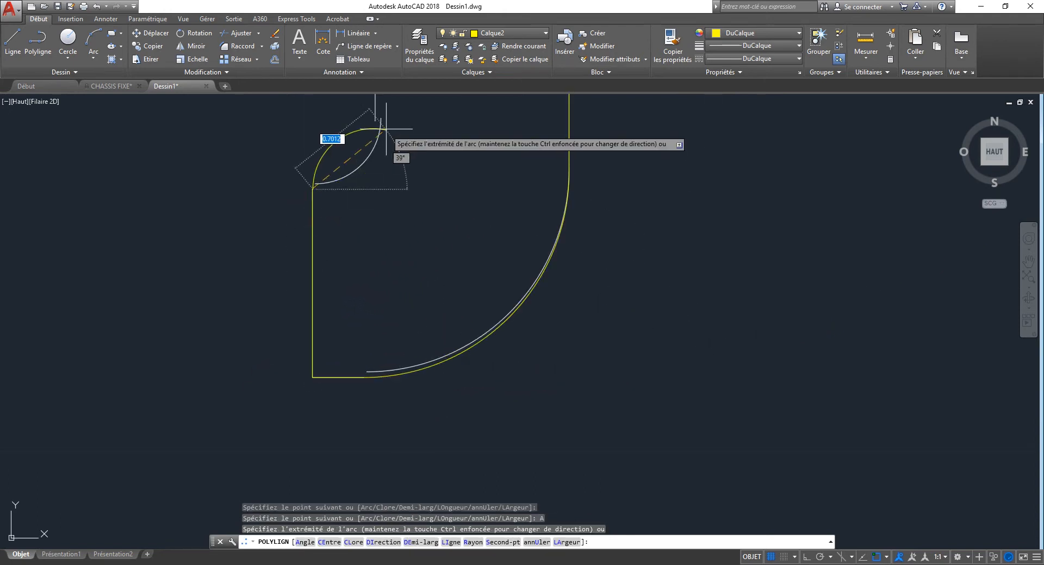
click(381, 120)
- Extend the polyline straight up the leg's inner vertical line to the arc at its upper end
scroll(369, 272, down, 5)
middle_drag(390, 174, 372, 463)
scroll(372, 463, down, 5)
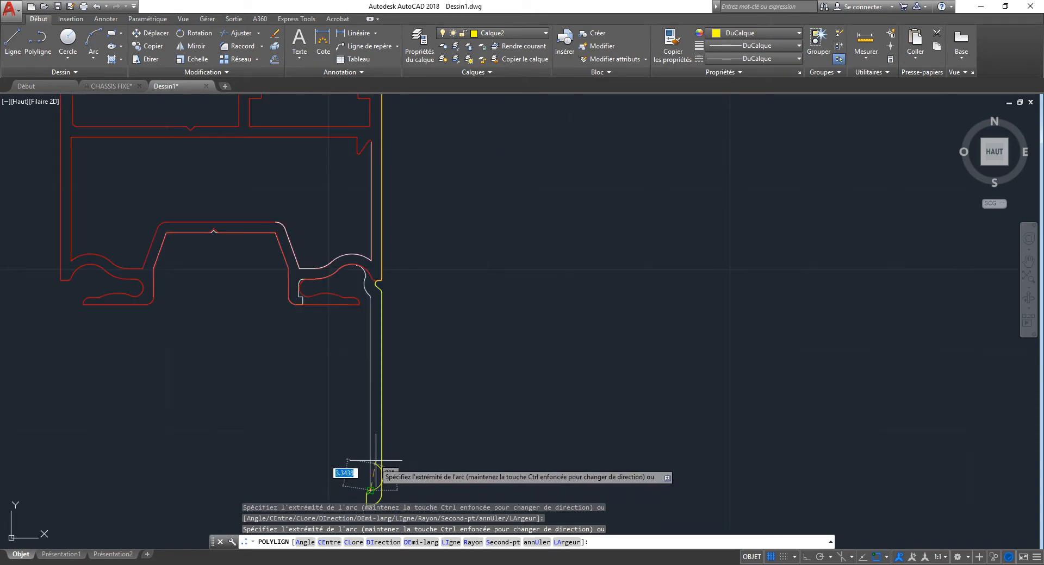
scroll(370, 302, up, 6)
text(LI)
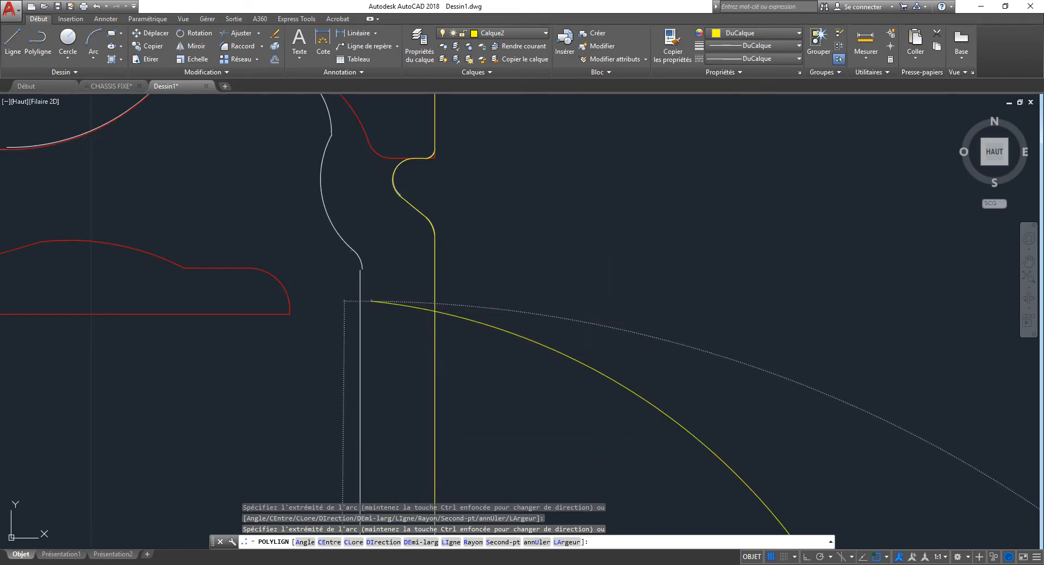
key(Return)
scroll(350, 254, up, 4)
- Trace the small arc above the inner vertical line and the longer concave arc up to its upper endpoint
text(A)
key(Return)
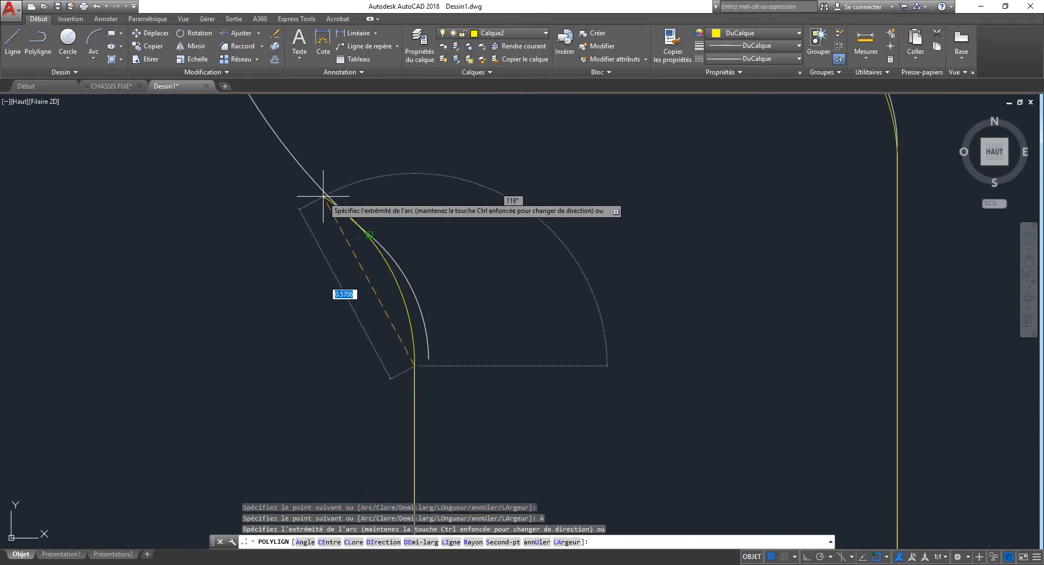
click(317, 184)
scroll(399, 399, down, 3)
middle_drag(410, 248, 391, 310)
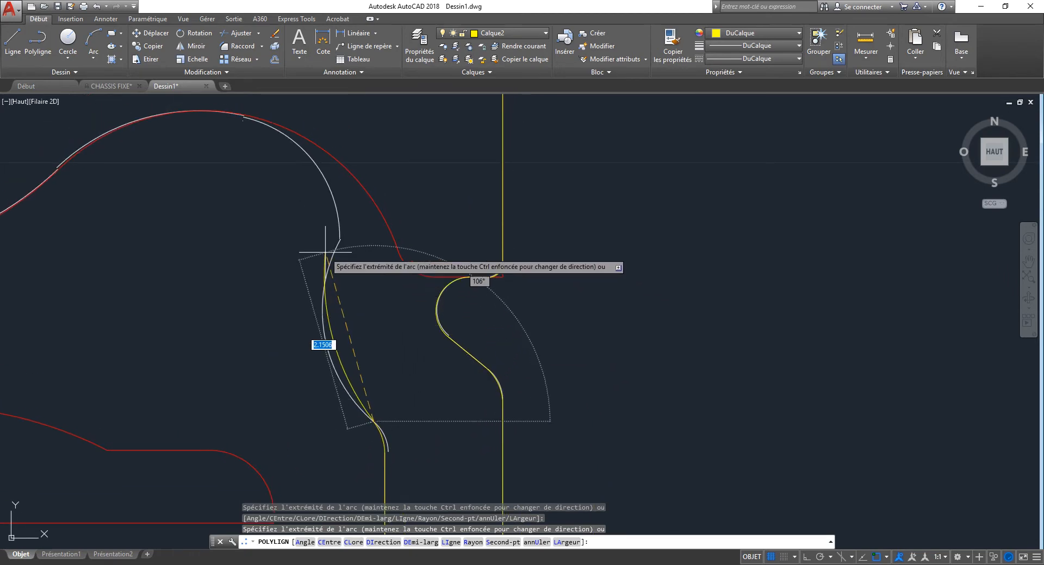
click(340, 238)
- Continue the polyline with arcs over the rounded hump and down the curved slope to the start of the horizontal edge
scroll(253, 153, up, 4)
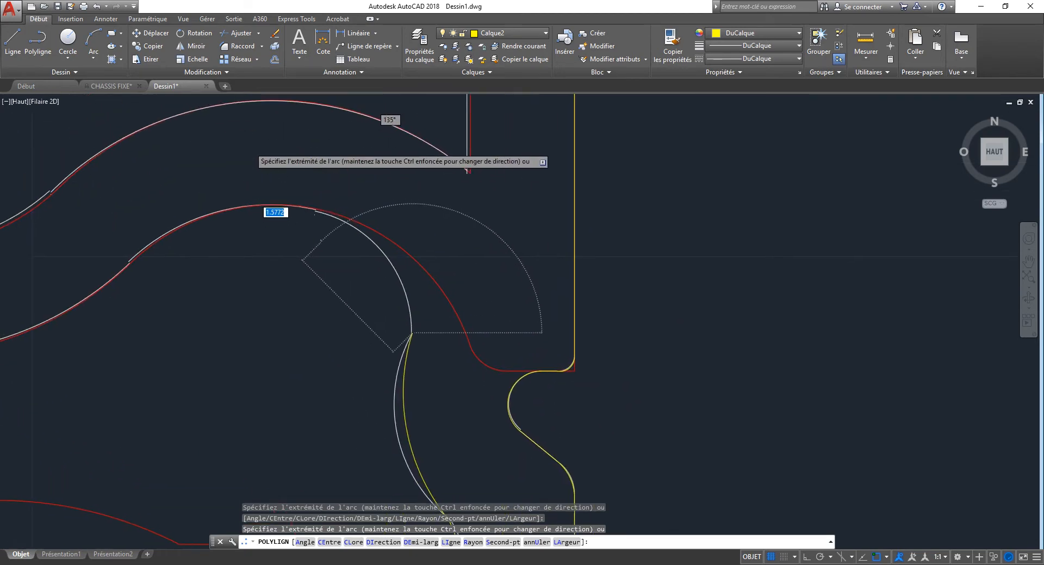
scroll(320, 191, down, 5)
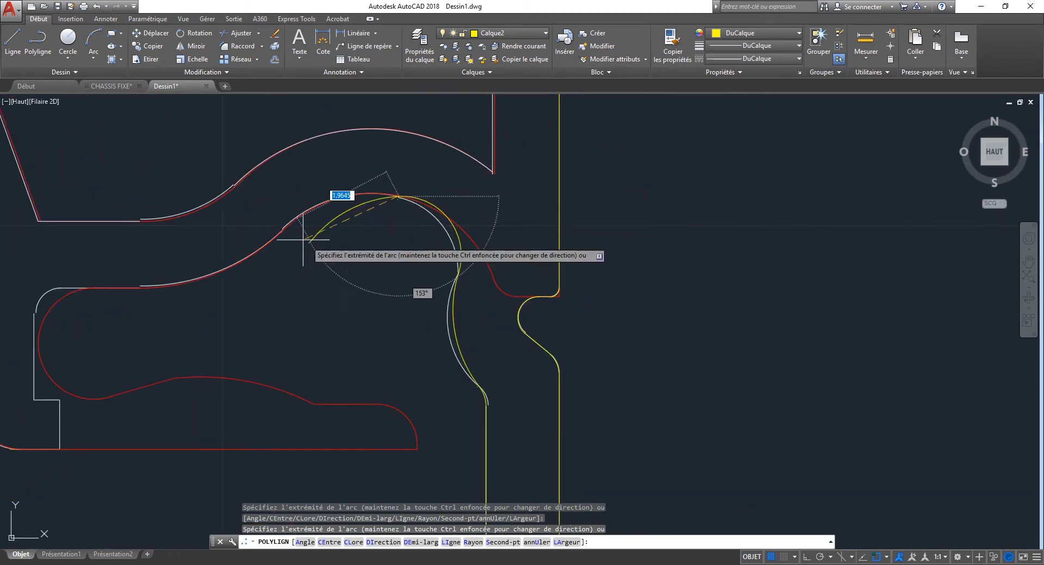
scroll(280, 229, up, 6)
scroll(299, 206, down, 5)
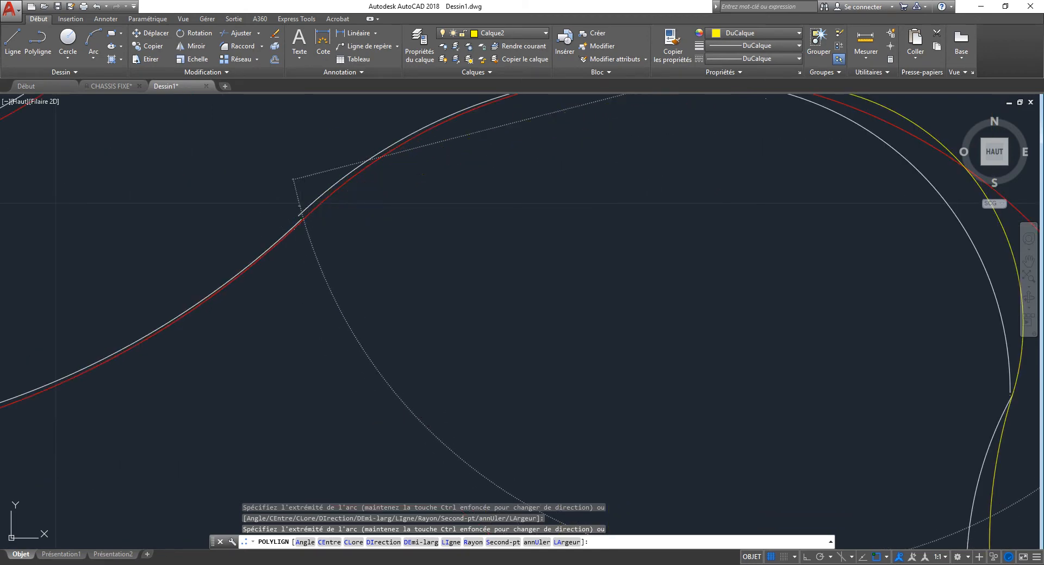
scroll(381, 229, up, 2)
scroll(308, 277, up, 3)
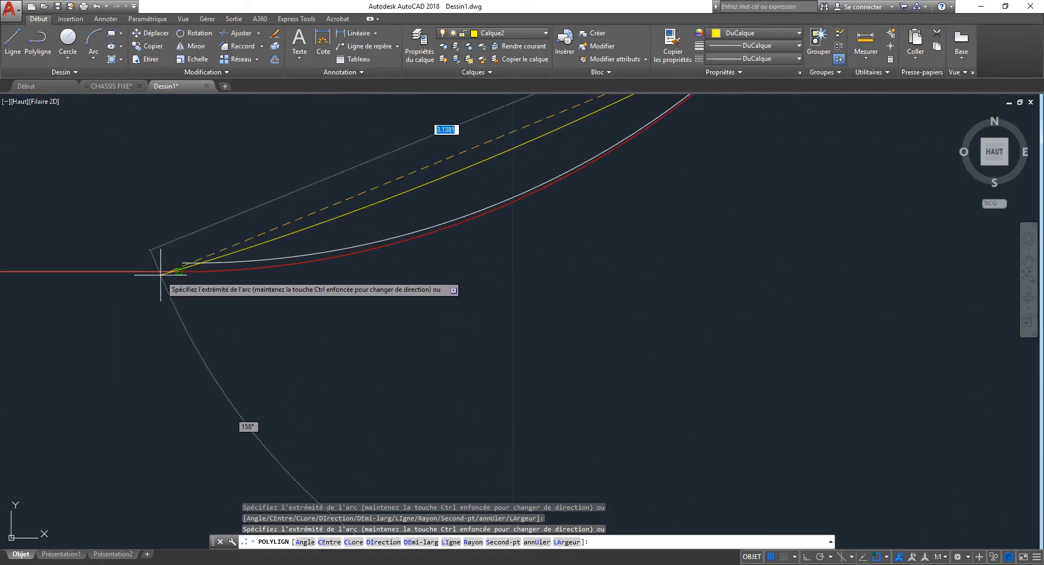
scroll(539, 321, down, 4)
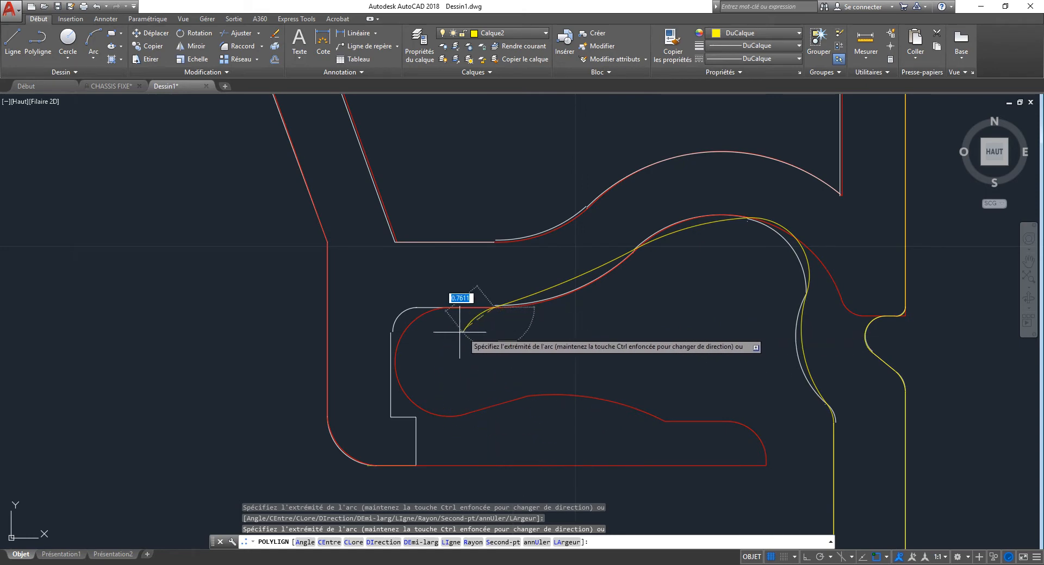
- Continue the yellow polyline with a horizontal line along the groove's top edge and an arc around its rounded left corner
text(LI)
key(Return)
scroll(478, 320, up, 4)
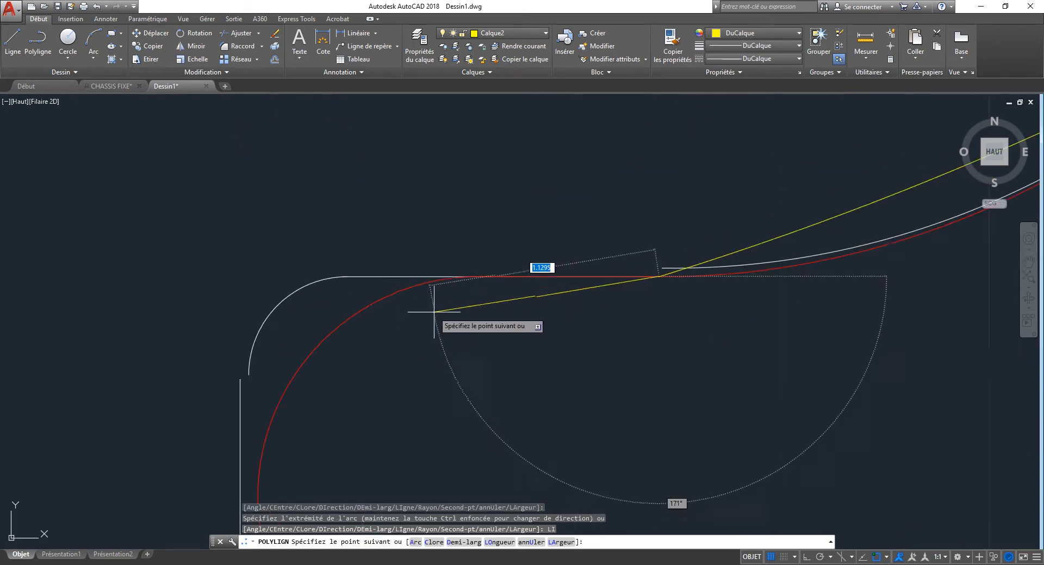
text(A)
key(Return)
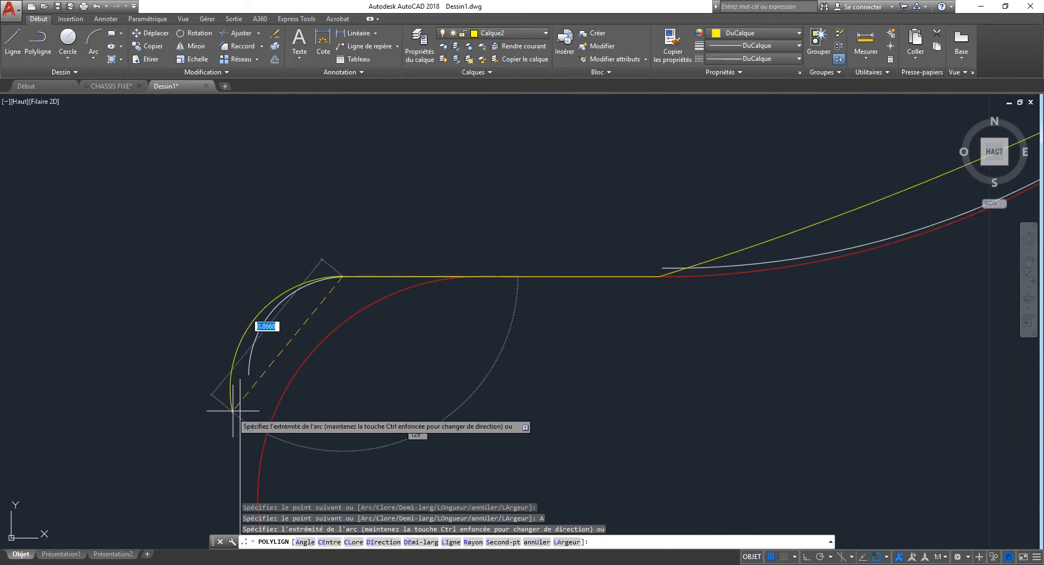
scroll(296, 212, down, 4)
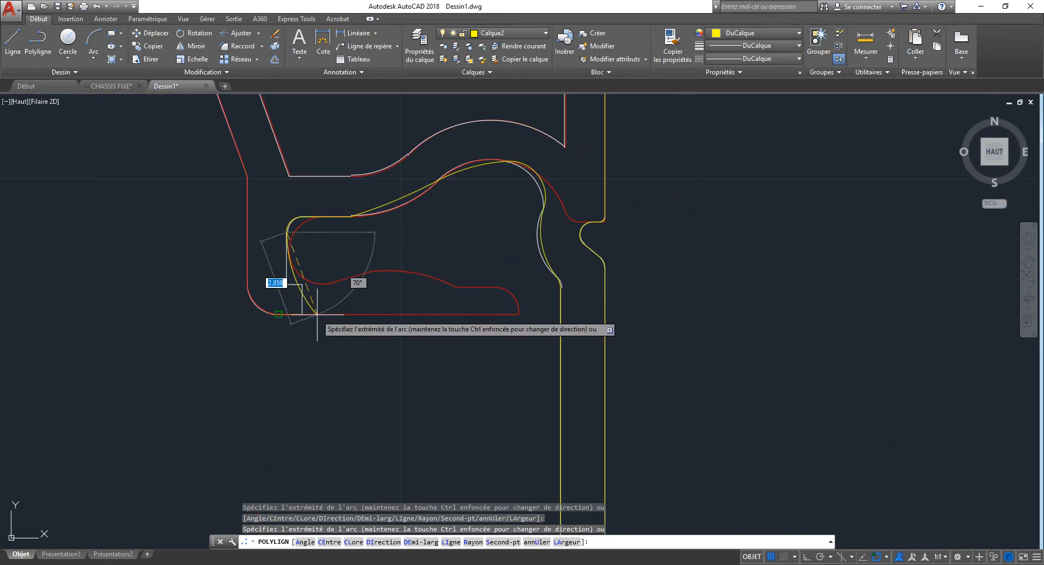
- Continue the polyline with straight segments down the groove's left side, across the small step and down to the bottom edge
text(LI)
key(Return)
scroll(282, 282, up, 3)
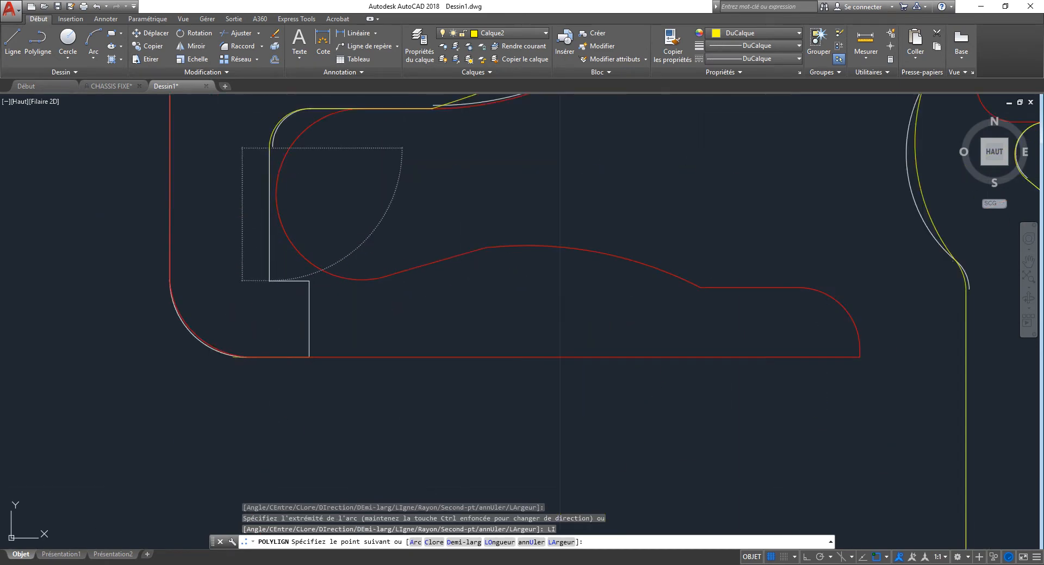
click(313, 336)
- Extend the polyline along the bottom edge to the white corner arc, then trace the rounded outer corner with an arc
scroll(251, 354, up, 4)
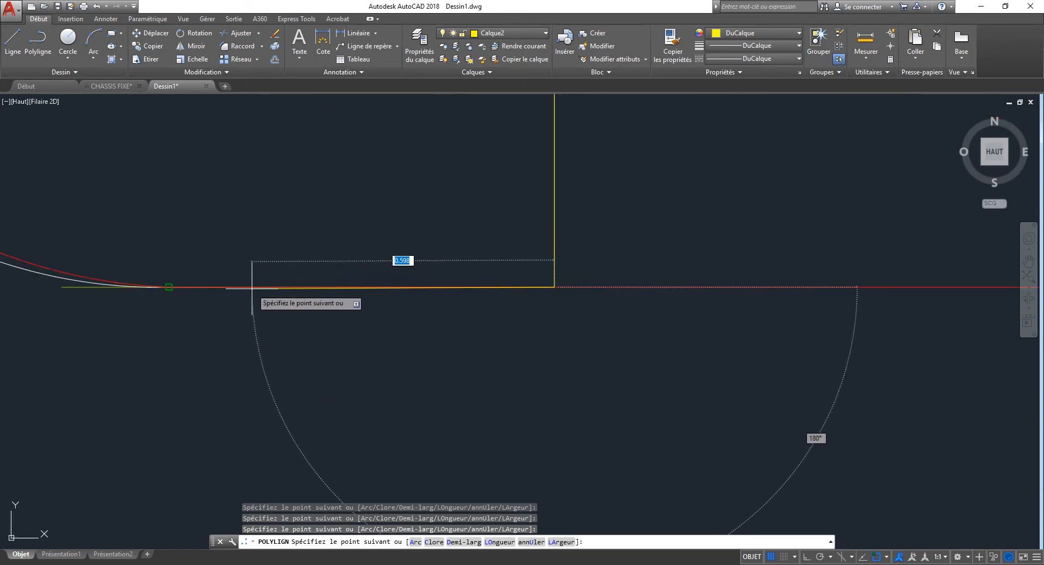
scroll(359, 344, down, 5)
text(A)
key(Return)
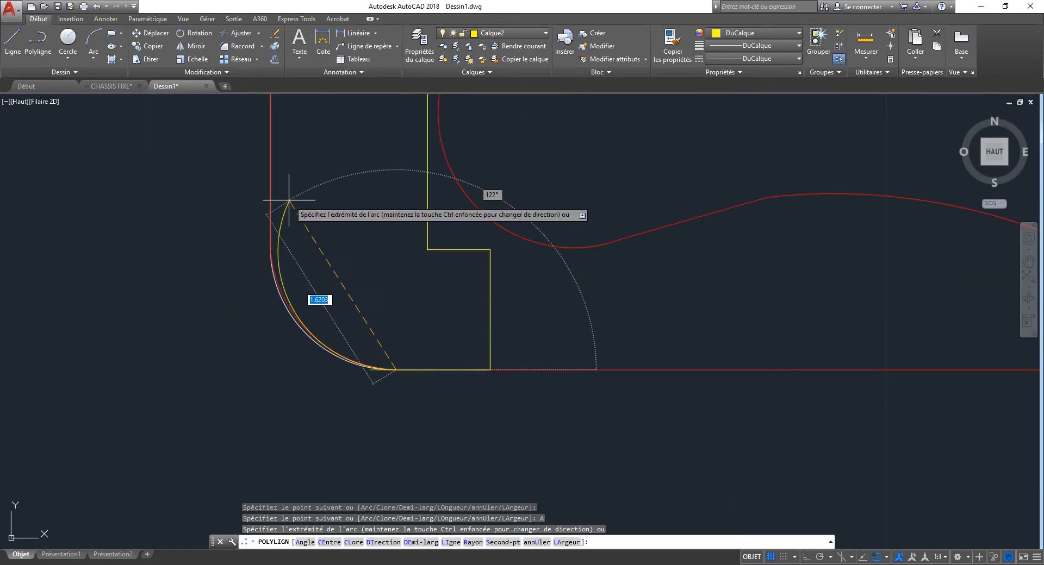
scroll(381, 387, down, 2)
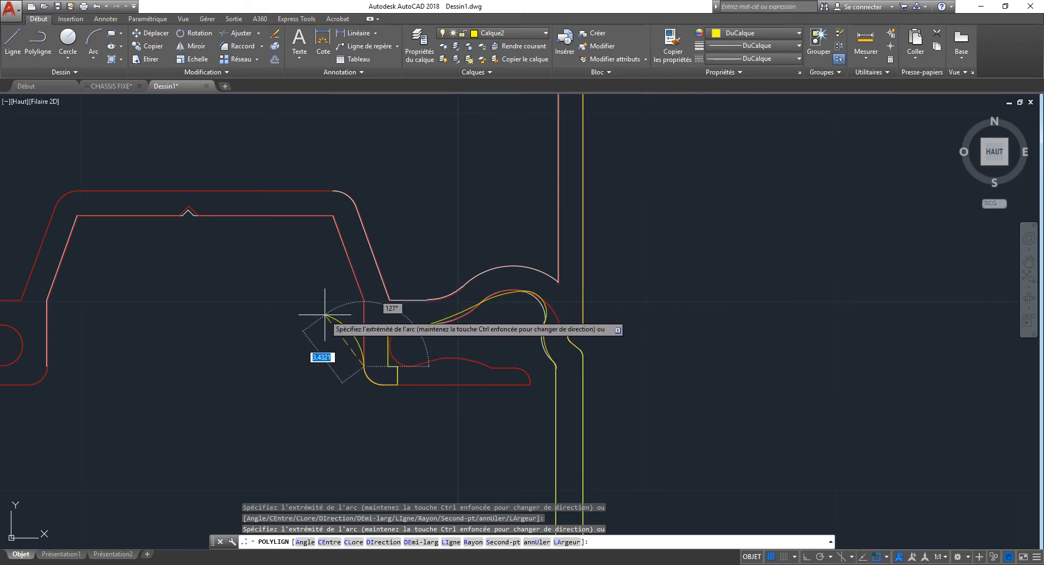
- Trace the leg's outer side with a straight line up to the slanted wall's lower vertex and end the polyline
text(LI)
key(Return)
scroll(338, 318, up, 4)
click(437, 217)
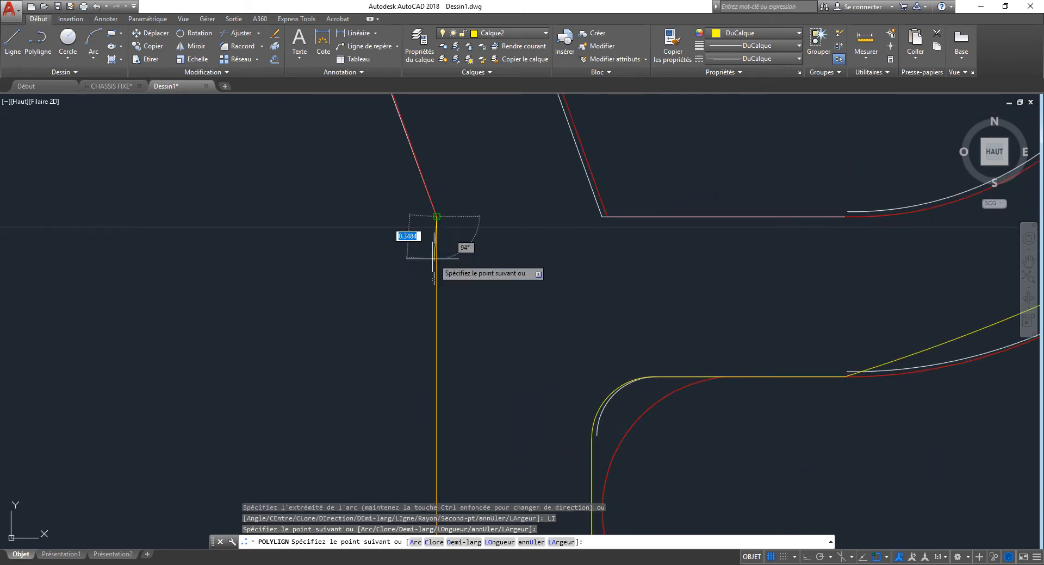
right_click(373, 277)
click(391, 284)
scroll(341, 282, down, 7)
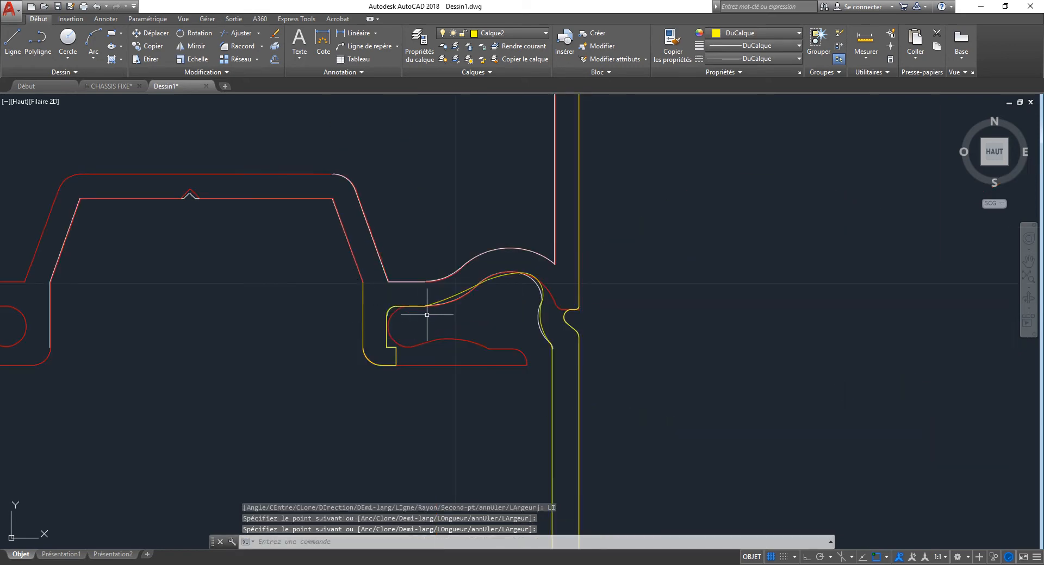
- Explode the red outer outline polyline
middle_drag(547, 314, 516, 360)
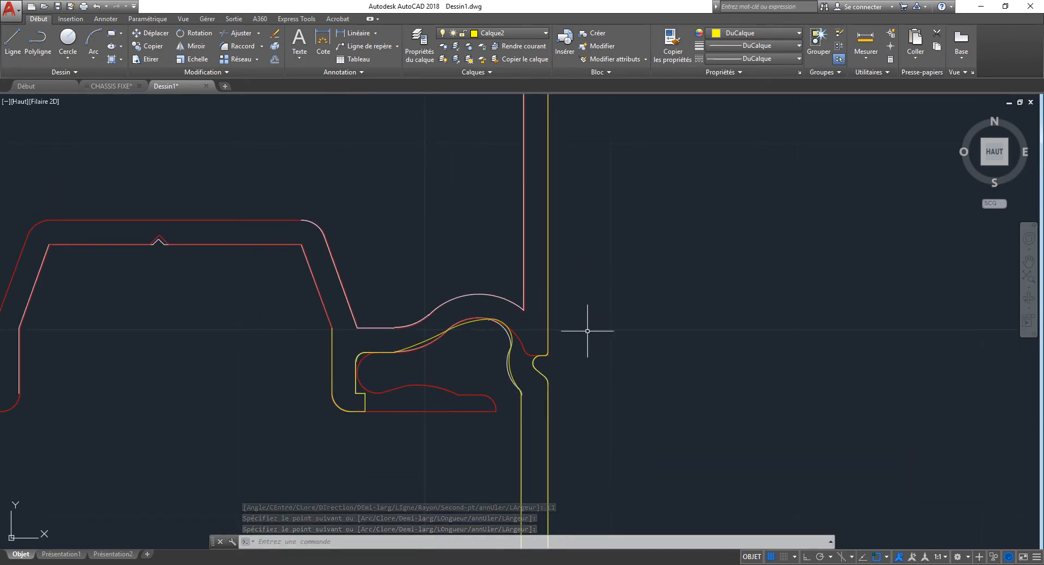
click(471, 395)
click(437, 446)
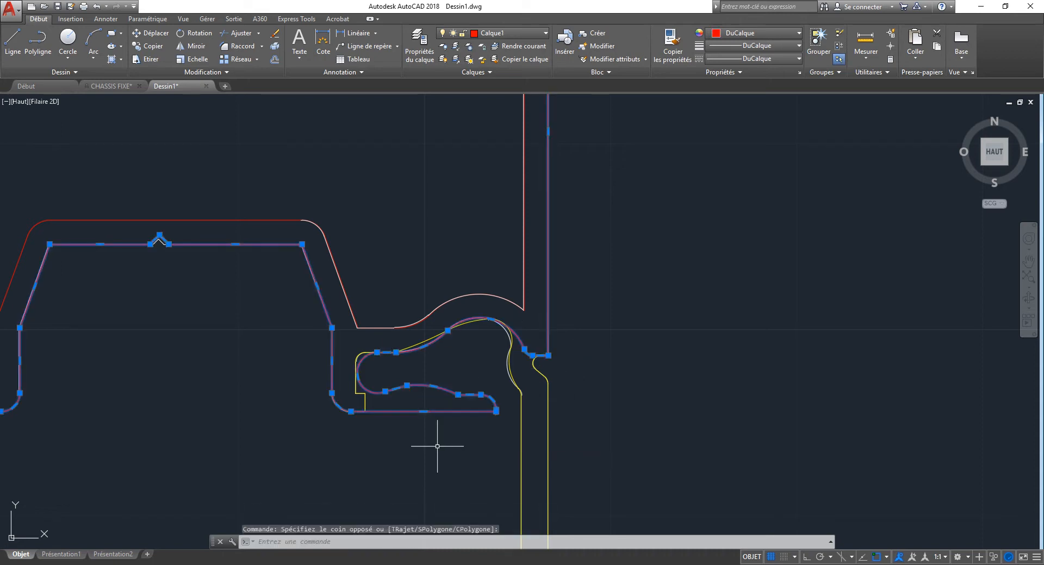
text(DE)
key(Return)
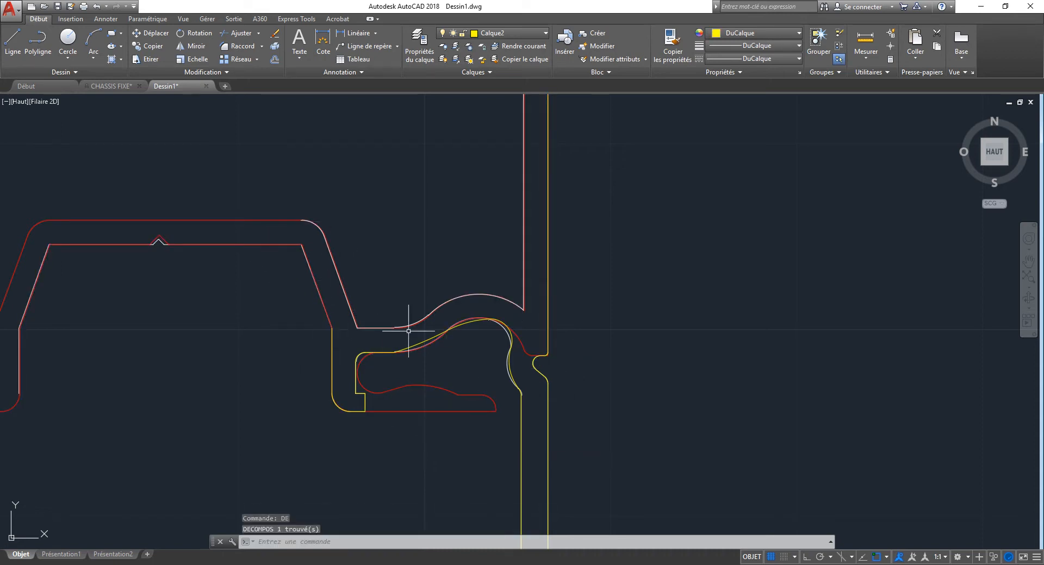
- Drop the current selection and undo the explode of the red outer outline
scroll(511, 306, up, 4)
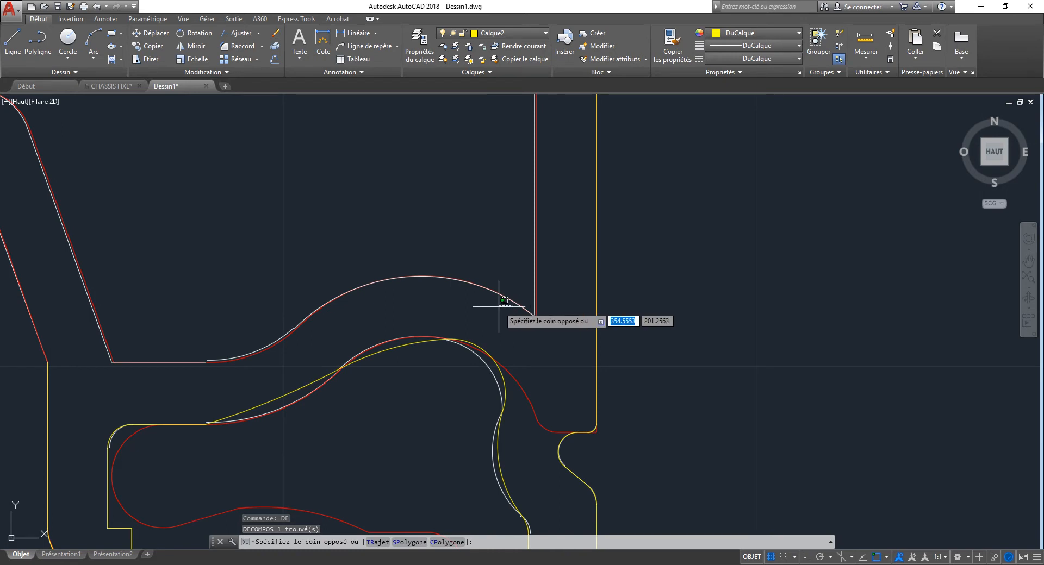
click(497, 292)
scroll(501, 311, down, 5)
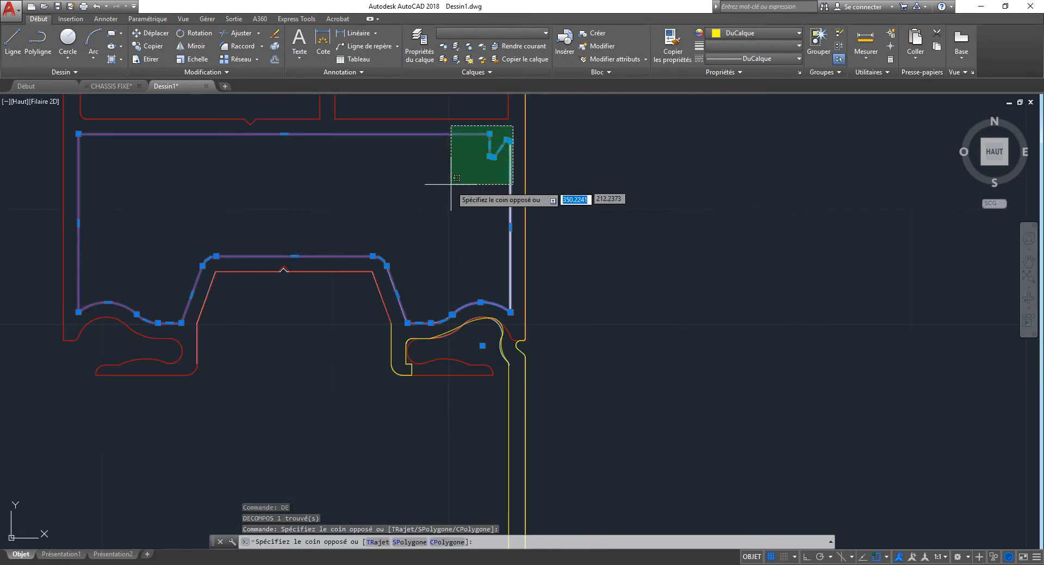
key(Escape)
key(Escape)
text(u)
key(Return)
scroll(421, 299, up, 8)
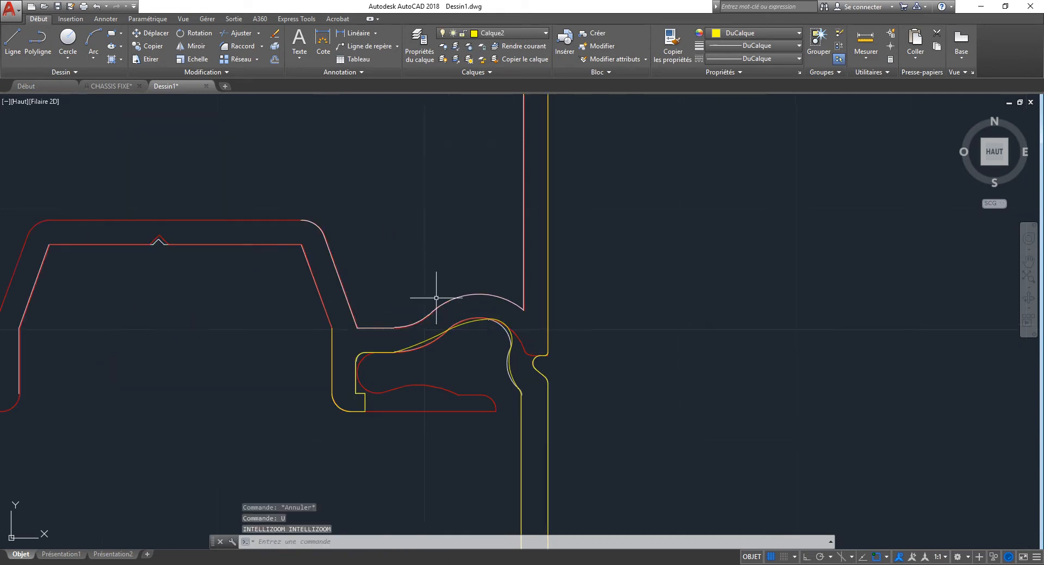
- Erase the white reference geometry over the whole profile, excluding the red outlines and the yellow polyline from the selection
scroll(438, 298, down, 7)
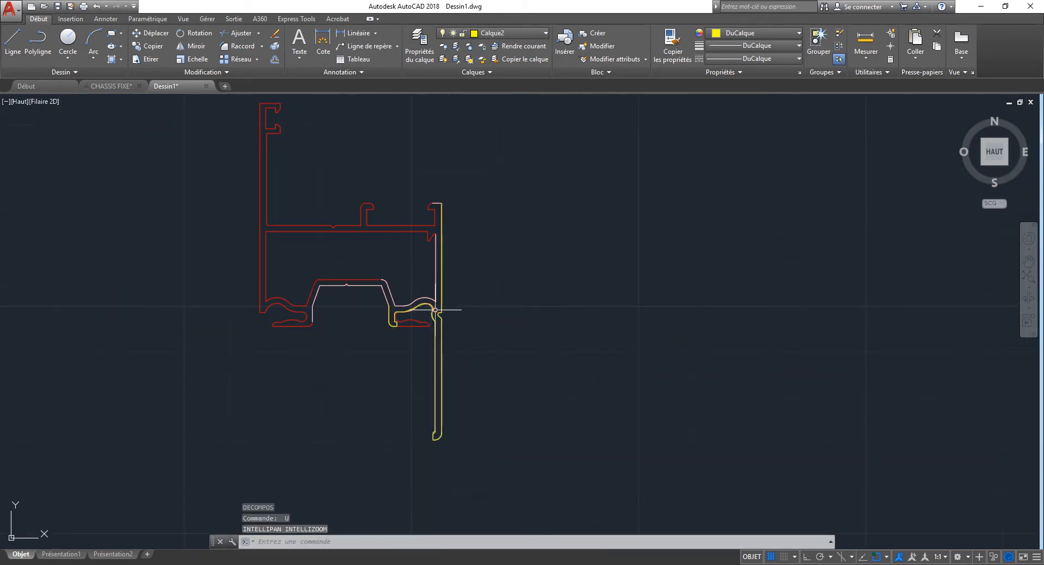
key(Return)
click(501, 158)
click(280, 429)
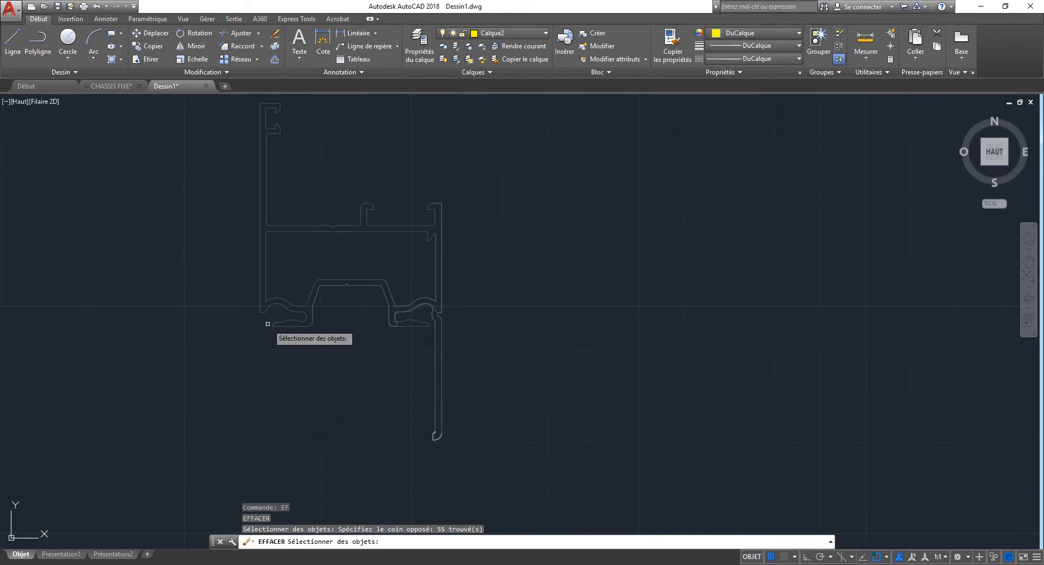
shift+click(292, 156)
shift+click(229, 174)
shift+click(279, 246)
shift+click(213, 253)
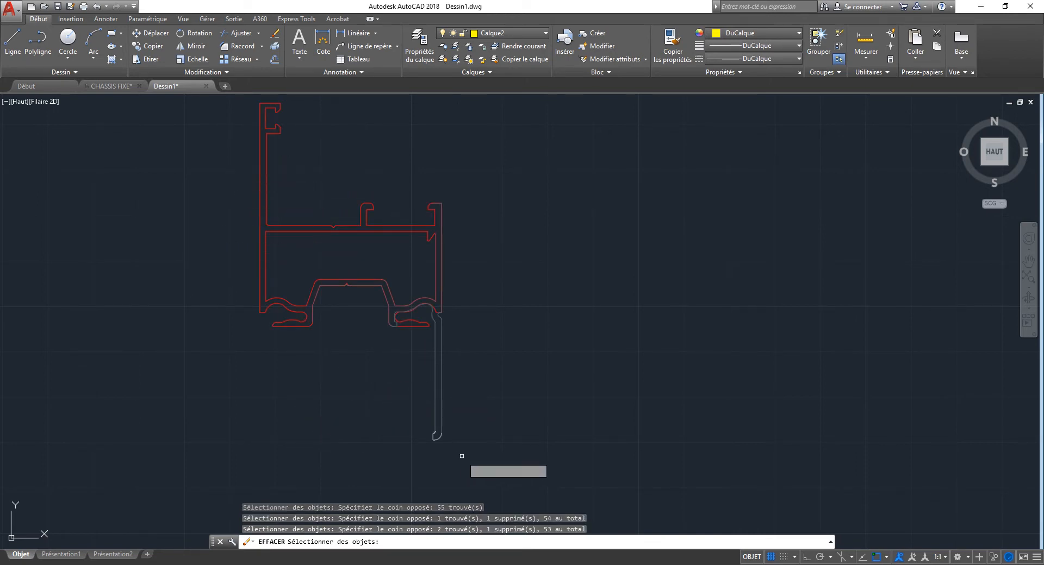
shift+click(441, 418)
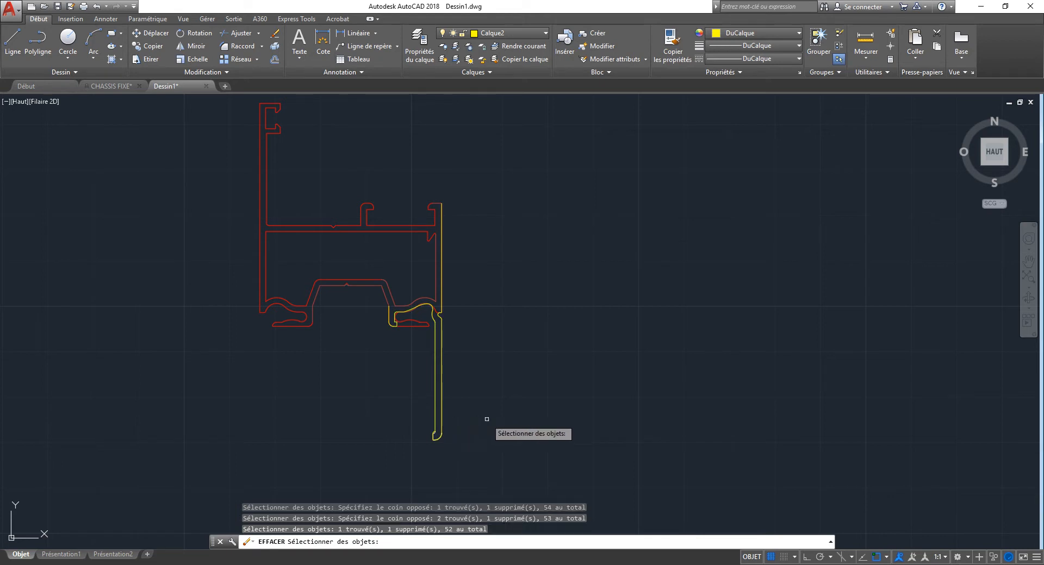
key(Return)
- Reverse the bulge of the small arc at the yellow profile's lower end by stretching its midpoint toward the white arc
click(339, 459)
click(525, 256)
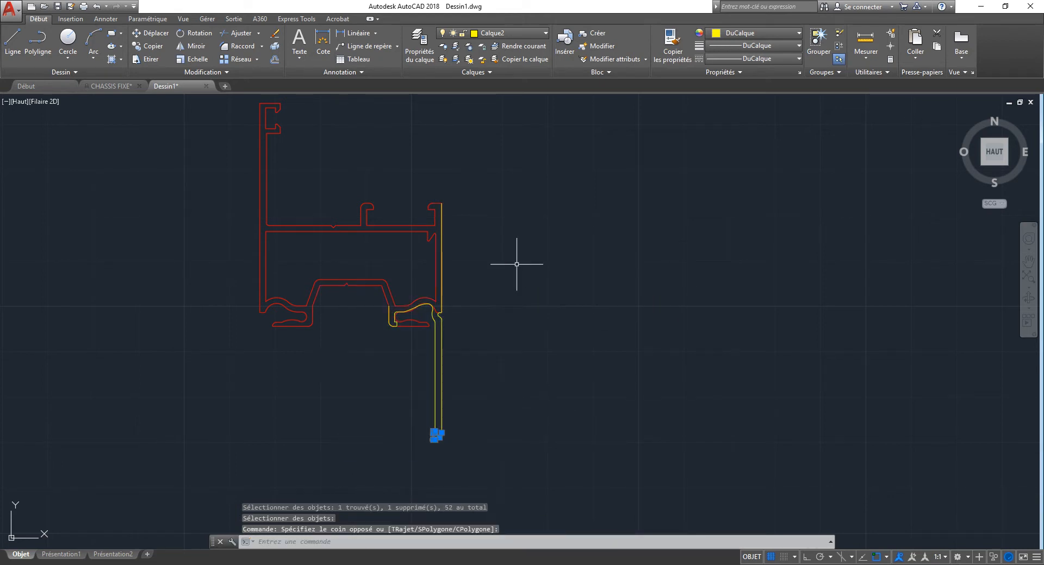
scroll(429, 430, up, 8)
key(Escape)
key(Escape)
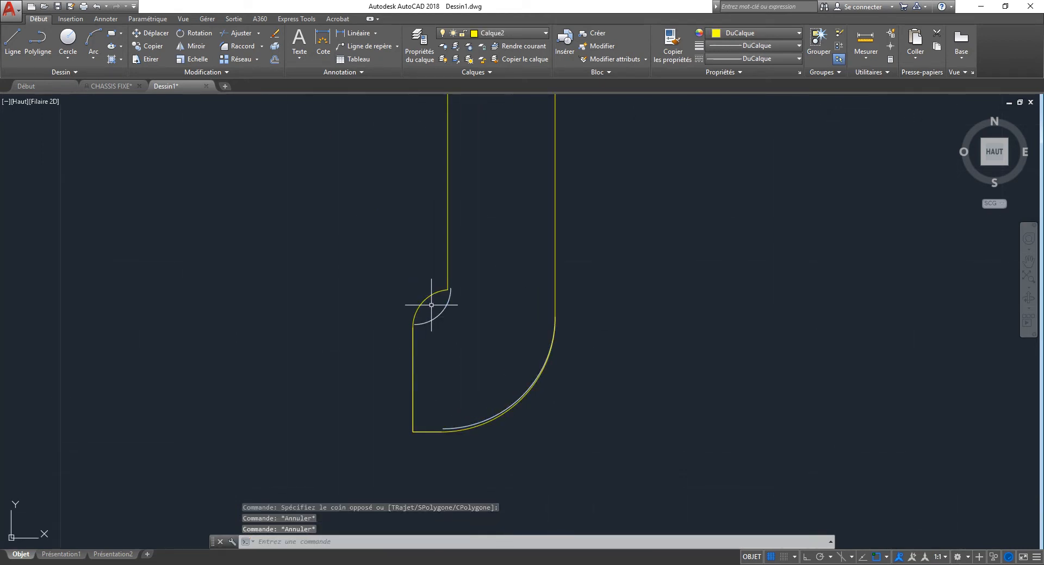
scroll(426, 303, up, 4)
click(430, 300)
click(397, 274)
click(387, 291)
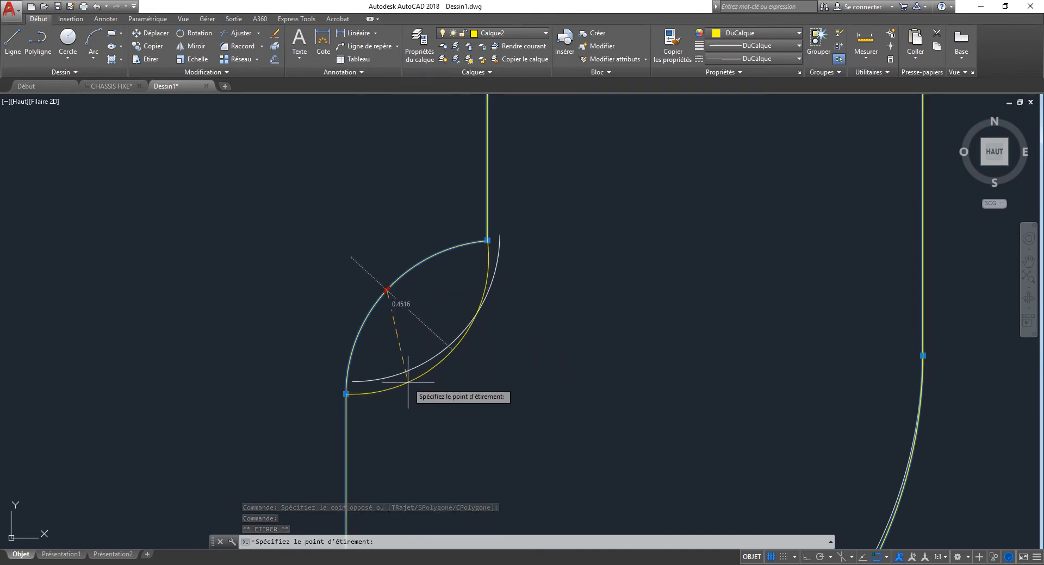
click(408, 383)
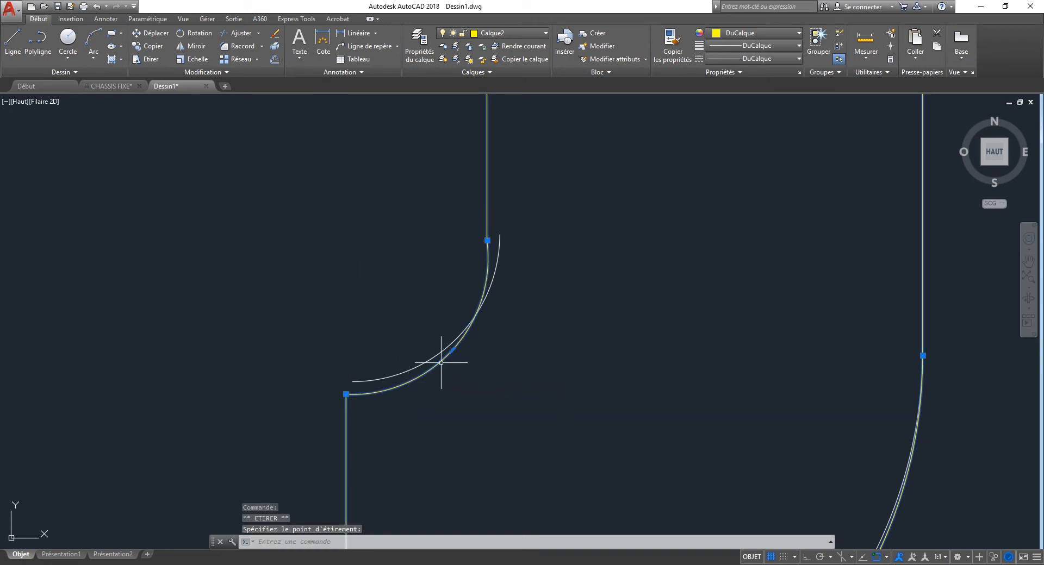
scroll(441, 363, up, 6)
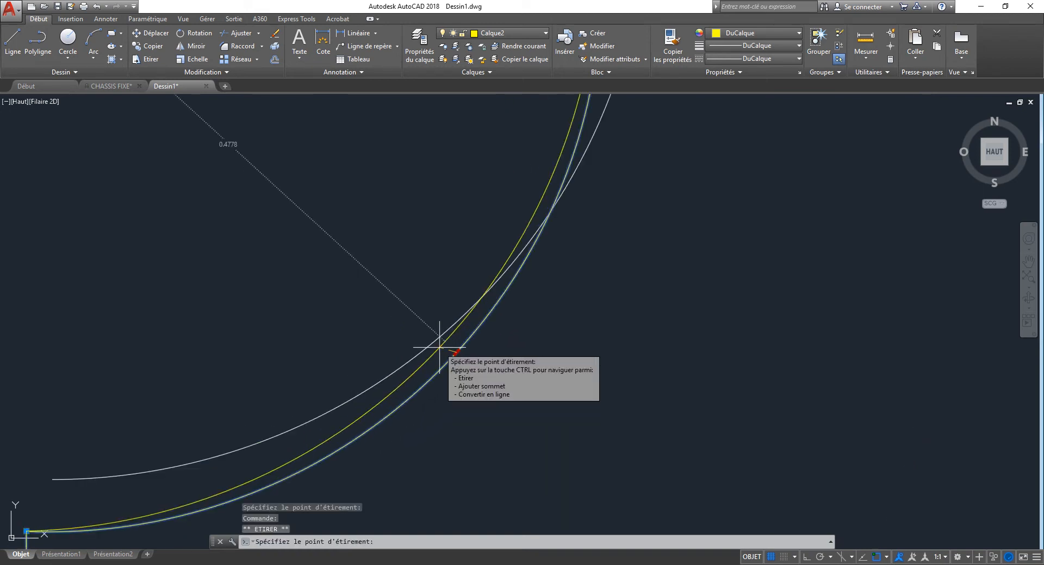
key(Escape)
key(Escape)
- Erase the leftover white reference arcs and lines around the yellow profile's lower end
click(398, 368)
key(Delete)
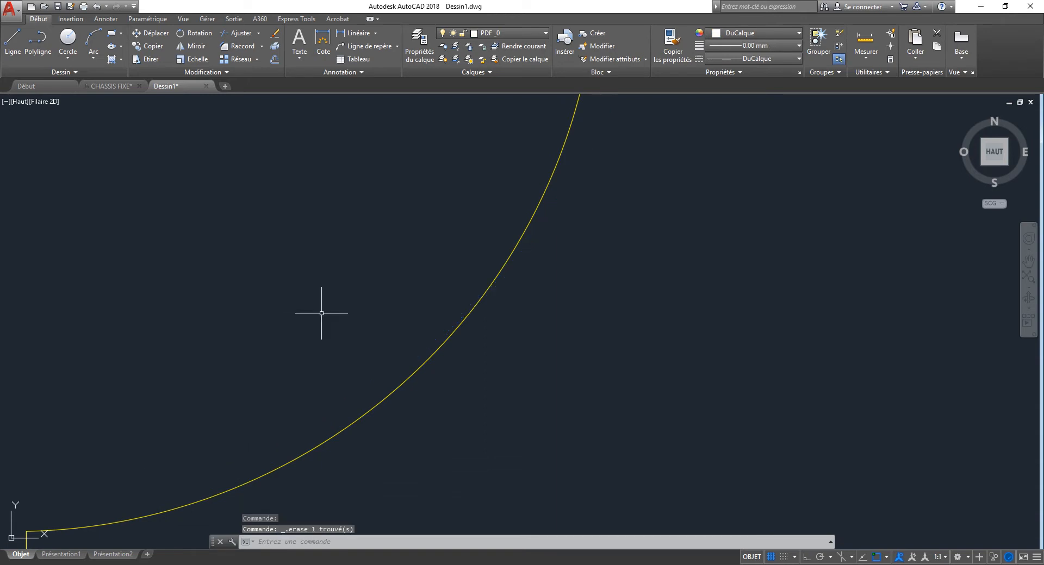
scroll(394, 311, down, 5)
key(Return)
click(325, 361)
click(547, 196)
key(Return)
- Explode the red outer outline polyline around the groove into separate segments
scroll(449, 349, down, 10)
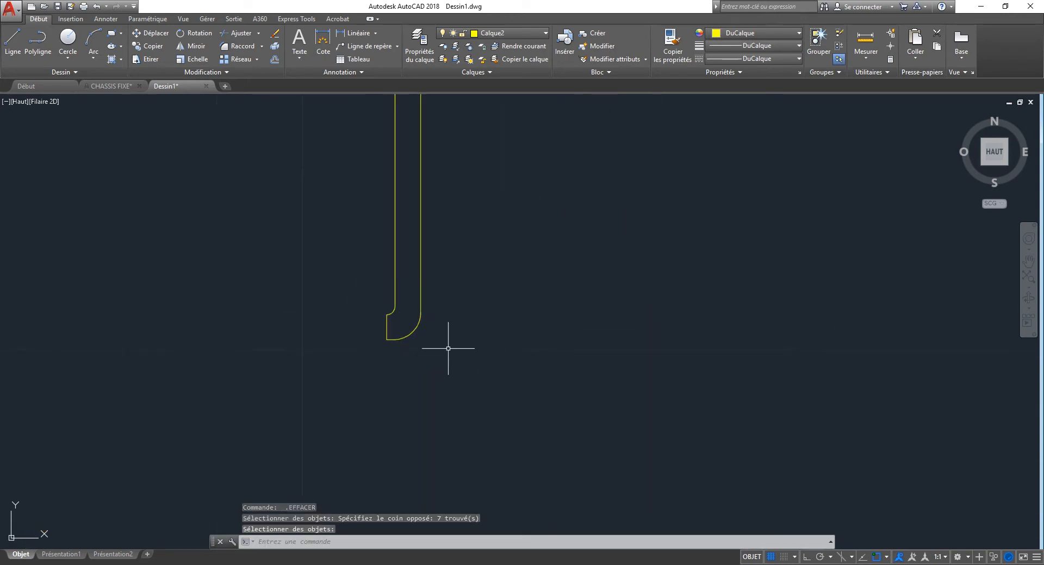
mouse_move(447, 303)
middle_down()
mouse_move(465, 317)
mouse_move(497, 394)
middle_up()
scroll(450, 300, up, 9)
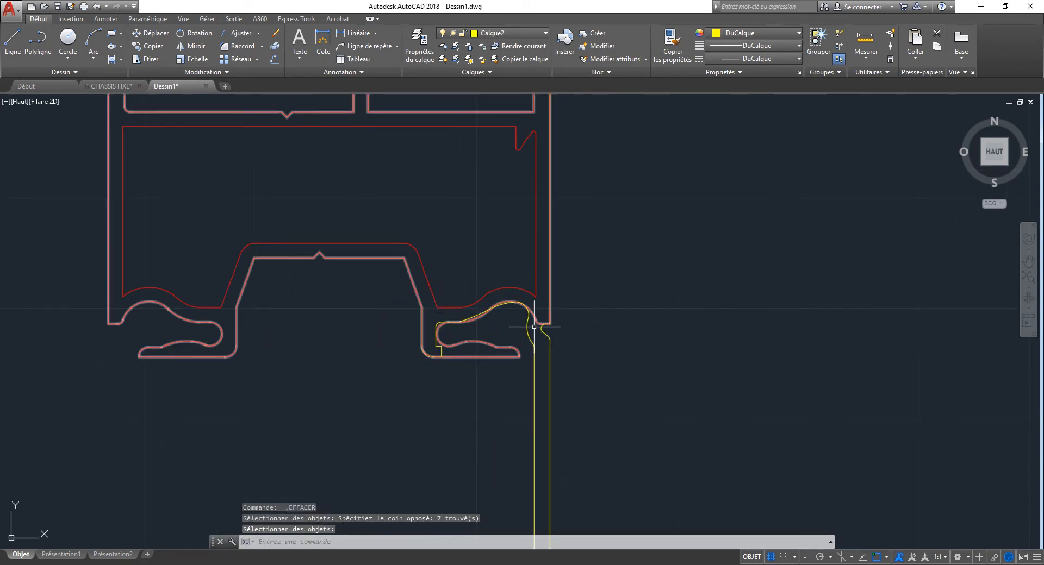
click(512, 310)
click(489, 307)
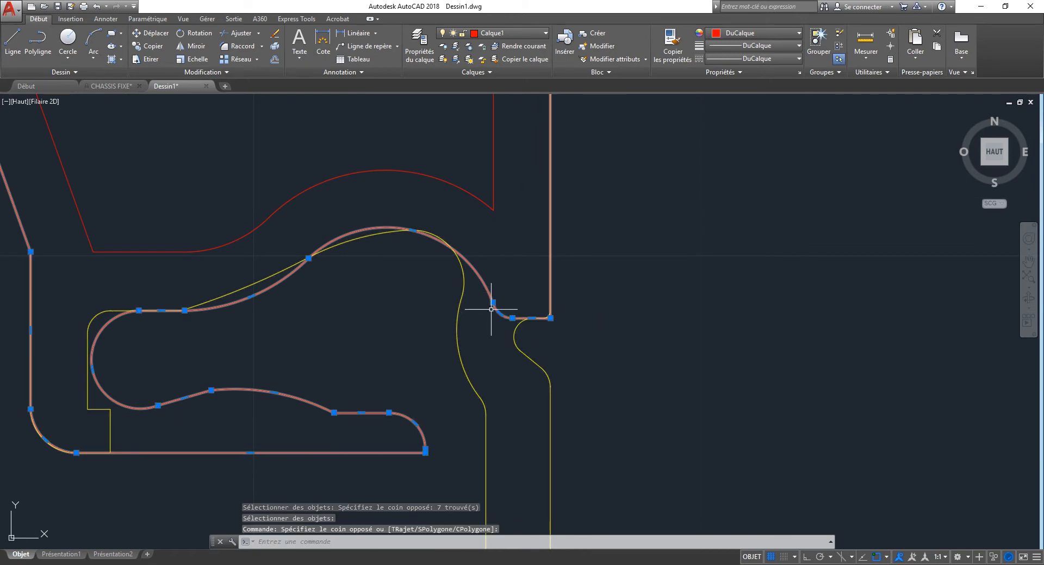
scroll(491, 309, down, 5)
key(Escape)
key(Escape)
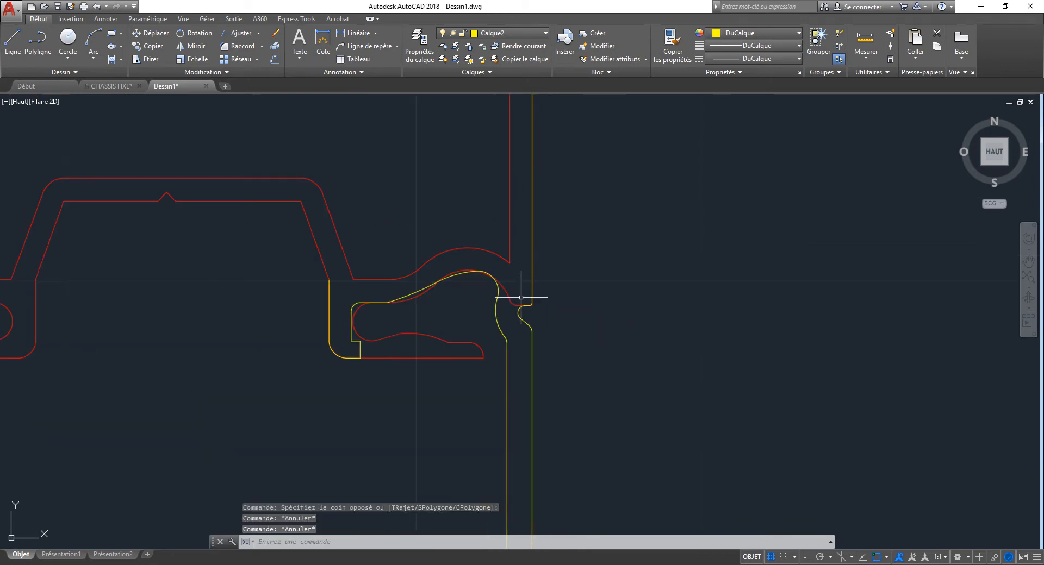
scroll(368, 345, down, 2)
scroll(413, 355, up, 4)
click(455, 314)
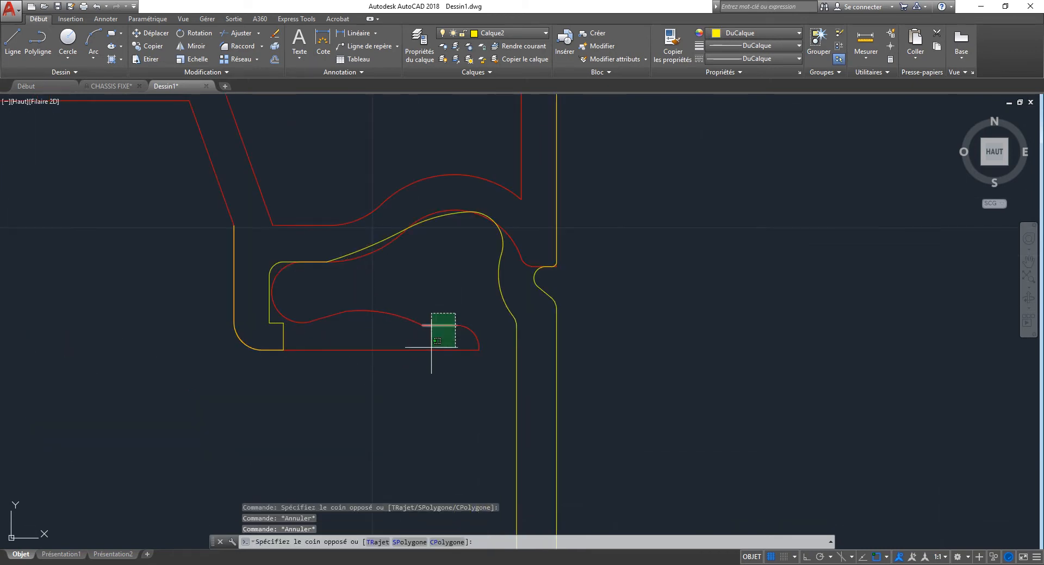
click(391, 376)
text(e)
key(space)
key(Escape)
key(Escape)
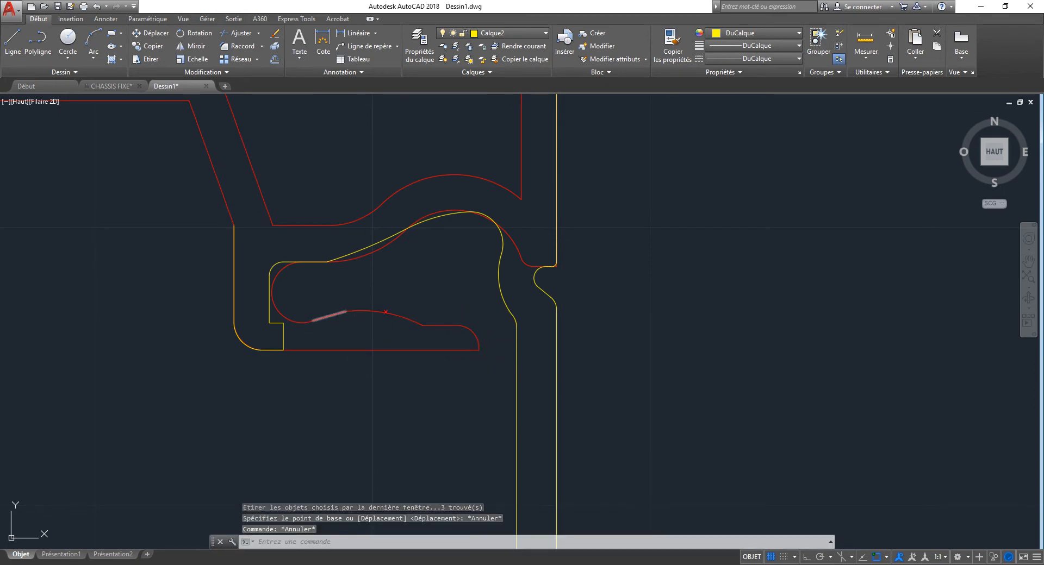
- Erase the red lip segments below the groove, from the rounded left end to the rounded tip
text(ef)
key(space)
click(431, 295)
click(306, 375)
right_click(306, 375)
click(478, 324)
click(379, 374)
right_click(378, 374)
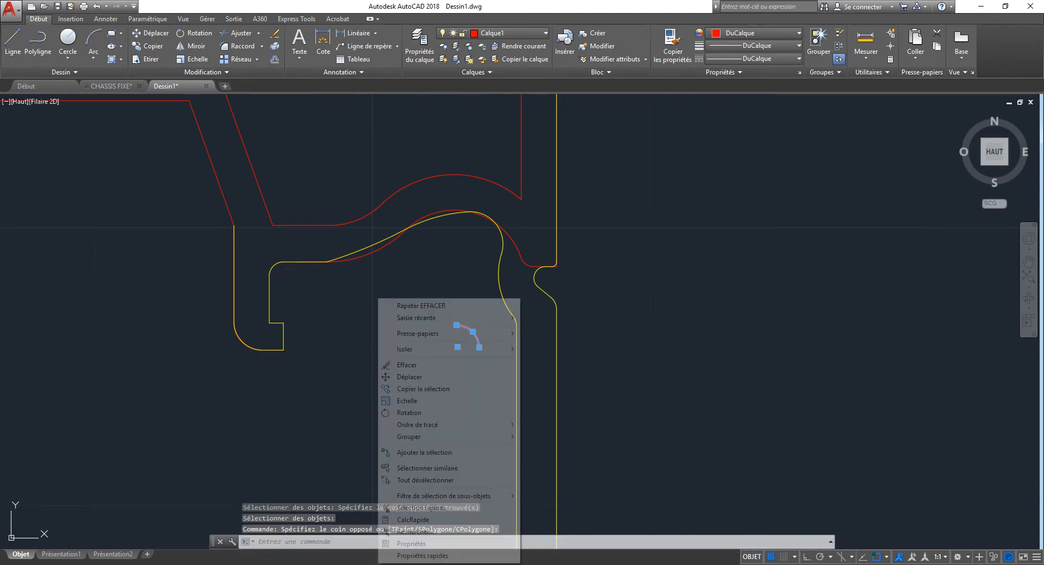
click(421, 305)
key(Escape)
scroll(375, 249, up, 2)
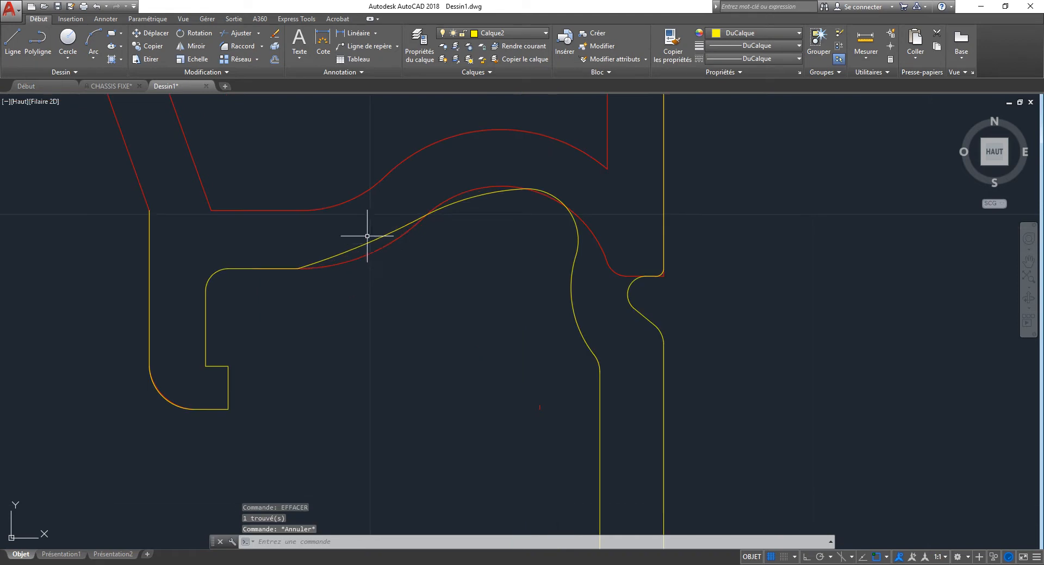
- Stretch the yellow arc between the groove's horizontal edge and its hump onto the midpoint of the matching red arc
click(367, 236)
click(359, 240)
click(361, 245)
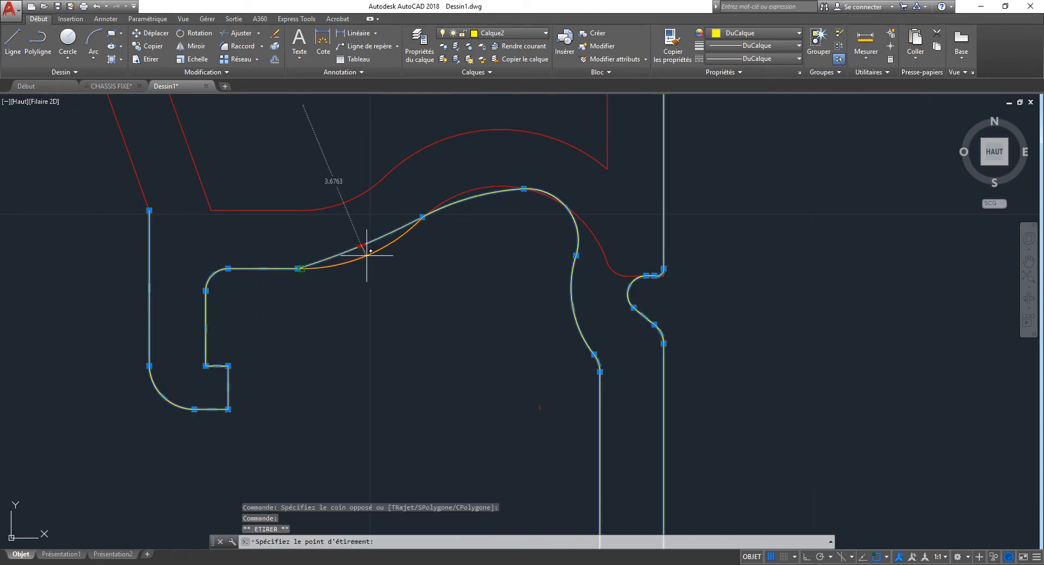
shift+right_click(367, 255)
key(m)
click(366, 255)
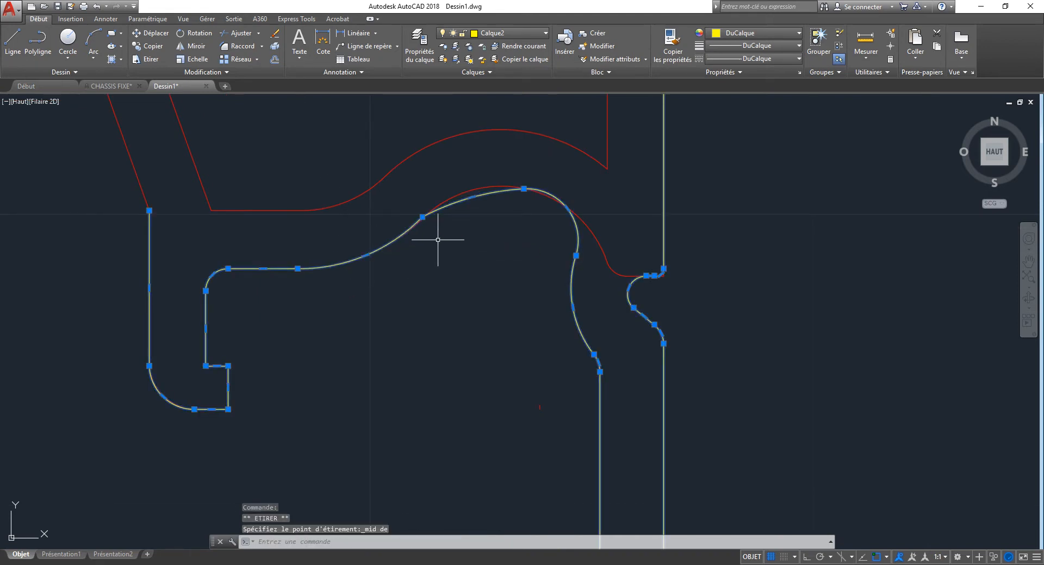
- Stretch the midpoint of the yellow arc forming the hump's left side onto the nearest point of the matching red arc
click(471, 197)
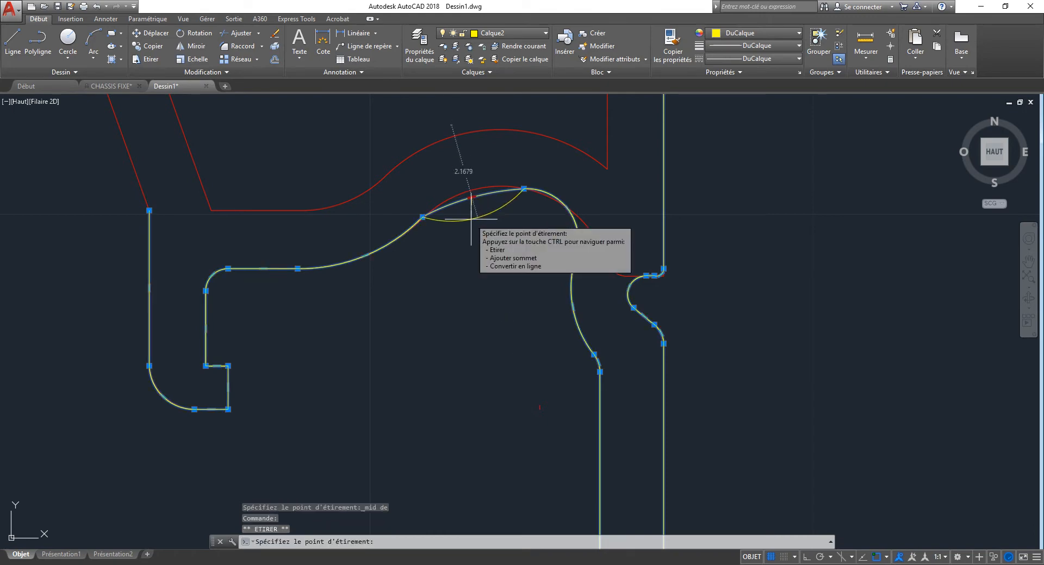
shift+right_click(471, 219)
key(m)
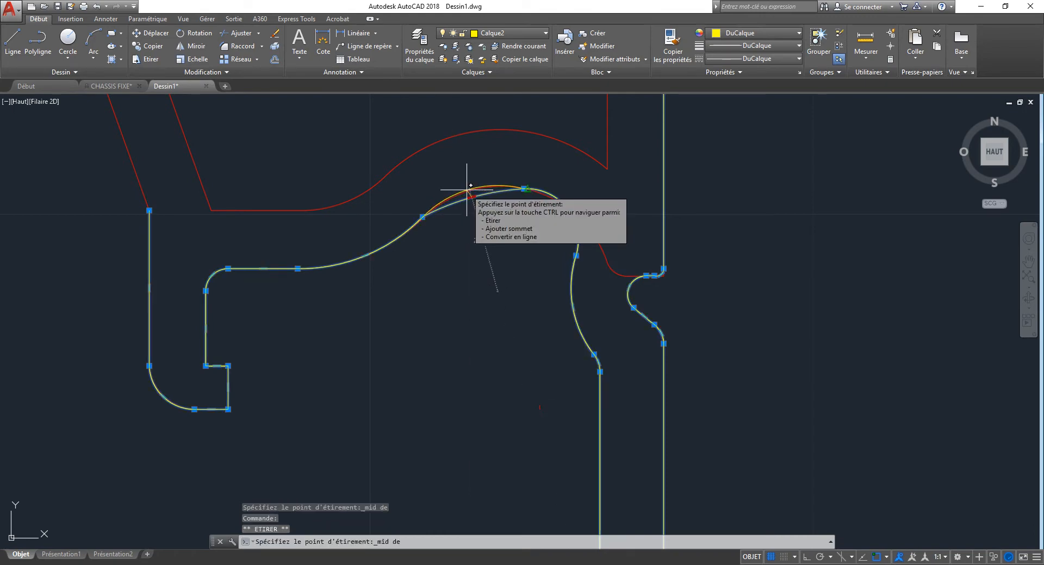
scroll(466, 194, up, 5)
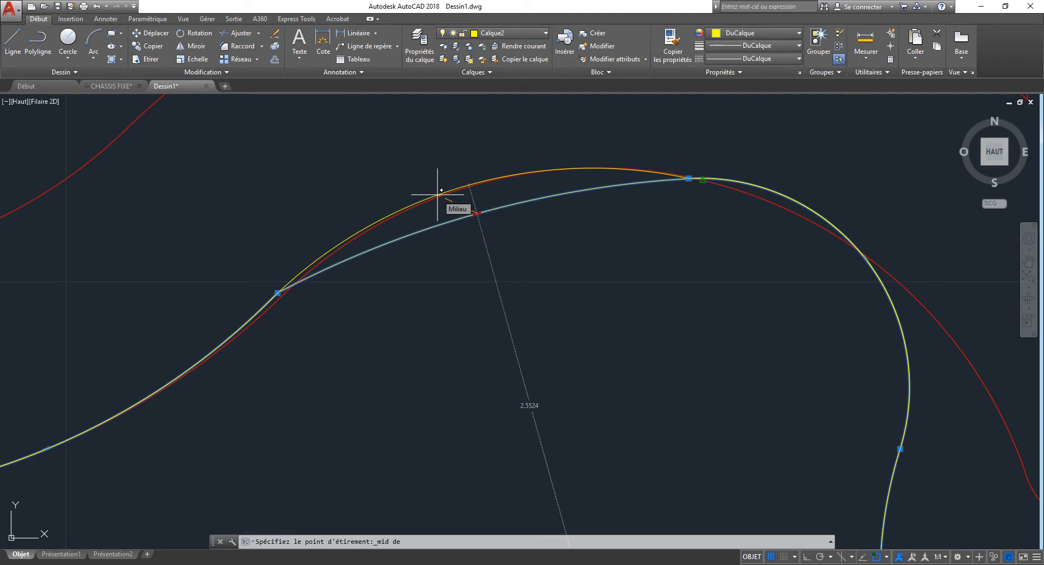
shift+right_click(437, 194)
key(r)
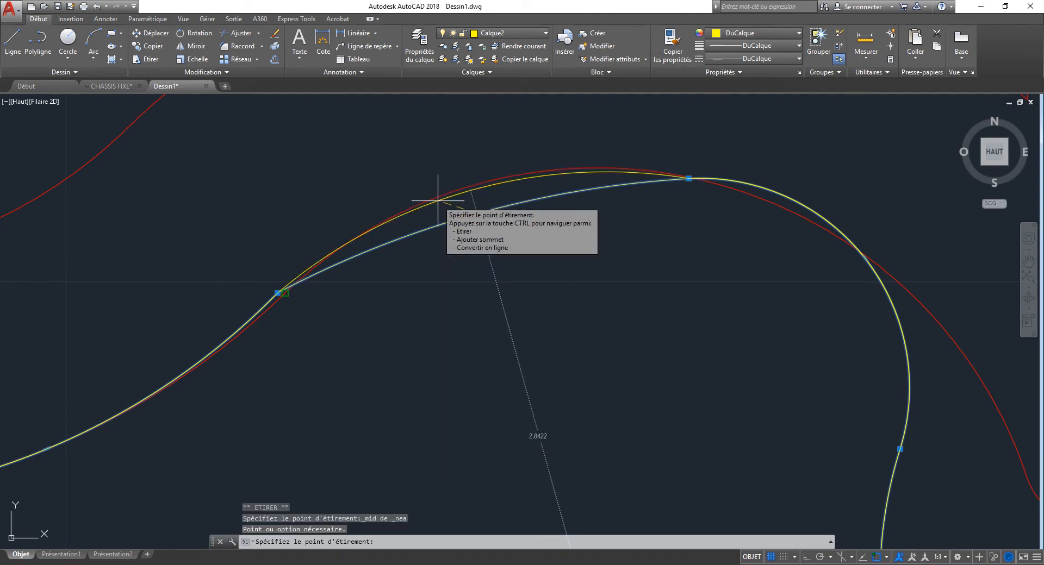
shift+right_click(438, 200)
click(456, 441)
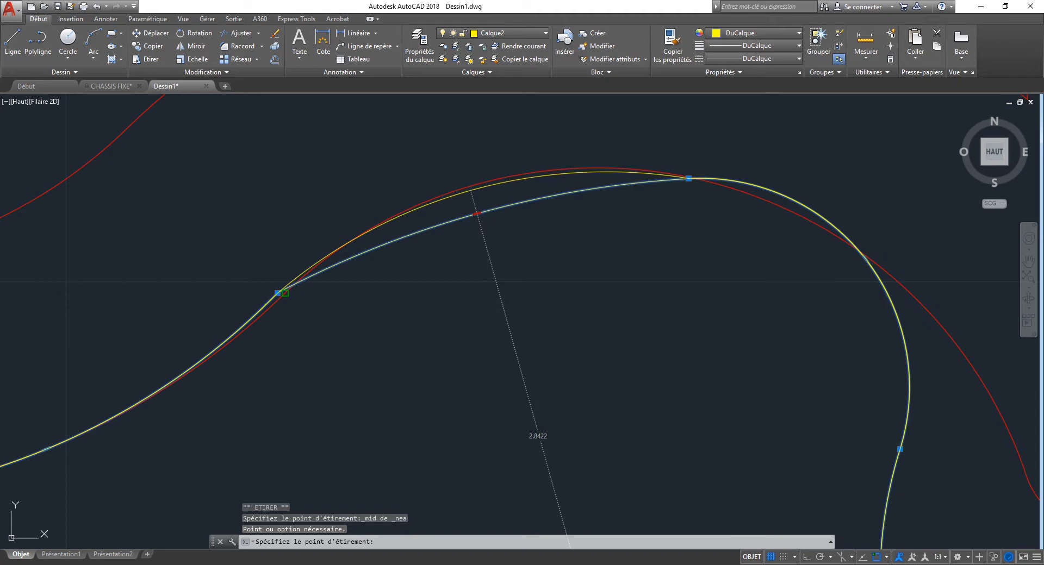
click(432, 209)
scroll(865, 258, down, 5)
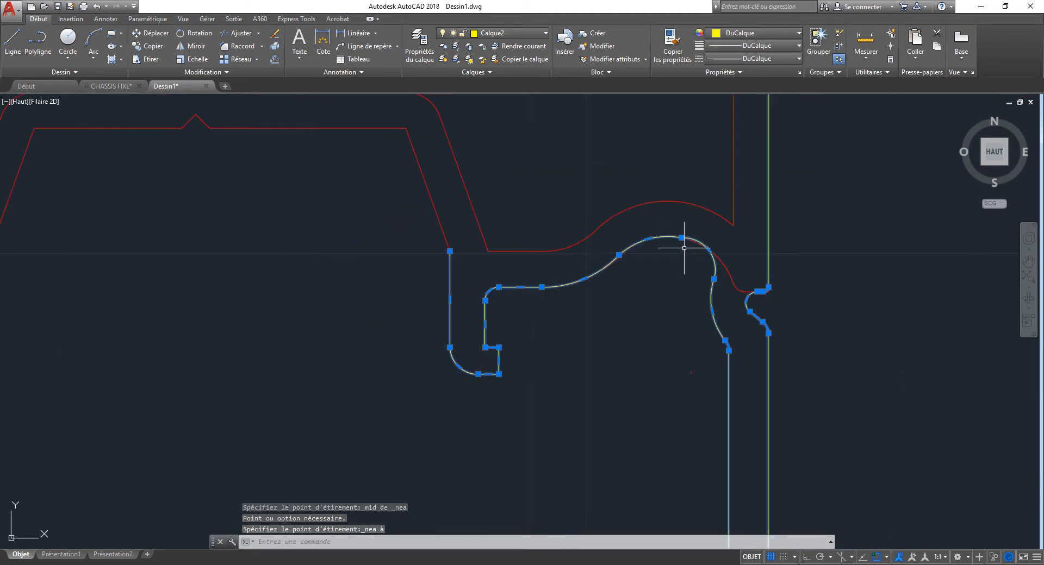
- Pull the midpoint of the yellow arc on the hump's right side slightly inward, away from the red arc
scroll(681, 243, up, 4)
click(655, 181)
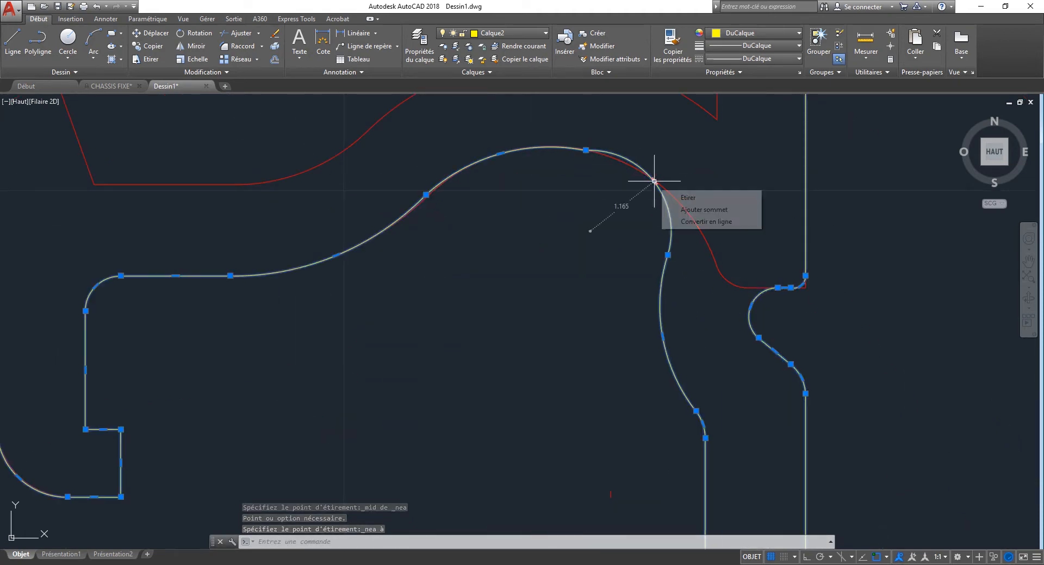
click(655, 182)
click(647, 188)
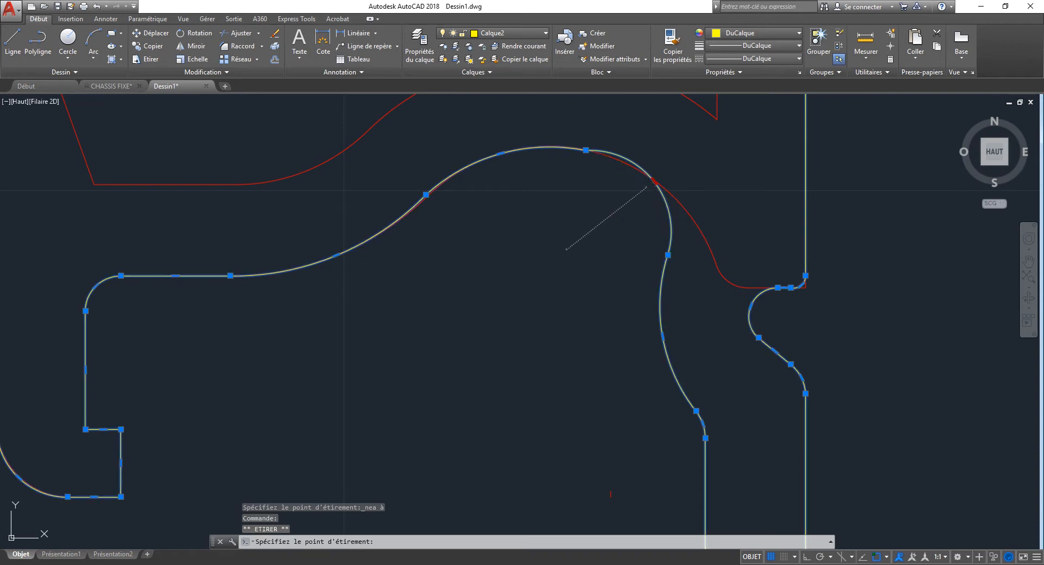
key(Escape)
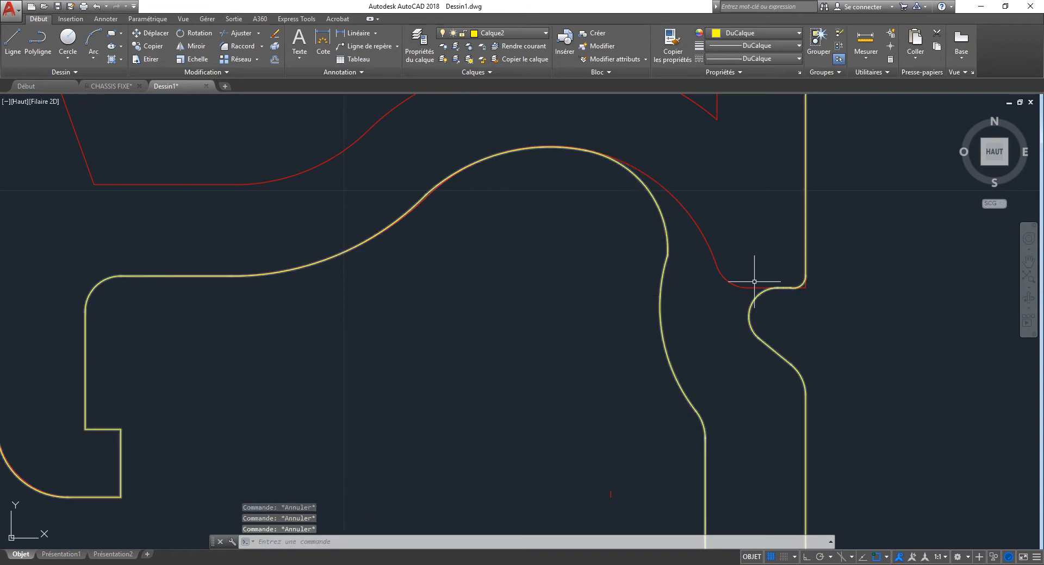
click(749, 255)
click(706, 297)
text(e)
key(Return)
scroll(706, 293, down, 5)
key(Escape)
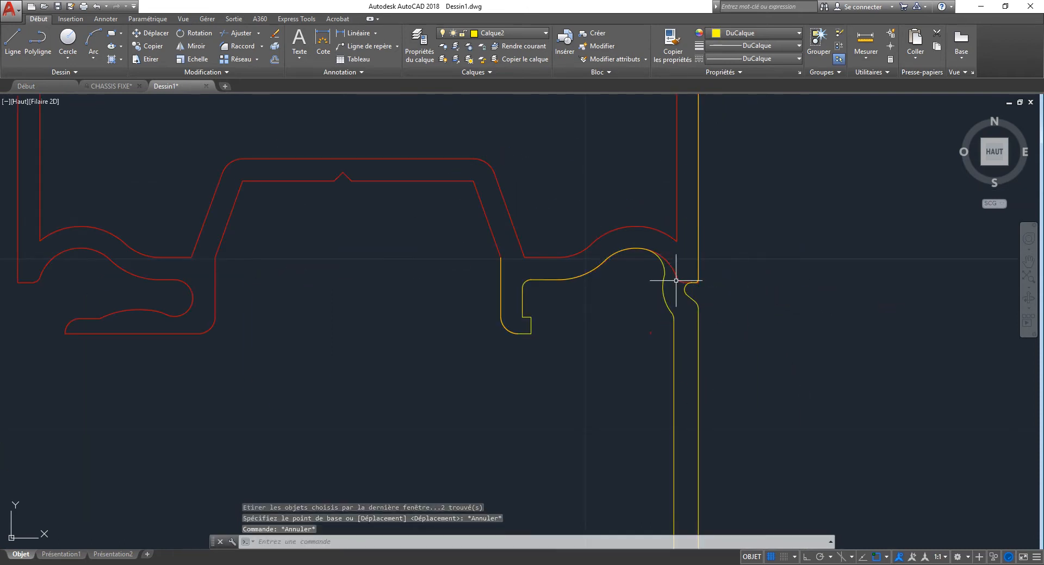
- Erase the red arcs right of the hump and the red reference segments lying under the yellow hook and hump
key(Delete)
click(685, 267)
click(678, 279)
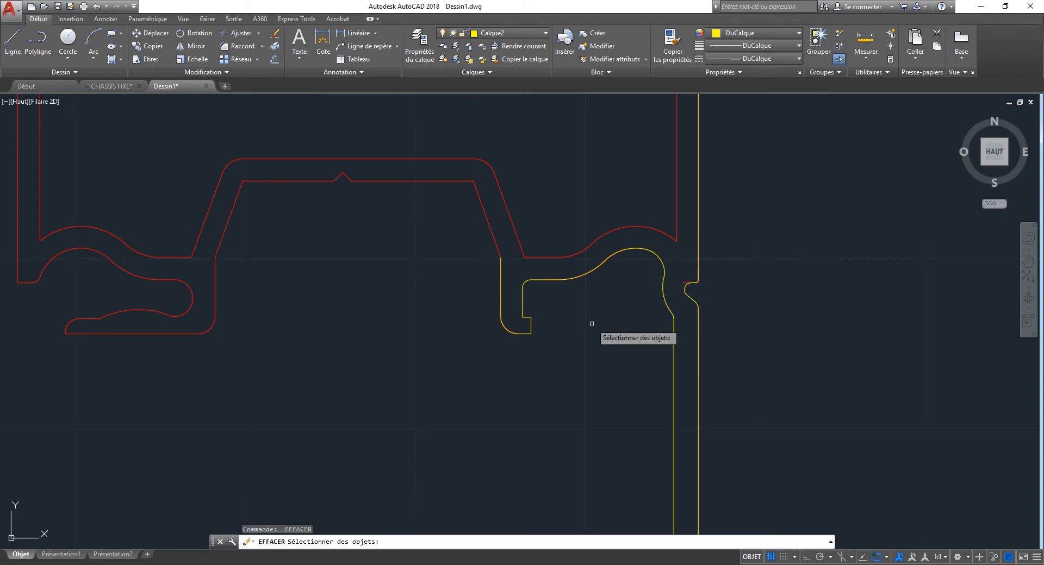
click(466, 367)
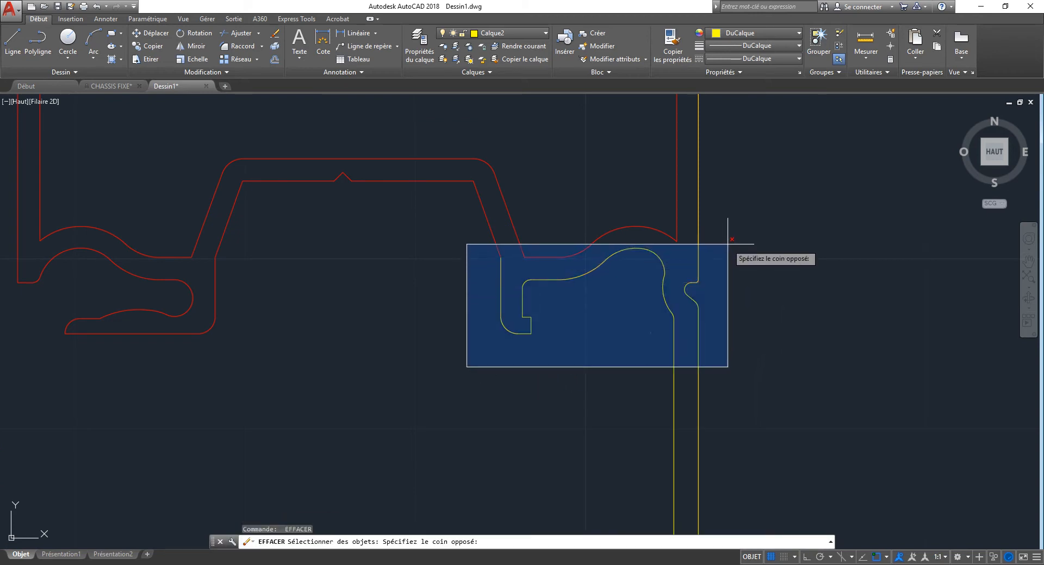
click(720, 243)
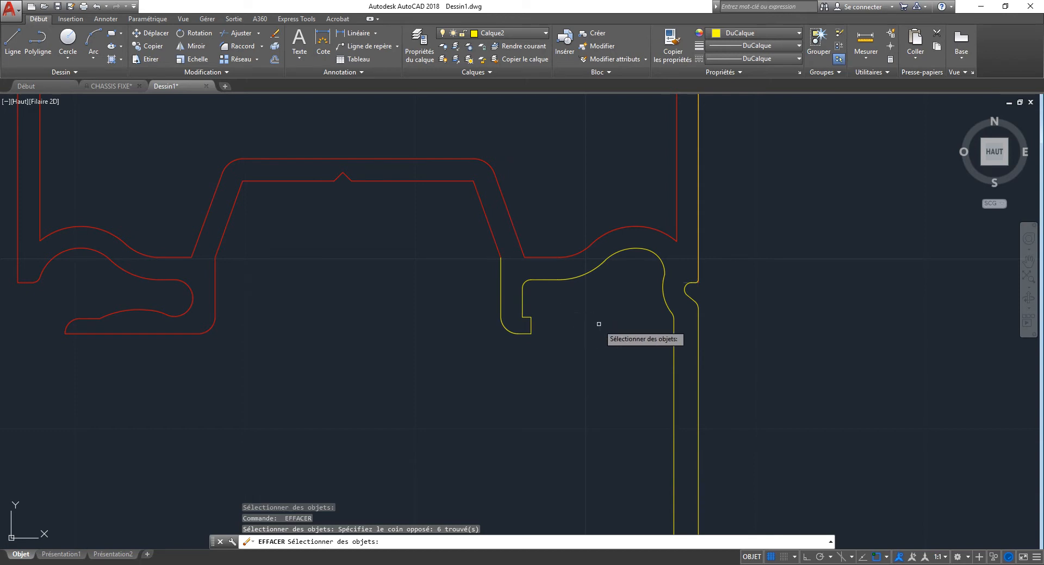
key(Return)
- Erase the leftover reference segment at the rounded corner just above the notch in the outer wall
scroll(696, 298, up, 8)
key(Return)
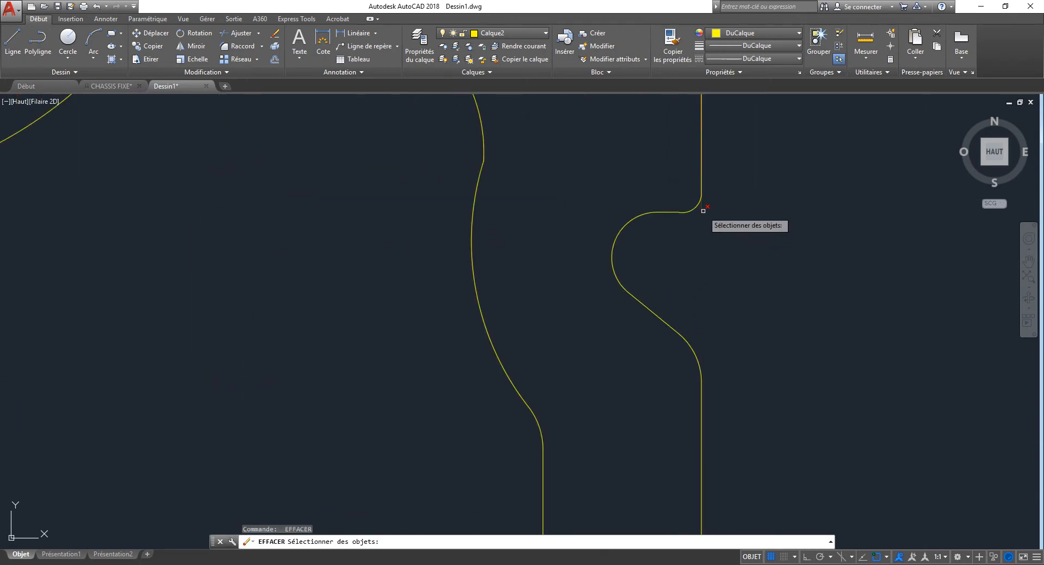
click(703, 211)
scroll(705, 256, down, 5)
key(Return)
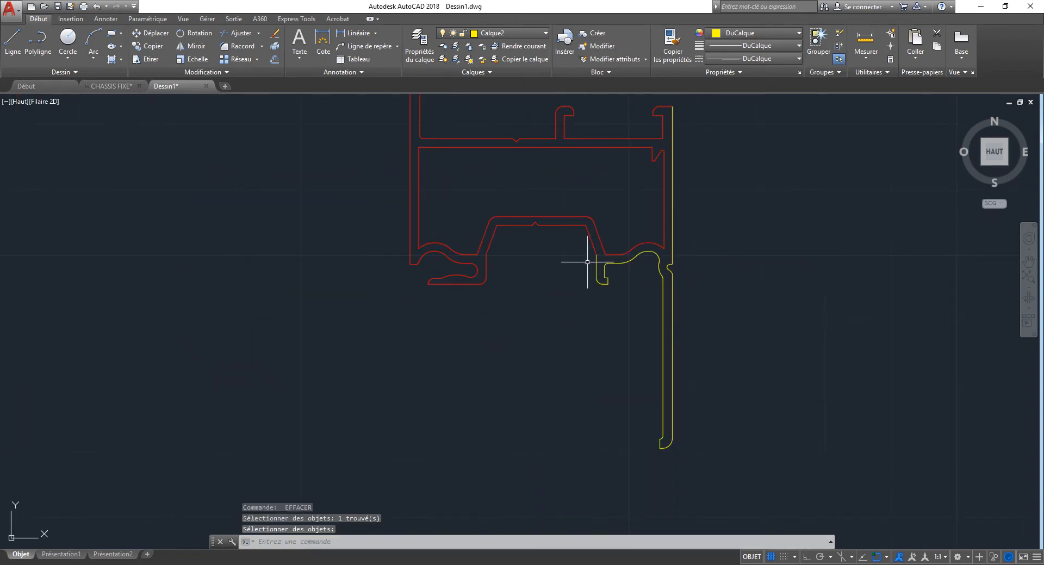
- Check the junction between the hook's vertical edge and the red slanted line, and the hook's inner corner, for leftover overlapping segments
scroll(590, 258, up, 8)
click(628, 269)
click(601, 282)
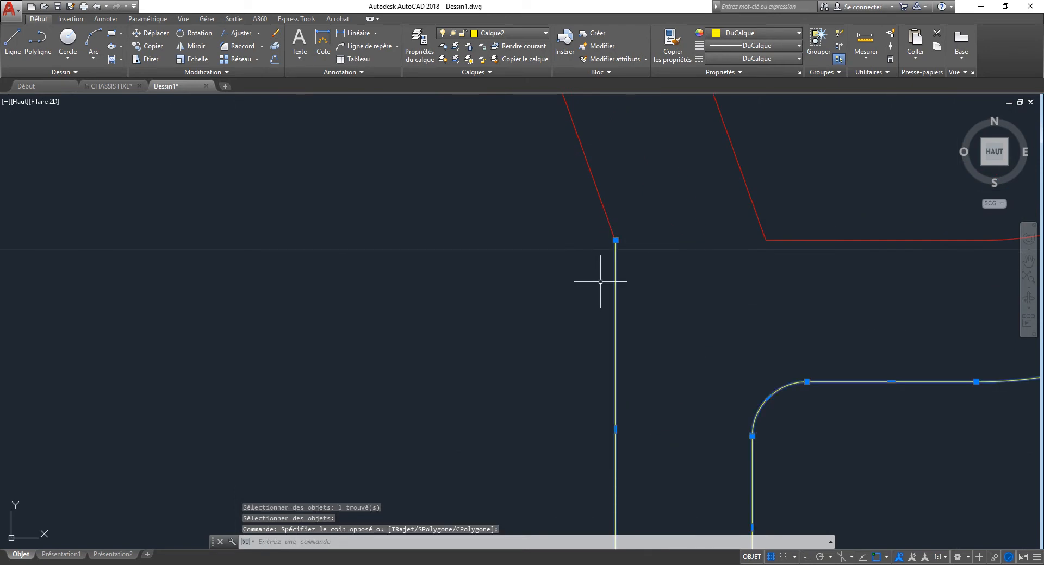
key(Escape)
key(Escape)
click(722, 316)
click(583, 306)
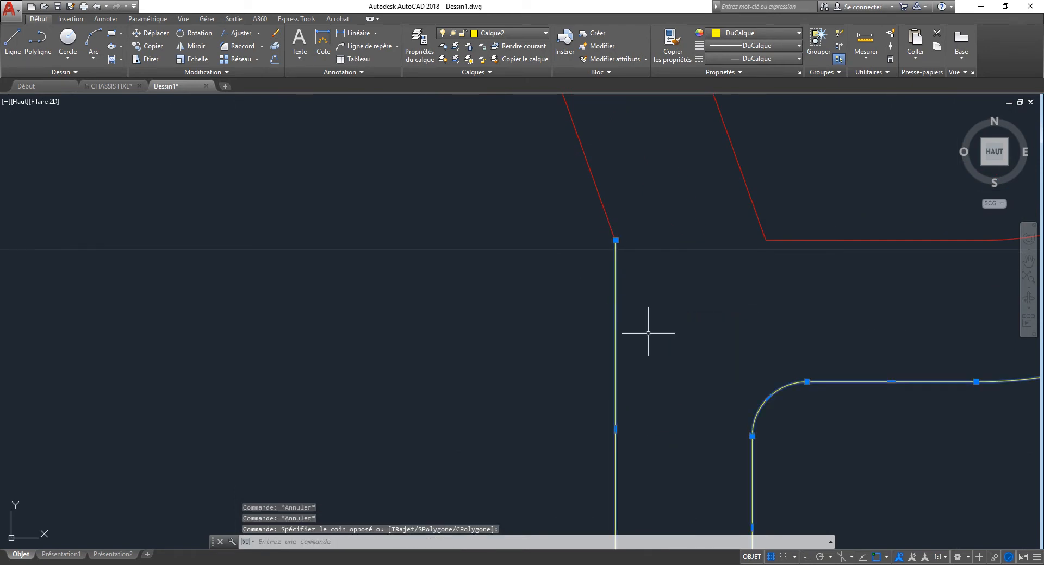
shift+click(857, 402)
shift+click(805, 337)
scroll(587, 243, down, 8)
click(589, 244)
key(Escape)
scroll(491, 289, down, 4)
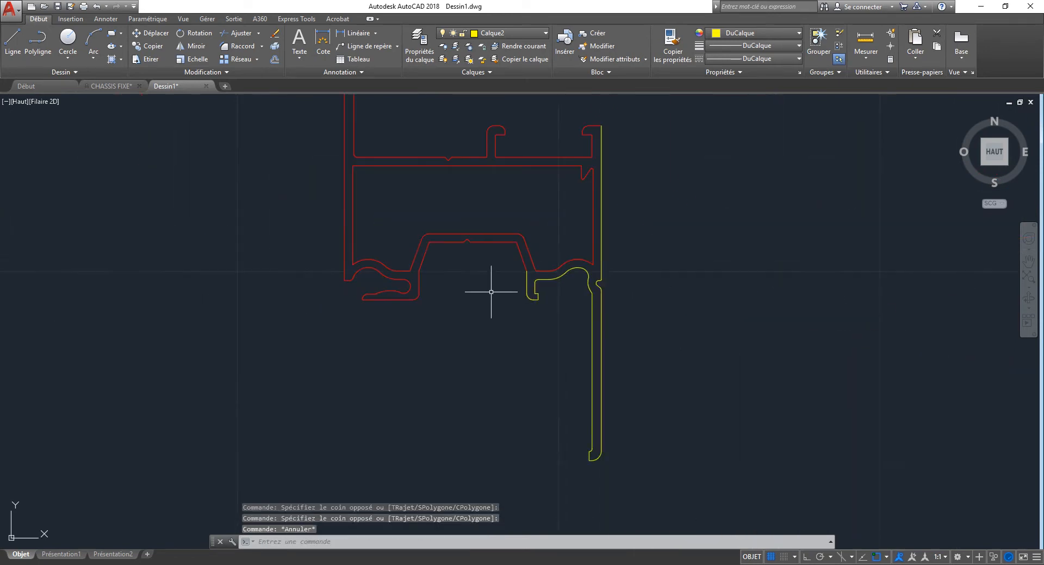
middle_drag(520, 245, 520, 304)
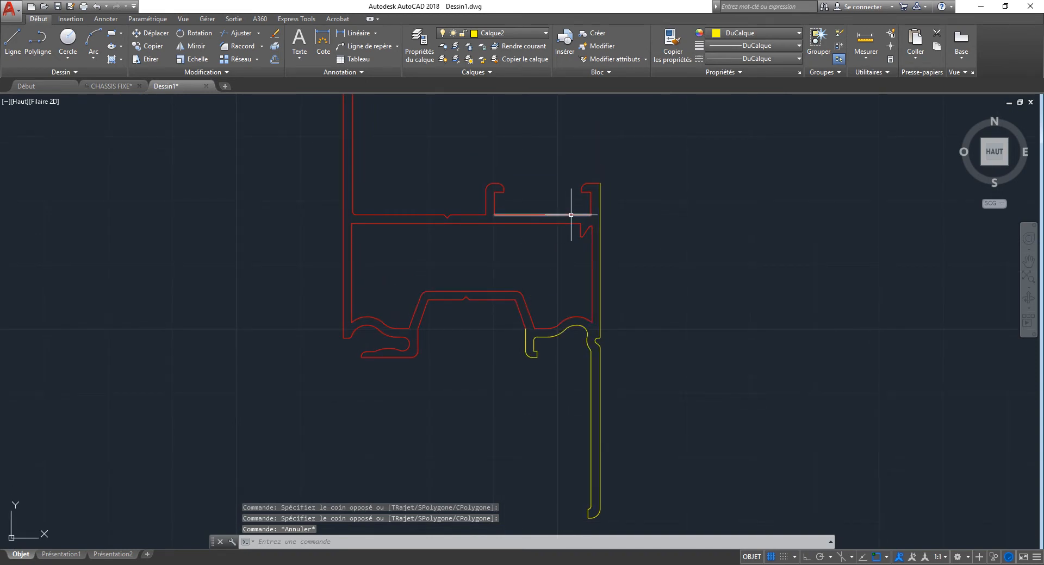
click(571, 215)
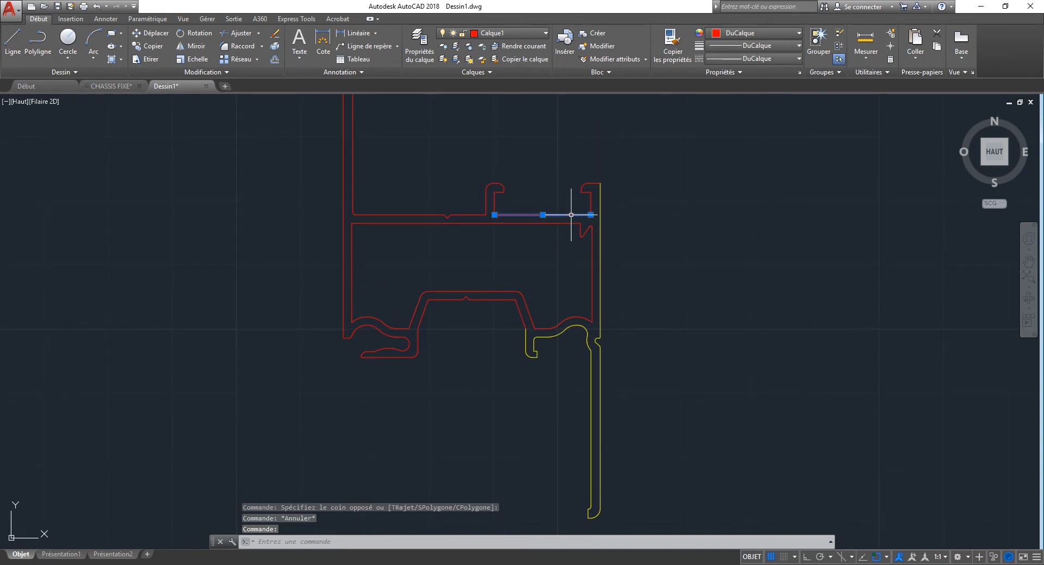
text(pe)
key(Return)
key(Escape)
key(Escape)
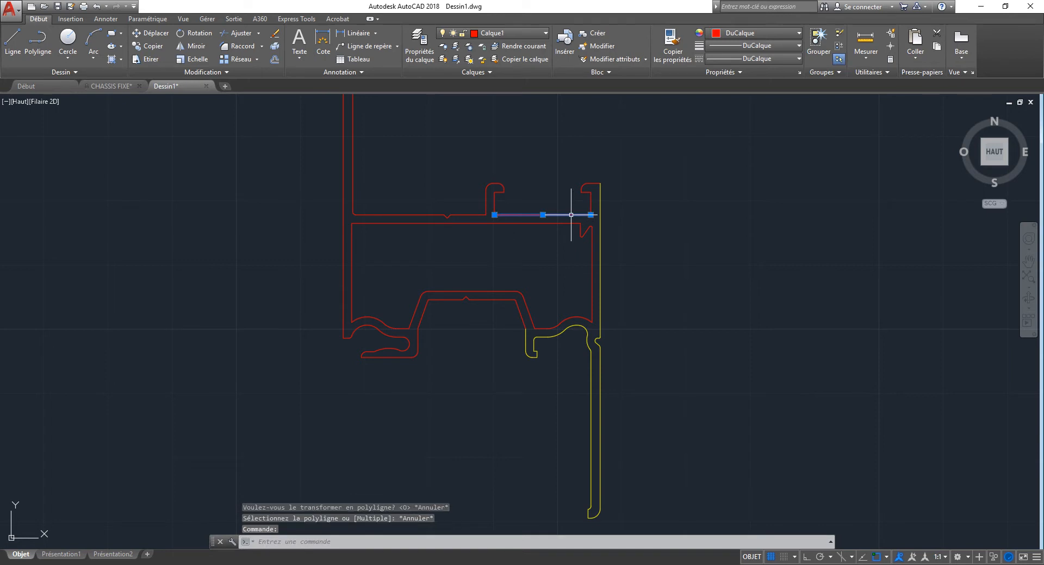
- Make Calque1 the current layer from the selected red horizontal line, using the AI_MOLC command
text(AI8)
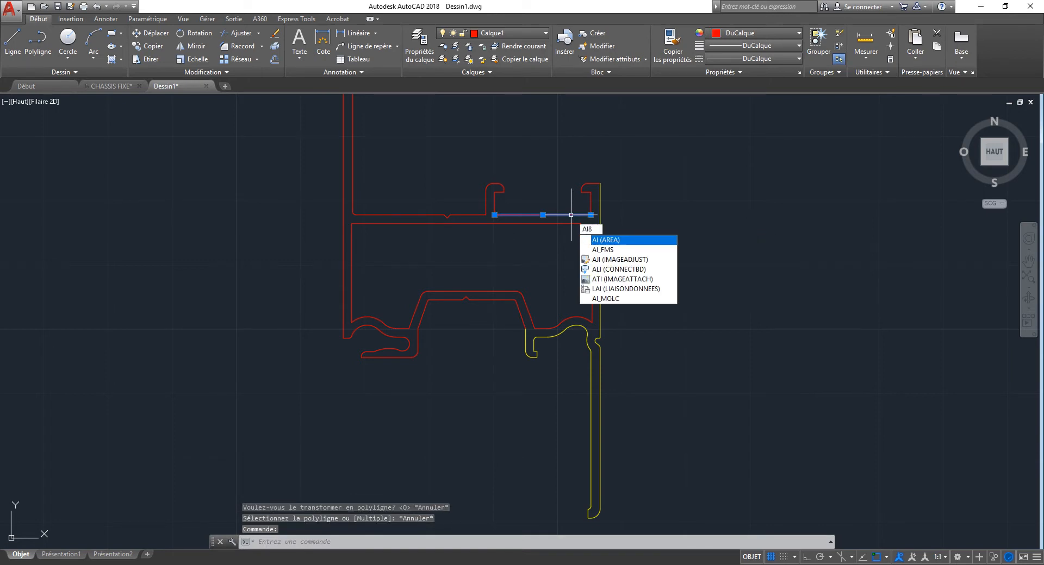
text(MO)
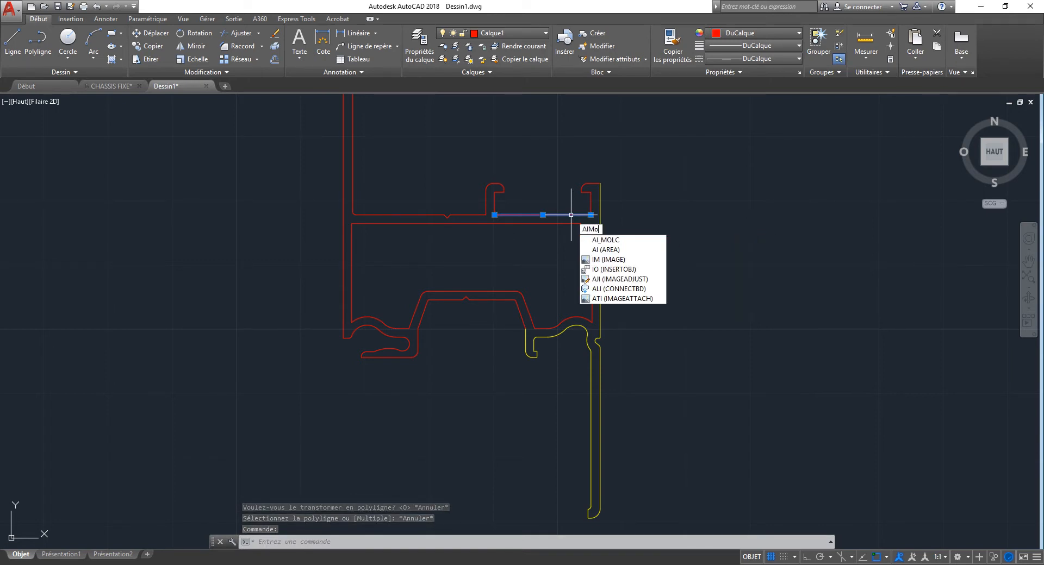
key(BackSpace)
key(BackSpace)
text(_)
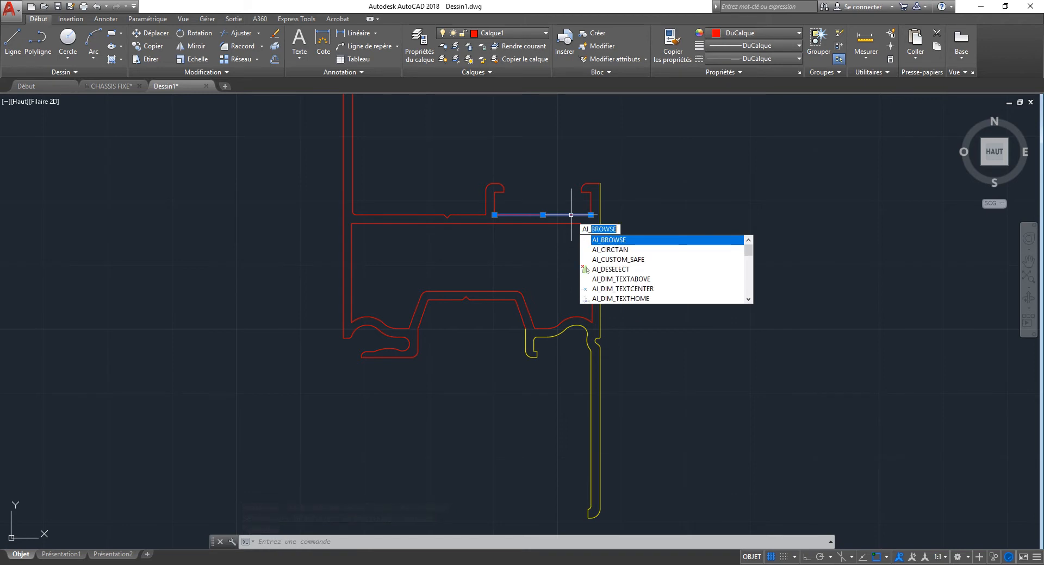
text(Mo)
key(Return)
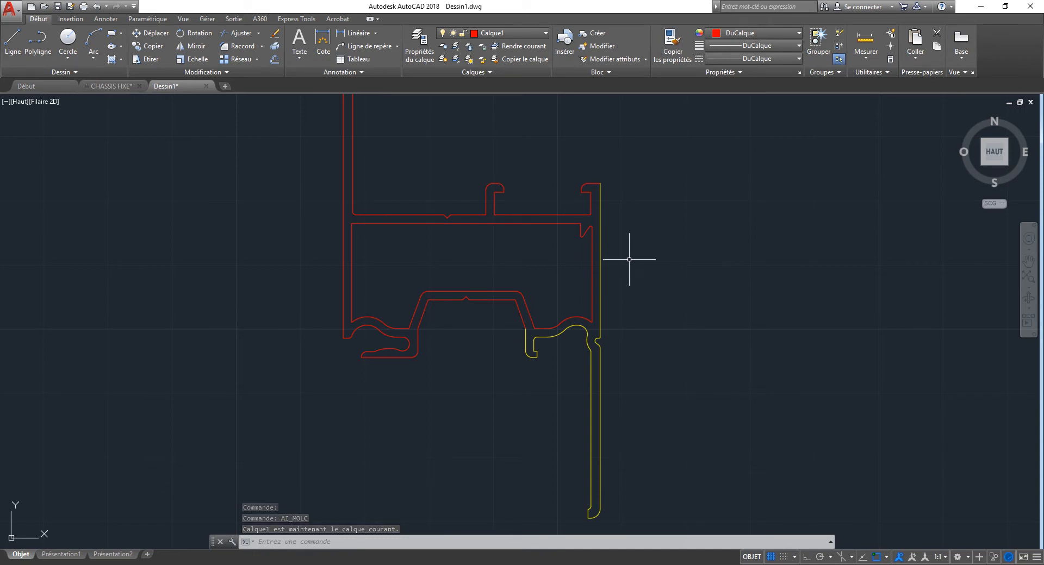
- Run PEDIT with the Multiple option on the whole combined red and yellow profile and convert its lines and arcs to polylines
text(pe)
key(Return)
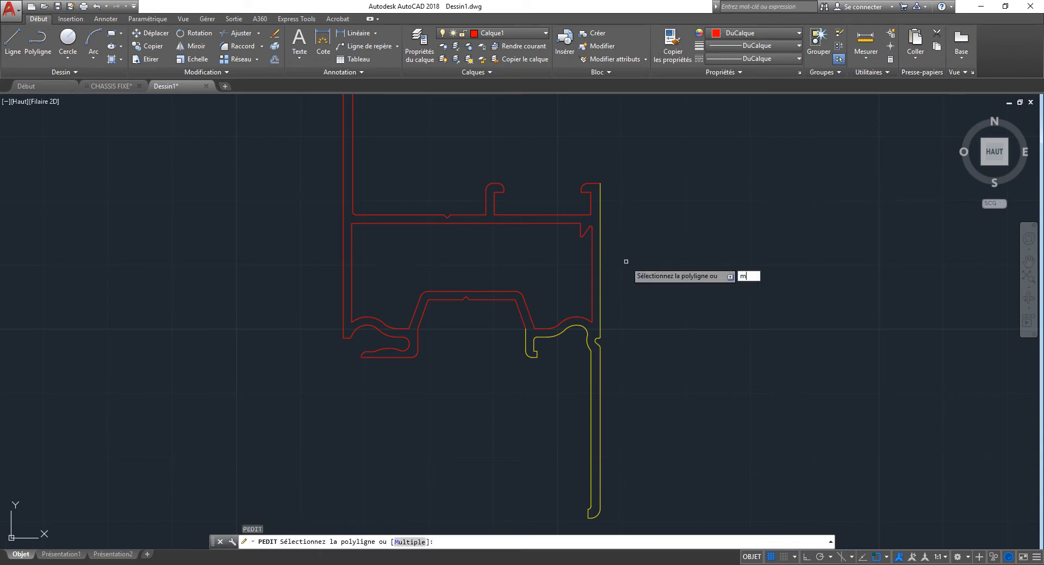
text(m)
key(Return)
scroll(626, 262, down, 5)
click(645, 194)
click(486, 372)
key(Return)
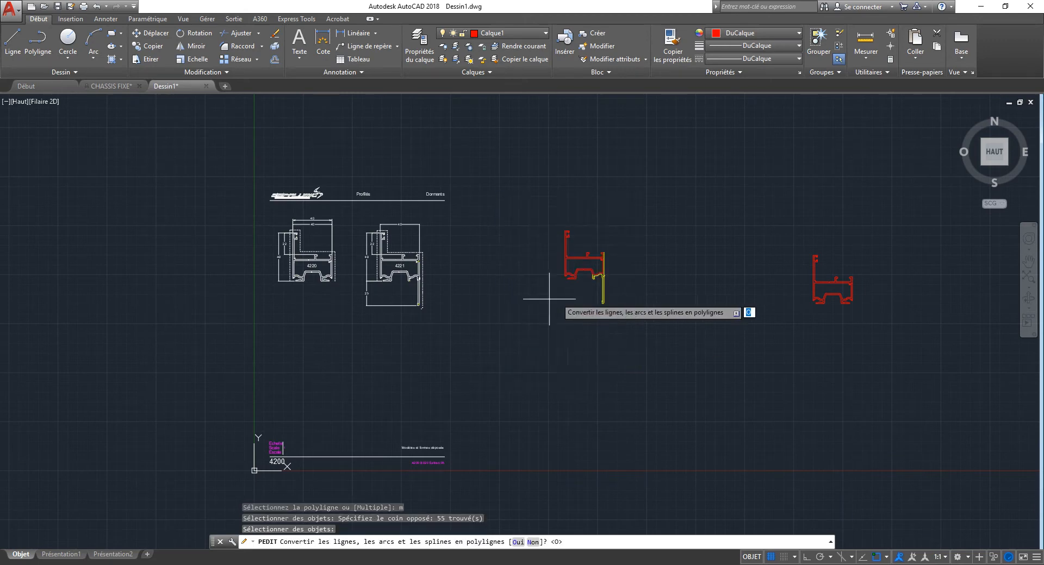
right_click(572, 288)
click(598, 334)
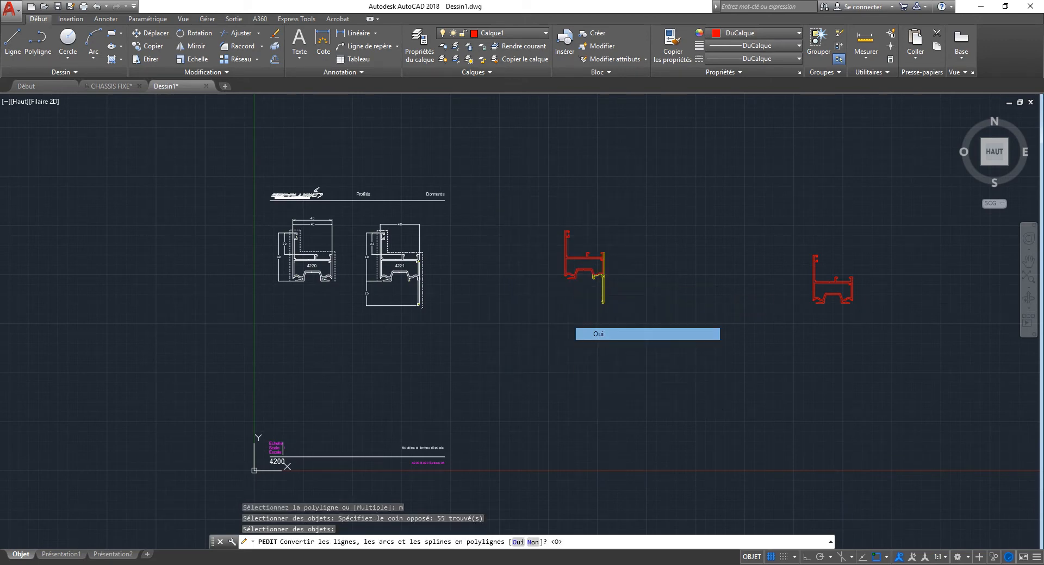
- Join the profile's segments into a polyline with a fuzz distance of 0.0000 and end the polyline edit
key(Return)
right_click(595, 328)
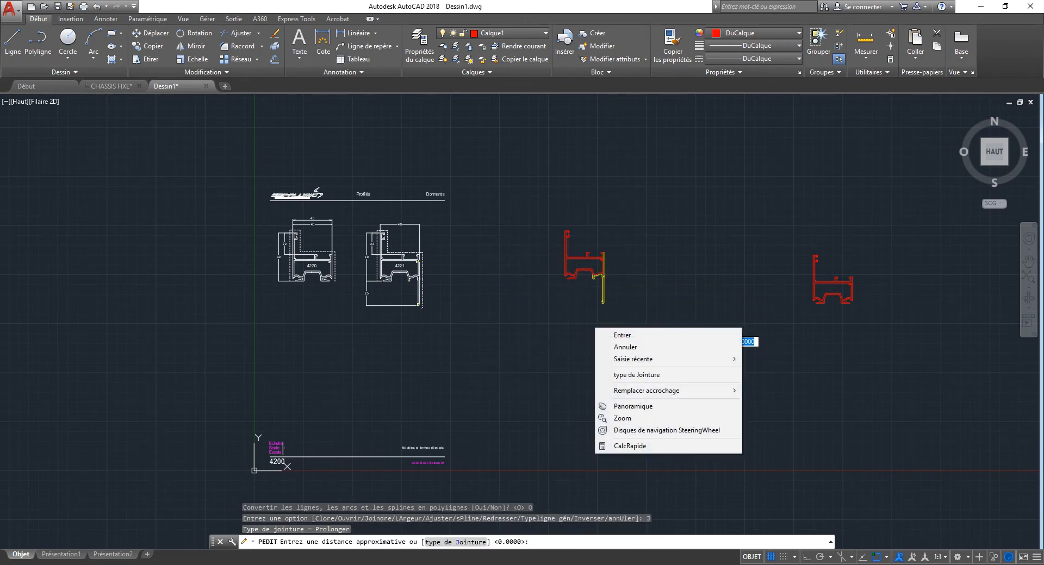
click(608, 334)
right_click(608, 333)
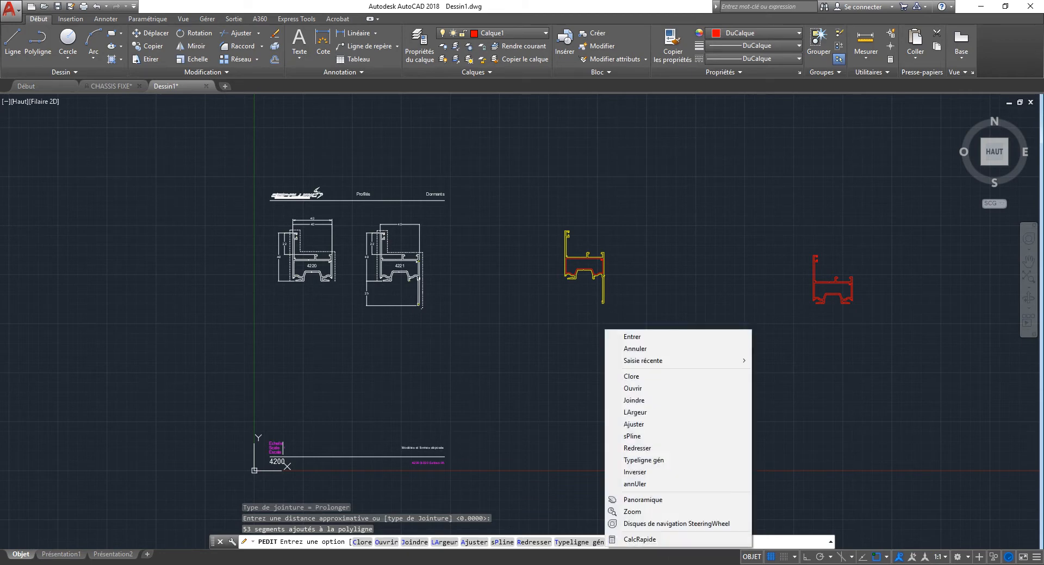
click(619, 338)
- Transfer the joined yellow outer outline to the current layer Calque1 with LAYCUR
scroll(604, 272, up, 8)
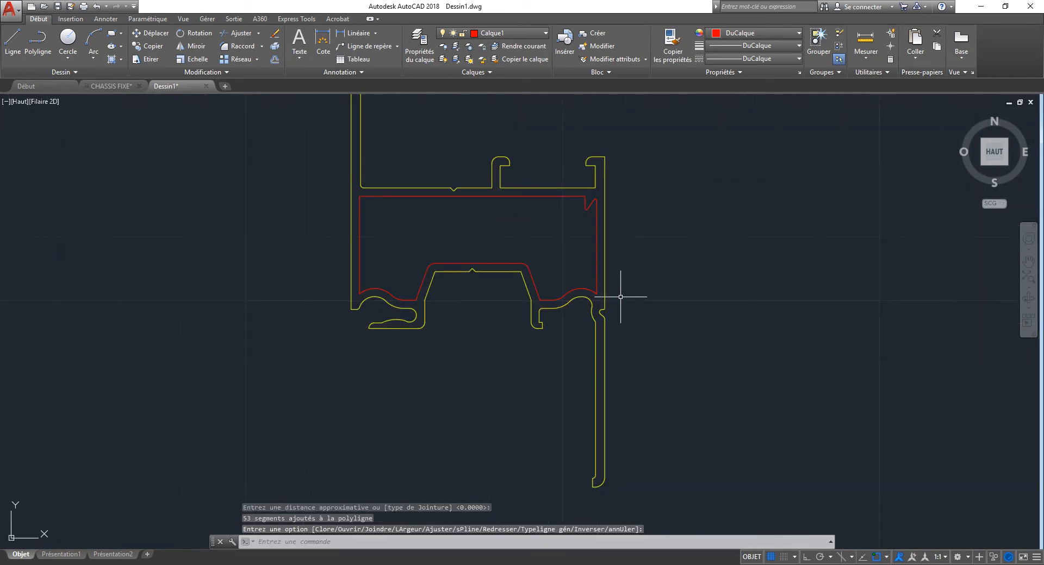
text(laycur)
key(Return)
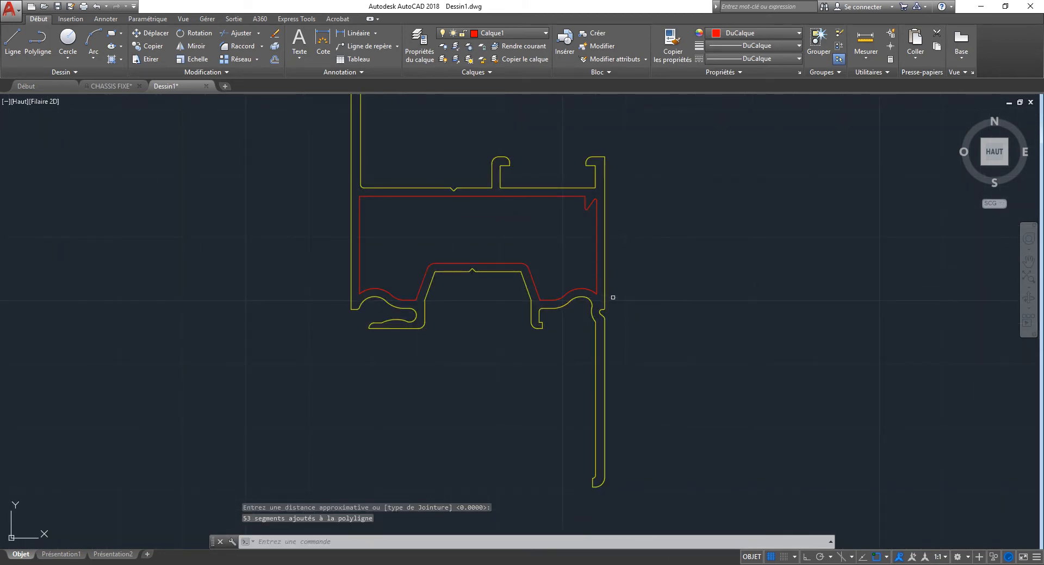
click(751, 410)
click(565, 351)
key(Return)
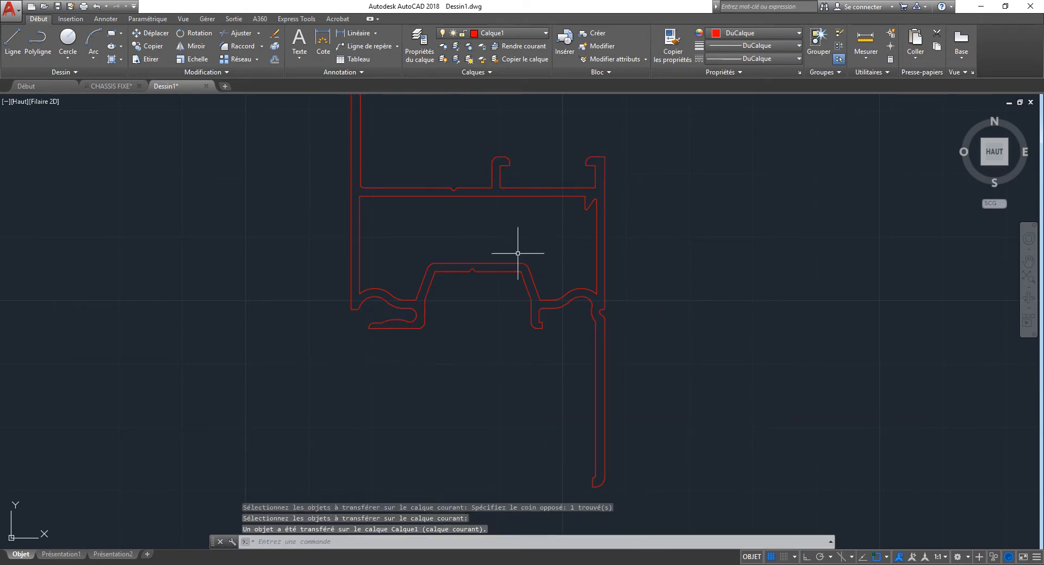
scroll(566, 288, down, 6)
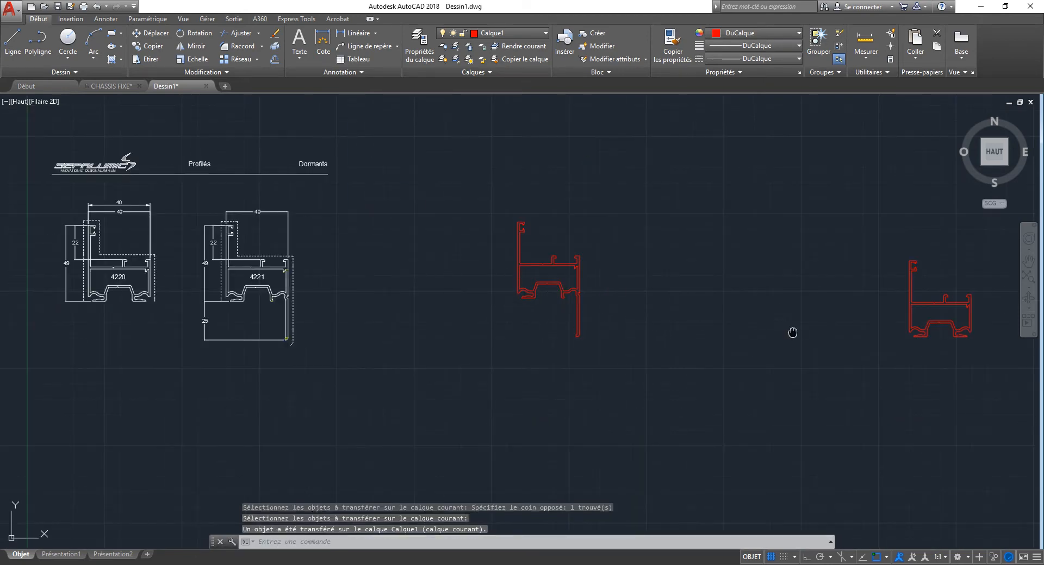
middle_drag(792, 332, 628, 347)
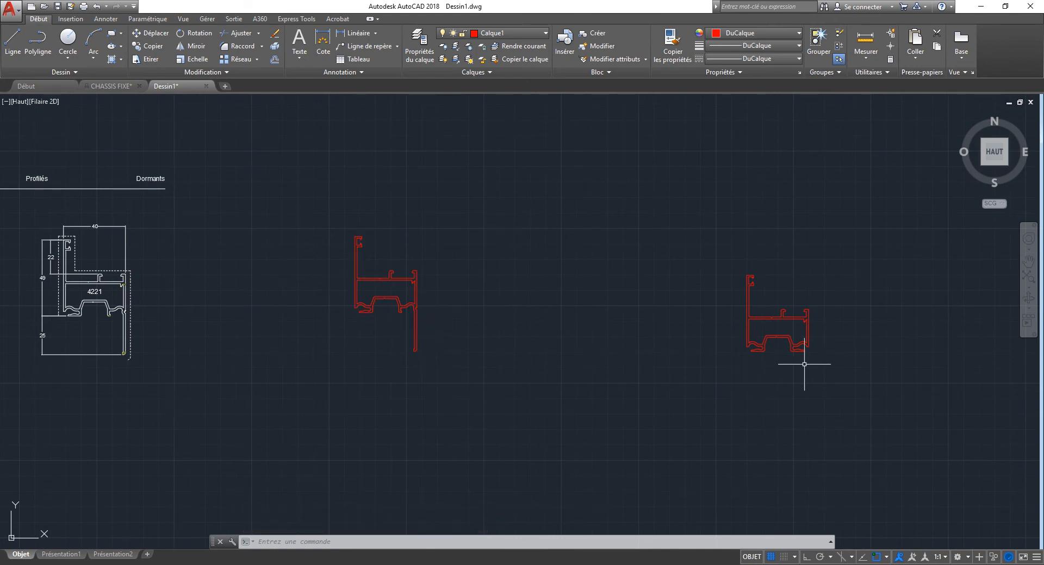
- Convert the outer and inner outlines of the profile copy without the long lower leg into regions with REGION
key(Return)
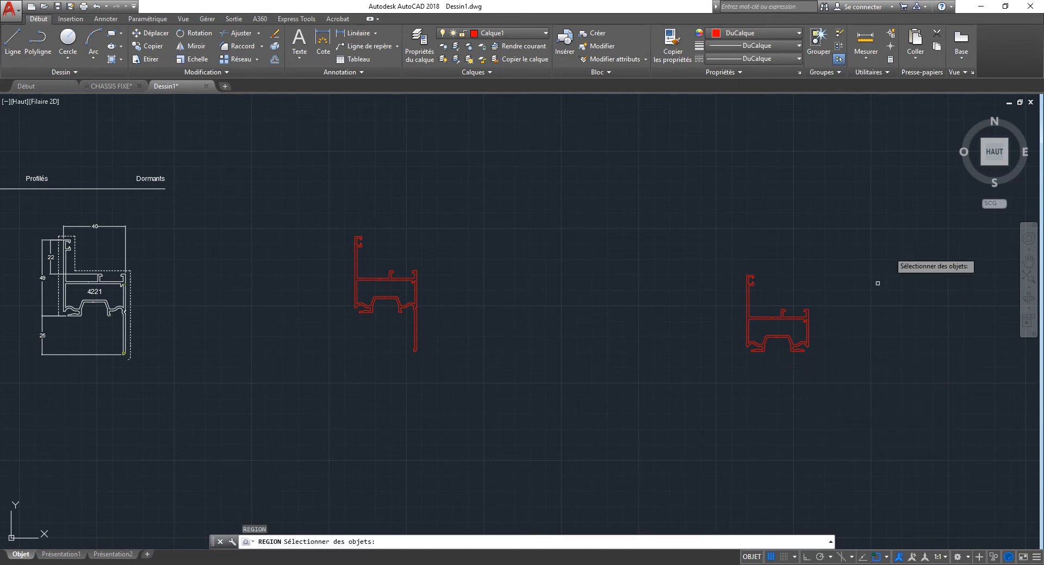
click(905, 184)
click(693, 383)
key(Return)
middle_drag(648, 378, 521, 349)
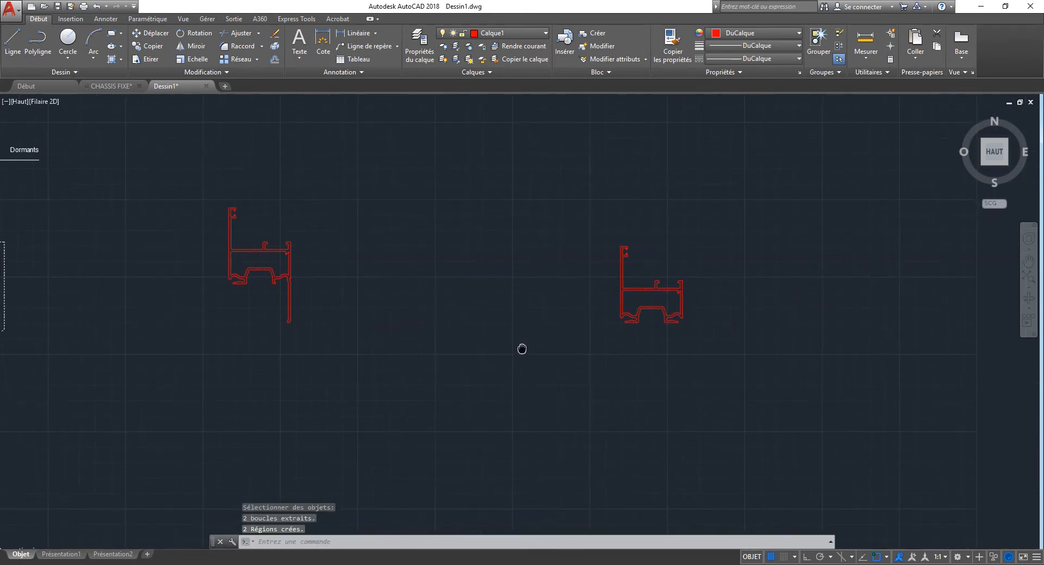
- Switch to the Modélisation 3D workspace and apply the Masqué visual style, framing the profile with the new regions
click(957, 556)
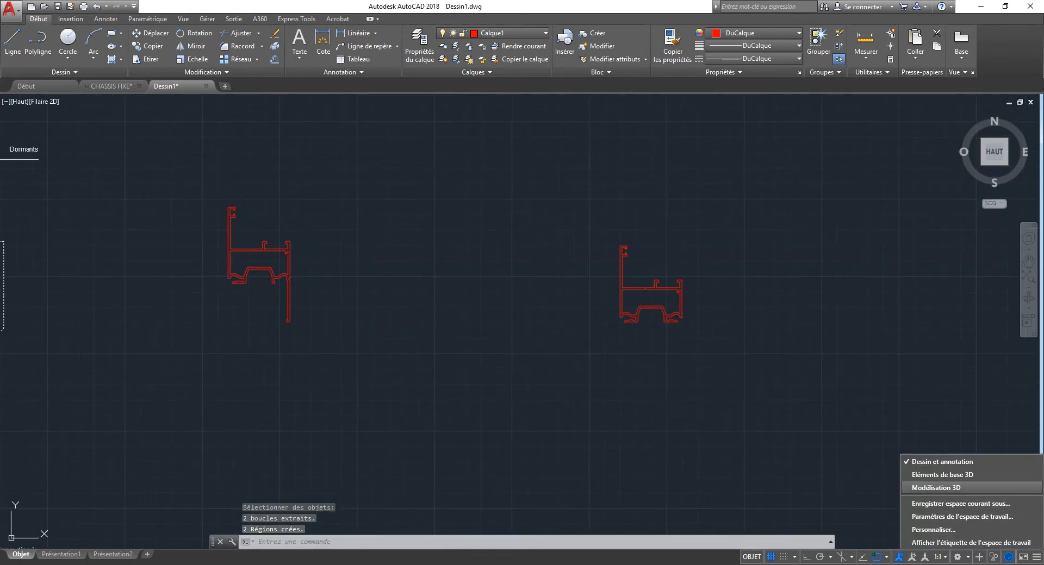
click(935, 487)
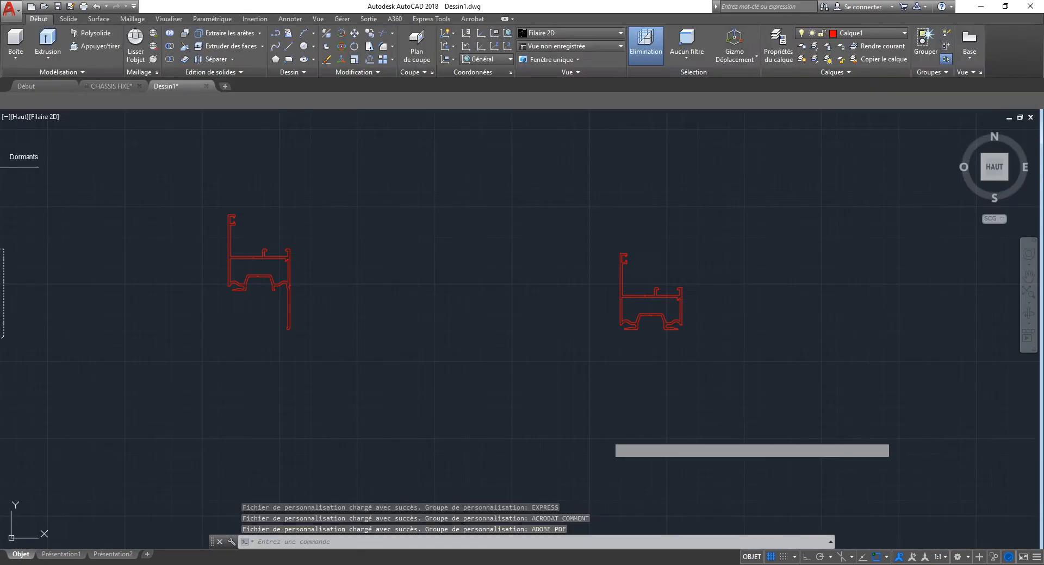
scroll(652, 326, up, 5)
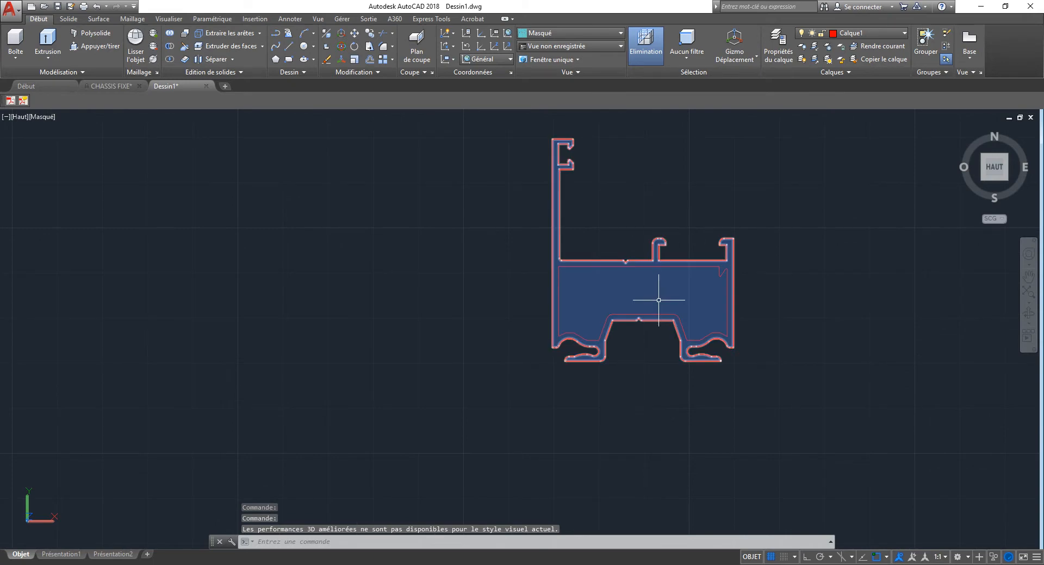
scroll(671, 283, up, 2)
middle_drag(752, 346, 500, 383)
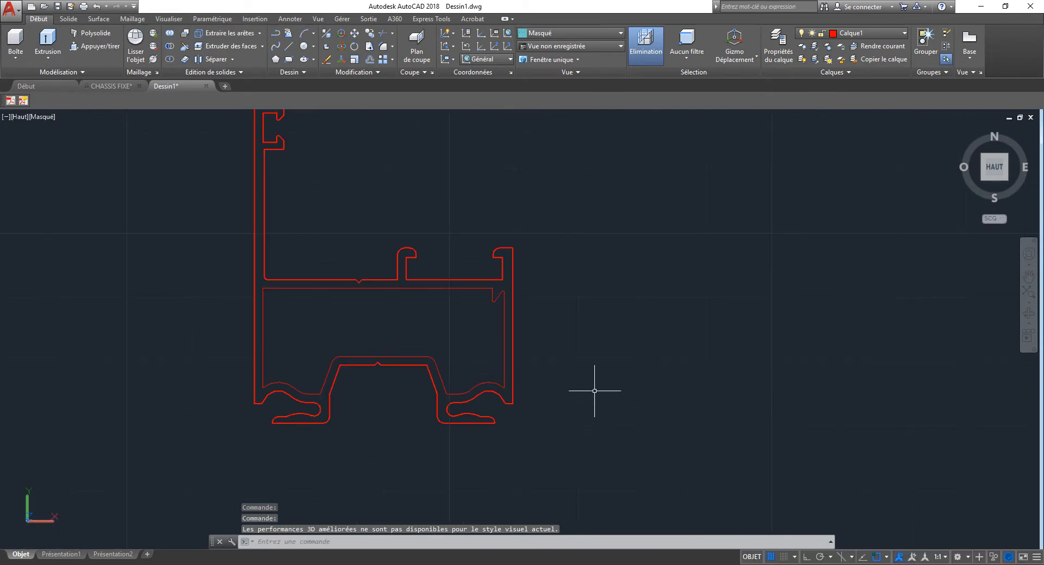
- Review the Sélection and Modélisation 3D settings in the program options without changing them
text(OP)
key(Return)
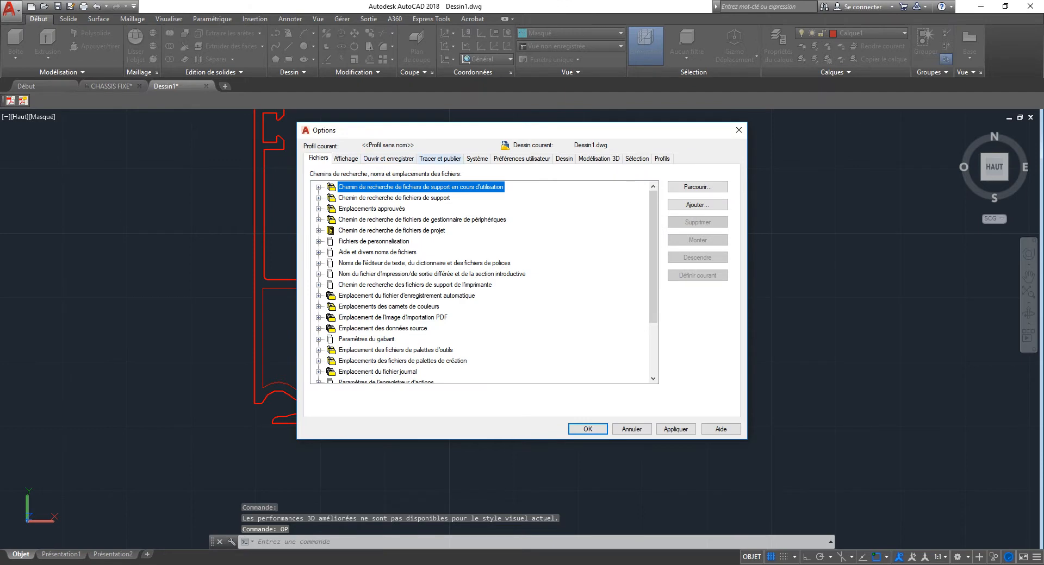
click(598, 158)
click(636, 158)
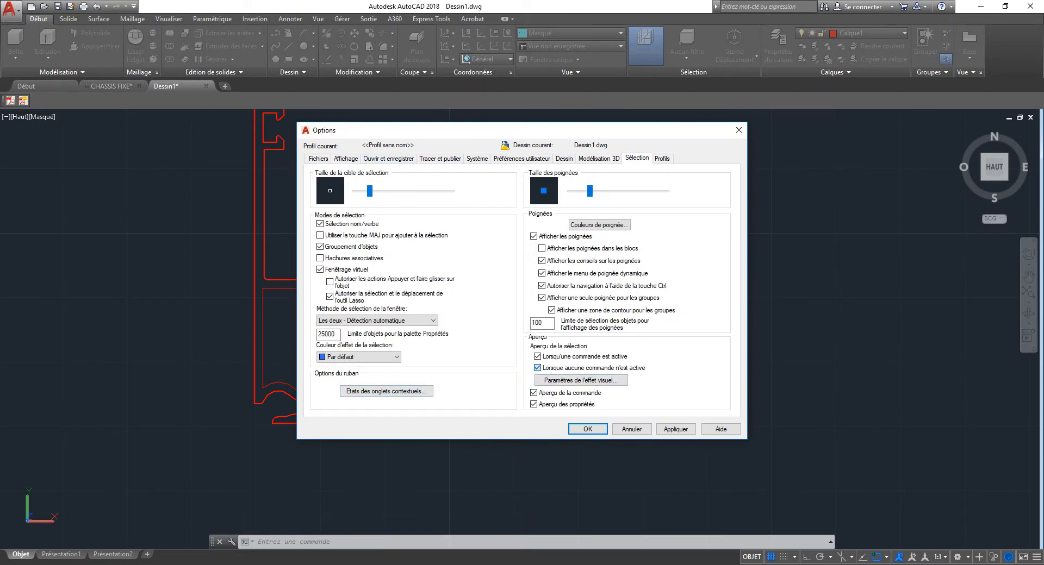
click(598, 158)
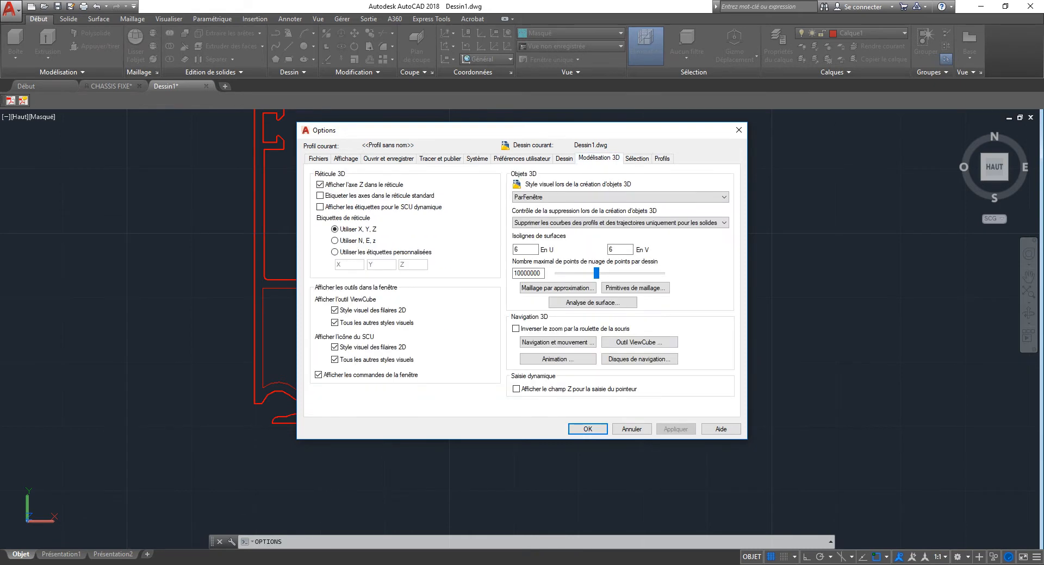
click(631, 429)
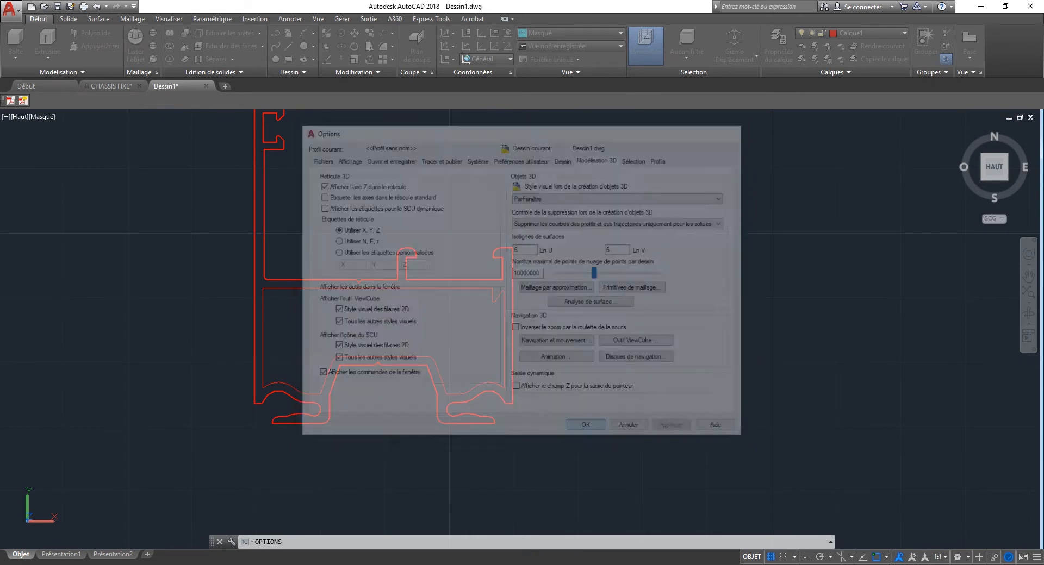
click(420, 288)
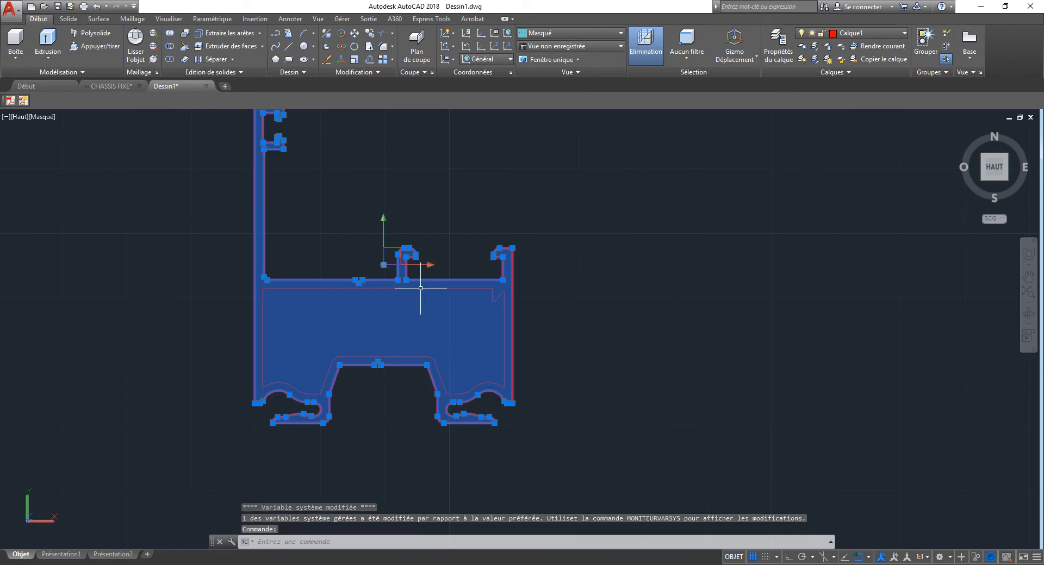
key(Escape)
key(Escape)
text(s)
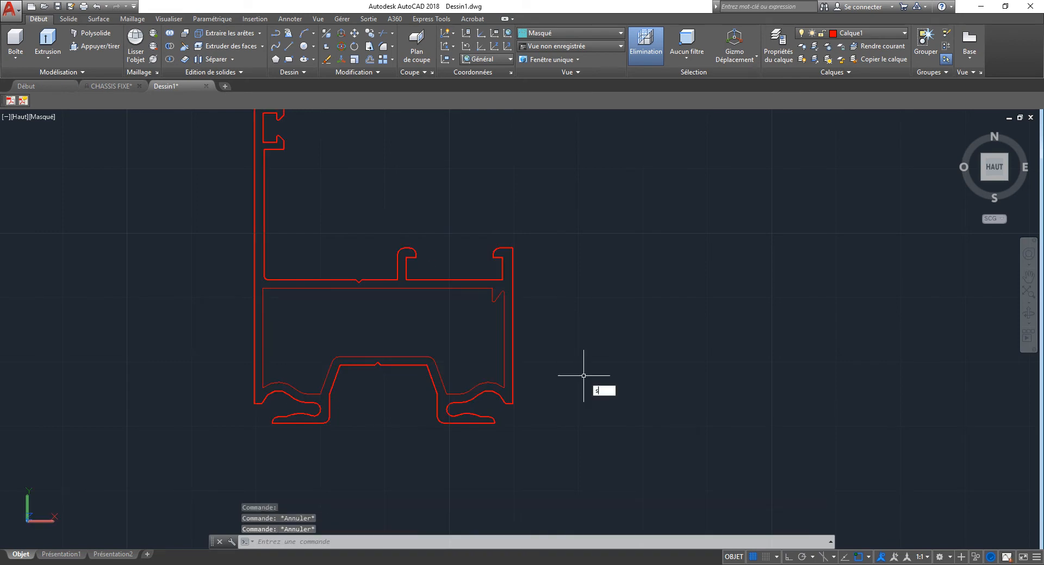
text(u)
key(Return)
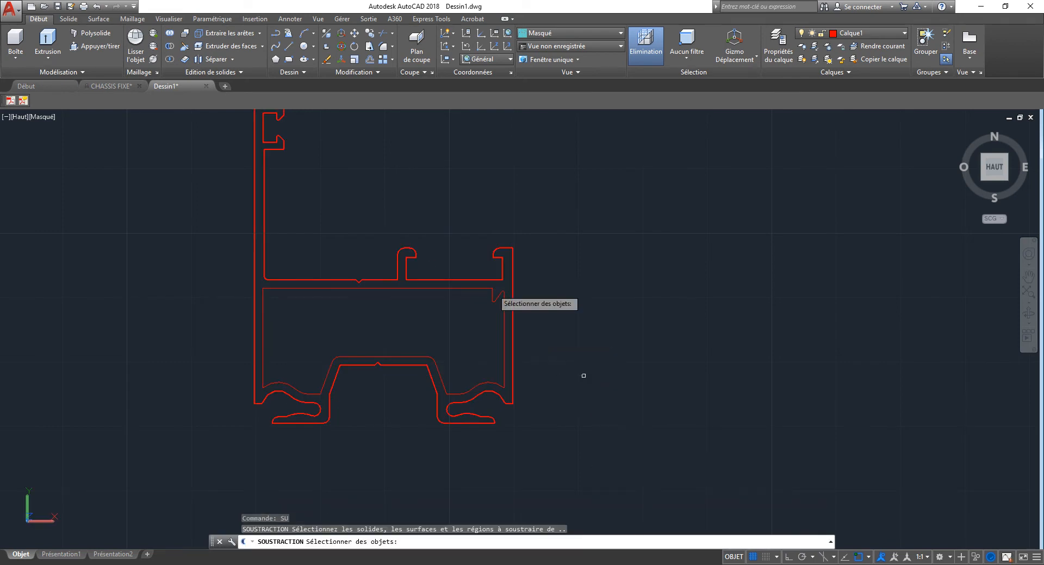
click(499, 294)
key(Return)
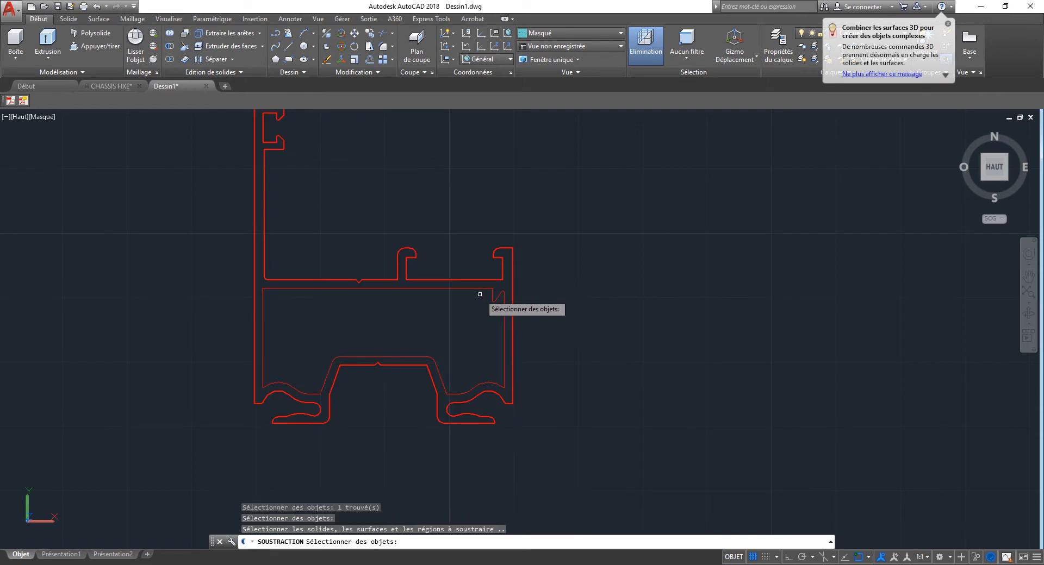
click(468, 289)
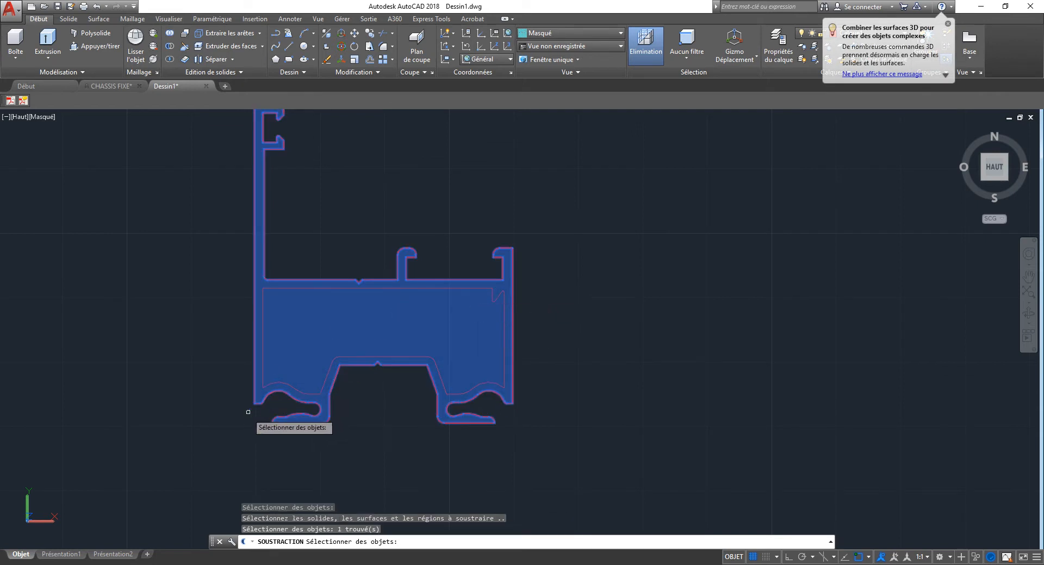
key(Escape)
key(Escape)
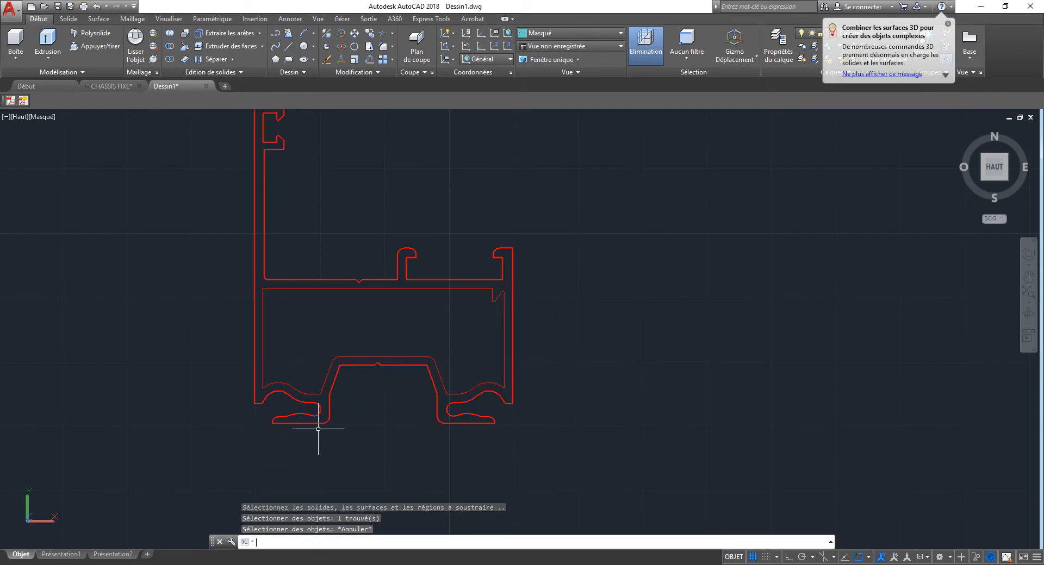
- Delete the outer profile region to isolate the inner chamber region, and undo the deletion
click(328, 428)
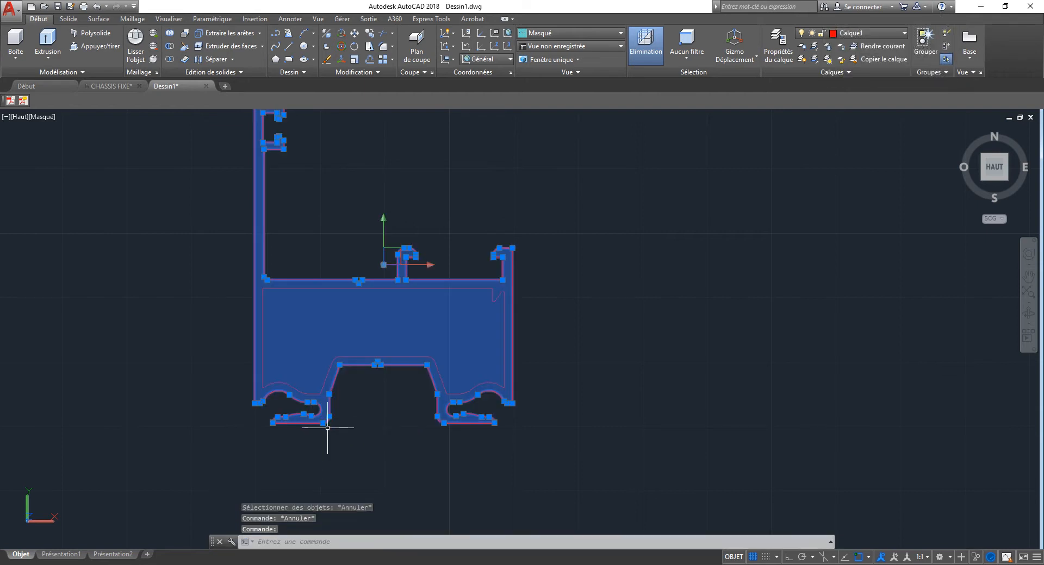
key(Delete)
click(354, 441)
key(Escape)
text(u)
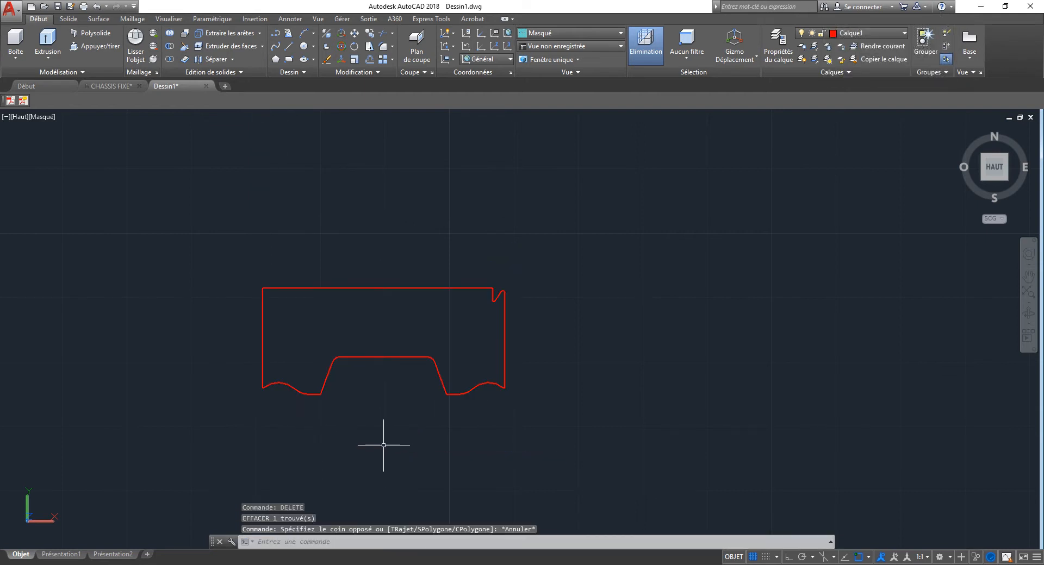
key(Return)
- Subtract the inner chamber region from the outer profile region with SOUSTRACTION
key(Return)
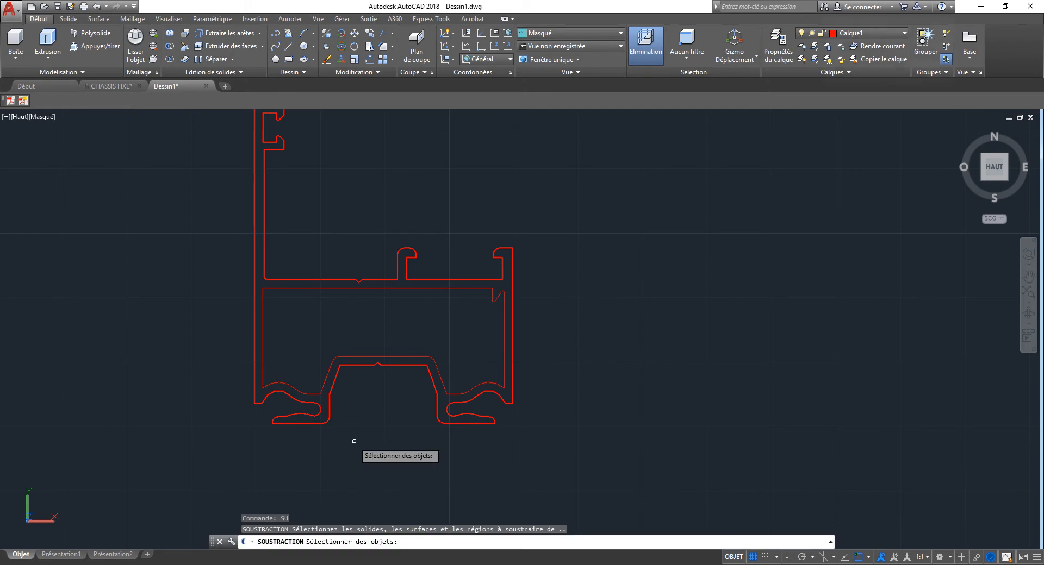
click(352, 440)
click(286, 412)
key(Return)
click(172, 445)
click(551, 308)
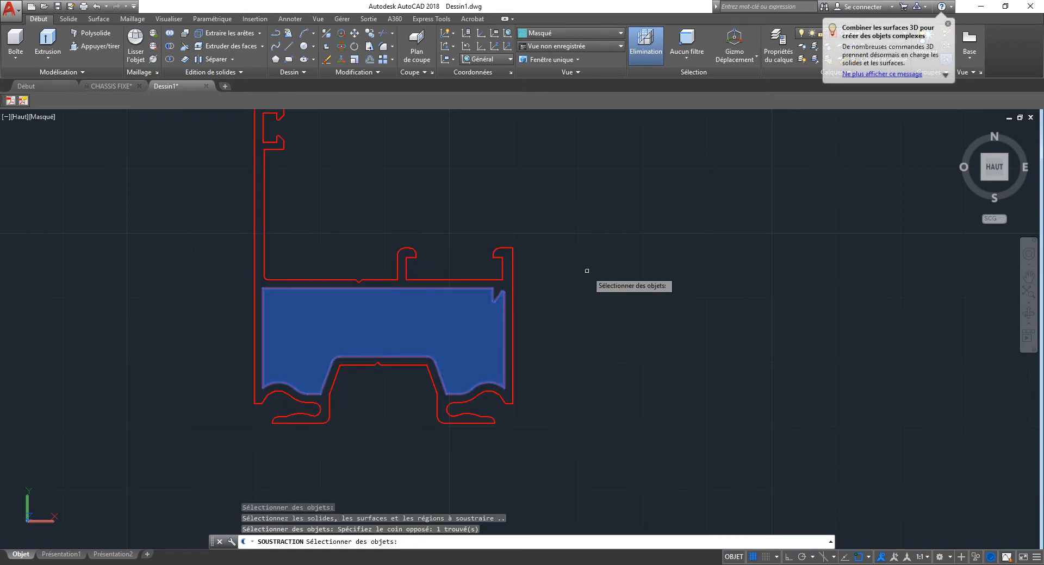
key(Return)
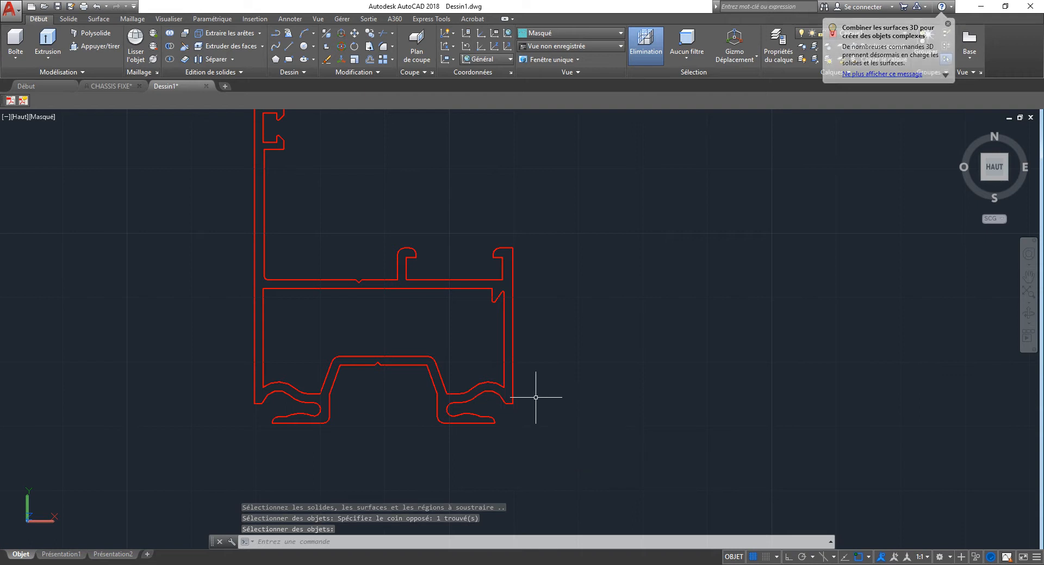
- Select the subtracted profile region to inspect it, and undo the subtraction
text(su)
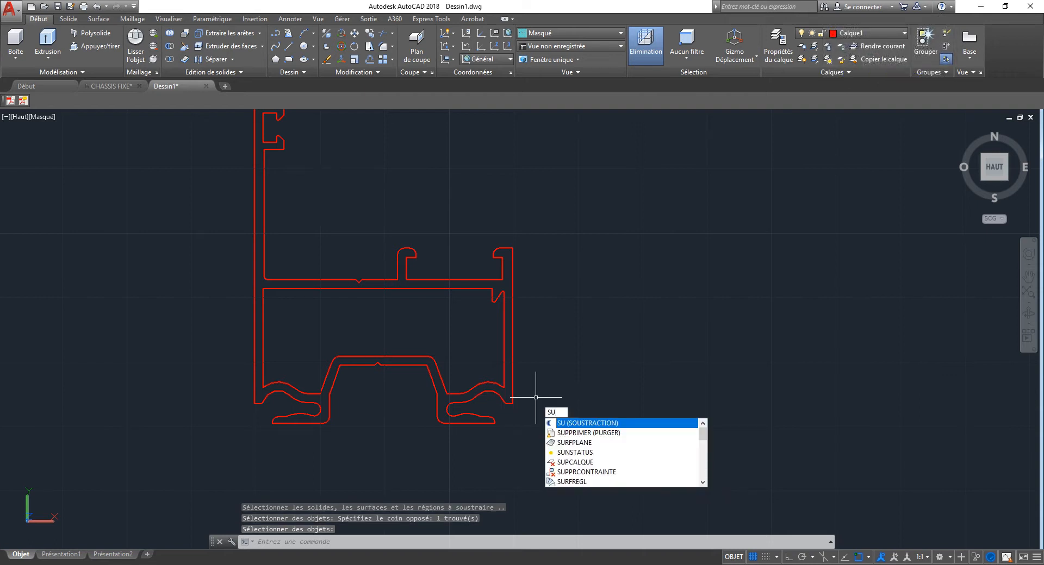
key(Return)
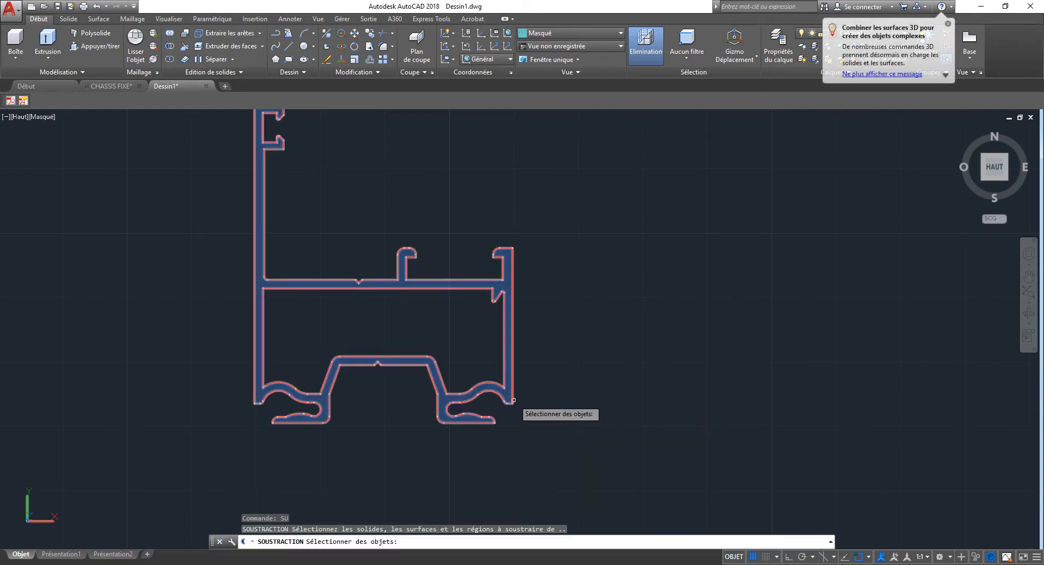
key(Escape)
click(508, 333)
click(498, 345)
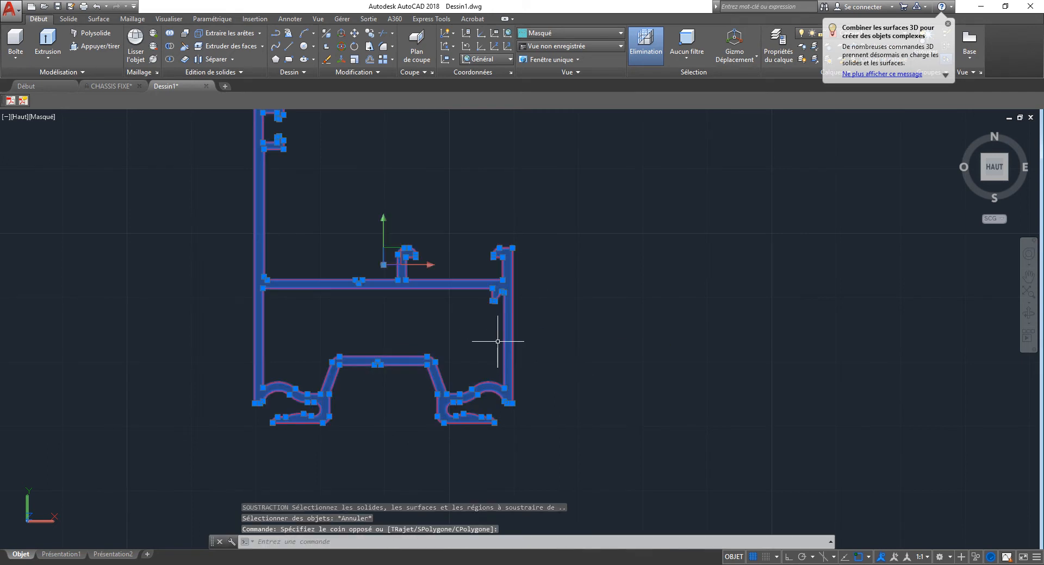
text(u)
key(Return)
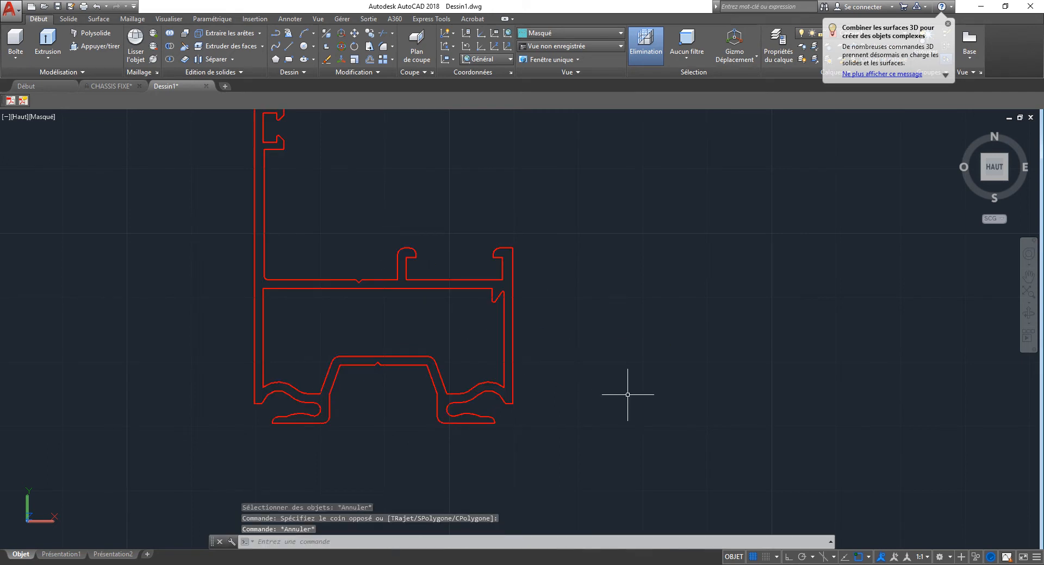
- Select the outer and inner regions to compare them, delete the outer one, and undo that deletion
click(627, 395)
click(467, 337)
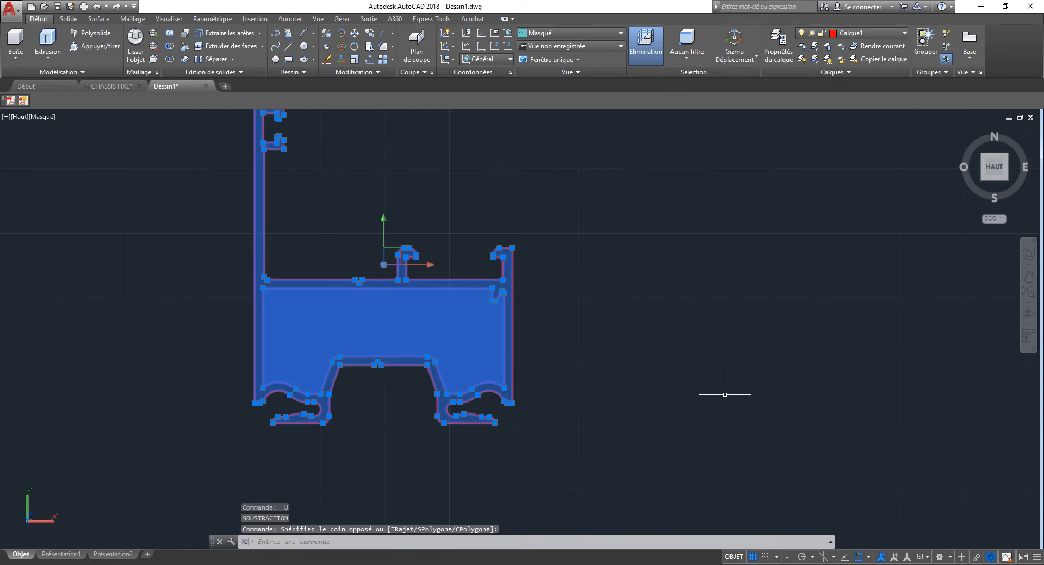
key(Escape)
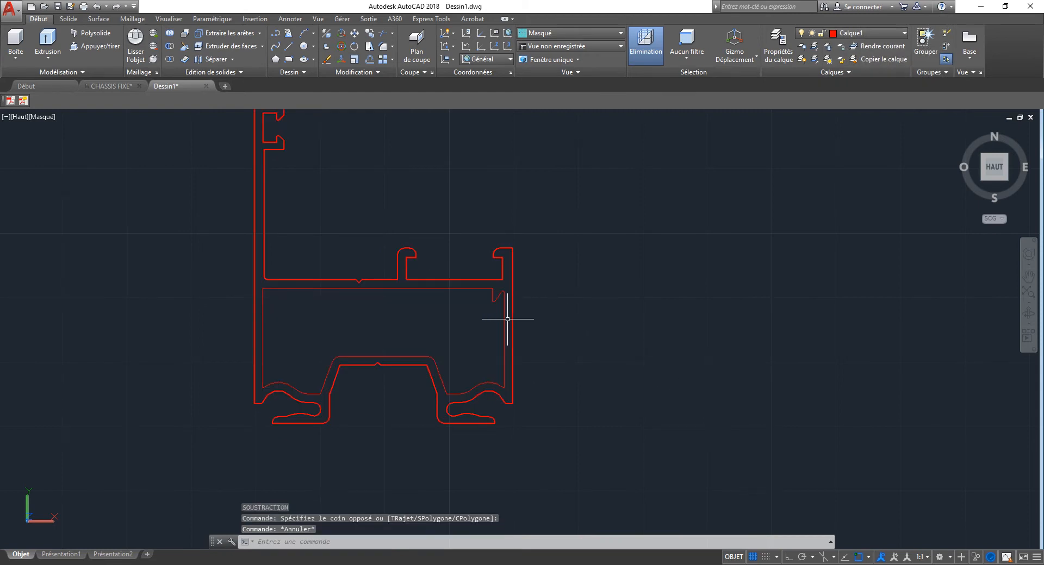
click(509, 319)
key(Delete)
click(461, 326)
key(Escape)
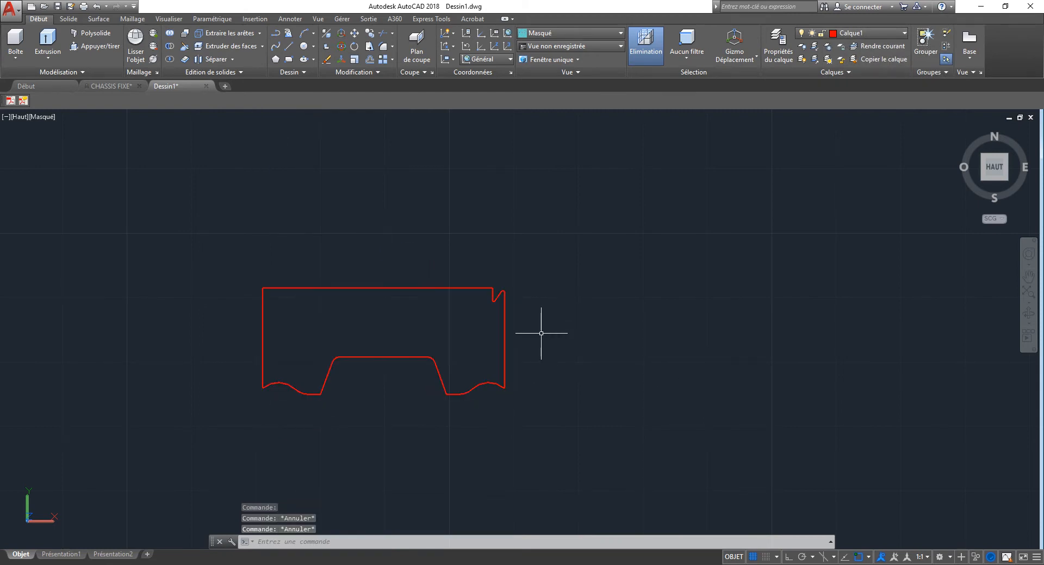
text(u)
key(Return)
- Move the outer profile region clear of the inner chamber region with DEPLACER and select both regions
click(525, 255)
click(496, 265)
text(dp)
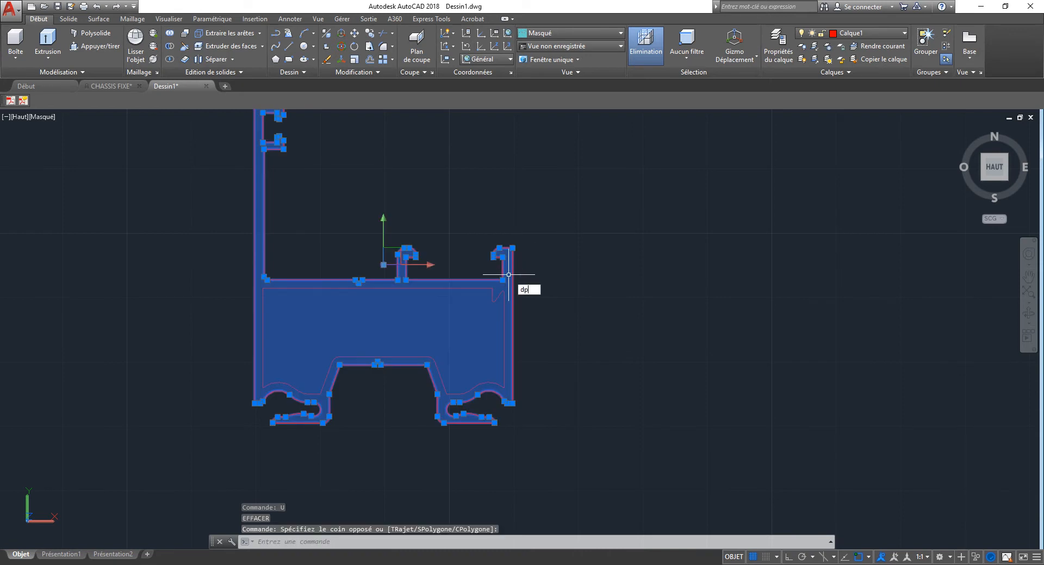
key(Return)
click(520, 279)
click(844, 307)
click(718, 255)
click(446, 319)
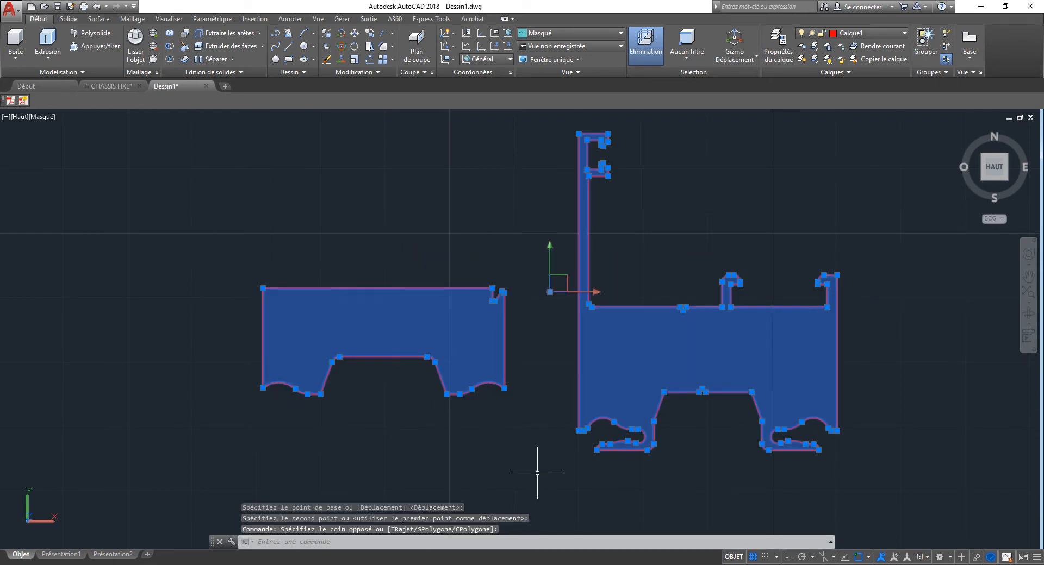
- Undo the move of the outer profile region
text(u)
key(Return)
text(u)
key(Return)
- Subtract the inner chamber region from the outer profile region with SOUSTRACTION and select the resulting hollow region
text(s)
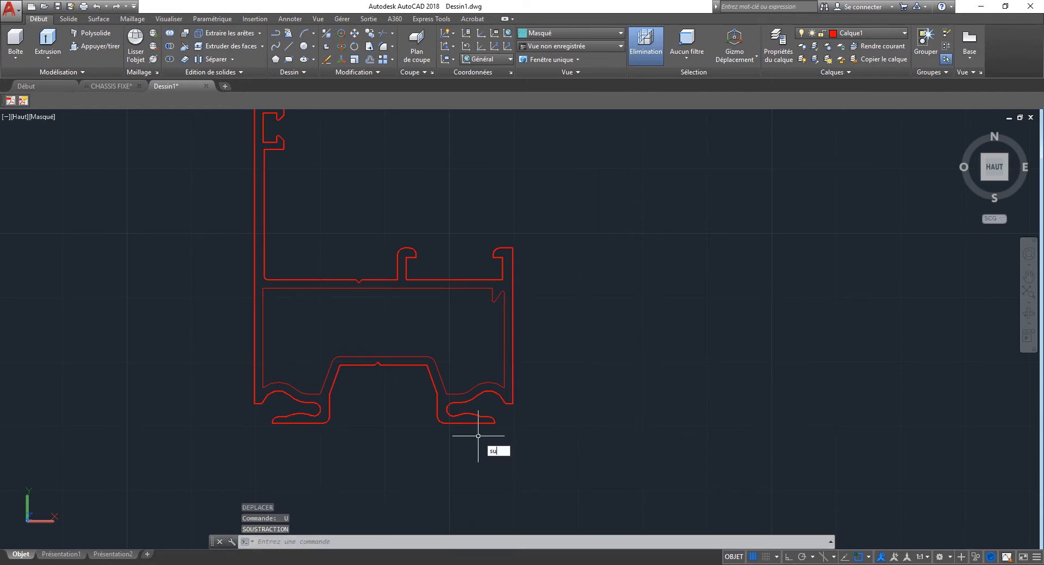
text(u)
key(Return)
click(496, 418)
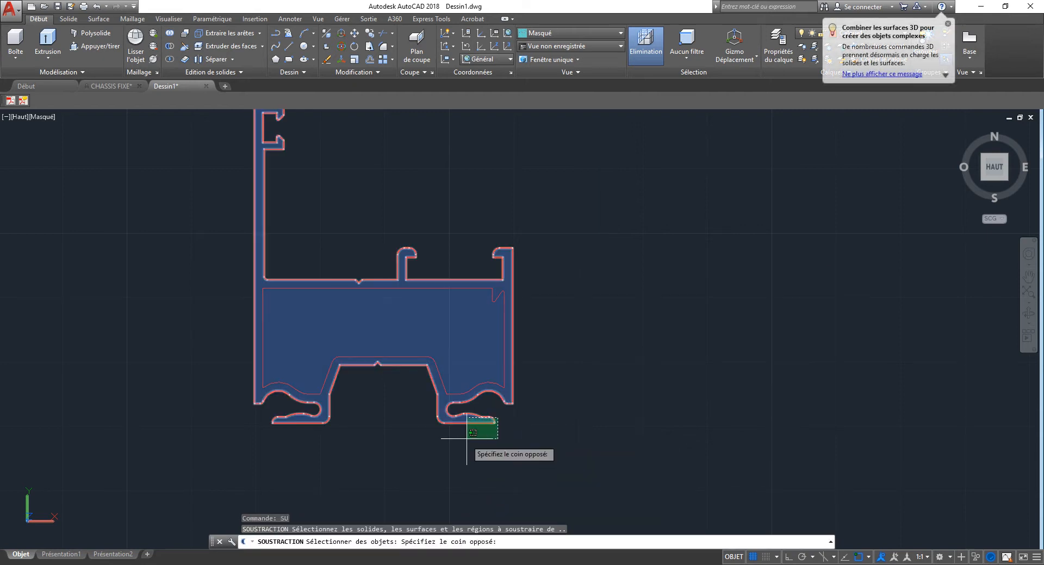
click(473, 459)
key(Return)
click(175, 475)
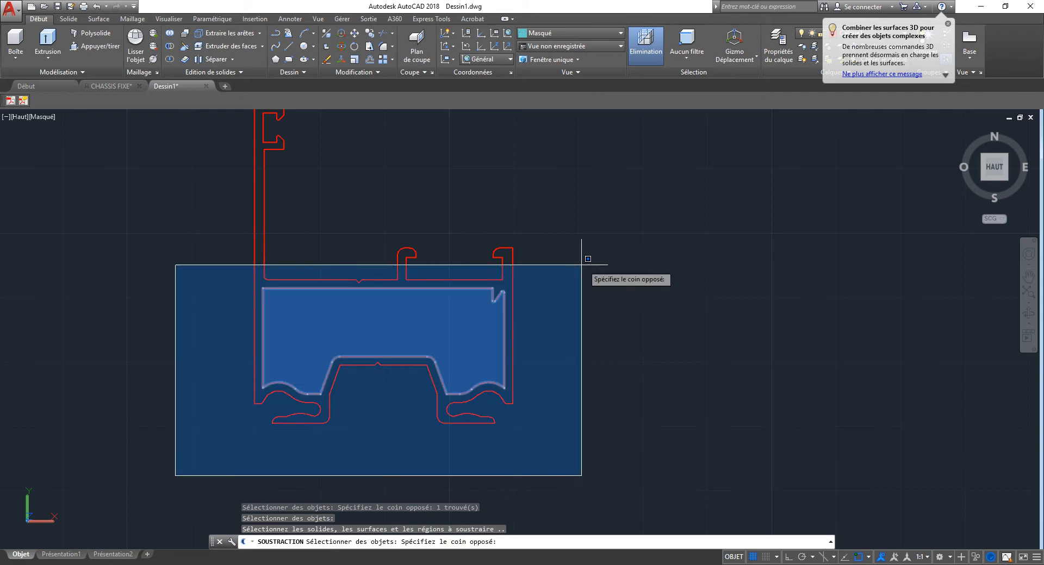
click(589, 251)
key(Return)
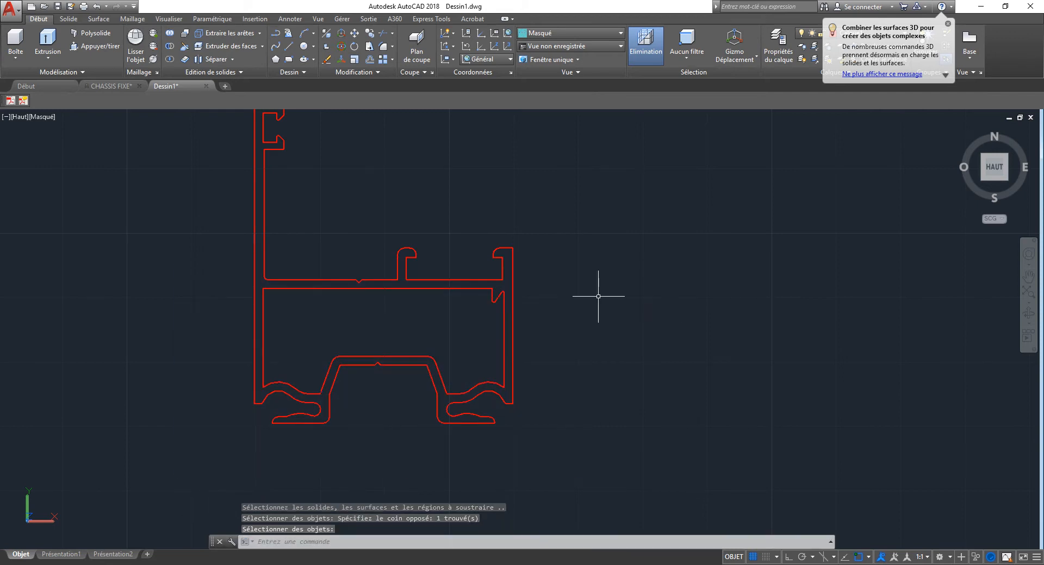
drag(531, 280, 491, 295)
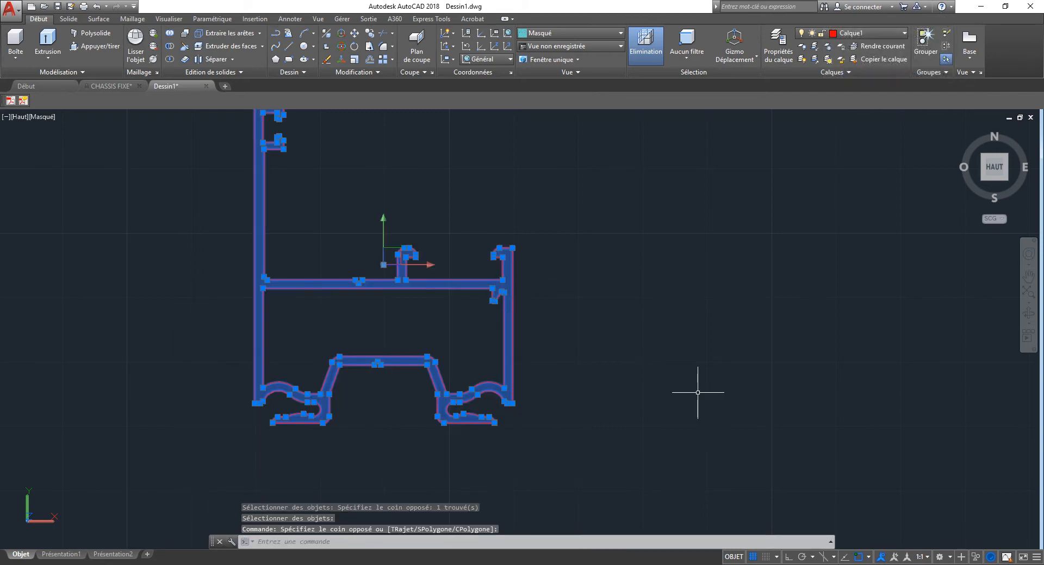
- Convert the outer outline and inner chamber outline of the 4221 profile into regions with REGION
key(Escape)
scroll(703, 324, down, 10)
scroll(496, 338, up, 4)
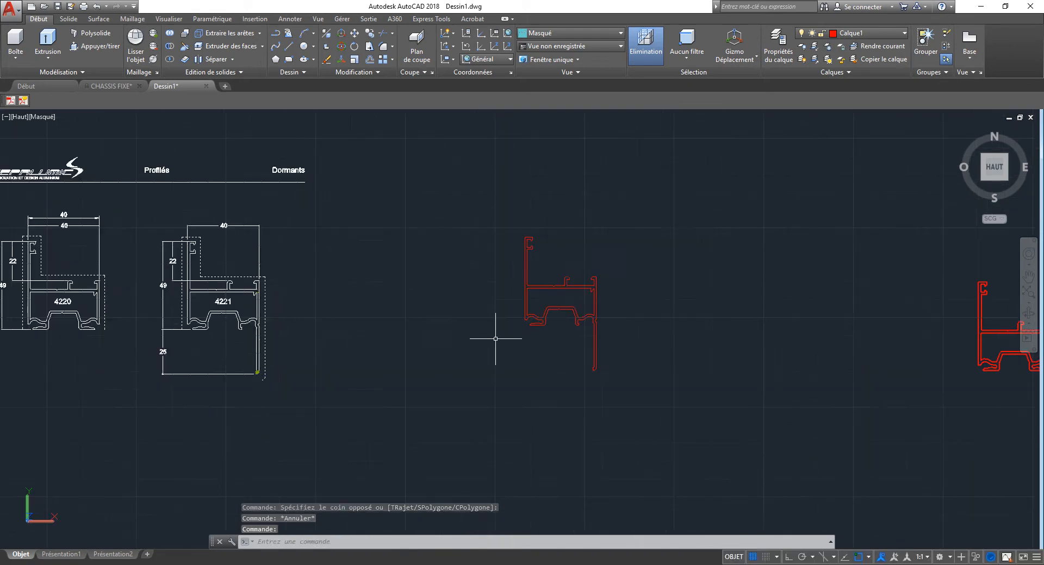
scroll(496, 339, up, 5)
drag(507, 327, 447, 354)
key(Escape)
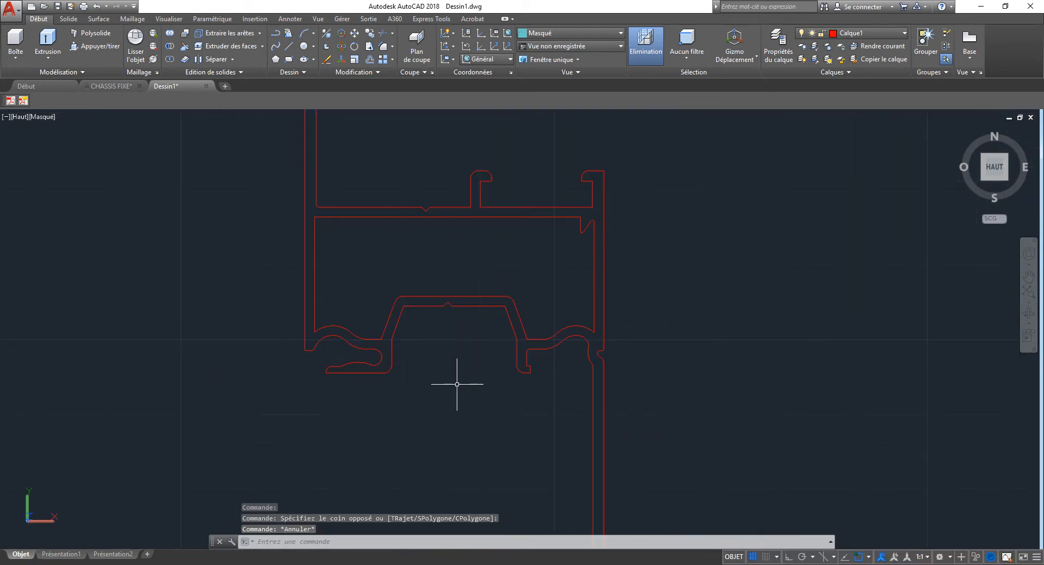
scroll(457, 385, down, 4)
text(region)
key(Return)
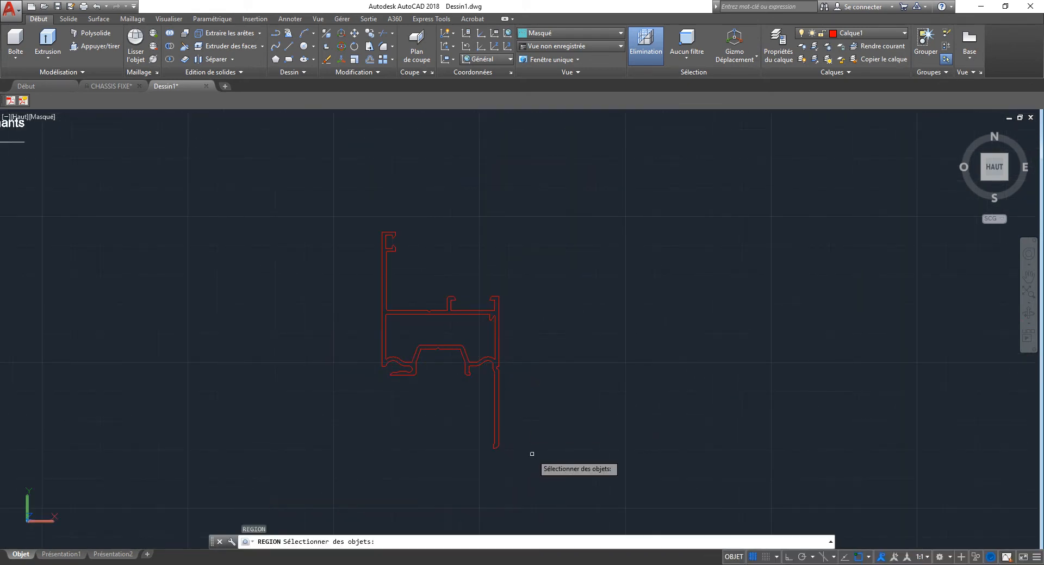
click(543, 458)
click(279, 158)
key(Return)
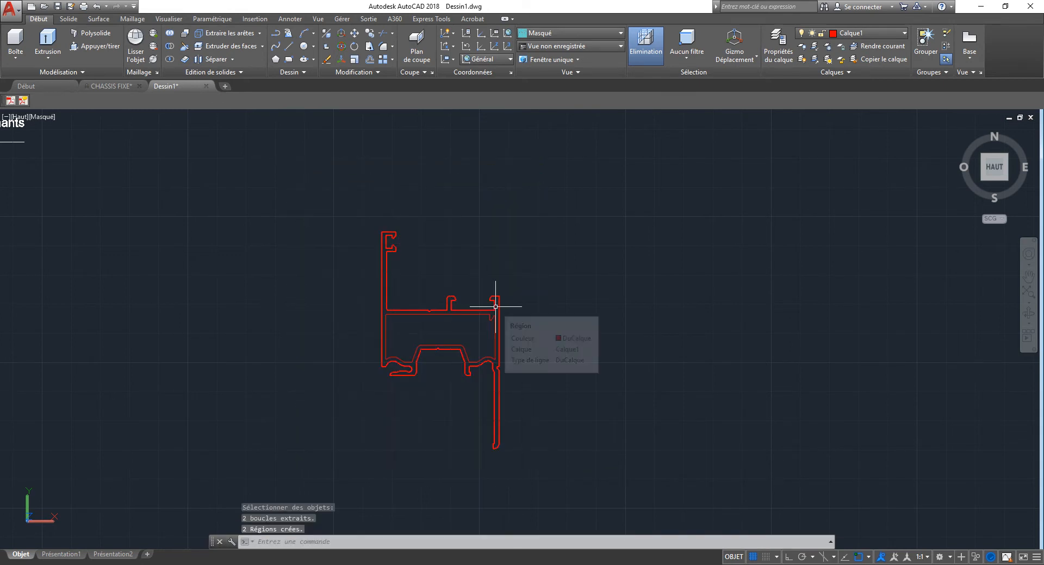
- Subtract the inner chamber region from the 4221 outer region with SOUSTRACTION and select the resulting hollow region to check it
text(su)
key(Return)
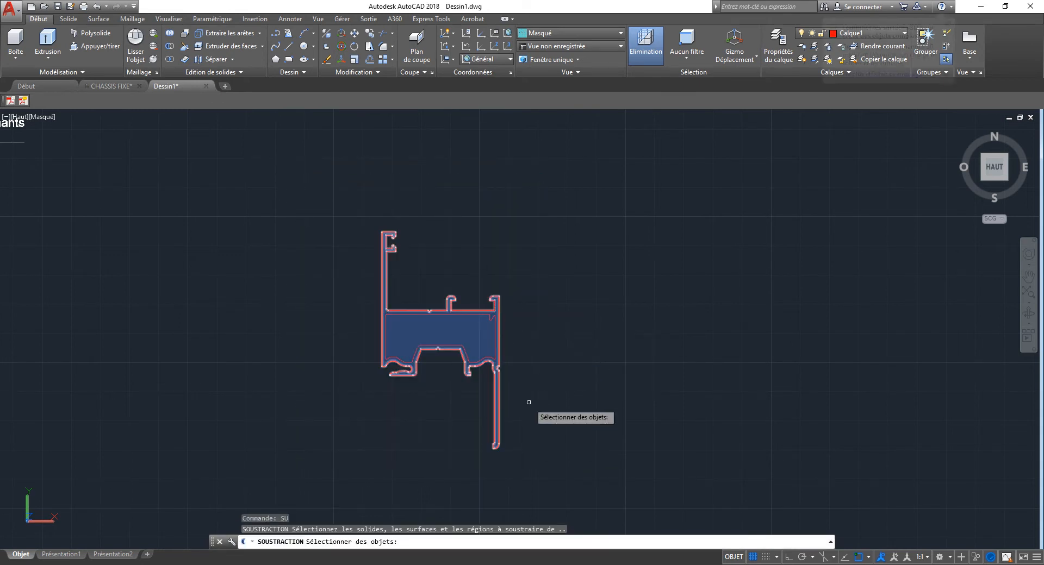
click(528, 402)
click(456, 416)
key(Return)
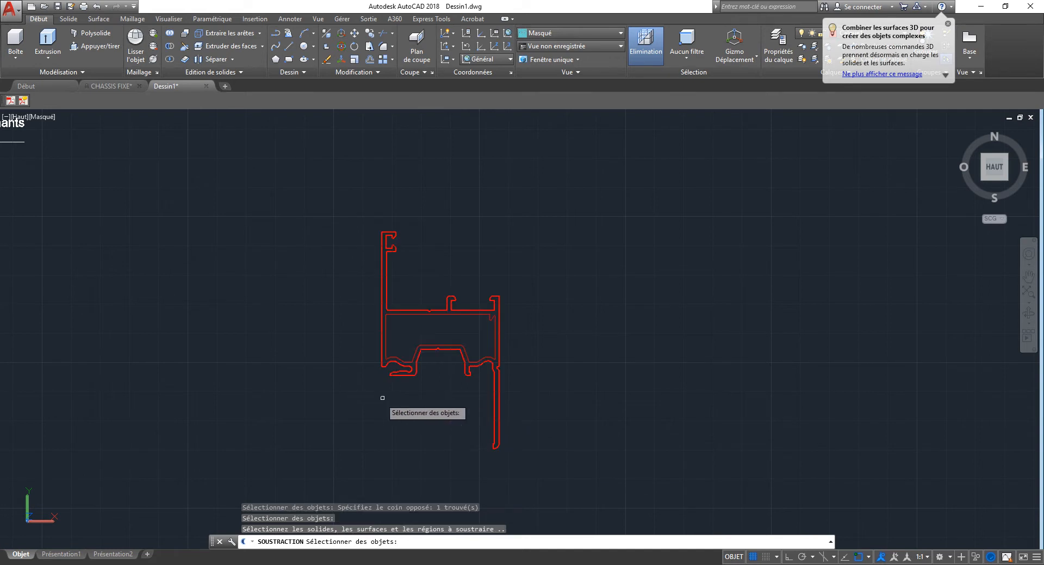
click(321, 407)
click(586, 264)
key(Return)
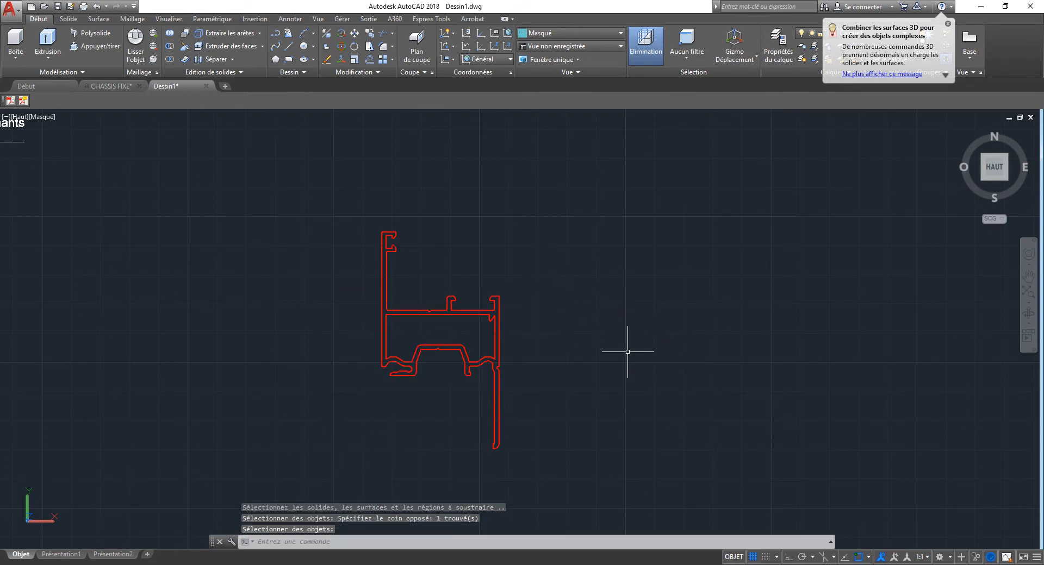
click(608, 401)
click(470, 422)
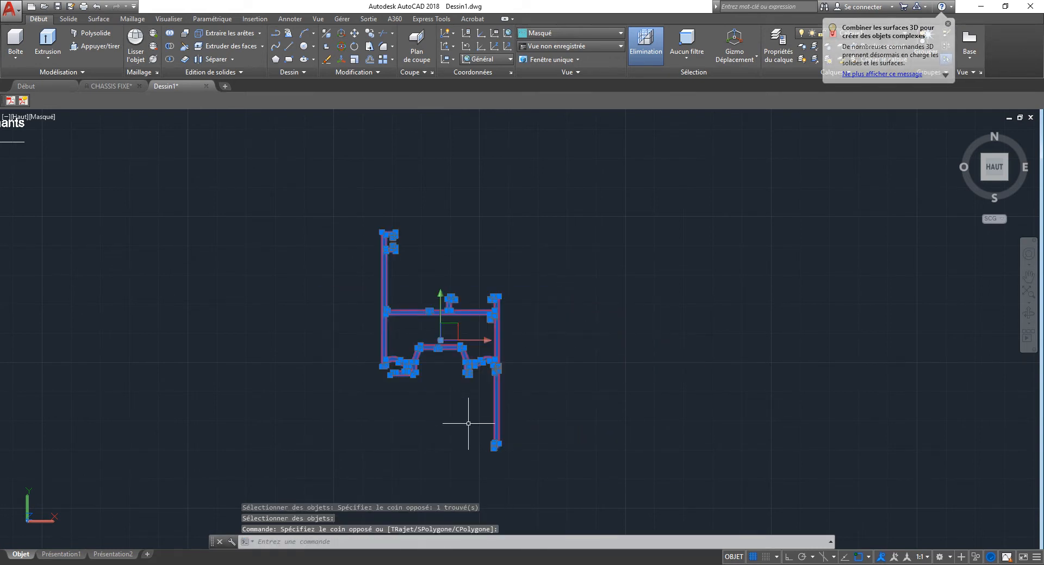
key(Escape)
key(Escape)
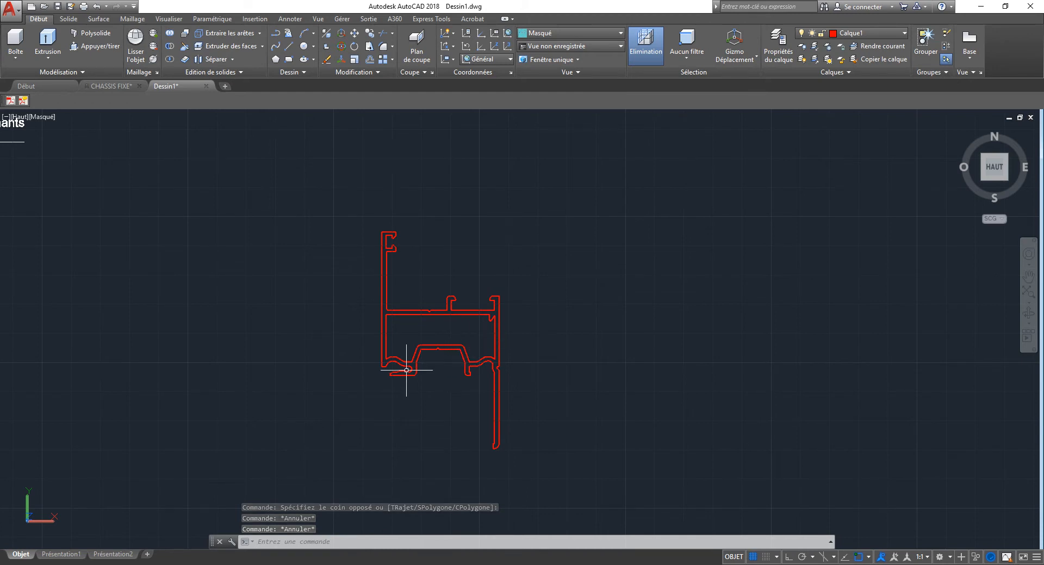
- Examine the hollow 4221 region's hooks, chamber and lower flange, and compare it with the 4220 profile region
mouse_move(406, 370)
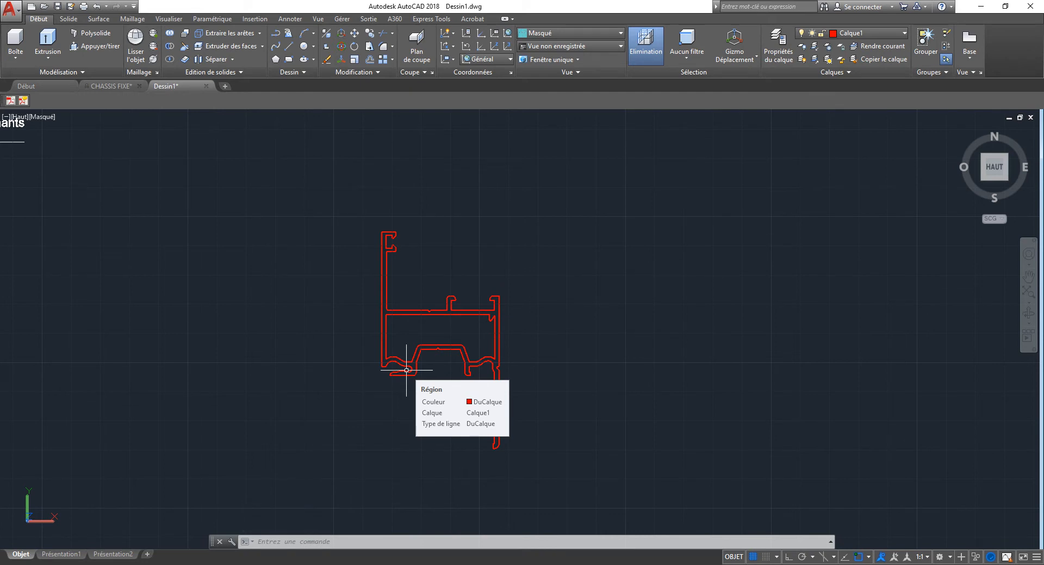
scroll(367, 391, up, 5)
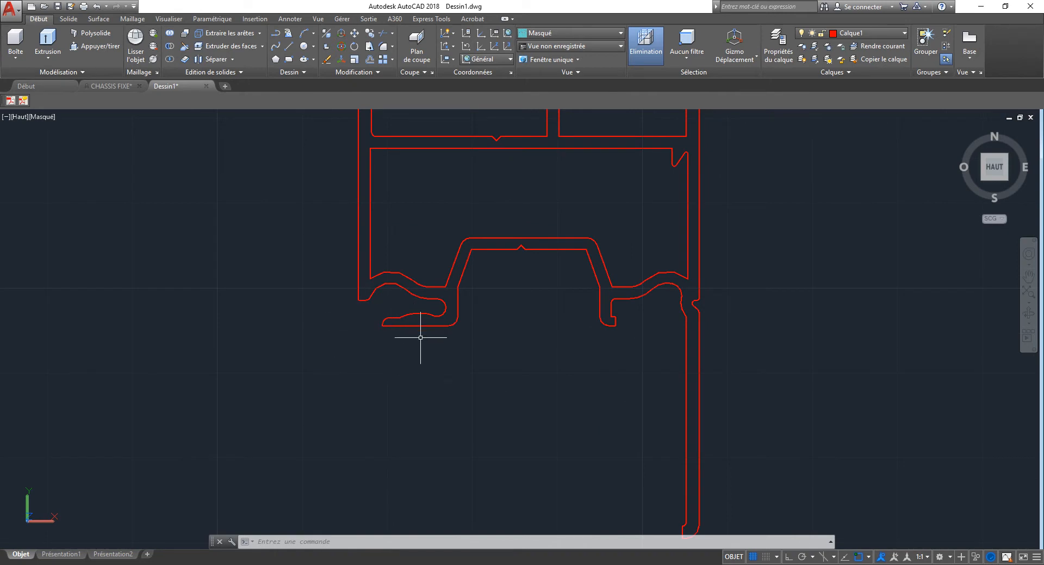
middle_drag(442, 287, 384, 443)
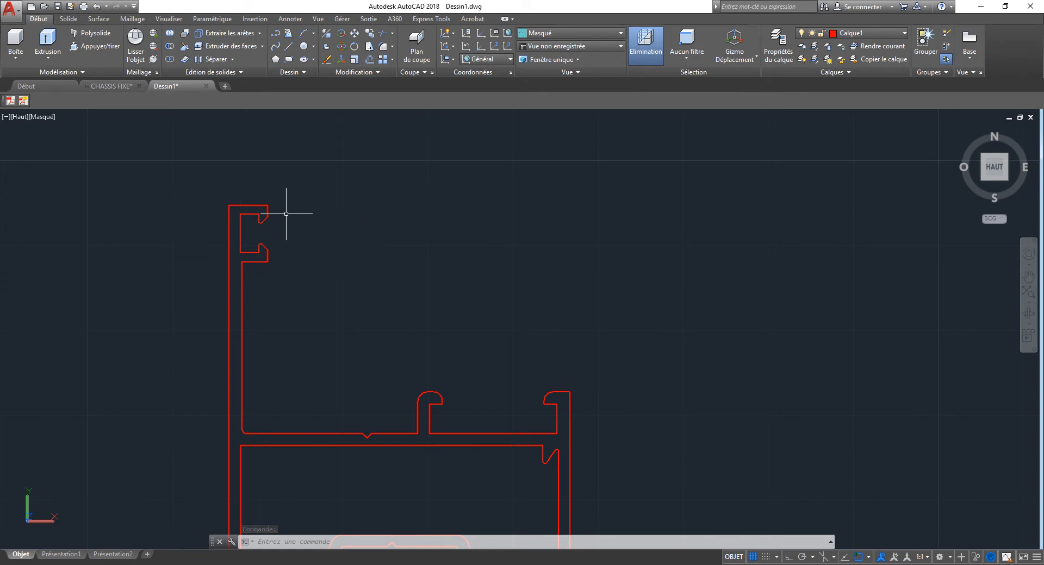
middle_drag(599, 388, 636, 268)
scroll(559, 286, down, 4)
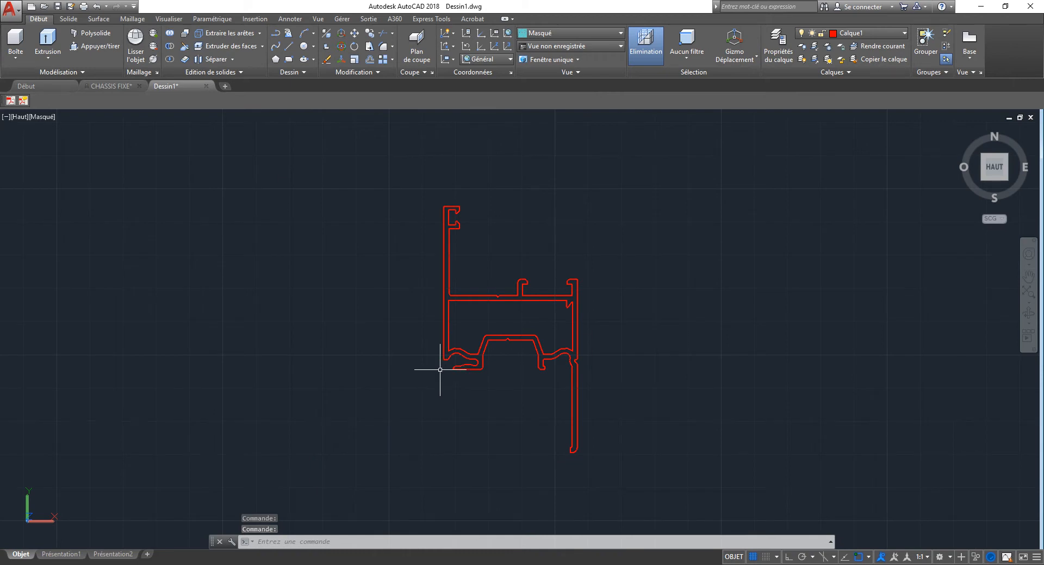
middle_drag(665, 367, 201, 337)
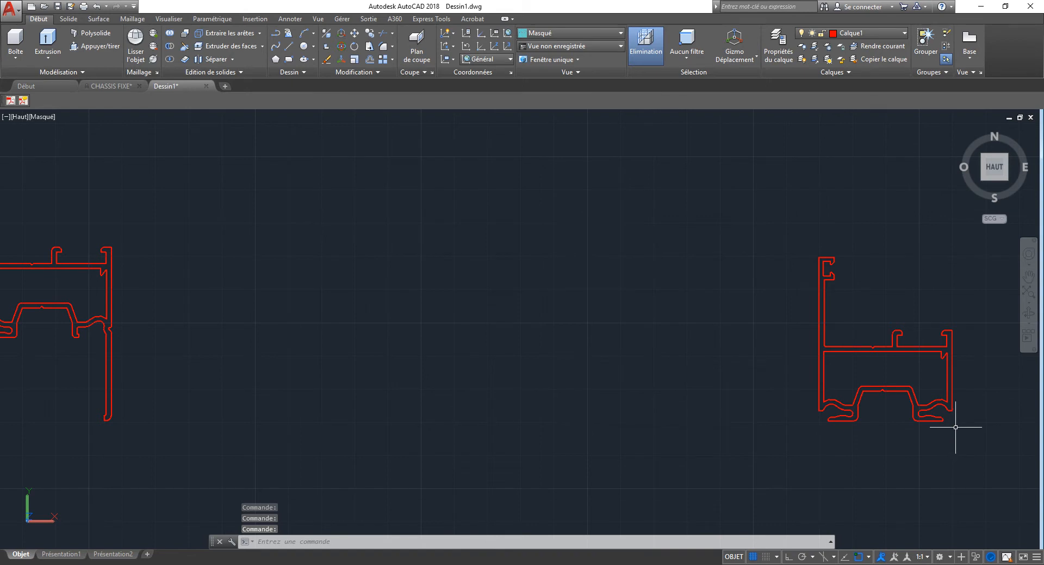
middle_drag(942, 424, 803, 397)
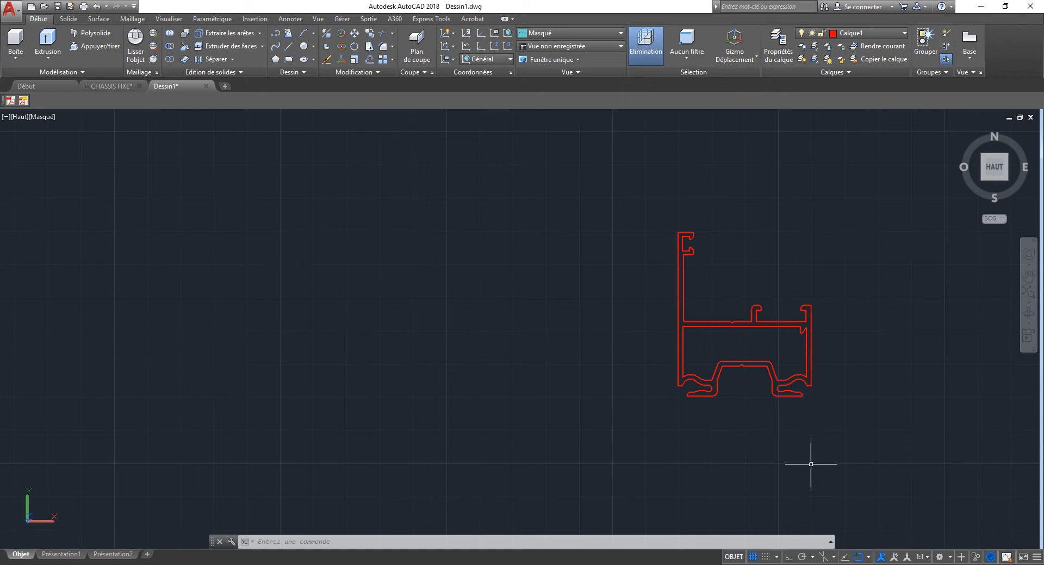
- Start a new block definition with the BLOC command for the profile without the long lower flange
middle_drag(804, 352, 658, 351)
text(B)
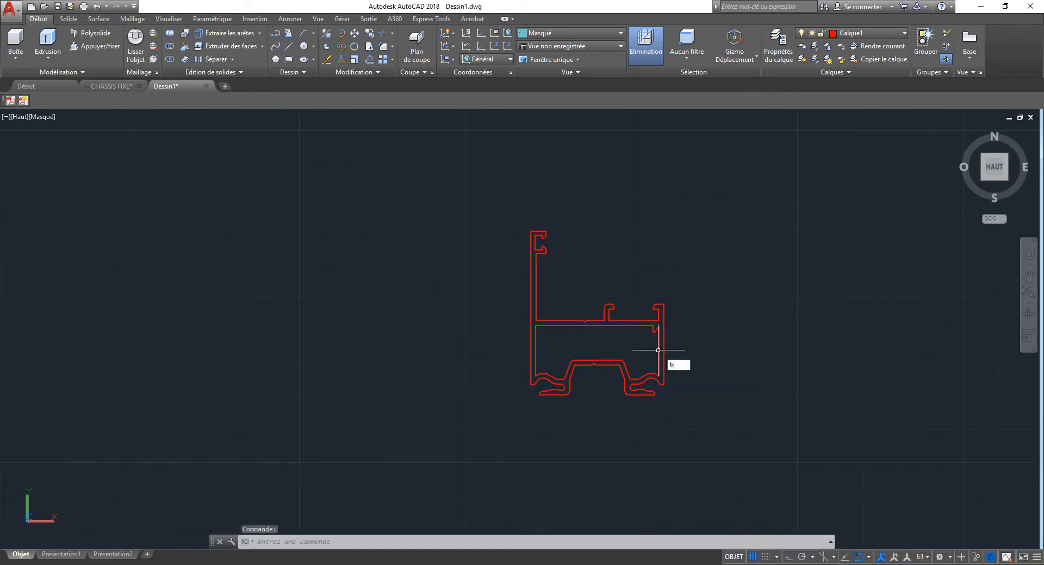
key(Return)
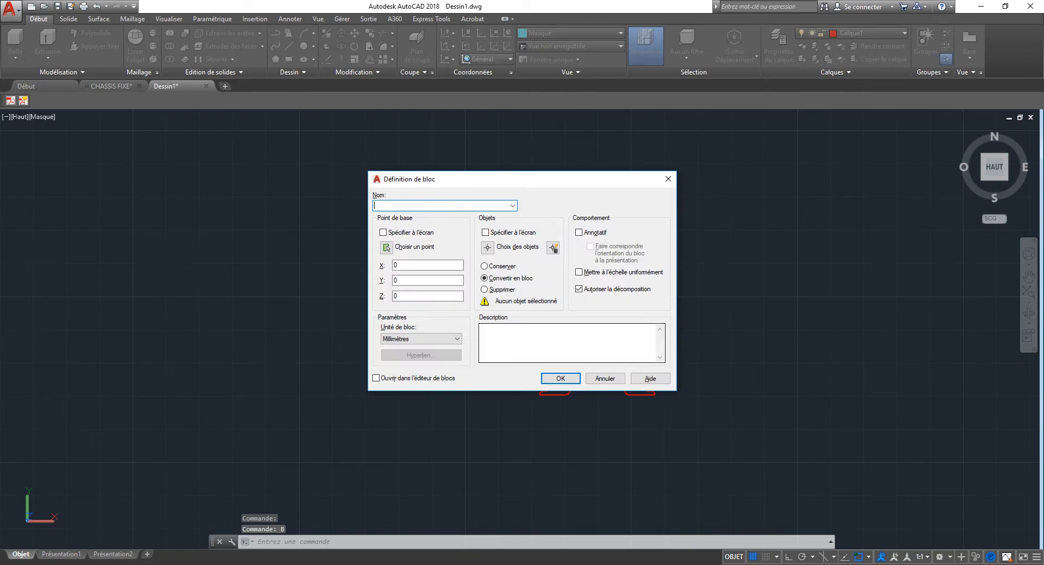
- Switch to 4200.pdf in Acrobat and find the Dormants profile sheet to look up the profile's reference number
key(alt+Tab)
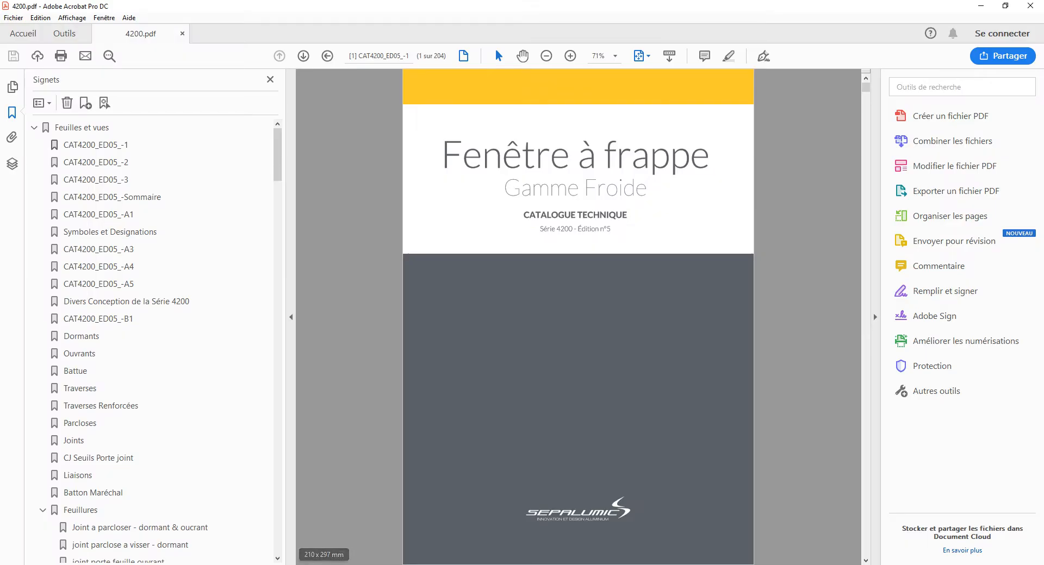
click(303, 56)
click(304, 56)
click(303, 56)
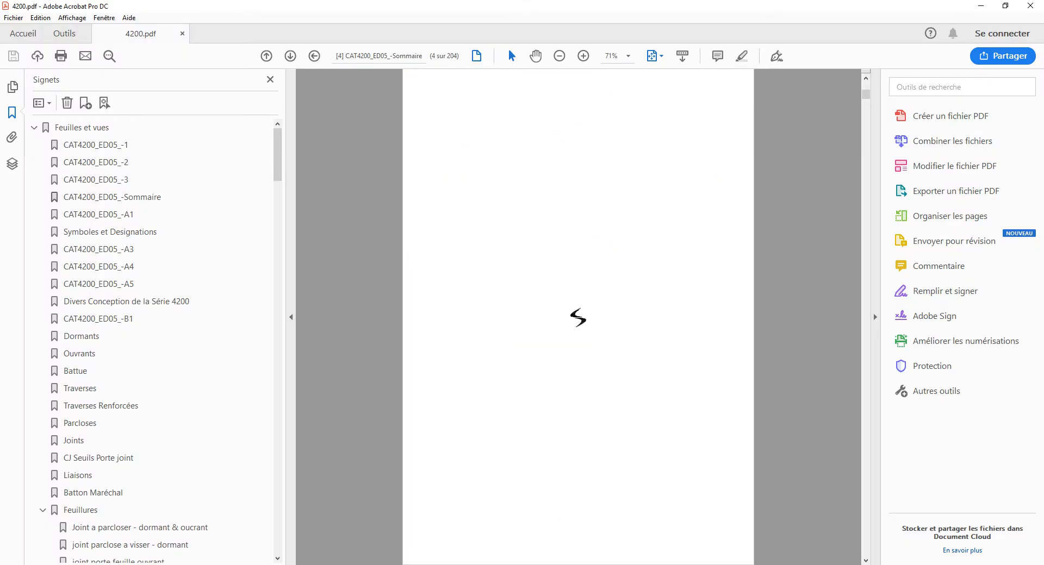
click(290, 56)
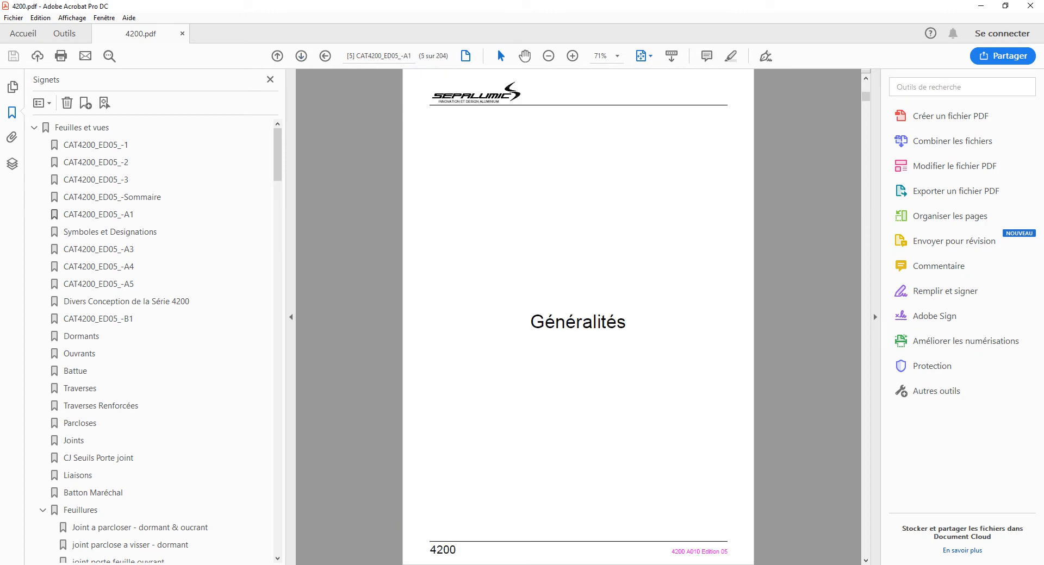
key(Right)
key(Right)
key(Right)
key(Right)
key(Right)
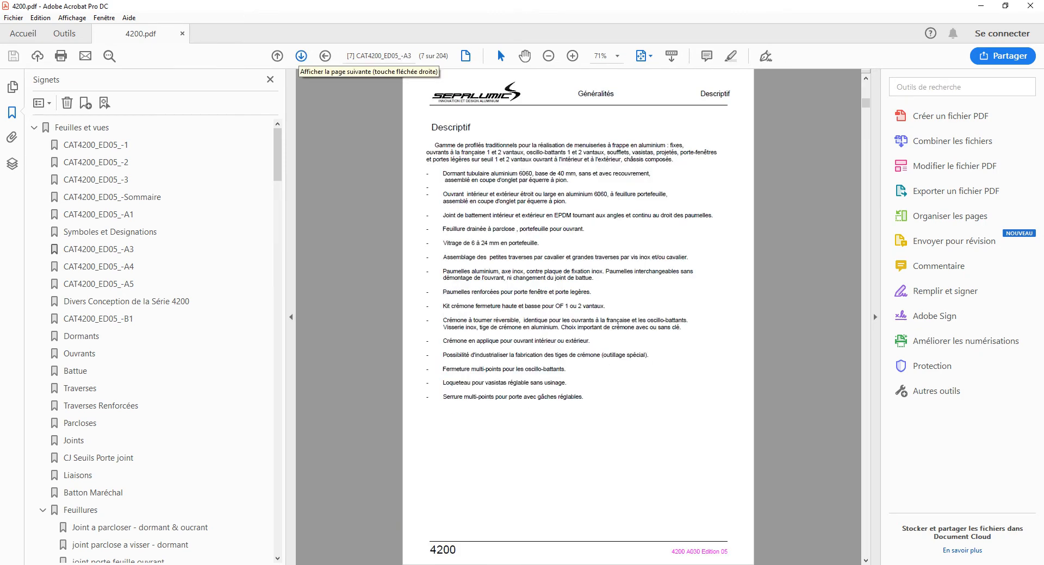
key(Right)
key(Right)
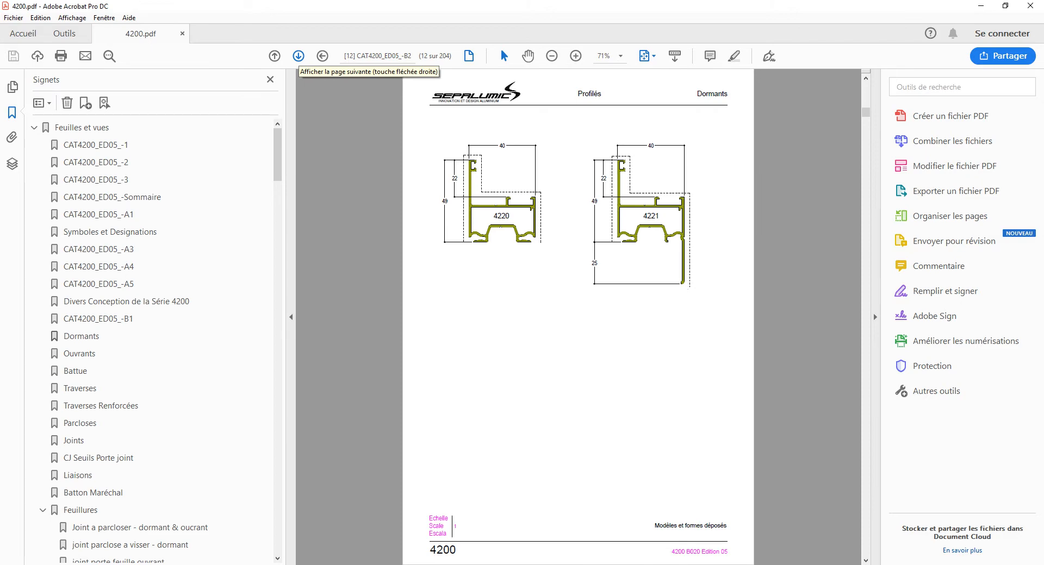
- Return to AutoCAD, name the block 4220, and choose the hollow profile region as the block's object
key(alt+Tab)
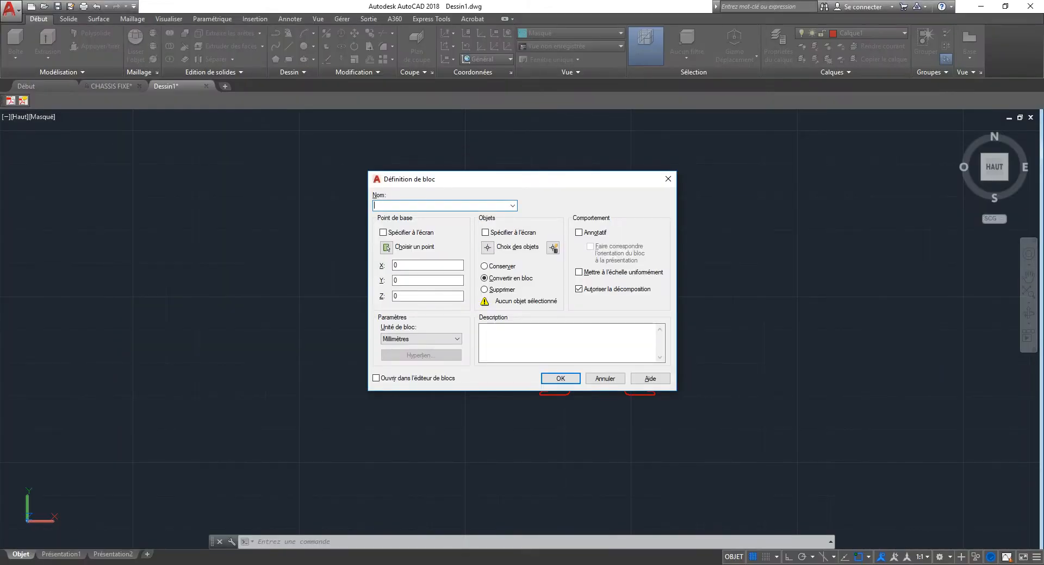
text(4220)
click(383, 232)
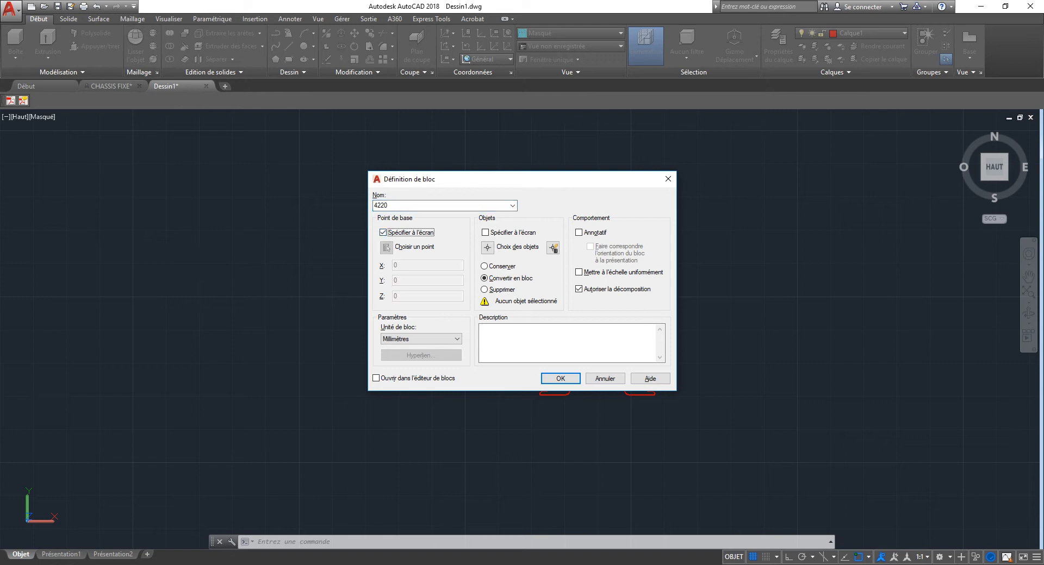
click(487, 248)
click(628, 302)
click(537, 321)
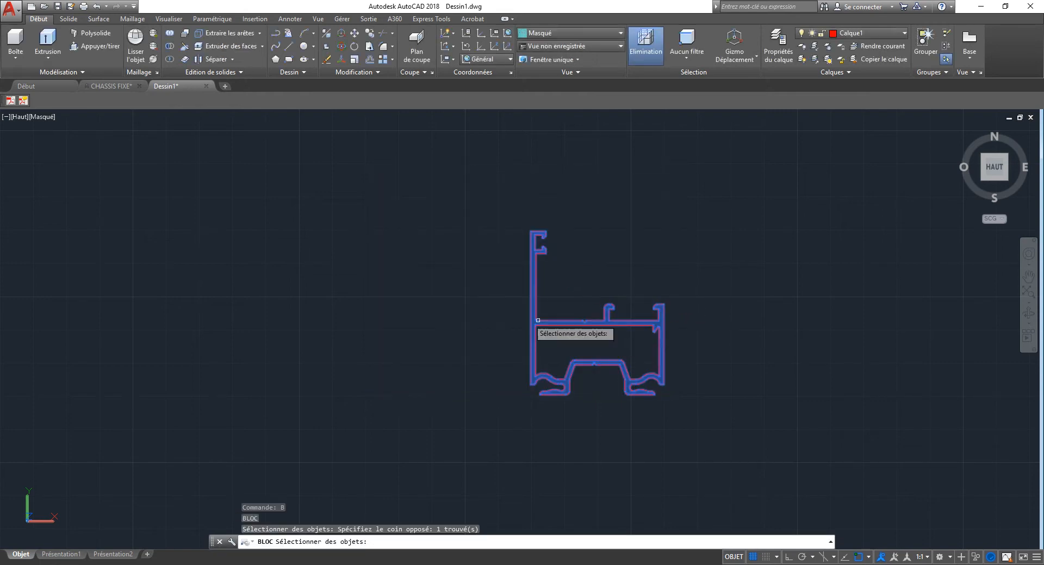
key(Return)
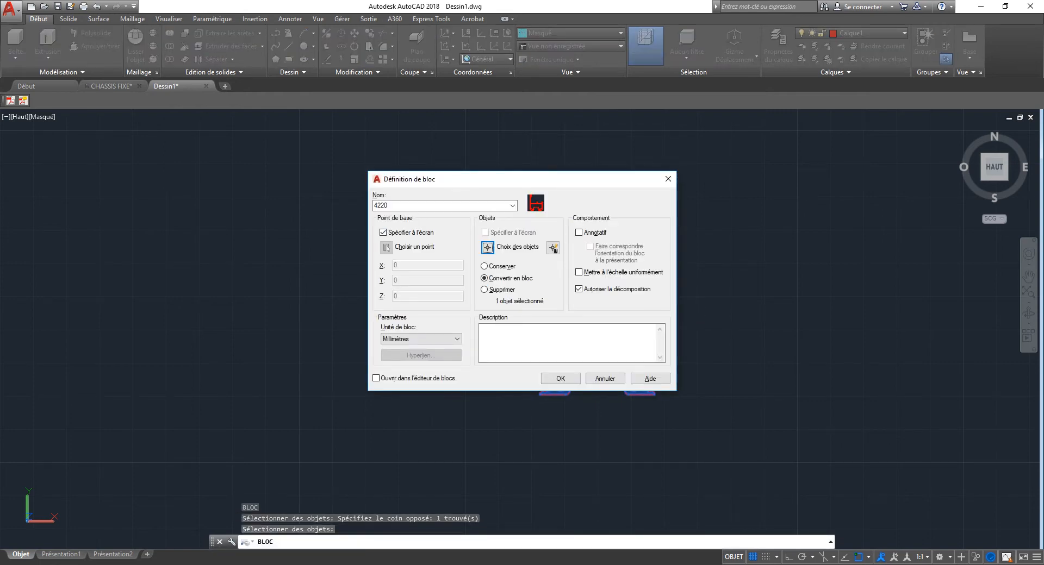
- Place the block's base point at the outer top corner of the profile's short right wall and create it with description "Dormant Frappe Sans Couvre Joint"
click(387, 248)
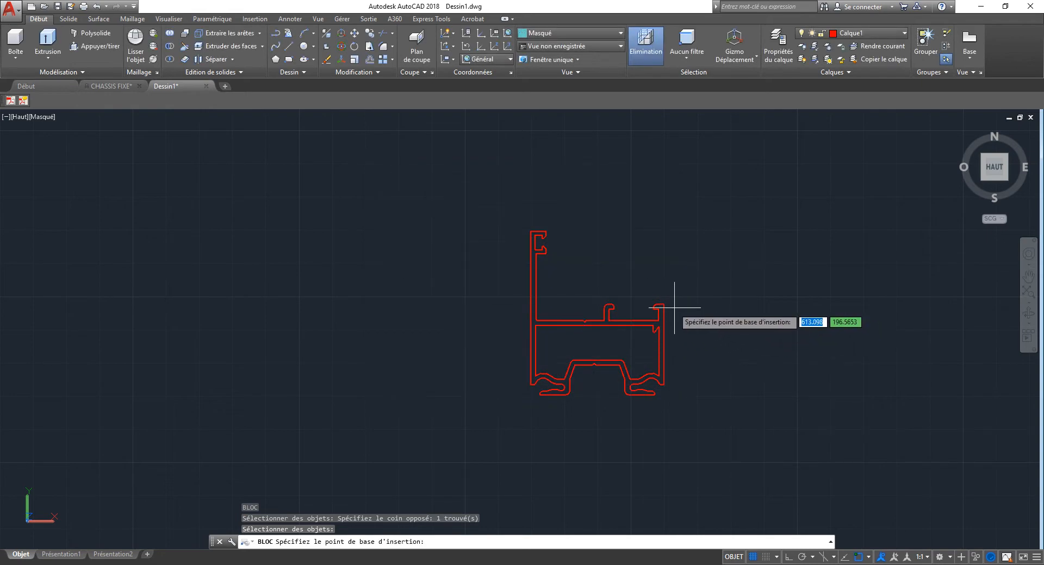
scroll(671, 304, up, 4)
click(664, 303)
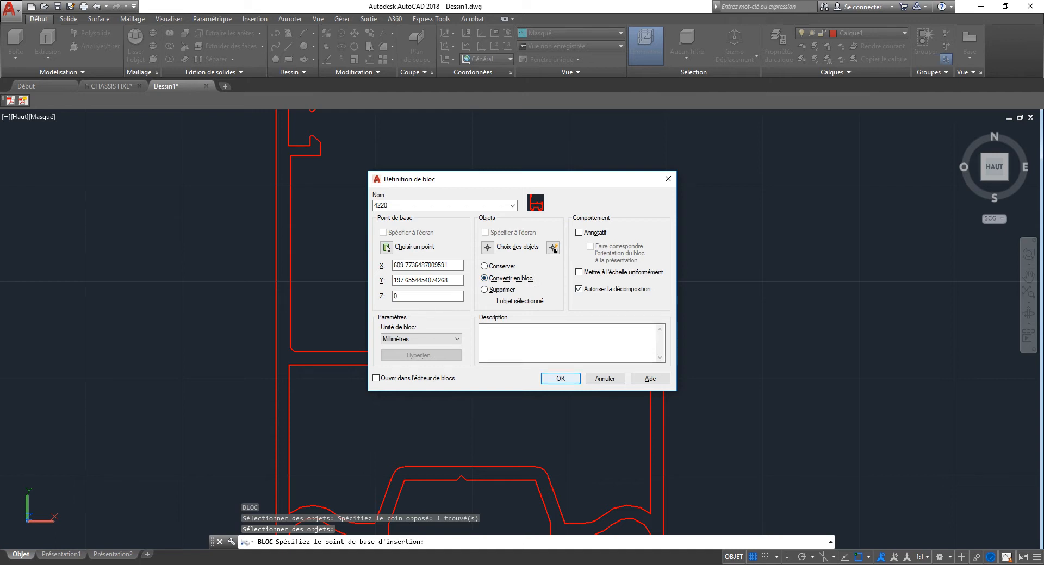
click(565, 344)
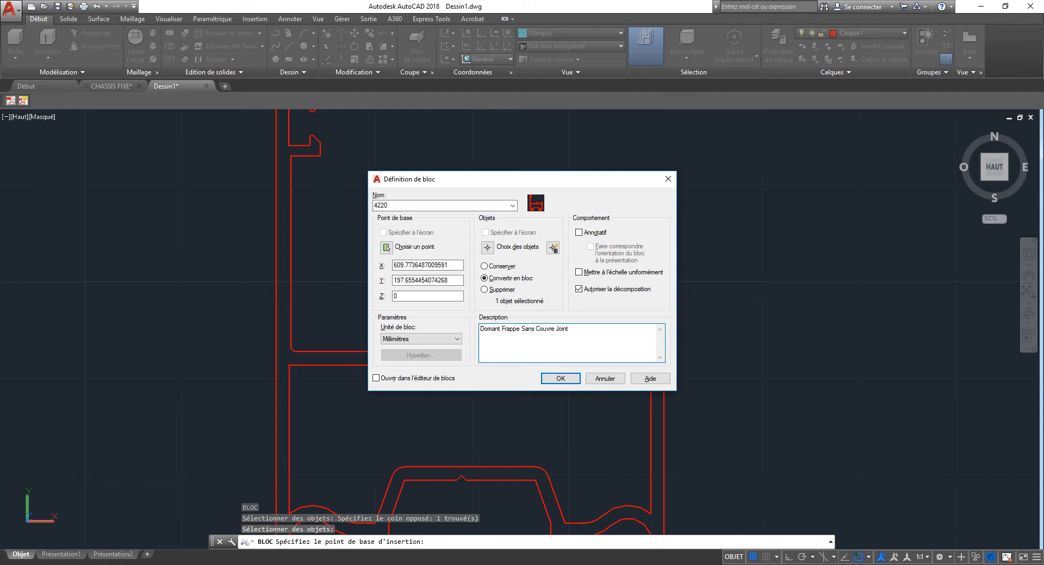
click(560, 378)
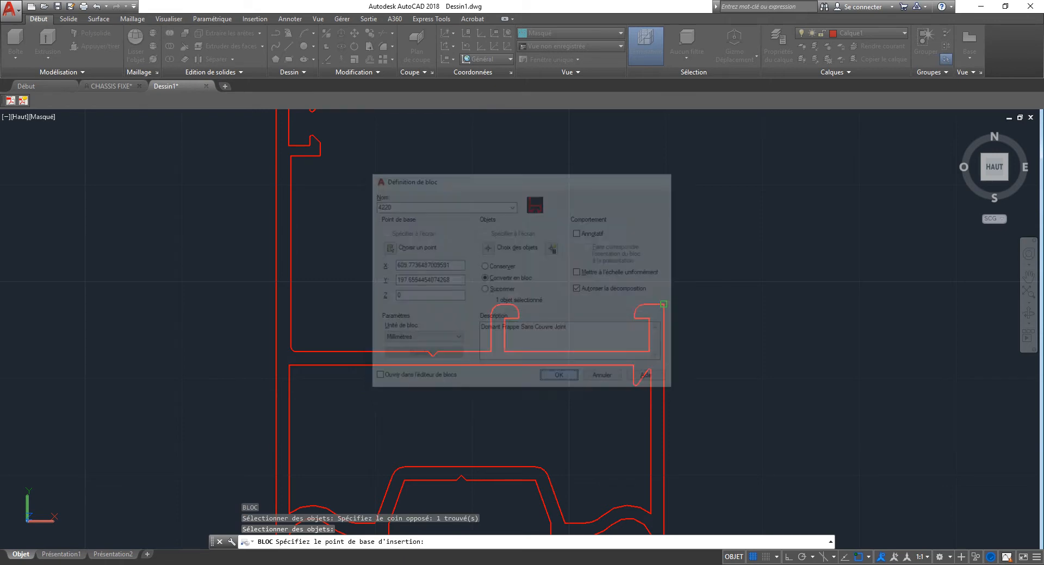
- Select the 4220 block, view its definition preview and description, and leave without editing it
click(559, 360)
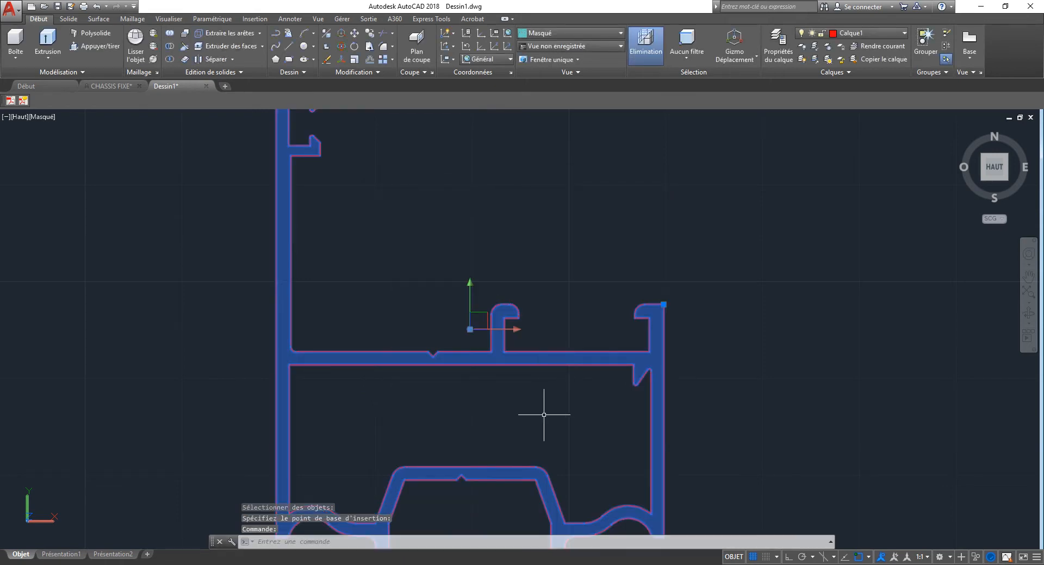
scroll(546, 415, down, 5)
double_click(523, 335)
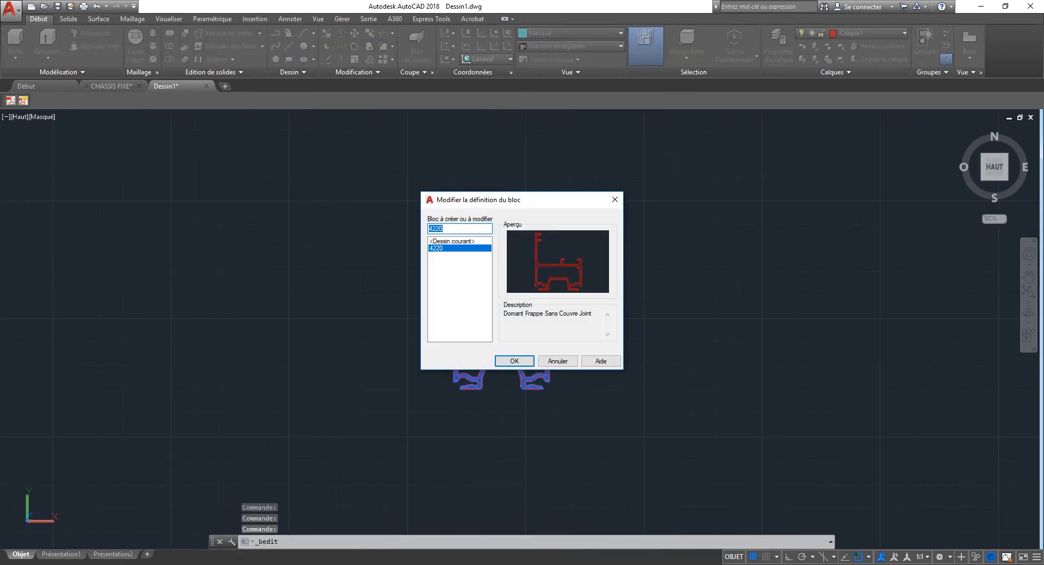
key(Escape)
key(Escape)
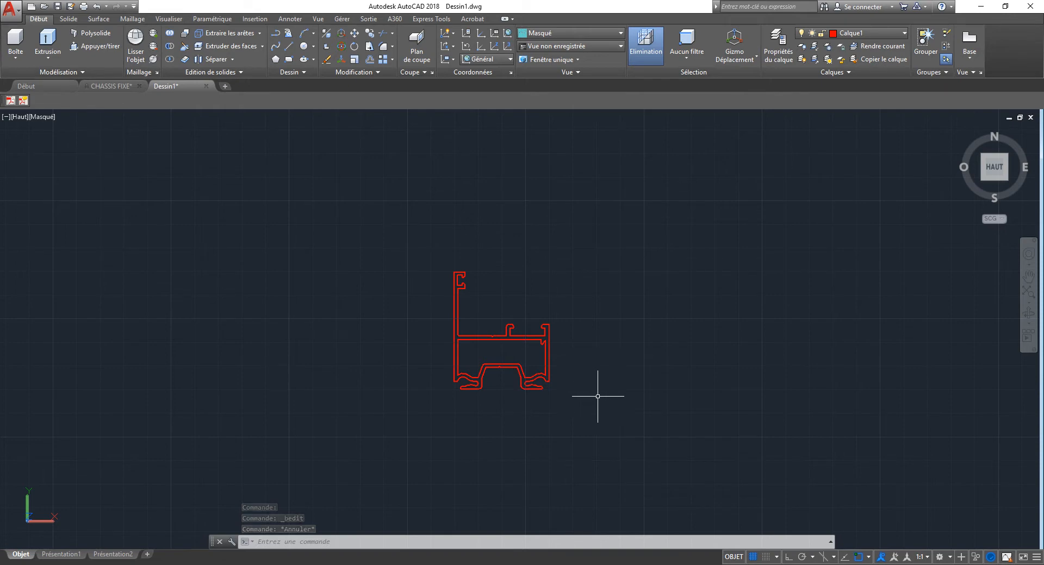
- Turn off the drawing grid and return to the 4221 profile region
key(F7)
middle_drag(211, 371, 555, 286)
scroll(555, 285, down, 5)
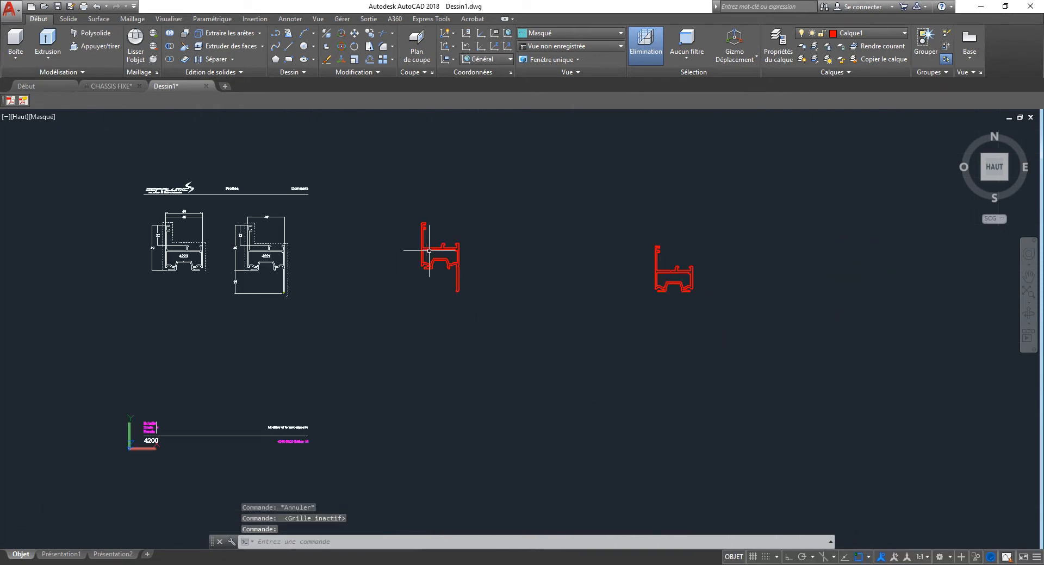
scroll(432, 251, up, 5)
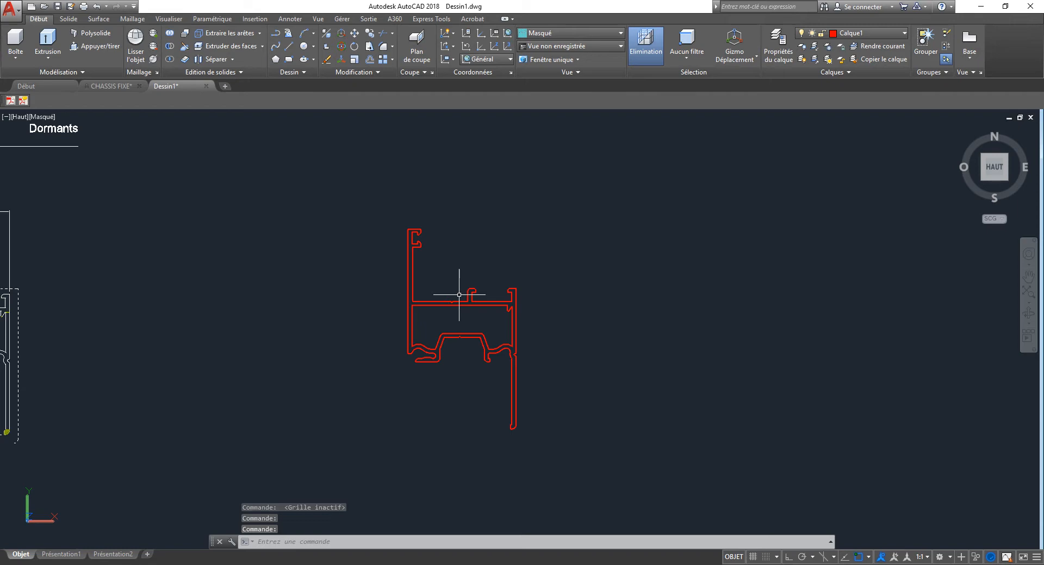
- Start a block definition named 4221 and choose the hollow 4221 profile region as its object
text(b)
key(Return)
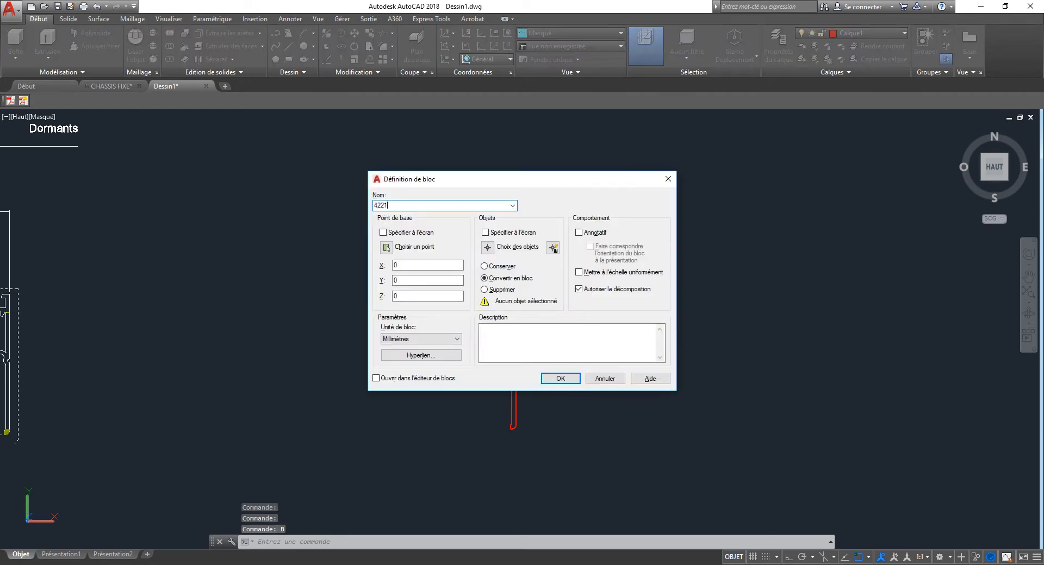
key(Tab)
key(Tab)
key(Tab)
key(Tab)
key(Tab)
key(Tab)
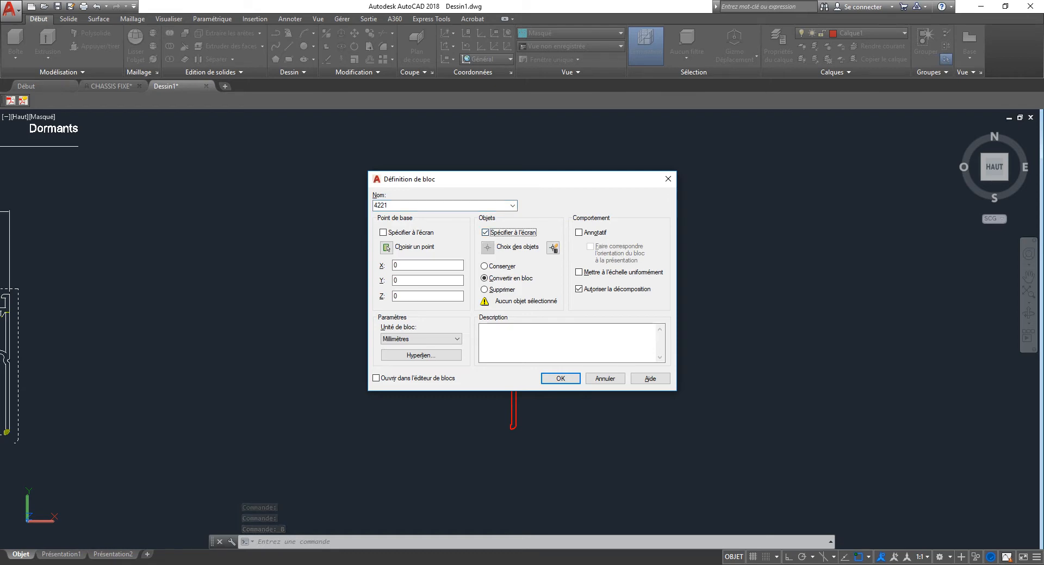
key(space)
key(Tab)
key(Tab)
key(space)
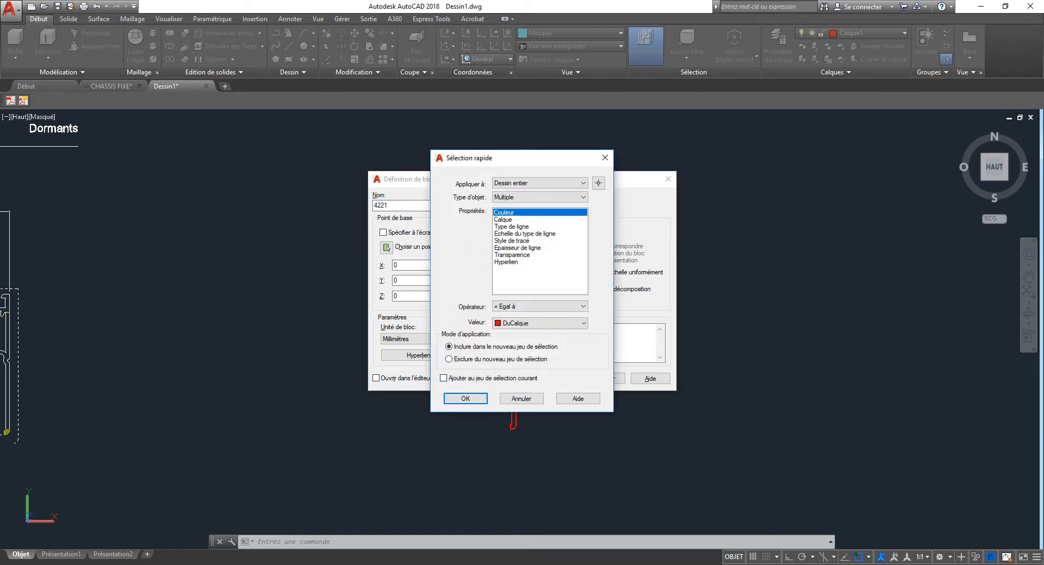
key(Escape)
key(shift+Tab)
key(space)
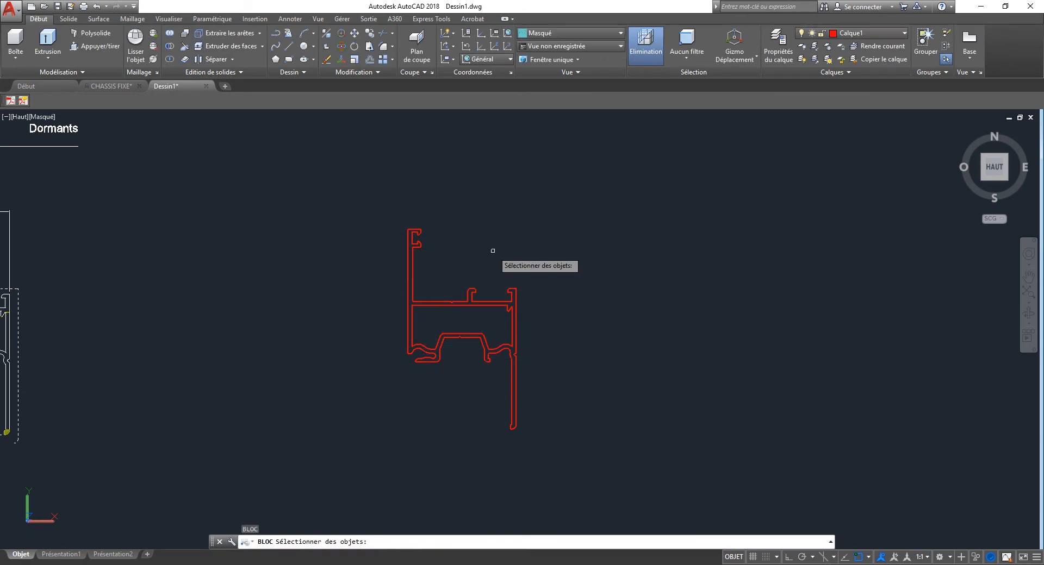
click(446, 284)
click(365, 351)
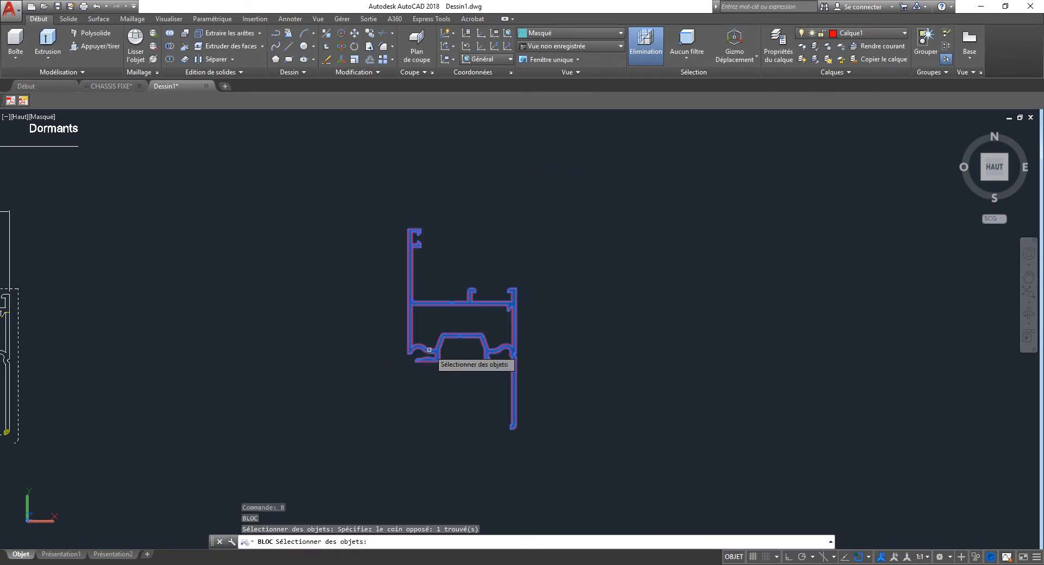
key(space)
- Set the base point at the outer top corner of the profile's right wall and create the block with description "Dormant avec couvre joint intérgé"
click(386, 247)
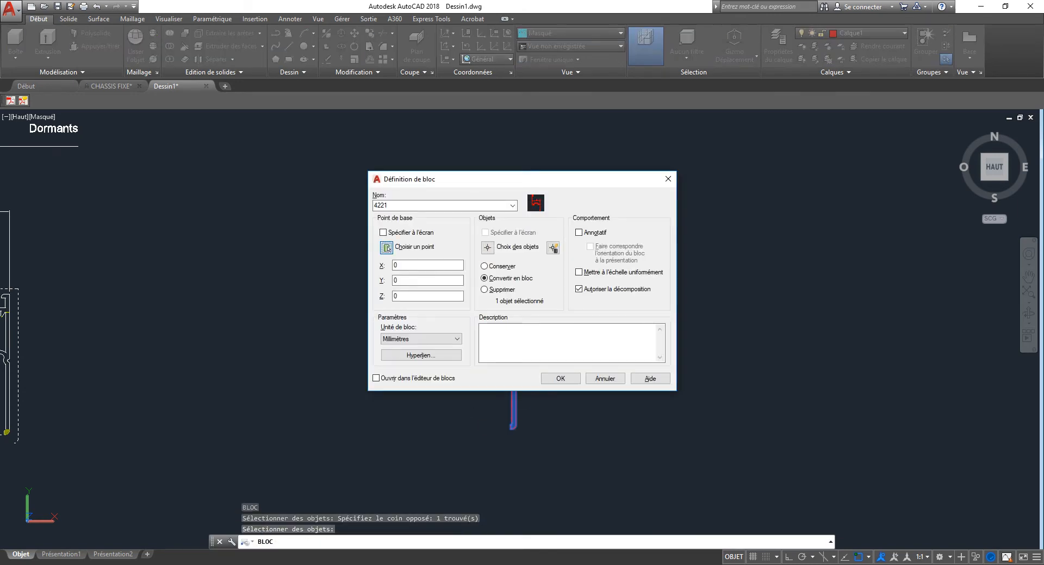
scroll(516, 291, up, 6)
click(520, 279)
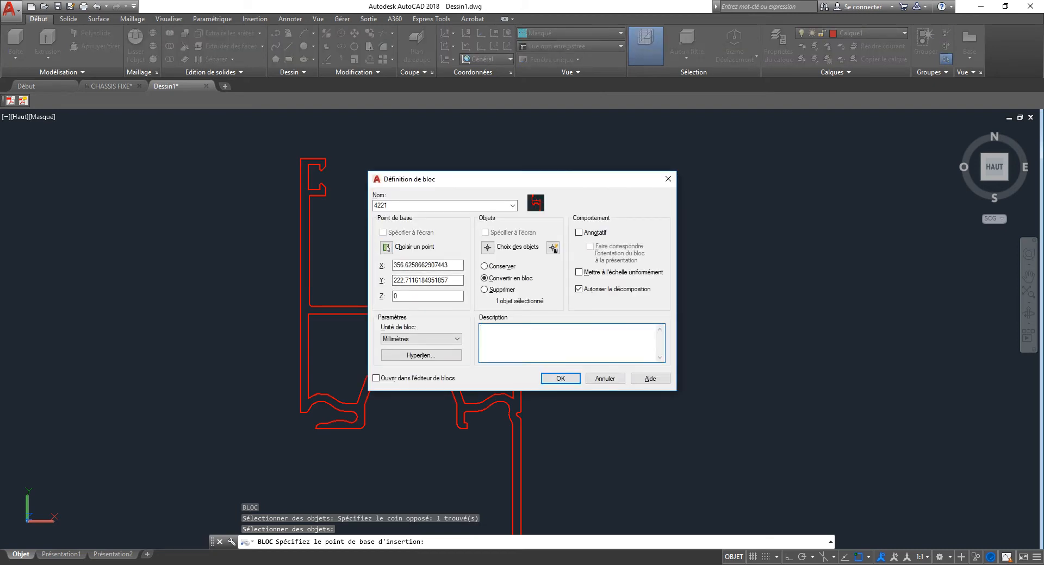
text(Dormant avec couvre joint intégé)
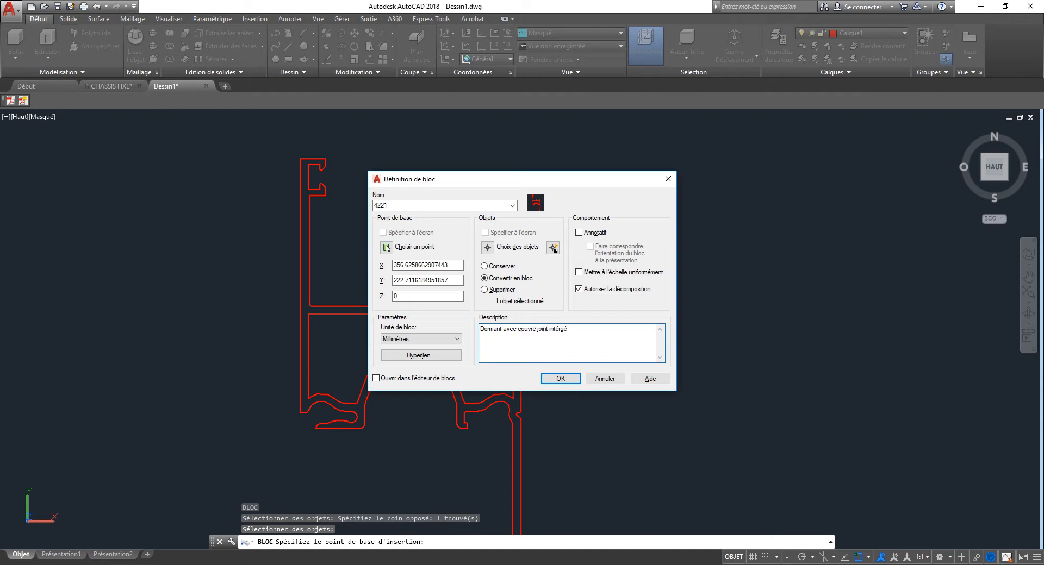
click(561, 378)
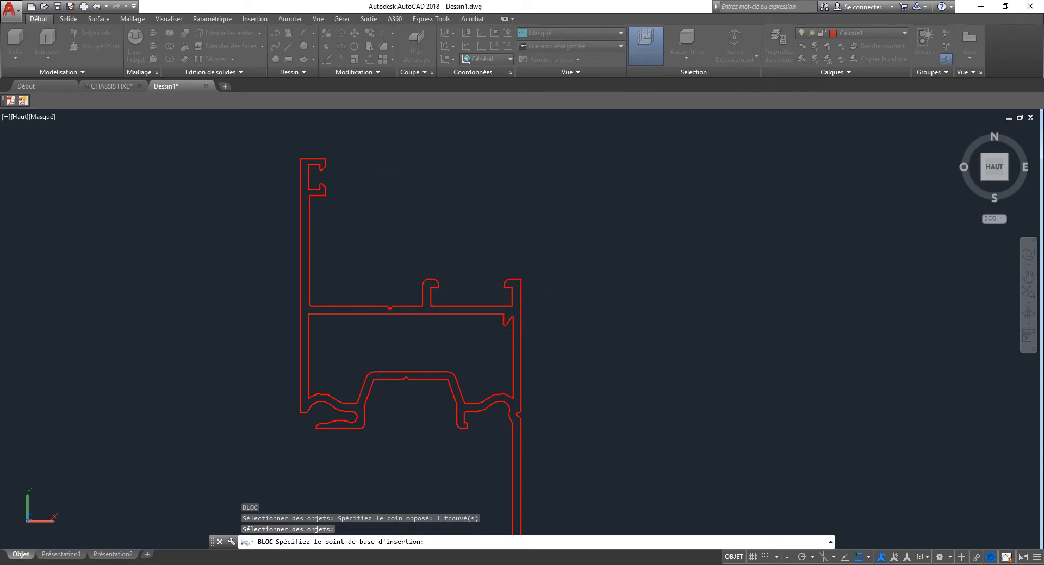
- Preview the 4221 and 4220 blocks for insertion and leave without inserting either one
text(b)
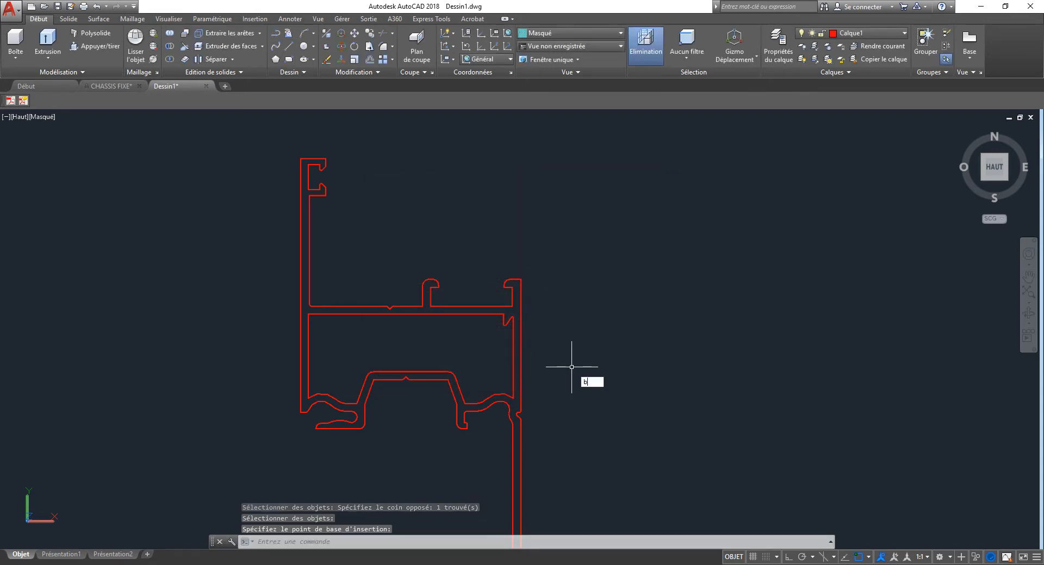
key(Return)
key(Return)
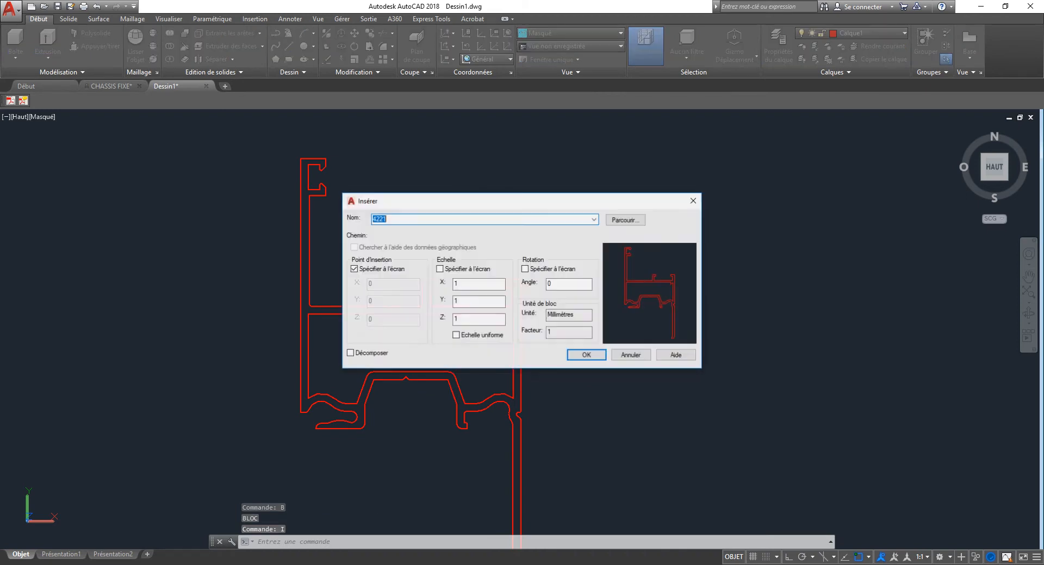
key(Up)
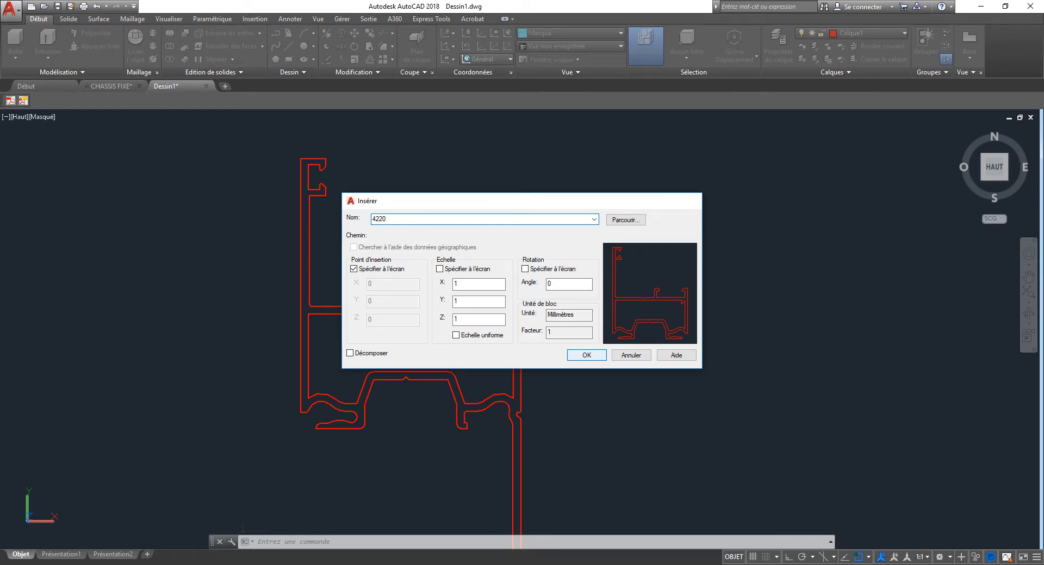
key(Escape)
key(Escape)
key(Escape)
- View the preview and description of the 4221 block definition, leaving without editing it
scroll(429, 314, down, 8)
click(647, 336)
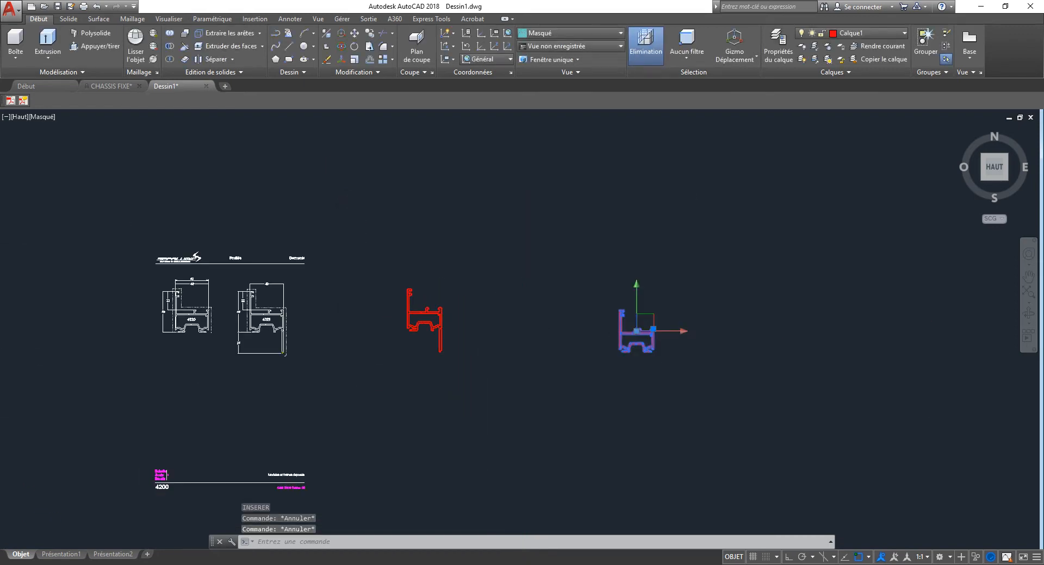
double_click(646, 335)
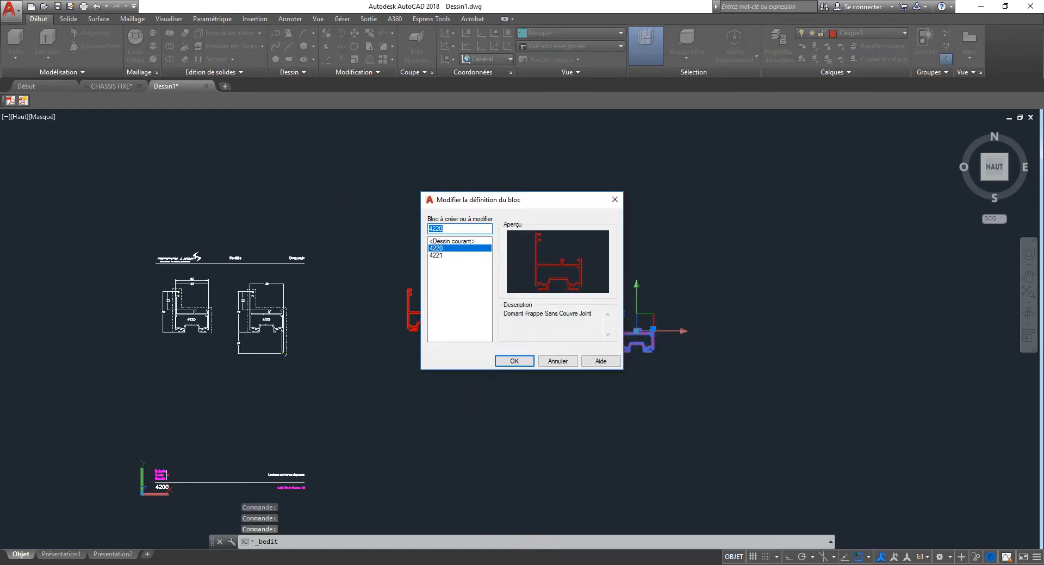
click(436, 255)
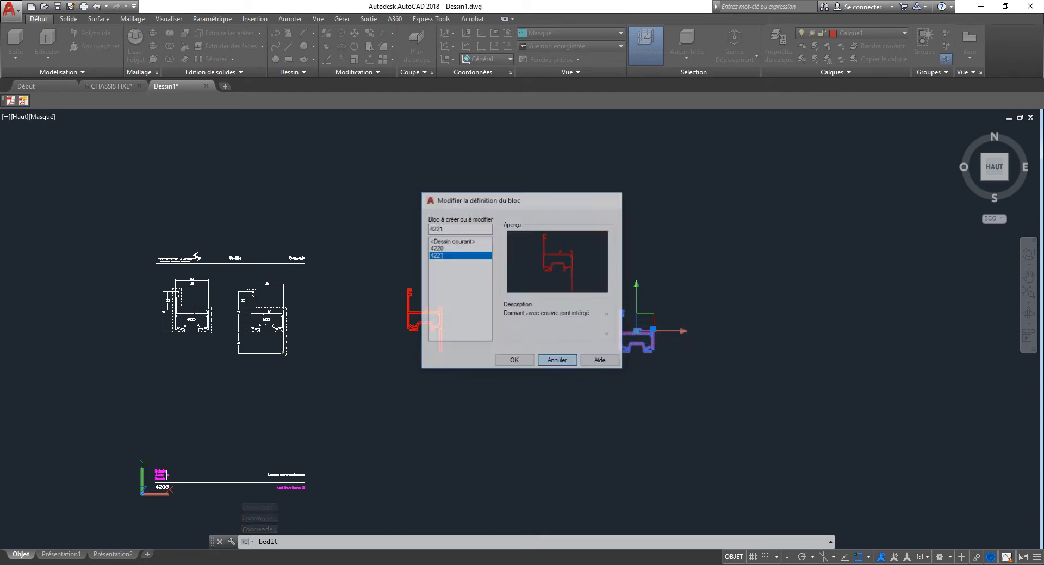
click(557, 361)
middle_drag(553, 341, 491, 341)
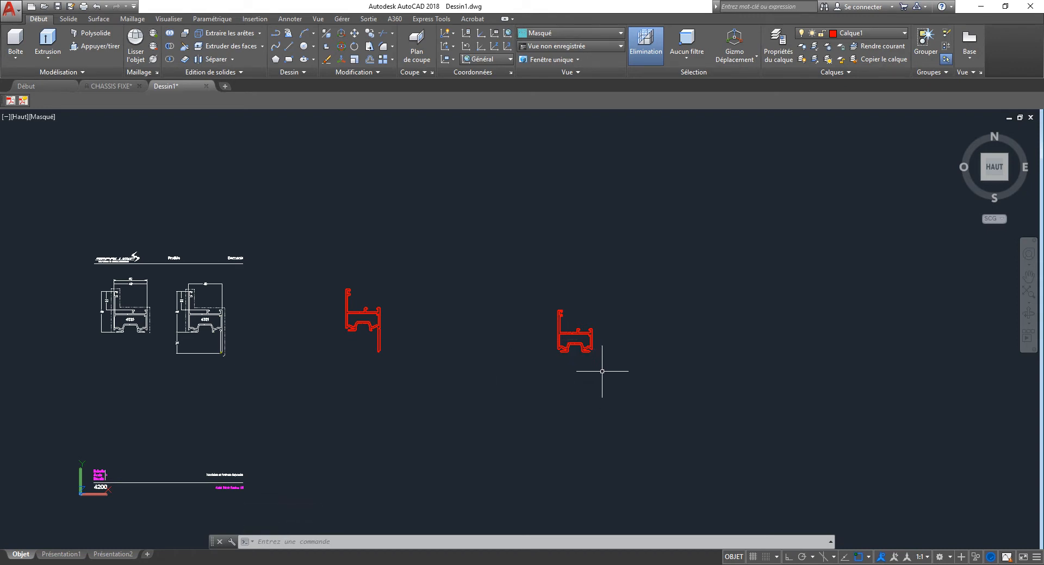
- Copy both profile blocks with a base point between them and paste them as a single block below the originals
key(ctrl+shift+c)
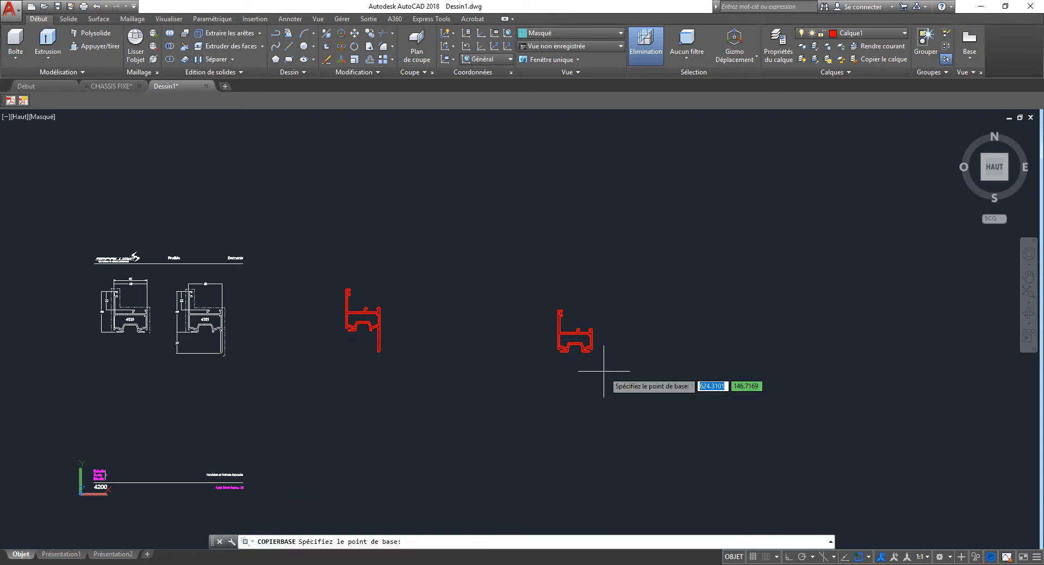
click(554, 373)
click(654, 273)
click(277, 438)
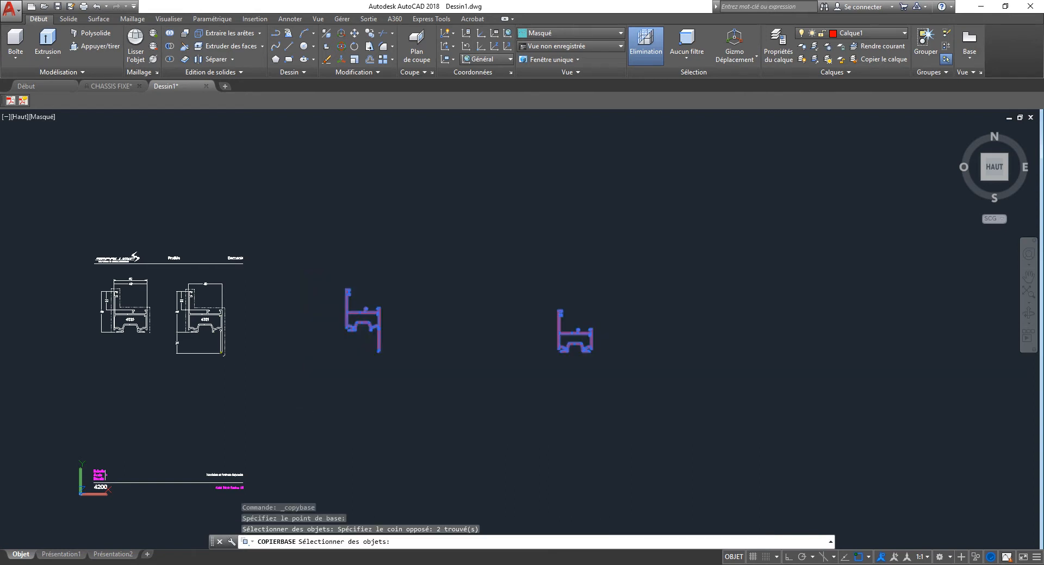
key(Return)
key(ctrl+shift+v)
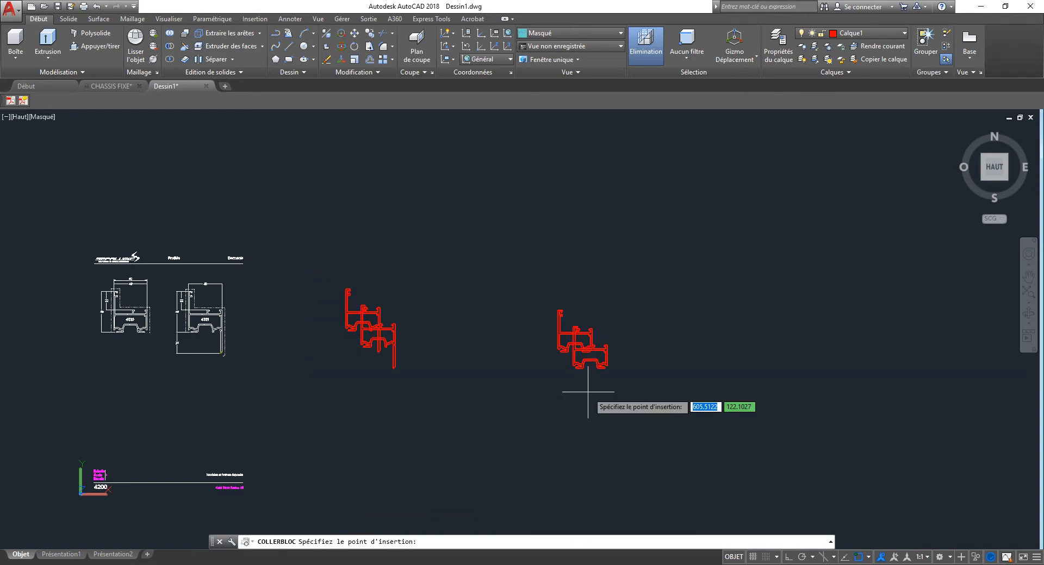
click(761, 417)
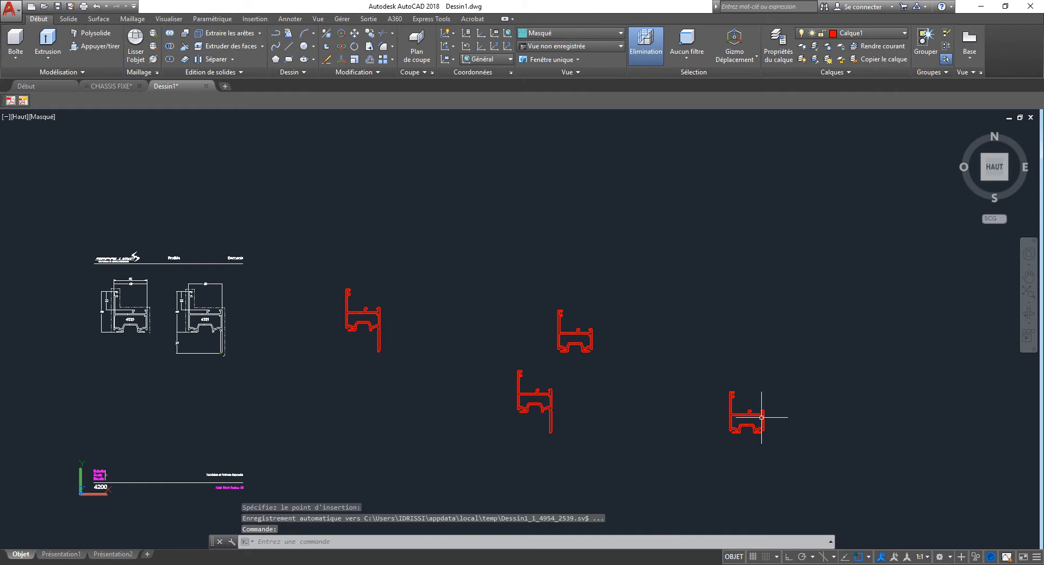
- Open the pasted combined block in the block editor
double_click(535, 402)
click(519, 359)
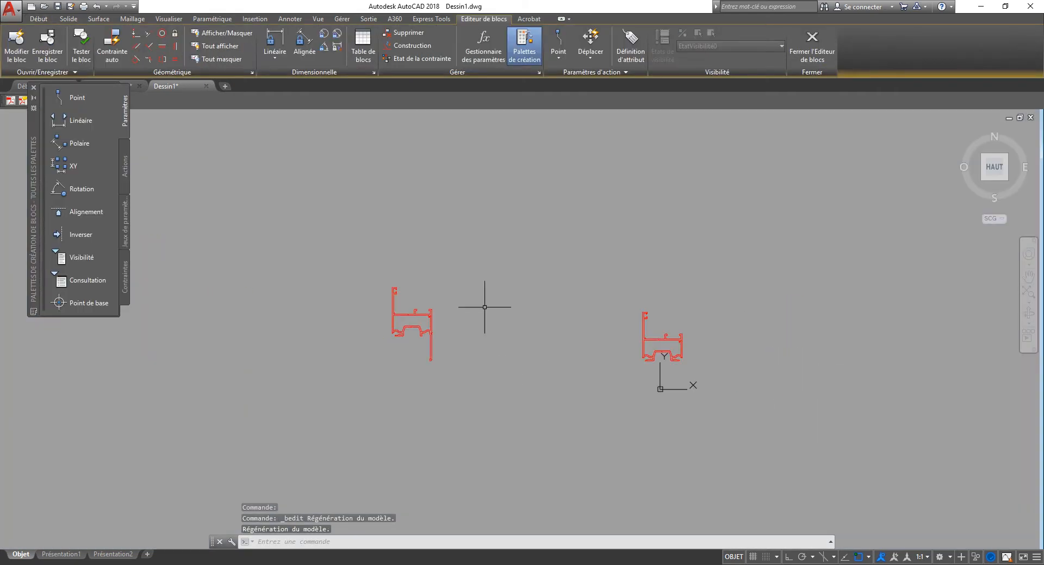
click(741, 233)
click(251, 414)
text(E)
key(Return)
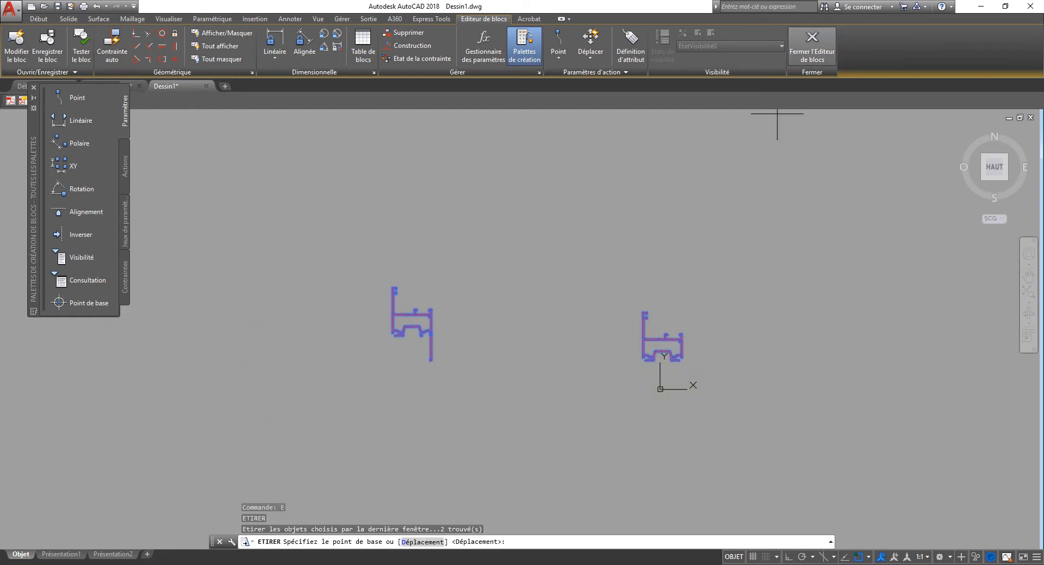
key(Escape)
- Erase both profiles from the combined block's definition
text(ef)
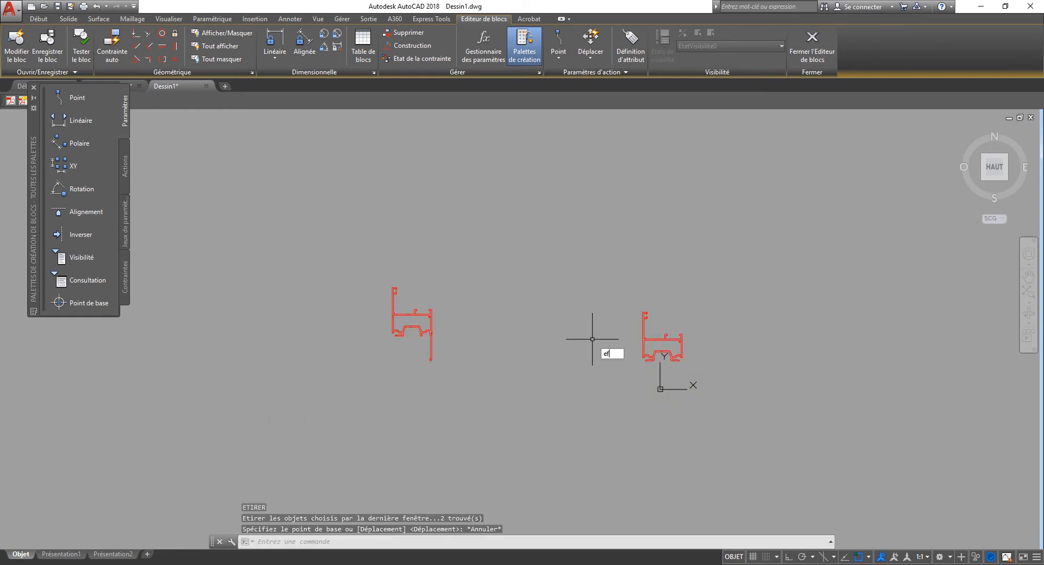
key(Return)
click(706, 264)
click(336, 398)
key(Return)
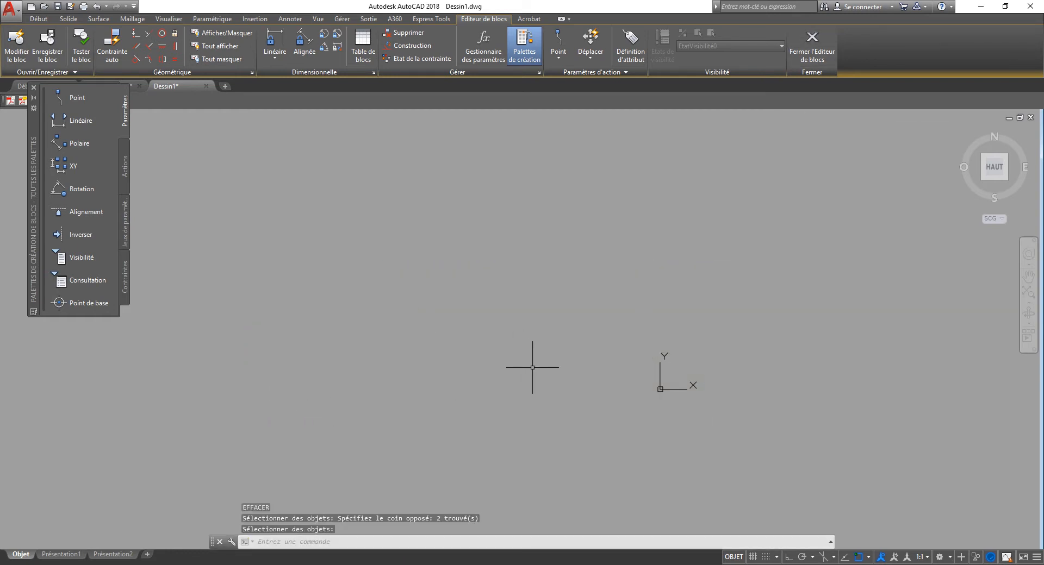
- Insert the 4220 block into the definition at the origin, with coordinates 0, 0, 0 instead of an on-screen point
middle_drag(640, 386, 443, 347)
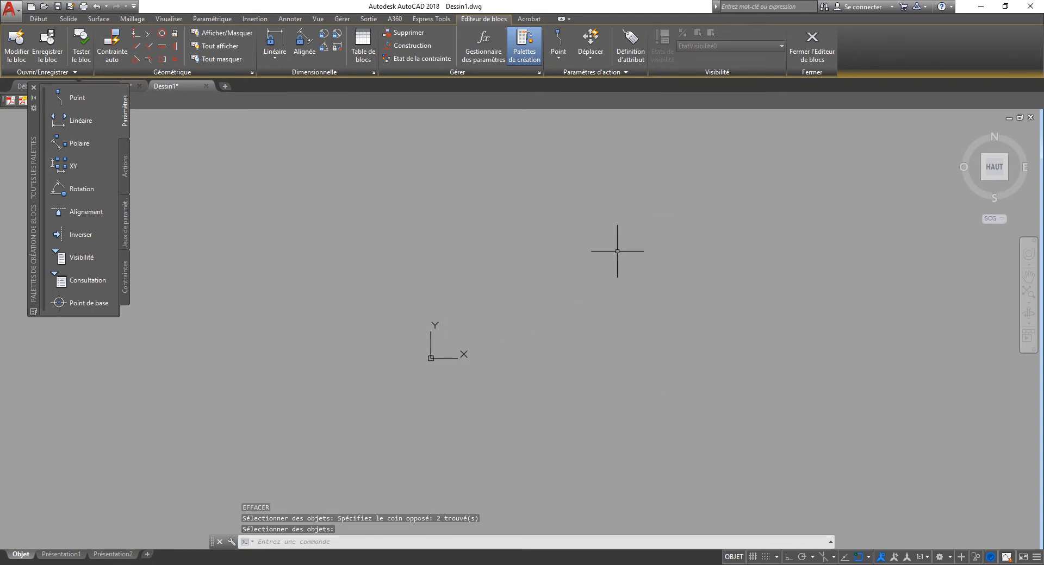
text(i)
key(Return)
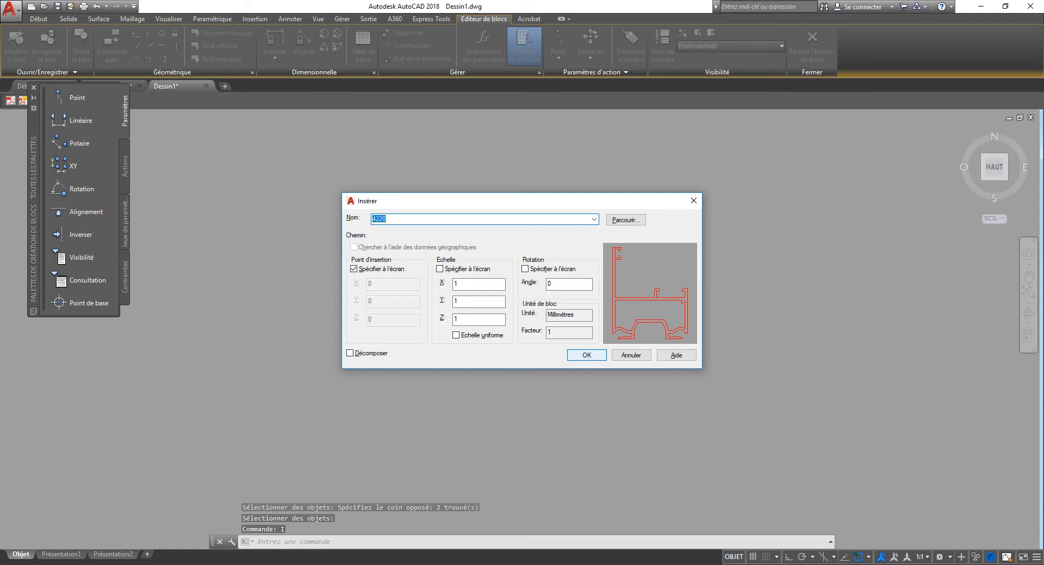
click(354, 269)
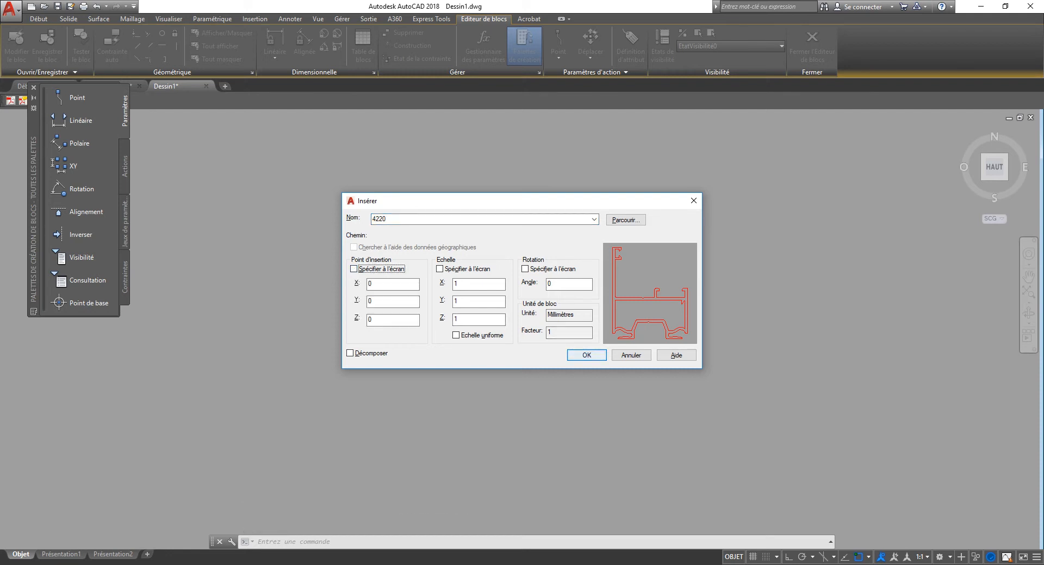
key(Return)
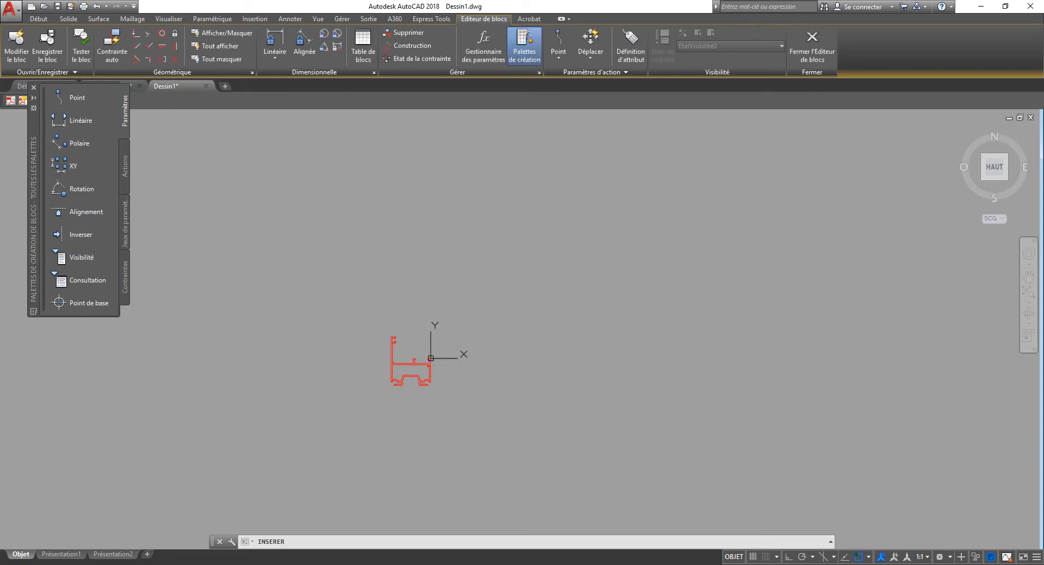
- Insert the 4221 block at the same origin, 0, 0, 0, overlapping the 4220 profile
right_click(553, 382)
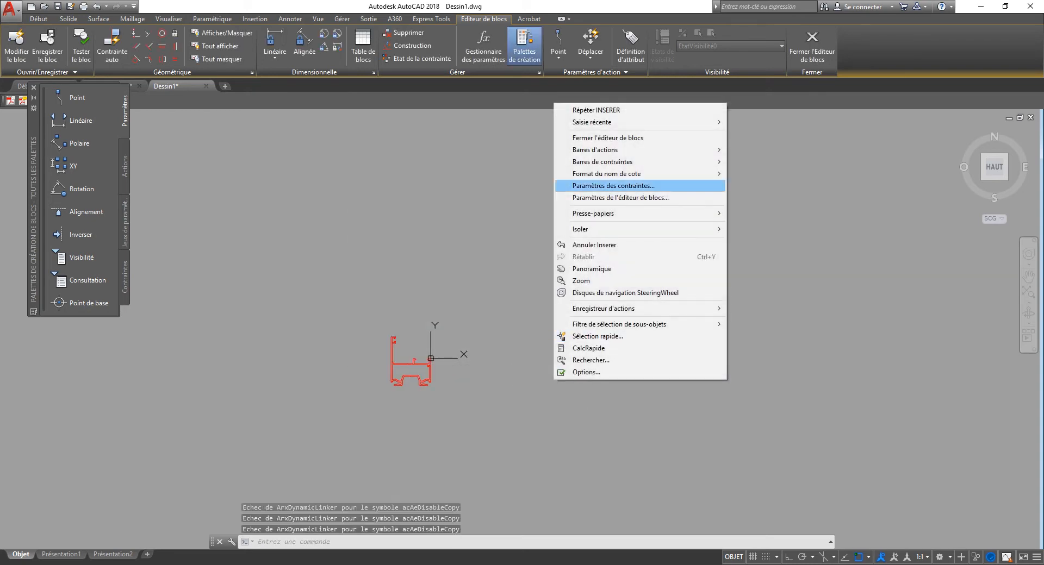
click(596, 110)
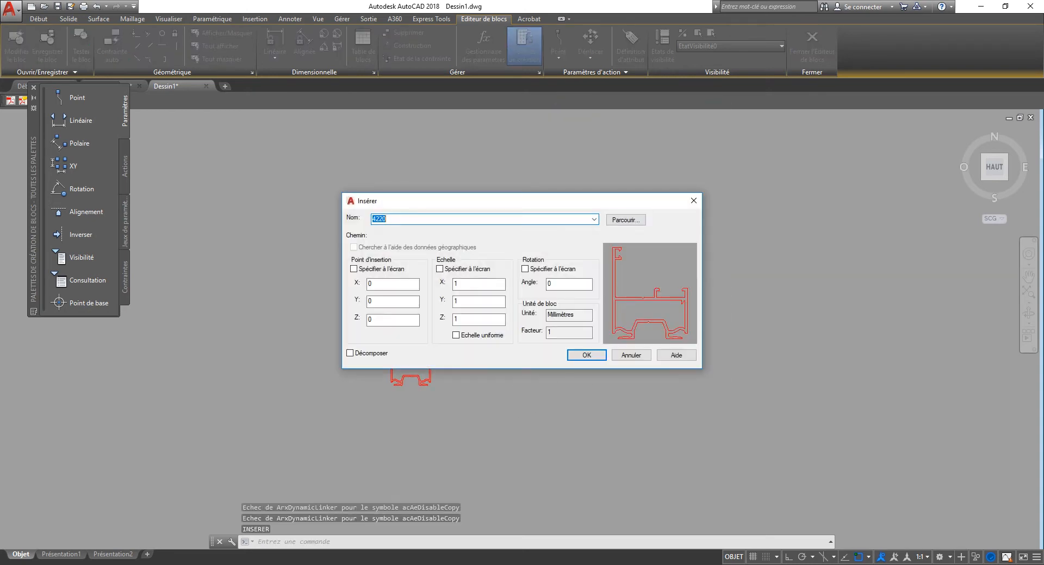
click(594, 219)
click(576, 237)
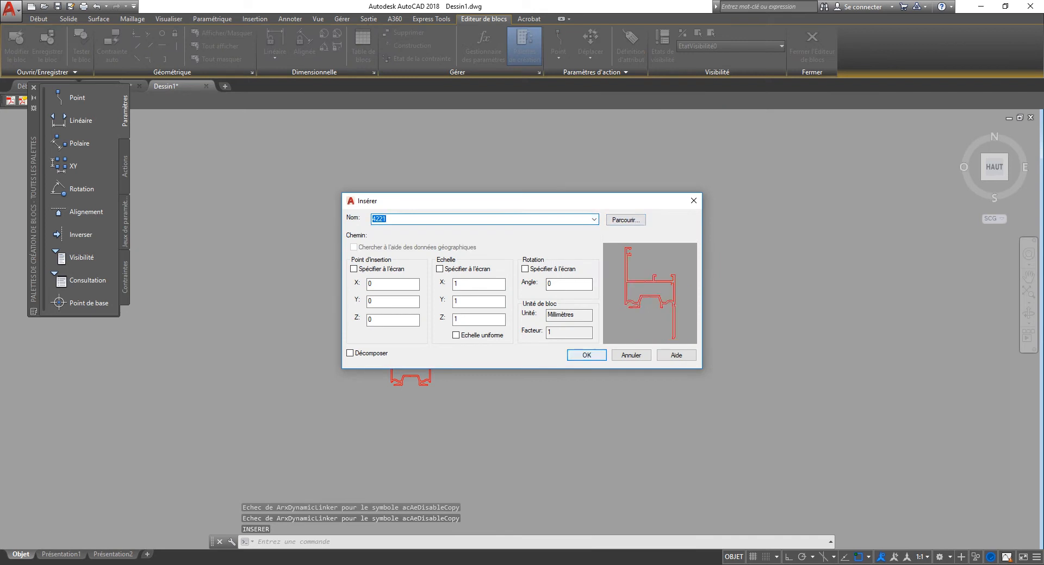
click(586, 355)
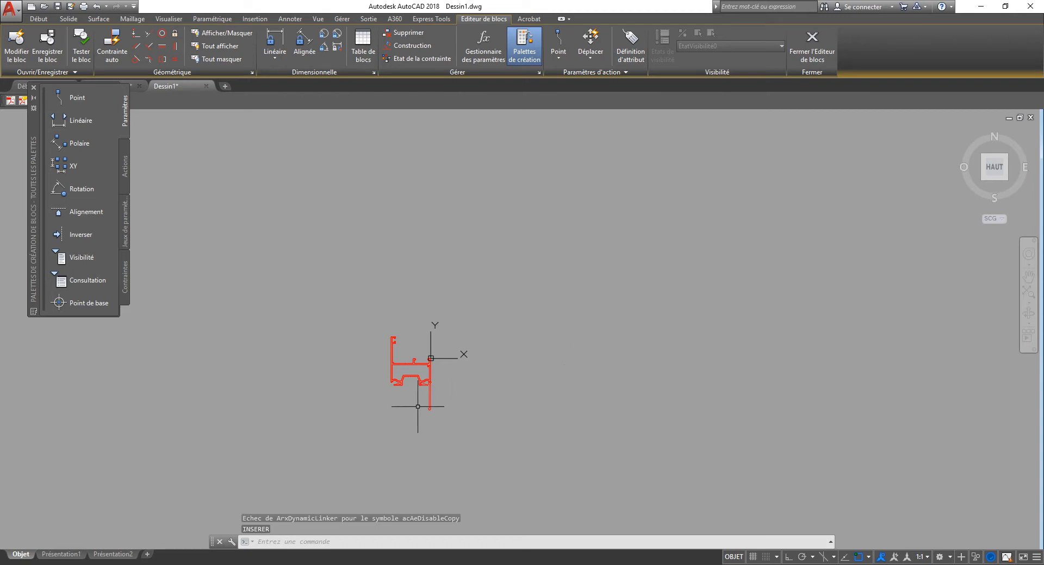
- Erase the 4221 block from the definition, keeping only the 4220 profile
scroll(426, 401, up, 6)
middle_drag(175, 376, 273, 404)
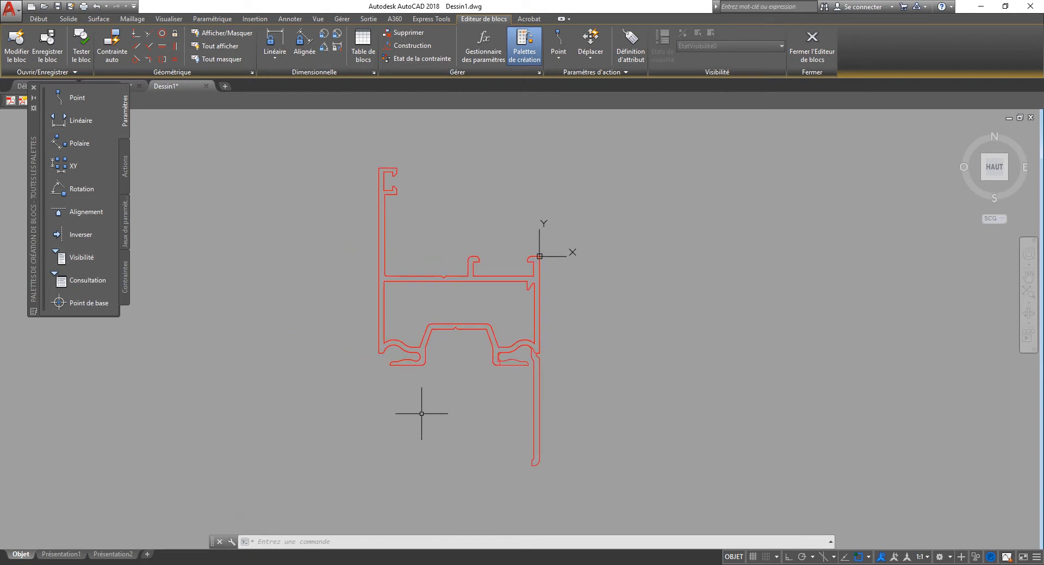
click(572, 417)
click(461, 426)
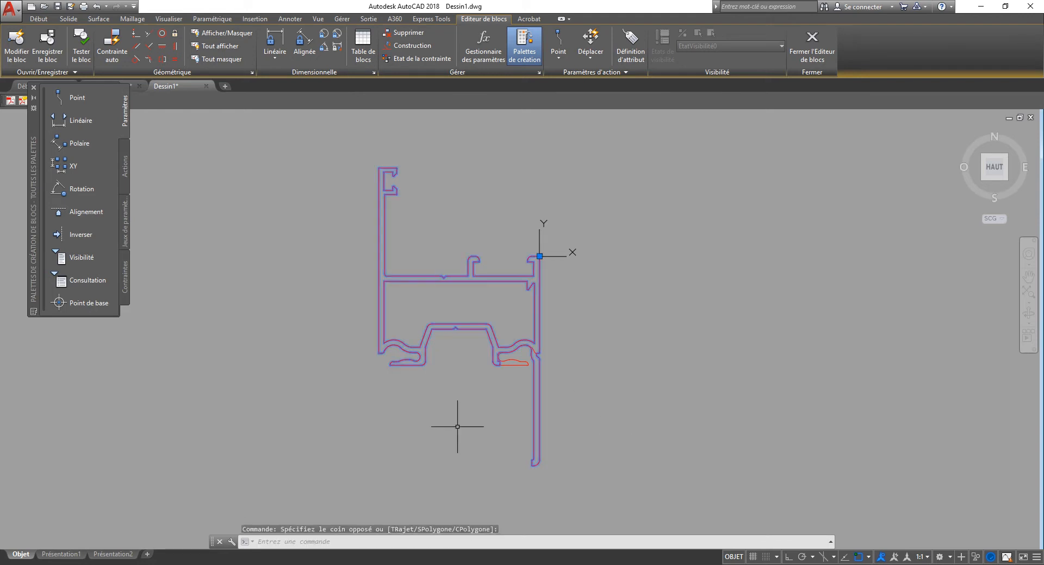
key(Delete)
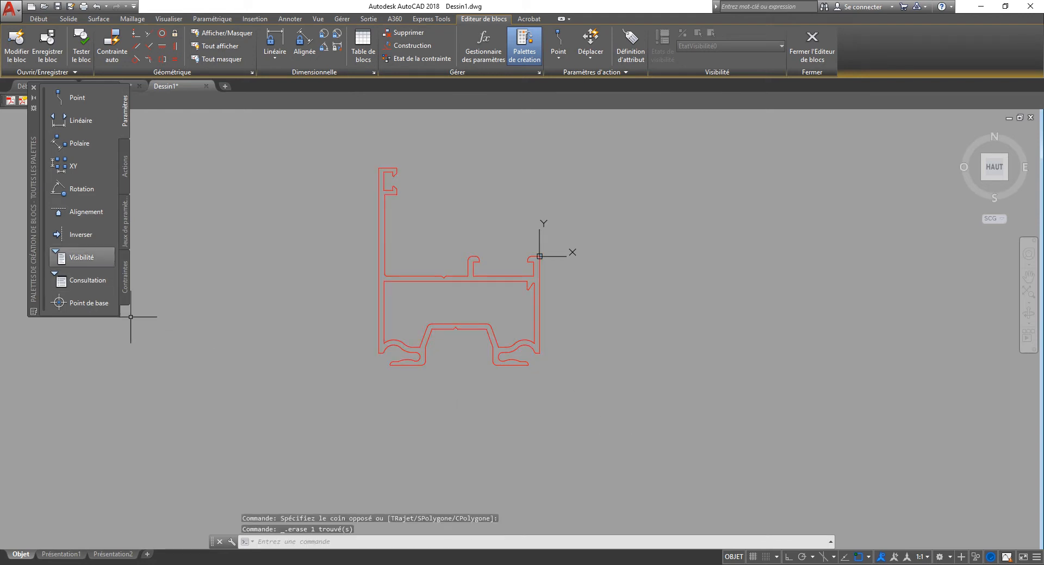
- Add a visibility parameter at the lower-left corner of the 4220 profile and open its visibility states
click(81, 257)
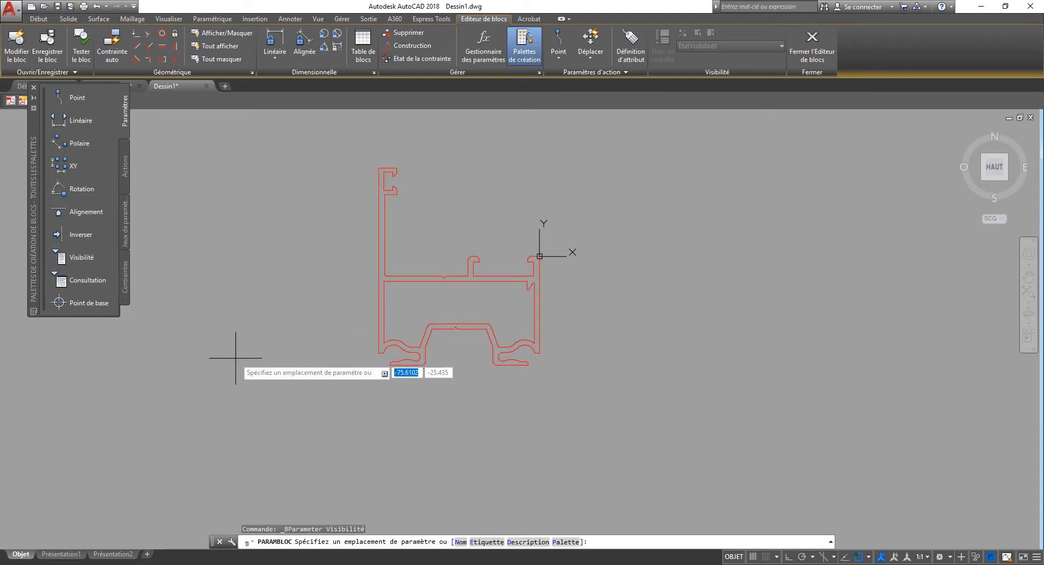
scroll(387, 380, up, 2)
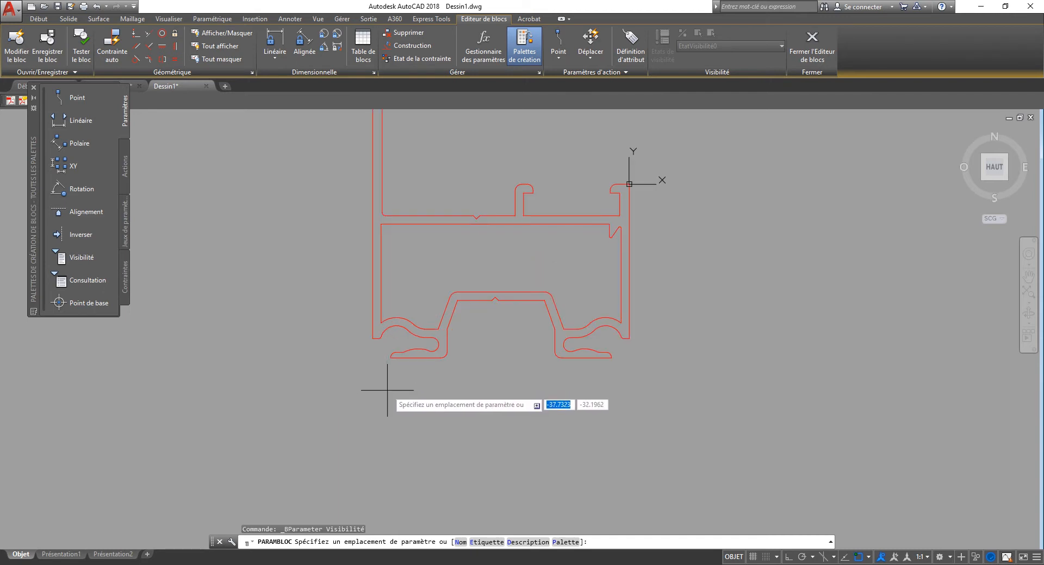
click(371, 339)
double_click(383, 339)
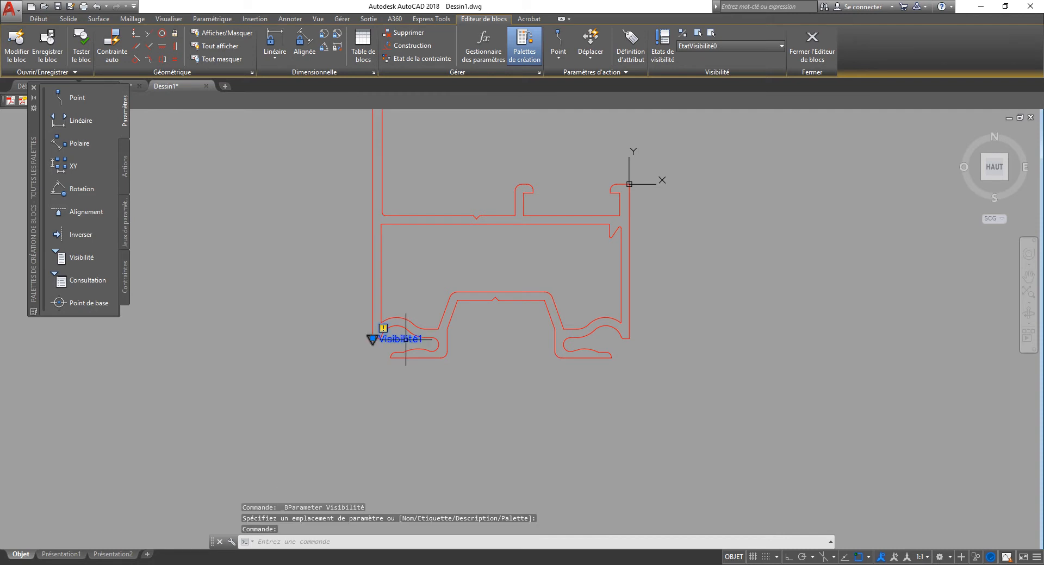
- Rename the default visibility state as 4220
click(446, 235)
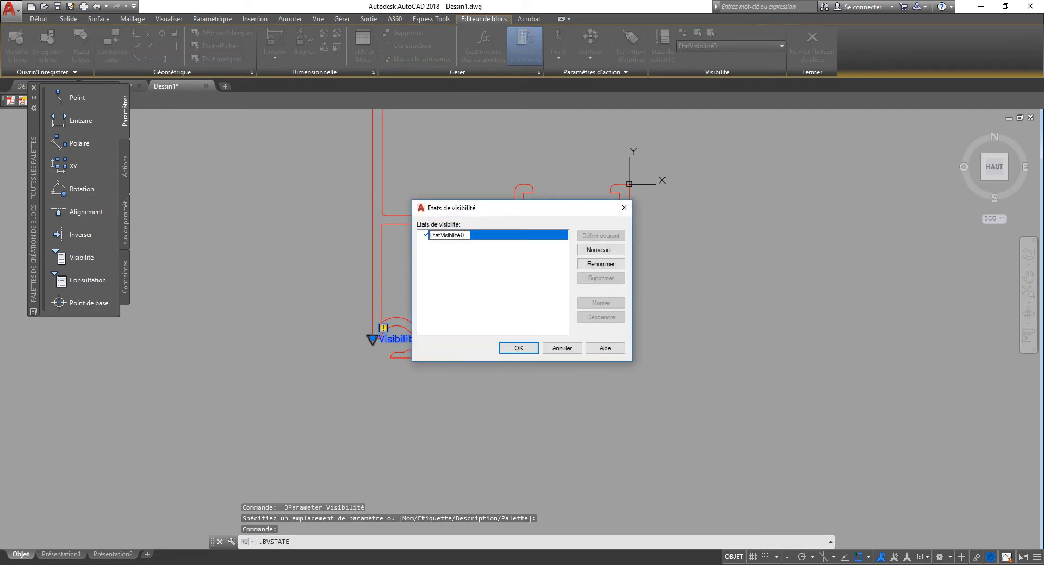
double_click(447, 235)
text(422)
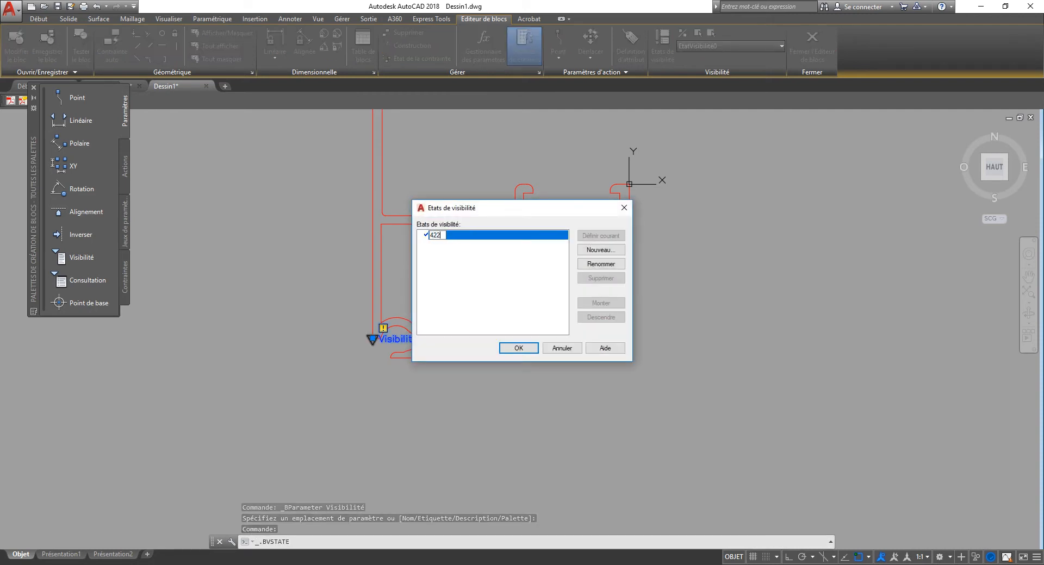
text(0)
key(Return)
- Create a new visibility state named 4221 that hides all existing objects, and accept the list of states
click(600, 250)
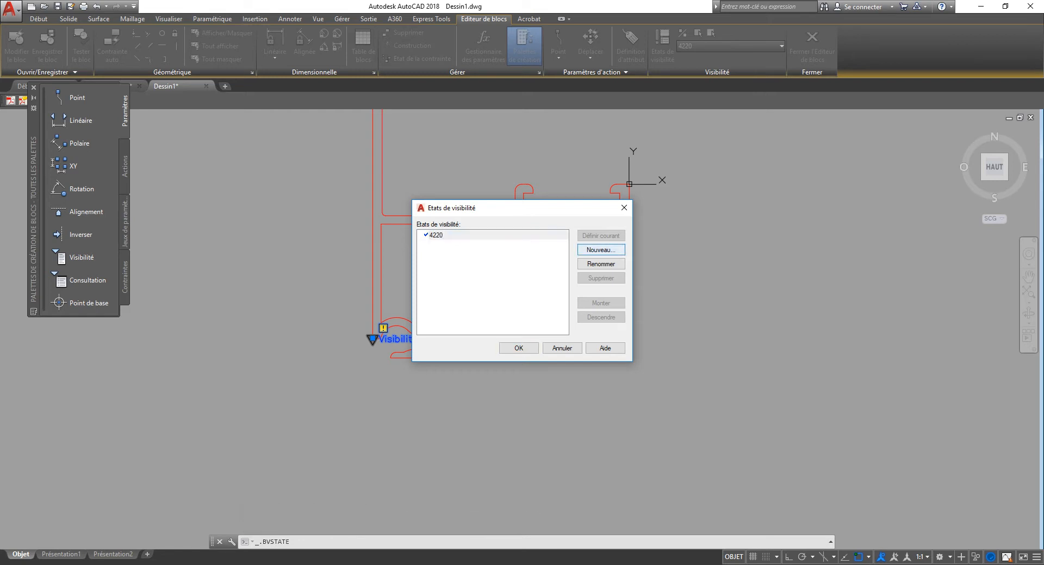
click(442, 285)
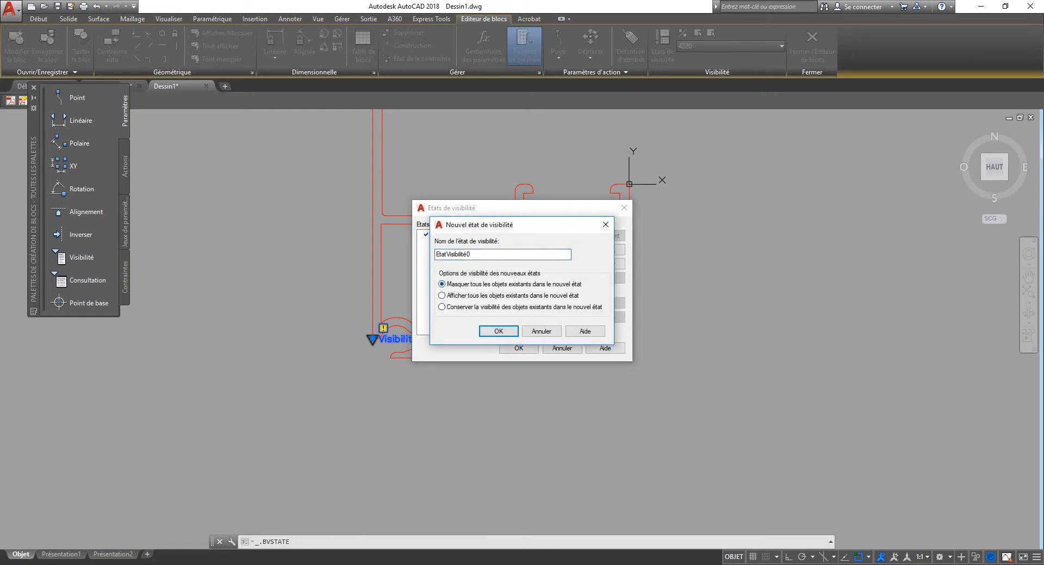
double_click(453, 255)
text(4221)
key(Return)
click(518, 348)
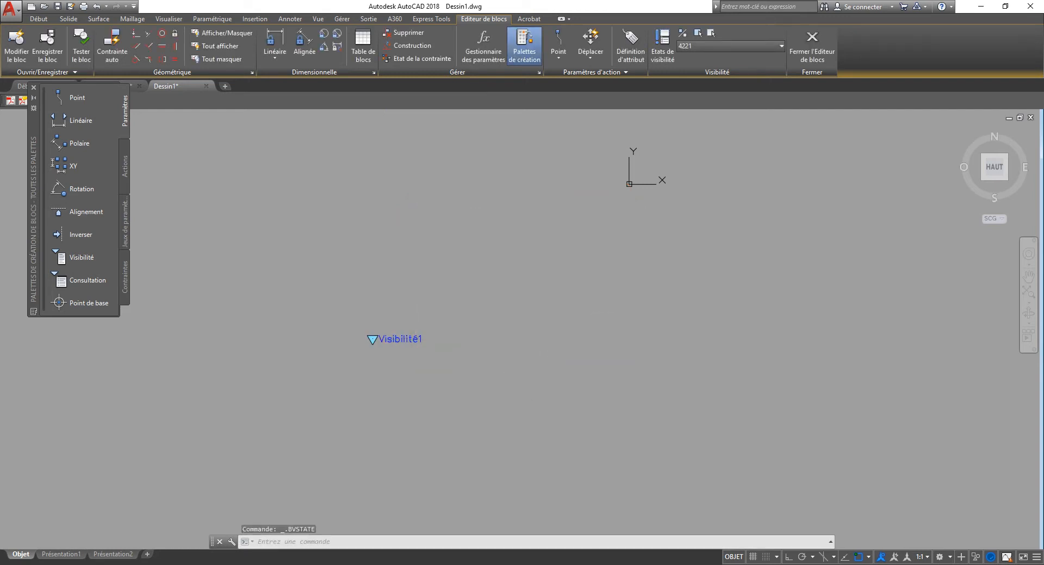
- Insert the 4221 block at the origin in the 4221 state, and close the block editor saving the changes
text(I)
key(Return)
key(Return)
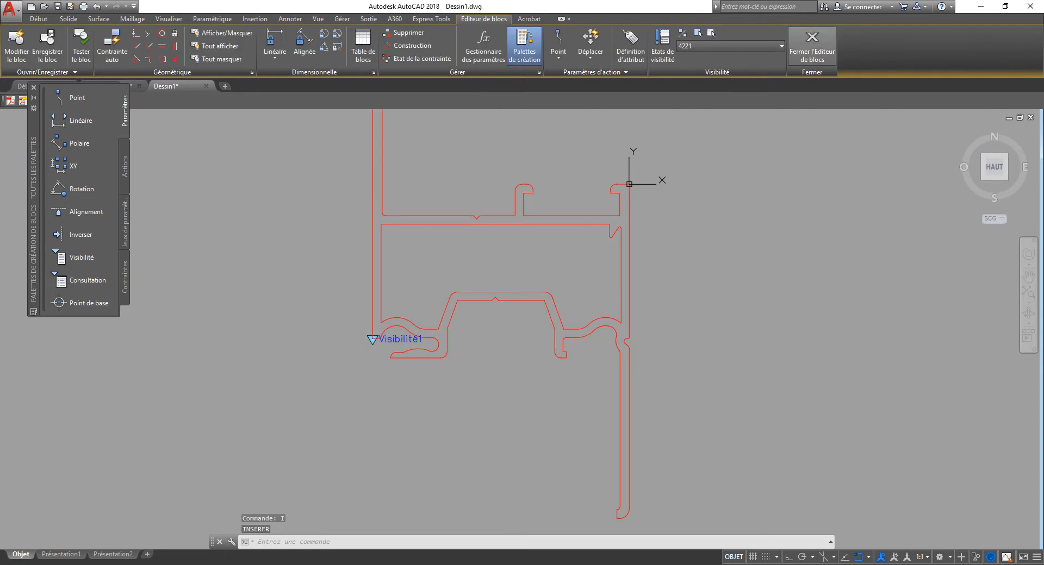
click(811, 47)
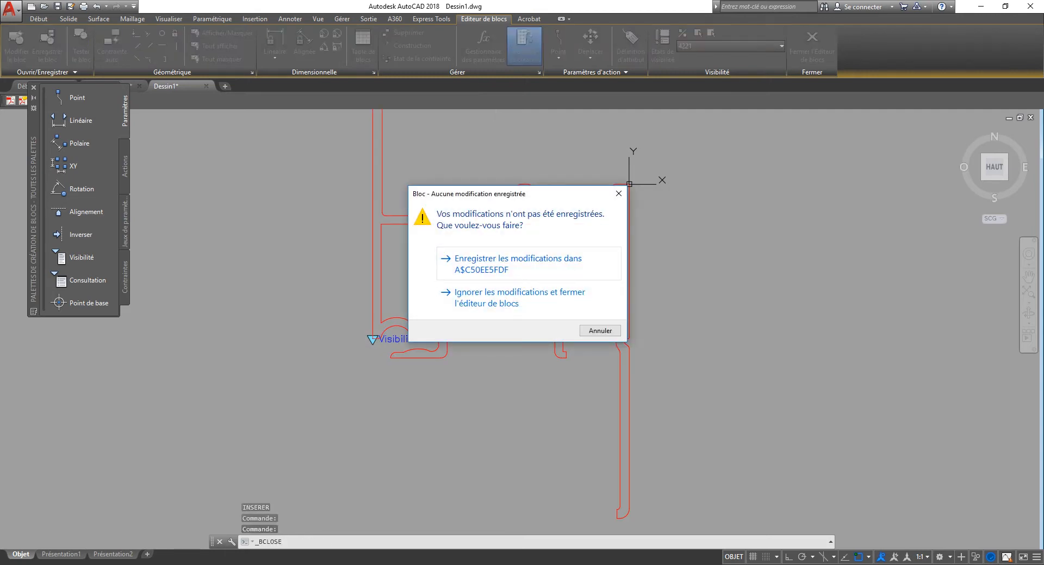
click(507, 265)
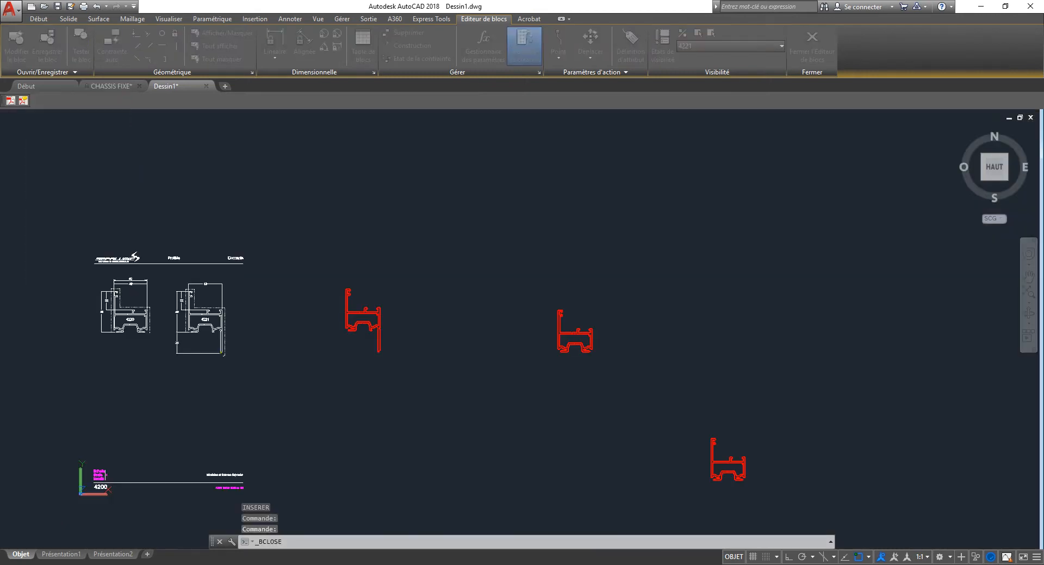
- Copy the combined block's automatic name from the block definition dialog without opening the block for editing
click(707, 453)
middle_drag(559, 431, 294, 250)
scroll(455, 262, up, 4)
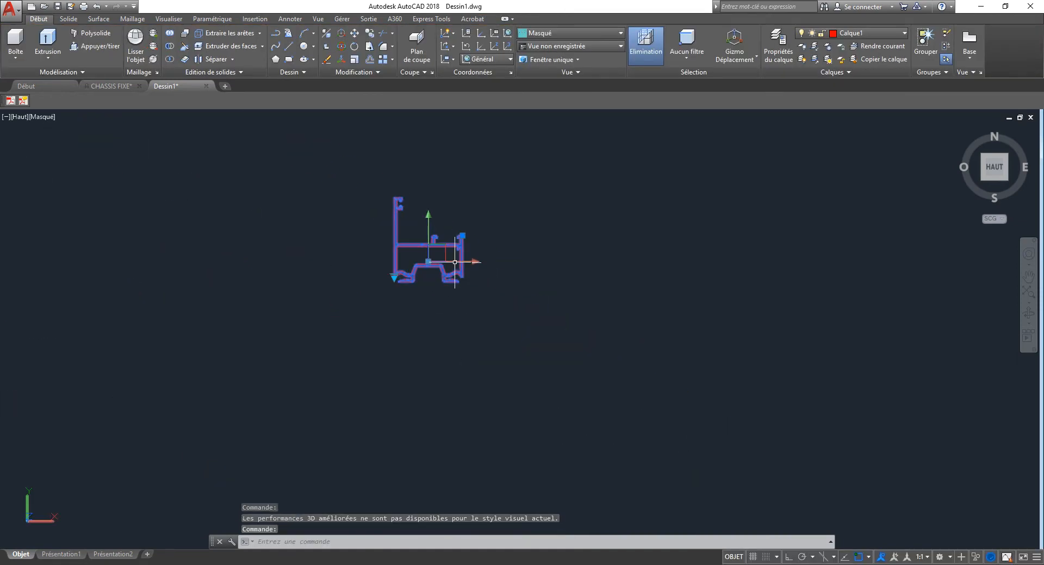
double_click(461, 257)
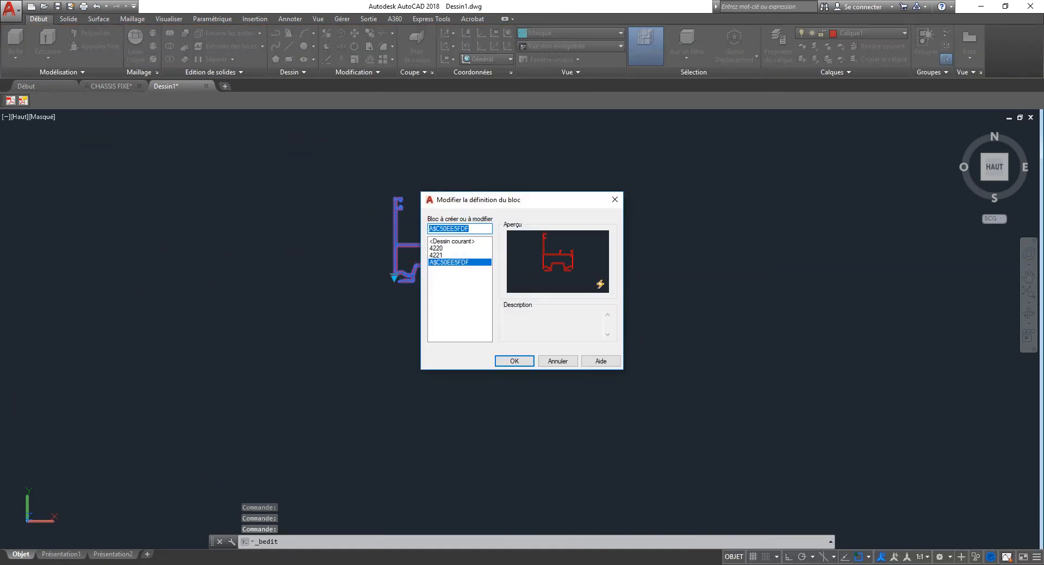
right_click(461, 228)
click(486, 264)
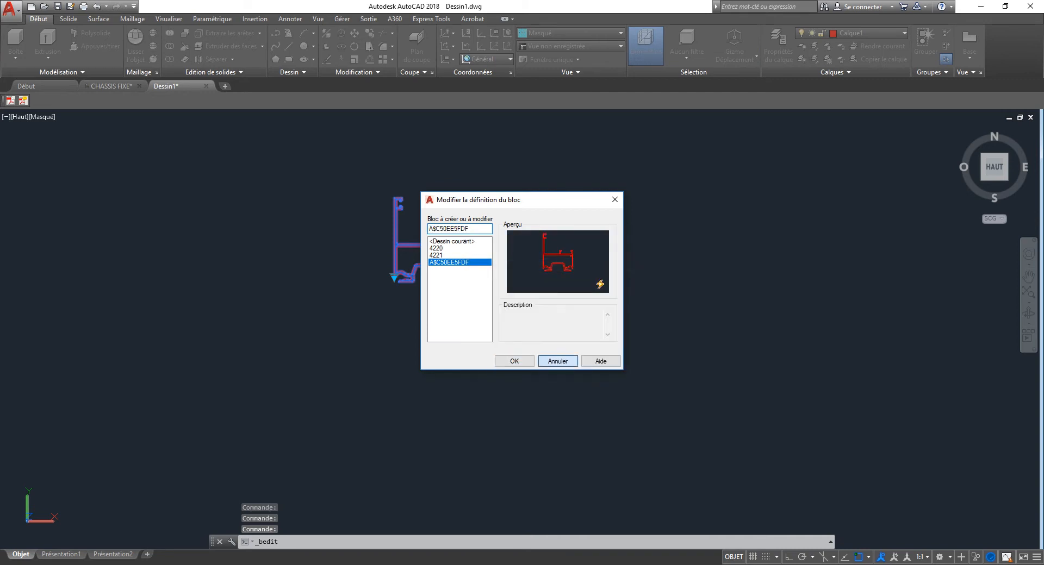
key(Escape)
- Rename the combined block as DORMANTS, pasting the copied name as the old block name
text(RO)
key(Return)
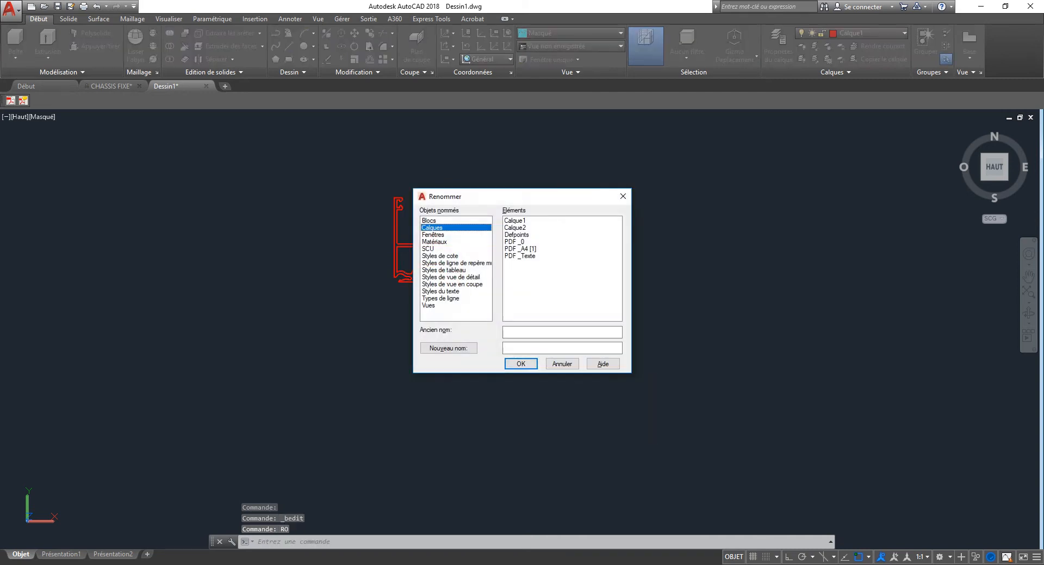
click(429, 220)
right_click(517, 332)
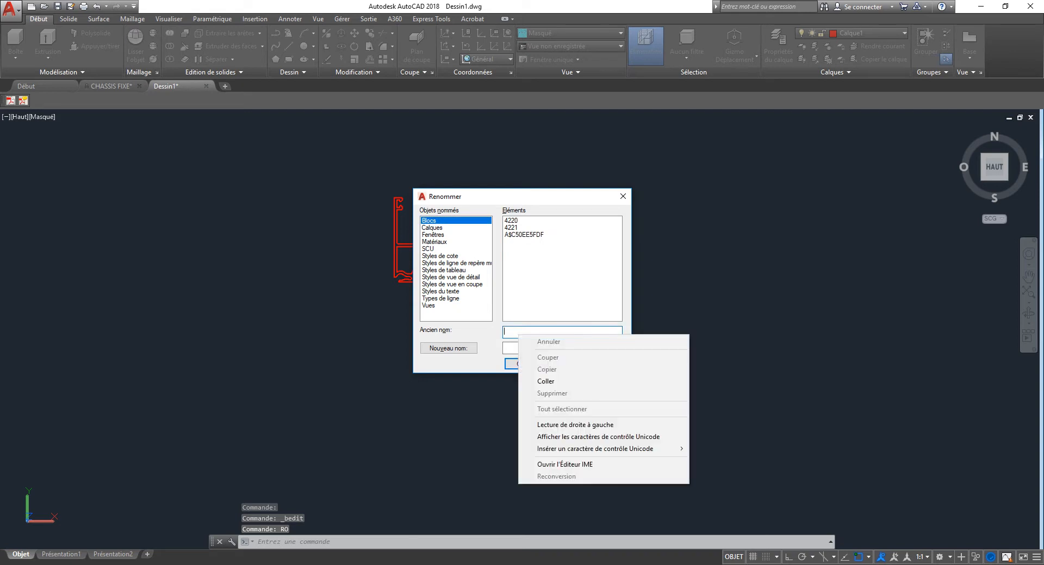
click(546, 381)
click(538, 348)
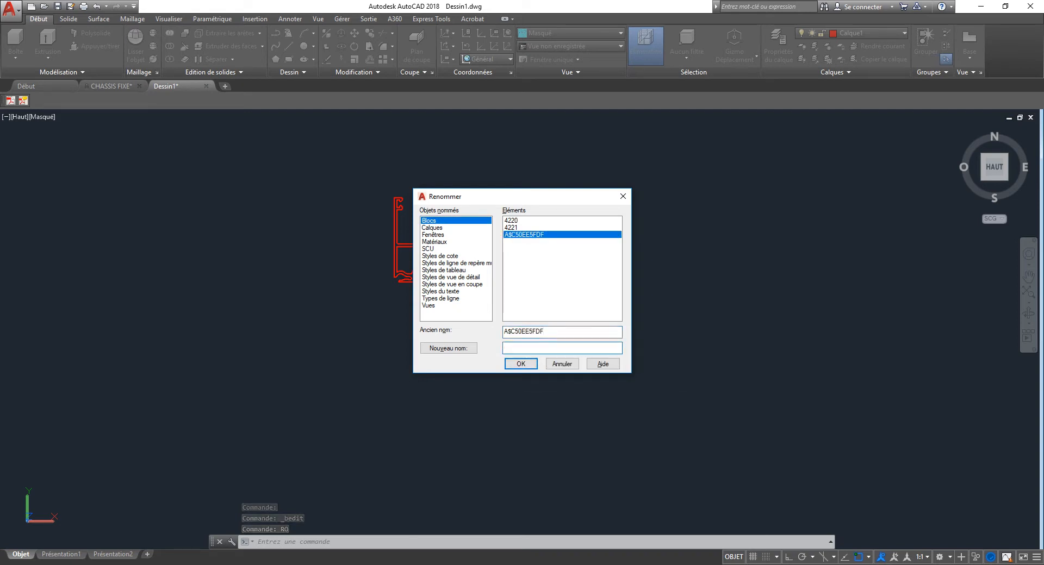
text(DORMANTS)
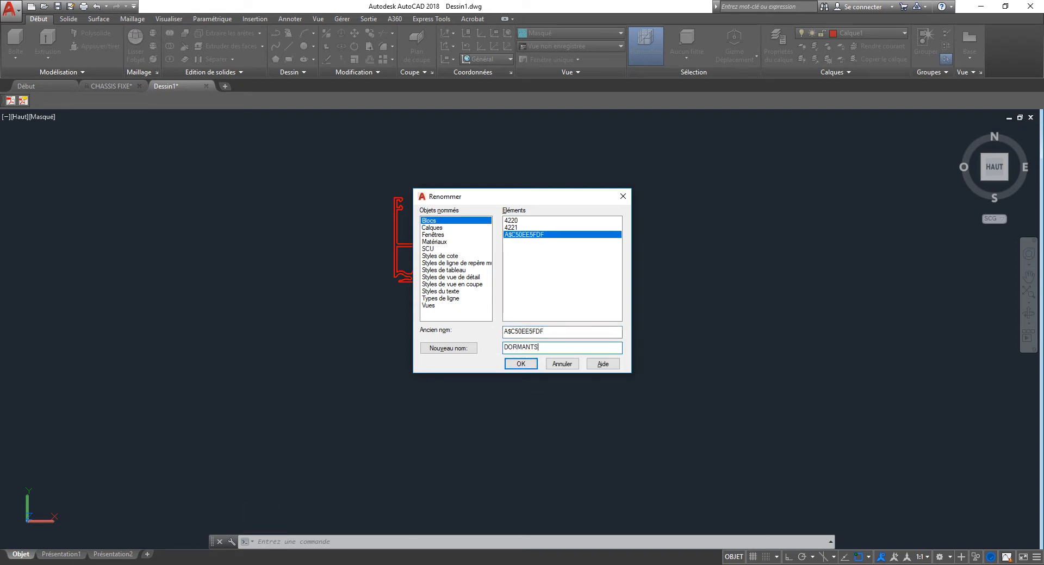
key(Return)
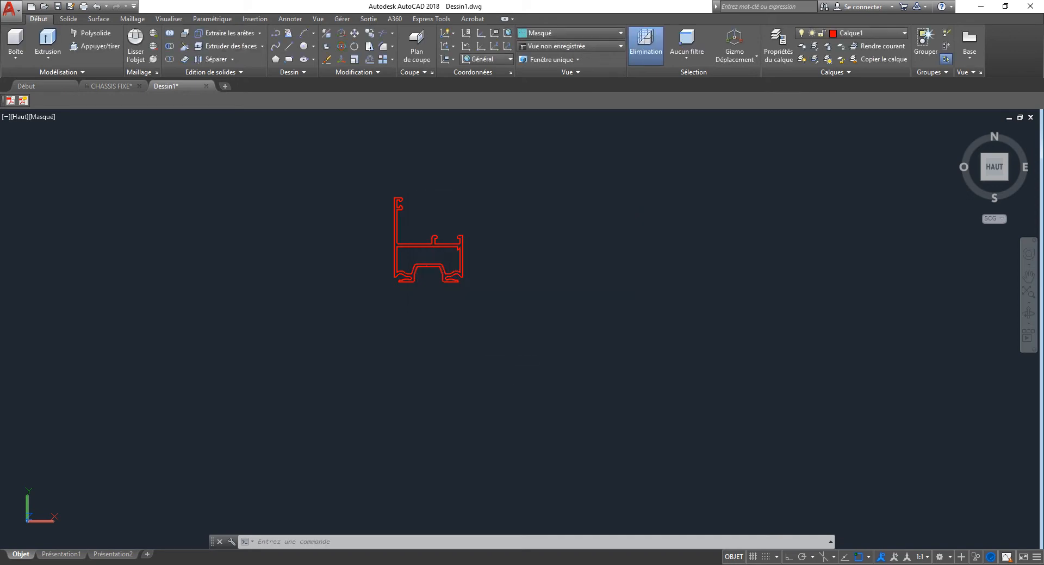
- Check the block's name in the block definition dialog, cancel it, and switch the block's visibility state to 4221
double_click(465, 261)
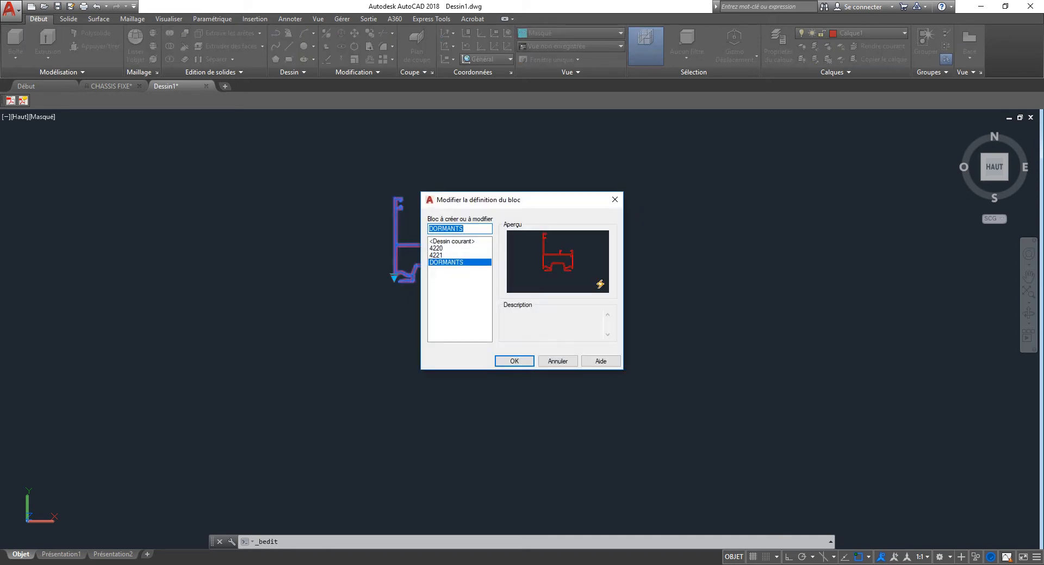
key(Escape)
click(462, 266)
click(394, 278)
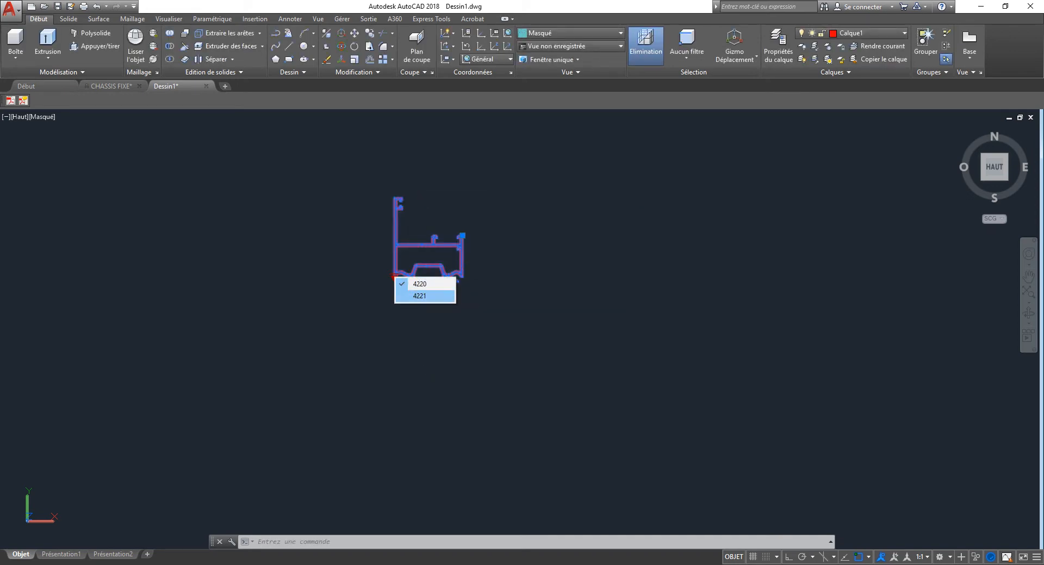
click(419, 296)
key(Escape)
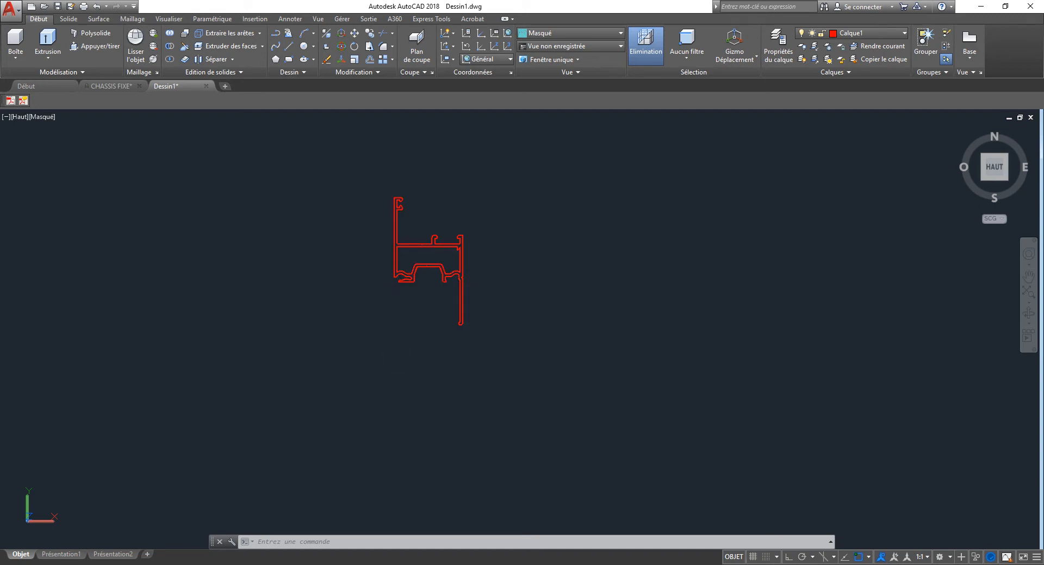
- Switch the DORMANTS block's visibility state back to 4220
scroll(427, 270, up, 4)
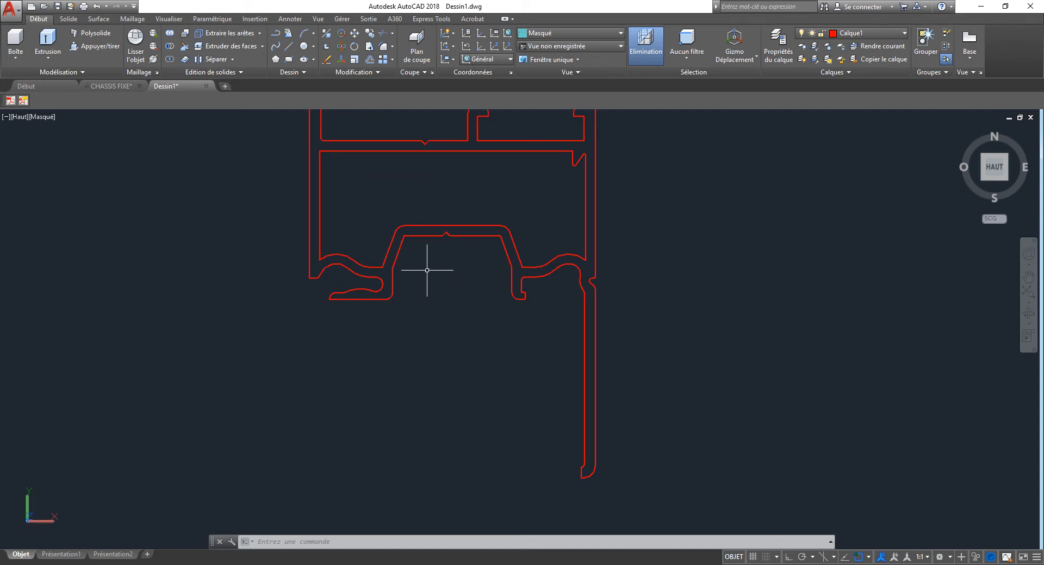
click(360, 266)
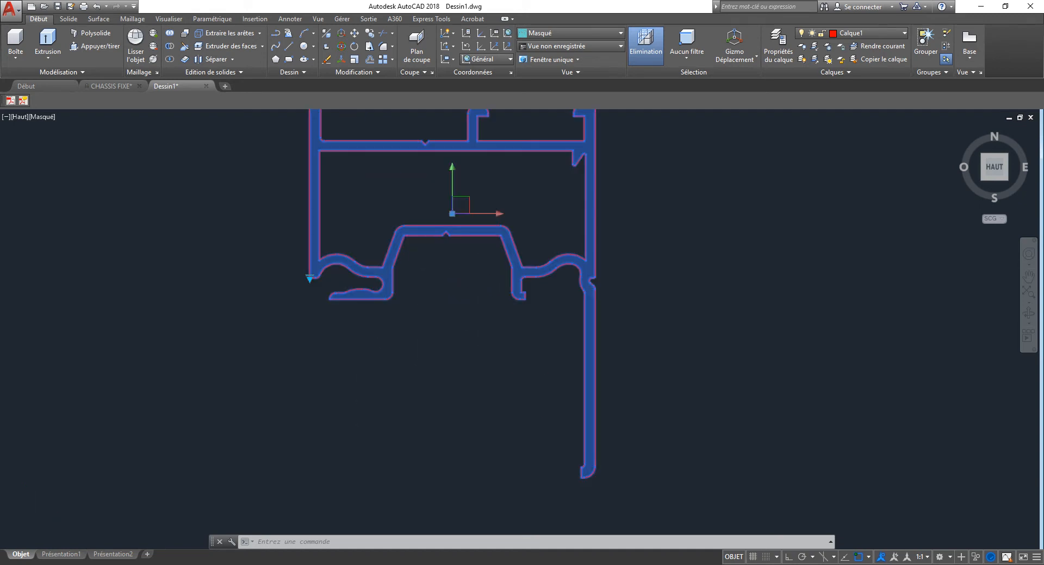
click(310, 278)
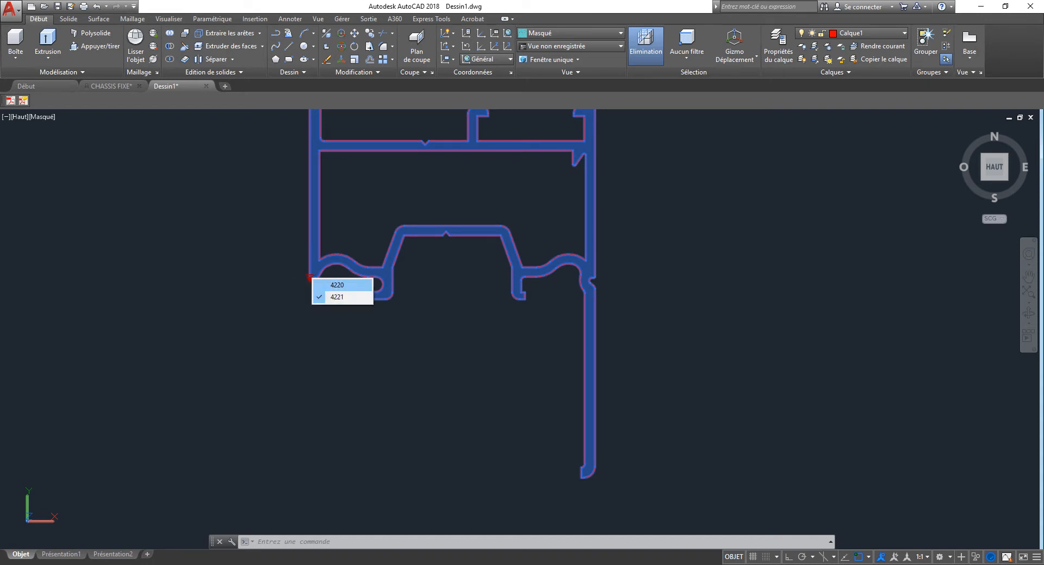
click(325, 285)
key(Escape)
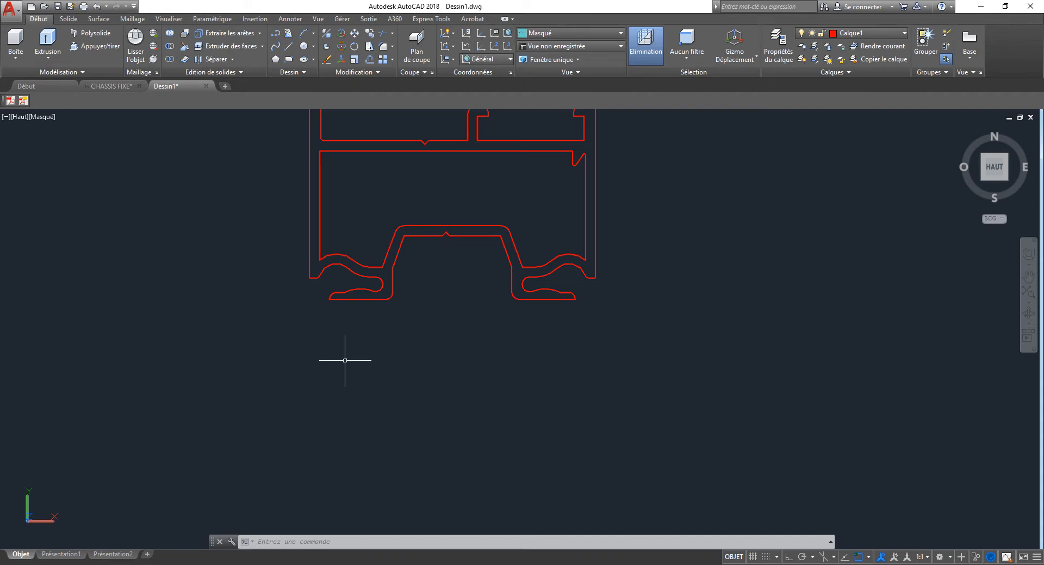
- Undock the small PDF toolbar and close it
drag(4, 101, 90, 260)
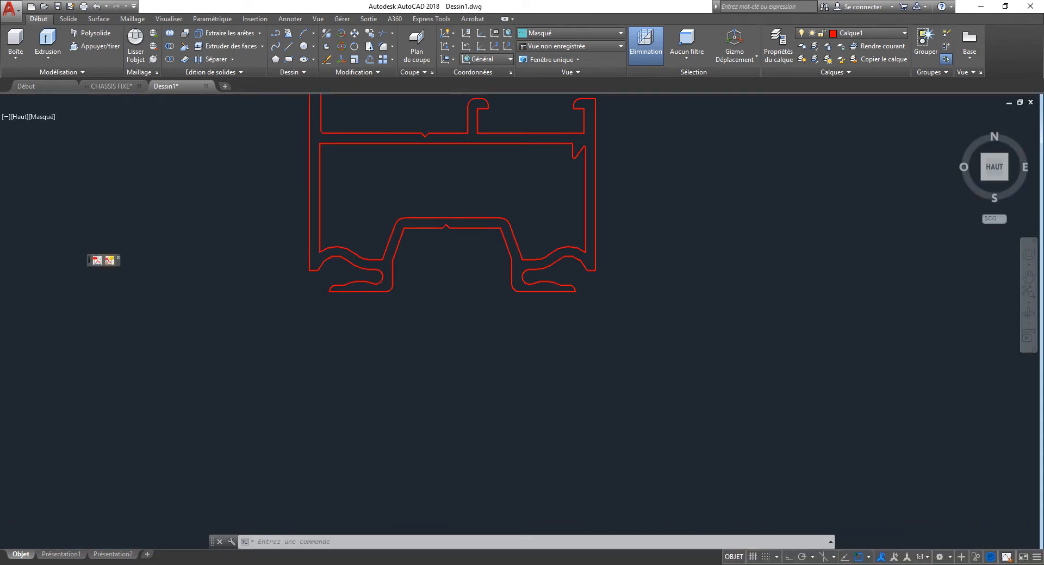
click(118, 255)
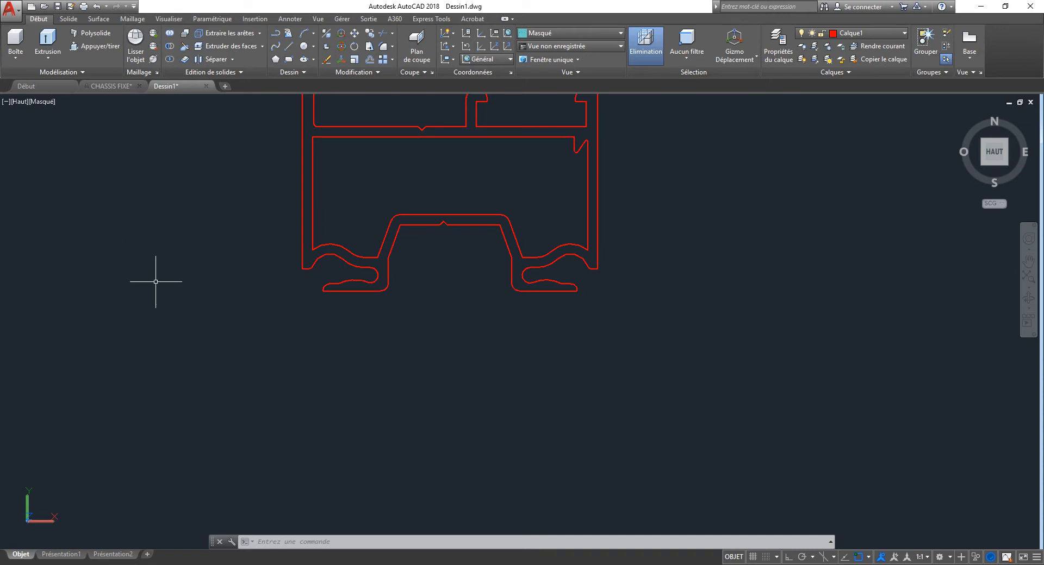
scroll(522, 299, down, 4)
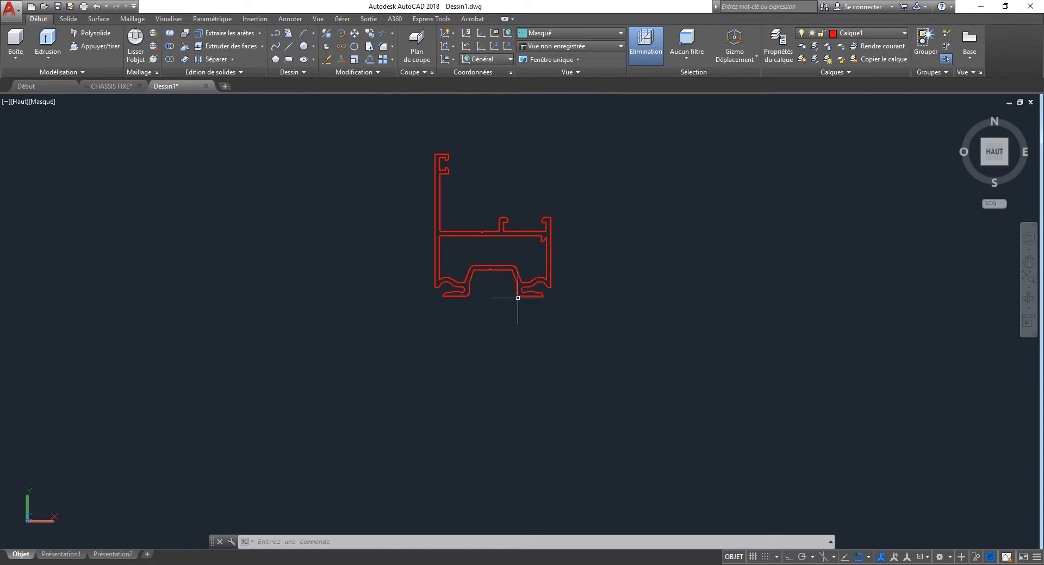
middle_drag(517, 298, 522, 350)
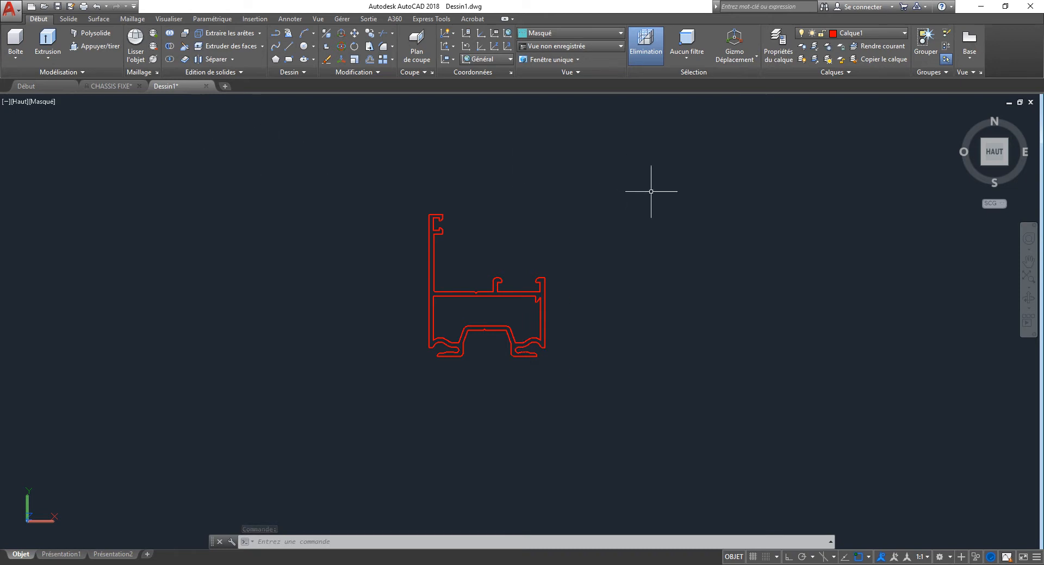
scroll(299, 283, down, 6)
scroll(281, 240, up, 2)
click(284, 189)
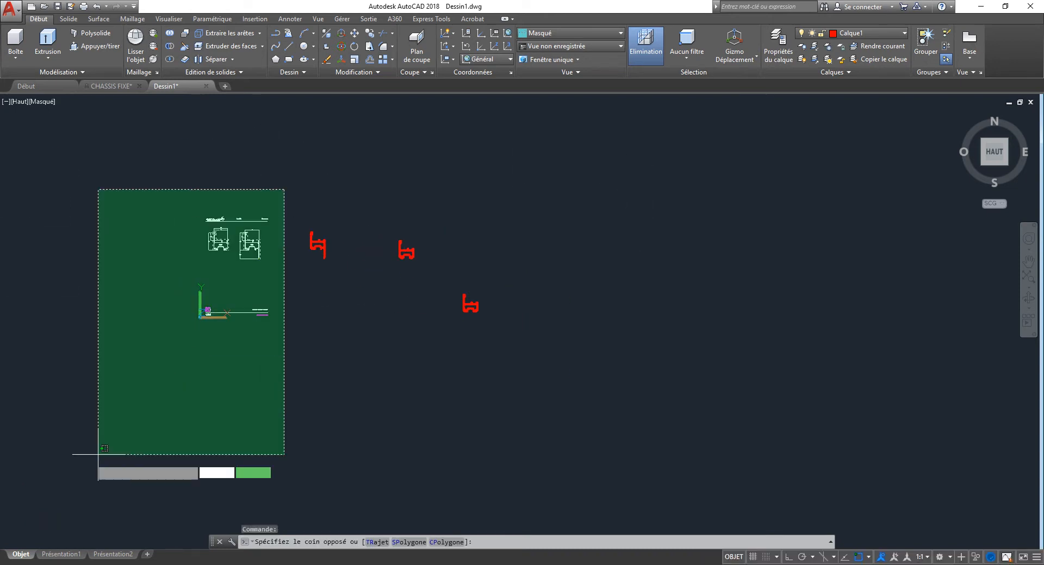
click(97, 454)
text(e)
key(Return)
key(Escape)
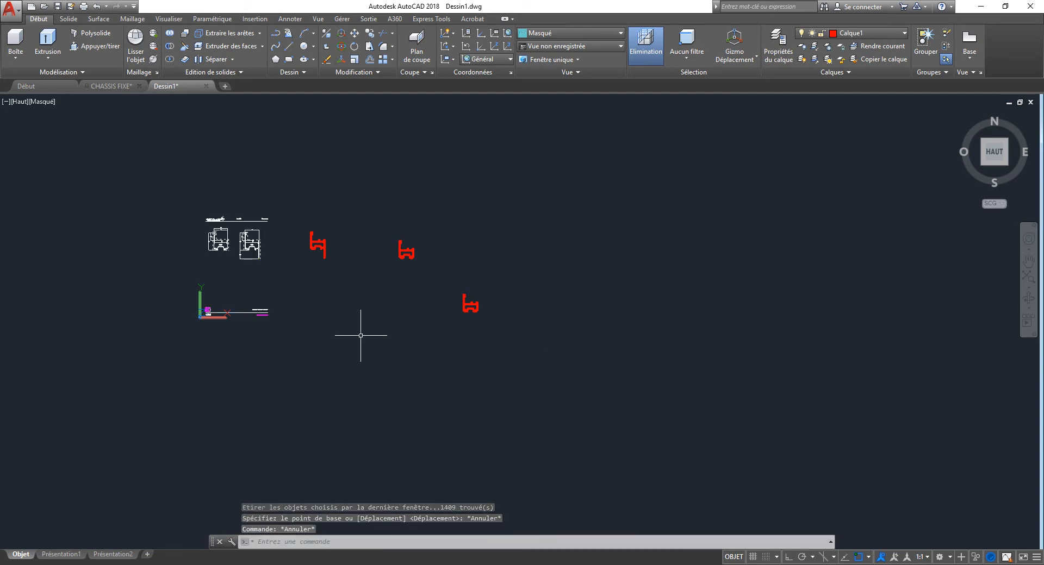
- Erase the whole imported PDF catalogue sheet beside the red profiles, keeping the profile blocks
text(ef)
key(Return)
click(280, 186)
click(132, 353)
key(Return)
- Switch the workspace to Dessin et annotation
middle_drag(319, 296, 361, 354)
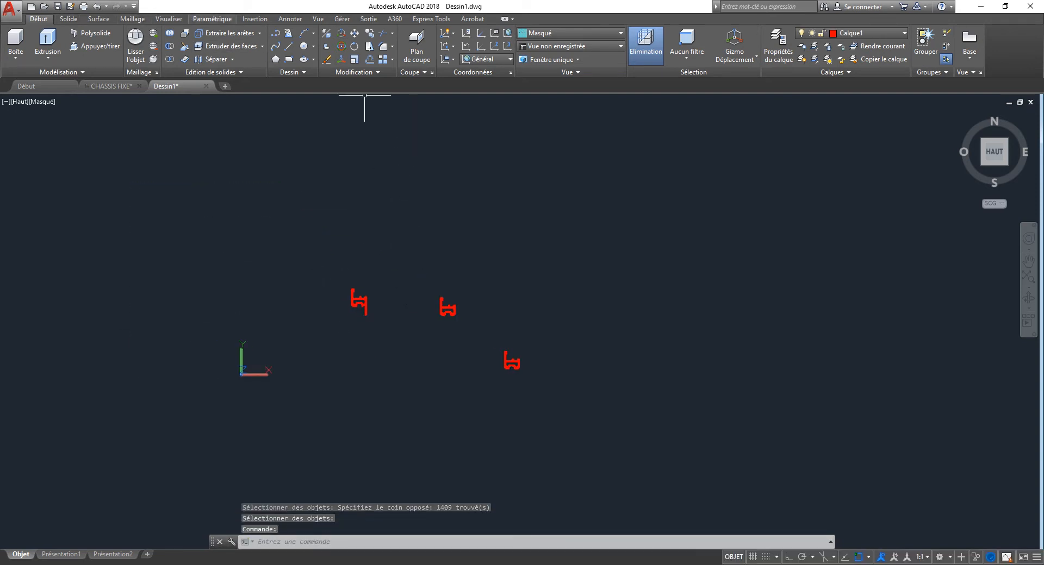
click(939, 557)
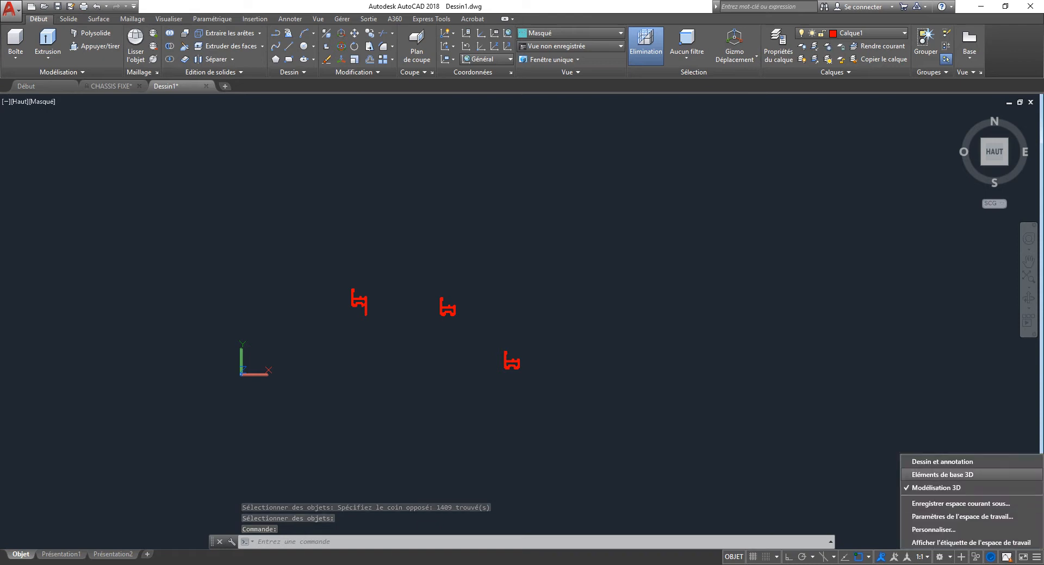
click(935, 460)
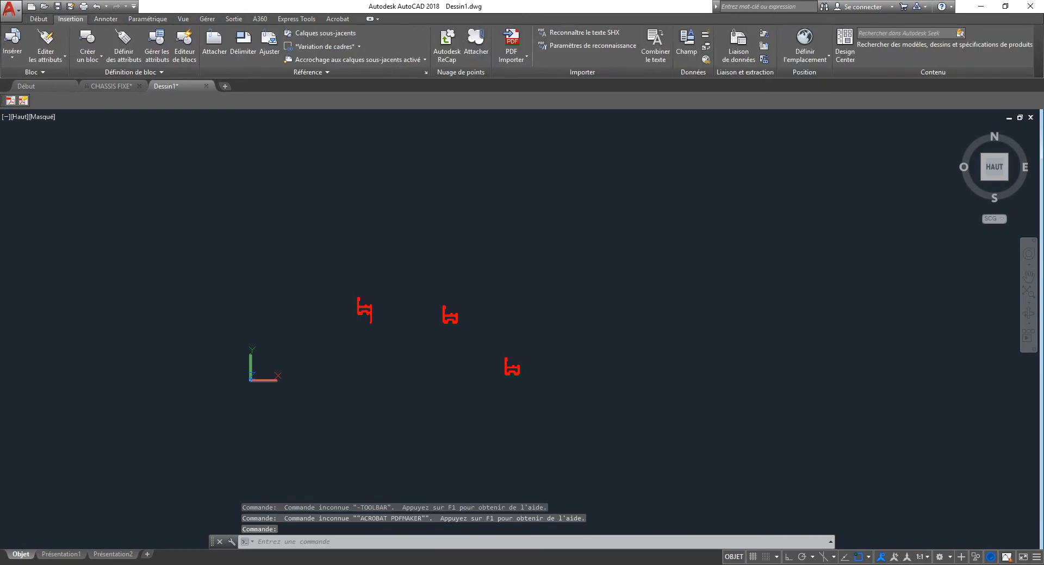
- Start a PDF import with the file 4200.pdf from the desktop
click(511, 41)
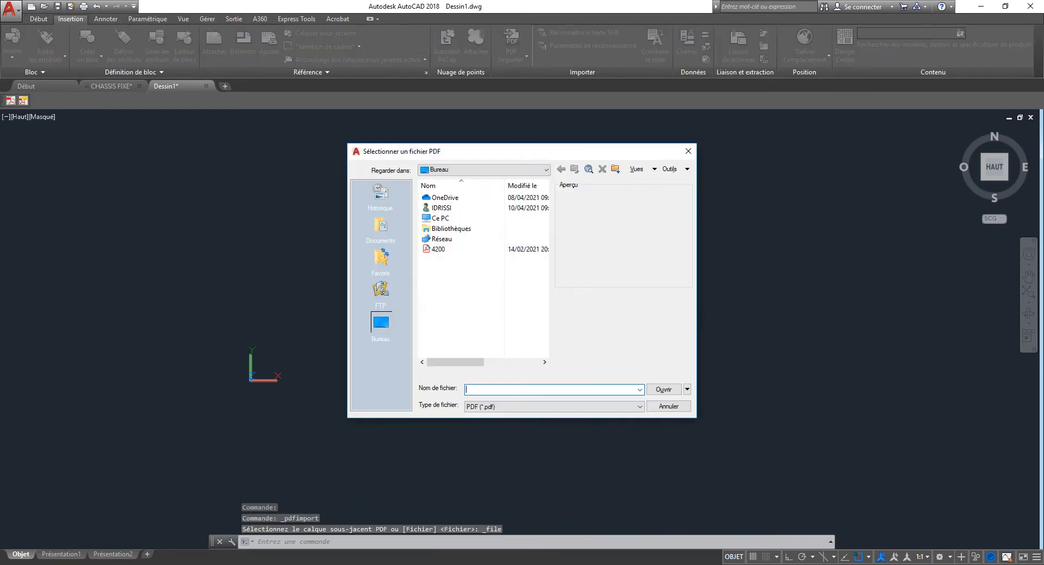
double_click(437, 249)
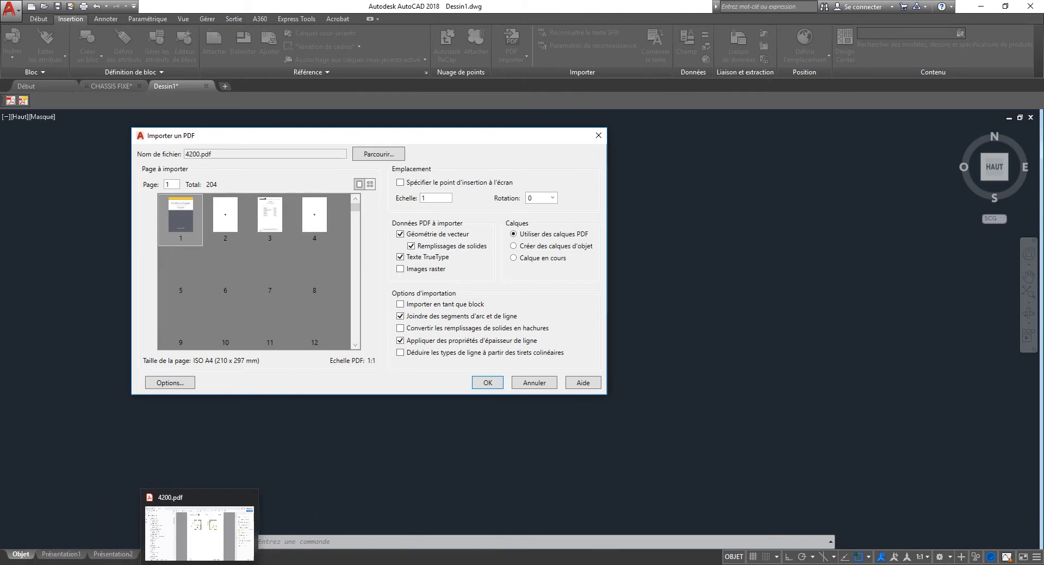
- Switch to Adobe Acrobat and look through the 4200.pdf catalogue for the number of the page with the Parcloses profiles
click(199, 564)
key(Right)
key(Right)
key(Right)
key(Right)
key(Right)
key(Right)
key(Right)
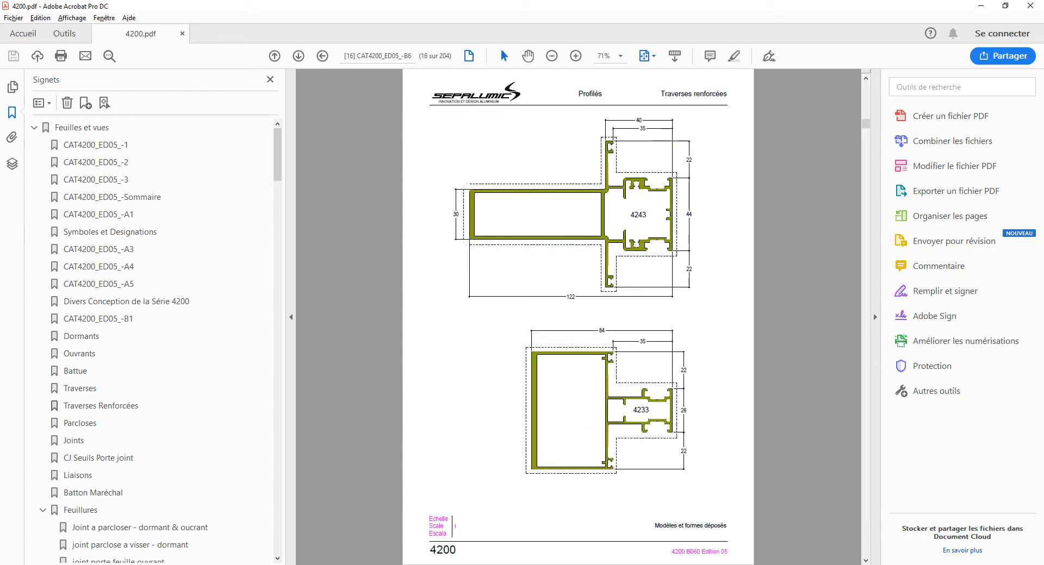
key(Left)
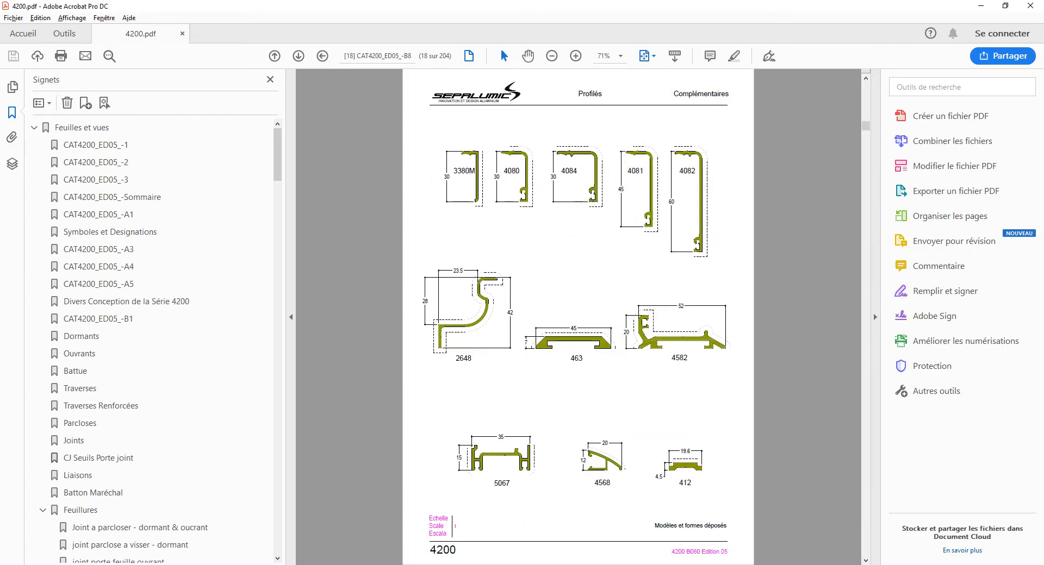
key(Right)
key(Right)
key(Right)
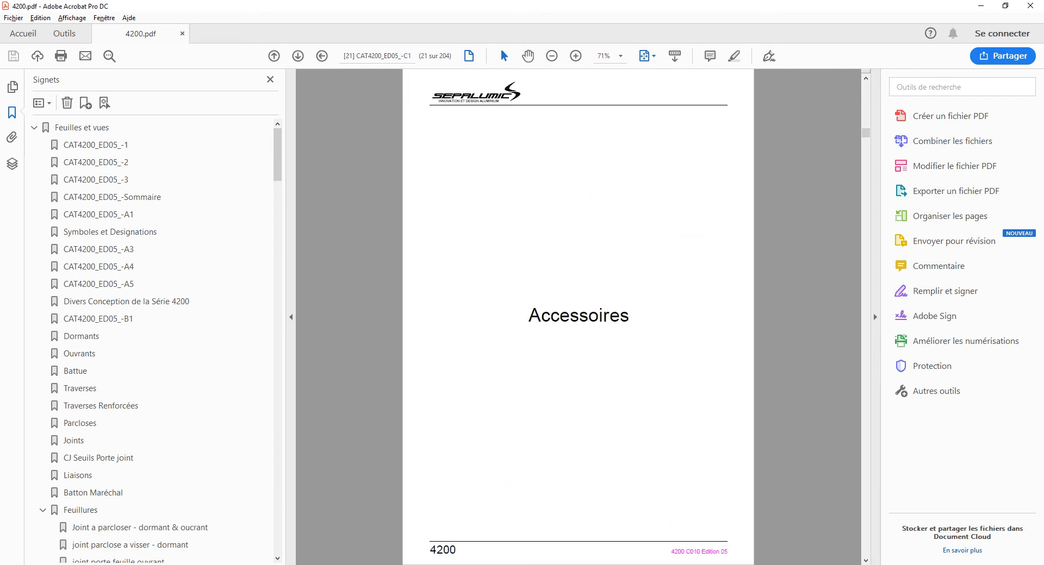
key(Right)
key(Right)
key(Right)
key(Right)
key(Right)
key(Right)
key(Right)
key(Right)
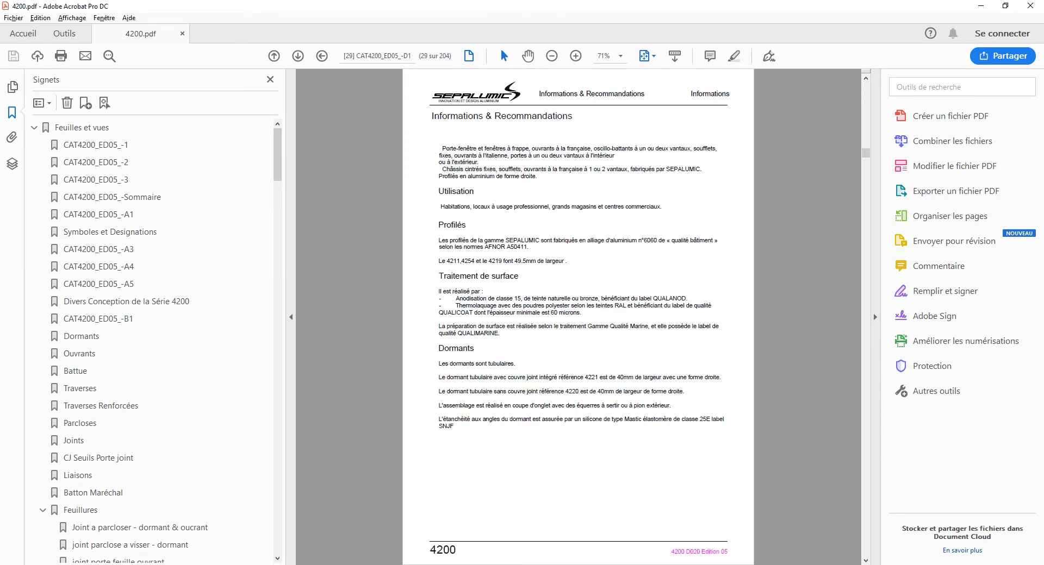
key(Left)
key(Left)
key(Left)
key(Left)
key(Left)
key(Left)
key(Left)
key(Left)
key(Left)
key(Left)
key(Left)
key(Left)
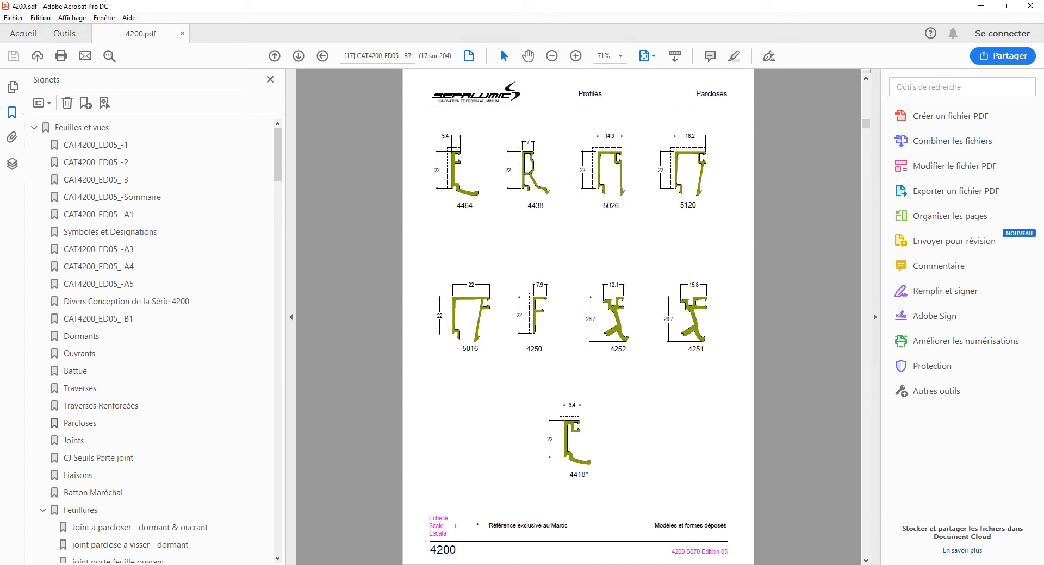
click(980, 6)
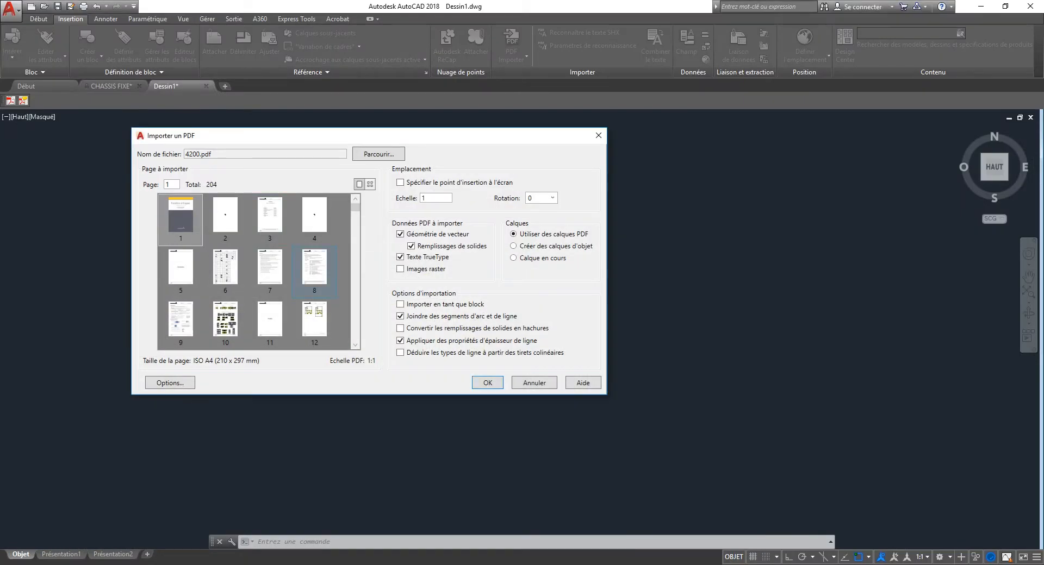
- Import page 17 of 4200.pdf at scale 1 with its vector geometry, solid fills and TrueType text
scroll(255, 272, down, 1)
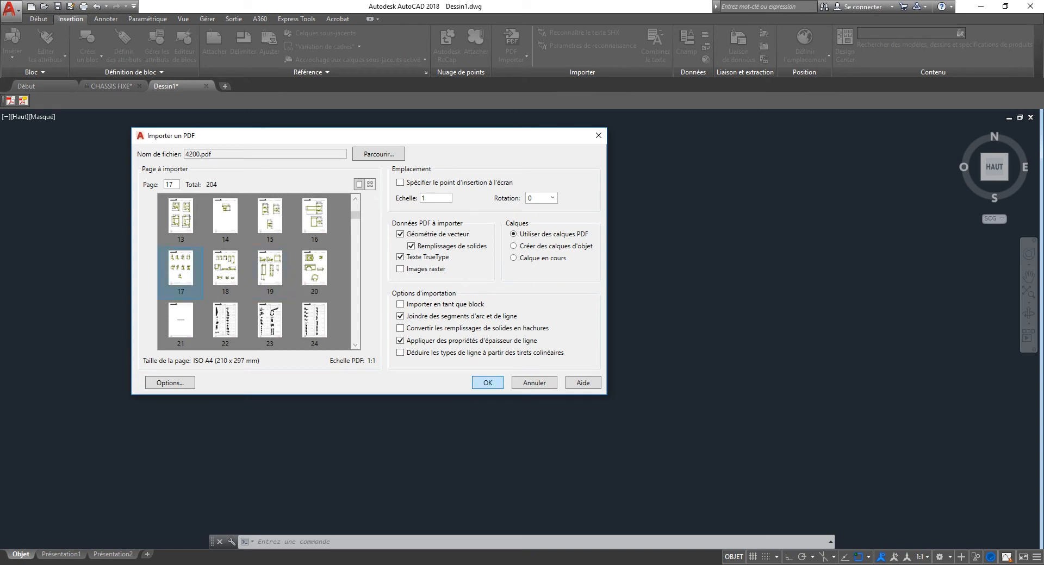
click(487, 383)
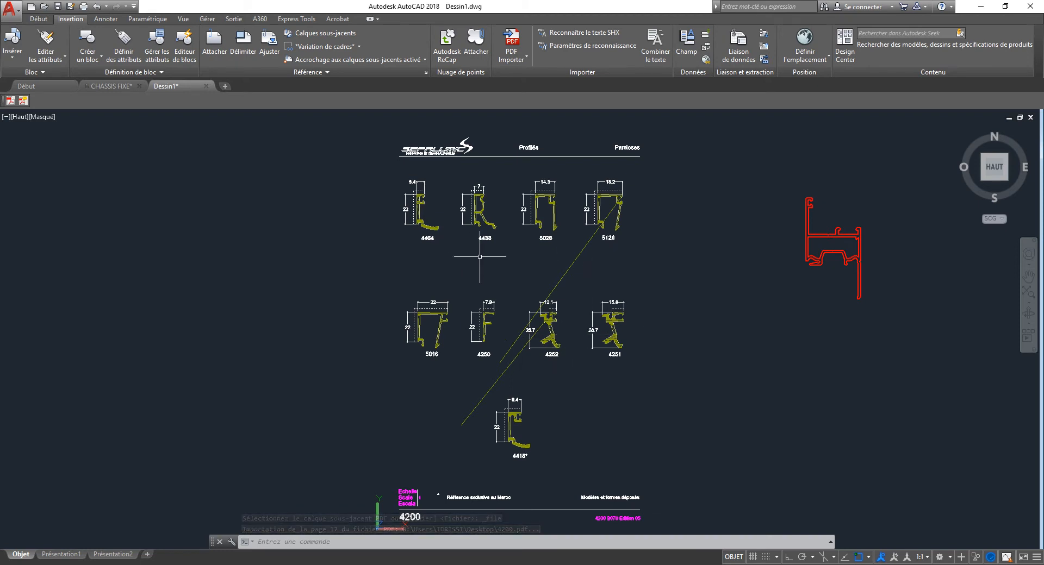
scroll(390, 209, up, 5)
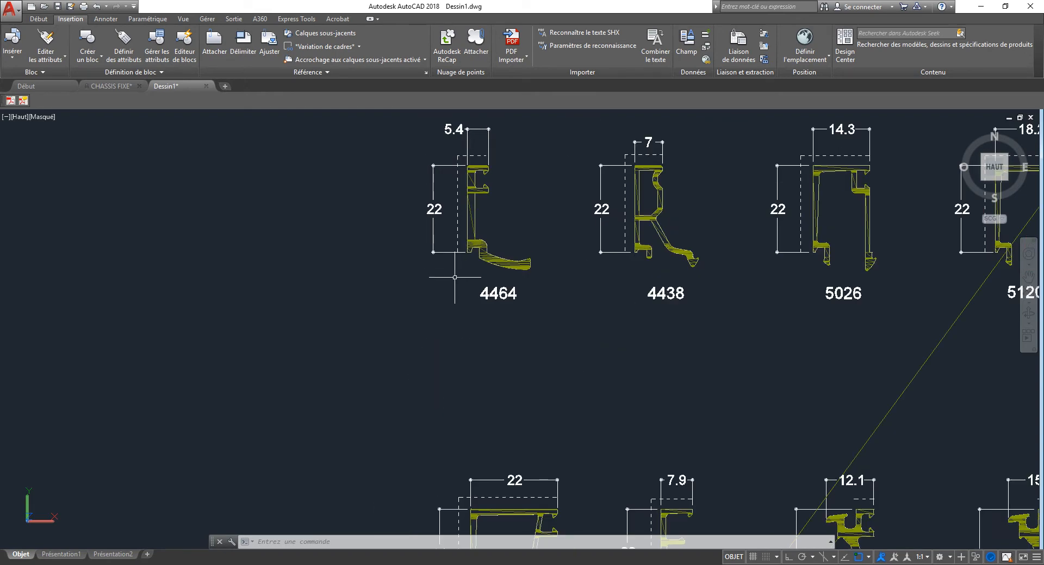
- Start scaling the whole imported sheet, with the base point on the lower extension line of profile 5016's vertical dimension
key(Return)
scroll(454, 277, down, 8)
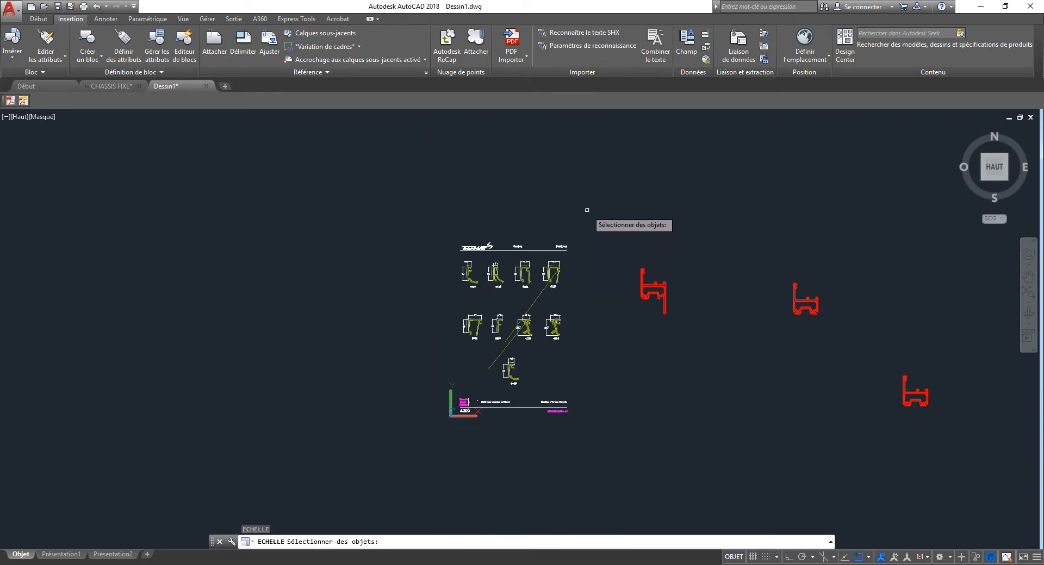
click(587, 210)
click(405, 440)
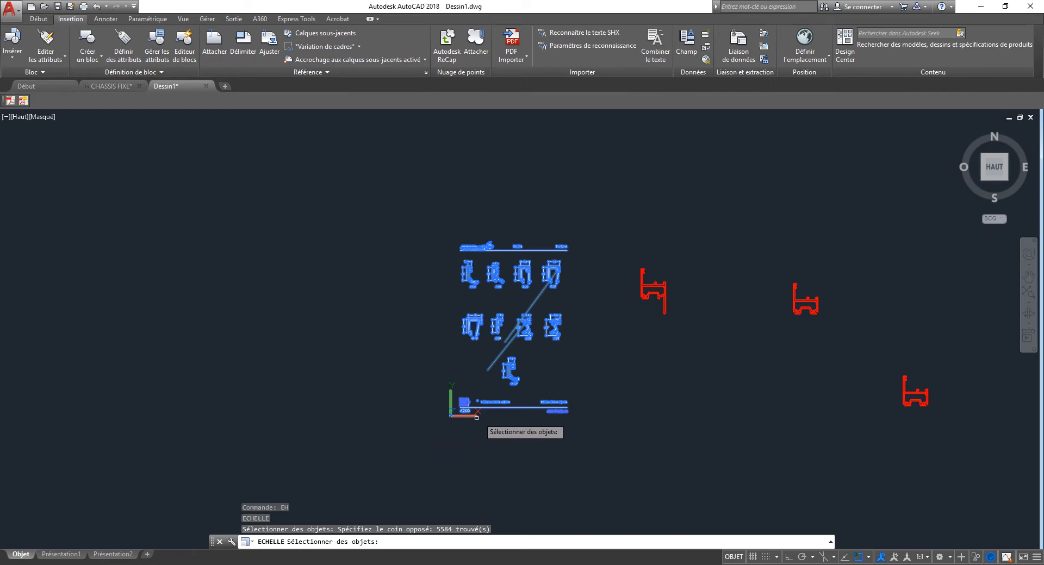
scroll(511, 324, up, 5)
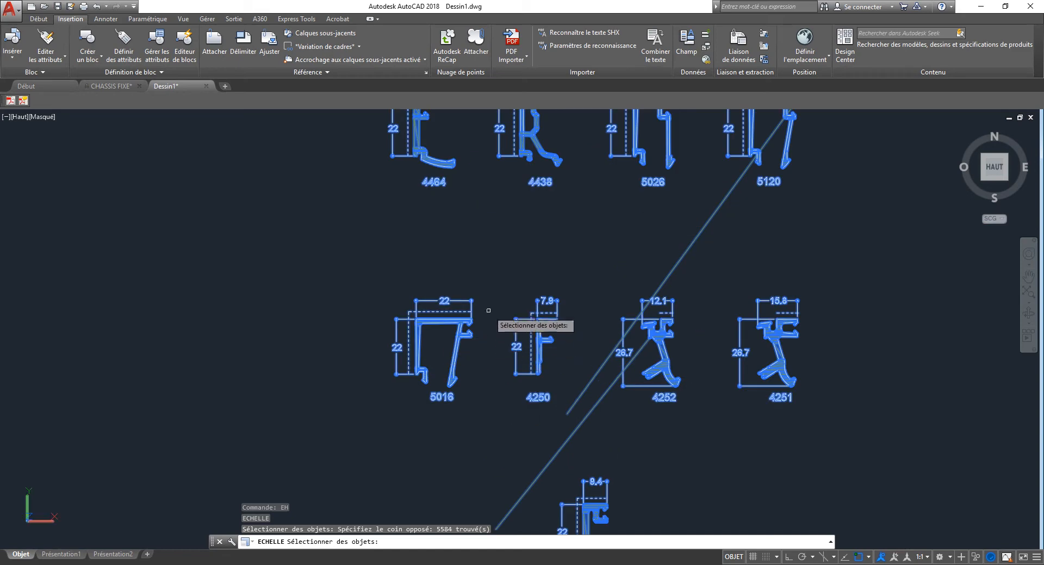
key(Return)
scroll(421, 359, up, 8)
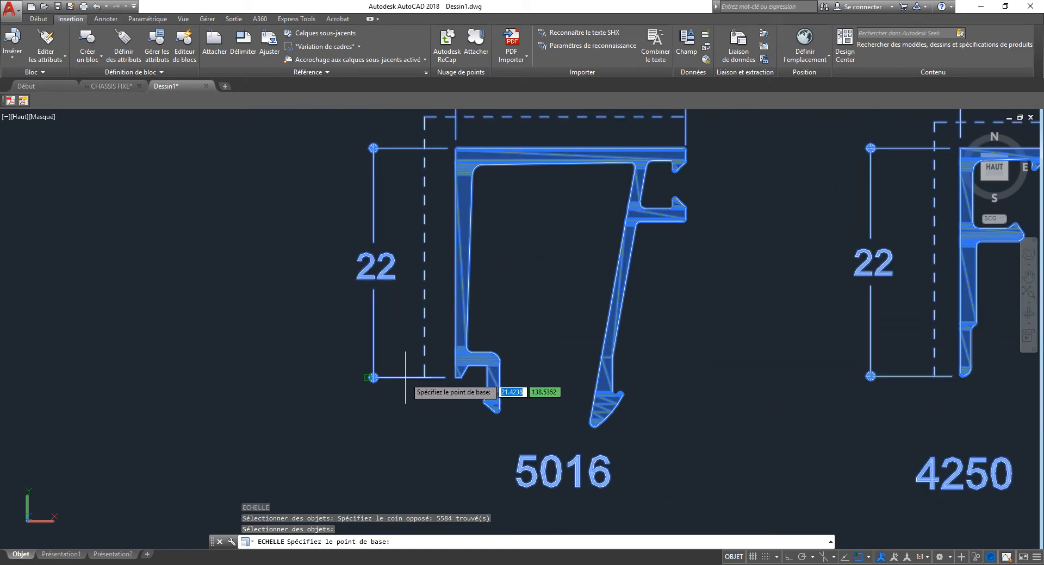
click(439, 377)
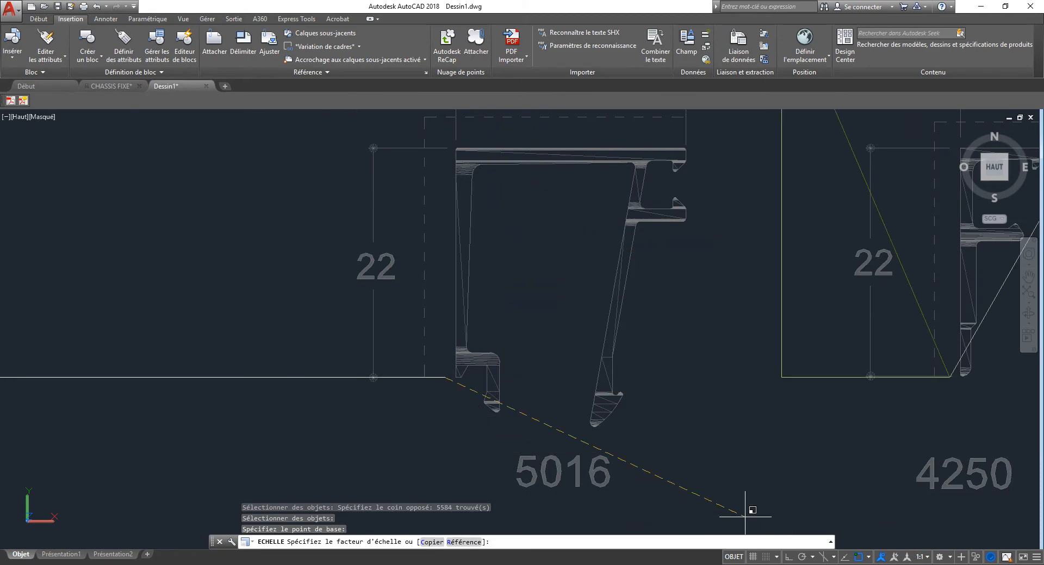
- Scale the sheet by reference, measuring perpendicular between the extension lines of profile 5016's vertical dimension, with a new length of 22
key(F8)
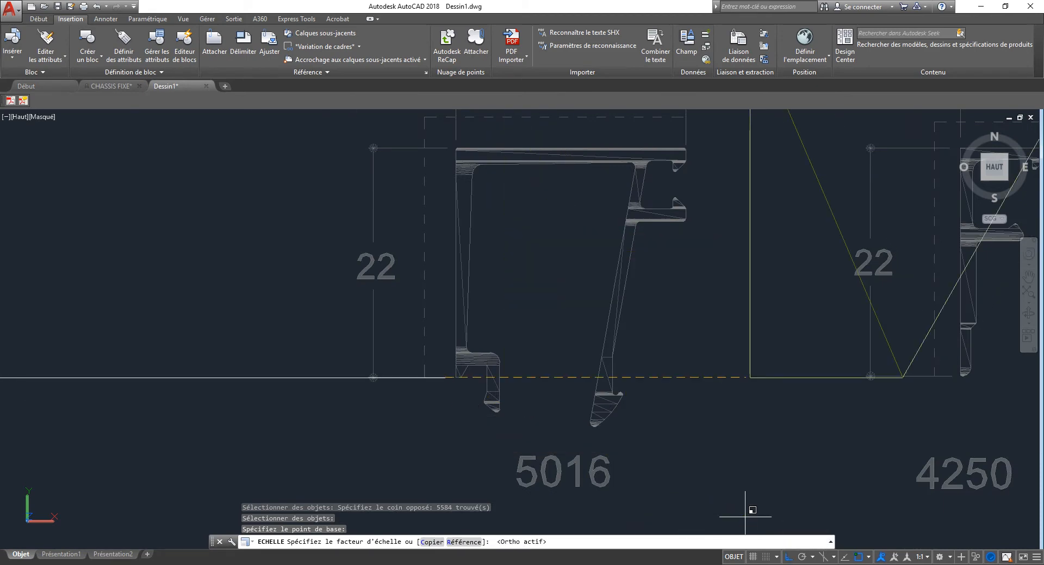
text(R)
key(Return)
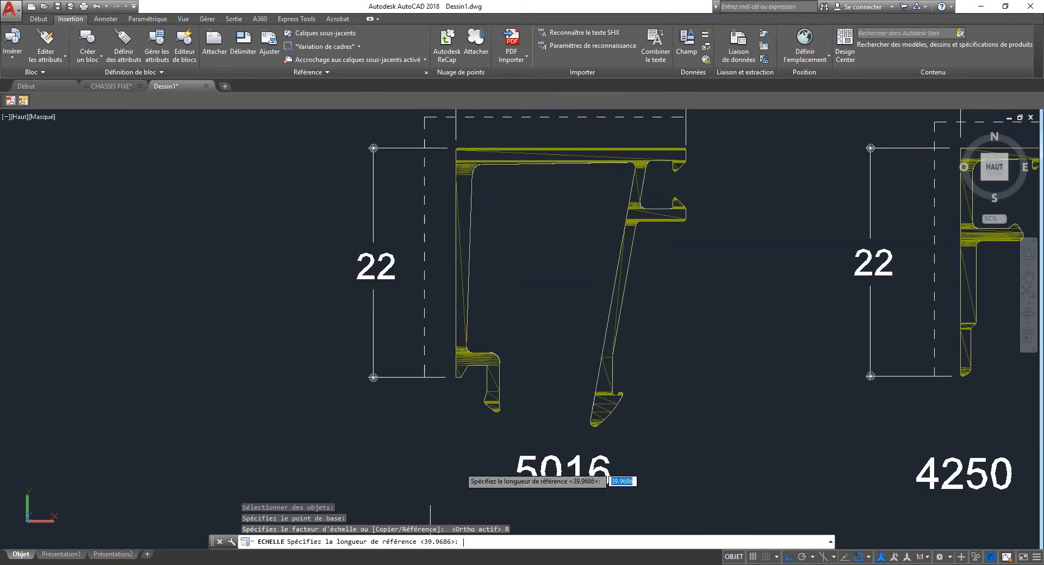
click(444, 377)
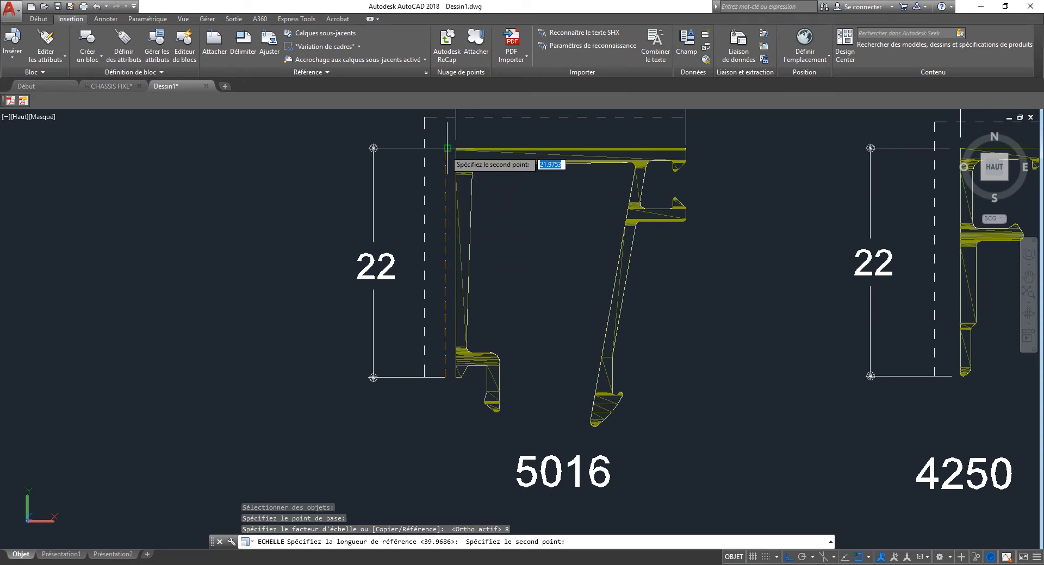
scroll(440, 148, up, 6)
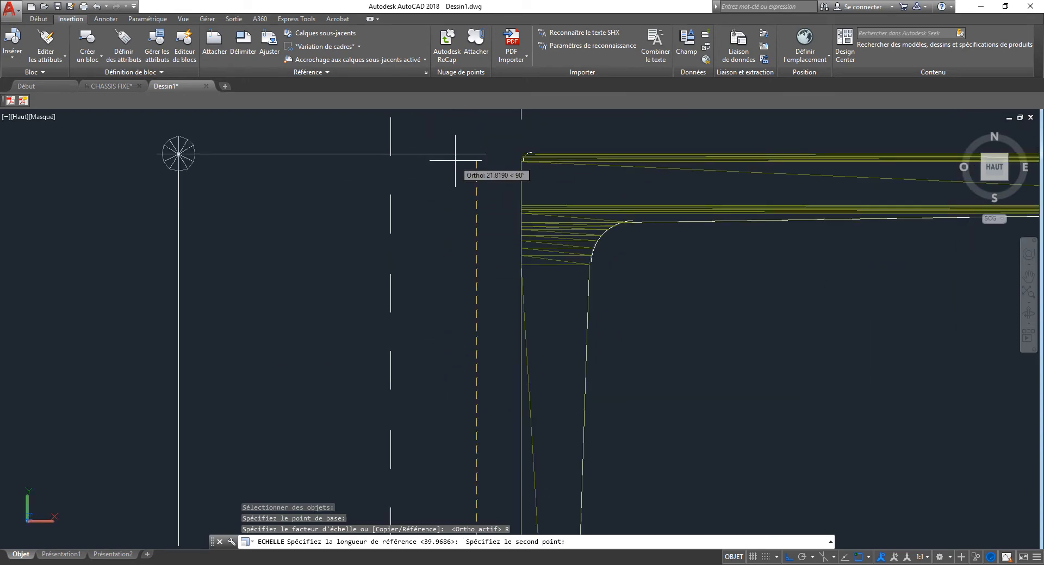
shift+right_click(455, 160)
click(489, 352)
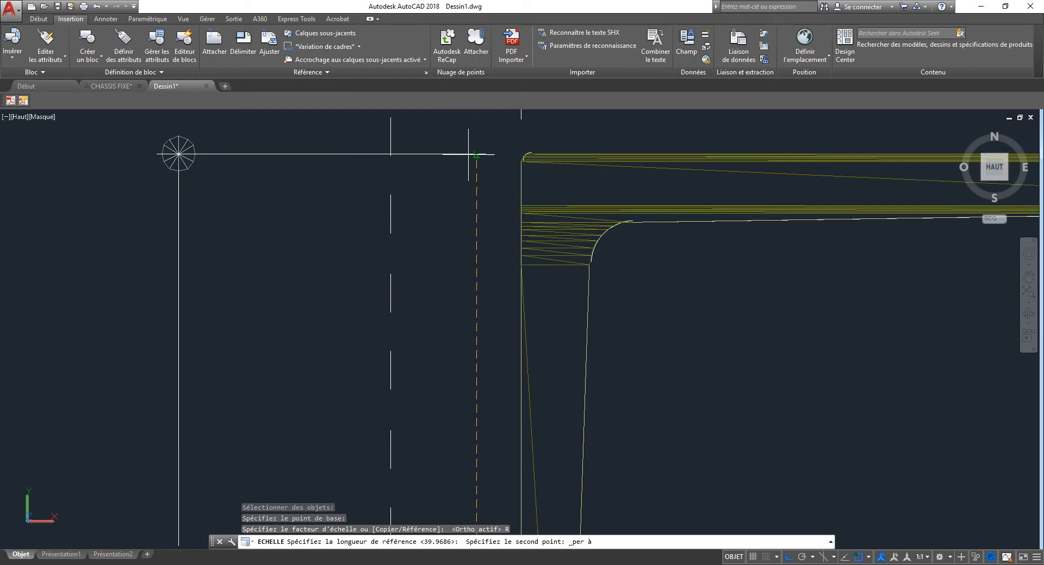
click(465, 158)
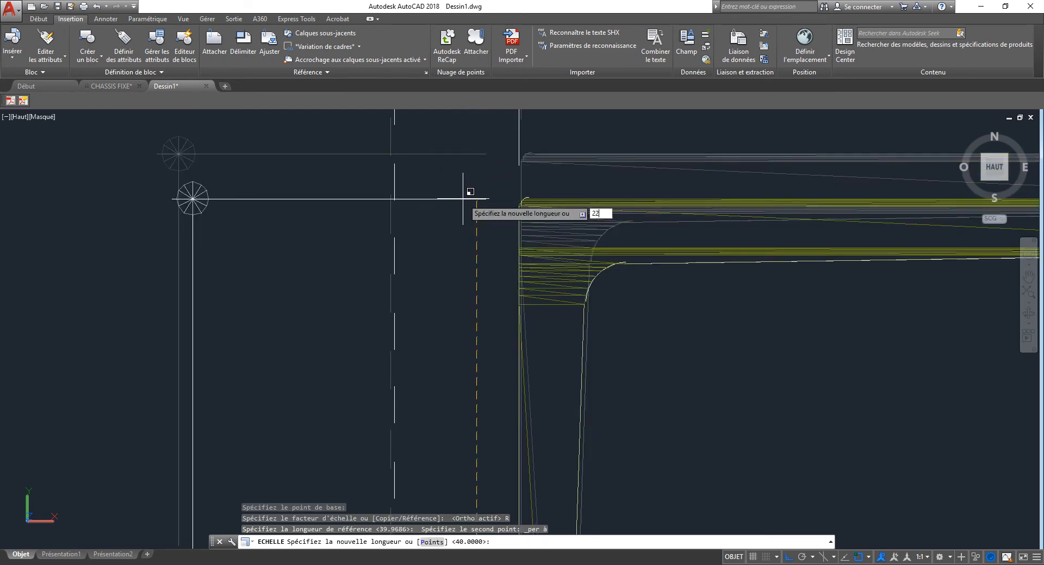
text(22)
key(Return)
- Select the yellow solid fills across the imported sheet with an object filter and erase them
scroll(499, 248, down, 6)
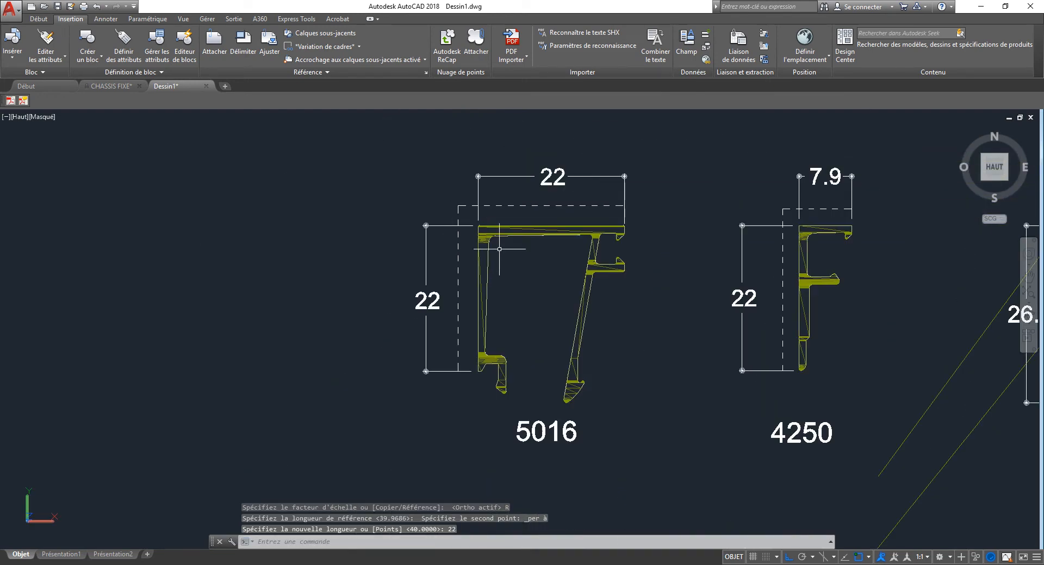
scroll(484, 348, down, 4)
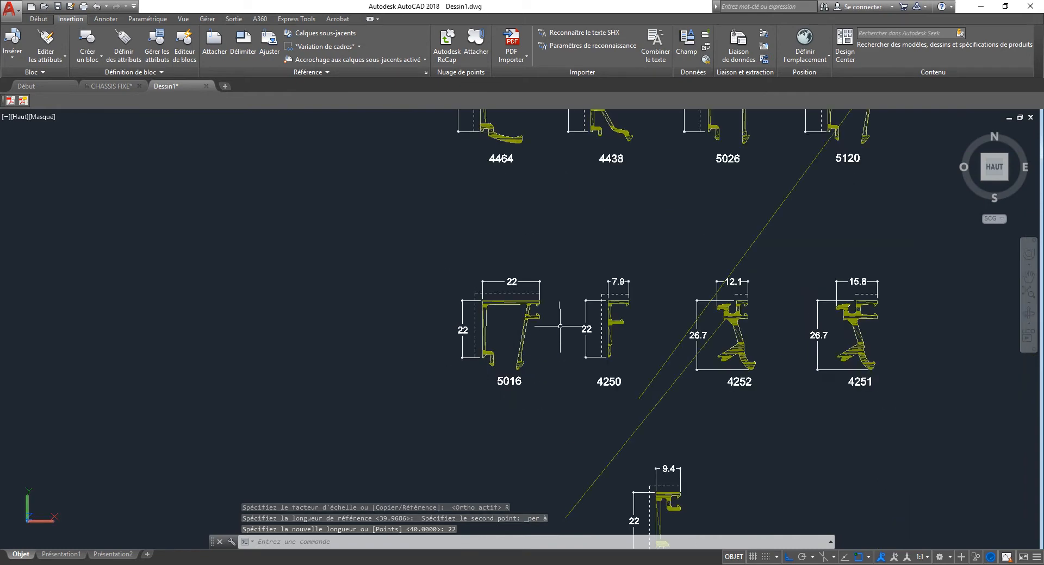
middle_drag(559, 327, 544, 346)
middle_drag(507, 205, 478, 308)
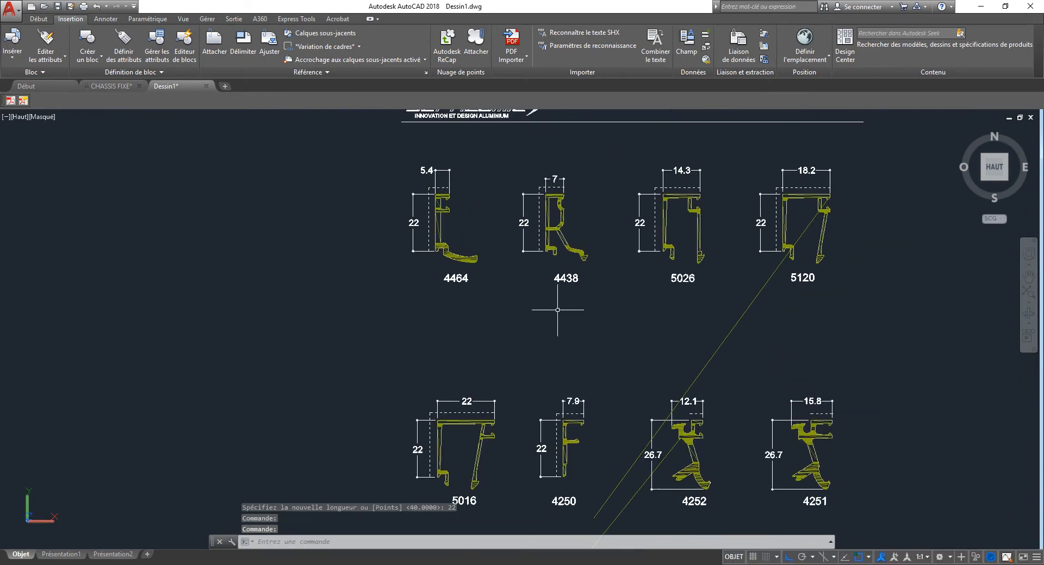
scroll(453, 245, up, 6)
scroll(462, 255, down, 6)
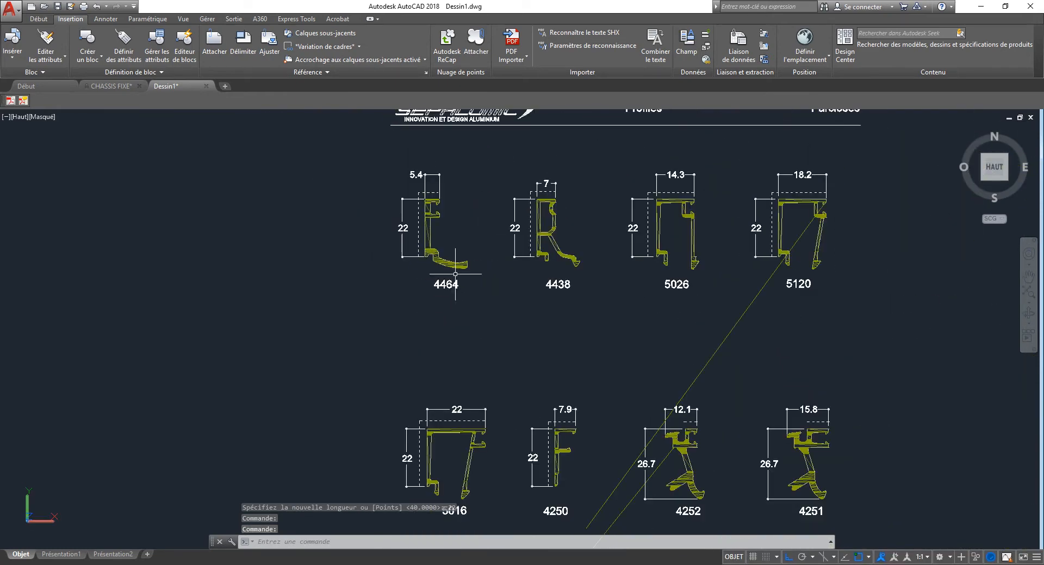
click(551, 353)
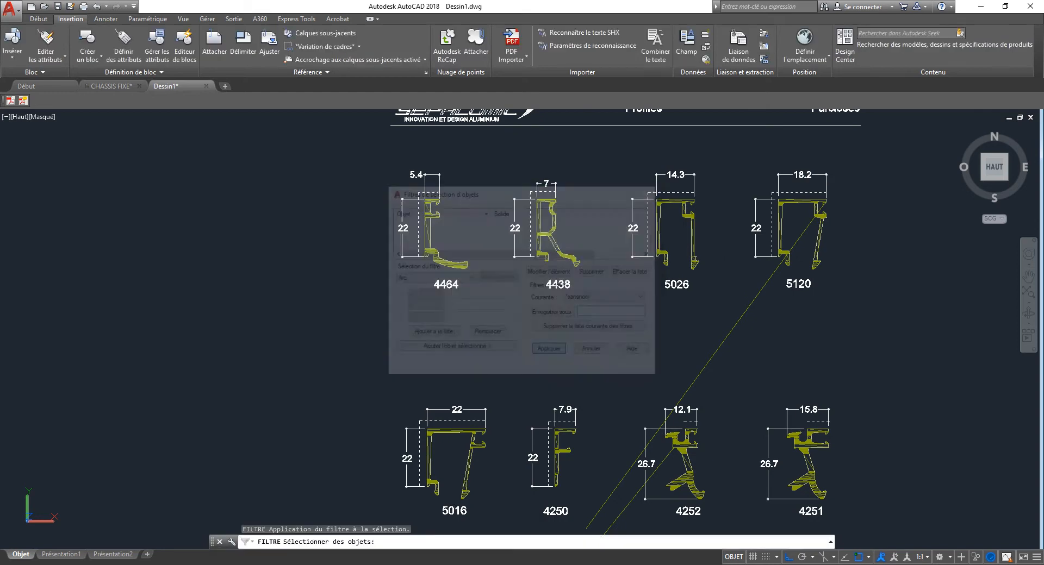
scroll(523, 323, down, 5)
click(707, 181)
click(335, 513)
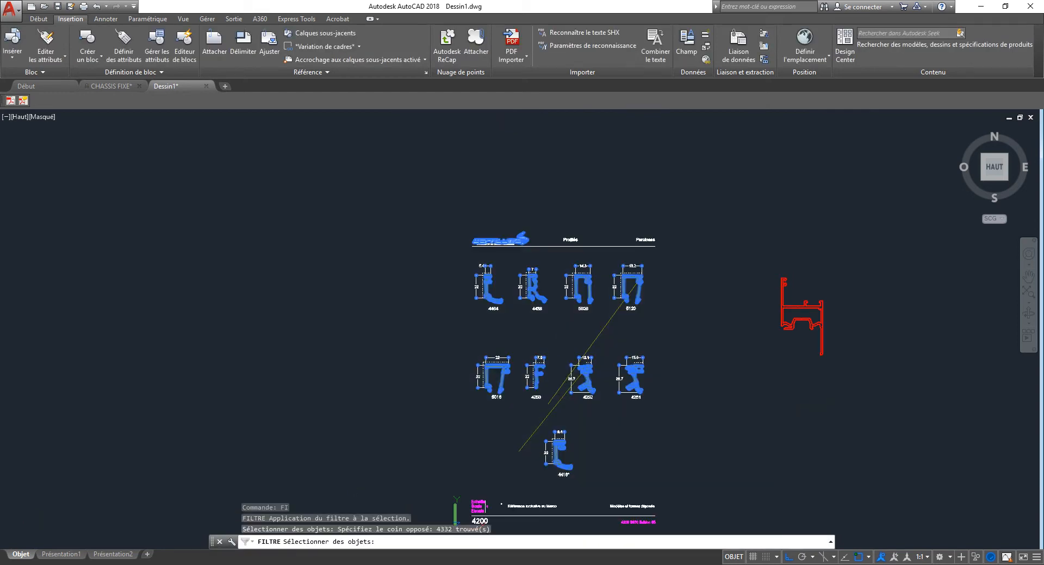
key(Return)
key(Return)
scroll(484, 283, up, 8)
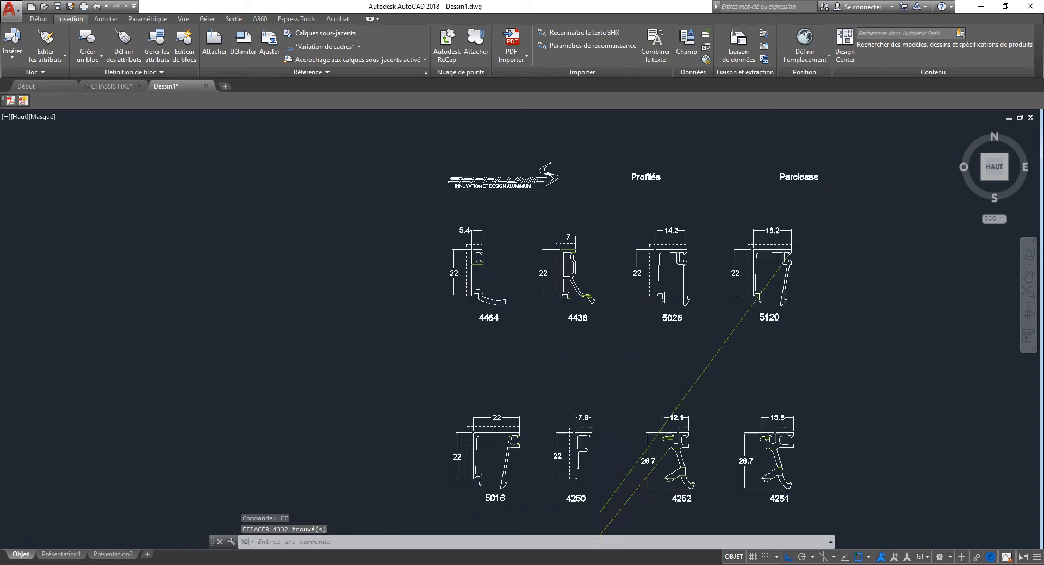
middle_drag(438, 239, 408, 349)
scroll(415, 319, up, 7)
text(ET)
key(Return)
click(442, 285)
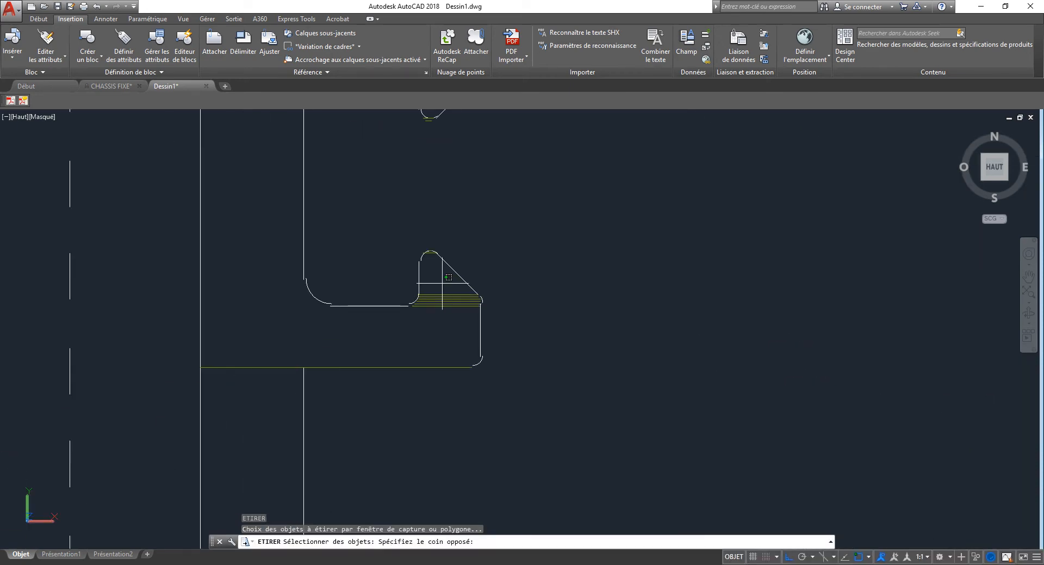
click(429, 323)
key(Return)
key(Escape)
- Erase the leftover yellow line across profile 4464 and the stacked fill lines at the base of its lower hook
text(ef)
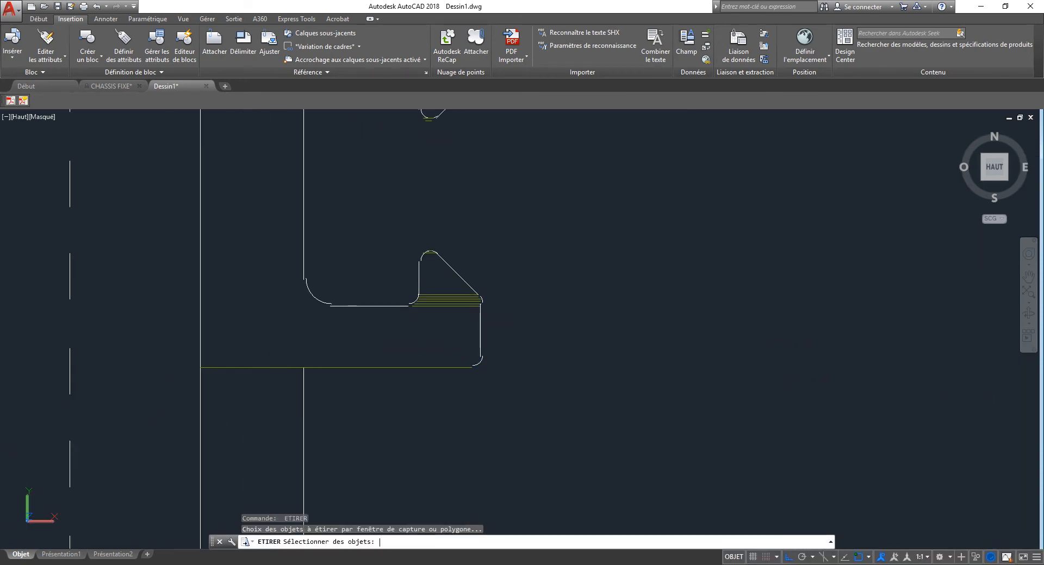
key(Return)
click(271, 388)
click(243, 341)
key(Return)
click(451, 287)
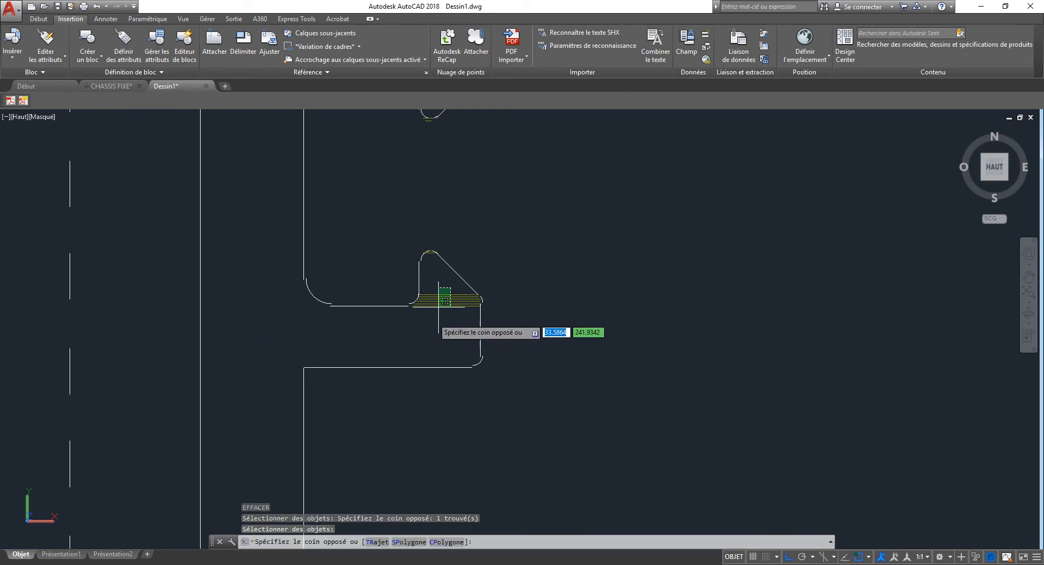
click(436, 312)
key(Return)
- Erase the leftover short lines at the rounded tip of profile 4464's lower hook
scroll(431, 261, up, 11)
click(428, 175)
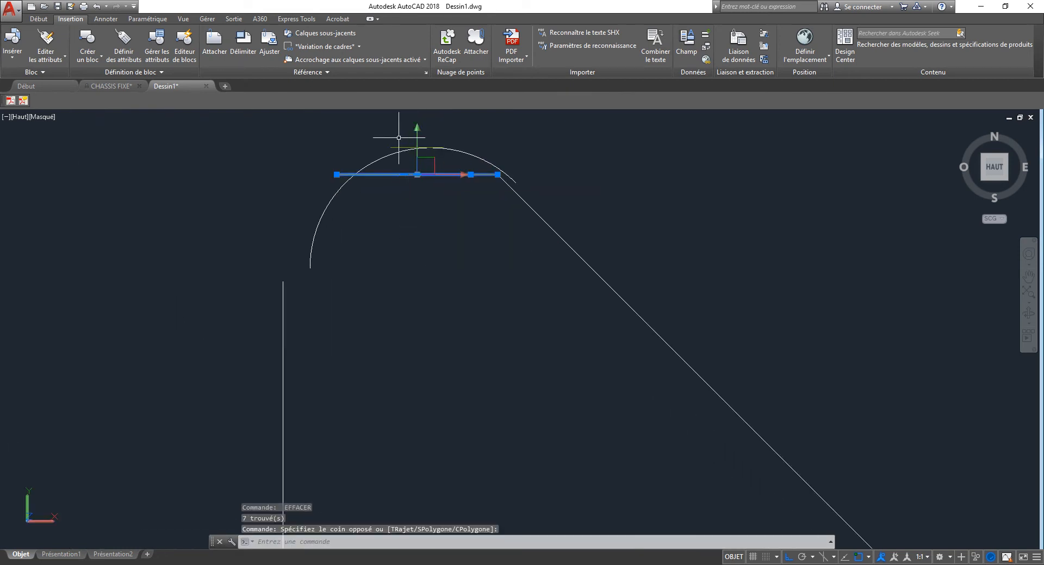
click(395, 146)
key(Return)
scroll(385, 315, down, 12)
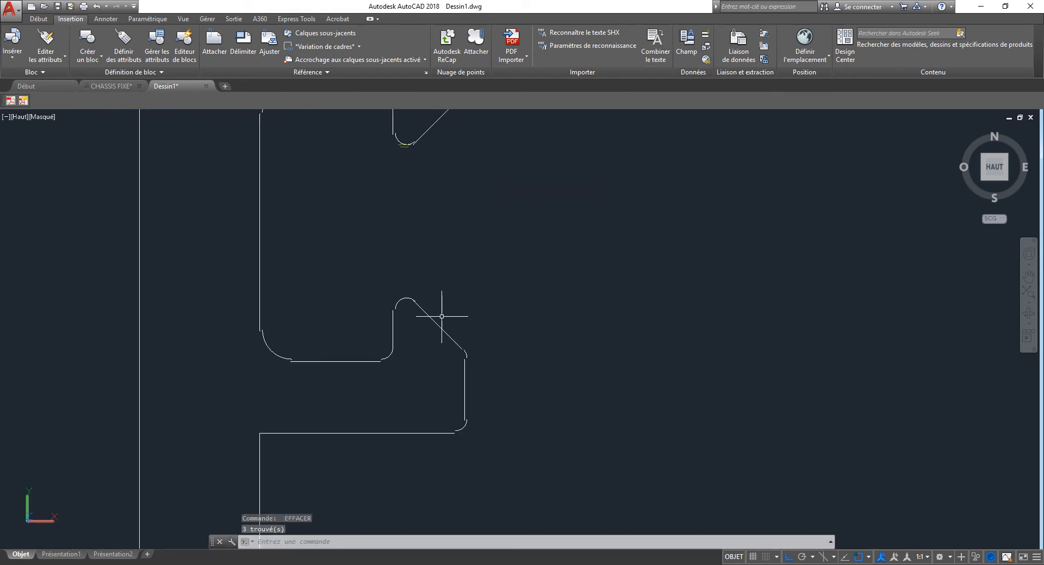
- Erase the two leftover yellow lines at the rounded tip of profile 4464's upper hook
scroll(441, 244, up, 6)
key(Return)
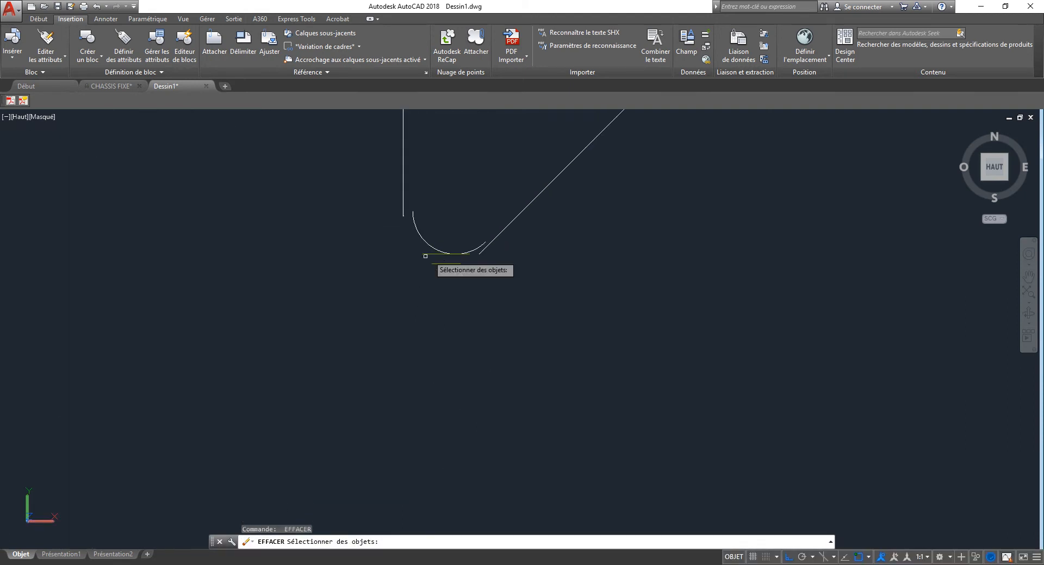
click(437, 249)
click(396, 315)
key(Return)
- Erase the stacked yellow fill lines at the base of profile 4464's upper hook
scroll(396, 315, down, 6)
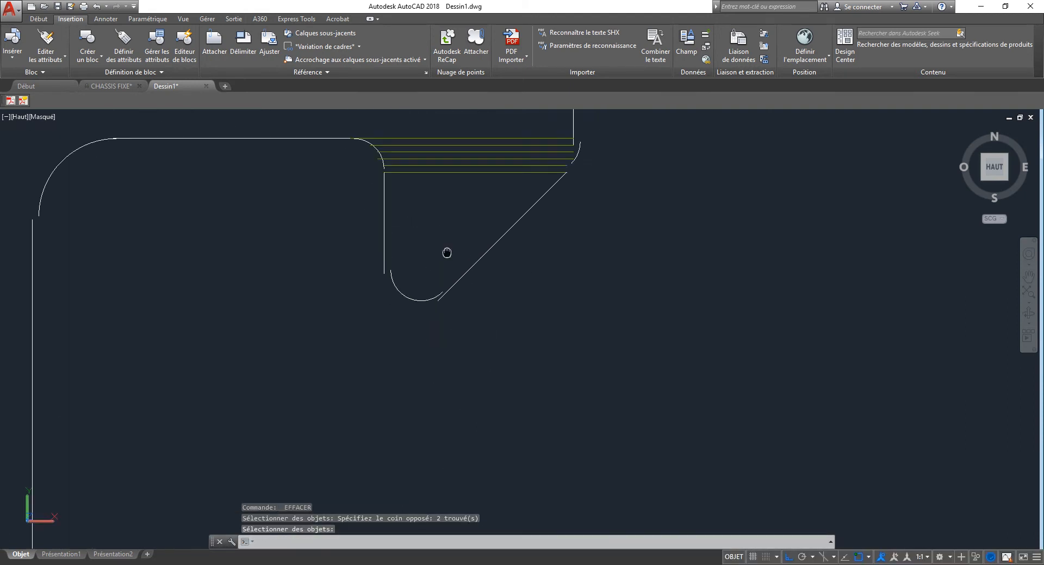
middle_drag(447, 251, 433, 342)
click(445, 307)
click(430, 226)
key(Return)
scroll(430, 226, down, 5)
scroll(431, 220, up, 3)
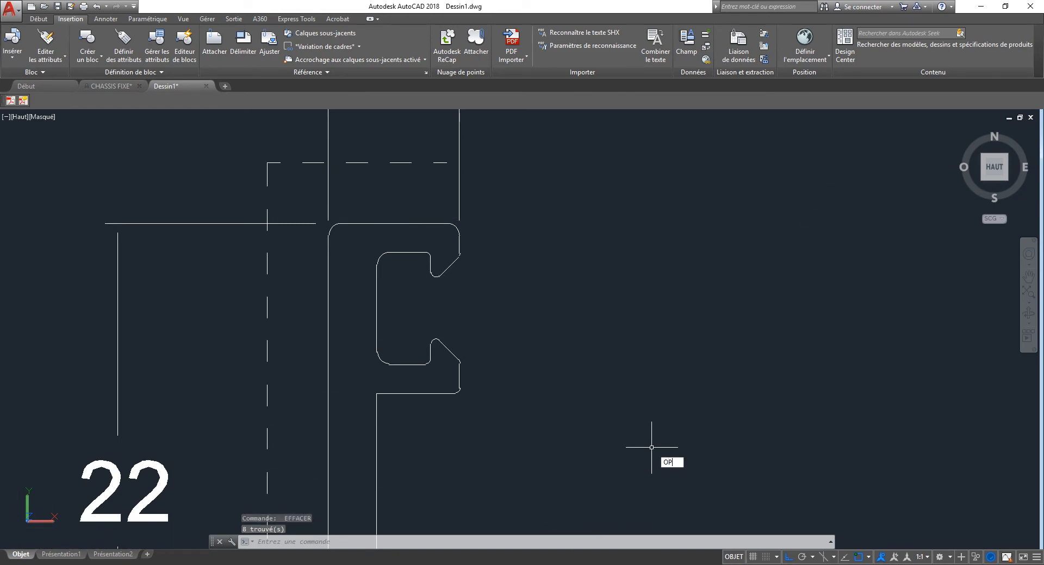
- Turn off the ViewCube display for the 2D wireframe visual style in the program options
text(op)
key(Return)
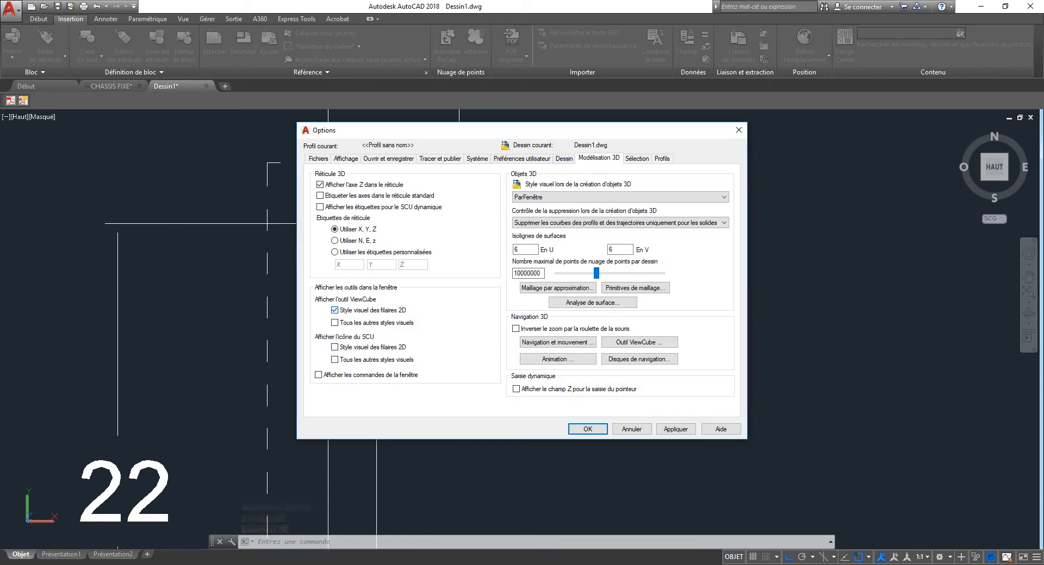
key(Return)
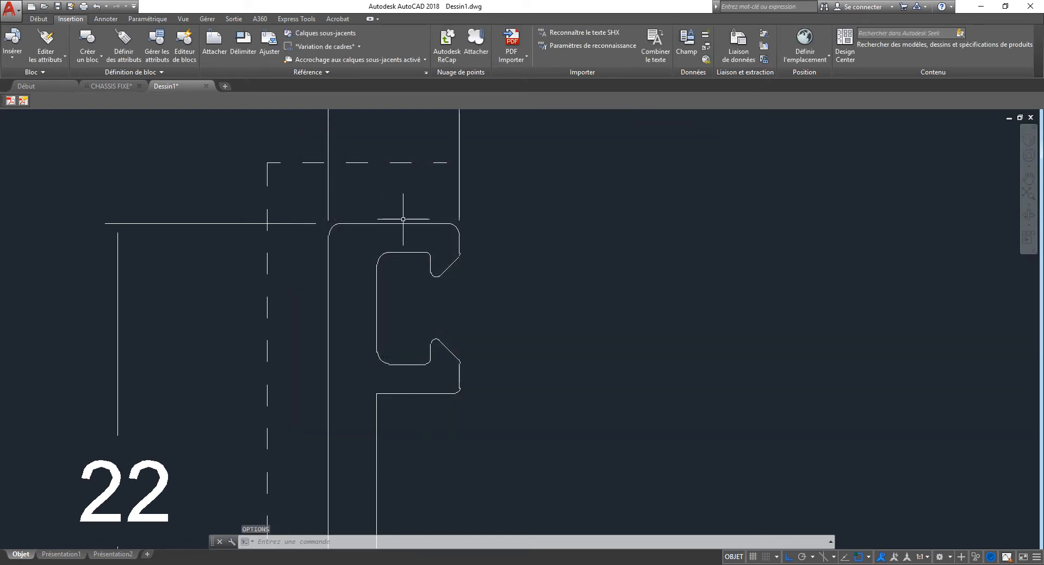
- Enable time-sensitive right-click with a 250 millisecond long-click duration in the user preferences
right_click(516, 303)
click(560, 311)
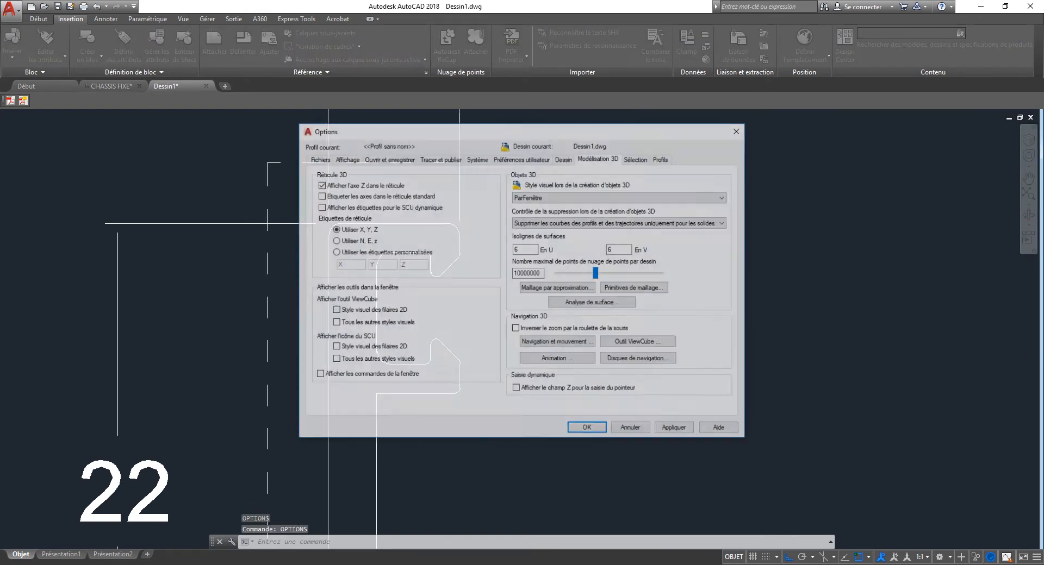
click(381, 215)
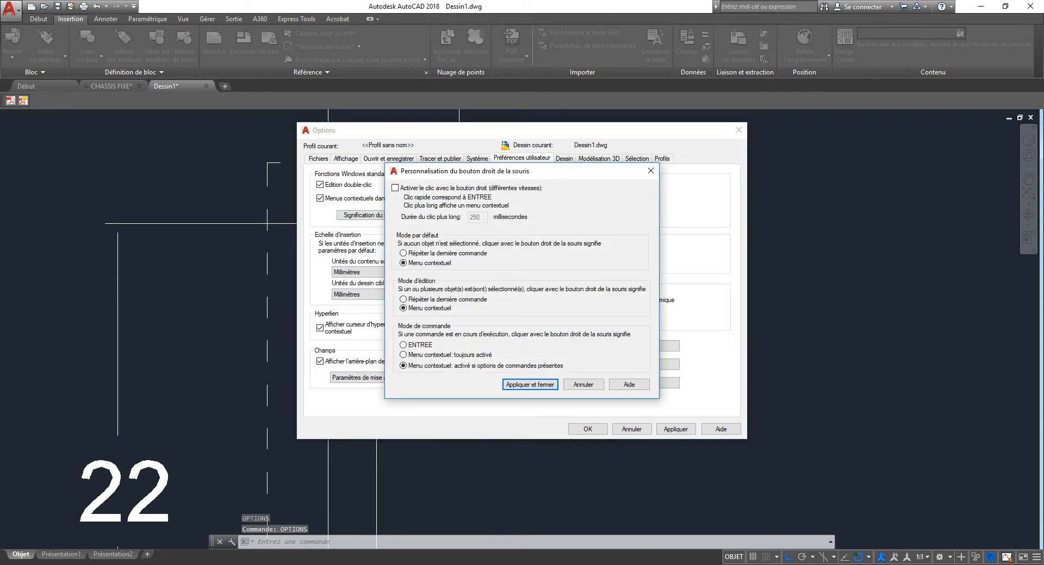
click(396, 188)
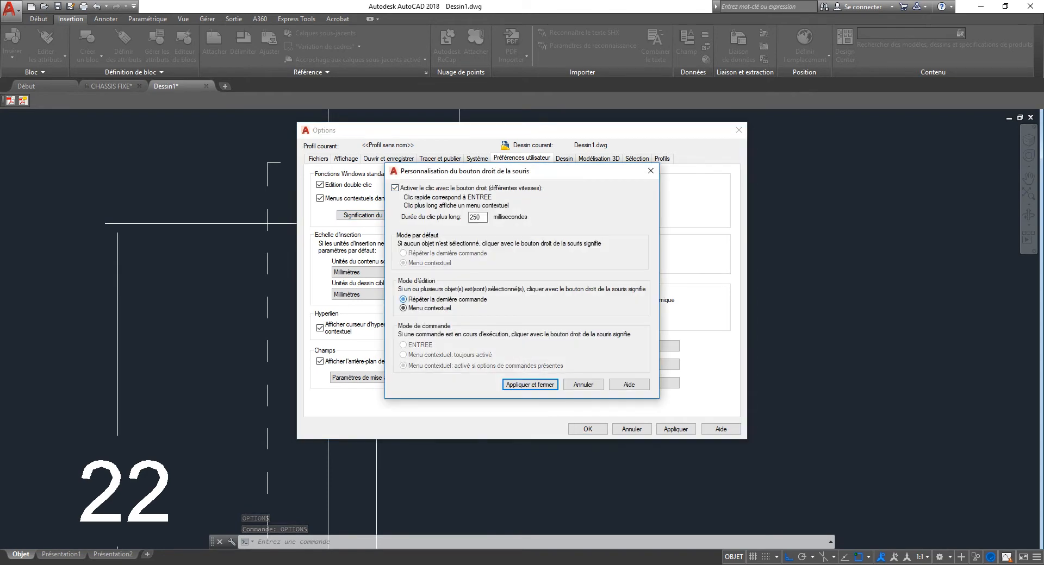
key(Return)
click(588, 429)
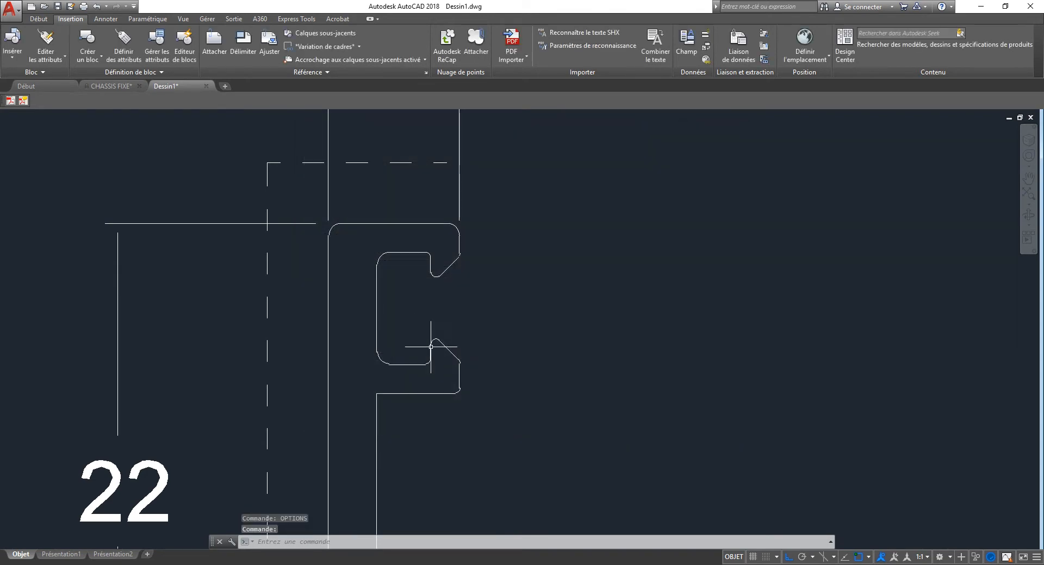
scroll(450, 363, down, 7)
scroll(450, 363, up, 5)
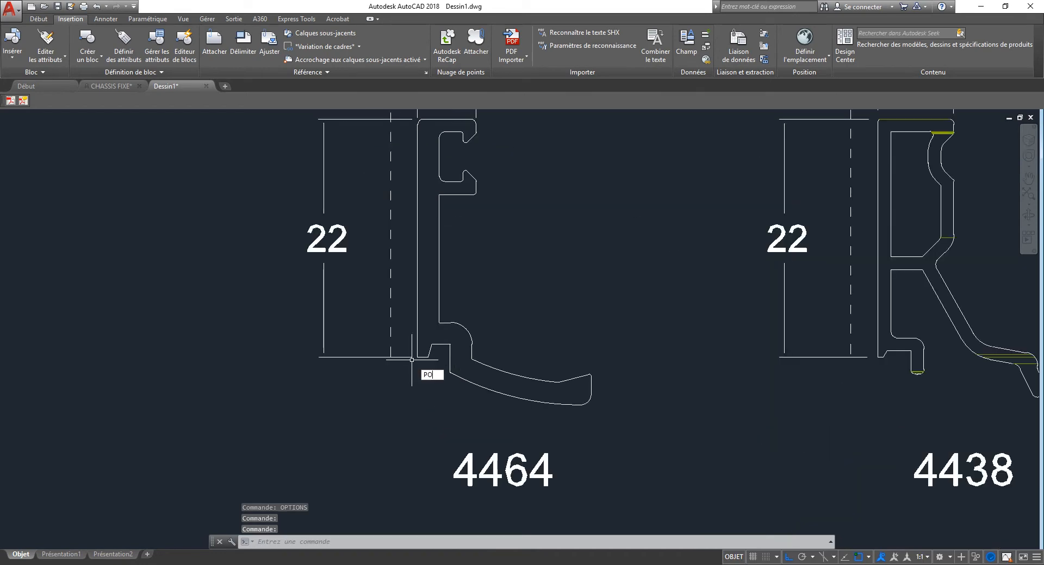
key(Return)
scroll(416, 356, up, 8)
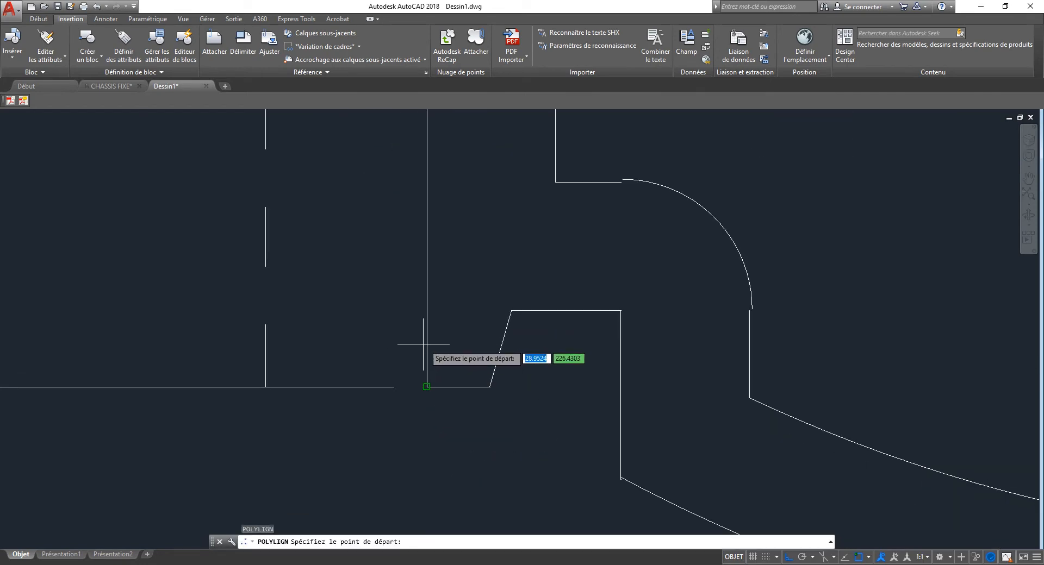
key(Escape)
- Start a polyline at profile 4464's lower outer corner and trace the long straight side up to the first rounded corner
click(39, 19)
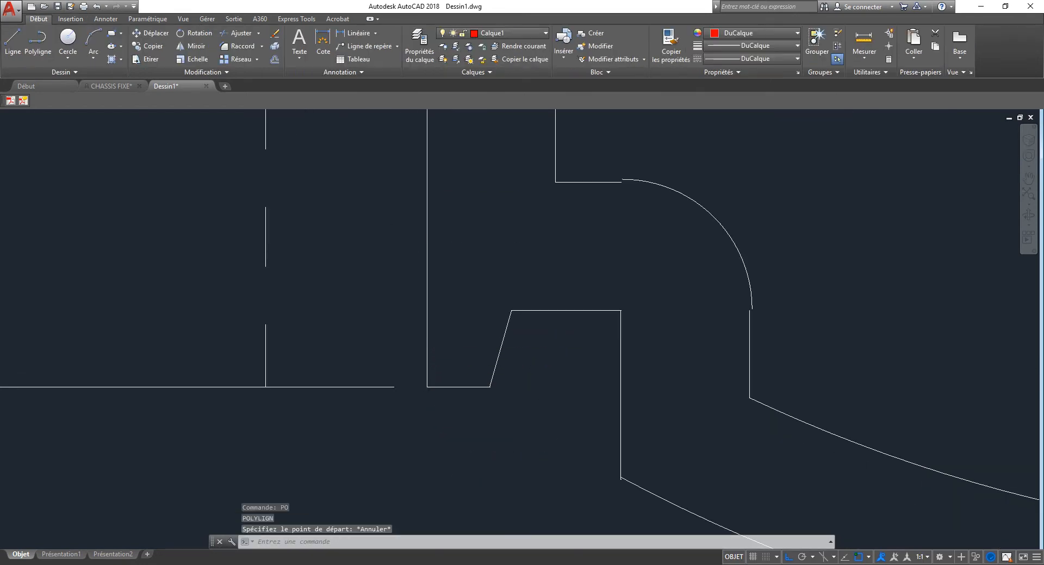
key(Return)
click(427, 386)
scroll(417, 380, down, 9)
scroll(414, 284, up, 7)
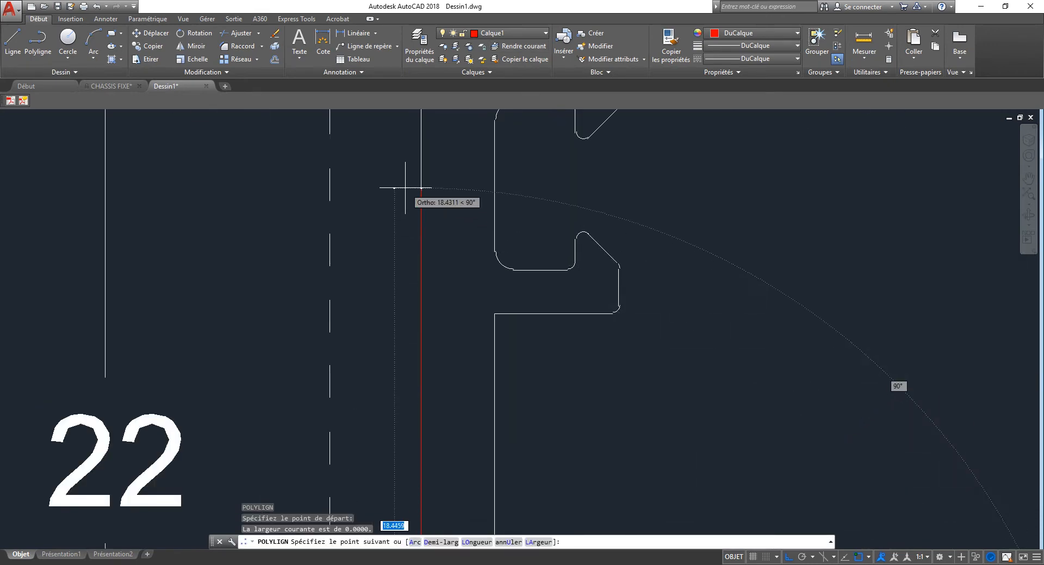
scroll(405, 188, down, 3)
click(388, 363)
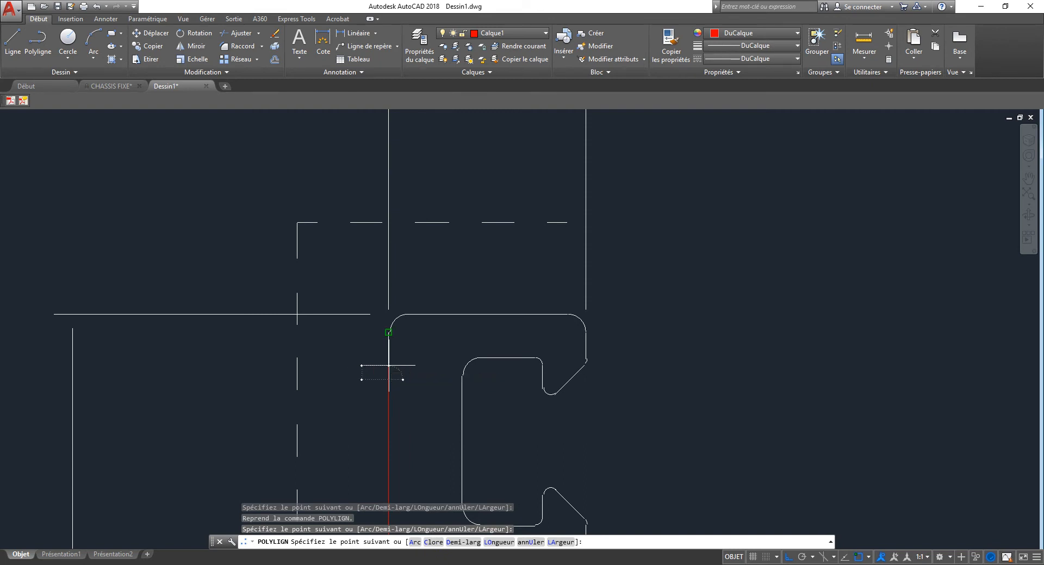
text(u)
key(Return)
scroll(388, 366, up, 6)
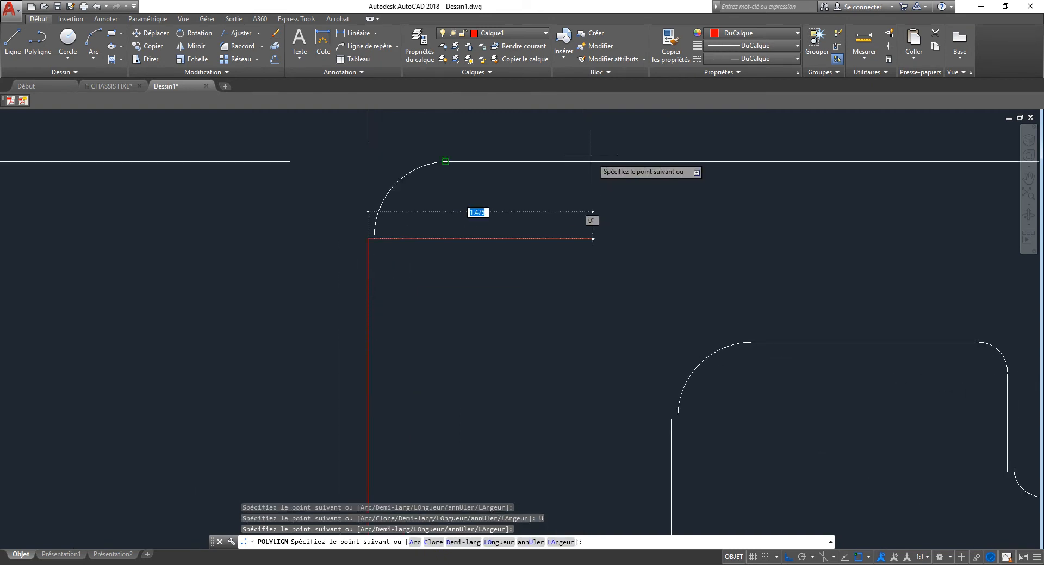
- Continue the polyline with an arc around the first upper corner and a line along the profile's top edge
text(a)
key(Return)
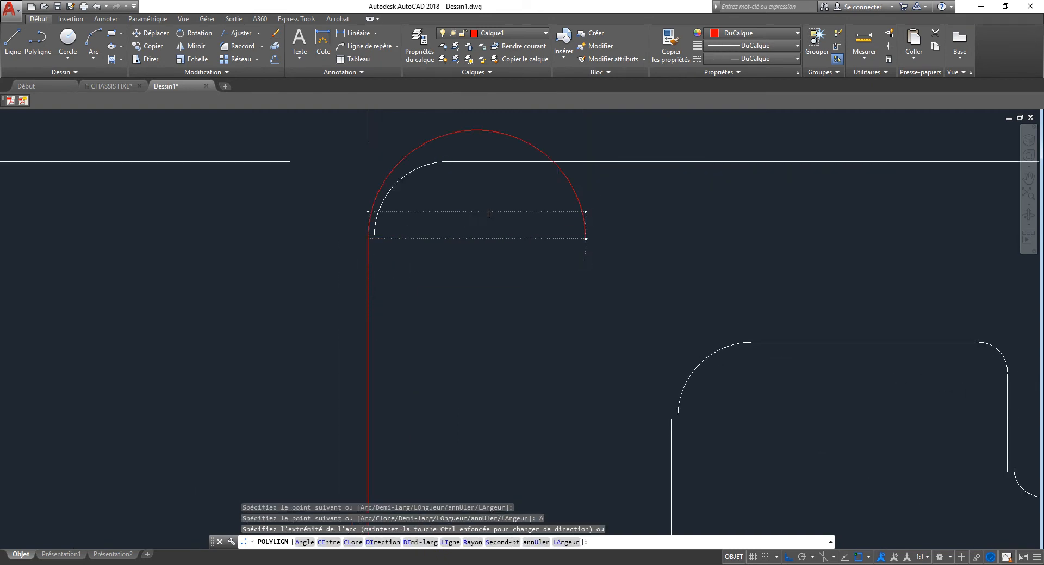
text(LI)
key(Return)
scroll(603, 185, down, 5)
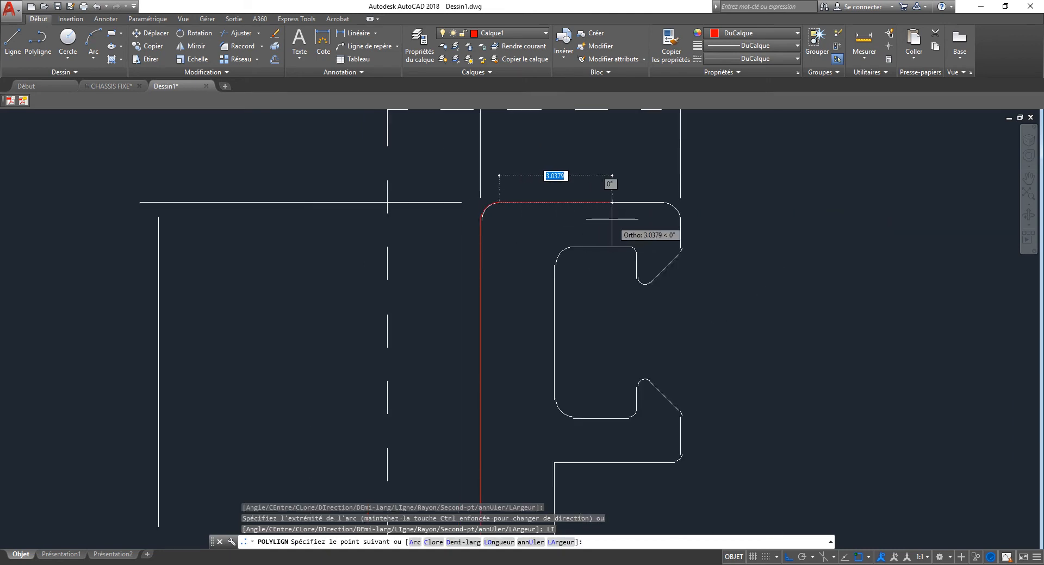
scroll(657, 189, up, 4)
click(755, 182)
- Continue the polyline with an arc around the second upper corner and a line down the upper hook's short outer side
text(a)
key(Return)
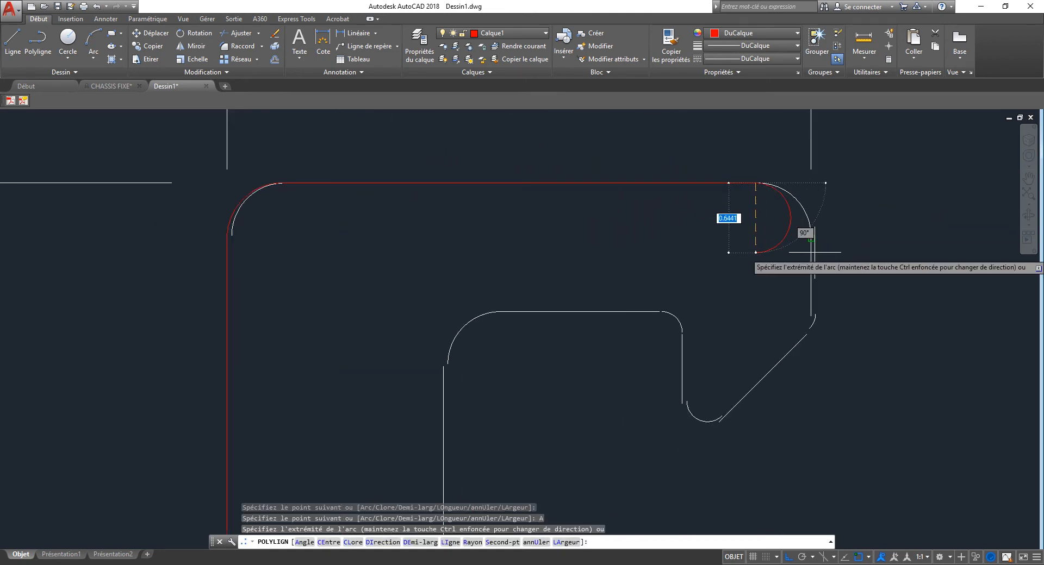
click(811, 239)
text(li)
key(Return)
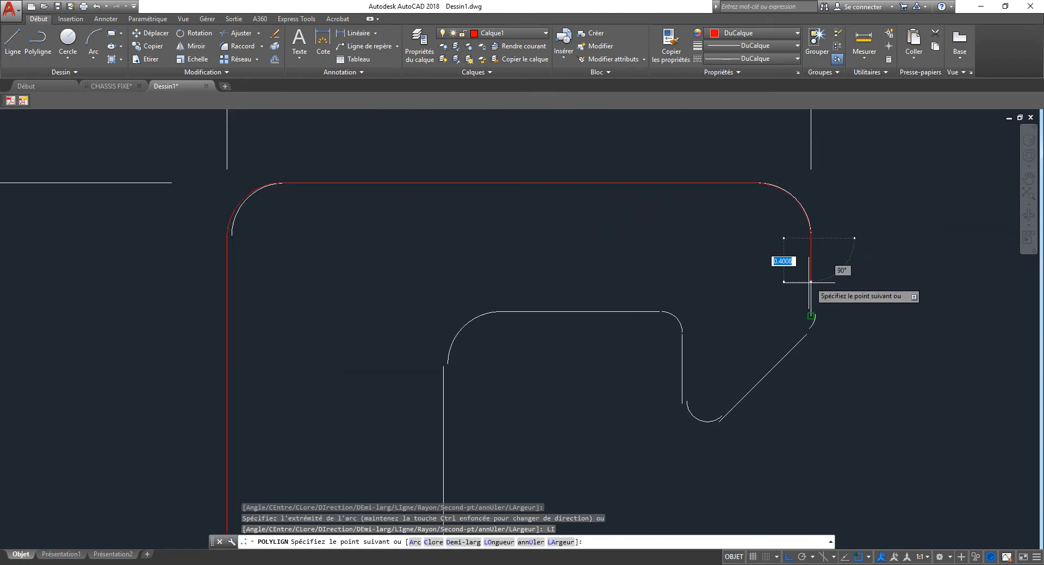
click(811, 315)
- Continue the polyline with a small arc at the end of that side and a line along the upper hook's slanted edge
text(a)
key(Return)
click(795, 347)
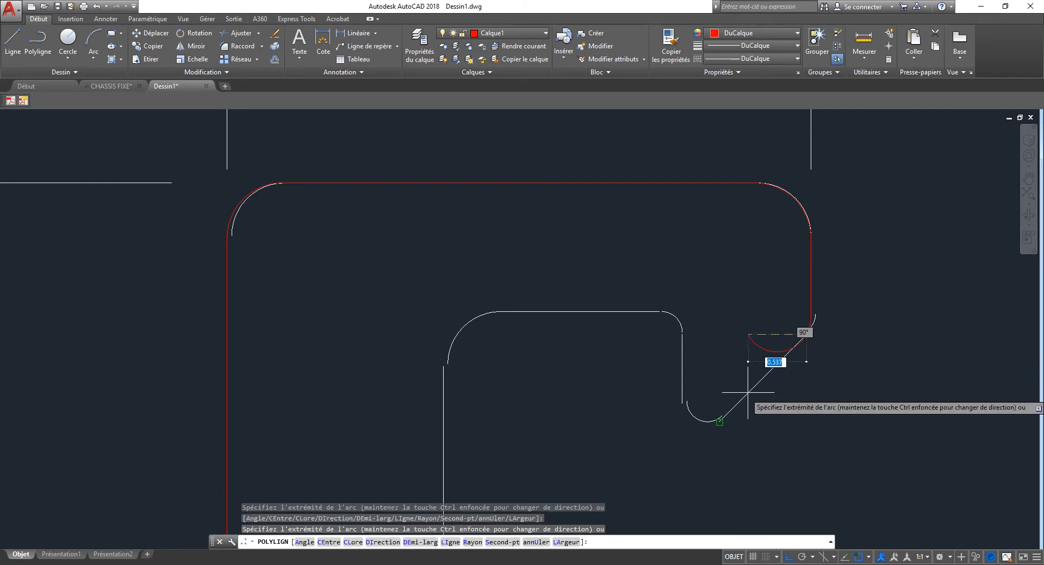
text(li)
key(Return)
click(740, 393)
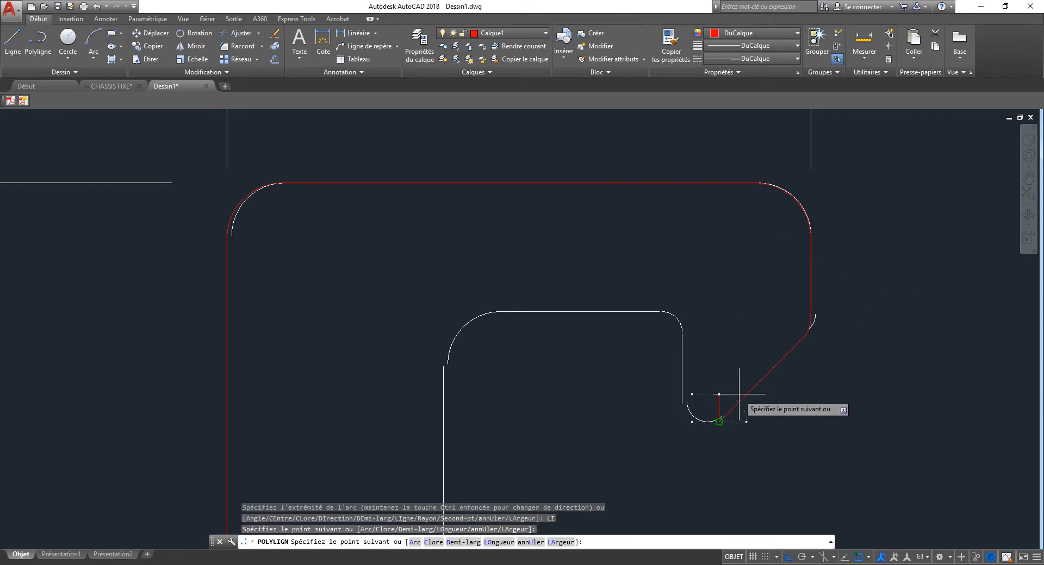
- Continue the polyline with an arc around the upper hook's rounded tip and a line up its inner side
text(a)
key(Return)
click(678, 389)
text(li)
key(Return)
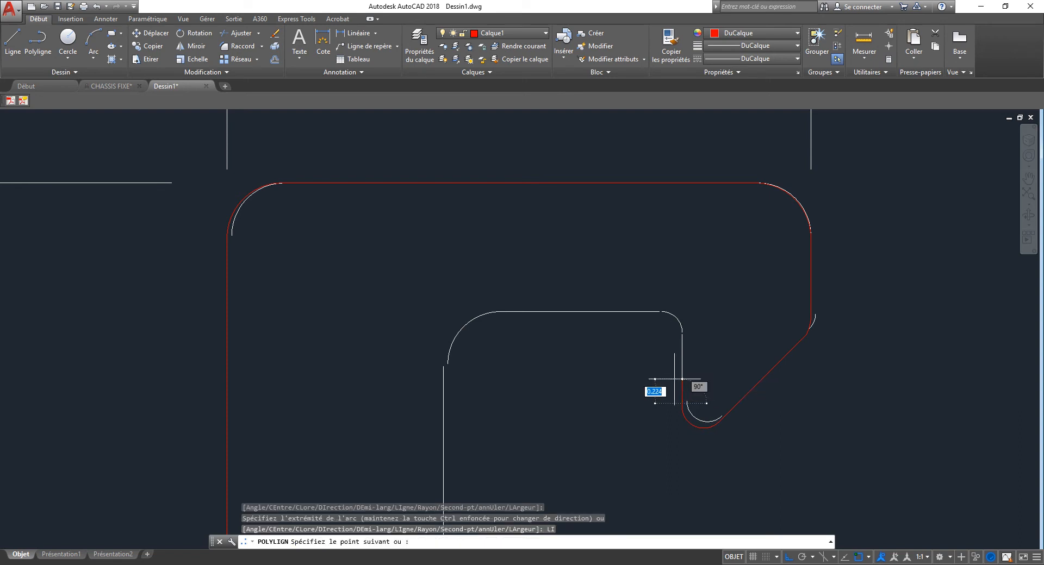
click(683, 333)
- Continue the polyline with an arc at the upper hook's inner base and a line along the channel's upper inner edge
text(a)
key(Return)
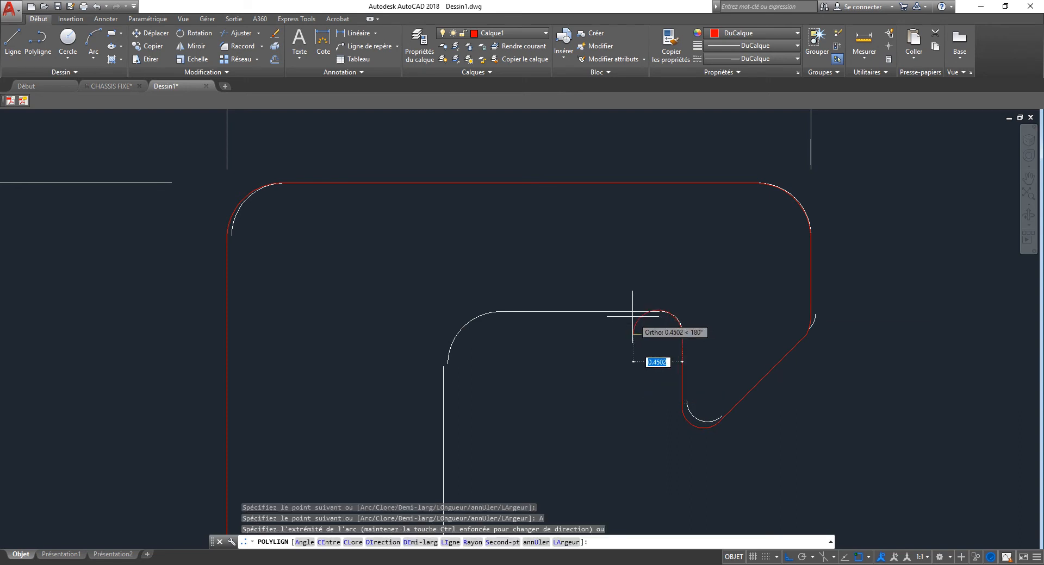
click(662, 312)
text(li)
key(Return)
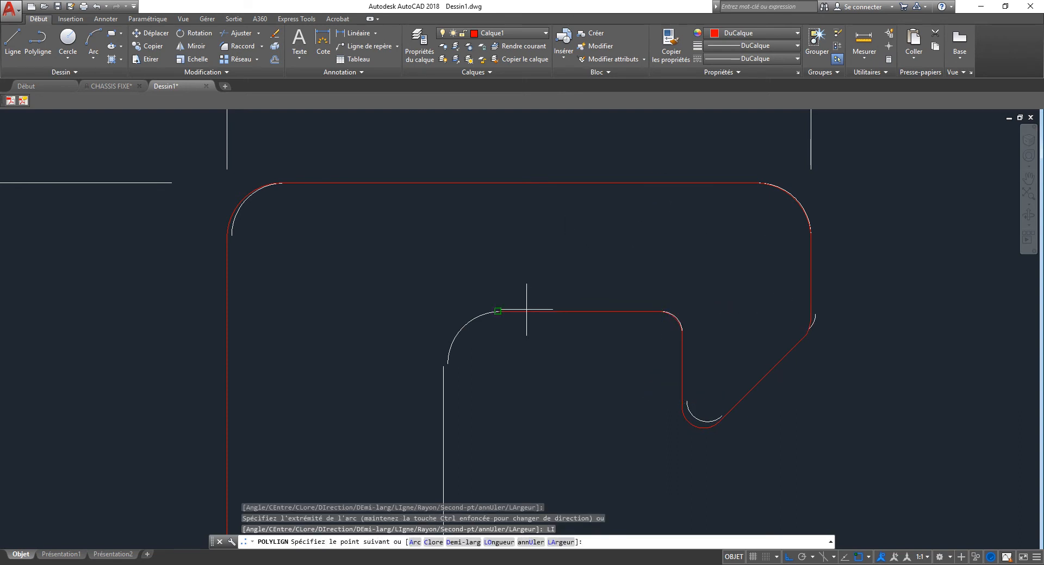
click(496, 312)
- Continue the polyline with an arc at the channel's upper inner corner and a line down its inner vertical wall
text(a)
key(Return)
click(443, 365)
scroll(496, 276, down, 3)
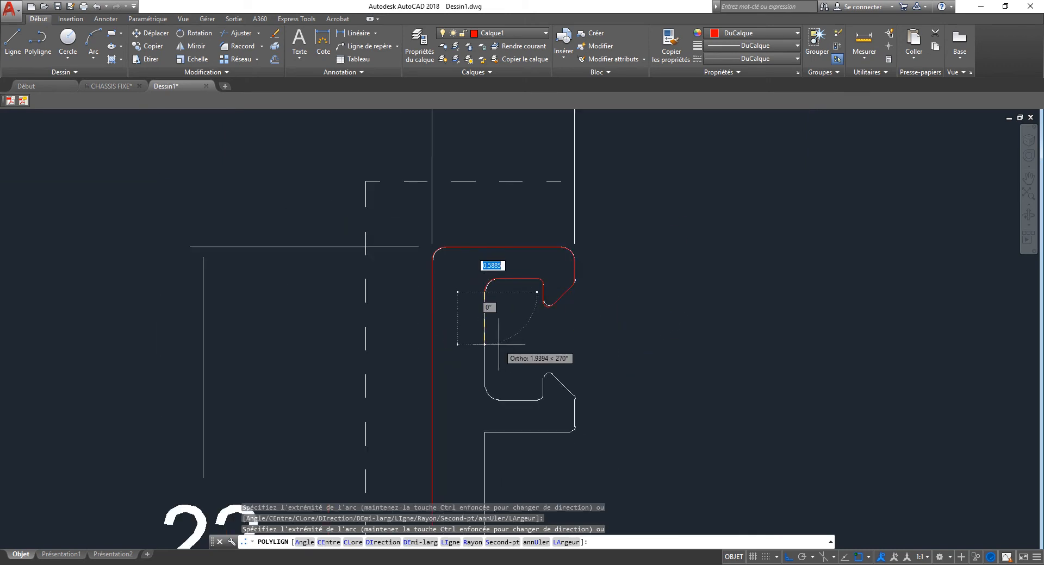
text(li)
key(Return)
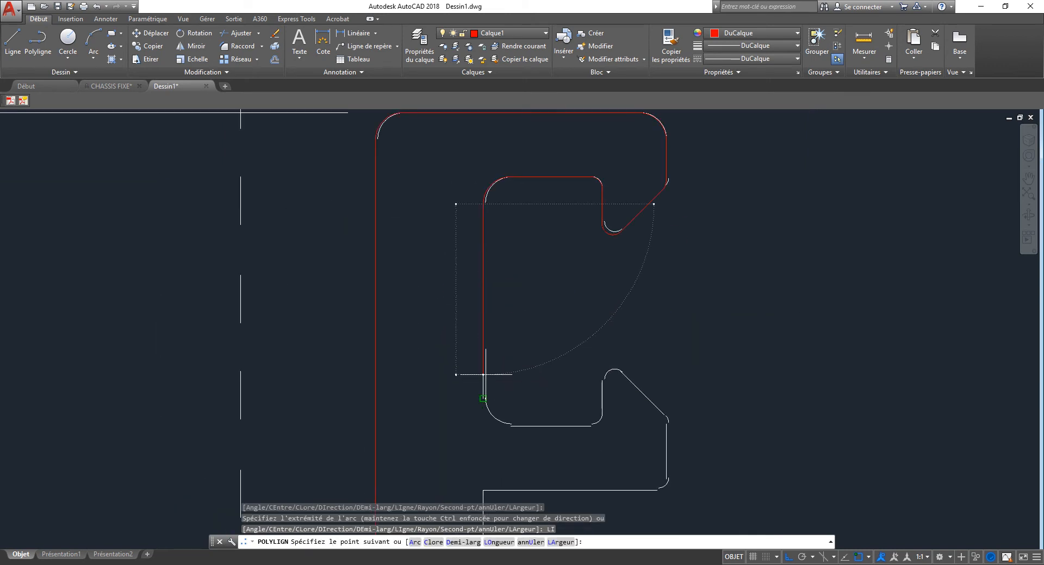
click(484, 399)
- Continue the polyline with an arc at the channel's lower inner corner and a line along its lower inner edge
text(a)
key(Return)
scroll(521, 426, up, 4)
text(li)
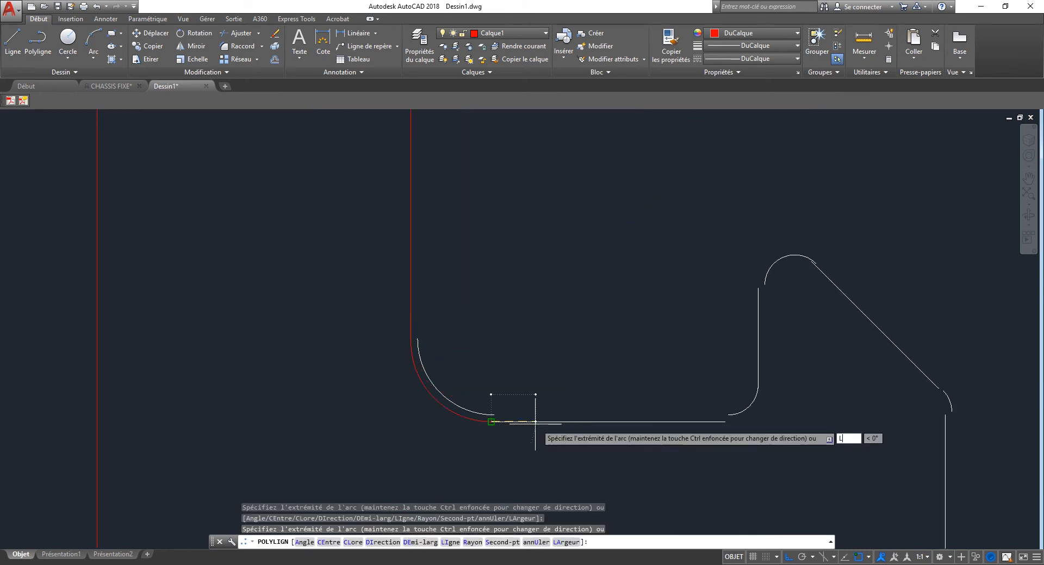
key(Return)
click(724, 421)
- Continue the polyline with an arc at the lower hook's inner base and a line up its inner side
text(a)
key(Return)
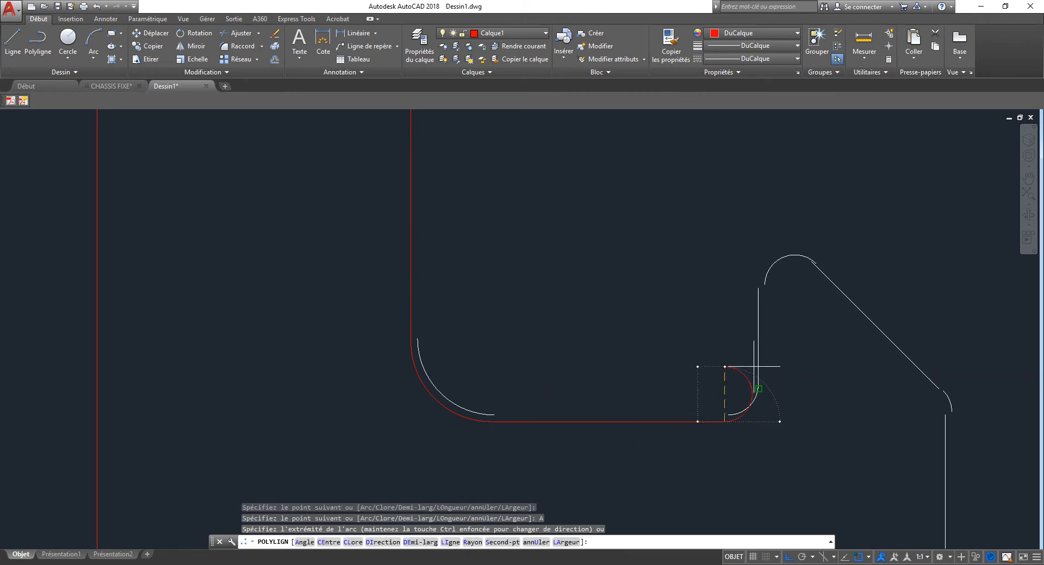
click(758, 388)
text(li)
key(Return)
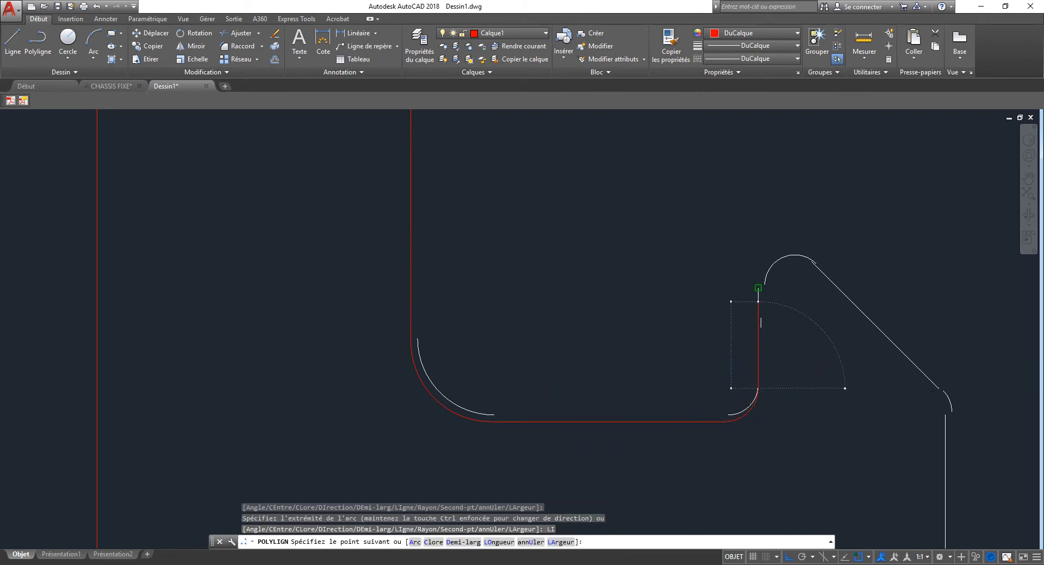
click(758, 287)
- Continue the polyline with an arc over the lower hook's rounded tip and a line down its slanted edge
text(a)
key(Return)
click(812, 261)
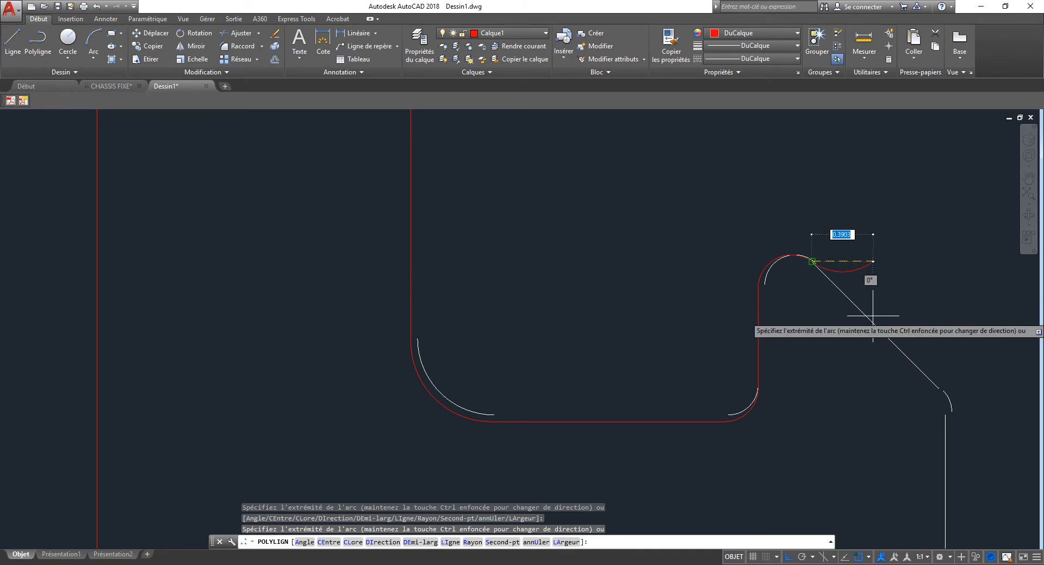
text(li)
key(Return)
click(938, 388)
middle_drag(924, 413, 679, 268)
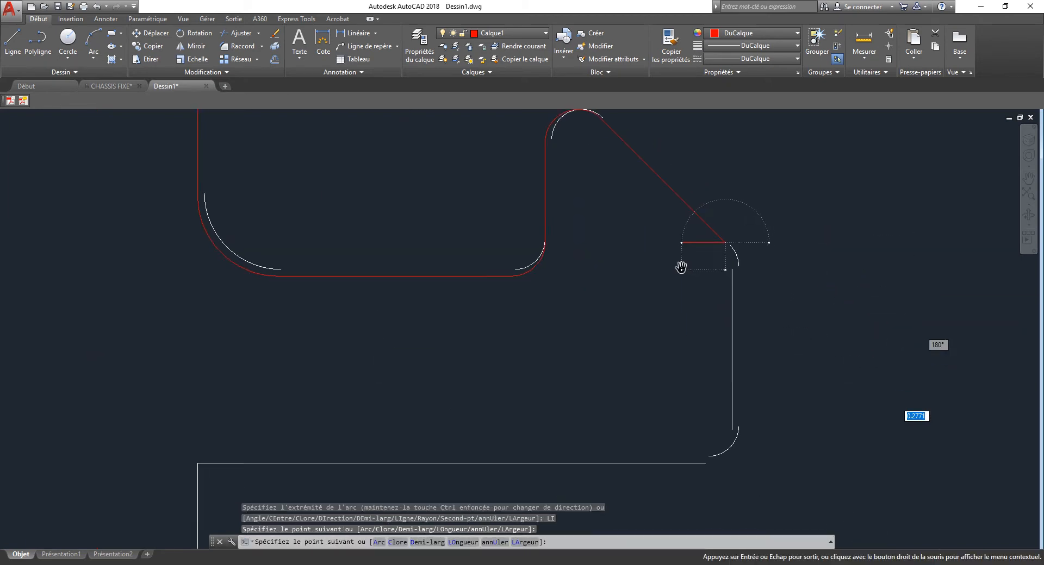
- Continue the polyline with a small arc below the slanted edge and a line down the lower hook's outer side
text(a)
key(Return)
click(732, 269)
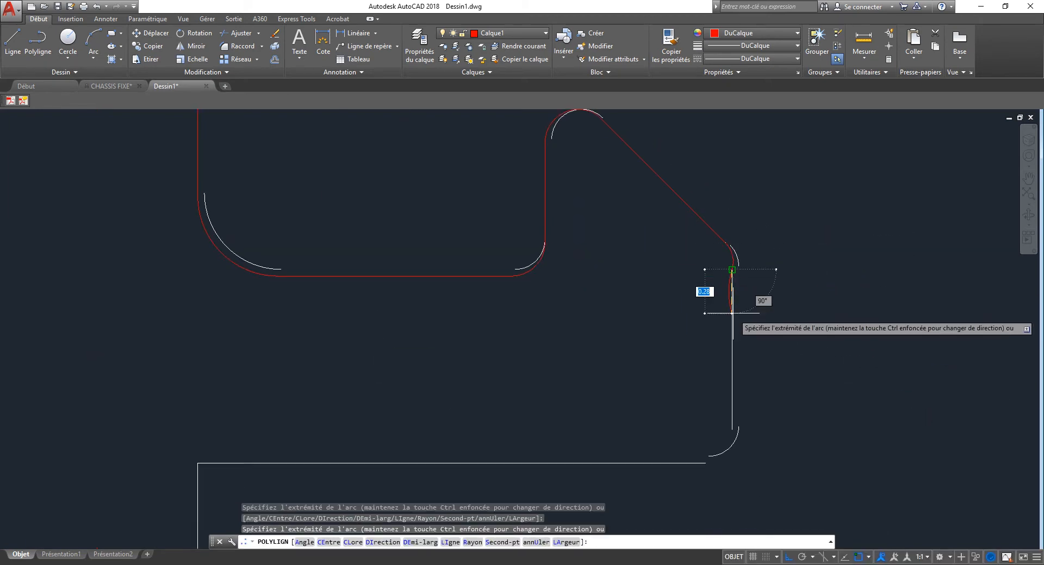
text(li)
key(Return)
click(731, 429)
- Continue the polyline with an arc at the lower hook's bottom outer corner and a line along its underside to the stem
text(a)
key(Return)
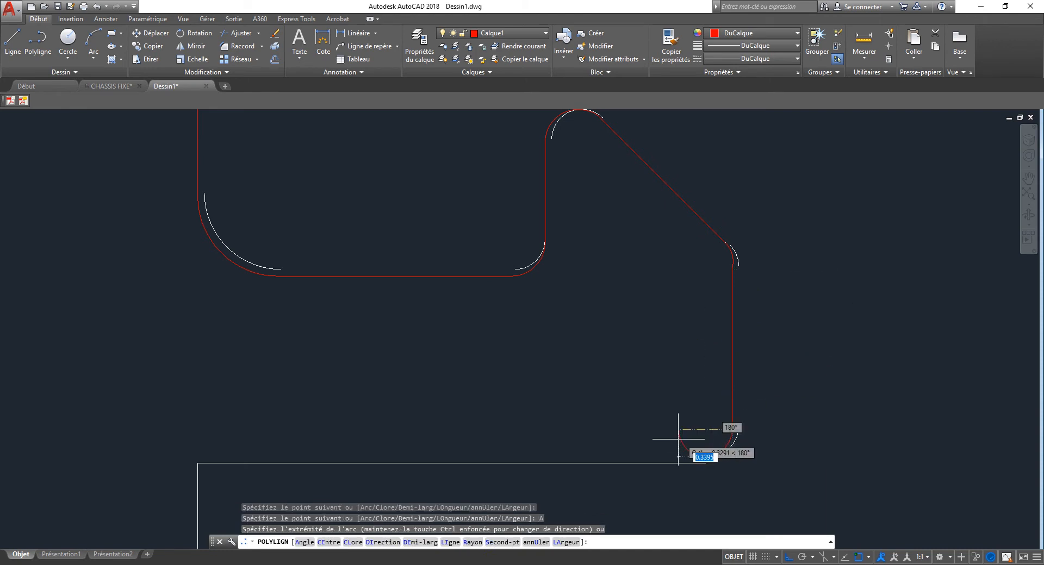
click(673, 457)
scroll(570, 373, down, 4)
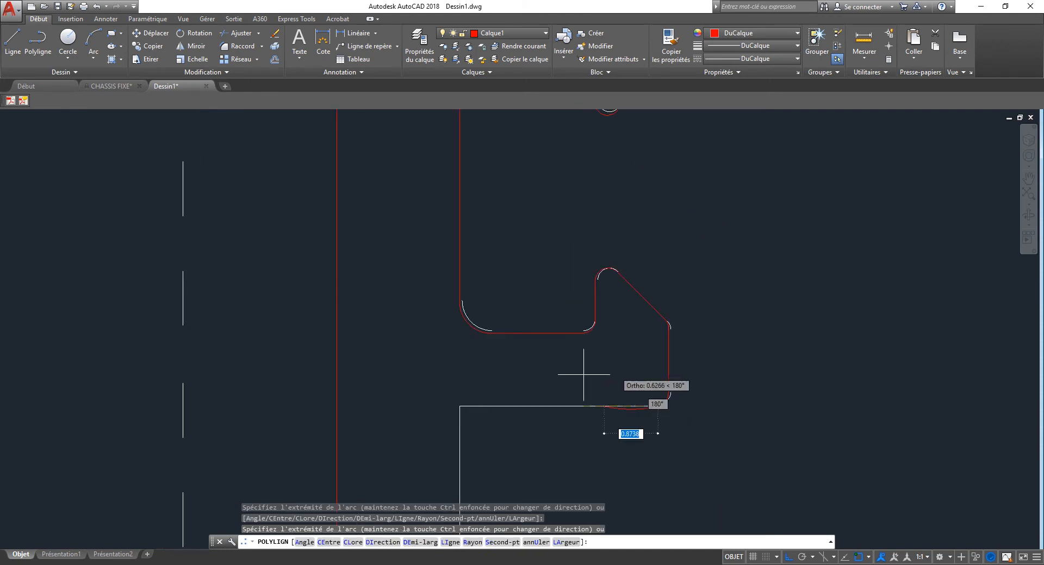
scroll(476, 408, up, 2)
key(Return)
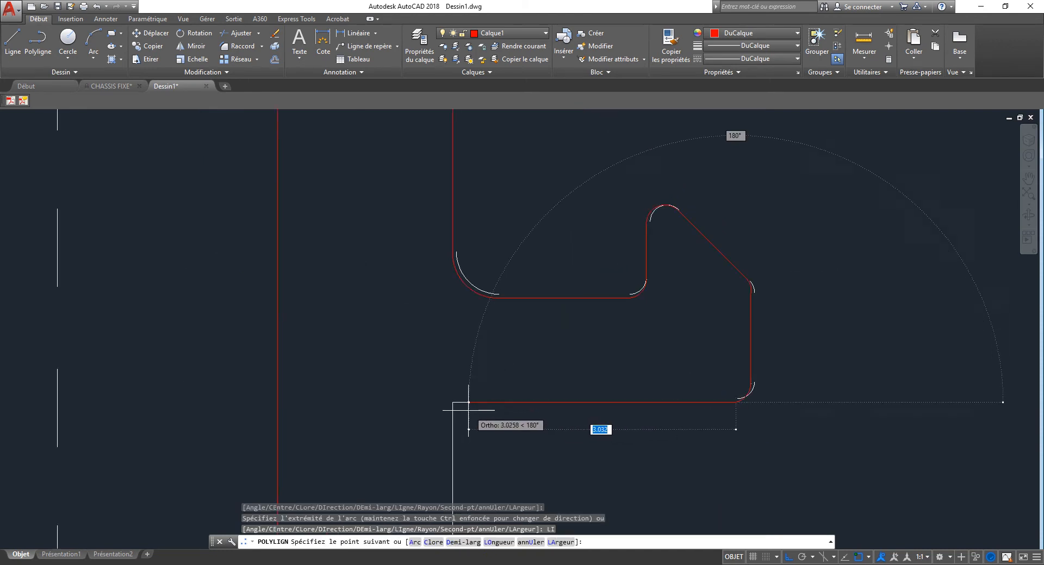
click(462, 405)
- Continue the polyline with a line down the stem's inner side and a short horizontal line to the foot's rounded shoulder
scroll(493, 461, up, 2)
middle_drag(493, 461, 482, 133)
scroll(482, 134, down, 8)
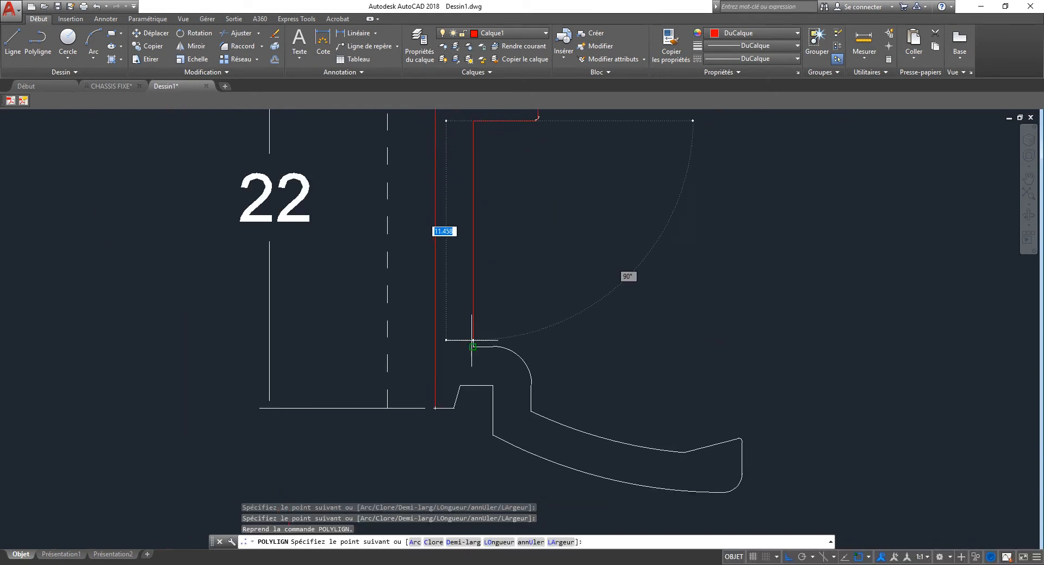
scroll(472, 341, up, 4)
scroll(507, 357, up, 4)
text(A)
key(Return)
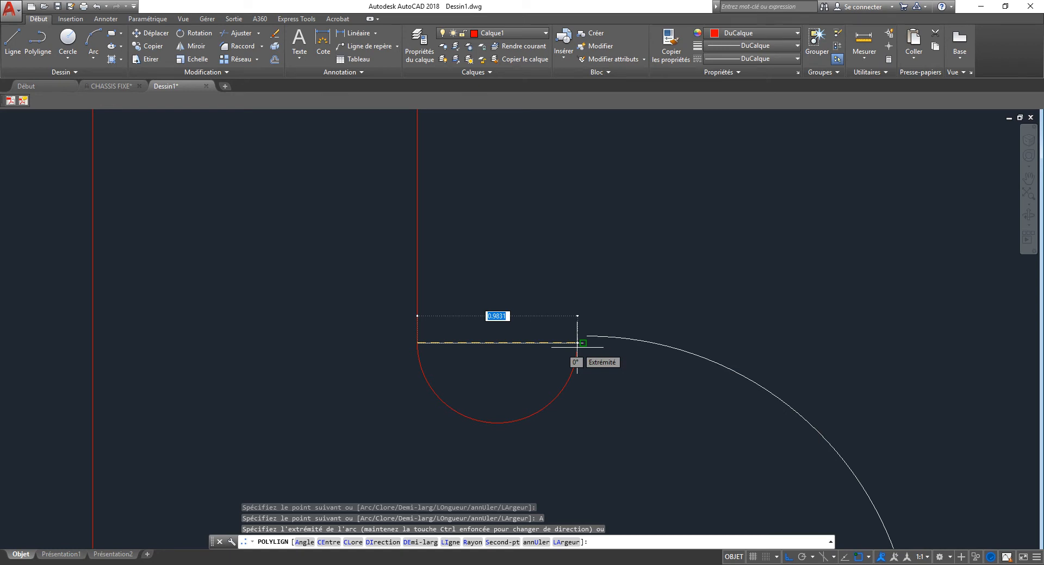
text(LI)
key(Return)
click(577, 347)
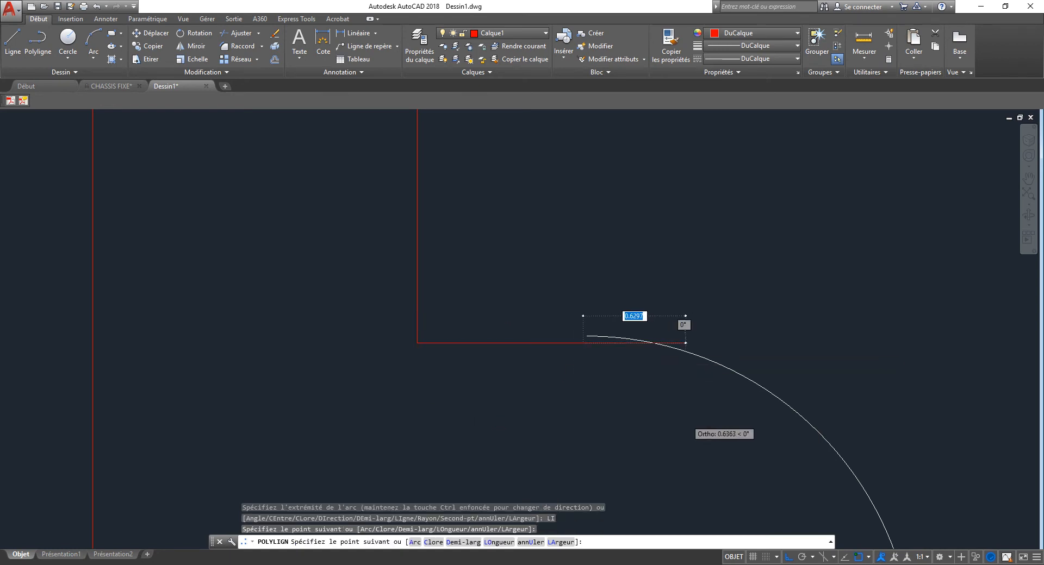
- Continue the polyline with an arc around the foot's shoulder and a short vertical line to the start of the curved lip
middle_drag(682, 419, 560, 133)
scroll(606, 215, down, 3)
text(A)
key(Return)
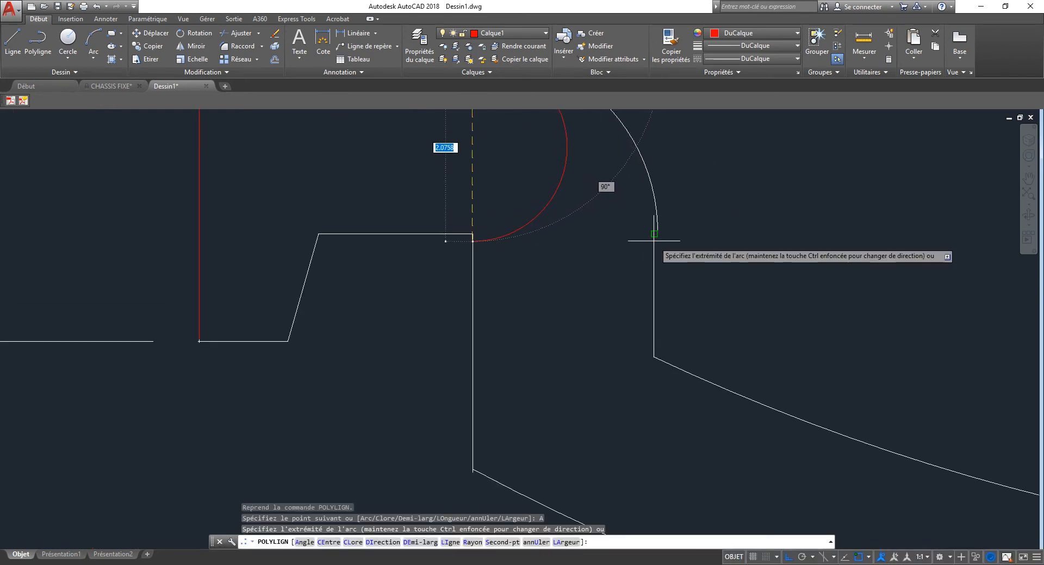
text(LI)
key(Return)
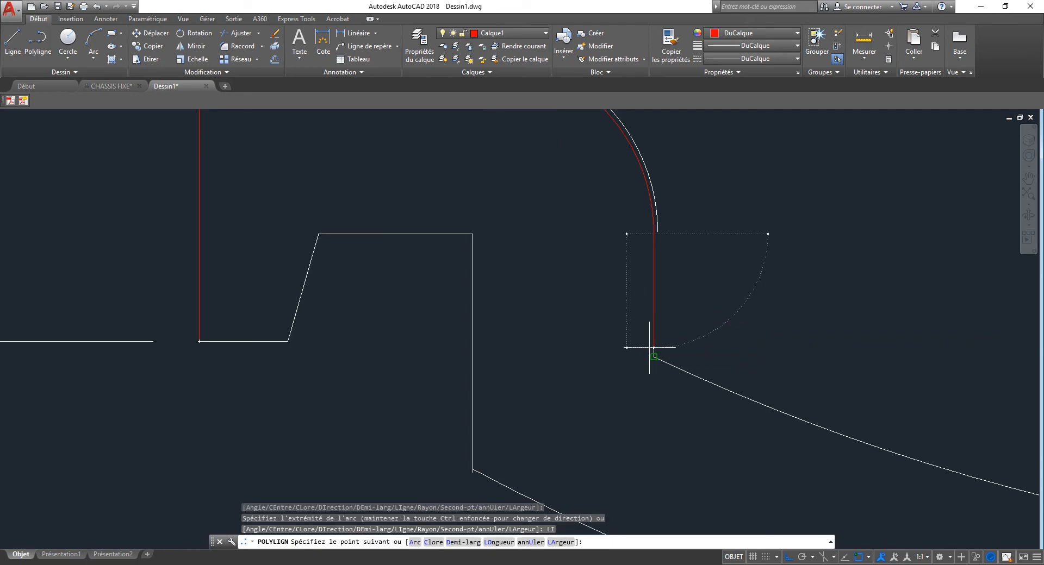
click(648, 356)
- Continue the polyline with an arc spanning the curved lip's upper edge to the base of its slanted tip
scroll(727, 384, up, 2)
middle_drag(727, 384, 358, 263)
scroll(359, 263, down, 10)
text(A)
key(Return)
scroll(541, 318, up, 6)
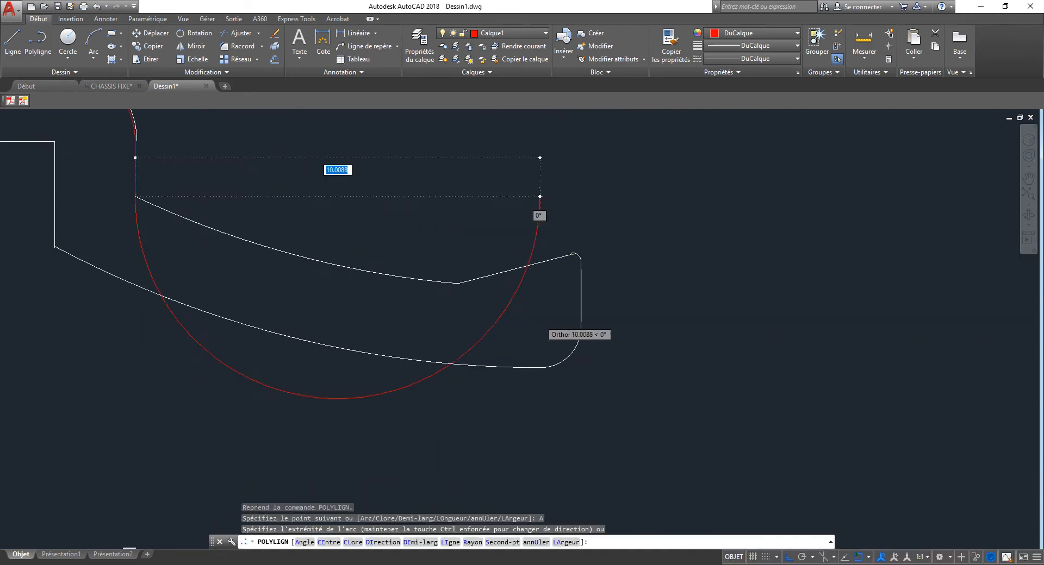
click(423, 268)
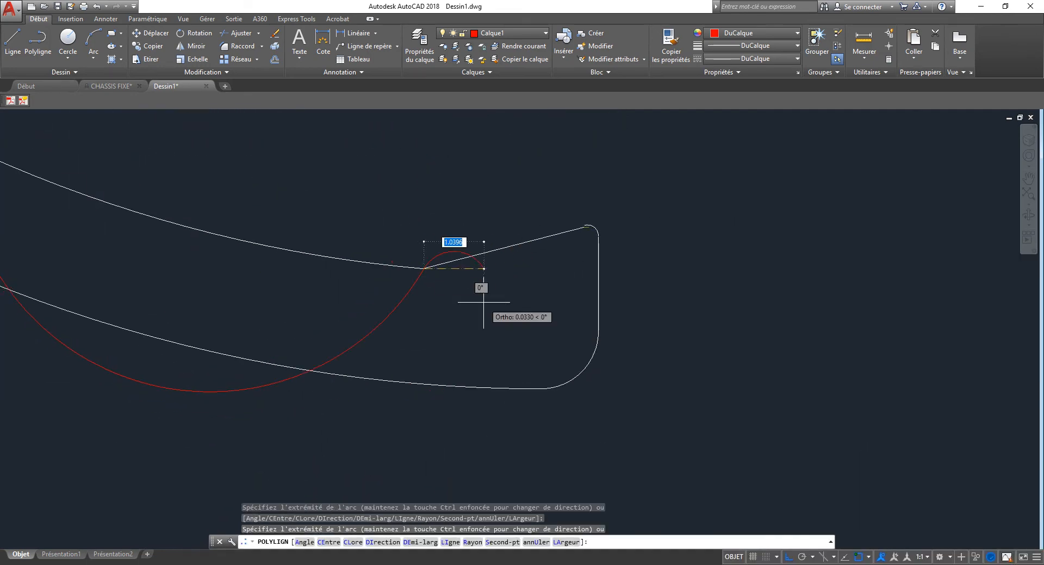
- Continue the polyline with a line up the lip's slanted edge and a small arc over its rounded tip
text(LI)
key(Return)
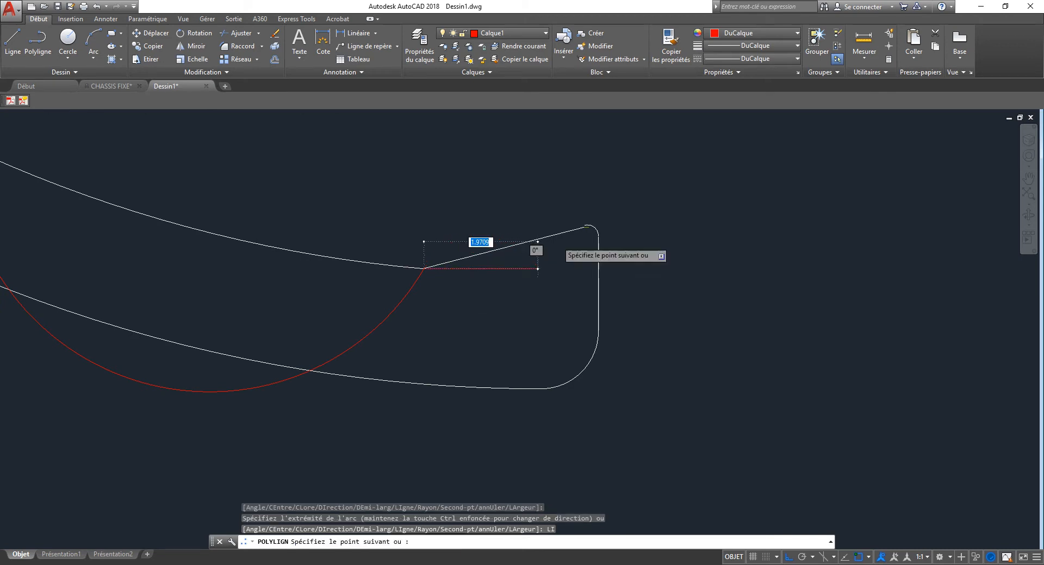
scroll(573, 234, up, 2)
click(586, 225)
text(A)
key(Return)
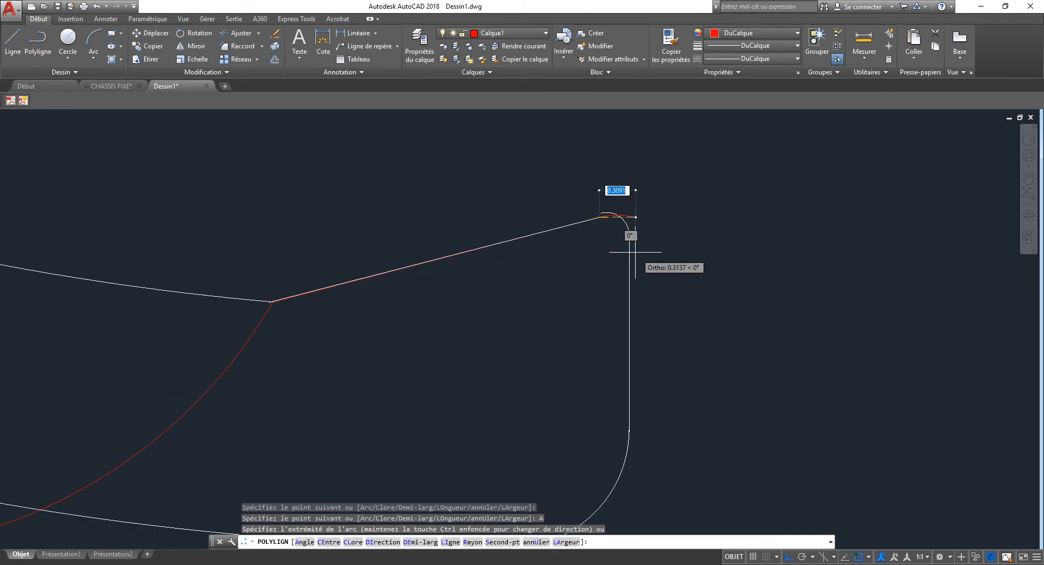
click(629, 247)
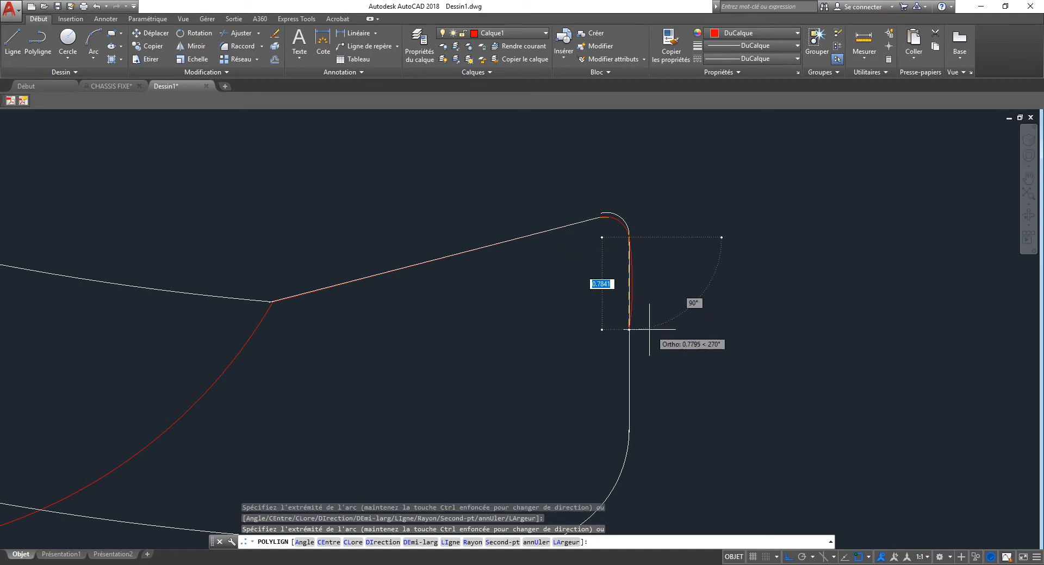
- Continue the polyline with a line down the lip's end and an arc around its lower corner
text(LI)
key(Return)
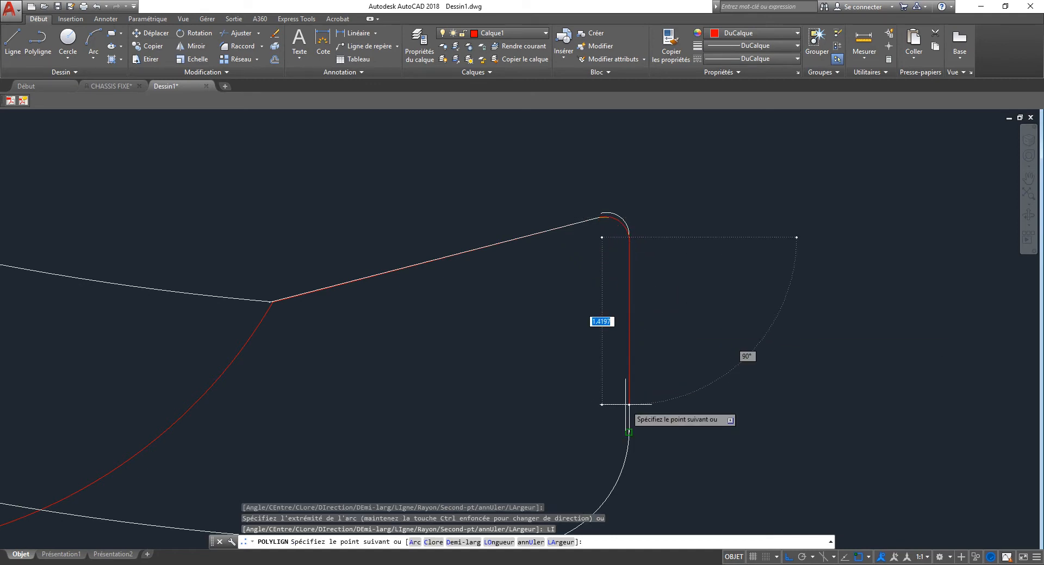
click(627, 430)
middle_drag(559, 415, 618, 265)
text(A)
key(Return)
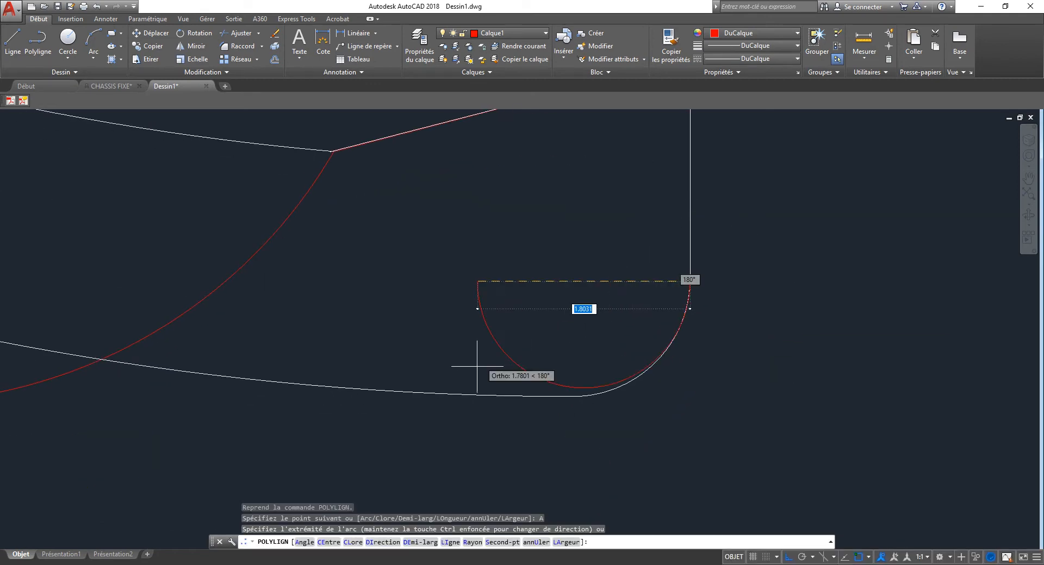
click(537, 394)
- With Ortho off, continue the polyline with a long arc along the lip's underside to the bottom of the notch wall
middle_drag(242, 361, 573, 369)
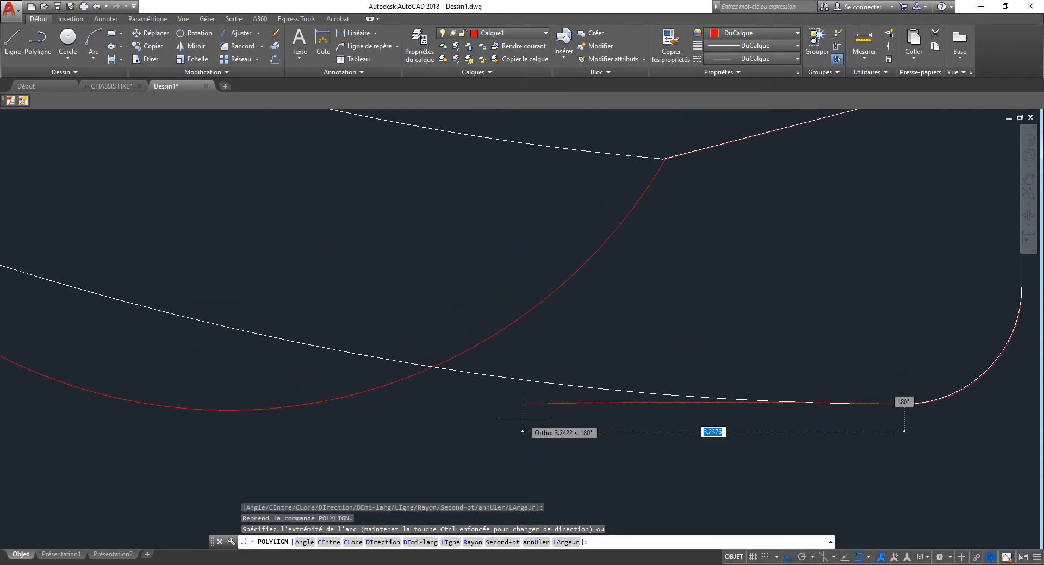
text(LI)
key(Return)
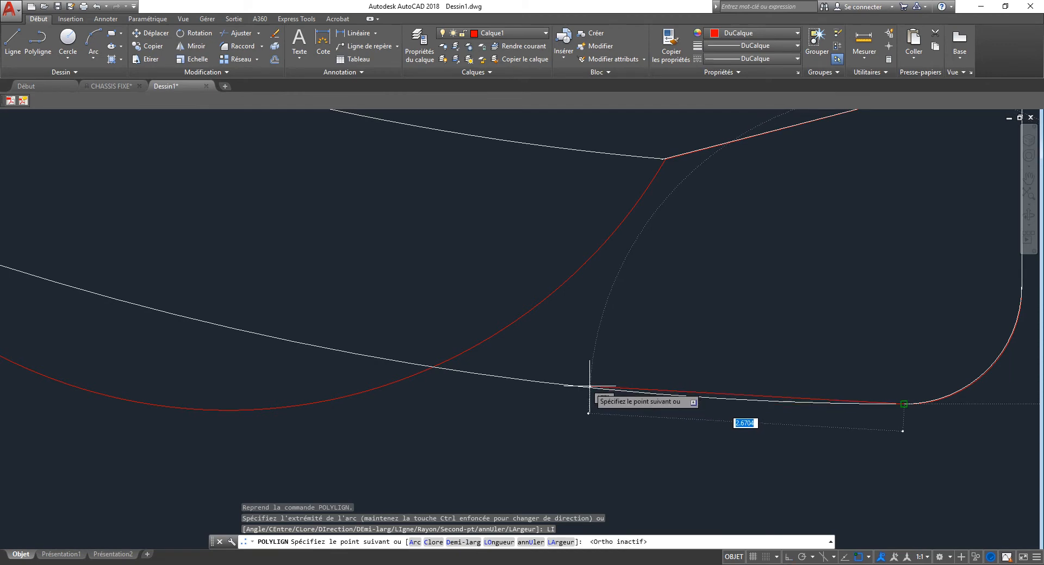
scroll(598, 398, down, 2)
scroll(523, 389, down, 3)
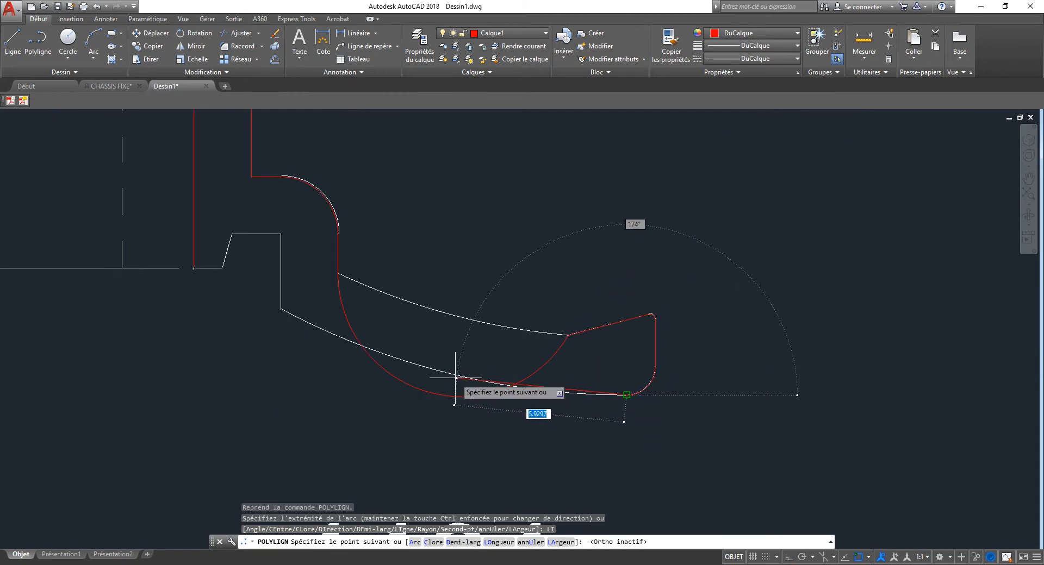
text(A)
key(Return)
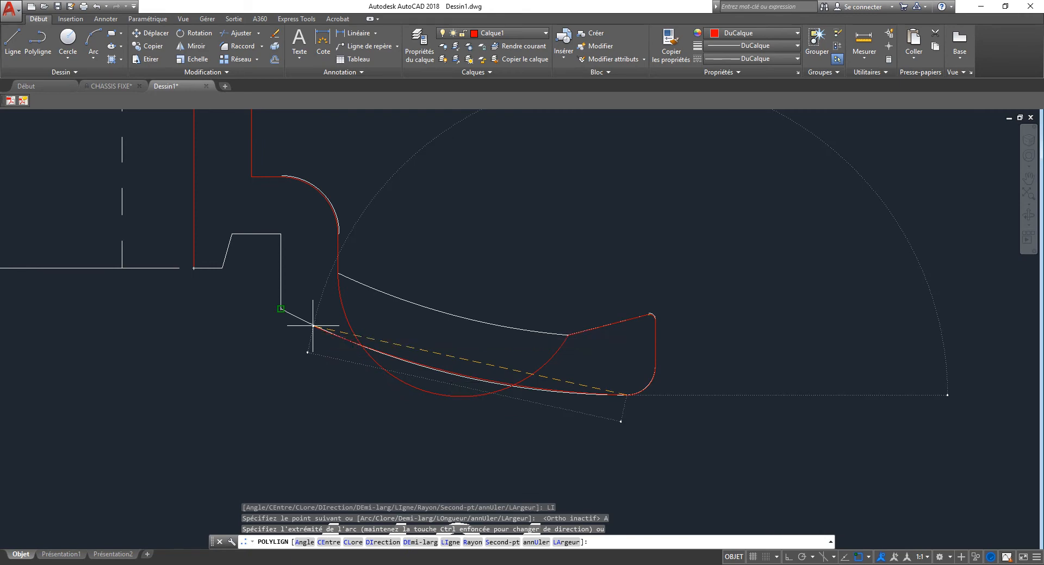
click(280, 309)
scroll(198, 216, up, 3)
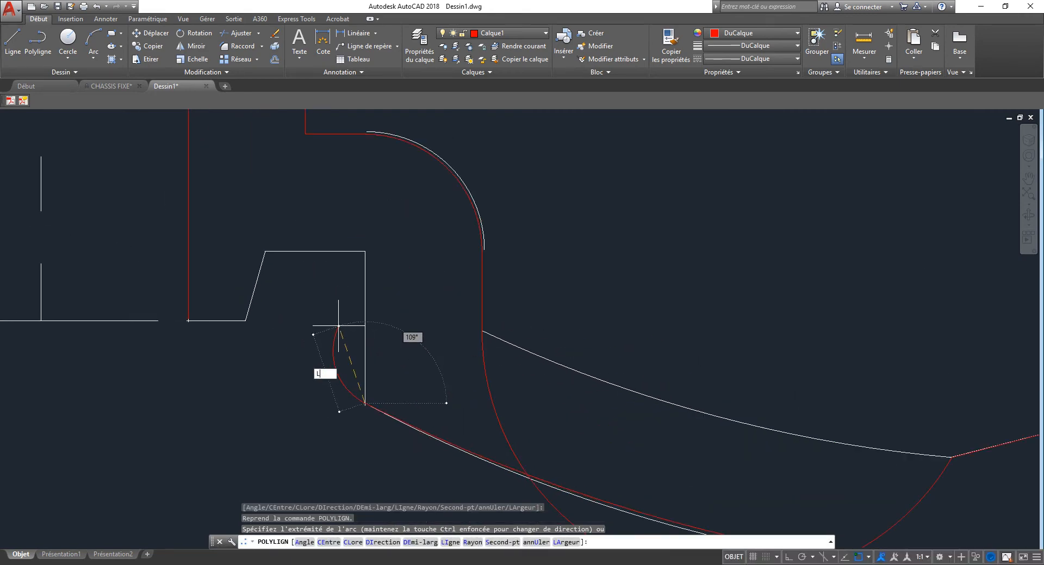
- Trace the notch at the stem's base with straight lines and close the profile 4464 polyline
text(LI)
key(Return)
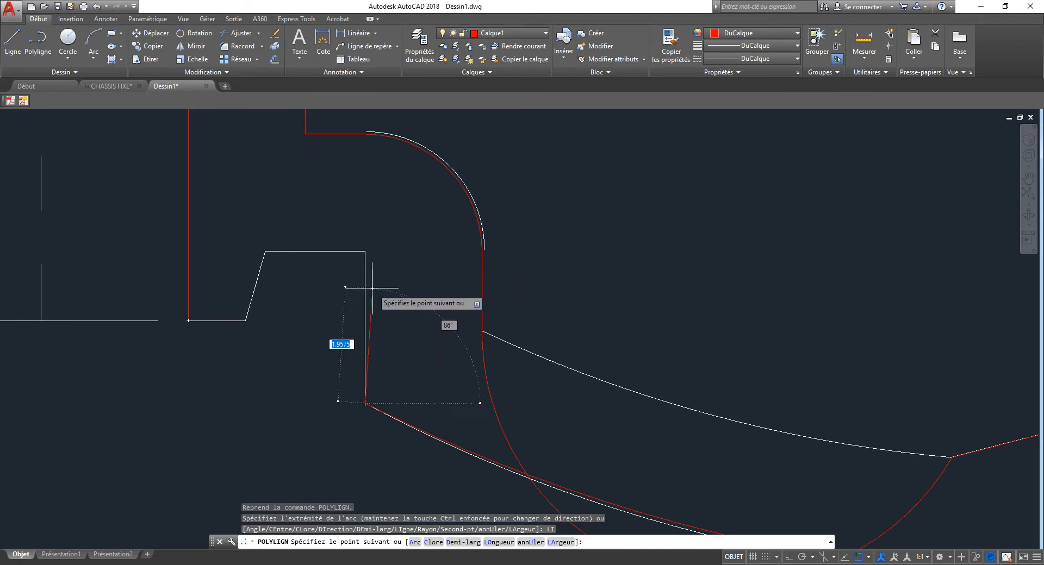
click(364, 251)
click(265, 251)
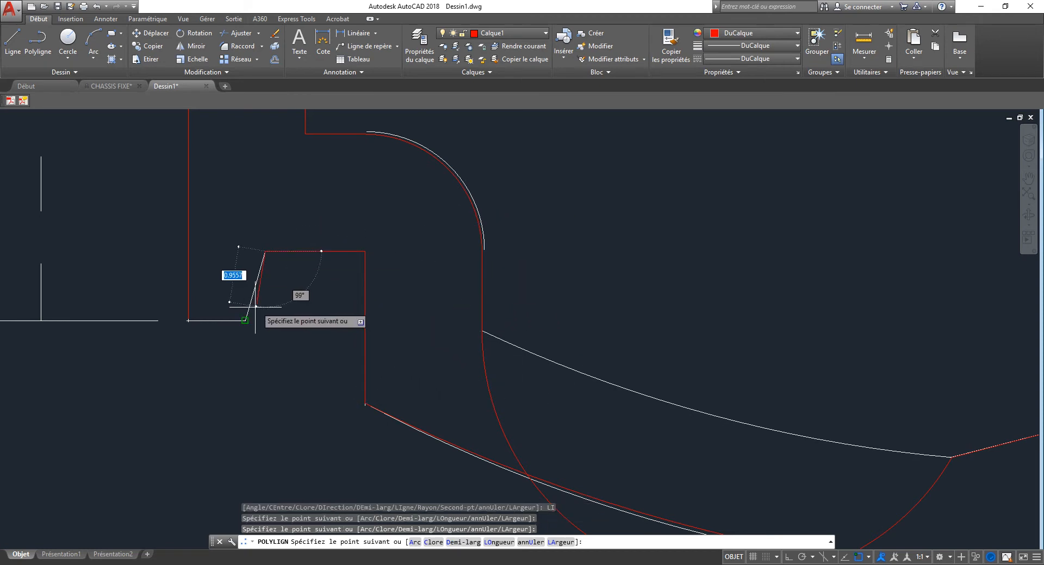
click(246, 320)
text(C)
key(Return)
scroll(420, 334, down, 4)
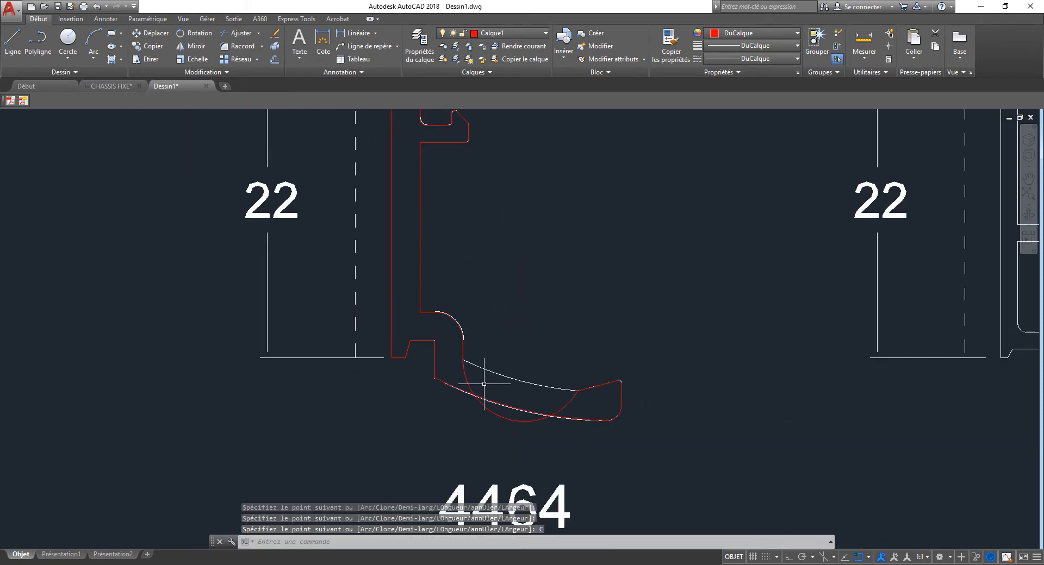
- Stretch the bulging arc of the 4464 polyline by its midpoint onto the lip's original upper curve
scroll(512, 422, up, 2)
click(511, 422)
click(464, 442)
click(501, 430)
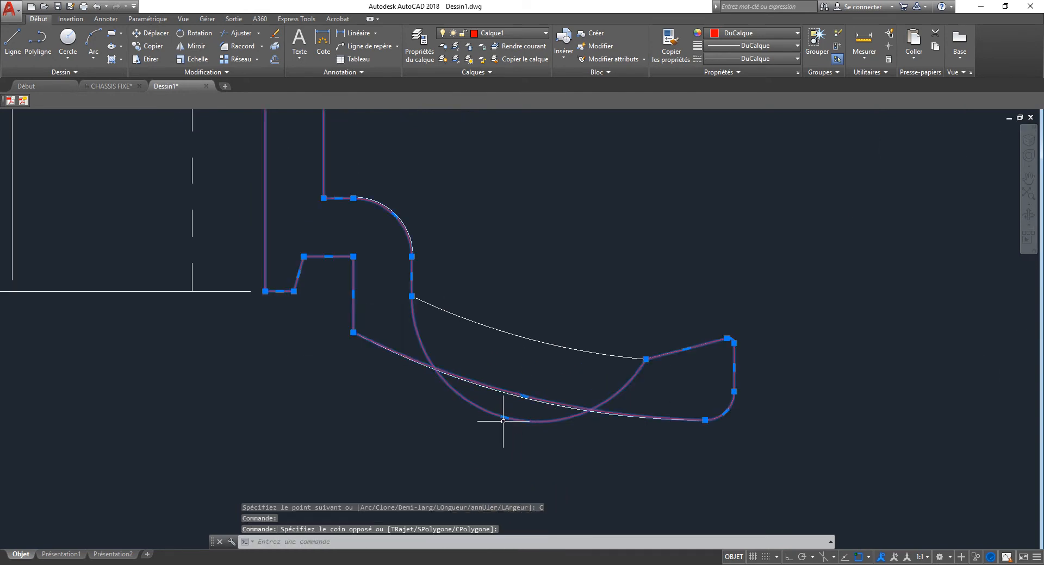
click(505, 418)
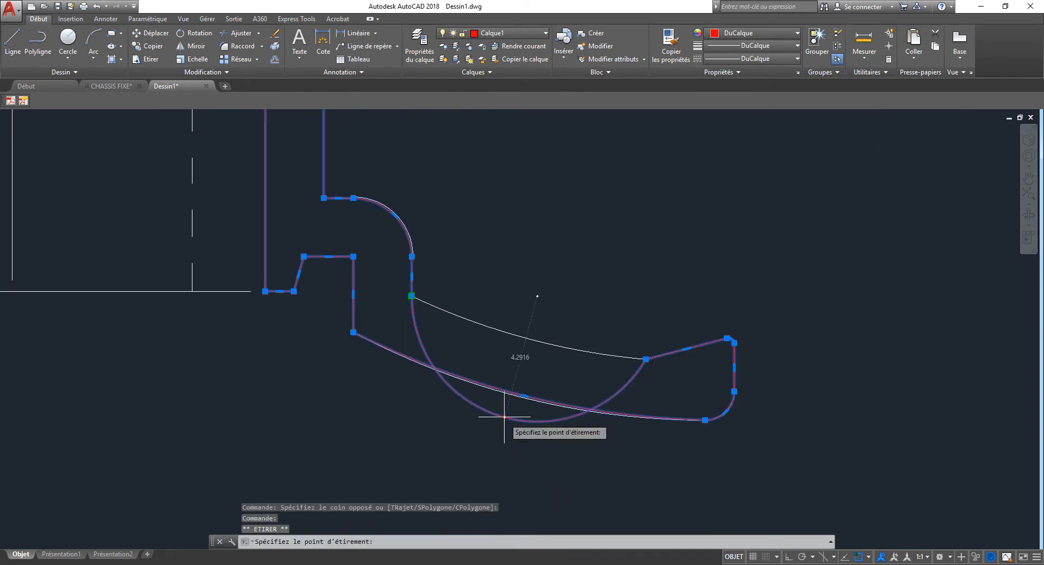
click(523, 338)
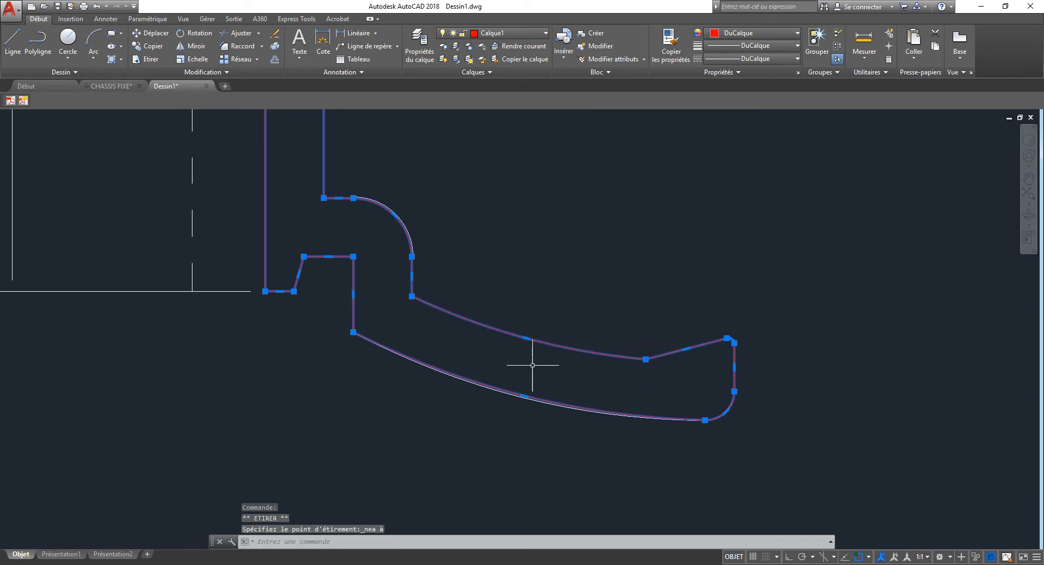
key(Escape)
key(Escape)
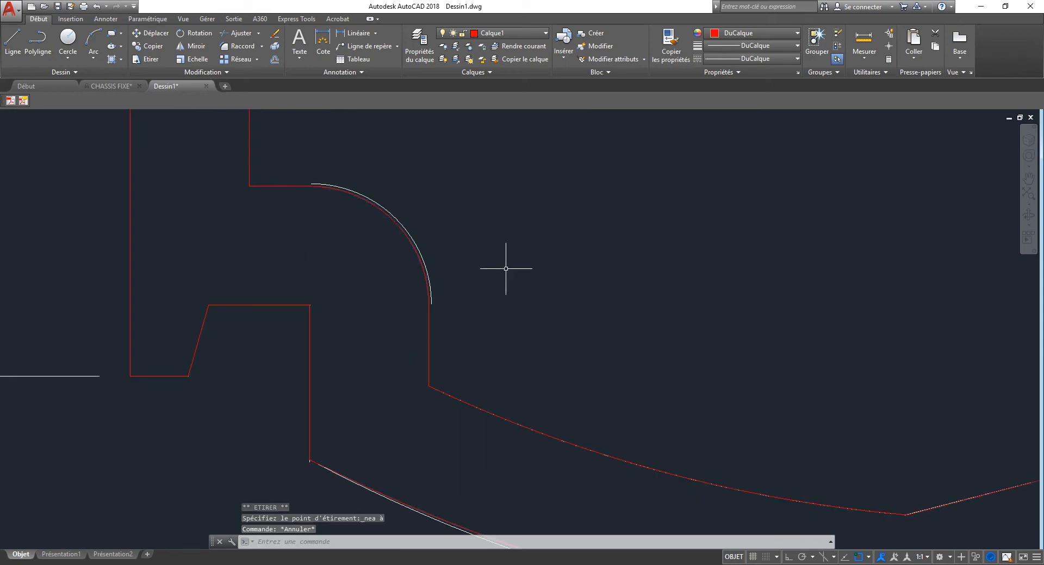
- Start a new polyline on profile 4438 from its lower outer corner up the outer side to the upper corner's arc
scroll(479, 299, down, 5)
middle_drag(476, 228, 433, 326)
middle_drag(833, 357, 602, 347)
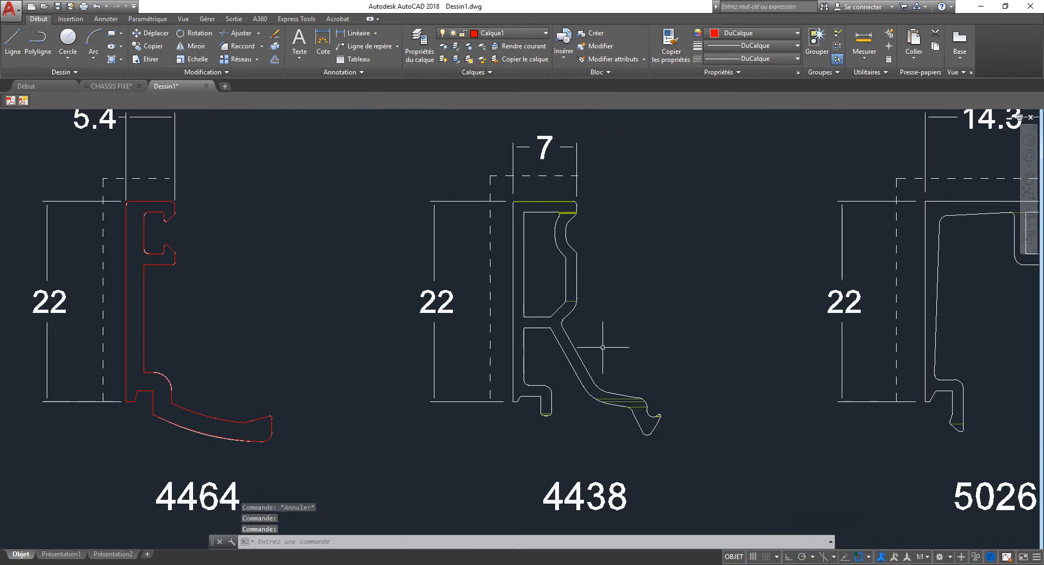
scroll(526, 391, up, 5)
text(l)
key(Return)
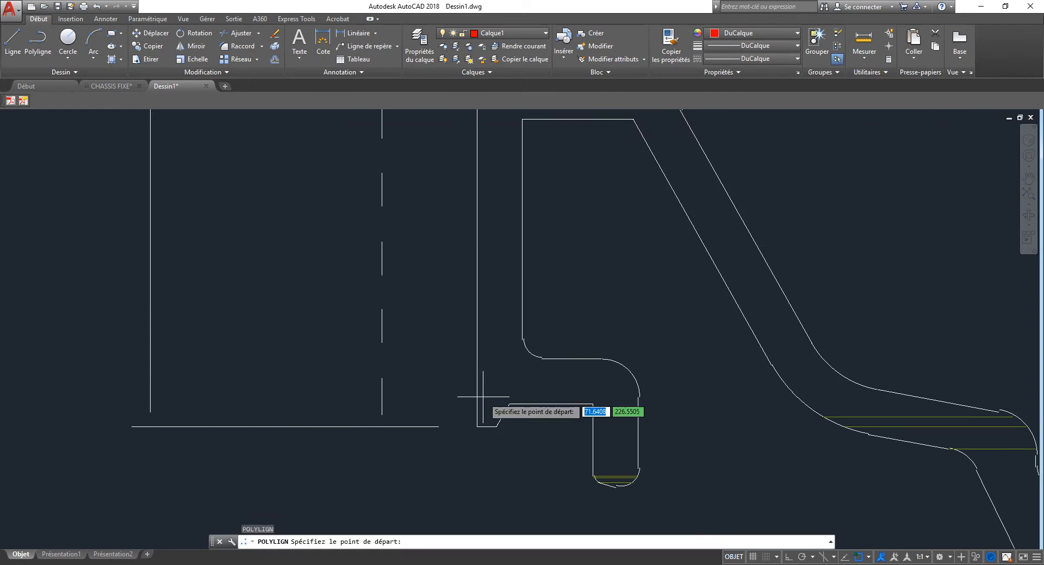
click(477, 427)
middle_drag(477, 190, 452, 386)
middle_drag(447, 237, 423, 532)
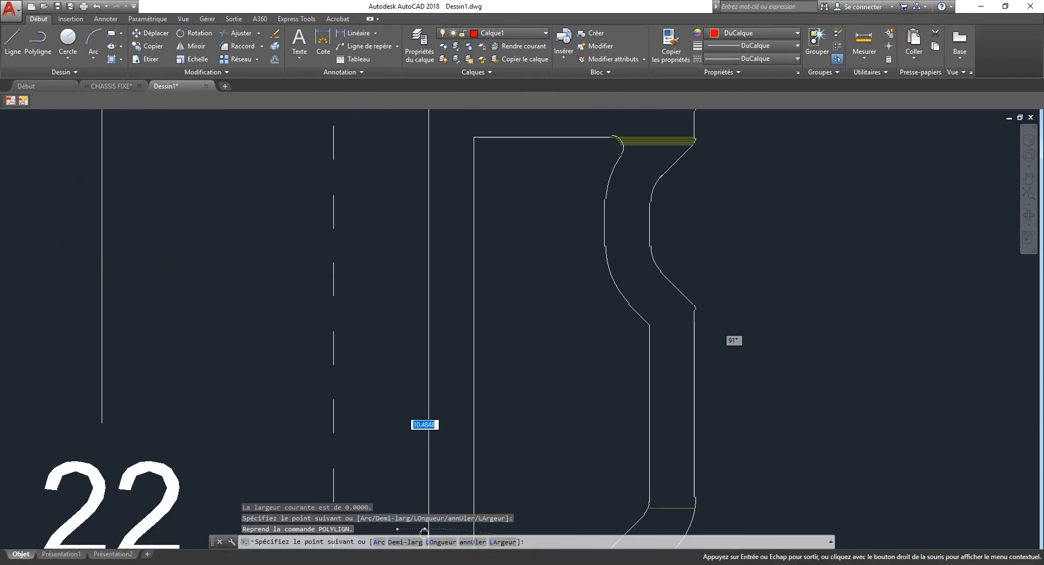
middle_drag(421, 218, 439, 354)
click(429, 282)
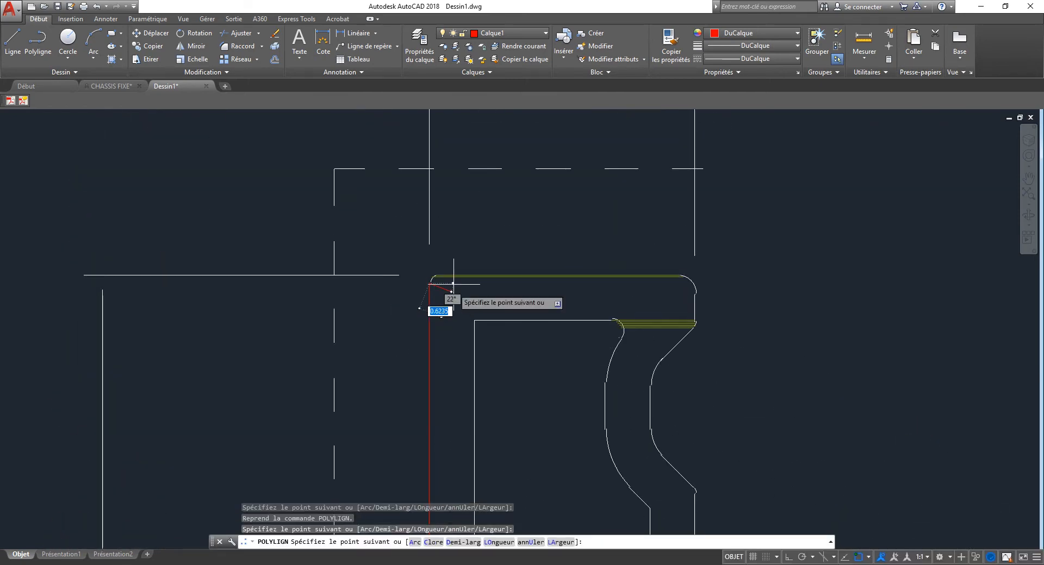
- Continue the 4438 polyline with an arc at the upper outer corner and a line along the top edge
scroll(460, 279, up, 4)
text(A)
key(Return)
scroll(381, 245, up, 3)
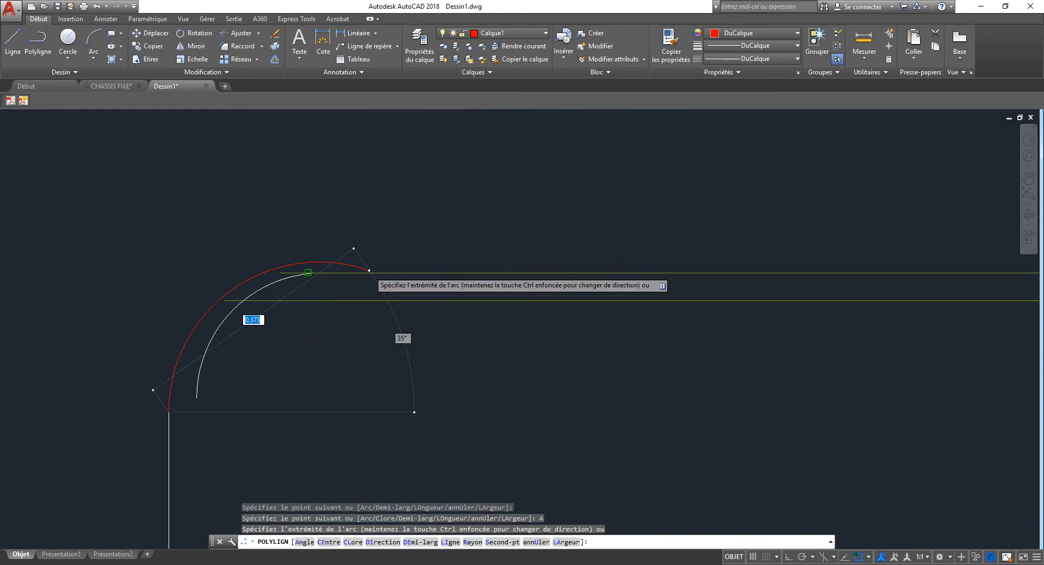
scroll(321, 239, down, 6)
middle_drag(804, 256, 478, 266)
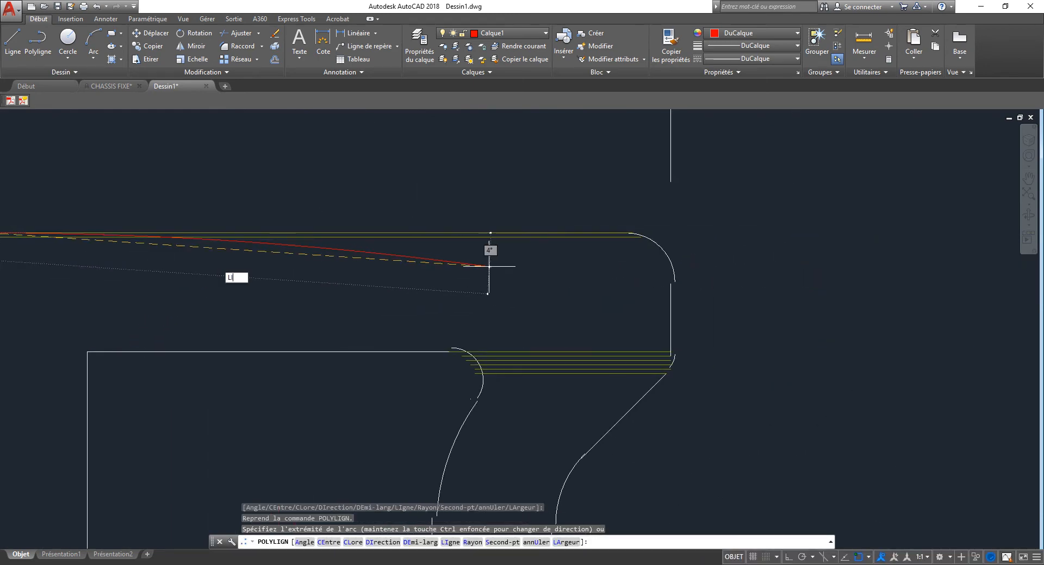
text(LI)
key(Return)
scroll(641, 227, up, 2)
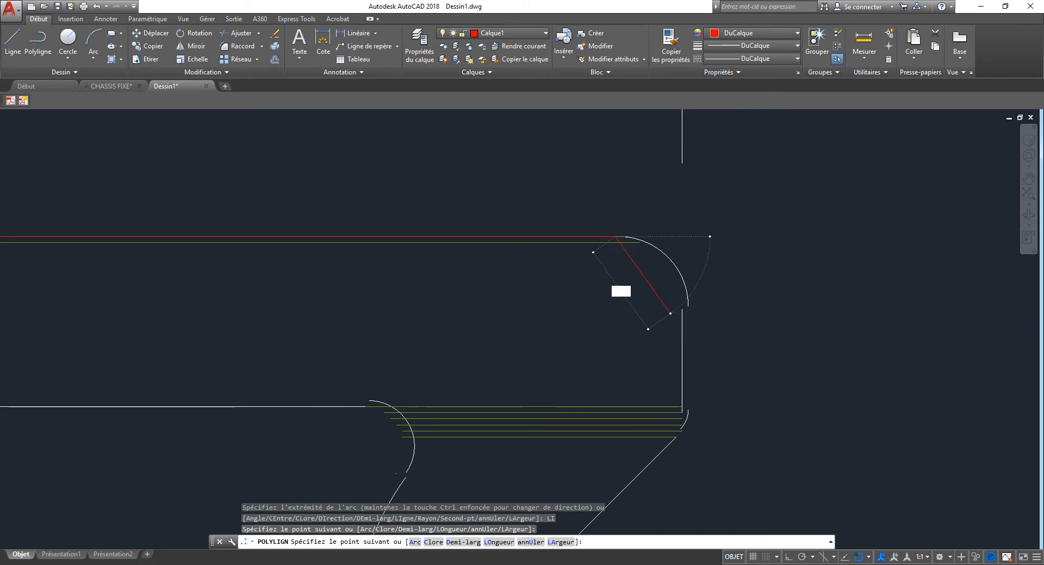
- Continue the 4438 polyline with an arc around the far rounded corner at the end of the top edge
text(A)
key(Return)
middle_drag(665, 374, 686, 296)
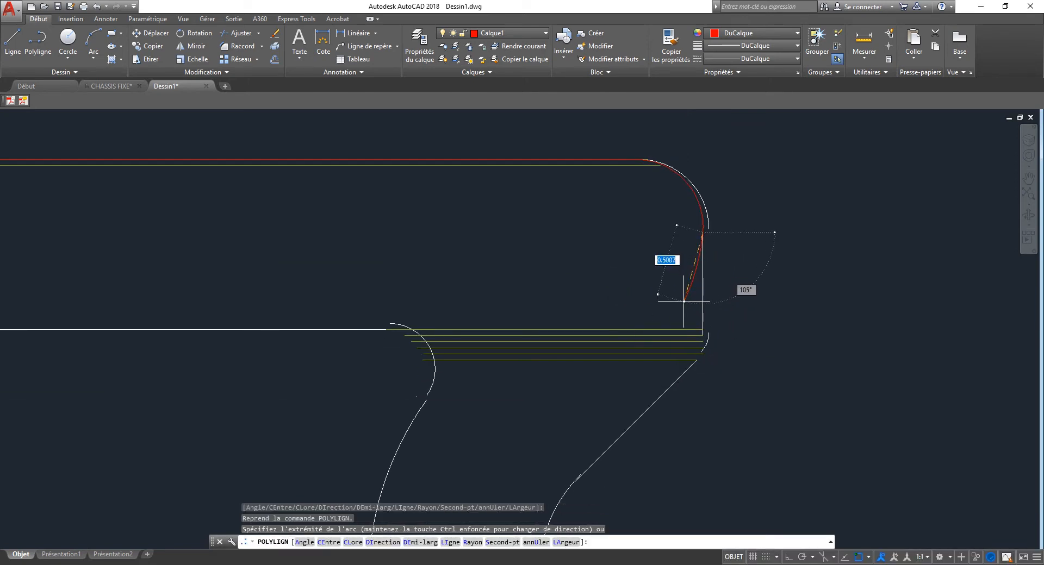
text(A)
key(Return)
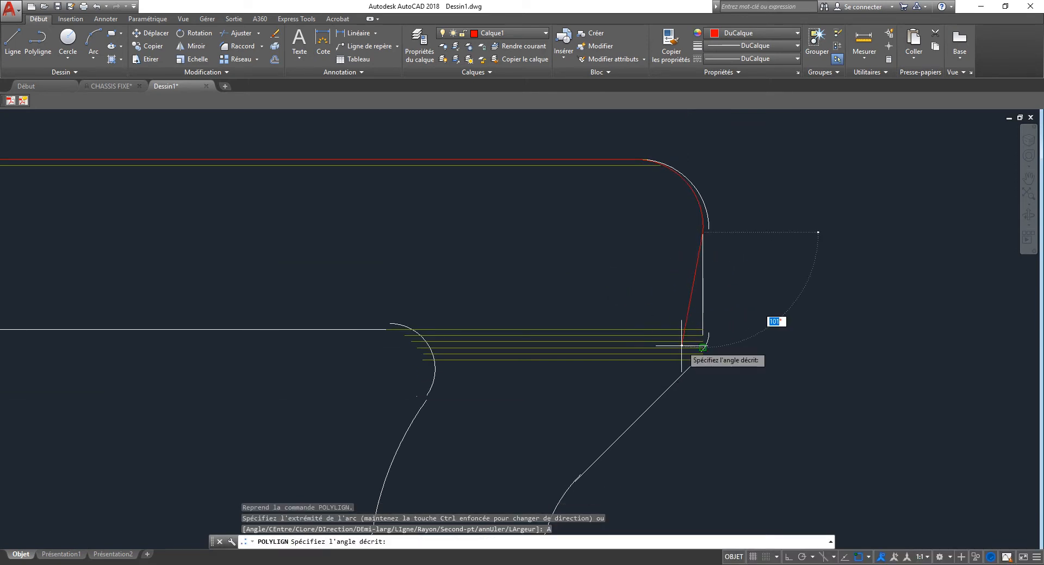
click(650, 270)
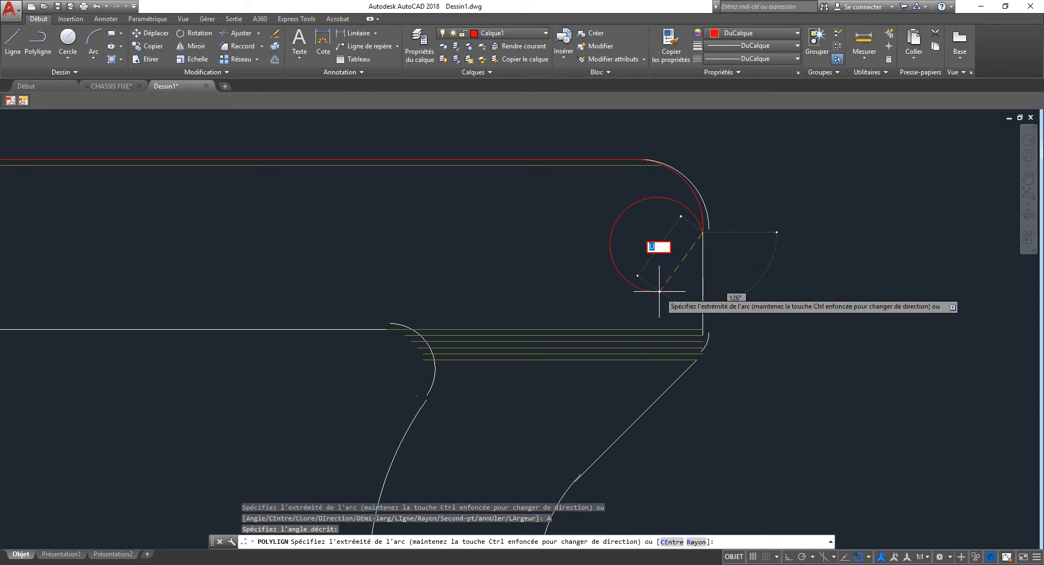
click(659, 291)
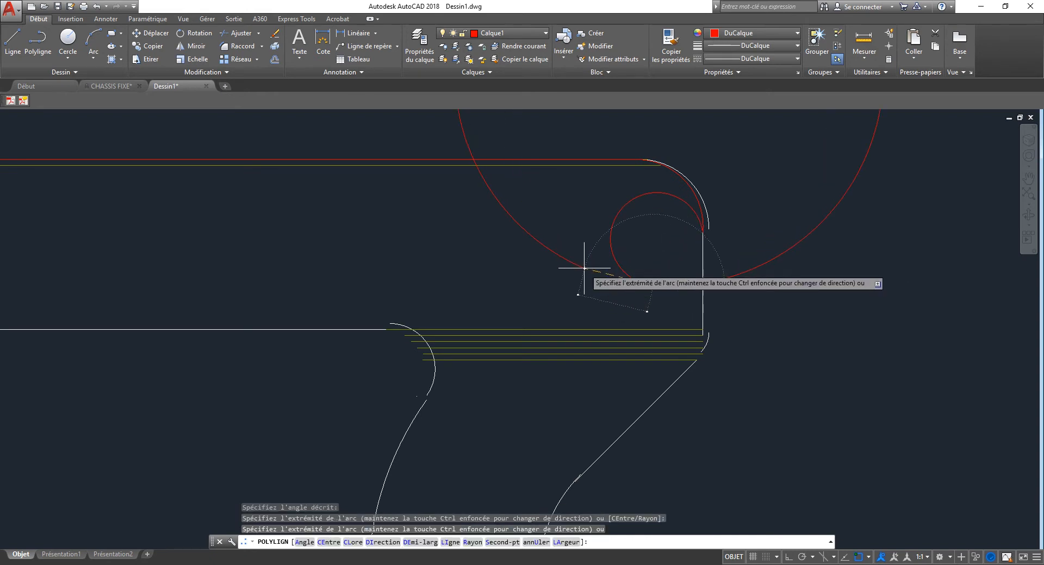
text(U)
key(Return)
- Continue the 4438 polyline with a line down the short vertical edge and an arc around the small corner below it
text(LI)
key(Return)
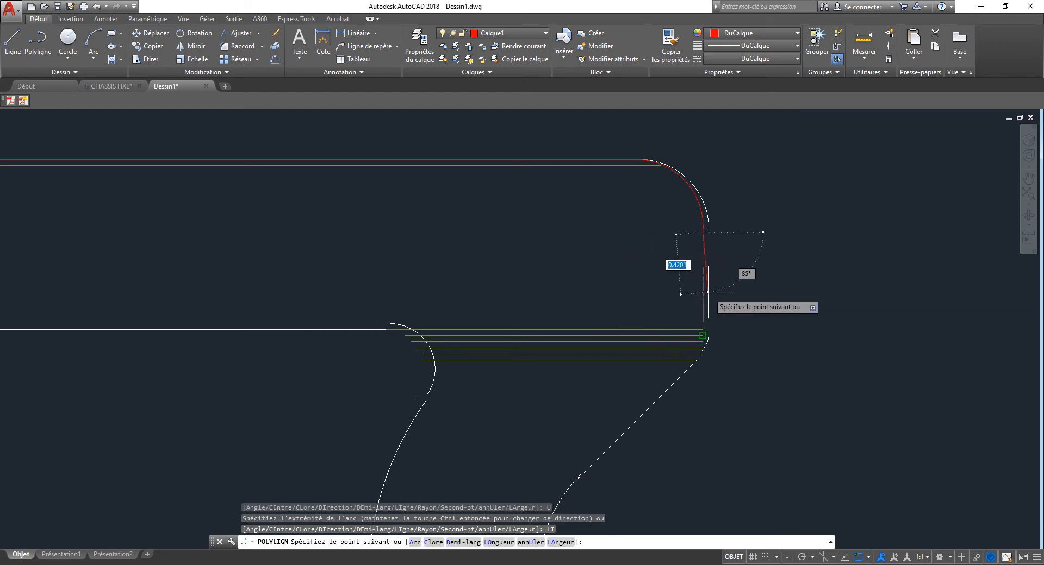
click(702, 336)
text(A)
key(Return)
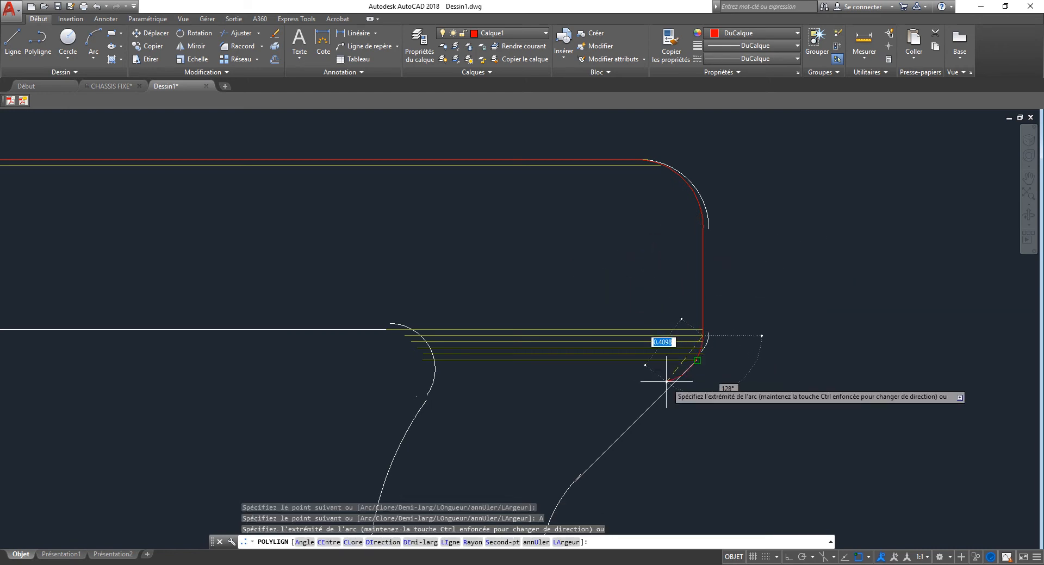
- Continue the 4438 polyline with a line down the inward-sloping diagonal and an arc onto the short vertical edge of the neck
middle_drag(610, 419, 633, 185)
text(LI)
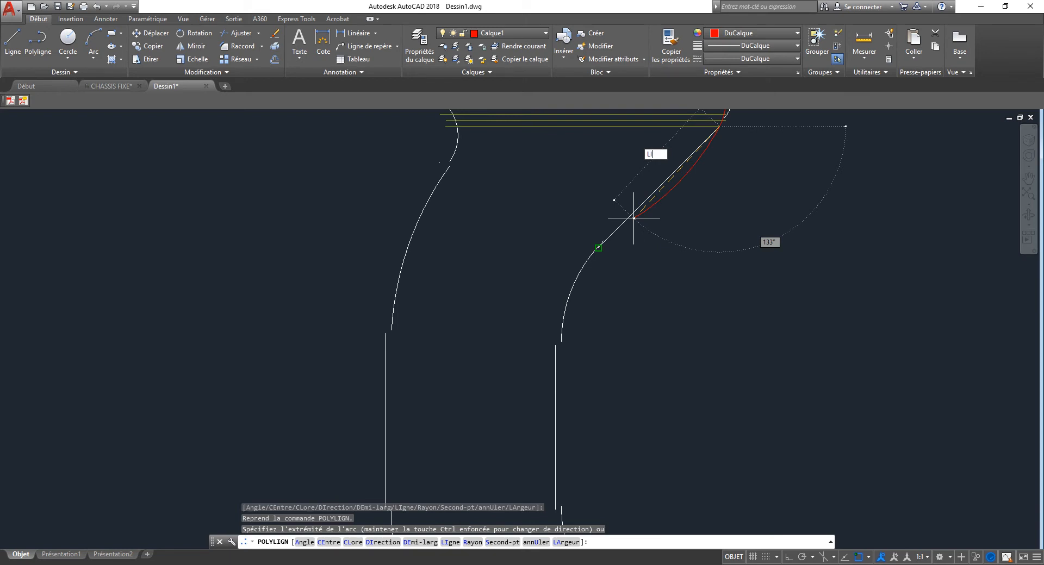
key(Return)
click(599, 245)
text(A)
key(Return)
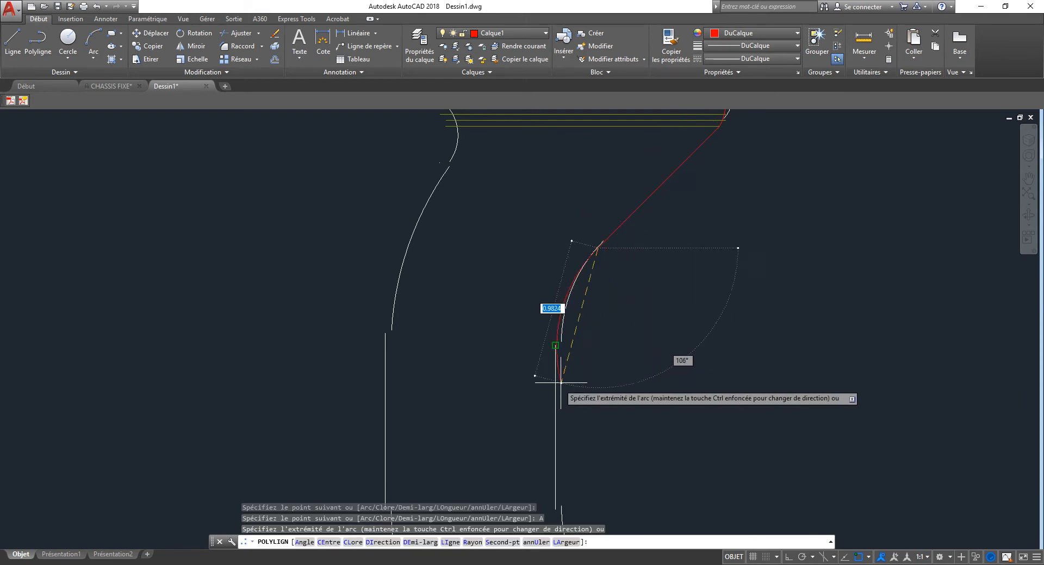
click(555, 346)
- Continue the 4438 polyline with a line down the neck's vertical edge and an arc along the curve at its lower end
text(LI)
key(Return)
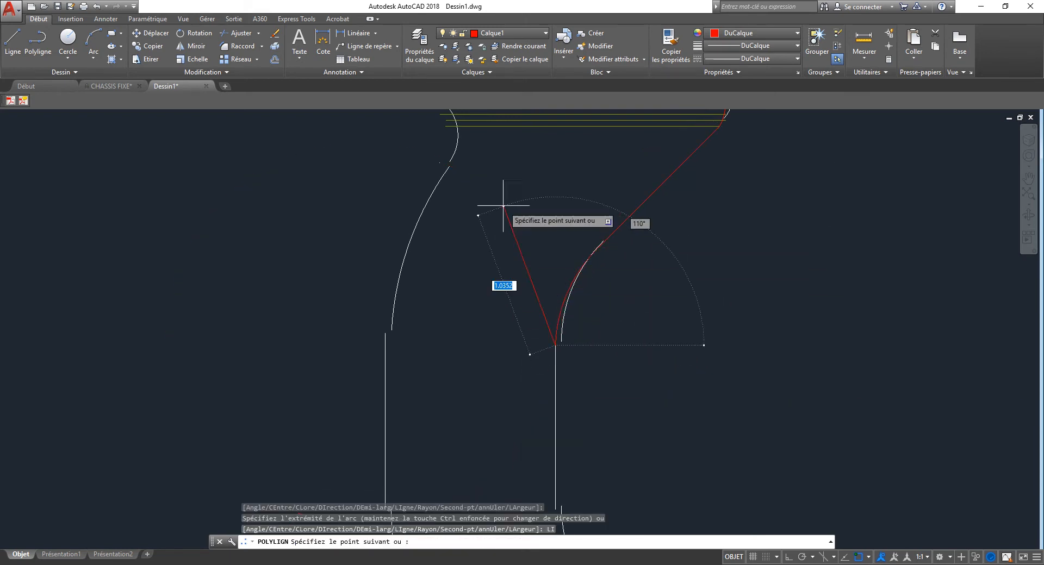
mouse_move(560, 465)
middle_down()
mouse_move(538, 233)
mouse_move(525, 216)
middle_up()
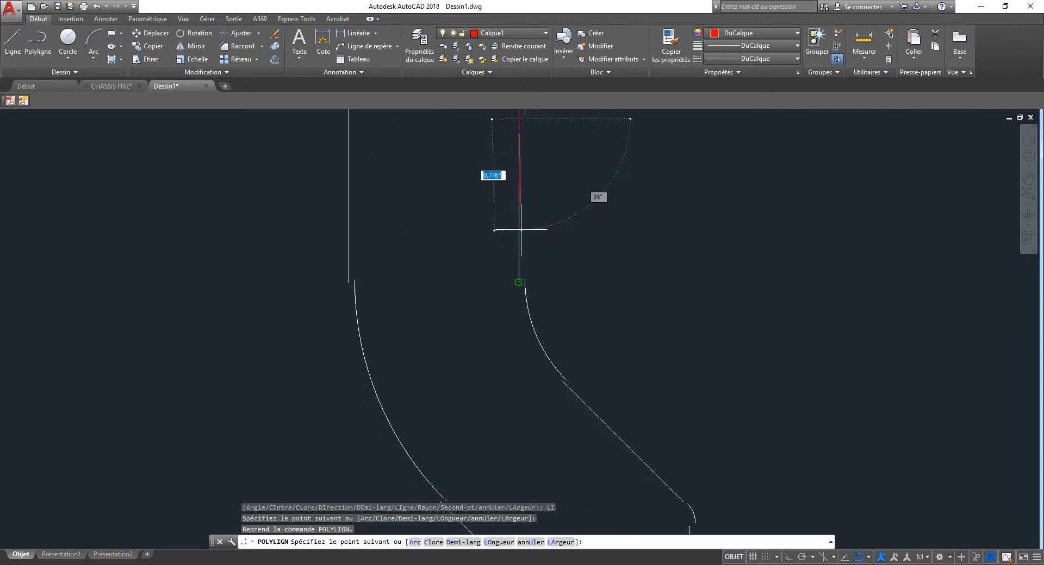
click(519, 282)
text(A)
key(Return)
click(562, 381)
- Continue the 4438 polyline with a line down the outward-sloping diagonal and a small arc onto the long vertical edge
scroll(634, 413, down, 2)
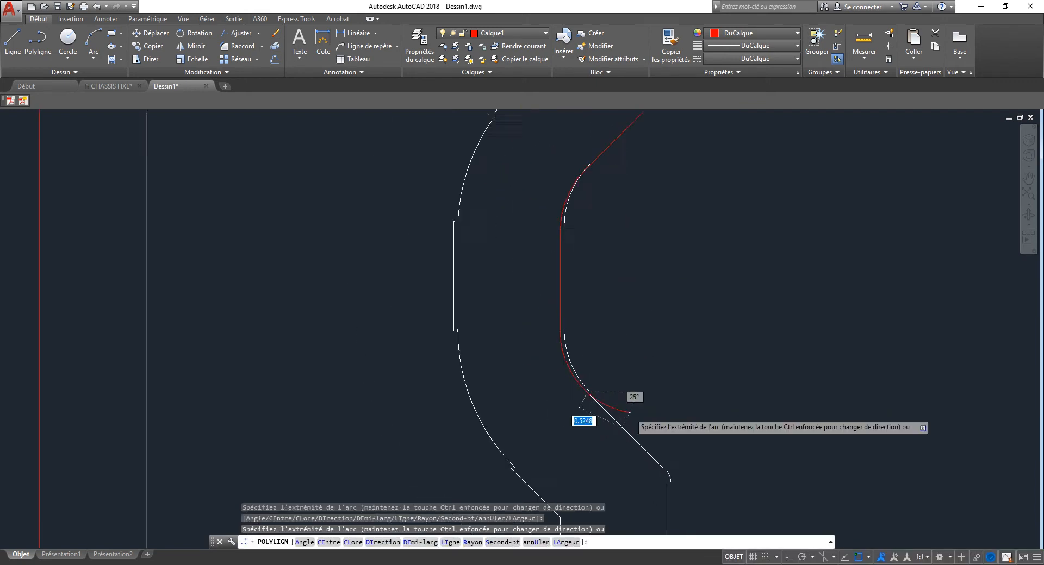
middle_drag(634, 414, 491, 120)
text(L)
key(Return)
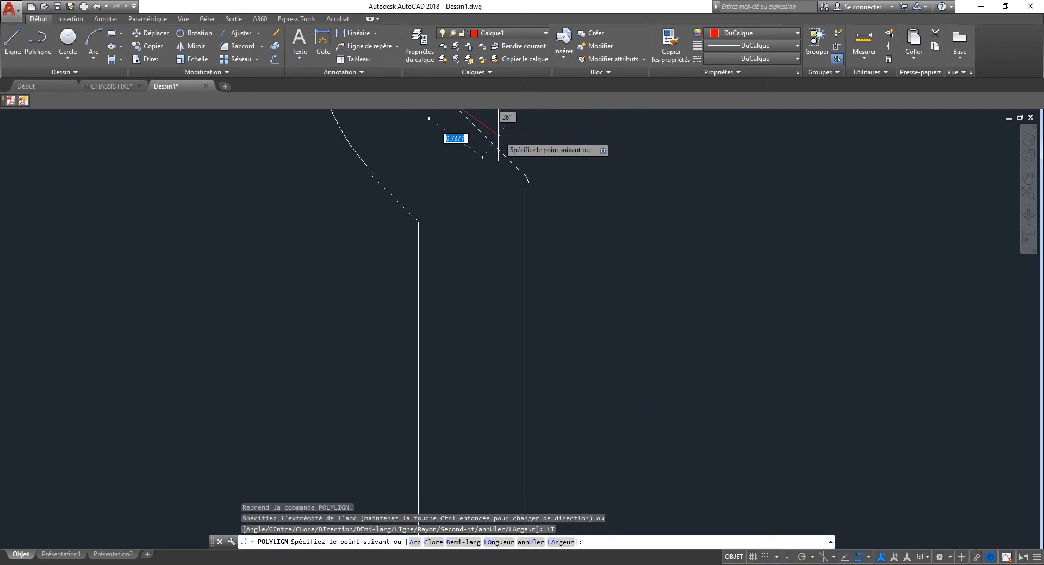
text(A)
key(Return)
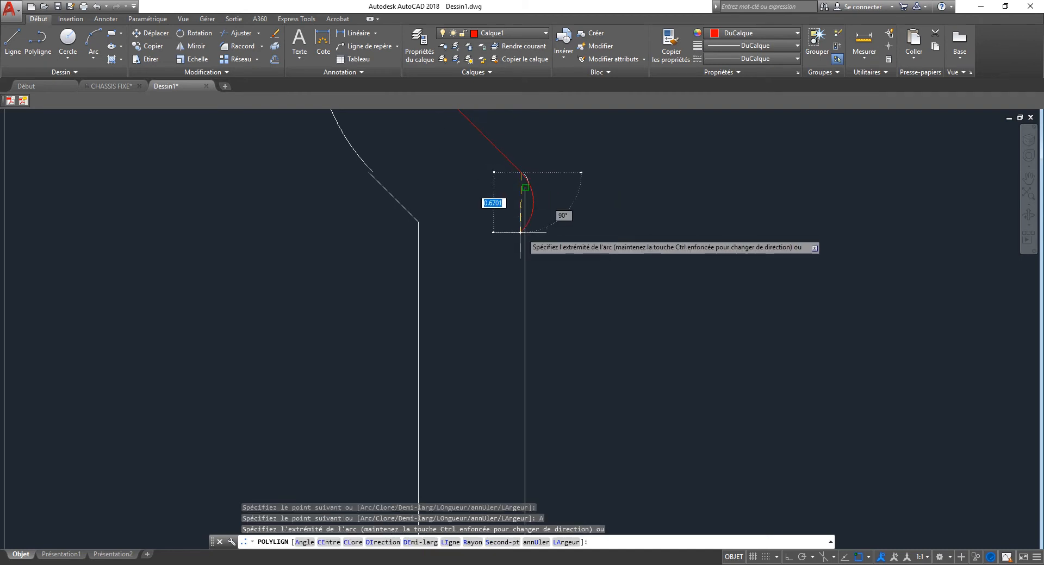
click(525, 188)
- Continue the 4438 polyline with a line down the long vertical edge and an arc along the curve to the lower diagonal
middle_drag(520, 306, 513, 166)
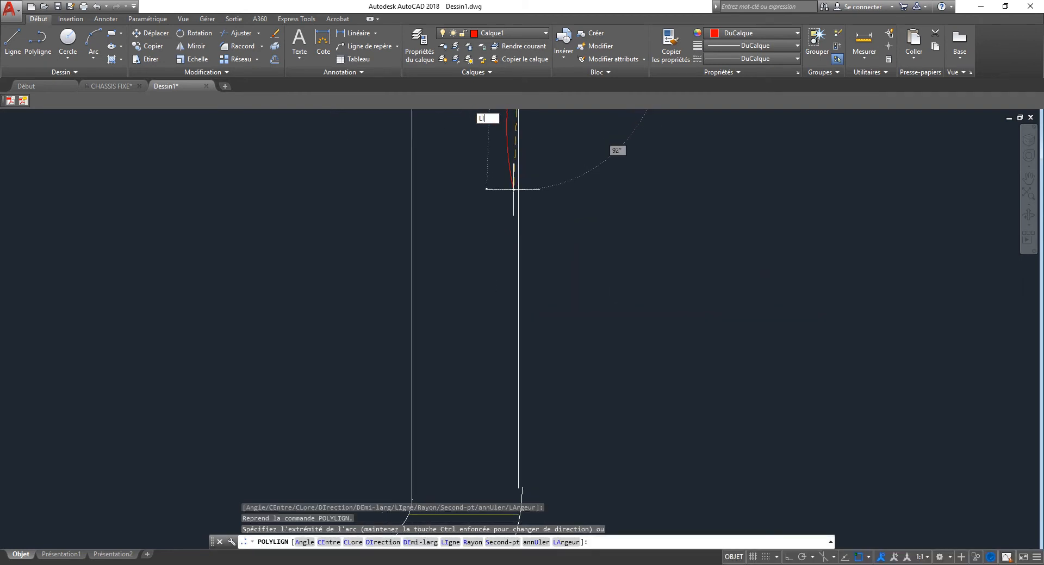
text(LI)
key(Return)
scroll(510, 196, up, 5)
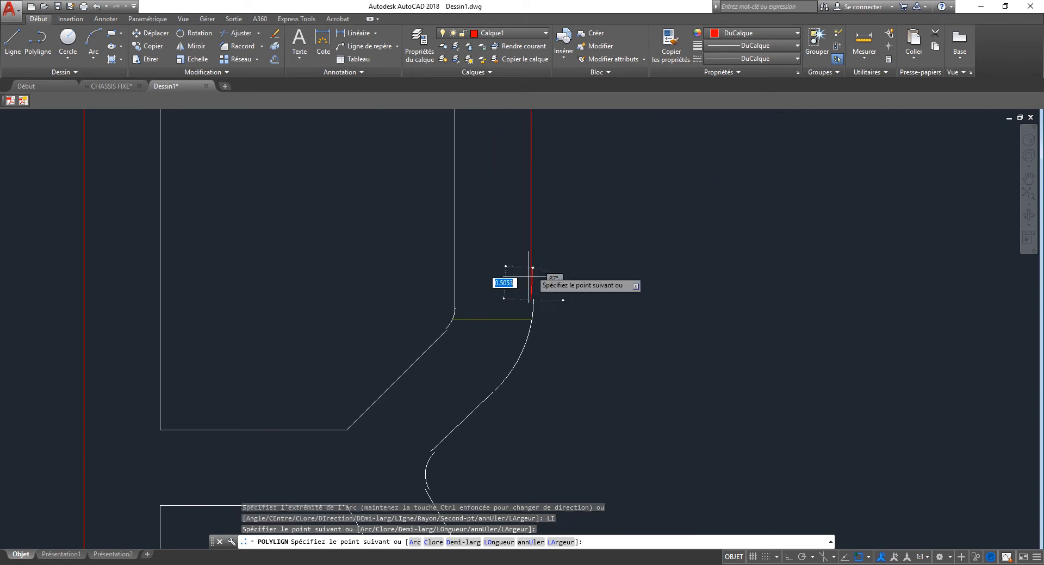
text(A)
key(Return)
scroll(513, 292, up, 4)
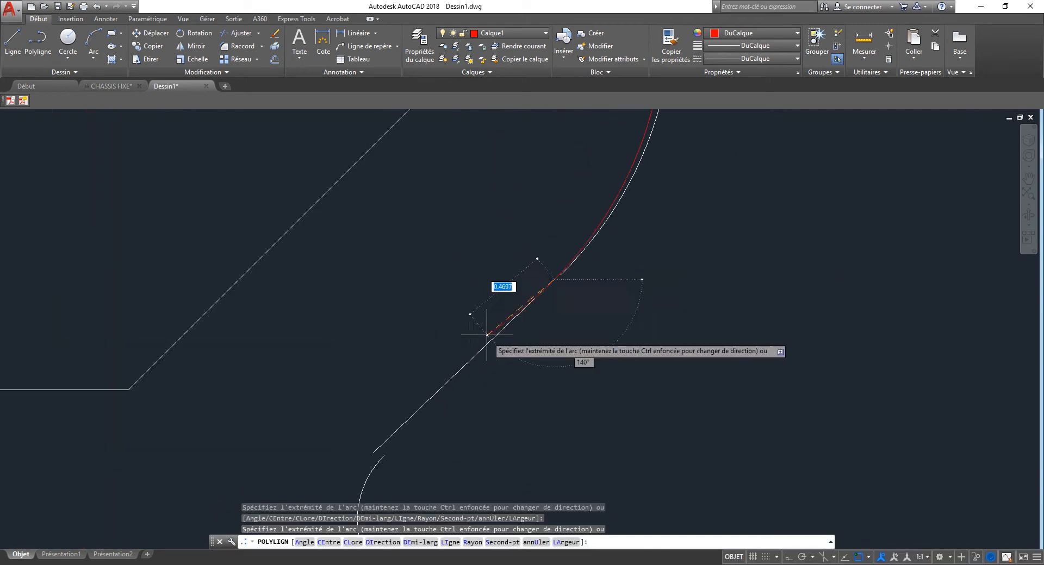
- Continue the red polyline with a line along the short diagonal edge and an arc around the small bend to the long slanted edge
middle_drag(487, 334, 545, 242)
text(LI)
key(Return)
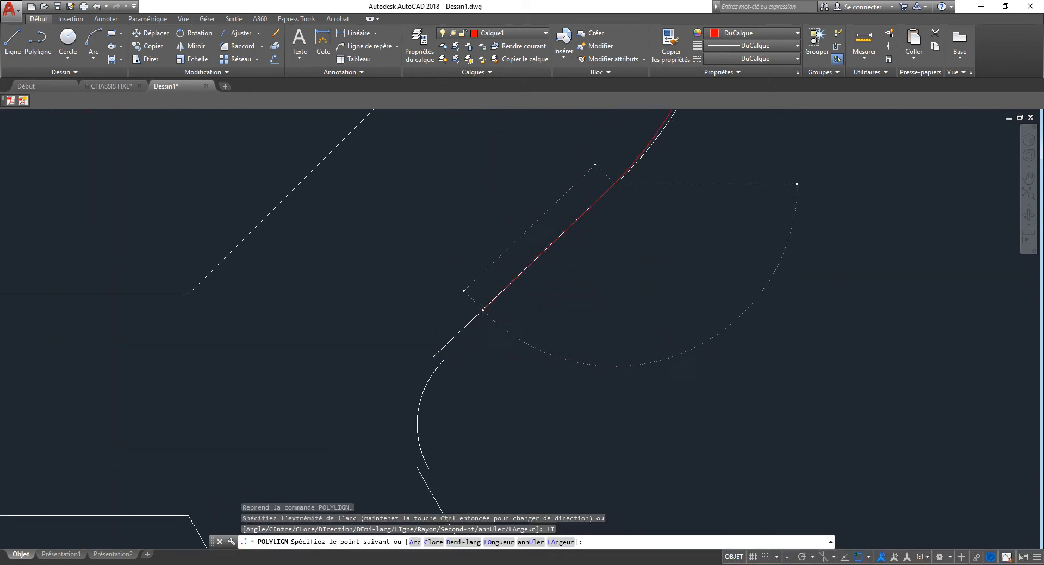
middle_drag(507, 420, 503, 226)
text(A)
key(Return)
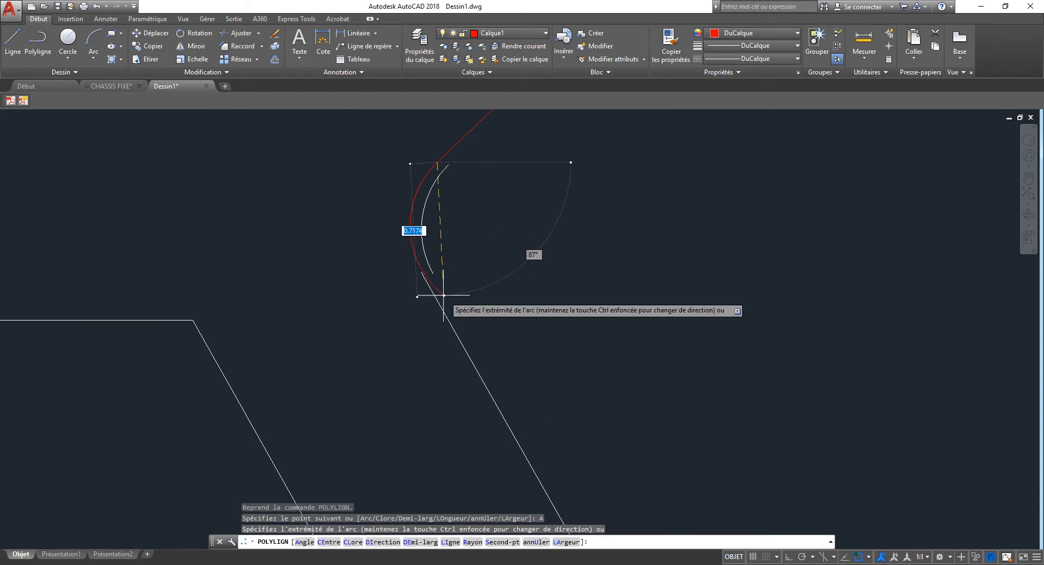
click(423, 273)
- Trace the outer long slanted edge with a line segment and the curve at its lower end with an arc segment
scroll(406, 249, down, 4)
middle_drag(499, 437, 406, 182)
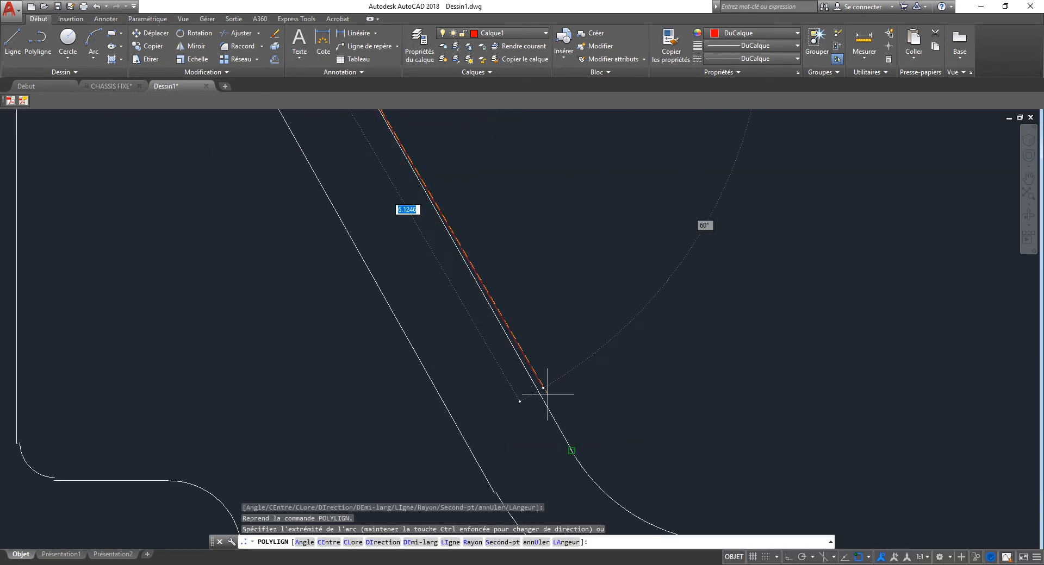
middle_drag(547, 394, 418, 248)
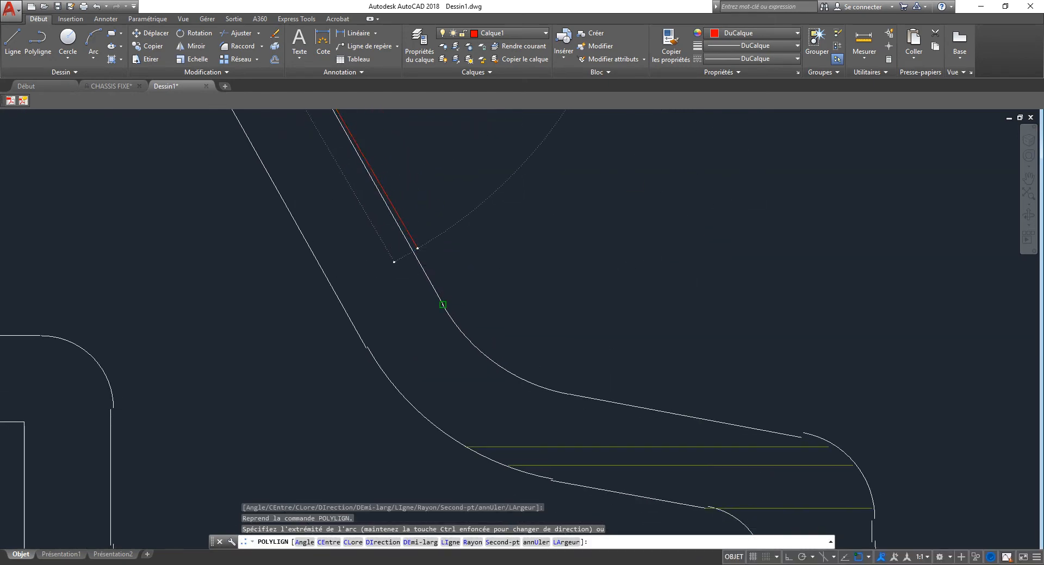
text(LI)
key(Return)
click(443, 305)
text(A)
key(Return)
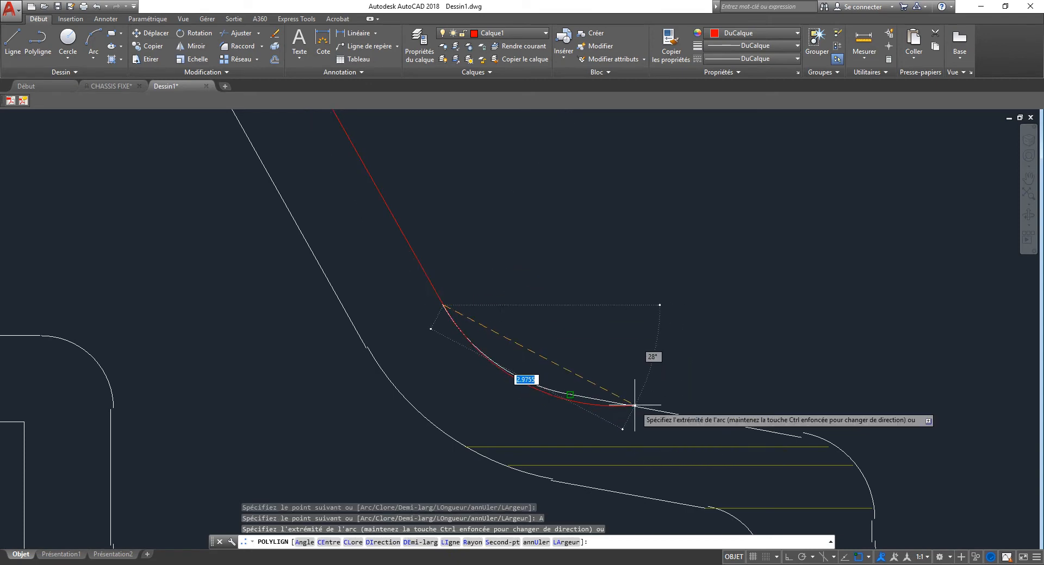
click(568, 394)
- Trace the upper gently sloping edge with a line segment and the rounded corner down to the short vertical edge with an arc
text(LI)
key(Return)
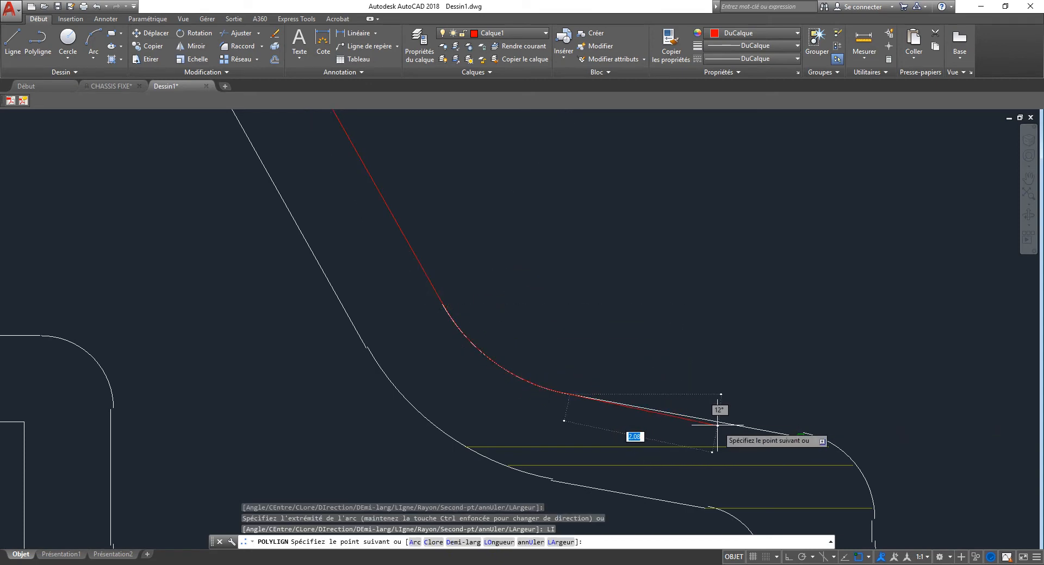
click(801, 437)
middle_drag(798, 481, 554, 189)
scroll(594, 207, up, 5)
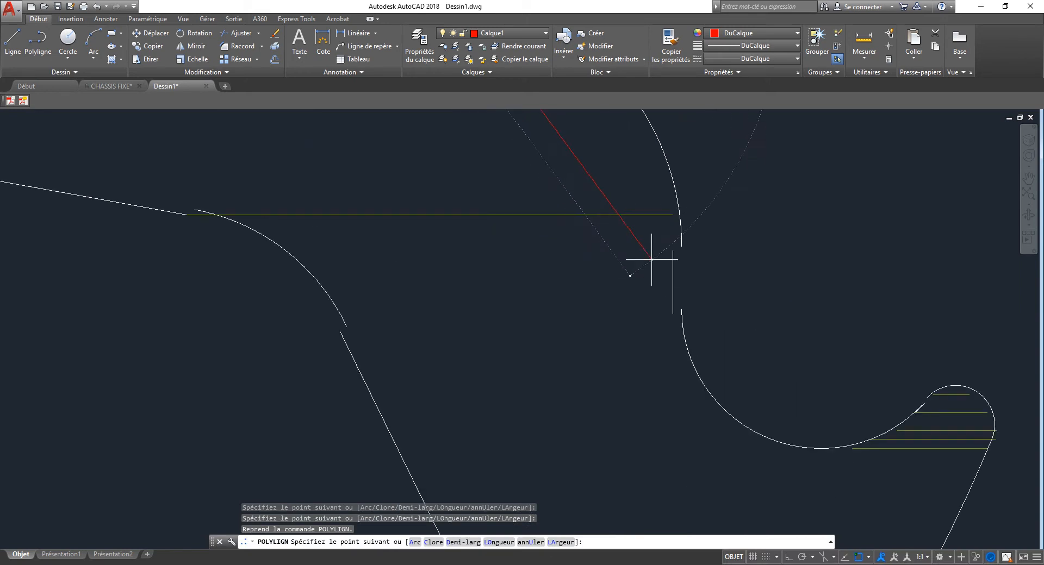
text(A)
key(Return)
click(672, 267)
- Trace the short vertical edge with a line, and the large concave curve and the rounded hook tip with arc segments
text(LI)
key(Return)
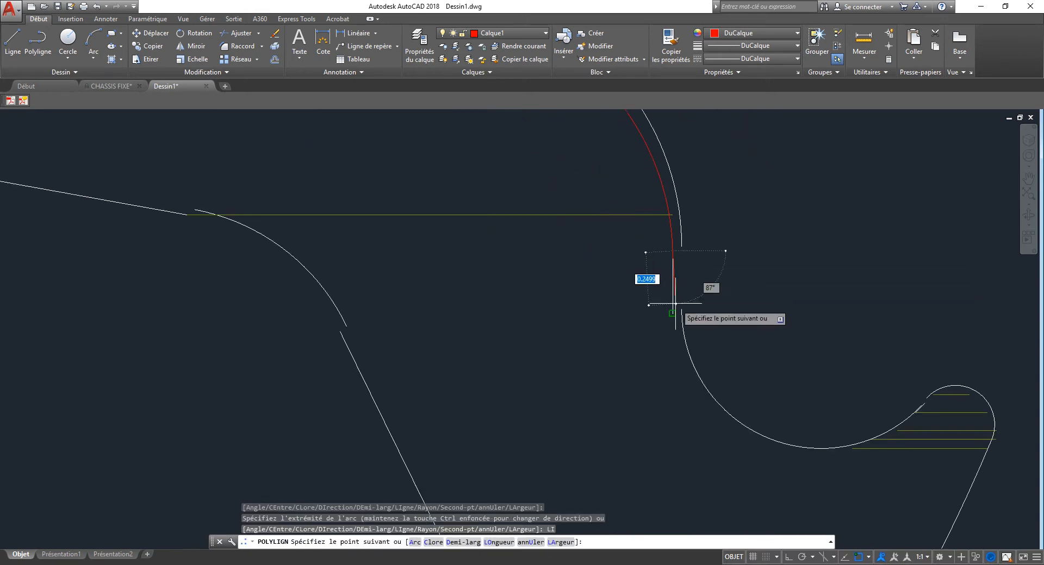
click(673, 313)
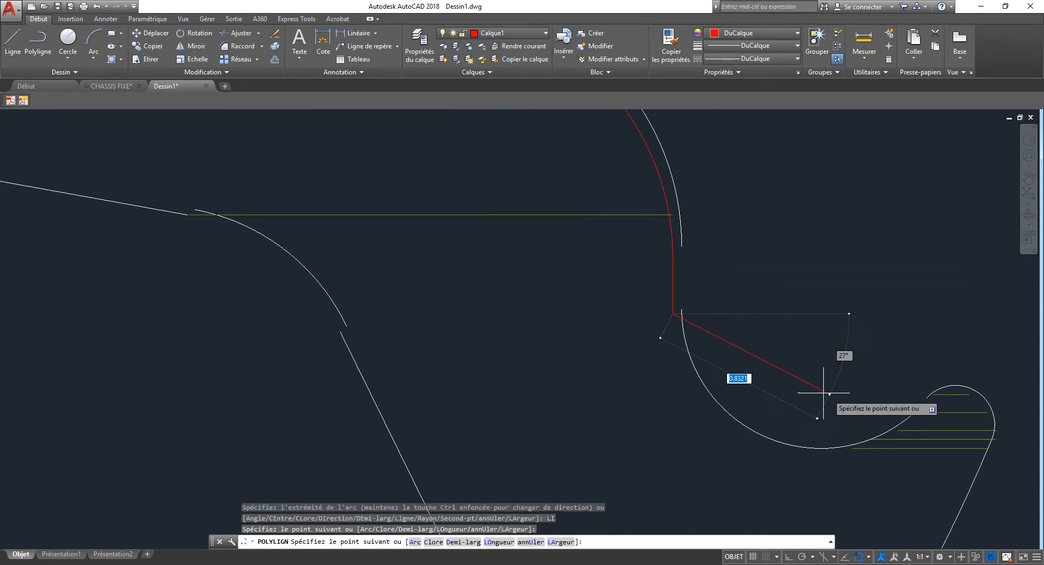
text(A)
key(Return)
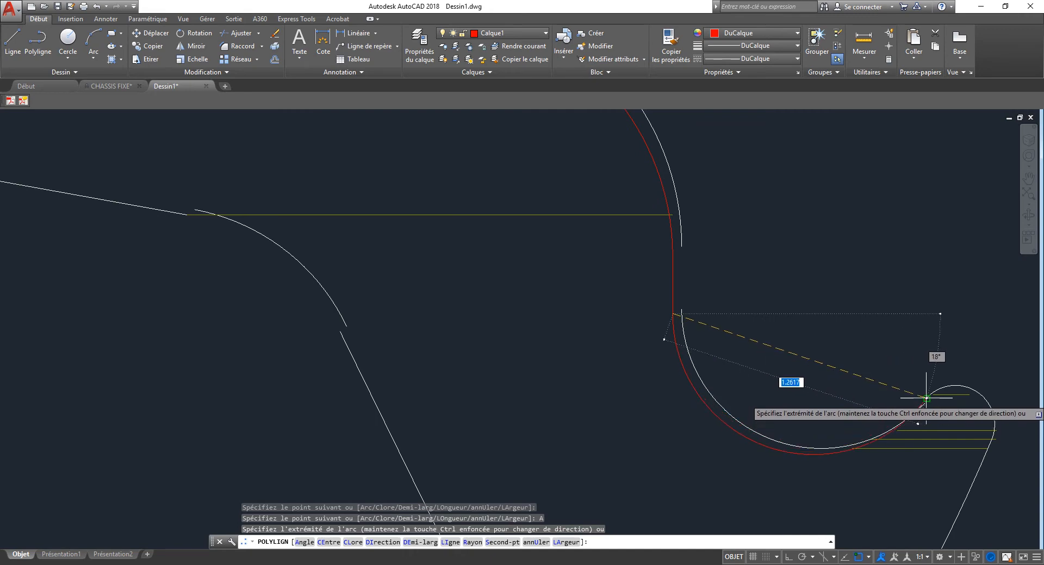
scroll(603, 277, up, 6)
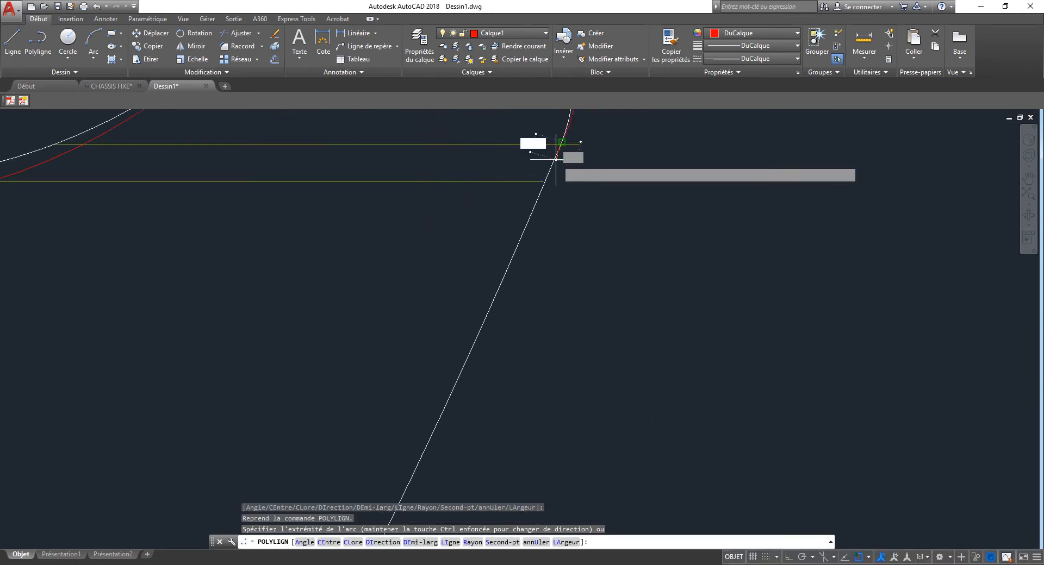
scroll(598, 261, down, 4)
middle_drag(559, 289, 691, 225)
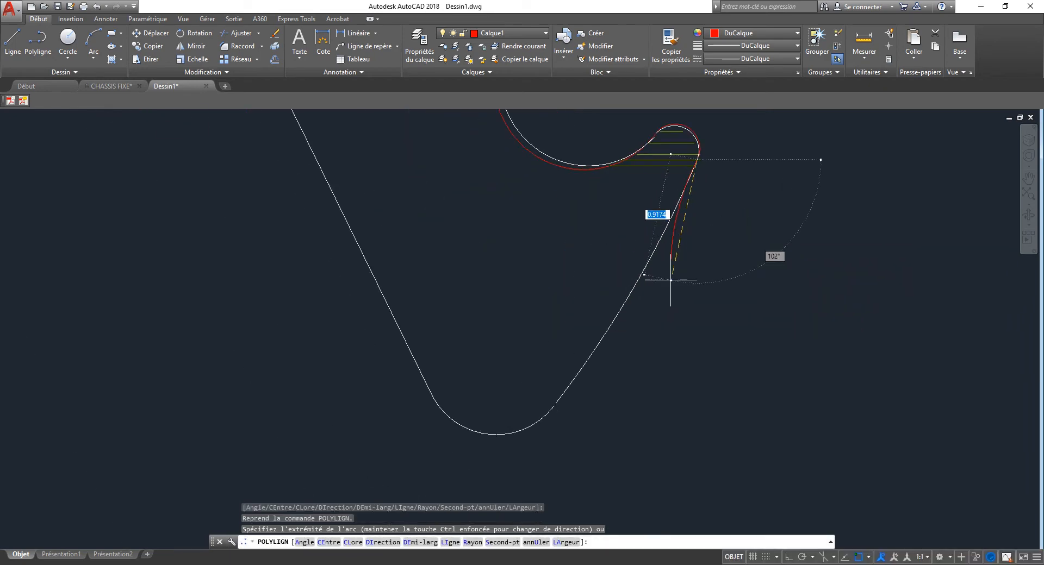
text(LI)
key(Return)
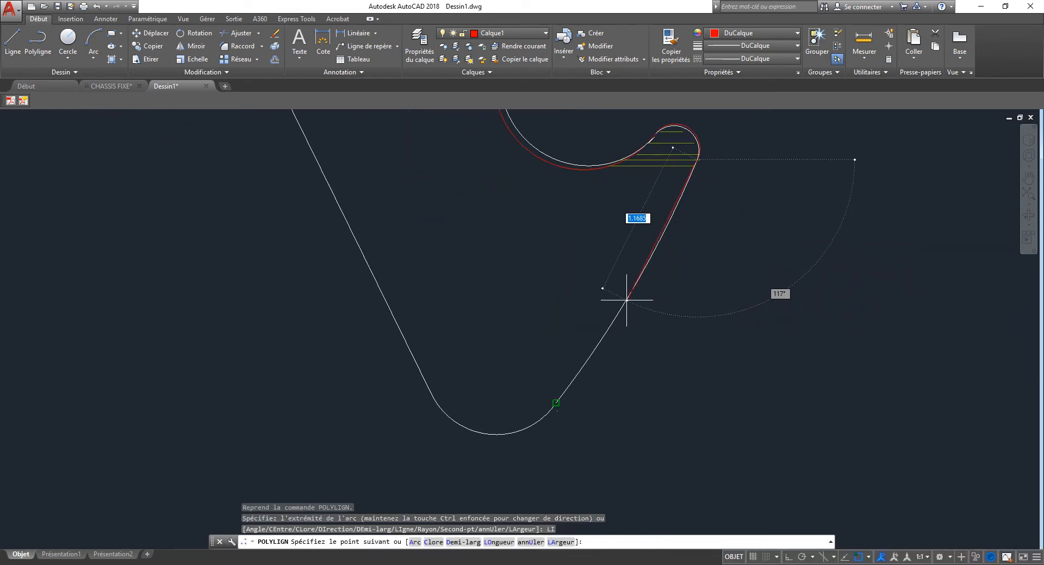
text(U)
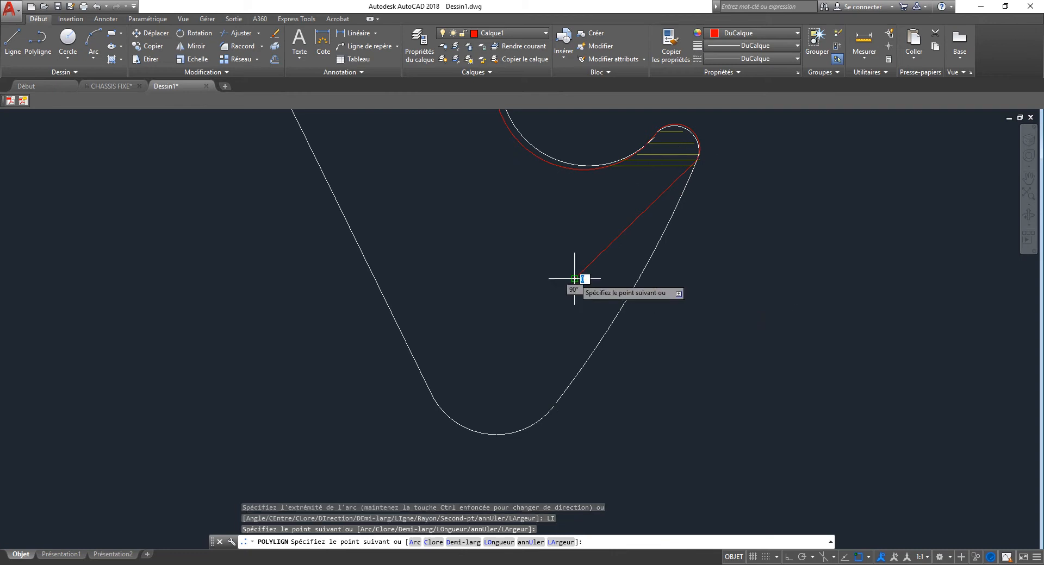
key(Return)
- Add an arc segment by included angle from the hook tip to the curved edge's lower end, and another arc across to the slanted line
text(A)
key(Return)
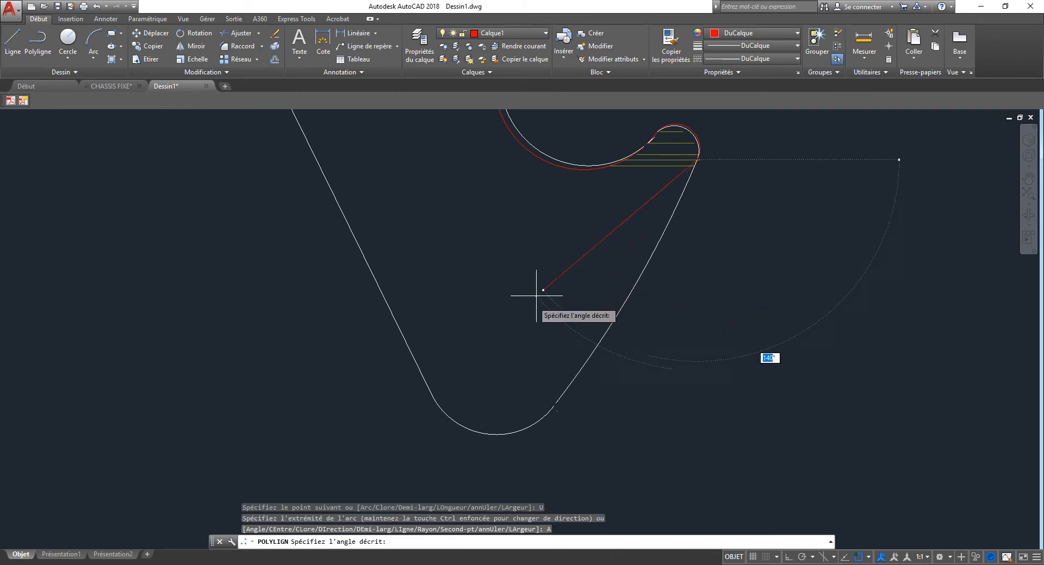
text(A)
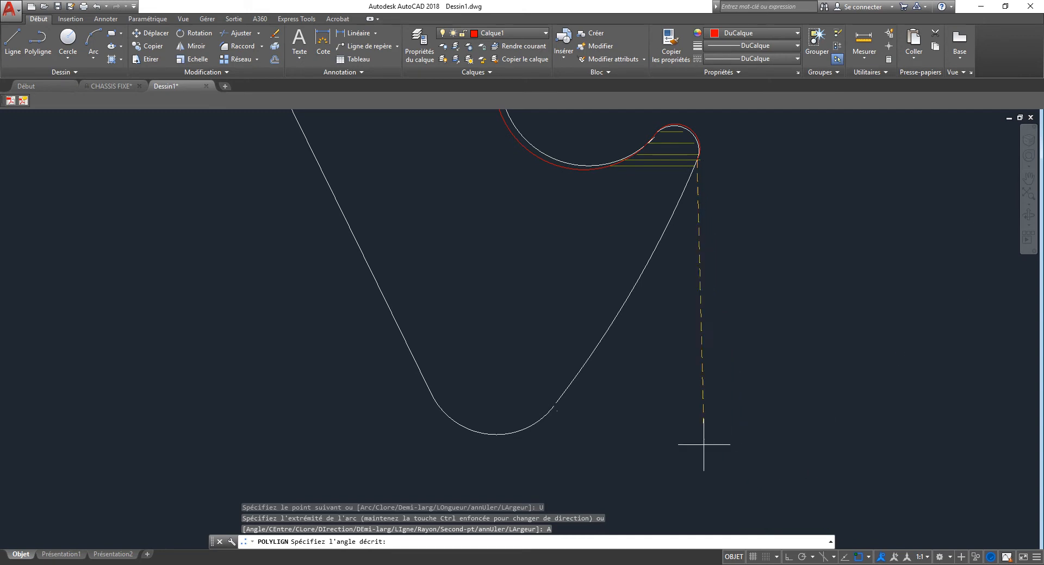
click(703, 444)
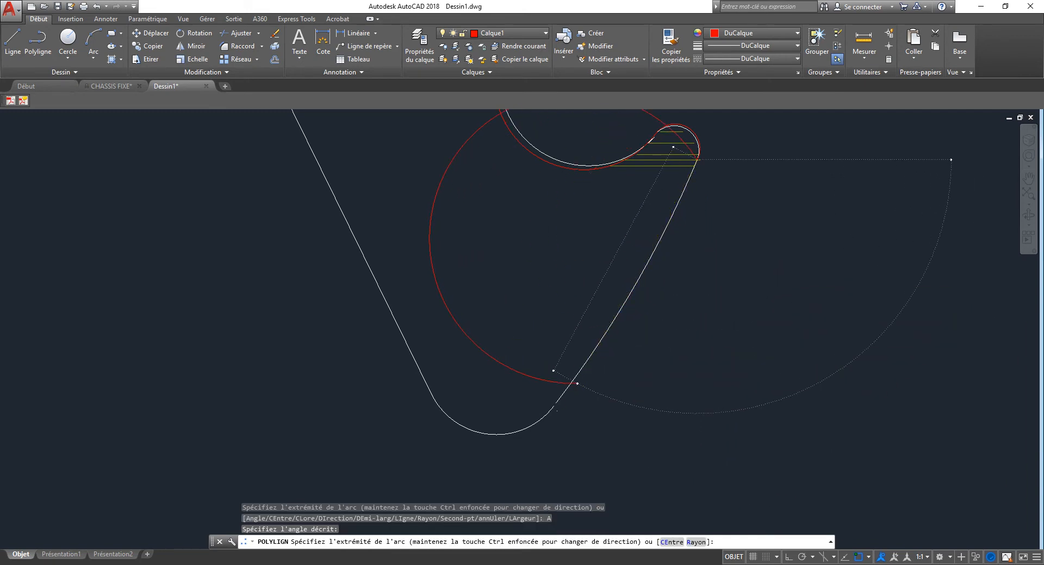
click(556, 404)
scroll(436, 440, up, 2)
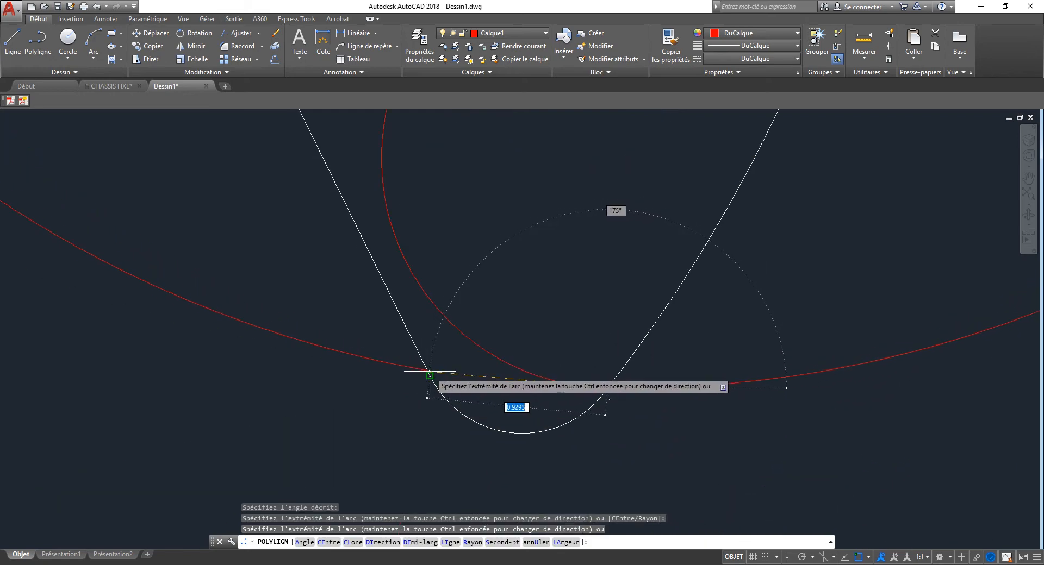
click(429, 372)
- Trace the slanted edge below the arm upward with a line segment and the rounded corner above it with an arc segment
scroll(567, 403, down, 5)
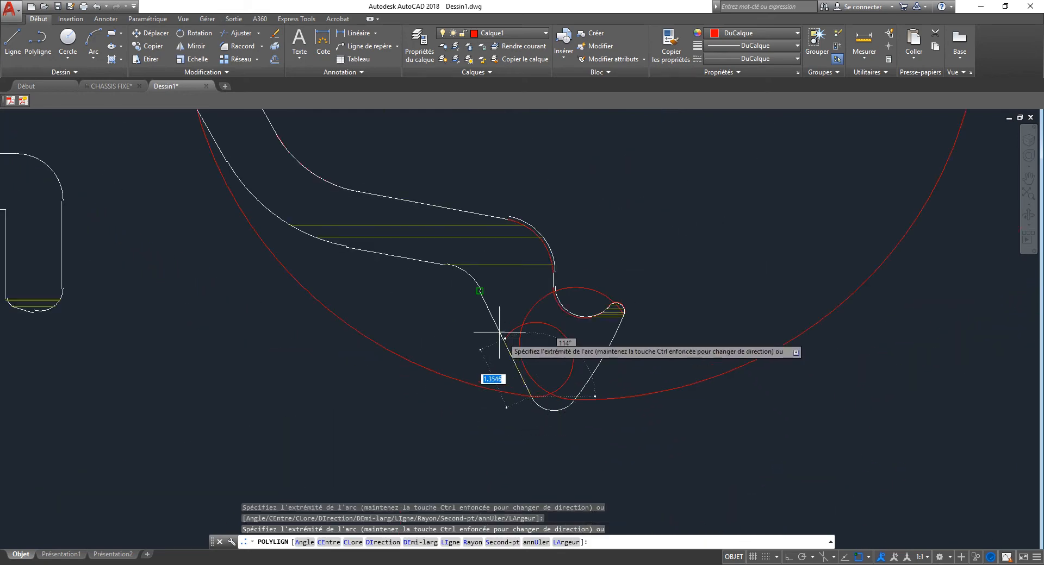
scroll(487, 301, up, 3)
text(li)
key(Return)
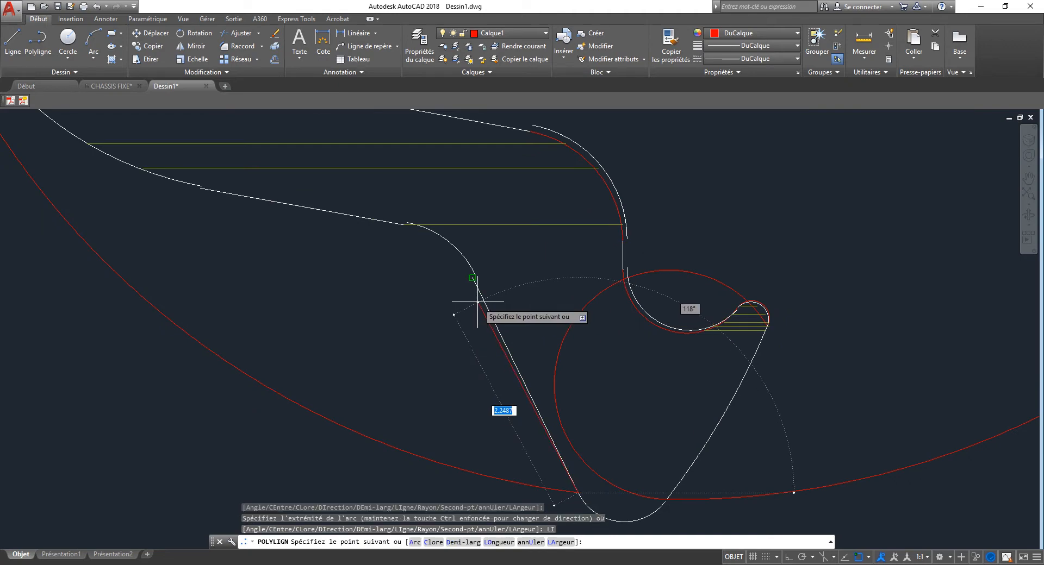
click(478, 302)
text(a)
key(Return)
click(362, 222)
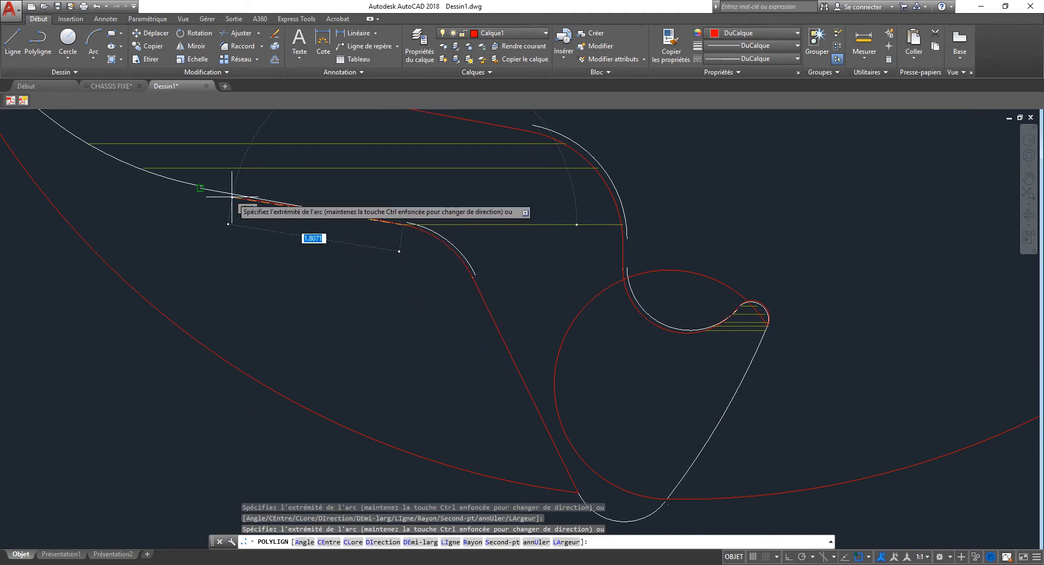
- Trace the arm's lower gently sloping edge with a line and the large curve up to the inner long slanted edge with an arc
text(LI)
key(Return)
click(201, 187)
middle_drag(172, 204, 540, 397)
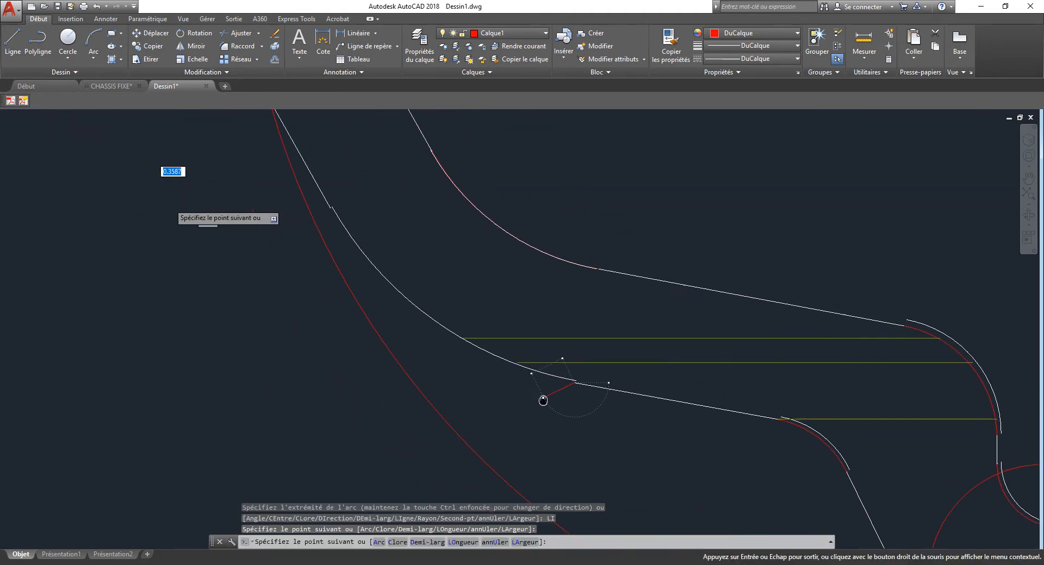
text(A)
key(Return)
mouse_move(326, 175)
middle_down()
mouse_move(457, 319)
mouse_move(599, 417)
middle_up()
scroll(493, 323, down, 5)
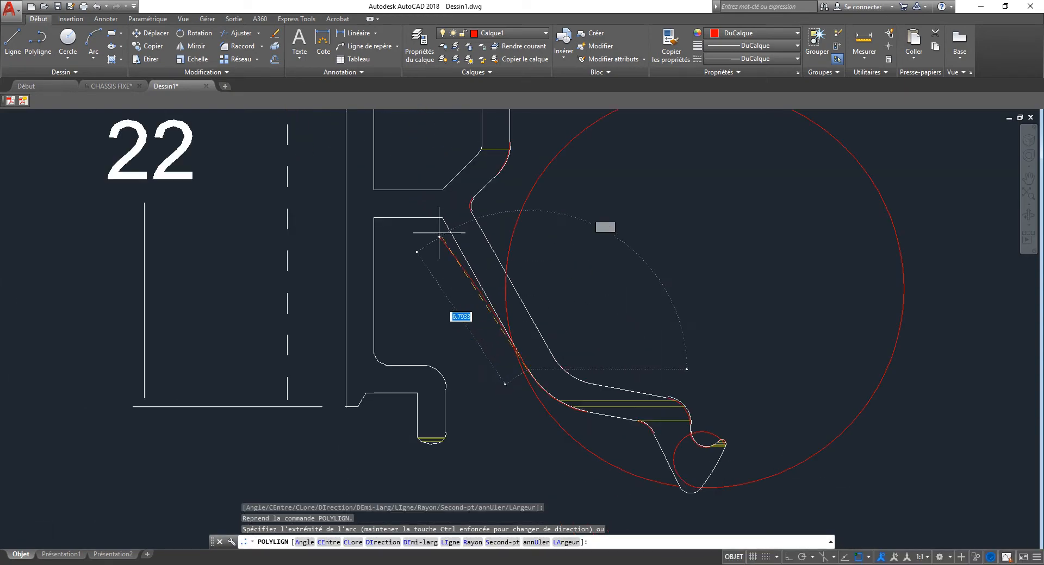
- Trace the inner long slanted edge, the short horizontal edge and the vertical edge down to the small corner with line segments
key(Return)
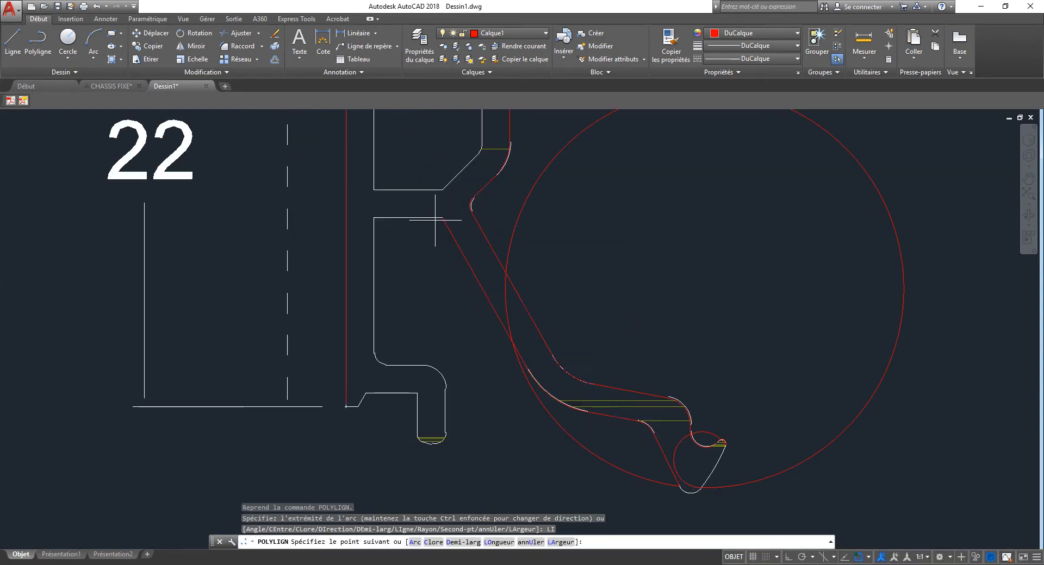
click(443, 218)
click(374, 217)
click(374, 352)
scroll(398, 357, up, 6)
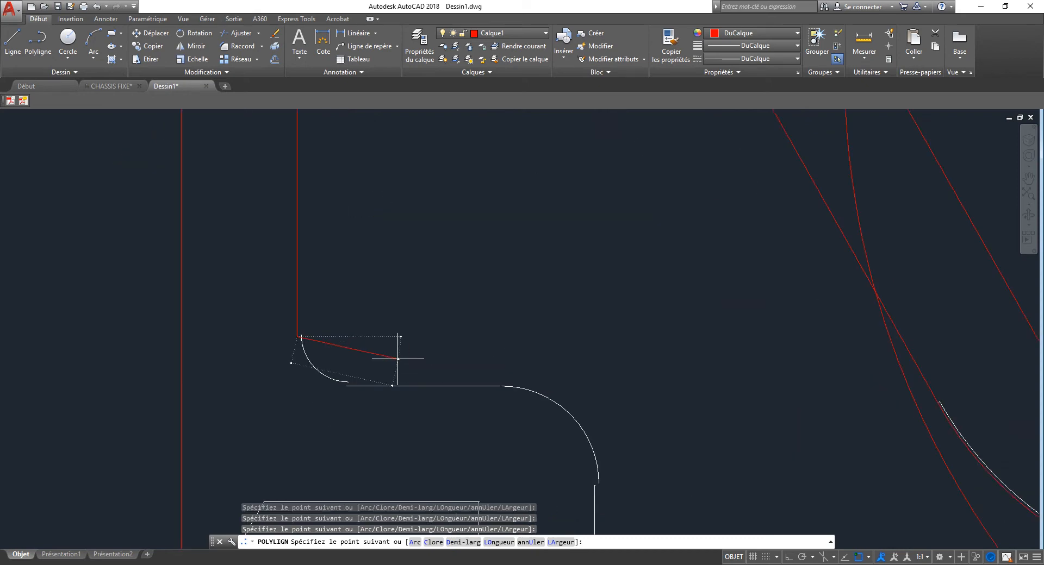
text(A)
key(Return)
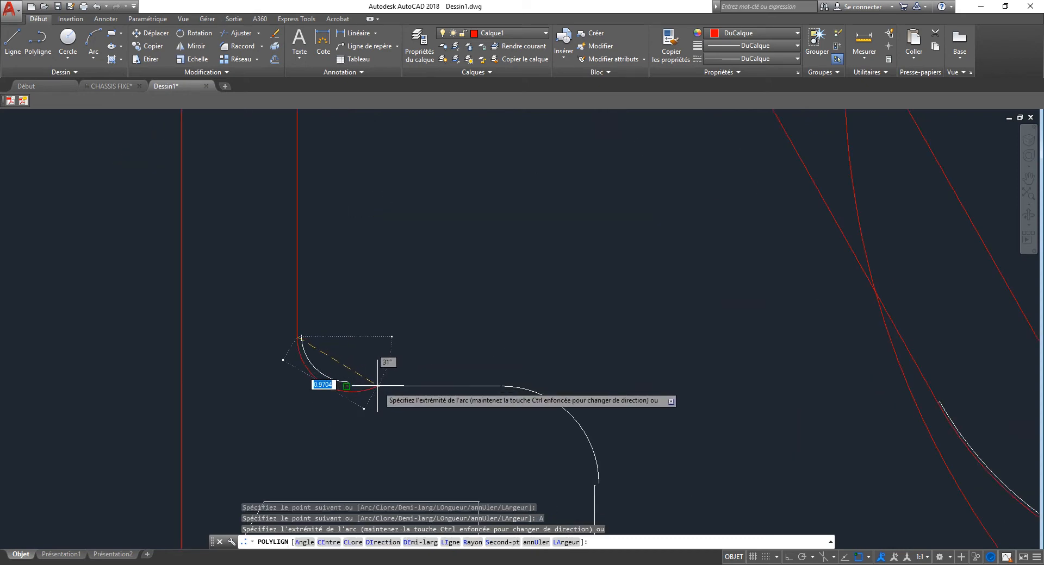
text(A)
key(Return)
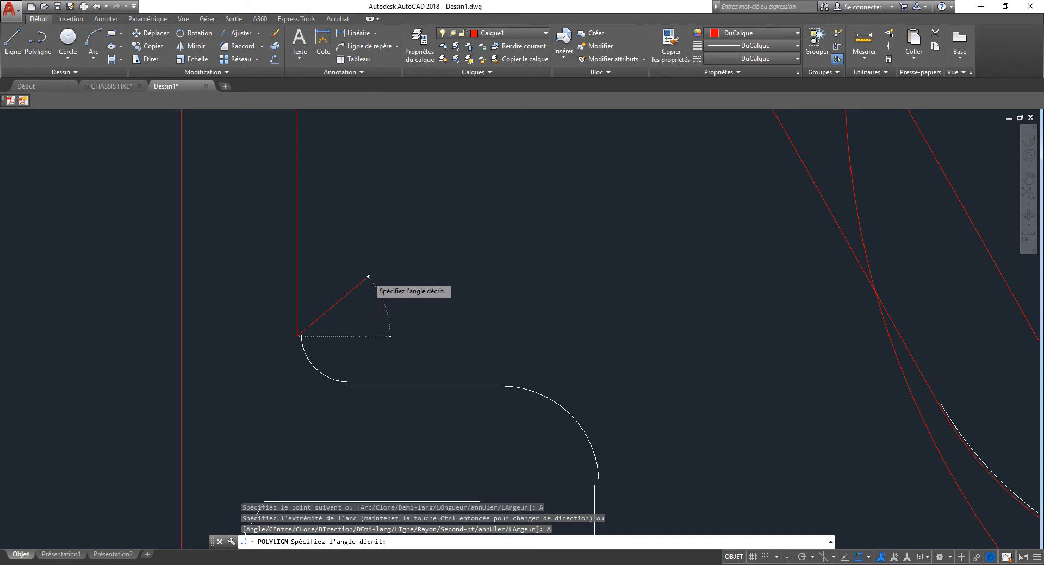
click(368, 276)
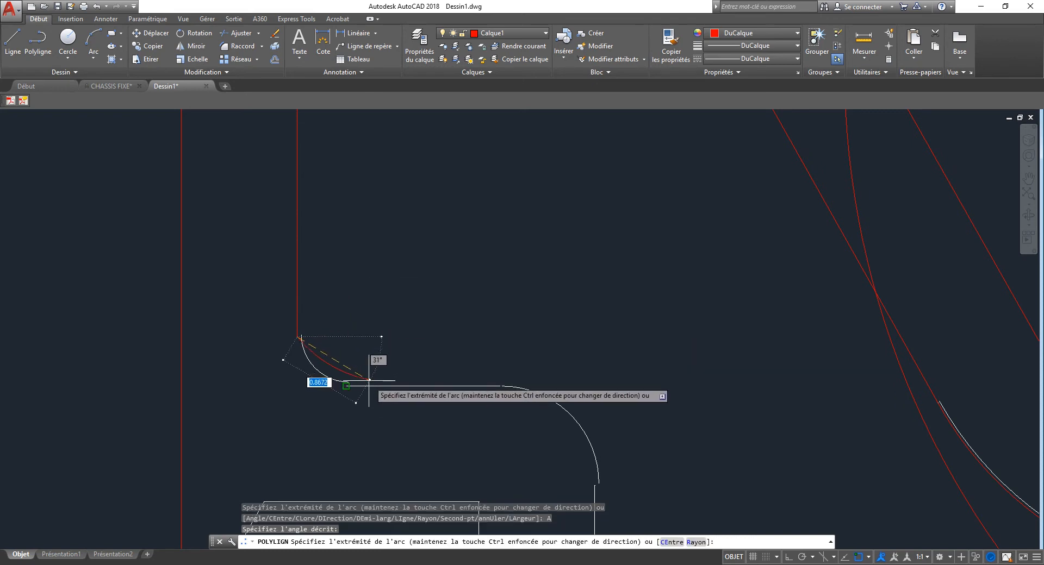
click(297, 397)
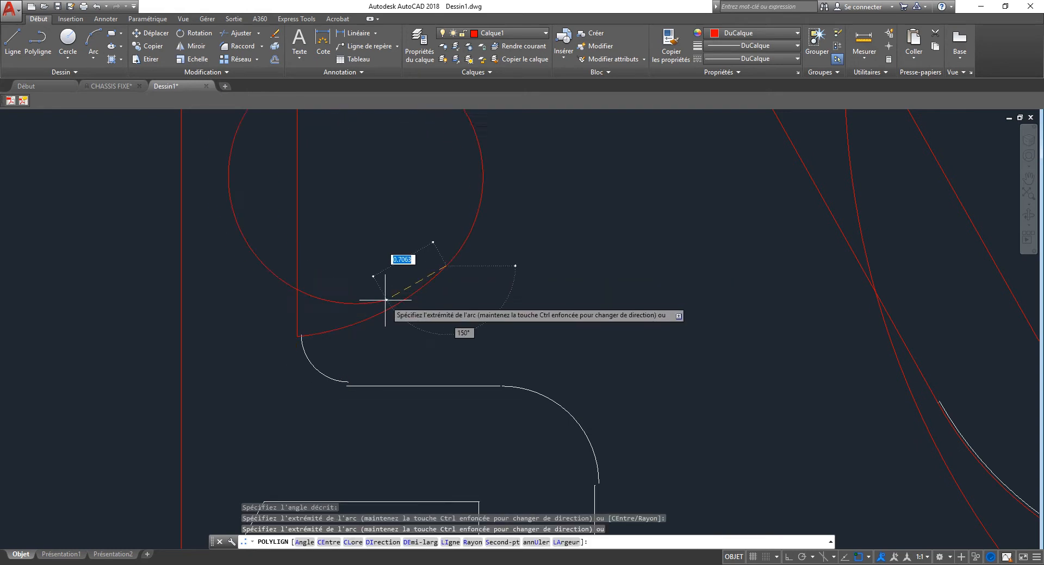
text(U)
key(Return)
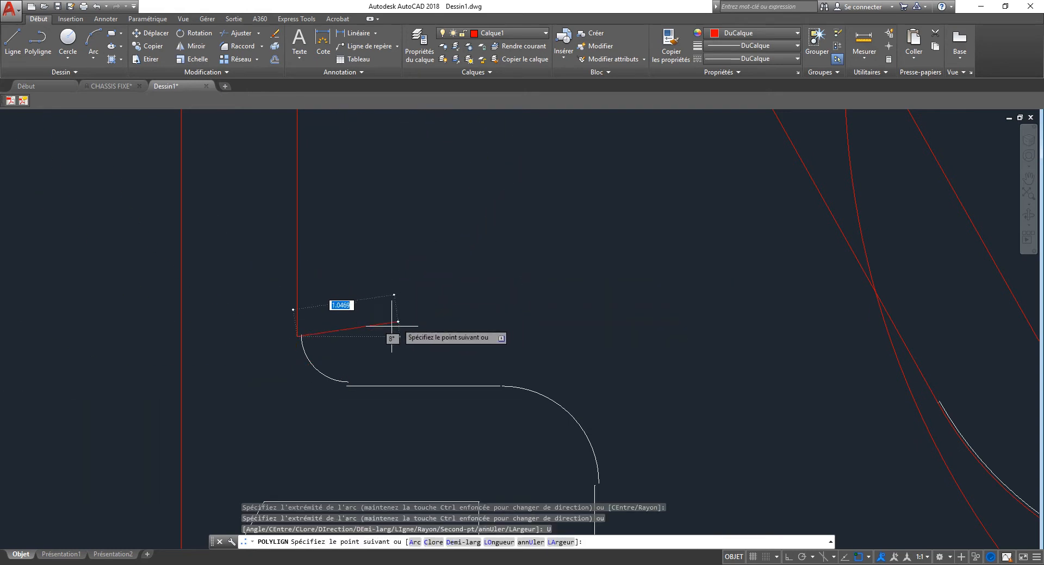
- Trace the small corner below the vertical edge with an arc segment and the adjoining horizontal edge with a line segment
text(A)
key(Return)
click(348, 386)
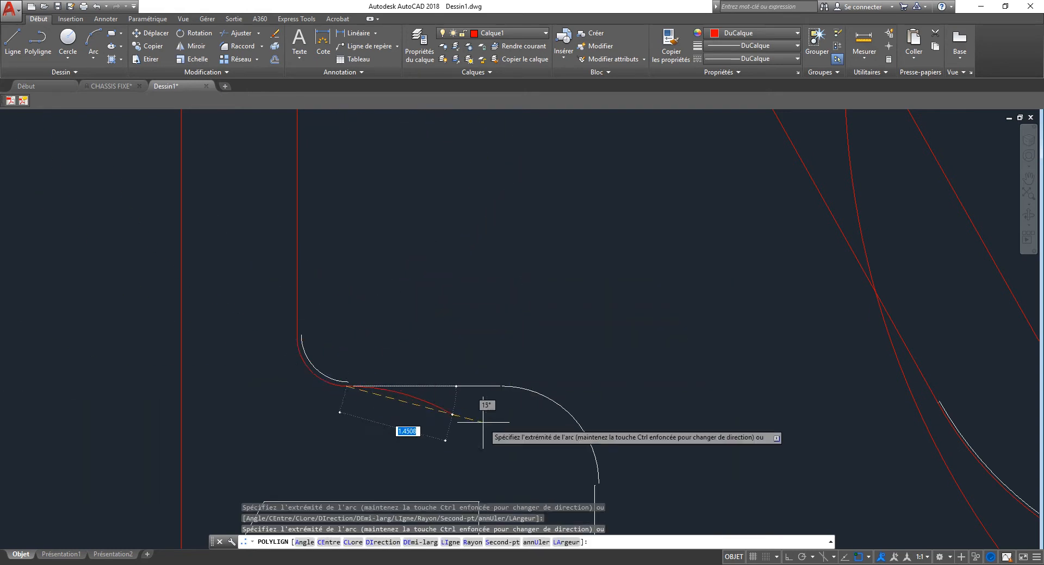
text(LI)
key(Return)
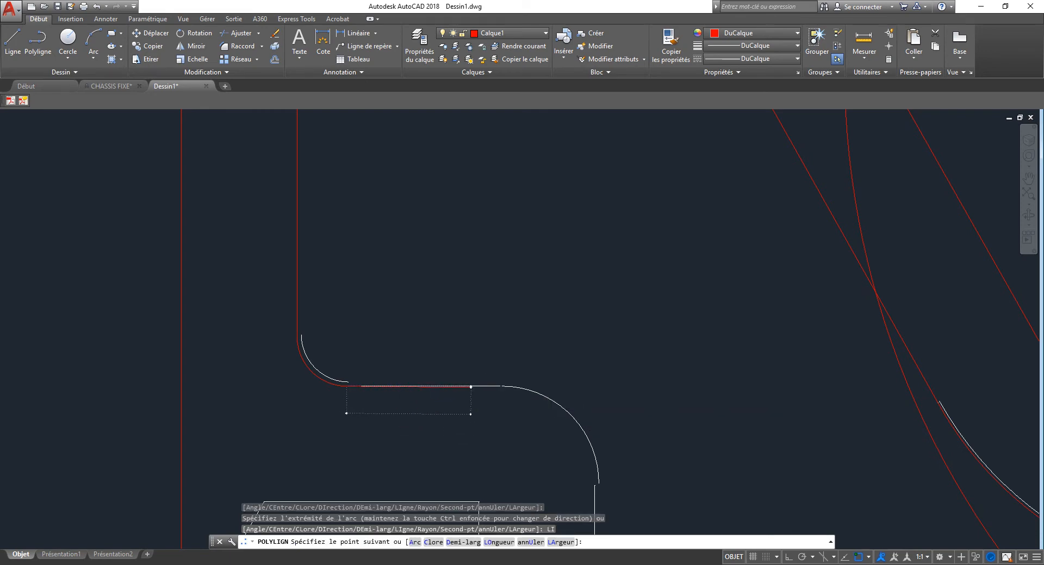
click(501, 386)
- Trace the rounded corner after the horizontal edge with an arc and the leg's outer vertical edge with a line segment
text(A)
key(Return)
middle_drag(631, 487, 581, 205)
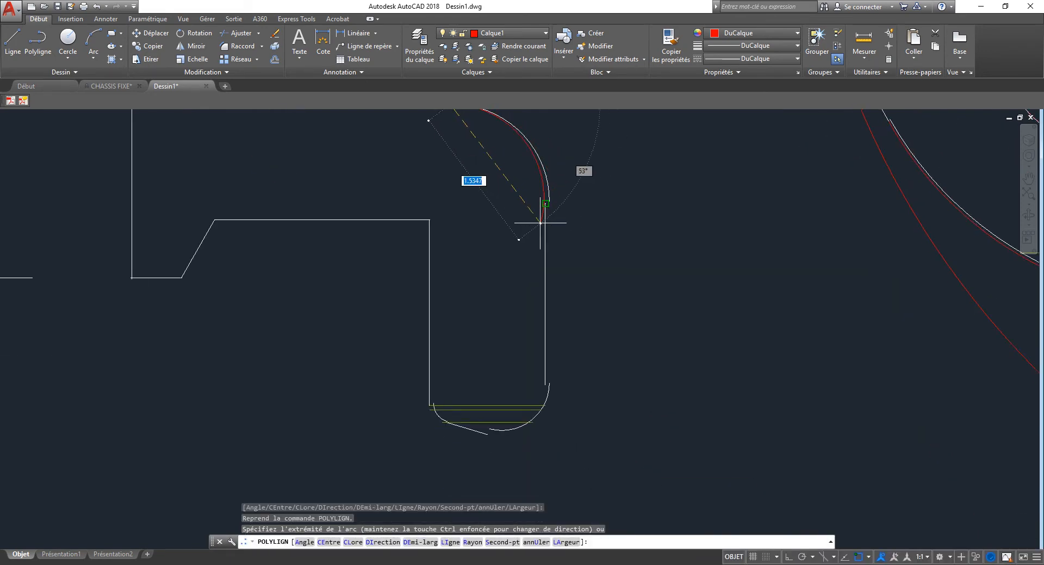
click(540, 222)
text(LI)
key(Return)
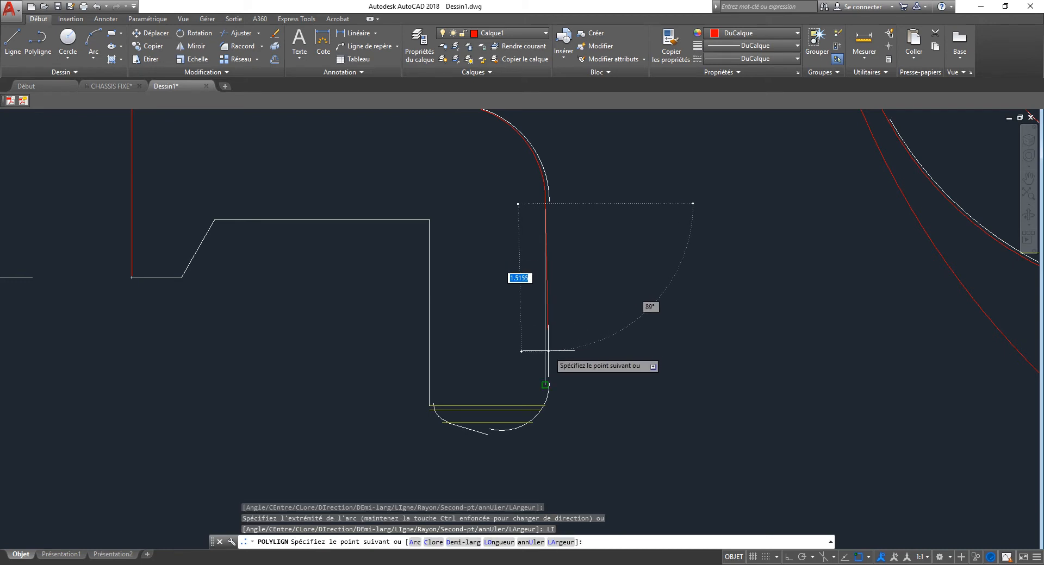
click(545, 384)
- Trace the leg's large rounded lower corner with an arc segment ending at the slanted bottom edge
scroll(513, 412, up, 3)
text(A)
key(Return)
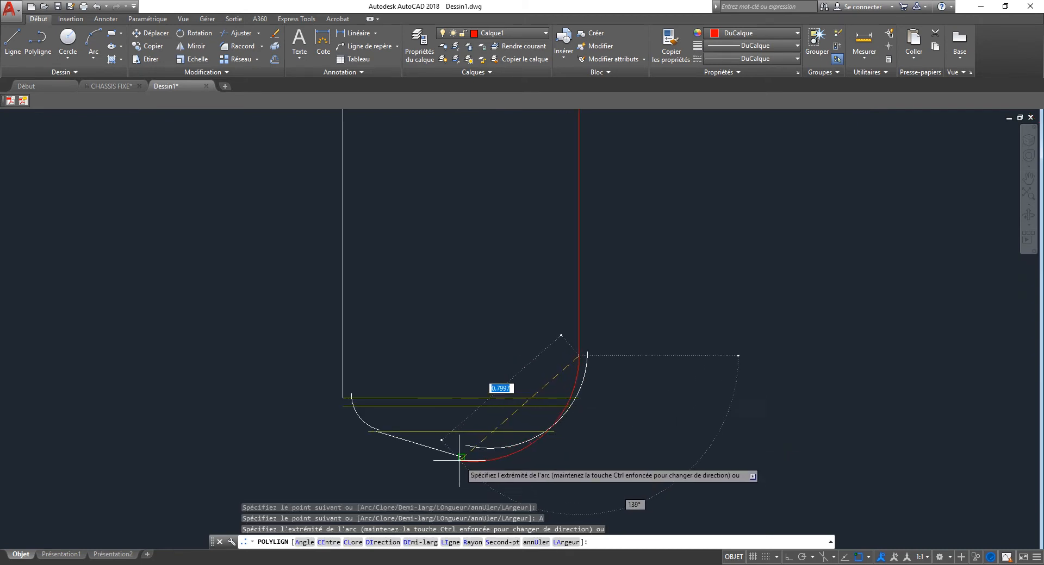
click(467, 449)
text(L)
key(Return)
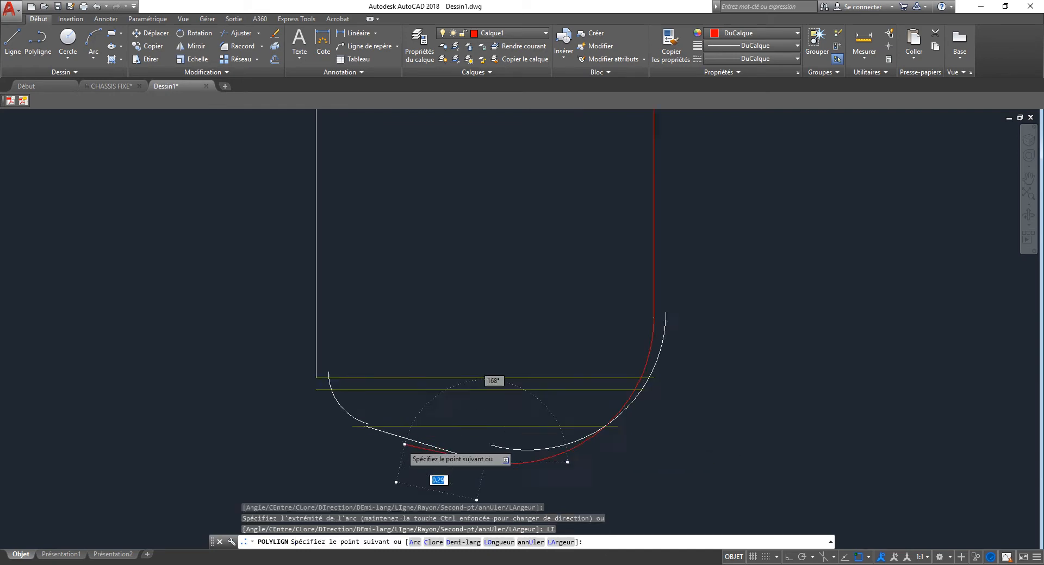
- Trace the leg's slanted bottom edge with a line segment and the adjoining small rounded corner with an arc
scroll(402, 443, up, 5)
click(376, 432)
text(A)
key(Return)
scroll(224, 187, down, 10)
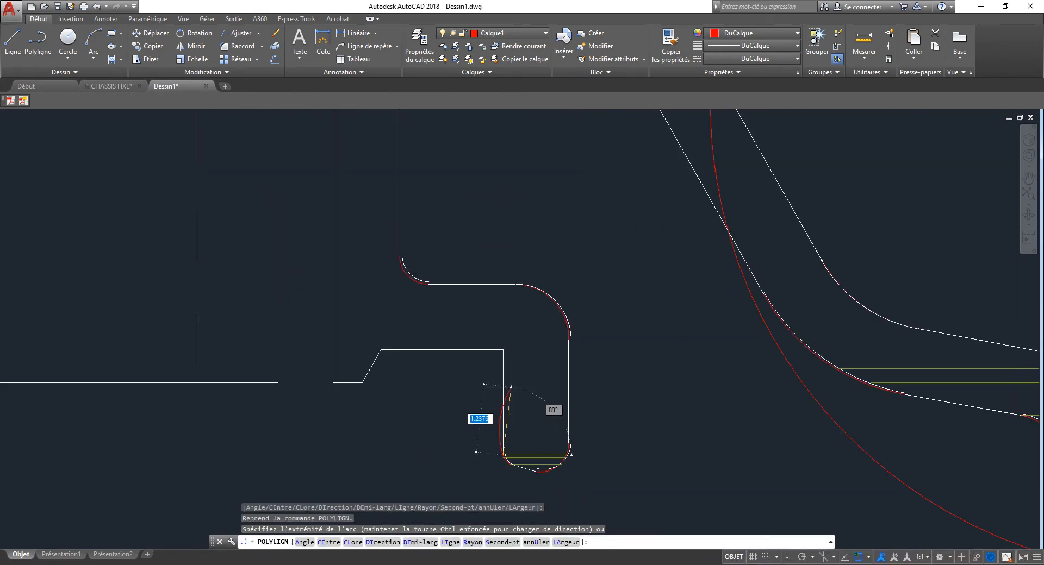
- Trace the leg's inner vertical edge, the horizontal edge and the short slanted edge with line segments, and close the polyline
text(LI)
key(Return)
click(501, 349)
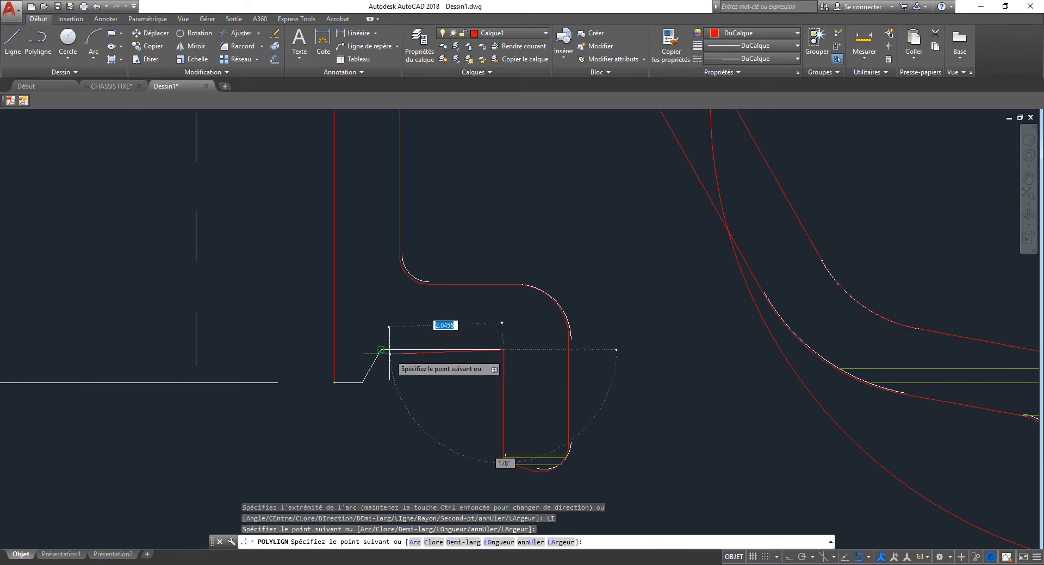
click(381, 350)
click(362, 383)
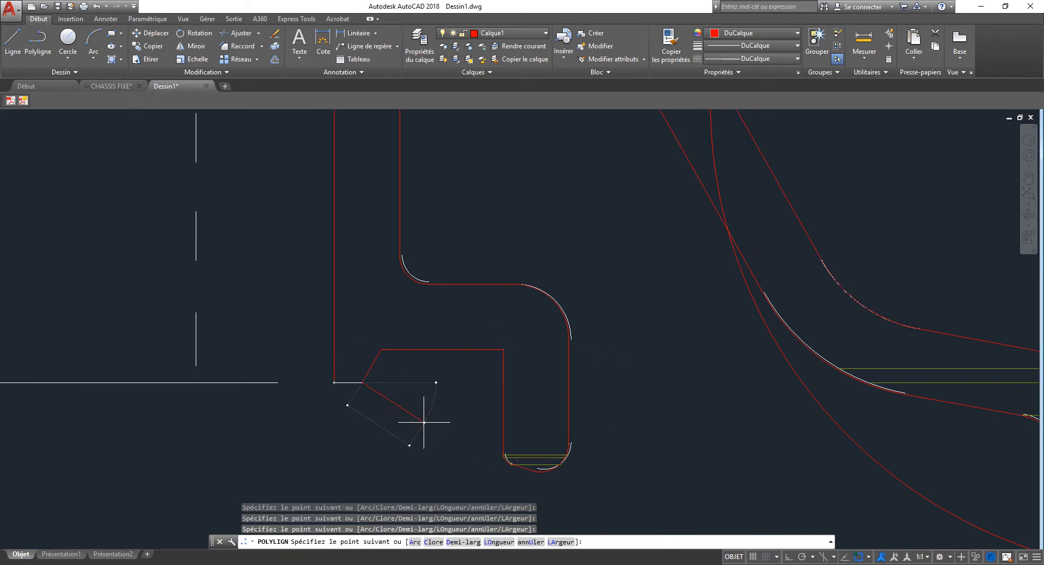
text(C)
key(Return)
- Select the closed contour and, with Ortho on, stretch the oversized arc's midpoint to below the arm's tip
scroll(427, 337, down, 6)
drag(696, 131, 658, 193)
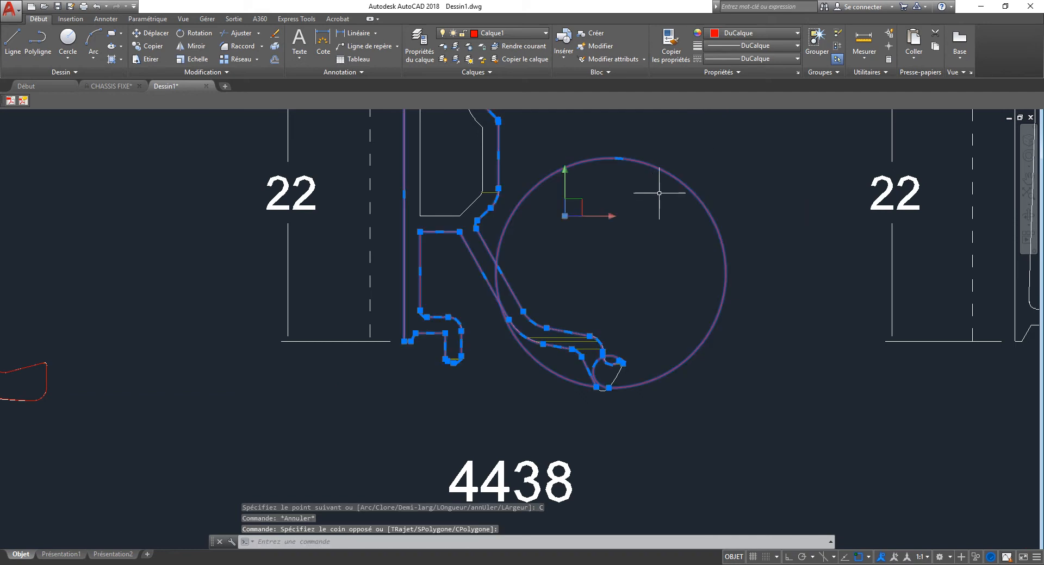
click(618, 158)
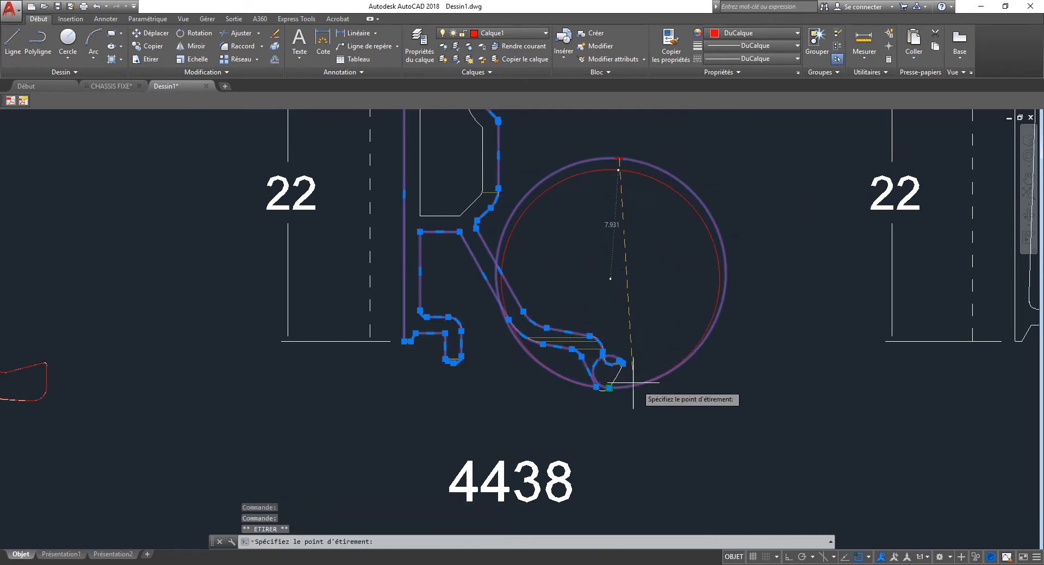
key(F8)
scroll(603, 384, up, 5)
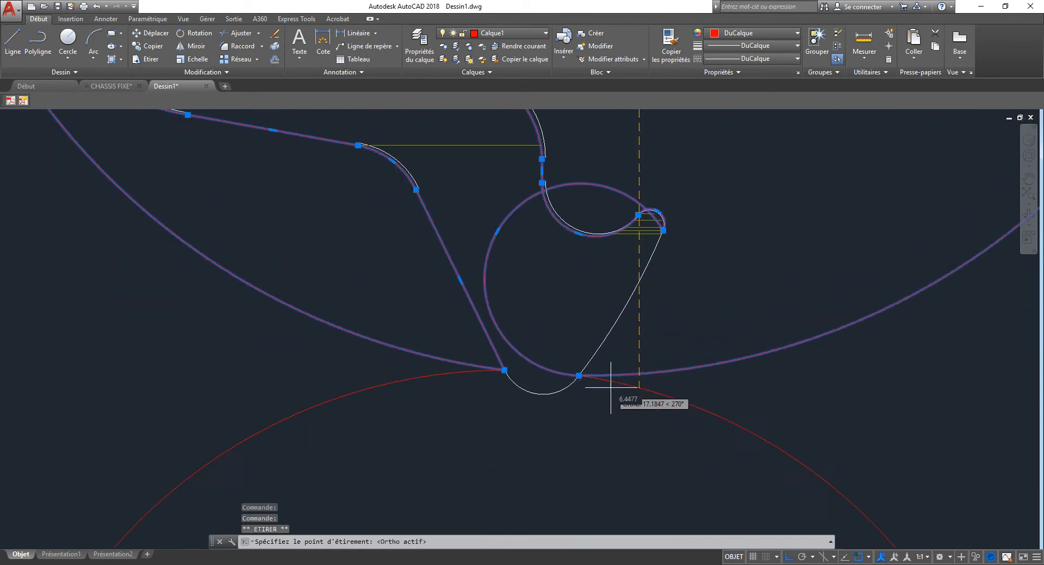
click(546, 441)
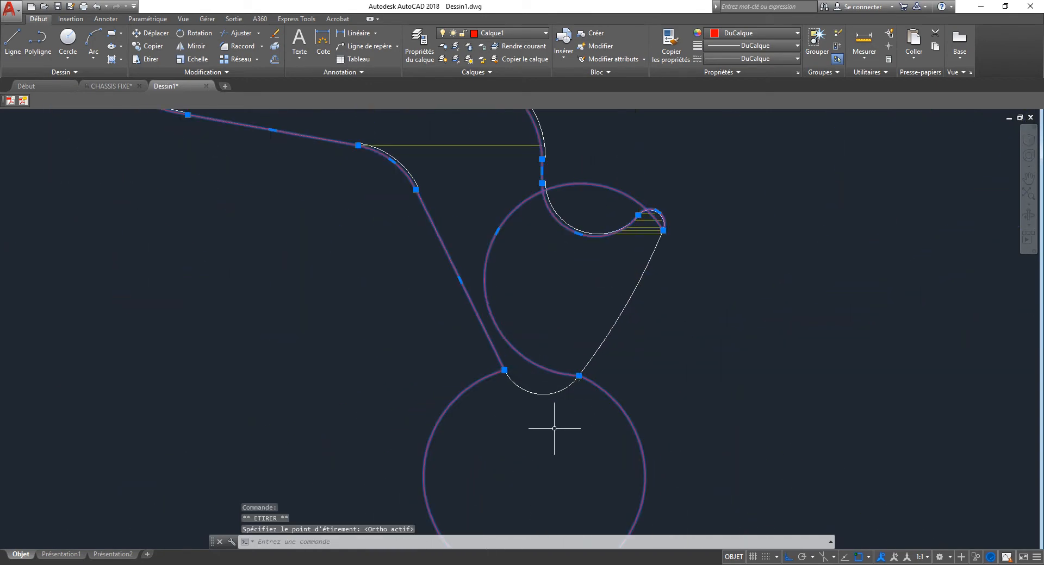
- Stretch the tip arc's midpoint onto the midpoint of the underlying rounded tip
middle_drag(552, 431, 570, 314)
click(539, 434)
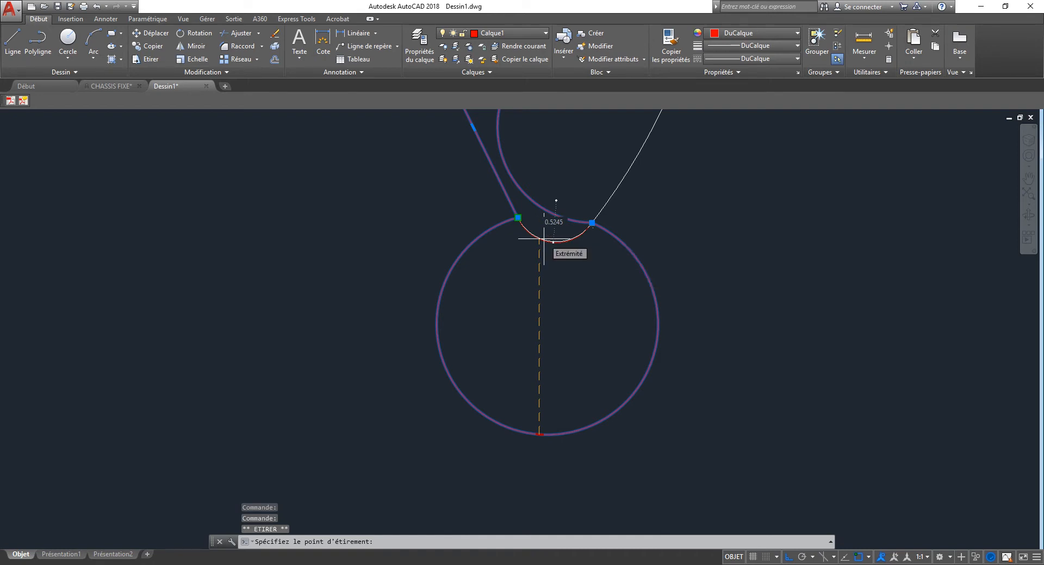
shift+right_click(543, 238)
key(m)
click(544, 242)
key(Escape)
- Reselect the contour and stretch the wrongly bulging arc's midpoint onto the midpoint of the hook's long curved outer edge
middle_drag(645, 197, 590, 360)
click(460, 228)
click(456, 235)
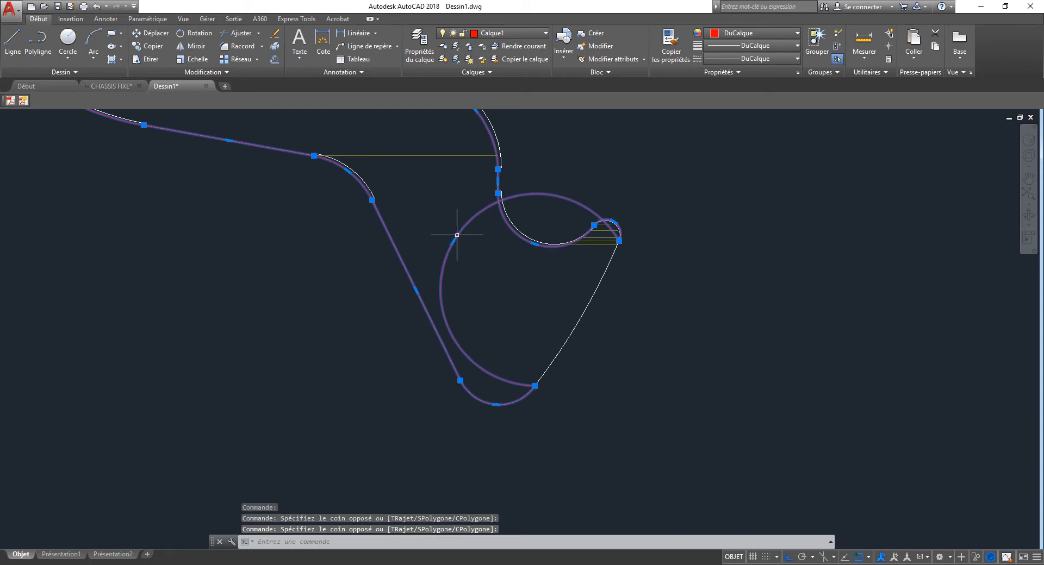
click(619, 240)
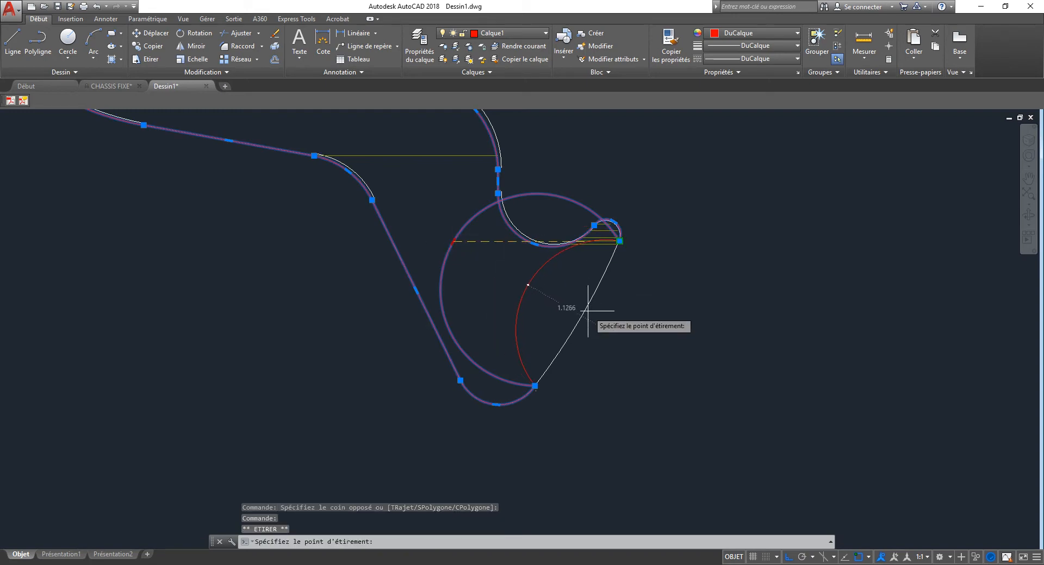
shift+right_click(588, 312)
key(m)
click(585, 312)
key(Escape)
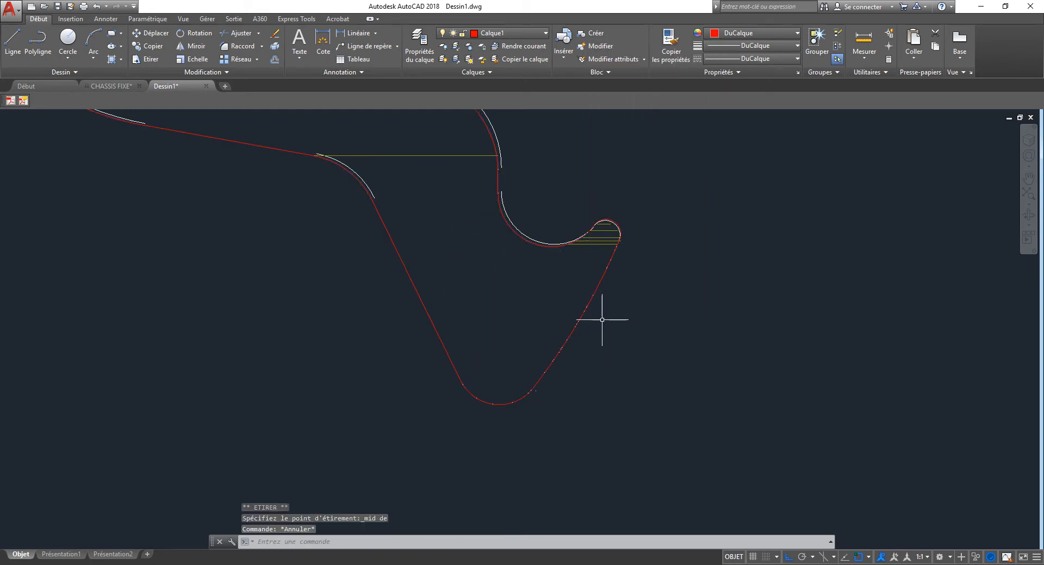
key(Escape)
- Start a second polyline at the upper cavity's lower square corner and trace its bottom and slanted edges with line segments
scroll(602, 319, down, 8)
scroll(552, 289, up, 7)
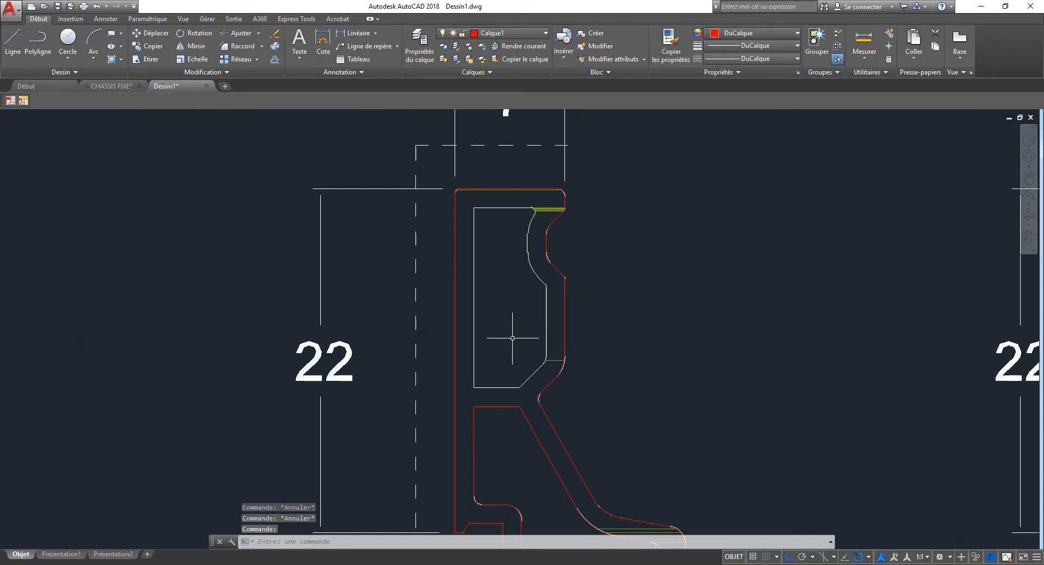
middle_drag(492, 335, 488, 315)
text(L)
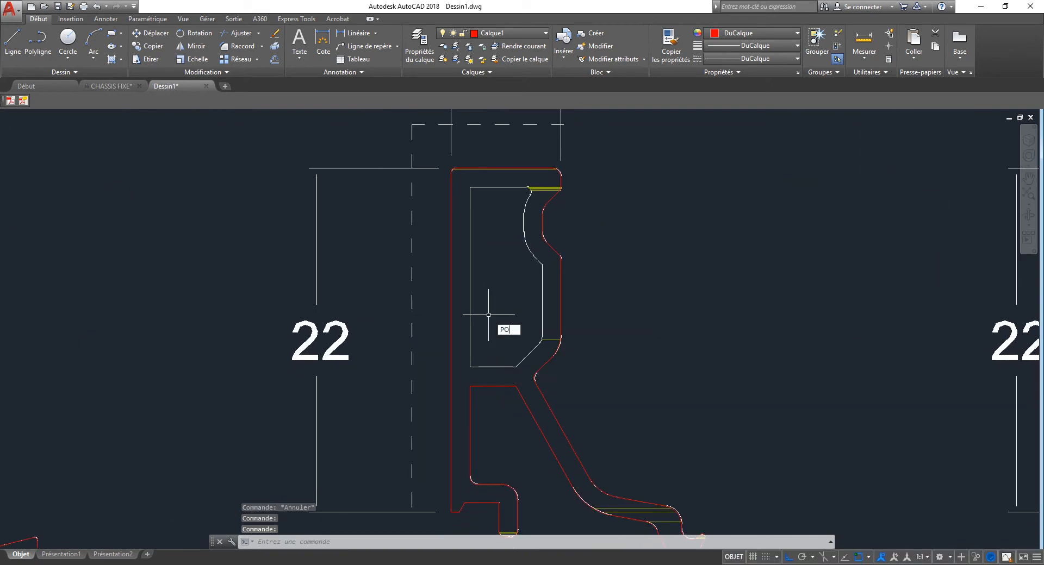
key(Return)
scroll(489, 326, up, 3)
click(457, 357)
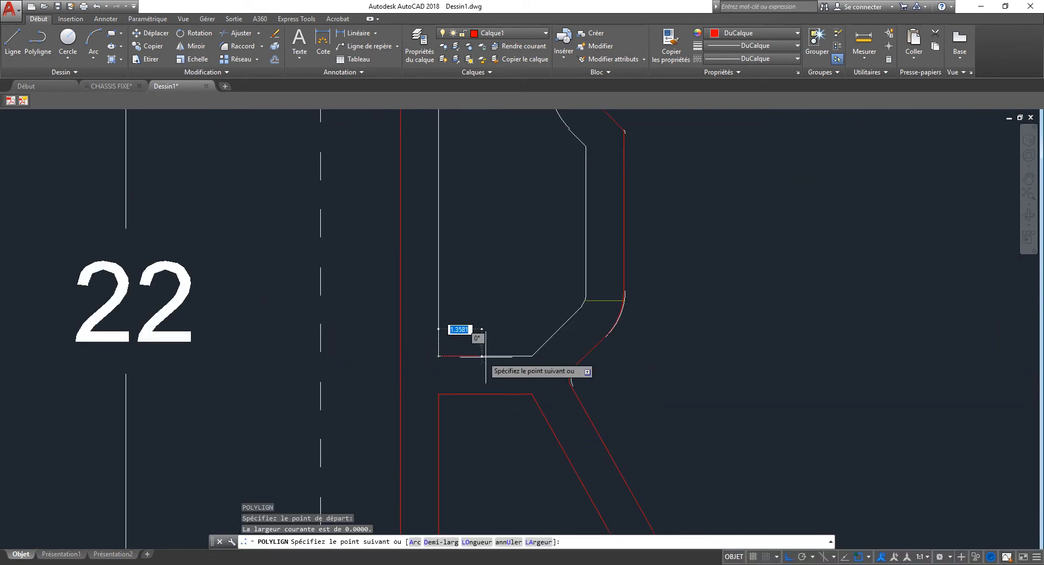
click(531, 356)
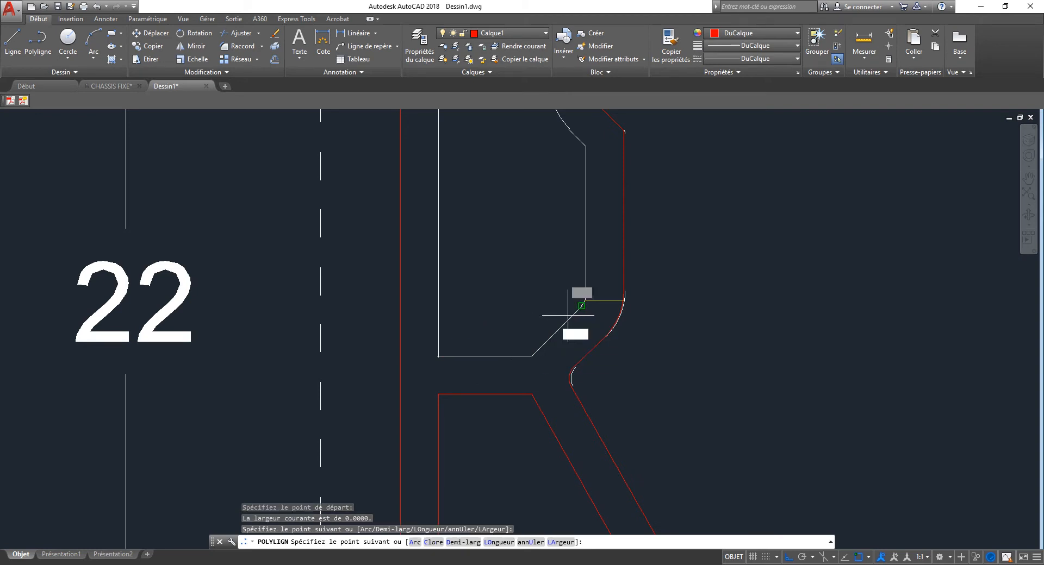
click(569, 315)
- Trace the cavity's small corner with an arc, the long vertical edge with a line and the lower curve with an arc
text(A)
key(Return)
middle_drag(568, 246, 587, 357)
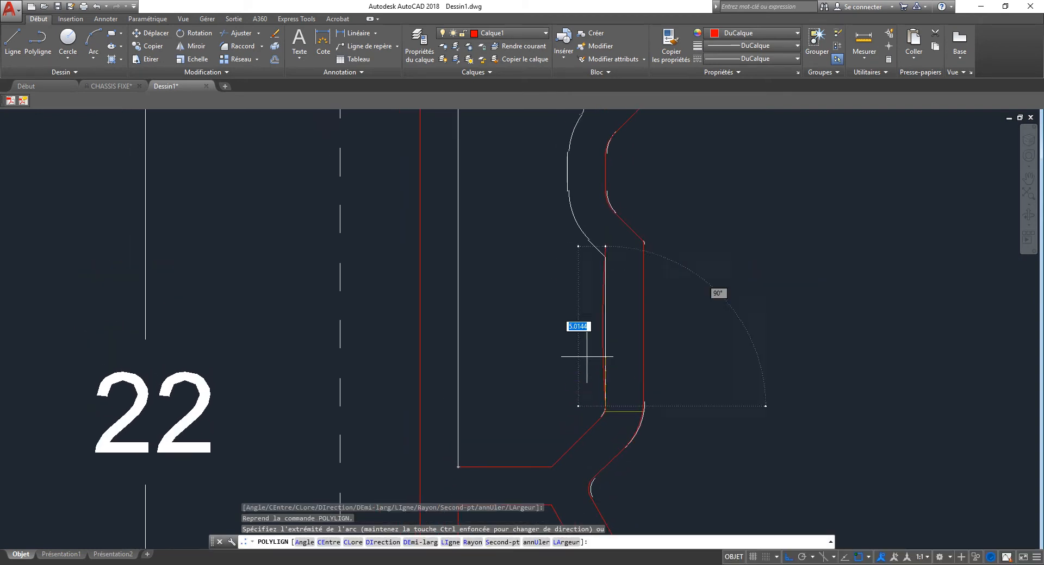
scroll(478, 418, up, 6)
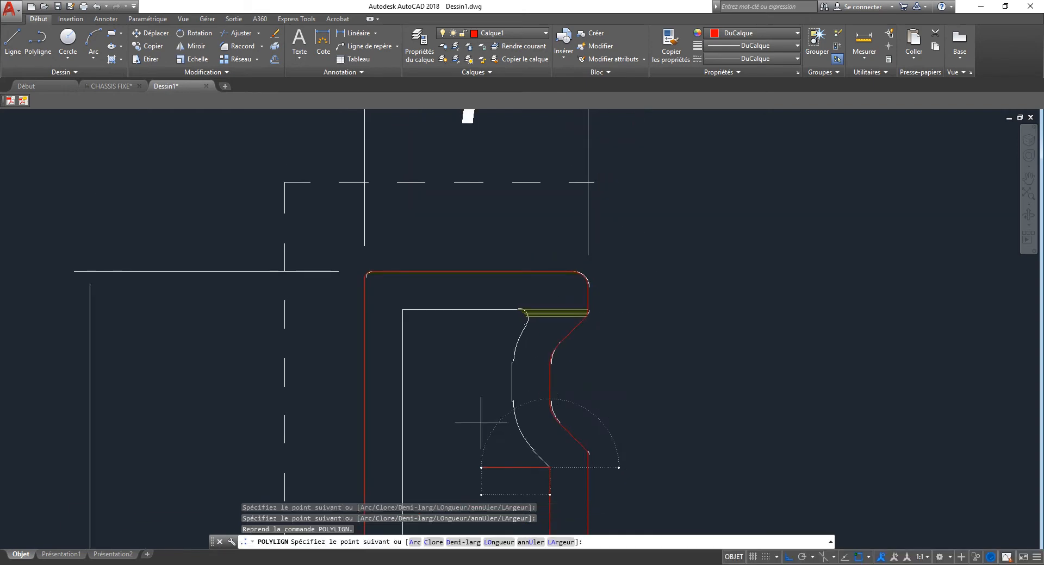
click(514, 391)
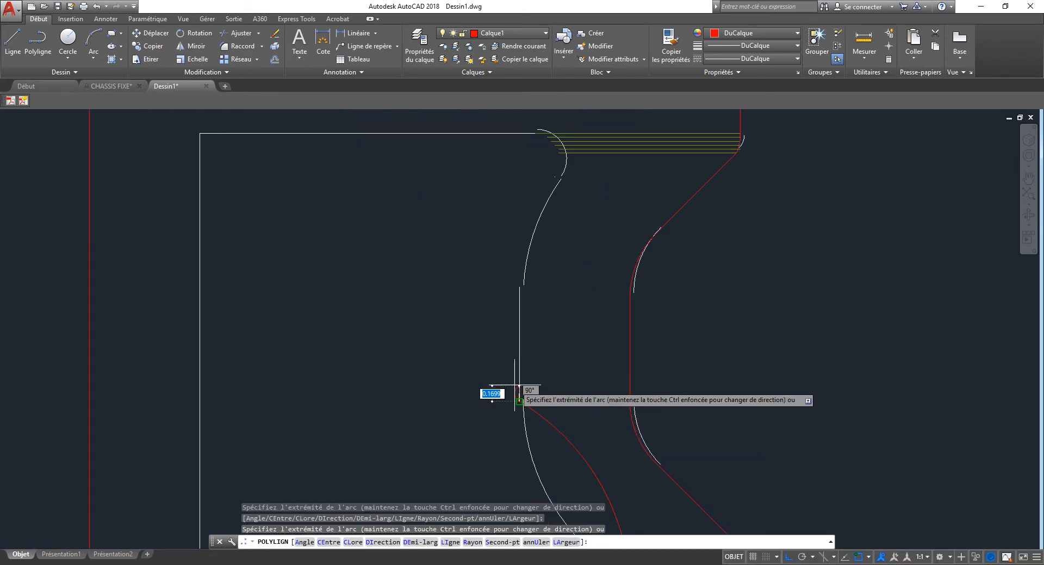
- Trace the cavity's short vertical edge with a line segment and the upper curve with an arc segment
text(LI)
key(Return)
click(519, 287)
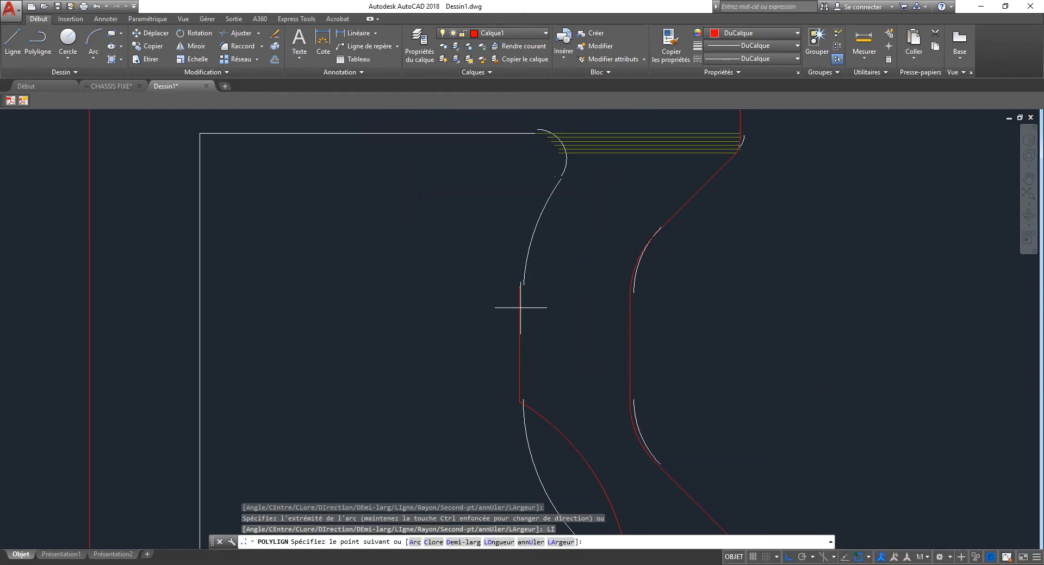
text(A)
key(Return)
click(560, 182)
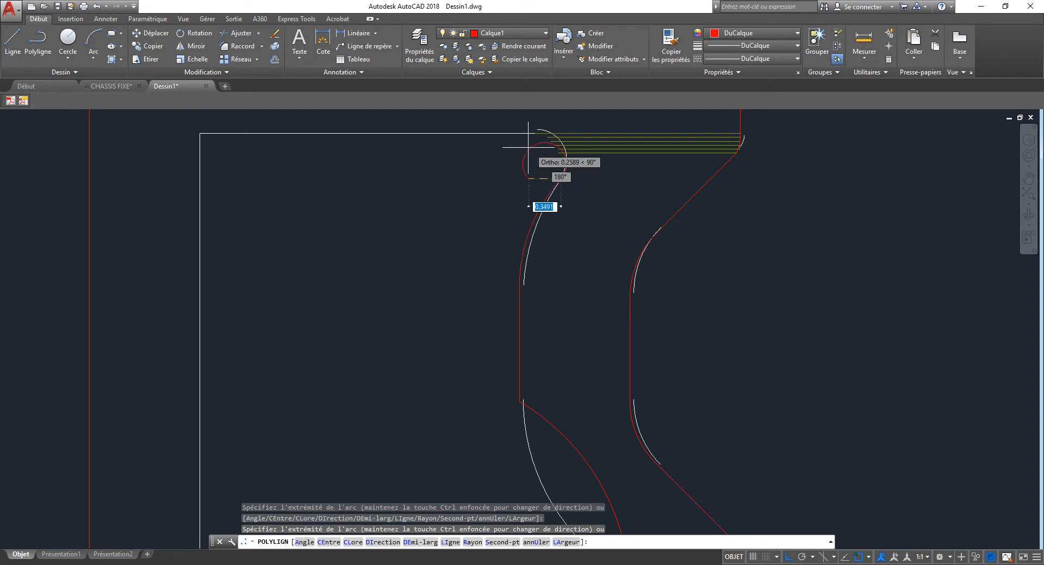
- Trace the cavity's rounded upper corner with an arc and its top edge with a line, and close the polyline
text(A)
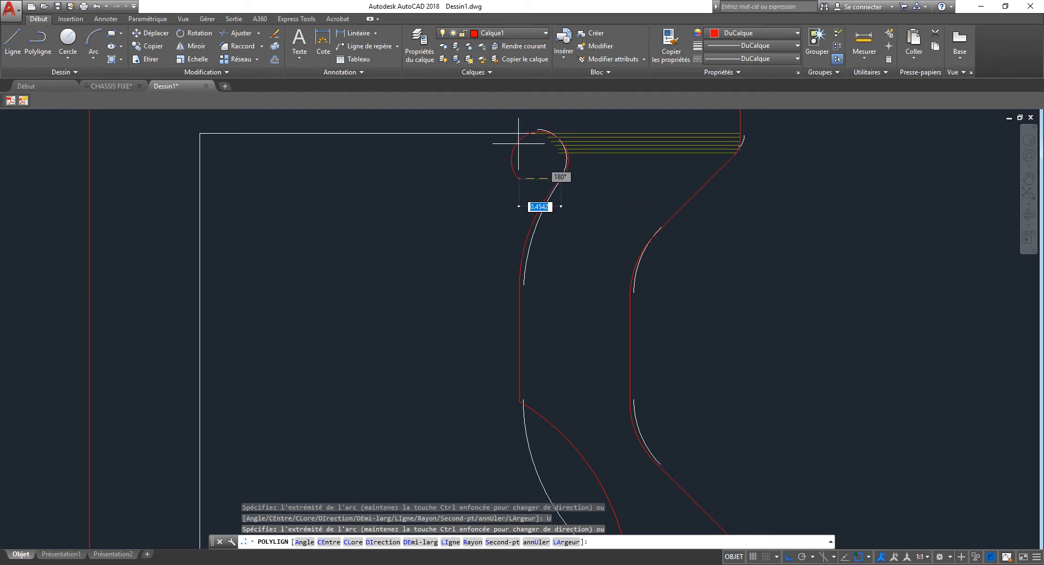
middle_drag(410, 154, 466, 252)
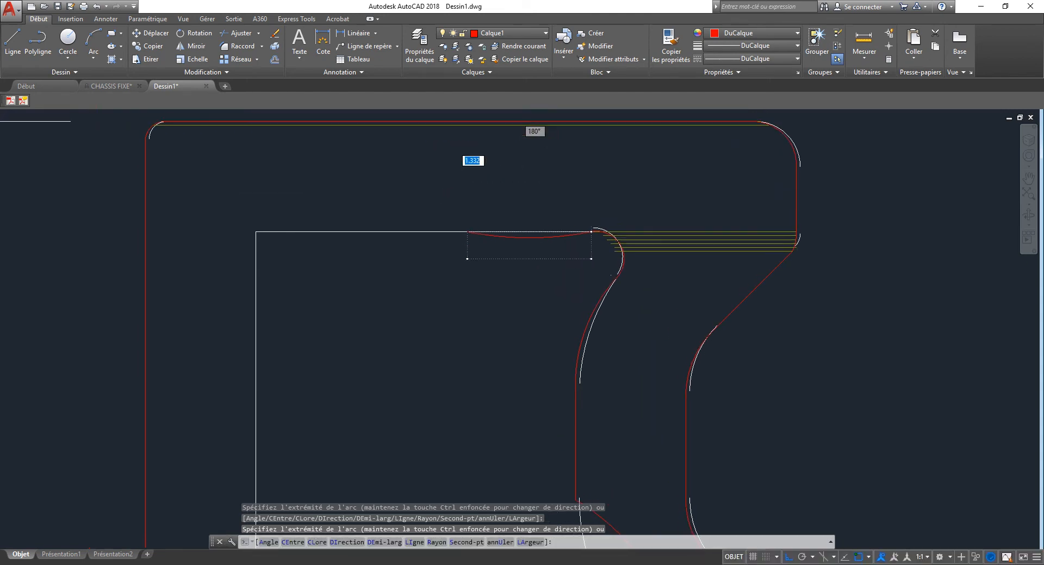
text(LI)
key(Return)
scroll(255, 231, down, 8)
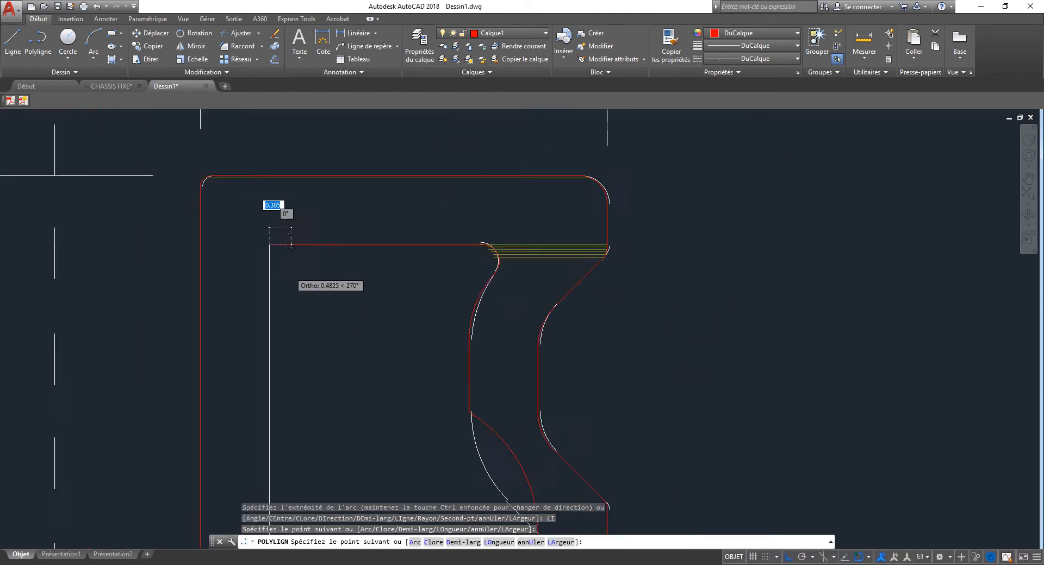
text(C)
key(Return)
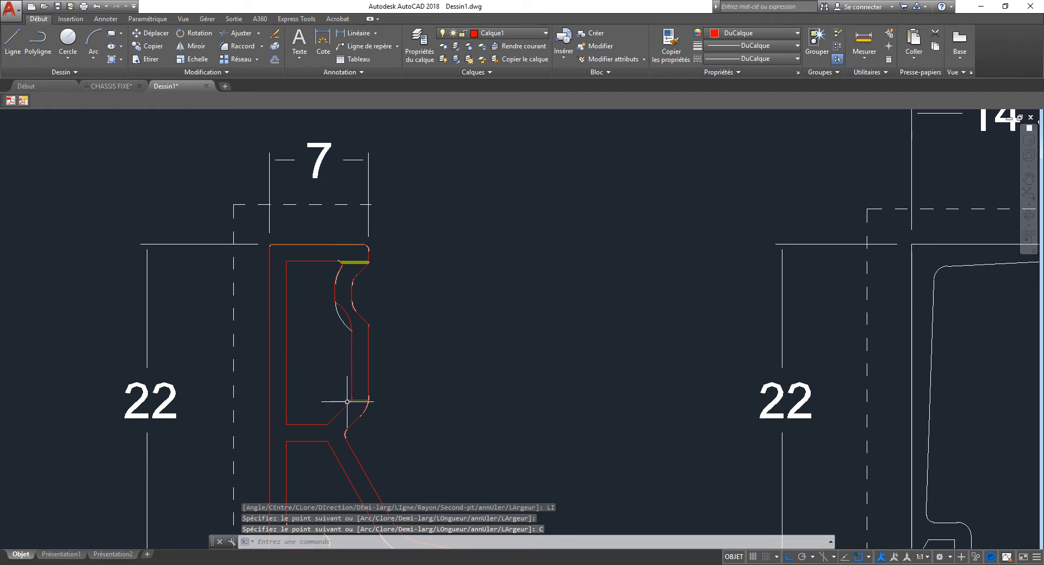
- Stretch the midpoint of the cavity polyline's reversed lower arc so that it follows the underlying curve
scroll(348, 402, up, 5)
click(347, 304)
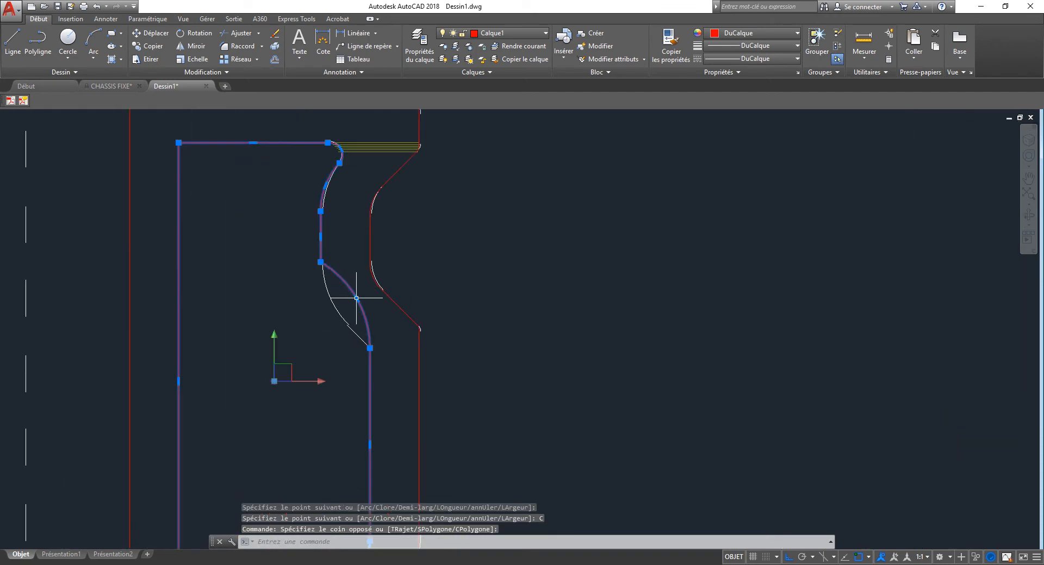
click(356, 298)
scroll(338, 307, up, 3)
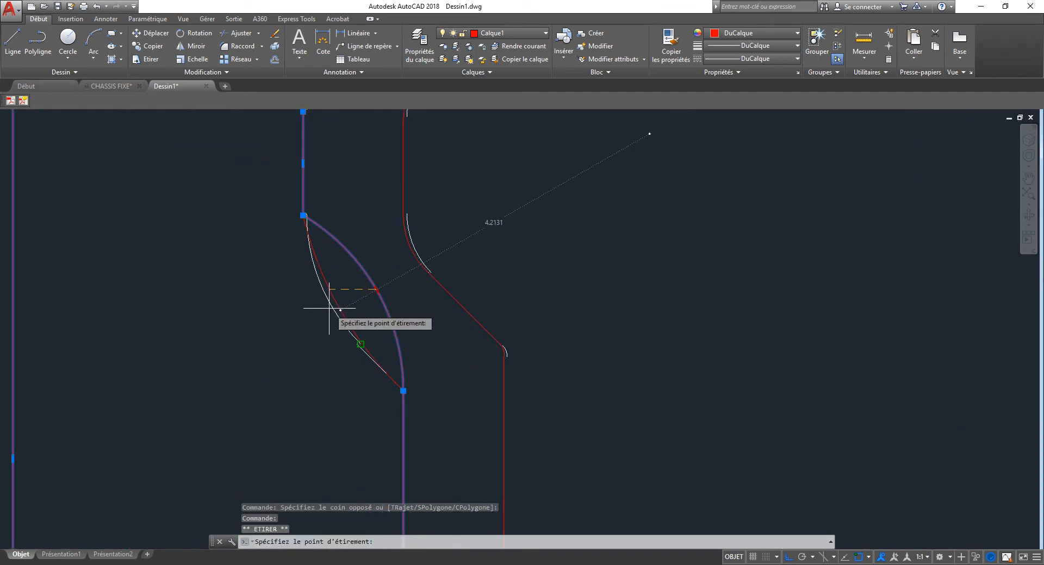
click(330, 308)
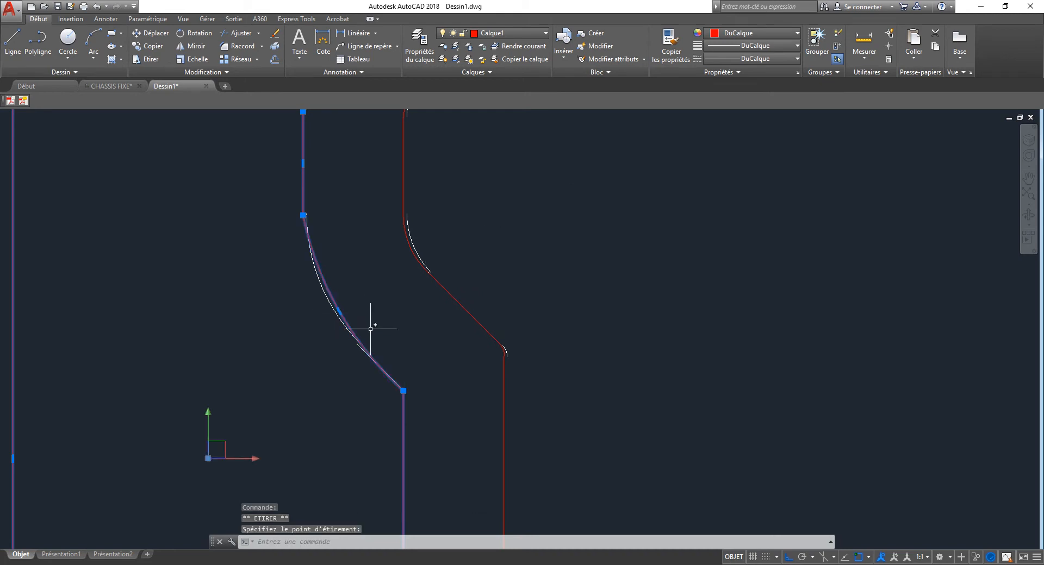
scroll(297, 201, up, 6)
scroll(341, 276, down, 5)
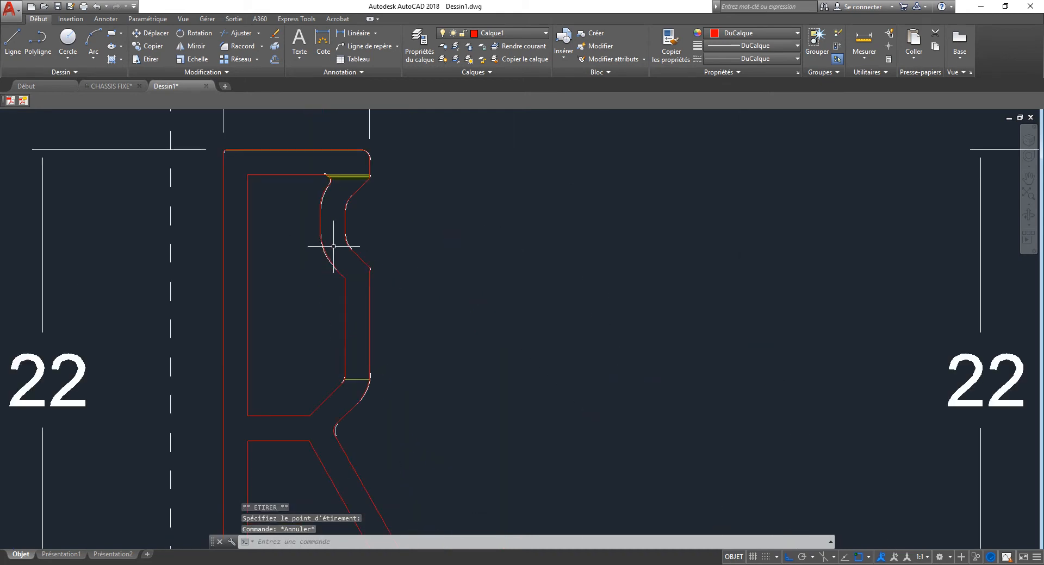
- Add a vertex to the PDF_0 polyline from the midpoint of the cavity's long vertical edge, offset horizontally towards the outer contour
scroll(337, 232, up, 5)
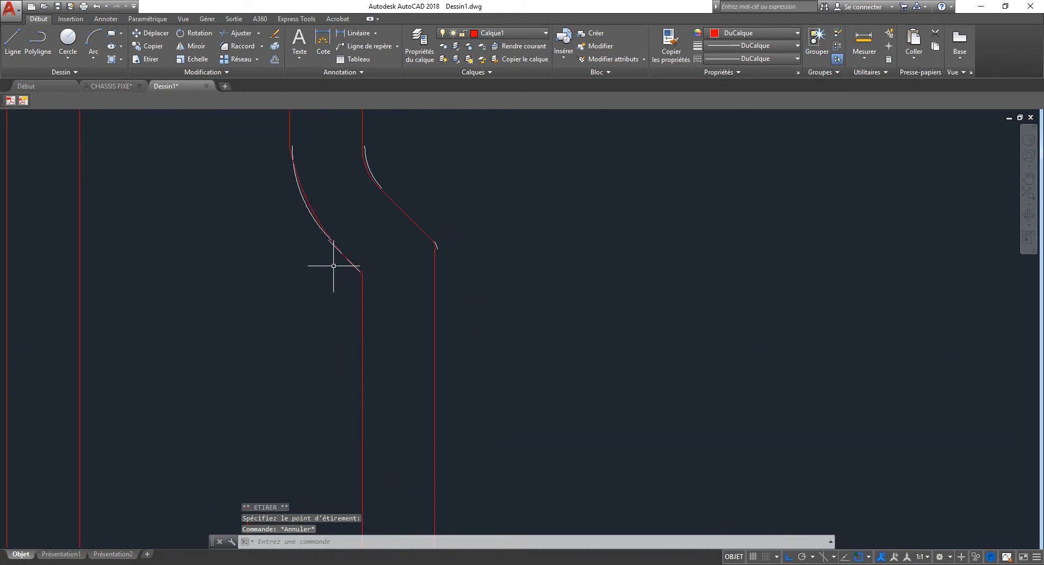
click(362, 318)
mouse_move(362, 417)
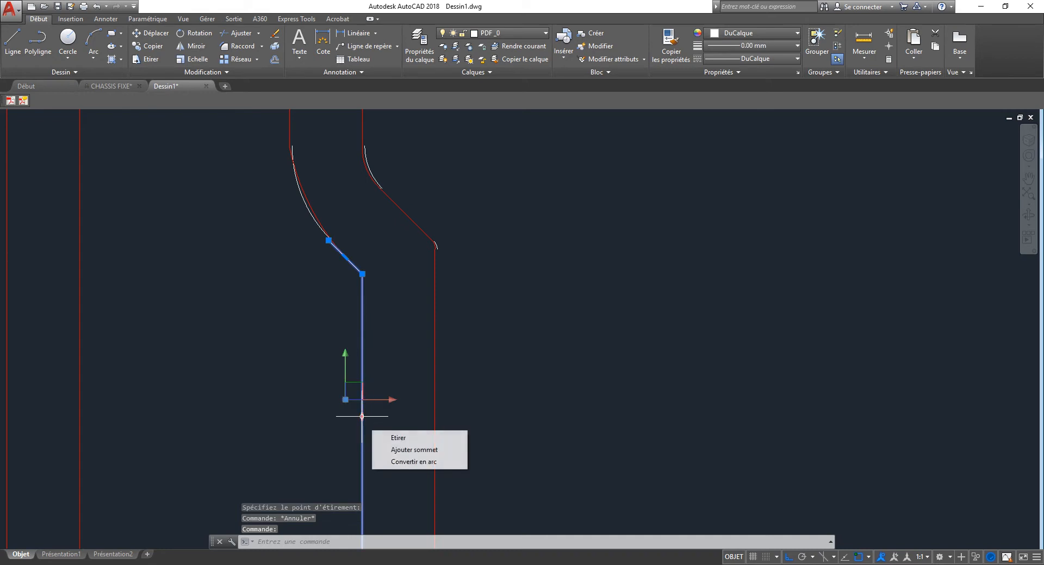
click(397, 450)
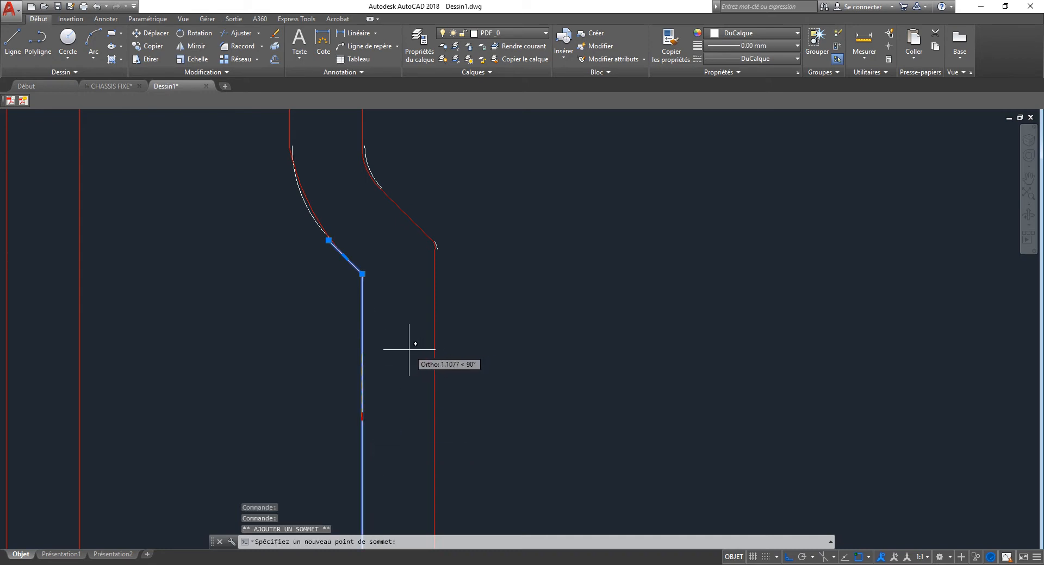
click(426, 375)
key(Escape)
key(Escape)
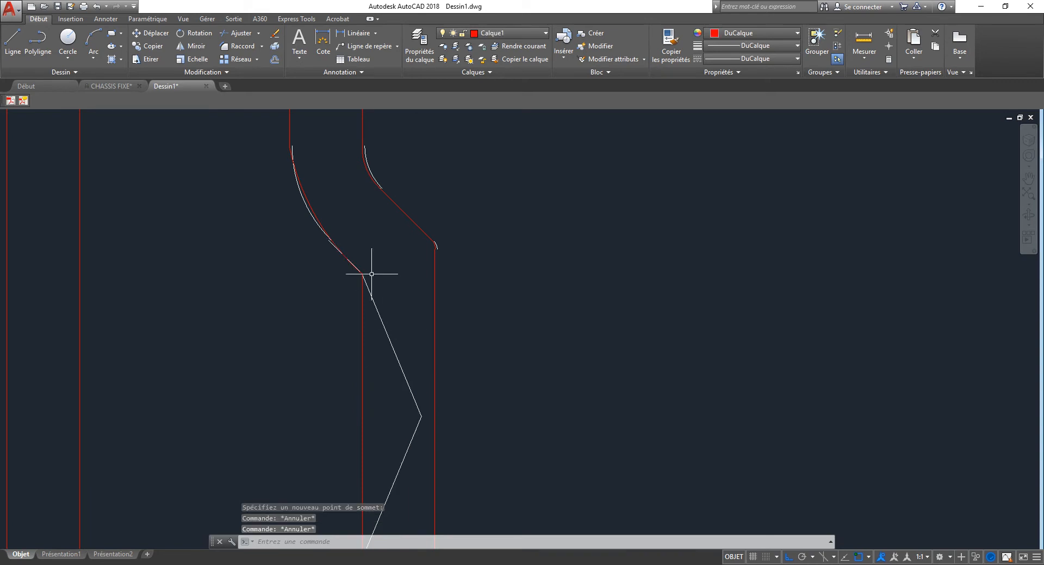
- Add a vertex to the red cavity polyline at the midpoint of its long vertical edge, offset into the cavity
key(Escape)
click(367, 355)
click(338, 365)
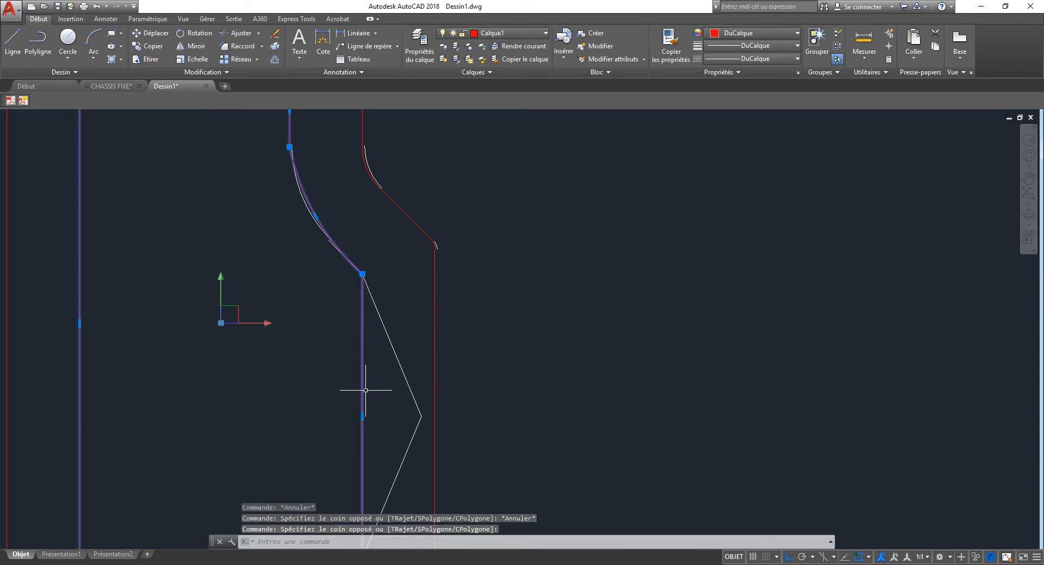
mouse_move(361, 417)
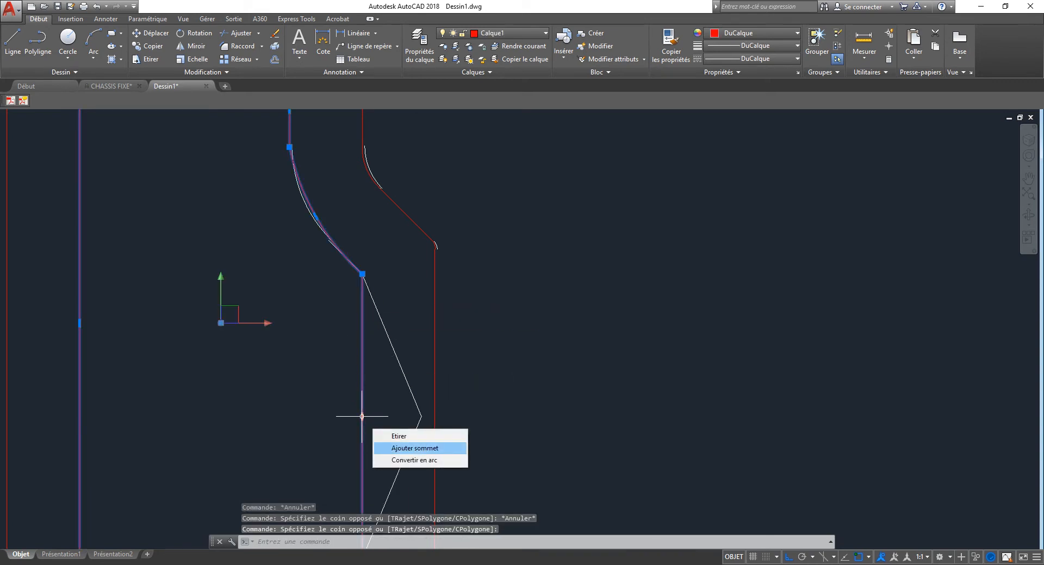
click(415, 448)
click(319, 404)
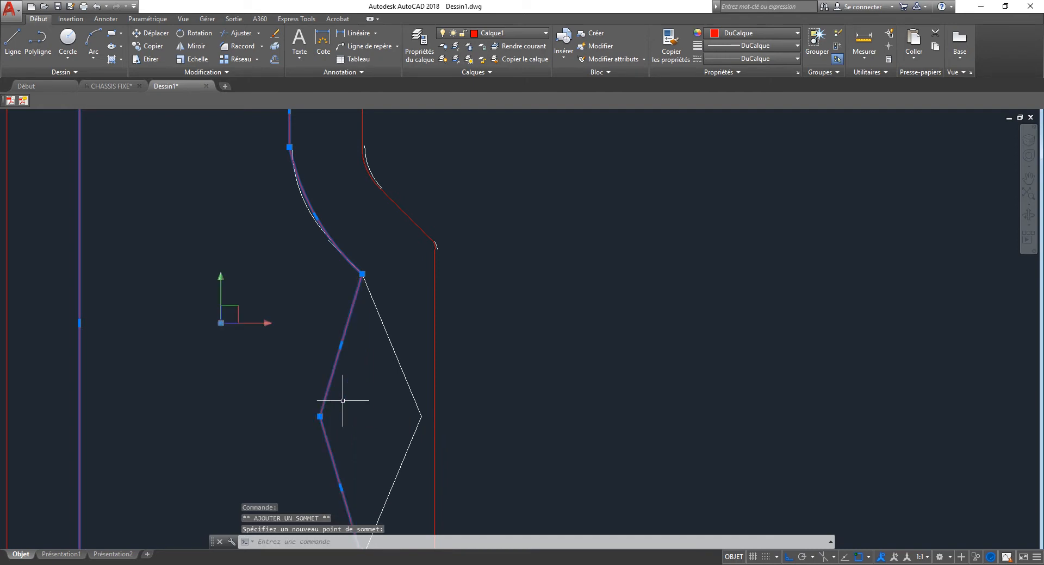
- Stretch the cavity arc's lower endpoint to the end of the underlying curve and the added vertex to the original corner
click(362, 274)
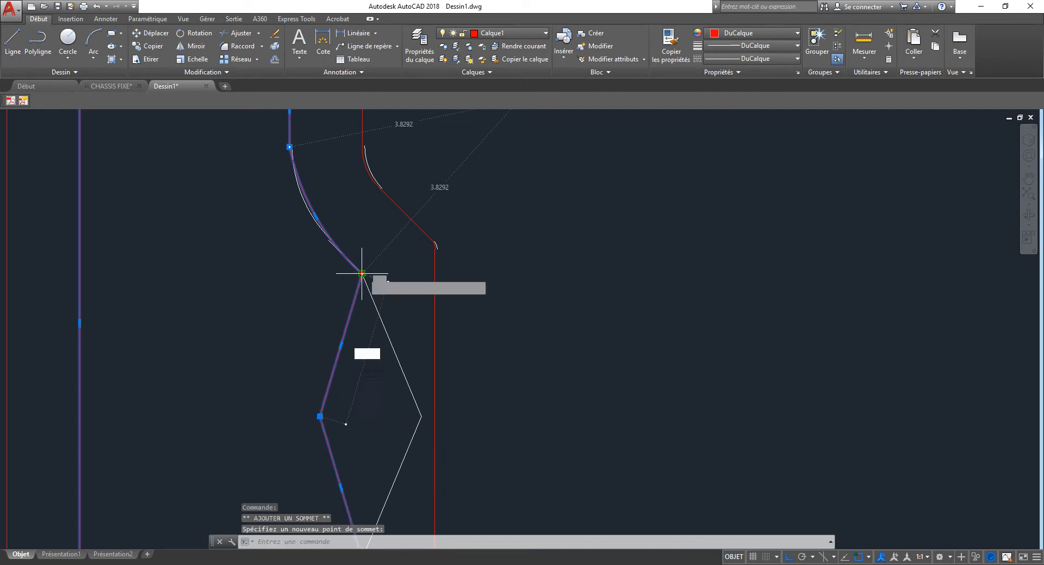
click(334, 251)
click(323, 417)
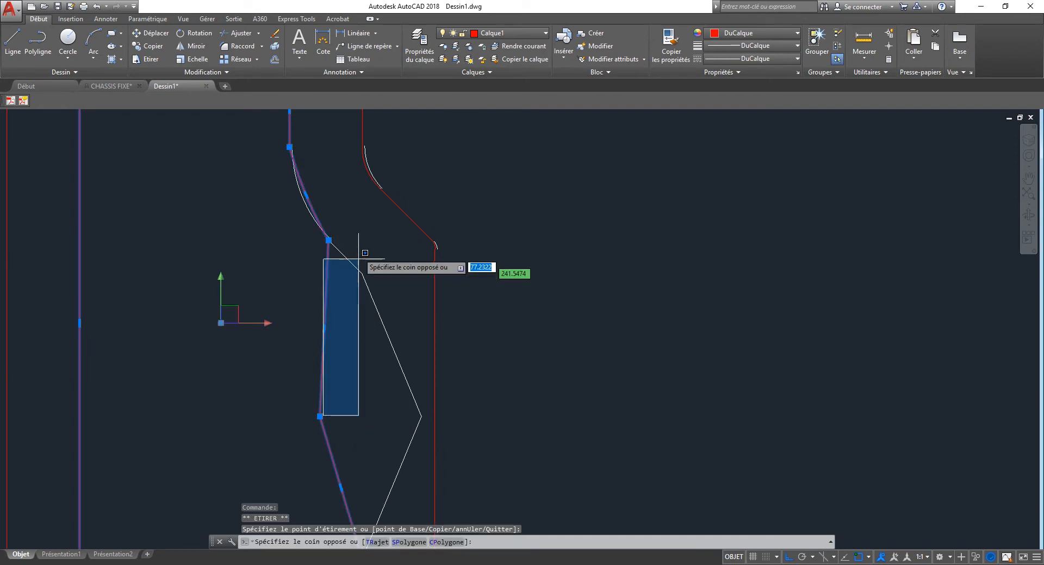
click(326, 390)
click(320, 416)
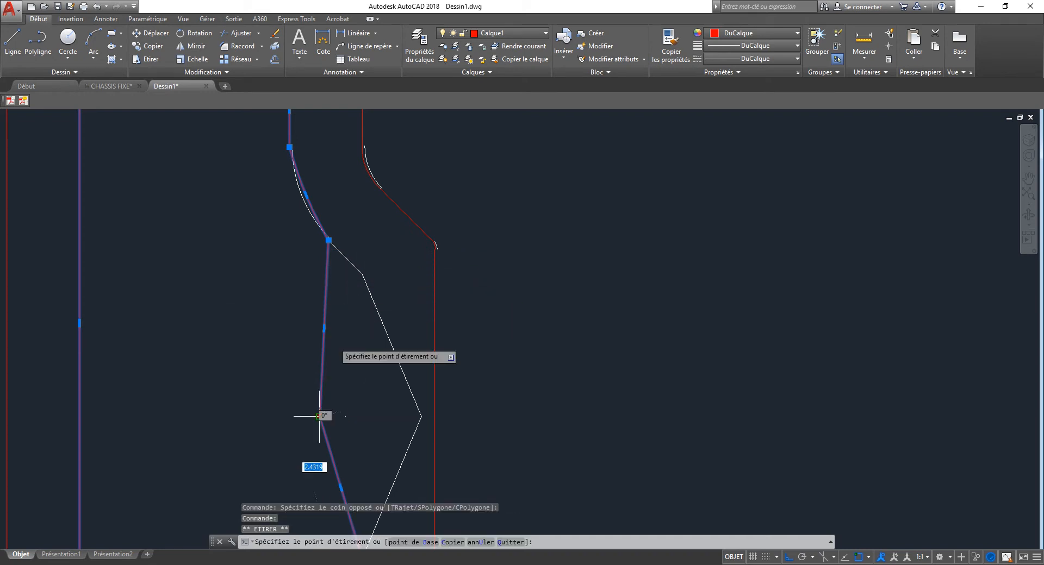
click(361, 274)
key(Escape)
key(Escape)
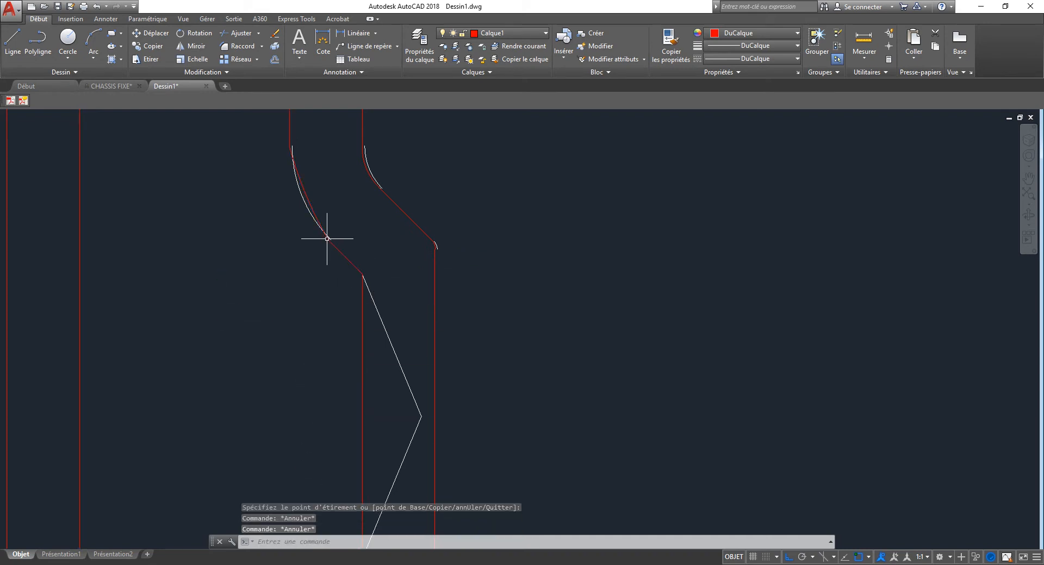
- Stretch the midpoint of the cavity polyline's shortened lower arc onto the midpoint of the underlying curve
click(309, 201)
click(306, 193)
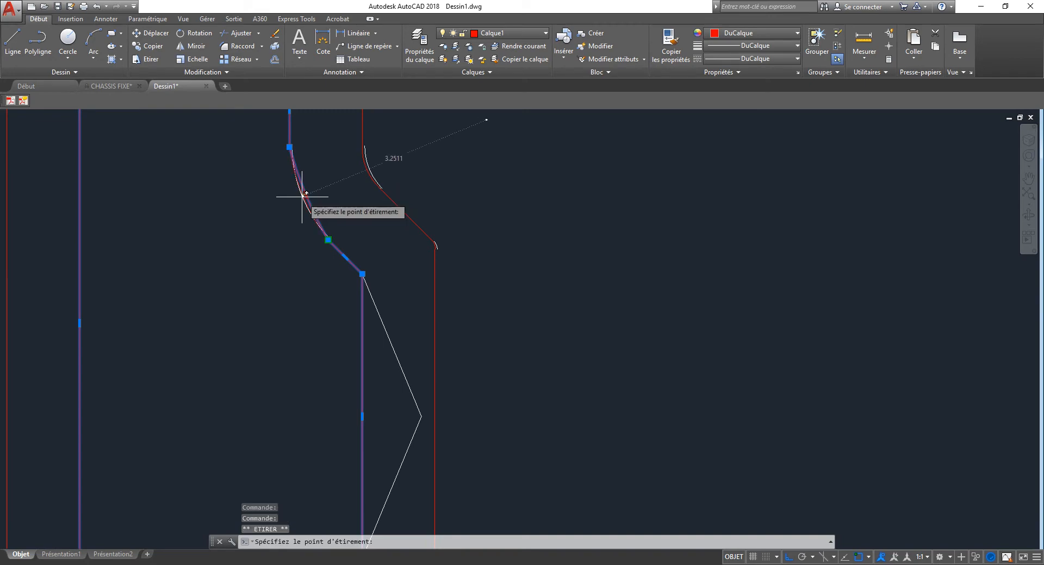
scroll(301, 196, up, 6)
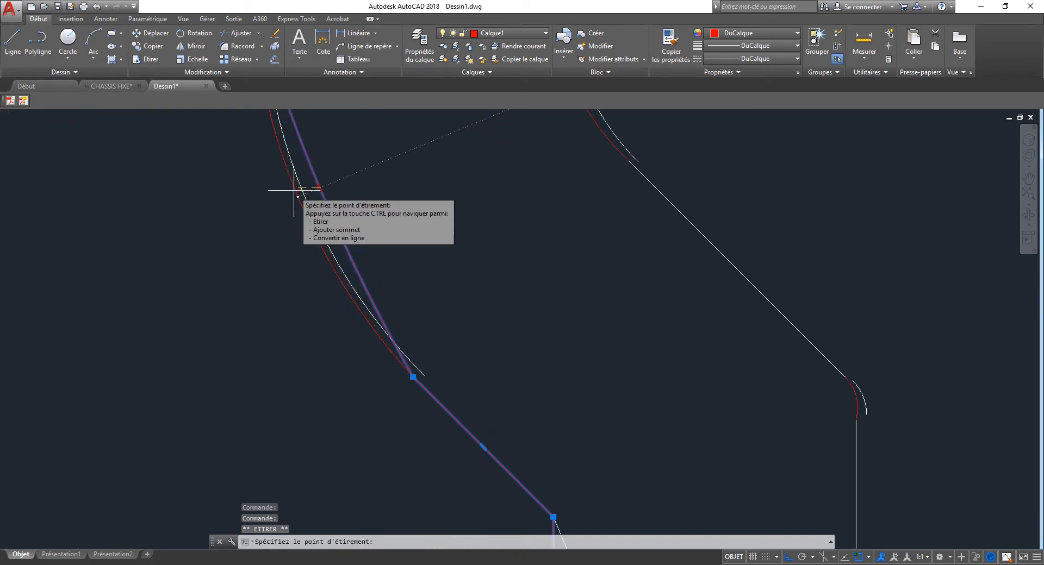
shift+right_click(294, 190)
key(m)
click(300, 190)
key(Escape)
key(Escape)
- Start a polyline at the lower end of profile 5016's outer vertical edge and trace that edge up to the rounded corner
scroll(441, 278, down, 10)
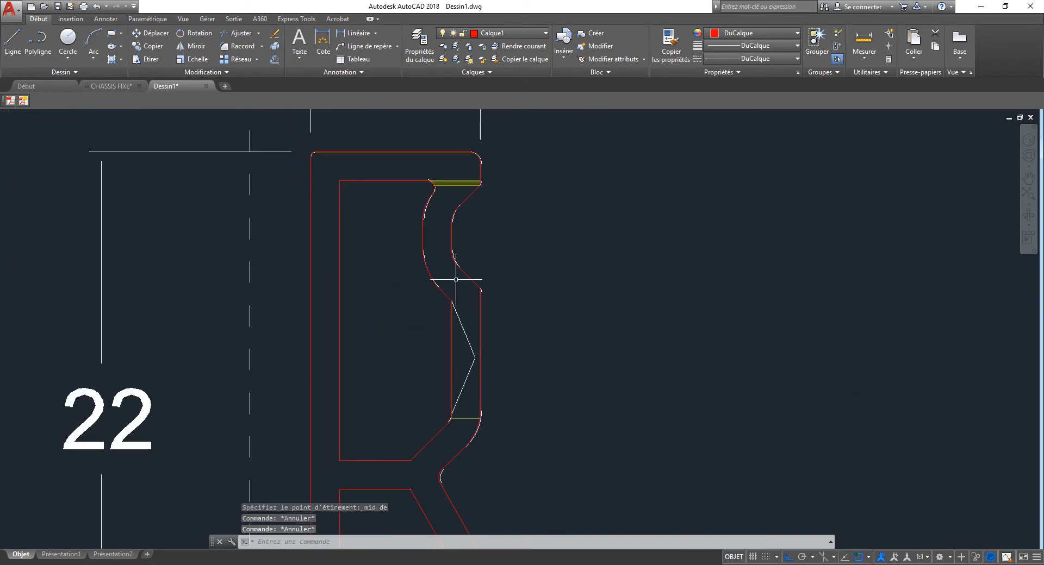
scroll(448, 265, down, 4)
middle_drag(478, 324, 612, 278)
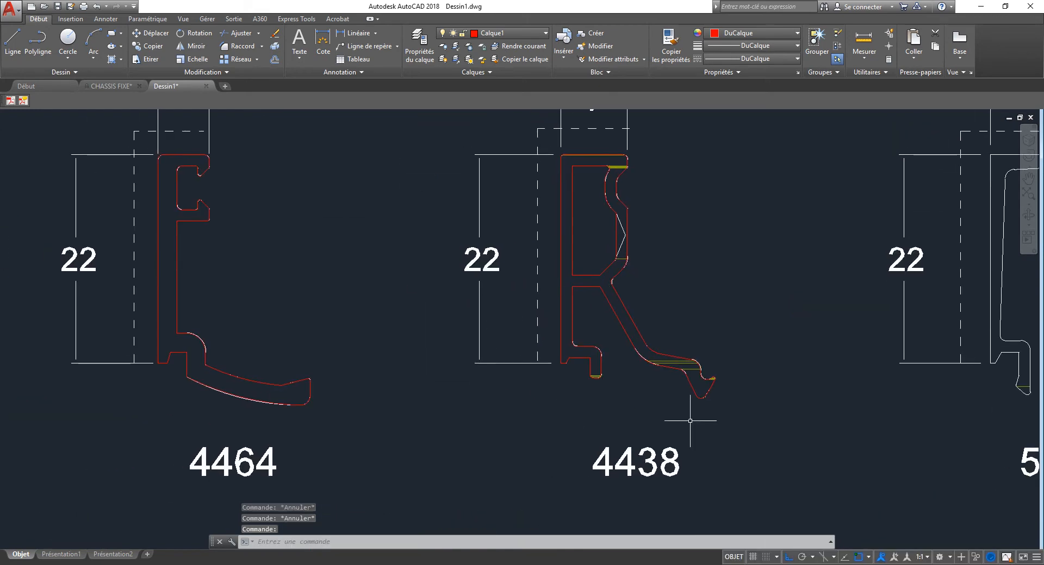
scroll(575, 357, down, 8)
middle_drag(578, 349, 579, 308)
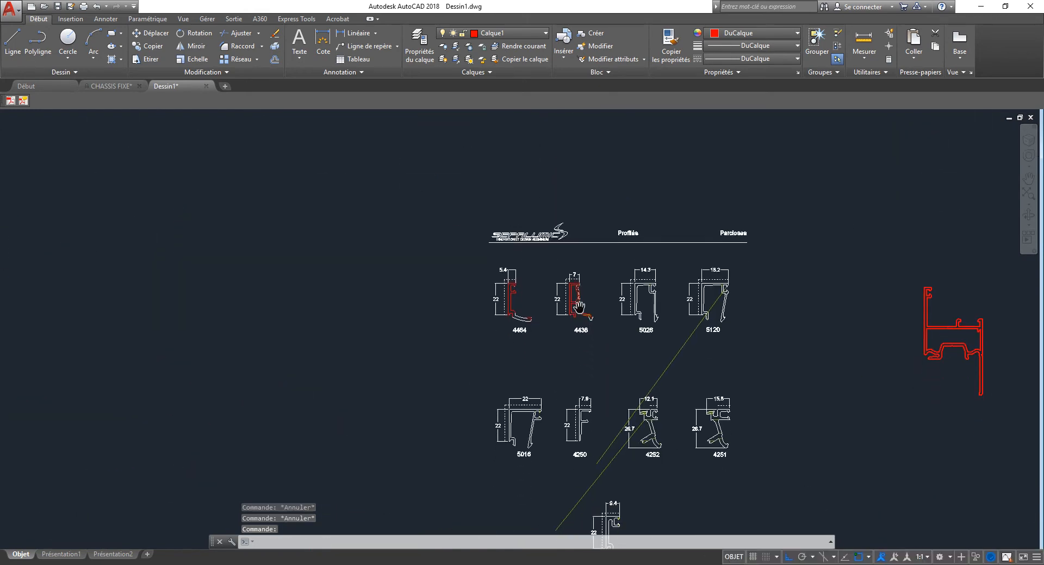
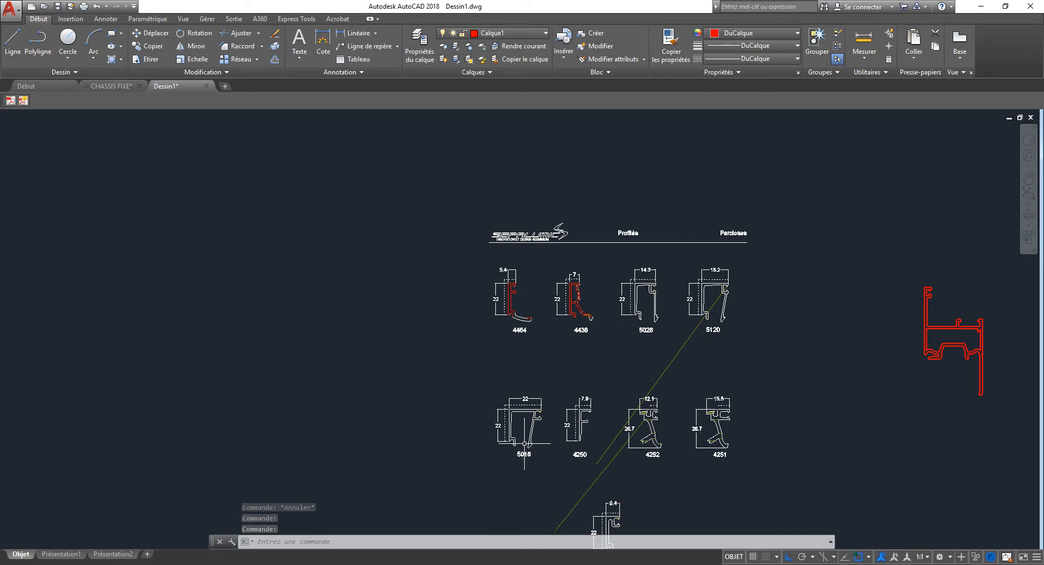
scroll(524, 443, up, 8)
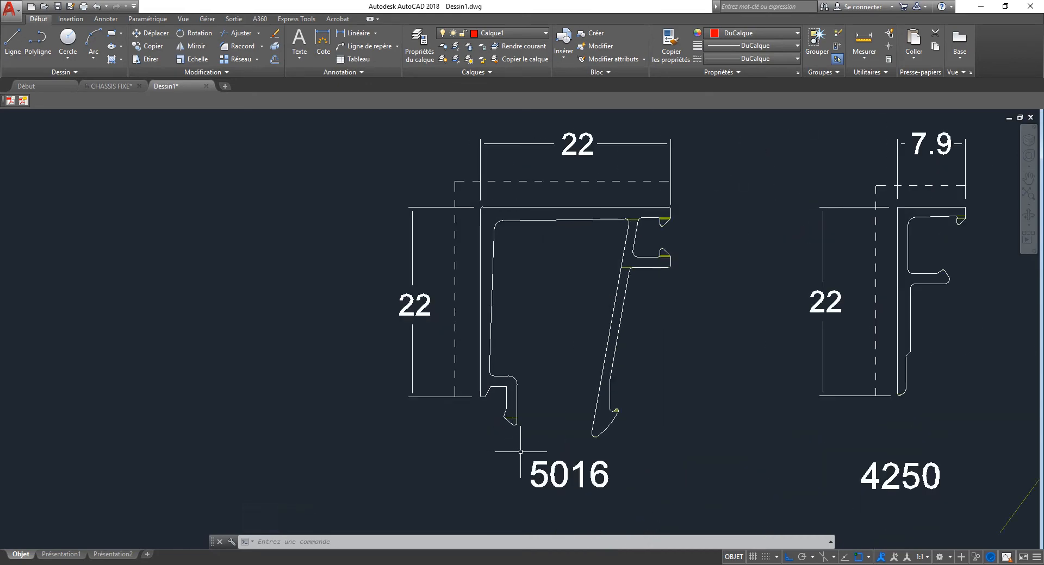
key(space)
scroll(471, 394, up, 5)
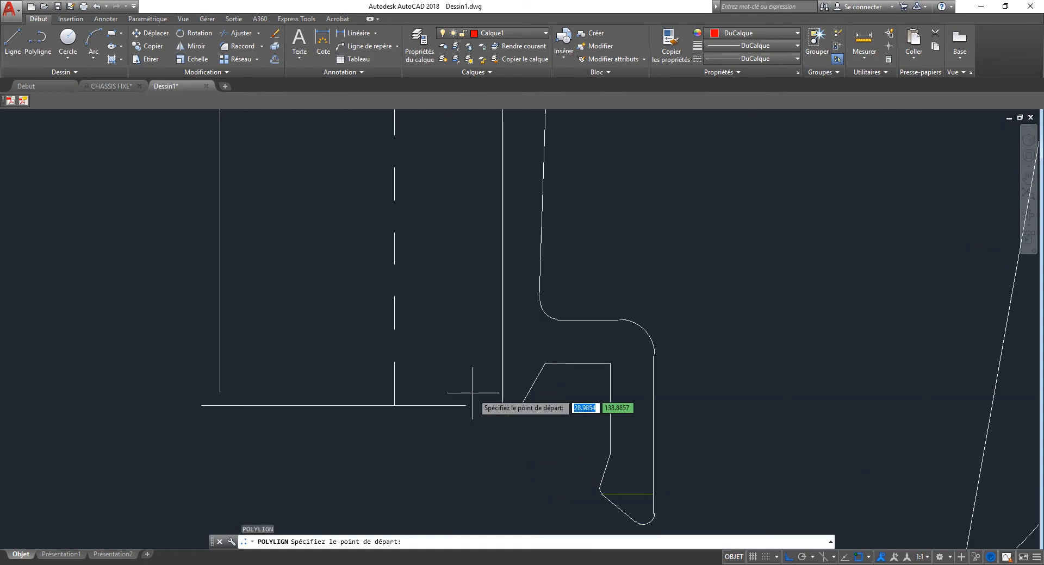
click(506, 385)
scroll(488, 403, down, 4)
middle_drag(505, 267, 471, 437)
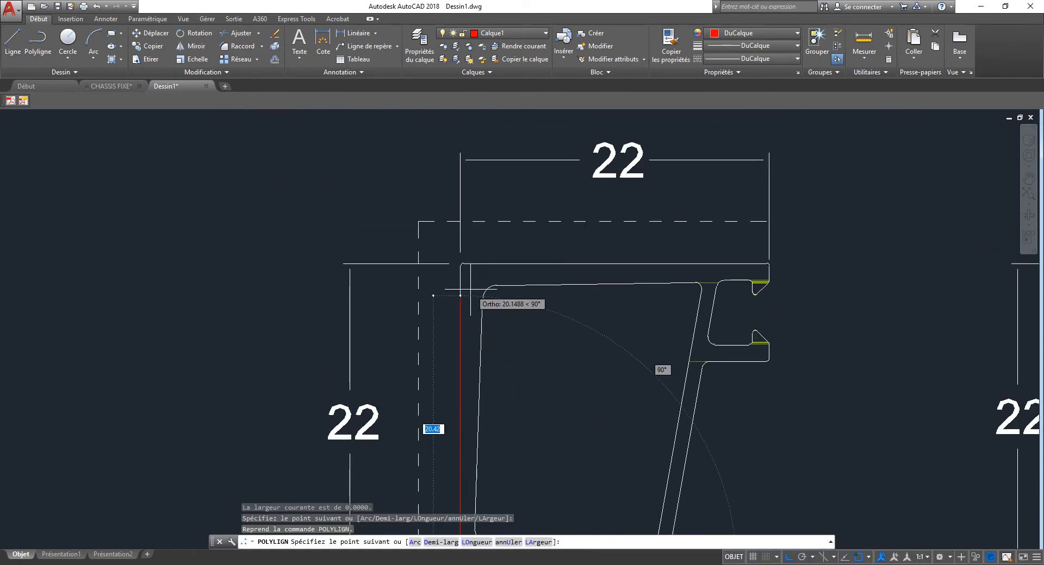
click(461, 269)
- Trace profile 5016's small rounded upper corner with an arc segment and continue with a line along its top edge
text(a)
scroll(493, 266, up, 3)
key(space)
click(432, 259)
scroll(483, 264, down, 2)
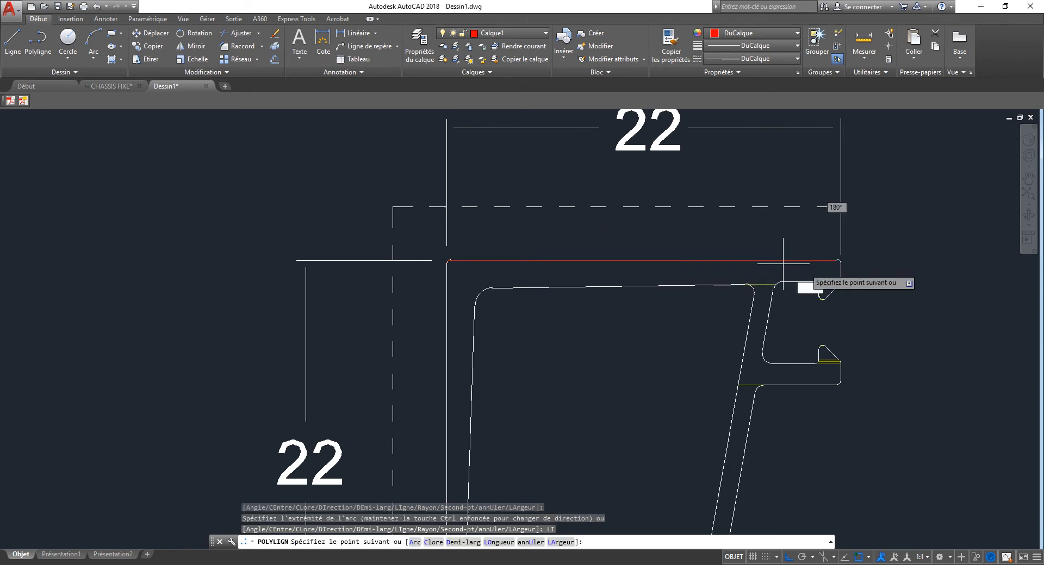
- Trace the rounded corner at the far end of the top edge with an arc and the short vertical edge below with a line
scroll(824, 231, up, 5)
click(824, 225)
text(li)
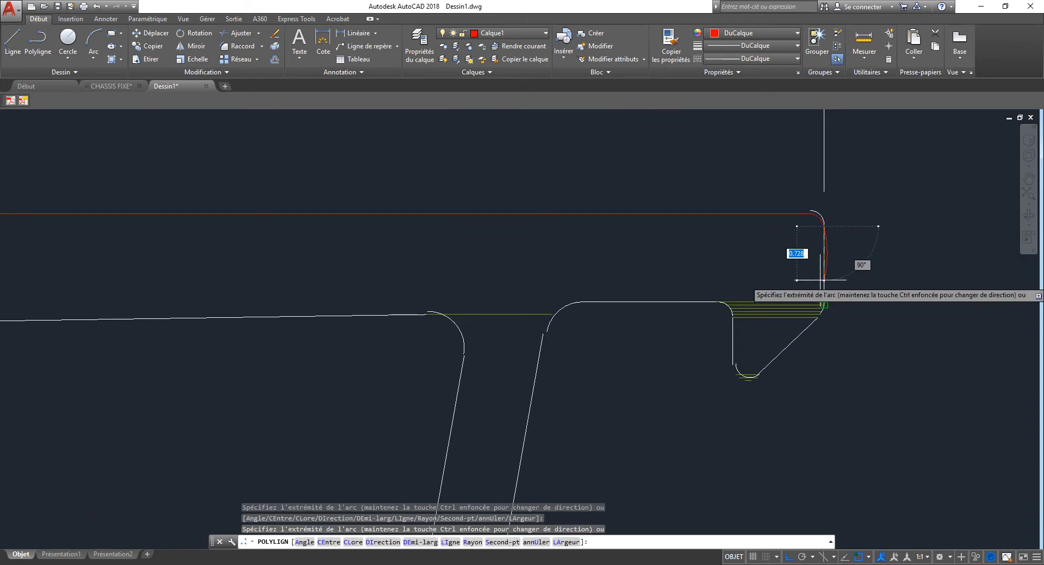
key(Return)
scroll(824, 278, up, 2)
click(824, 316)
- Trace the upper hook's rounded outer corner with an arc segment and its diagonal edge with a line segment
text(a)
key(Return)
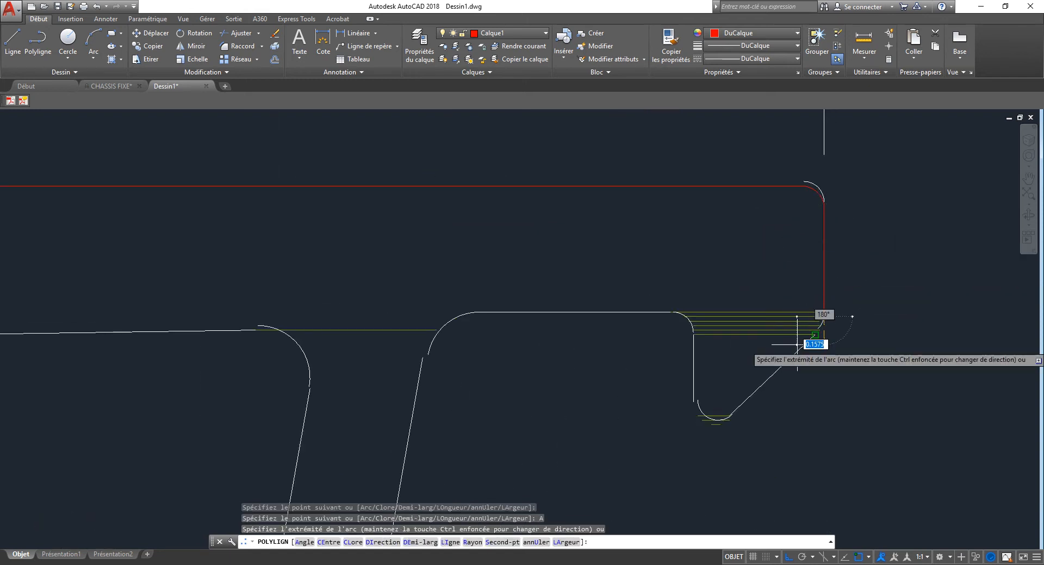
middle_drag(743, 380, 747, 369)
key(Escape)
text(li)
key(Return)
scroll(745, 381, up, 4)
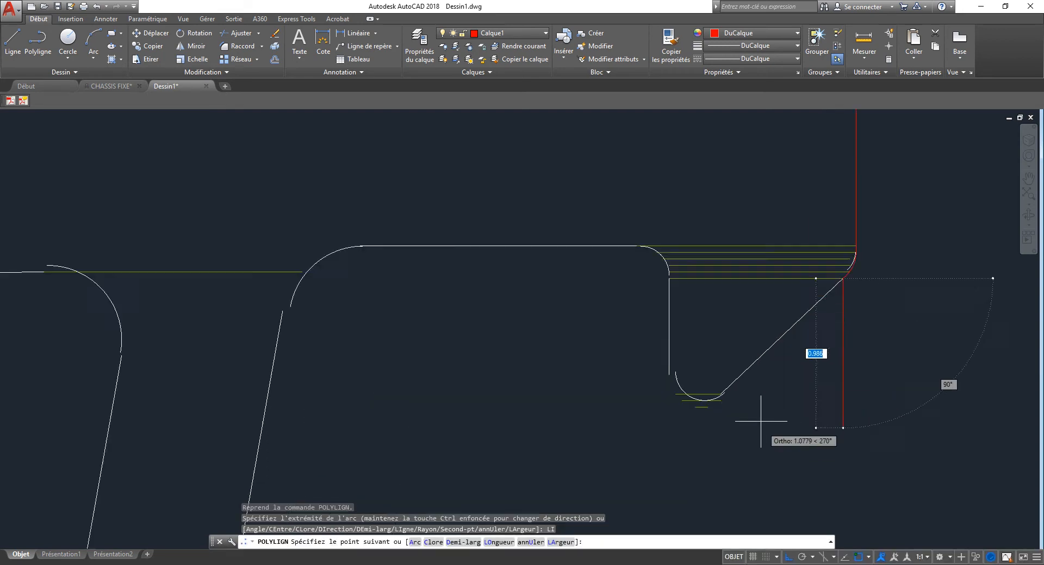
click(735, 314)
- Trace the upper hook's rounded tip with an arc segment and its inner vertical edge with a line segment
text(a)
key(Return)
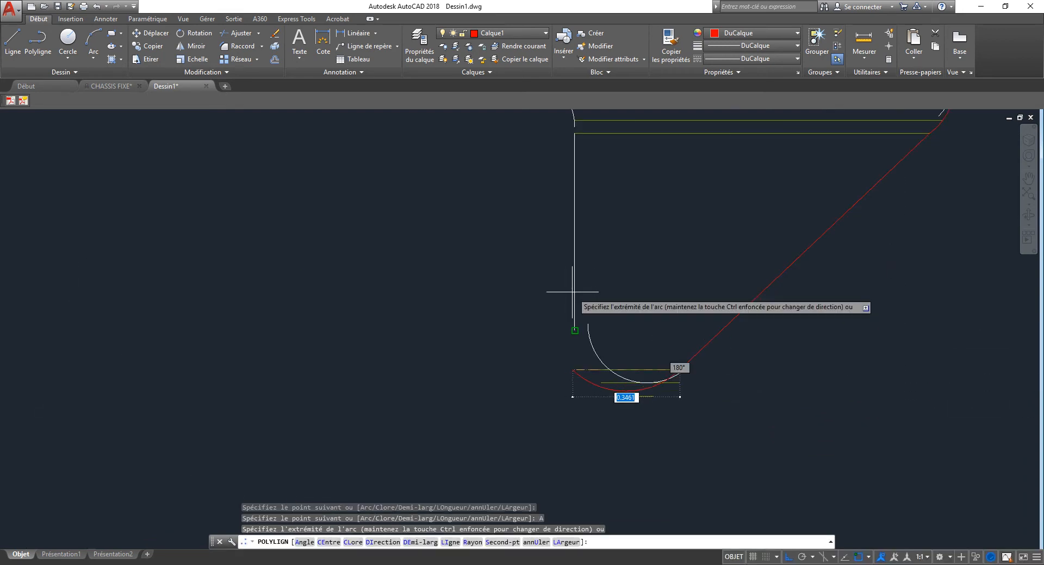
click(572, 293)
middle_drag(575, 252, 618, 410)
key(Escape)
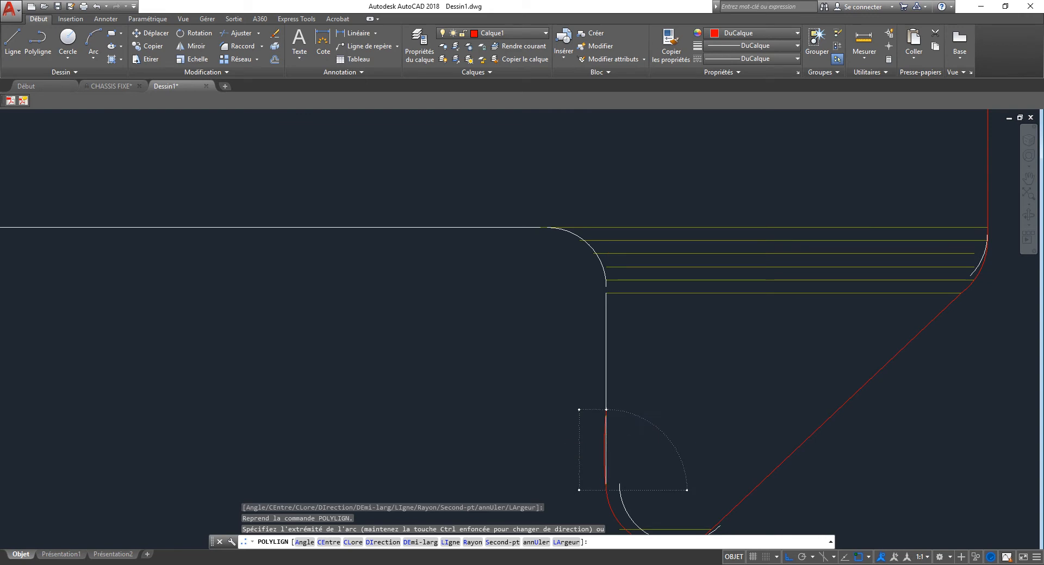
text(li)
key(Return)
click(606, 293)
- Trace the rounded corner above the upper hook with an arc and the groove's upper horizontal edge with a line
text(a)
key(Return)
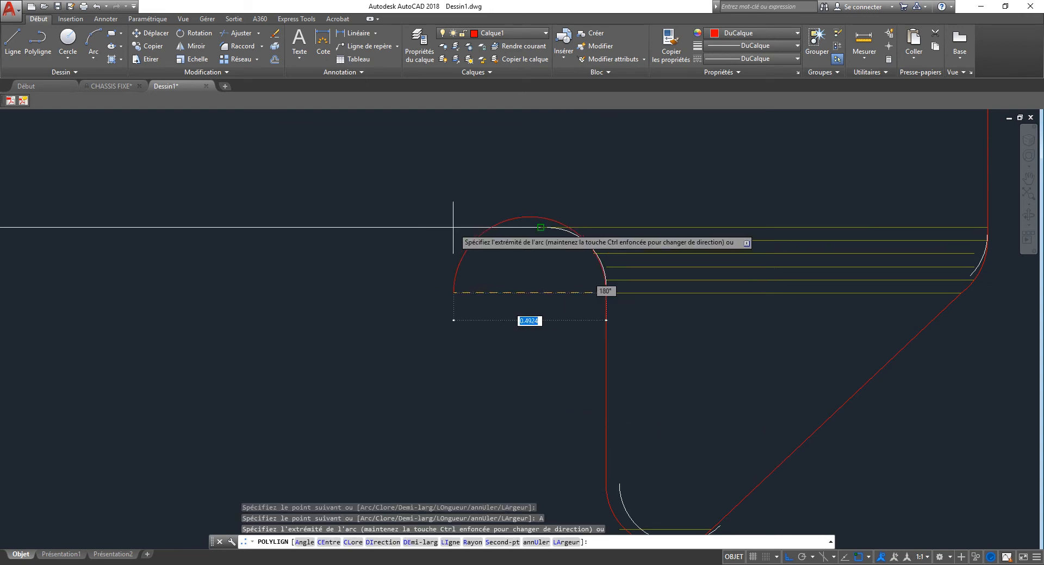
click(453, 227)
scroll(564, 272, down, 6)
text(li)
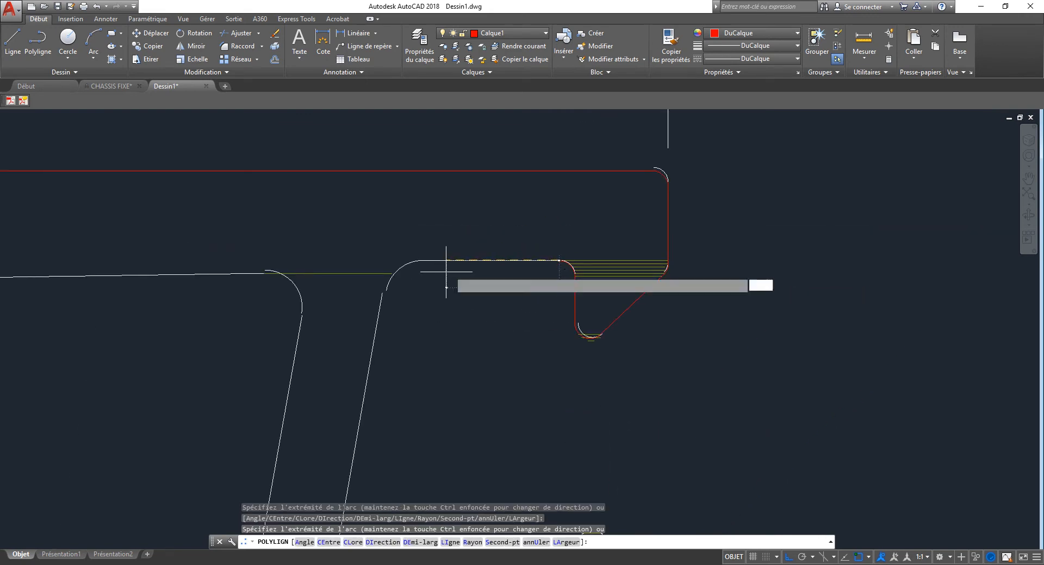
key(Return)
click(433, 260)
- Trace the groove's rounded upper inner corner with an arc and its slanted edge with a line, undoing the misplaced segment
text(a)
key(Return)
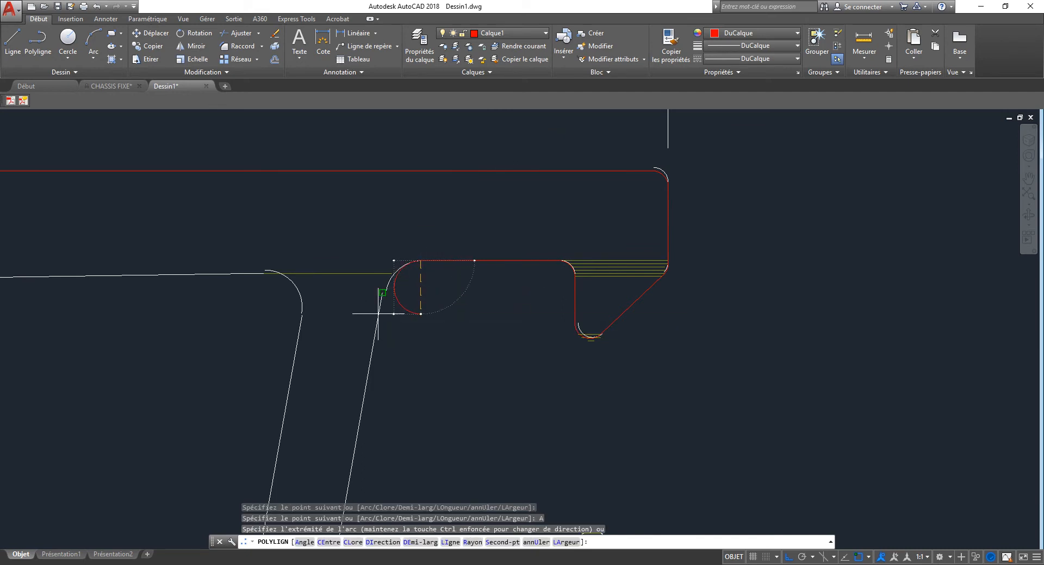
middle_drag(383, 387, 508, 229)
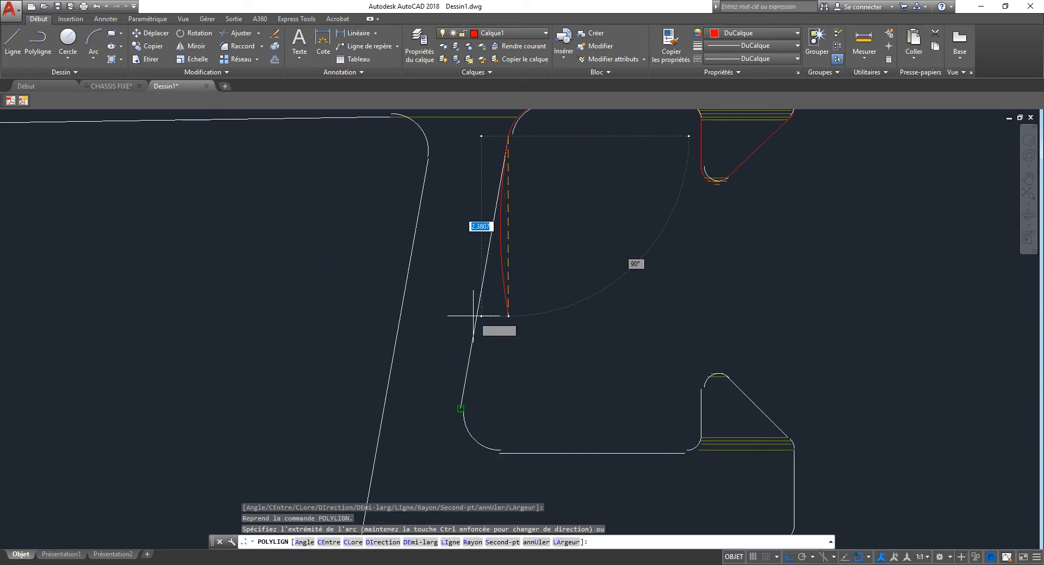
click(473, 348)
text(li)
key(Return)
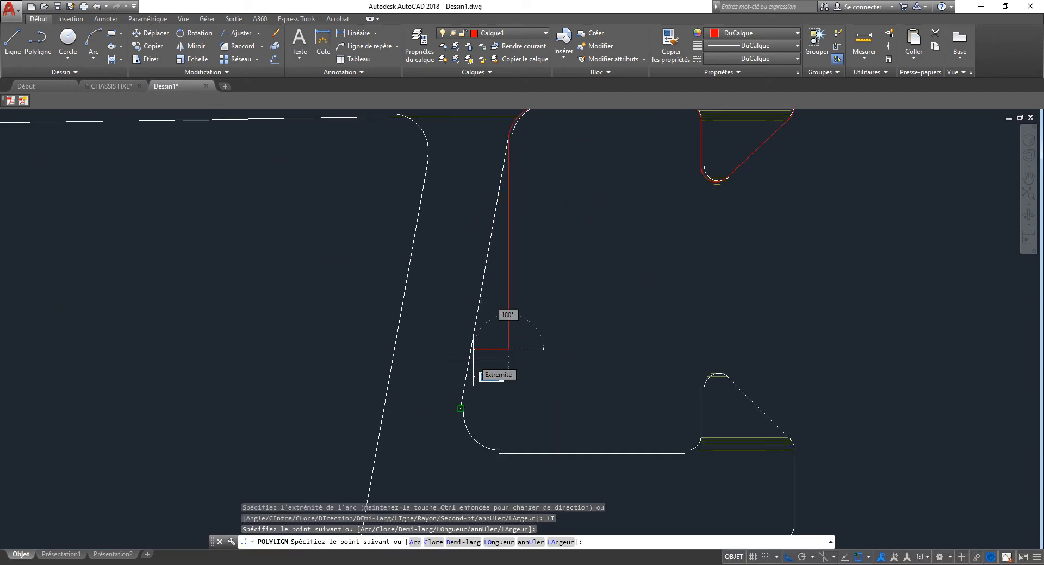
text(u)
key(Return)
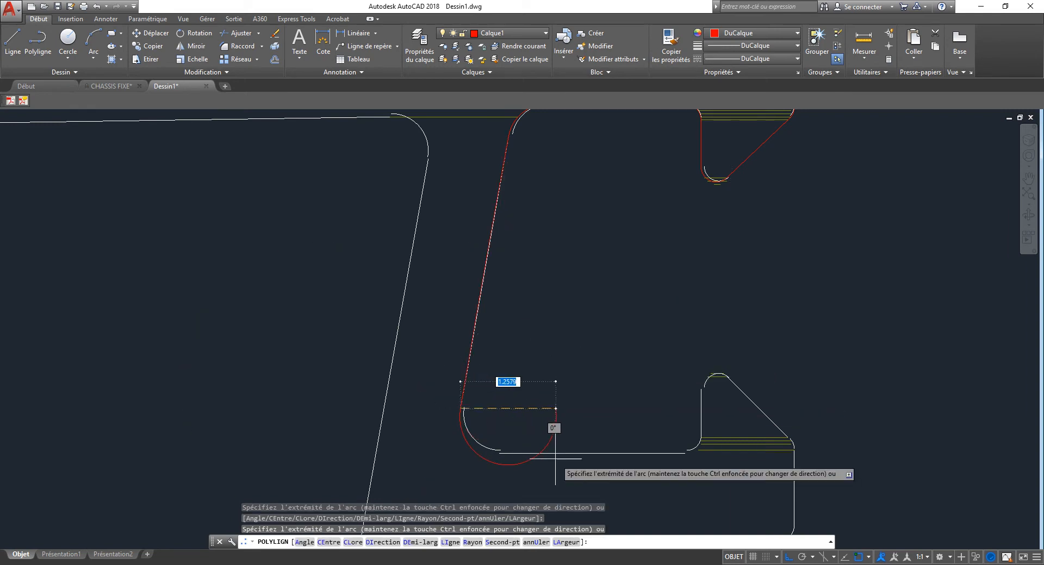
- Trace the groove's rounded lower inner corner with an arc and its lower horizontal edge with a line
click(499, 454)
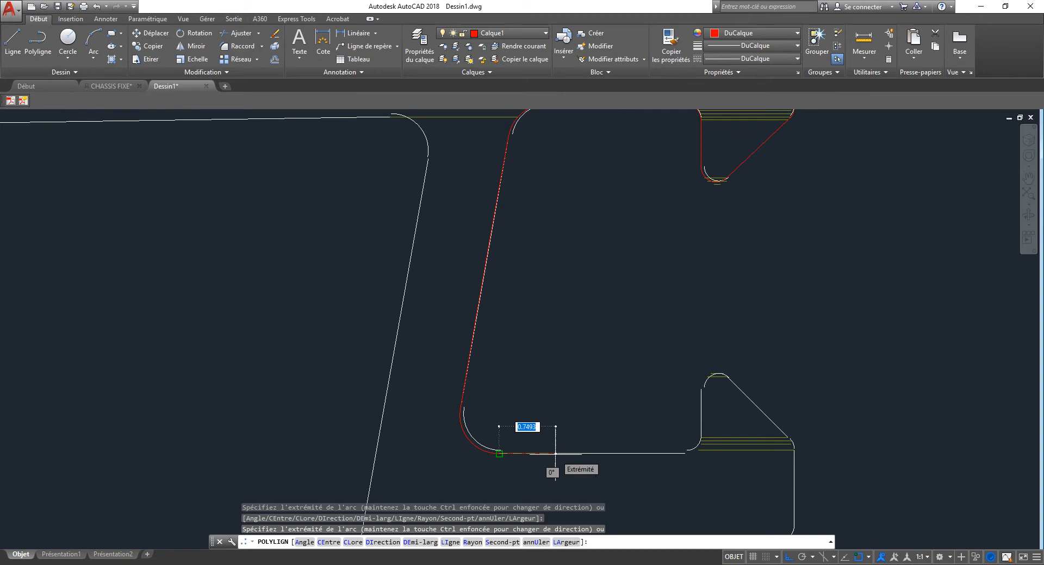
text(LI)
key(Return)
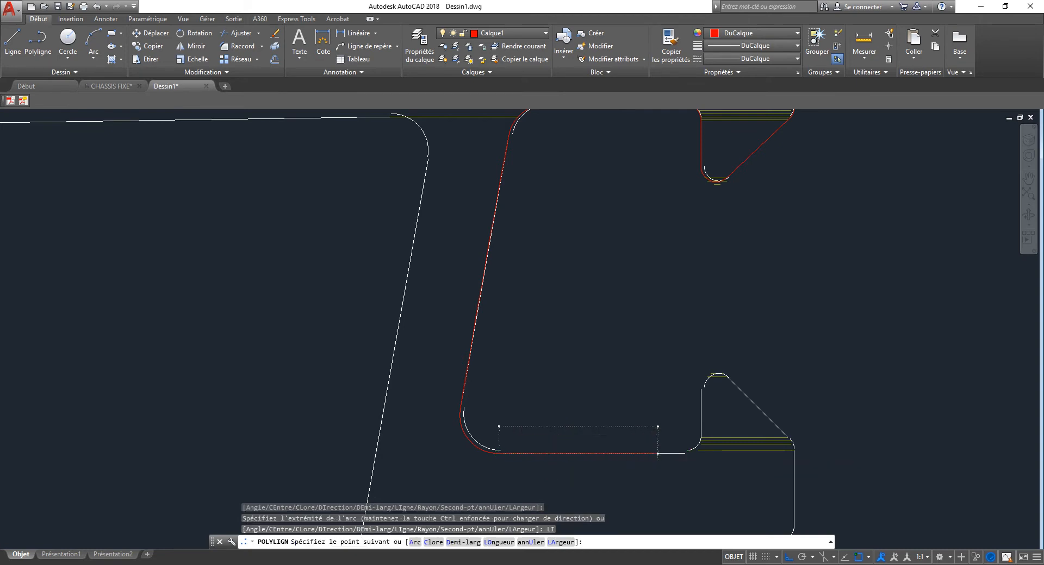
click(685, 453)
- Trace the rounded corner at the base of the lower hook with an arc and the hook's inner vertical edge with a line
scroll(701, 435, up, 5)
text(A)
key(Return)
click(701, 439)
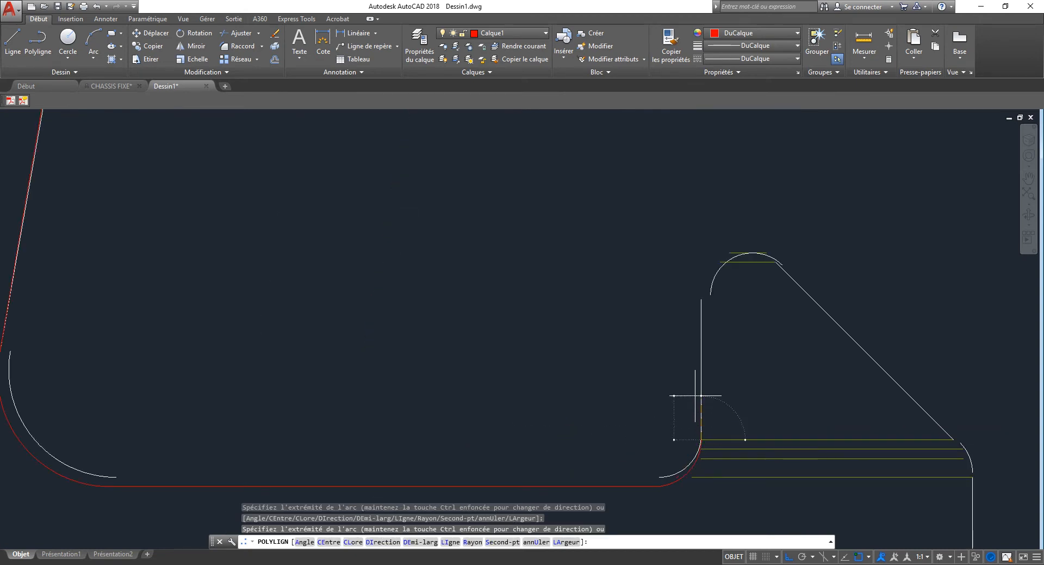
text(LI)
key(Return)
click(701, 299)
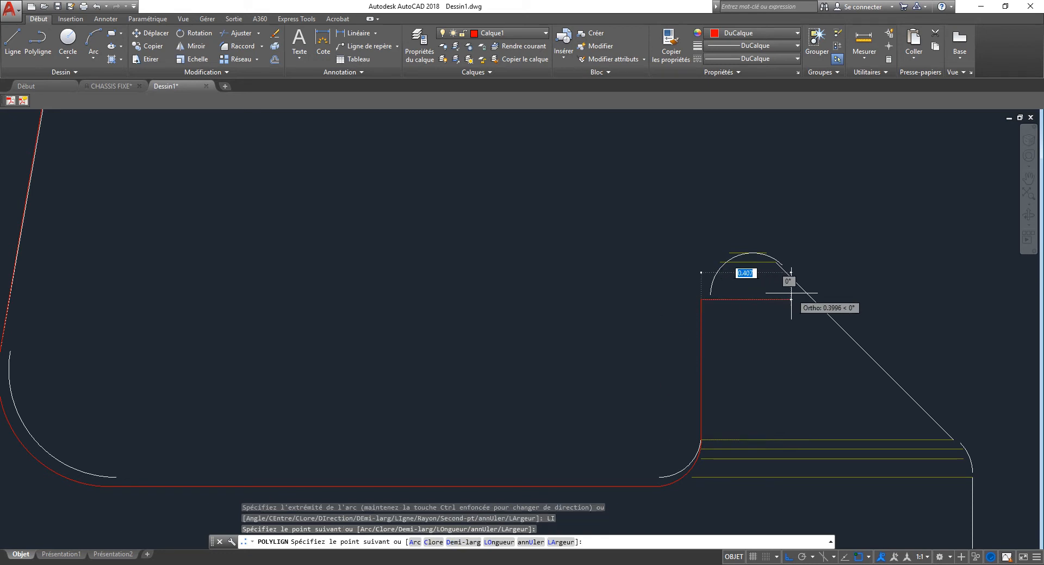
- Trace the lower hook's rounded tip with an arc segment and its diagonal edge with a line segment
text(A)
key(Return)
middle_drag(919, 390, 608, 263)
text(LI)
key(Return)
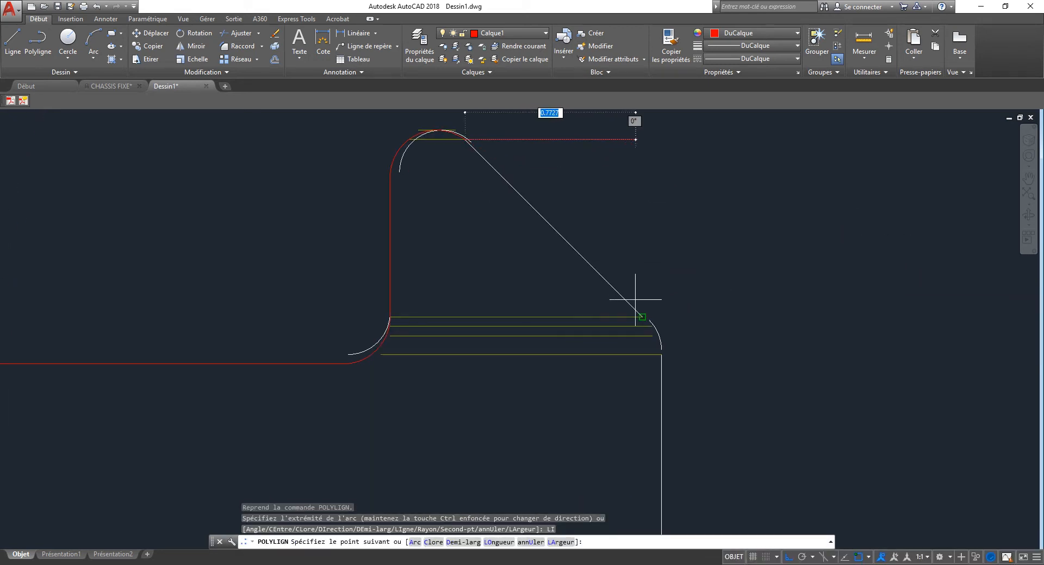
click(637, 305)
- Trace the rounded outer corner below the lower hook's diagonal with an arc and the flange's vertical end edge with a line
text(A)
key(Return)
scroll(660, 328, down, 3)
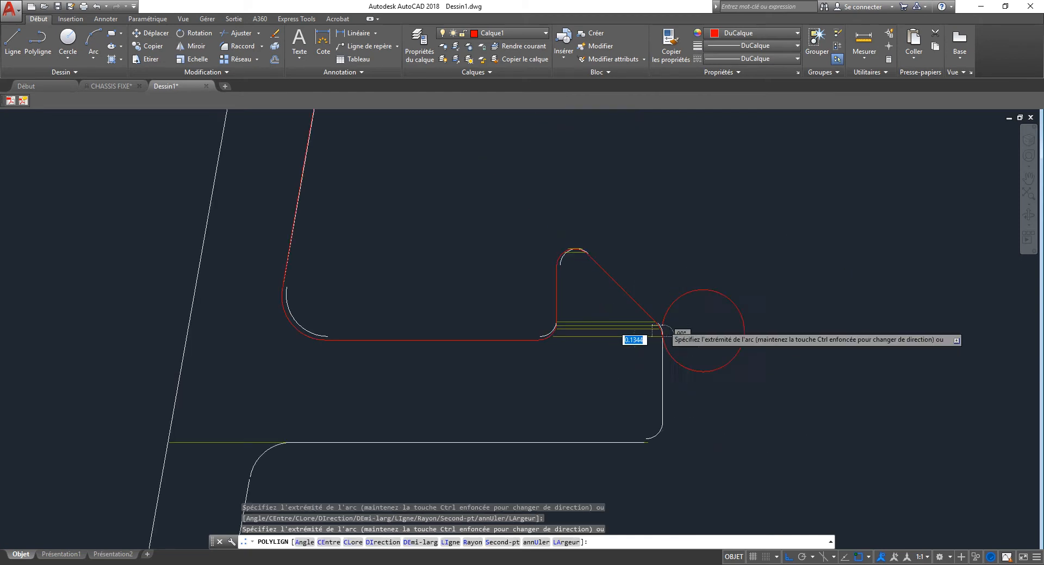
text(LI)
key(Return)
scroll(660, 408, up, 2)
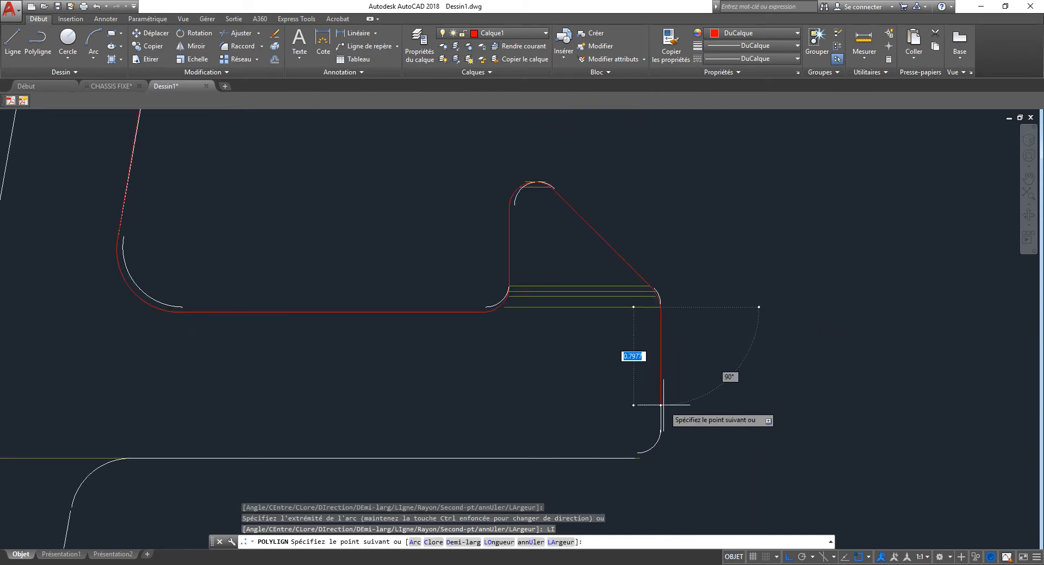
click(661, 435)
- Trace the flange's rounded lower outer corner with an arc and its lower horizontal edge with a line
text(A)
key(Return)
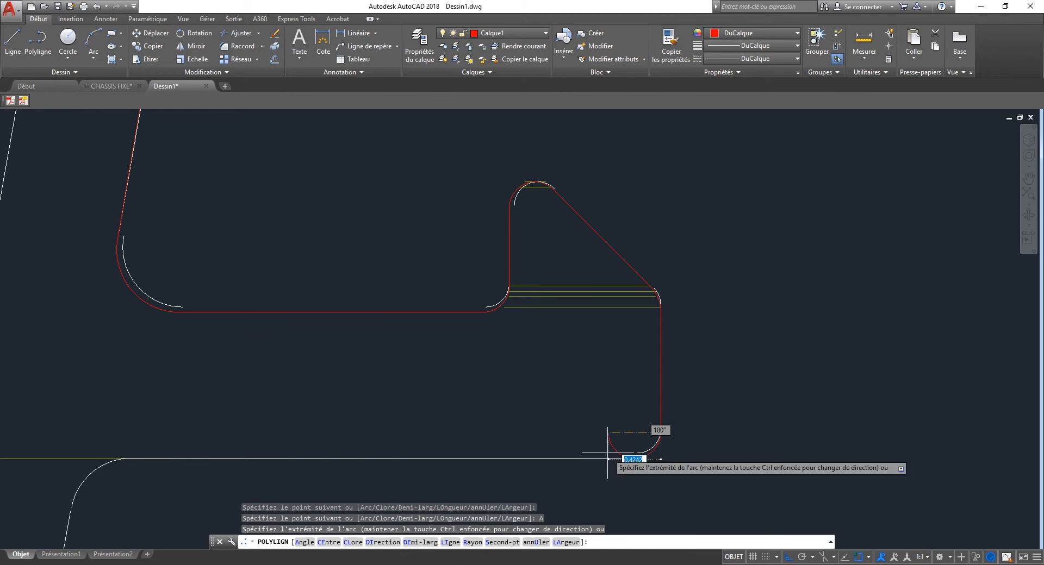
click(608, 458)
middle_drag(349, 436, 588, 340)
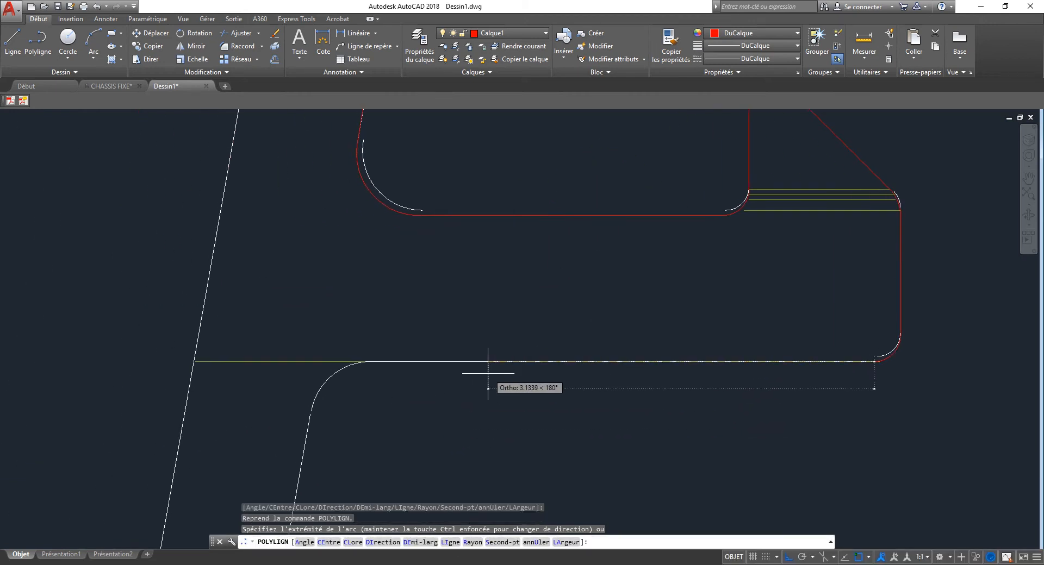
key(Return)
click(369, 362)
- Trace the rounded corner between flange and slanted leg with an arc and the leg's outer slanted edge with a line
middle_drag(372, 424, 571, 170)
text(A)
key(Return)
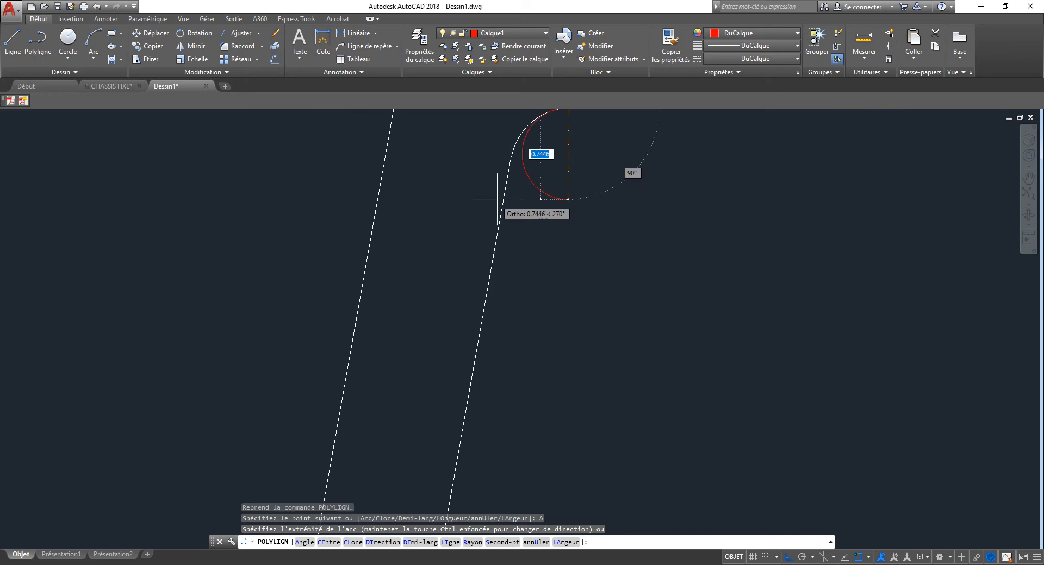
click(498, 200)
scroll(498, 201, down, 8)
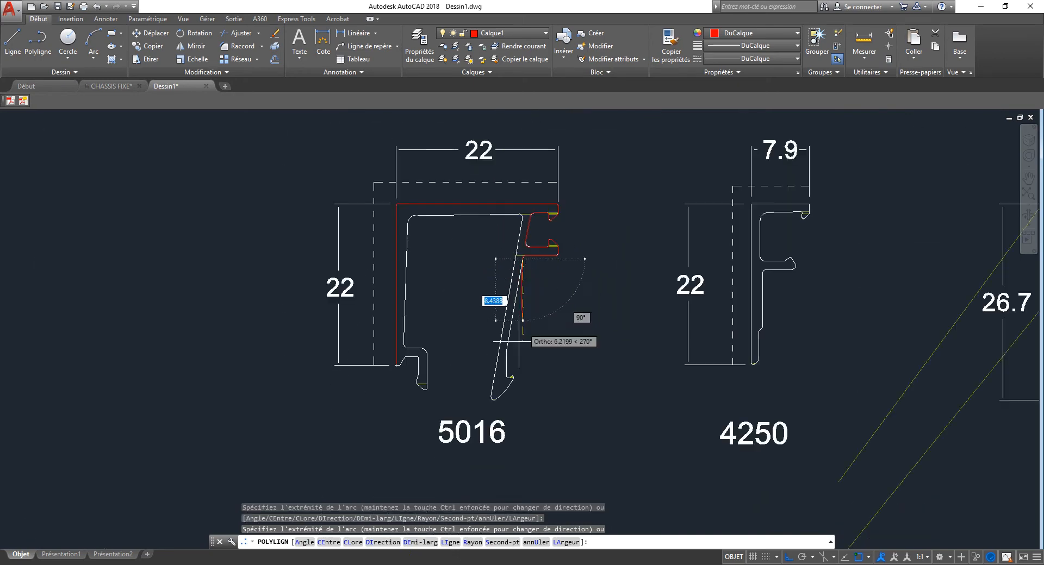
scroll(505, 380, up, 6)
text(LI)
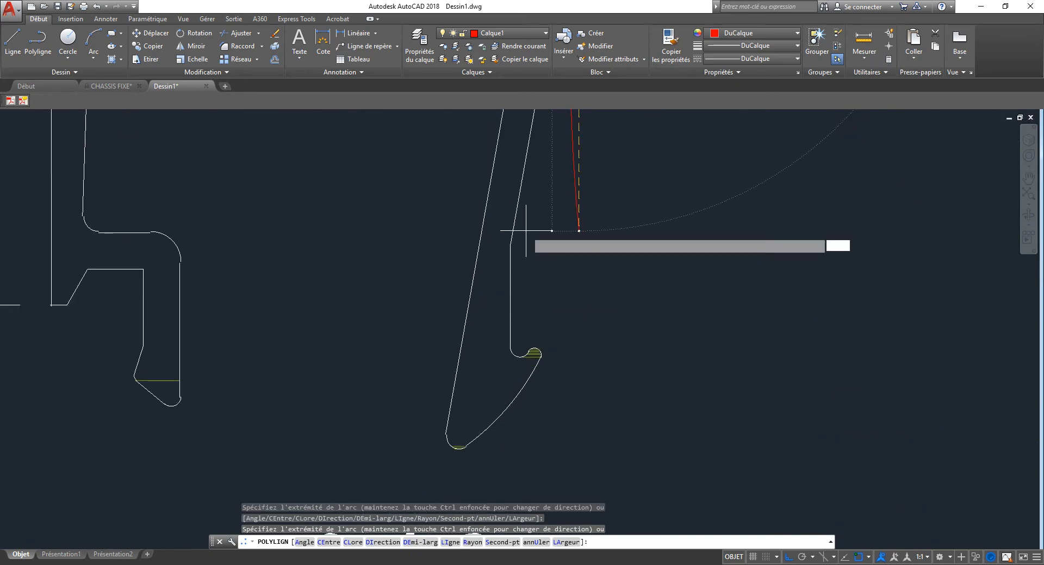
key(Return)
click(510, 244)
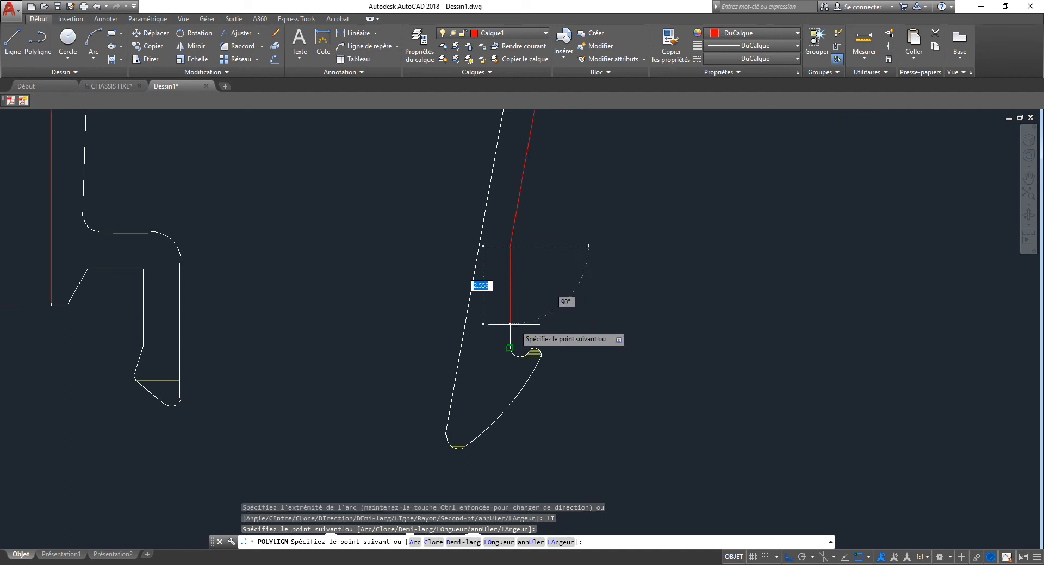
- Trace the leg's short vertical edge with a line, continuing with arcs around the concave notch and the small rounded bump
click(510, 345)
text(A)
key(Return)
scroll(516, 351, up, 3)
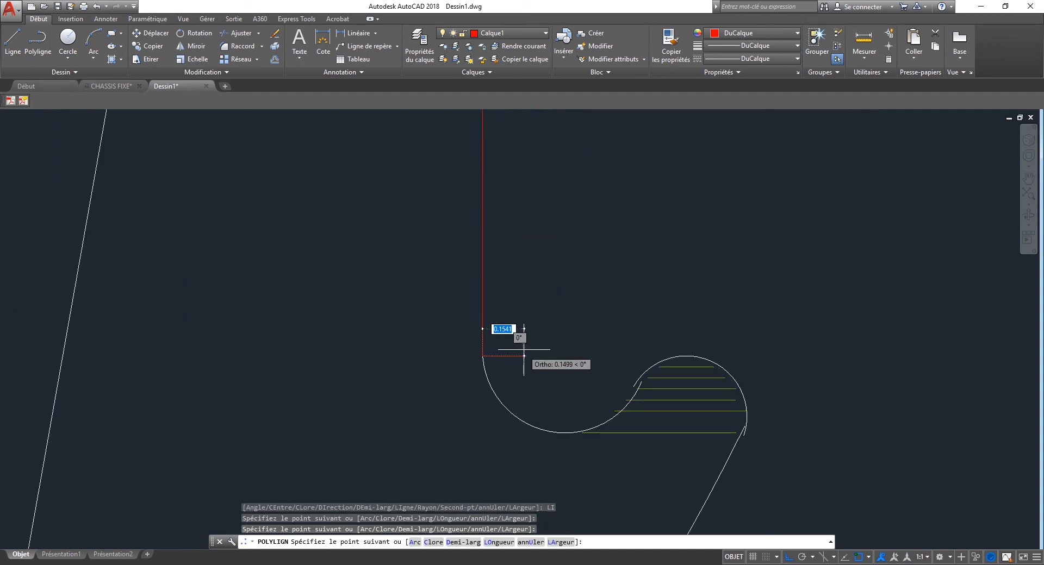
click(634, 386)
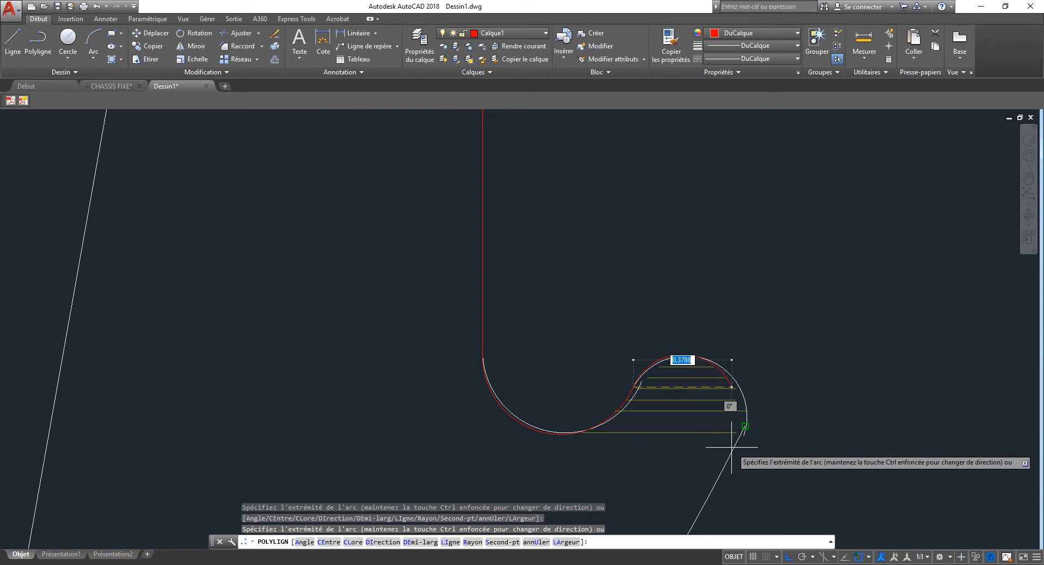
scroll(778, 305, down, 5)
scroll(768, 321, down, 1)
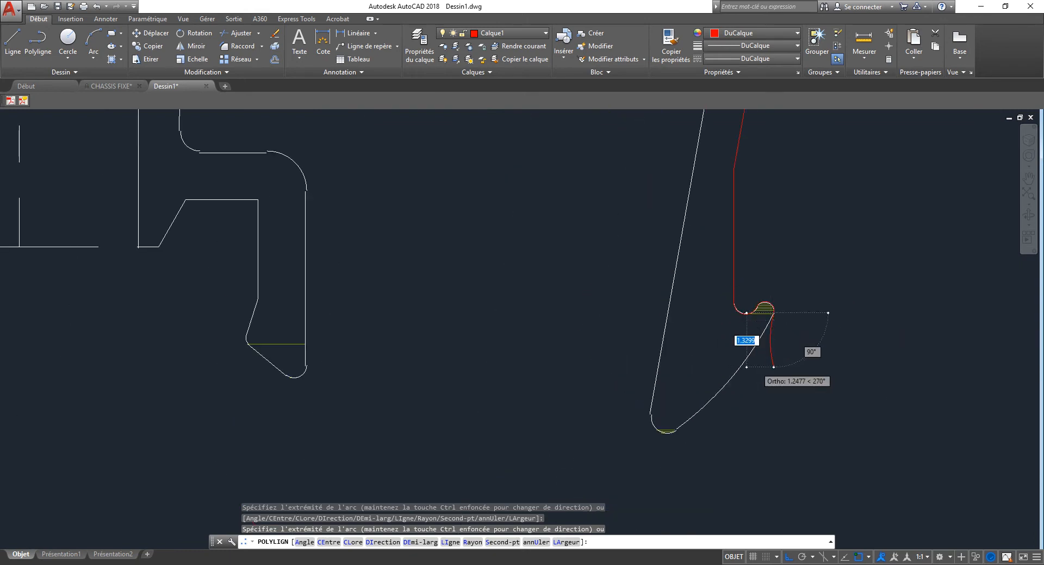
- With ortho off, trace the leg's long curved lower edge and its rounded tip with arc segments
click(768, 321)
scroll(768, 321, up, 4)
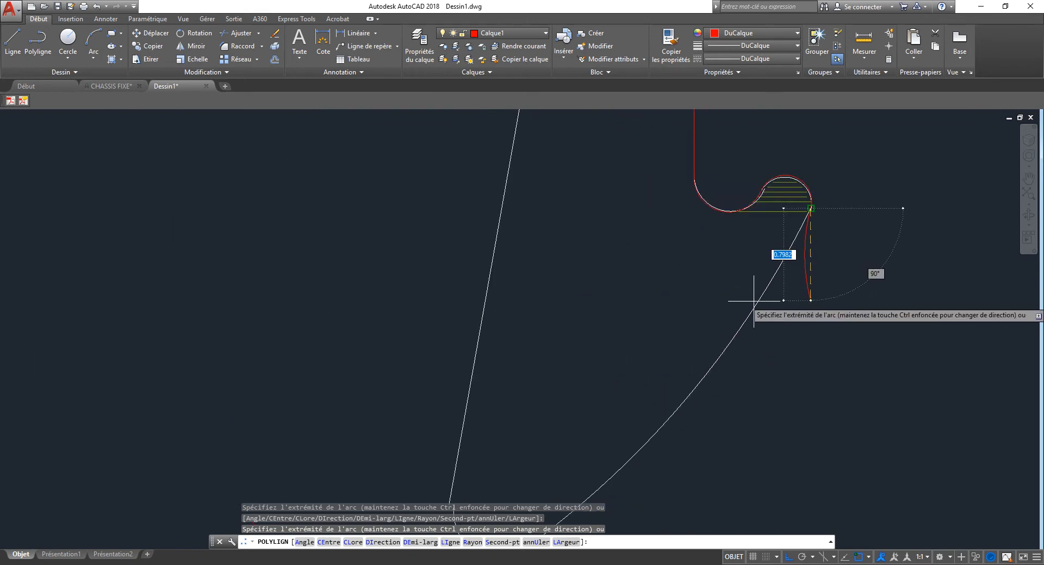
mouse_move(677, 384)
middle_down()
mouse_move(675, 326)
mouse_move(714, 272)
middle_up()
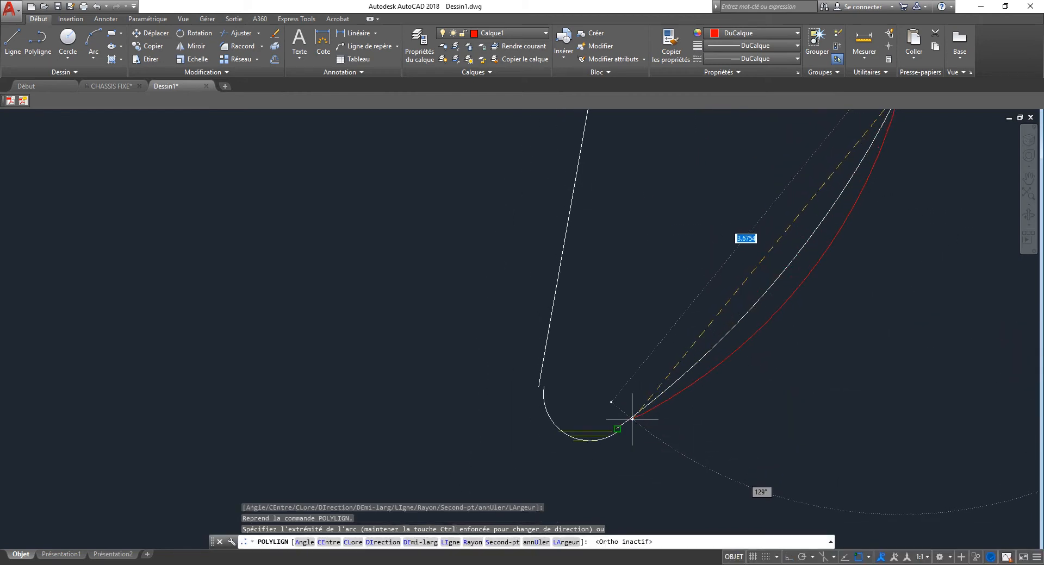
middle_drag(783, 341, 715, 422)
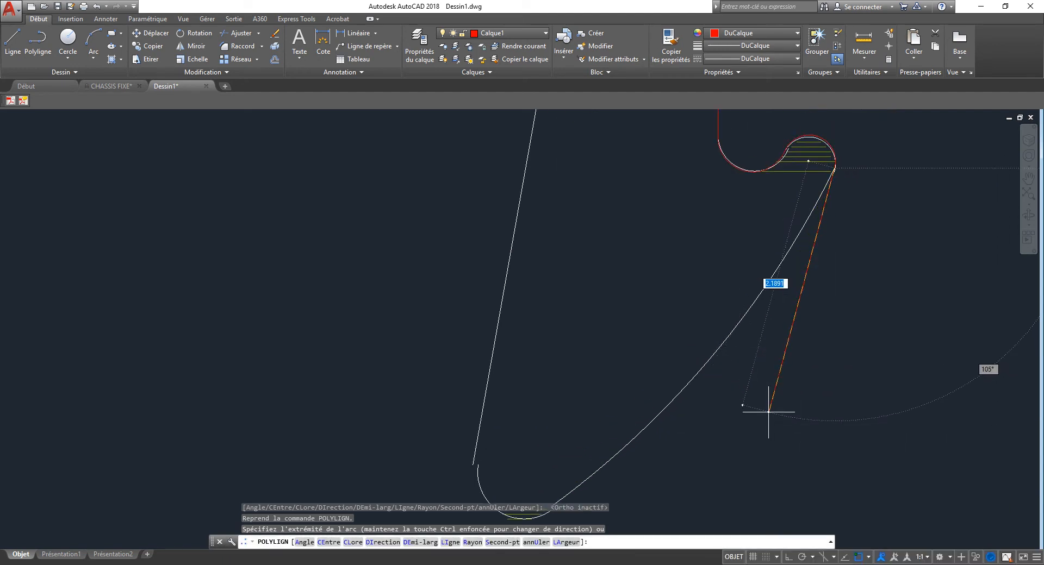
click(587, 474)
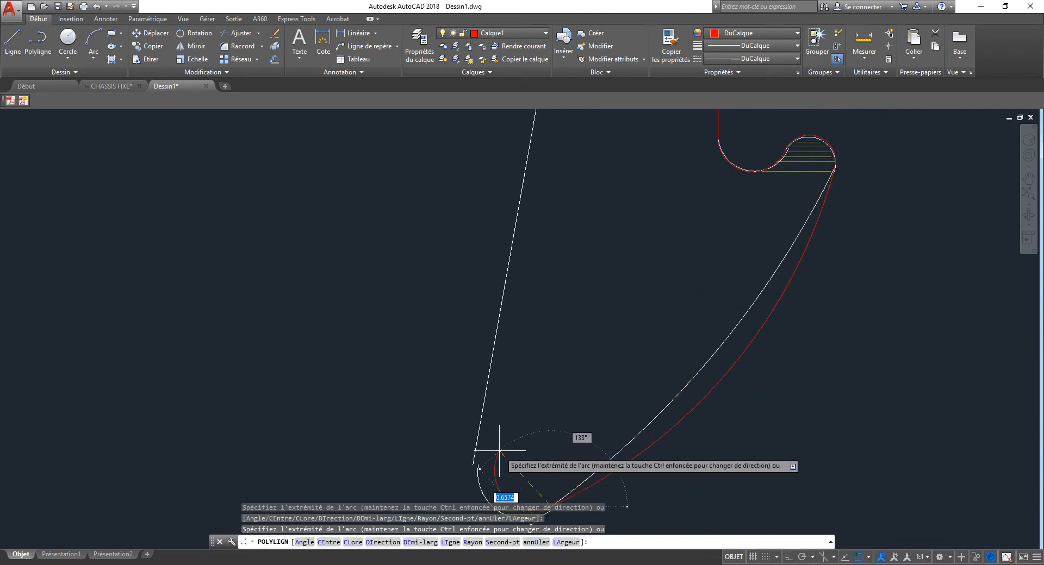
click(478, 438)
- Trace the leg's inner slanted edge with a line up to the cavity's rounded corner and end the polyline
scroll(535, 422, down, 6)
middle_drag(550, 198, 532, 358)
scroll(544, 268, down, 6)
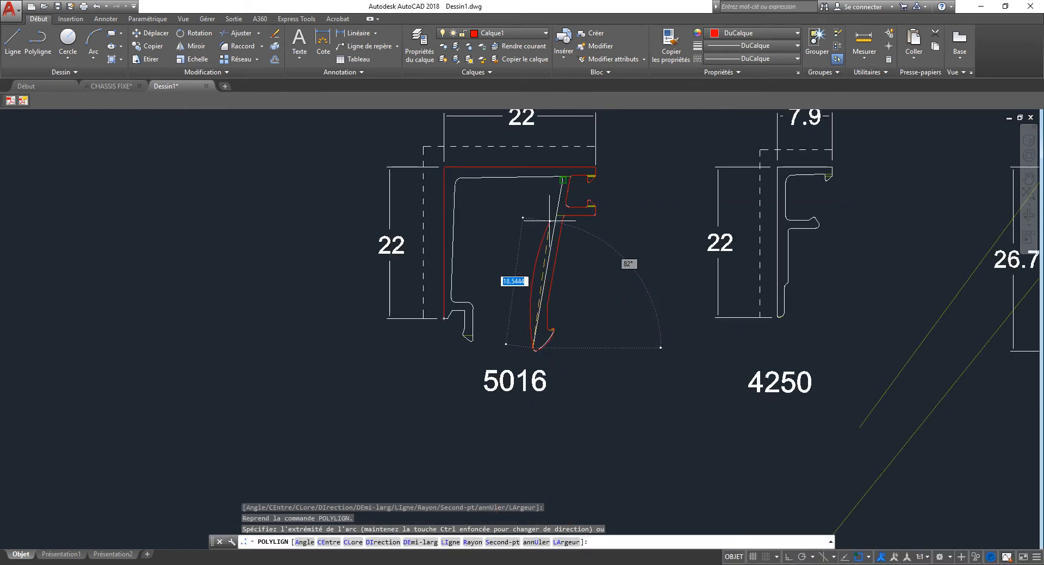
text(LI)
key(Return)
scroll(558, 195, up, 3)
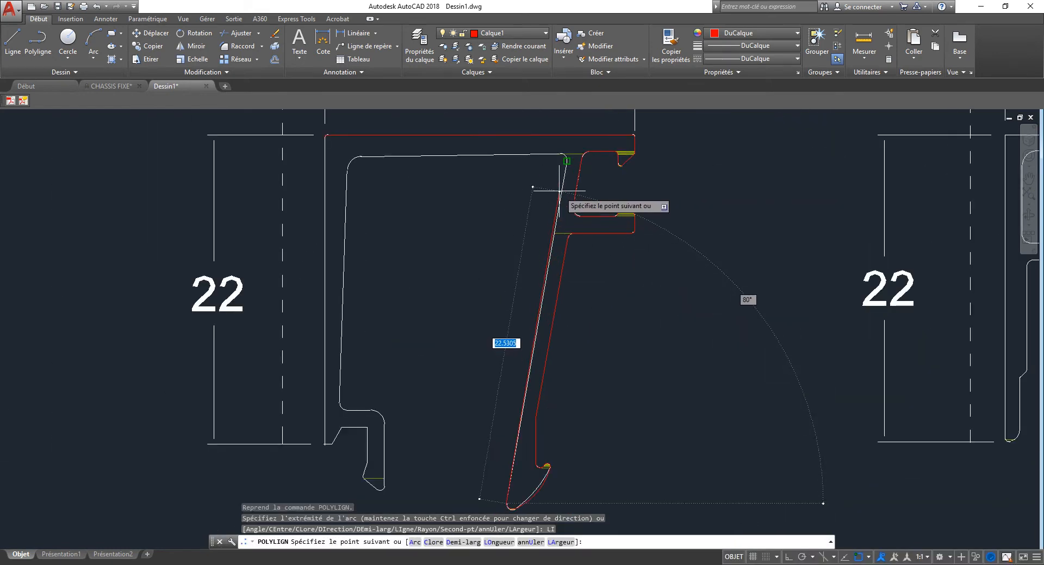
scroll(560, 155, up, 4)
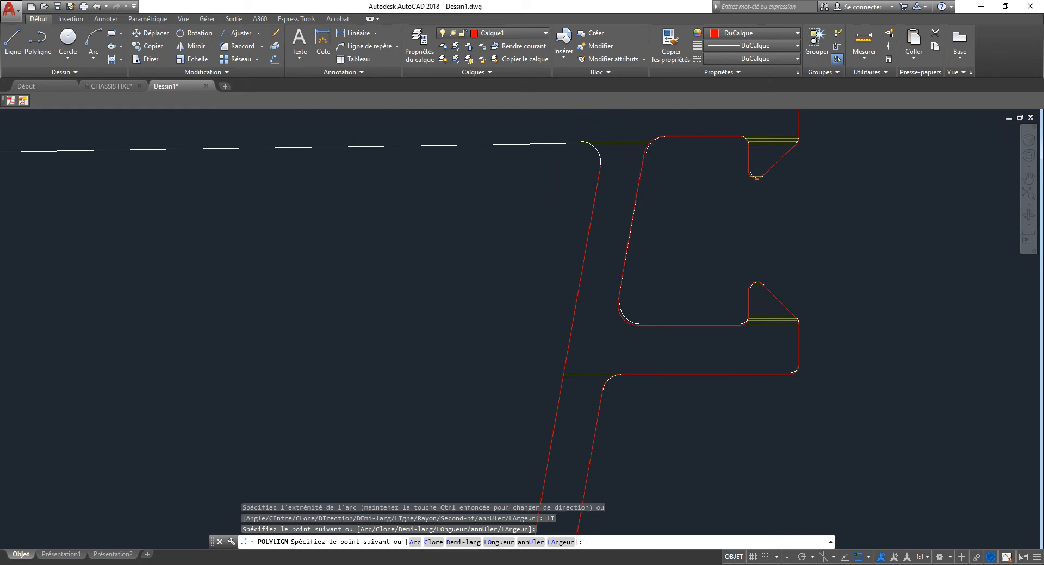
key(Return)
scroll(682, 331, down, 6)
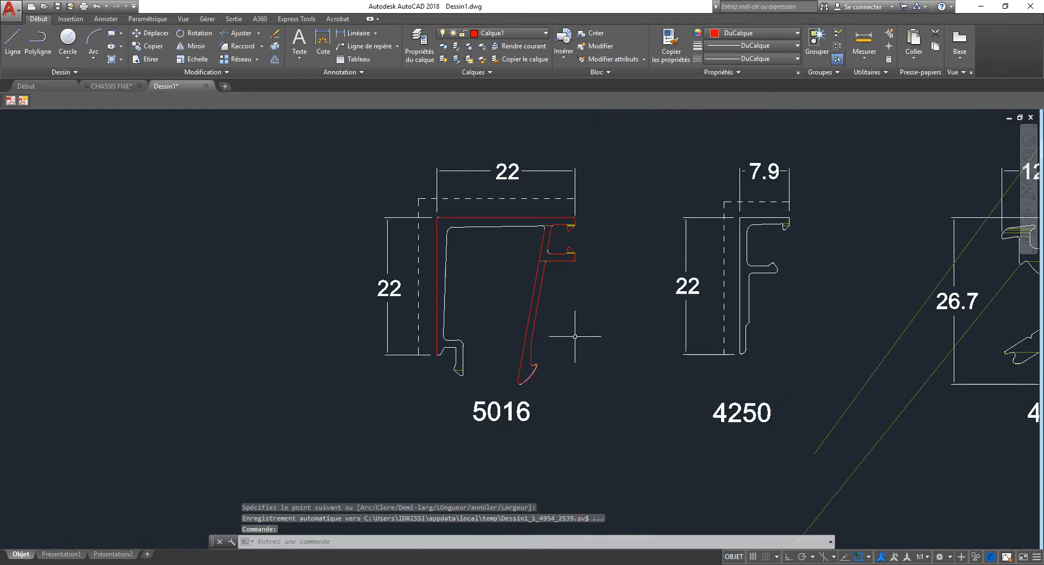
- Reshape the polyline's curved lower edge on the leg by stretching its arc midpoint to the midpoint of the original curve
scroll(566, 400, up, 5)
click(472, 397)
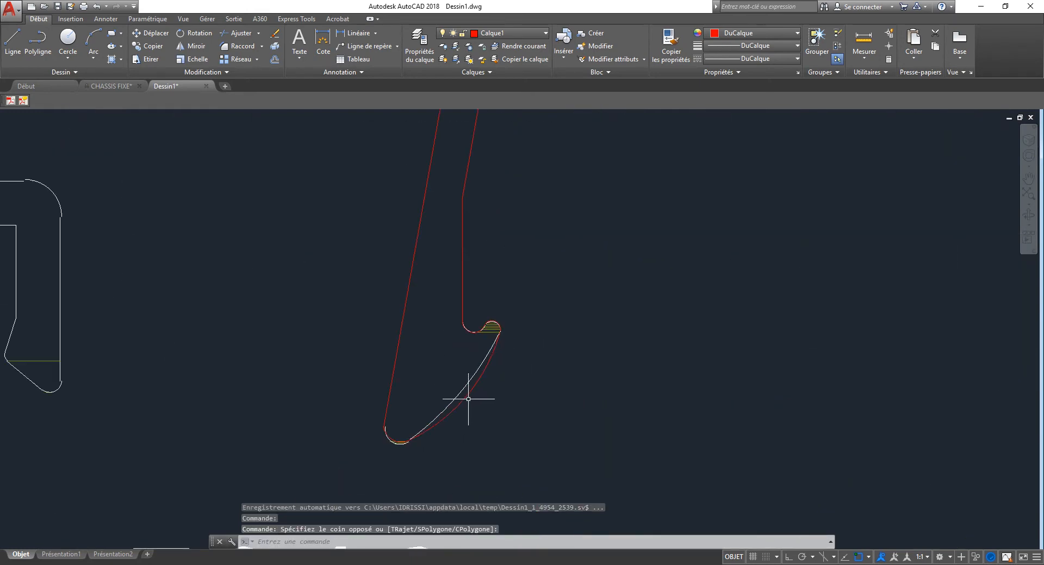
click(461, 401)
click(466, 396)
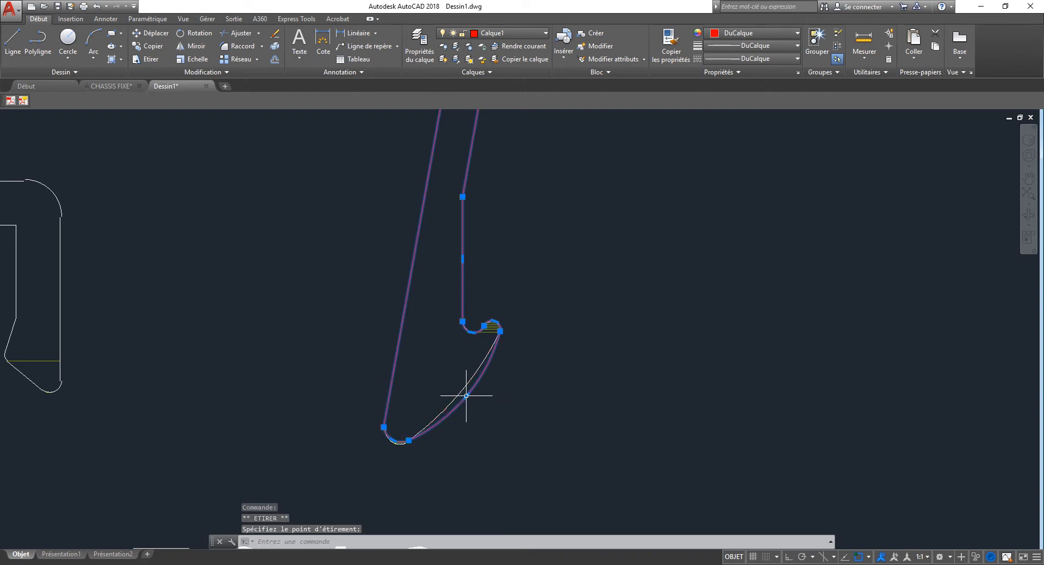
shift+right_click(462, 399)
click(501, 235)
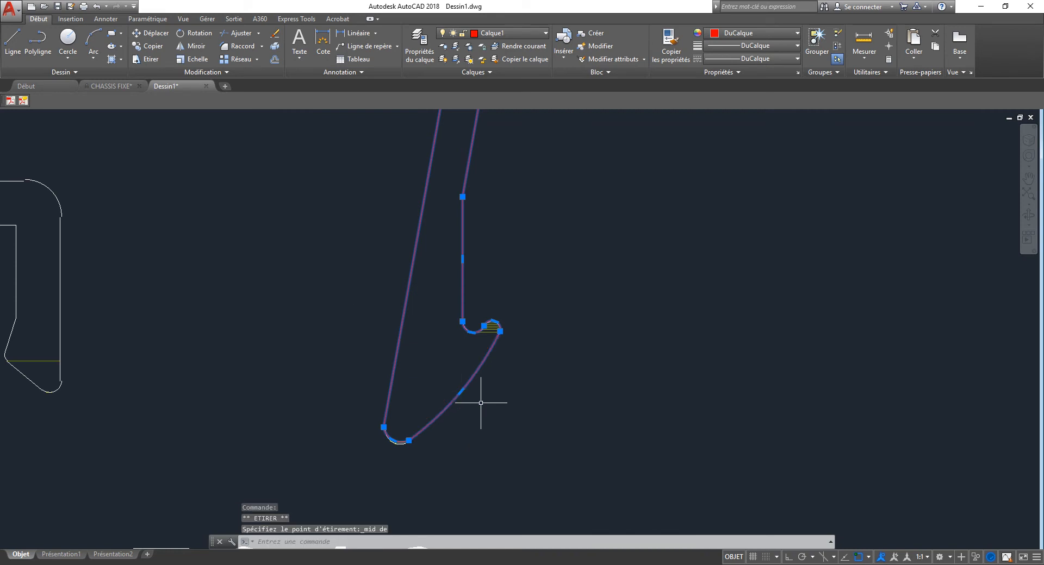
key(Escape)
- Stretch the midpoint of the arc at the leg's rounded tip to fit it to the original curve
scroll(425, 428, up, 5)
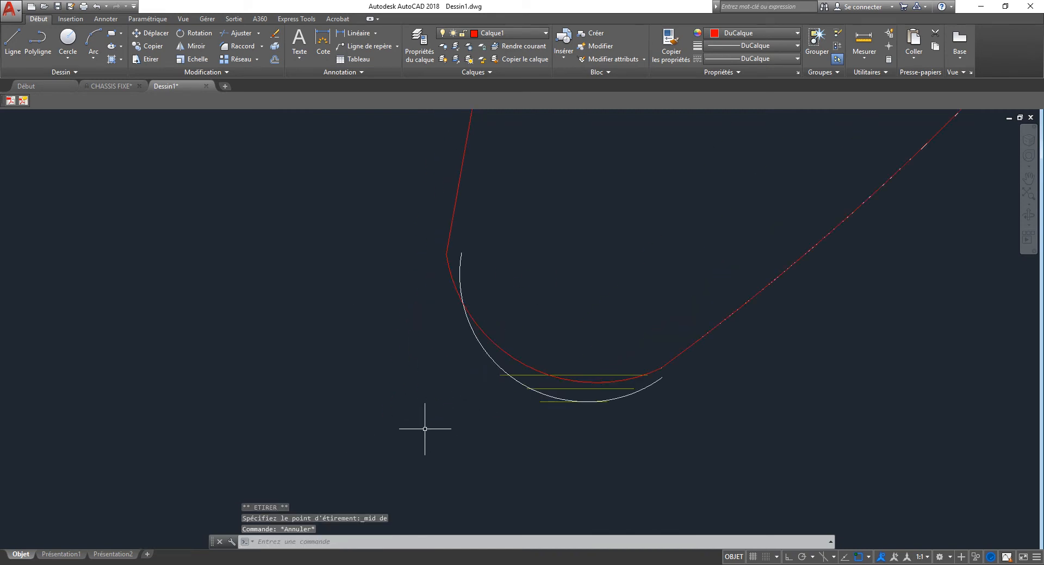
click(514, 359)
click(524, 365)
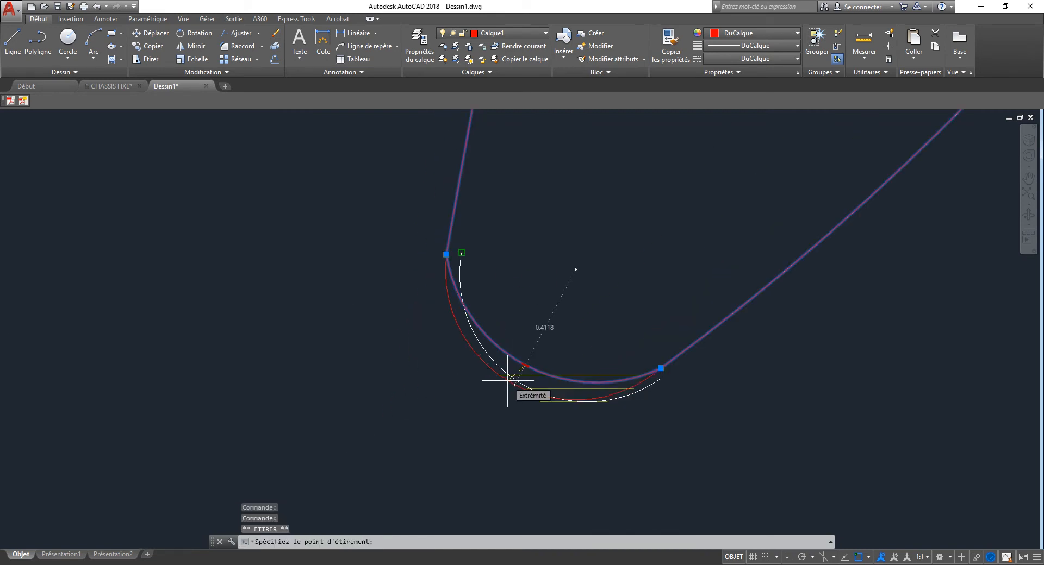
click(508, 380)
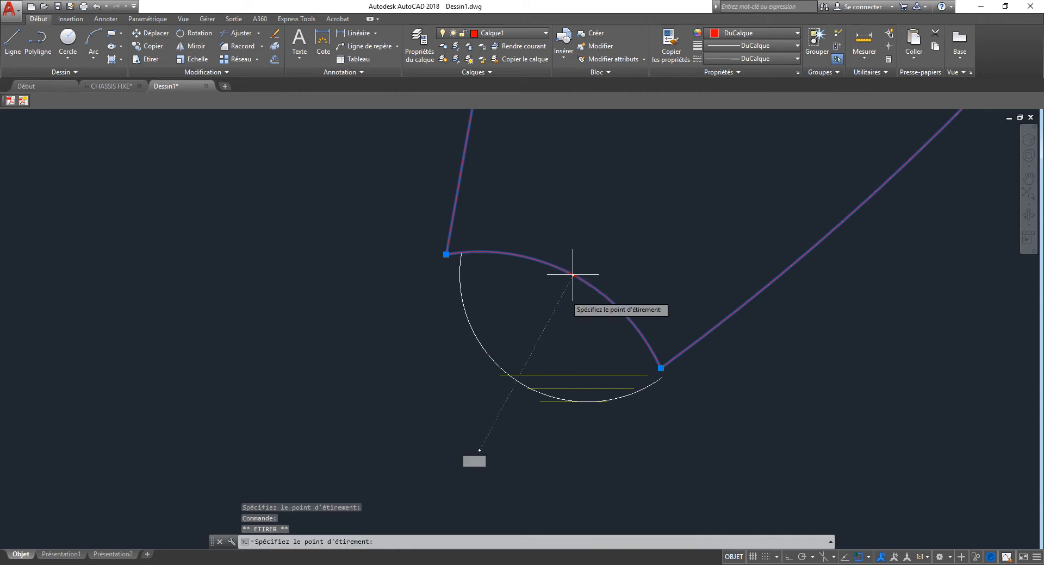
scroll(503, 411, up, 3)
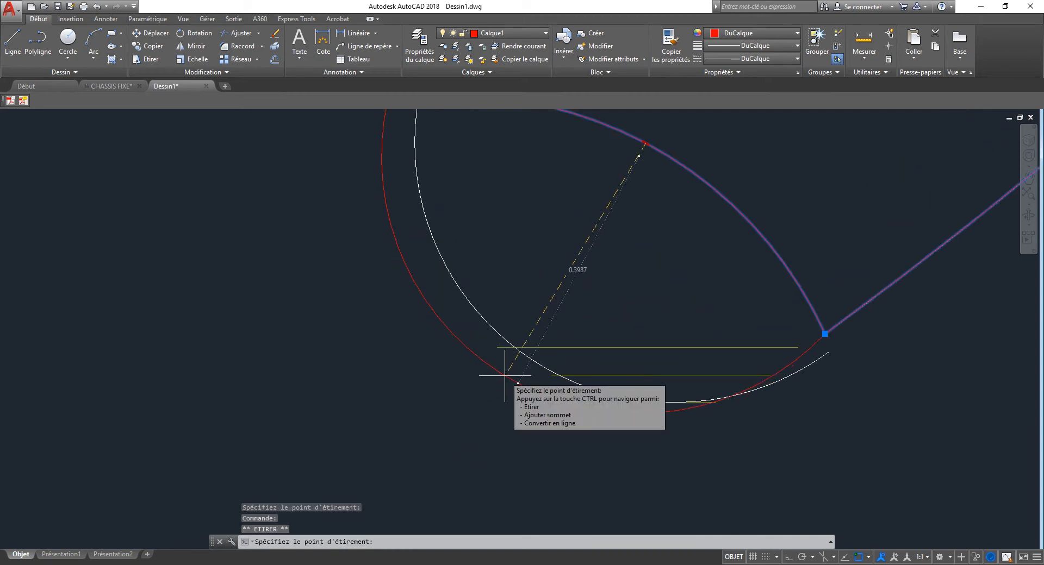
scroll(489, 354, up, 2)
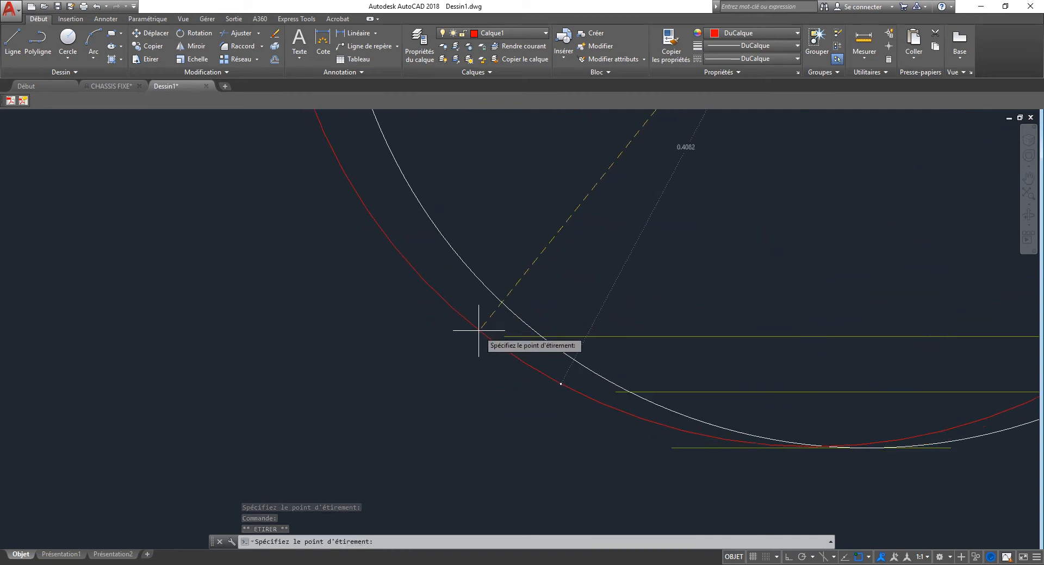
key(Escape)
key(Escape)
key(Escape)
- Start a new polyline atop the leg's inner slanted edge, tracing the cavity's rounded corner with an arc and its upper edge with a line
scroll(506, 358, down, 6)
middle_drag(537, 321, 536, 440)
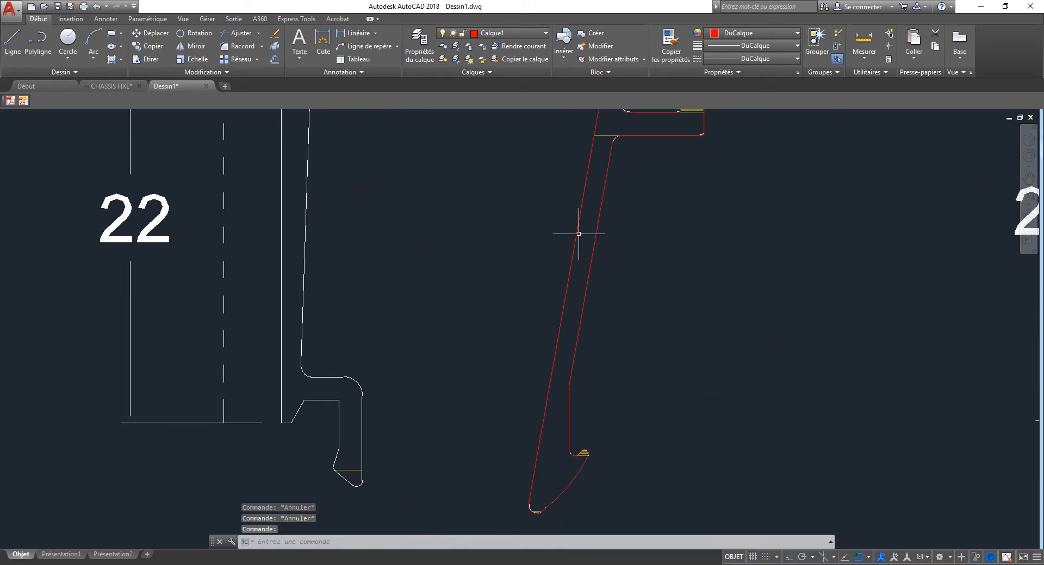
middle_drag(579, 191, 561, 406)
key(space)
click(592, 252)
scroll(566, 255, up, 5)
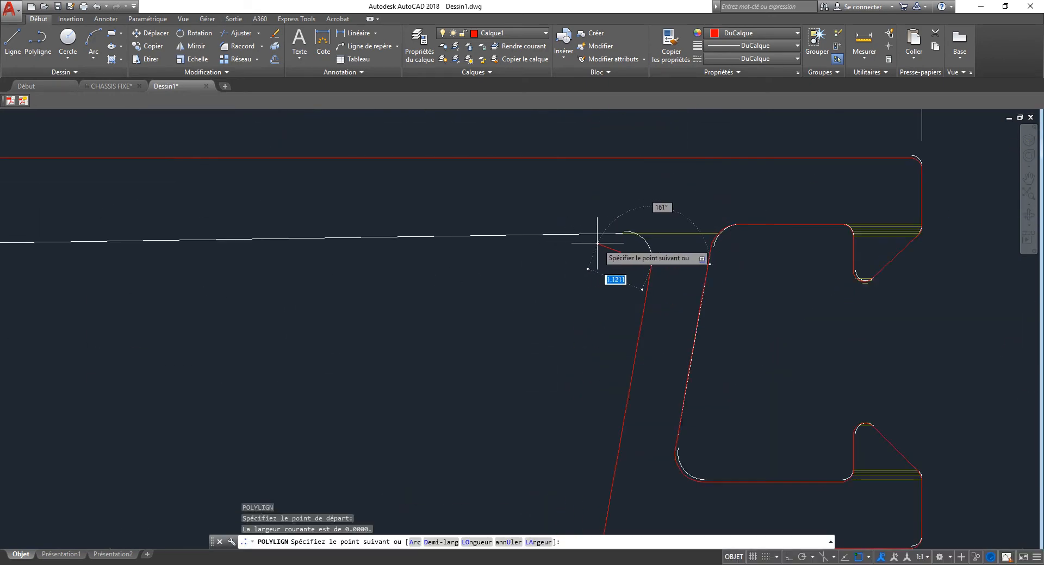
text(a)
key(Return)
middle_drag(420, 270, 706, 278)
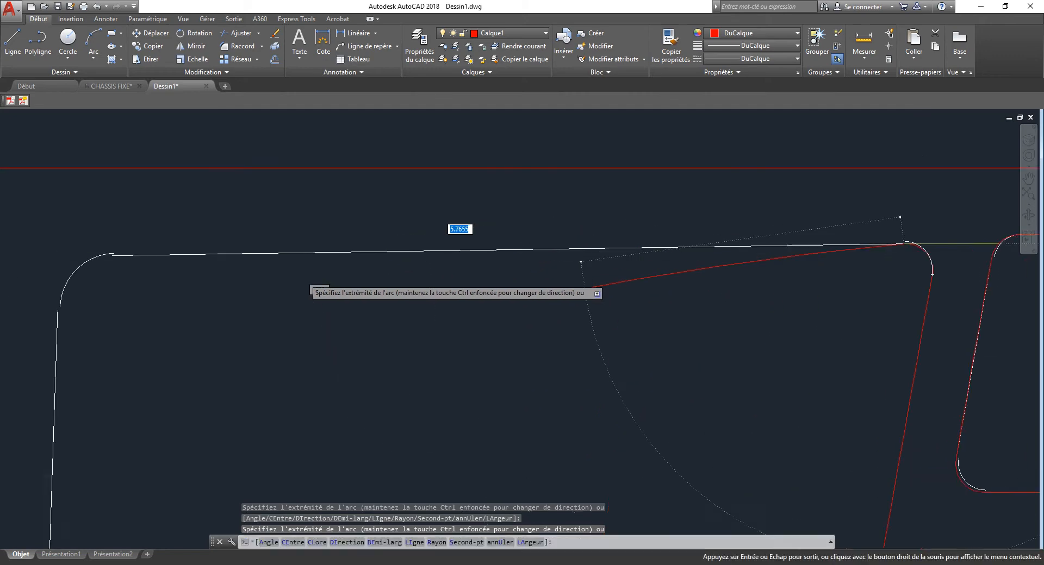
text(L)
key(Return)
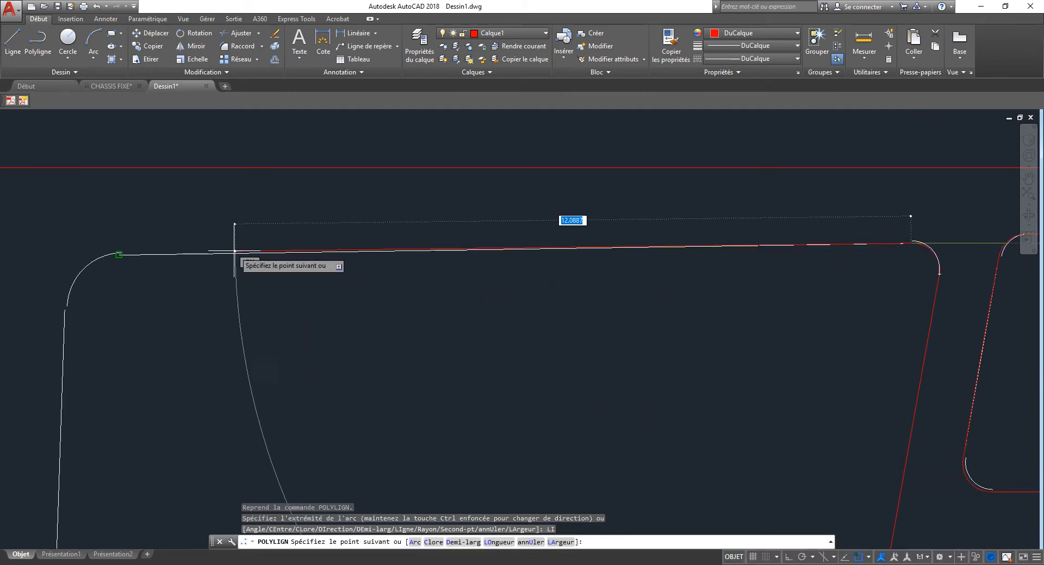
click(120, 254)
- Trace the cavity's rounded upper left corner with an arc and the left wall's inner edge with a line
text(a)
key(Return)
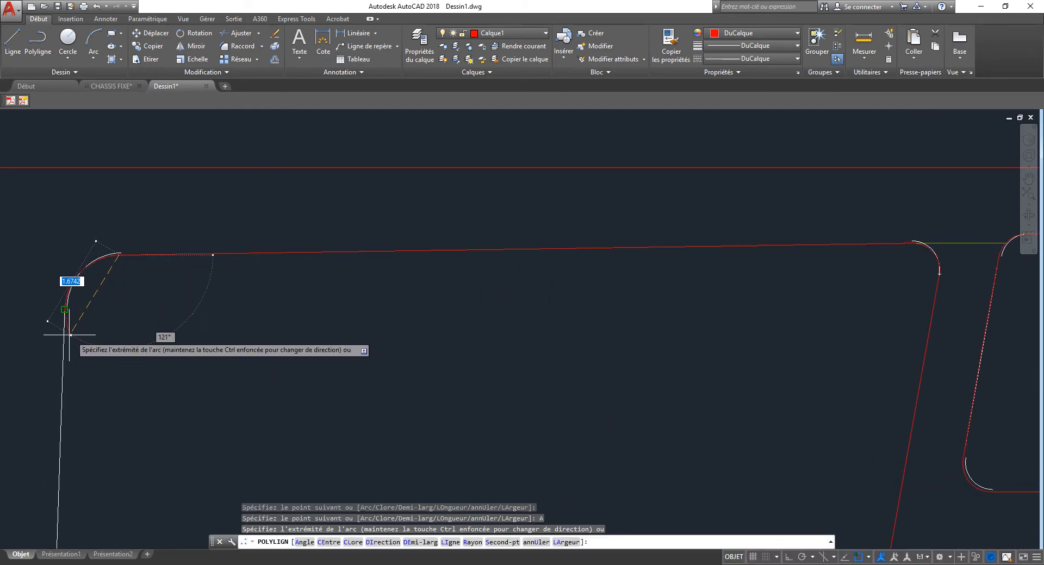
scroll(179, 327, down, 6)
scroll(179, 373, down, 2)
mouse_move(180, 375)
middle_down()
mouse_move(266, 197)
mouse_move(257, 209)
middle_up()
scroll(222, 276, up, 6)
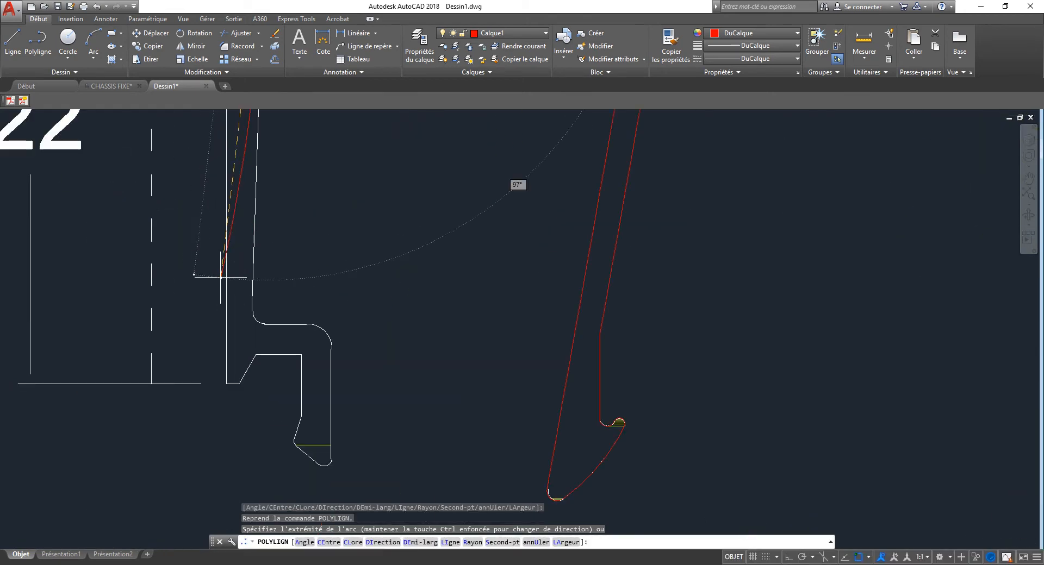
text(LI)
key(Return)
click(266, 325)
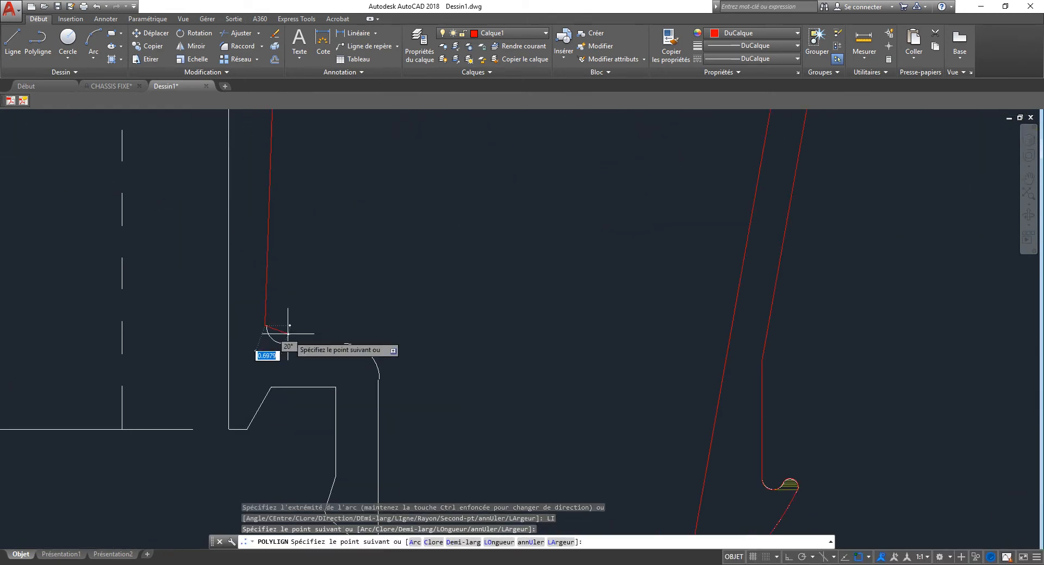
- Trace the cavity's rounded lower left corner with an arc and the short horizontal ledge beside it with a line
scroll(289, 337, up, 3)
text(A)
key(Return)
click(276, 353)
text(L)
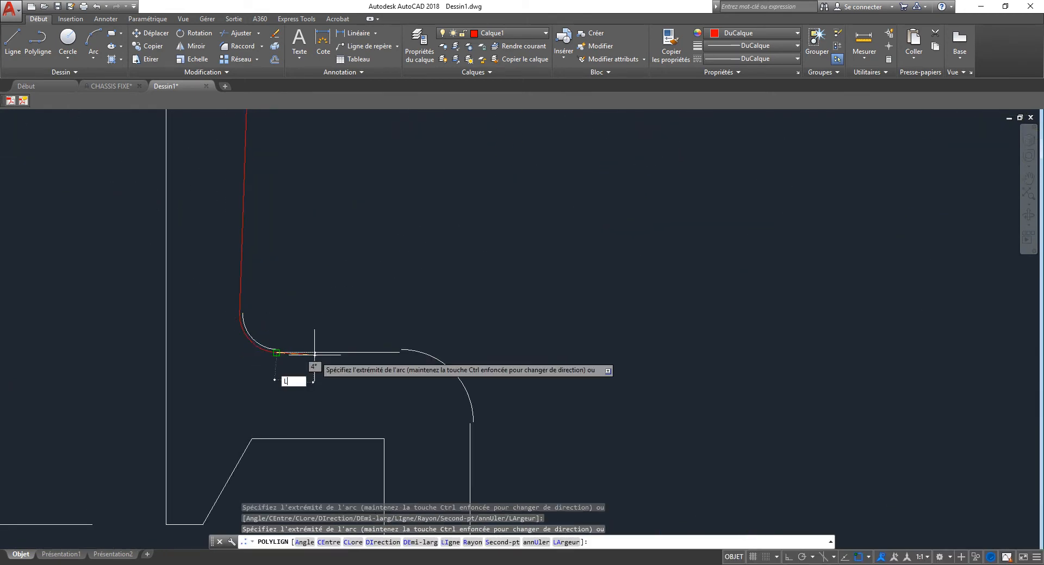
key(Return)
click(398, 353)
- Trace the rounded bend after the ledge with an arc and the left leg's long vertical edge with a line down to the tip
text(A)
key(Return)
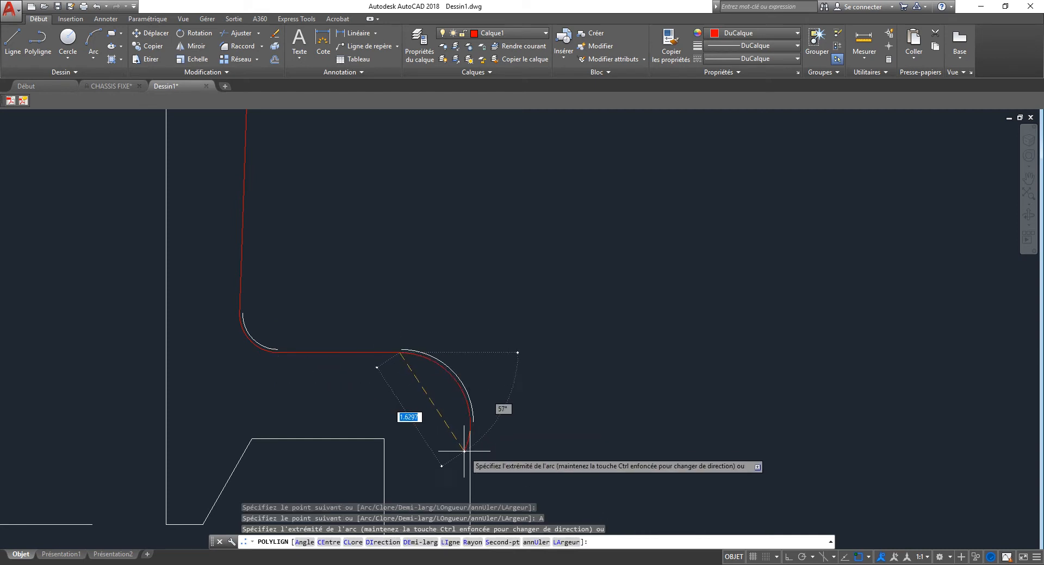
click(470, 423)
middle_drag(478, 438, 476, 116)
scroll(475, 118, down, 3)
scroll(474, 292, up, 2)
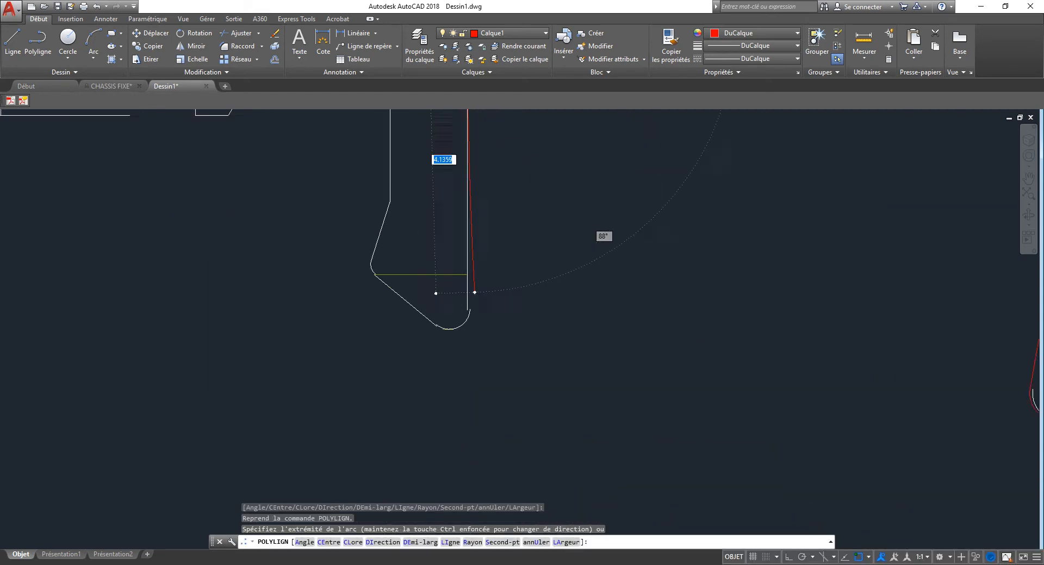
scroll(475, 291, up, 2)
text(L)
key(Return)
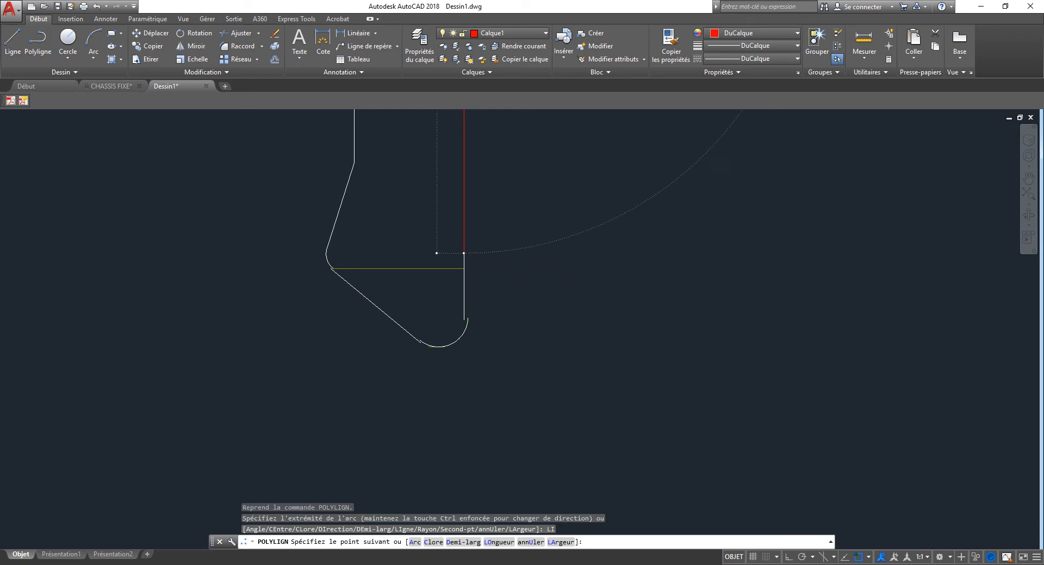
click(465, 321)
- Trace the left leg's rounded tip with an arc and its slanted lower edge with a line
text(A)
key(Return)
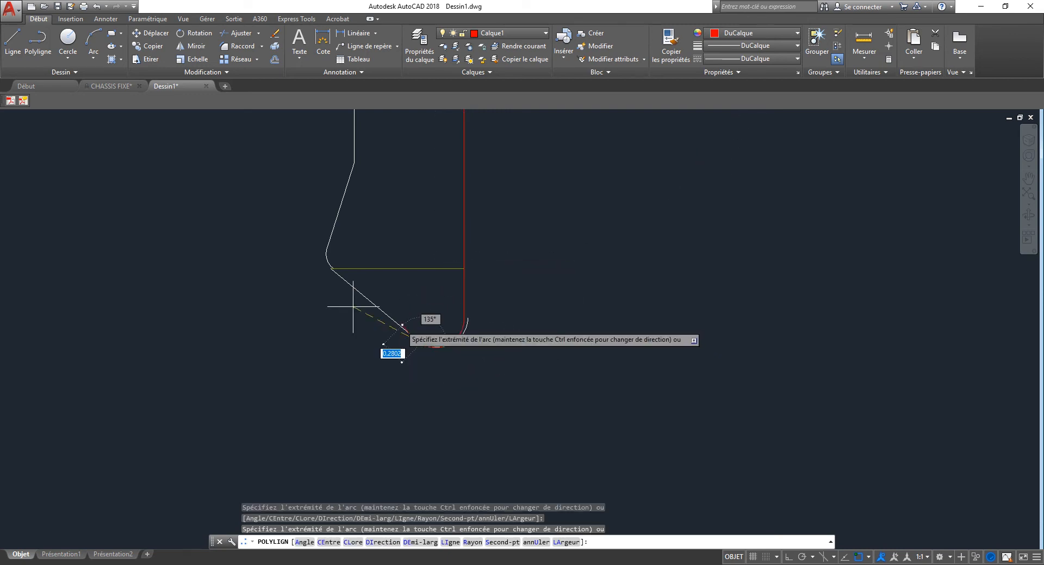
text(LI)
key(Return)
scroll(348, 292, up, 3)
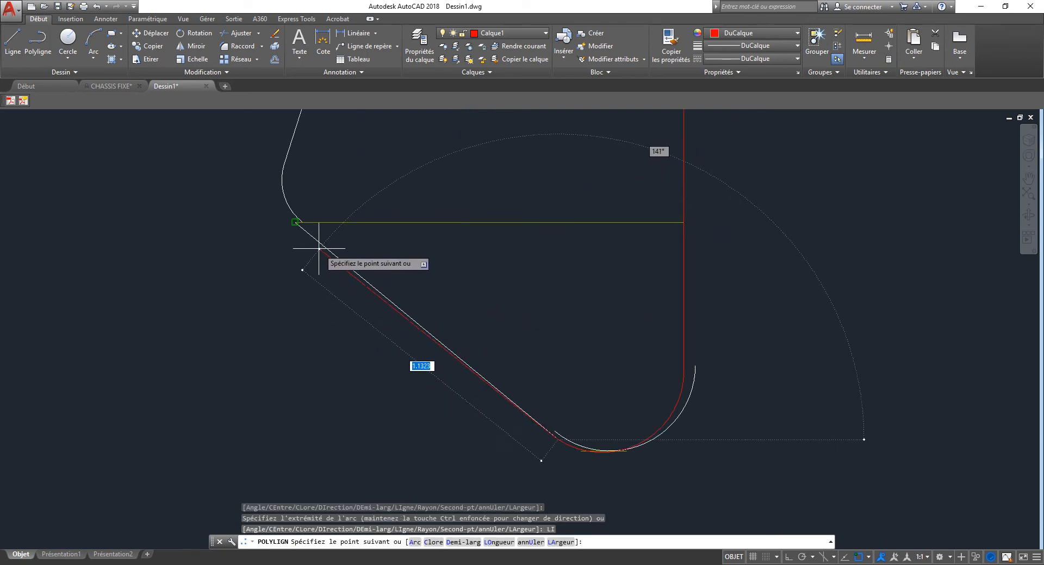
click(295, 222)
- Trace the small rounded corner above the slanted edge with an arc and the steep edge above it with a line
middle_drag(318, 141, 310, 284)
text(A)
key(Return)
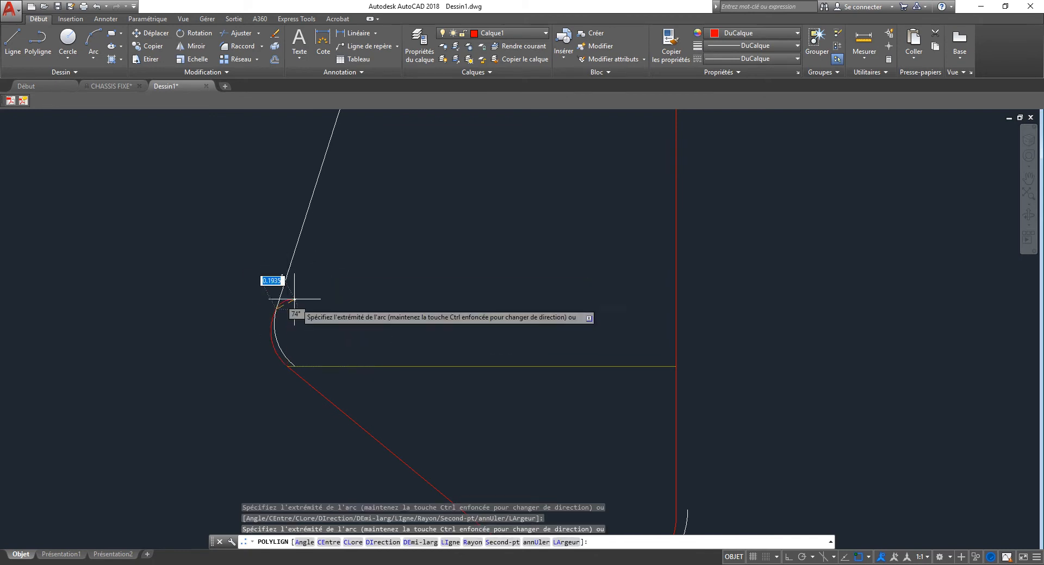
scroll(309, 421, down, 4)
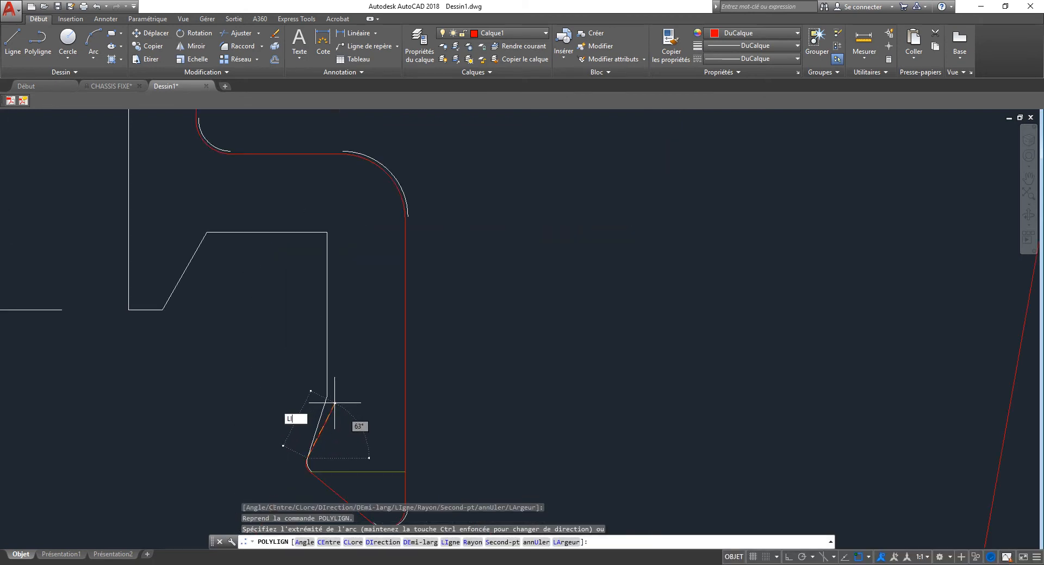
key(Return)
click(326, 397)
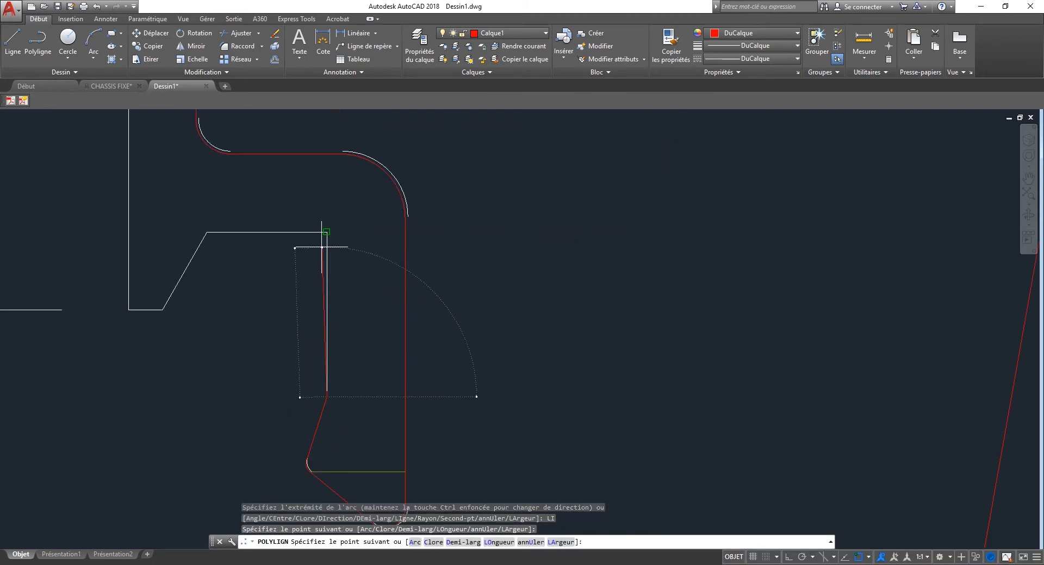
- Trace the leg's remaining vertical, horizontal and slanted notch edges with lines to the left wall's outer lower corner and finish the polyline
click(326, 232)
click(206, 233)
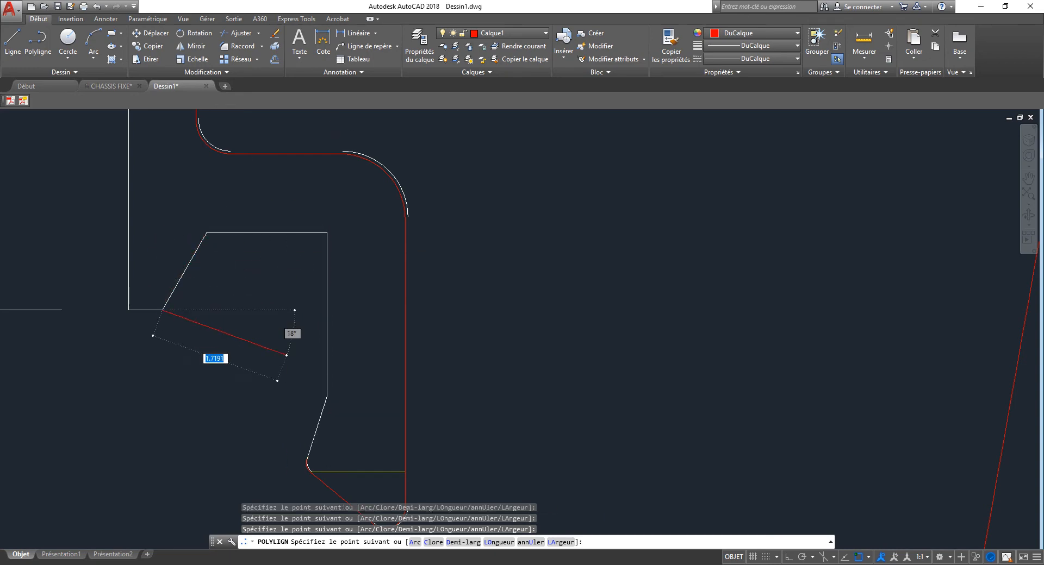
scroll(286, 355, down, 5)
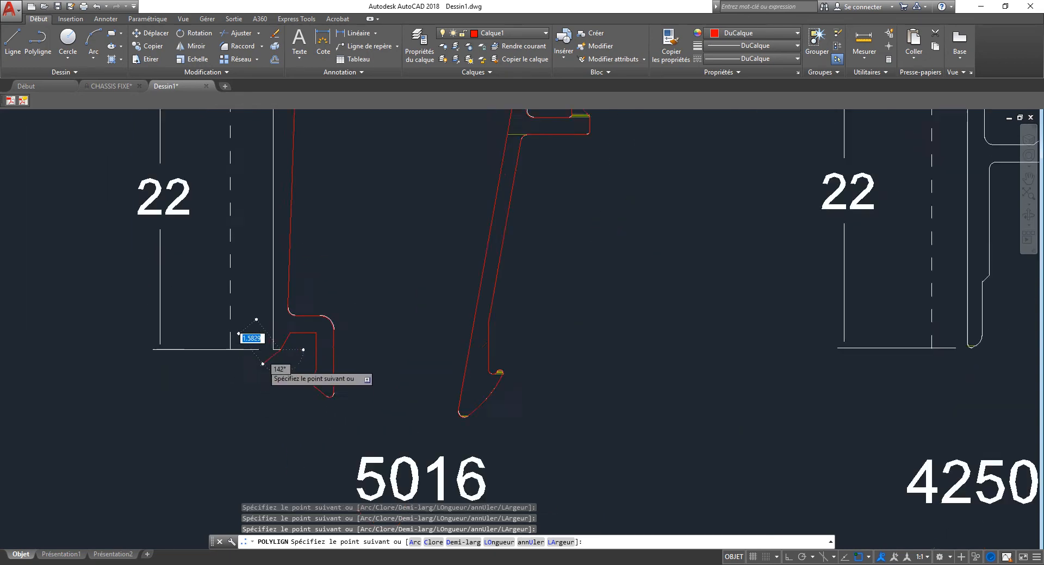
scroll(263, 363, up, 5)
key(Escape)
key(Escape)
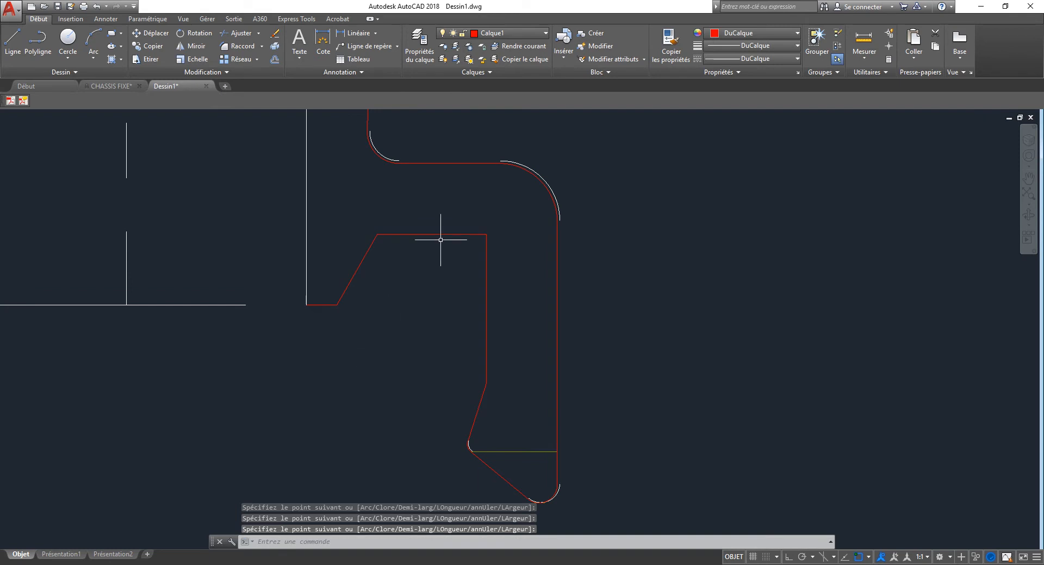
- Try isolating the layer of the original line along the ledge, and undo it
click(460, 164)
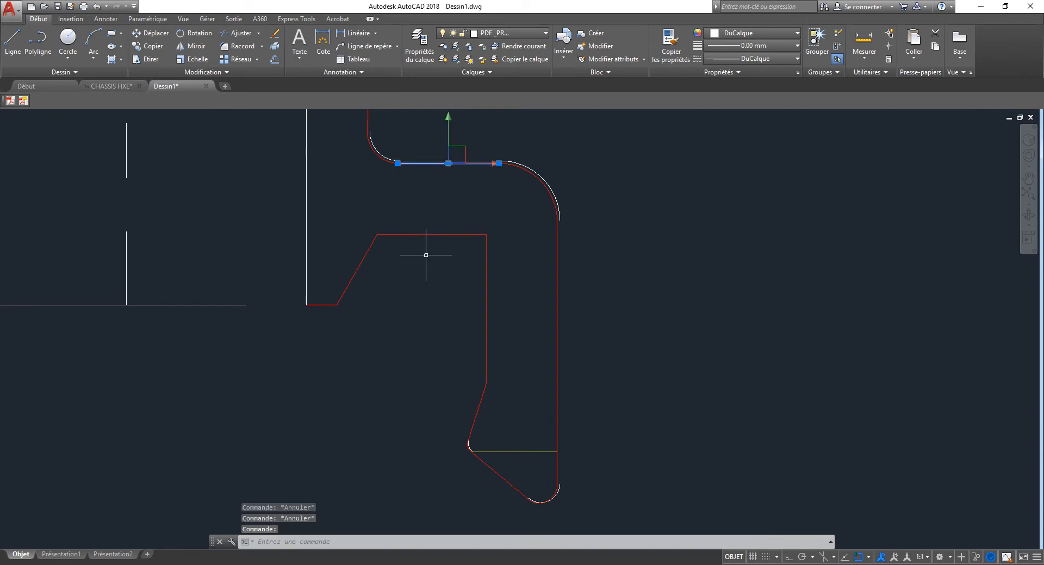
click(456, 47)
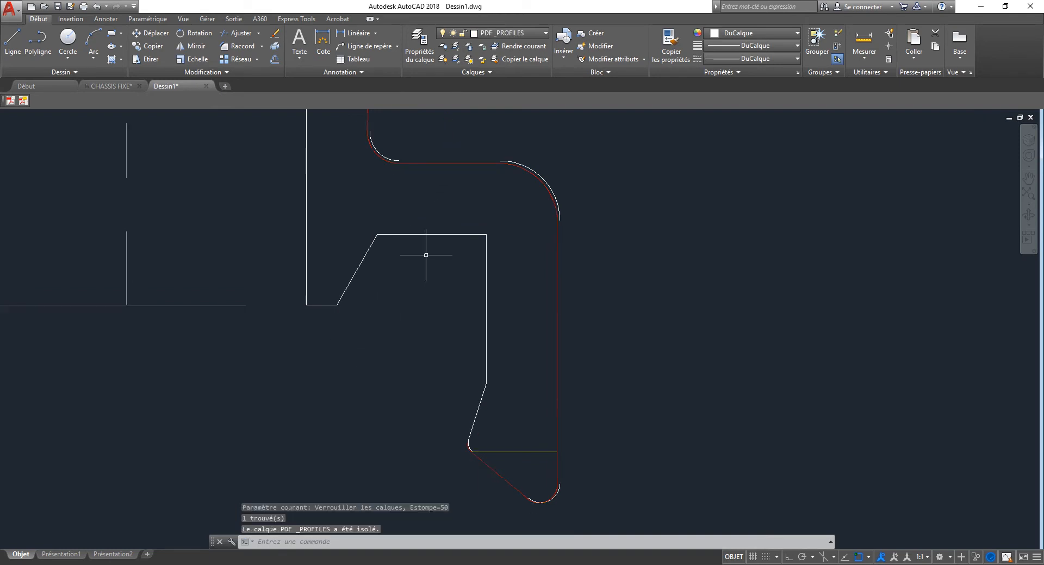
text(u)
key(Return)
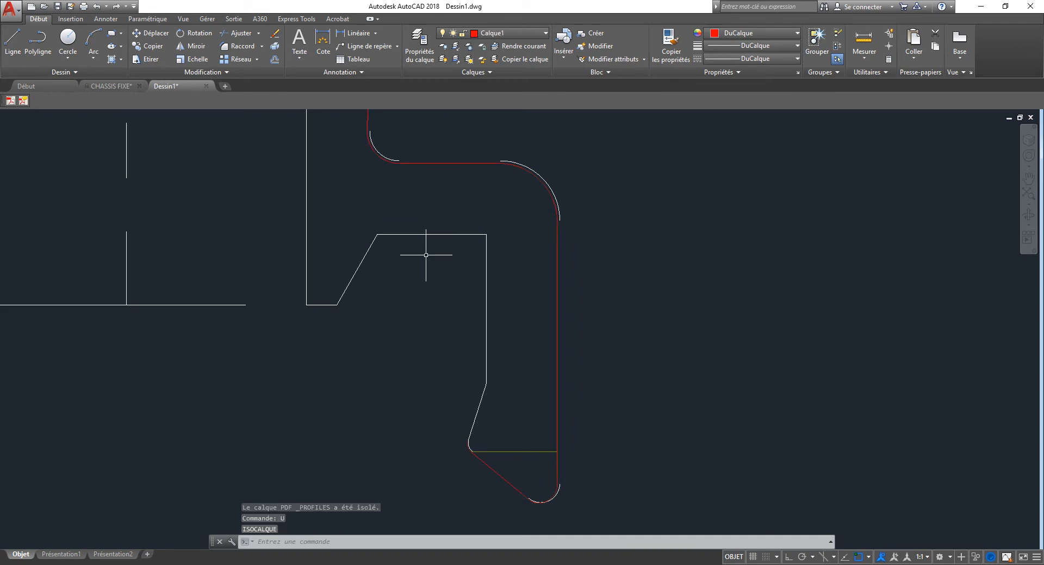
- Set the LAYISO parameters so that non-isolated layers are turned off (Désactivé), with paper-space viewports kept at Inactif
text(LAYISO)
key(Return)
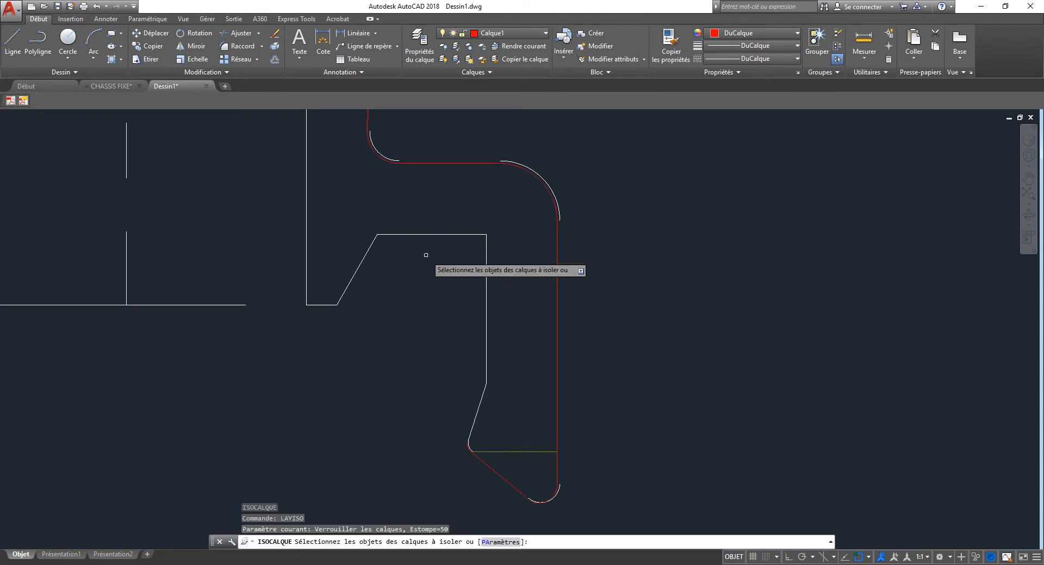
text(PA)
key(Return)
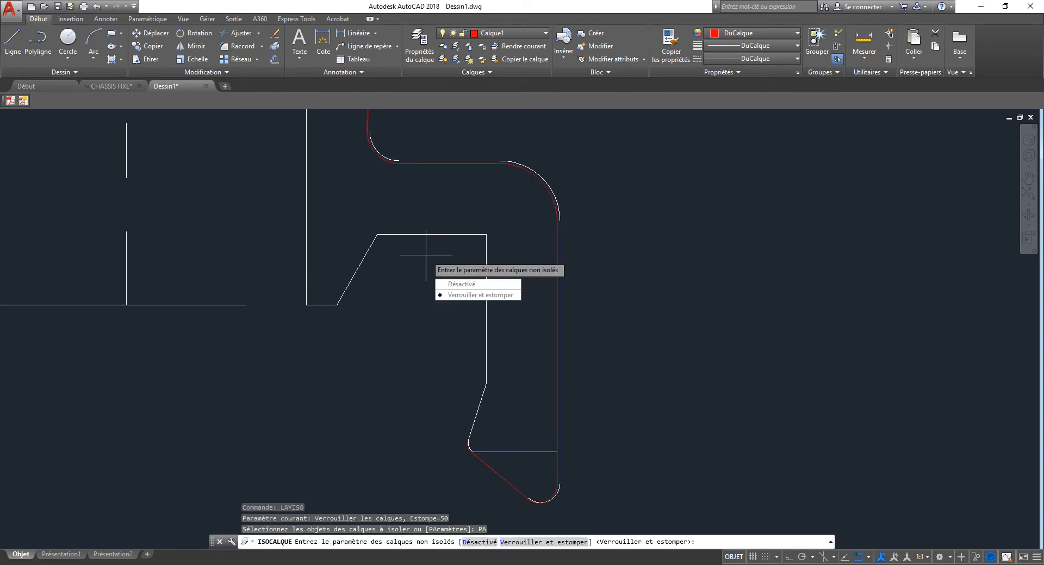
text(D)
key(Return)
key(Return)
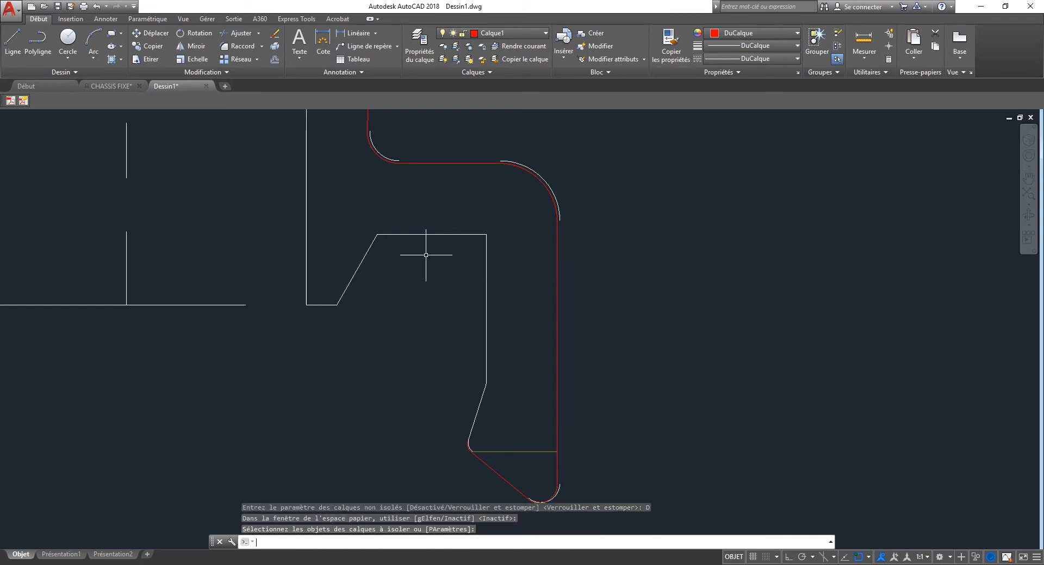
- Isolate layer Calque1 by selecting the red polyline traced around the left leg
key(Return)
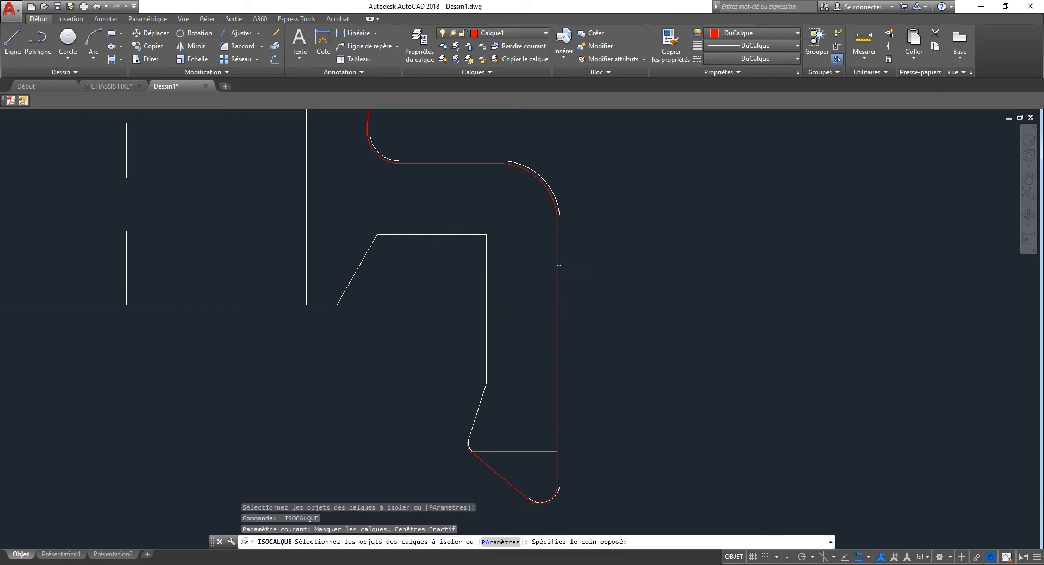
click(644, 270)
key(Return)
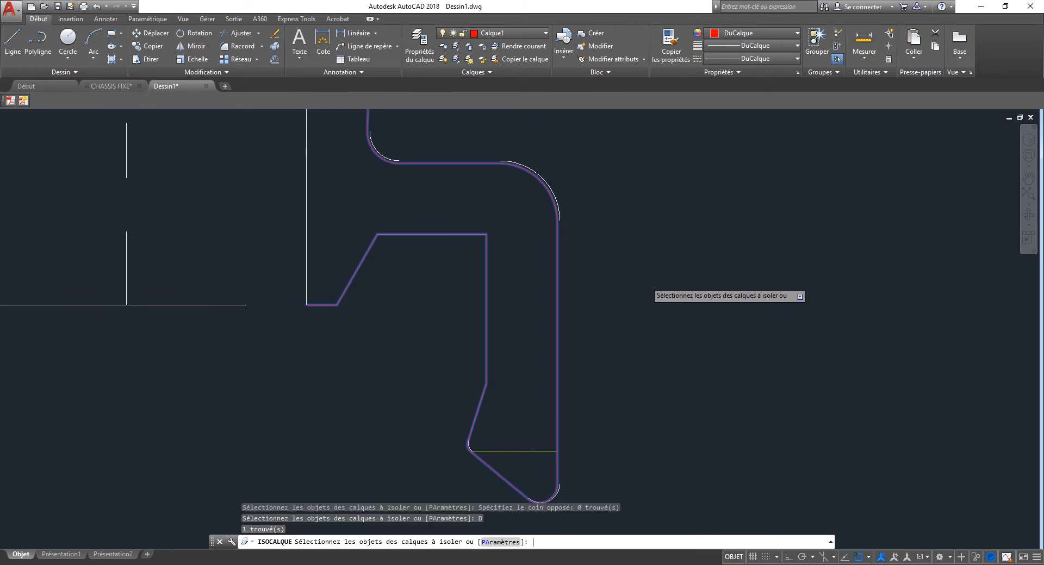
key(Return)
scroll(418, 343, down, 6)
middle_drag(541, 159, 522, 194)
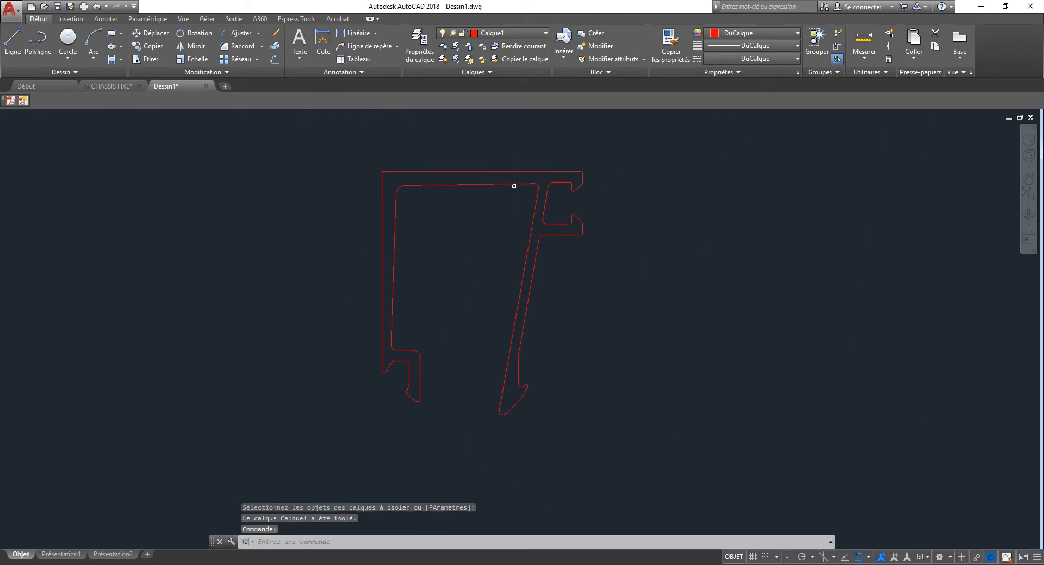
- Convert the traced polylines of profile 5016 into a region
click(505, 185)
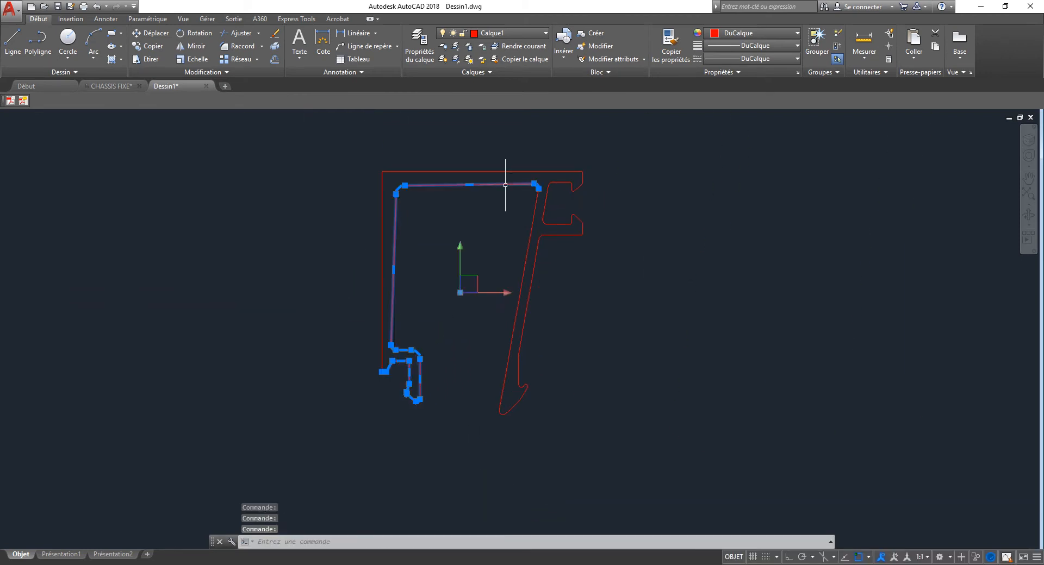
key(Escape)
key(Return)
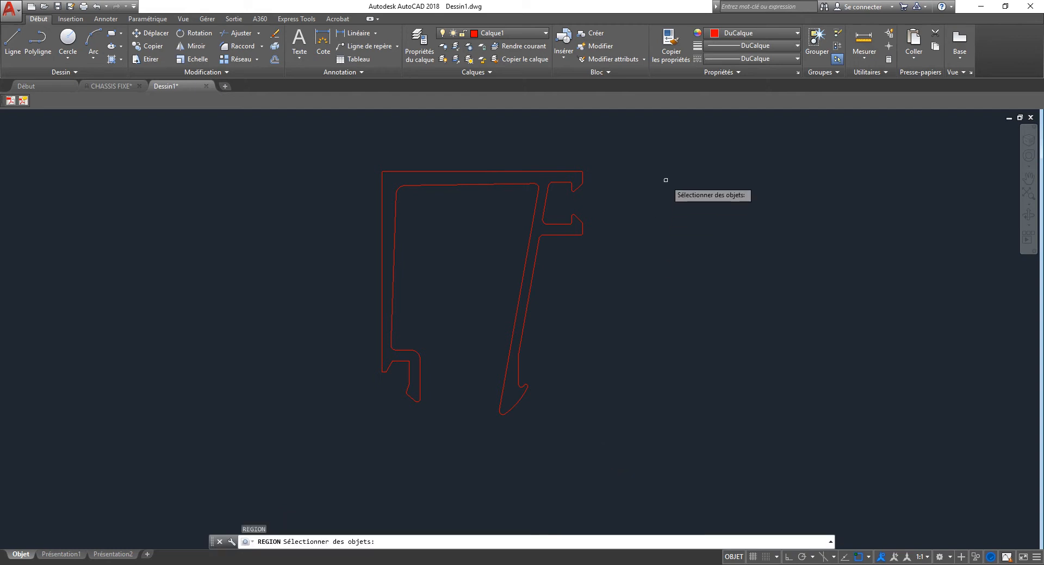
click(666, 180)
click(465, 255)
key(Return)
click(530, 241)
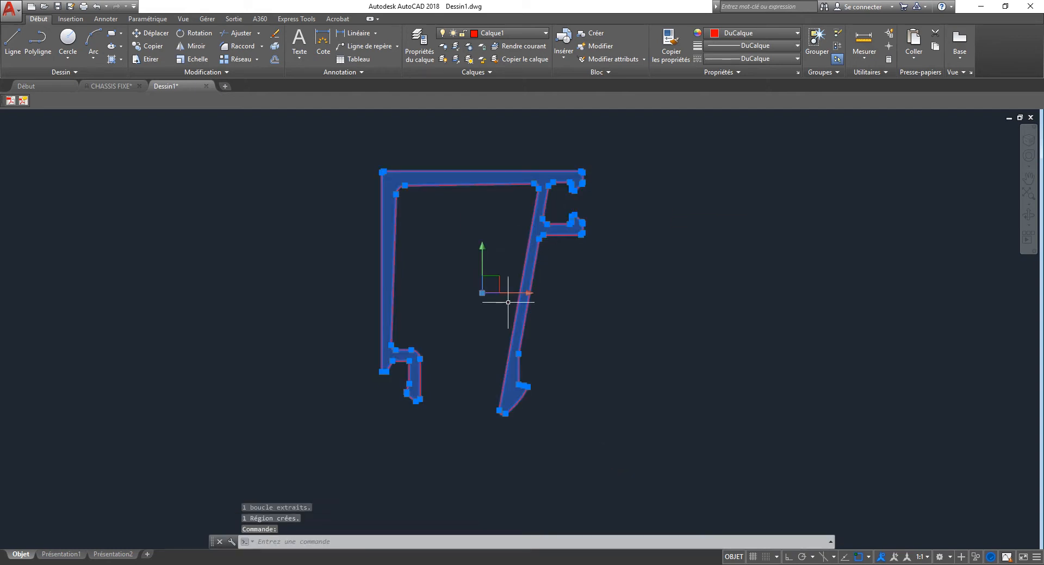
- Convert the closed outlines of the two profiles above 5016, including the inner cavity, into regions
scroll(417, 347, down, 6)
key(Escape)
scroll(417, 344, down, 6)
middle_drag(429, 277, 438, 300)
key(Escape)
scroll(439, 329, up, 8)
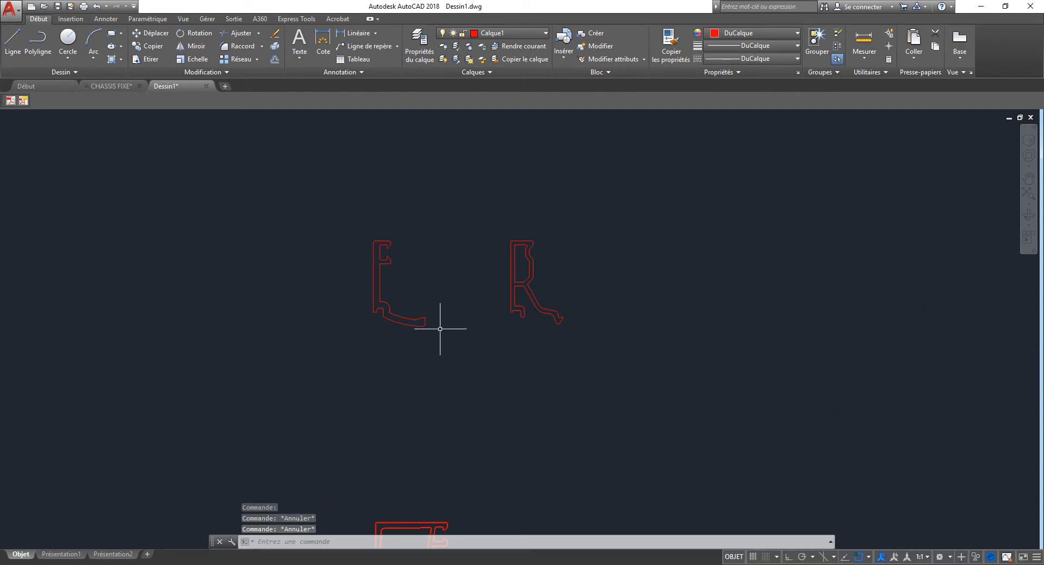
key(Return)
click(589, 217)
click(296, 367)
key(Return)
- Subtract the inner cavity region from the outer region of the R-shaped profile
text(S)
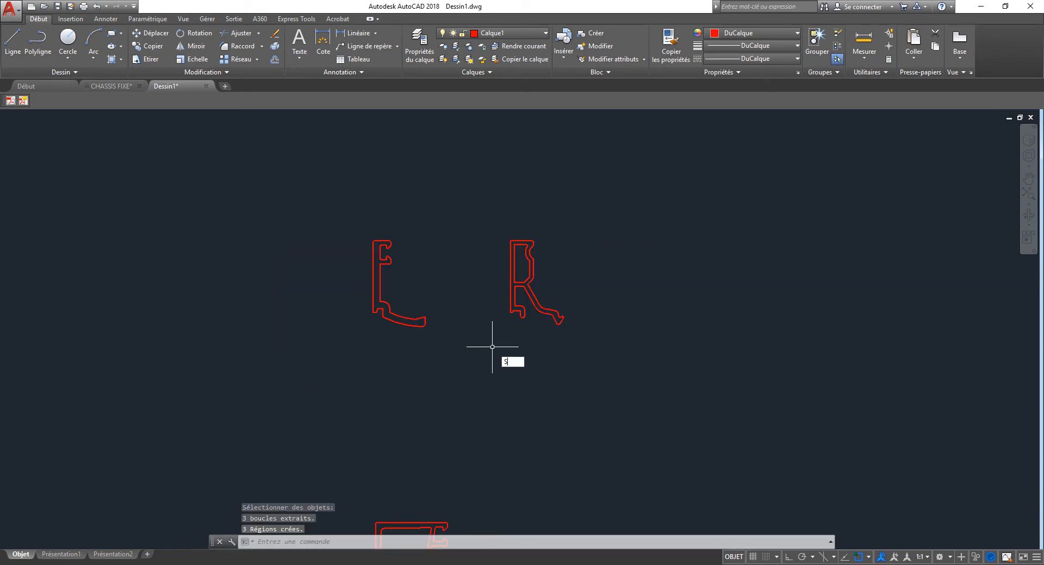
text(U)
key(Return)
scroll(538, 304, up, 5)
click(543, 291)
click(500, 265)
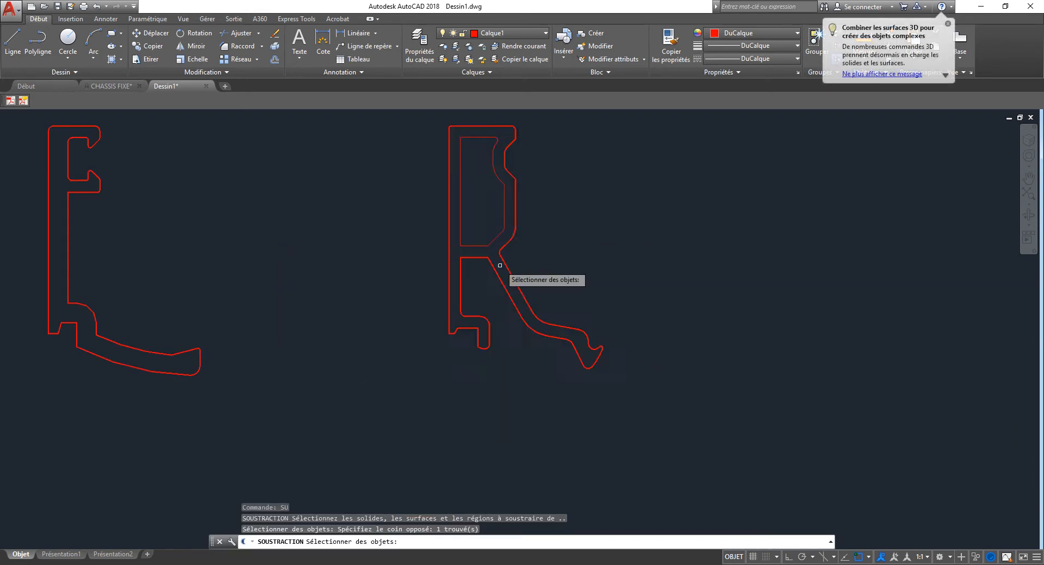
key(Return)
click(351, 275)
click(560, 122)
click(564, 291)
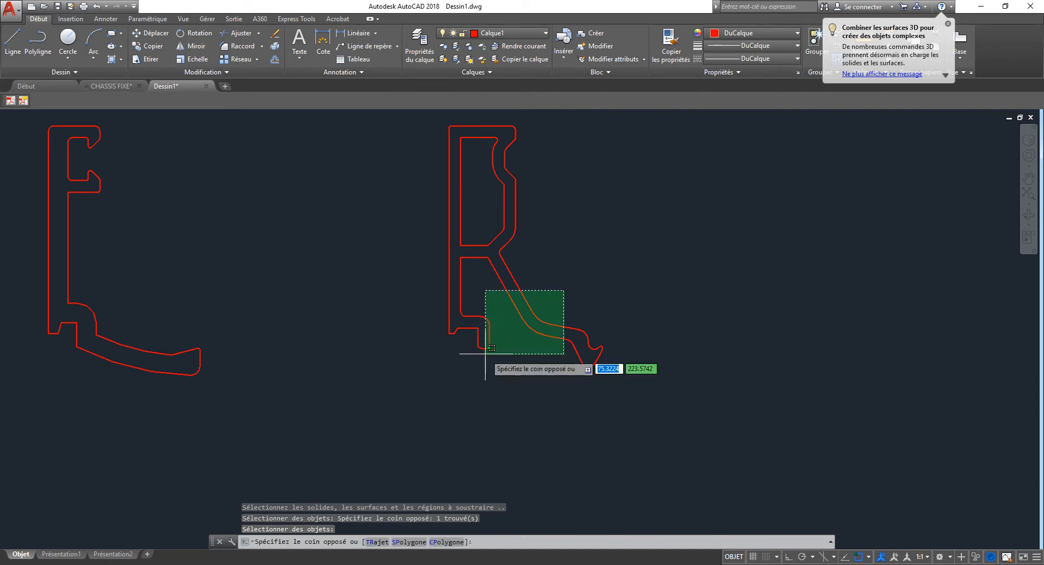
click(484, 355)
scroll(476, 383, down, 9)
key(Escape)
key(Escape)
key(Escape)
- Erase the group of three small profiles and undo the erasure
middle_drag(509, 414, 506, 324)
key(Delete)
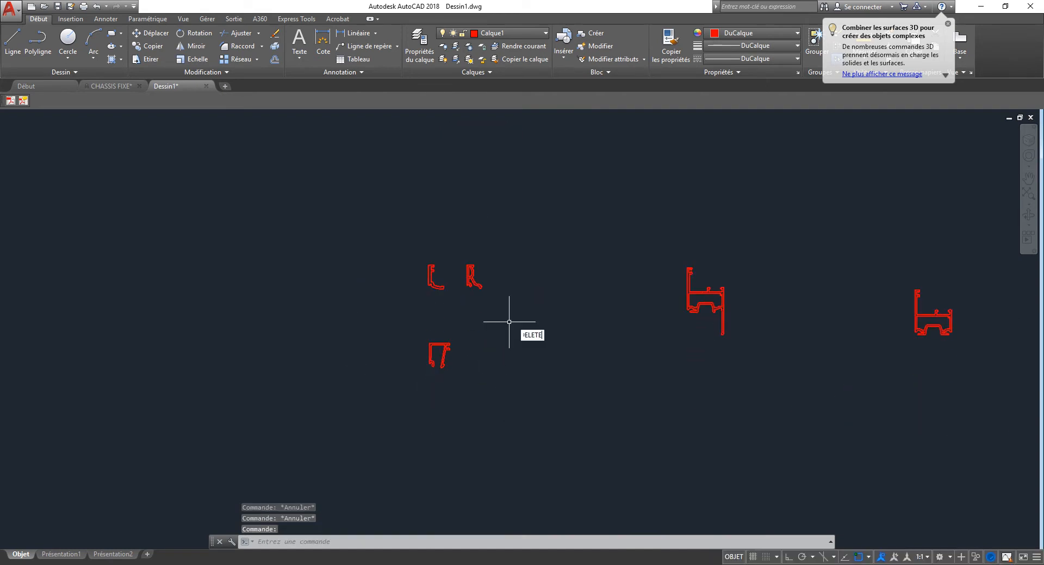
key(Return)
click(509, 229)
click(372, 417)
click(434, 396)
middle_drag(939, 431, 438, 404)
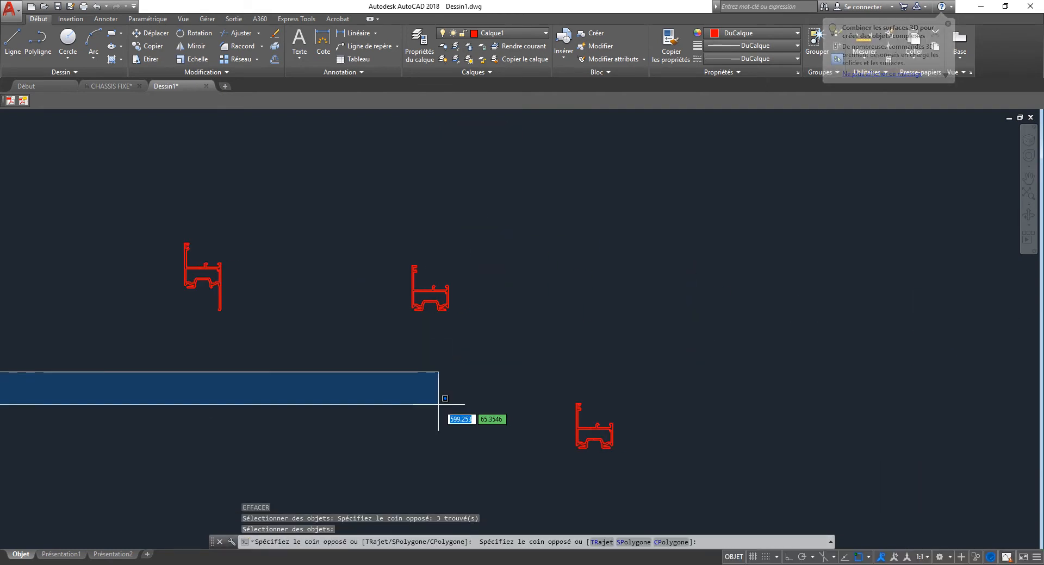
key(Escape)
text(u)
key(Return)
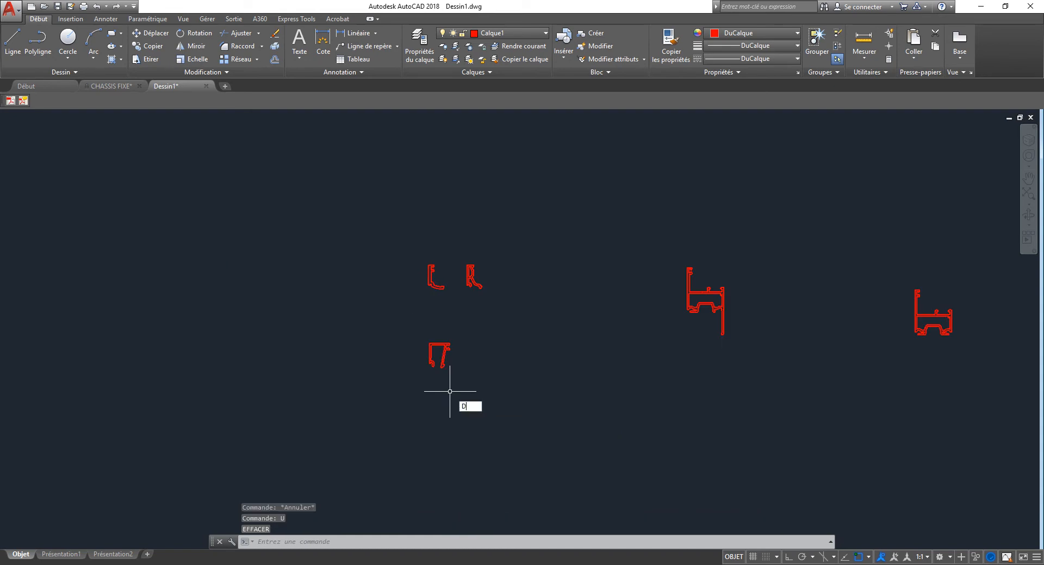
- Move the group of three small profiles to the far side of the larger frame profiles
text(D)
key(Return)
click(518, 200)
click(352, 418)
key(Return)
click(435, 396)
middle_drag(852, 390, 362, 421)
key(Escape)
key(Escape)
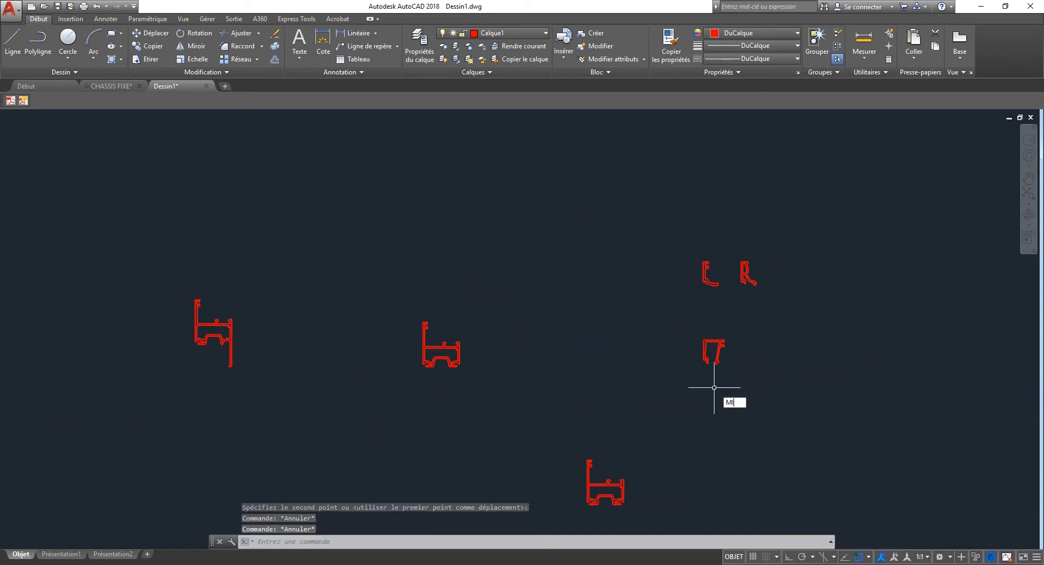
- Mirror the three moved profiles across a vertical axis beside them, keeping the source objects
text(MI)
key(Return)
click(820, 387)
click(664, 240)
key(Return)
click(801, 307)
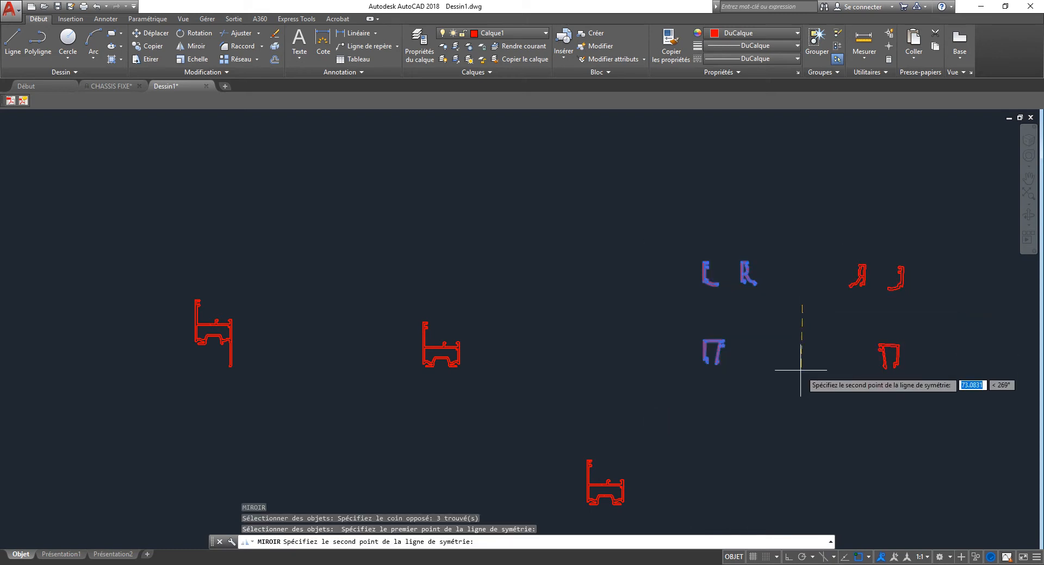
click(806, 369)
key(Return)
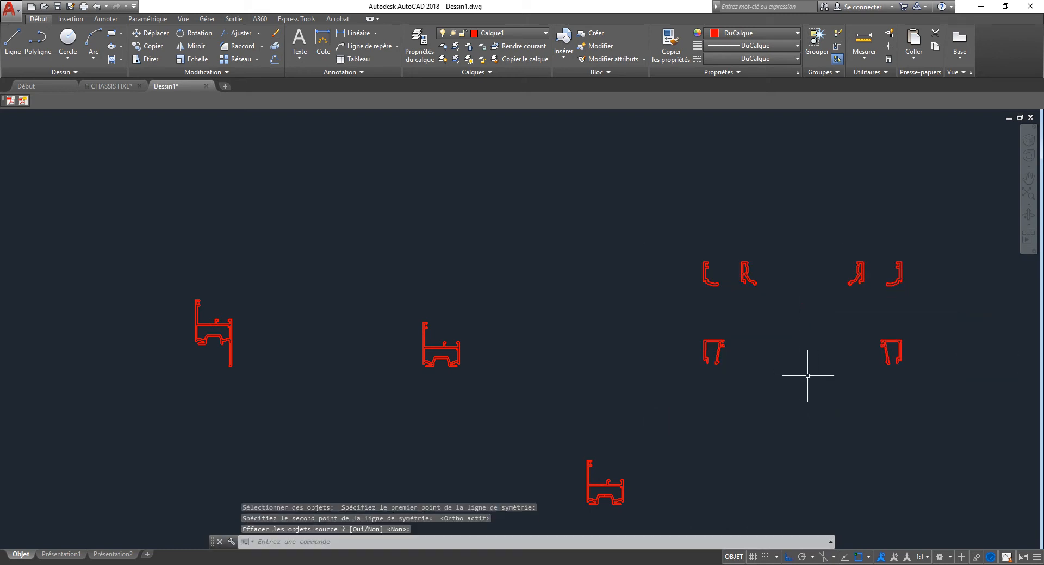
click(779, 240)
click(659, 427)
text(E)
key(Return)
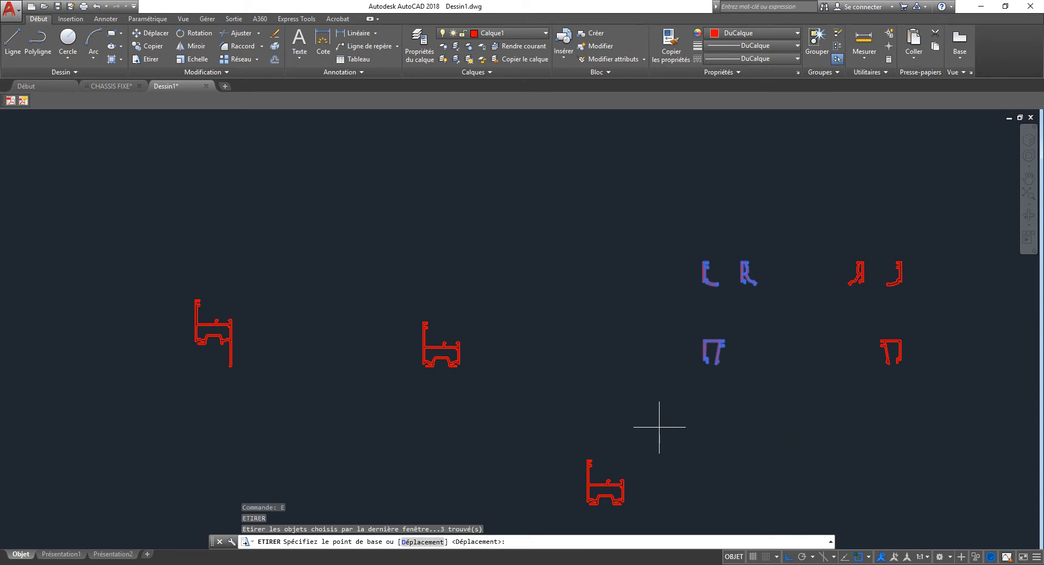
key(Escape)
- Erase the three original small profiles, leaving only their mirrored copies
text(EF)
key(Return)
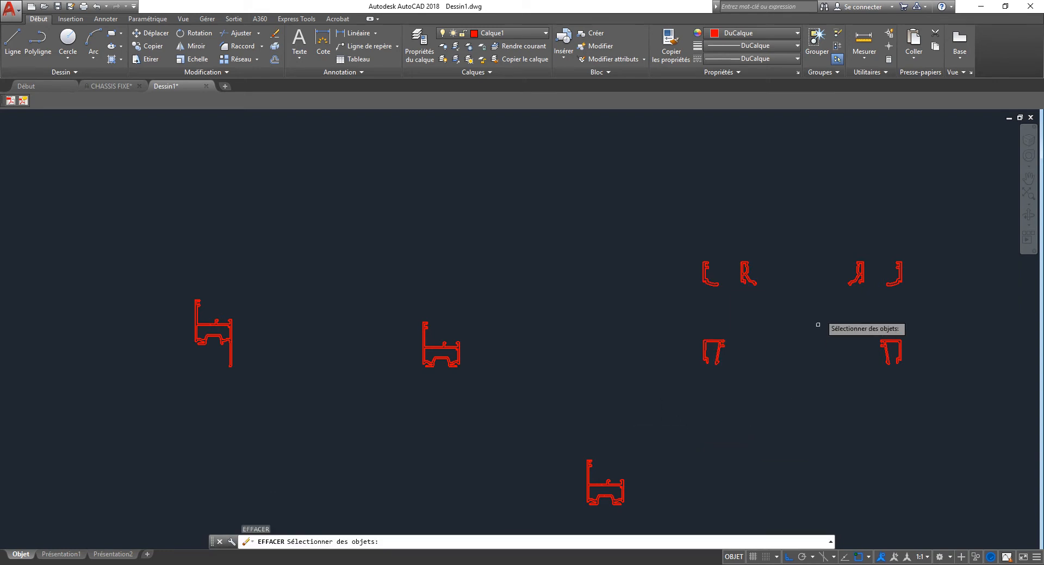
click(796, 233)
click(658, 410)
key(Return)
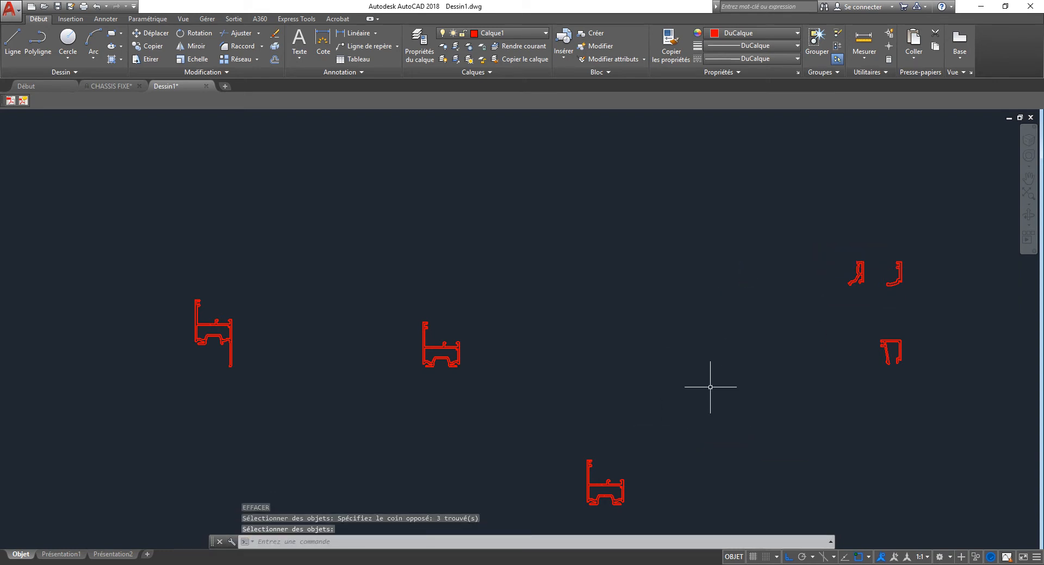
- Look up the reference number of the curved bead profile on the Parcloses page of 4200.pdf in Adobe Acrobat
middle_drag(848, 266, 583, 285)
scroll(646, 323, up, 3)
key(alt+Tab)
click(352, 228)
key(Right)
key(Return)
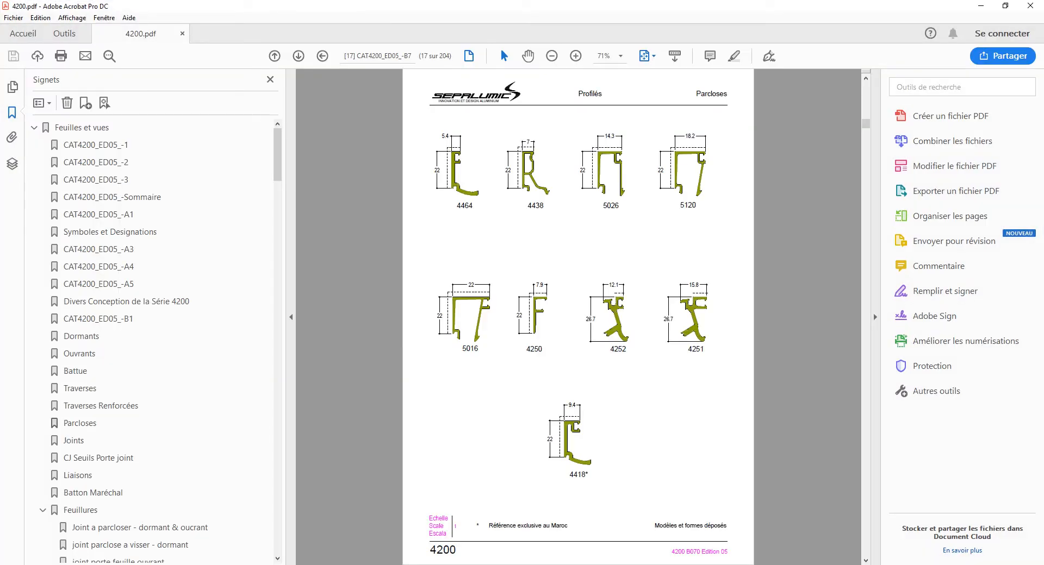
key(alt+Tab)
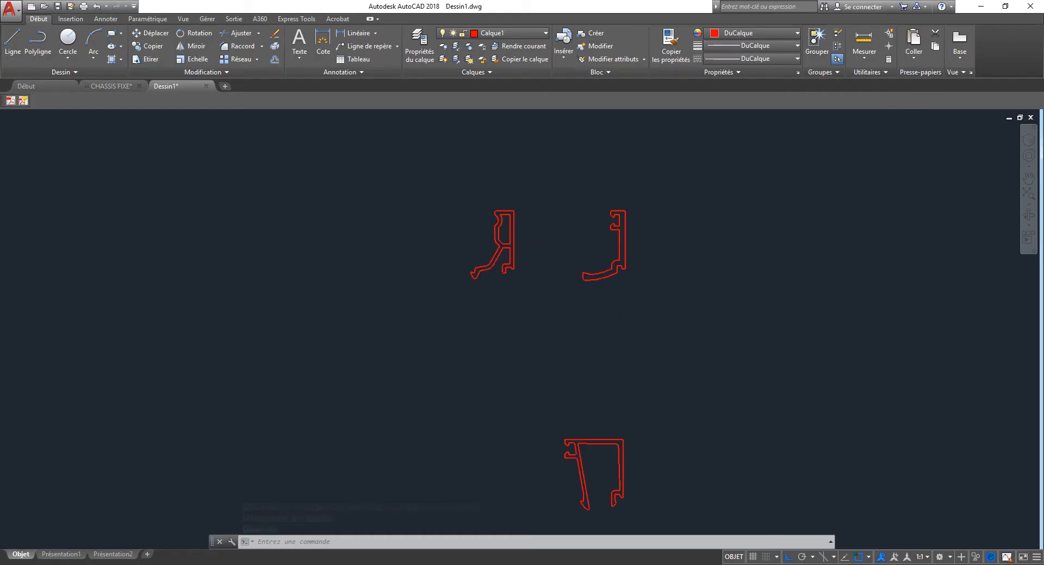
- Start a block definition named 4464 in AutoCAD and select the curved-foot profile as its object
key(Escape)
scroll(625, 280, up, 2)
middle_drag(594, 250, 590, 344)
scroll(608, 339, up, 4)
text(B)
key(Return)
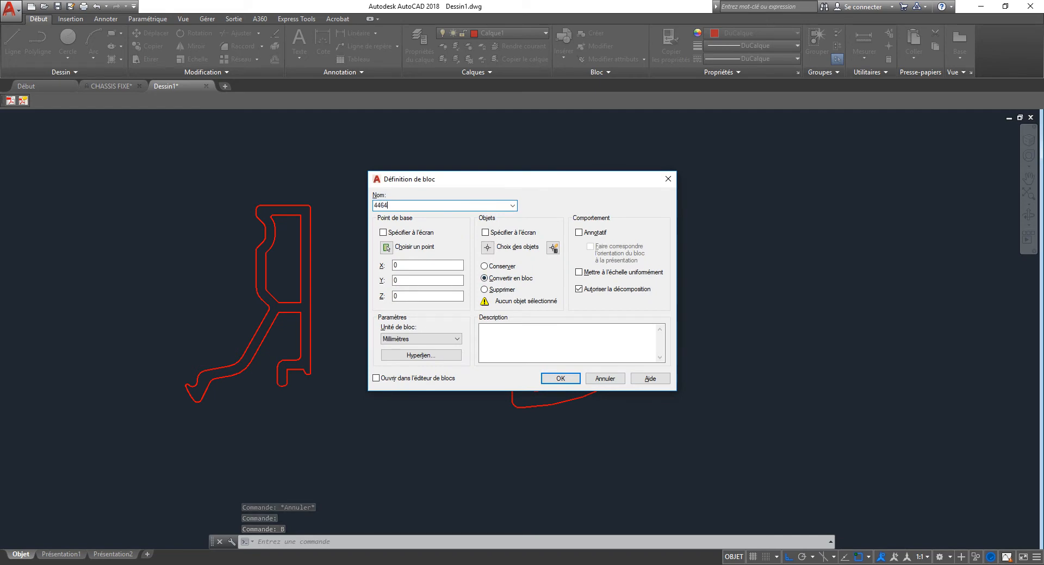
click(487, 247)
click(582, 265)
click(570, 293)
key(Return)
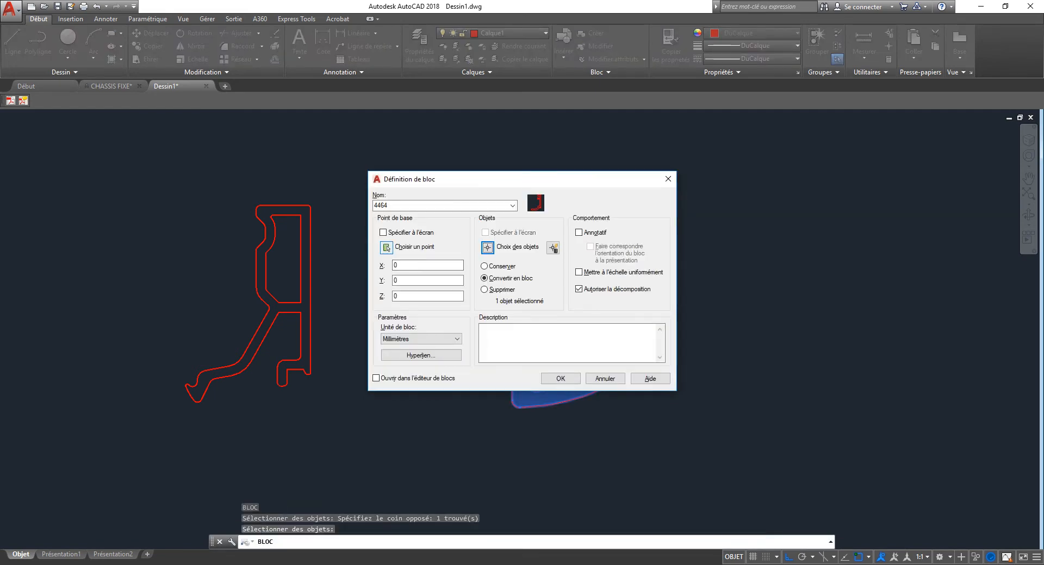
- Set the base point of block 4464 at the profile's lower outer corner and create the block
click(387, 249)
click(612, 365)
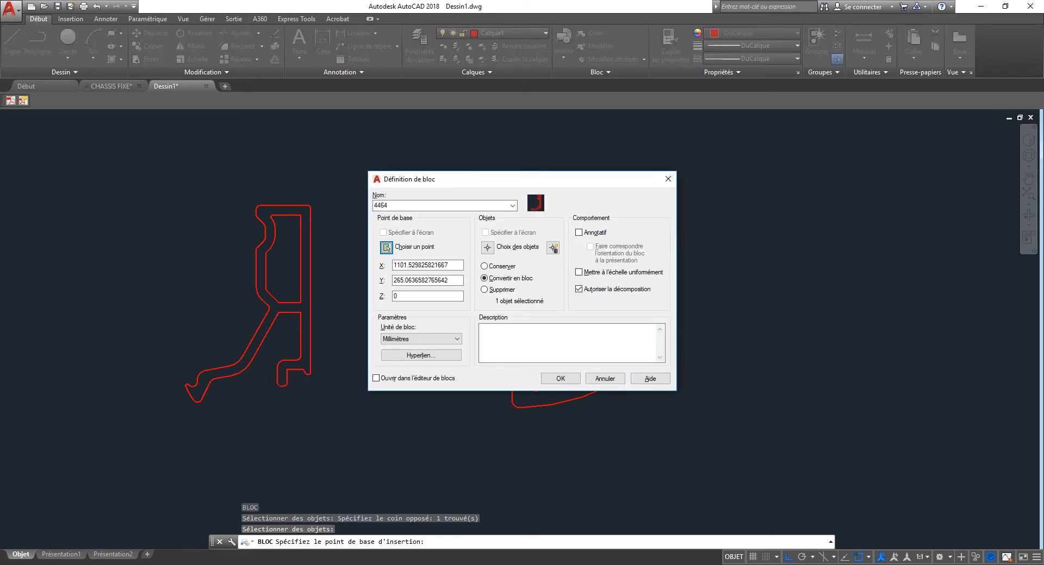
key(Return)
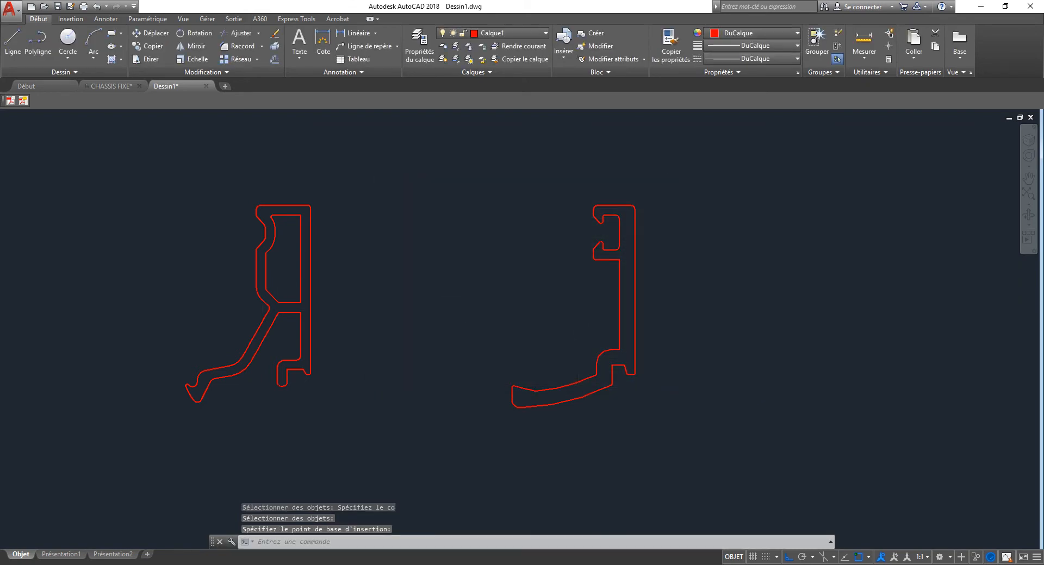
- Define a block named 4438, after checking the reference in the PDF catalogue, with the mirrored R-shaped profile as its object
key(Return)
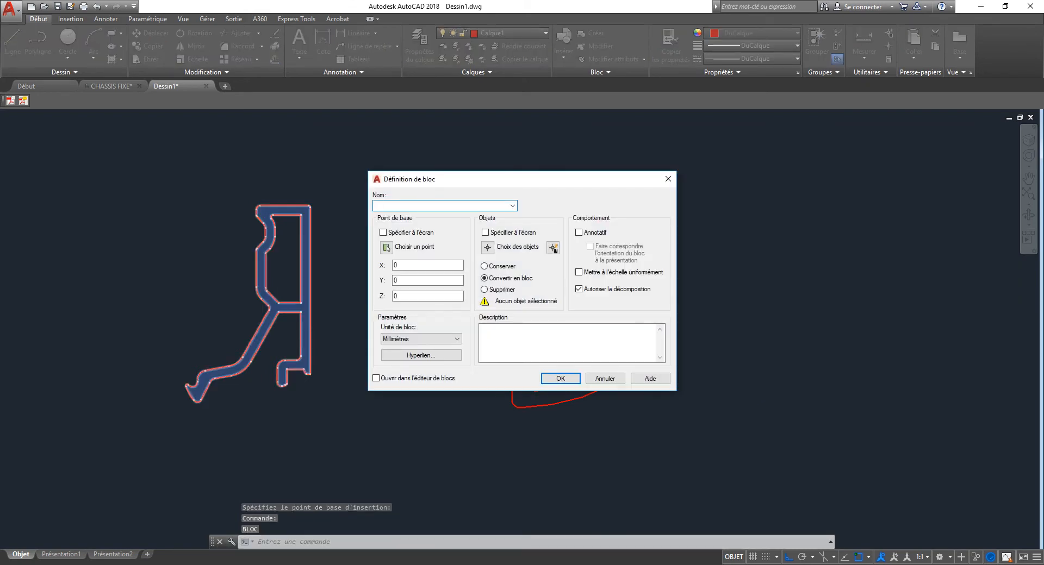
key(alt+Tab)
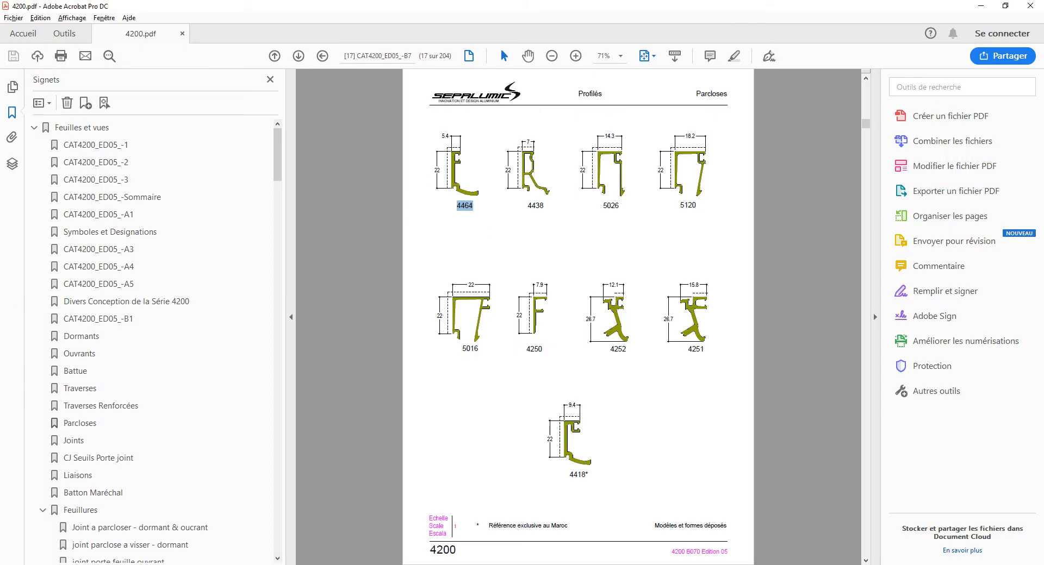
key(alt+Tab)
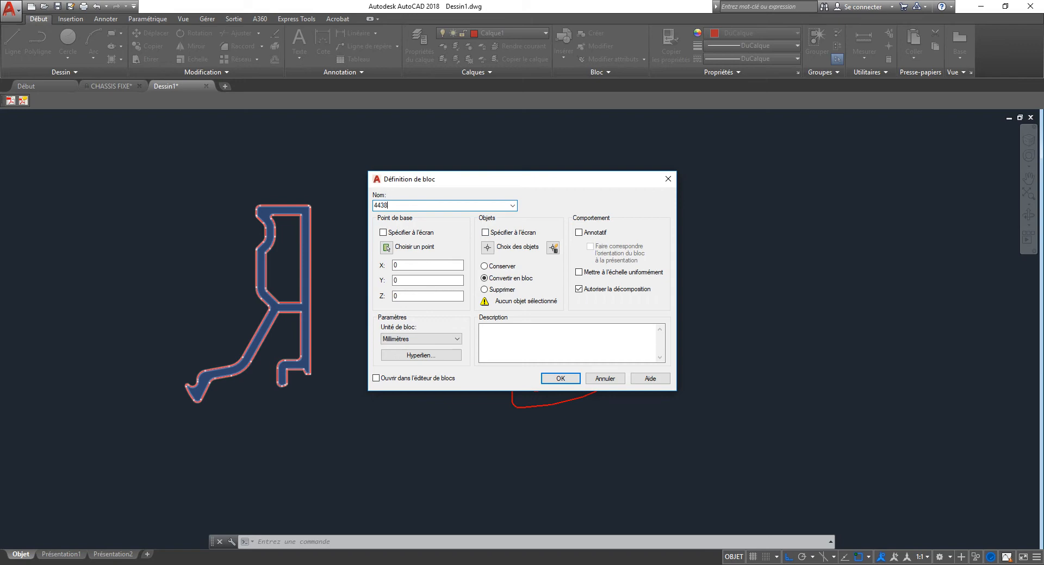
click(487, 248)
click(344, 210)
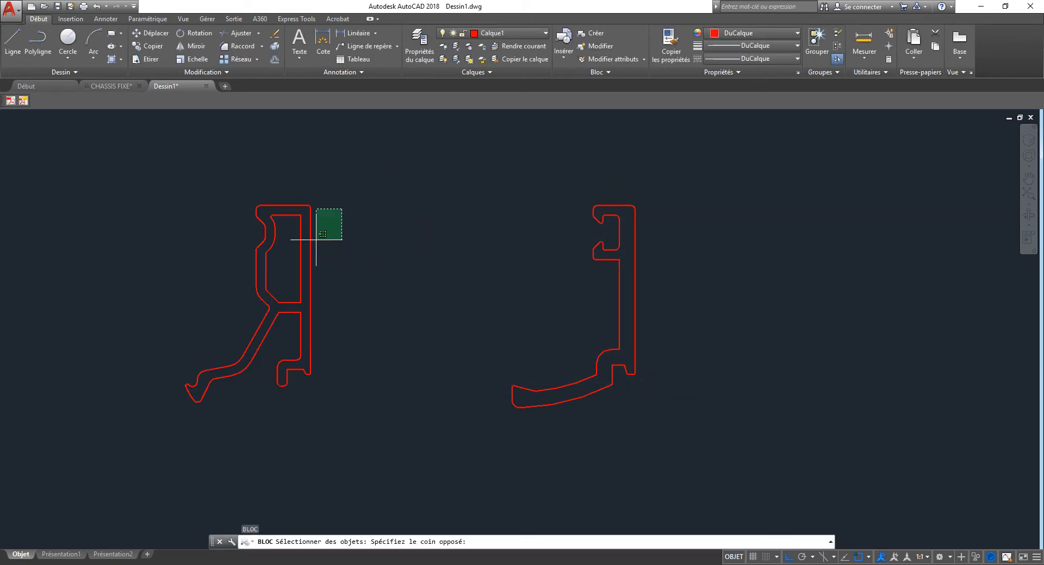
click(303, 234)
key(Return)
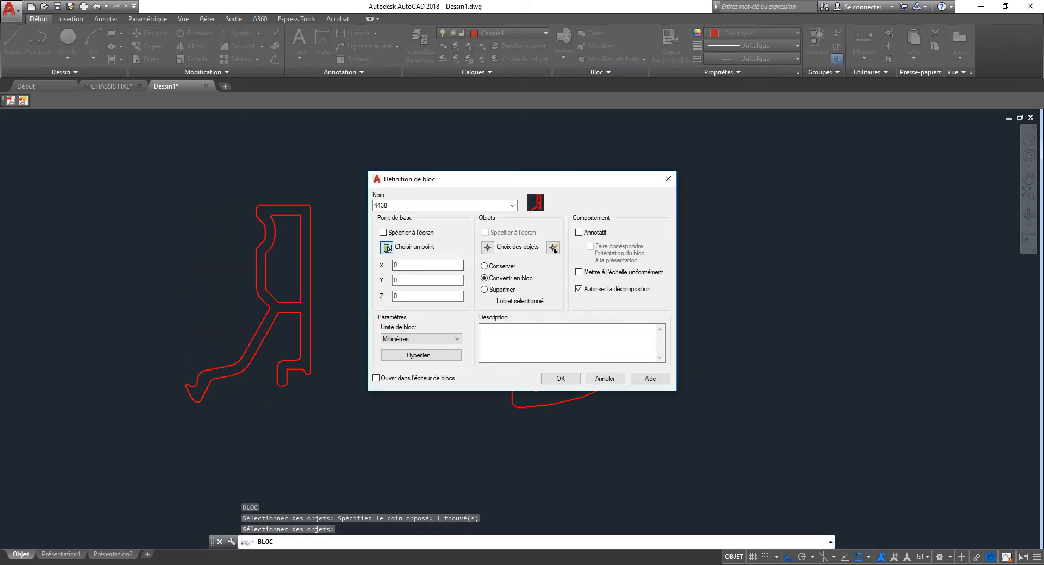
- Set the base point of block 4438 at the R-shaped profile's lower outer corner and create the block
click(386, 248)
click(309, 373)
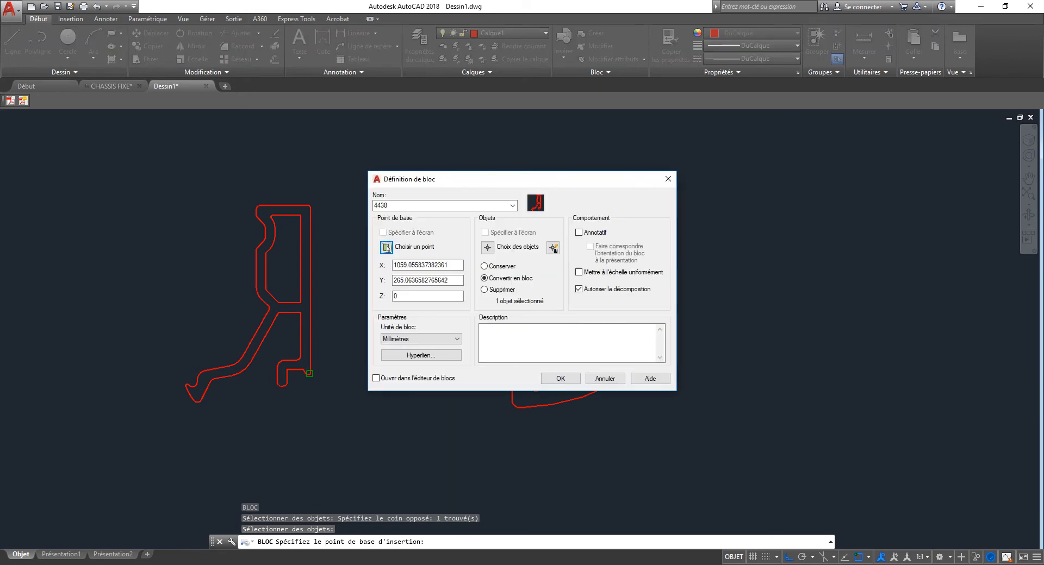
click(561, 379)
scroll(513, 254, down, 8)
scroll(540, 367, up, 5)
- Define a block named 5016, after checking the reference in the PDF catalogue, with the remaining wide two-legged profile as its object
key(Return)
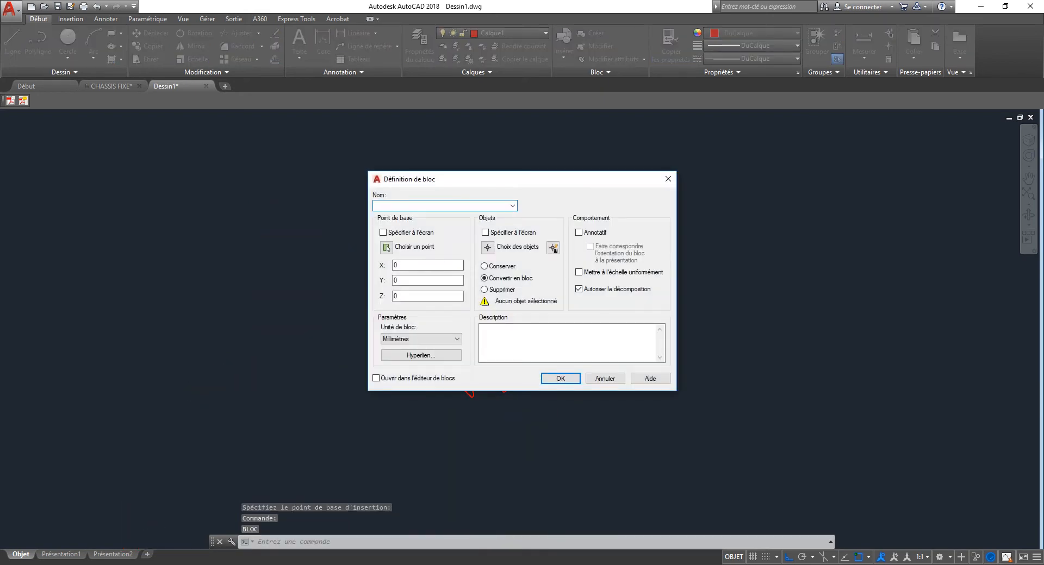
mouse_move(120, 564)
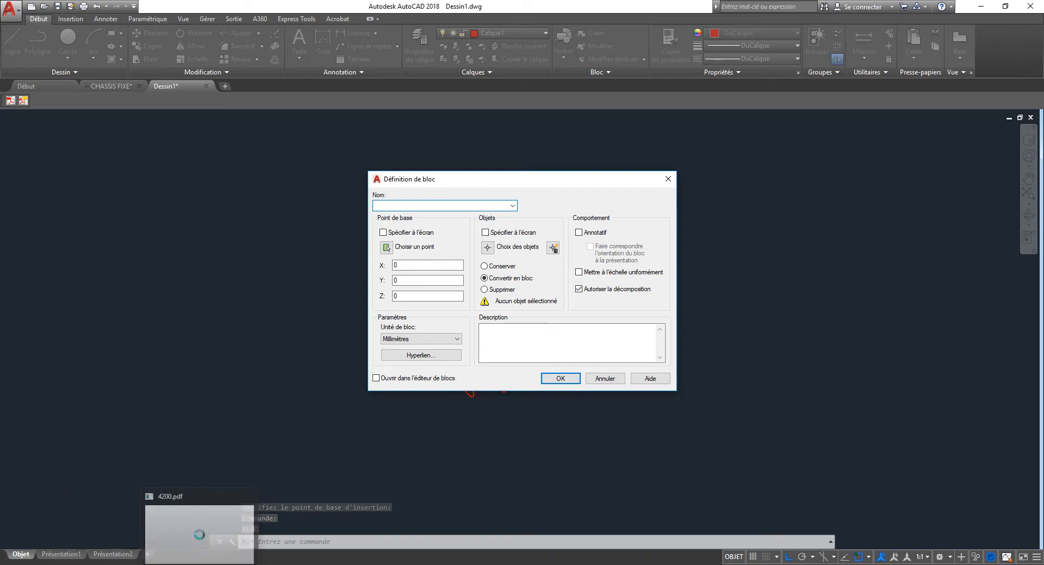
click(198, 564)
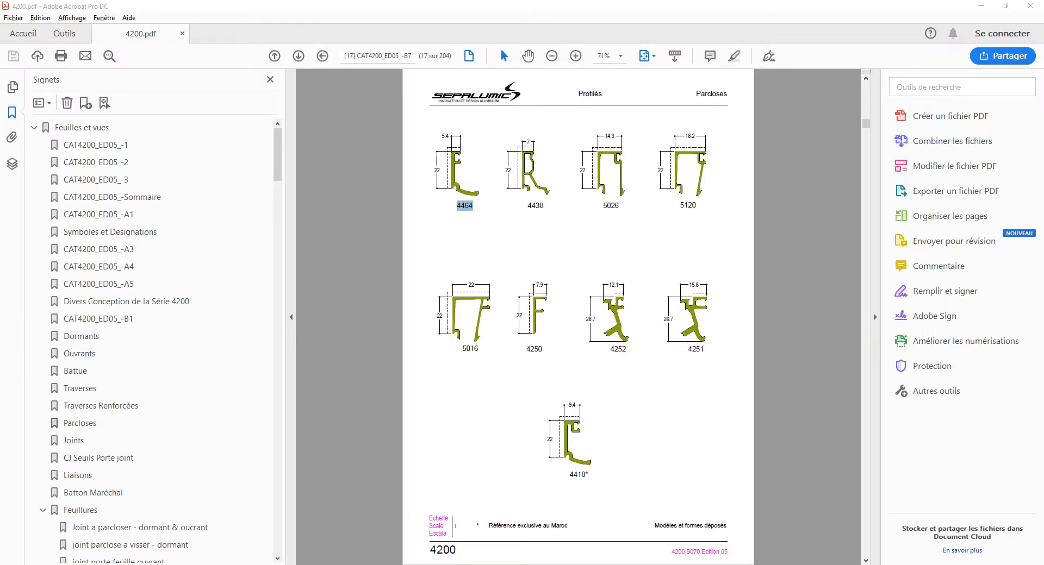
click(198, 564)
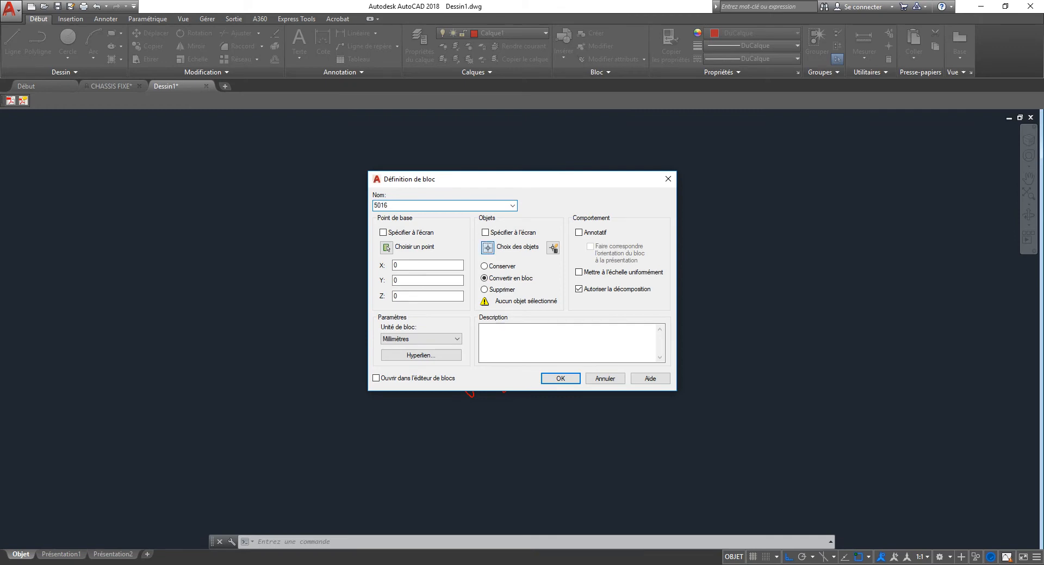
click(487, 248)
click(529, 310)
click(496, 342)
key(Return)
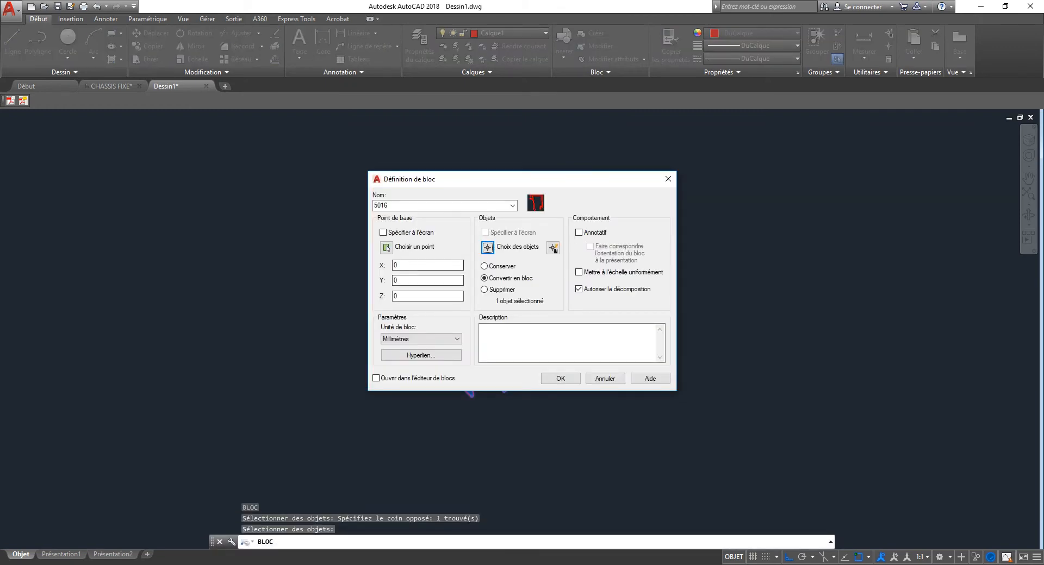
- Set the base point of block 5016 at the lower outer corner of its straight leg and create the block
click(386, 248)
scroll(543, 361, up, 5)
click(471, 361)
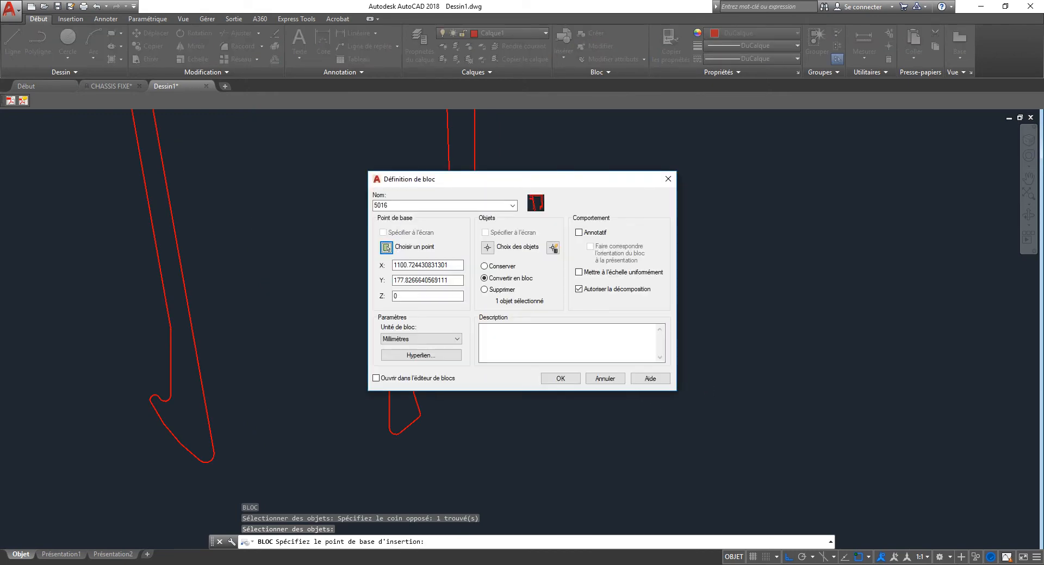
key(Return)
scroll(587, 296, down, 6)
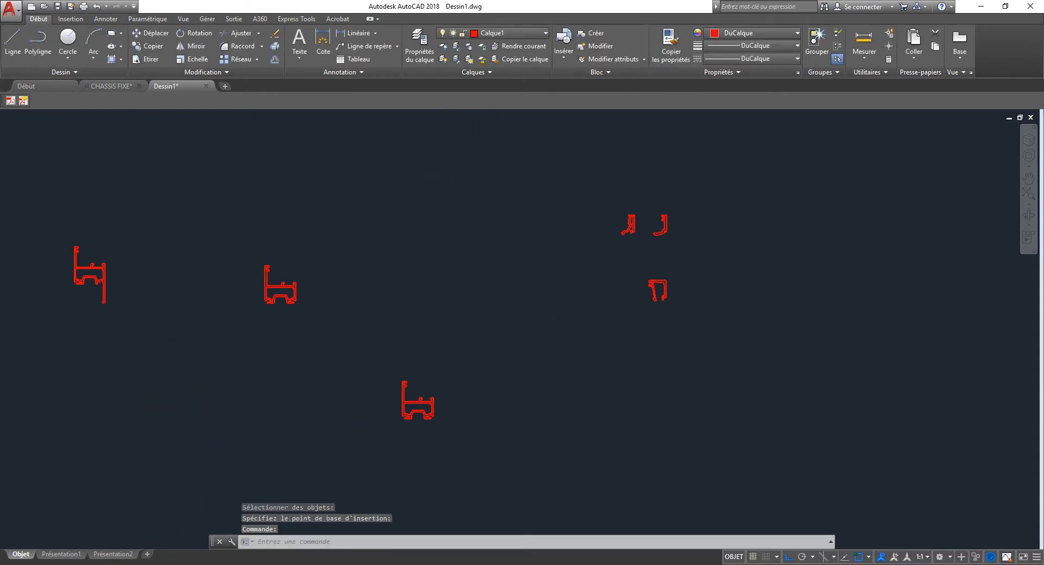
- Check the bead profiles in the PDF catalogue, return to AutoCAD and turn on all the drawing's layers
click(180, 564)
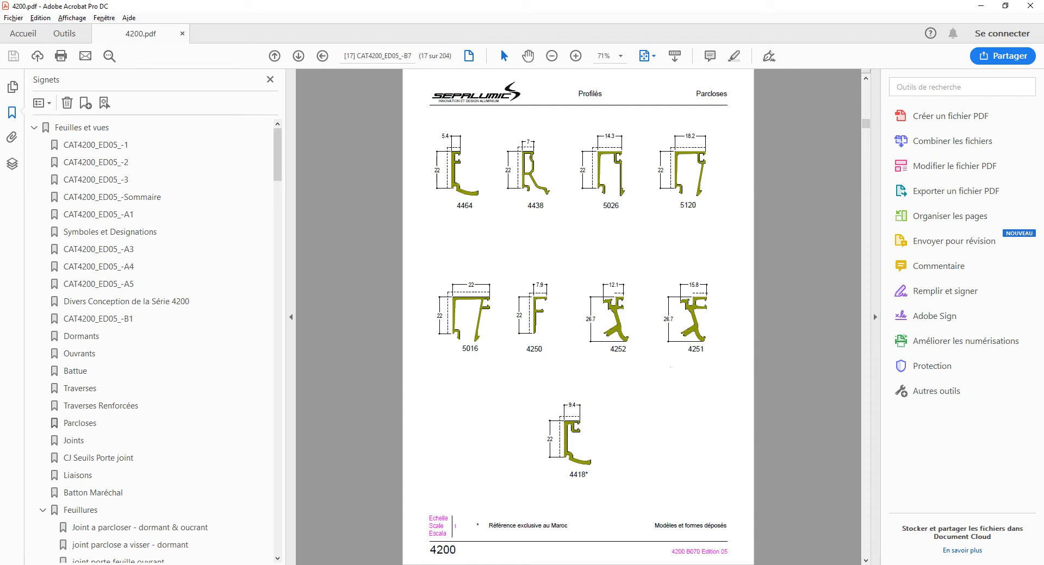
key(alt+Tab)
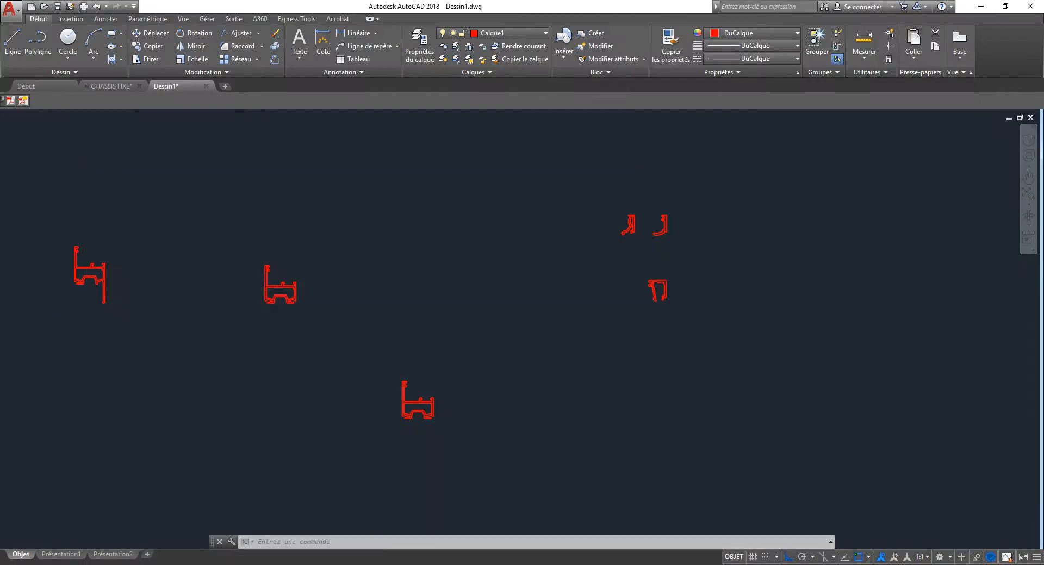
scroll(680, 324, down, 5)
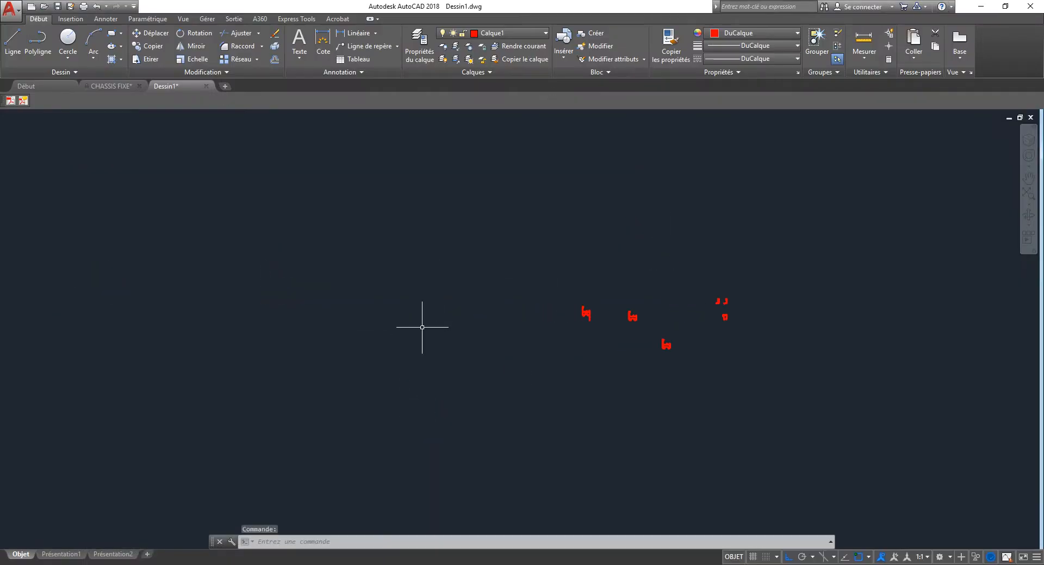
text(LAYON)
key(Return)
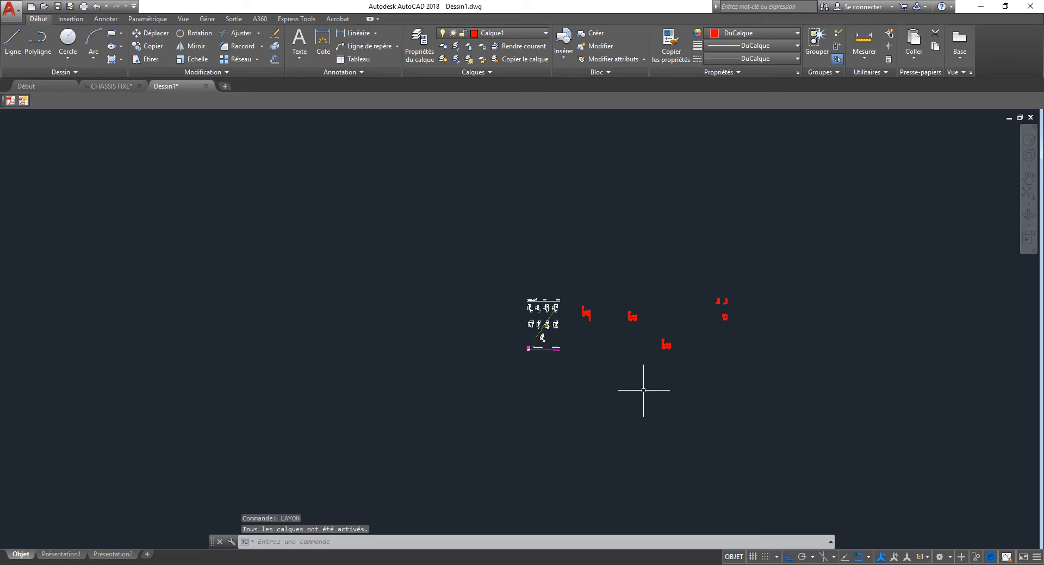
- Delete the stray diagonal line crossing the imported 5120 profile
scroll(643, 390, up, 10)
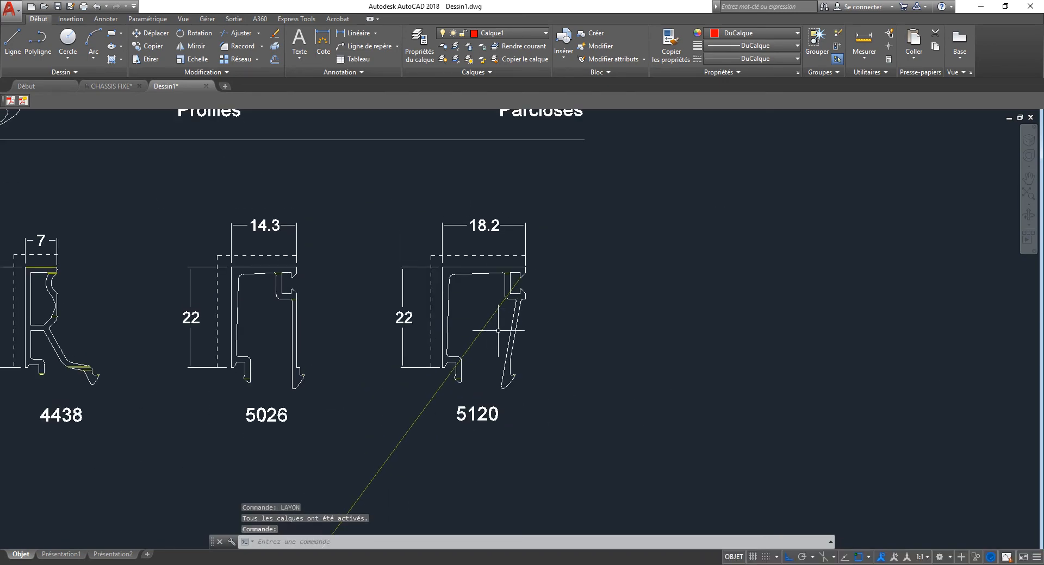
click(498, 331)
click(489, 329)
key(Delete)
scroll(451, 348, up, 5)
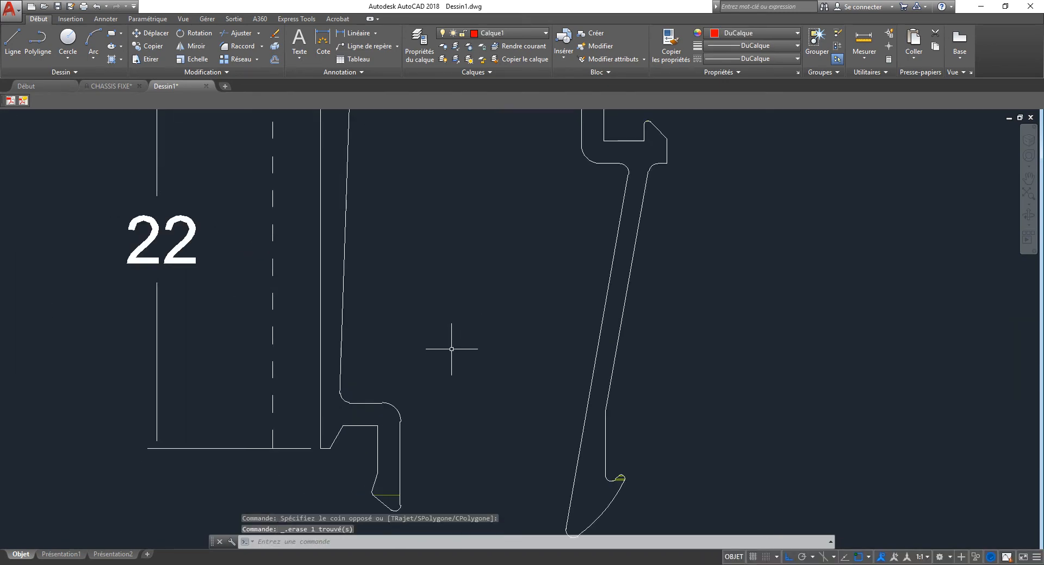
text(pl)
key(Return)
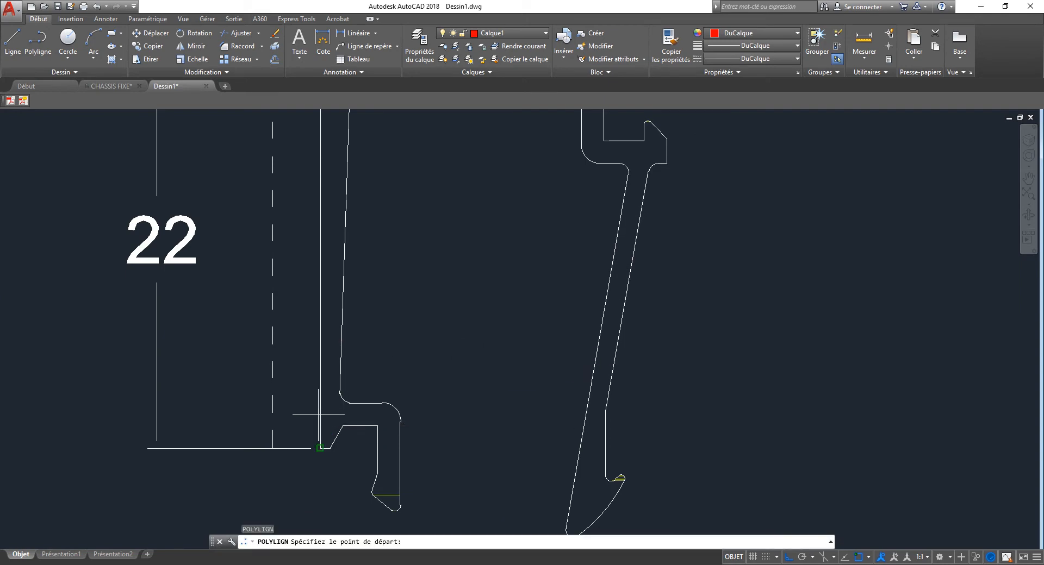
scroll(493, 340, down, 8)
key(Escape)
middle_drag(186, 426, 304, 301)
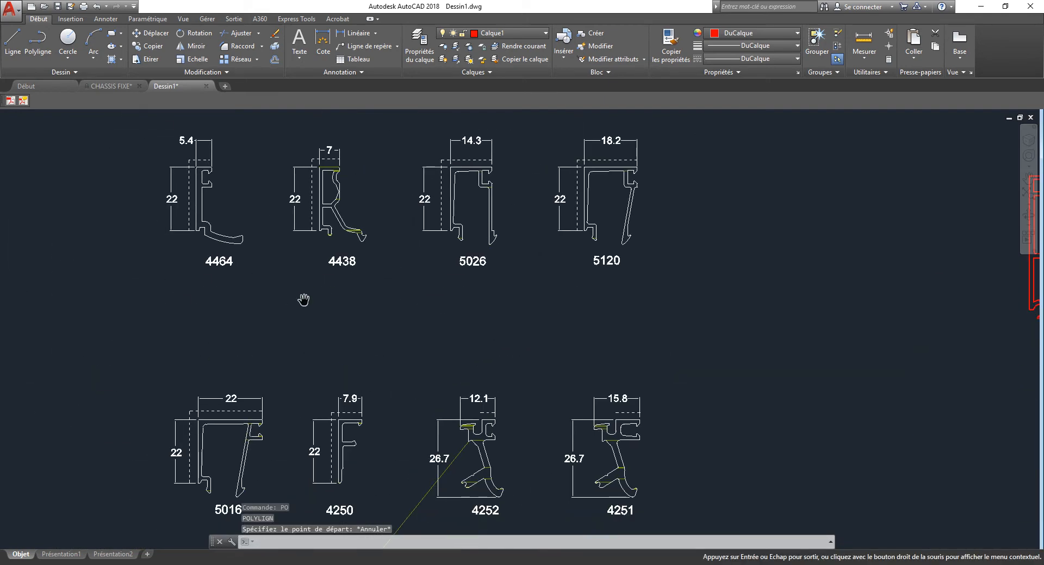
scroll(405, 364, down, 4)
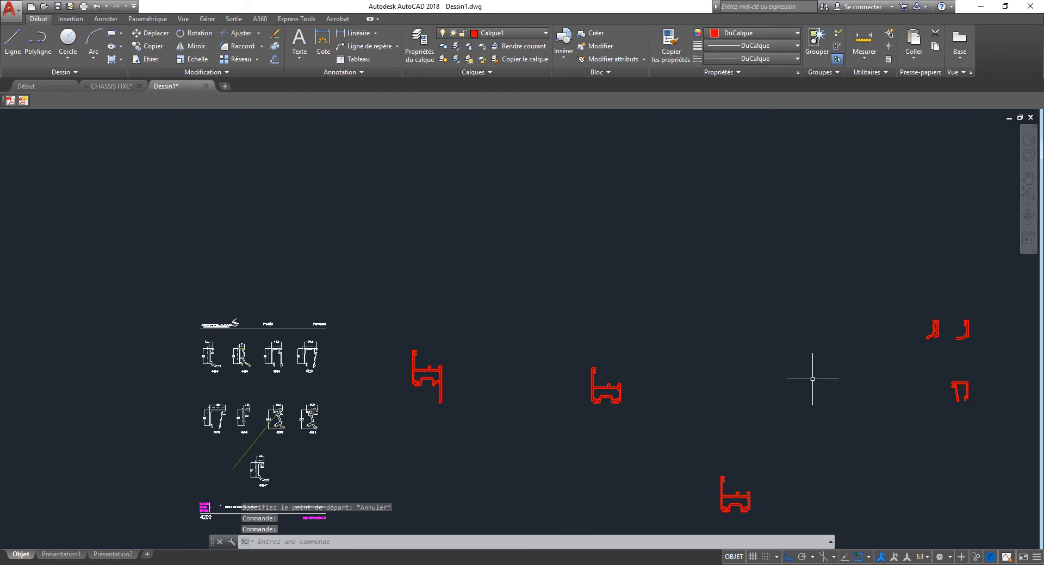
- Mirror block 5016 across a vertical axis beside it, towards the frame profiles, keeping the source object
click(981, 398)
click(932, 403)
text(mi)
key(Return)
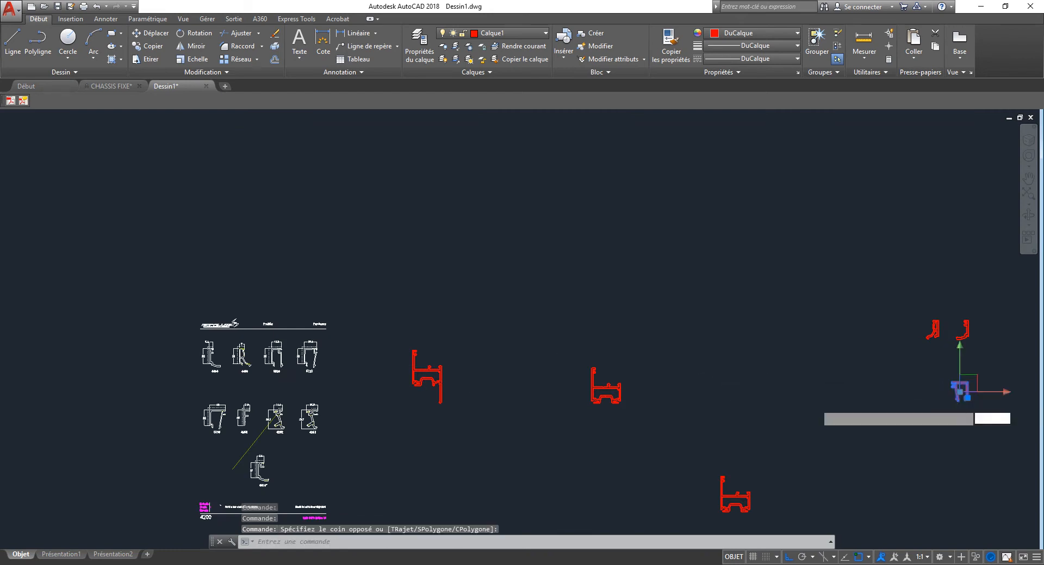
click(888, 359)
click(880, 433)
key(Return)
- Erase the mirrored copy of block 5016 and undo the erasure
text(e)
key(Return)
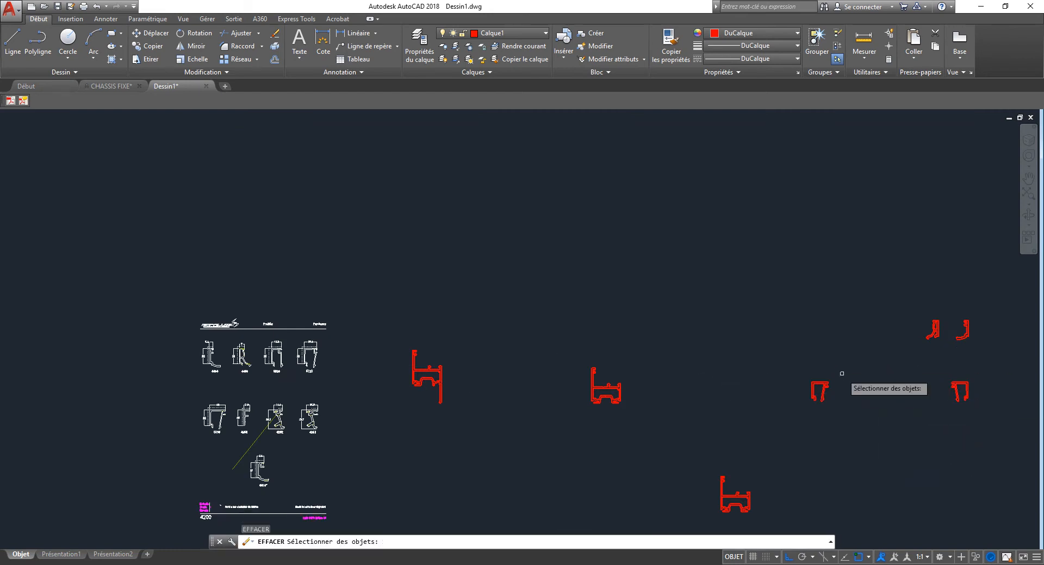
click(841, 373)
click(814, 395)
scroll(814, 392, up, 6)
key(Return)
key(Return)
text(u)
key(Return)
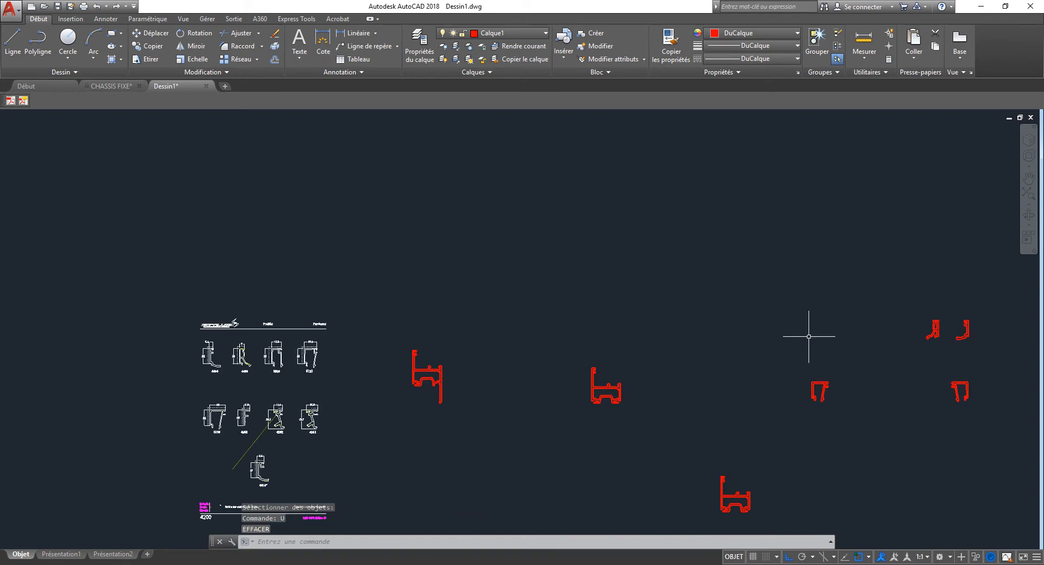
- Move the mirrored copy of block 5016 onto the imported 5120 profile outline
text(dp)
key(Return)
click(835, 382)
click(820, 381)
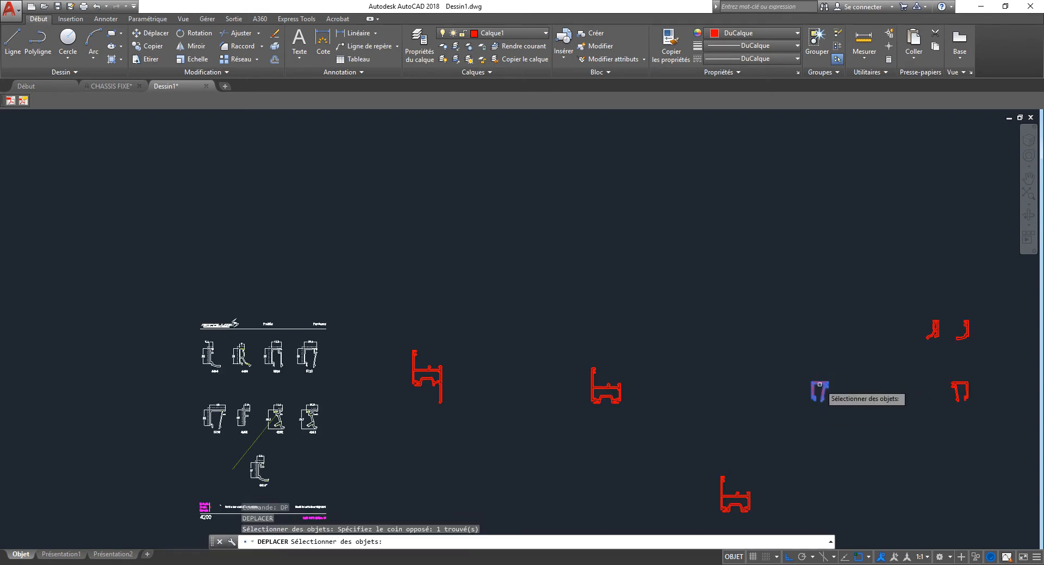
scroll(819, 381, up, 7)
key(Return)
click(777, 399)
scroll(935, 356, down, 6)
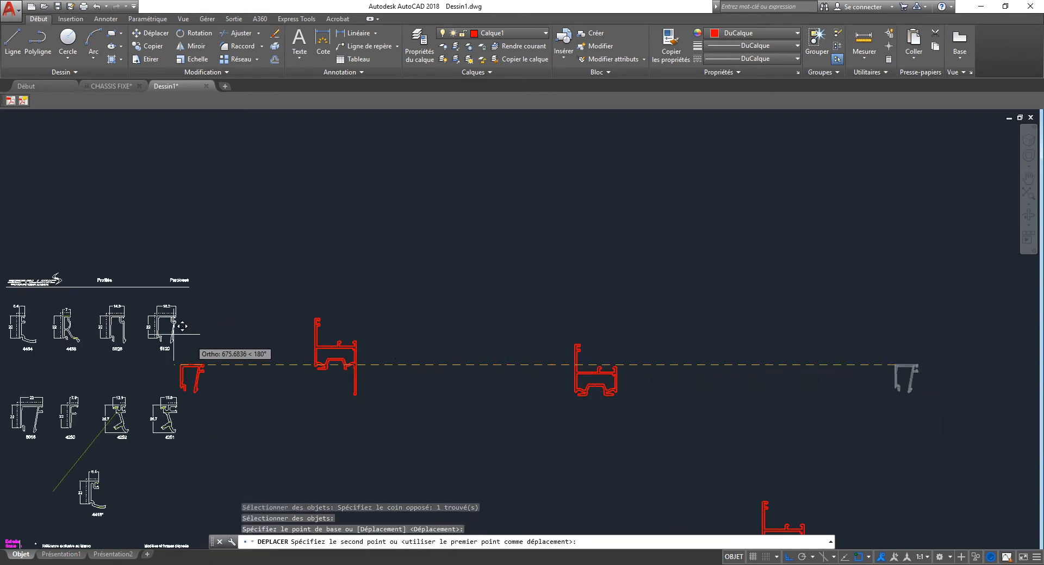
scroll(159, 315, up, 8)
click(142, 318)
scroll(144, 329, up, 7)
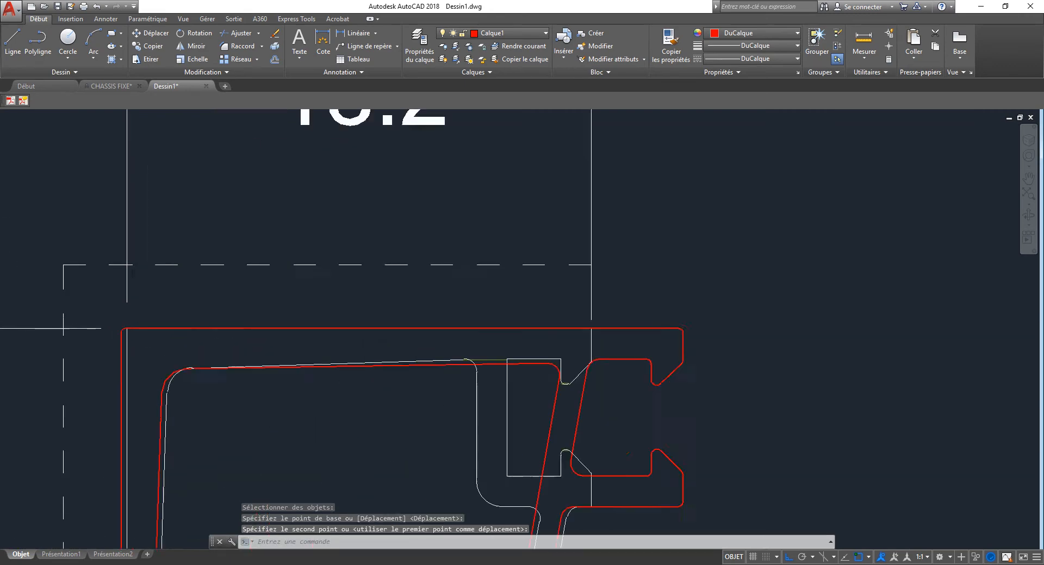
- Erase the red profile placed over the 5120 outline and undo the erasure
key(Delete)
click(246, 379)
scroll(602, 292, down, 6)
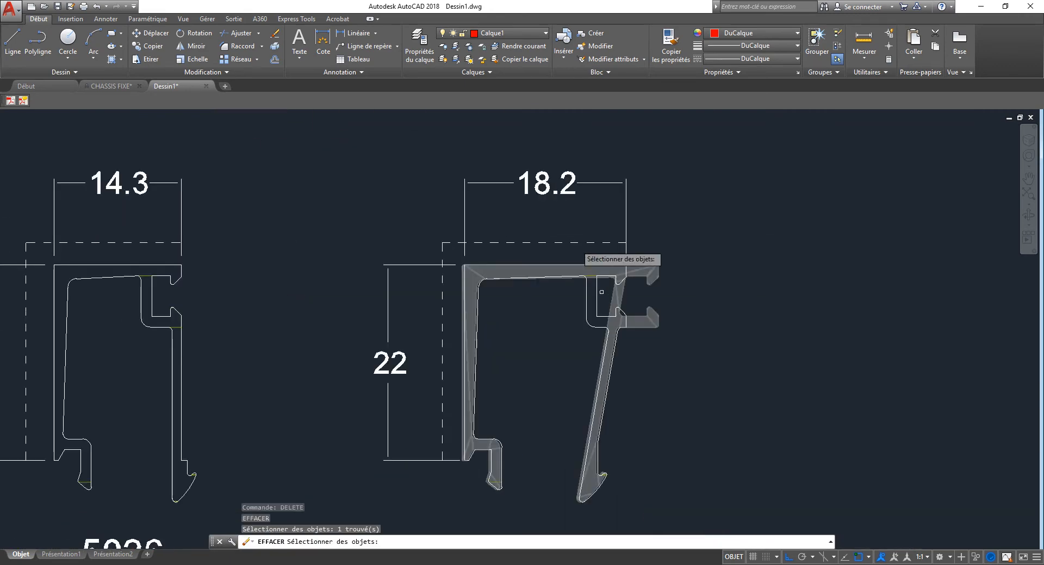
scroll(511, 353, up, 8)
key(Return)
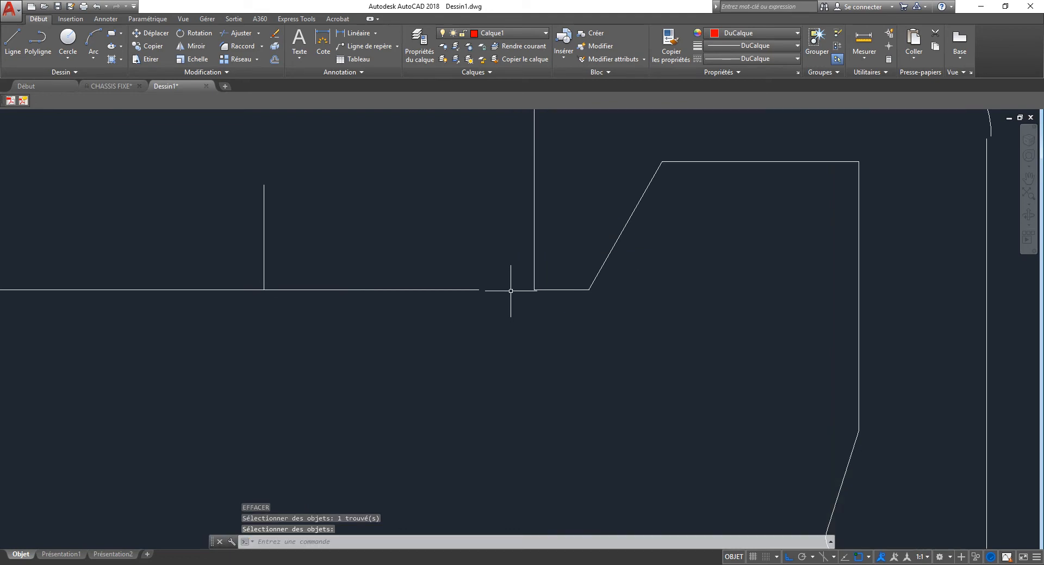
key(ctrl+z)
middle_drag(359, 380, 585, 122)
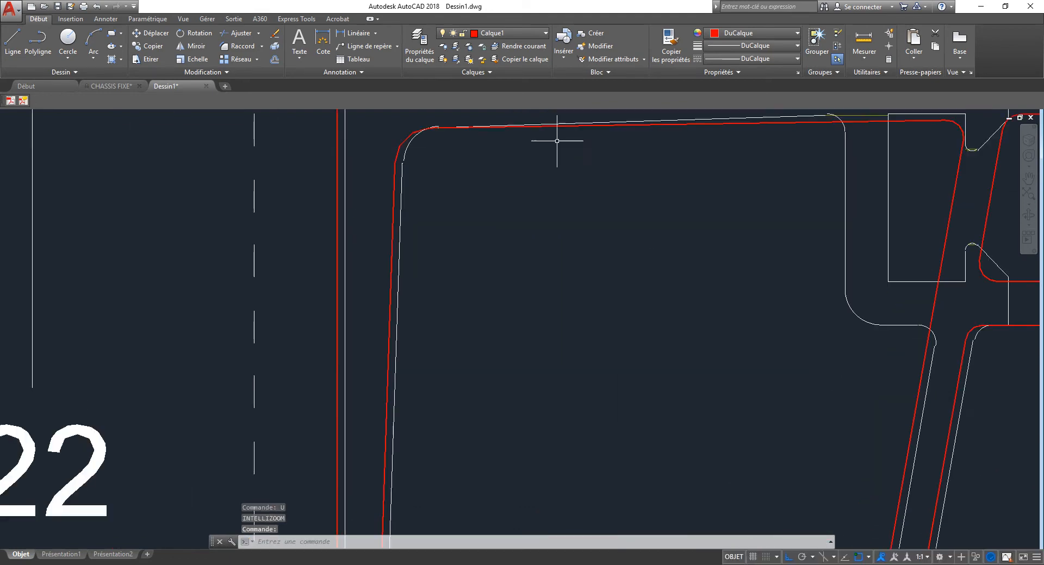
- Move the red profile so its lower-left corner coincides with the matching corner of the imported 5120 outline
scroll(551, 156, down, 6)
text(DEP)
key(Return)
scroll(496, 322, up, 10)
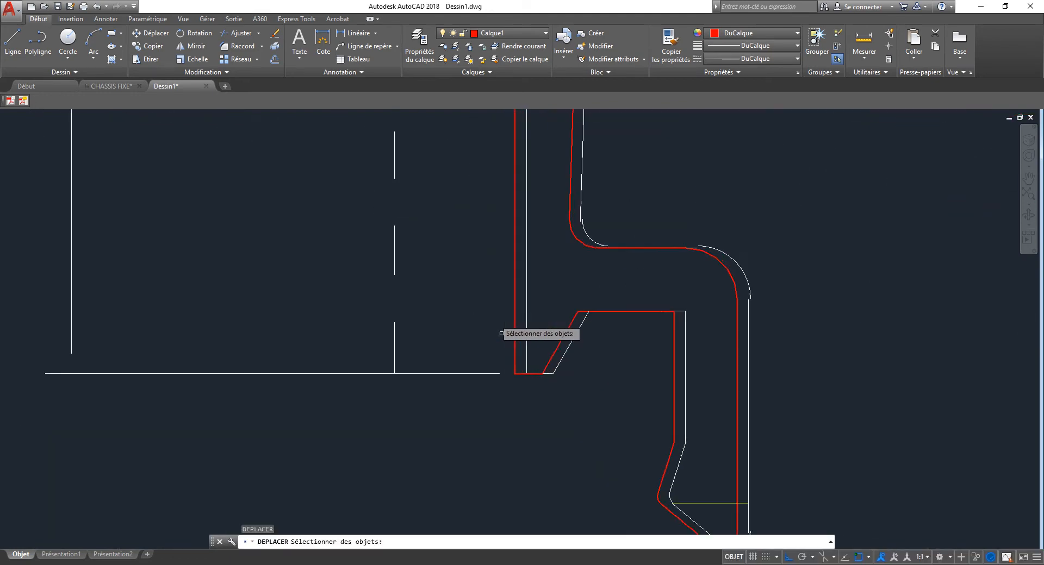
click(520, 399)
click(515, 385)
key(Return)
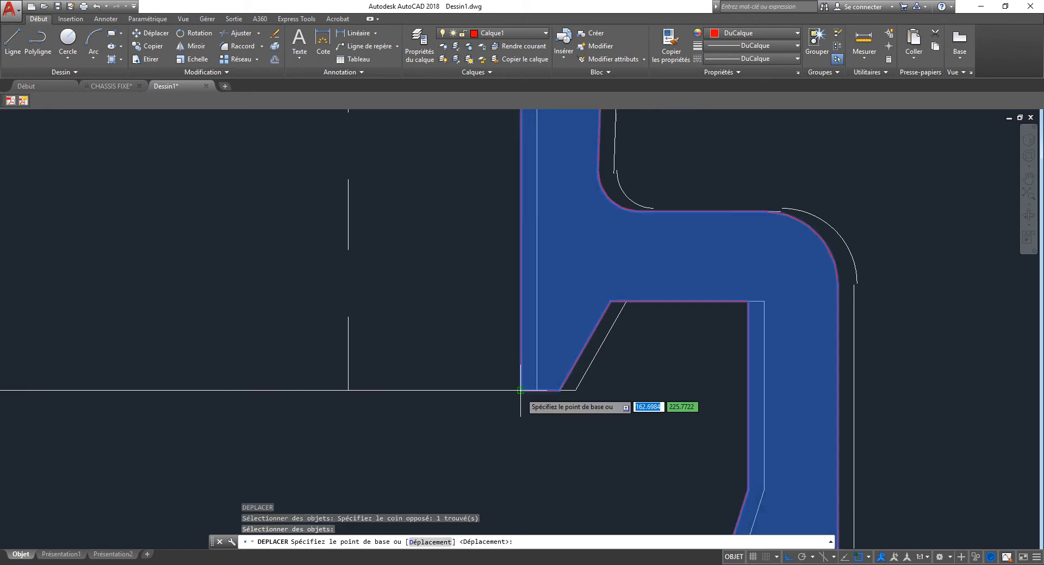
click(521, 390)
click(537, 390)
scroll(631, 392, down, 3)
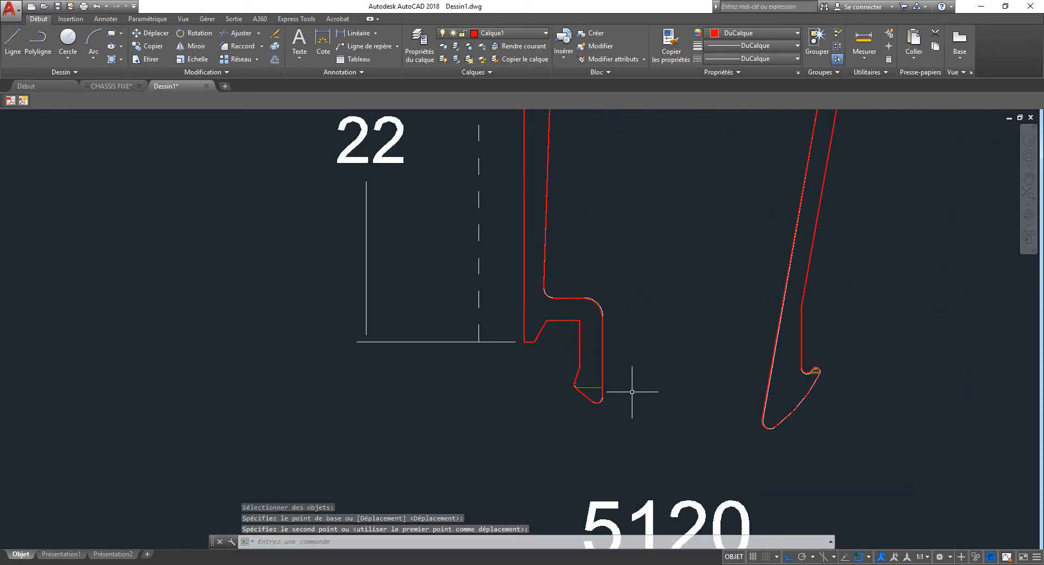
- Explode the red profile block overlaid on the 5120 outline
middle_drag(785, 215, 698, 397)
middle_drag(734, 288, 683, 382)
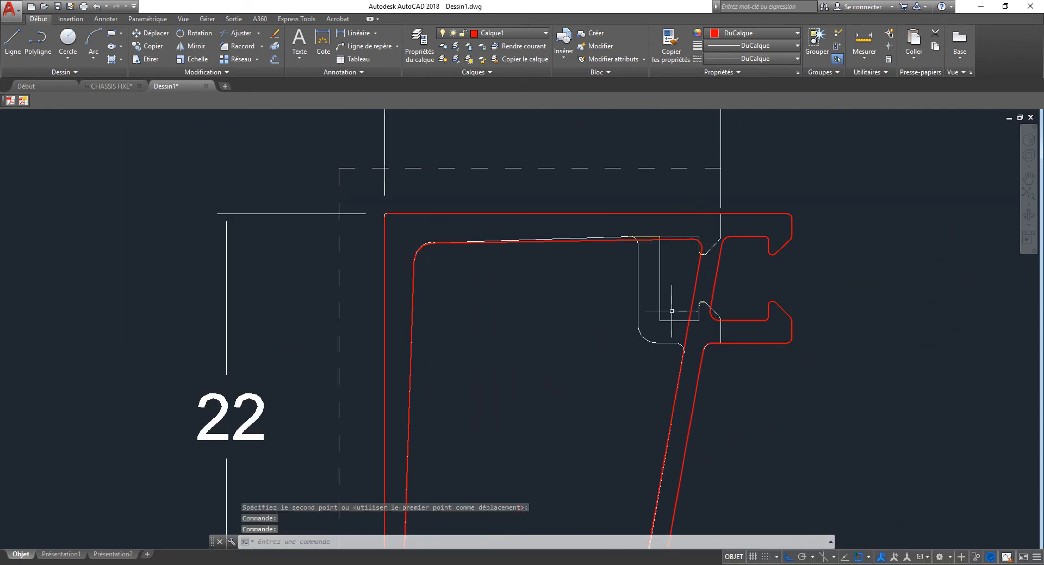
scroll(387, 216, up, 5)
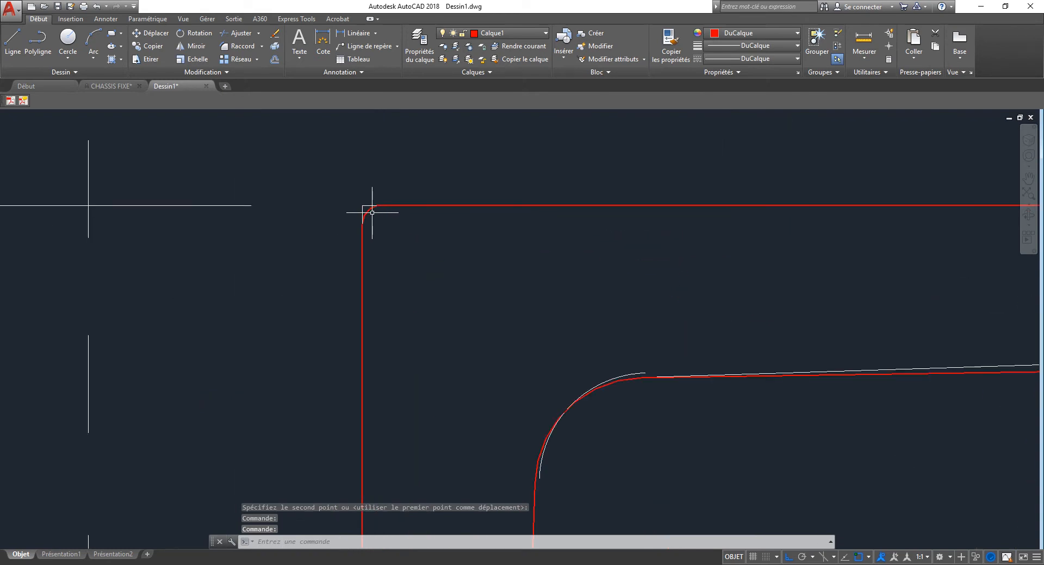
click(368, 212)
text(E)
key(Return)
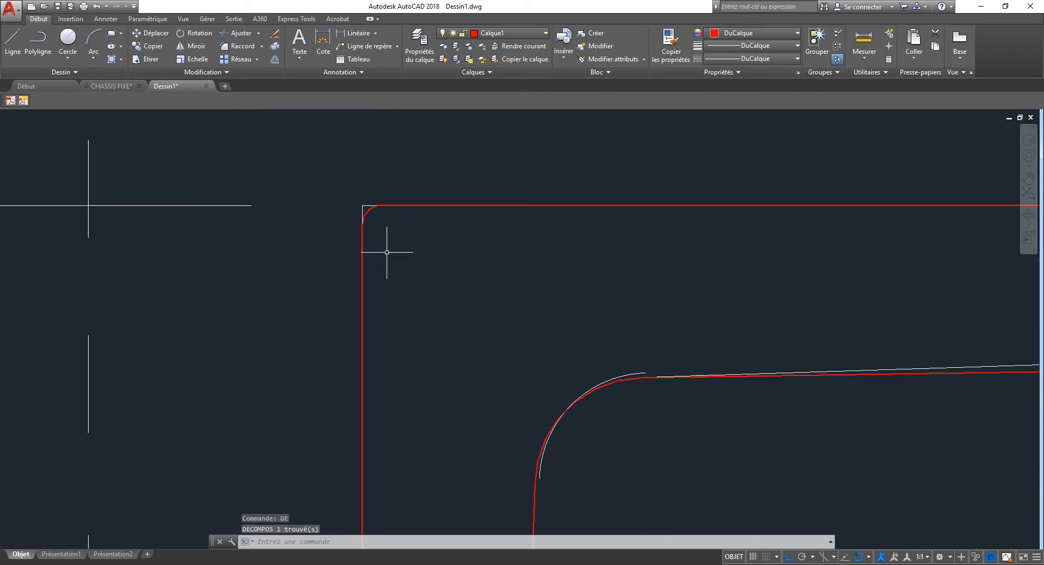
click(351, 247)
click(407, 165)
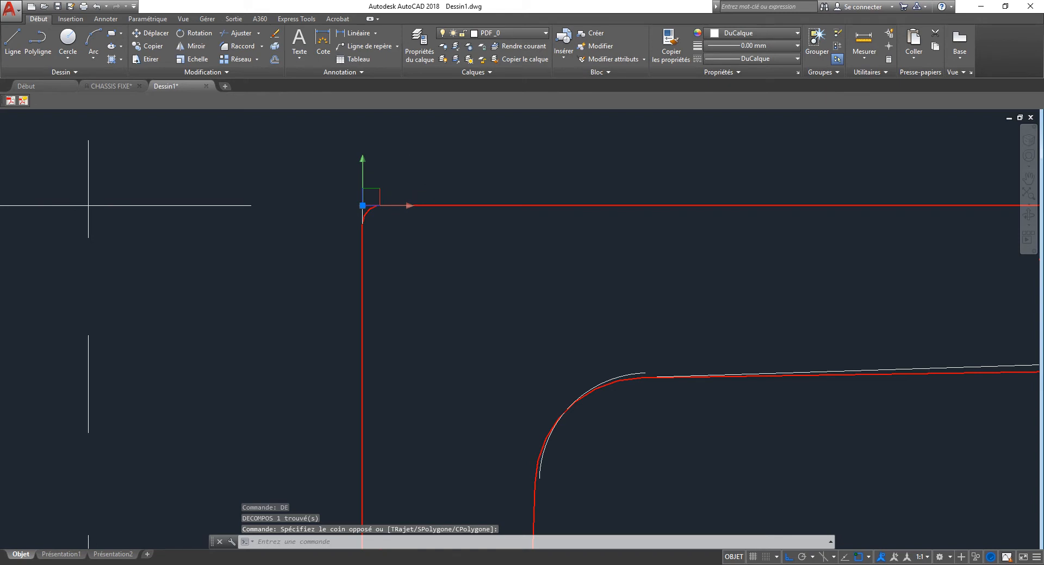
text(E)
key(Return)
key(Escape)
key(Escape)
- Explode the red region and the white outline at its upper-left corner into separate segments
click(363, 213)
click(387, 227)
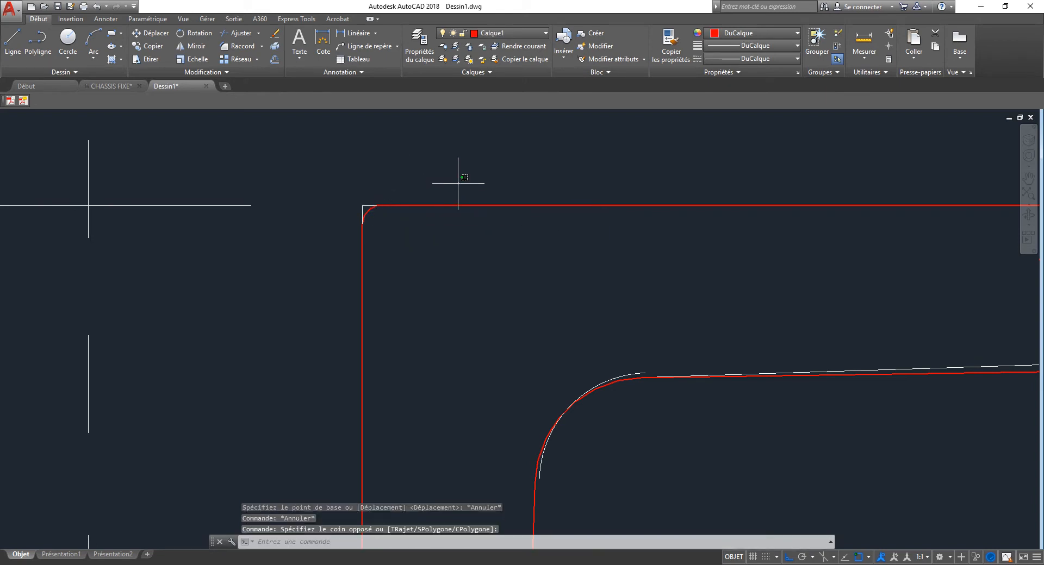
text(DE)
key(Return)
click(334, 246)
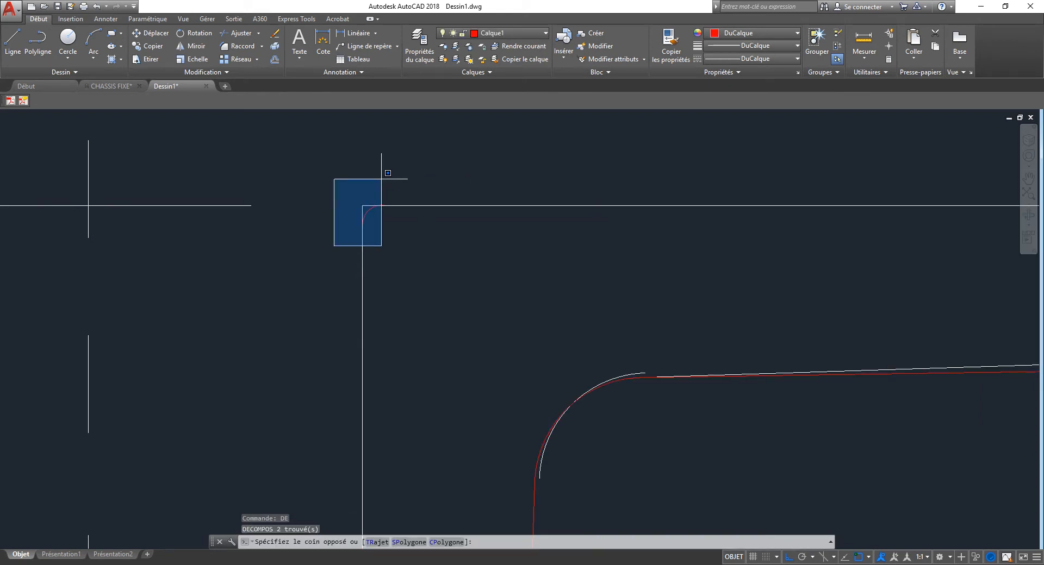
click(381, 178)
text(ET)
key(Return)
key(Escape)
key(Escape)
- Erase the small red rounding at the profile's upper-left corner and the white lines overlapping its outer edges
text(E)
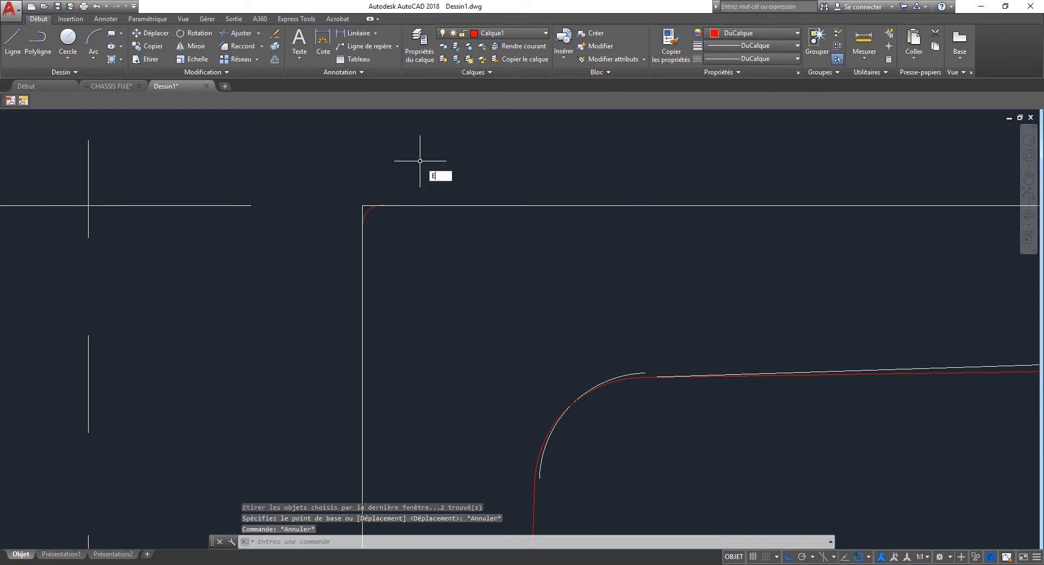
key(Return)
click(346, 163)
click(445, 284)
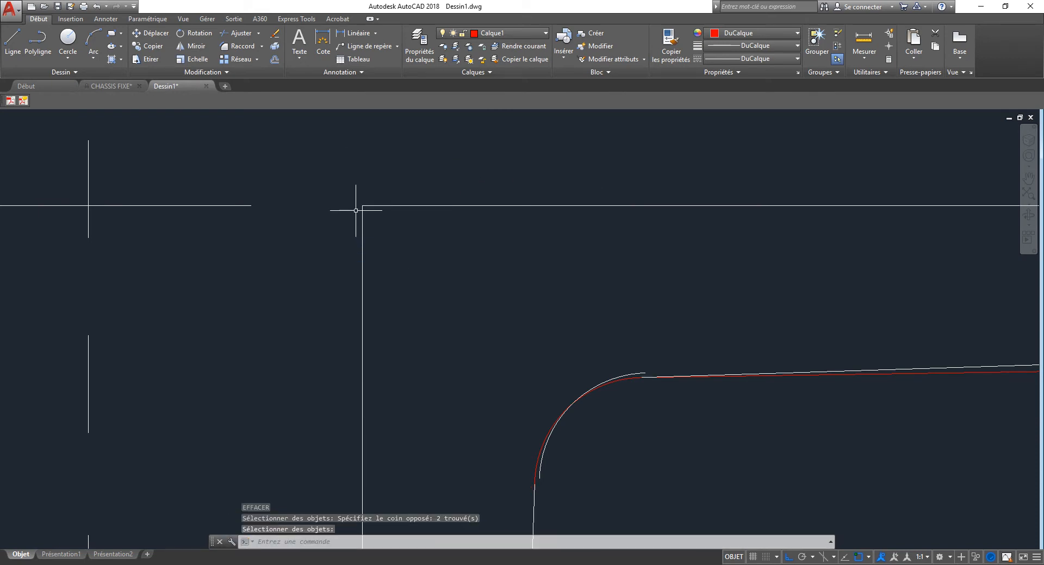
scroll(359, 206, up, 4)
click(371, 185)
click(342, 211)
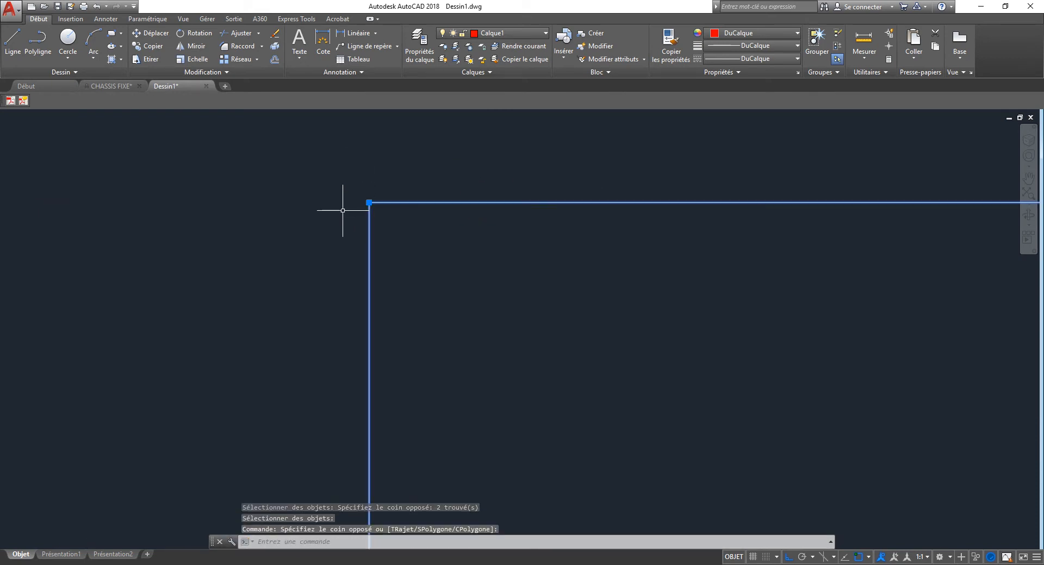
text(E)
key(Return)
- Join the red profile's outer top and left edges into a sharp corner with a chamfer of 0 by 0
scroll(355, 225, down, 8)
text(CHA)
key(Return)
text(E)
key(Return)
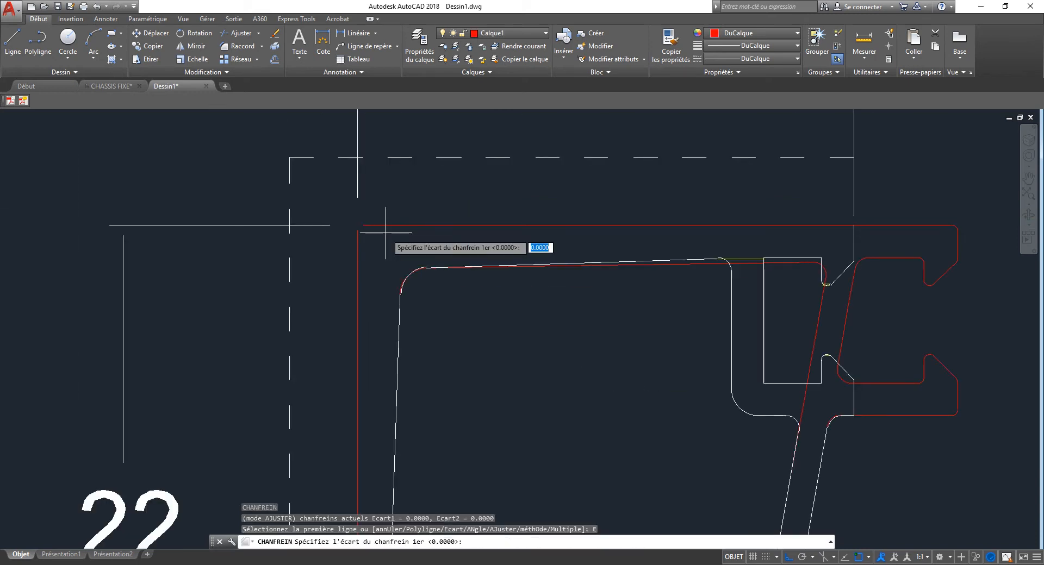
key(Return)
key(Return)
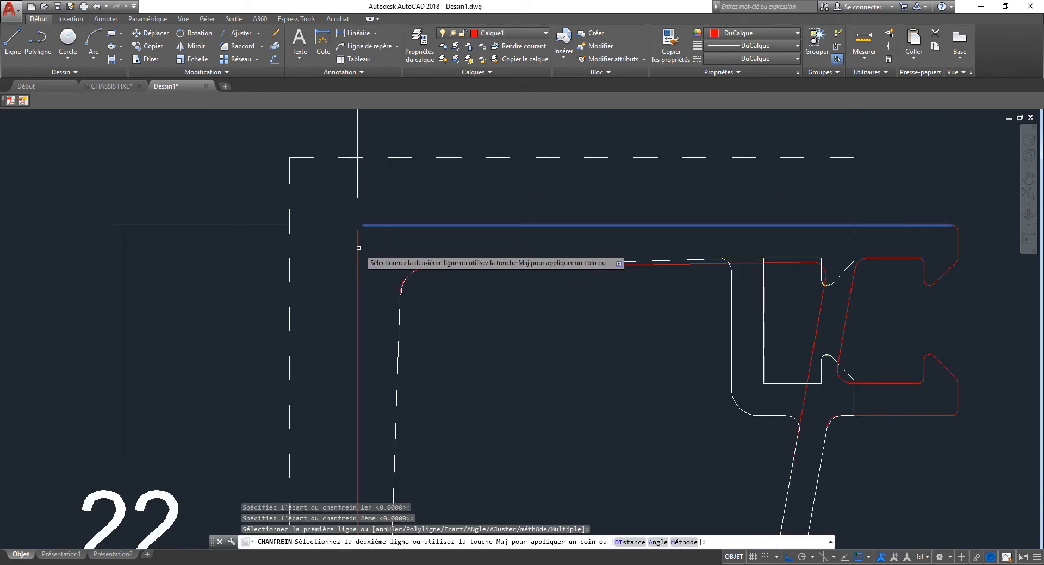
click(358, 245)
middle_drag(458, 302, 410, 277)
key(Return)
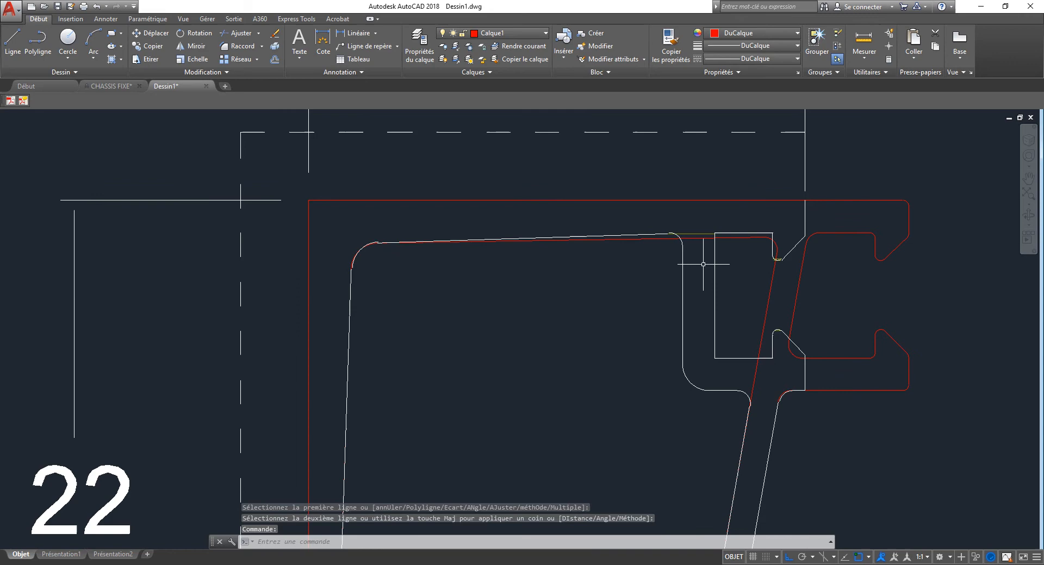
- Stretch the right end of the red inner top line to the white outline's endpoint at its corner arc
click(695, 237)
click(763, 238)
scroll(772, 235, up, 3)
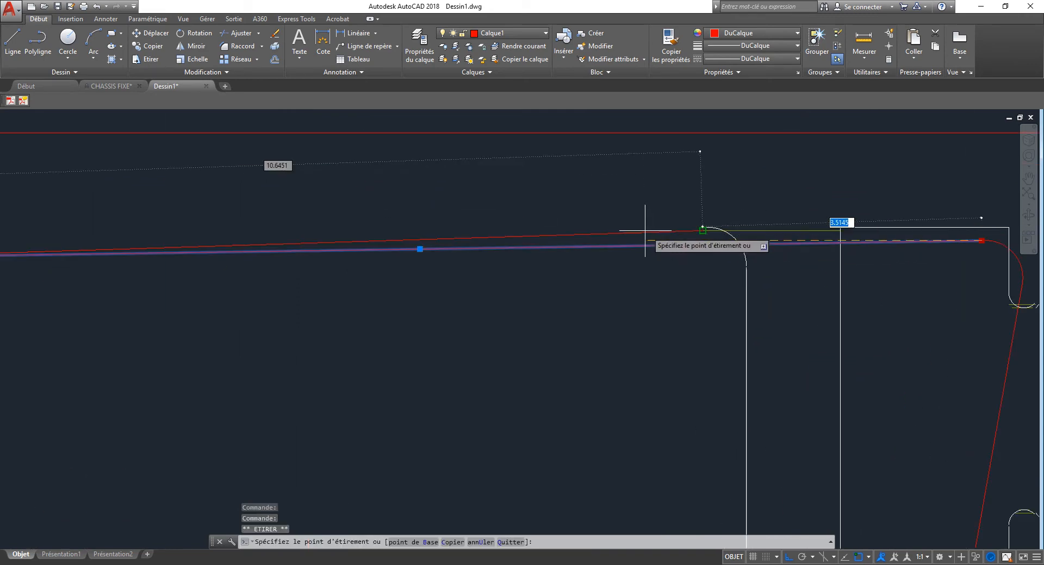
scroll(706, 233, down, 6)
key(Escape)
key(Escape)
key(Escape)
scroll(625, 272, down, 2)
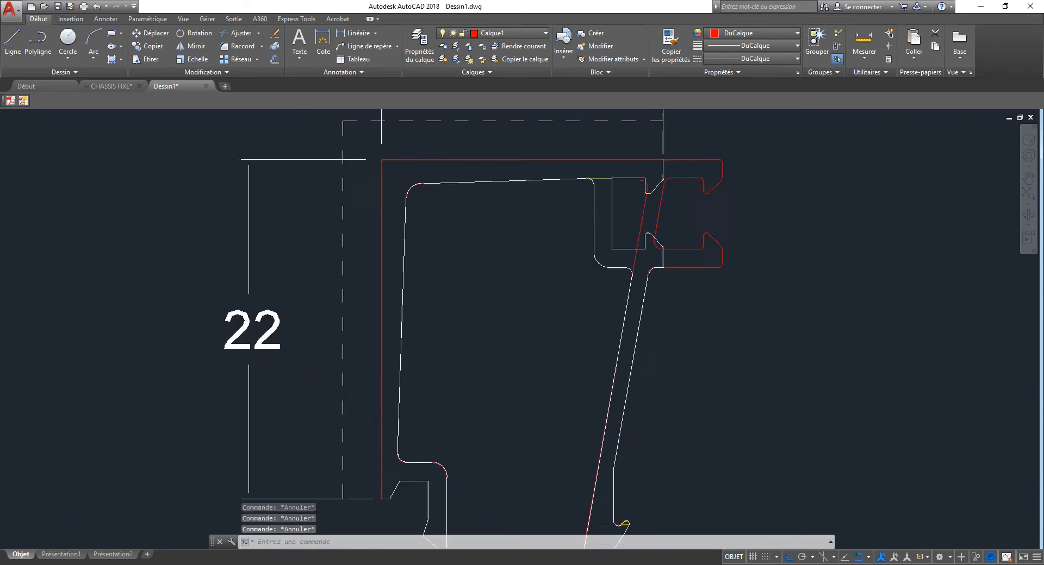
- Erase the two slanted red lines of the old leg crossing the 5120 profile's clip groove
scroll(624, 284, up, 4)
scroll(623, 284, down, 6)
scroll(644, 236, up, 3)
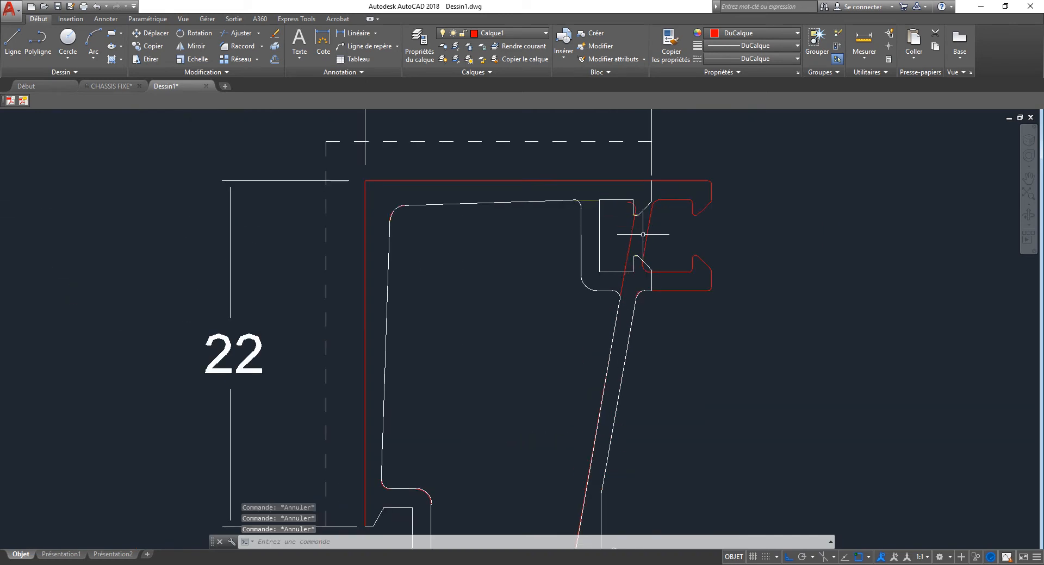
click(640, 231)
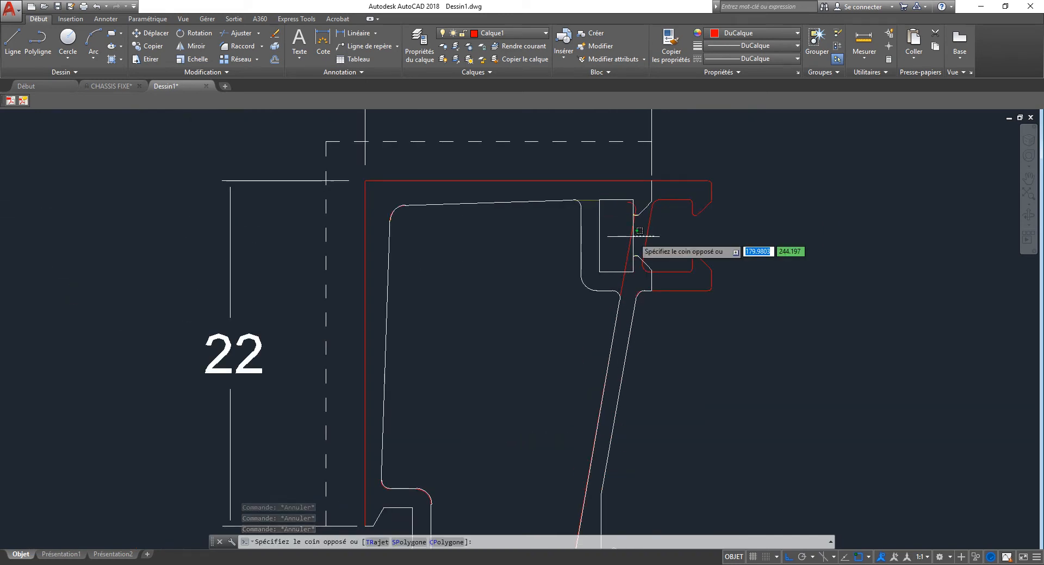
click(624, 236)
text(e)
key(Return)
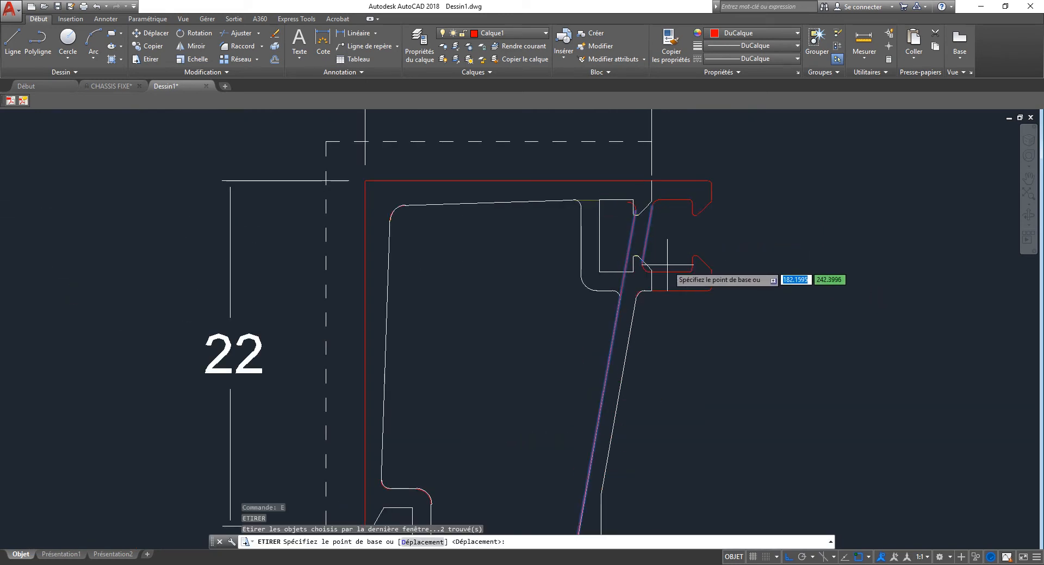
key(Escape)
key(Escape)
text(e)
key(Return)
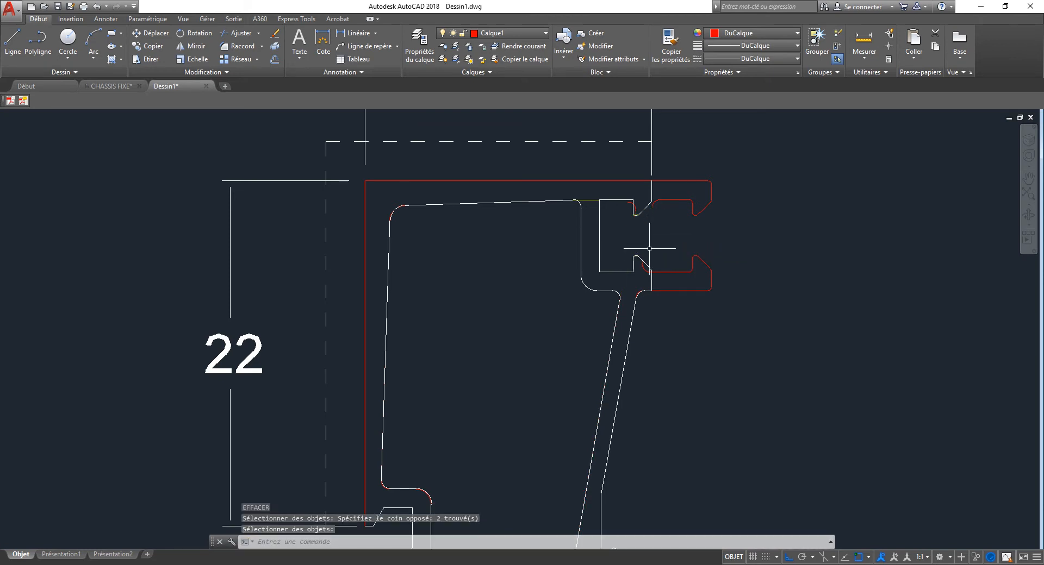
scroll(668, 250, up, 3)
click(621, 302)
click(820, 205)
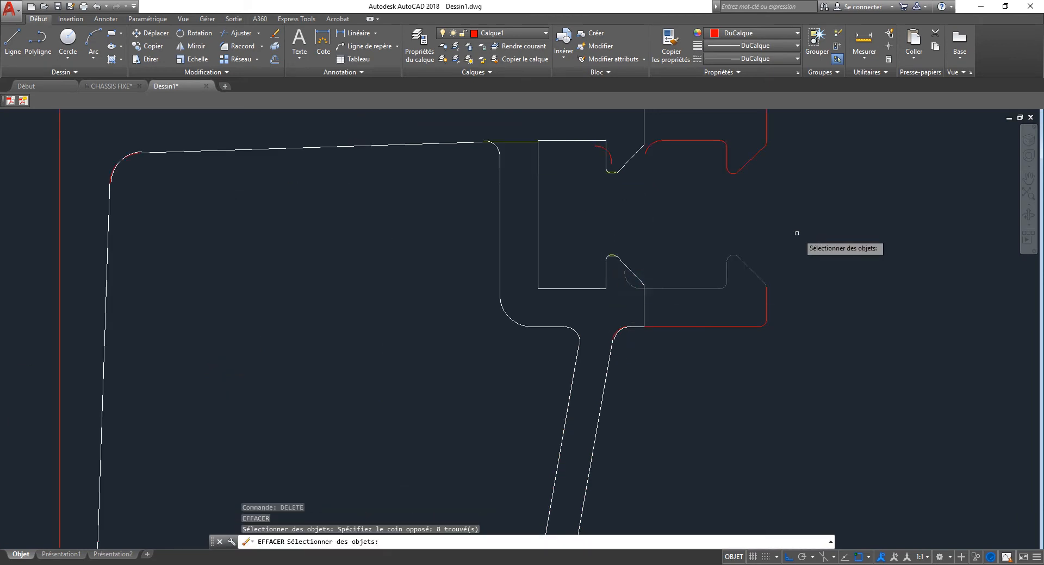
click(809, 235)
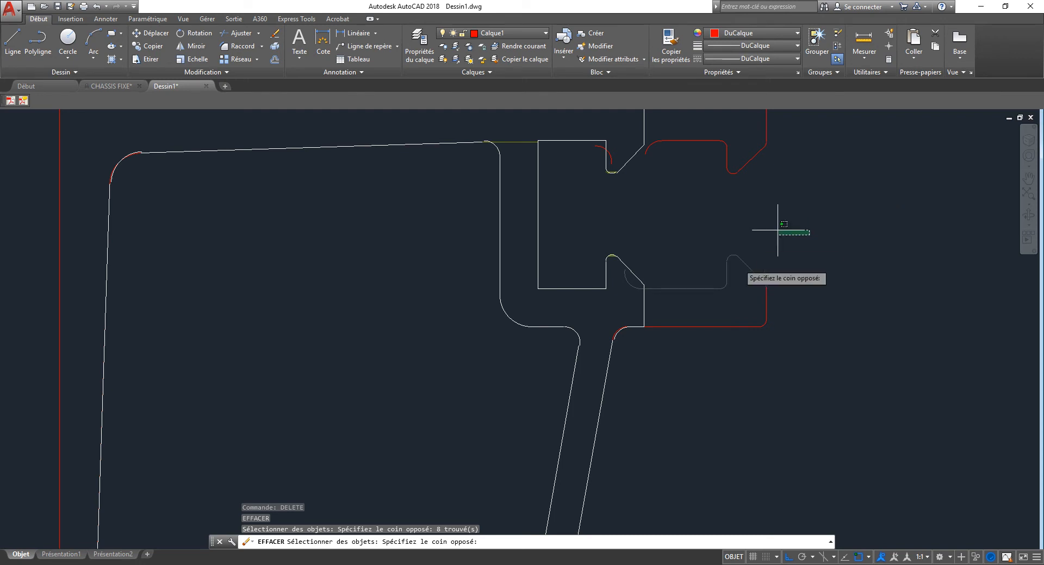
key(Escape)
key(Escape)
key(Escape)
text(d)
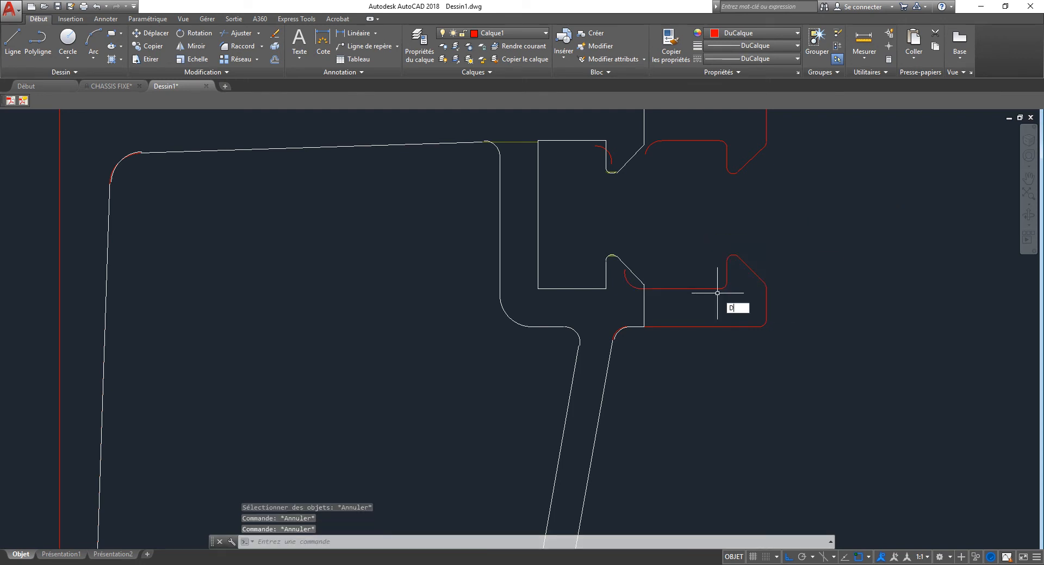
text(p)
key(Return)
click(771, 251)
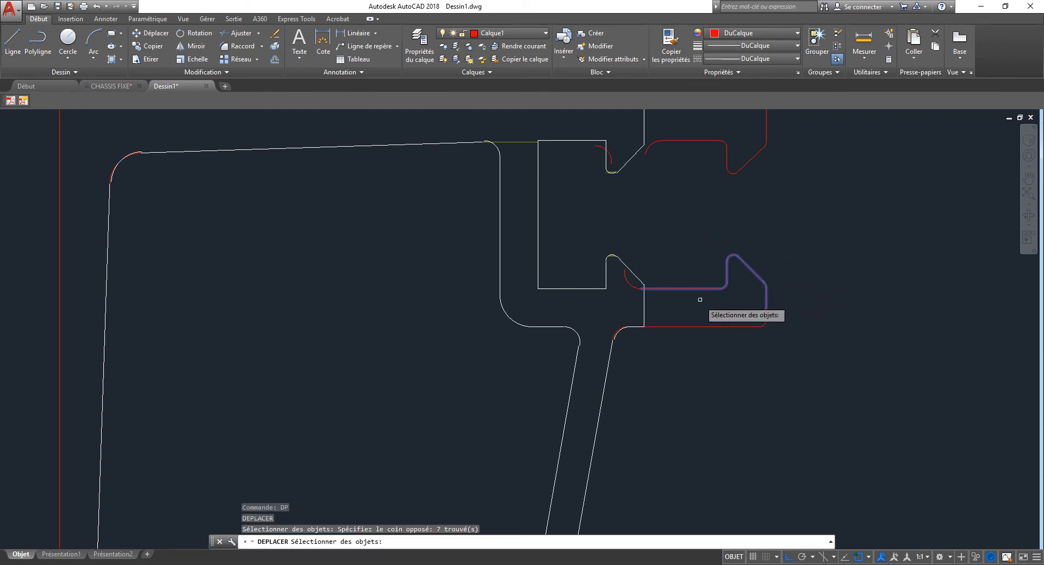
click(630, 294)
key(Return)
click(727, 288)
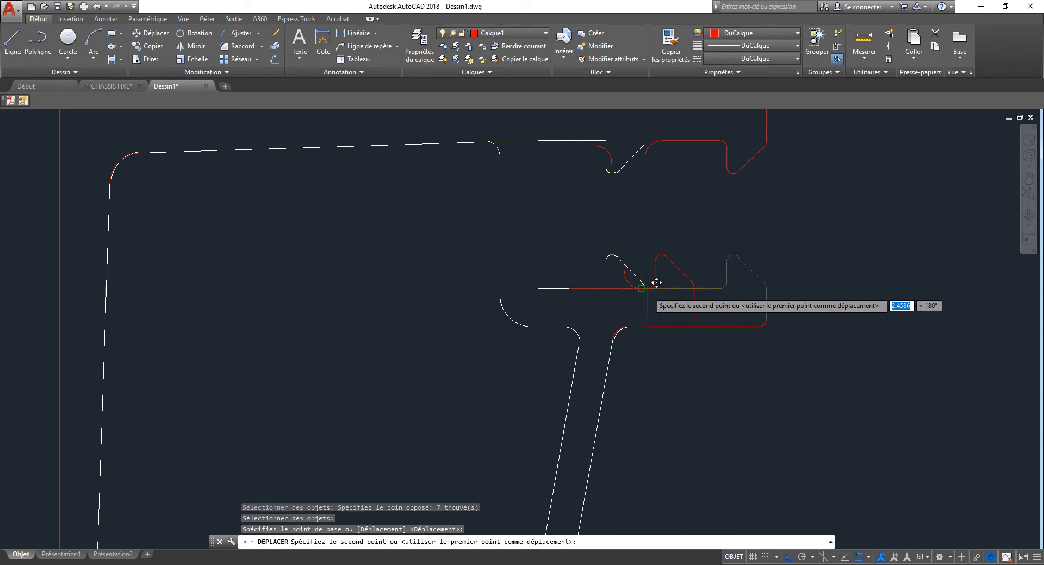
key(Escape)
- Erase the red lower hook extending beyond the 5120 outline and the leftover red arc beside its lower hook
click(787, 251)
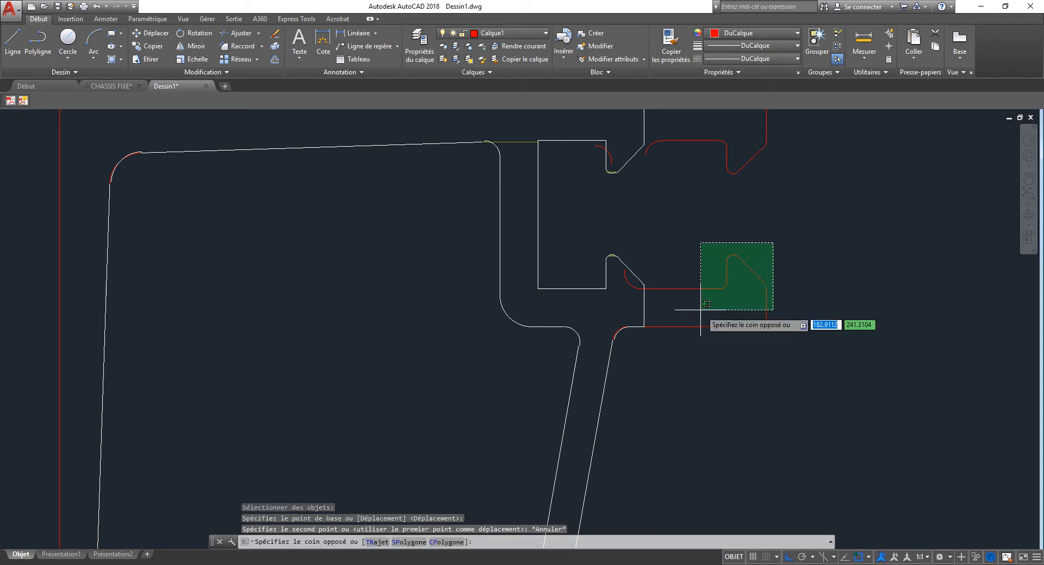
click(661, 349)
key(Delete)
click(613, 303)
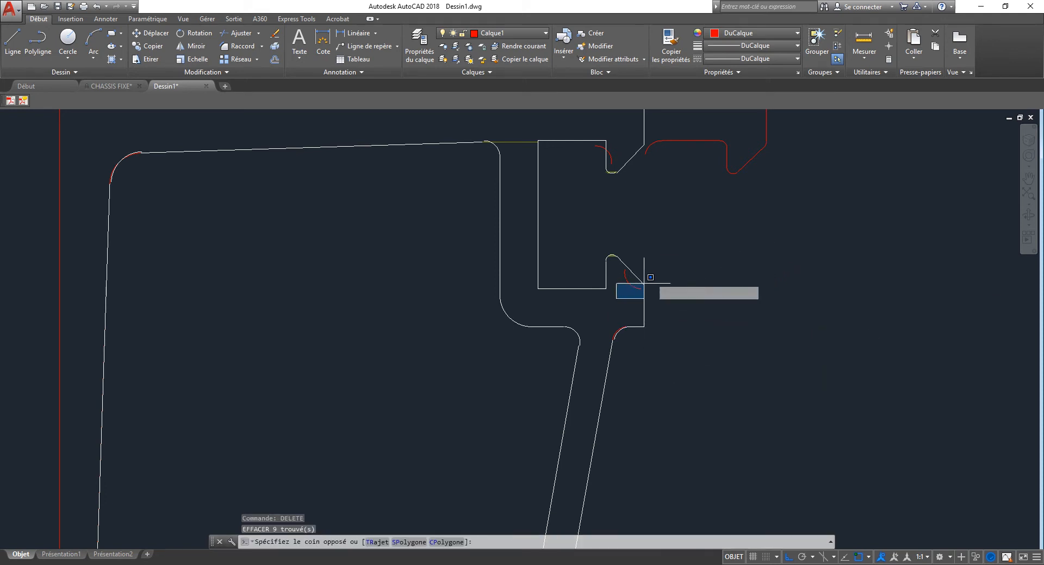
click(655, 260)
key(Delete)
scroll(620, 346, up, 10)
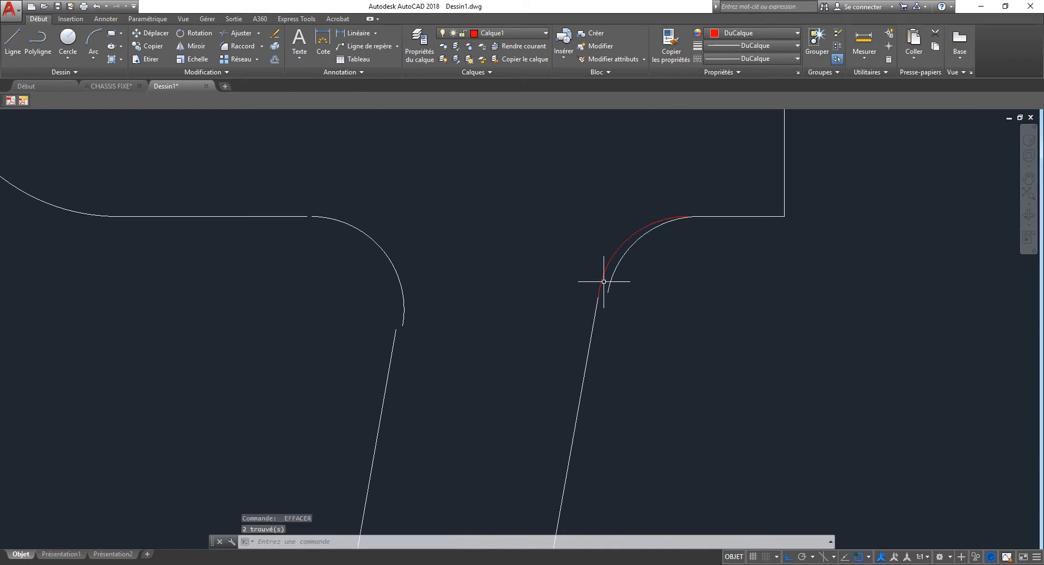
- Erase the red arc at the leg's outer upper corner and the red hook overhanging the 5120 profile's clip groove
click(607, 270)
key(Delete)
scroll(614, 282, down, 8)
scroll(629, 268, up, 8)
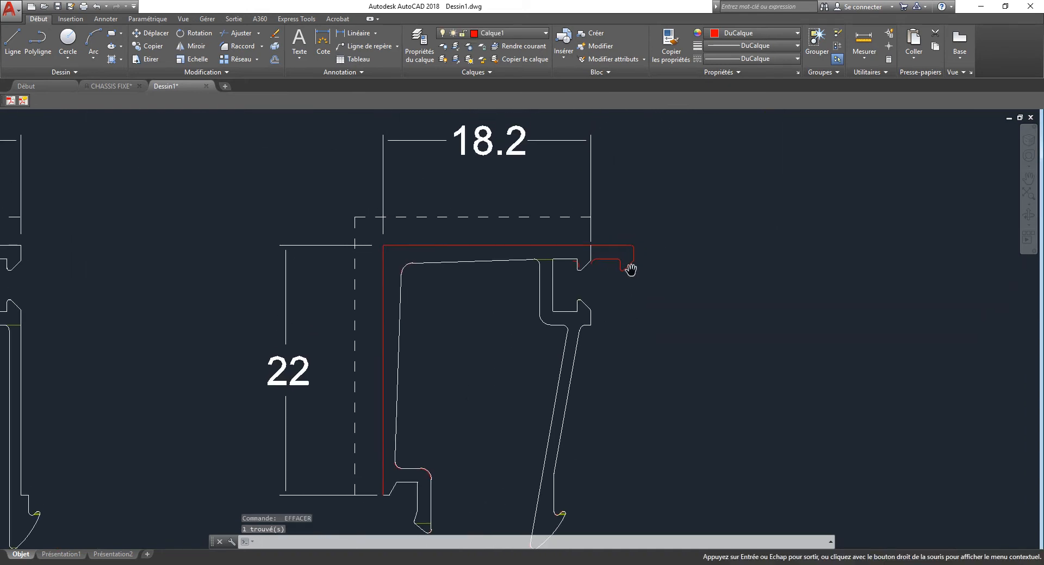
click(691, 240)
click(561, 279)
key(Delete)
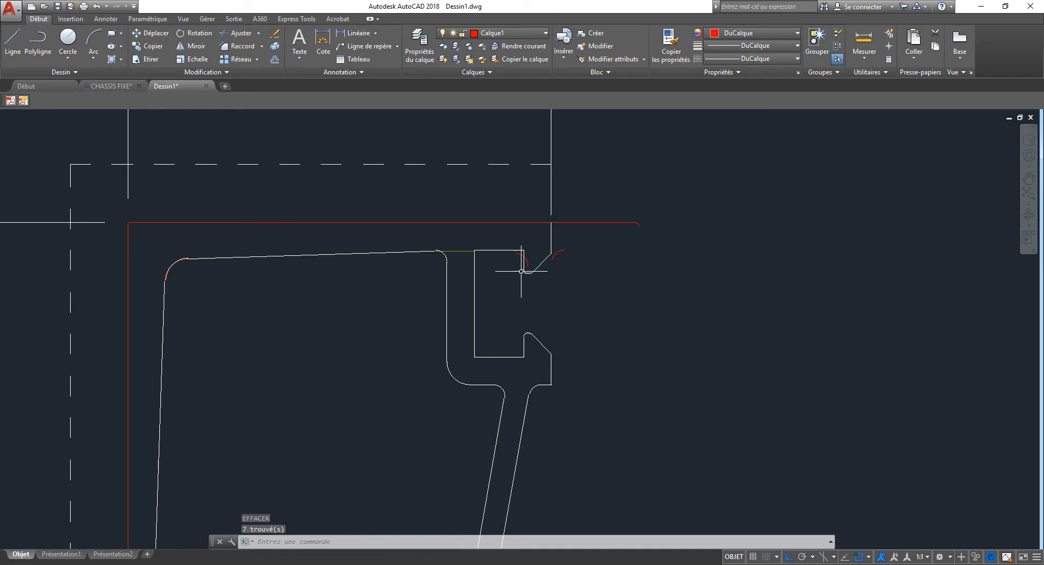
- Erase the leftover red arcs around the upper lip of the 5120 clip groove
scroll(521, 267, up, 10)
click(551, 222)
click(545, 243)
key(Delete)
click(775, 167)
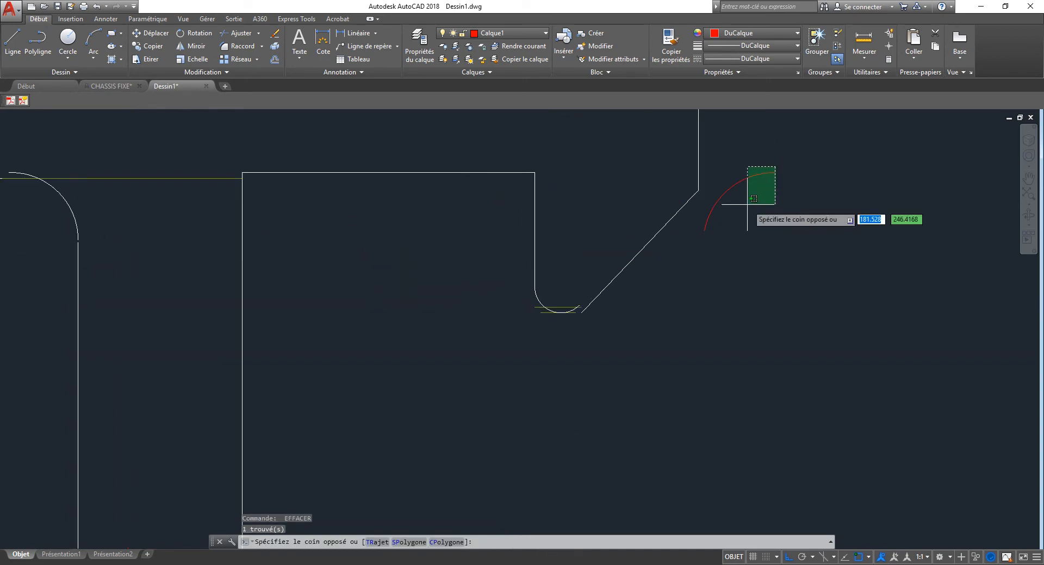
key(Escape)
scroll(631, 318, down, 5)
key(ctrl+z)
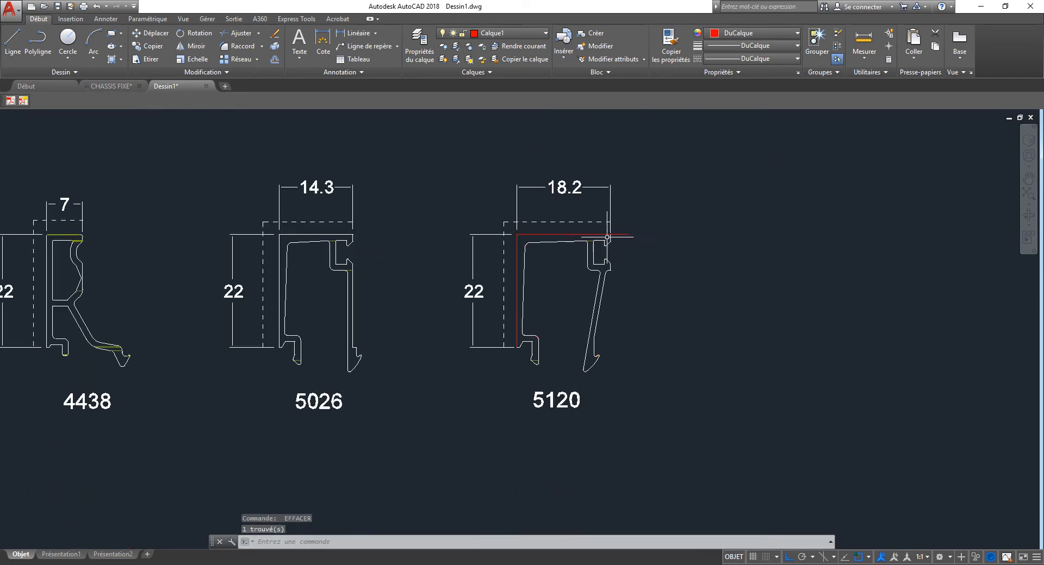
key(ctrl+z)
- Start a polyline at the red top line, tracing the outer edge, the upper lip's slanted edge and the arc around its tip
scroll(578, 249, up, 1)
text(0)
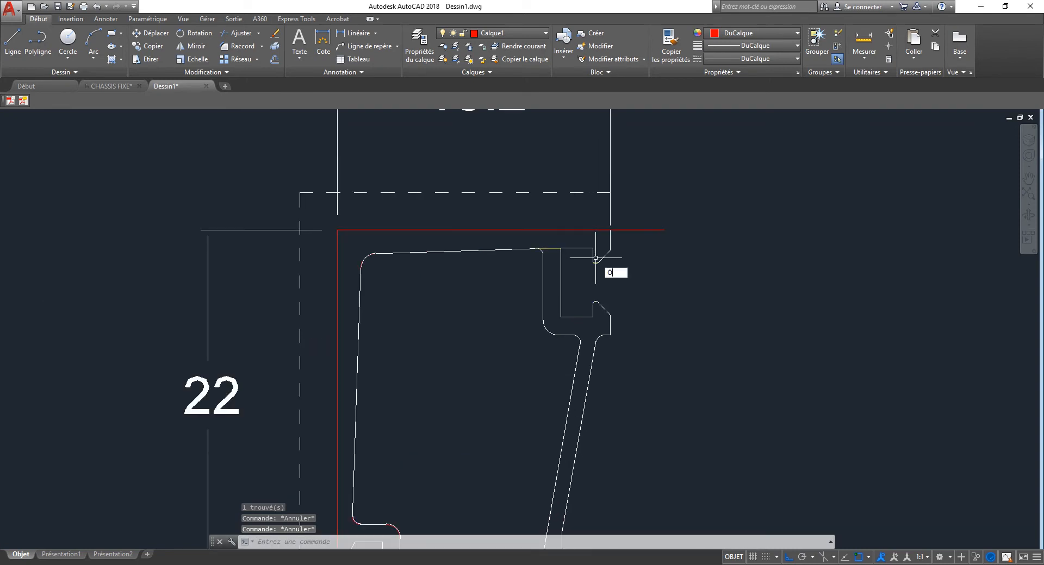
scroll(611, 252, up, 6)
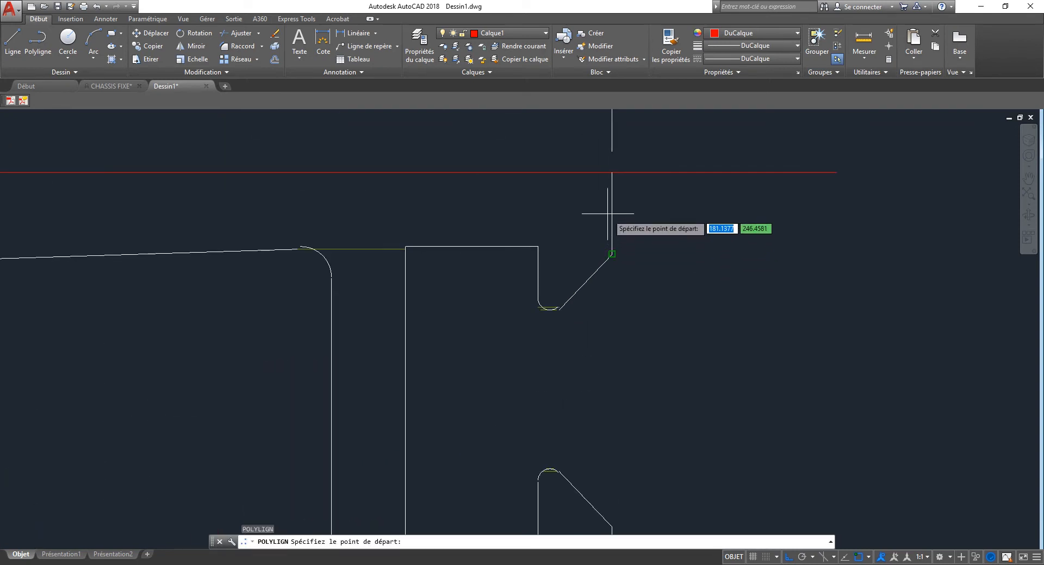
click(611, 173)
click(612, 253)
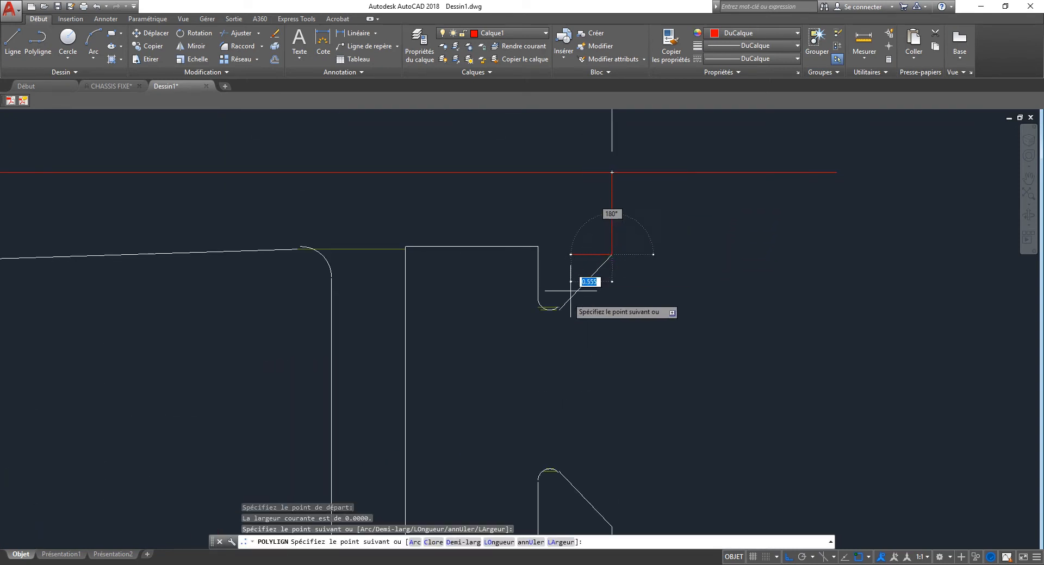
scroll(566, 296, up, 6)
click(559, 308)
text(a)
key(Return)
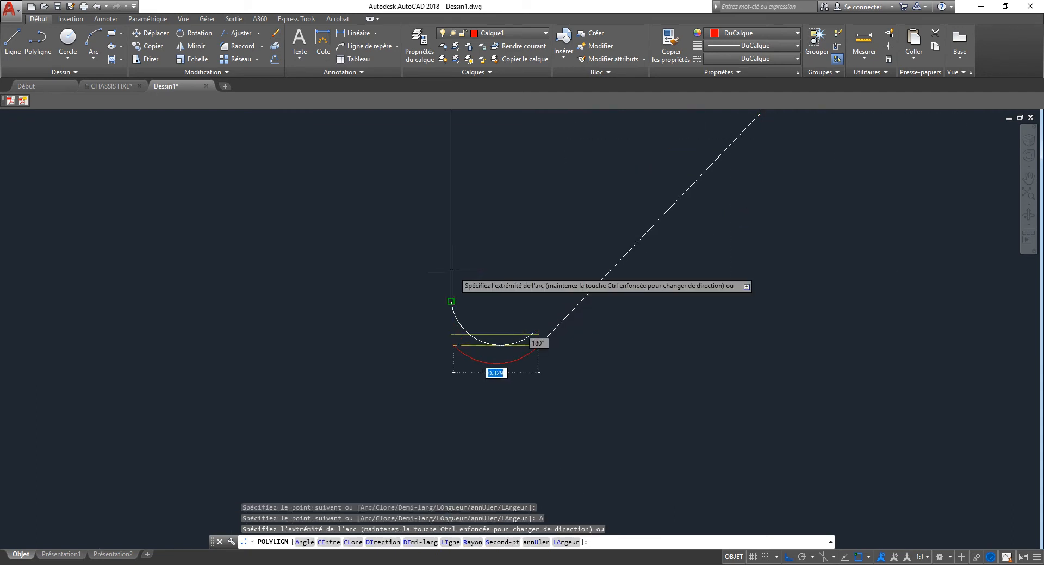
click(454, 272)
middle_drag(411, 225, 570, 331)
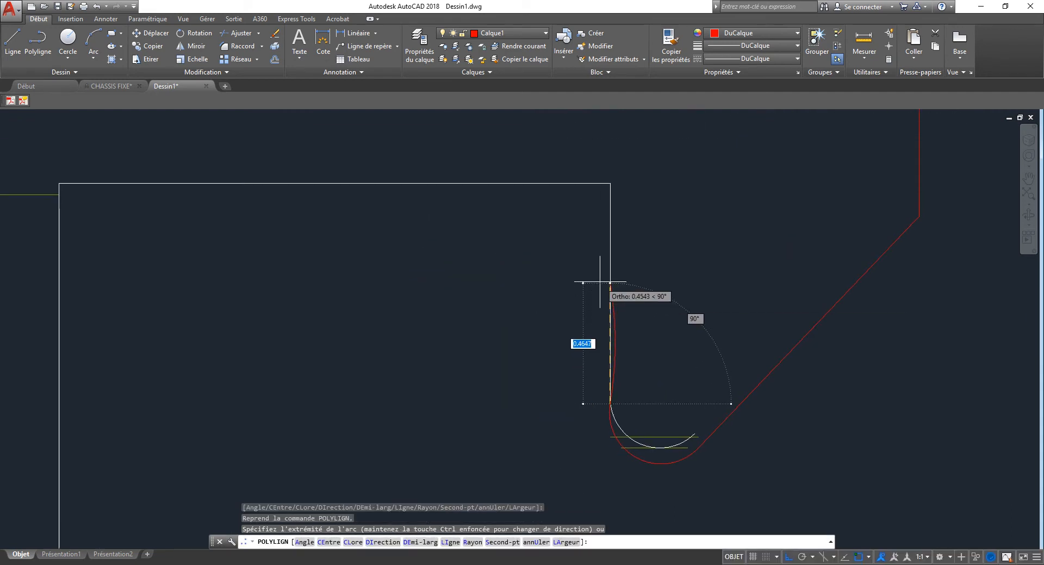
- Continue the polyline with straight segments up the upper lip's inner edge, along the groove's top and down its back wall
text(li)
key(Return)
click(609, 188)
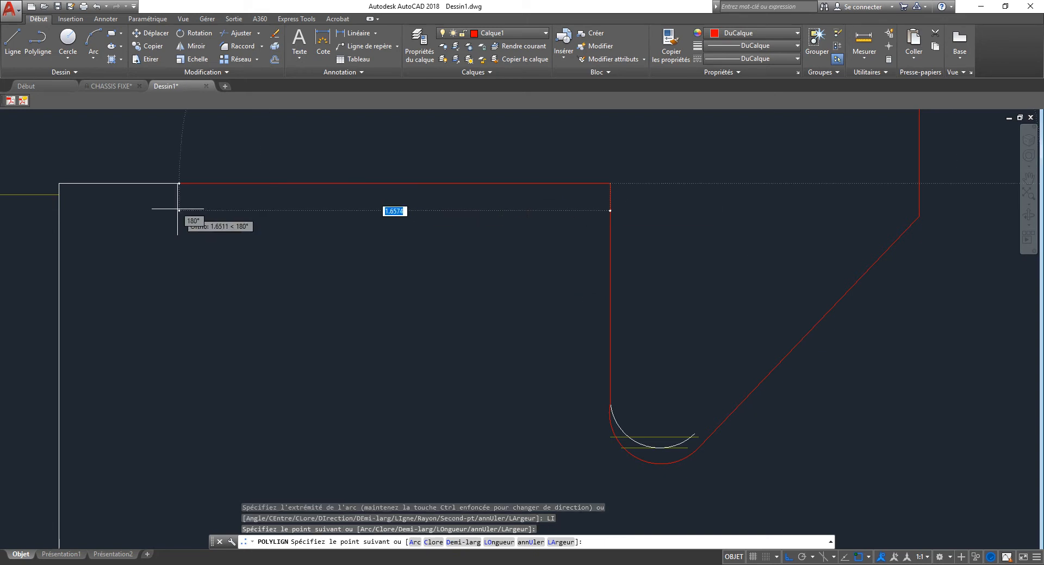
click(59, 183)
scroll(239, 185, down, 4)
scroll(321, 231, down, 7)
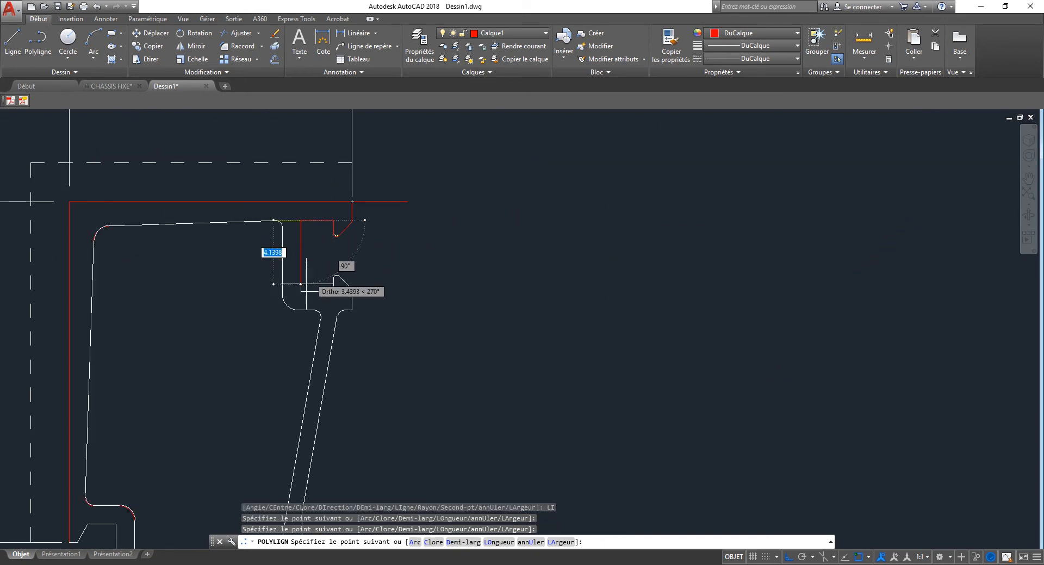
scroll(299, 285, up, 4)
scroll(358, 266, up, 4)
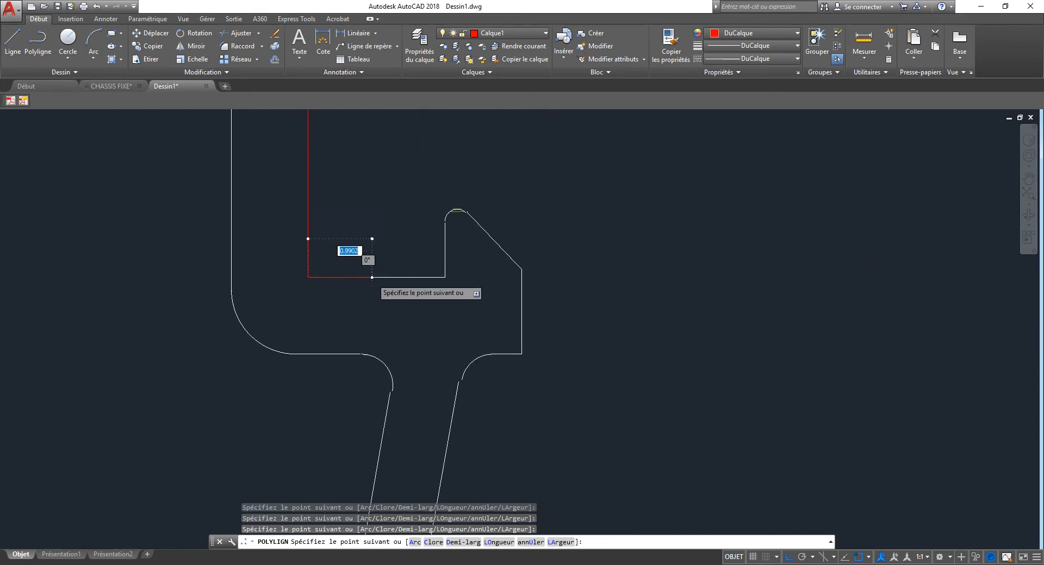
- Continue the polyline along the groove's bottom, up the lower lip's inner edge and around its tip with an arc segment
click(423, 276)
click(519, 163)
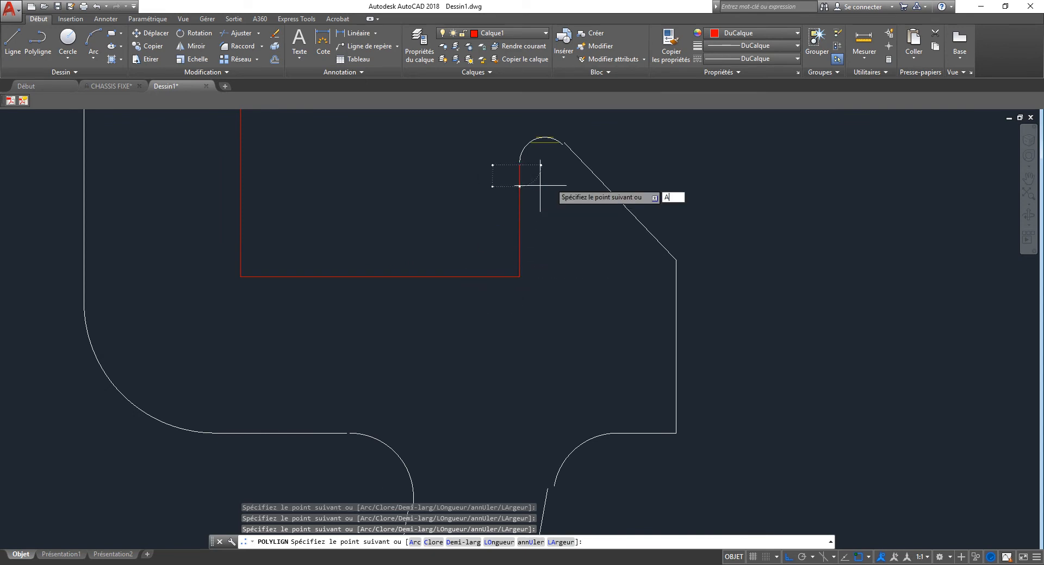
text(a)
key(Return)
click(562, 142)
- Continue the polyline in straight segments down the lower lip's slanted and outer edges, then inward to the leg's corner arc
text(LI)
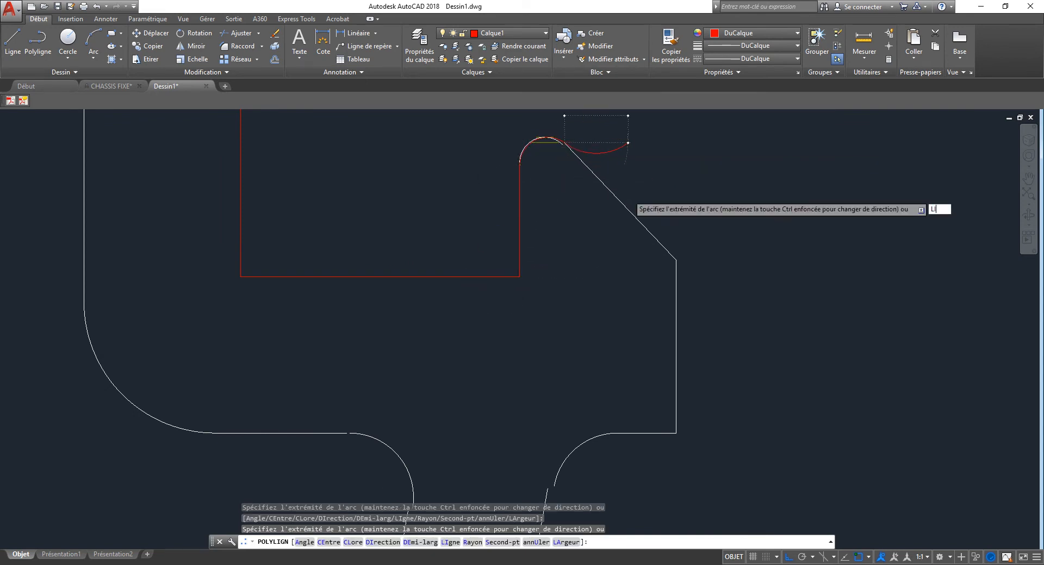
key(Return)
click(676, 260)
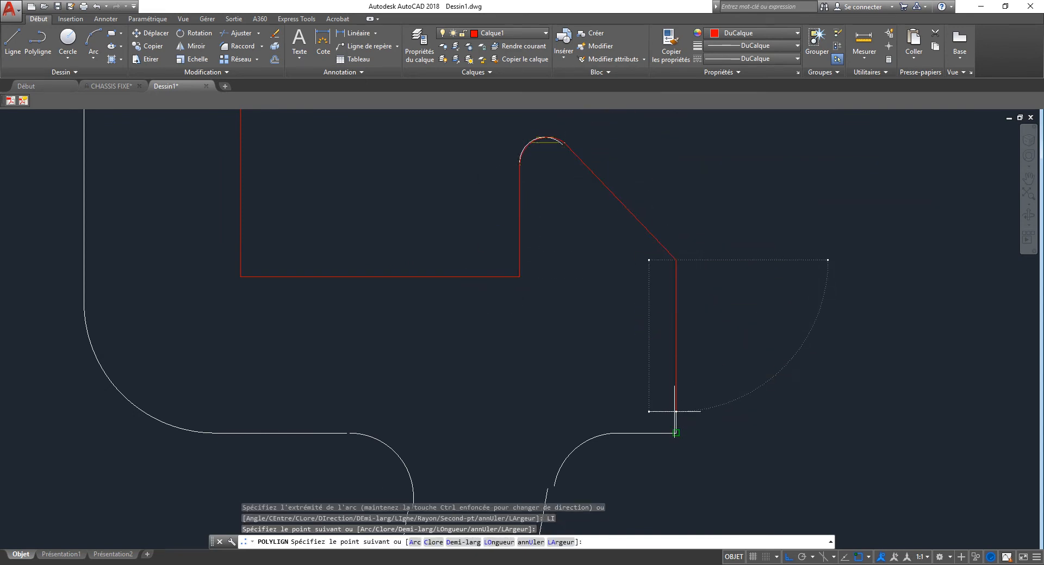
click(676, 434)
scroll(627, 443, up, 4)
scroll(629, 444, up, 3)
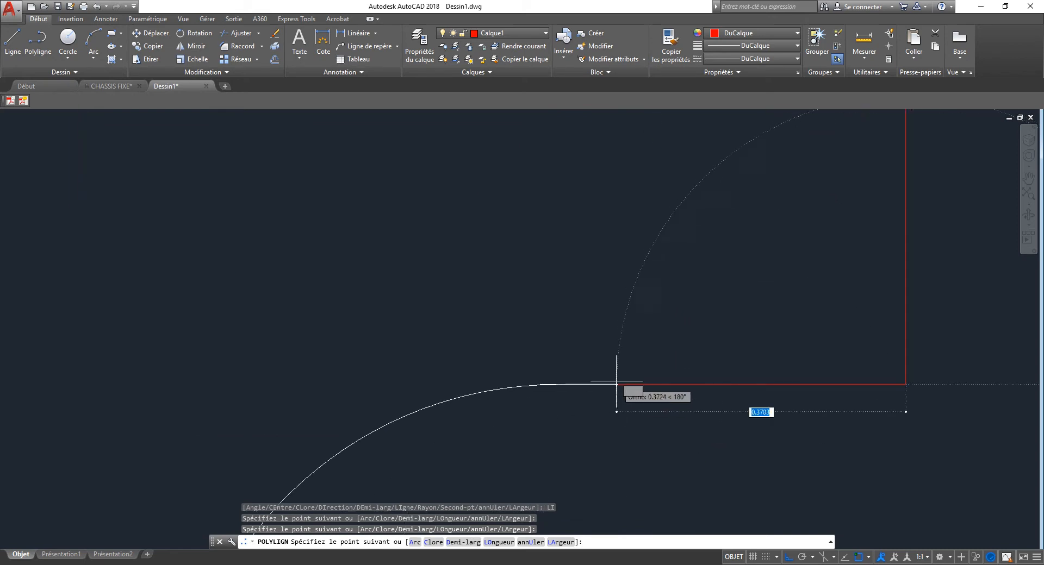
click(617, 380)
- Add an arc segment around the leg's outer upper corner and end the polyline
scroll(653, 340, down, 6)
middle_drag(599, 407, 580, 293)
text(A)
key(Return)
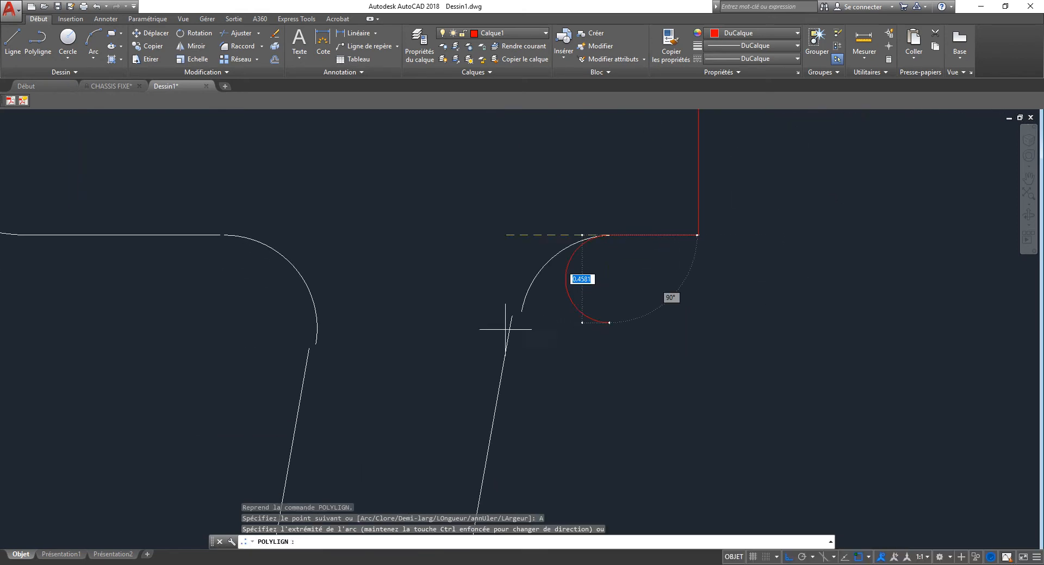
scroll(566, 263, down, 3)
scroll(579, 212, up, 2)
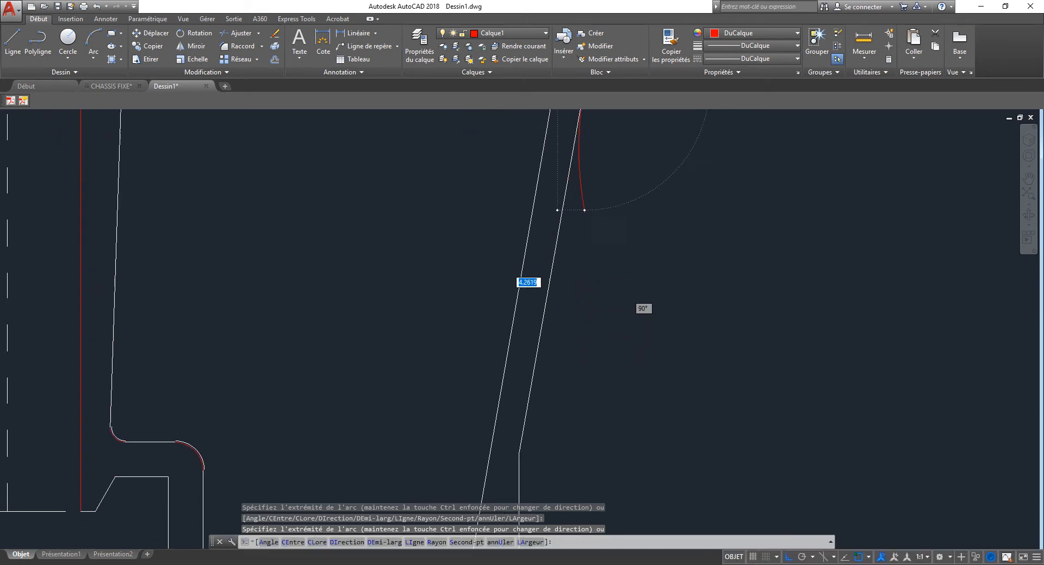
scroll(598, 250, down, 4)
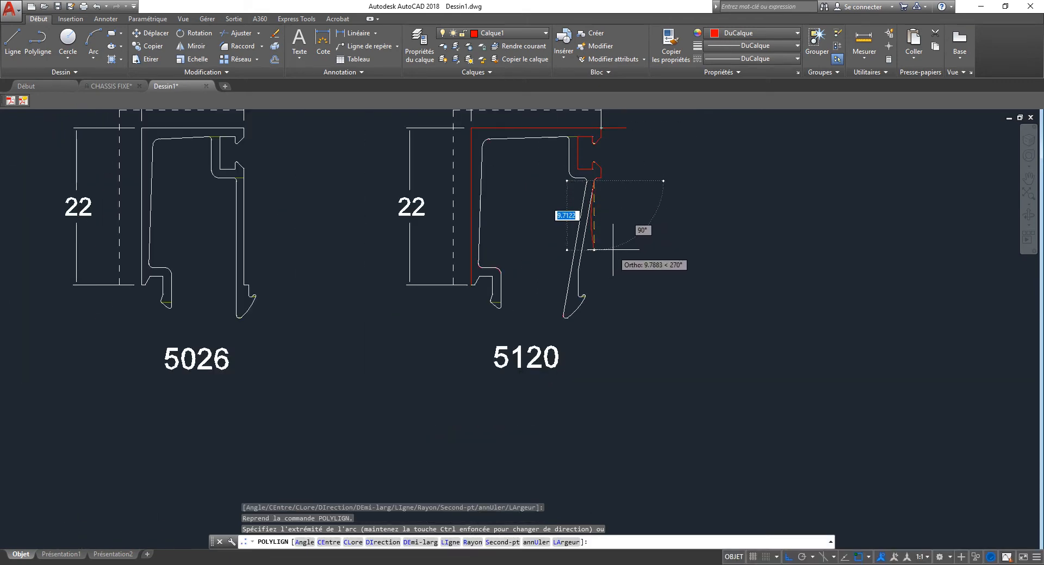
key(Return)
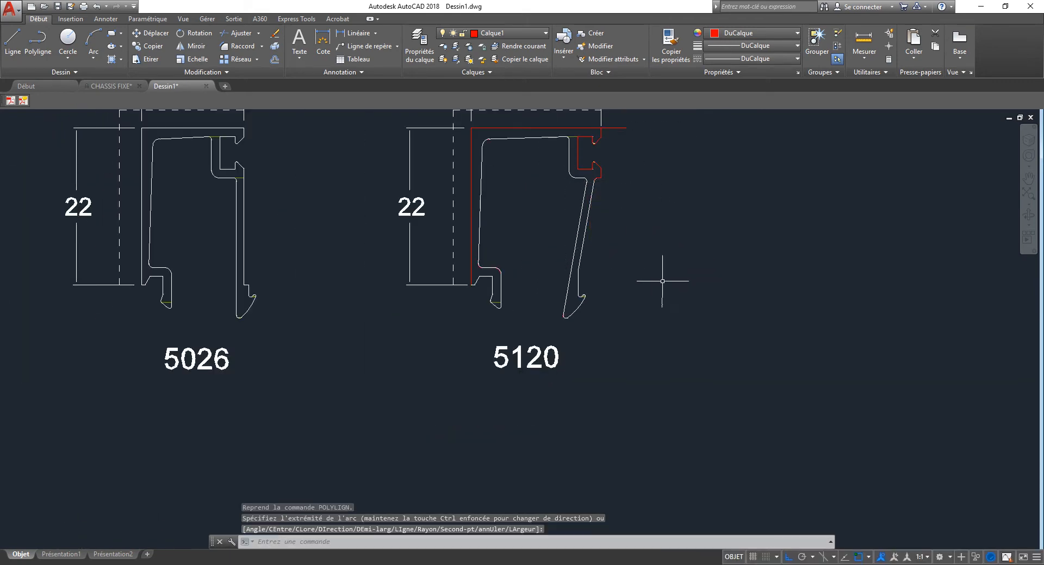
- Try tracing the leg's outer slanted edge with a polyline from the corner arc's end to the lower bend
scroll(598, 182, up, 4)
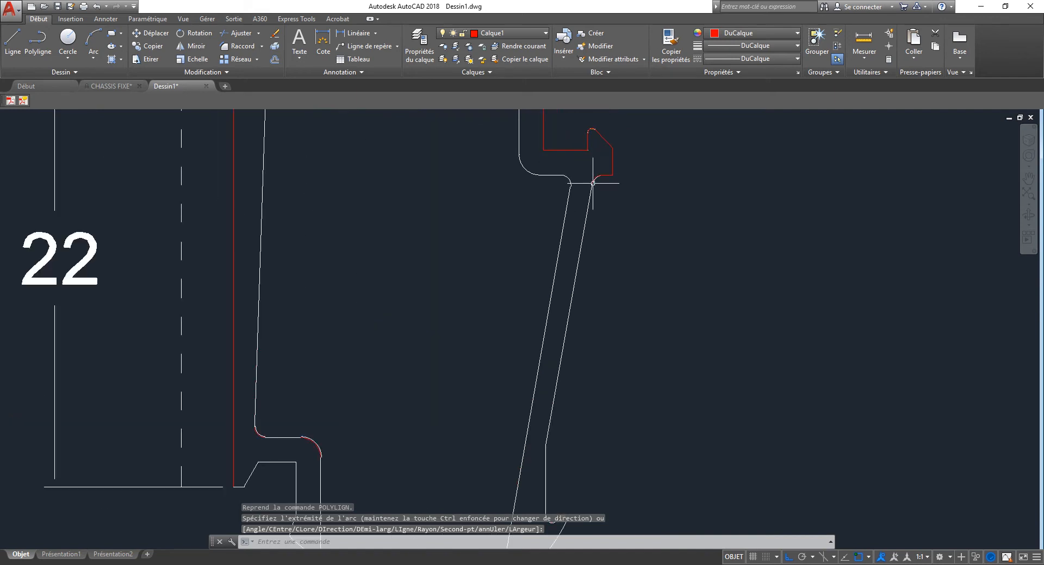
key(Return)
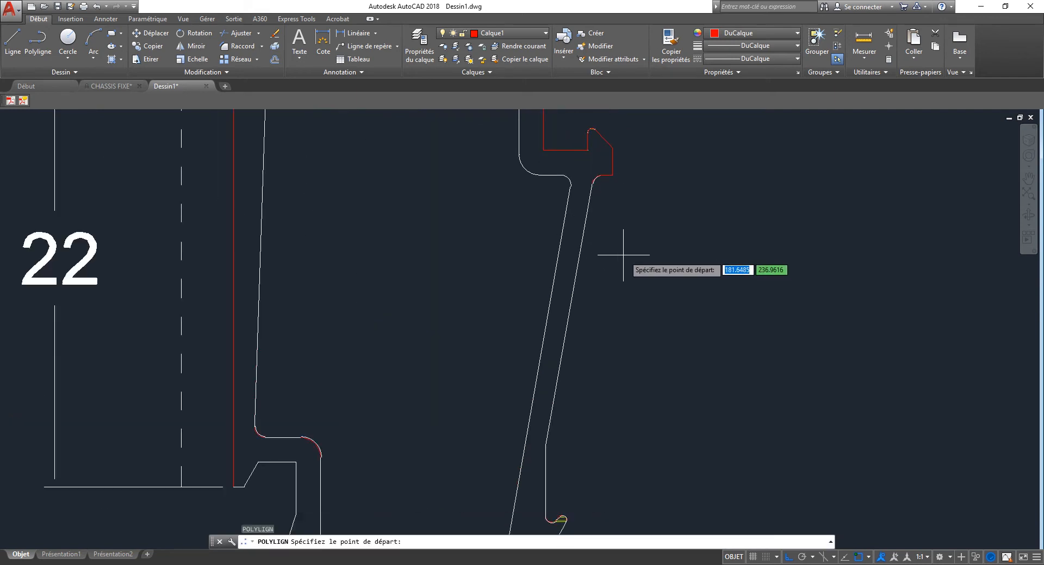
click(592, 183)
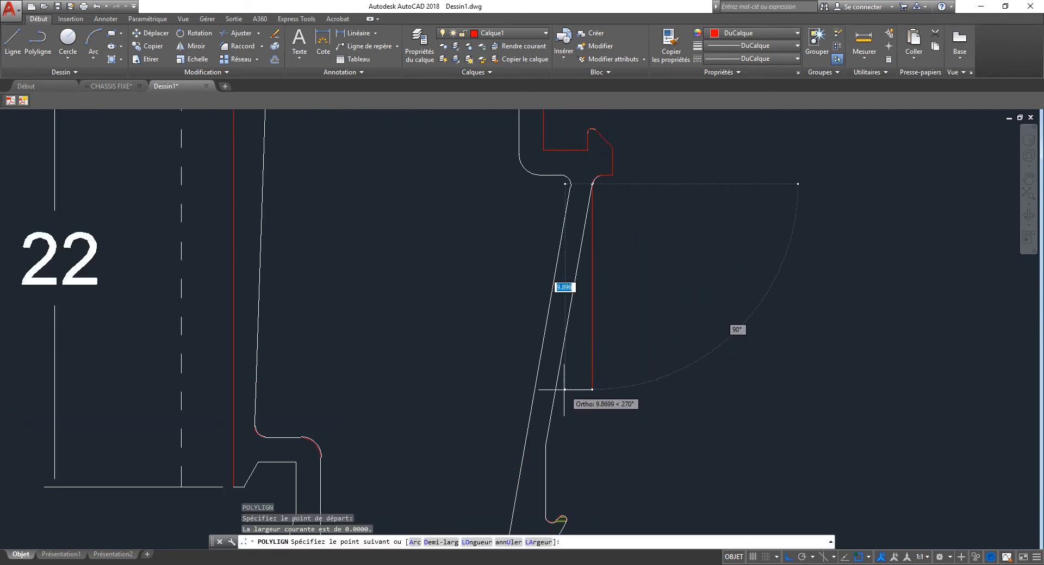
click(546, 445)
key(Return)
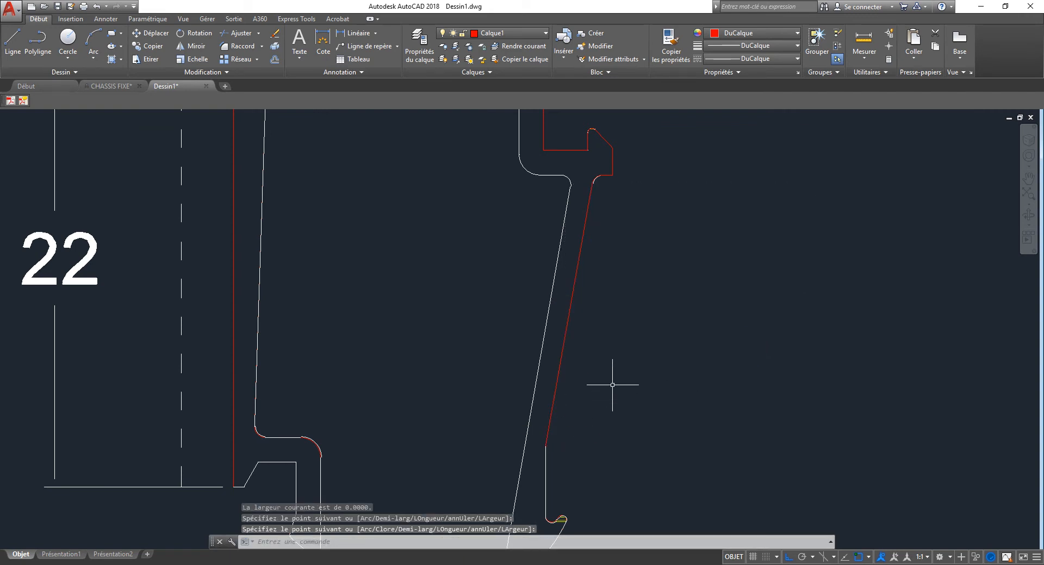
- Draw a polyline segment along the leg's inner slanted edge, from the red arc at its lower tip to the upper corner arc
middle_drag(547, 179, 555, 143)
scroll(550, 368, down, 3)
key(Return)
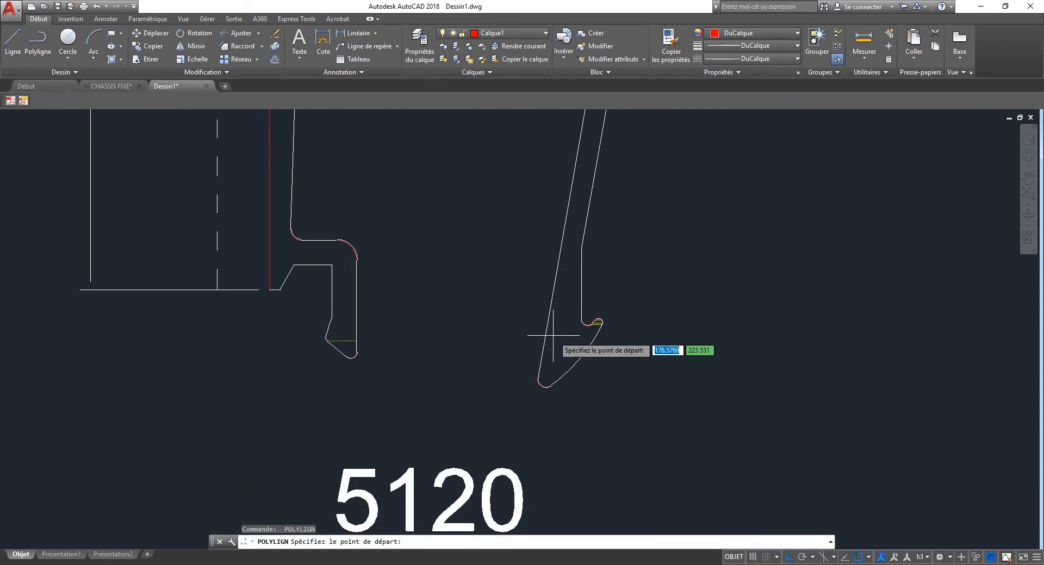
scroll(540, 372, up, 5)
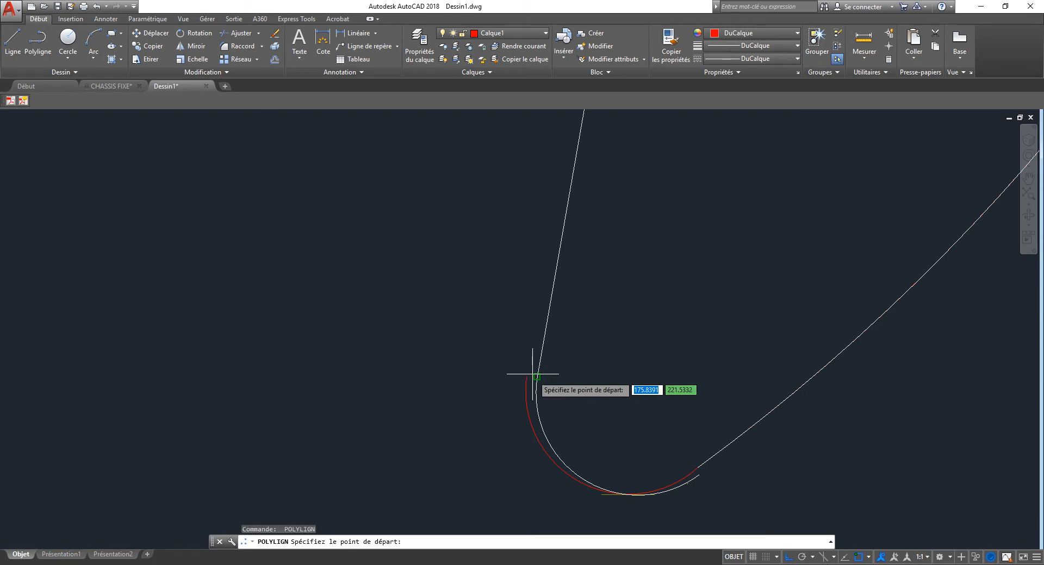
click(527, 376)
scroll(526, 376, down, 3)
middle_drag(544, 179, 495, 400)
scroll(512, 370, down, 8)
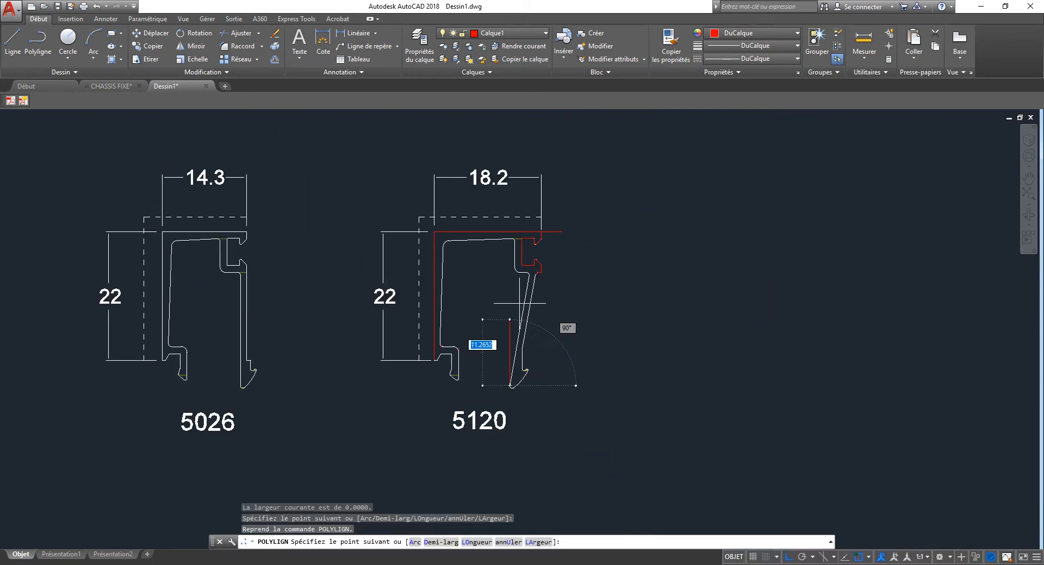
scroll(527, 294, up, 4)
click(525, 255)
- Continue the polyline with an arc around the leg's inner upper corner and a straight segment to the large rounded corner
scroll(526, 255, up, 5)
text(A)
key(Return)
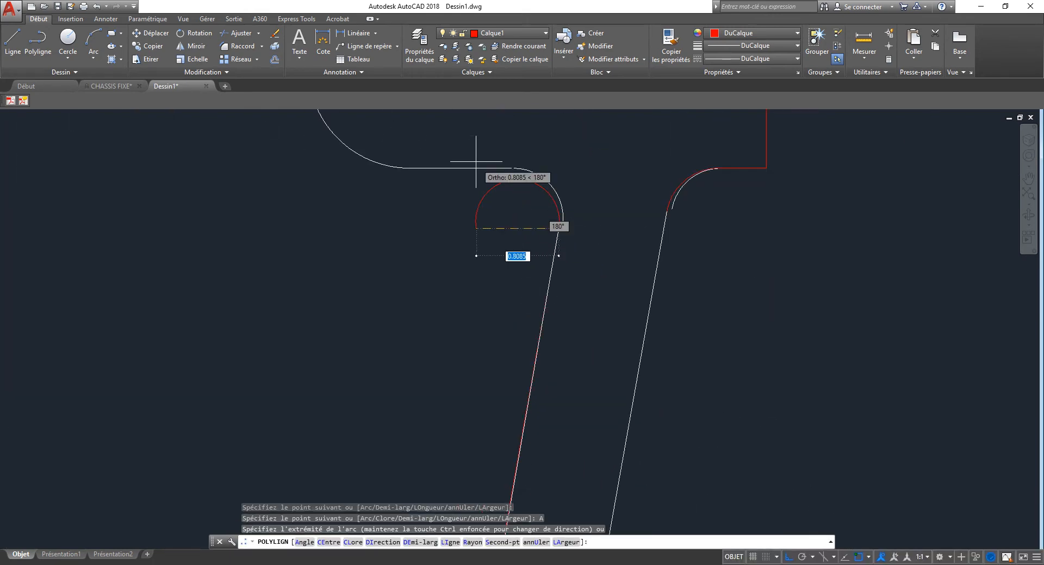
middle_drag(496, 168, 601, 309)
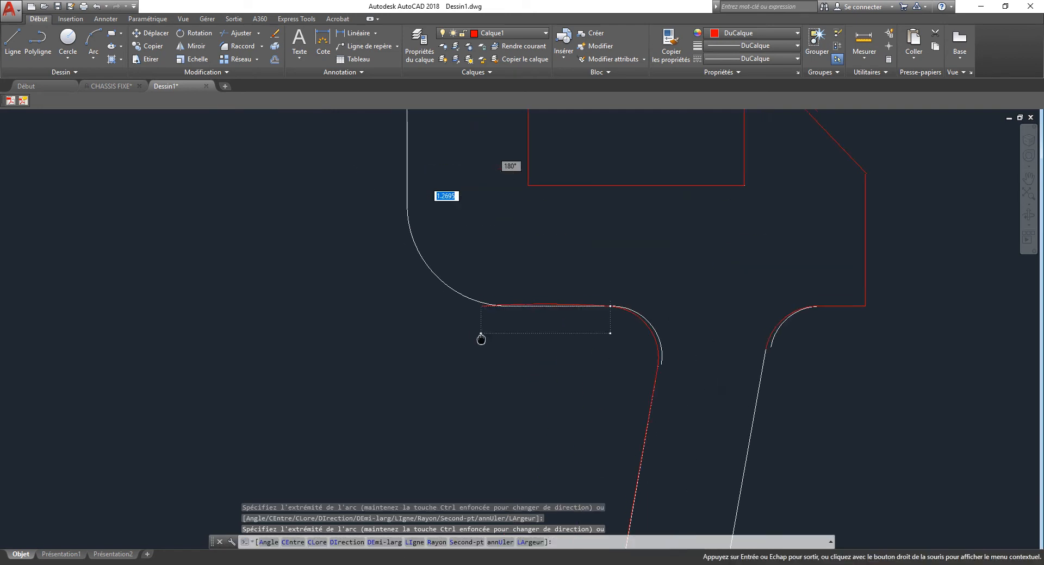
text(LI)
key(Return)
scroll(524, 326, up, 3)
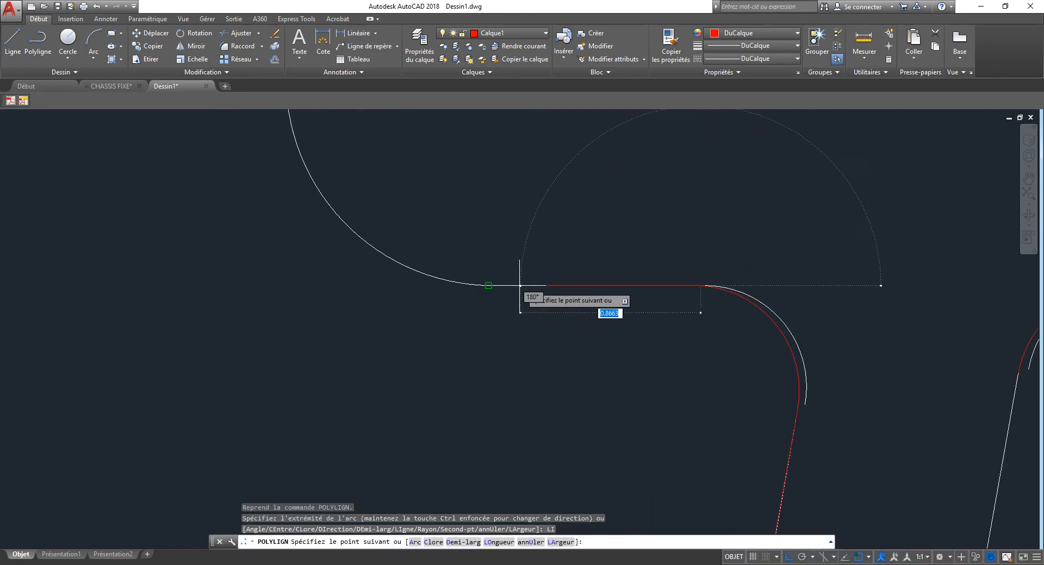
click(512, 285)
scroll(571, 328, down, 5)
scroll(560, 343, up, 4)
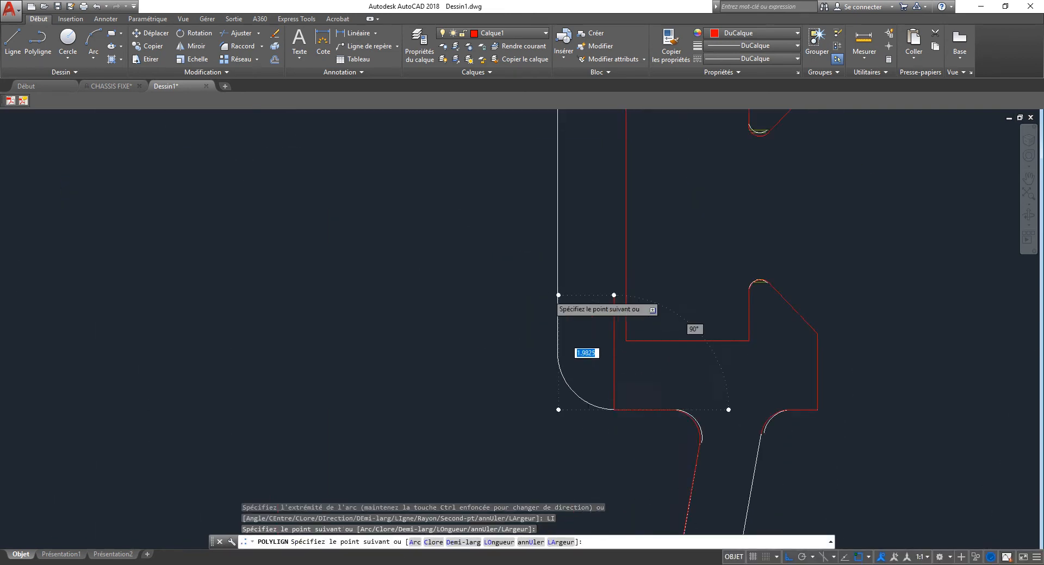
- Continue the polyline with an arc through the large rounded corner and a straight segment up the inner wall to the top corner arc
text(A)
key(Return)
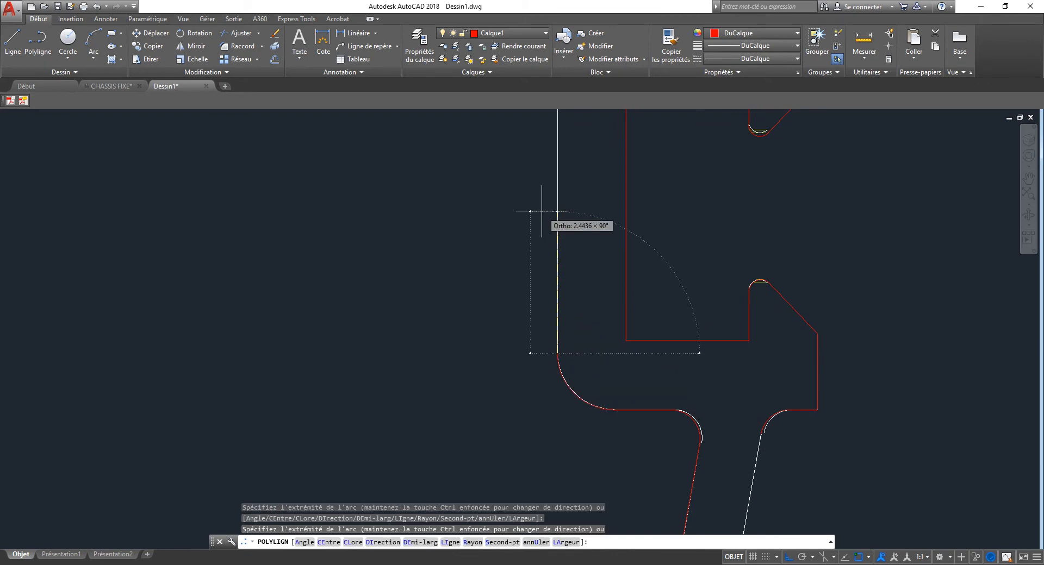
middle_drag(540, 210, 535, 398)
text(LI)
key(Return)
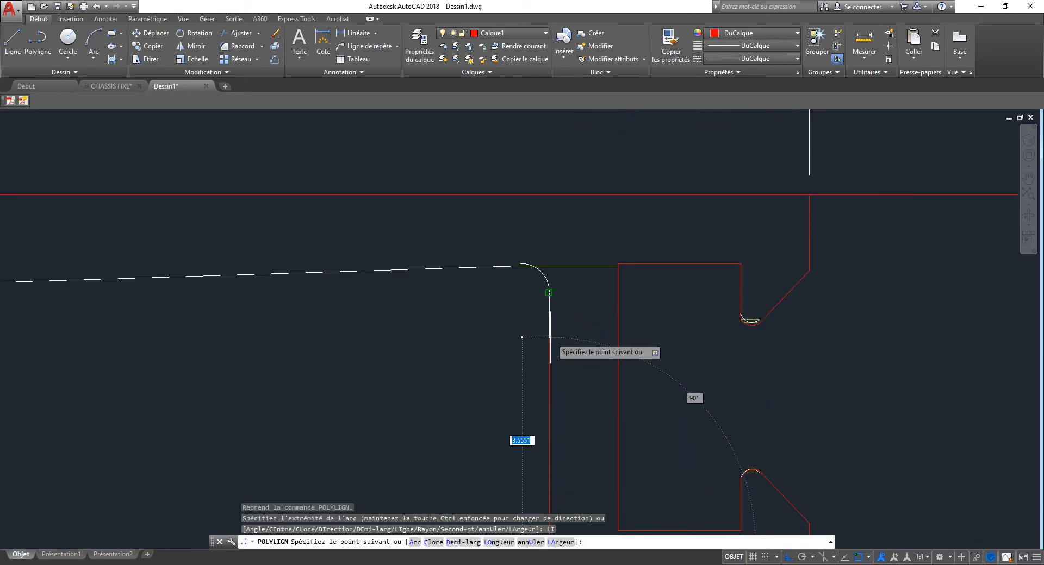
- Add an arc segment from the inner wall to the profile's sloped inner top line and end the polyline
text(A)
key(Return)
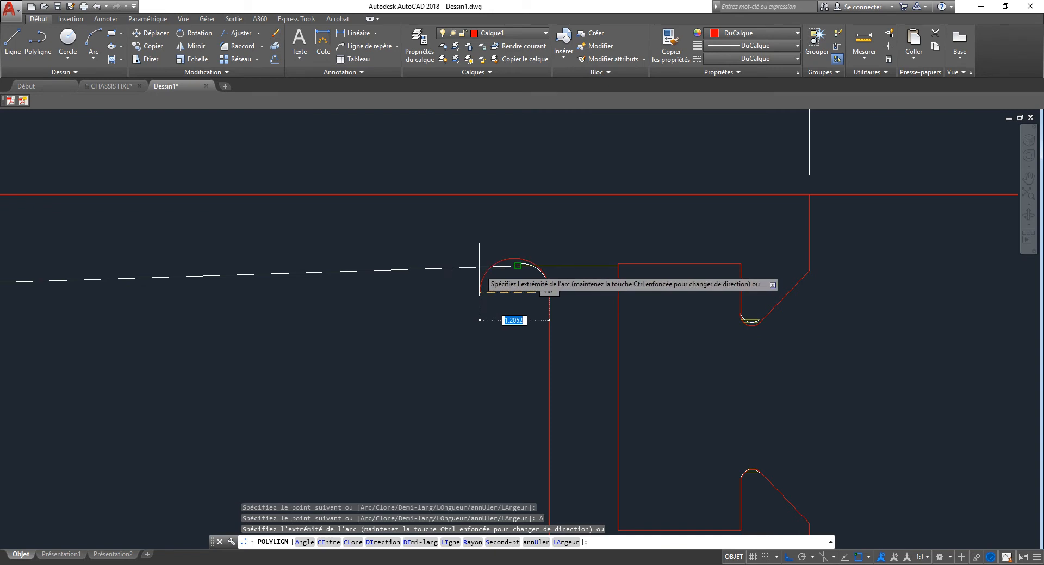
click(478, 270)
key(Return)
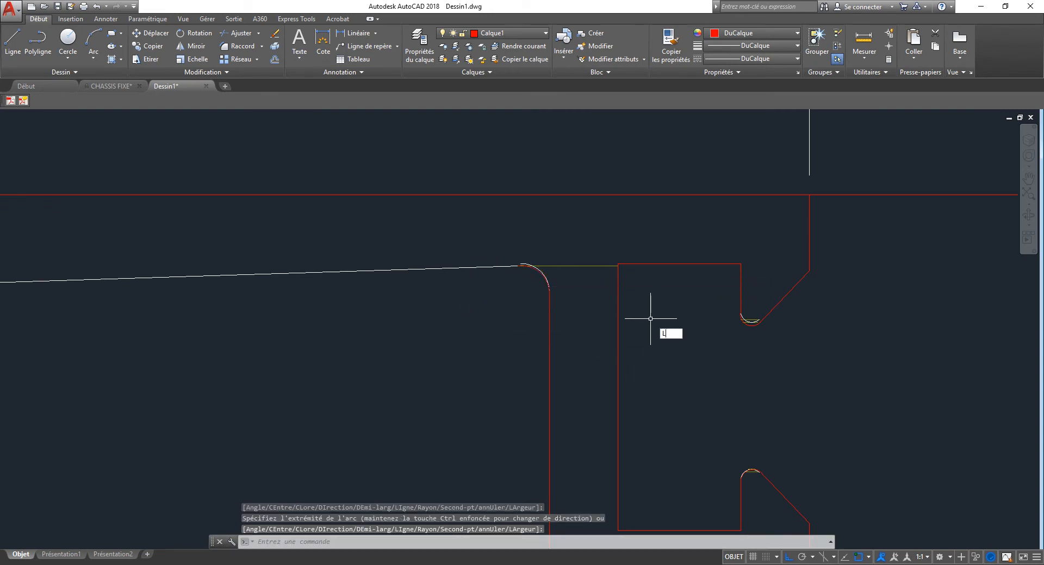
- Try to isolate the layer of the groove outline and undo the isolation
text(LAYISO)
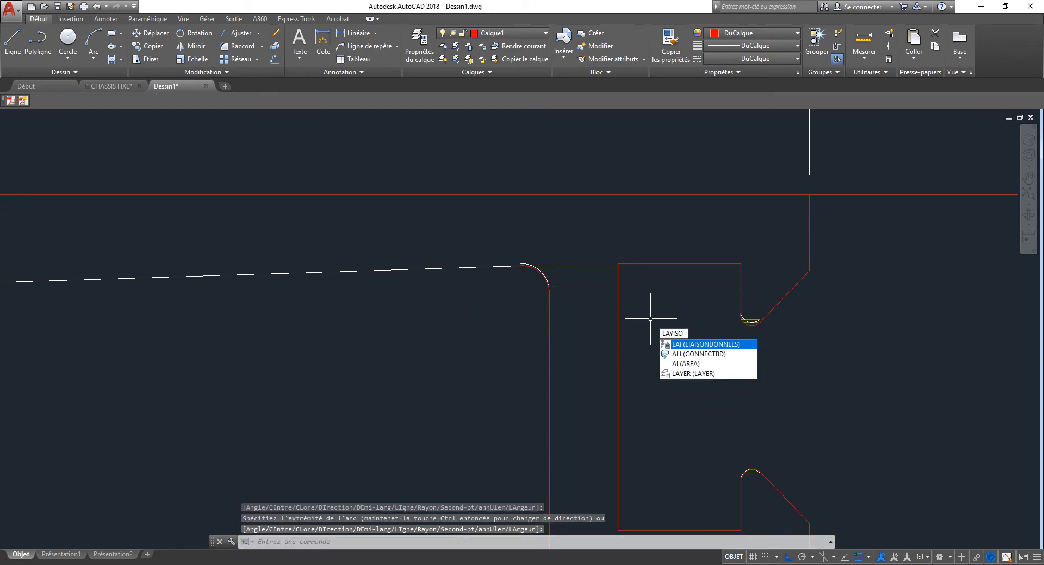
key(Return)
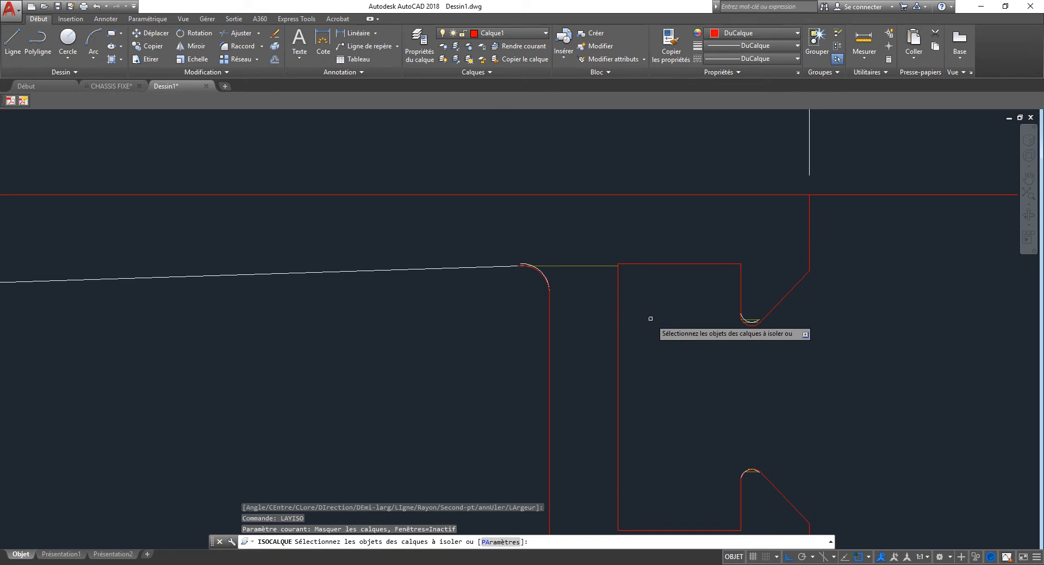
click(619, 294)
key(Return)
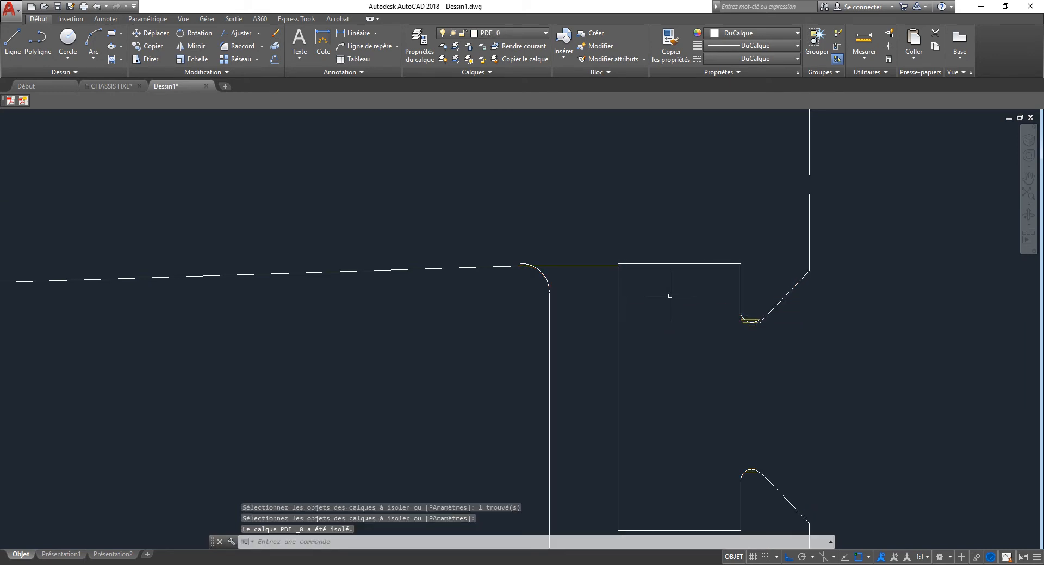
text(u)
key(Return)
- Isolate layer Calque1 with LAYISO by picking the red traced outline
text(LAY)
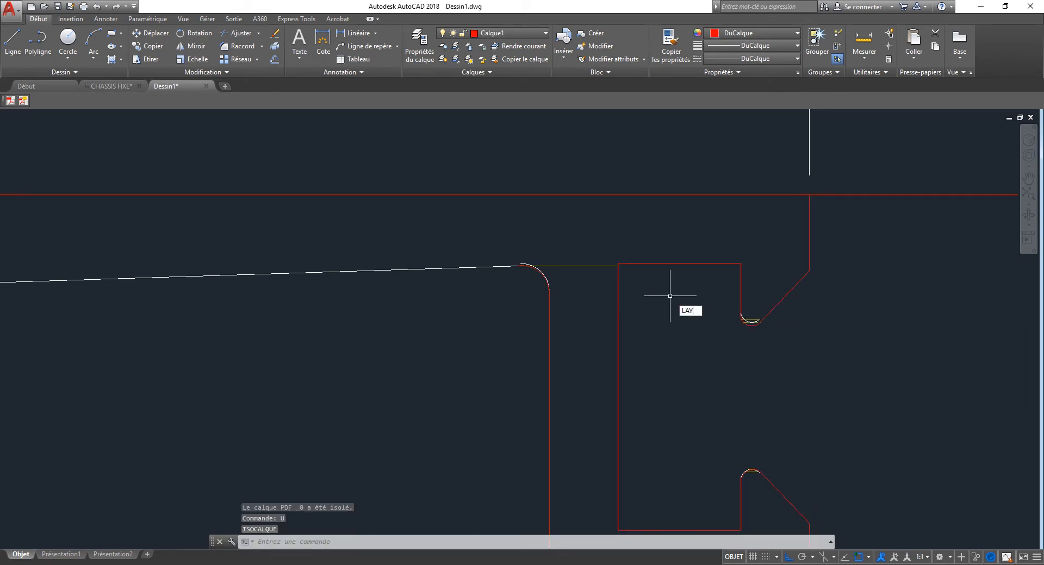
text(ISO)
key(Return)
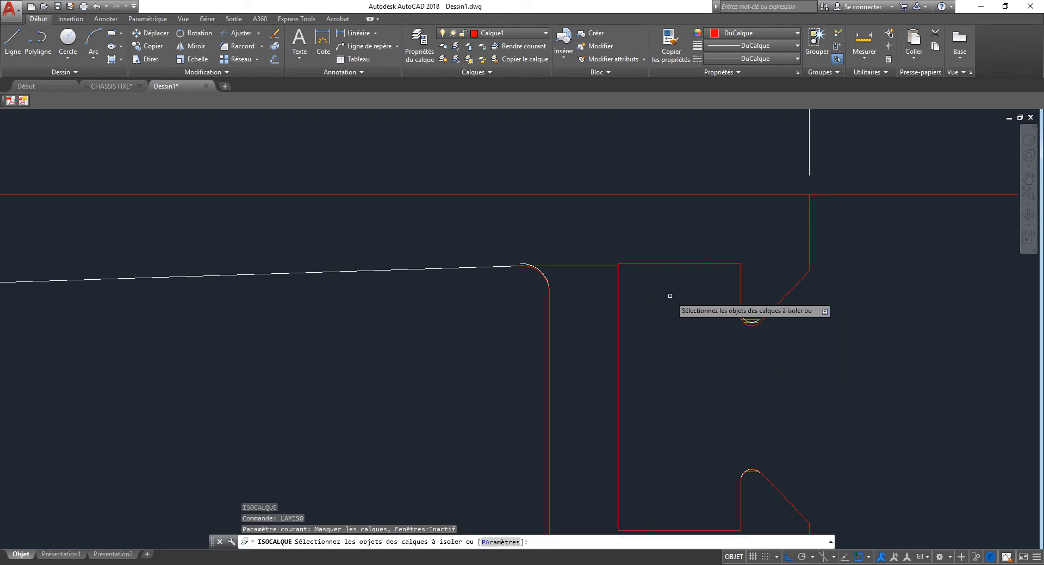
click(616, 278)
key(Return)
scroll(637, 289, down, 5)
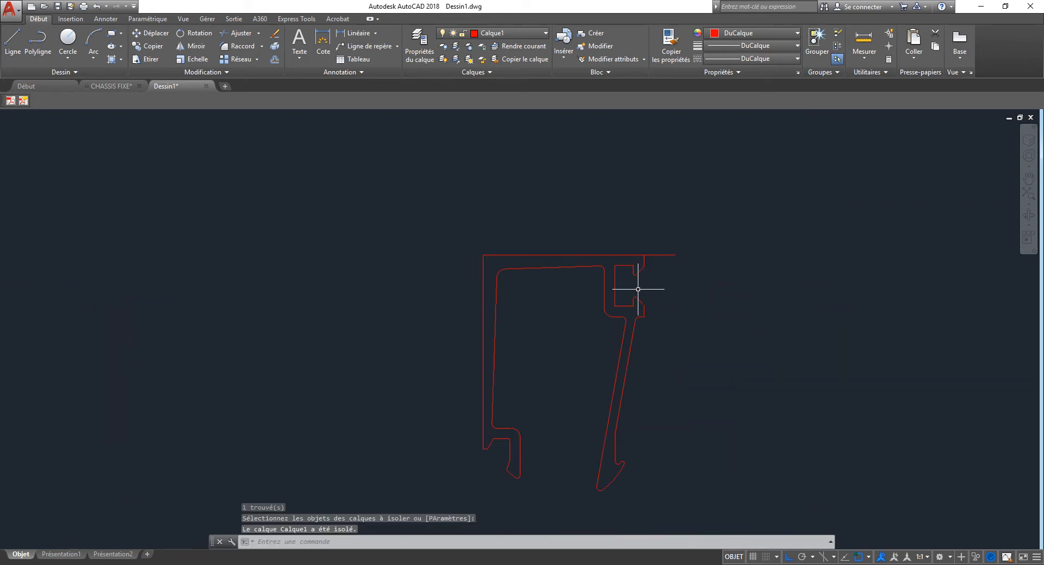
- Try to erase the outline's upper horizontal line and undo the deletion
scroll(489, 418, up, 5)
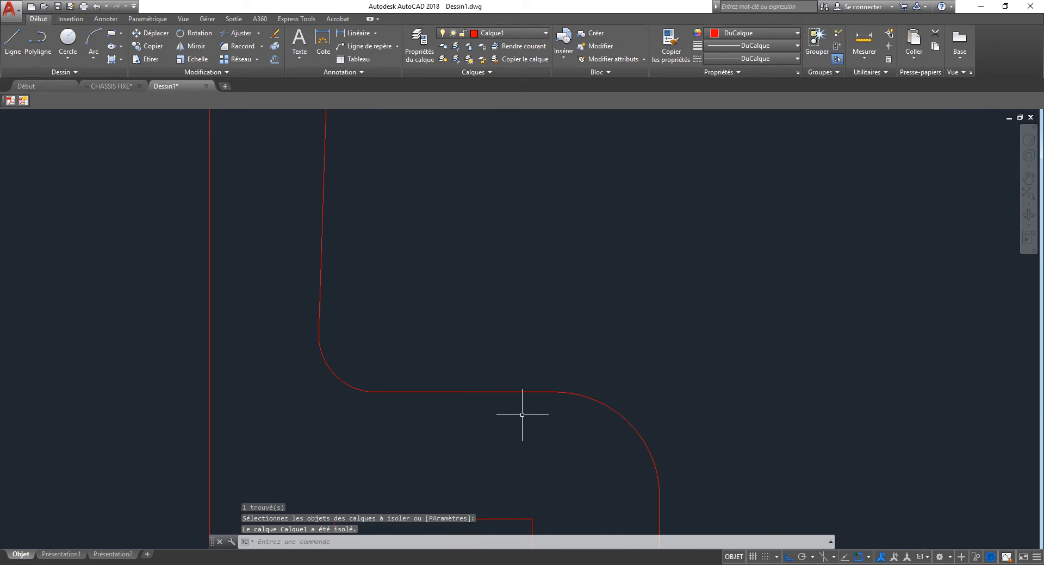
scroll(503, 368, down, 6)
scroll(502, 367, down, 2)
scroll(602, 283, up, 5)
text(E)
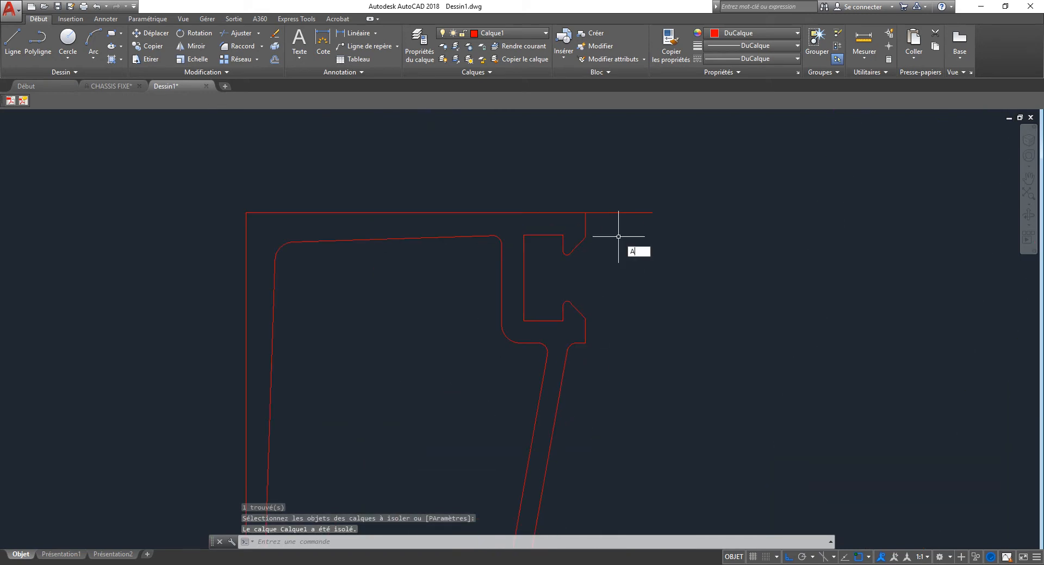
key(Return)
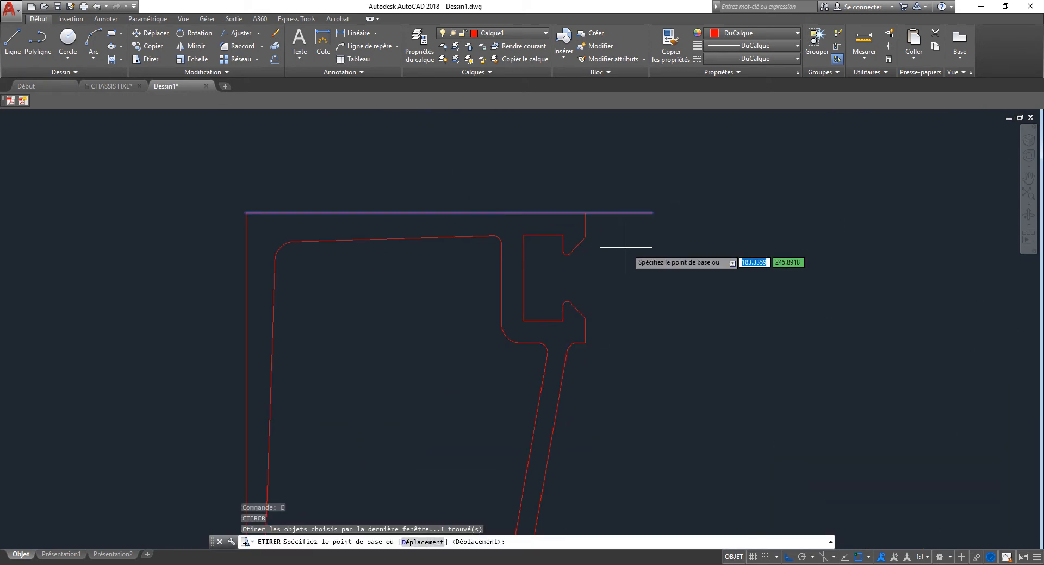
key(Escape)
key(Escape)
key(Delete)
click(649, 204)
click(619, 251)
key(Return)
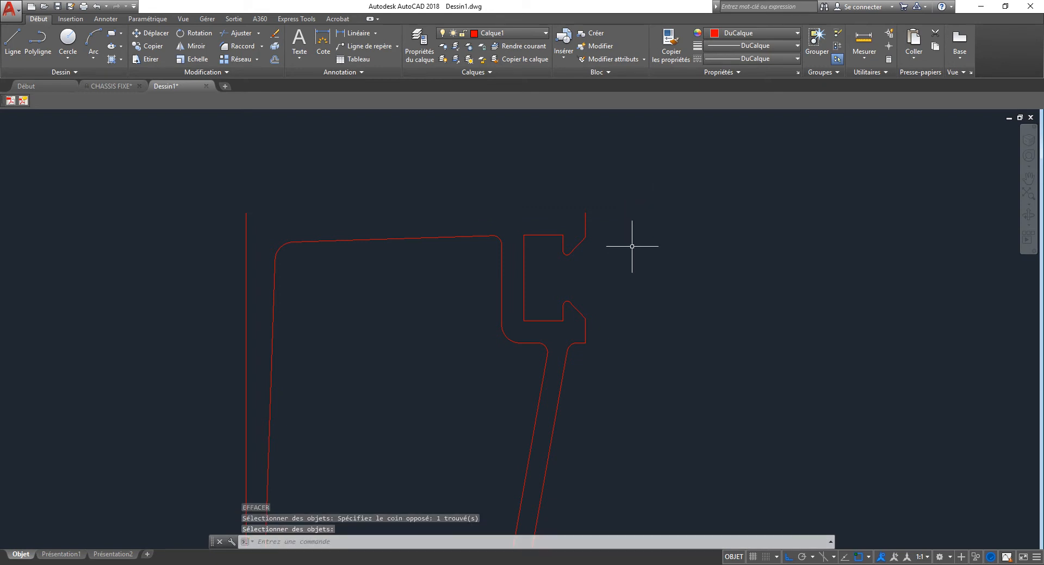
key(ctrl+z)
- Trim the part of the upper horizontal line that extends past the groove's outer vertical edge
text(AJ)
key(Return)
key(Return)
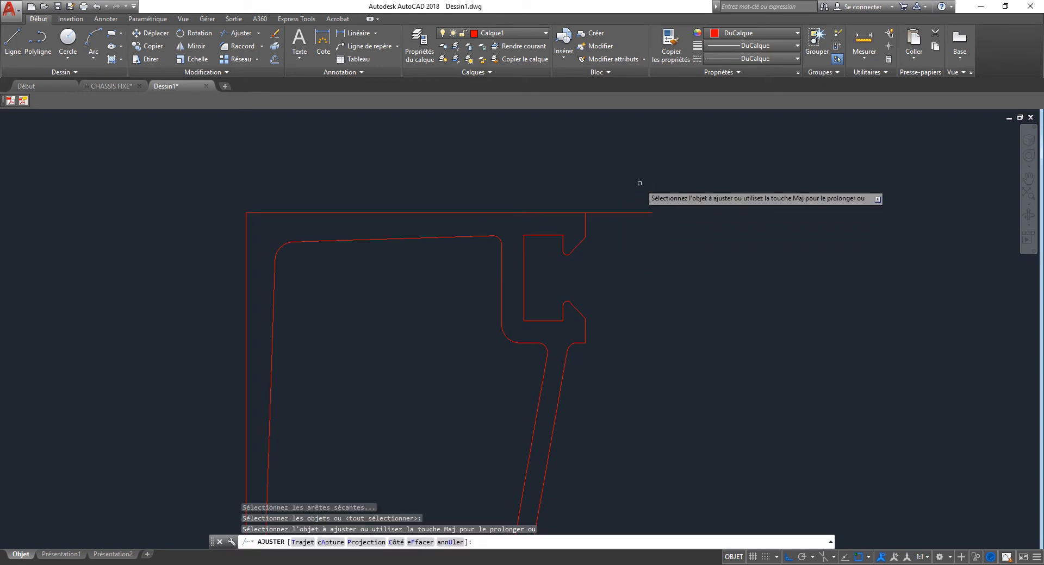
click(638, 184)
click(617, 236)
key(Return)
- Convert the complete traced outline of the profile into a region
scroll(585, 220, down, 5)
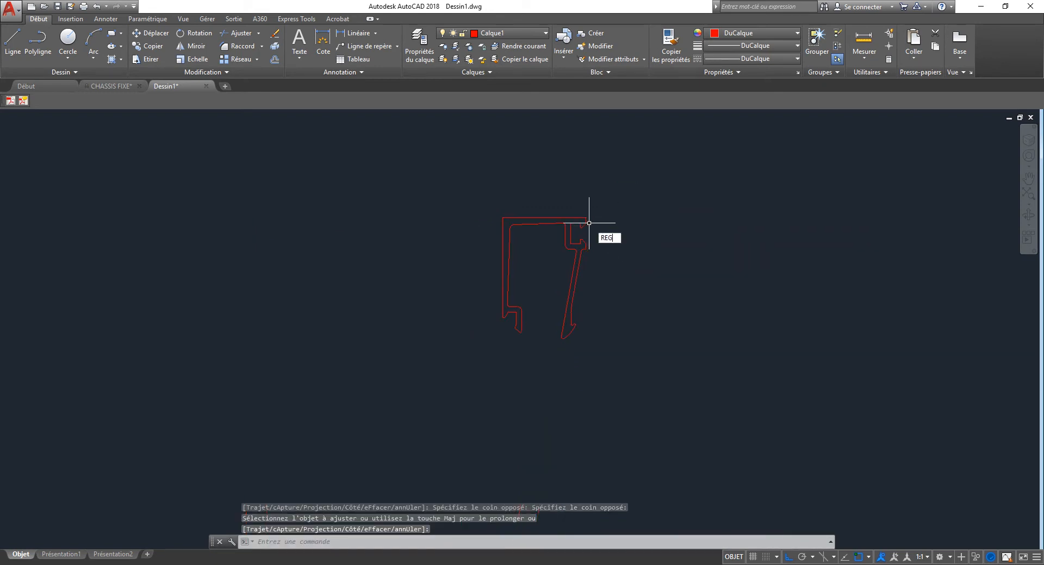
key(Return)
click(647, 191)
click(388, 437)
key(Return)
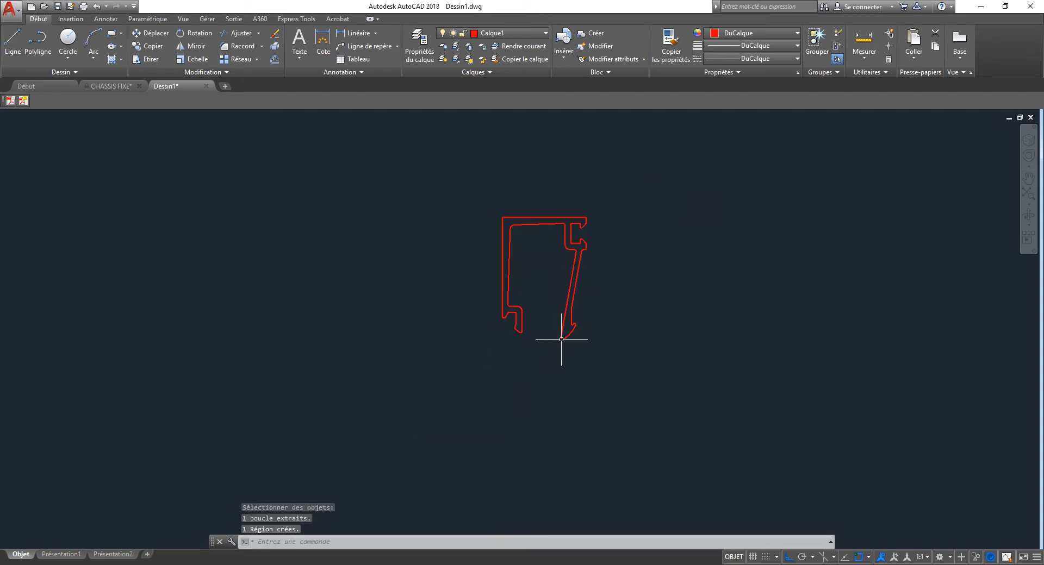
- Erase the new profile region on a trial basis and undo the deletion
text(E)
key(Return)
click(575, 320)
click(548, 329)
key(Return)
click(504, 333)
scroll(249, 301, down, 4)
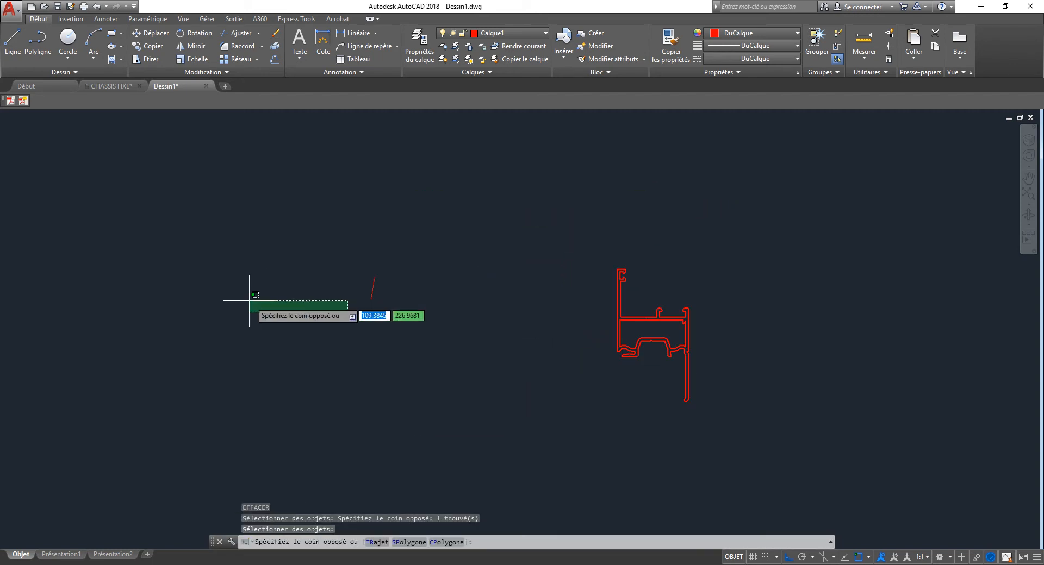
key(Escape)
key(Escape)
text(U)
key(Return)
text(U)
key(Return)
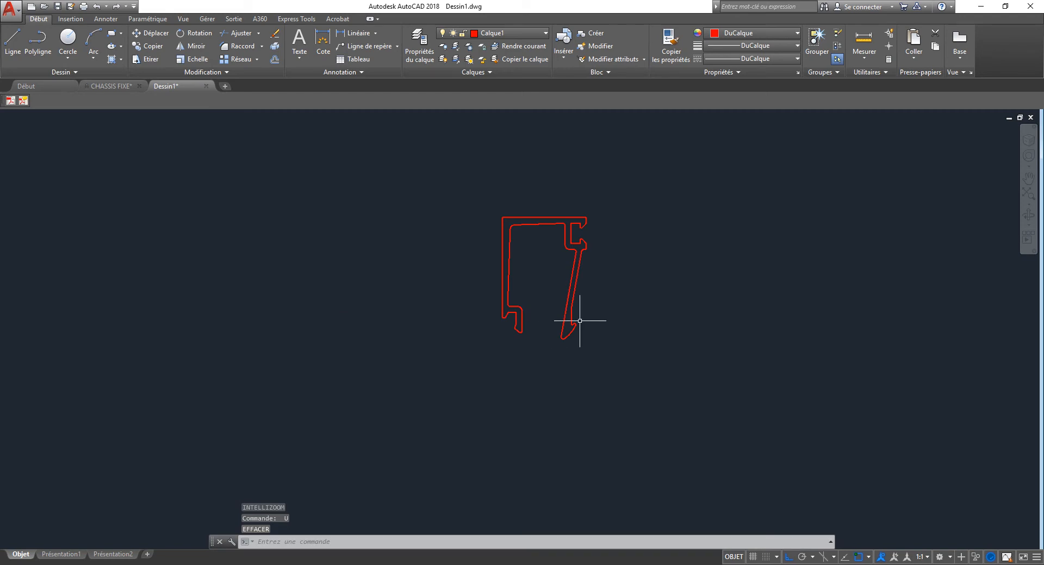
- Move the new profile region and the stray leg line horizontally into the empty space beyond the two large frame profiles
text(DP)
key(Return)
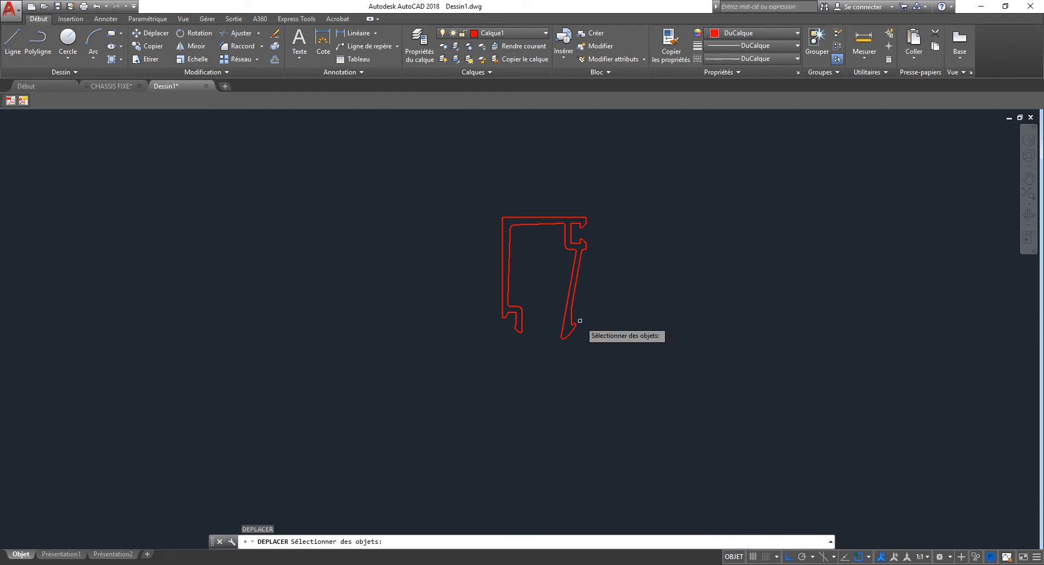
click(608, 261)
click(555, 275)
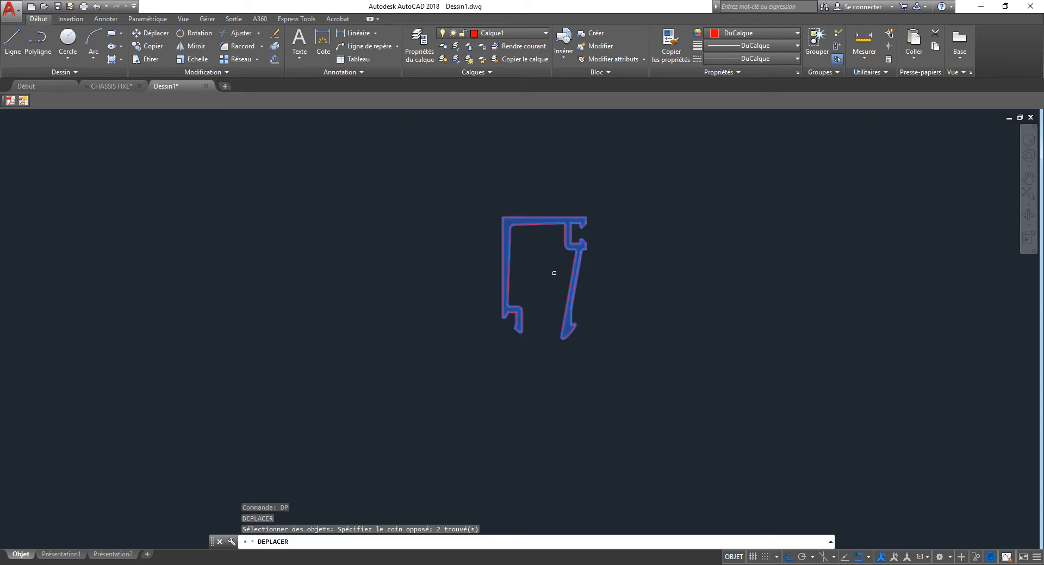
key(Return)
click(527, 364)
scroll(351, 255, down, 5)
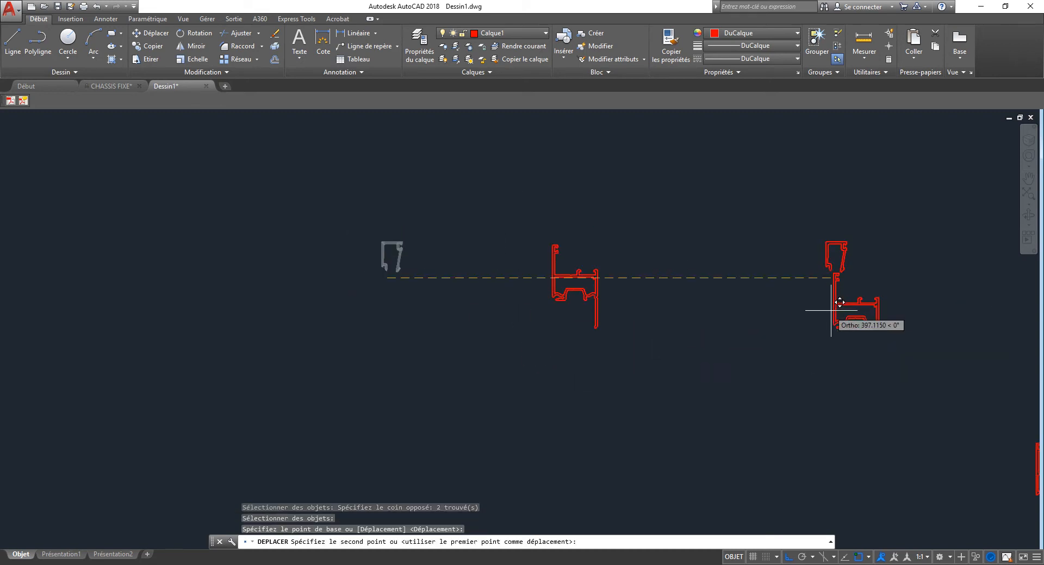
middle_drag(830, 311, 320, 274)
click(522, 292)
key(Return)
key(Escape)
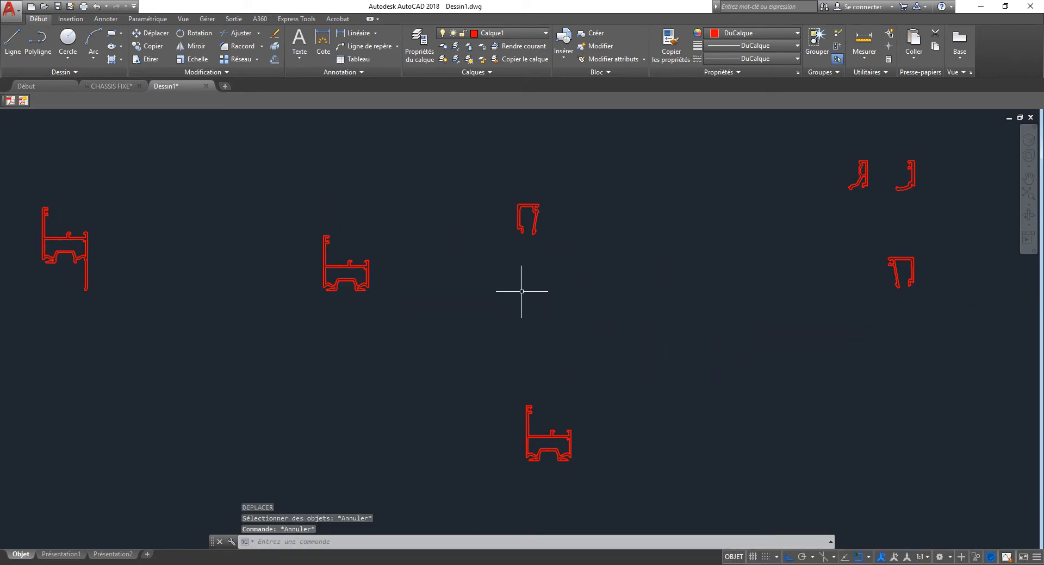
- Mirror the moved profile about a vertical axis beside it, keeping the source objects
text(mi)
key(Return)
click(580, 198)
click(477, 252)
key(Return)
click(620, 209)
click(618, 272)
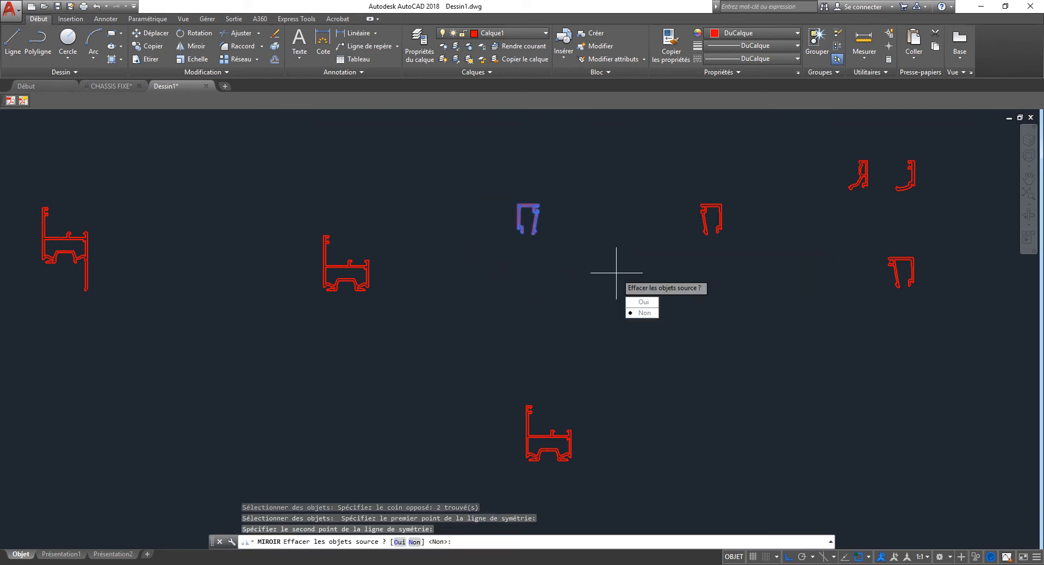
scroll(616, 274, up, 5)
key(Return)
- Define the mirrored profile as block 5120, with its base point at the lower end of the outer vertical wall
middle_drag(778, 237, 514, 450)
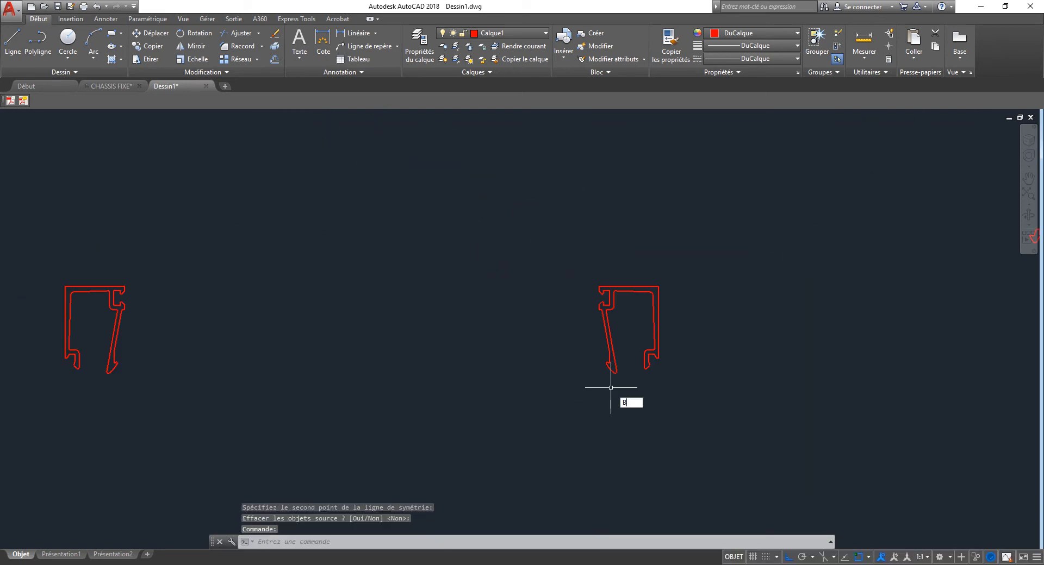
key(Return)
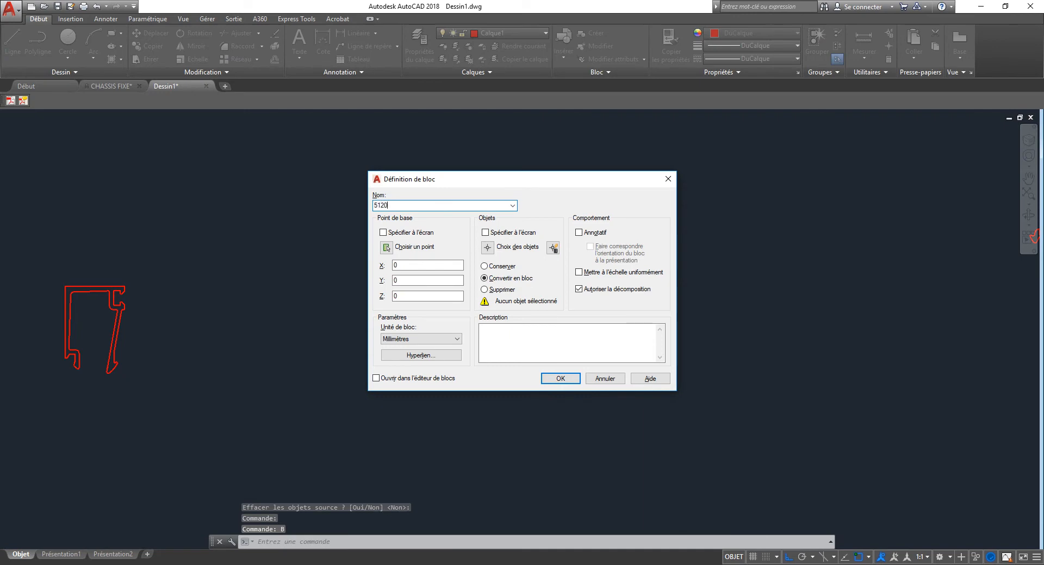
click(387, 248)
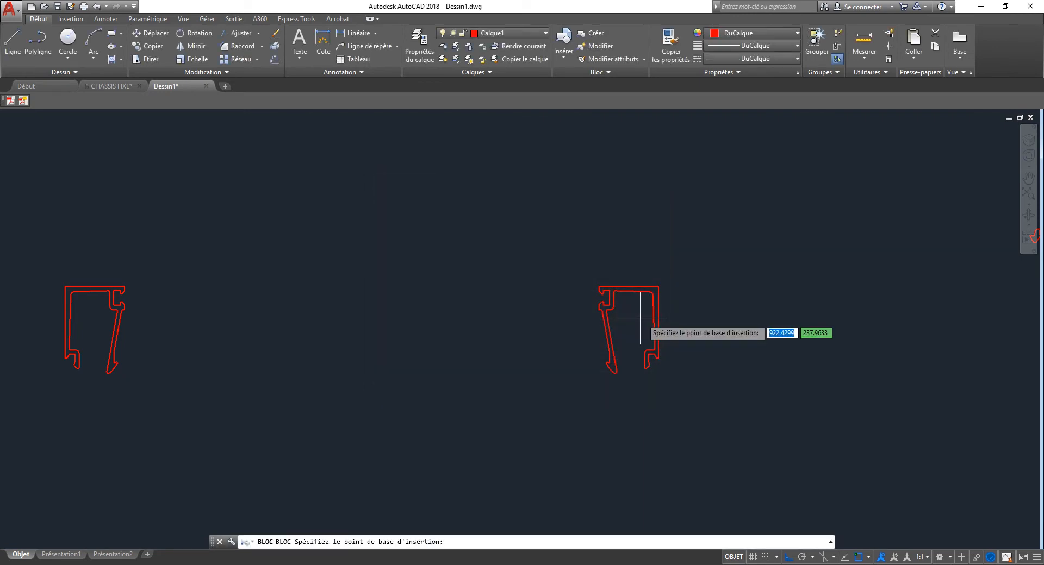
scroll(652, 325, up, 3)
click(667, 361)
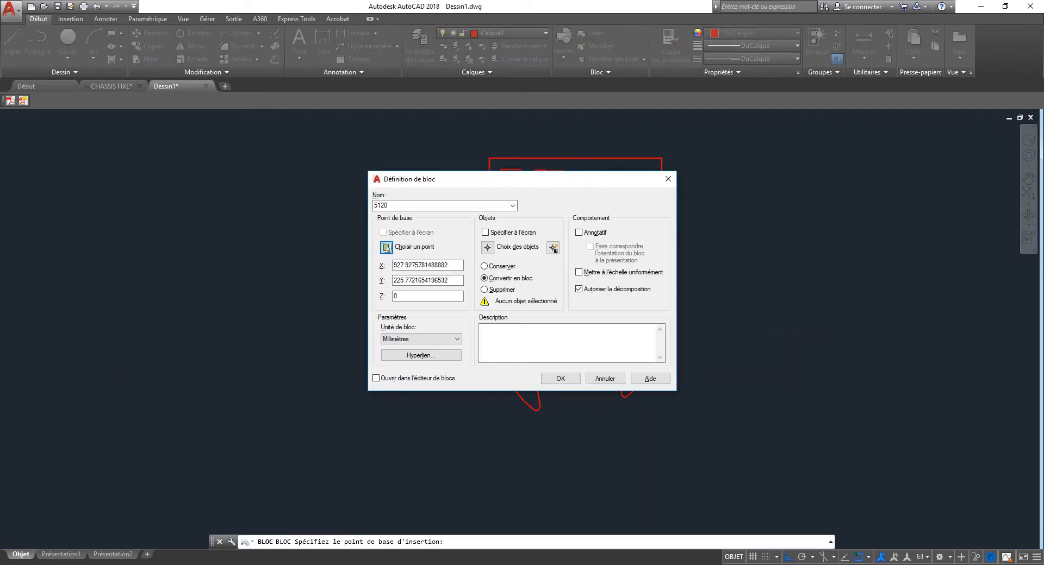
click(487, 247)
click(699, 160)
click(488, 412)
key(Return)
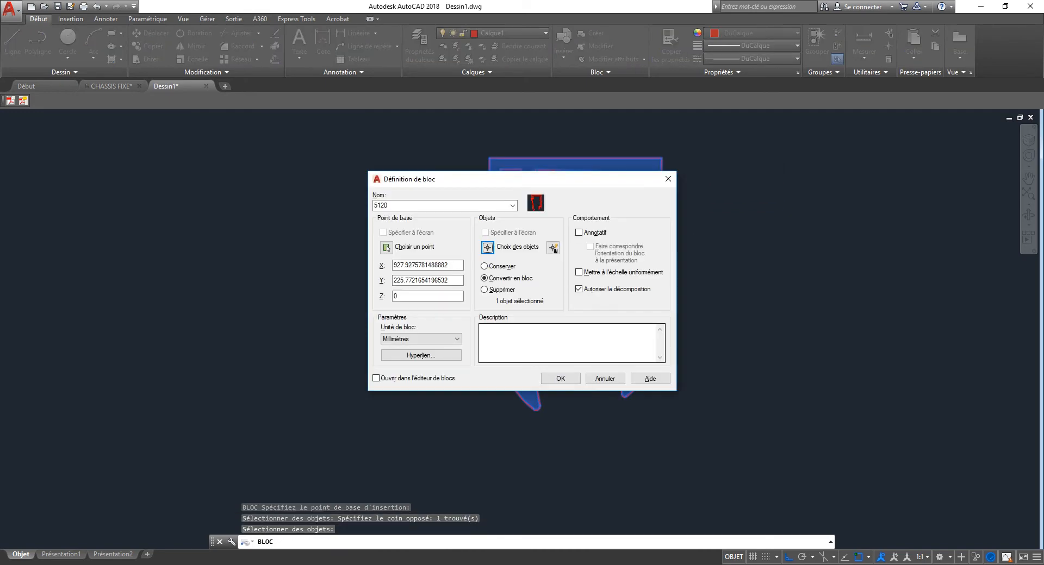
key(Return)
- Open the lower frame profile block, with visibility state 4220, in the block editor
scroll(466, 263, down, 6)
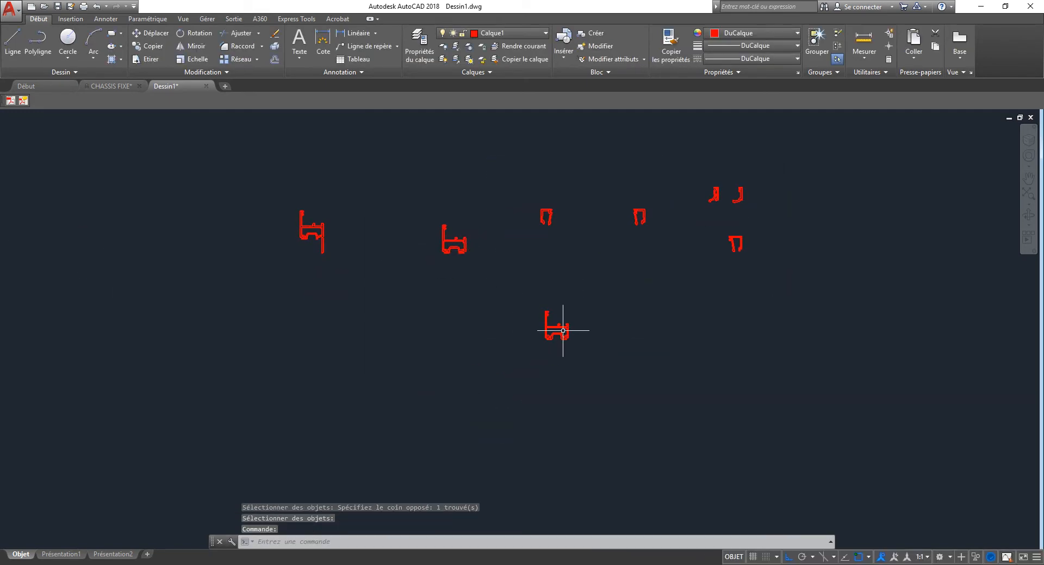
double_click(567, 327)
click(515, 361)
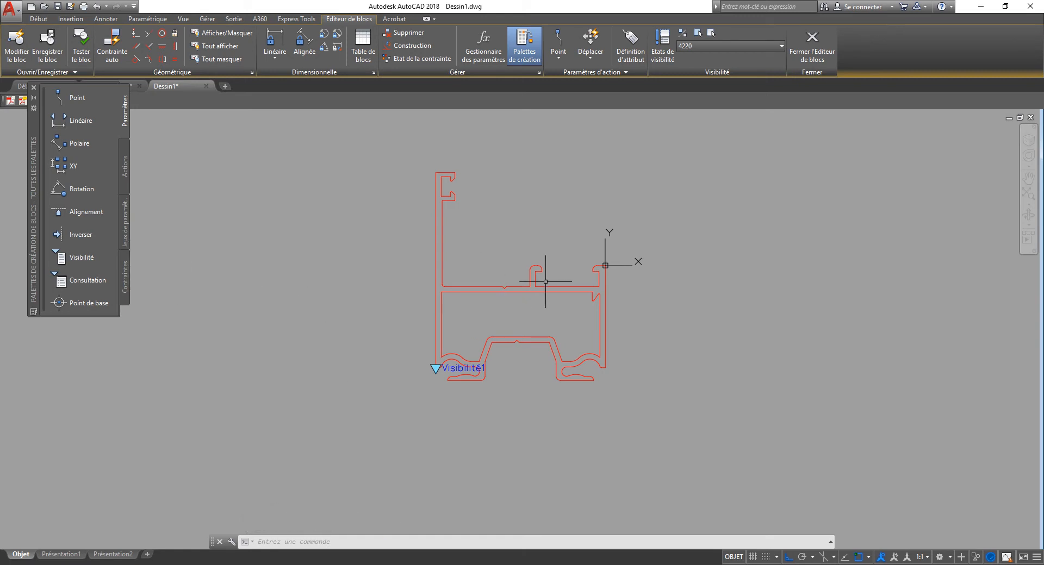
key(Escape)
key(Escape)
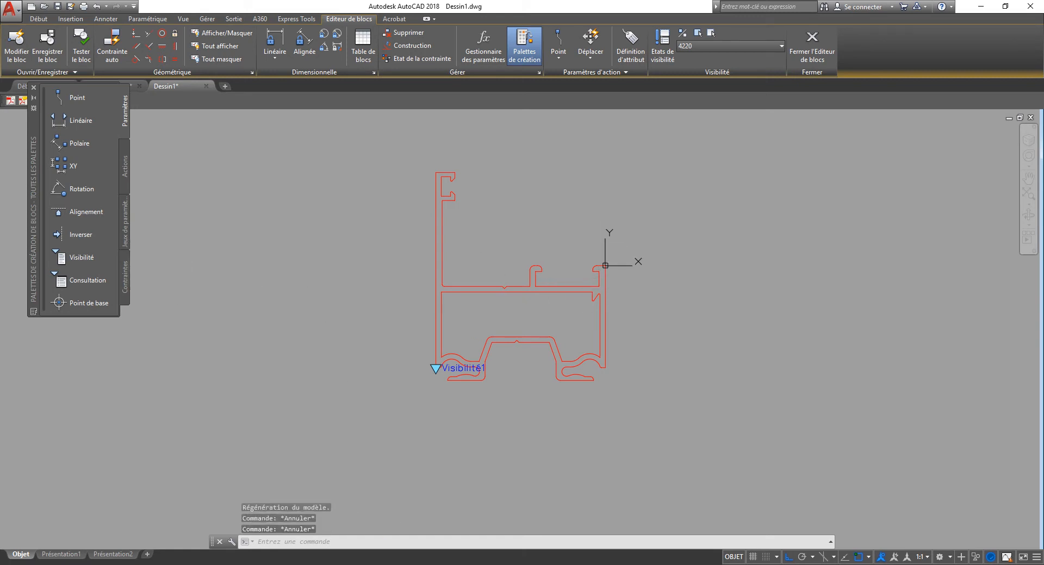
- Insert block 5120 at 0,0,0 with scale 1 and rotation 0 in the frame profile block
text(i)
key(Return)
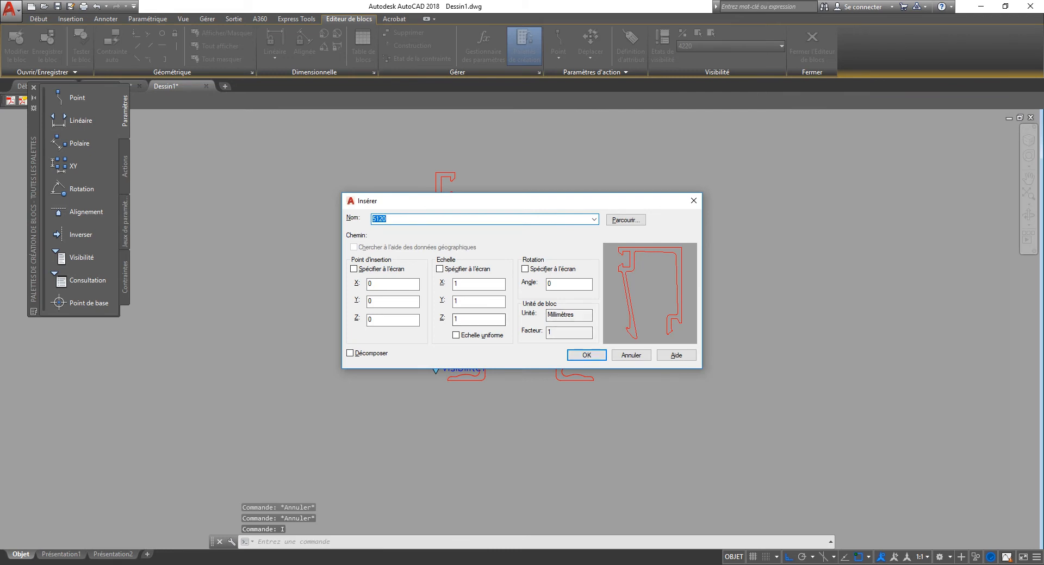
key(Return)
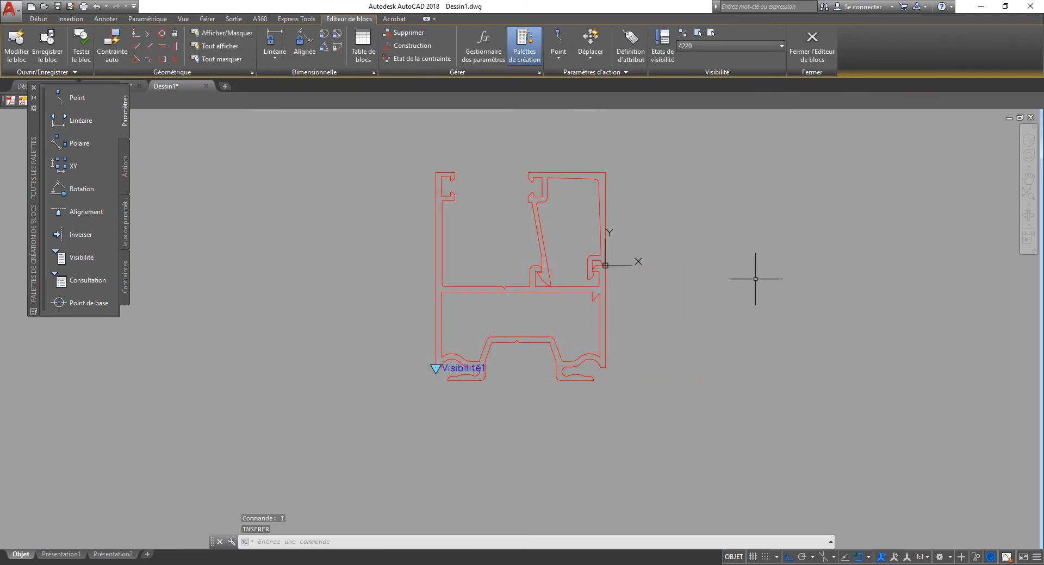
mouse_move(245, 246)
middle_down()
mouse_move(259, 254)
mouse_move(248, 304)
middle_up()
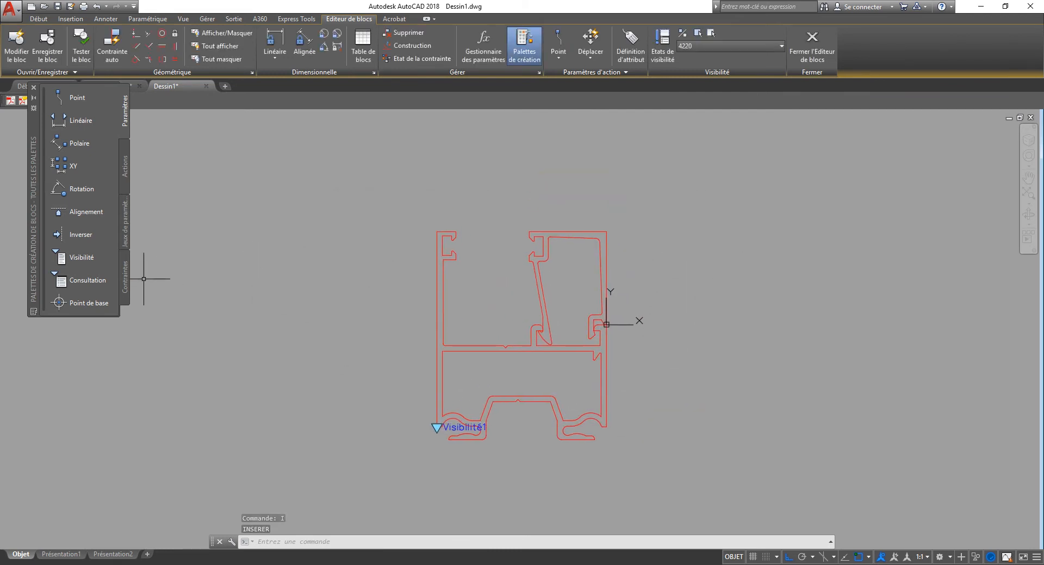
click(82, 257)
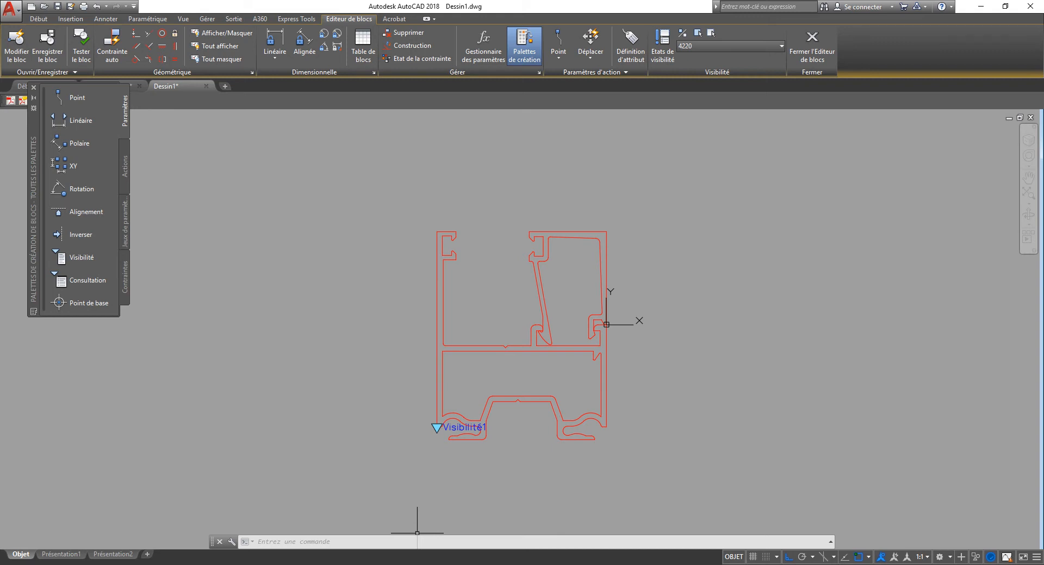
- Delete the inserted 5120 block from the frame profile block
key(Escape)
key(Escape)
click(653, 226)
click(569, 263)
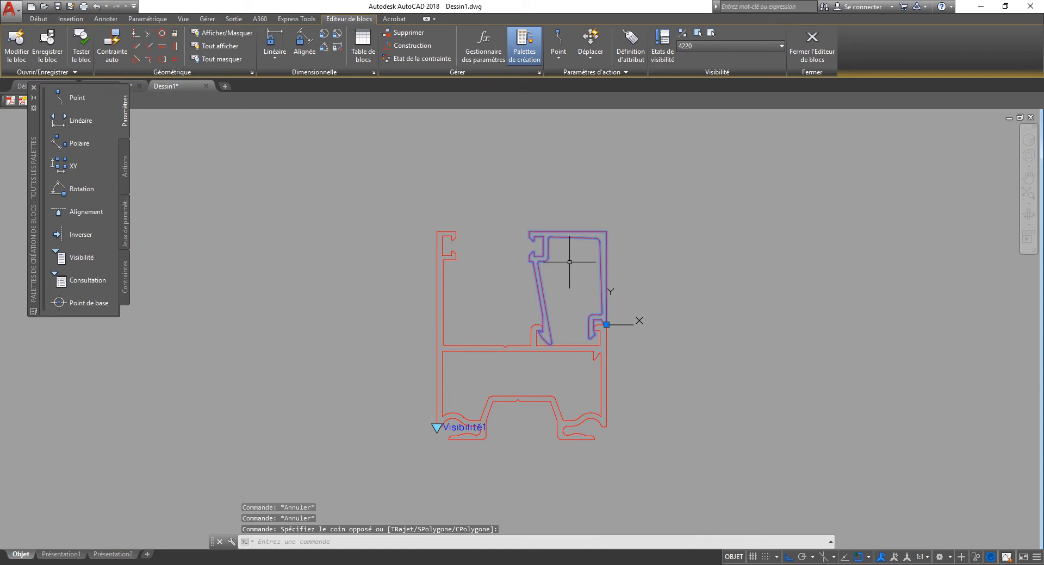
key(Delete)
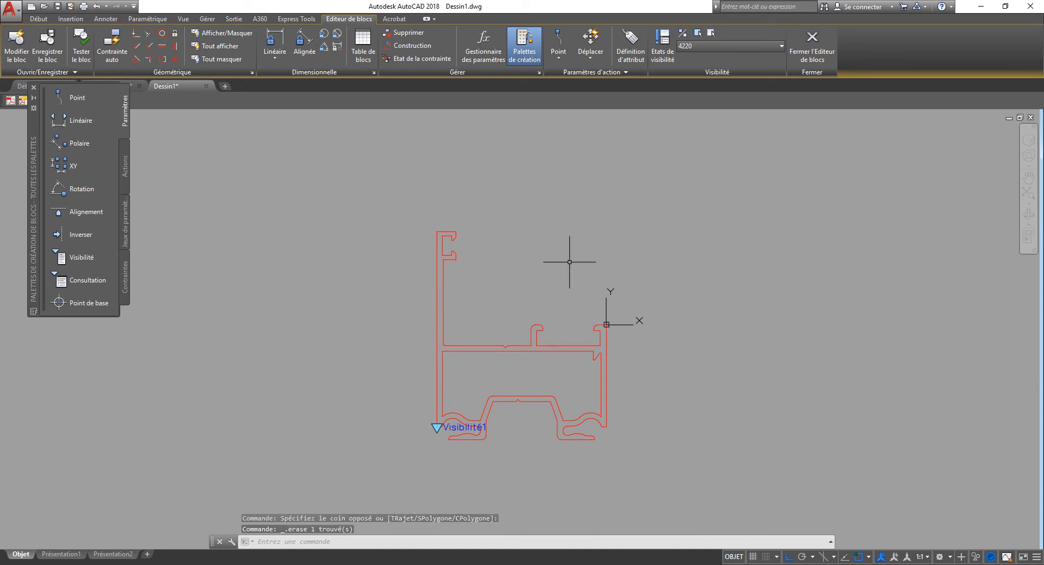
key(Escape)
key(Escape)
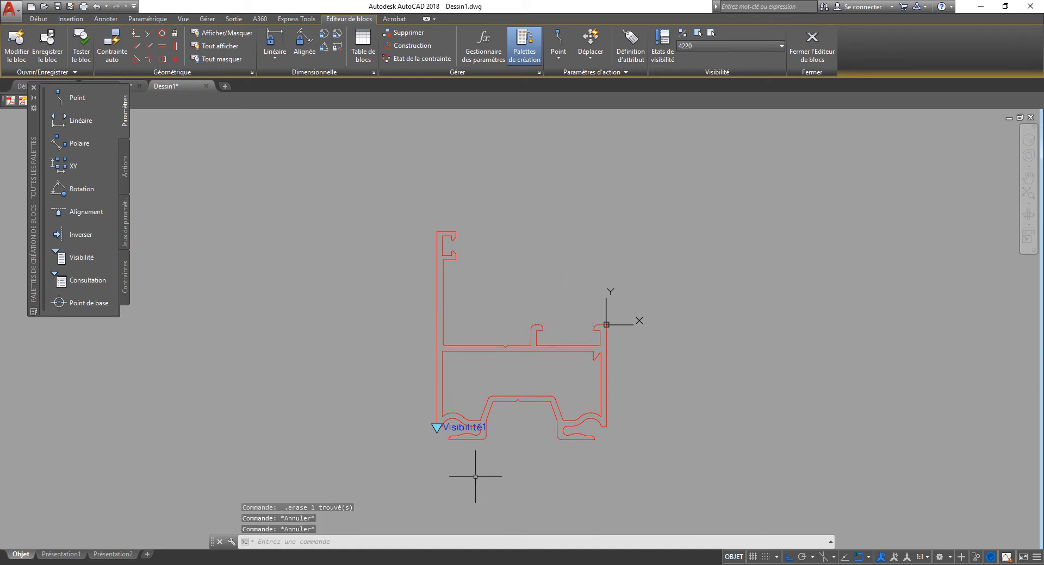
- Close the block editor for the frame profile block, saving the changes made to it
double_click(459, 427)
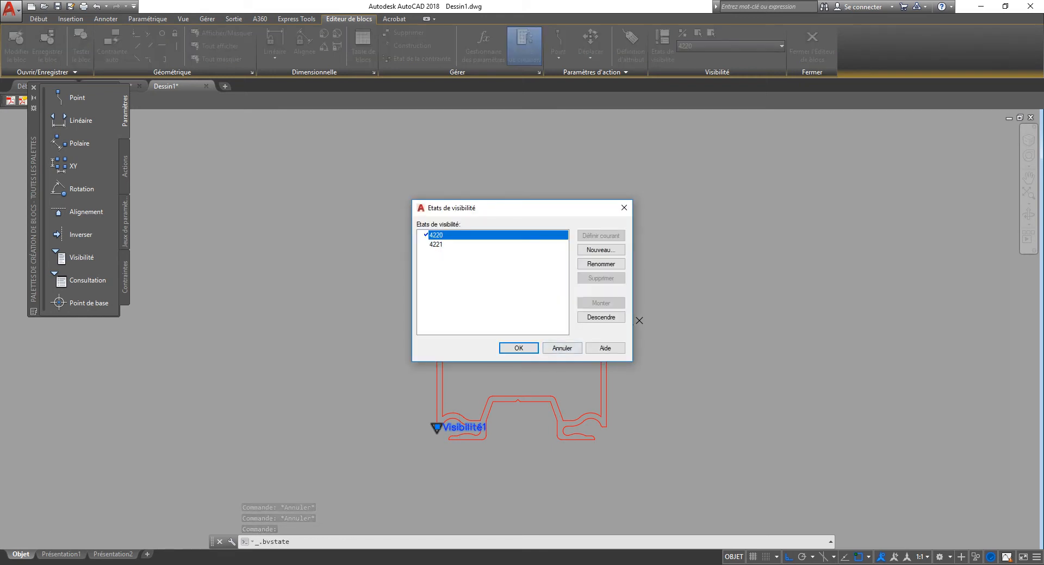
key(Escape)
click(811, 46)
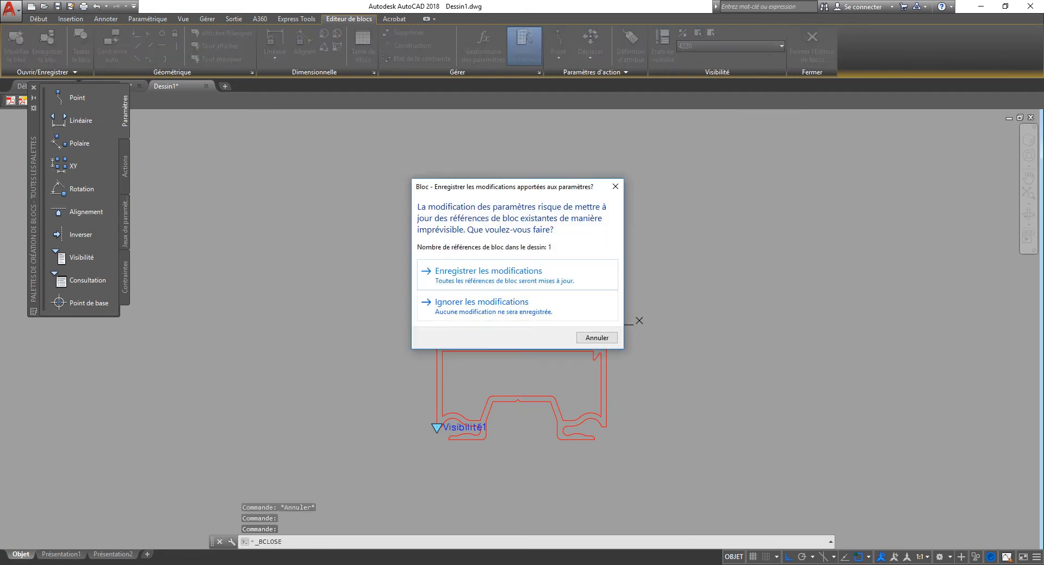
click(492, 272)
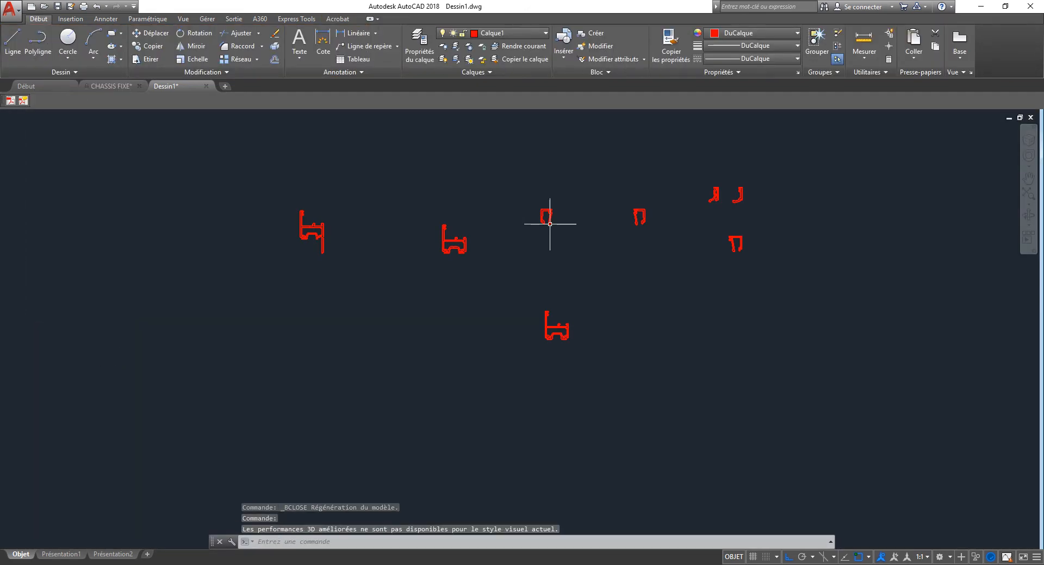
- Erase the two upper frame profiles and the leftover original of the mirrored profile from the drawing
click(545, 217)
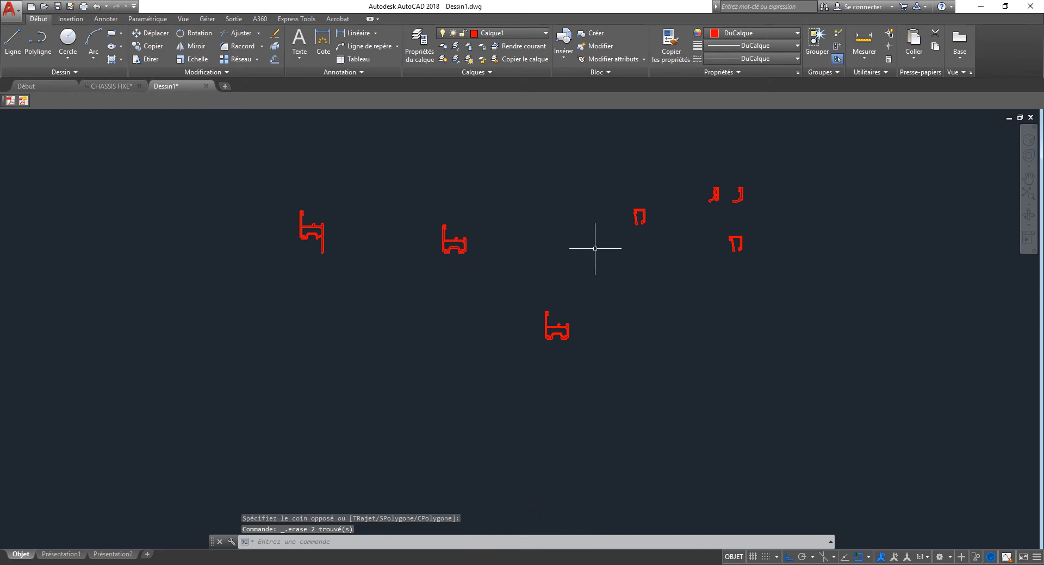
click(251, 296)
key(Delete)
scroll(761, 242, up, 5)
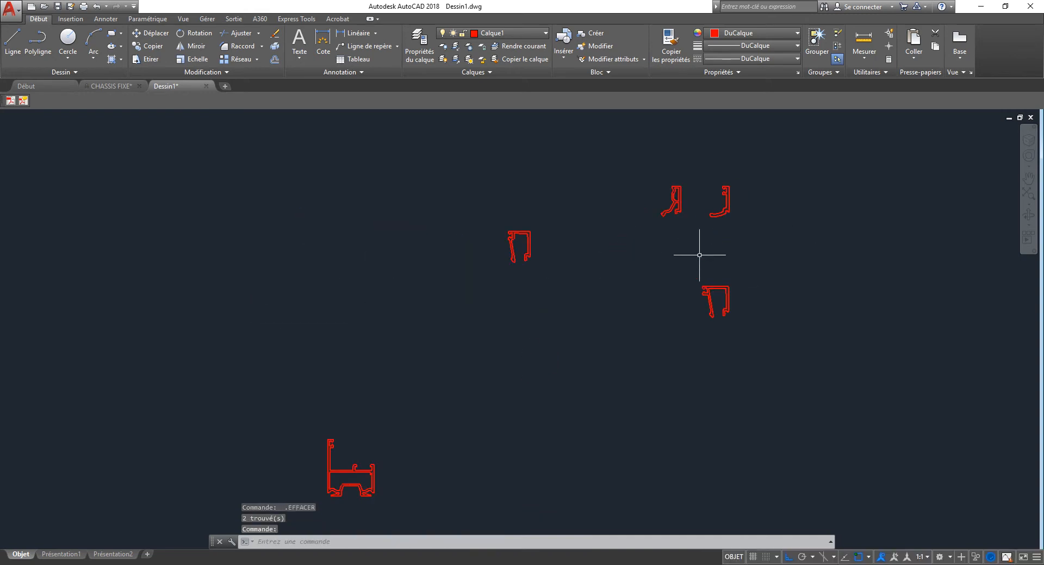
middle_drag(443, 284, 507, 330)
scroll(517, 318, up, 3)
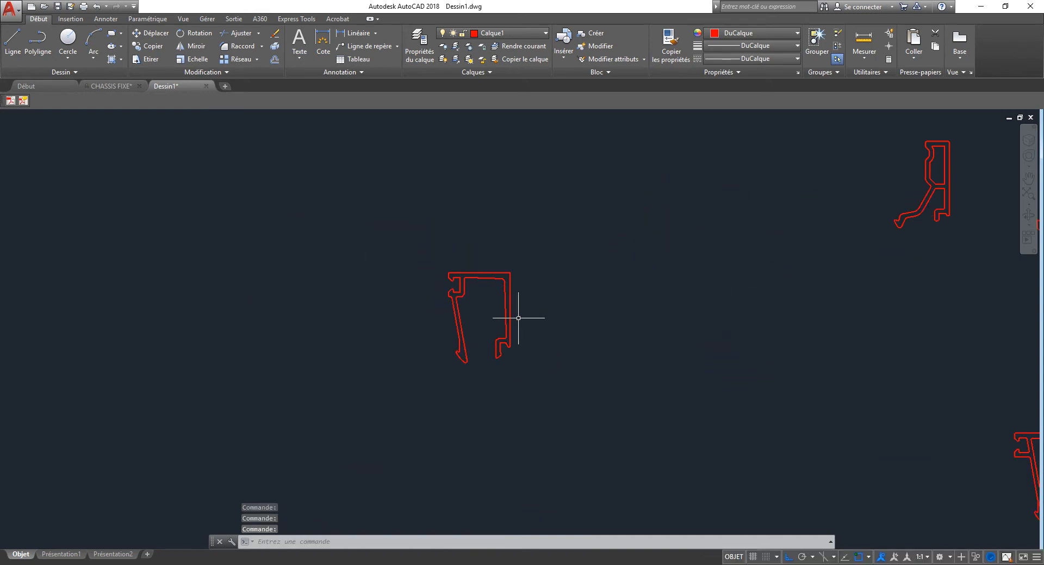
double_click(503, 330)
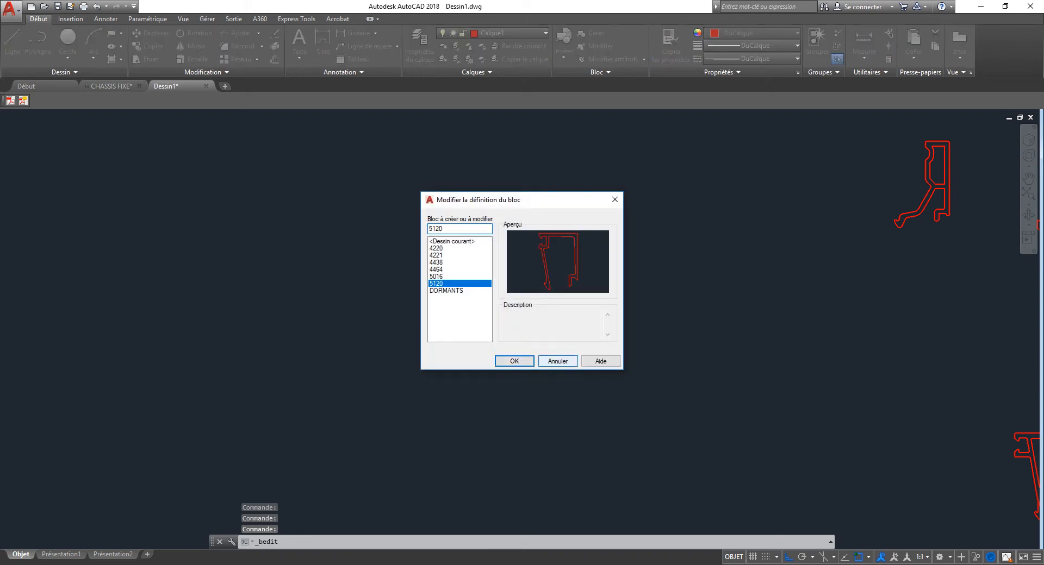
key(Escape)
key(Escape)
key(Escape)
- Draw a short horizontal line in the empty area between the 5120 block and the remaining profiles
text(l)
key(space)
click(736, 358)
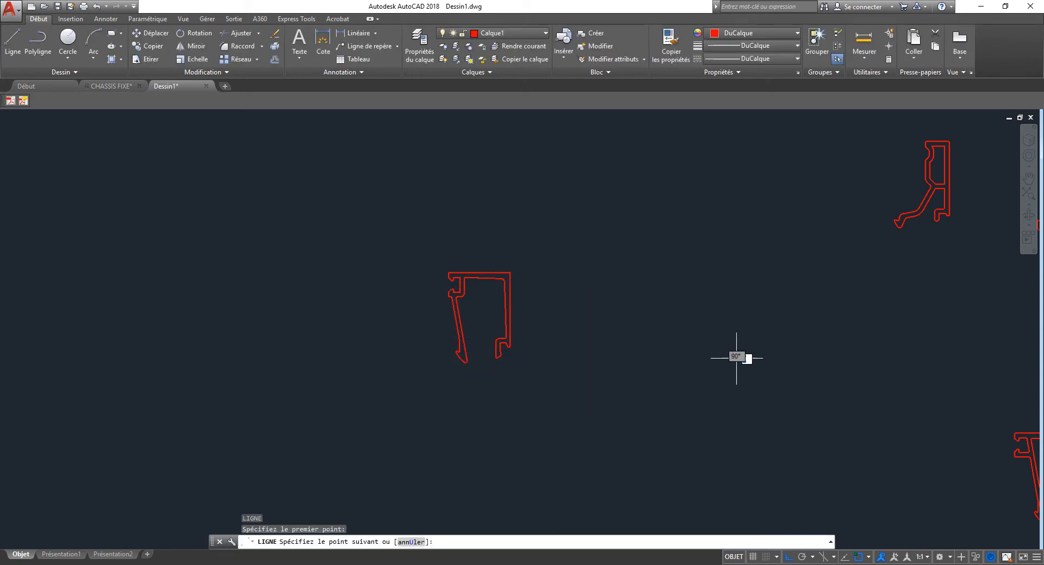
click(655, 383)
key(space)
- Copy the horizontal line to the clipboard with its right end as the base point
key(ctrl+shift+c)
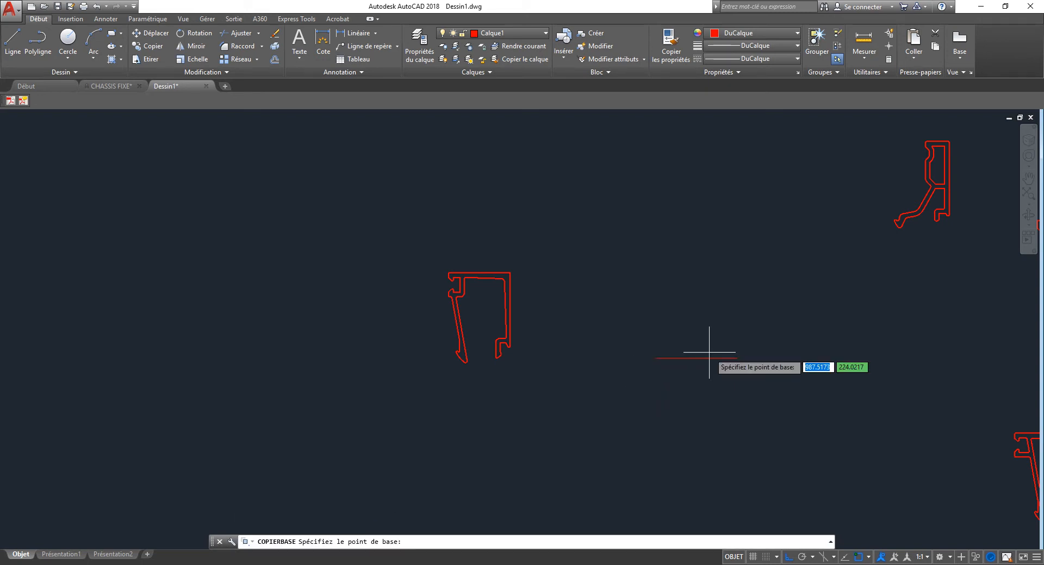
click(736, 358)
click(773, 342)
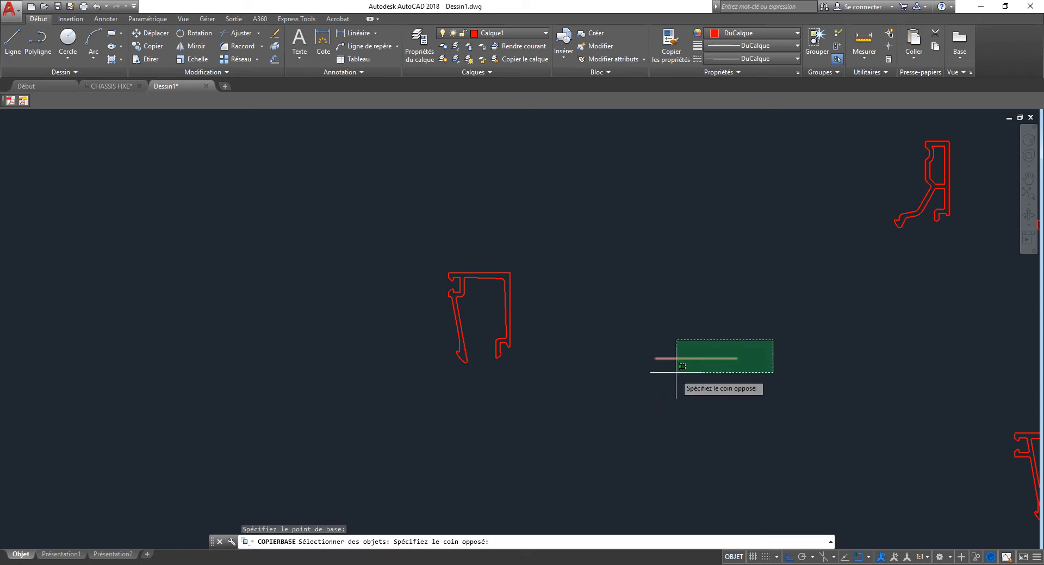
click(669, 375)
key(Return)
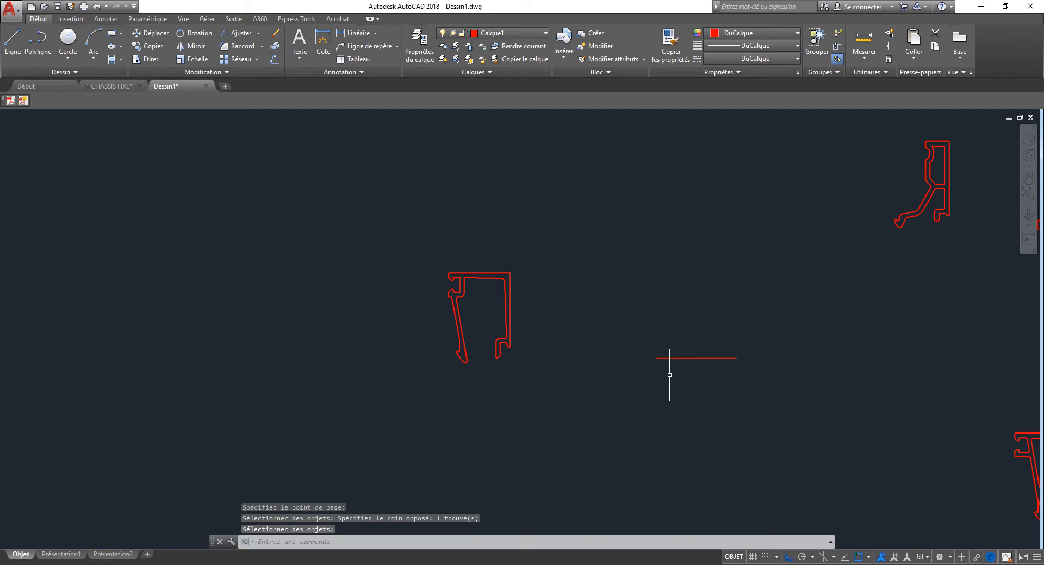
key(Escape)
key(Escape)
- Define the horizontal line as block PARCLOSES-REMPLISSAGE, converted to a block, with its base point at the line's right end
text(b)
key(Return)
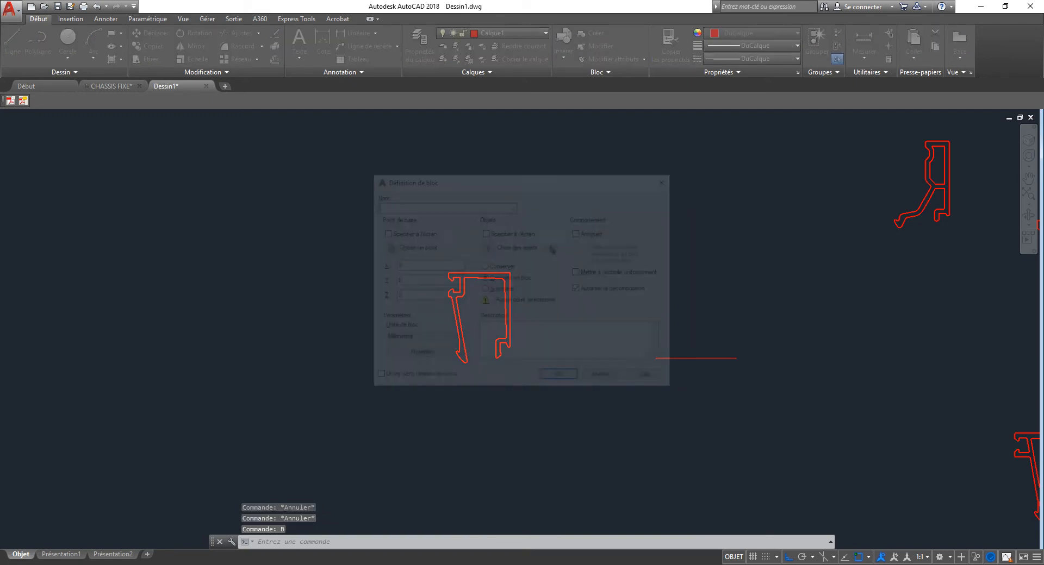
click(488, 247)
click(716, 345)
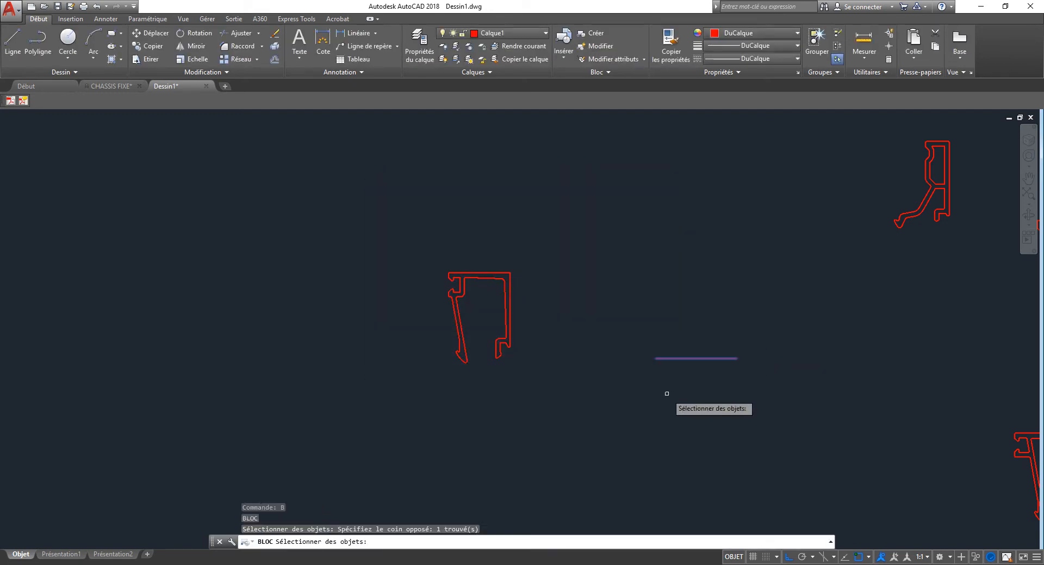
click(669, 396)
key(Return)
click(385, 247)
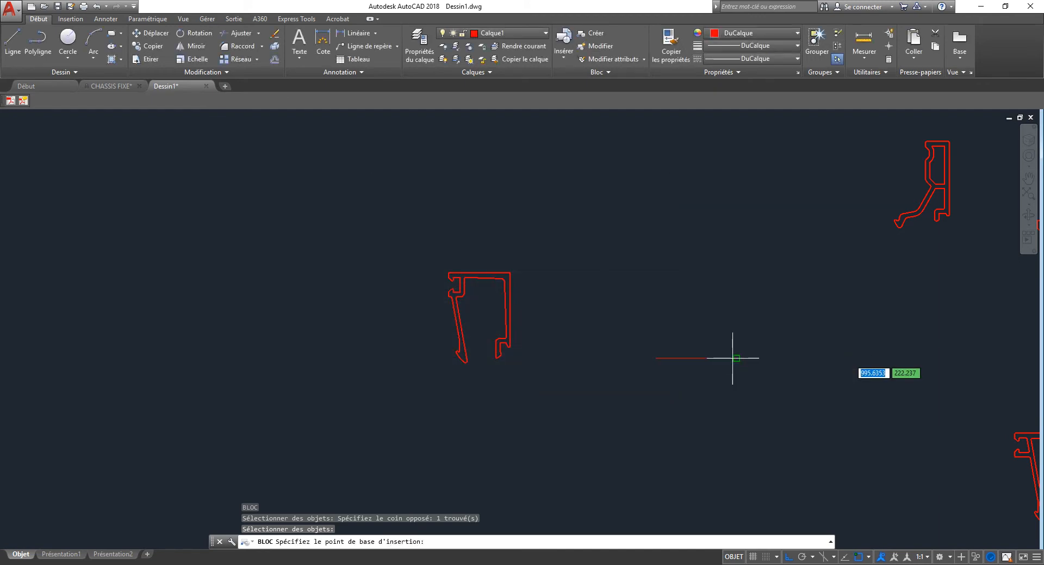
click(736, 358)
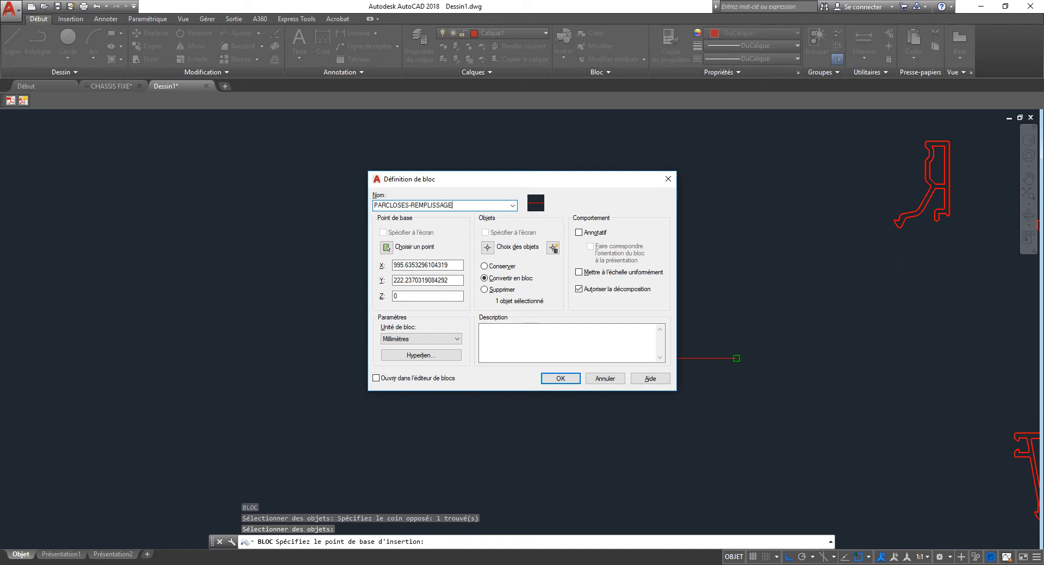
click(561, 378)
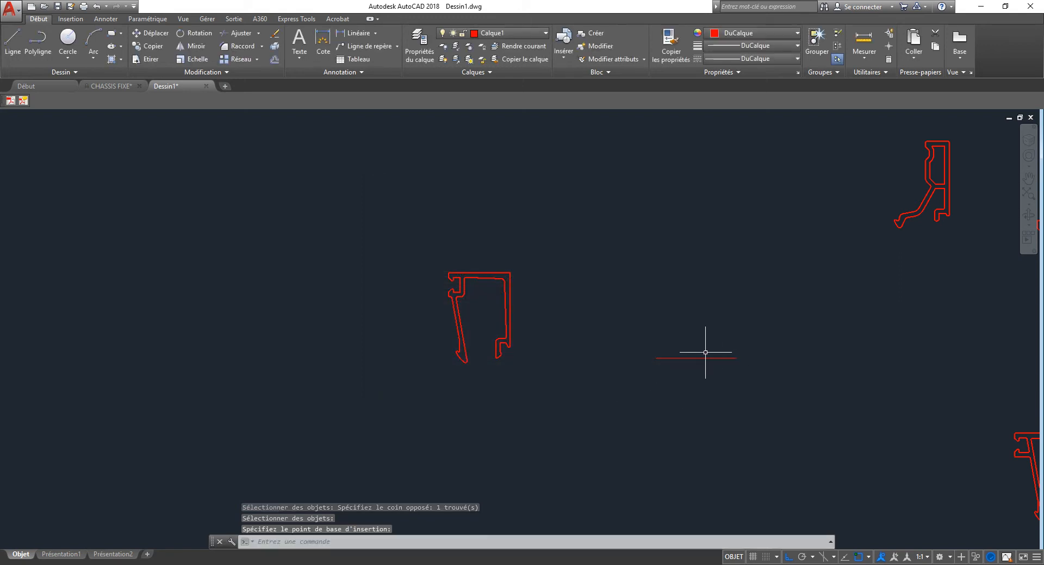
- Open block PARCLOSES-REMPLISSAGE in the block editor
double_click(698, 358)
click(514, 361)
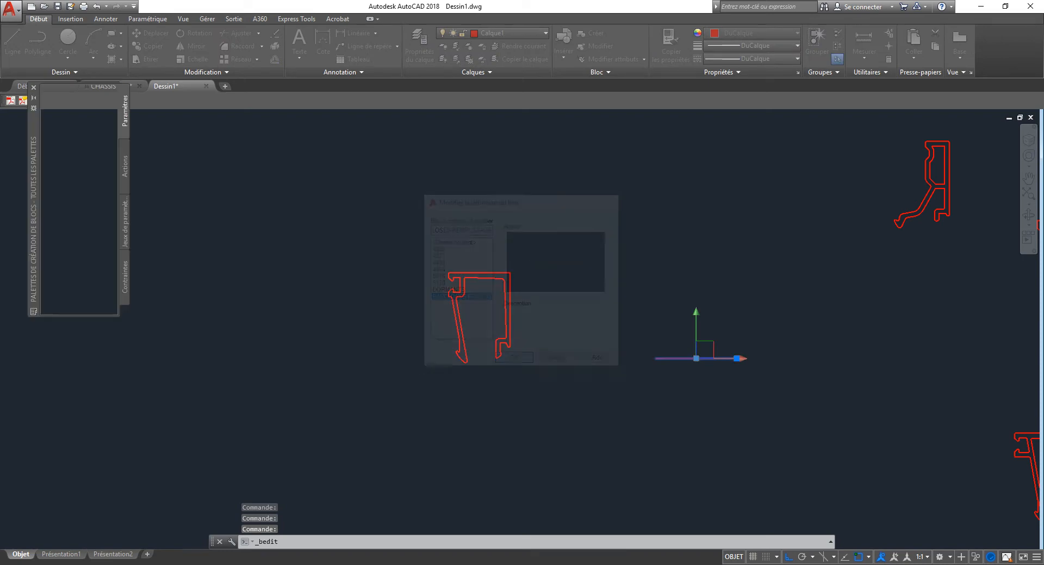
- Erase the existing object inside the block definition opened for editing
click(676, 310)
click(579, 398)
key(Delete)
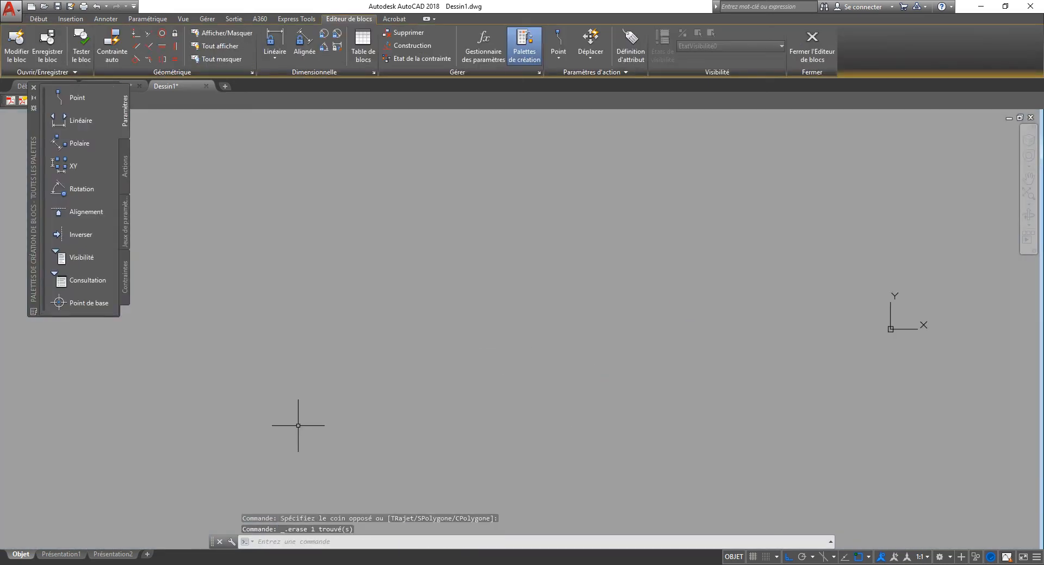
scroll(320, 426, down, 6)
middle_drag(361, 410, 436, 370)
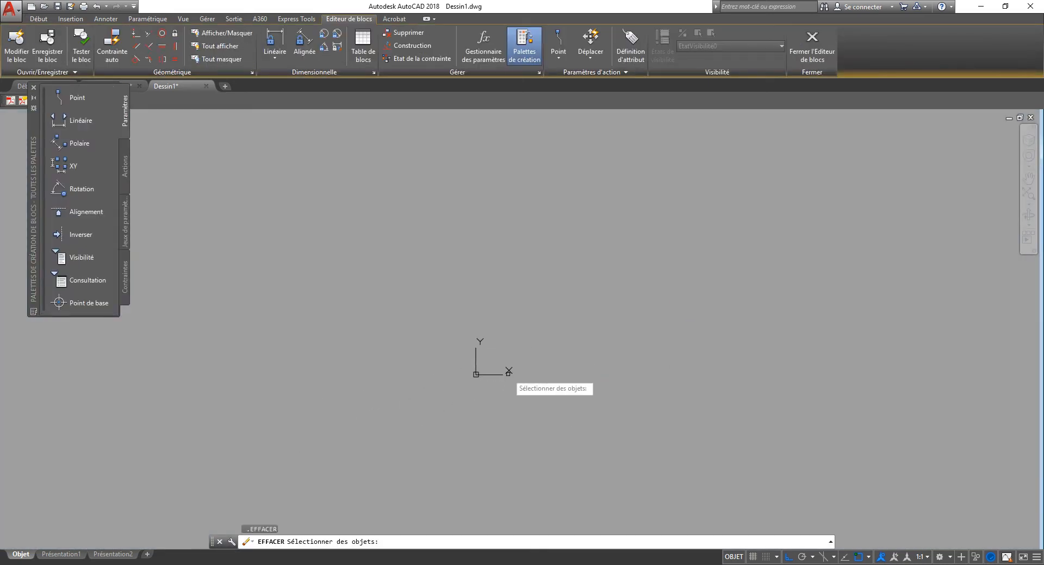
key(Escape)
key(Escape)
- Insert block 5120 at the origin (0, 0, 0) with scale 1 and rotation 0
text(i)
key(Return)
text(5120)
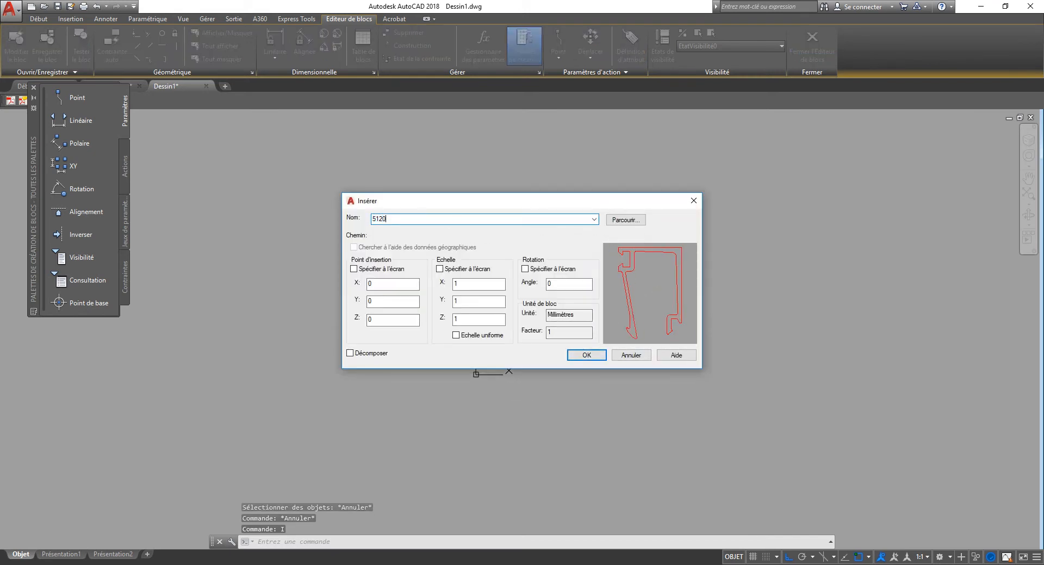
click(586, 355)
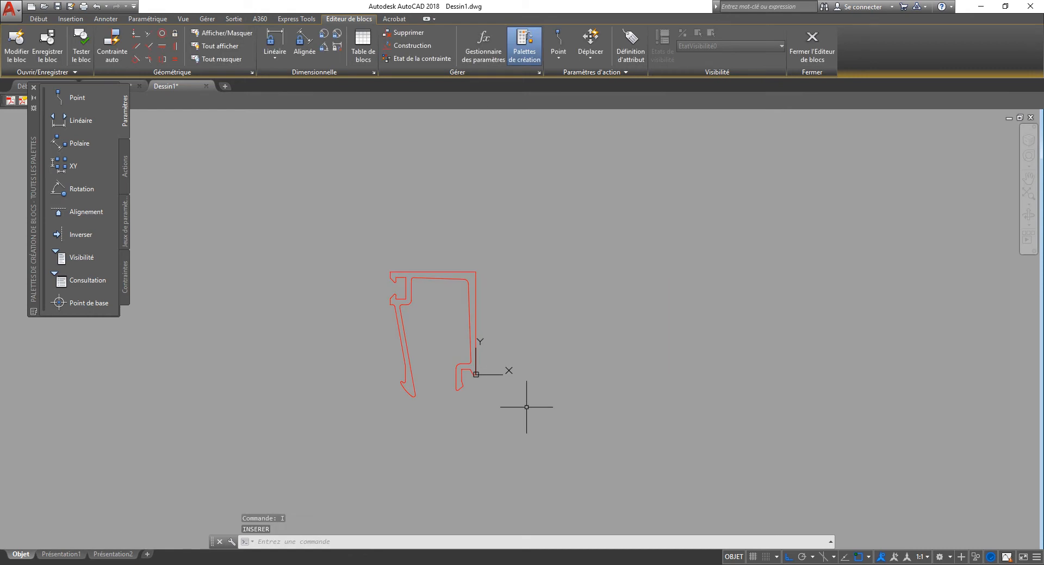
middle_drag(483, 408, 680, 343)
scroll(673, 286, down, 2)
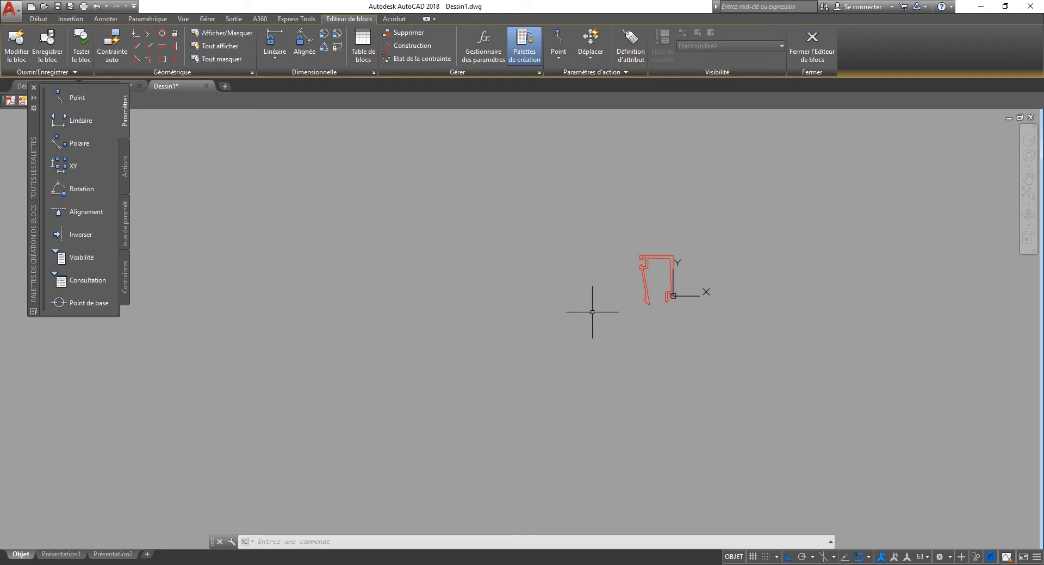
scroll(618, 275, up, 4)
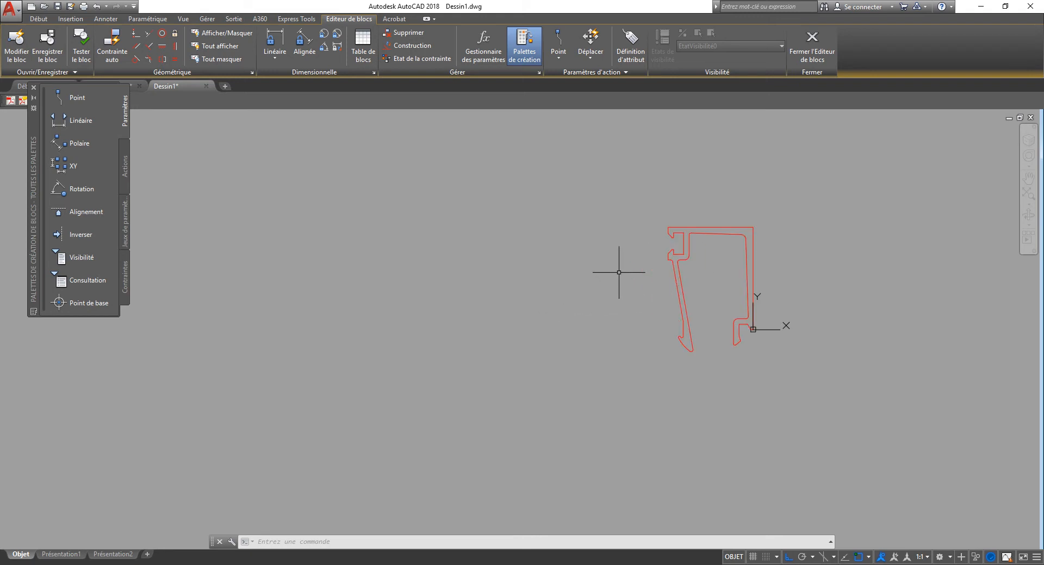
middle_drag(596, 265, 597, 283)
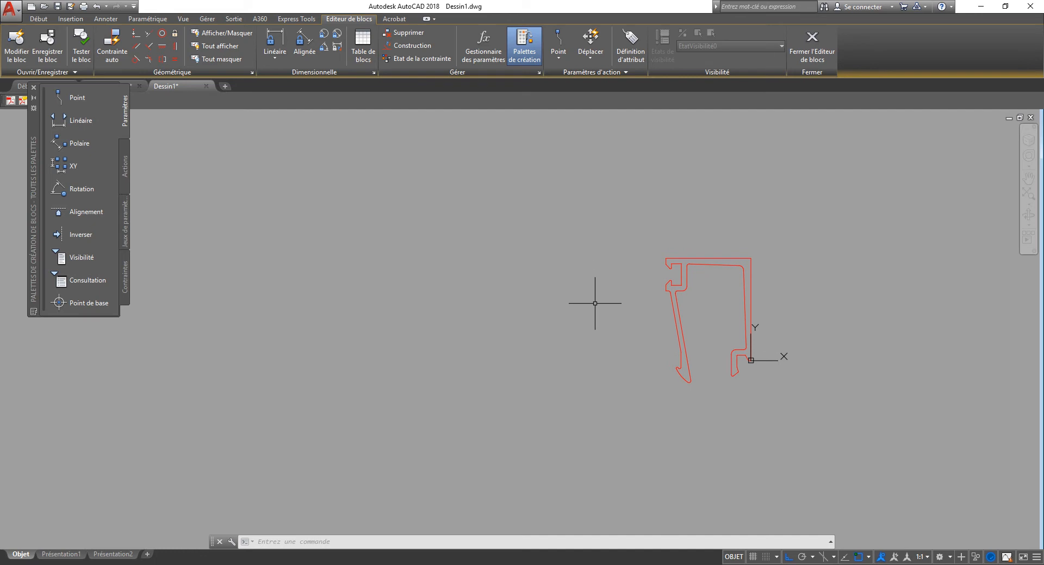
- Insert the large frame profile block at the origin with scale 1 and rotation 0, alongside the 5120 profile
text(i)
key(Return)
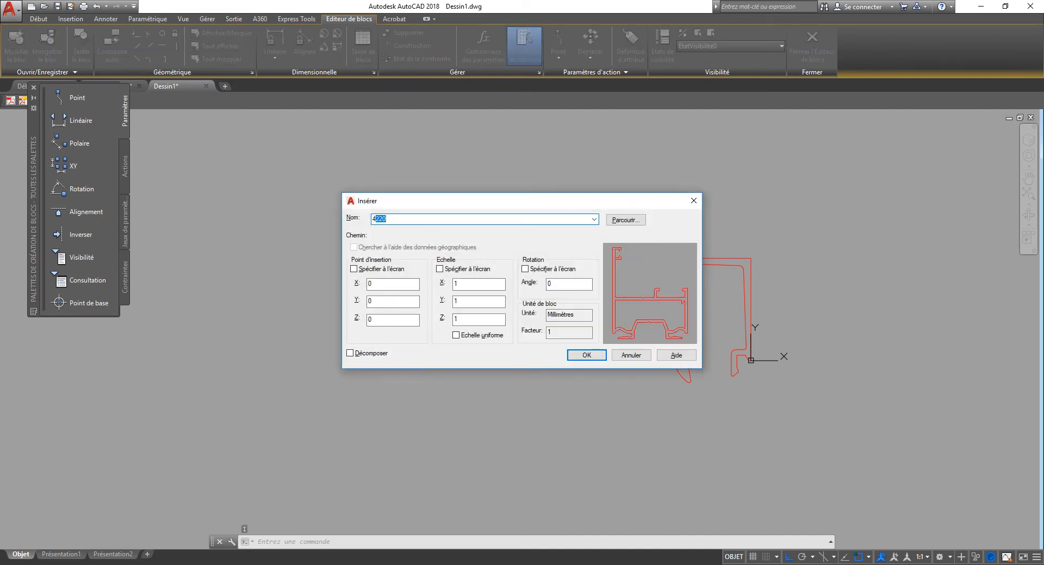
key(Return)
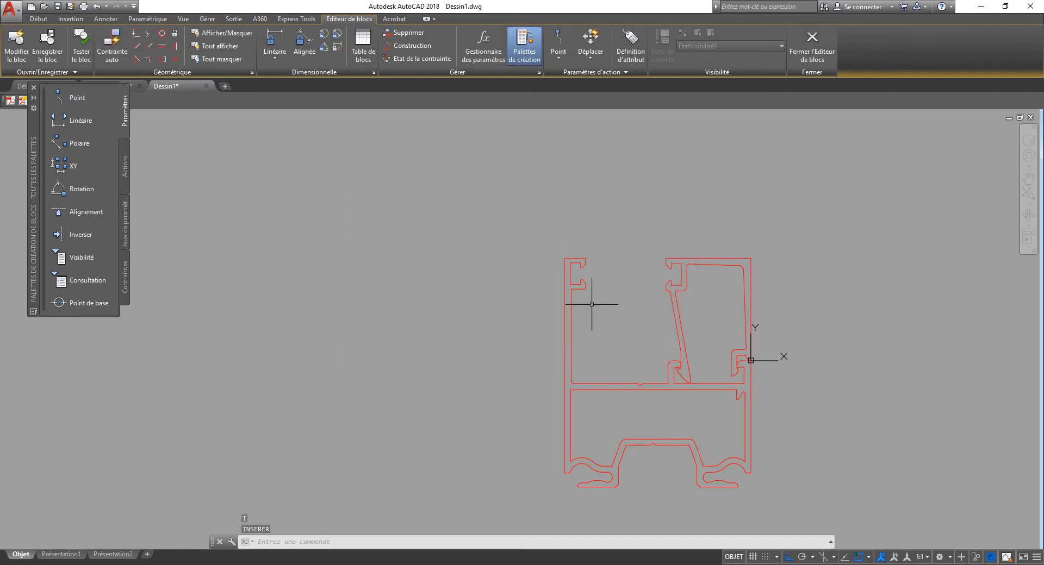
middle_drag(669, 366, 475, 329)
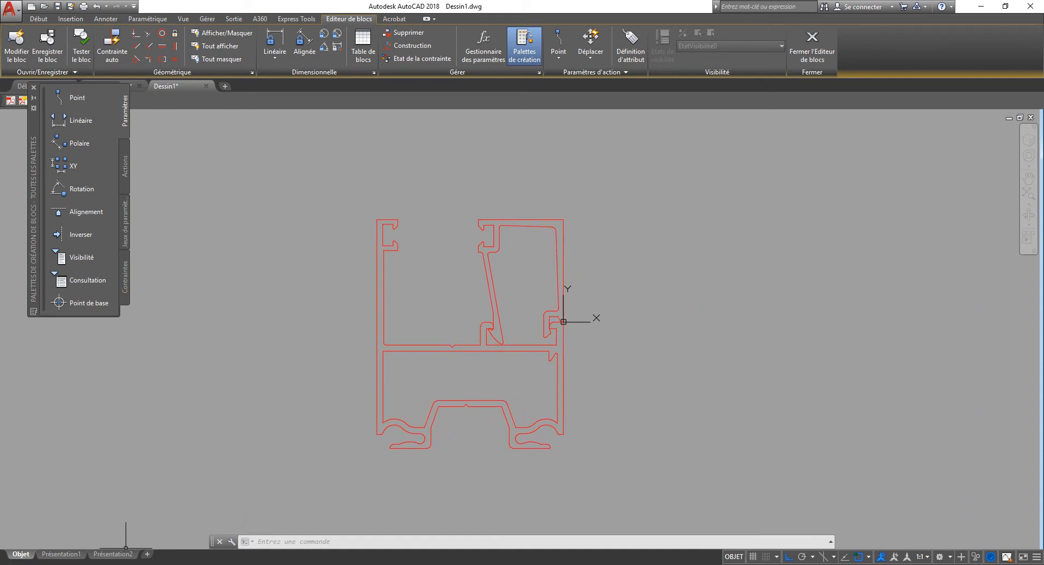
- Through File Explorer, open PLAN EXECUTION FENETRES ET PORTES - IC.dwg from the OCBM project folders on DATAS (O:), ignoring unresolved references
click(94, 564)
double_click(587, 187)
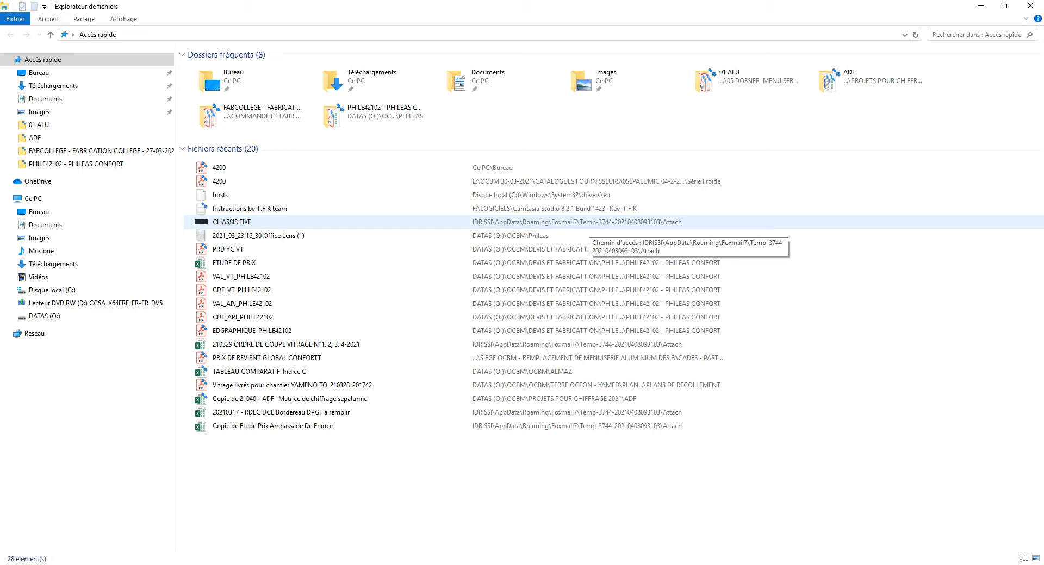
click(45, 316)
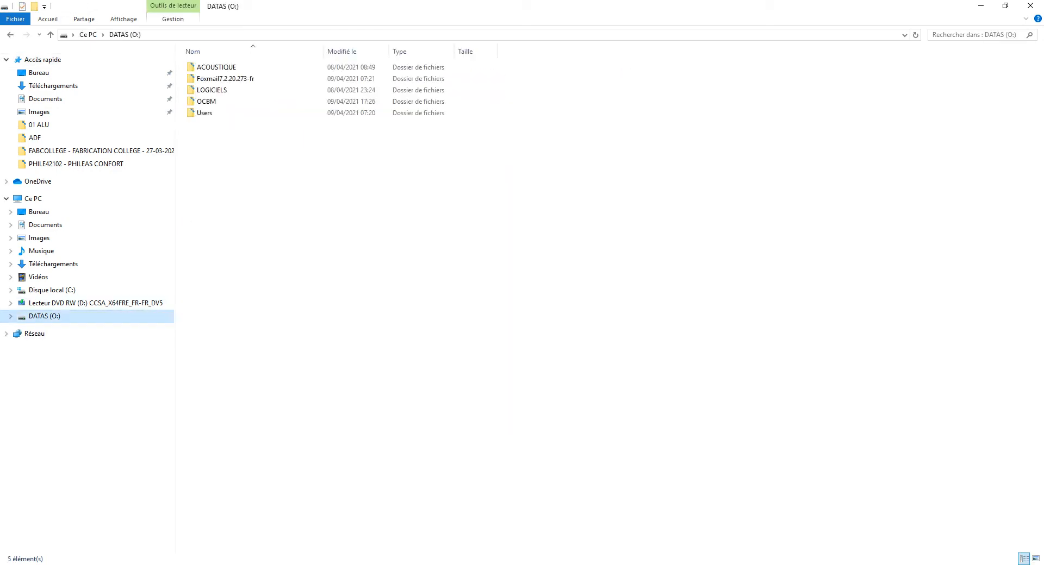
double_click(206, 101)
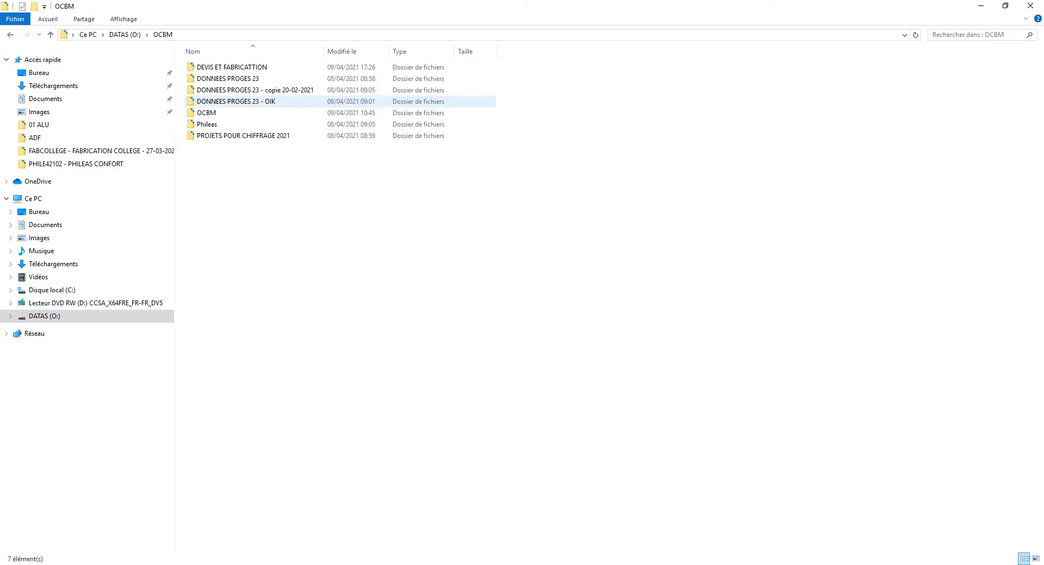
double_click(209, 68)
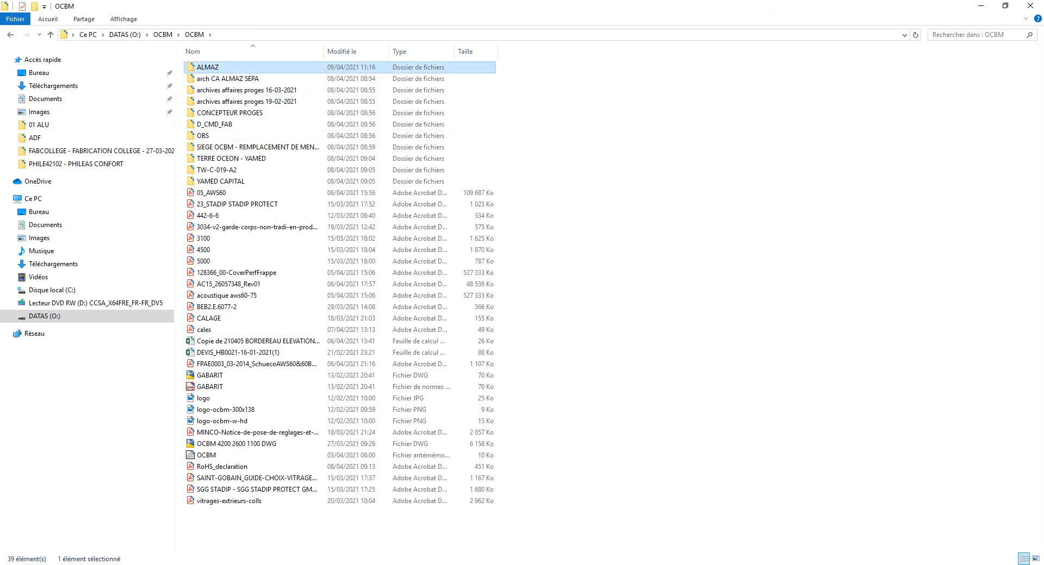
double_click(213, 102)
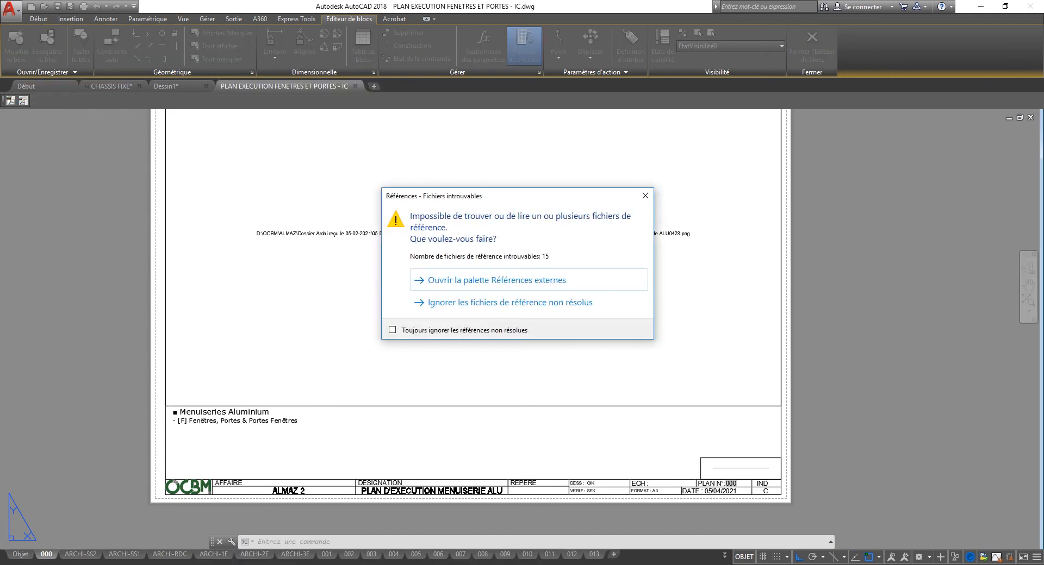
click(469, 302)
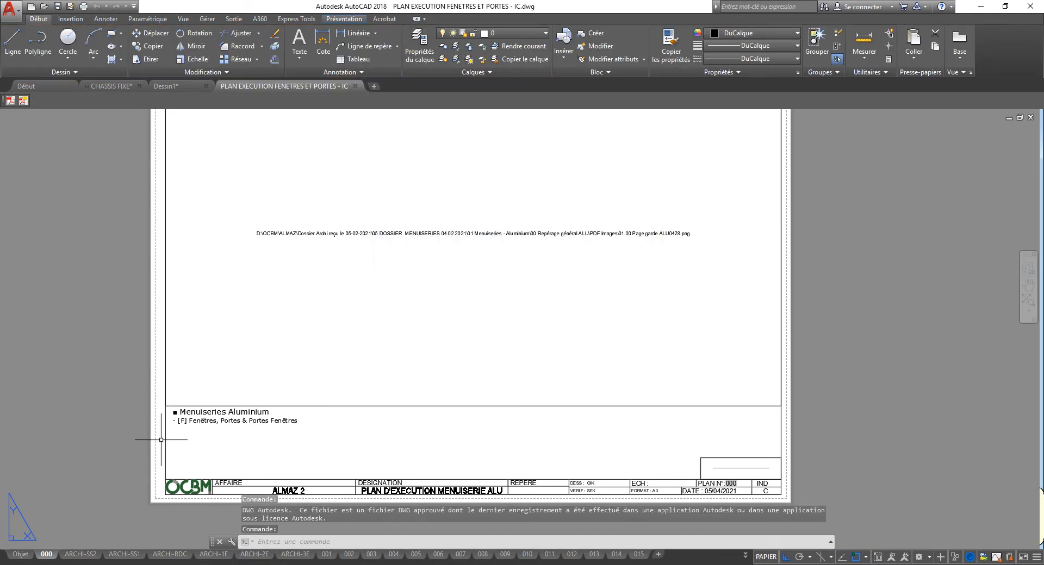
- Switch the opened plan to model space and zoom to the drawing extents
click(20, 555)
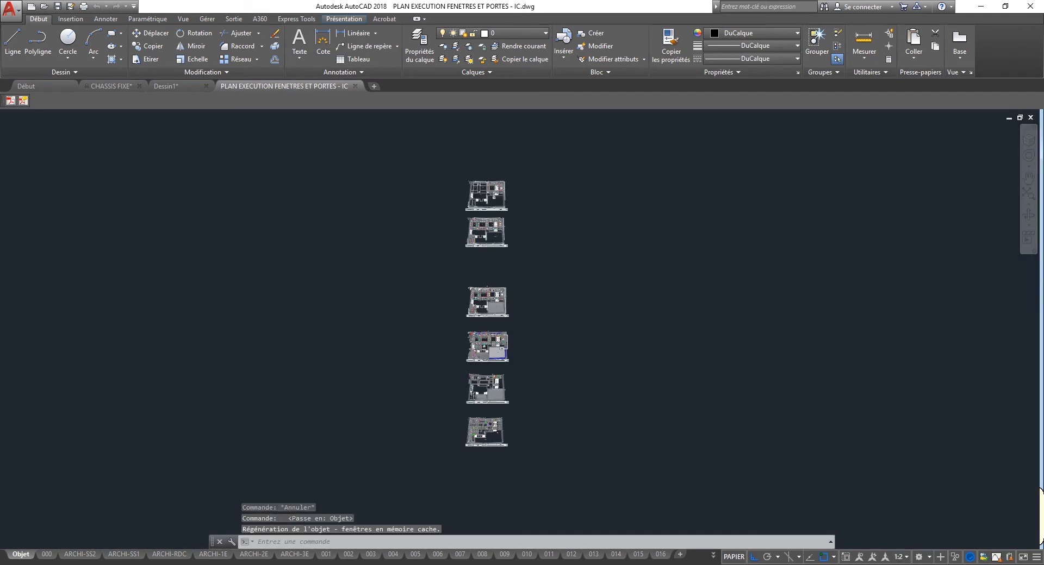
click(671, 270)
click(593, 307)
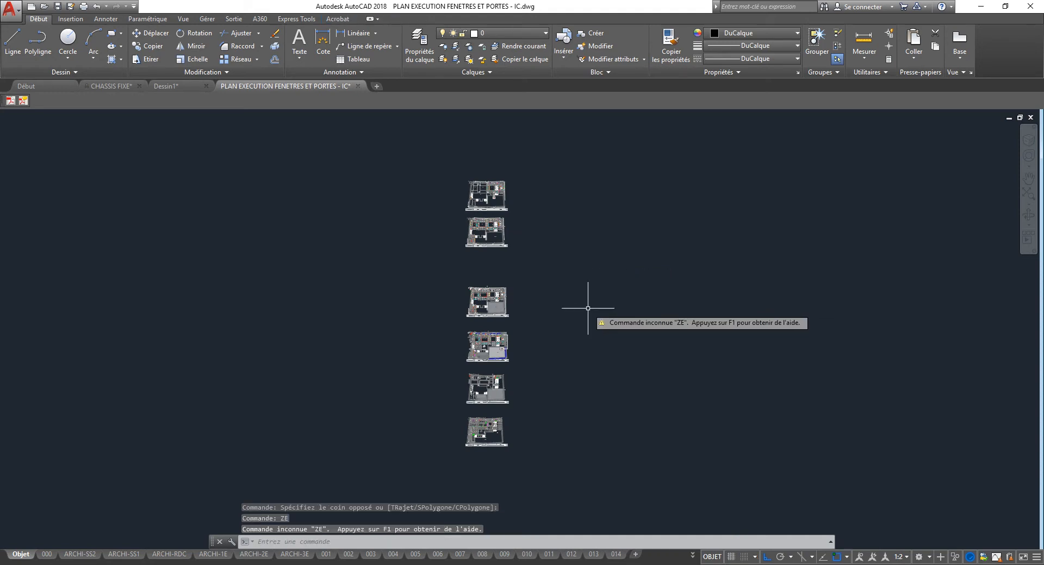
text(z)
key(Return)
text(et)
key(Return)
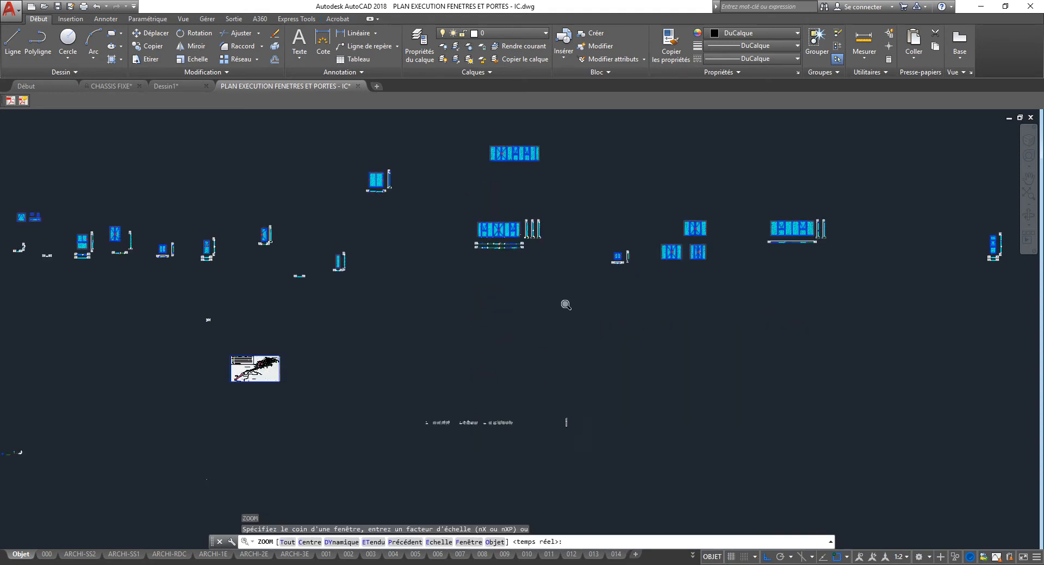
- Insert block 50501 into the plan's model space at the origin with uniform scale 1 and rotation 0
text(i)
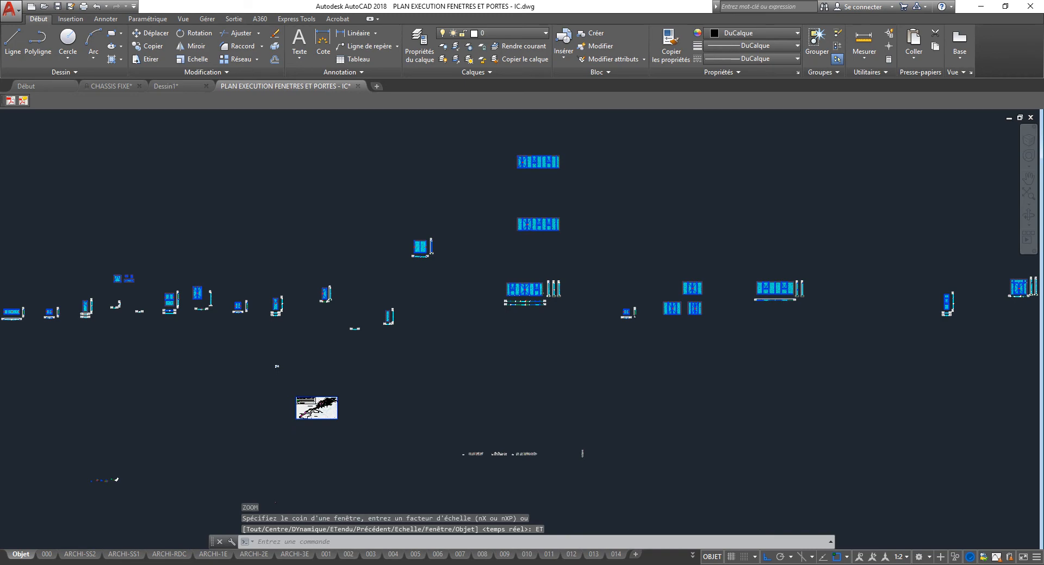
key(Return)
key(Down)
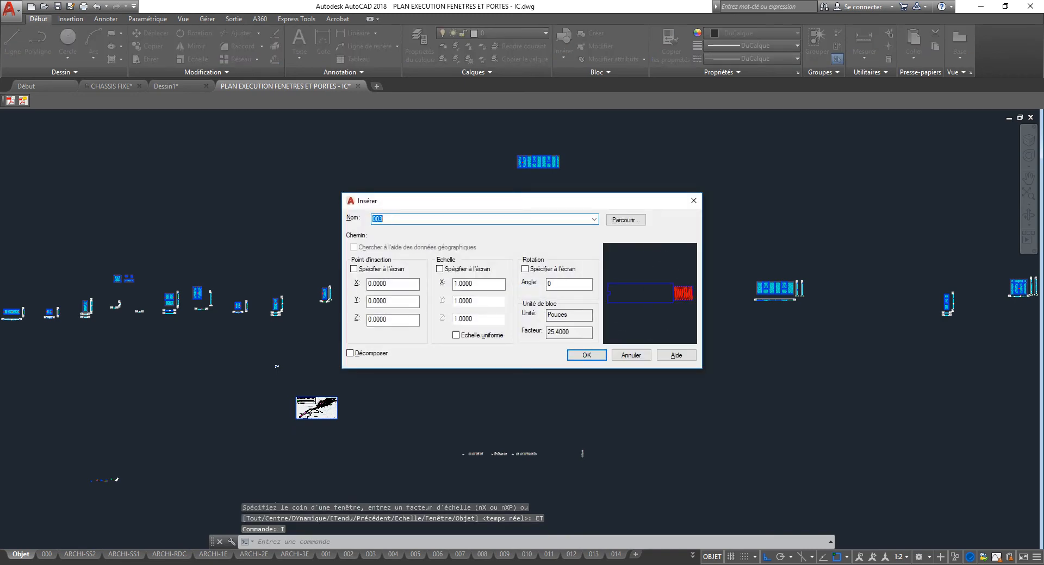
key(Down)
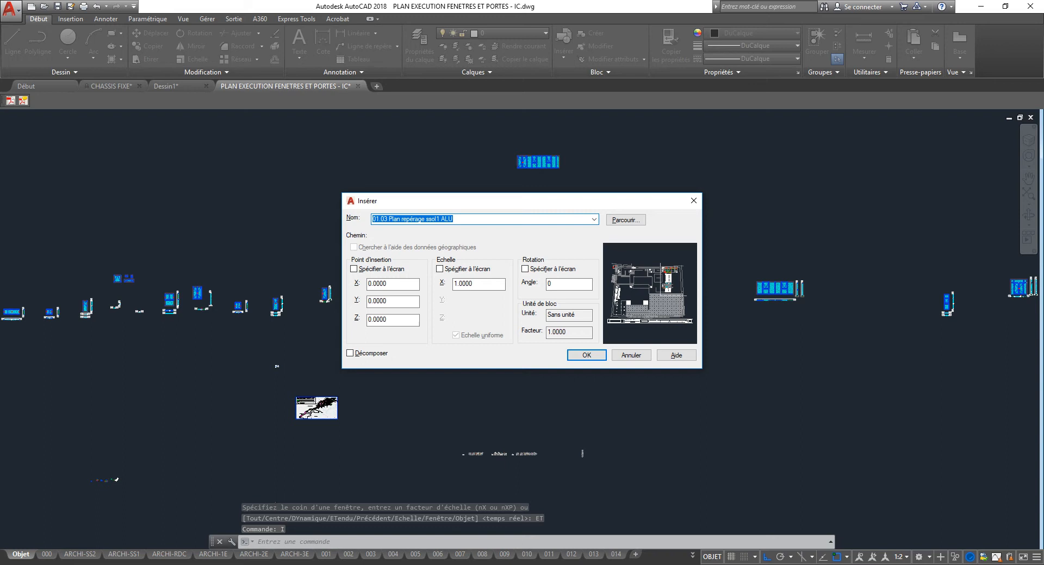
scroll(484, 219, down, 1)
click(594, 219)
click(594, 219)
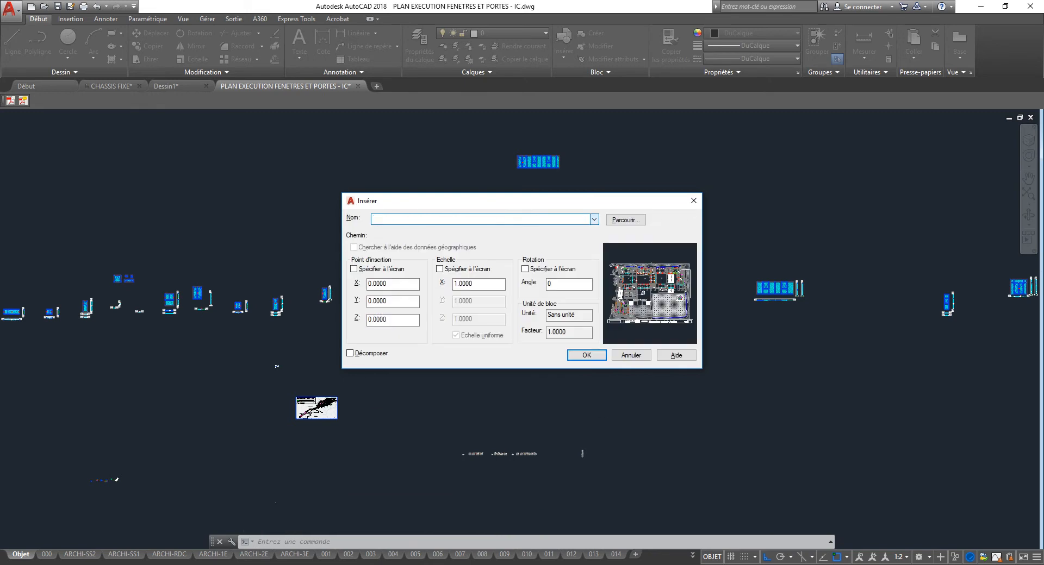
click(594, 219)
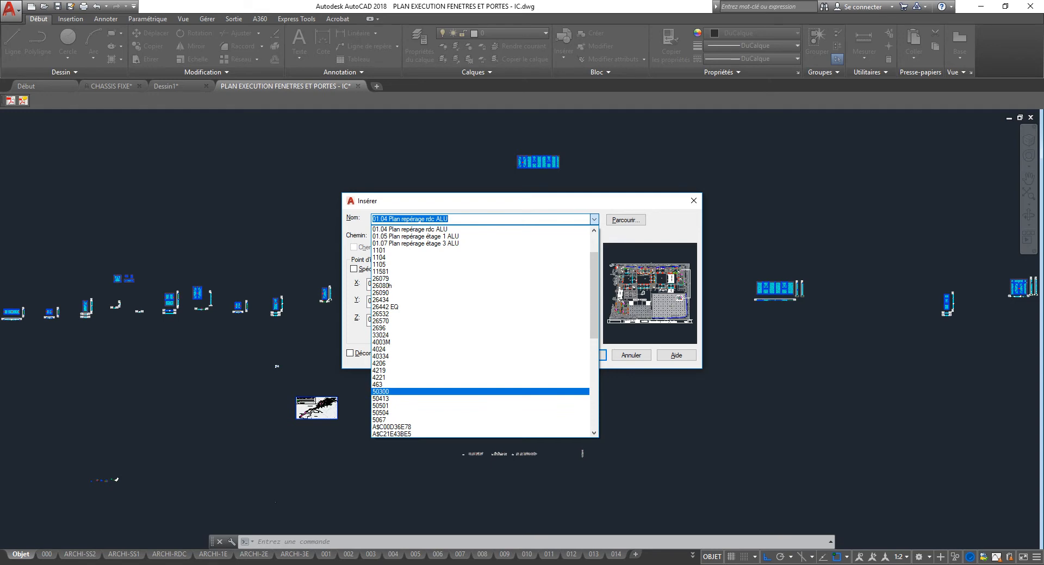
click(391, 406)
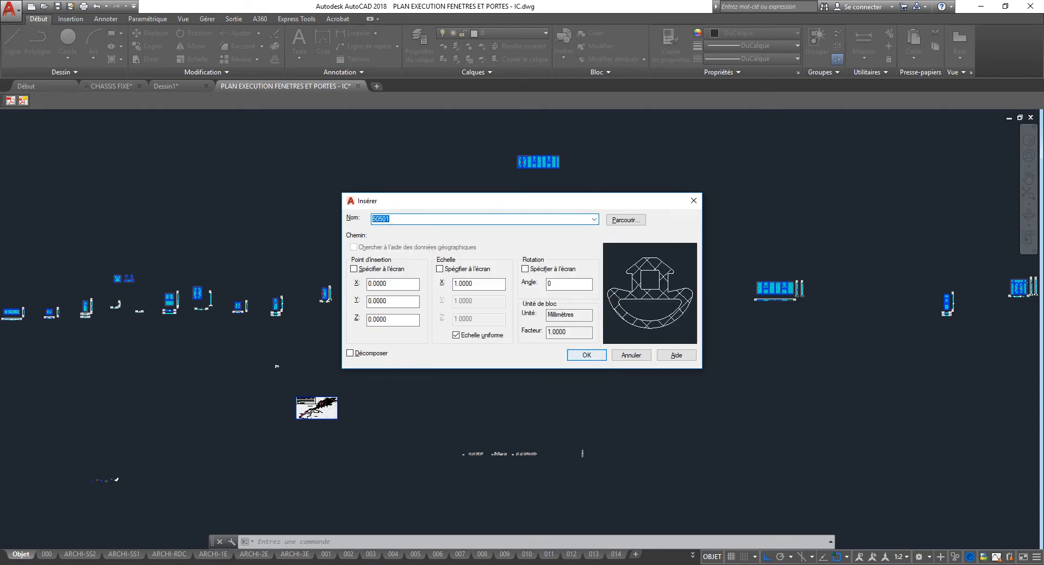
key(Return)
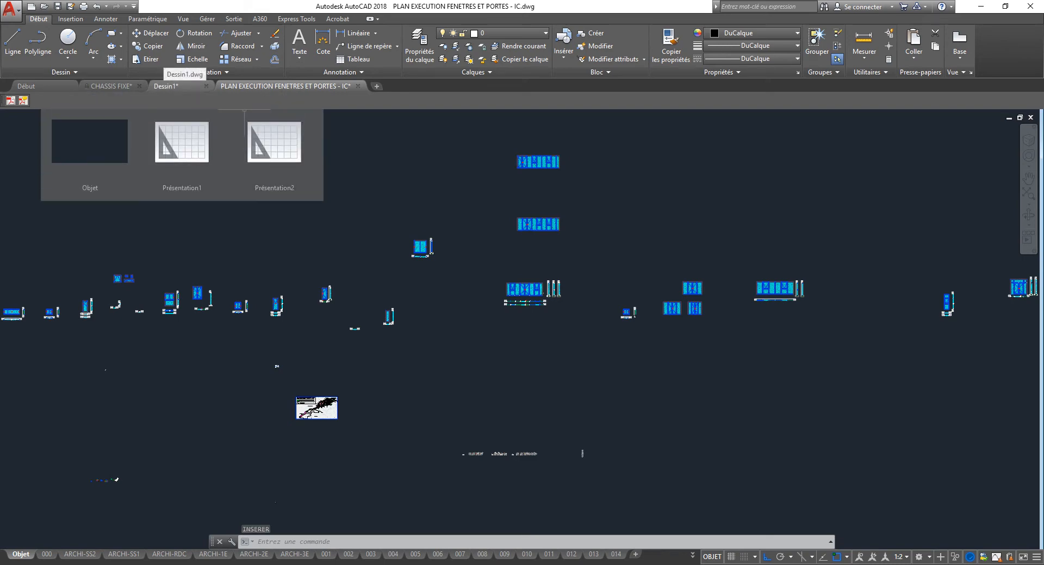
- Return to the Dessin1 drawing, open DesignCenter and collapse the C: drive folder tree
click(173, 86)
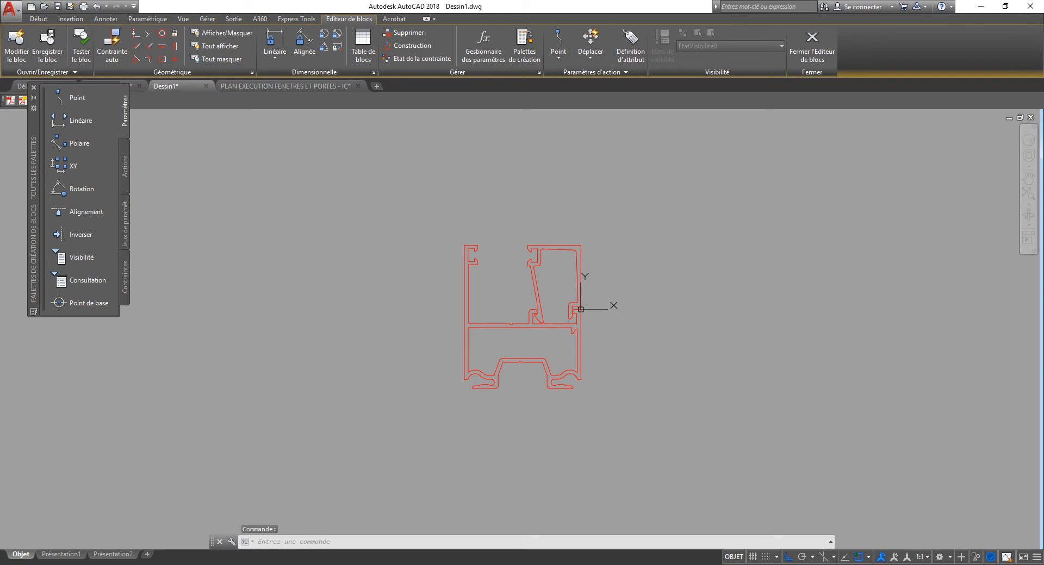
key(ctrl+2)
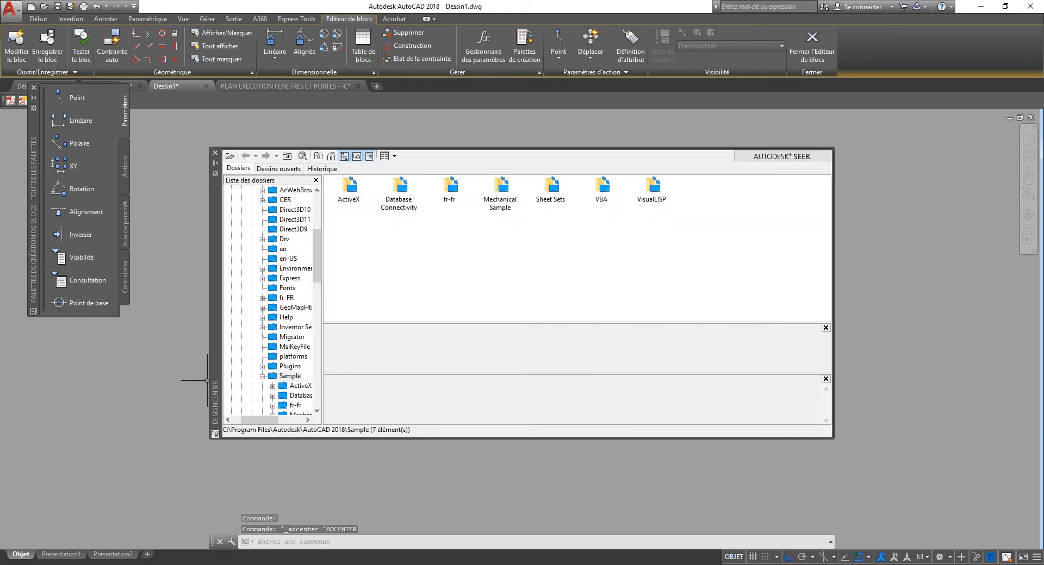
scroll(277, 391, up, 5)
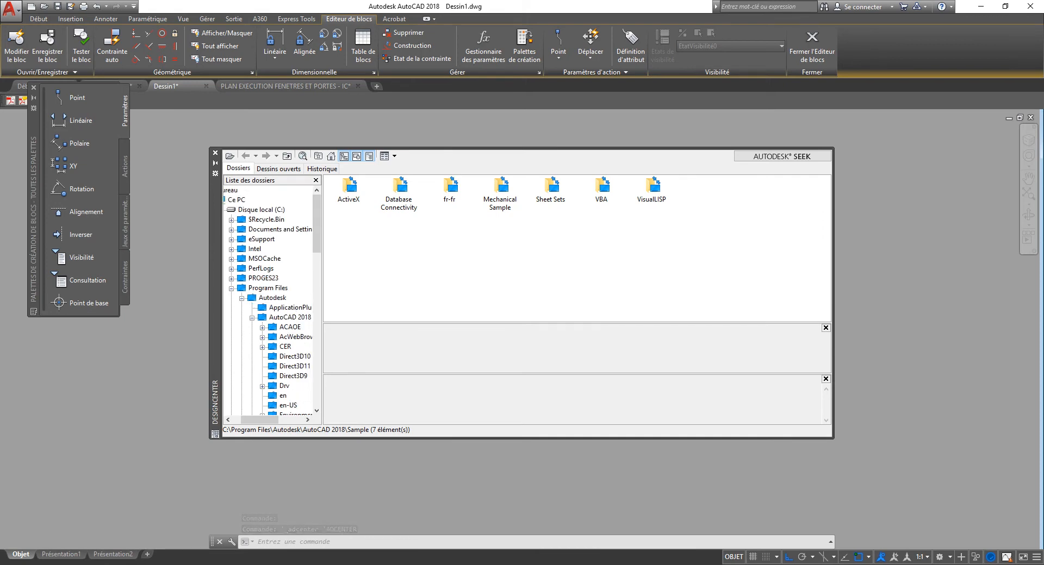
double_click(268, 288)
double_click(261, 210)
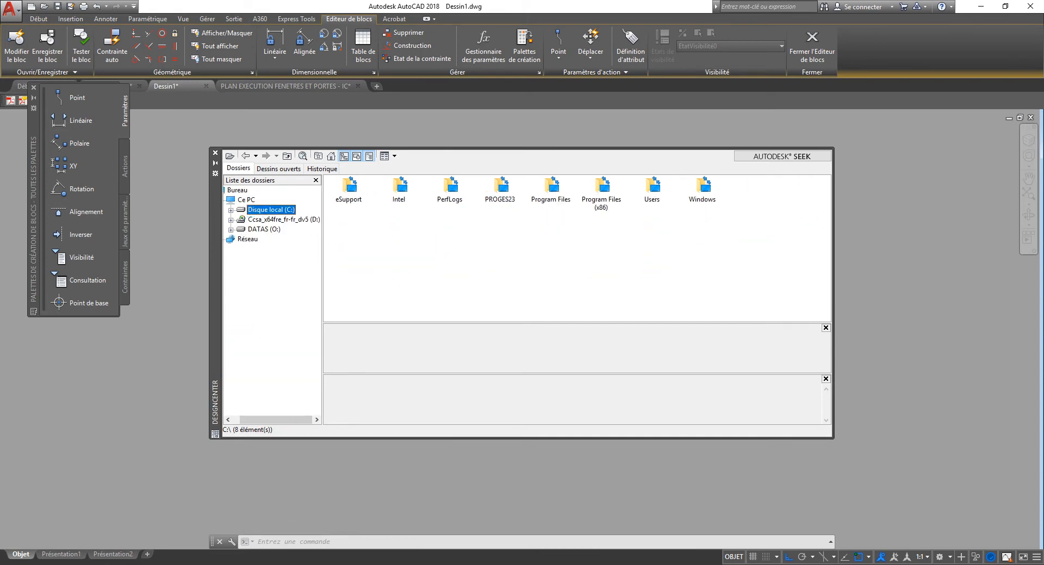
- Expand the DATAS (O:) drive in DesignCenter and select its OCBM folder
key(Down)
key(Down)
key(Right)
key(Down)
key(Down)
key(Down)
key(Down)
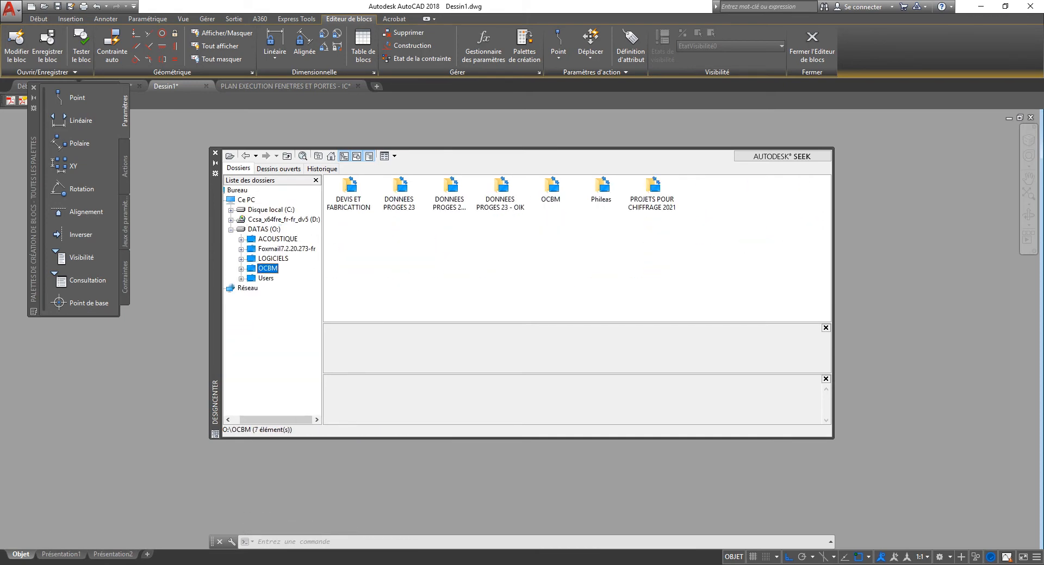
- Expand the OCBM folder and the nested OCBM subfolder to list its contents
key(Right)
key(Down)
key(Down)
key(Down)
key(Down)
key(Down)
key(Right)
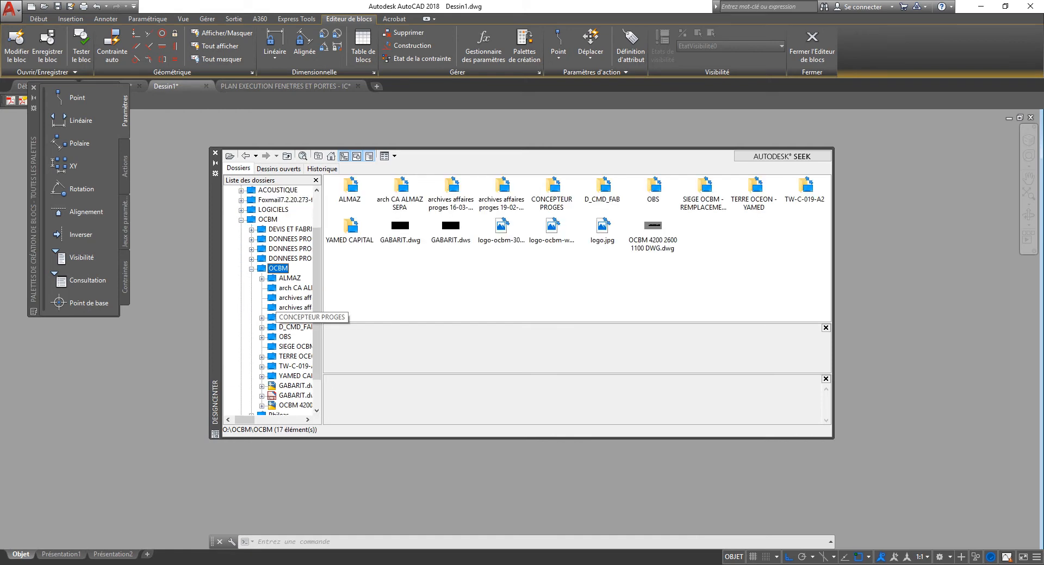
- Open the ALMAZ folder and its BET-OCBM subfolder, and select PLAN EXECUTION FENETRES ET PORTES - IC.dwg
key(Tab)
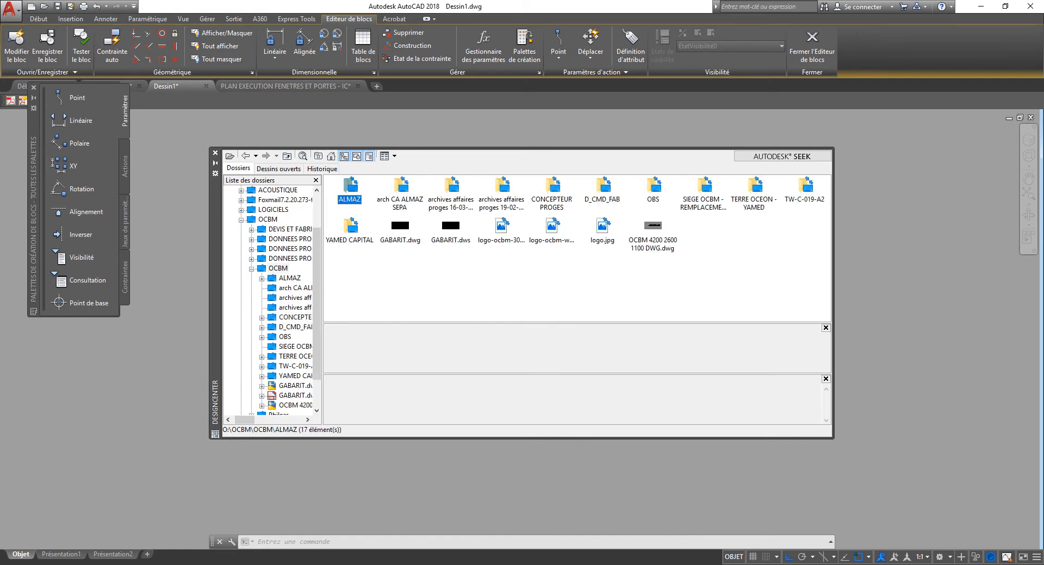
key(Return)
double_click(500, 189)
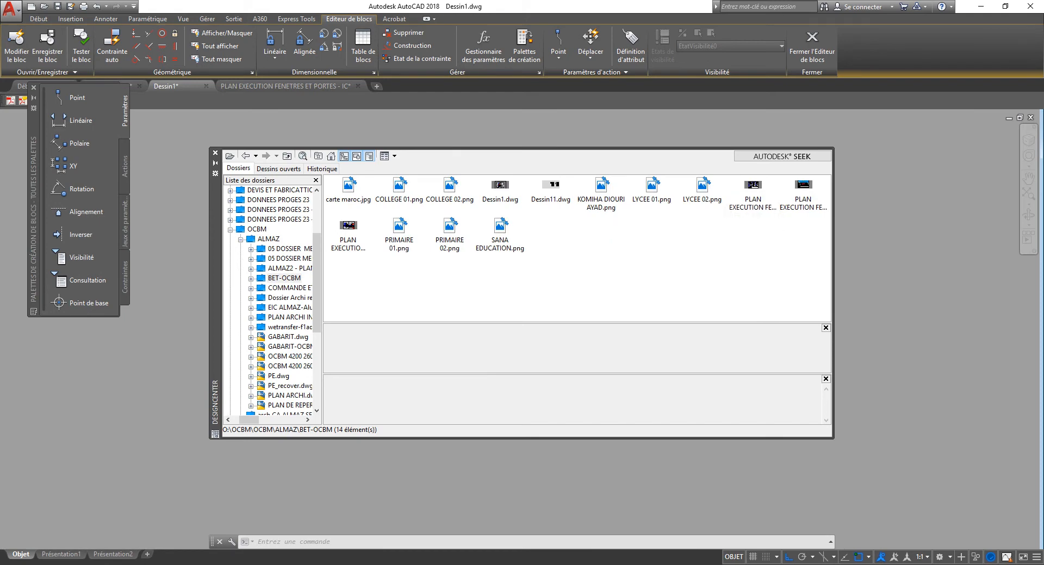
click(803, 186)
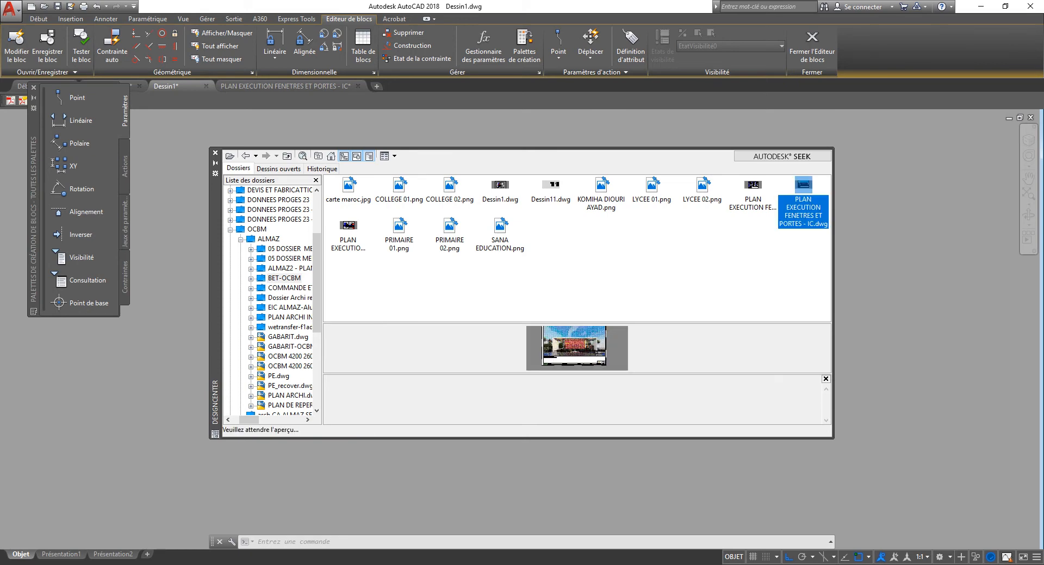
- List the blocks contained in PLAN EXECUTION FENETRES ET PORTES - IC.dwg in DesignCenter
double_click(803, 203)
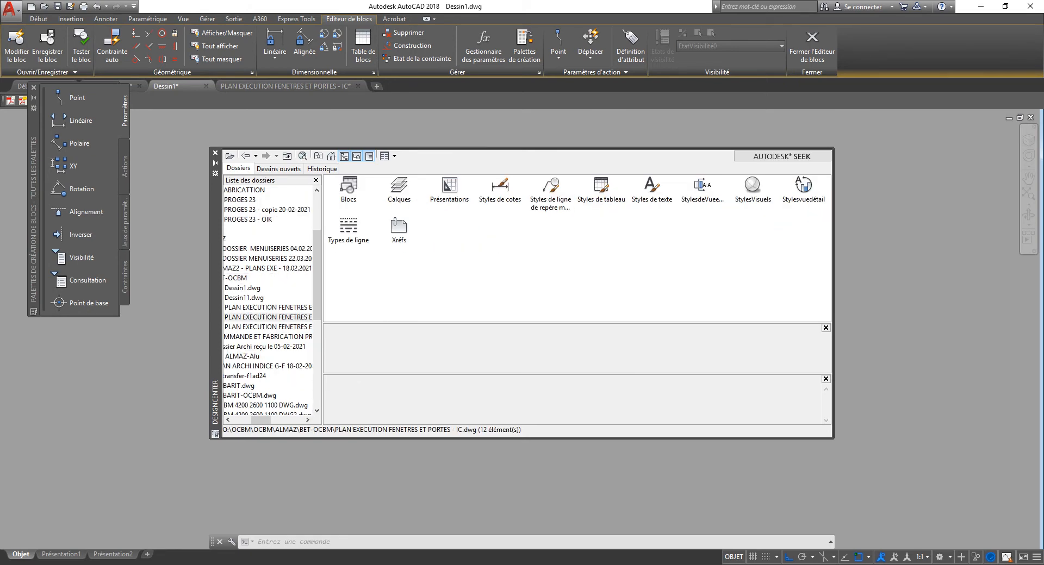
double_click(349, 188)
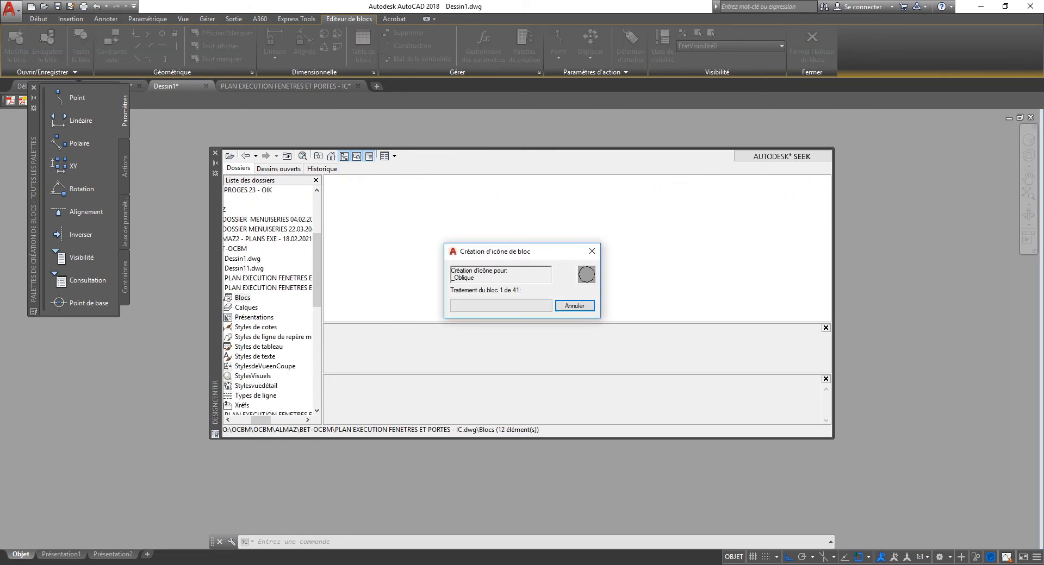
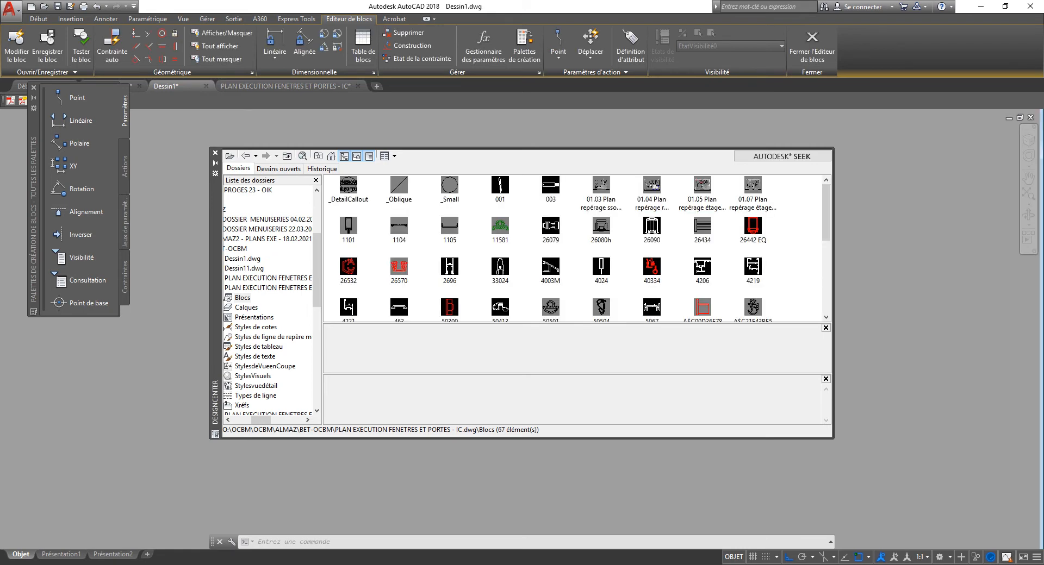
- Insert block 11581 from DesignCenter beside the red profile and check the drawing units
click(499, 227)
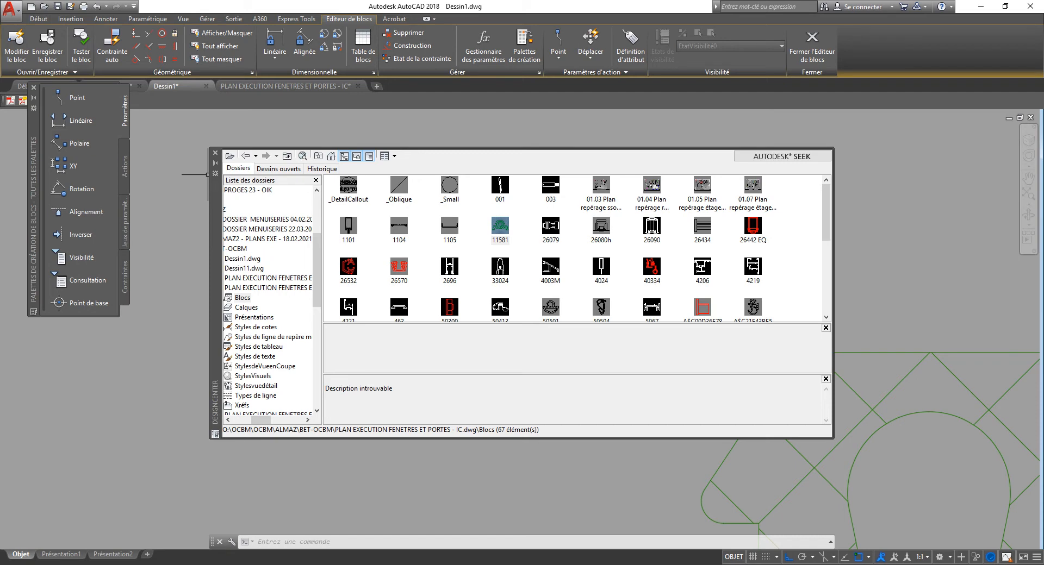
scroll(538, 304, down, 5)
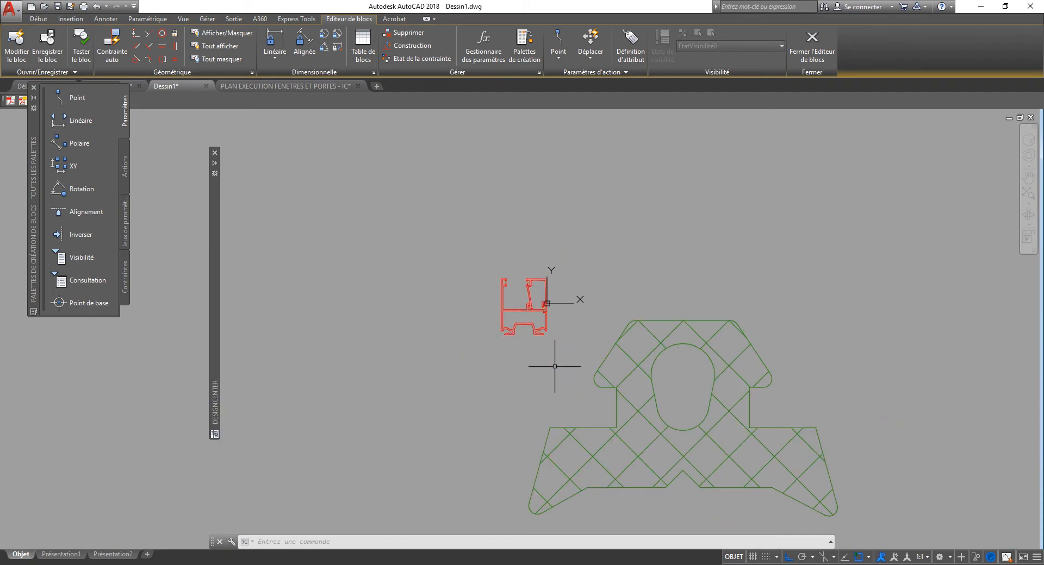
text(un)
key(Return)
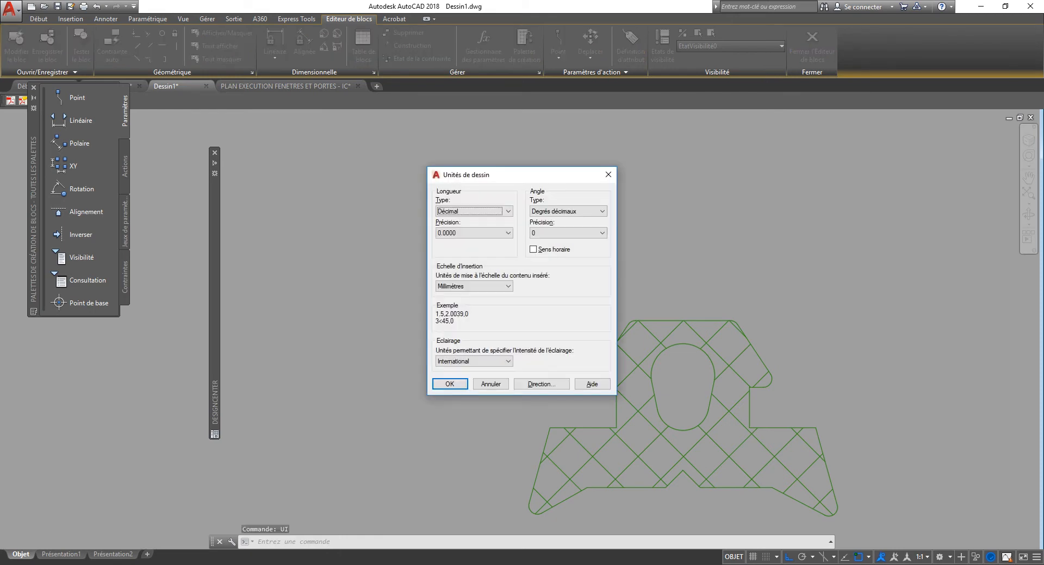
key(Return)
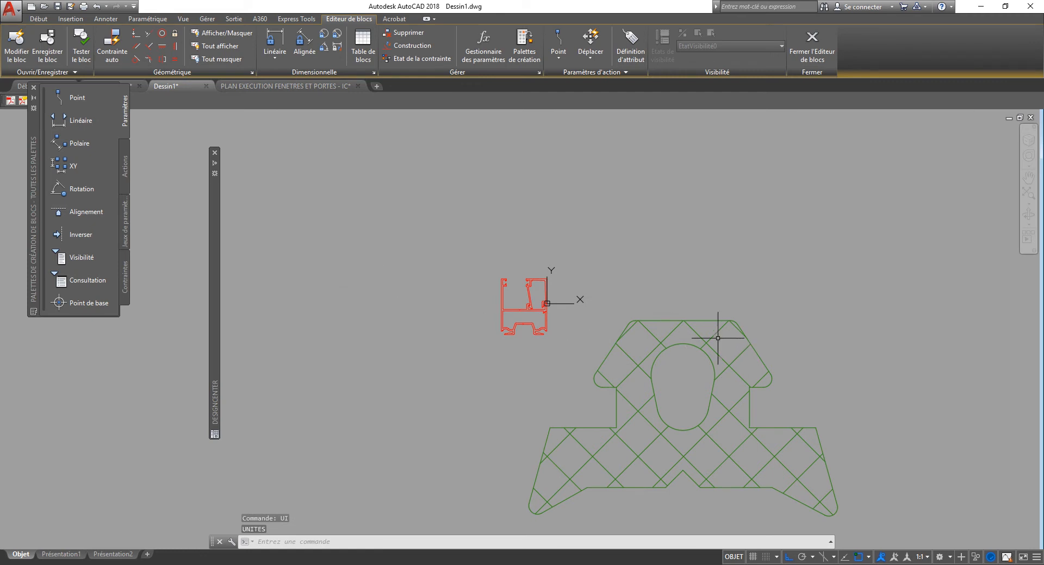
- Scale the inserted gasket block by a factor of 0.1
click(699, 332)
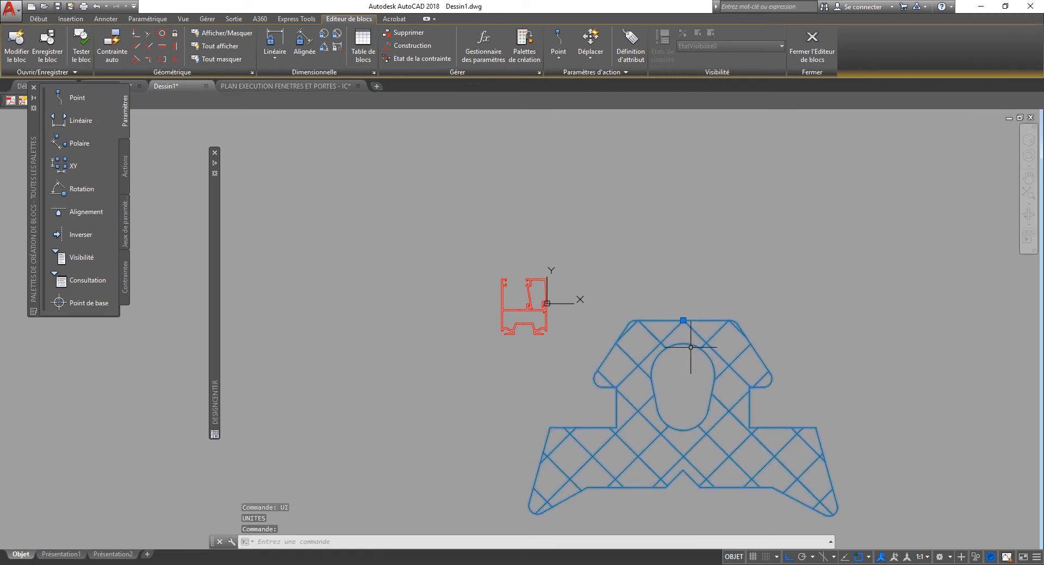
key(Return)
click(635, 320)
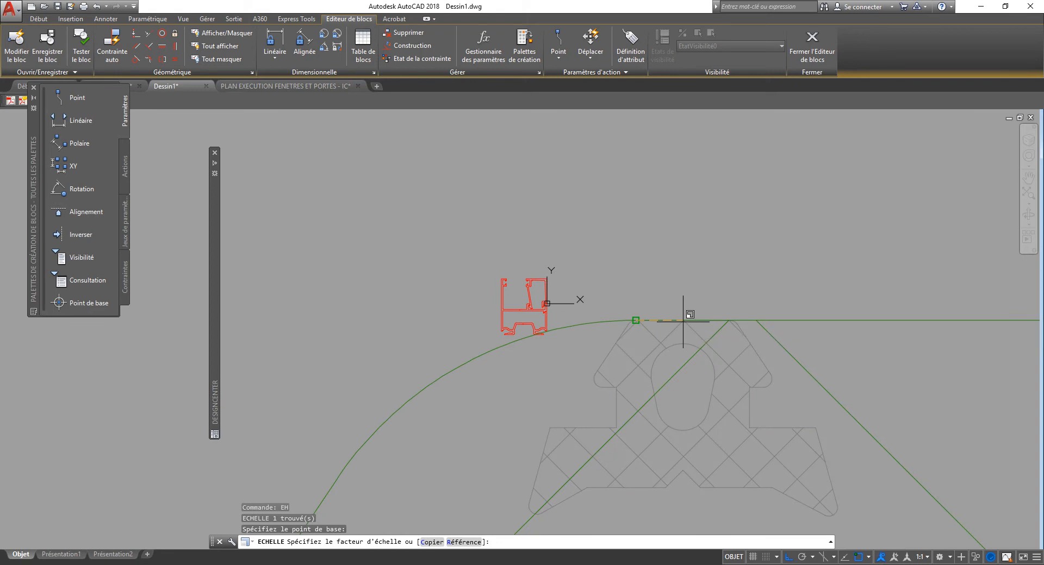
text(.1)
key(Return)
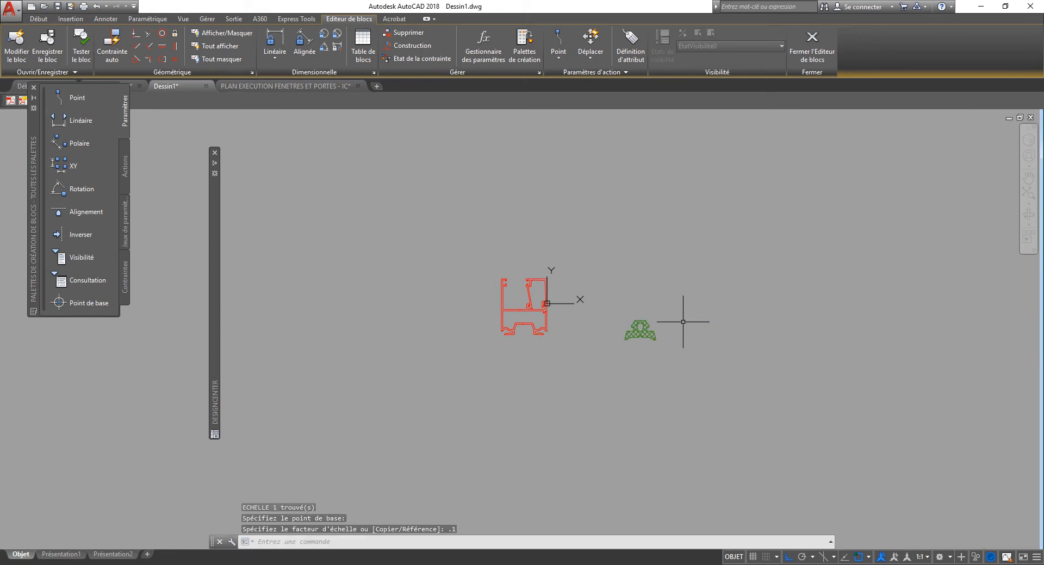
- Rotate the gasket block a quarter turn counterclockwise so that its narrow head points towards the profile
text(ro)
key(Return)
click(665, 306)
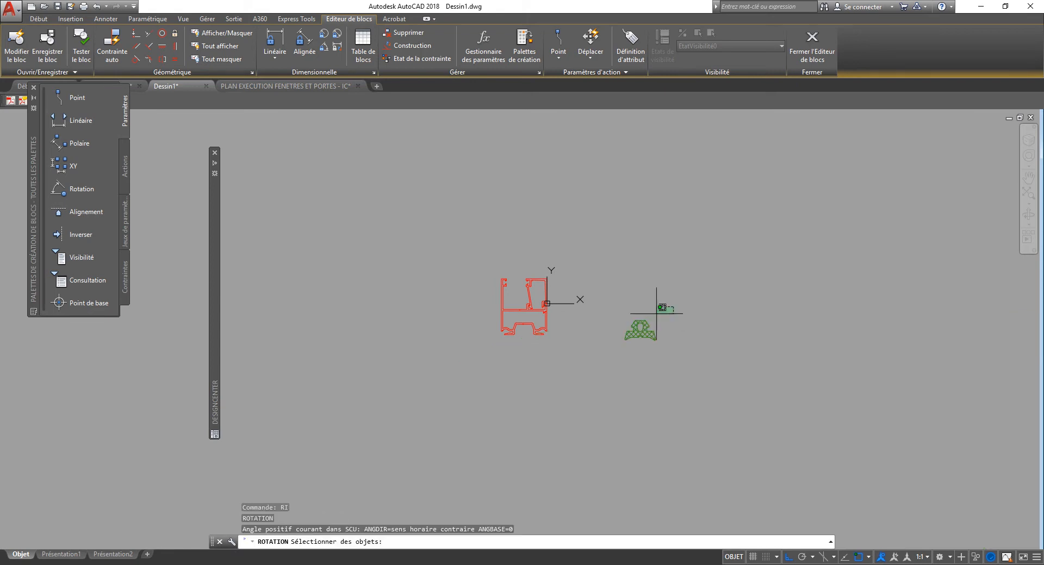
click(610, 346)
key(Return)
click(649, 353)
click(664, 292)
scroll(644, 365, up, 6)
text(e)
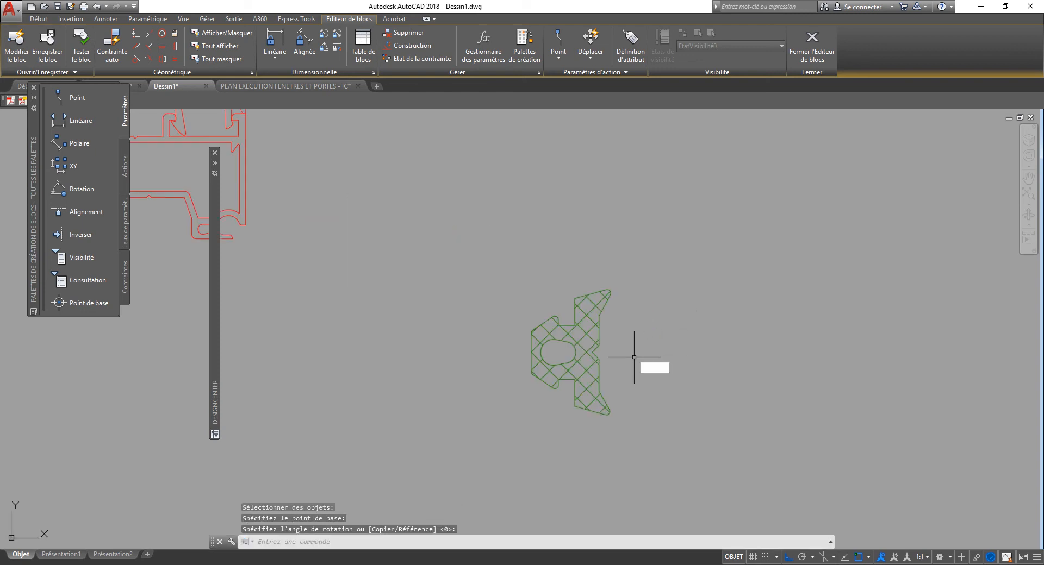
key(Return)
click(630, 356)
click(487, 366)
key(Return)
key(ctrl+z)
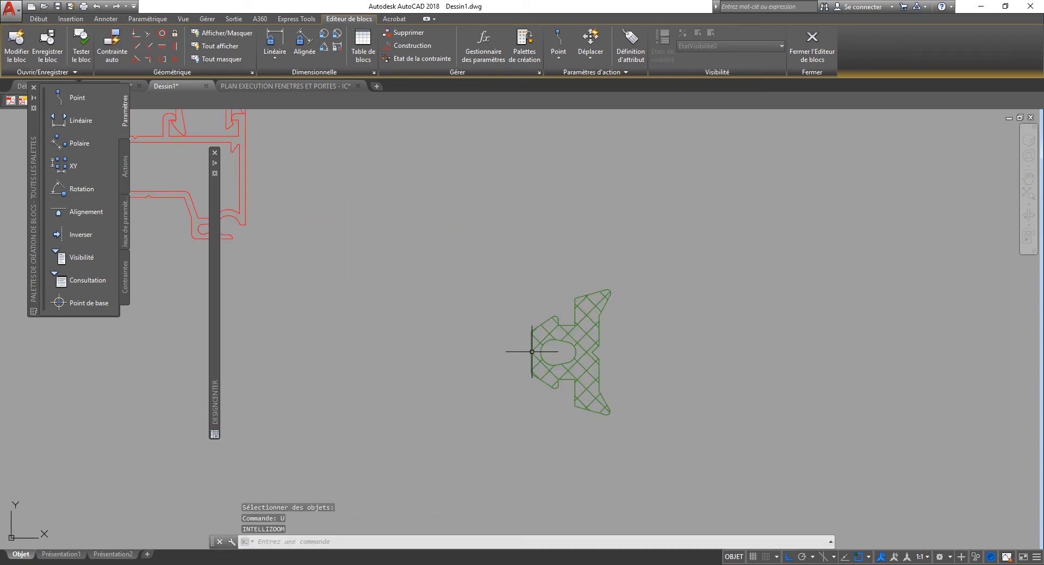
- Move the gasket by the midpoint of its head edge into the groove at the profile's upper left
text(de)
key(Return)
click(505, 370)
click(505, 370)
key(Return)
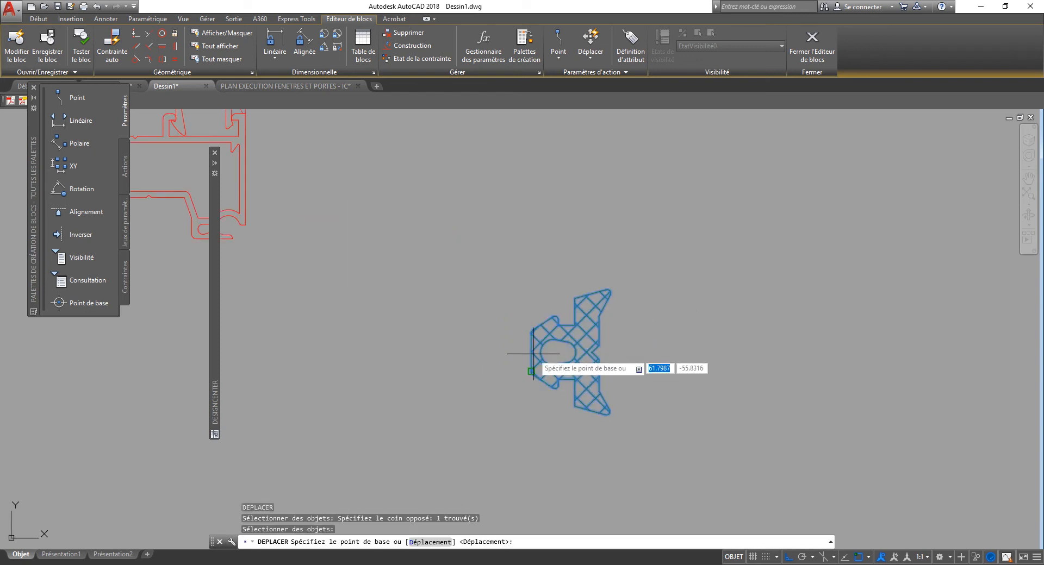
click(532, 352)
scroll(661, 354, down, 5)
scroll(437, 221, up, 4)
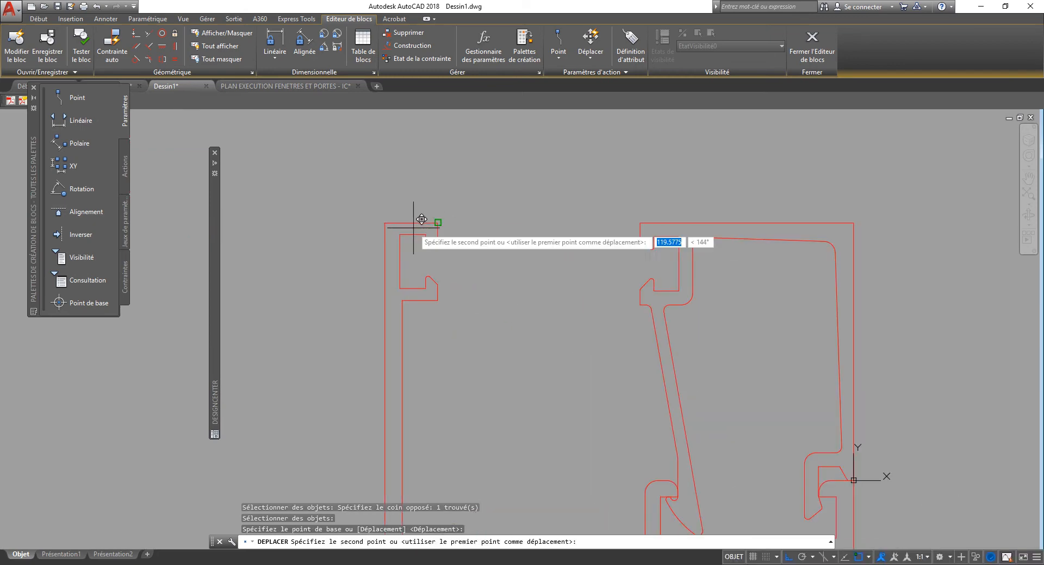
click(407, 233)
scroll(407, 233, up, 3)
- Scale the gasket down by a factor of 0.1 at the profile's groove
click(468, 261)
click(410, 235)
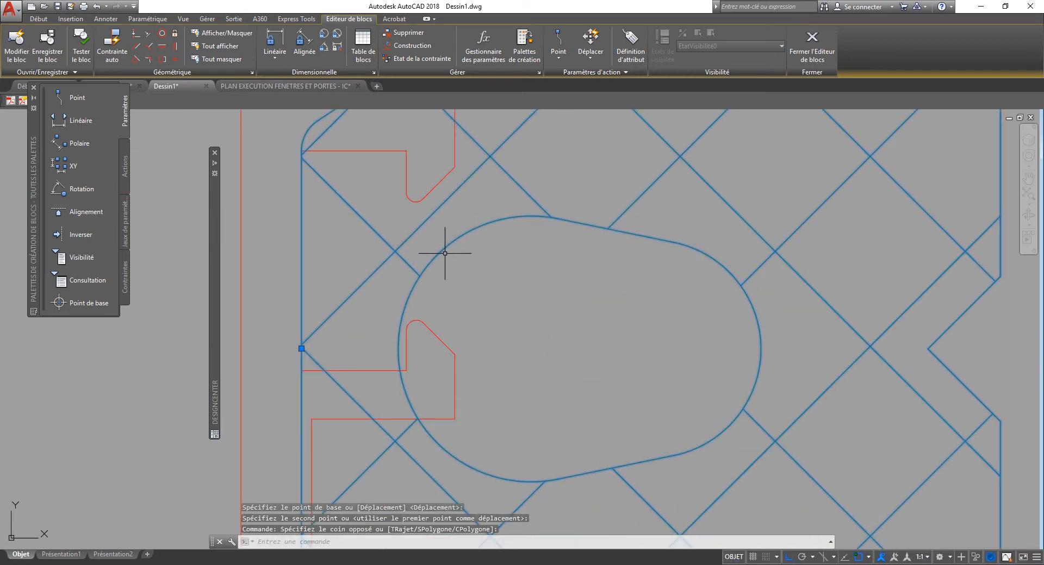
text(eh)
key(Return)
click(448, 274)
text(.1)
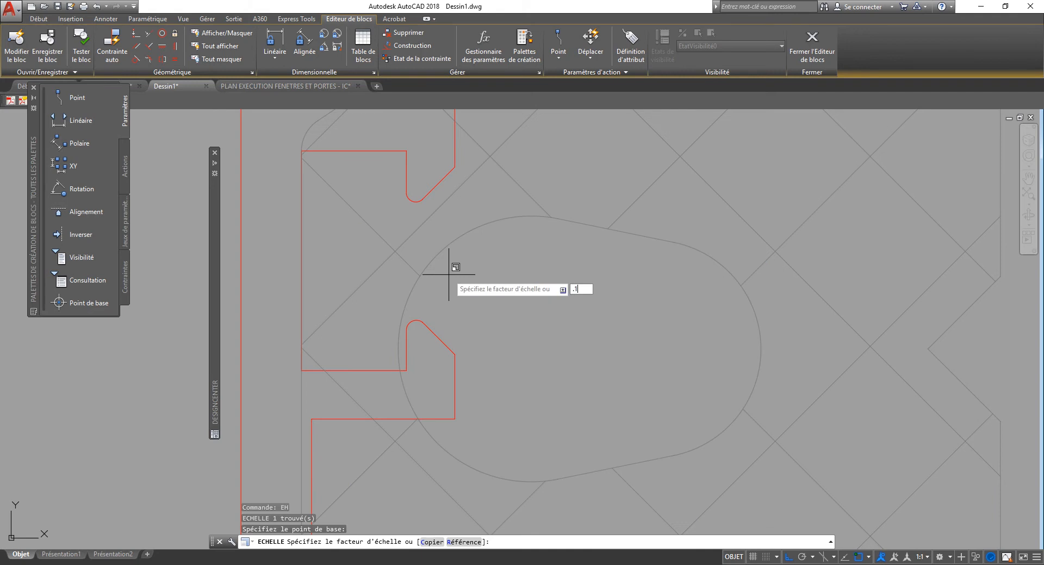
key(Return)
- Scale the reduced gasket up by a factor of 2
click(421, 284)
key(Return)
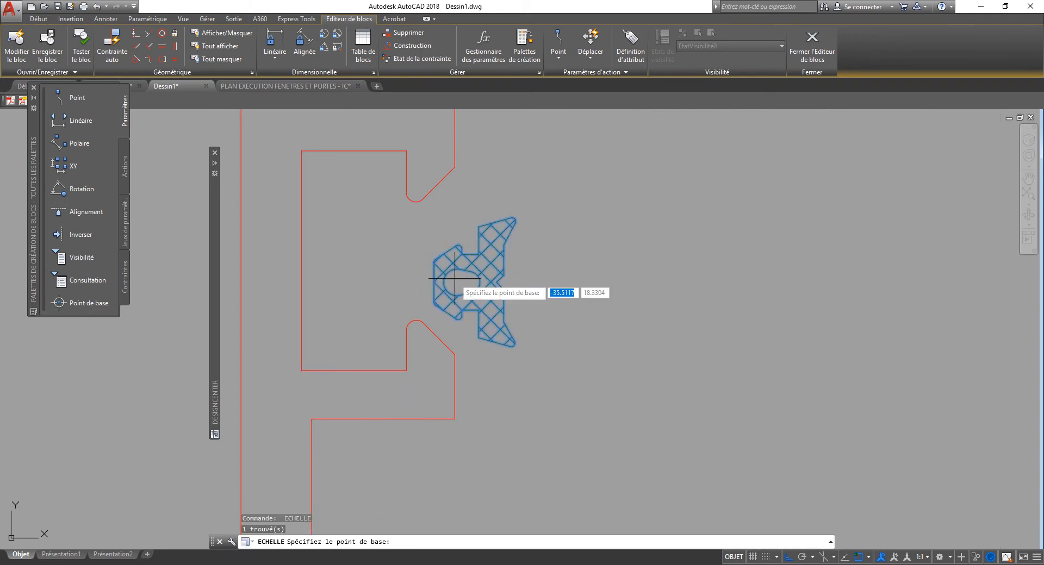
click(448, 283)
text(2)
key(Return)
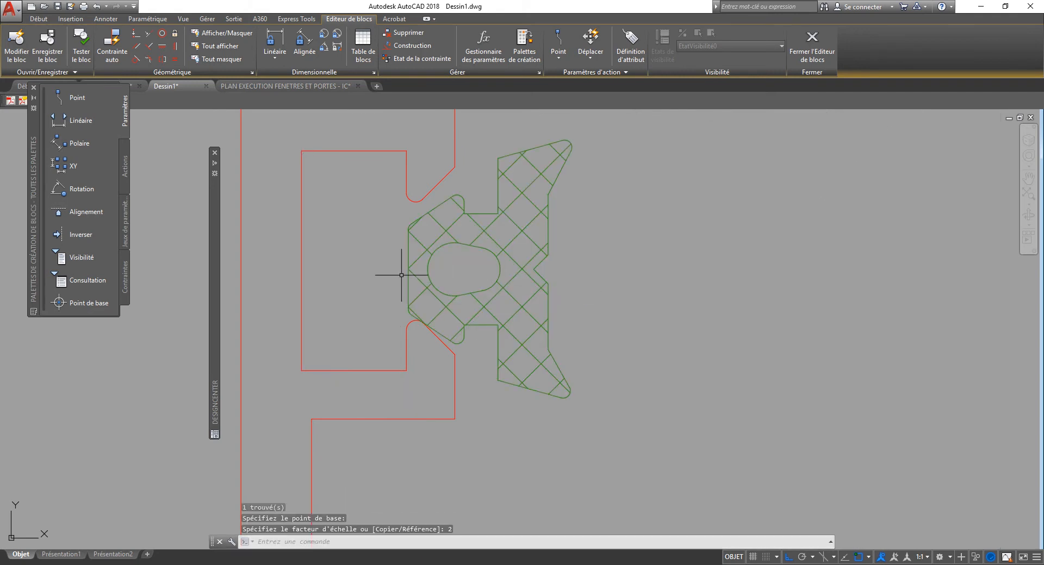
- Enlarge the gasket once more to about twice its size to compare it with the groove opening
key(Return)
click(641, 256)
click(527, 271)
key(Return)
click(417, 265)
text(2)
key(Return)
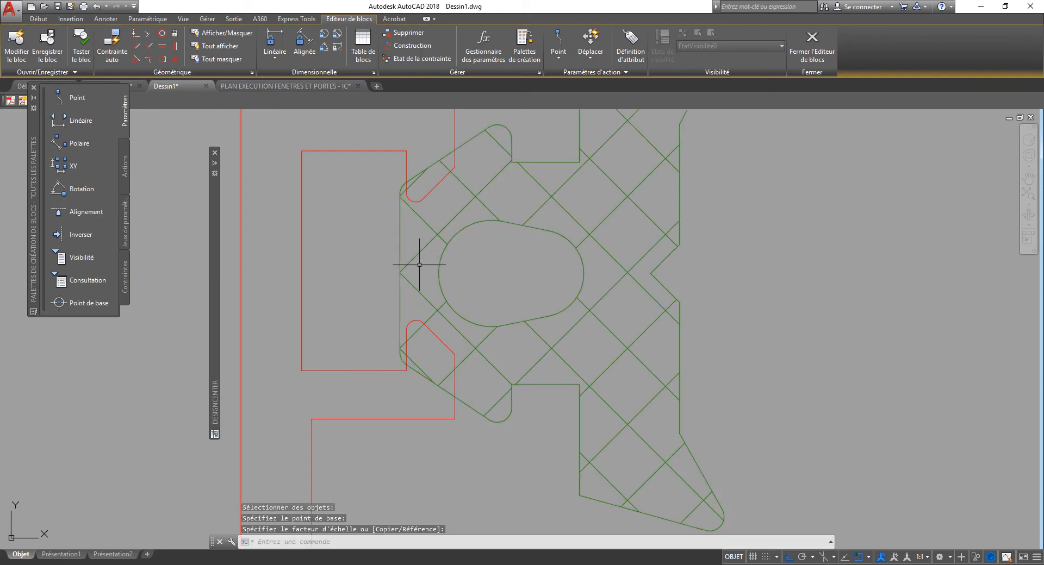
click(400, 273)
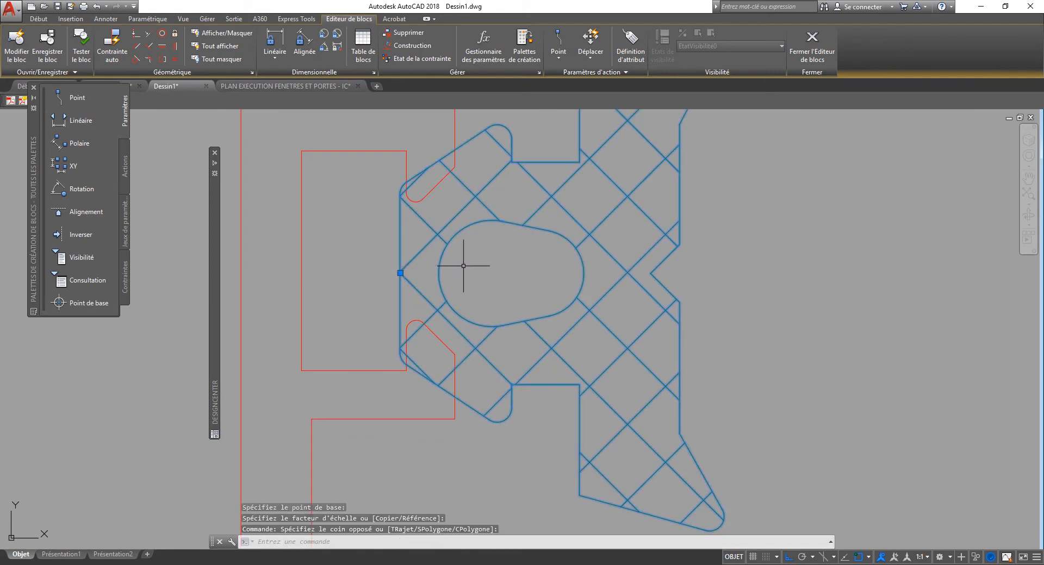
click(587, 268)
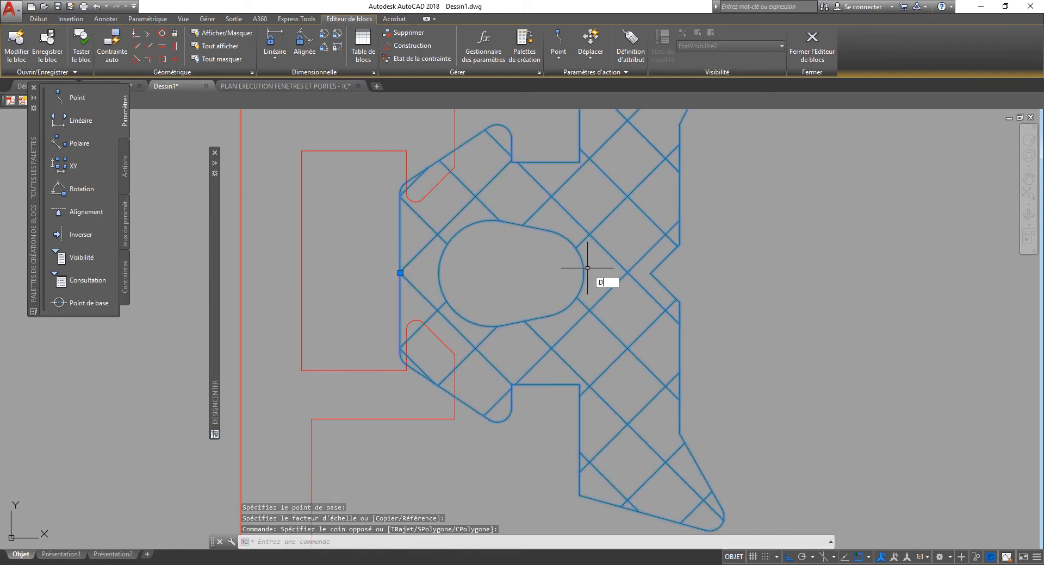
key(Delete)
key(Escape)
key(Escape)
text(u)
key(Return)
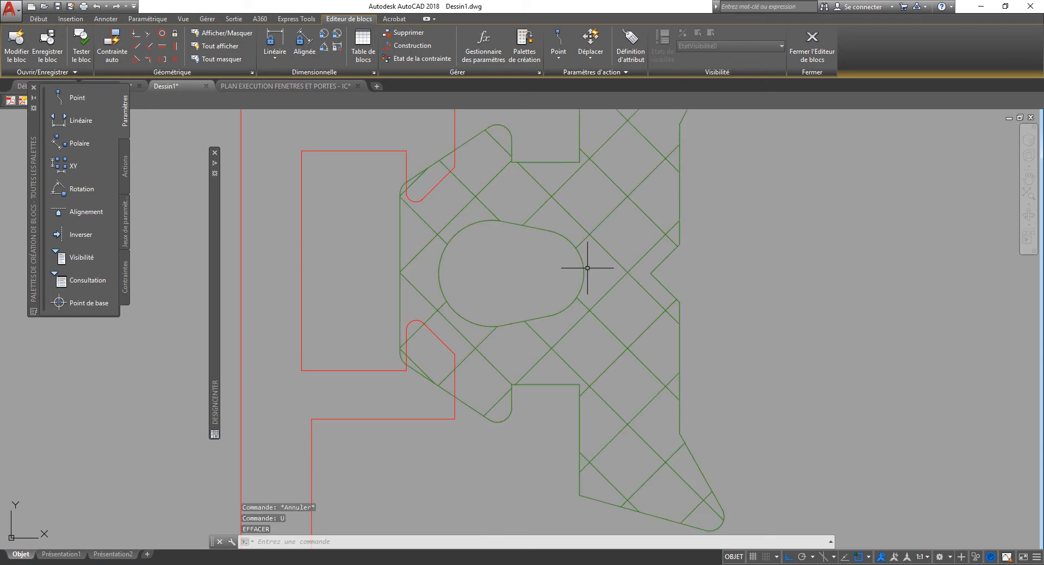
- Erase the gasket block at the profile's groove
click(555, 284)
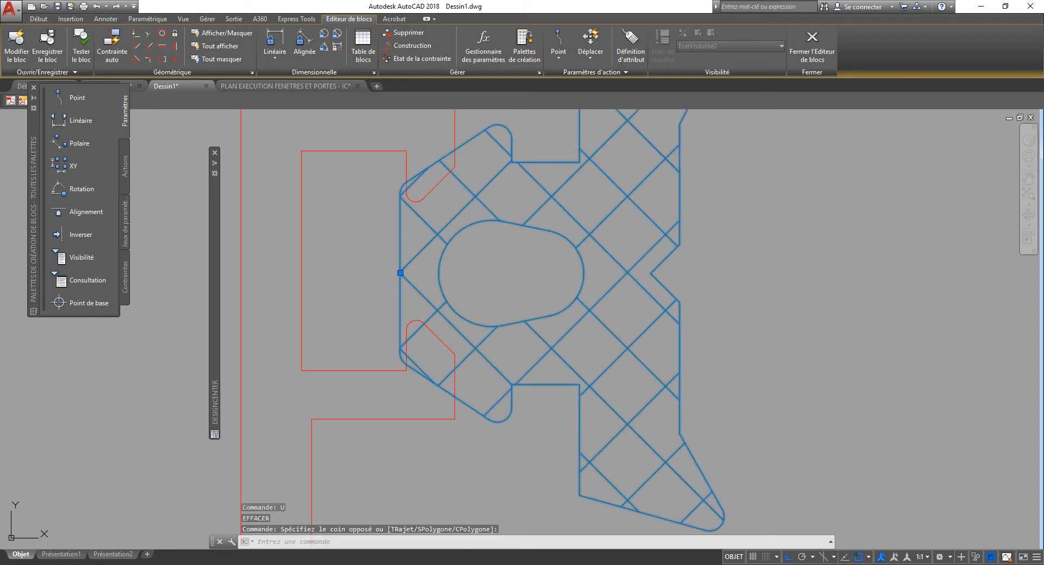
key(Delete)
click(225, 264)
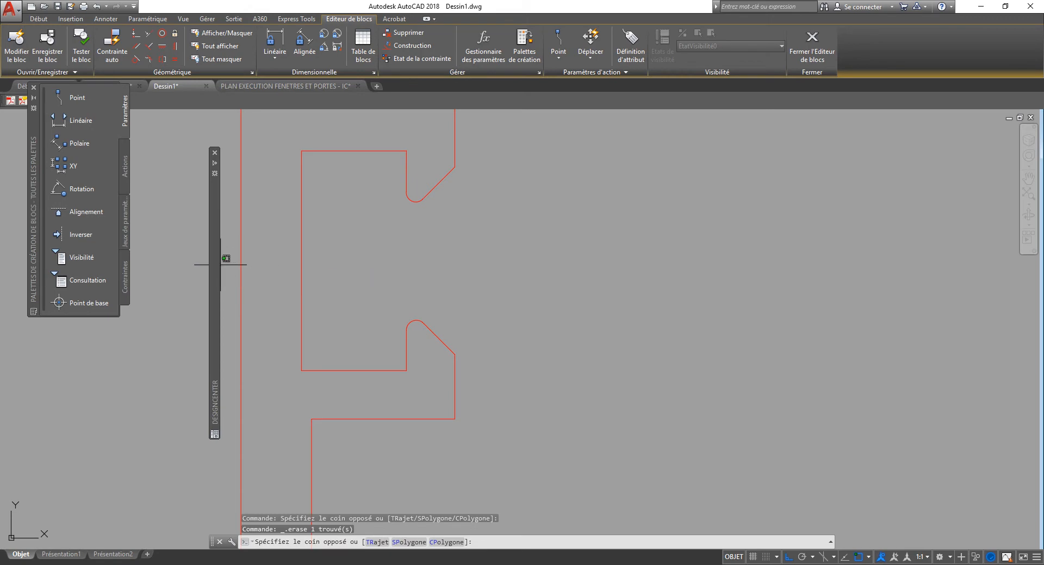
- Browse the drawing's block list in DesignCenter for a suitable gasket, picking out blocks 50501 and A$C21E43BE5
mouse_move(215, 264)
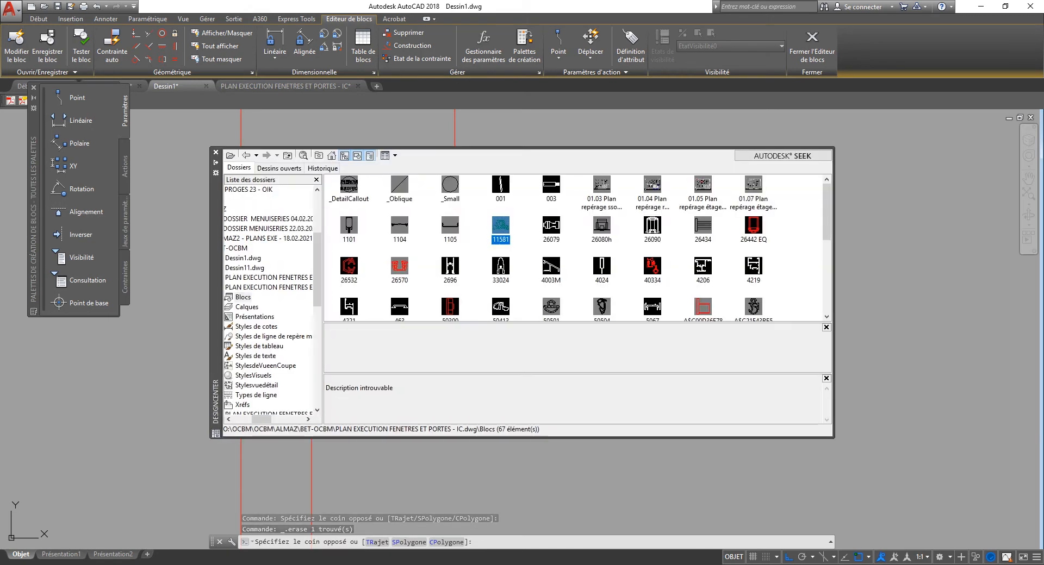
click(577, 250)
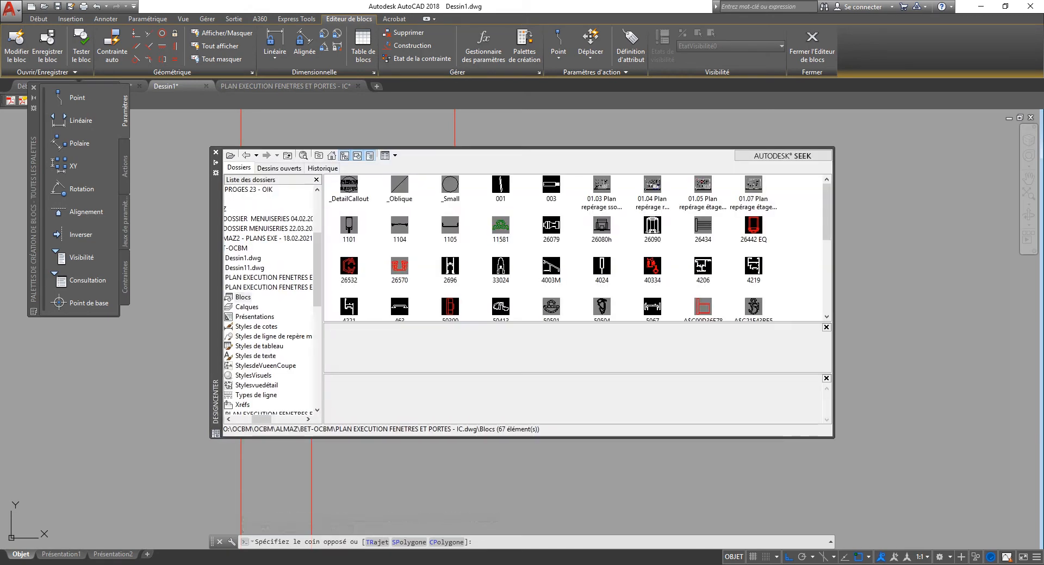
scroll(580, 248, down, 3)
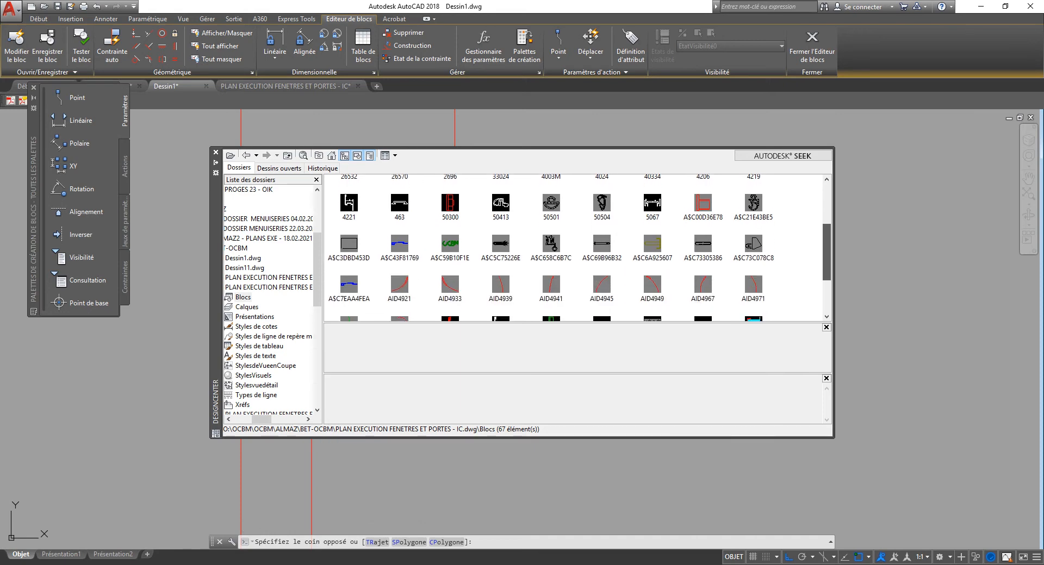
scroll(579, 248, down, 3)
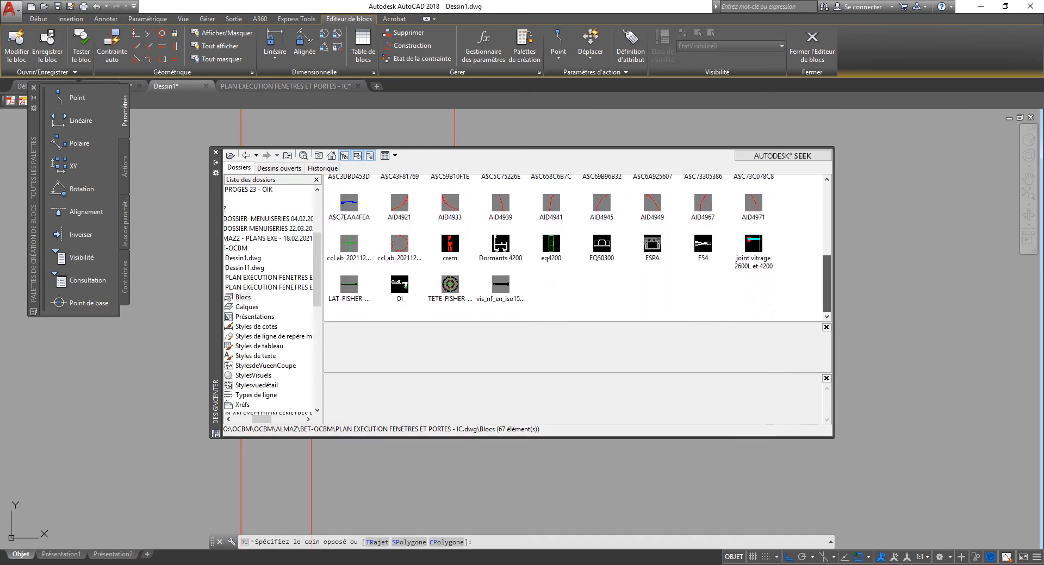
scroll(579, 244, up, 3)
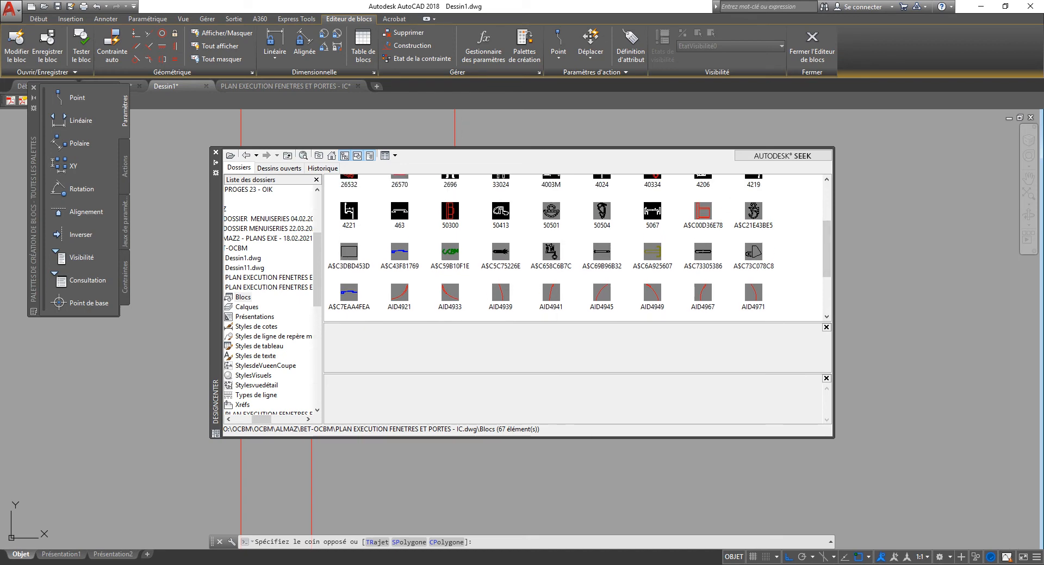
click(551, 212)
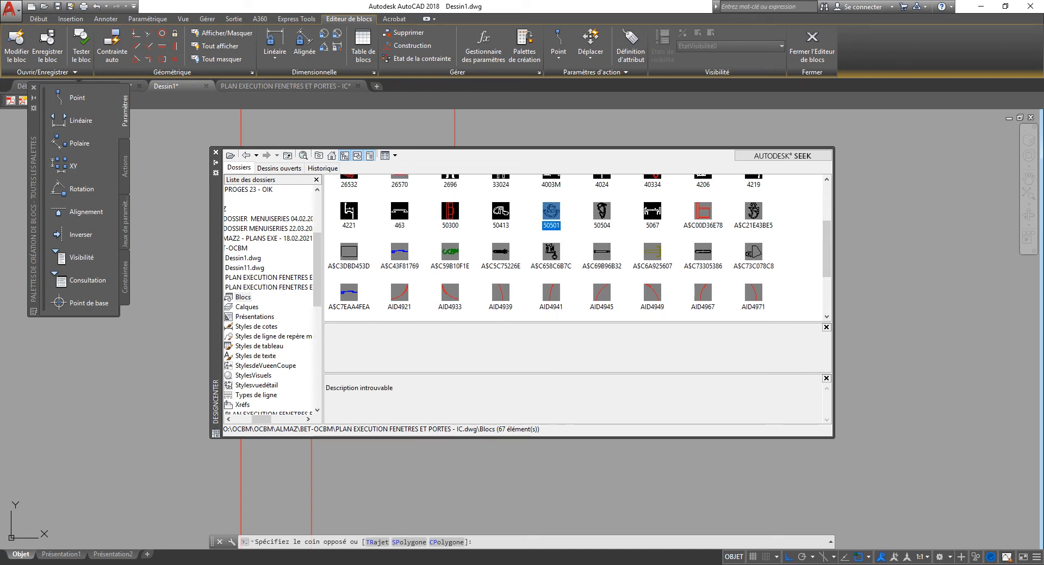
click(753, 212)
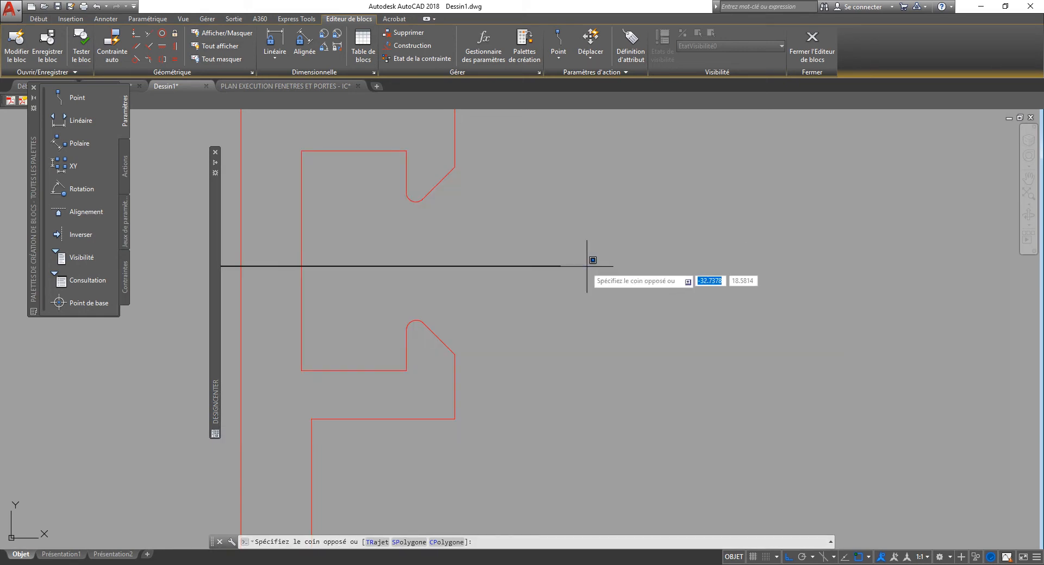
- Fit the whole red profile in the view and open the command history
click(586, 266)
scroll(375, 121, down, 7)
middle_click(545, 259)
middle_click(545, 258)
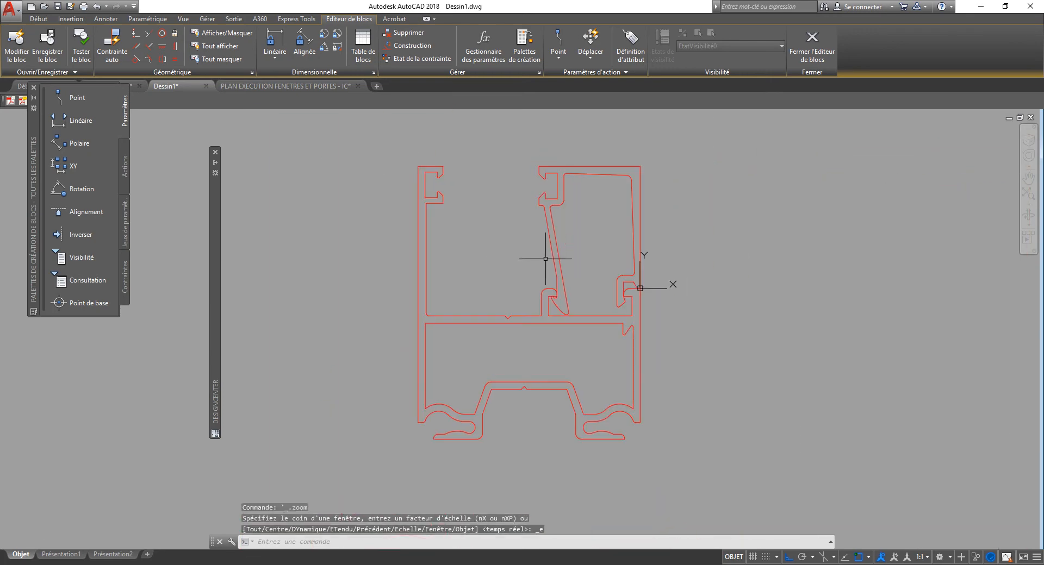
mouse_move(213, 274)
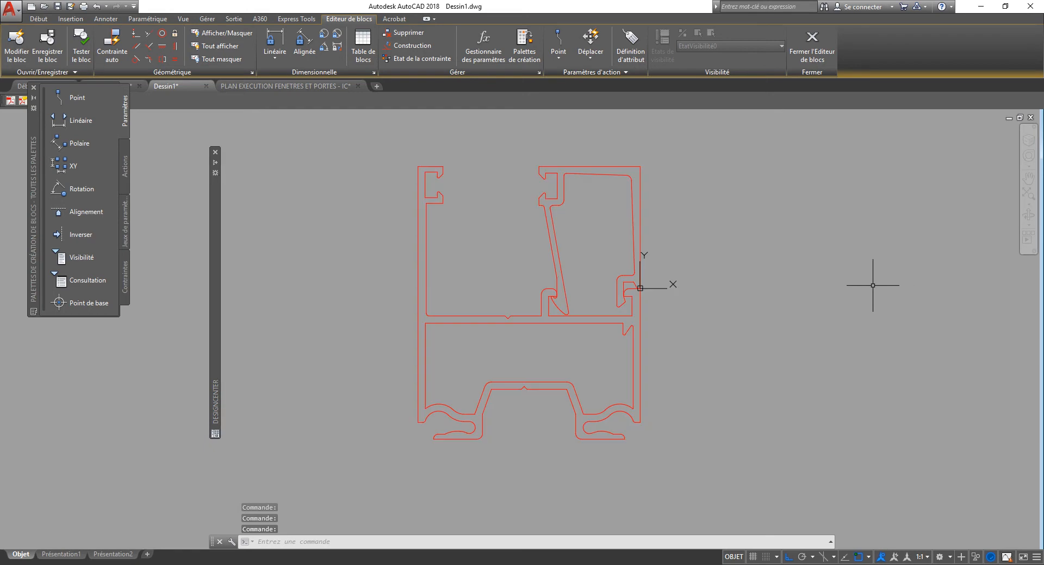
key(F2)
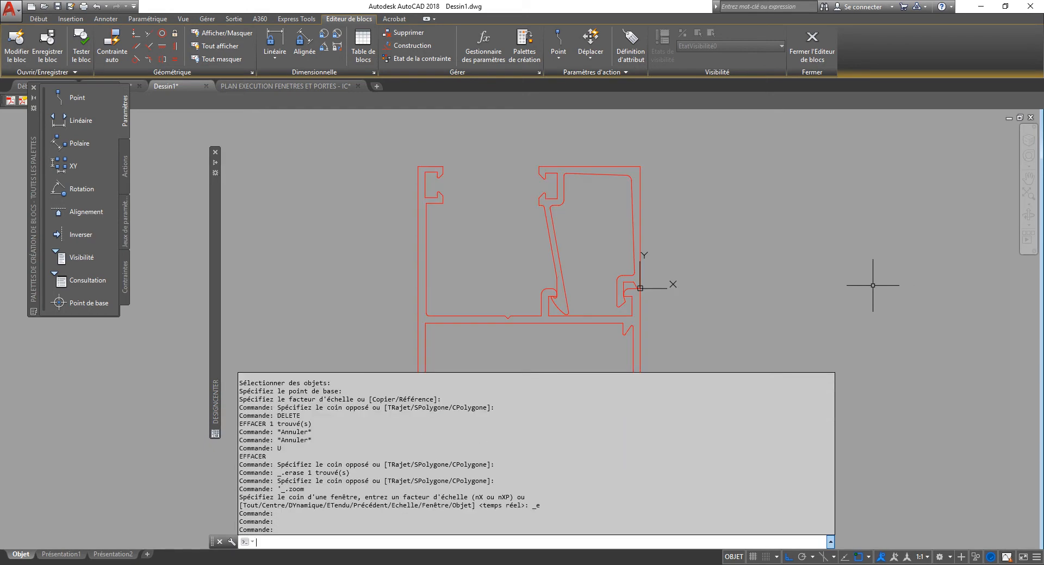
- Turn on all the drawing's layers with LAYON to bring back the missing gasket block
key(F2)
text(z)
key(Return)
key(Return)
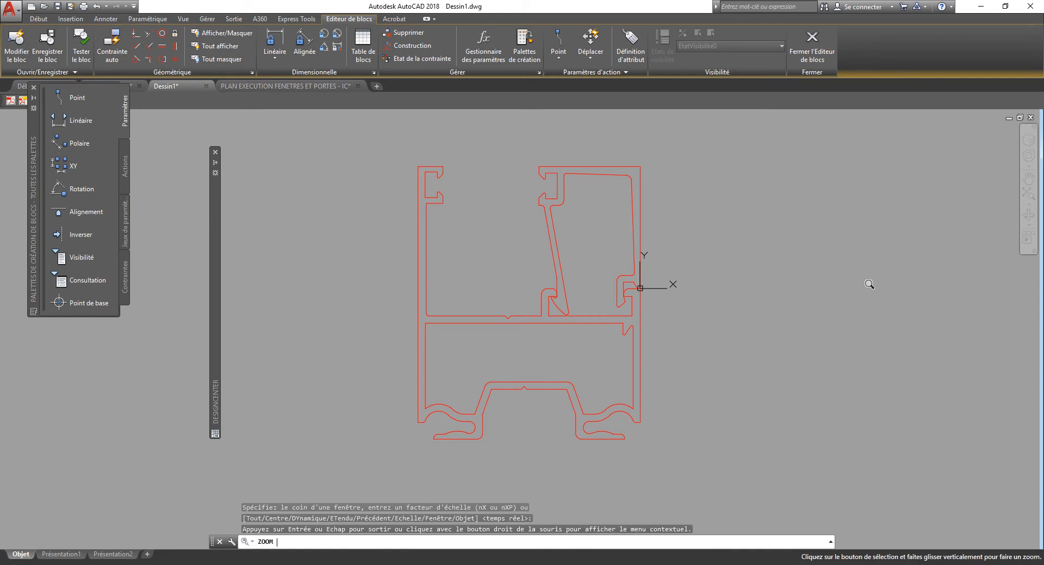
key(Escape)
key(Escape)
text(z)
key(Return)
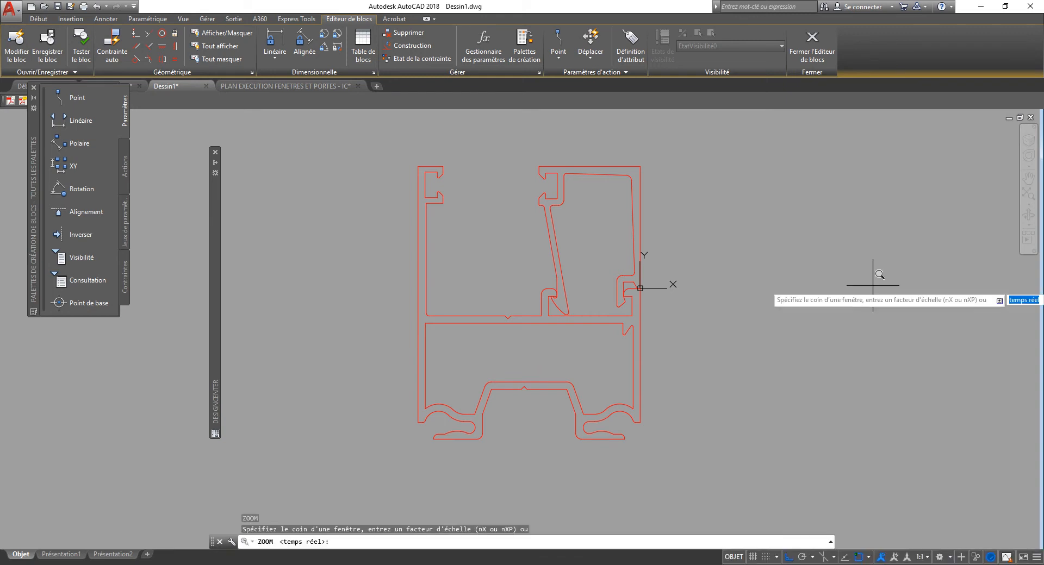
text(ET)
key(Return)
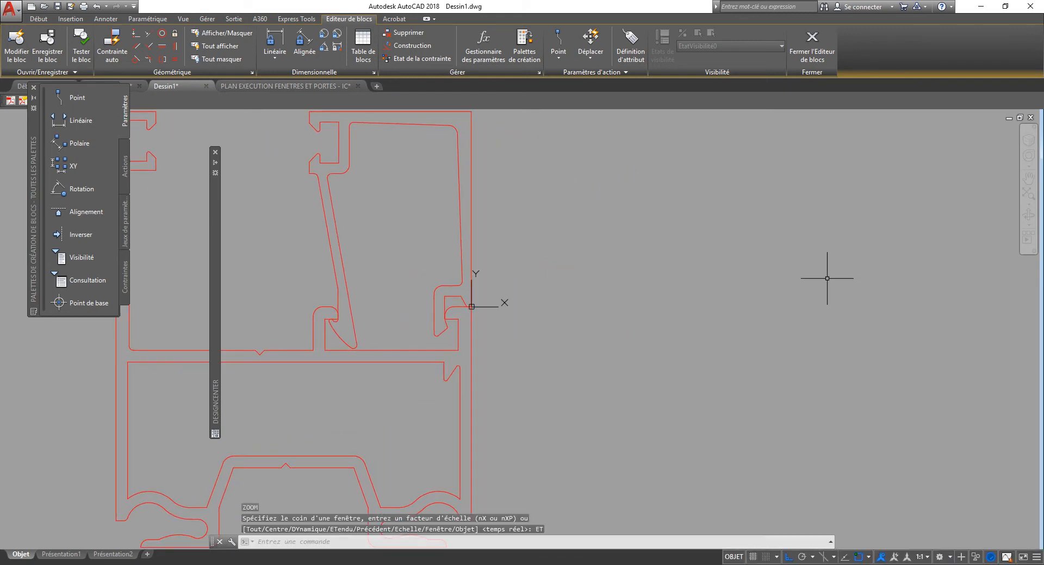
scroll(793, 264, up, 2)
text(LAYON)
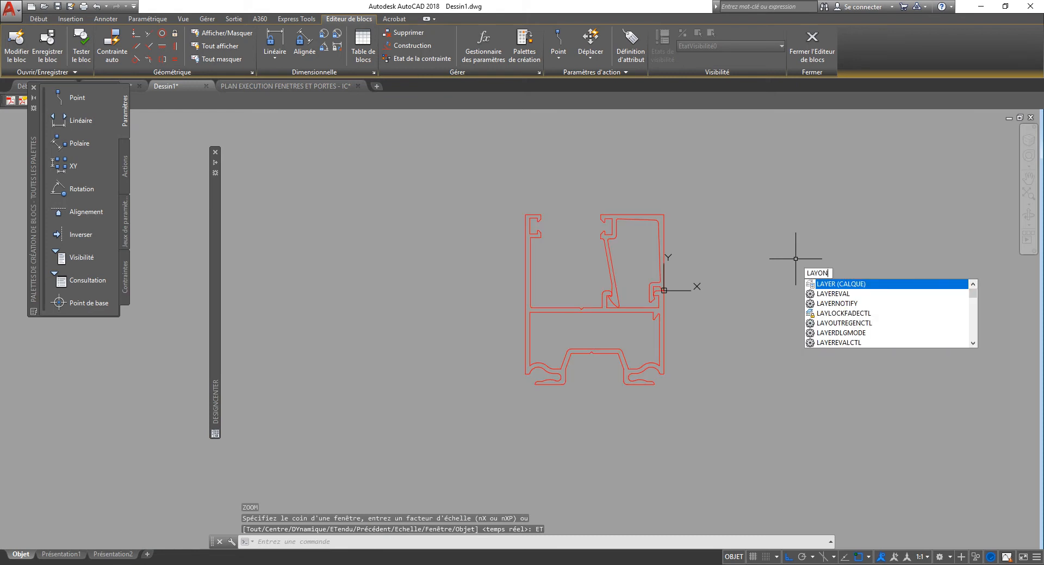
key(Return)
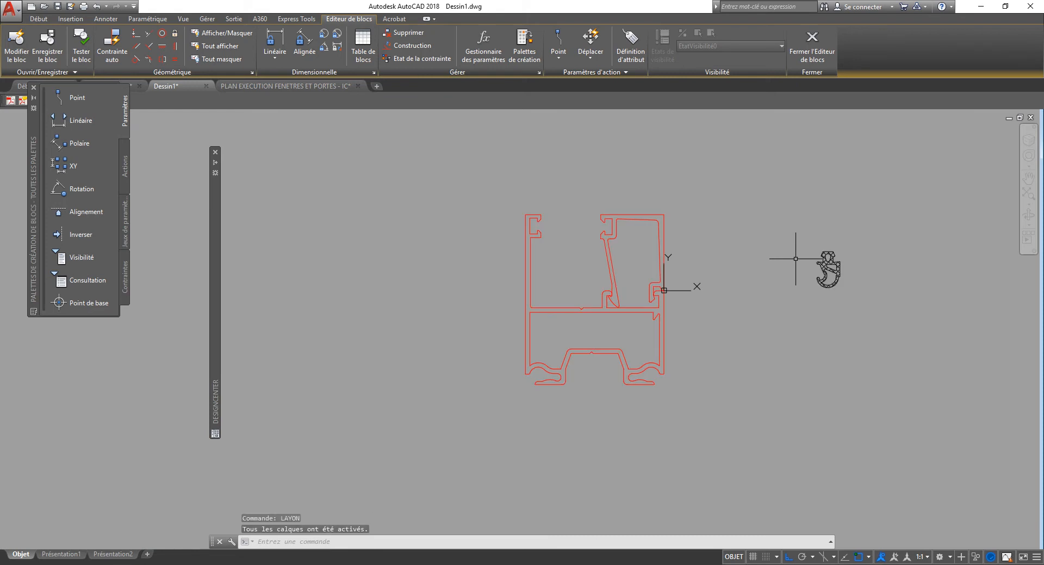
- Move the gasket block closer to the profile and rotate it 90° counterclockwise so its clip faces the profile
double_click(831, 259)
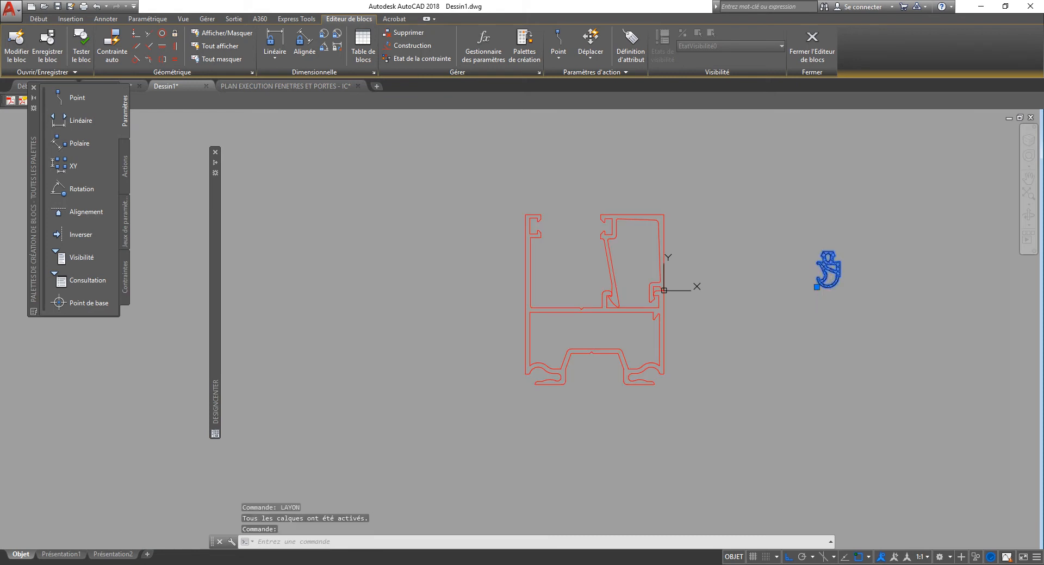
drag(823, 275, 772, 325)
text(ro)
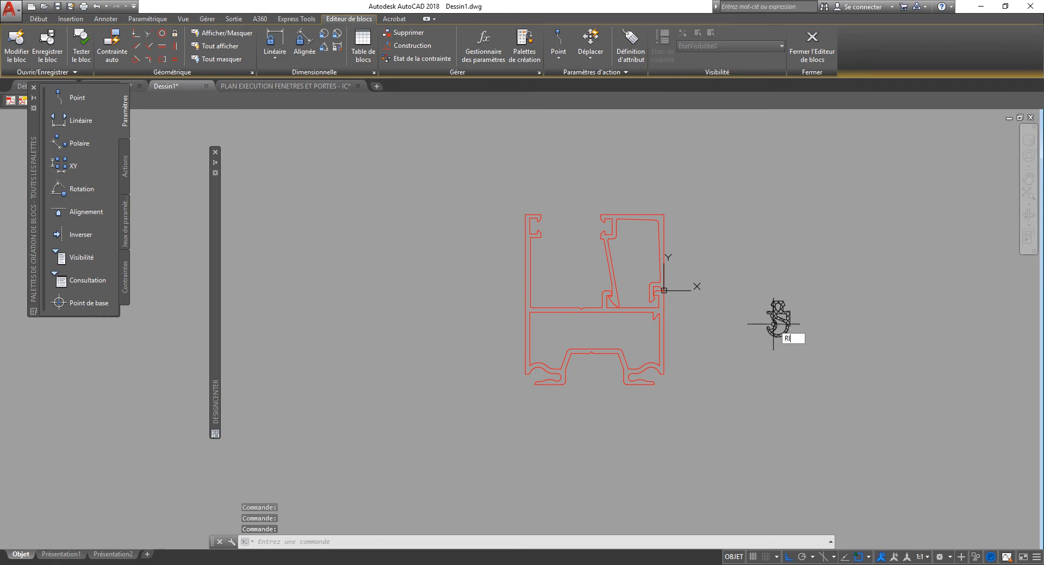
key(Return)
click(809, 300)
click(774, 325)
key(Return)
click(785, 320)
click(797, 269)
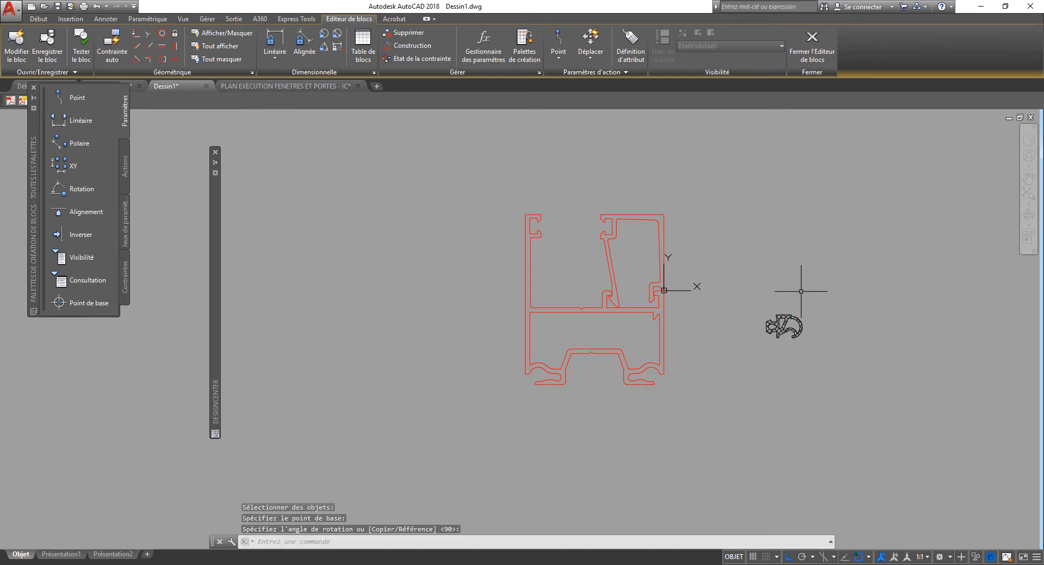
- Move the gasket from the midpoint of its clip's end edge to the midpoint of the upper-left groove's inner edge
click(802, 337)
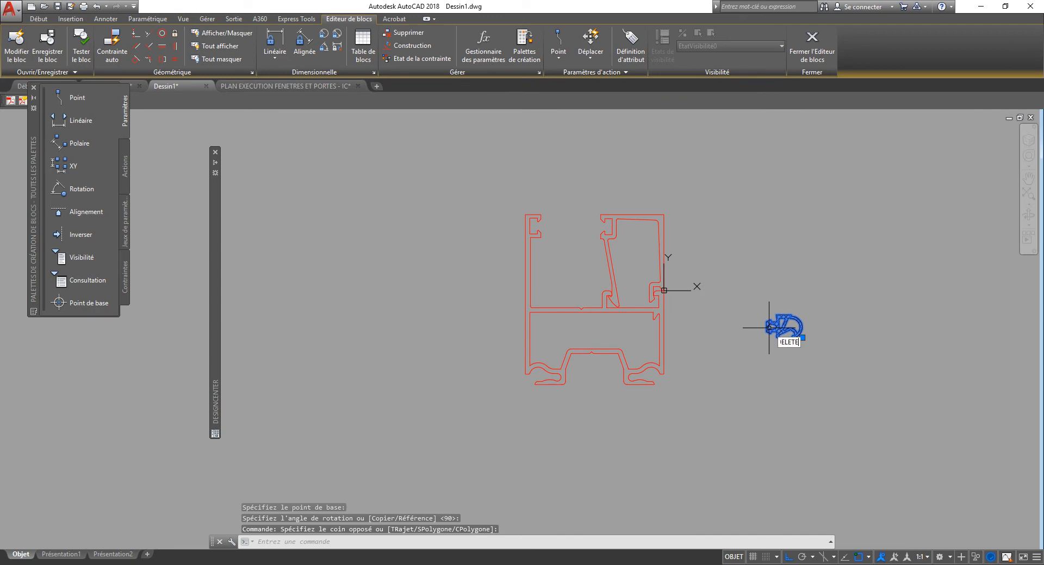
text(DP)
key(Return)
scroll(768, 328, up, 5)
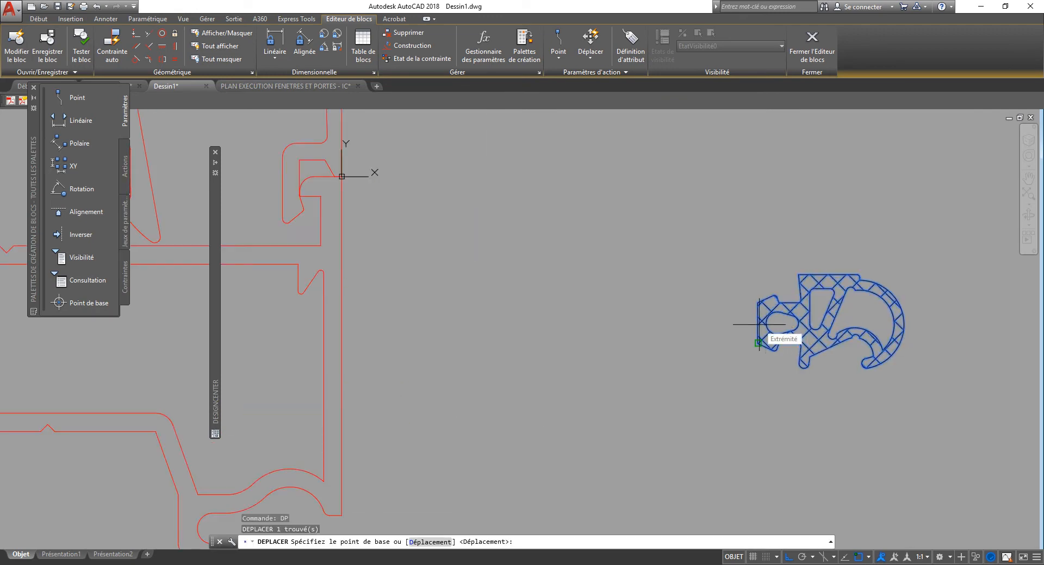
shift+right_click(760, 324)
key(m)
click(758, 324)
scroll(814, 333, down, 4)
shift+right_click(507, 229)
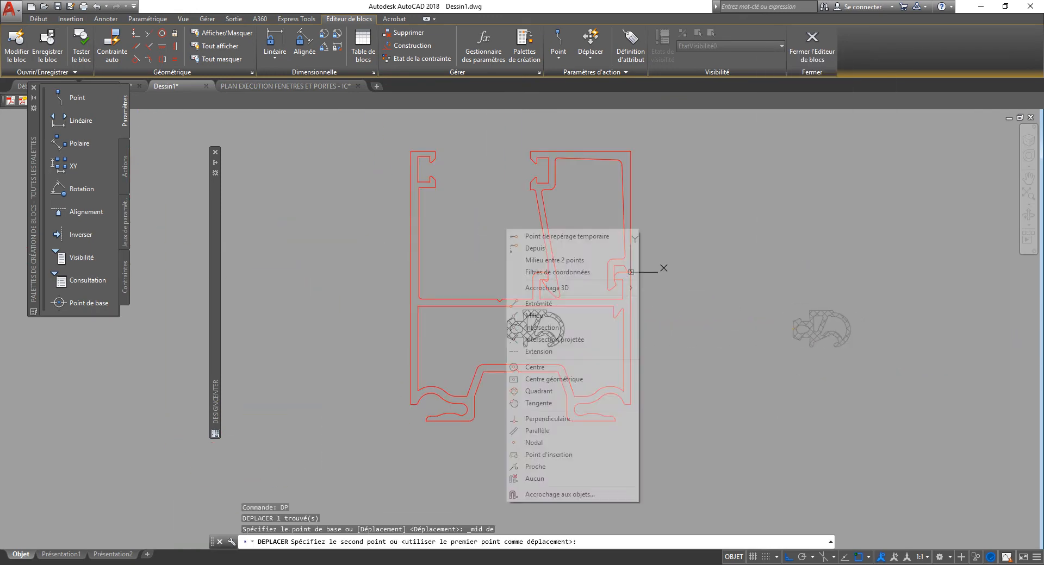
click(534, 316)
click(430, 173)
key(Escape)
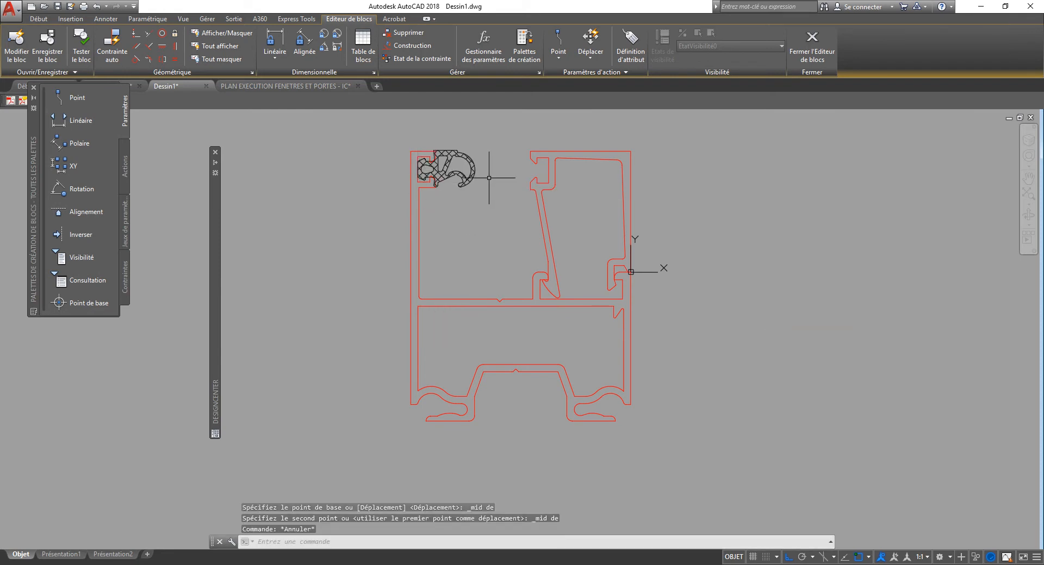
- Insert block 50504 from DesignCenter at scale 1 and move it against the groove on the glazing bead
scroll(479, 185, down, 2)
scroll(476, 185, up, 5)
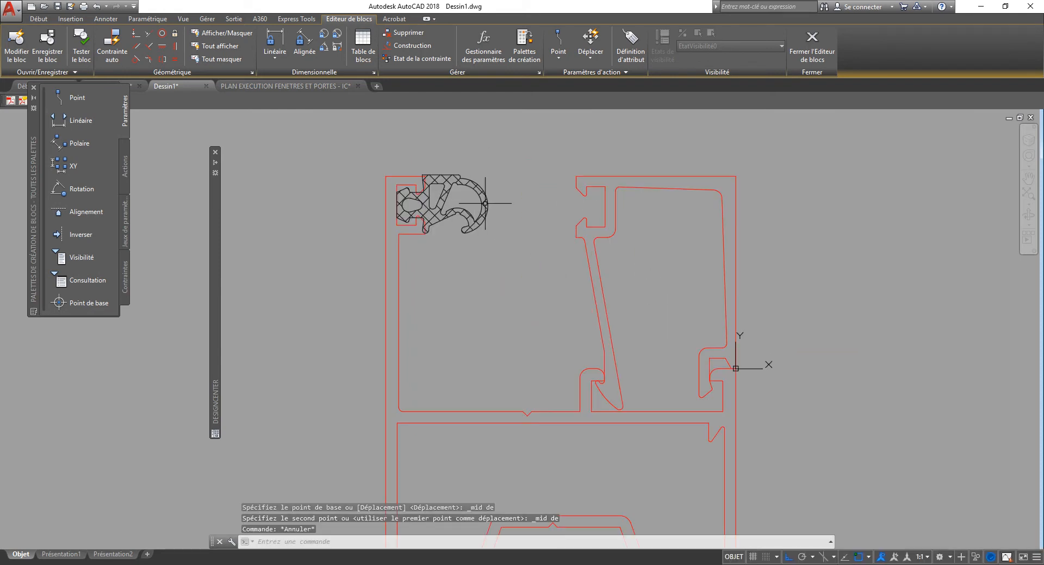
scroll(447, 248, up, 2)
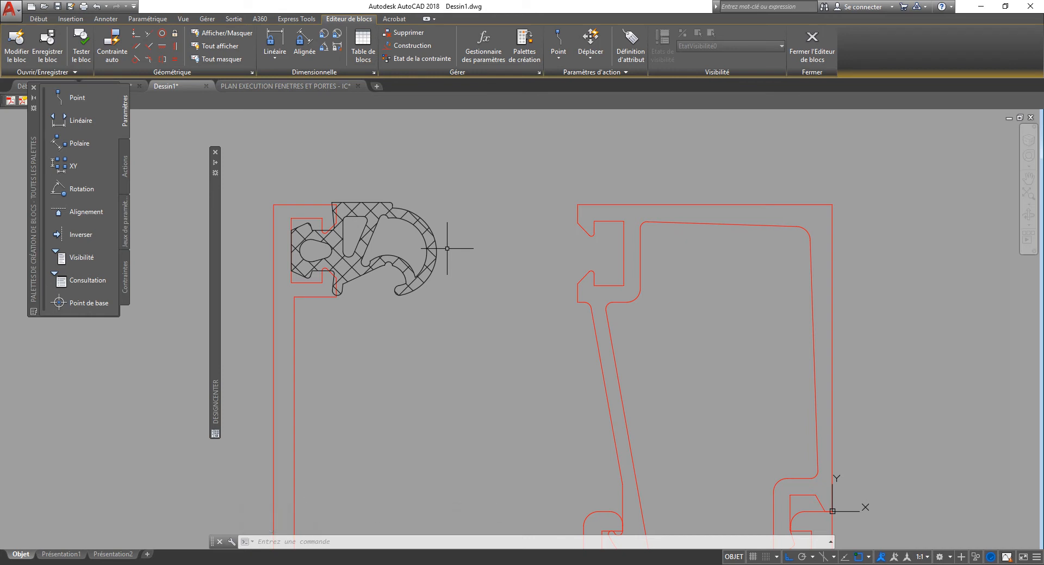
scroll(501, 256, down, 2)
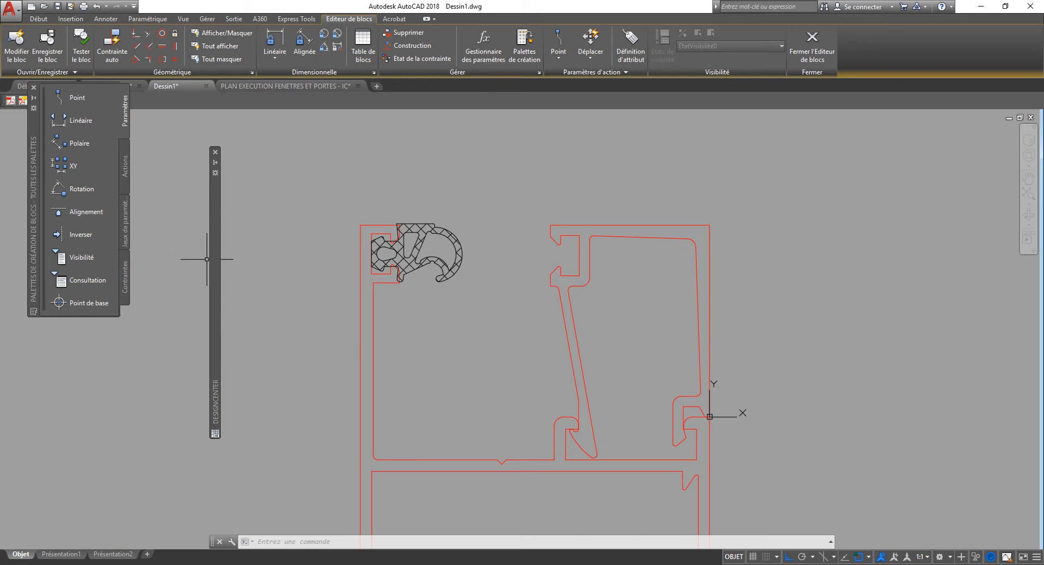
mouse_move(213, 256)
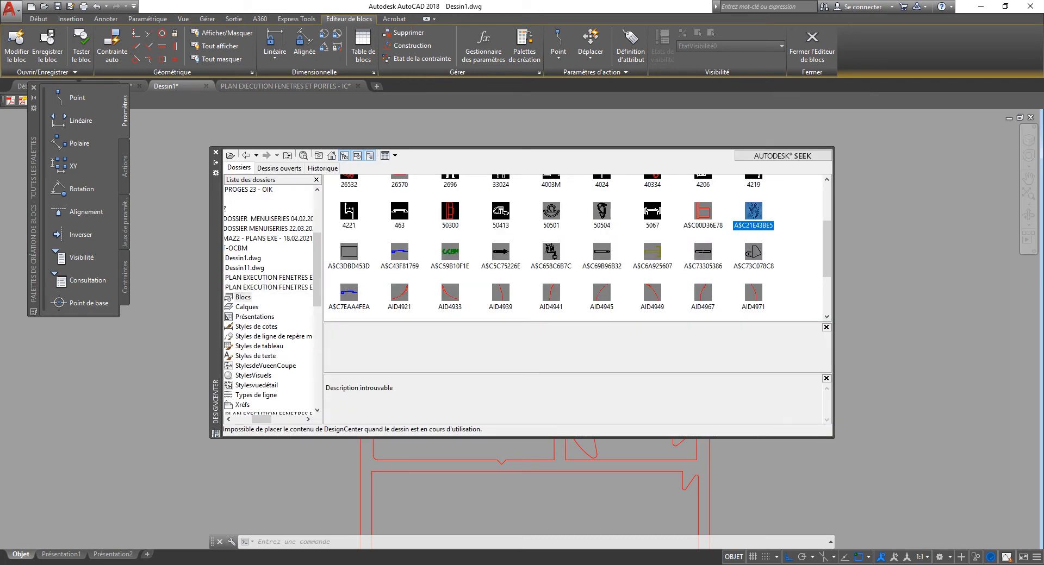
double_click(601, 212)
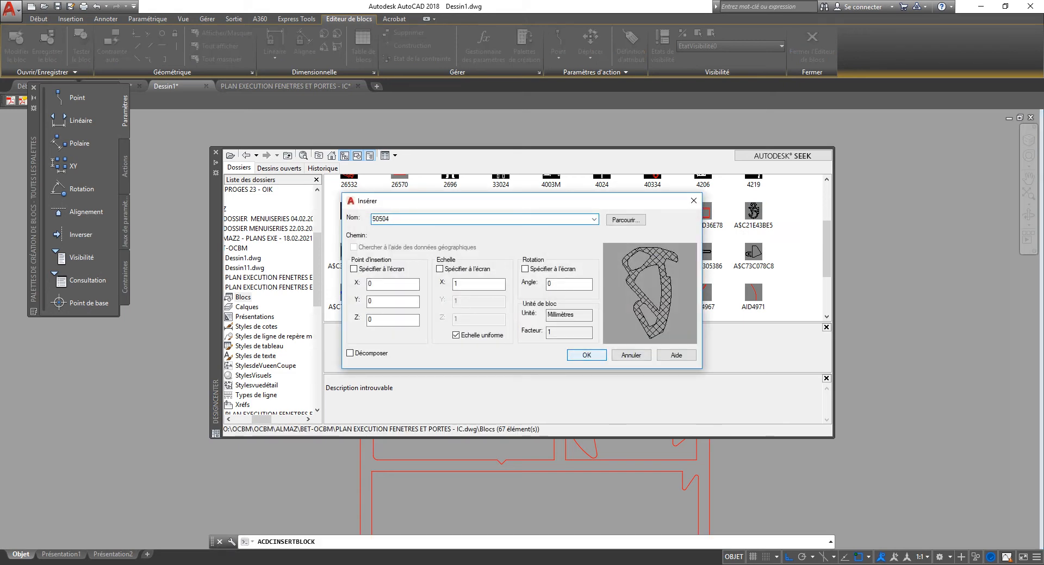
key(Return)
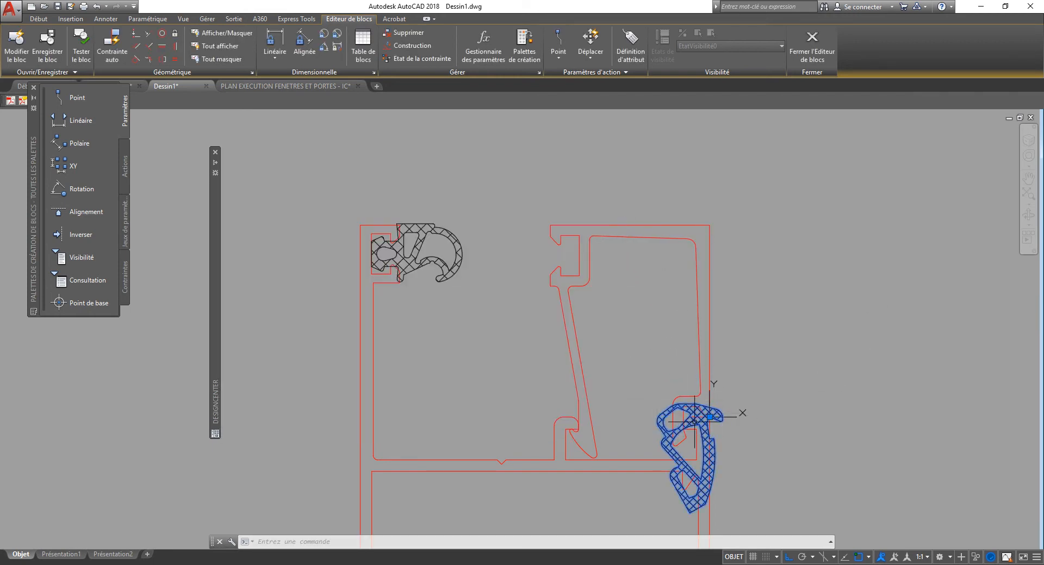
drag(695, 422, 511, 218)
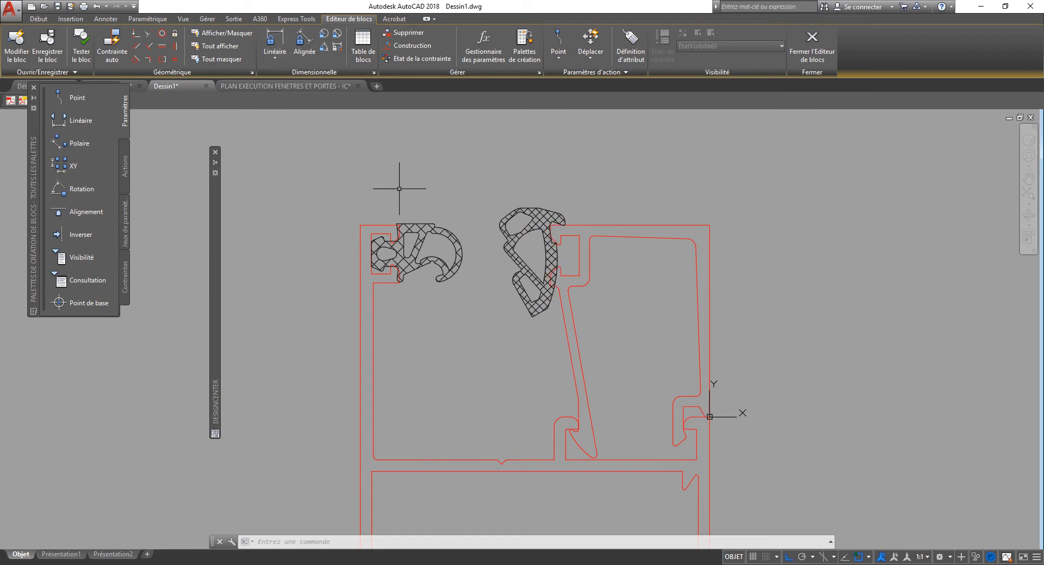
text(rc)
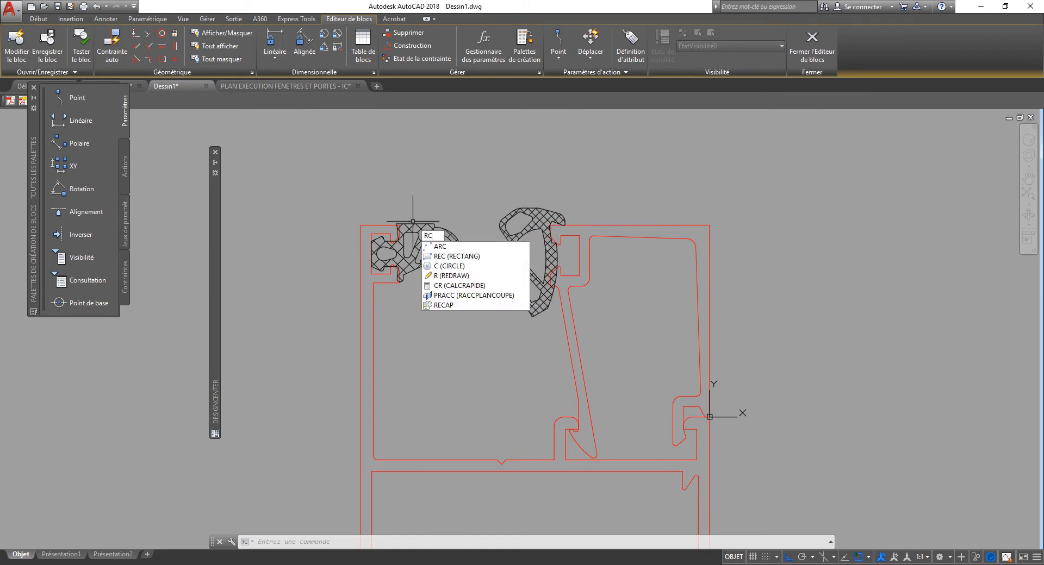
key(BackSpace)
key(BackSpace)
text(rec)
key(Return)
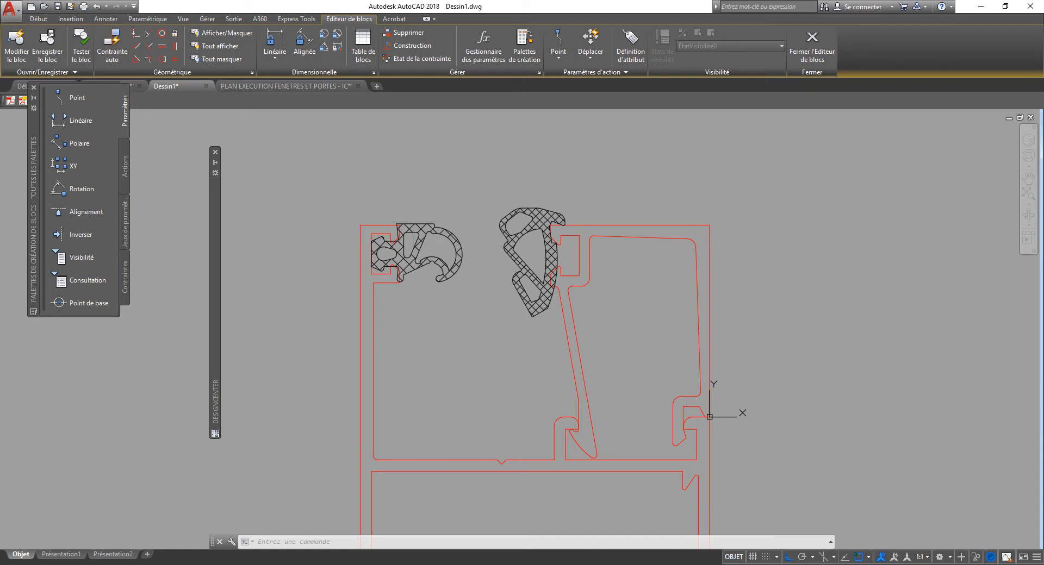
click(425, 144)
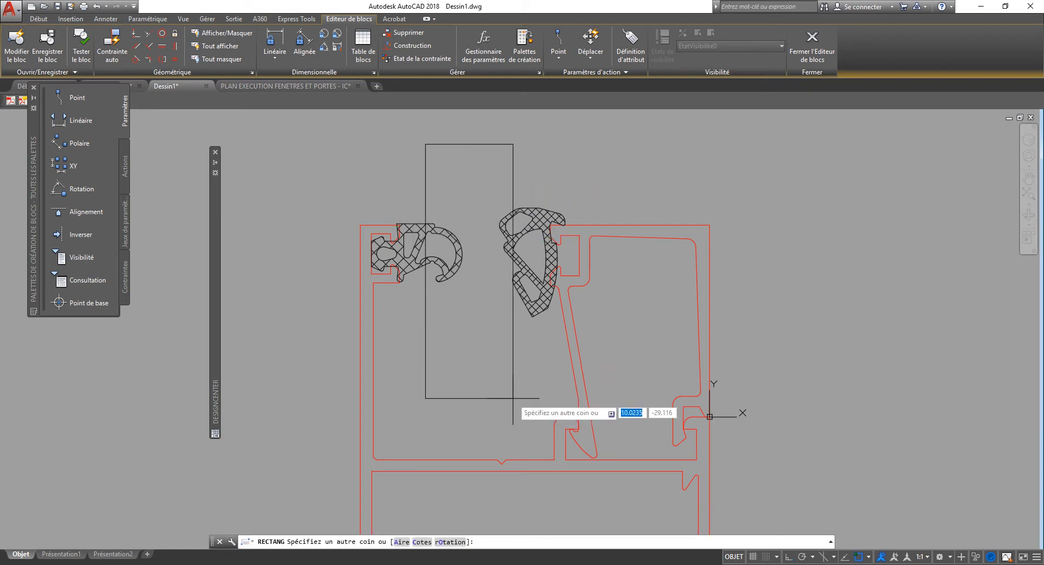
key(Escape)
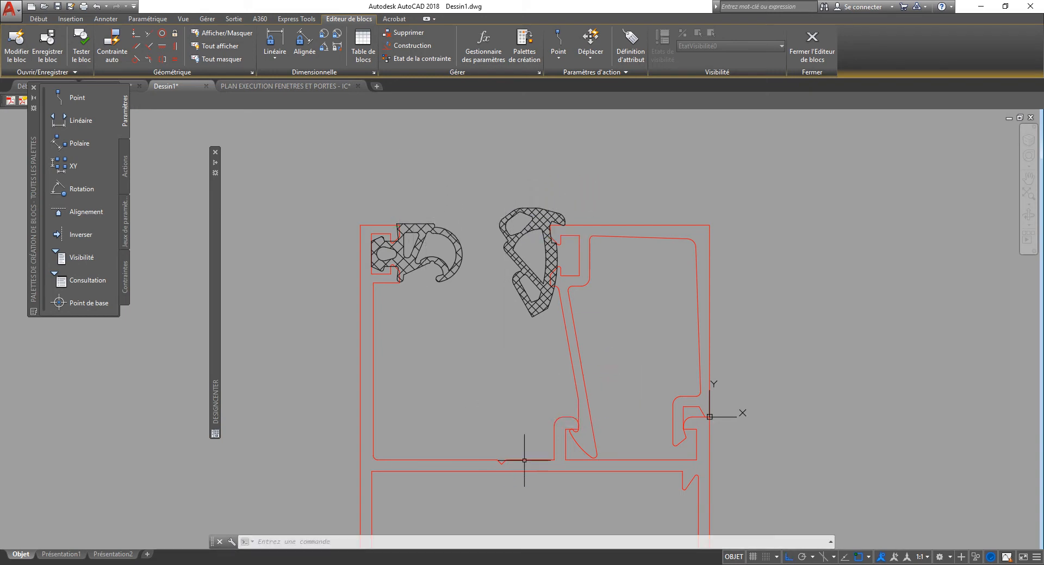
- Draw a setting-block rectangle about 16.4 wide and 5 high, starting from the midpoint of the rebate floor segment beside the bead clip
key(Return)
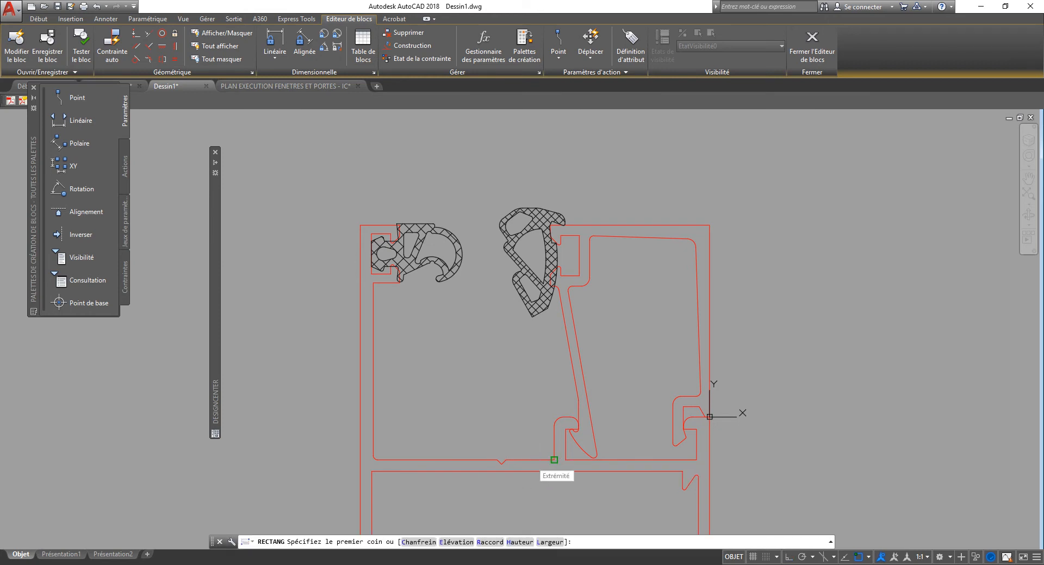
shift+right_click(530, 461)
key(m)
click(530, 461)
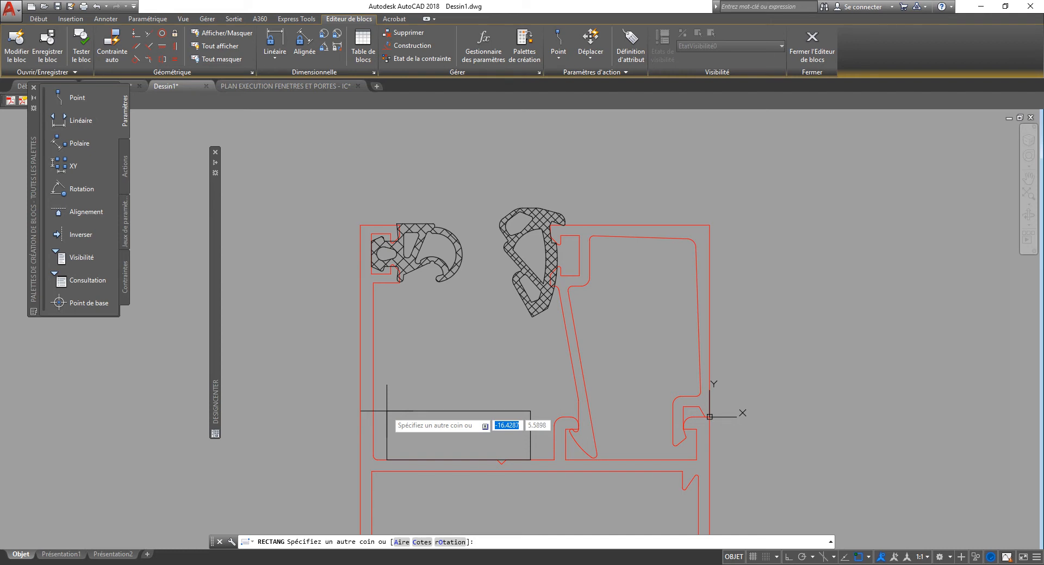
key(Tab)
text(5)
key(Return)
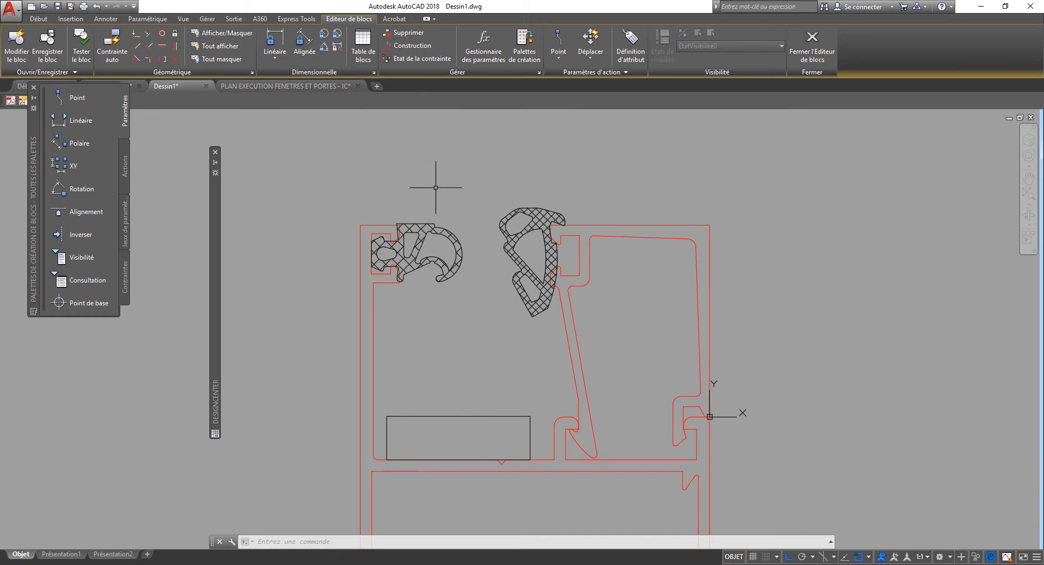
- Draw two crossing diagonal lines between the opposite corners of the setting-block rectangle
text(l)
key(Return)
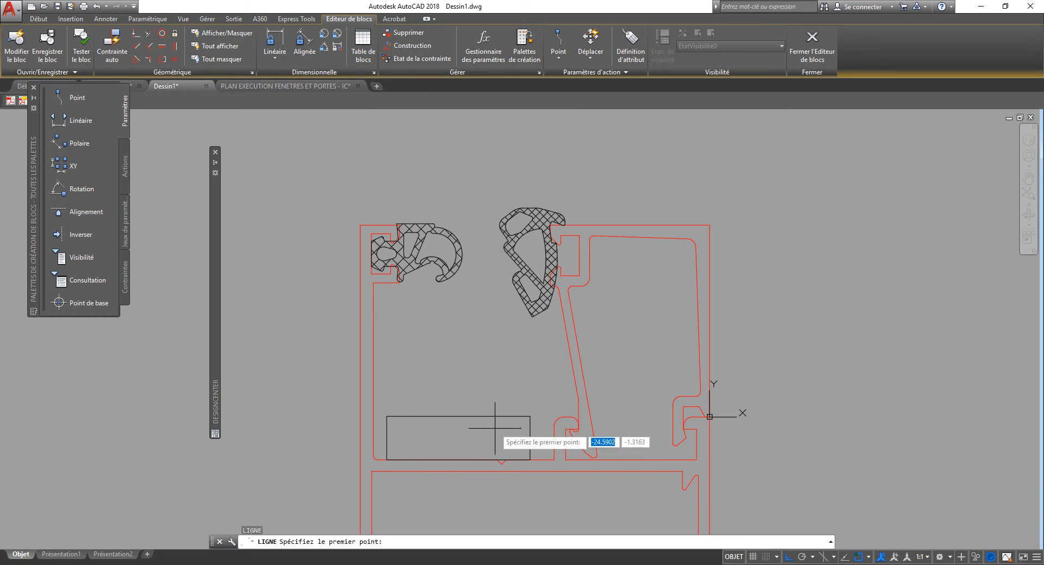
click(530, 416)
click(386, 460)
key(Return)
key(Return)
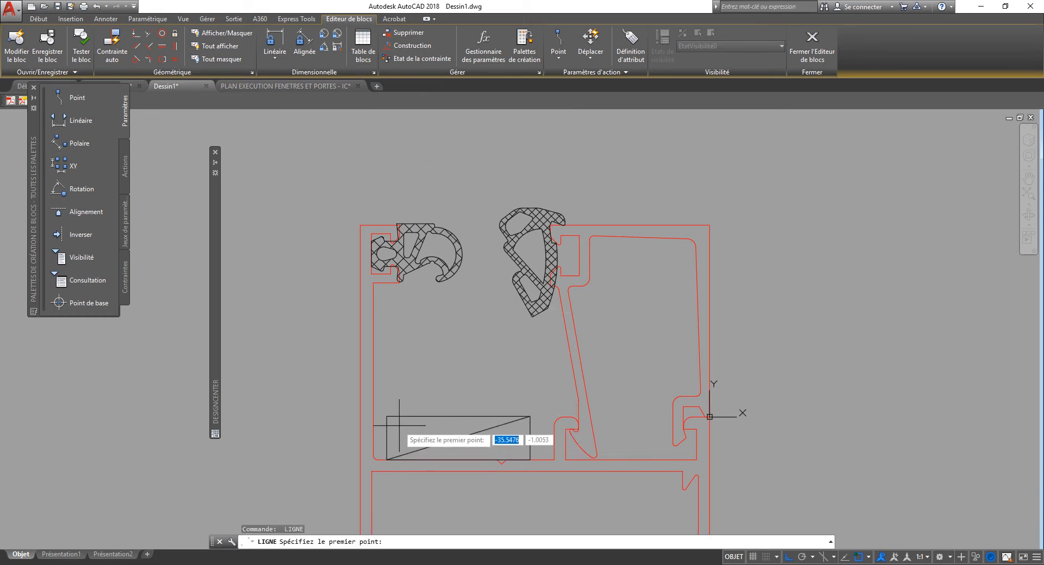
click(386, 417)
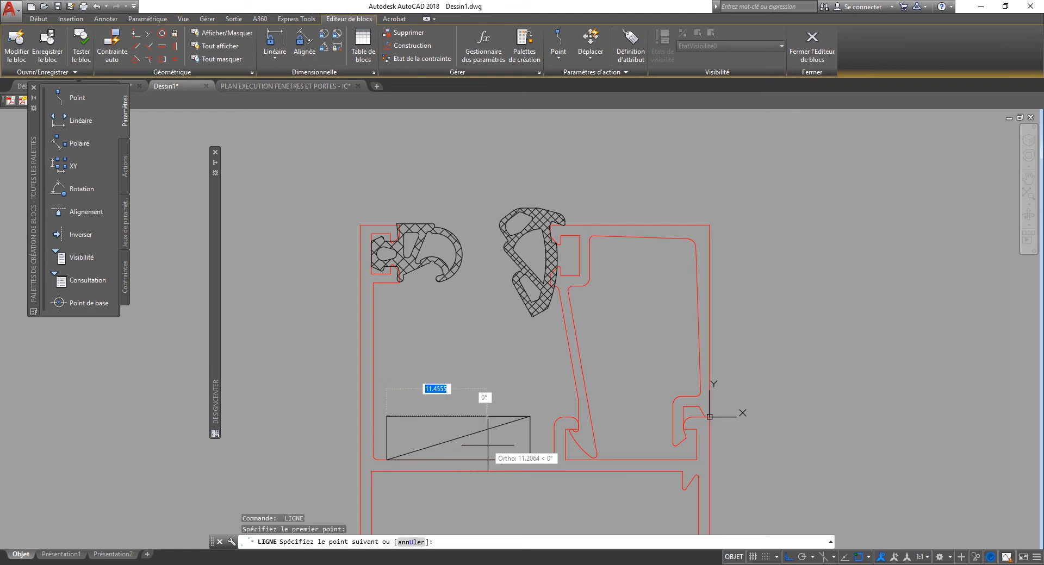
click(529, 460)
key(Return)
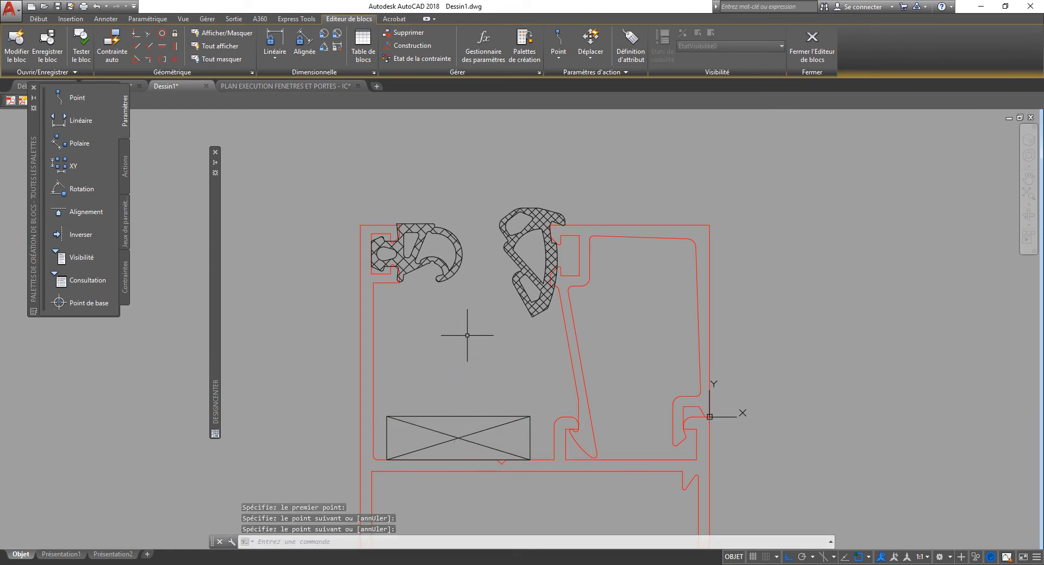
key(Escape)
- Draw a tall glass pane rectangle about 29.8 high and move it onto the setting block between the two gaskets
text(REC)
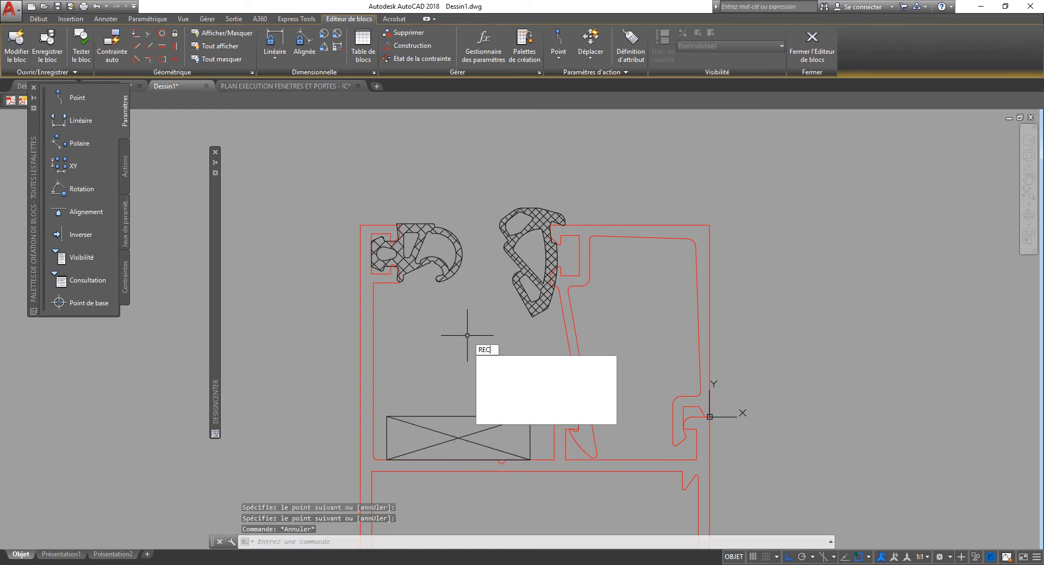
key(Return)
click(412, 144)
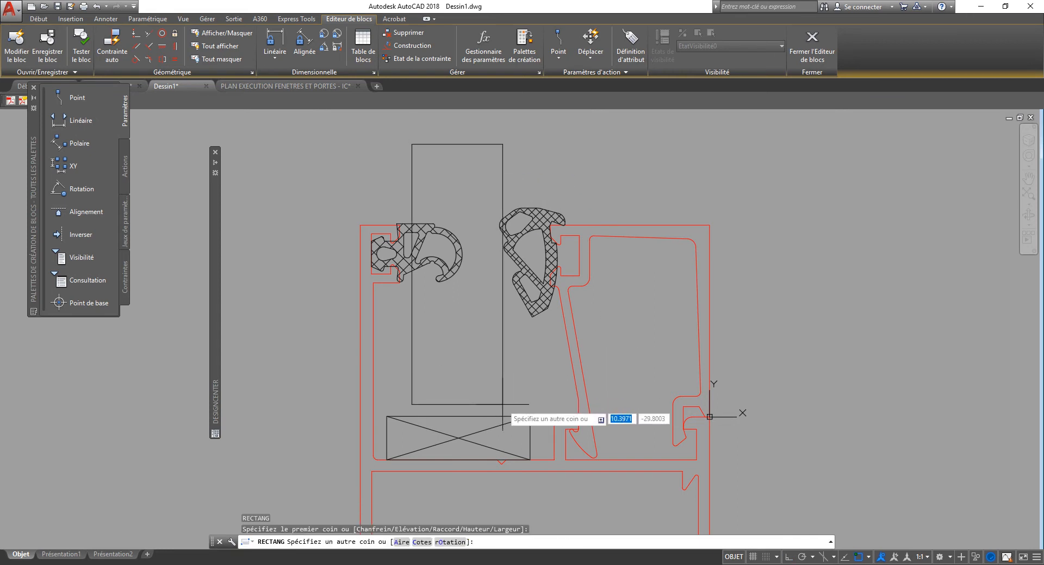
click(472, 405)
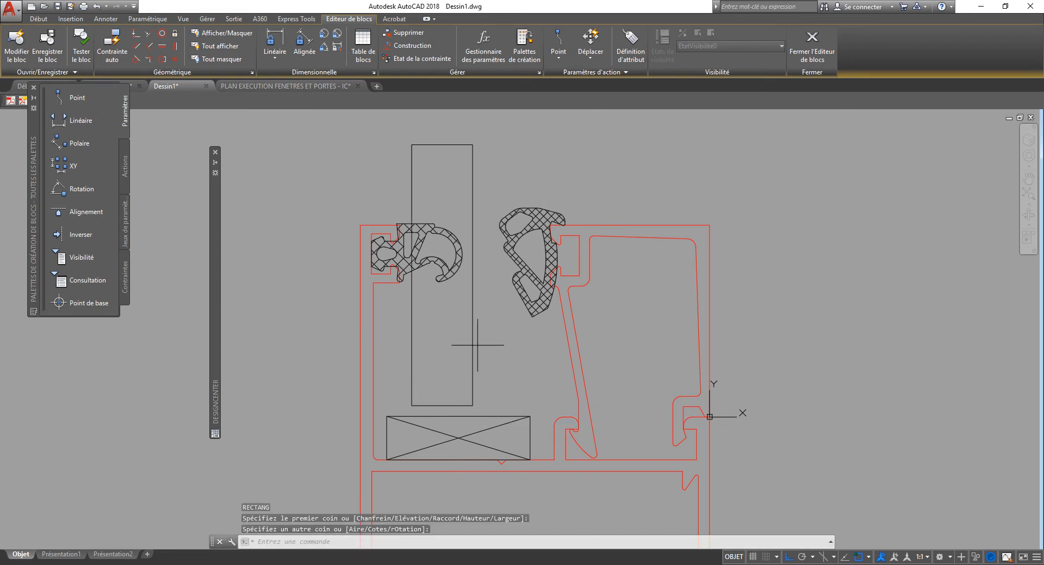
click(477, 346)
click(464, 352)
drag(472, 361, 504, 371)
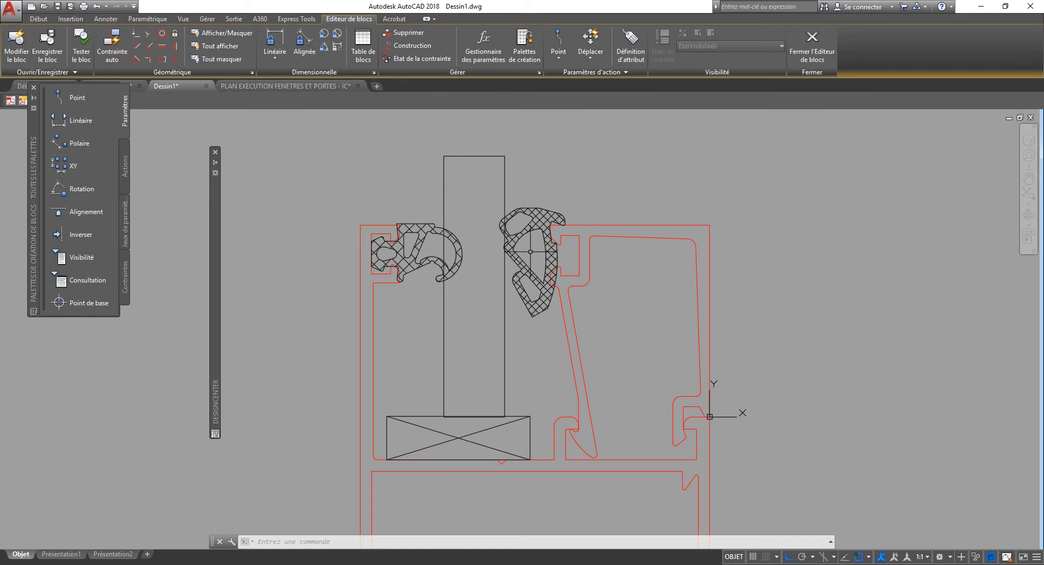
click(373, 326)
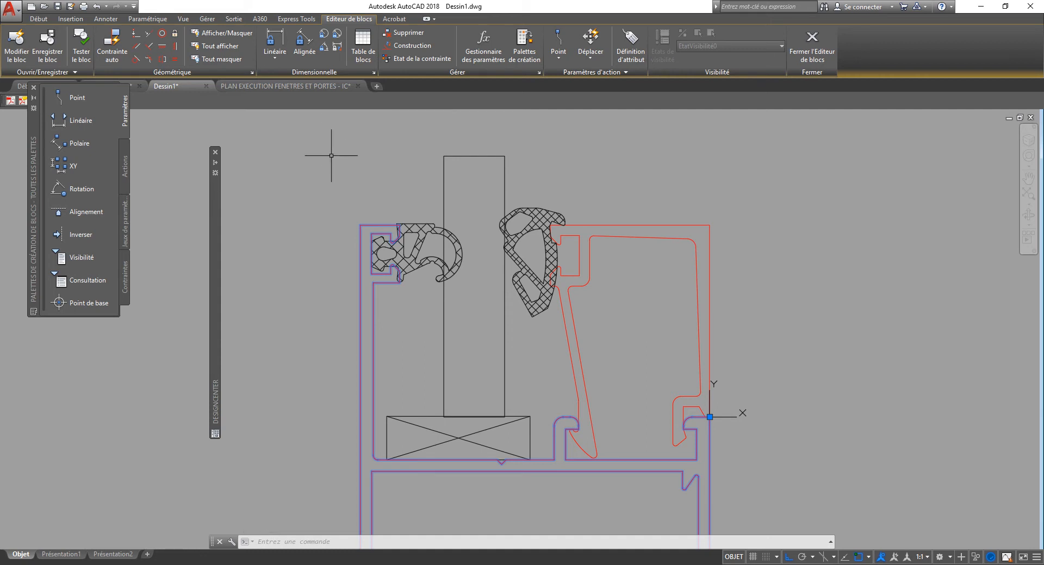
click(811, 43)
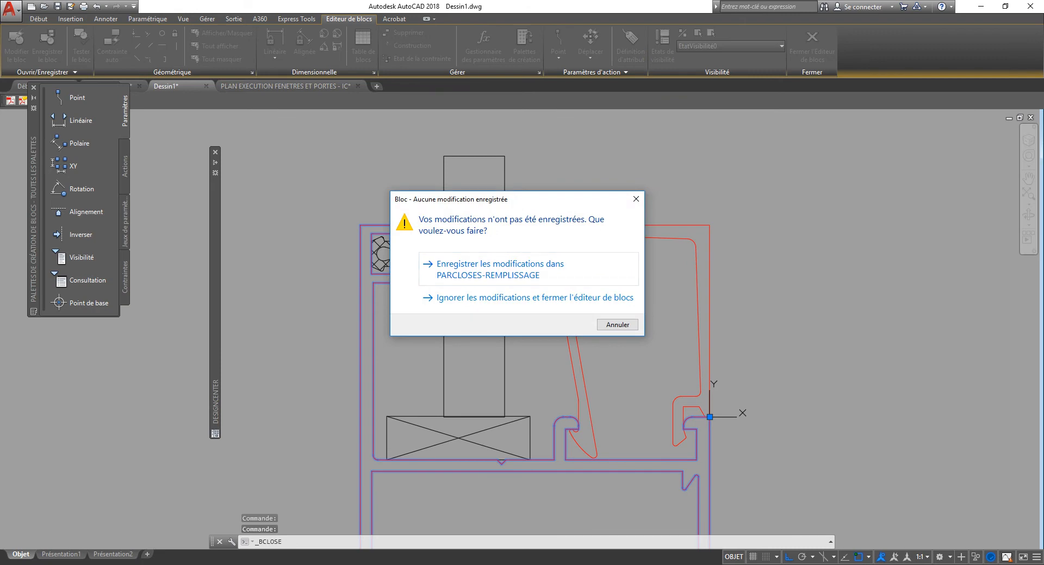
click(617, 324)
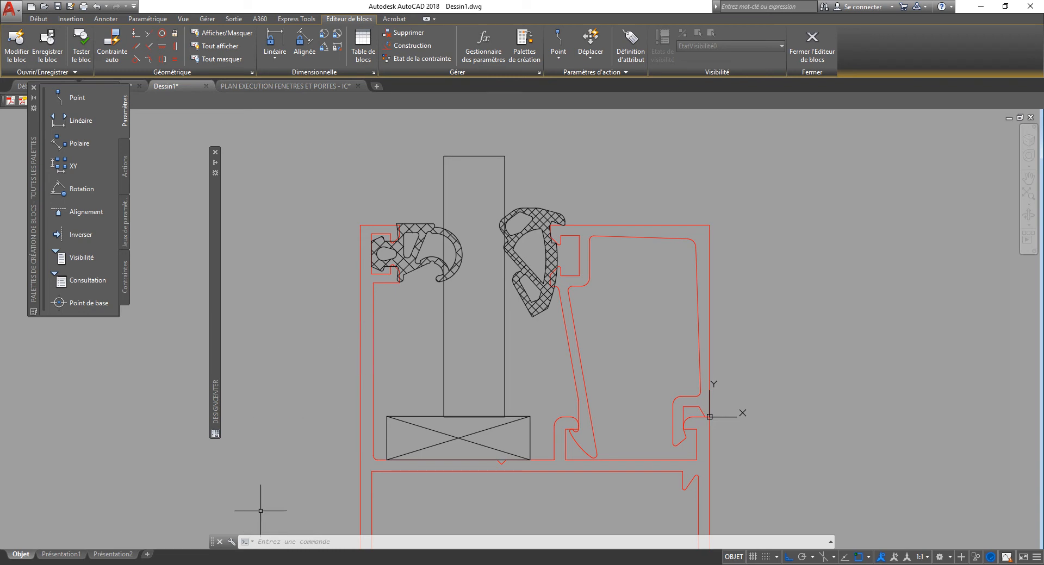
- Switch to the 4200.pdf catalogue in Acrobat and go to the bookmarked page "Joint a parcloser - dormant & oucrant"
key(alt+Tab)
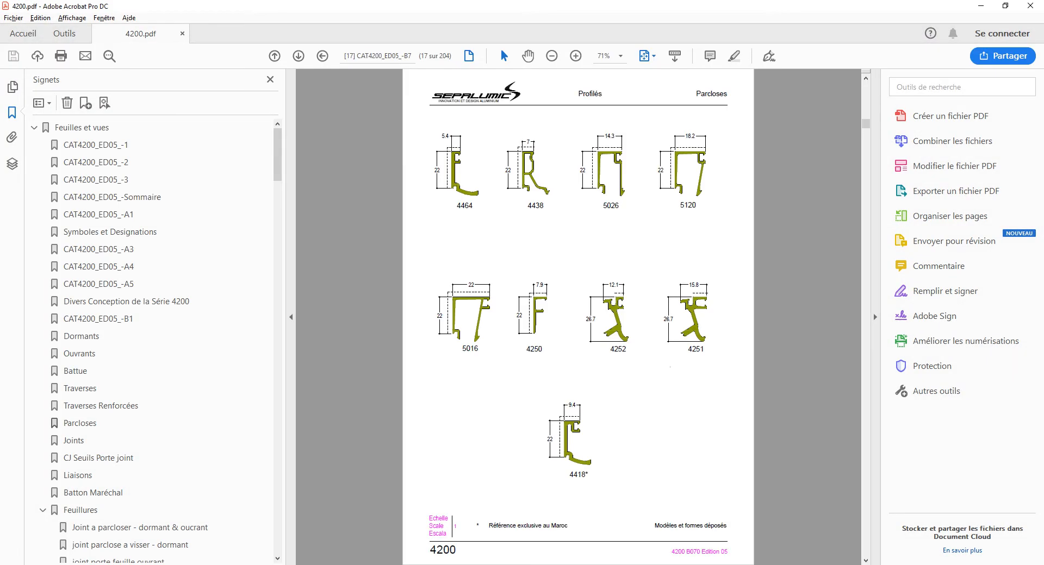
scroll(578, 317, down, 18)
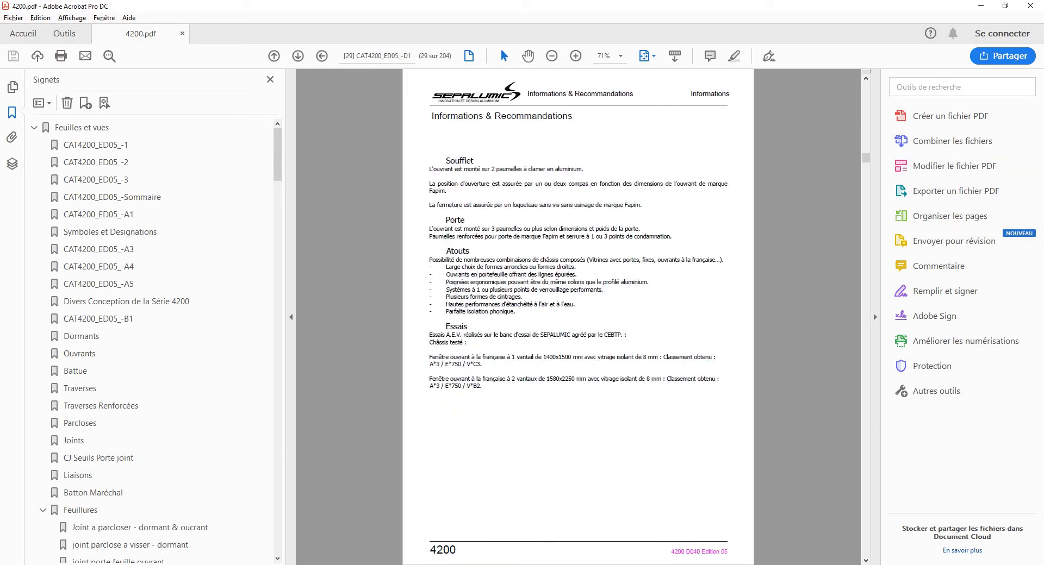
key(Right)
key(Right)
key(Right)
key(Right)
key(Right)
key(Right)
key(Right)
key(Right)
key(Right)
key(Right)
key(Right)
key(Right)
key(Right)
key(Right)
key(Right)
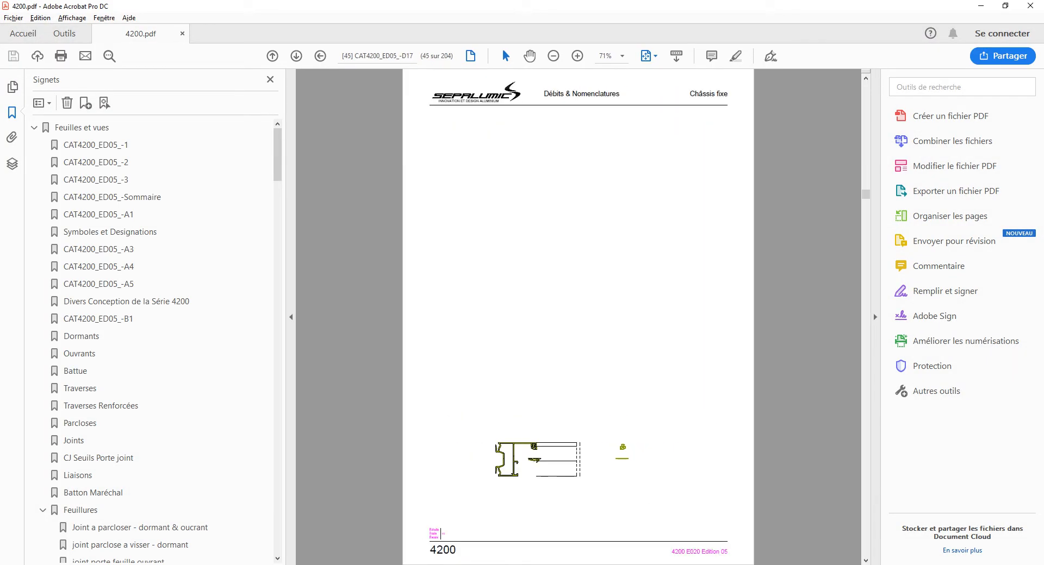
key(Right)
key(Right)
key(Right)
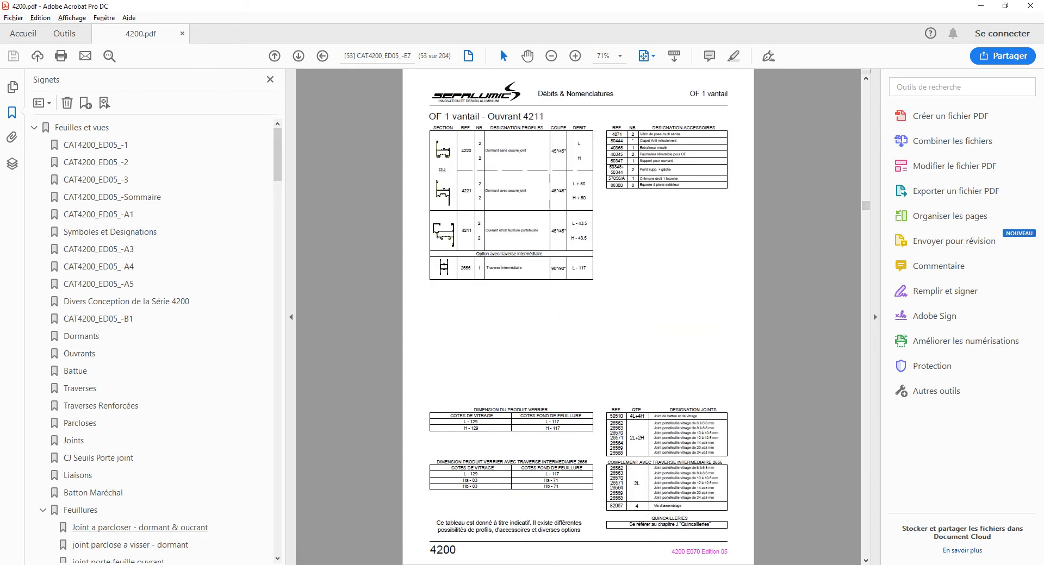
click(93, 528)
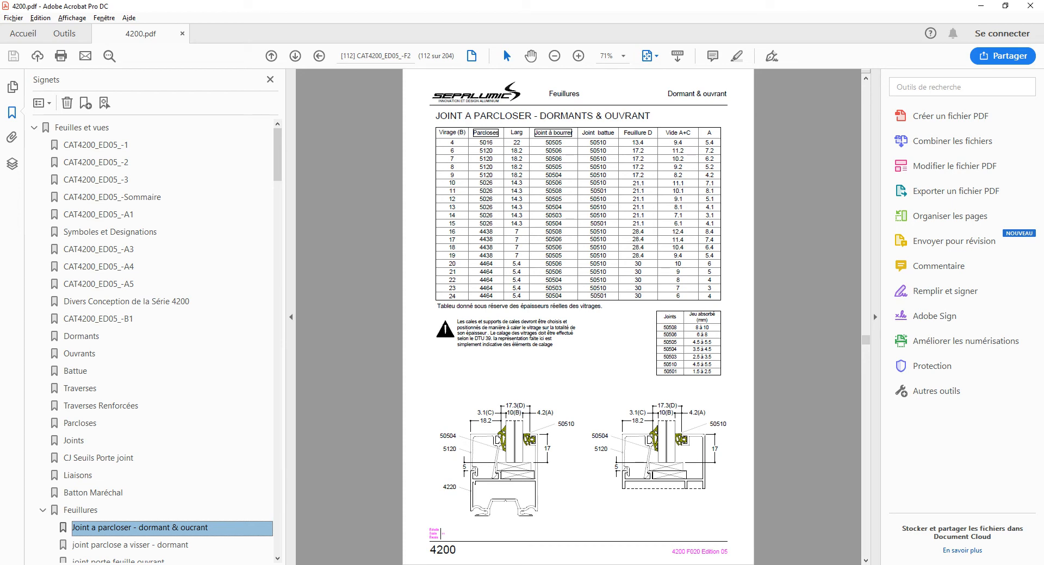
- Examine the first section detail showing profile 4220, bead 5120 and gaskets 50504 and 50510 at 150% zoom
key(ctrl+2)
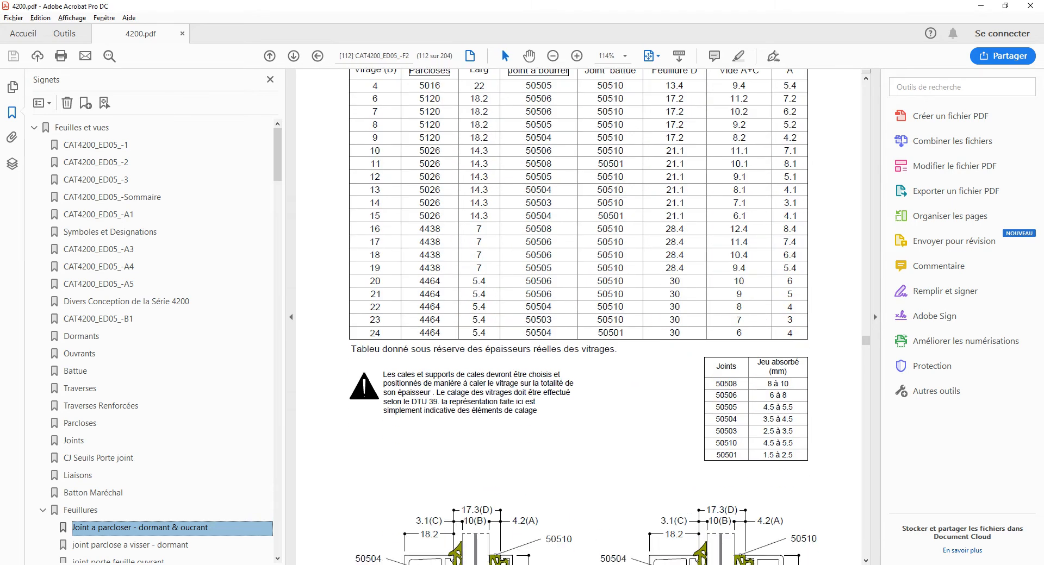
right_click(528, 236)
click(555, 351)
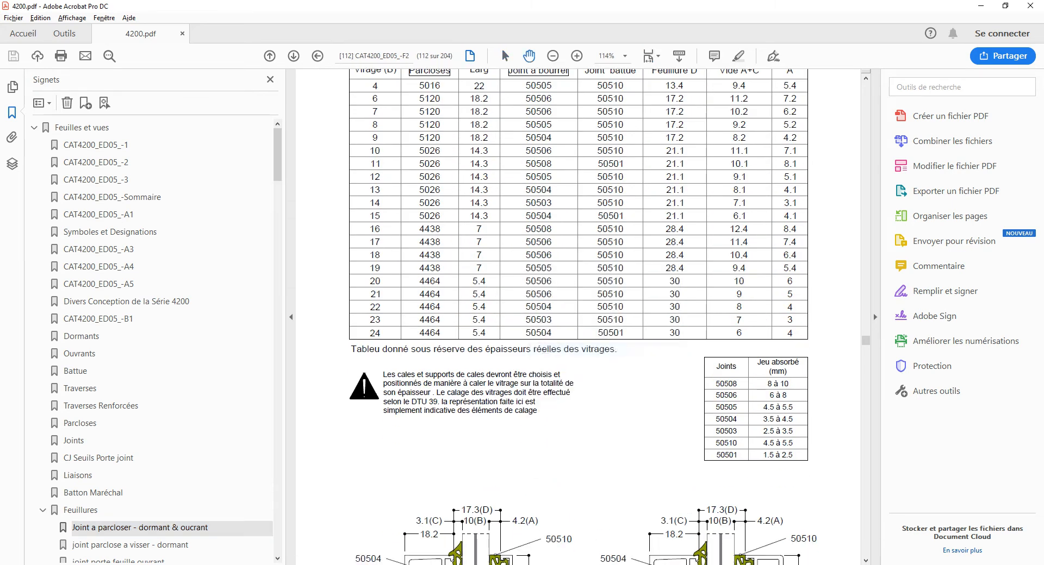
ctrl+scroll(554, 351, down, 1)
key(ctrl+0)
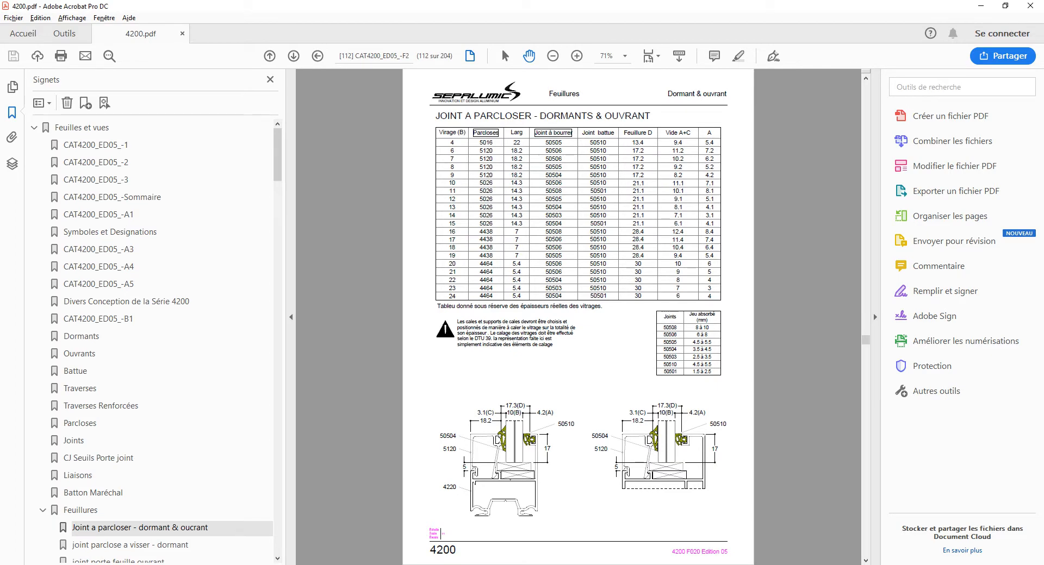
ctrl+scroll(513, 495, up, 4)
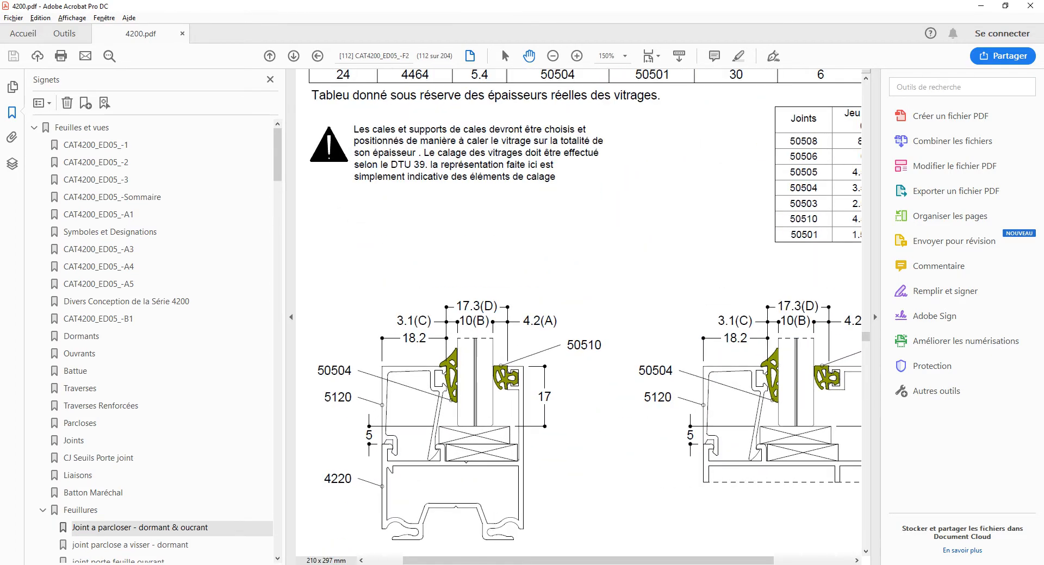
drag(514, 495, 564, 450)
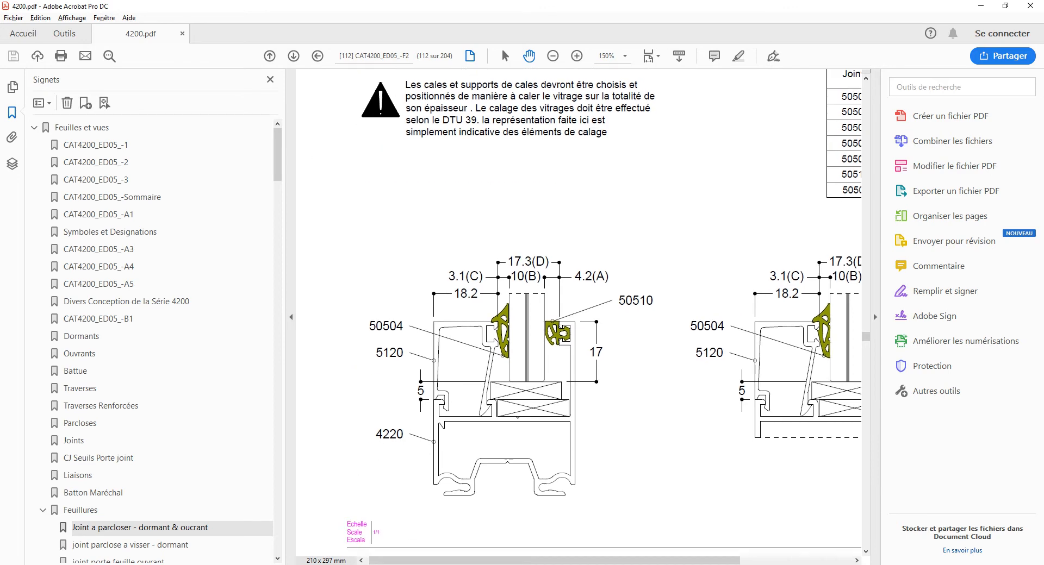
- Compare the table of glazing thicknesses, beads and gaskets with the section details on the same page at 125% zoom
key(Page_Up)
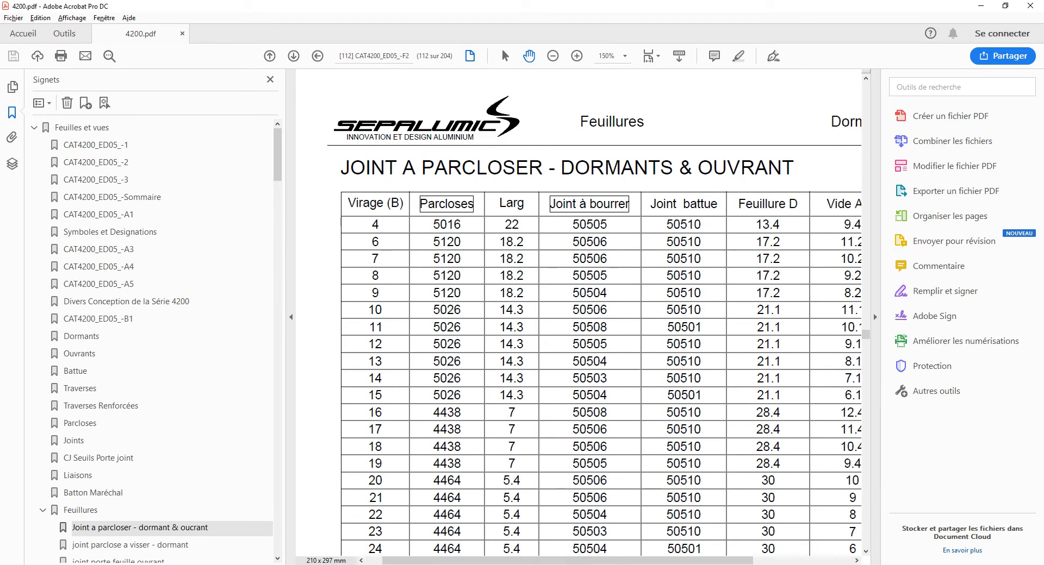
key(ctrl+2)
key(ctrl+0)
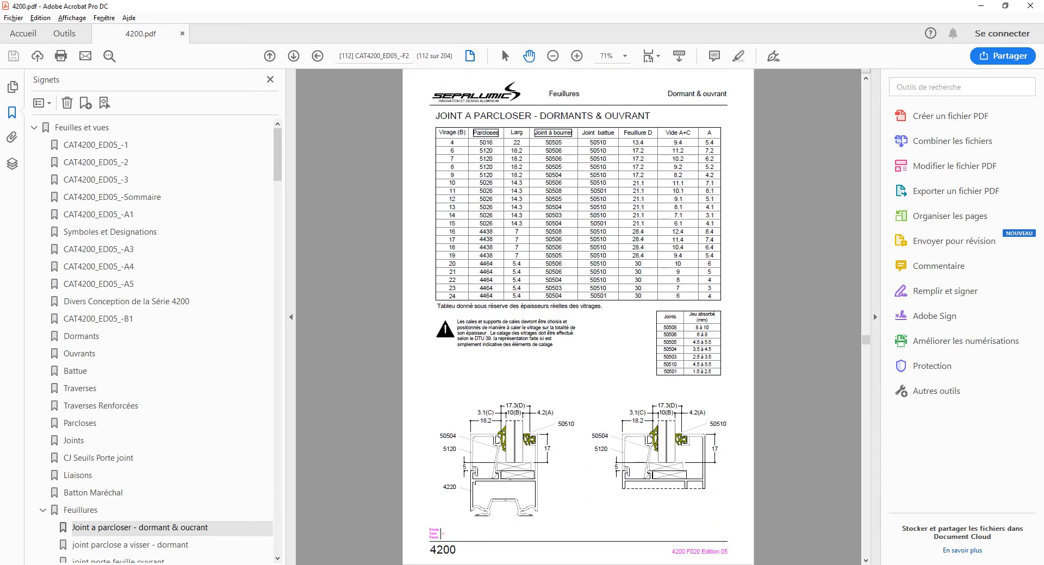
ctrl+scroll(572, 485, up, 3)
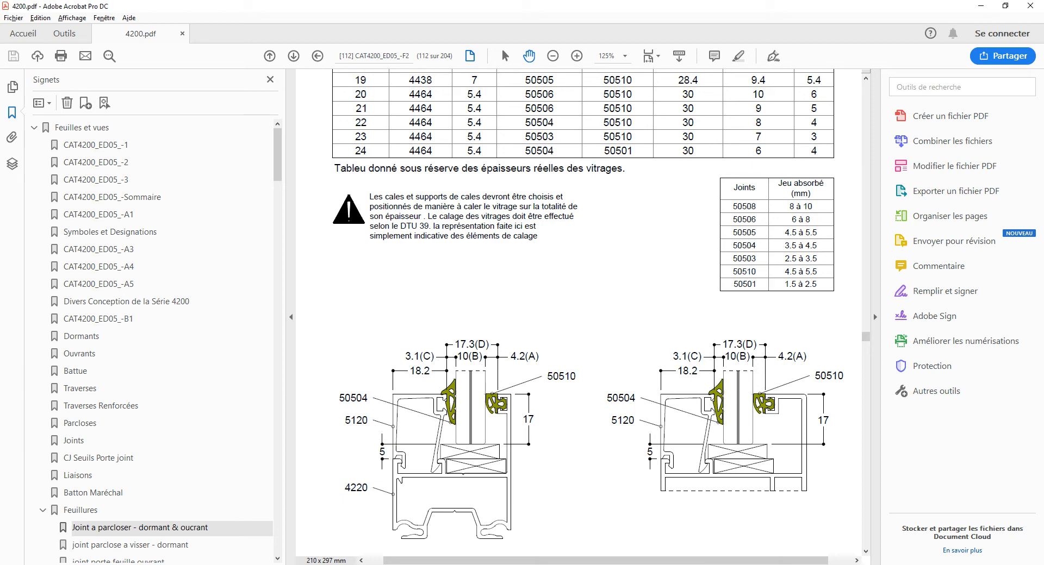
scroll(587, 310, up, 10)
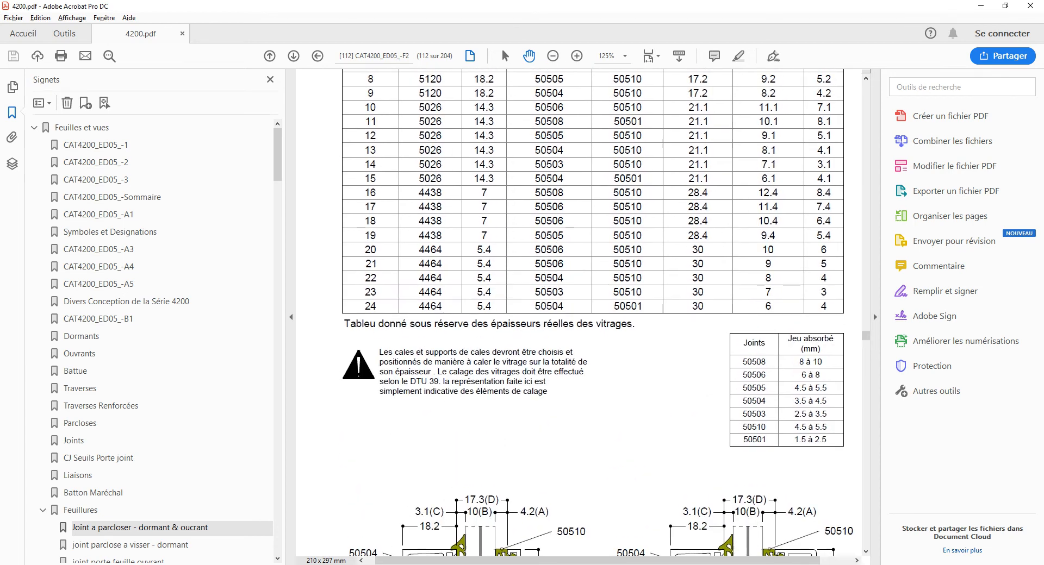
scroll(592, 312, up, 1)
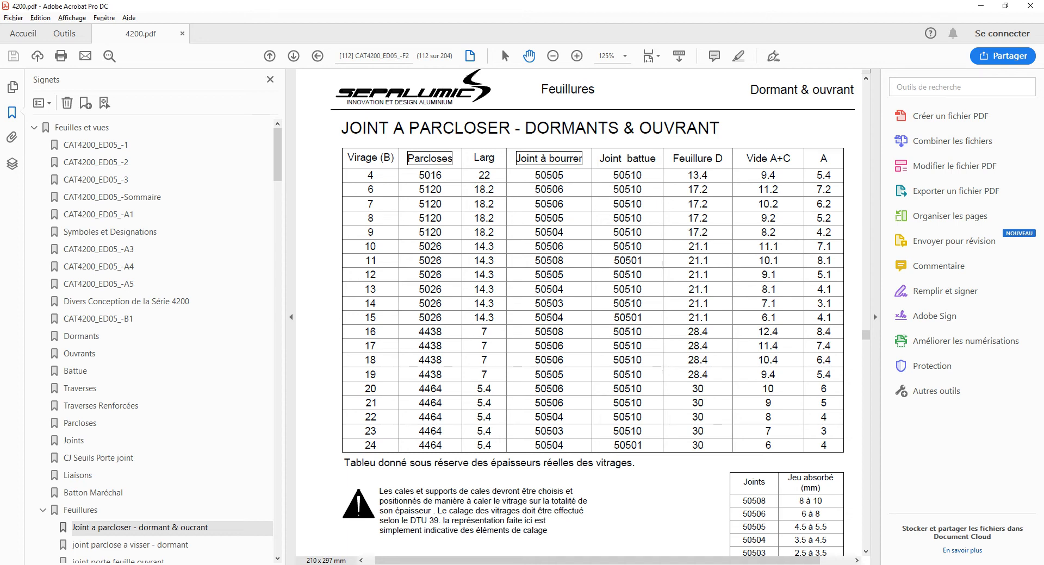
scroll(579, 313, down, 5)
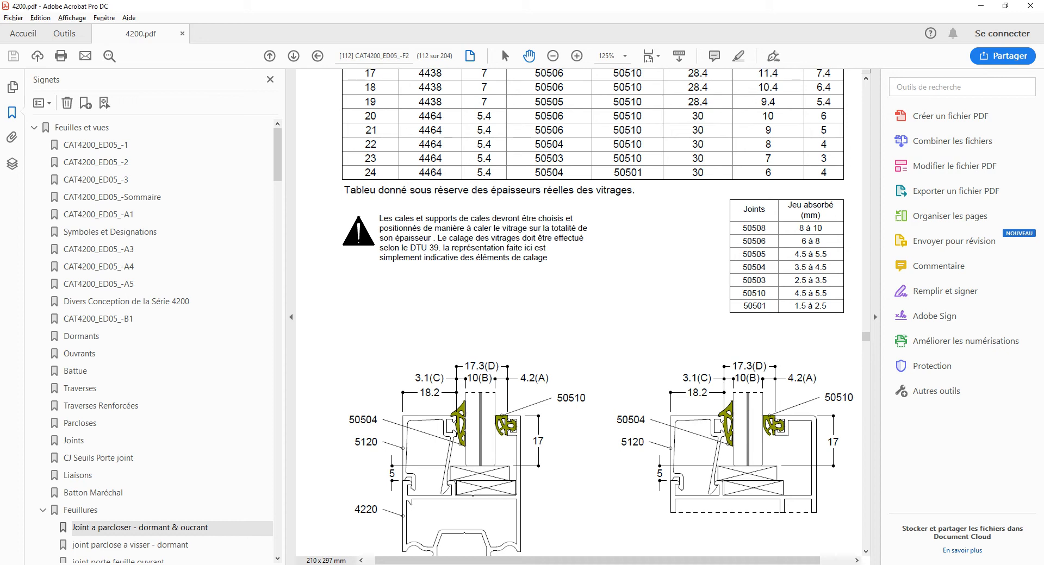
scroll(579, 312, up, 5)
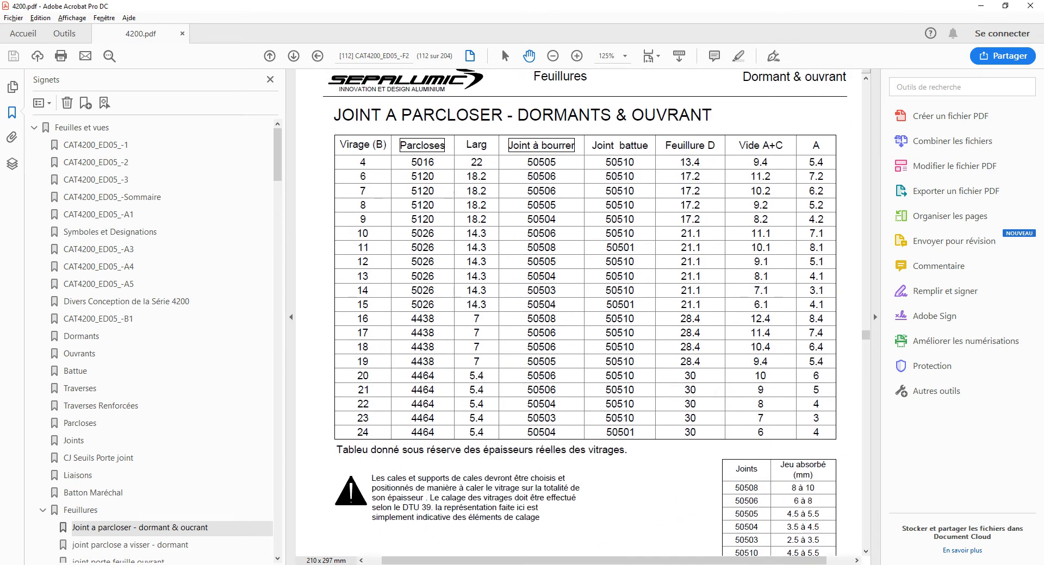
scroll(579, 312, down, 4)
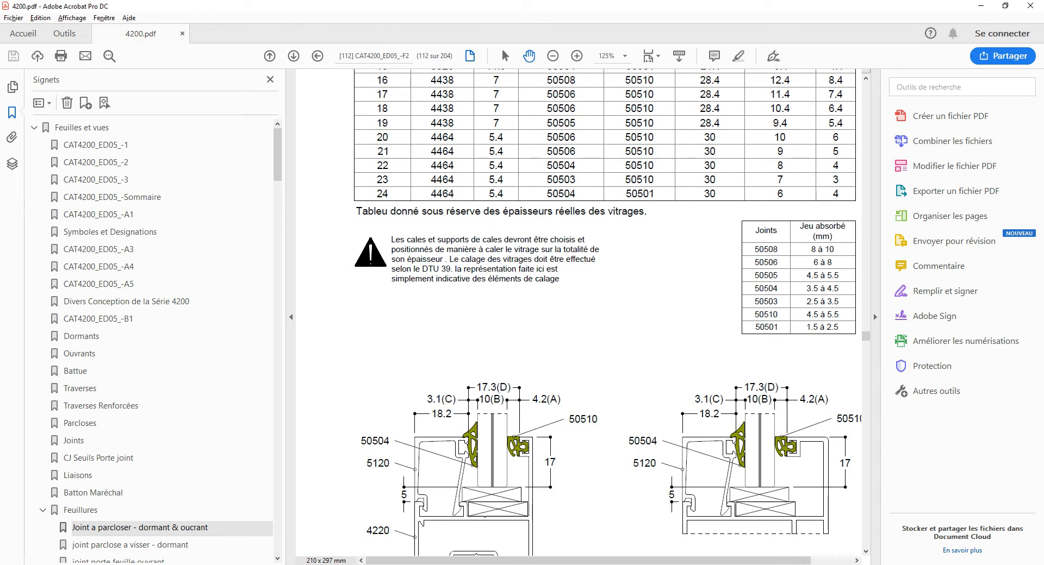
scroll(579, 313, up, 4)
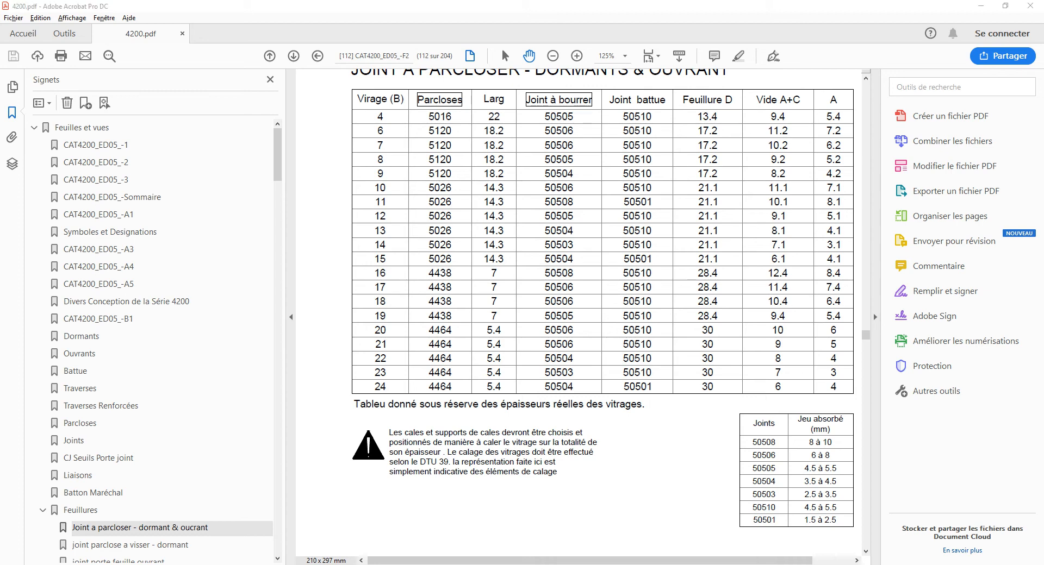
- Return to the block editor in AutoCAD and add a linear dimension of the glazing bead's width above its upper edge
key(alt+Tab)
text(d)
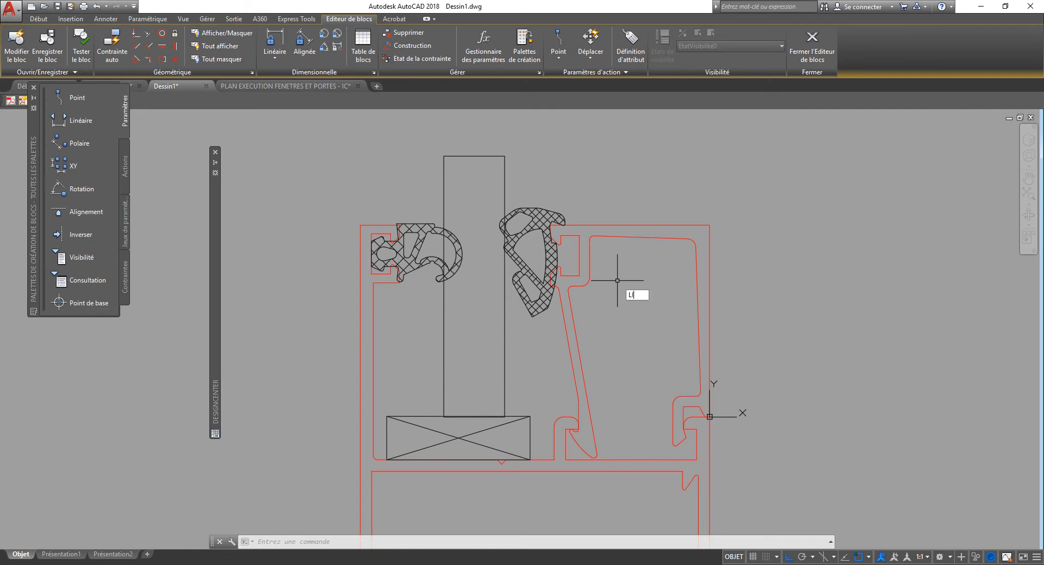
key(Return)
click(601, 225)
click(709, 224)
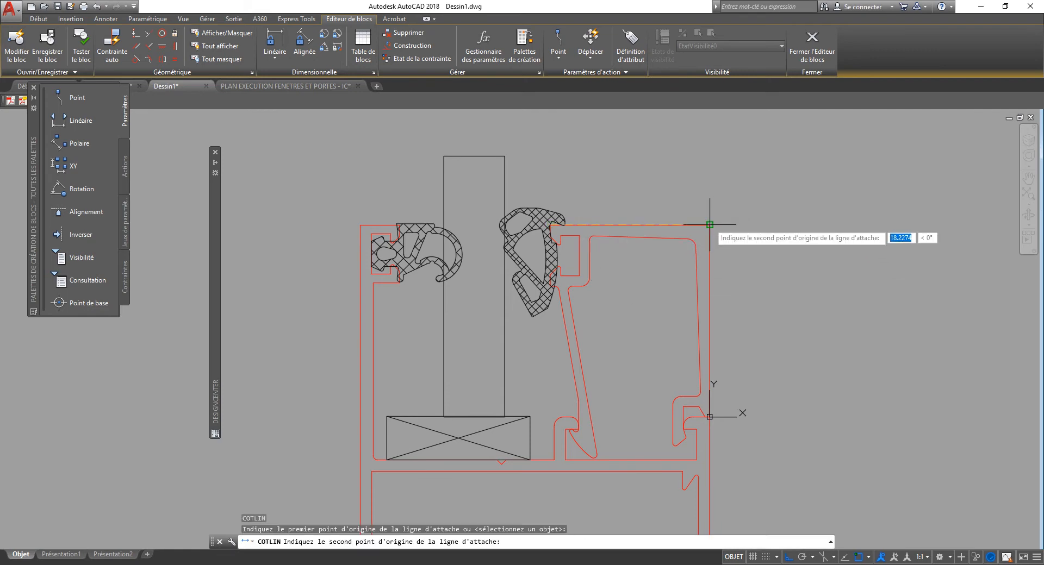
click(620, 179)
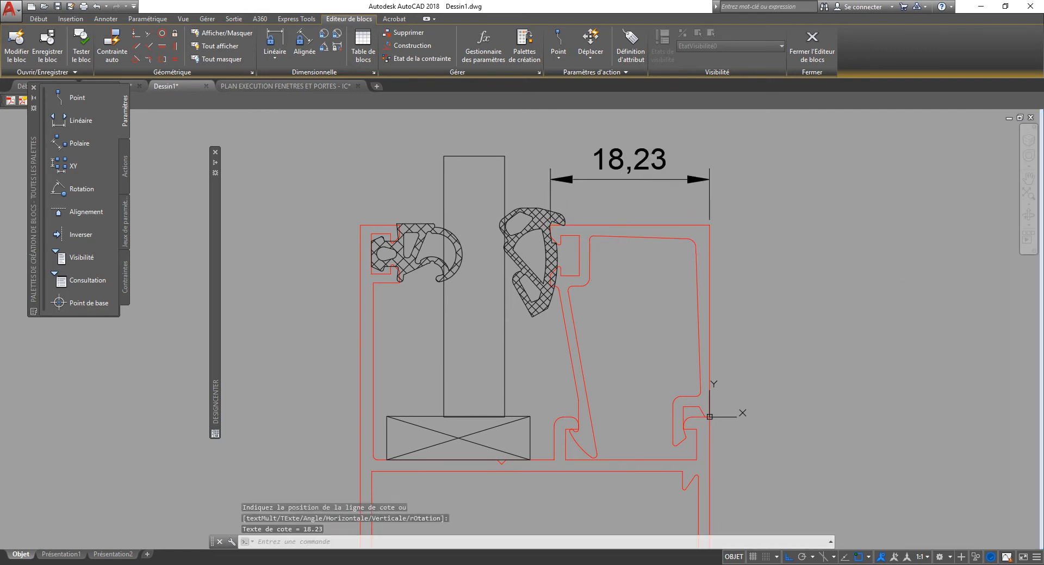
- Switch to the catalogue in Acrobat and check the bead widths in the table against the dimensioned section details
key(alt+Tab)
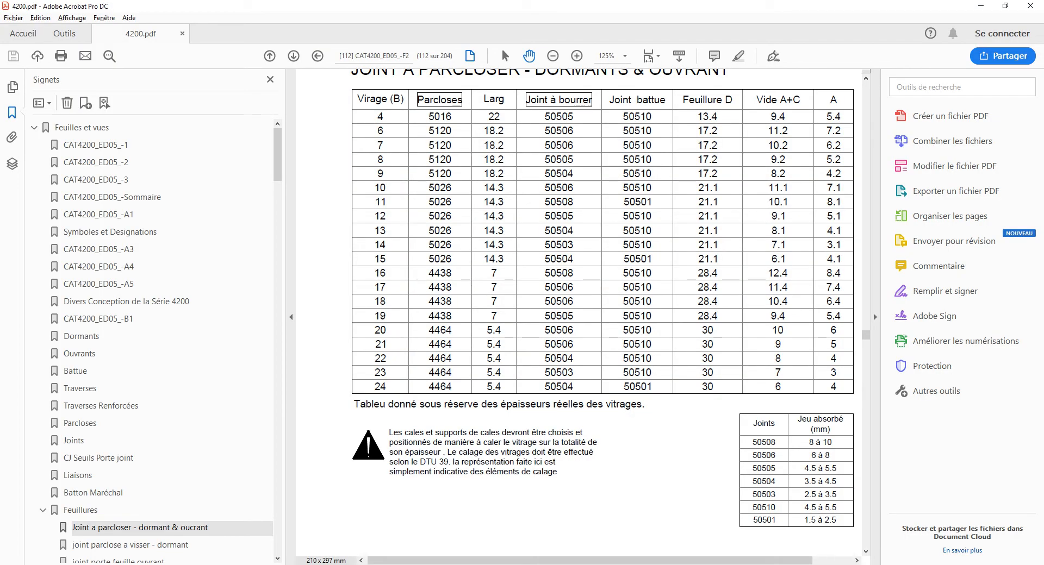
key(alt+Tab)
key(alt+Tab)
drag(577, 261, 526, 322)
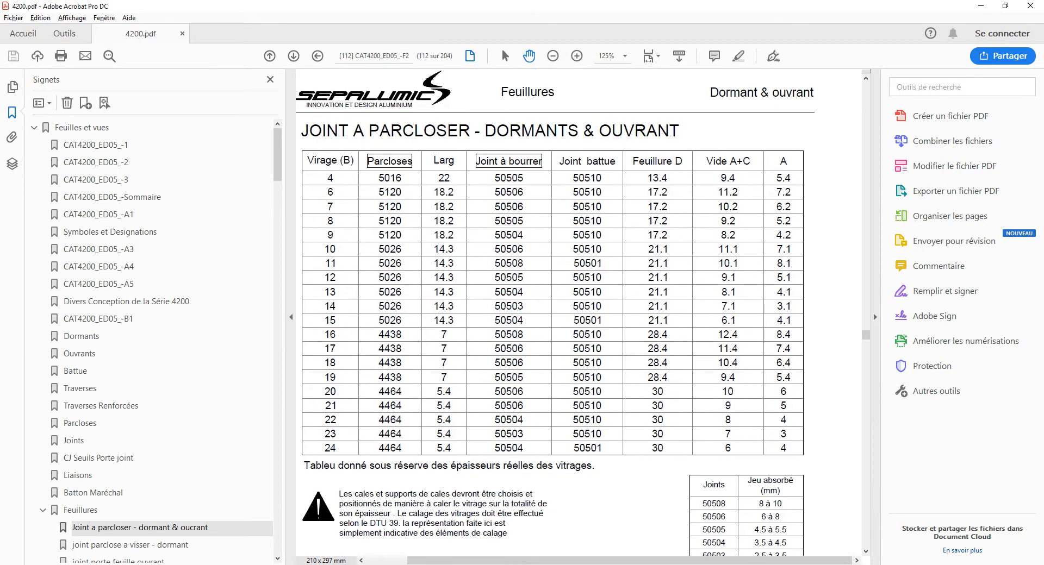
drag(511, 434, 563, 160)
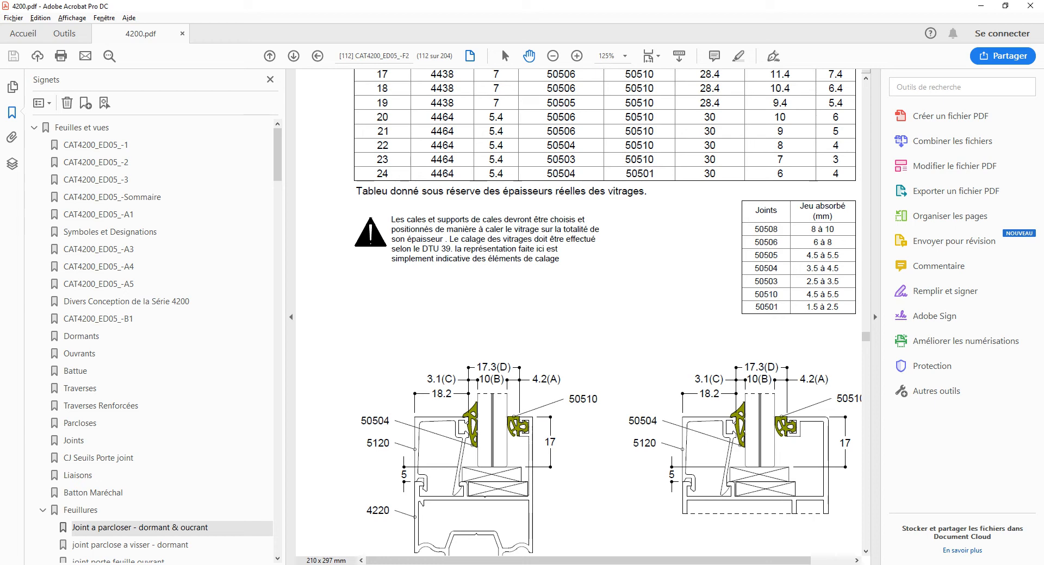
drag(563, 160, 511, 456)
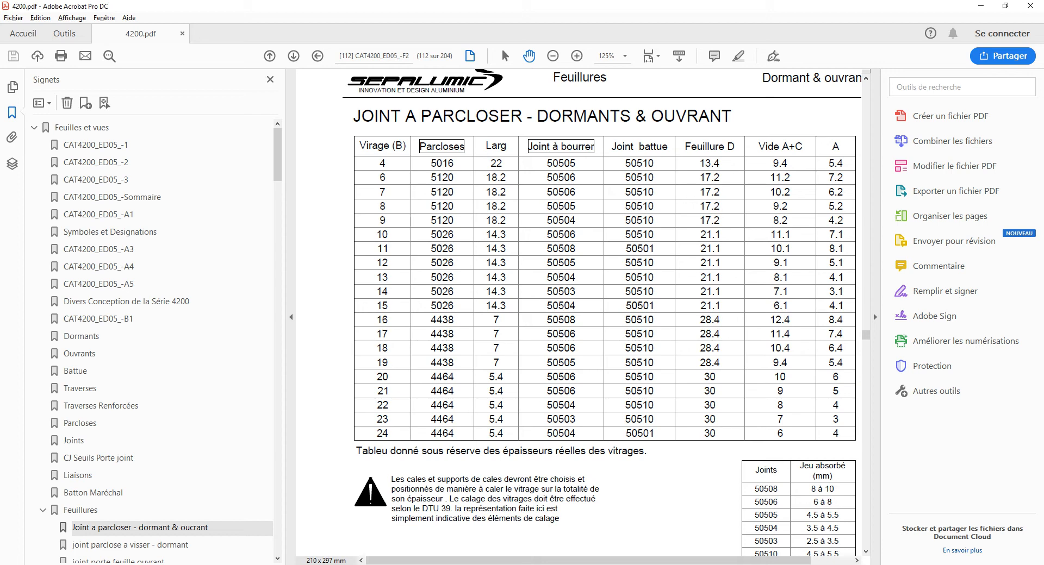
key(alt+Tab)
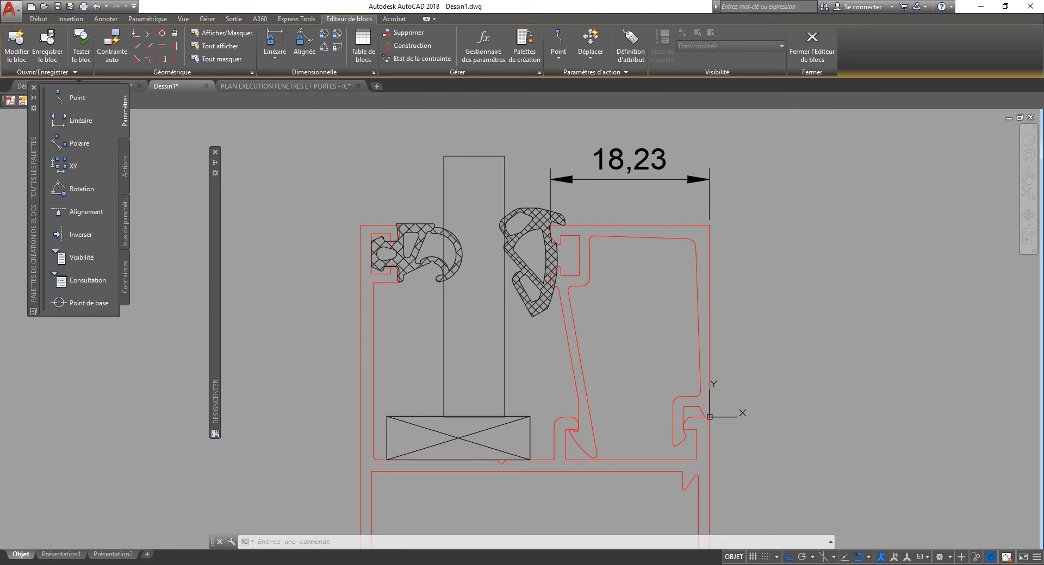
key(Escape)
key(Escape)
middle_drag(392, 264, 372, 192)
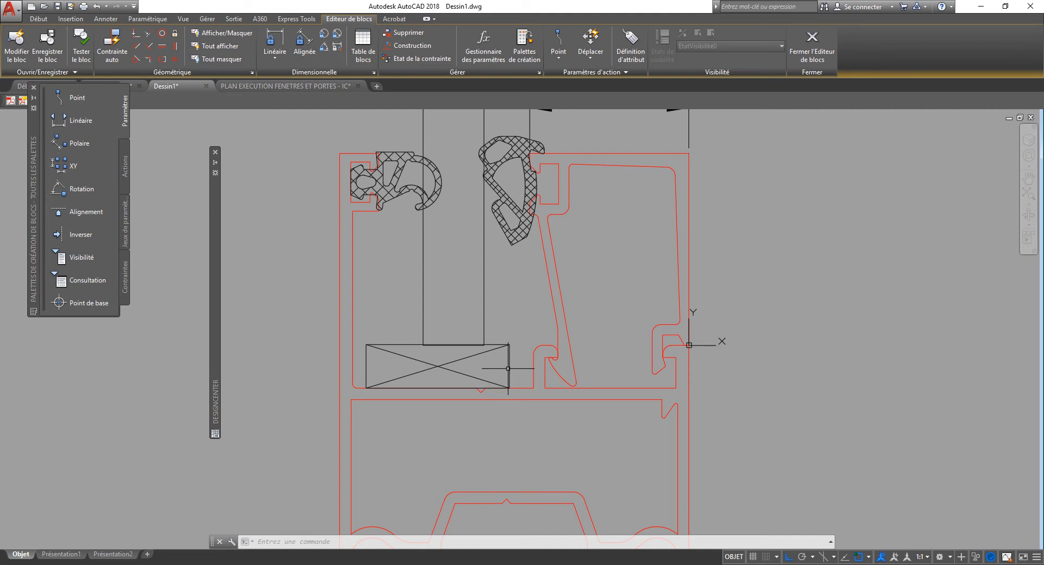
click(505, 273)
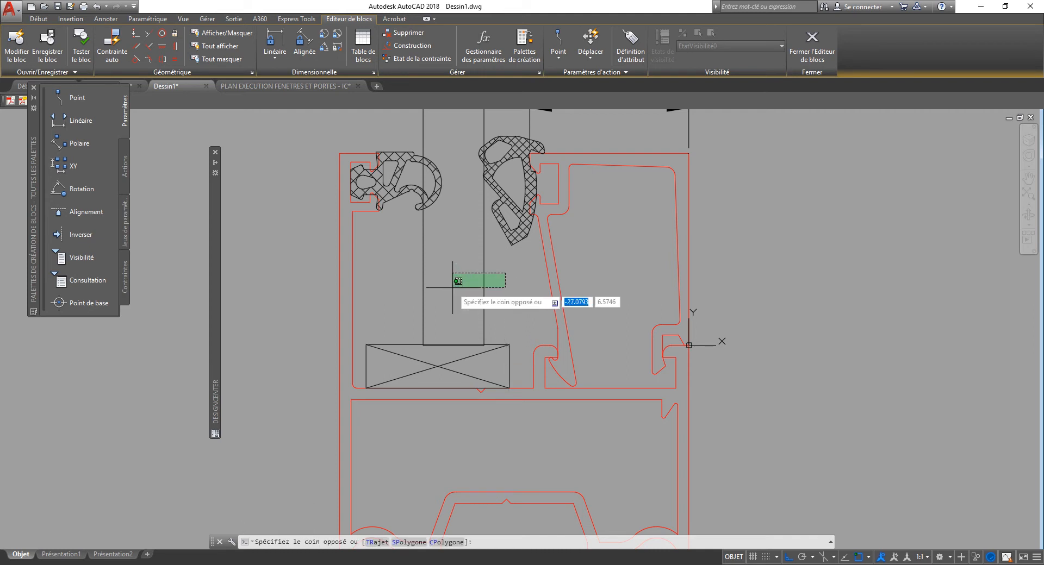
click(453, 287)
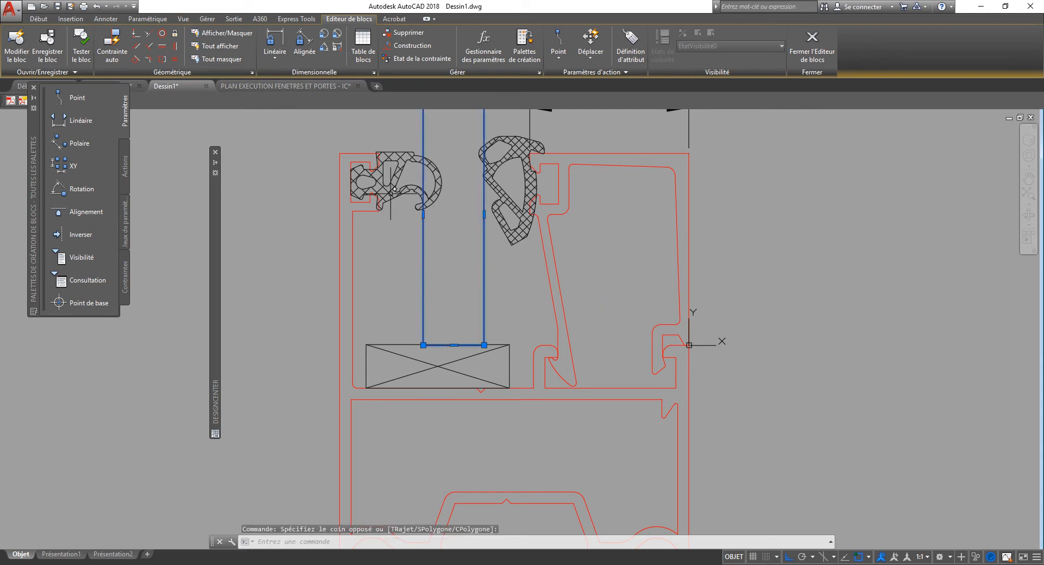
key(Escape)
key(Escape)
key(Escape)
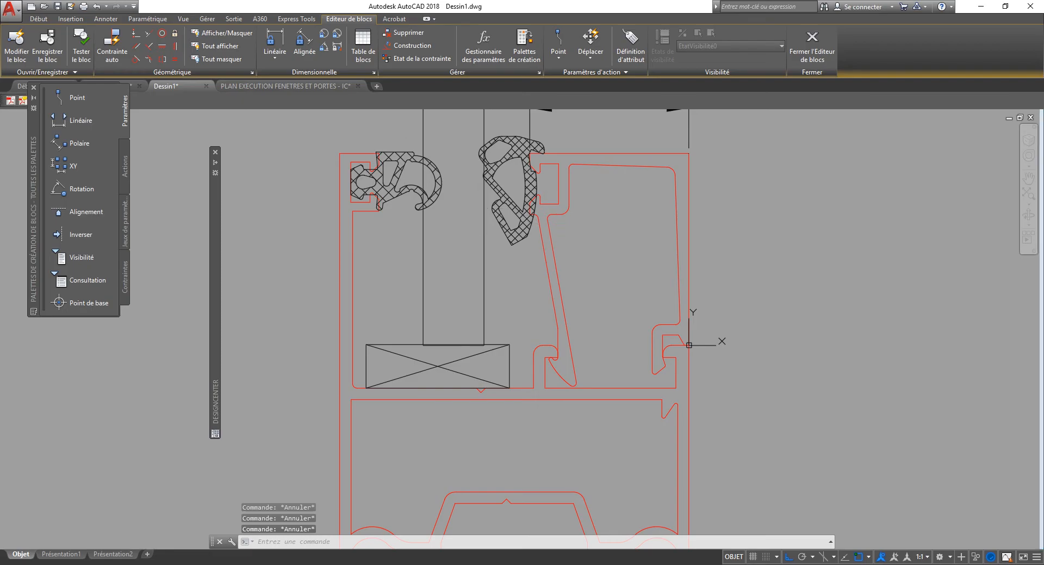
- Check the bead and gasket references in the Acrobat catalogue table against the glazing section in AutoCAD's block editor
key(alt+Tab)
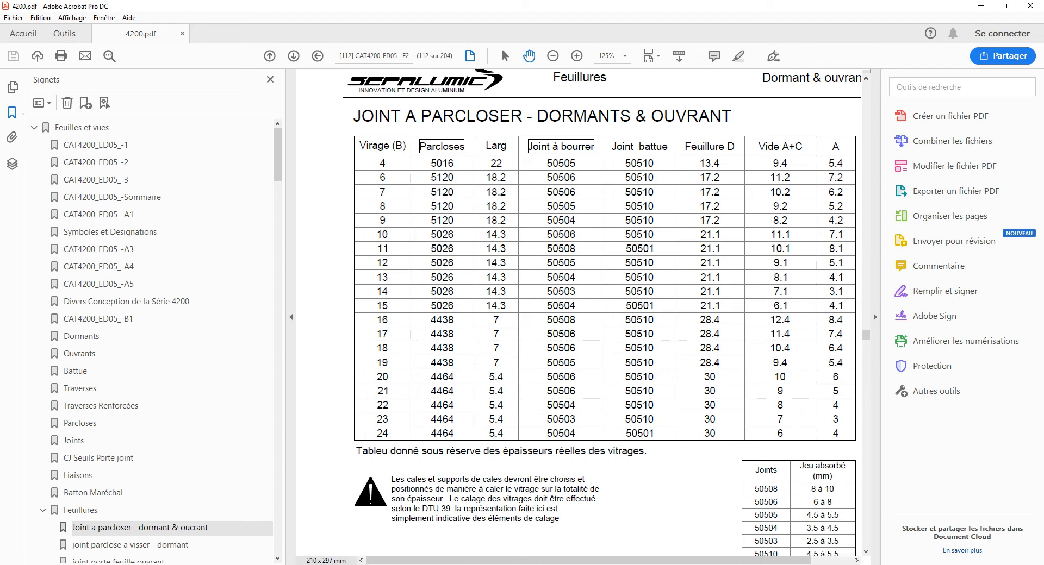
drag(598, 326, 584, 308)
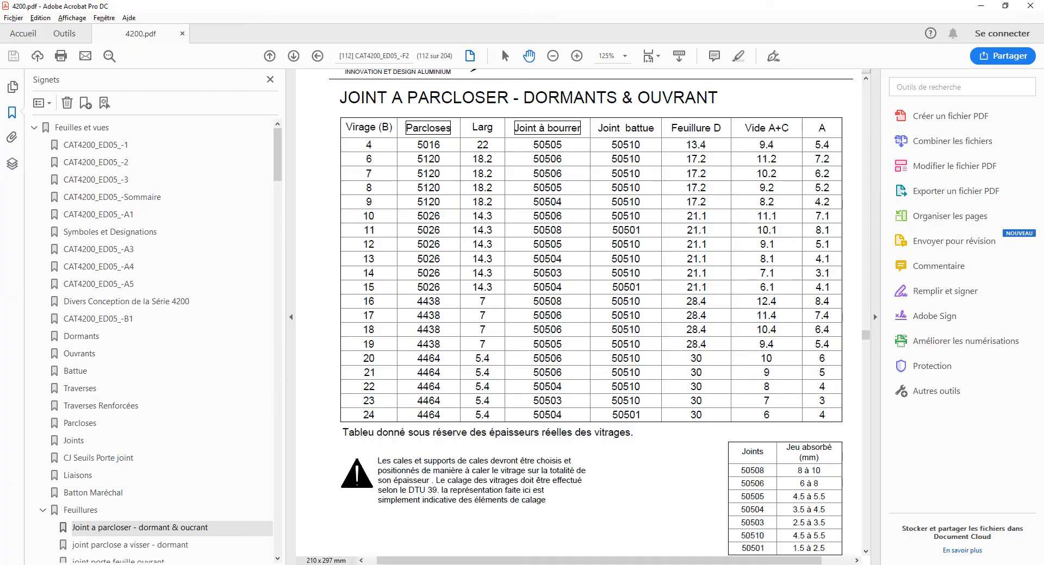
key(alt+Tab)
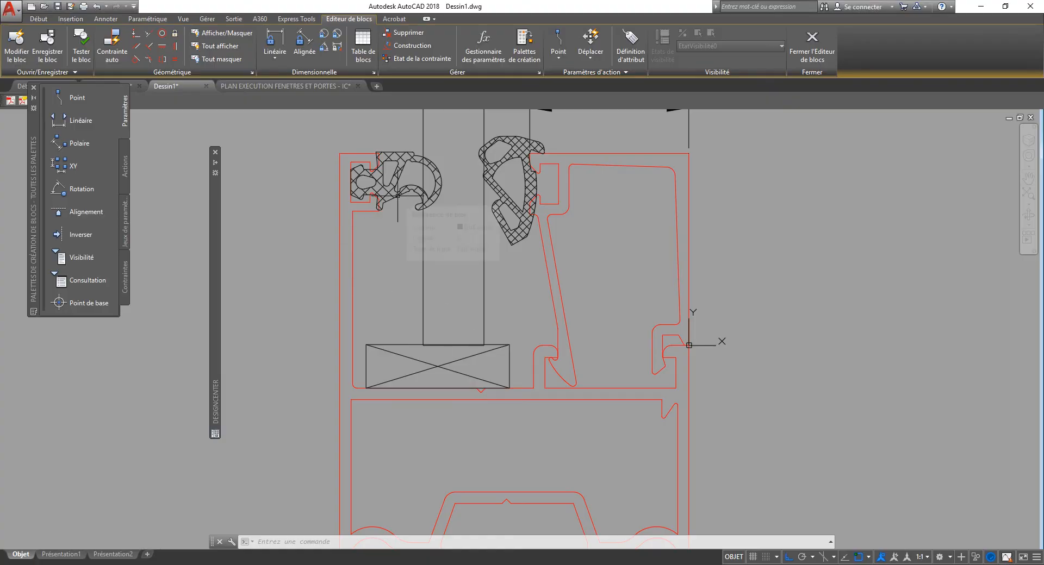
key(alt+Tab)
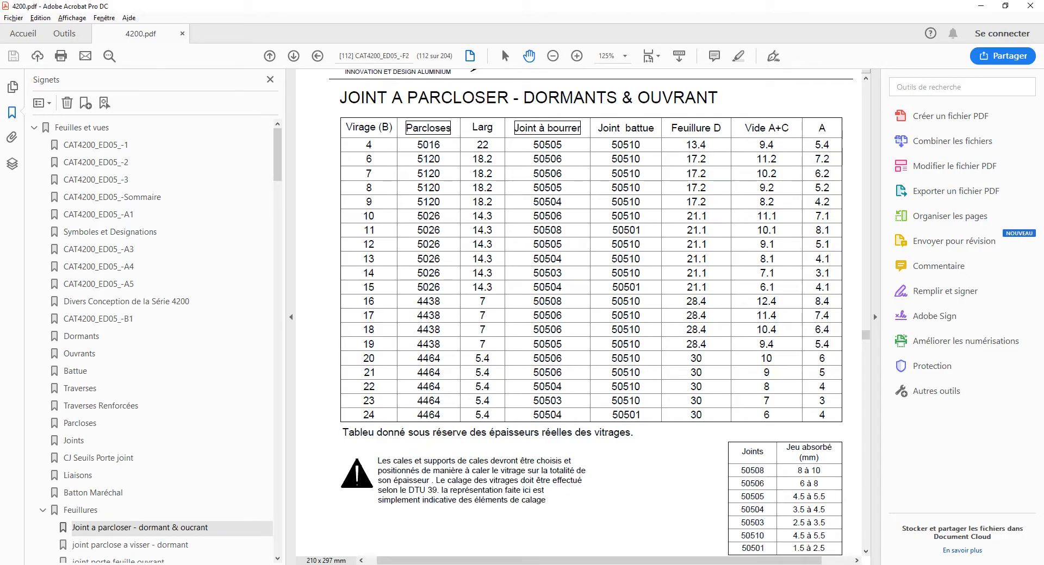
key(alt+Tab)
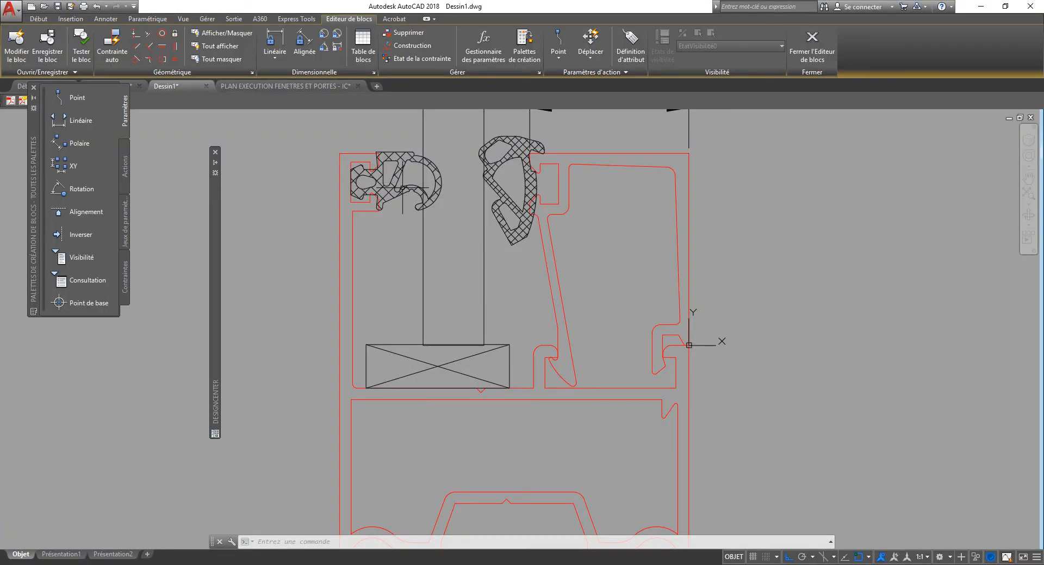
key(alt+Tab)
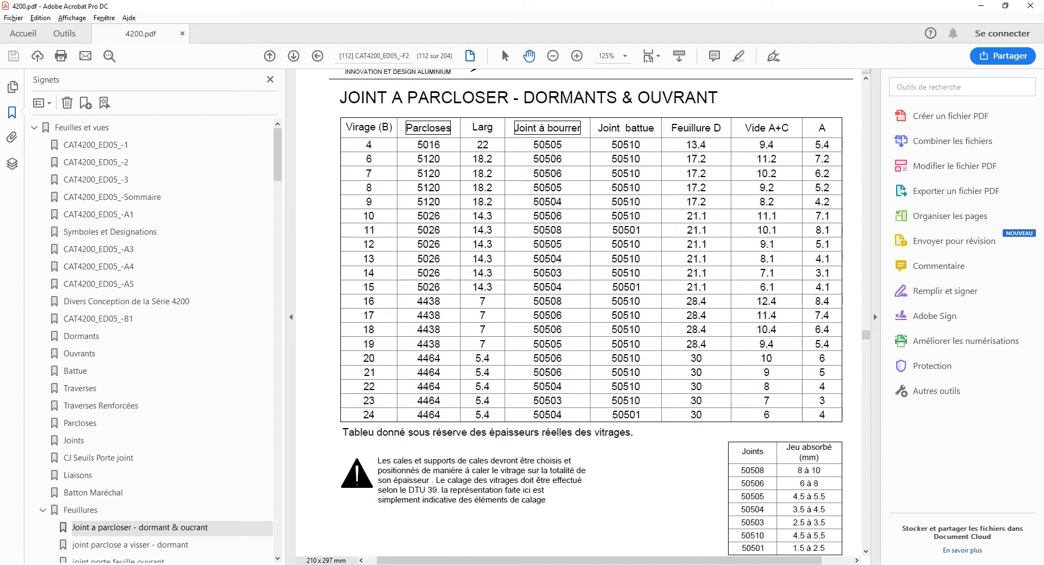
key(alt+Tab)
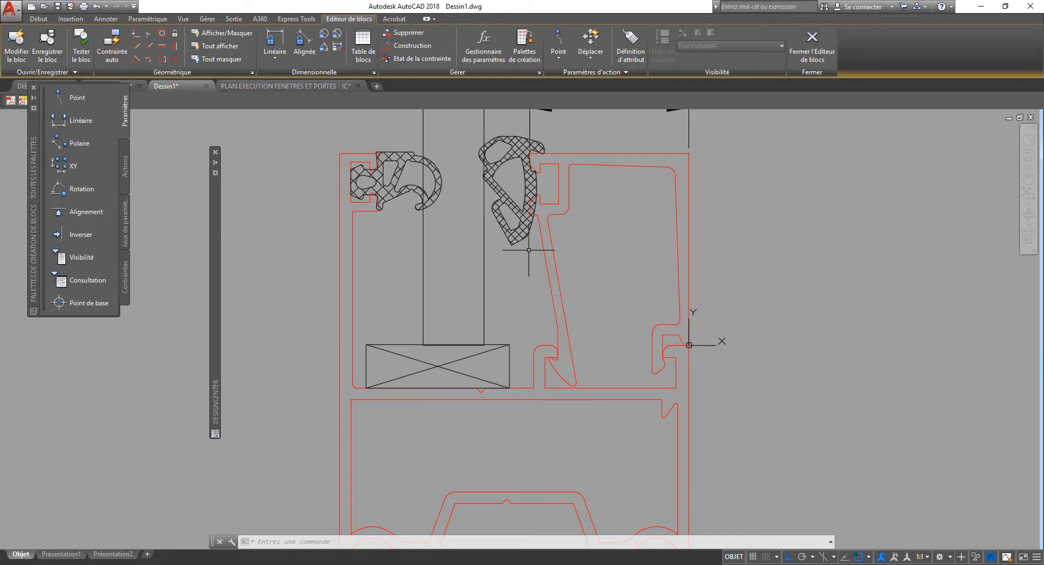
- Add a visibility parameter to the block at the lower left corner of the glazing rebate
scroll(560, 285, down, 2)
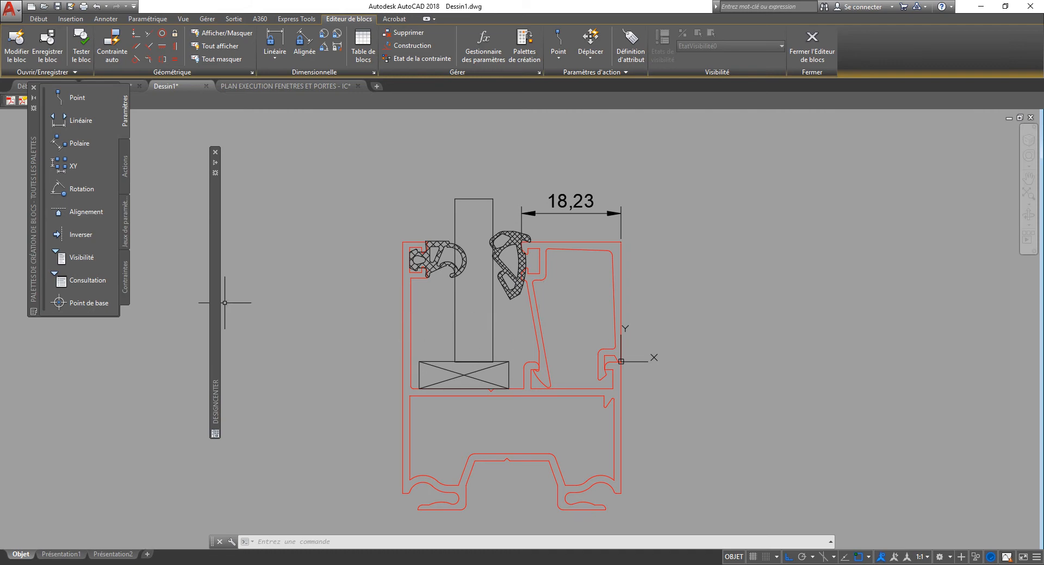
mouse_move(215, 303)
scroll(368, 476, down, 2)
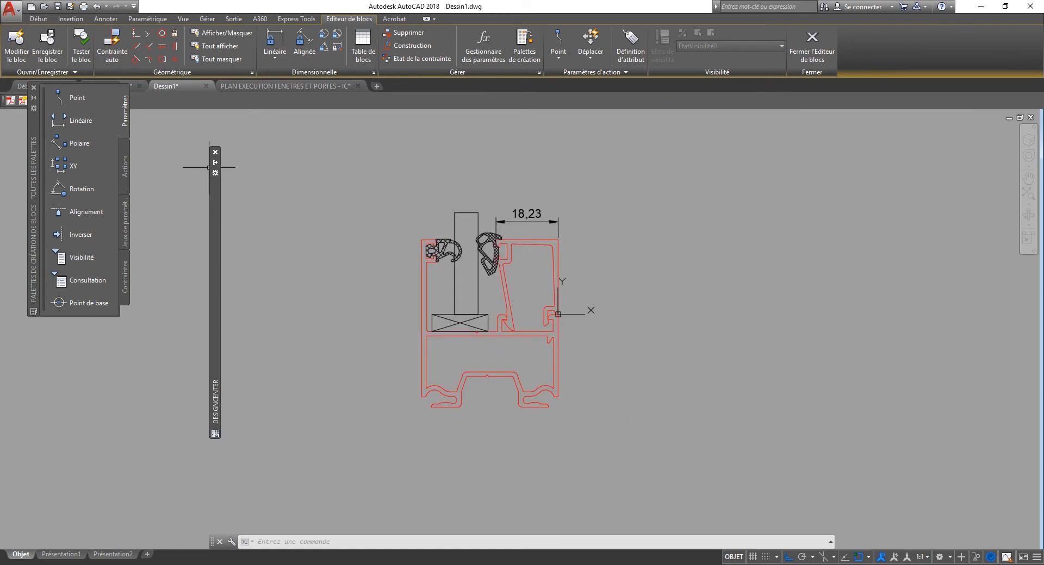
click(81, 257)
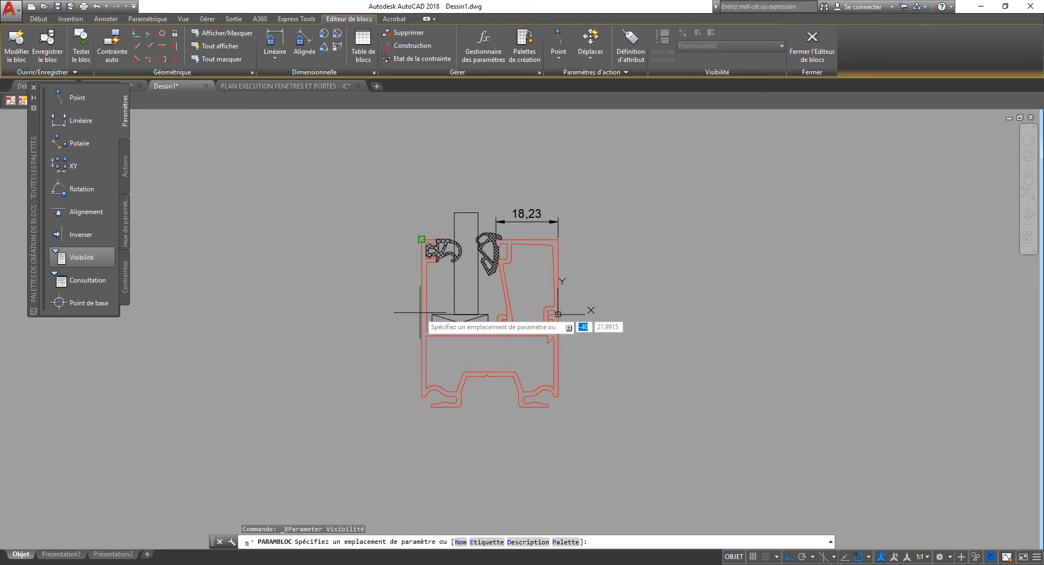
click(426, 329)
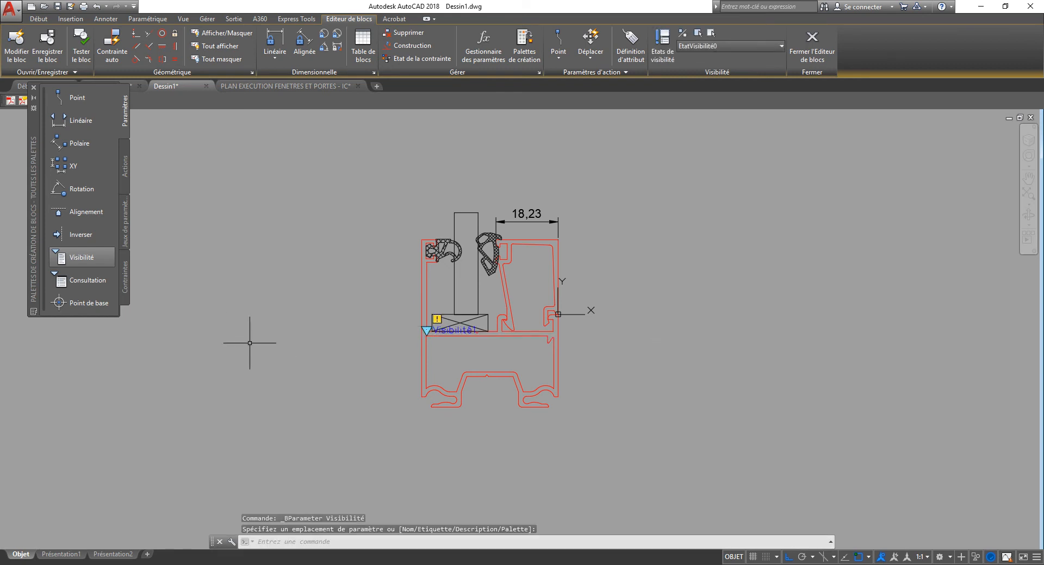
- Rename the block's default visibility state as VT6mm+5120+50505+50510, using the catalogue table as reference
click(662, 45)
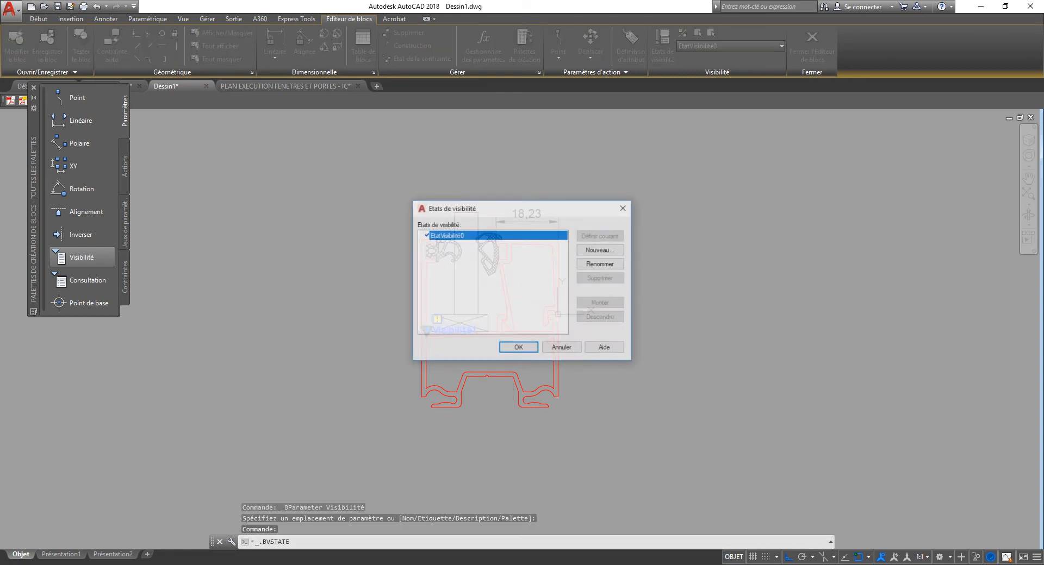
key(alt+Tab)
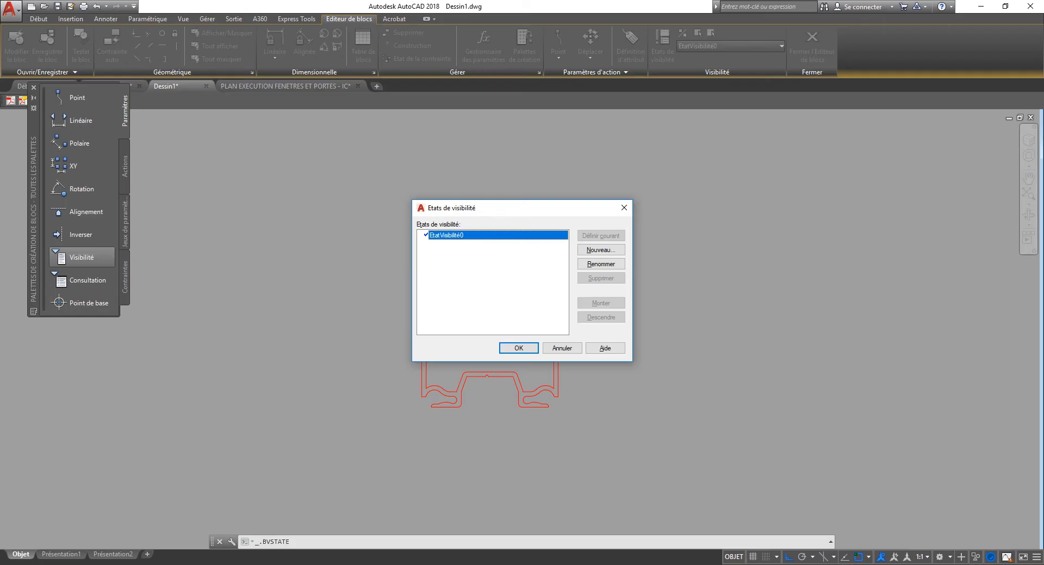
drag(490, 208, 684, 280)
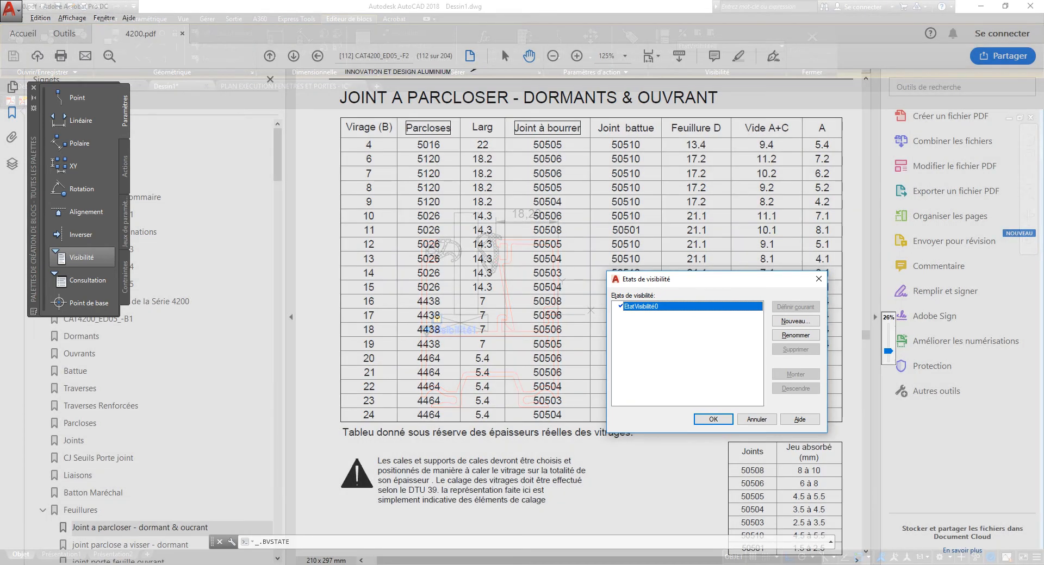
drag(685, 280, 641, 271)
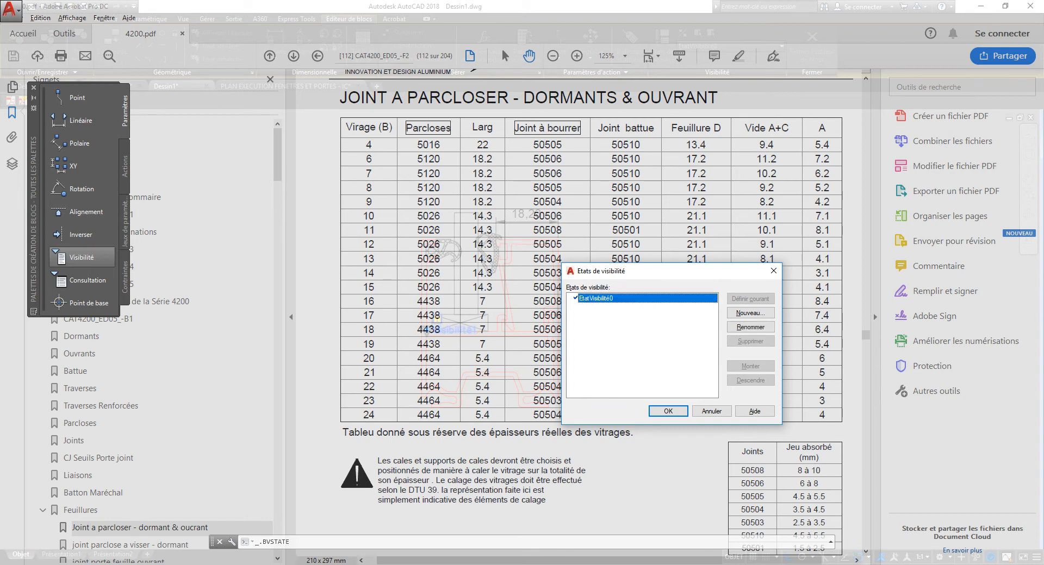
click(602, 299)
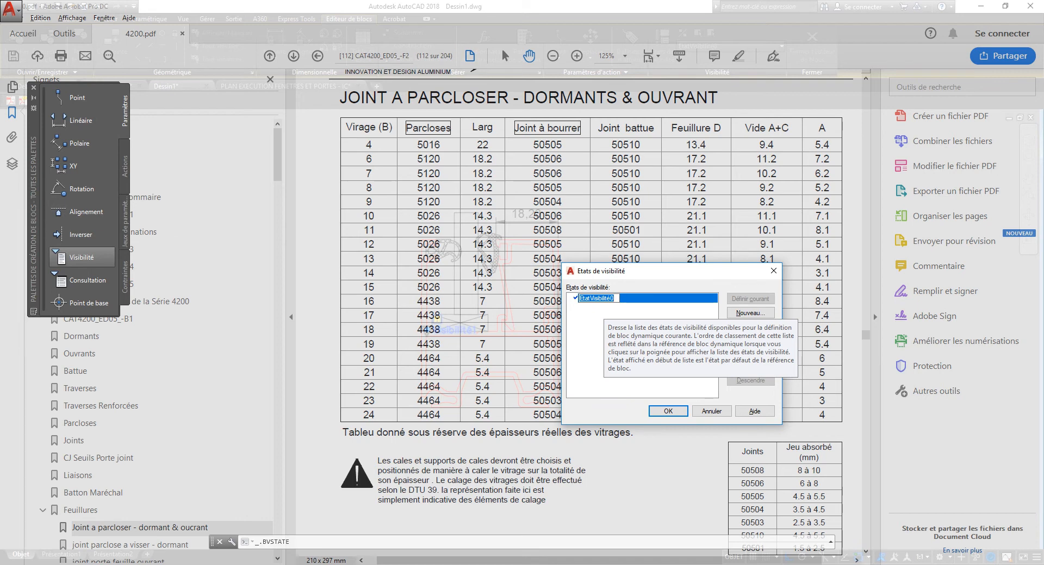
text(vt)
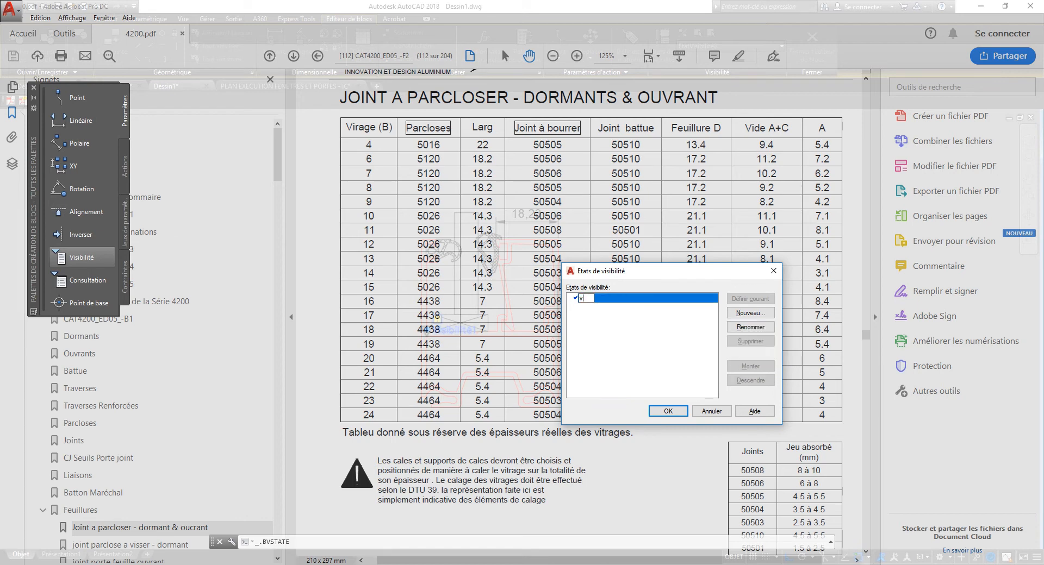
text(T6mm+5120+50505+505)
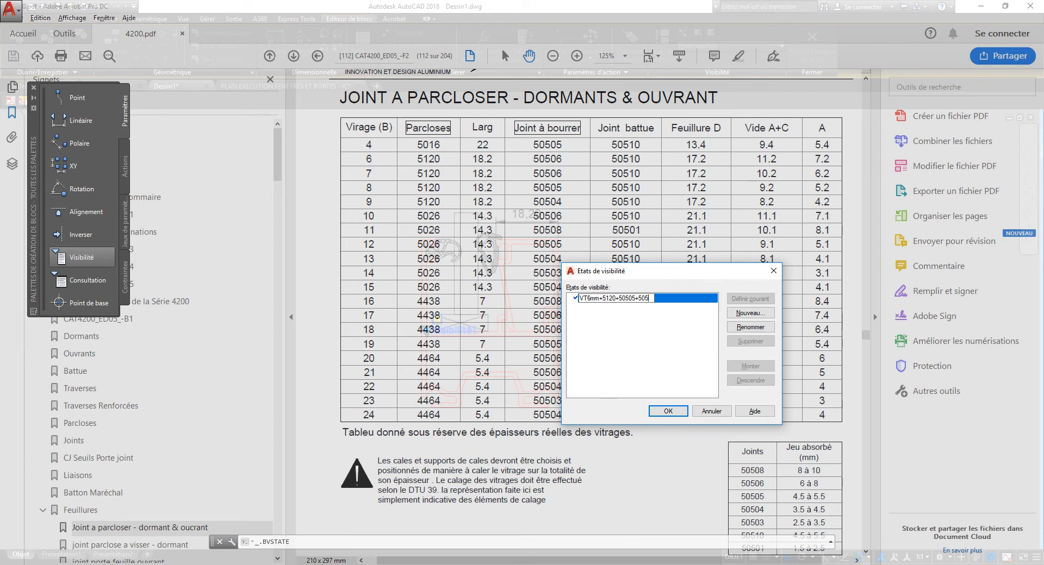
text(10)
key(Return)
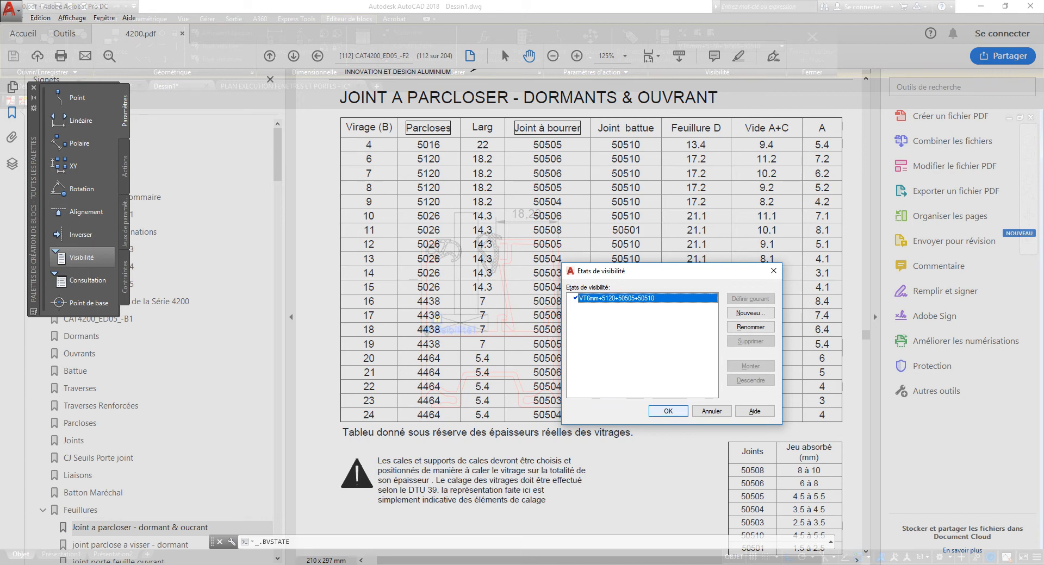
key(Return)
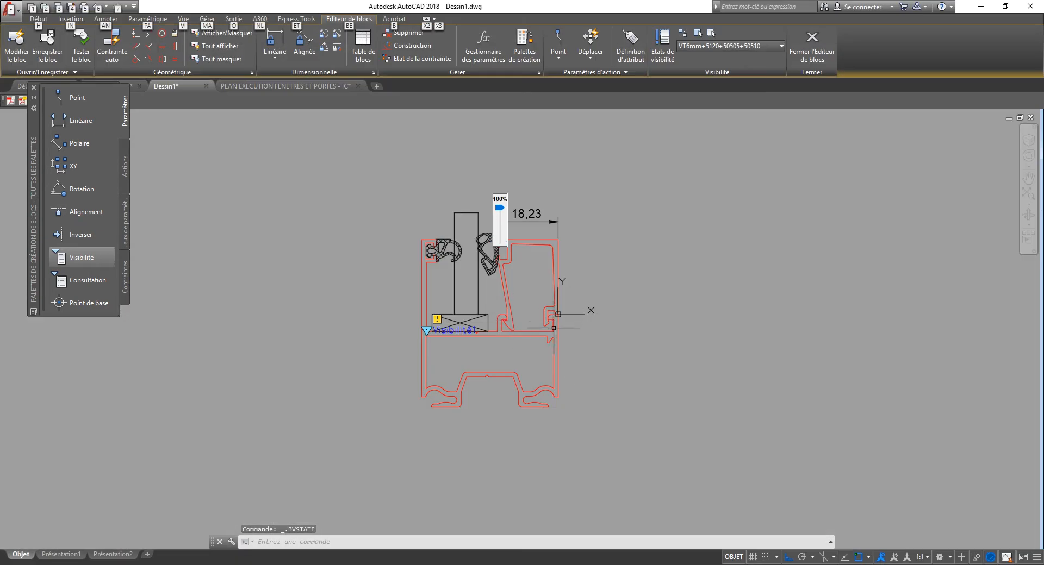
- Delete the main frame profile, keeping the bead, gaskets, glass and setting block
key(Escape)
key(Escape)
click(488, 400)
click(488, 401)
key(Delete)
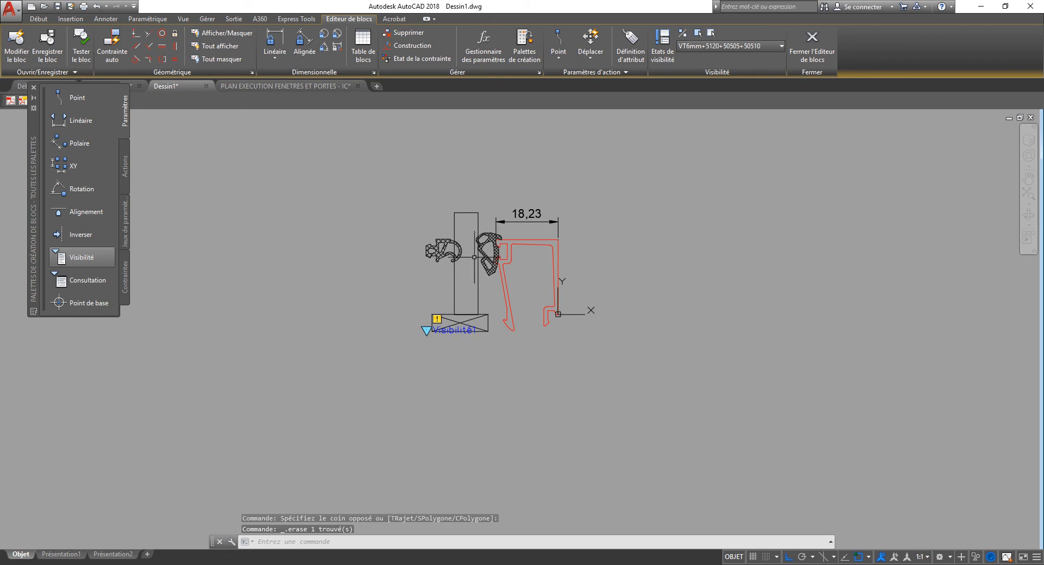
- Copy the glass, both gaskets and the setting block to the clipboard with base point 0,0
scroll(441, 285, up, 5)
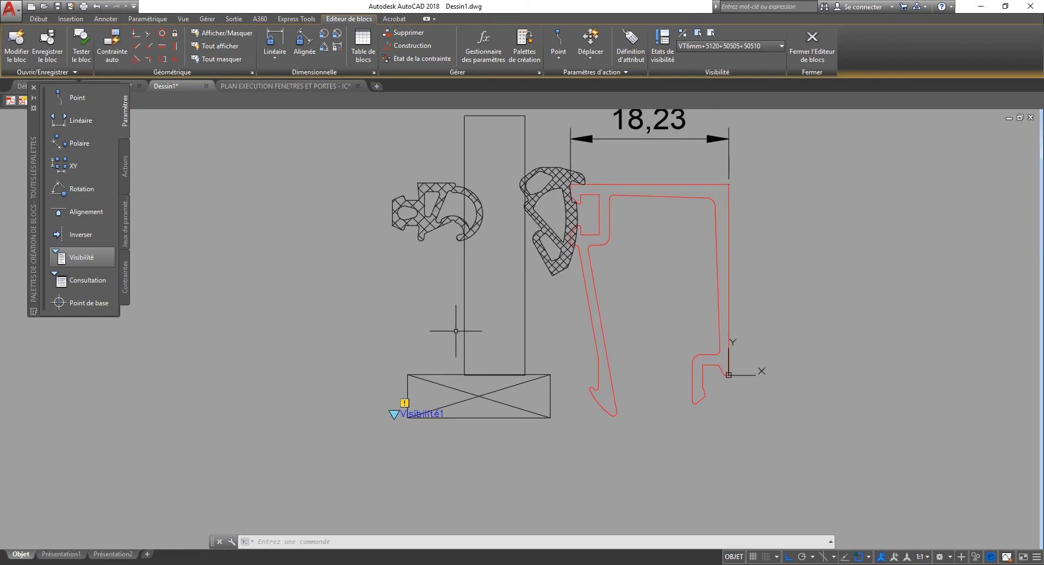
key(ctrl+shift+c)
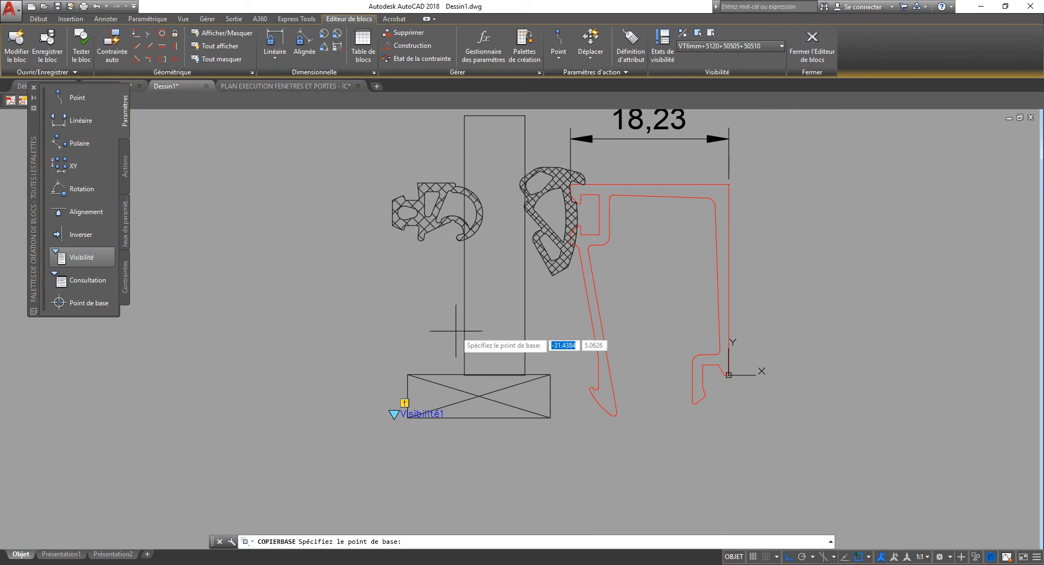
text(0?)
key(Tab)
text(0)
key(Return)
click(550, 208)
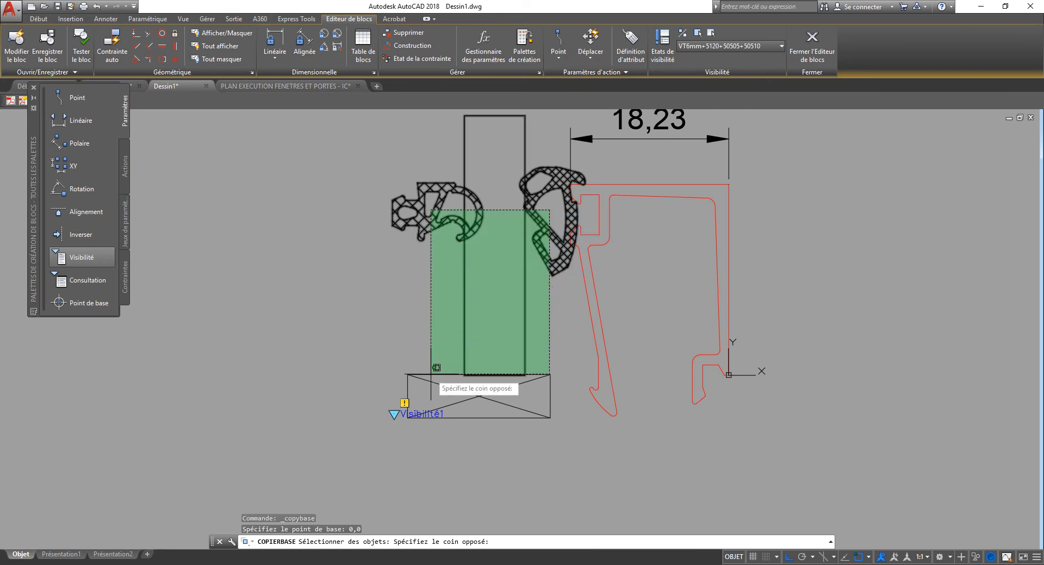
click(406, 405)
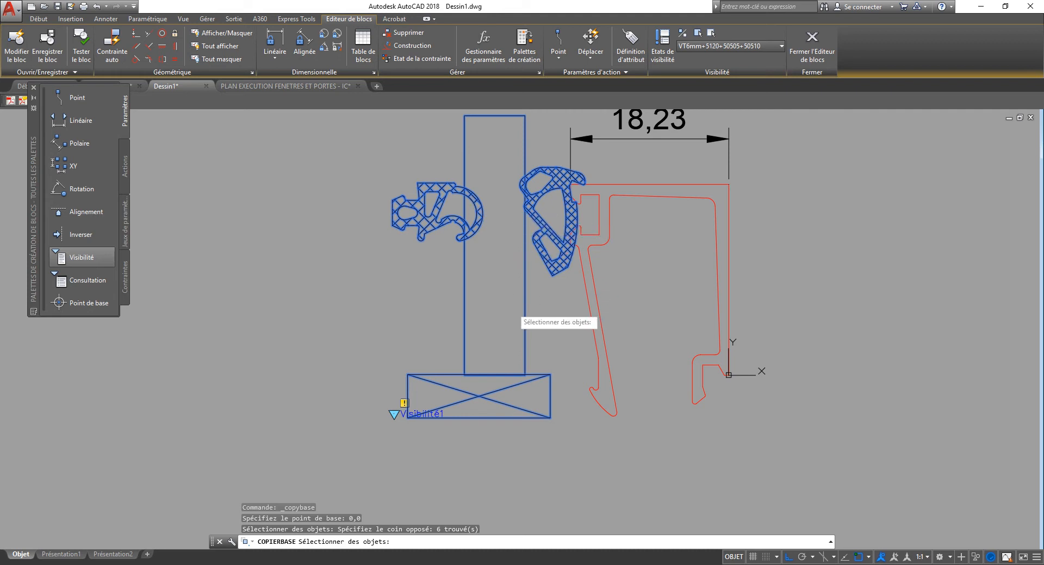
key(Return)
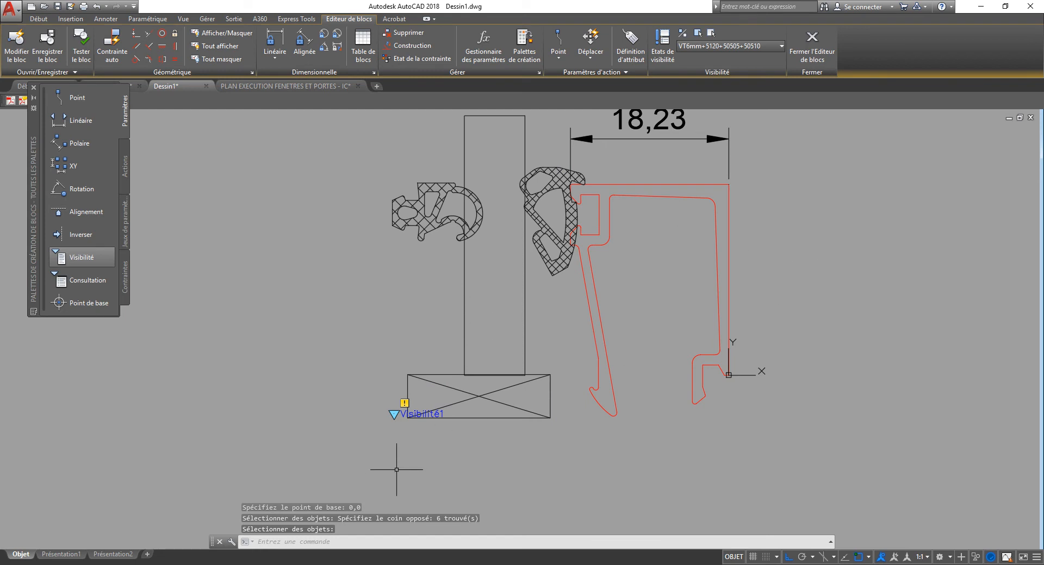
double_click(428, 419)
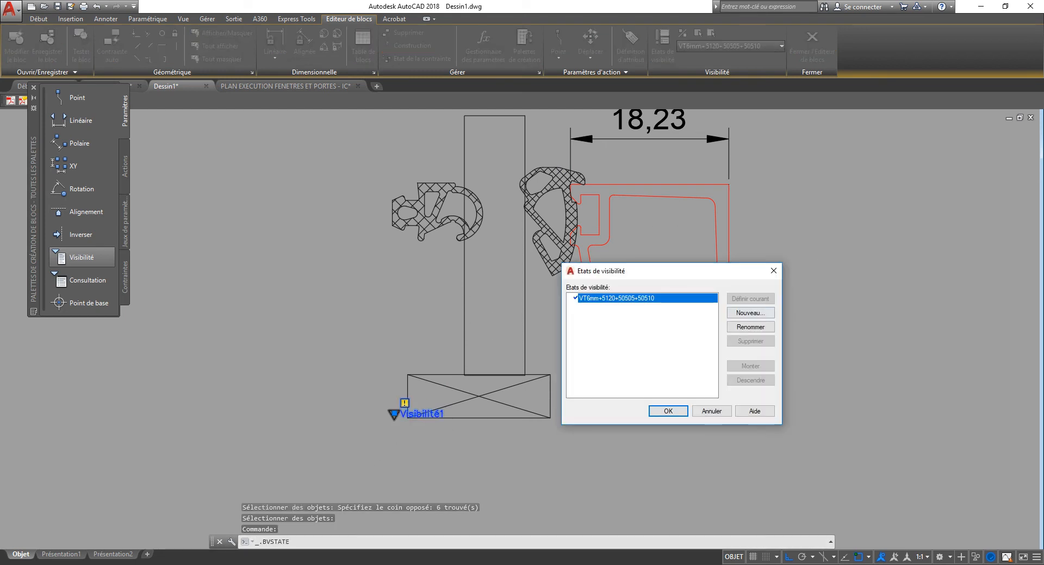
click(750, 313)
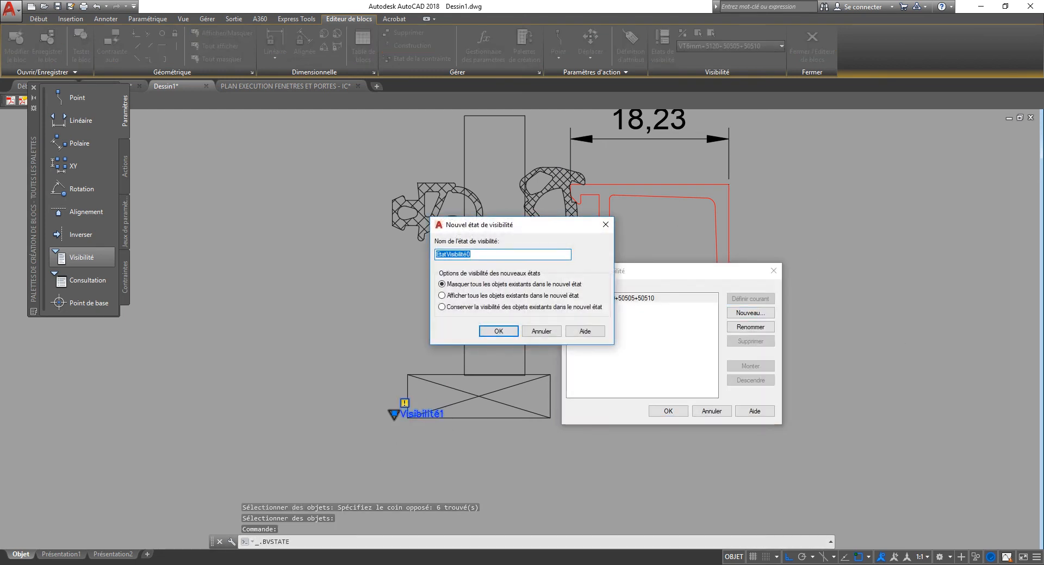
key(alt+Tab)
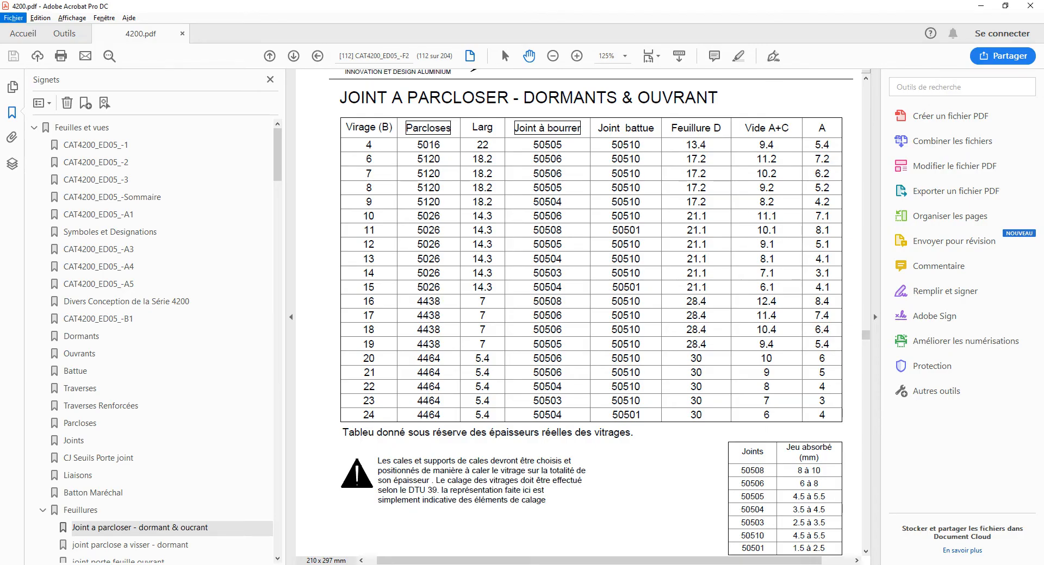
key(alt+Tab)
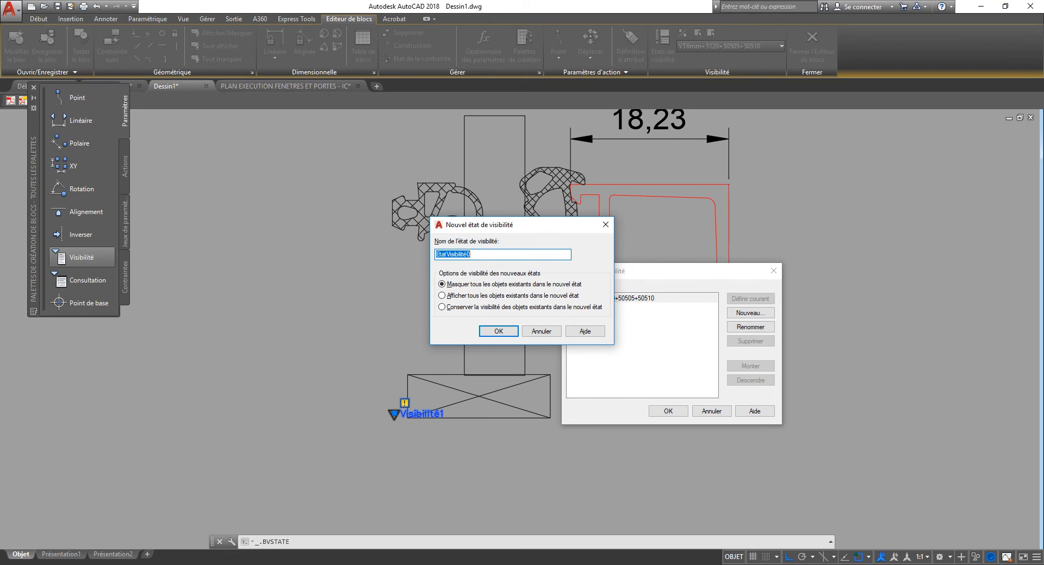
text(50)
key(BackSpace)
key(BackSpace)
key(alt+Tab)
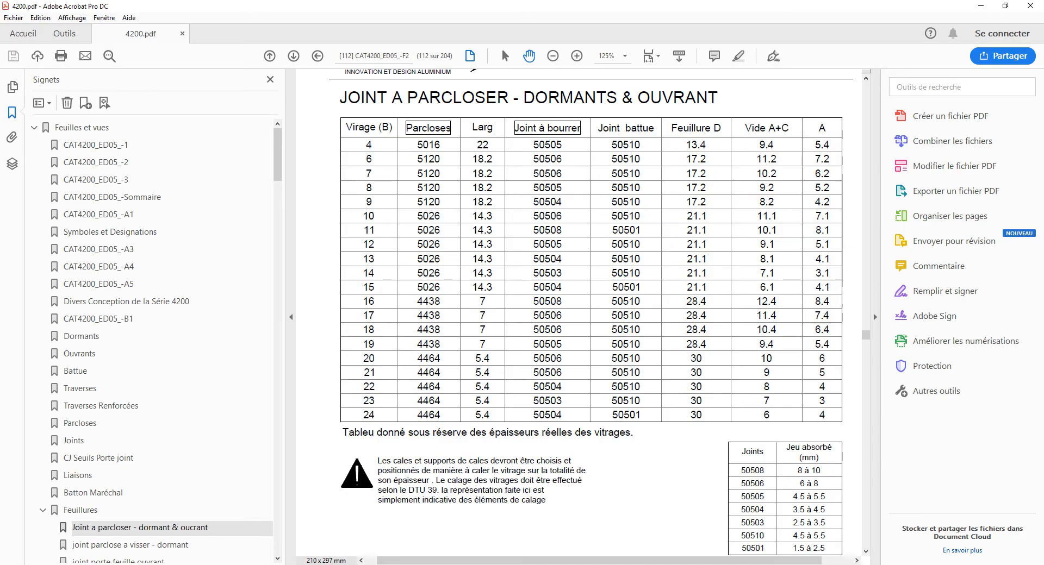
key(alt+Tab)
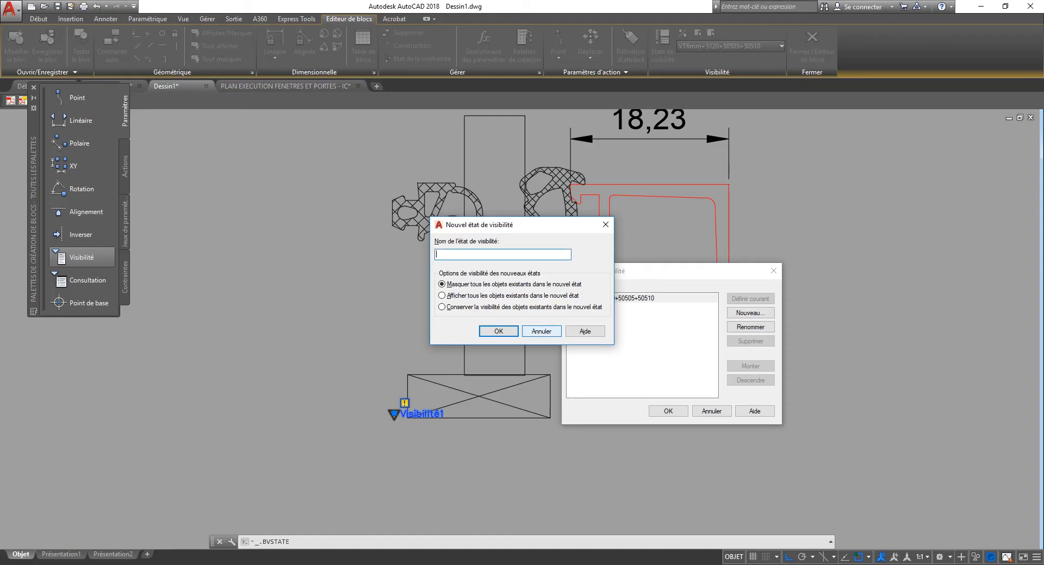
key(Escape)
key(Escape)
key(Escape)
- Preview the insertable bead blocks, including 5120, 4438 and 4464, without inserting any
text(i)
key(Return)
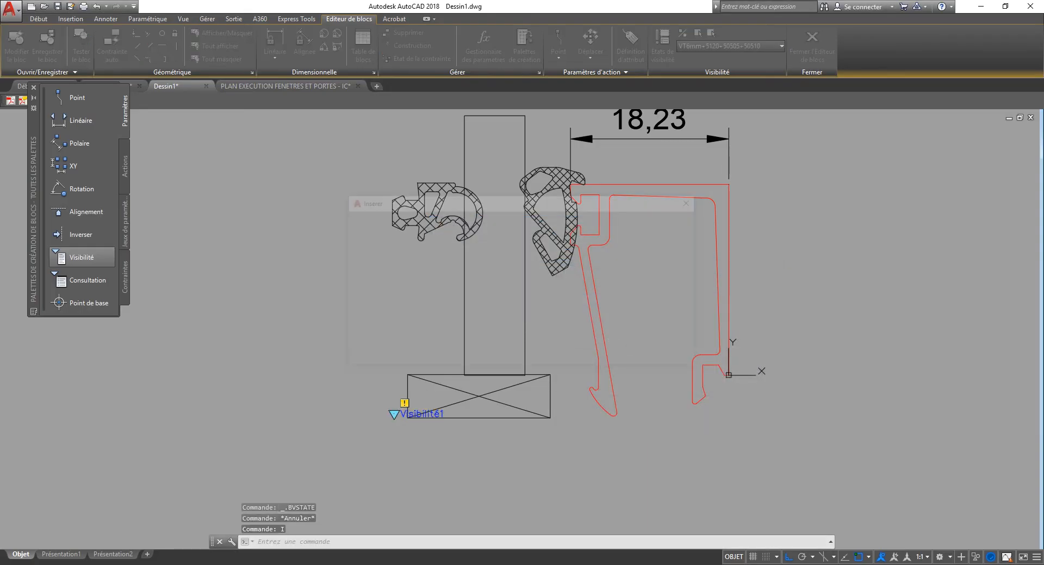
text(5016)
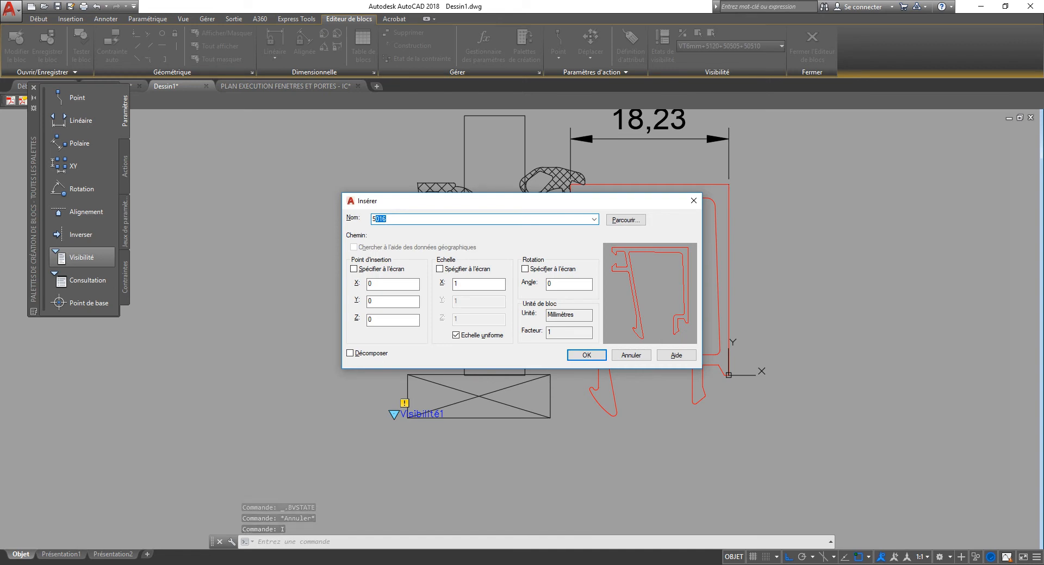
key(Down)
key(Down)
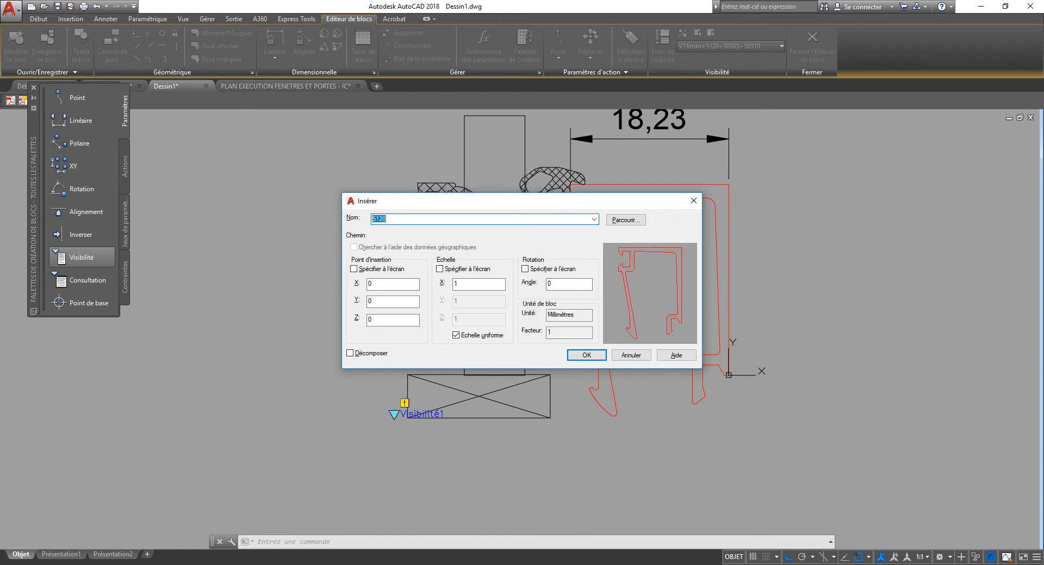
key(Down)
key(Down)
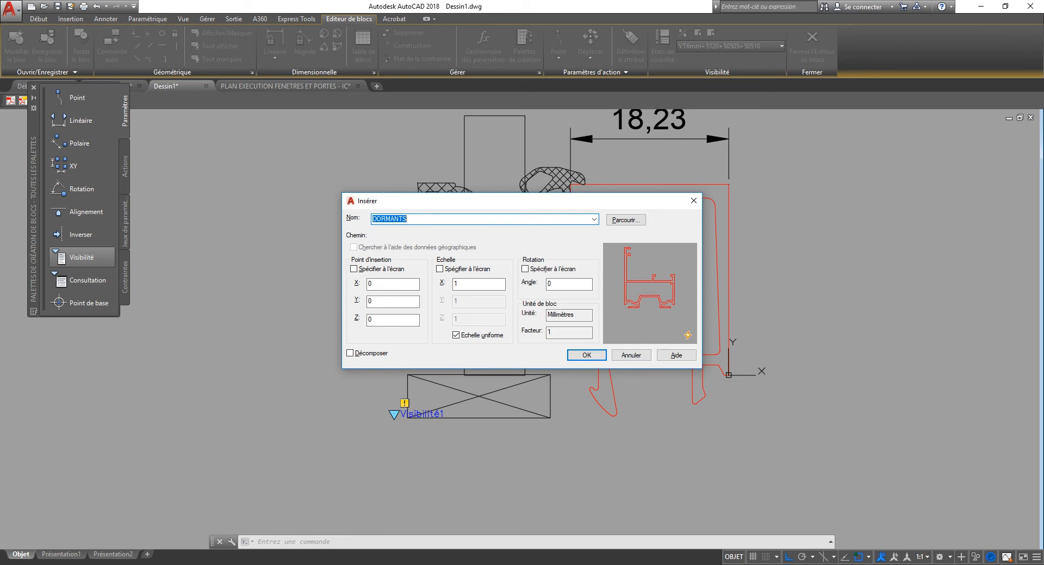
text(4)
key(Down)
key(Down)
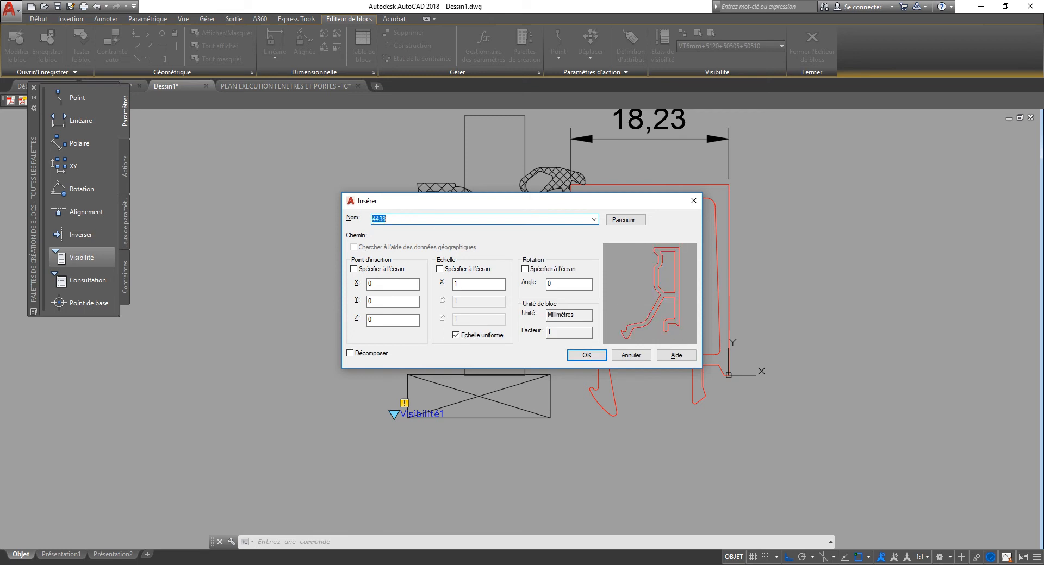
key(Down)
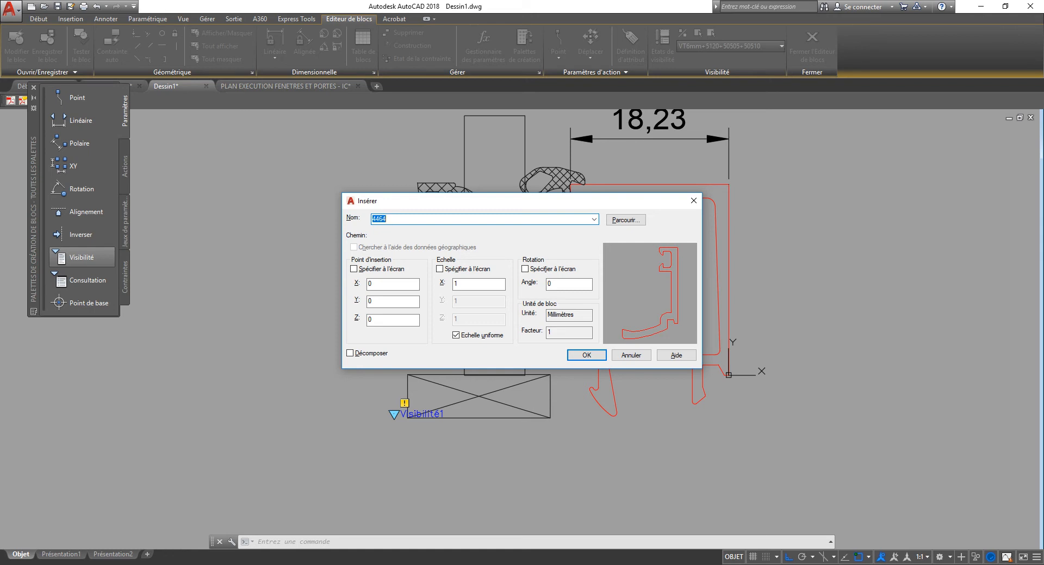
key(Escape)
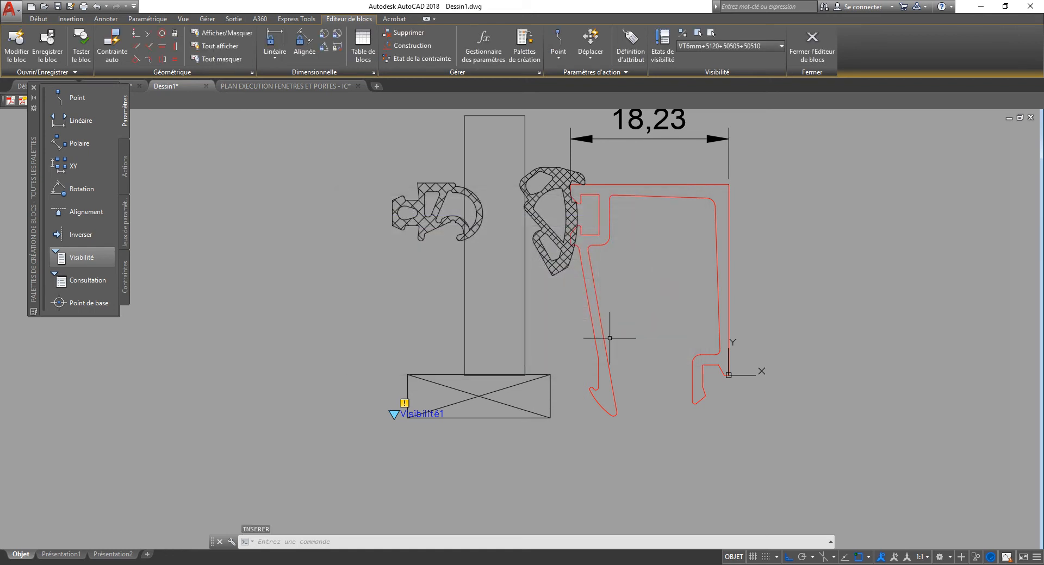
- Check the glass, bead and gasket combinations in the Acrobat catalogue table and return to the AutoCAD drawing
key(alt+Tab)
key(alt)
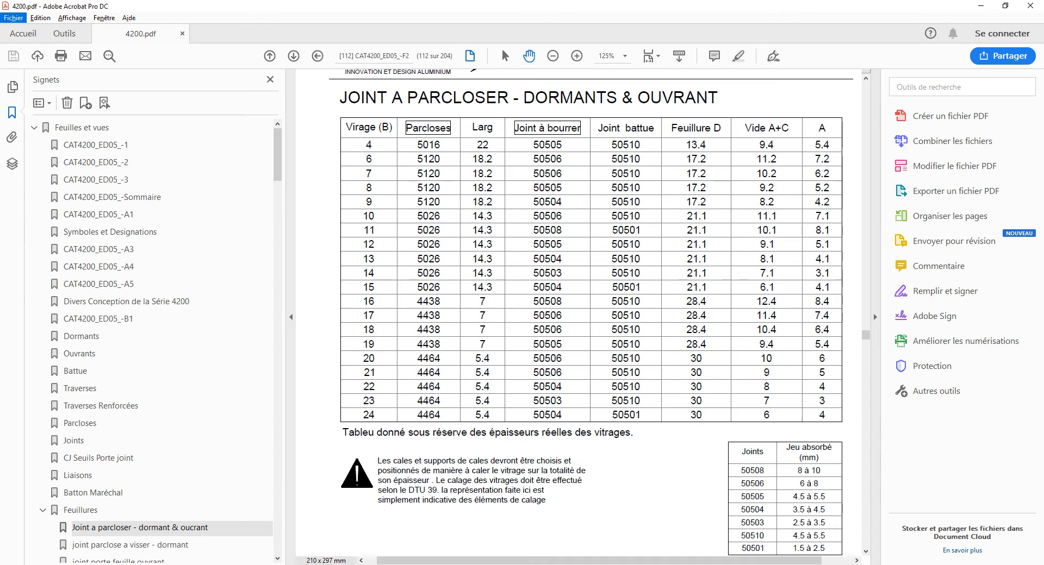
key(alt+Tab)
key(space)
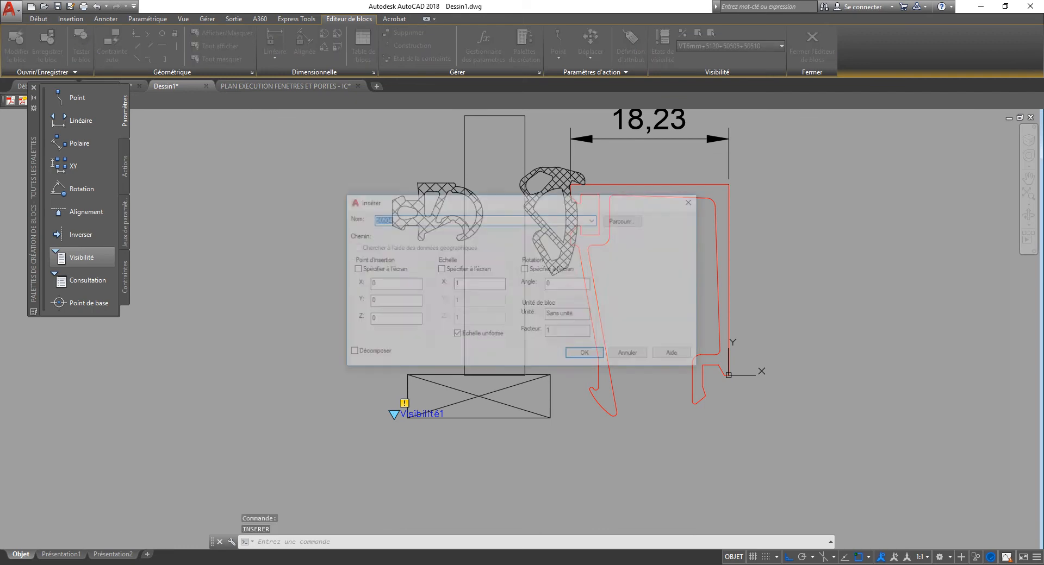
key(Escape)
key(Escape)
key(Escape)
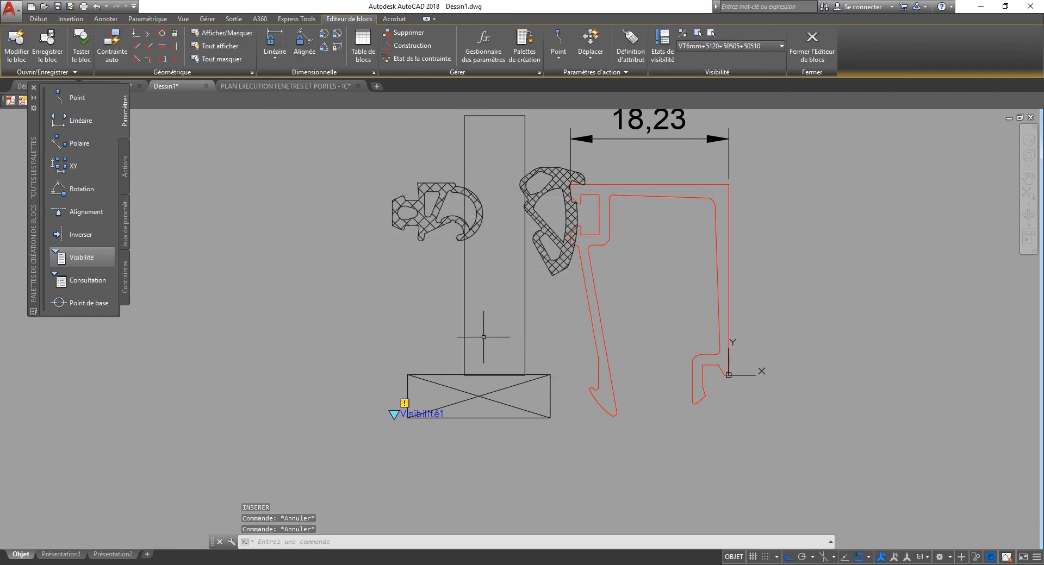
- Create a visibility state named 19mm+4438+50505+50510 that hides all existing objects, checking the gasket numbers in the catalogue table
double_click(395, 415)
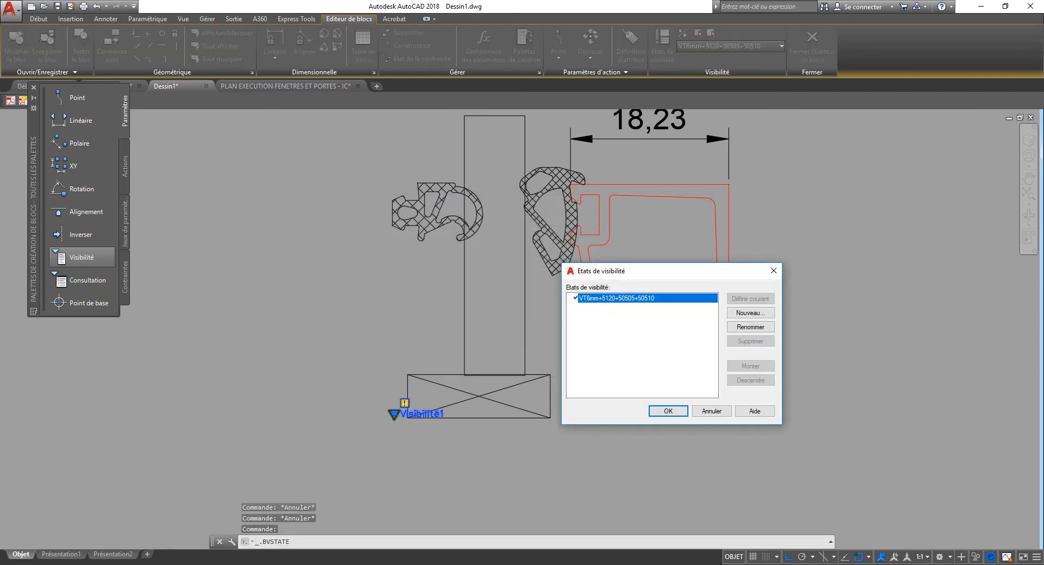
click(750, 313)
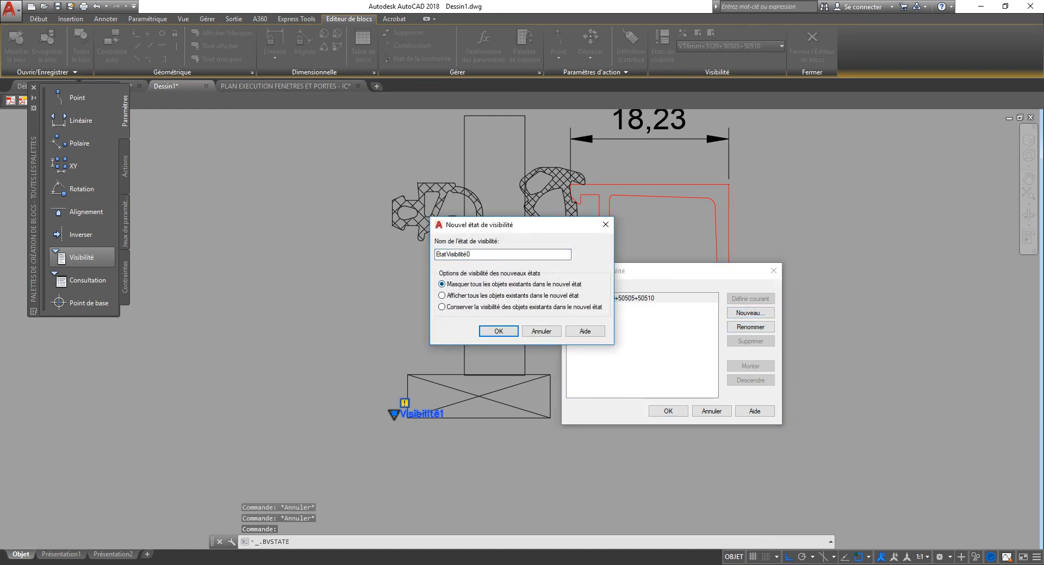
text(19mm+4438+)
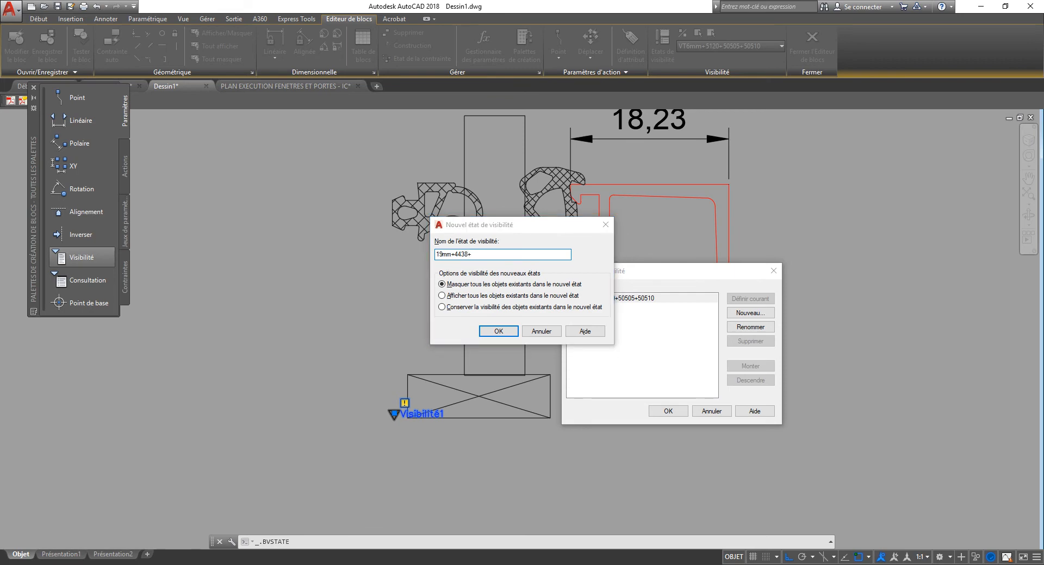
key(alt+Tab)
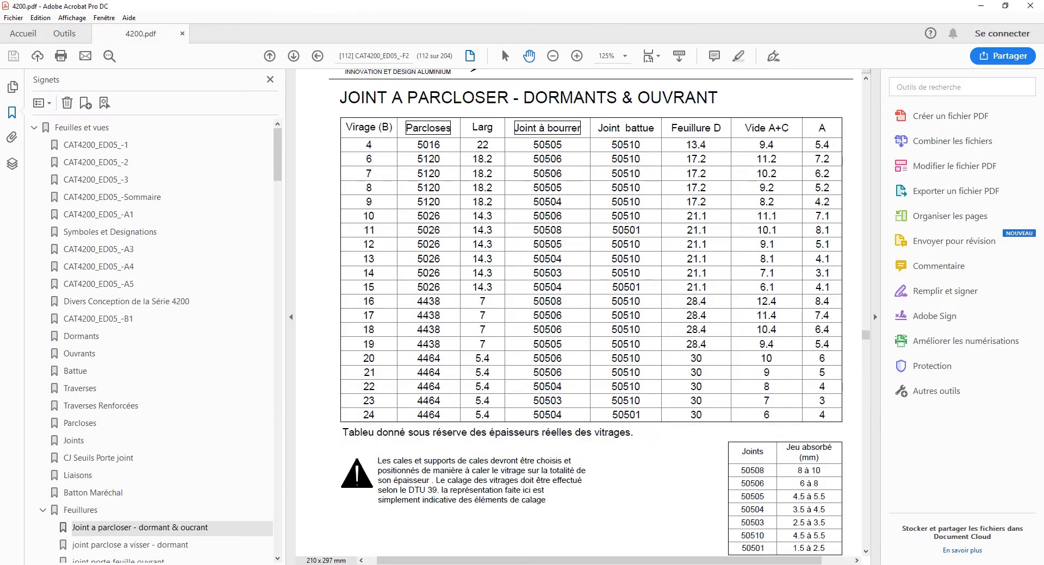
key(alt+Tab)
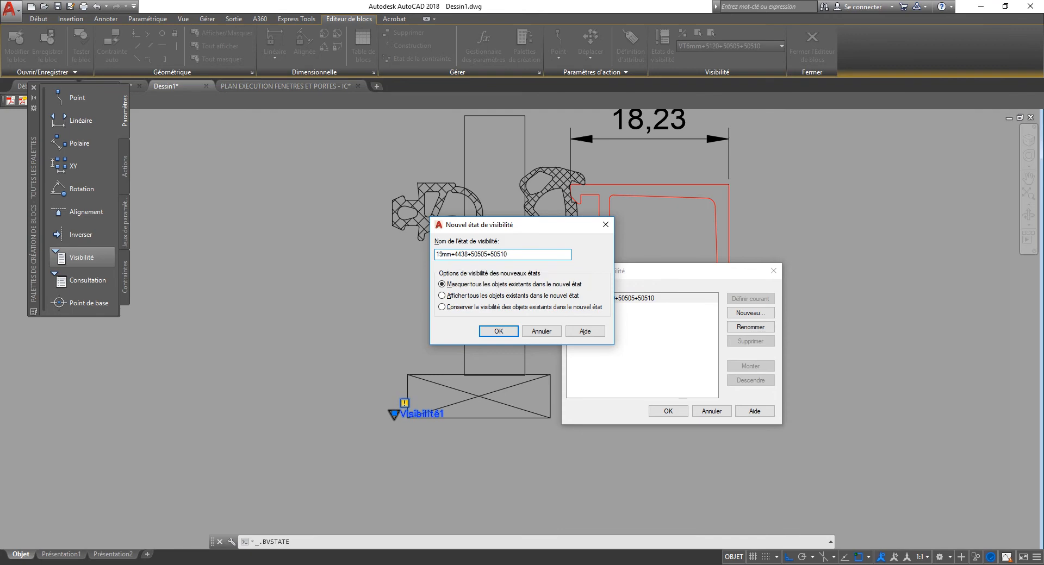
key(Return)
click(668, 411)
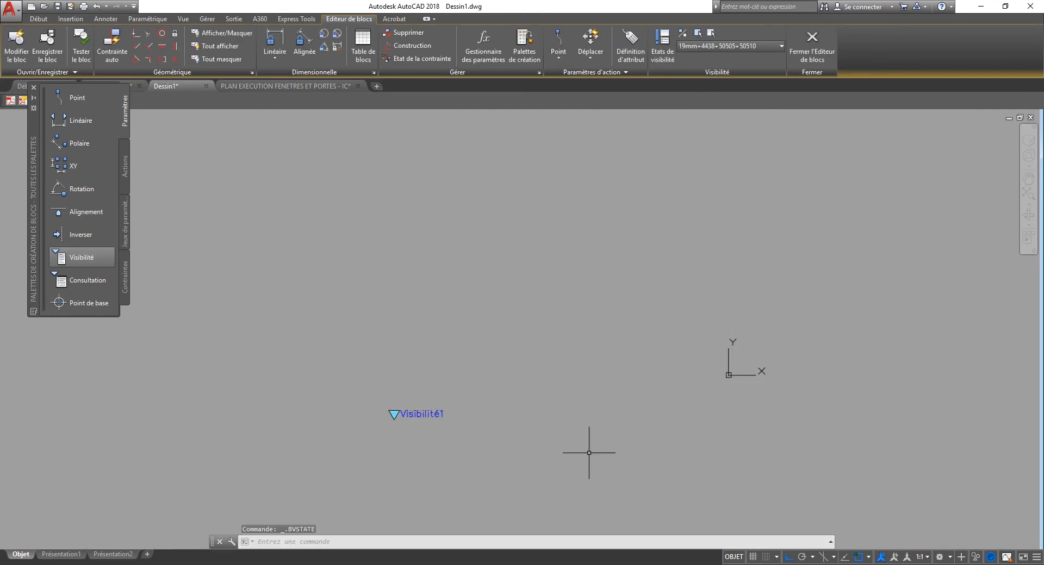
- Insert bead block 4438 at 0,0,0 with scale 1 and rotation 0
text(i)
key(Return)
text(4438)
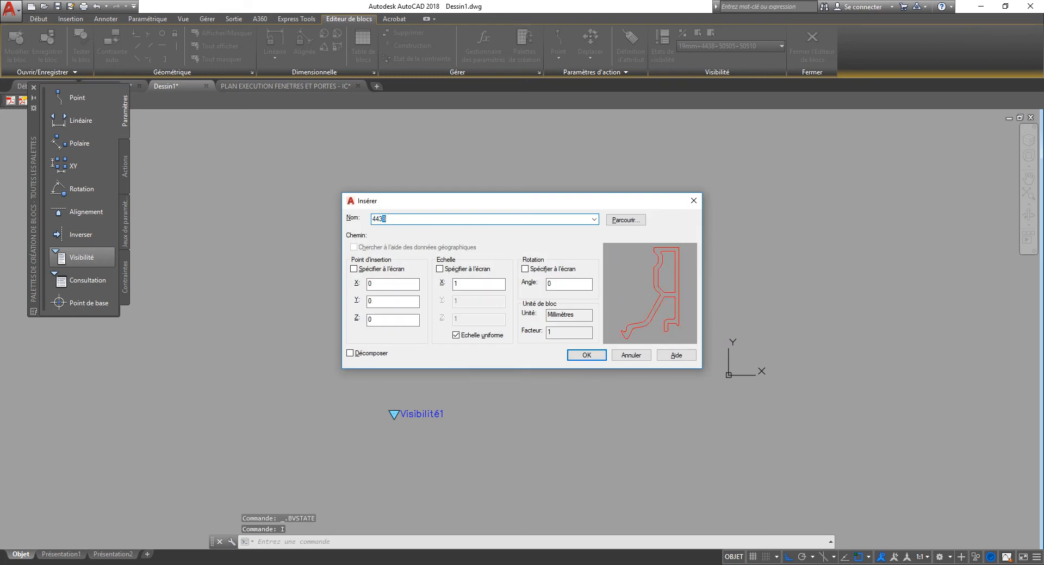
key(Return)
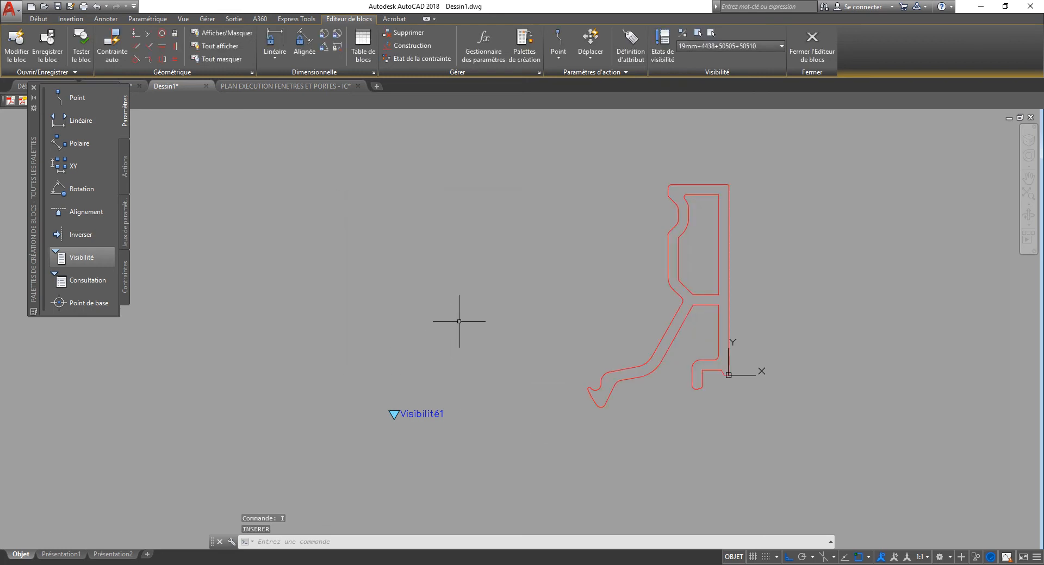
- Paste the copied glass, gaskets and setting block at insertion point 0,0
key(ctrl+v)
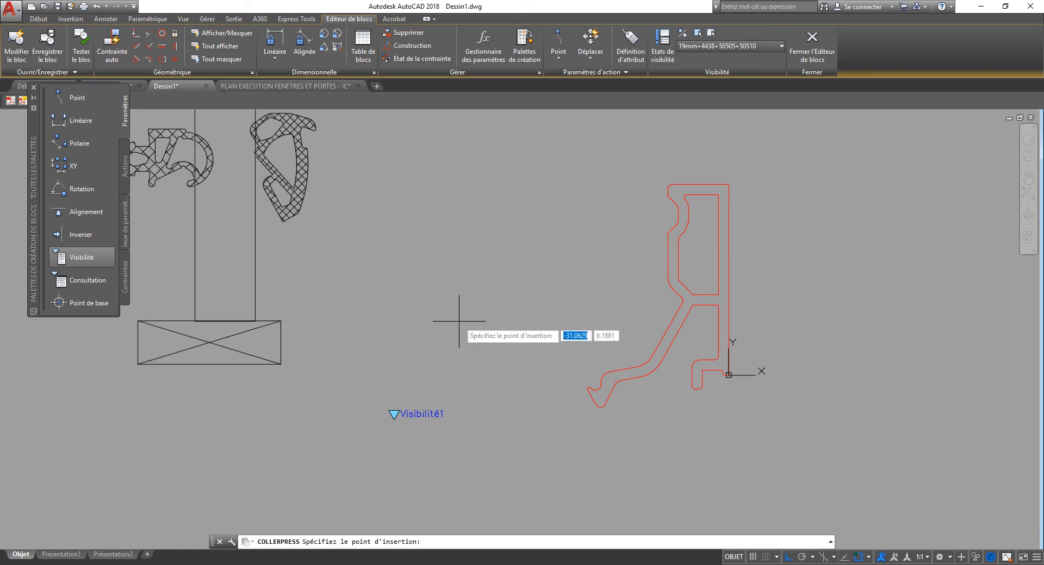
text(0)
key(Tab)
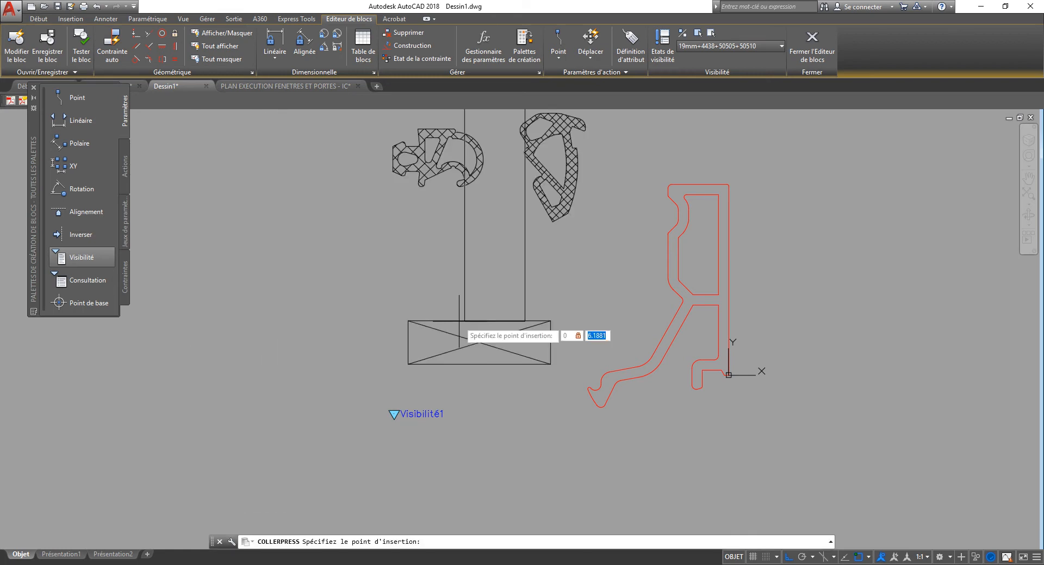
text(0)
key(Return)
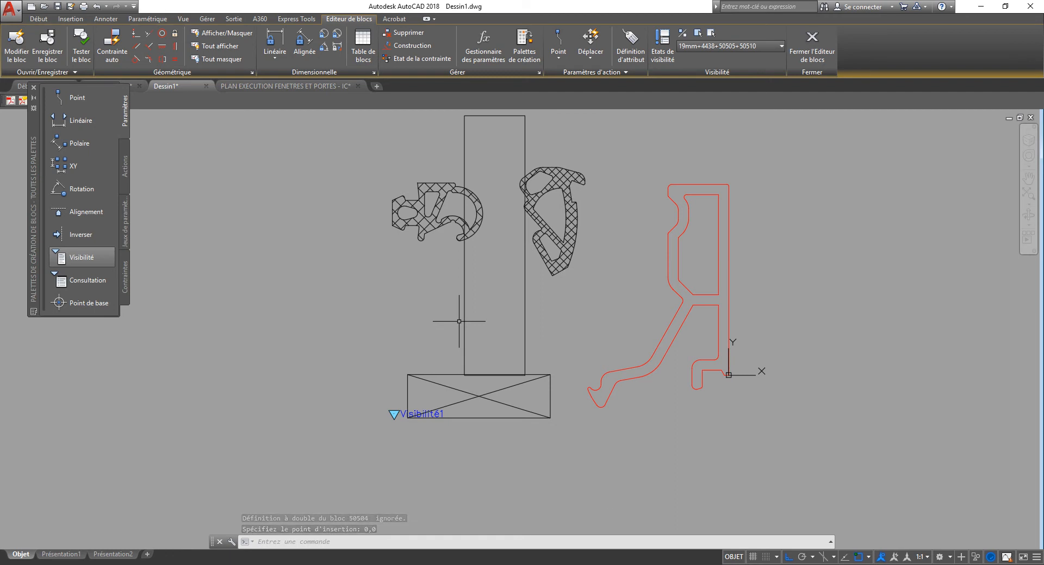
- Stretch the bead-side edge of the glass horizontally towards the 4438 bead, past the bead-side gasket
click(524, 296)
click(522, 259)
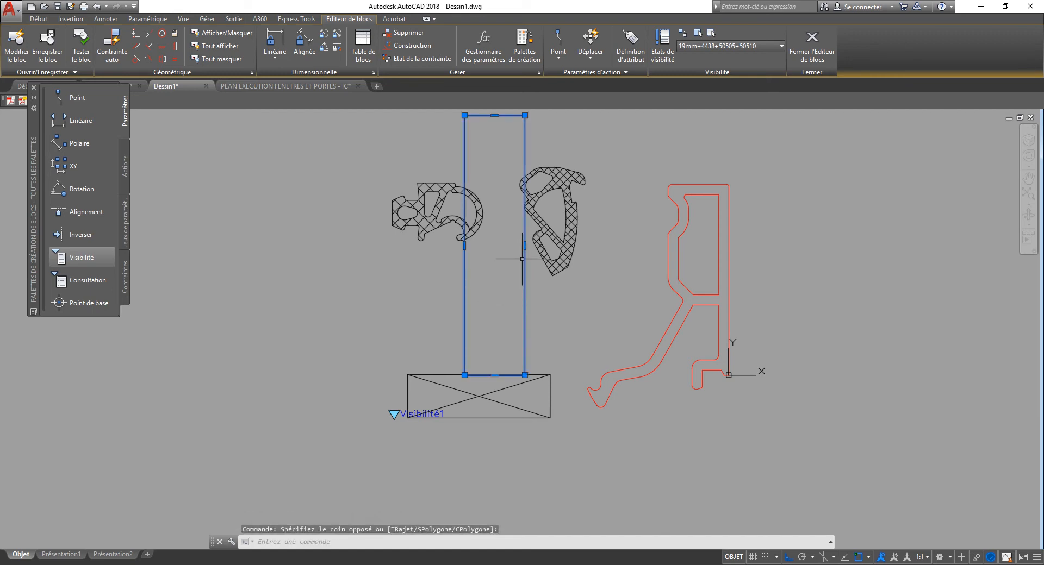
click(524, 245)
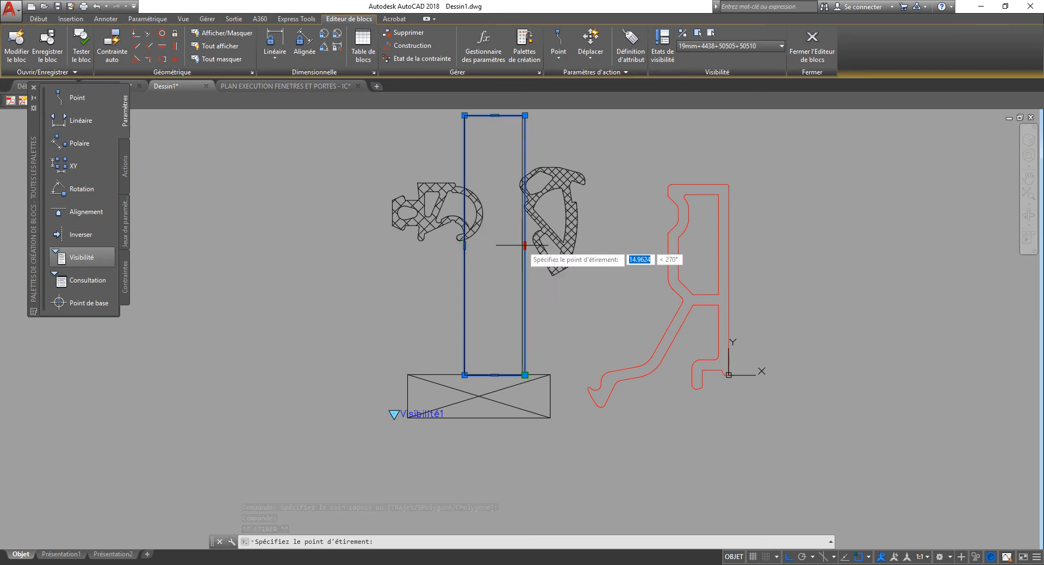
click(593, 245)
key(Escape)
key(Escape)
- Move the bead-side gasket against the 4438 bead and stretch the glass to meet it, about 18.84 mm thick
click(559, 220)
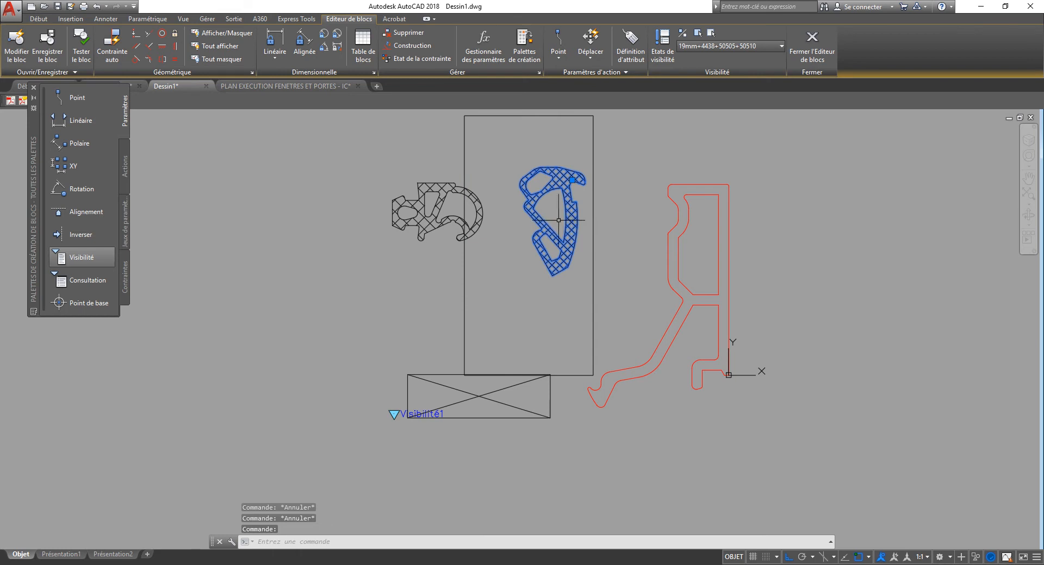
drag(571, 219, 668, 222)
click(593, 244)
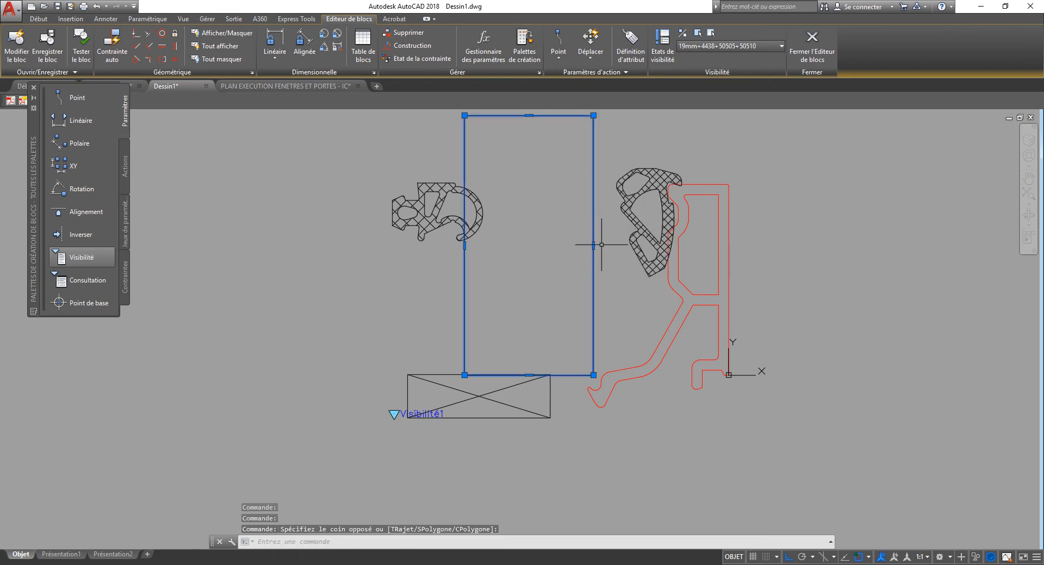
click(593, 244)
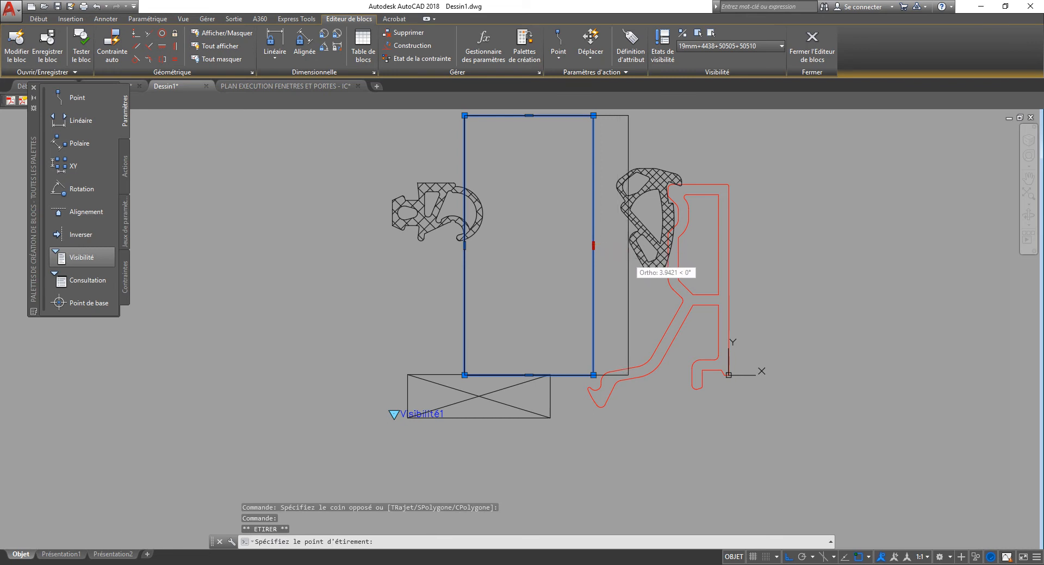
click(627, 246)
key(Escape)
key(Escape)
- Measure the glass thickness along its lower edge with a linear dimension, without placing the dimension
text(li)
key(Return)
key(Return)
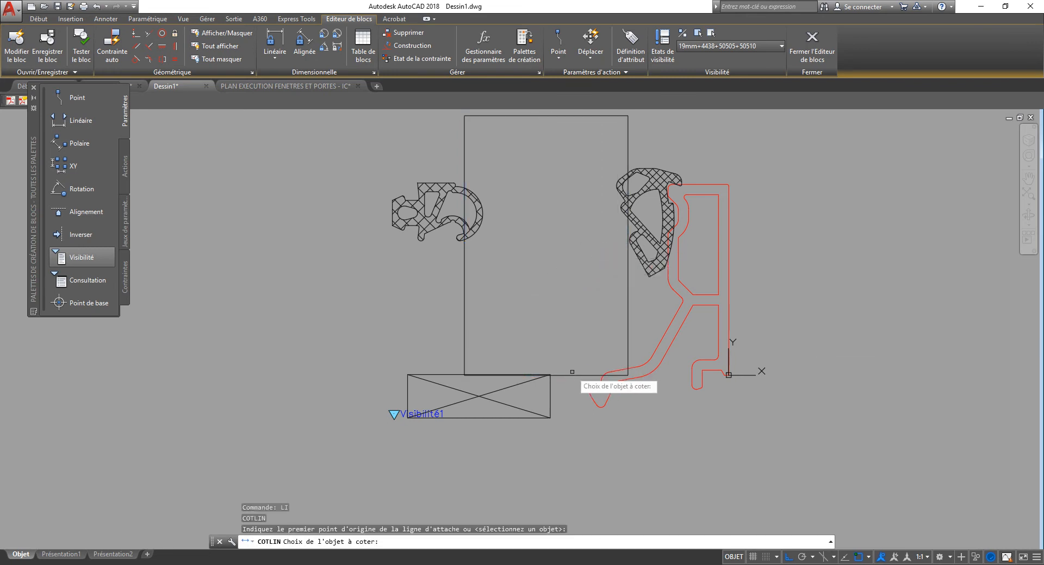
click(577, 373)
click(578, 375)
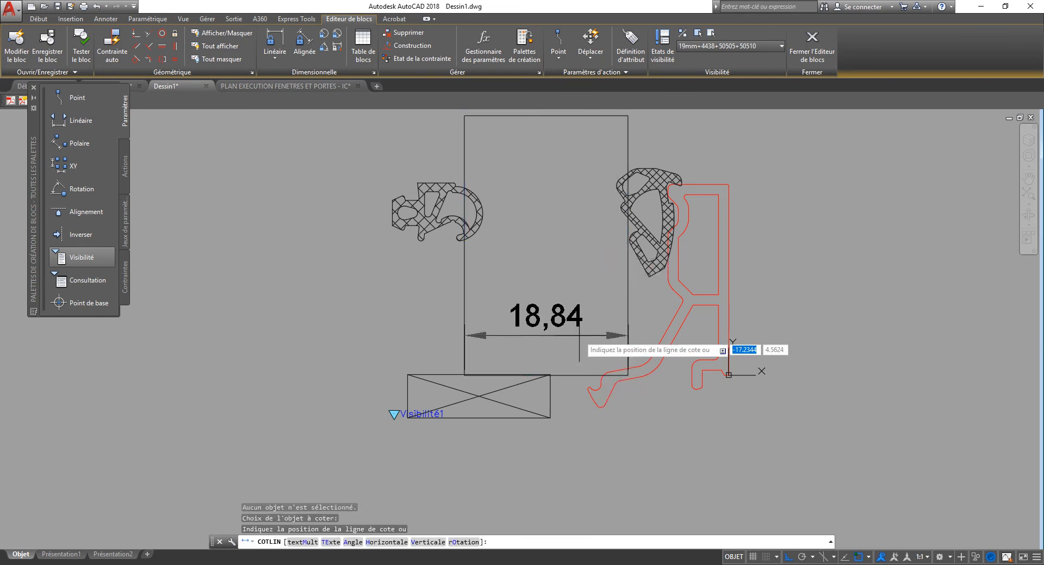
key(Escape)
key(Escape)
key(Escape)
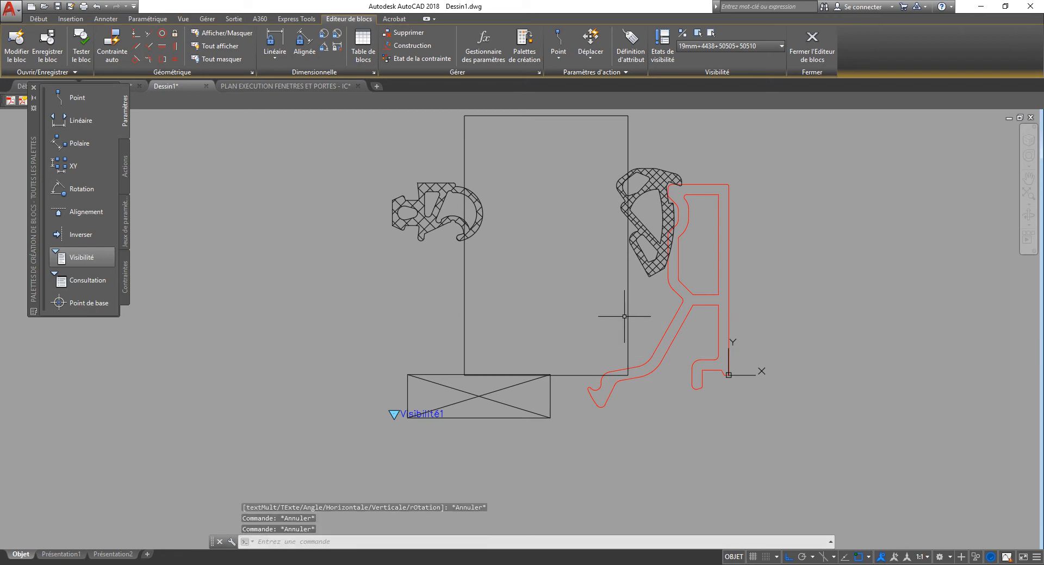
click(634, 304)
key(Escape)
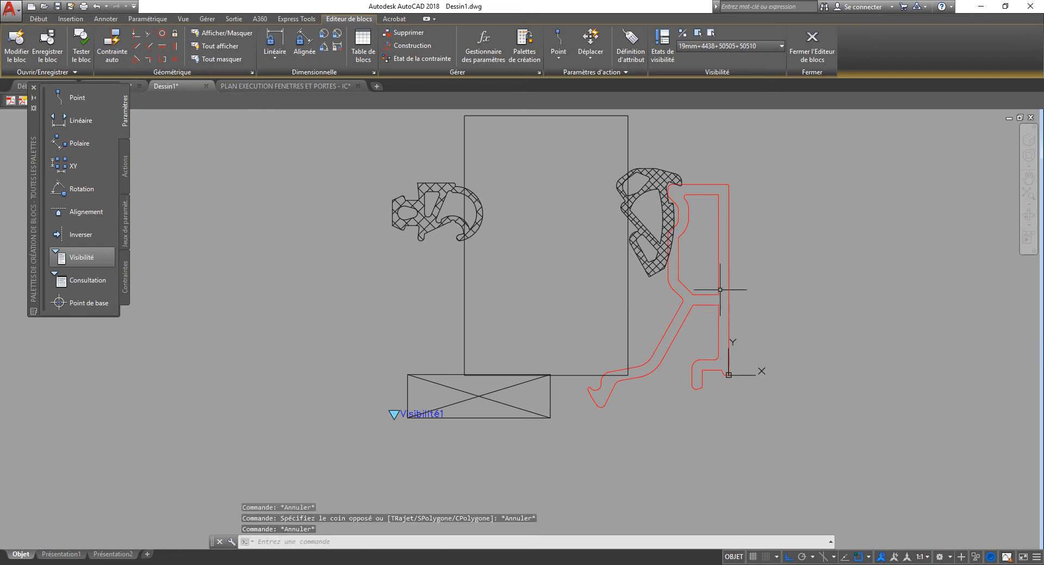
- Insert the main frame profile block at 0,0,0 around the glazing parts
text(I)
key(Return)
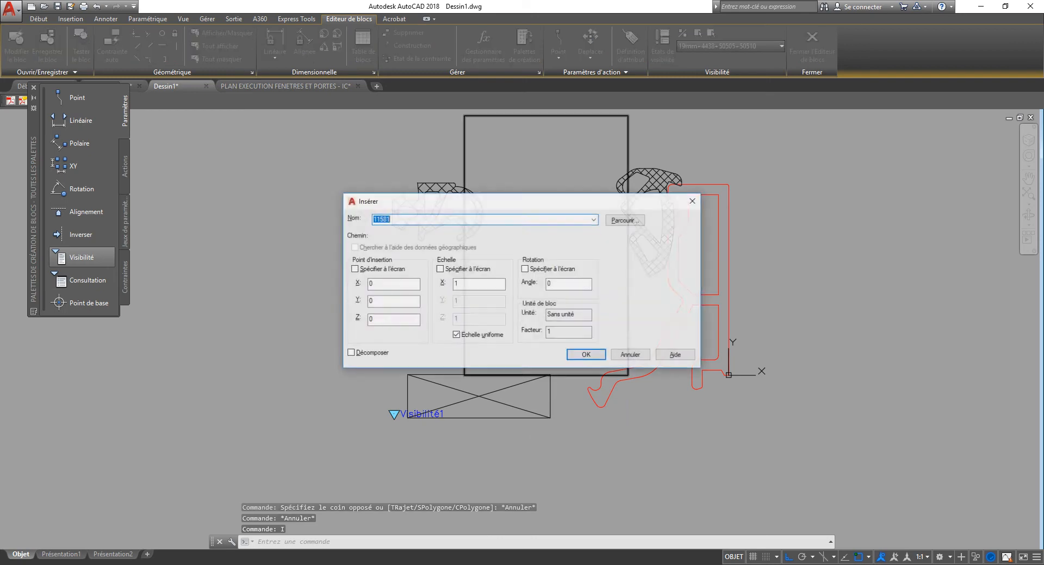
key(Return)
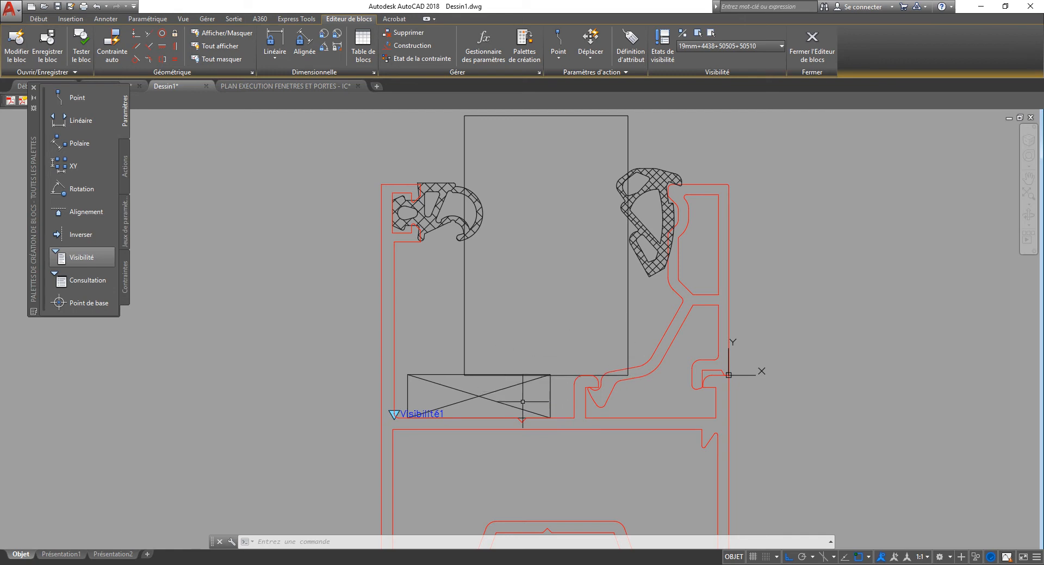
scroll(555, 402, up, 4)
click(578, 366)
click(378, 415)
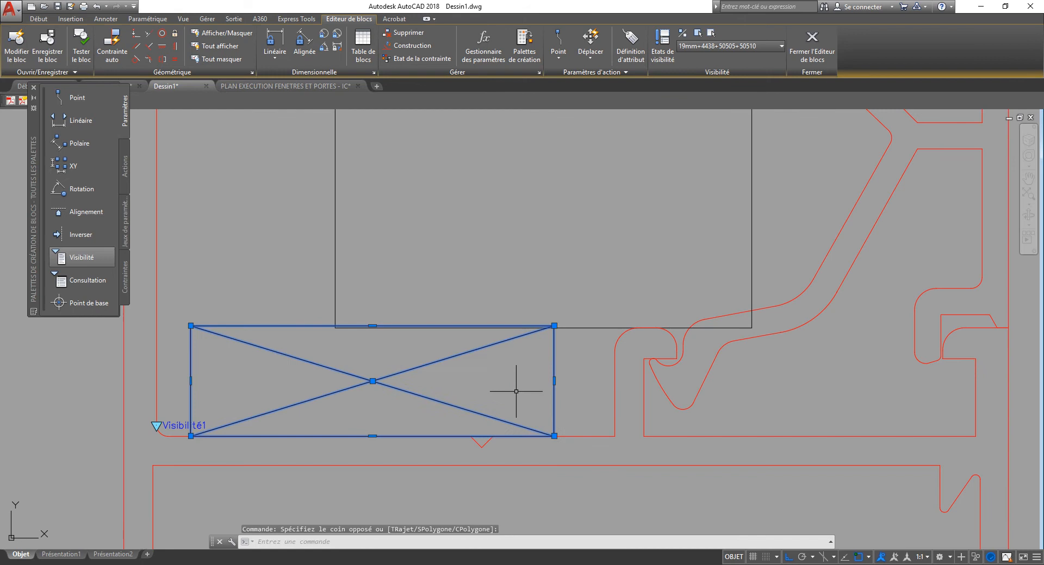
shift+click(554, 381)
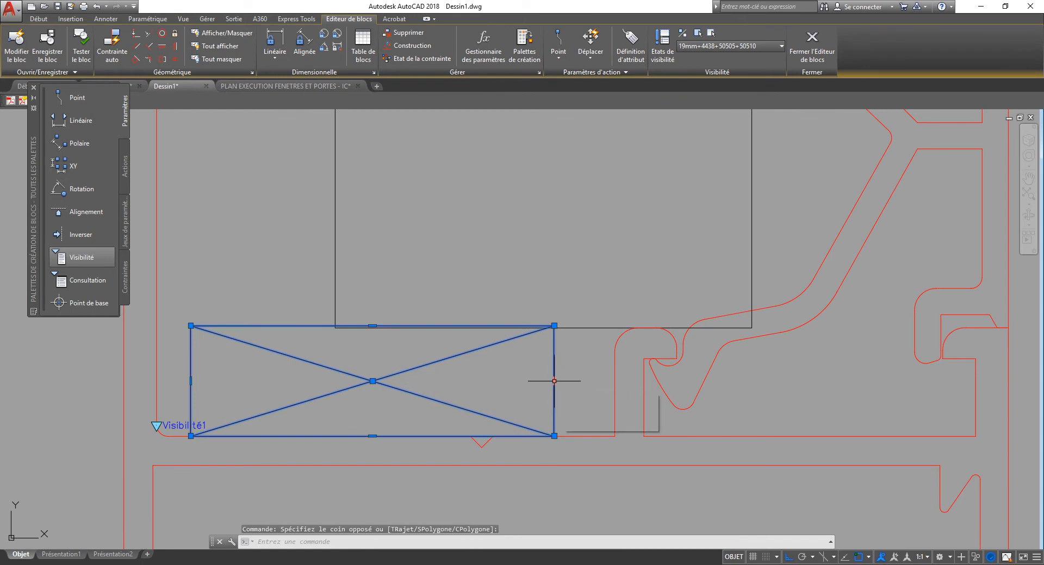
shift+click(553, 436)
shift+click(557, 327)
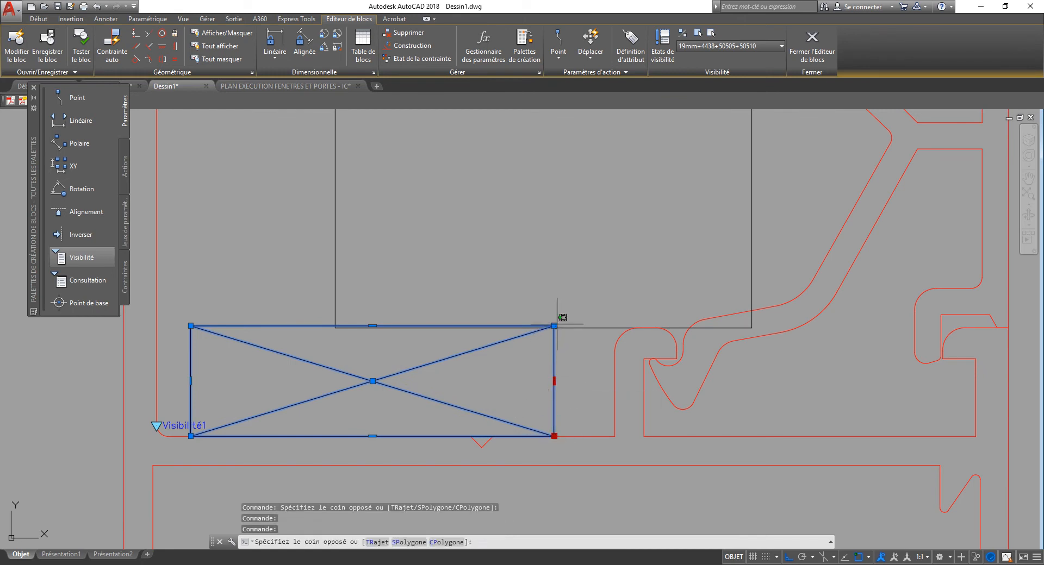
shift+click(559, 317)
shift+click(554, 326)
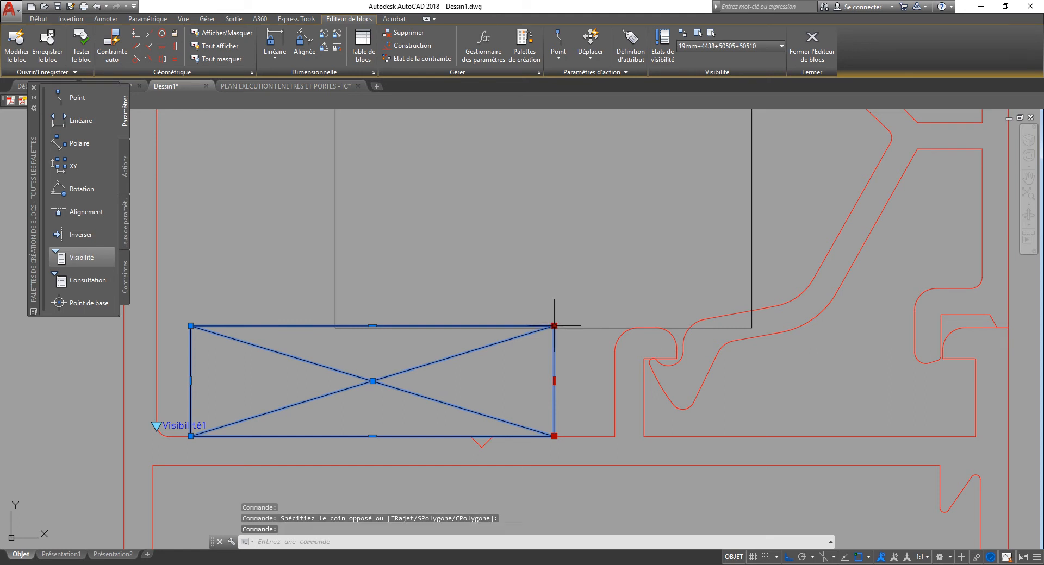
click(554, 380)
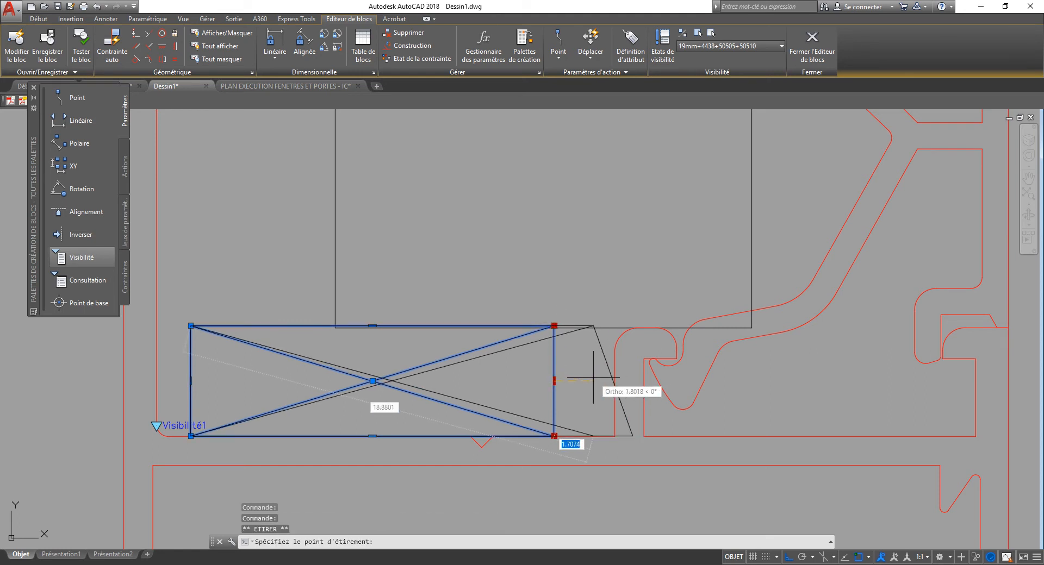
key(Escape)
click(554, 381)
key(Escape)
key(Escape)
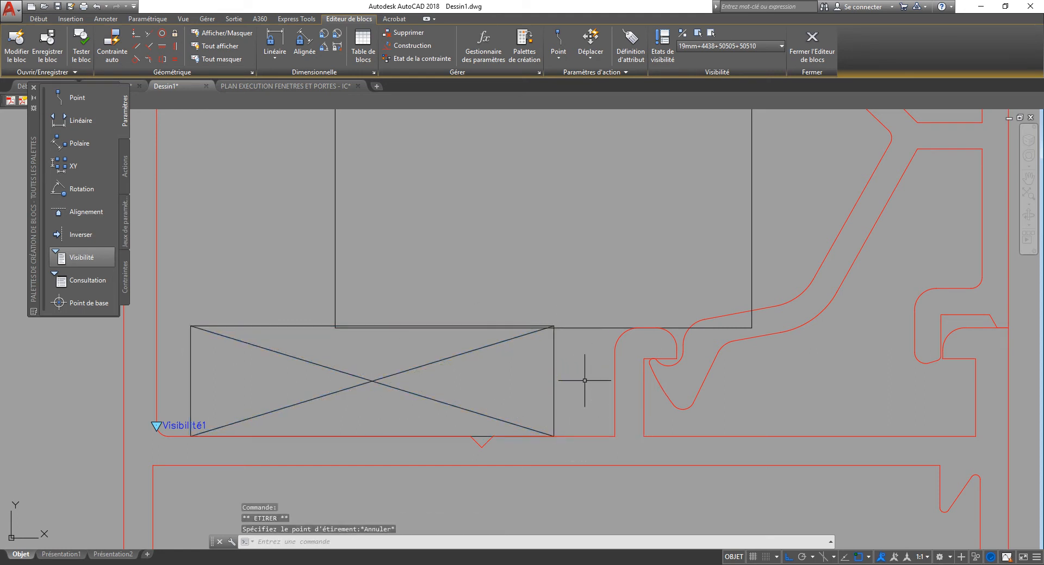
click(549, 380)
key(Escape)
key(Escape)
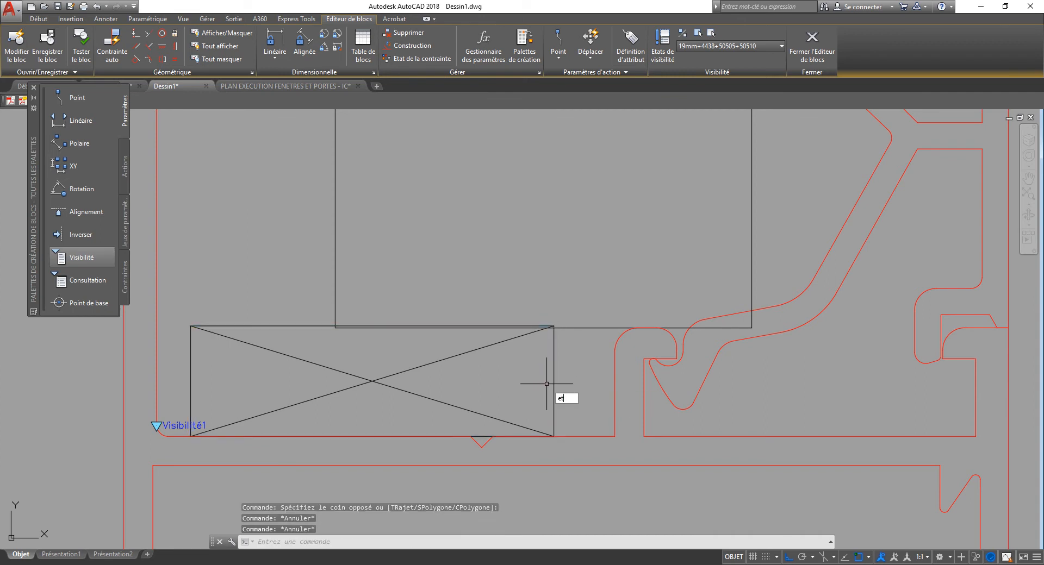
- Stretch the bead-side edge of the crossed setting block horizontally to the frame's bead hook
text(et)
key(Return)
click(569, 293)
click(543, 443)
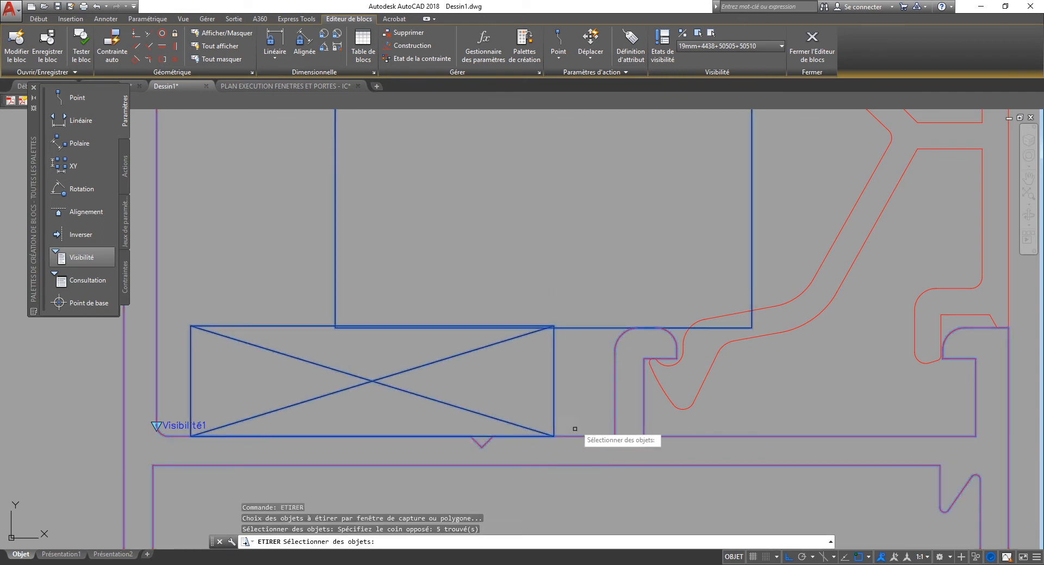
key(Return)
click(554, 327)
click(611, 233)
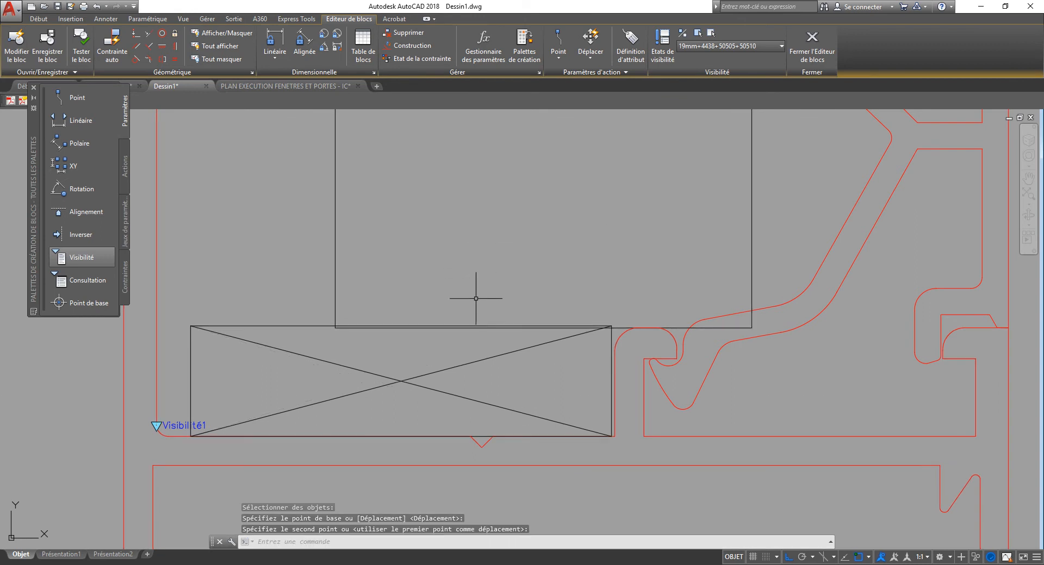
- Stretch the setting block's upper edge vertically upwards, excluding the glass from the selection
key(Return)
click(611, 319)
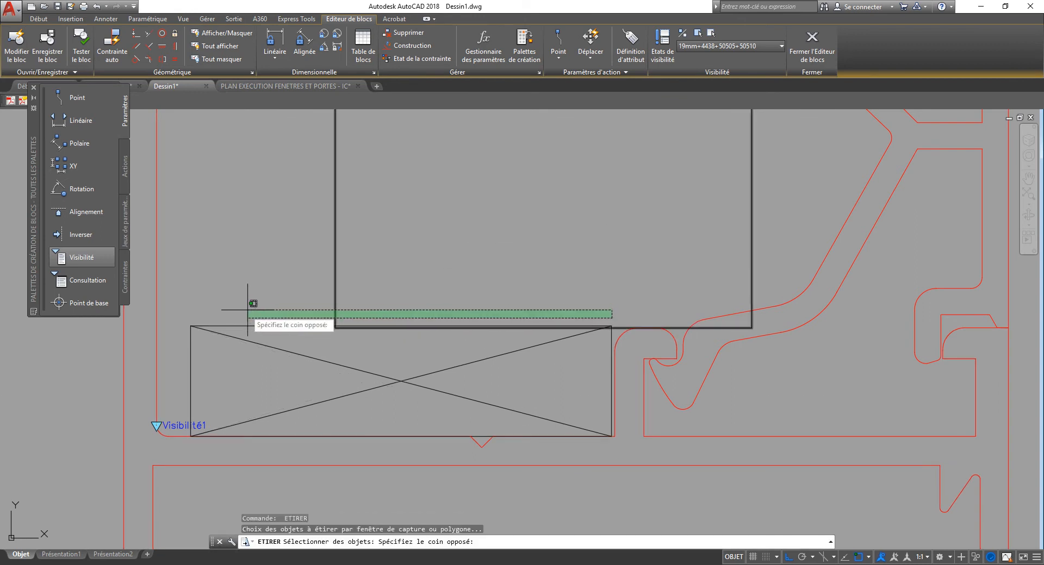
click(204, 326)
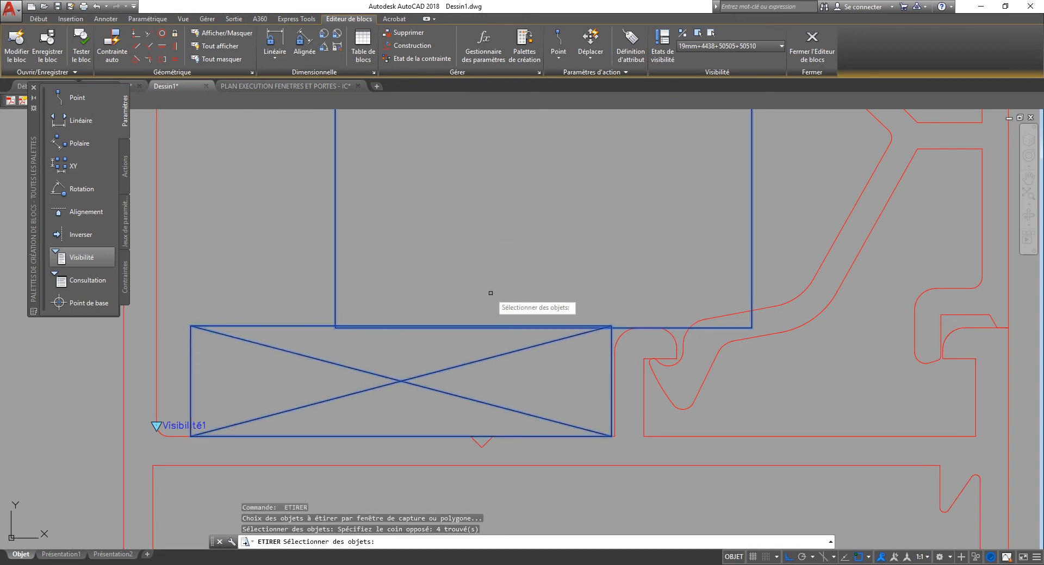
shift+click(397, 224)
shift+click(284, 240)
key(Return)
click(485, 301)
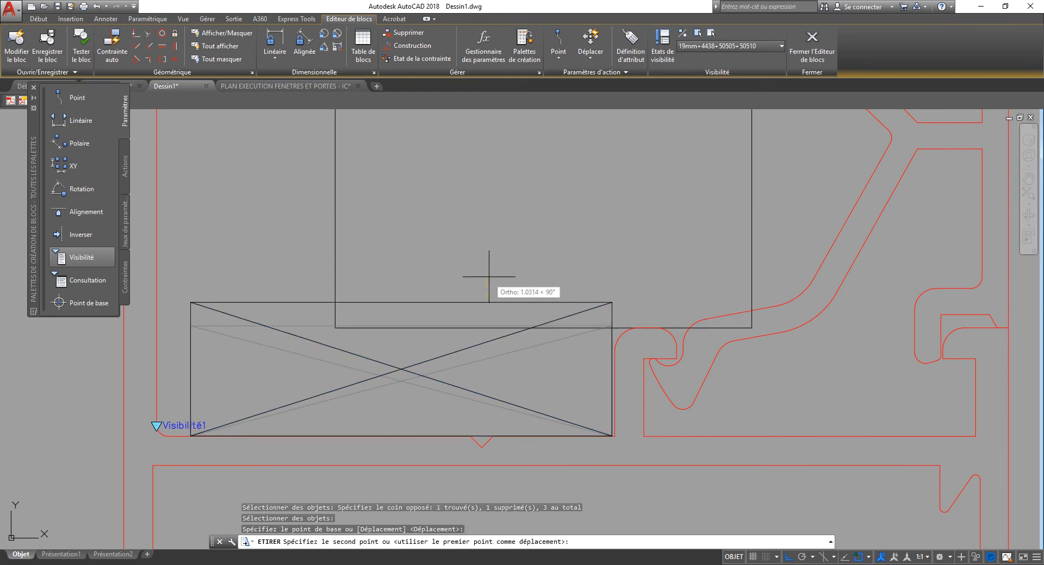
click(488, 277)
- Stretch the glass's lower edge up to the setting block's upper edge with a perpendicular snap
click(755, 232)
click(629, 284)
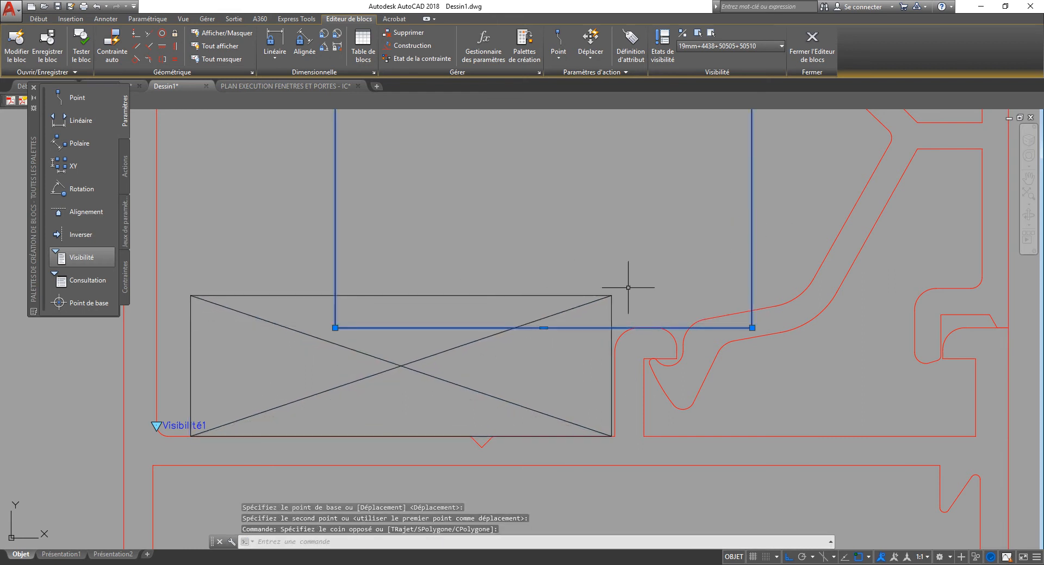
click(543, 328)
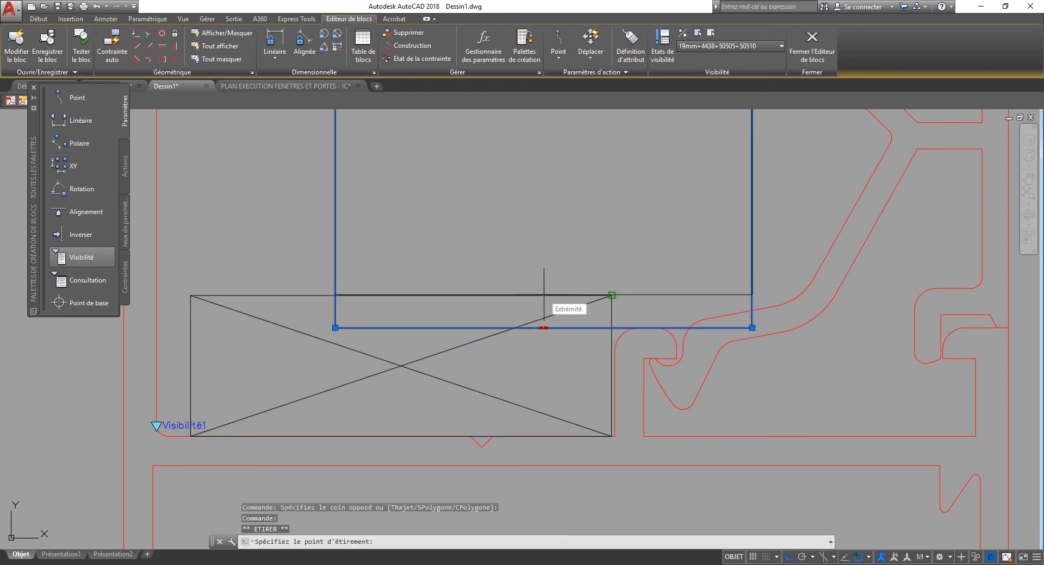
shift+right_click(543, 295)
click(585, 211)
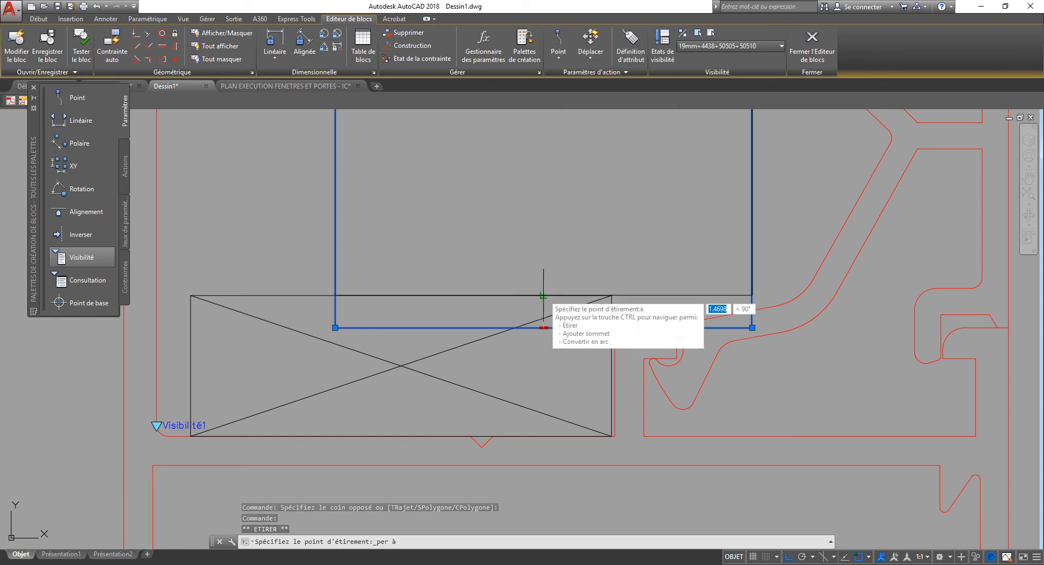
key(Escape)
key(Escape)
- Undo the stretches of the glass and setting block and the insertion of the main frame profile
scroll(513, 337, down, 4)
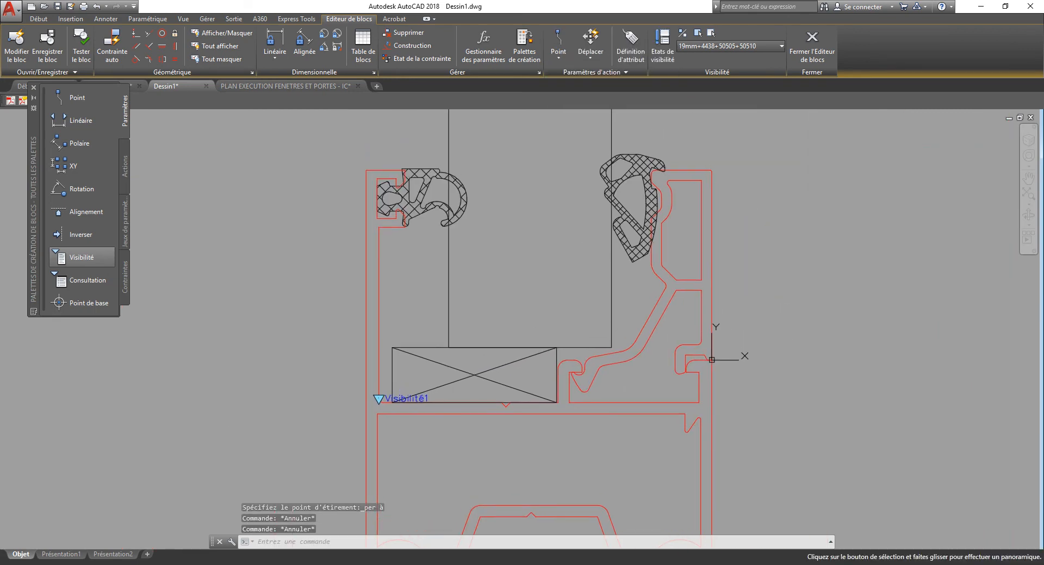
scroll(565, 348, up, 2)
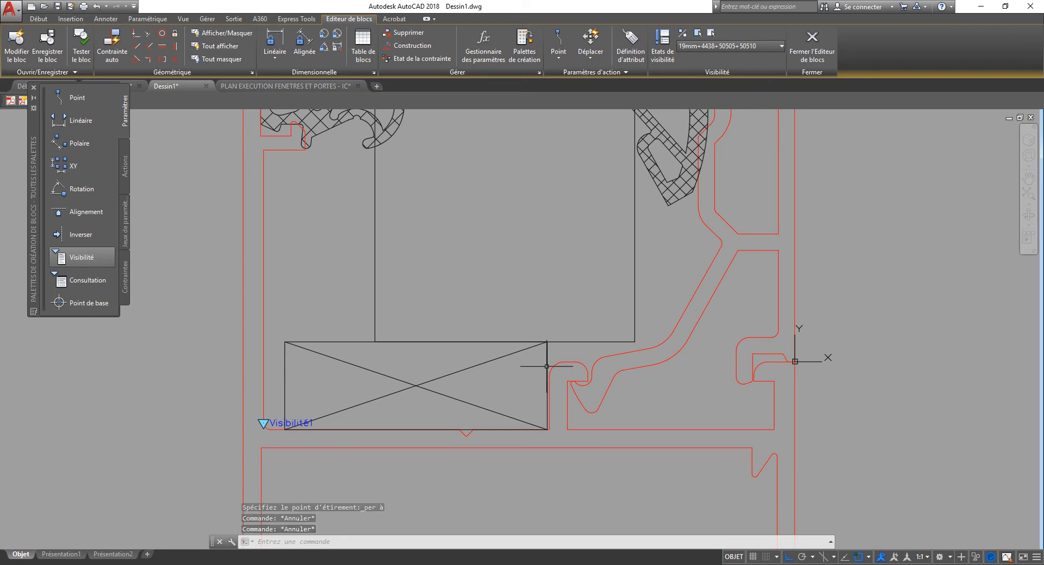
scroll(545, 316, down, 6)
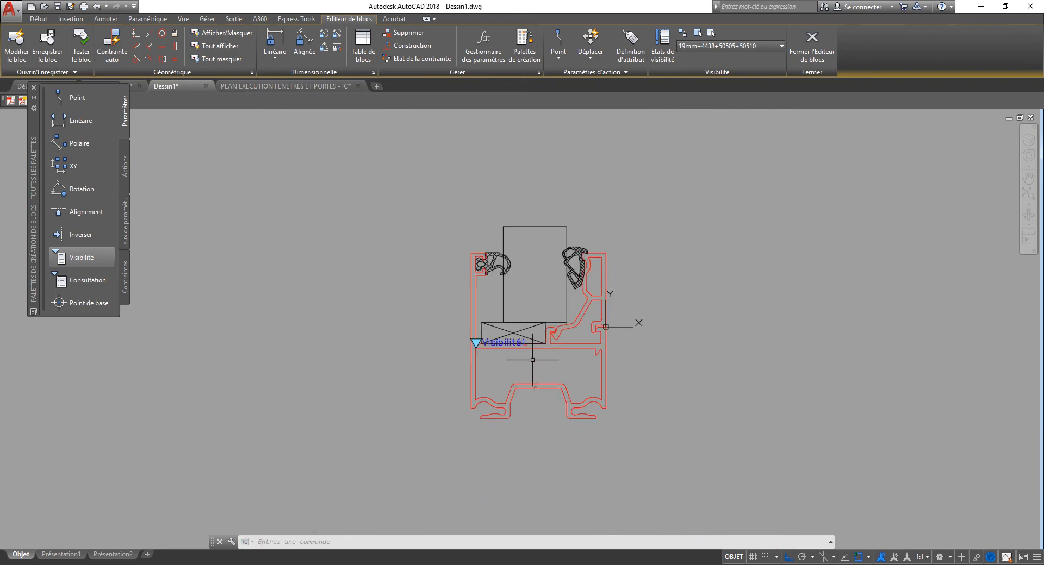
scroll(548, 339, up, 6)
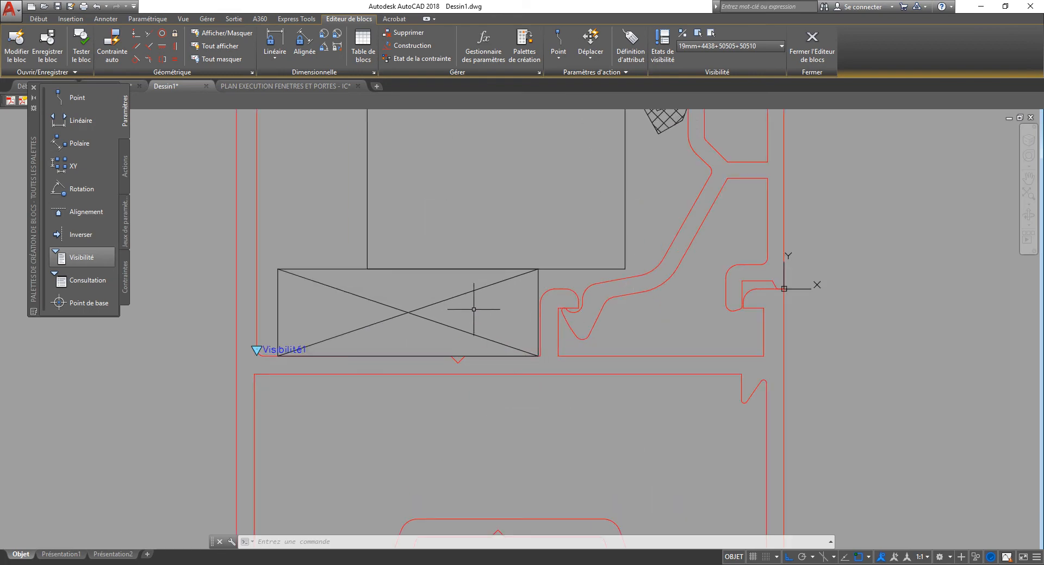
key(Escape)
key(Escape)
key(Escape)
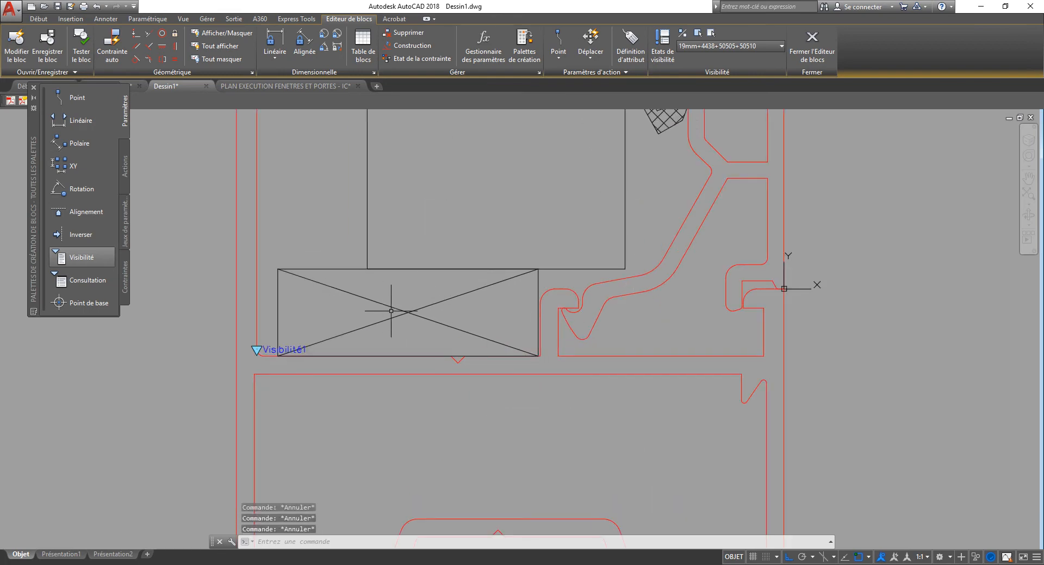
key(ctrl+z)
key(ctrl+z)
key(ctrl+z)
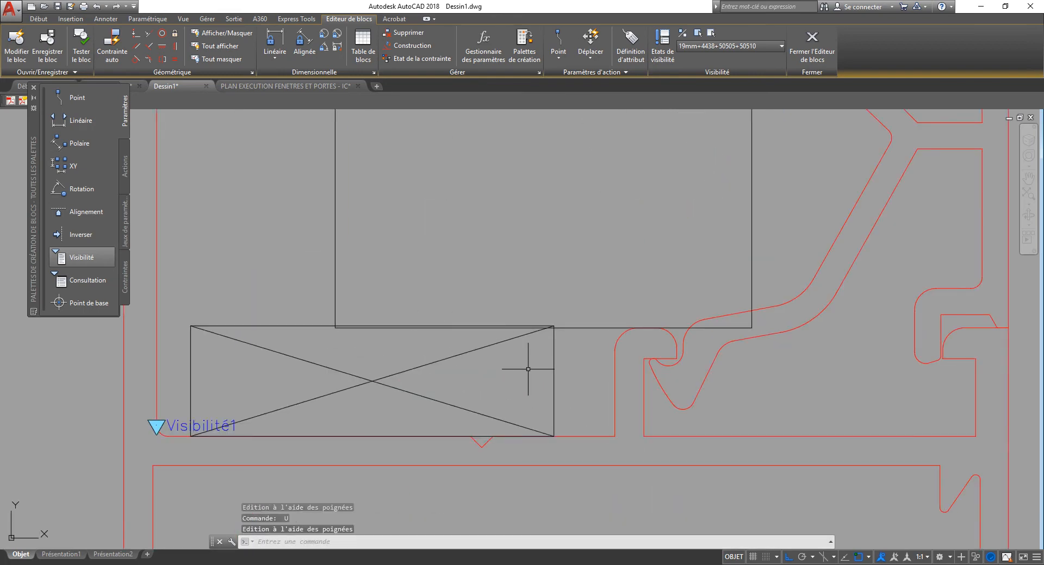
scroll(527, 369, down, 4)
scroll(535, 405, up, 2)
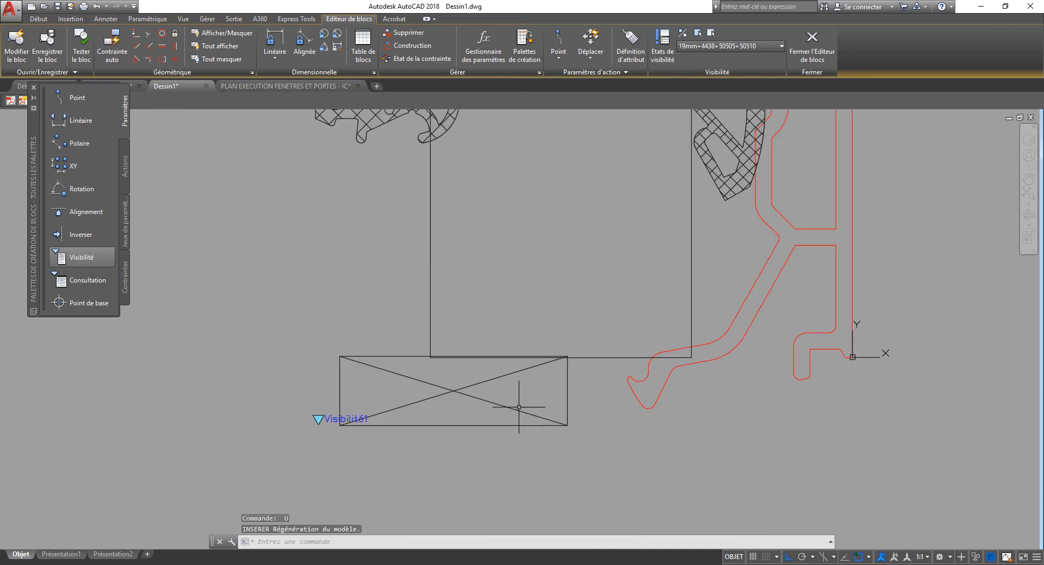
- Copy the setting block's rectangle and diagonals vertically, stacking the copy directly on top of the original
key(Escape)
key(Escape)
text(cop)
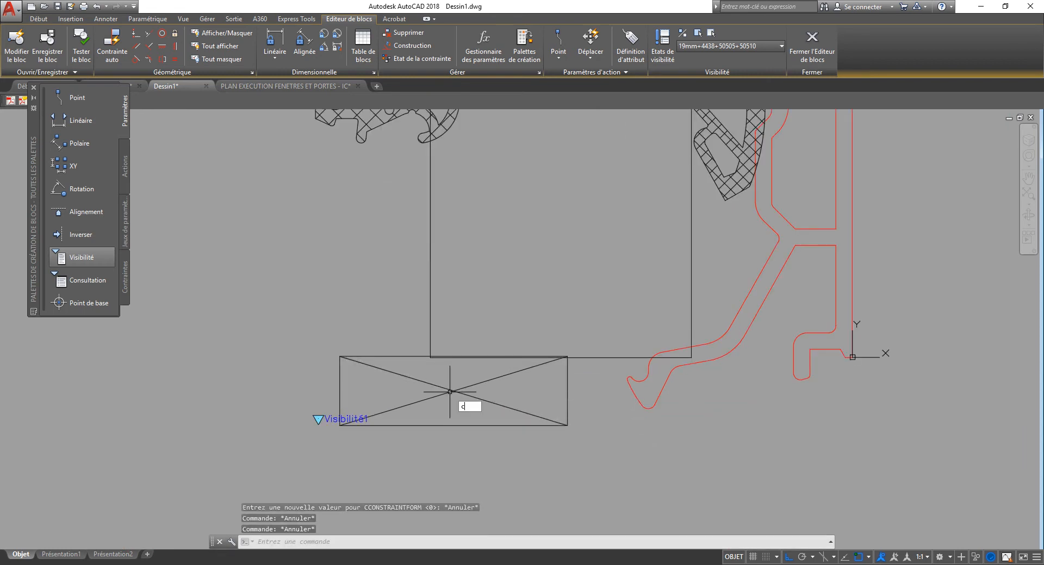
key(Return)
click(467, 374)
click(433, 442)
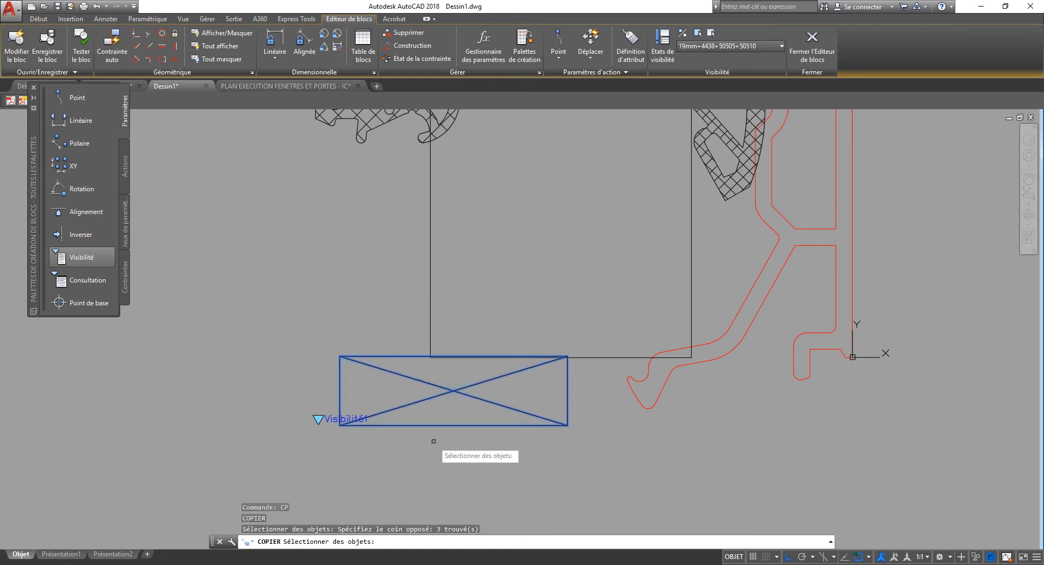
key(Return)
click(567, 426)
click(568, 353)
click(567, 356)
key(Escape)
key(Escape)
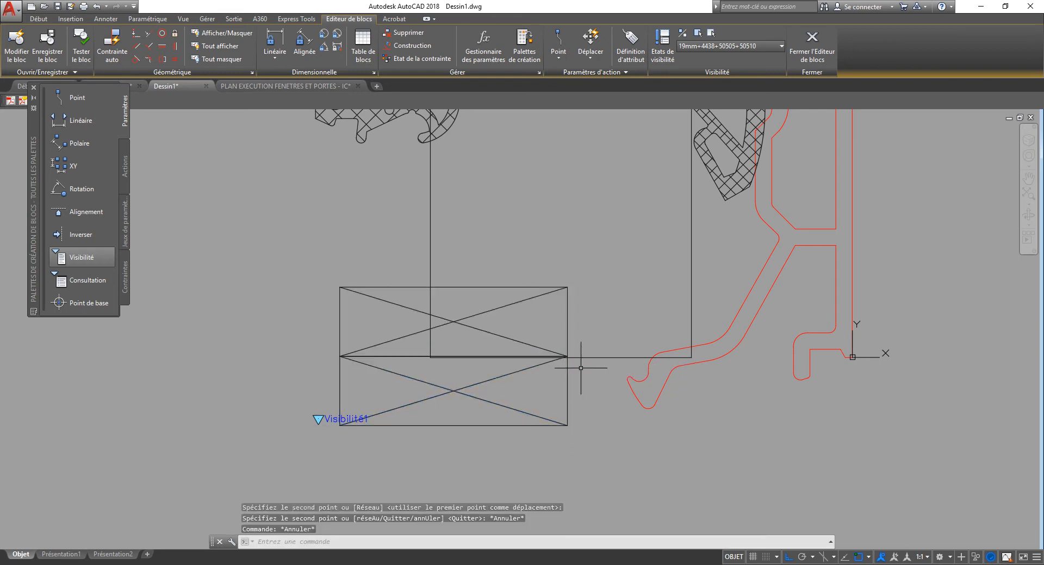
- Stretch the glass's lower edge up to just above the upper setting block
click(600, 343)
click(582, 370)
click(560, 358)
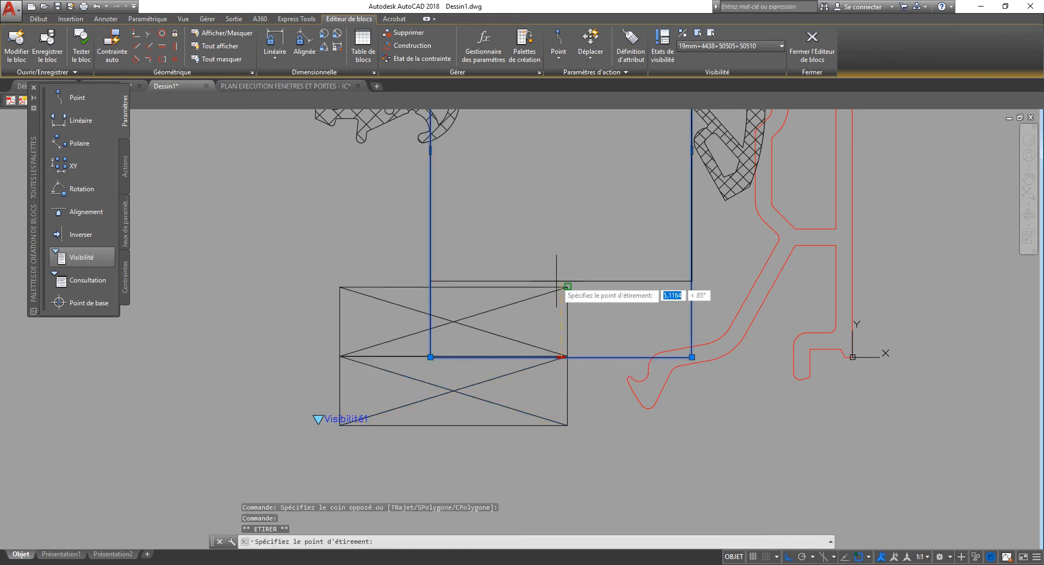
click(580, 297)
key(Escape)
key(Escape)
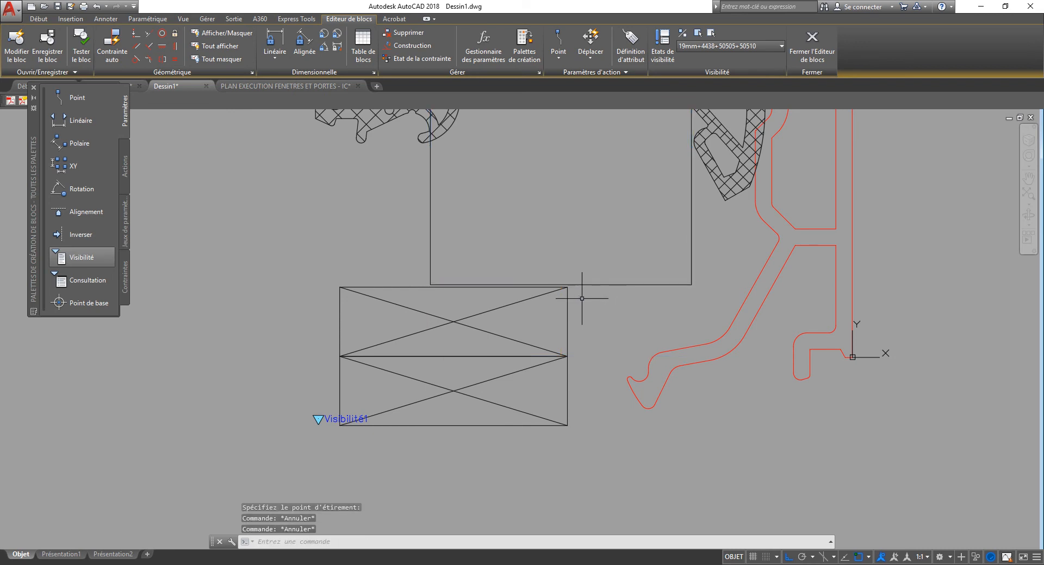
- Turn on all layers with the LAYON command
text(LAYOn)
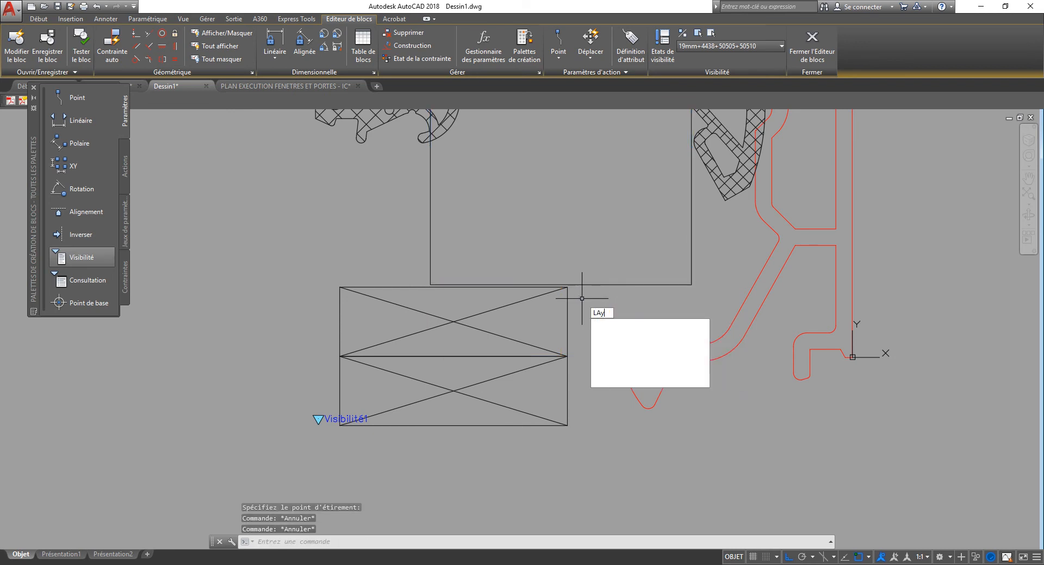
key(Return)
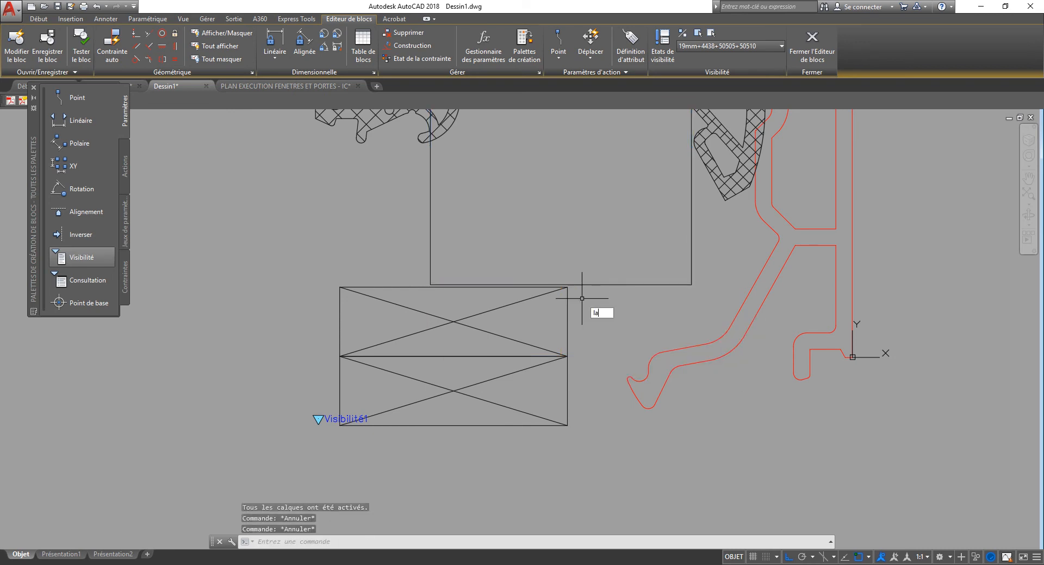
text(layon)
key(Return)
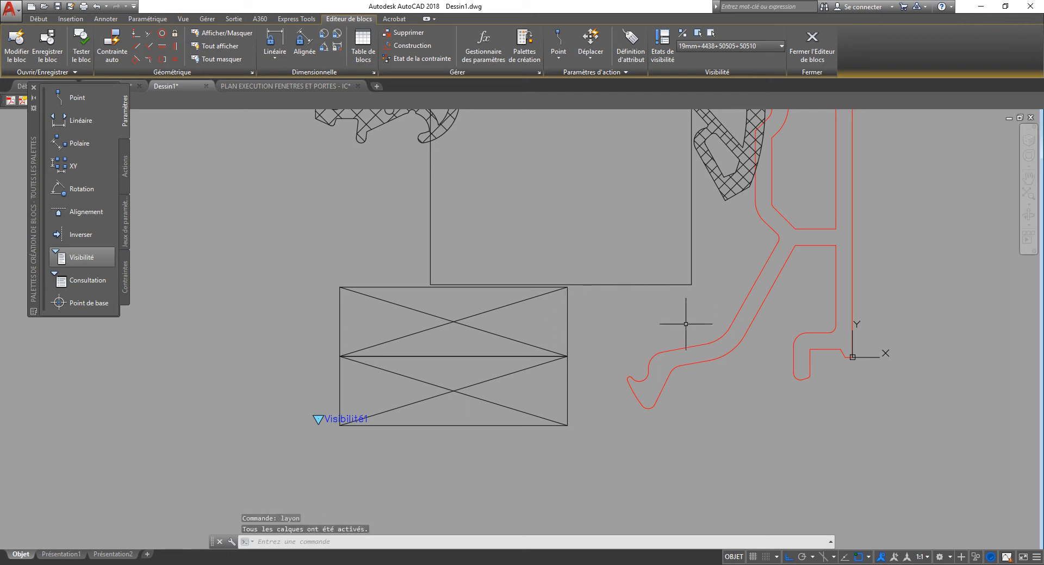
- Insert the frame profile block 4220 at 0,0,0 with scale 1 around the glazing parts
text(i)
key(Return)
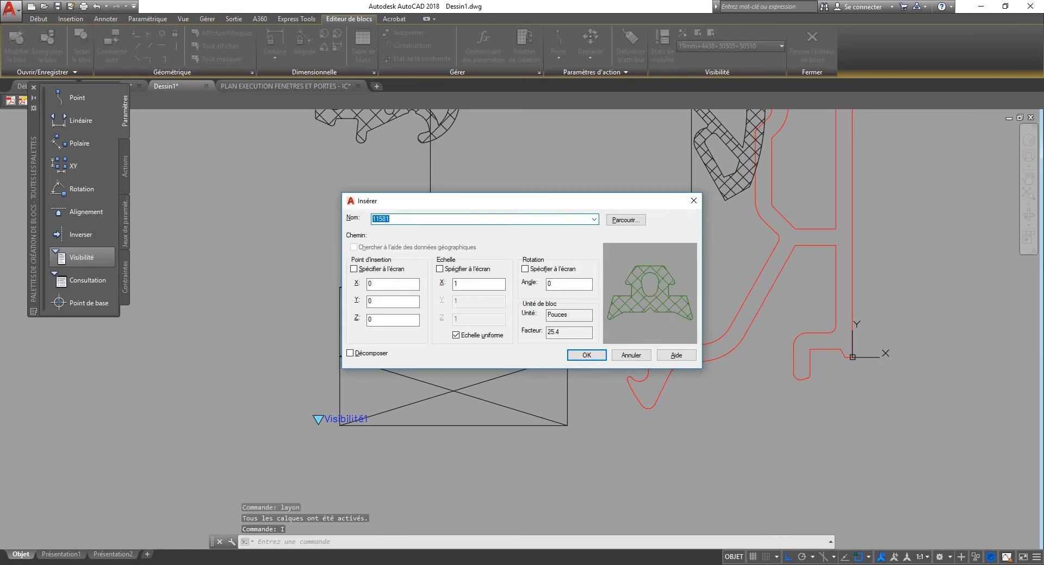
text(4220)
key(Return)
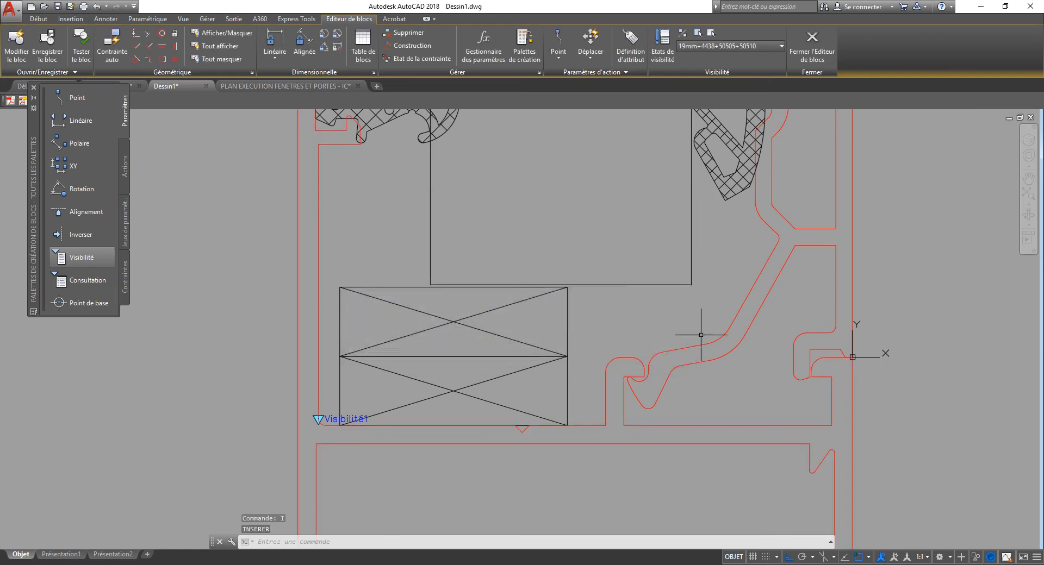
scroll(695, 334, down, 4)
middle_drag(775, 361, 722, 358)
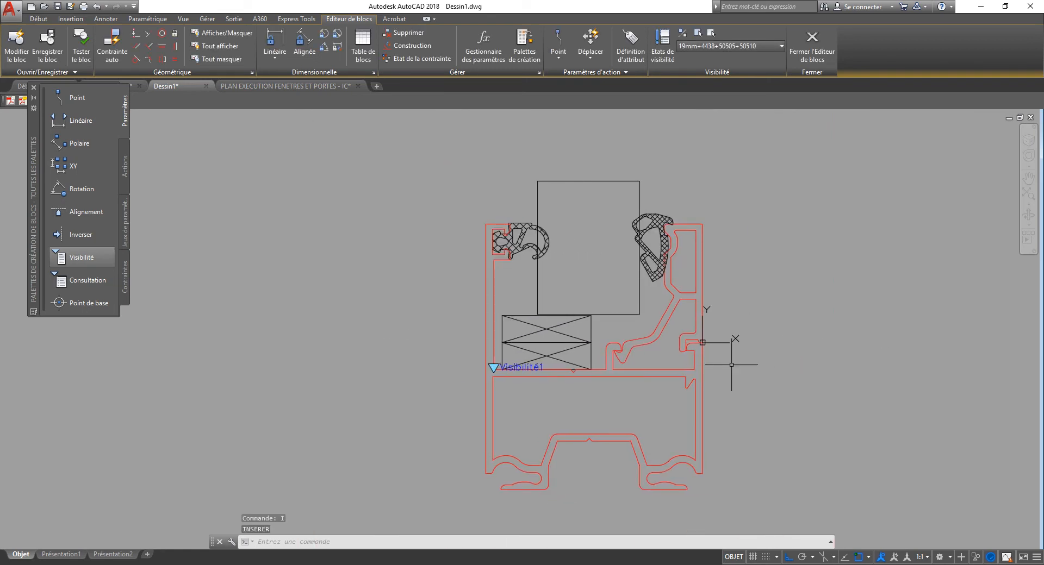
- Delete the inserted main frame profile, keeping the bead, gaskets, glass and setting blocks
click(729, 415)
click(611, 424)
key(Delete)
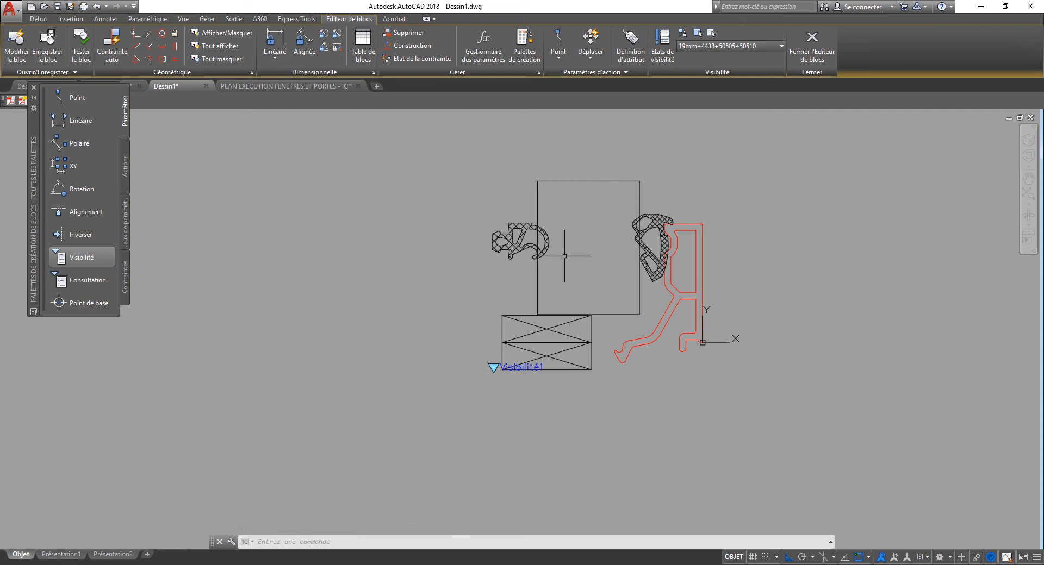
- Undo the deletion of the main frame profile
click(529, 255)
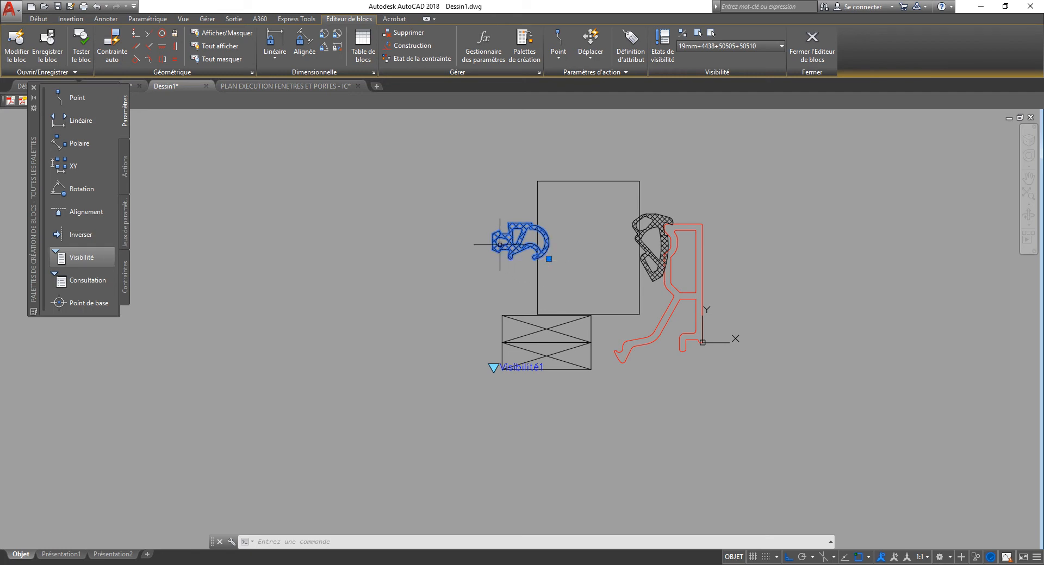
click(646, 241)
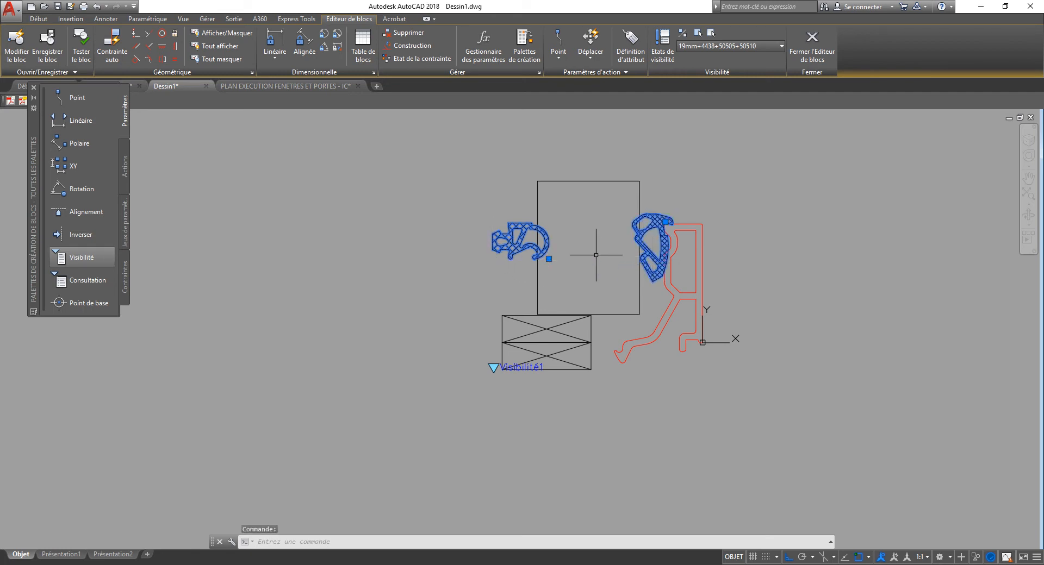
key(Escape)
key(Escape)
key(Escape)
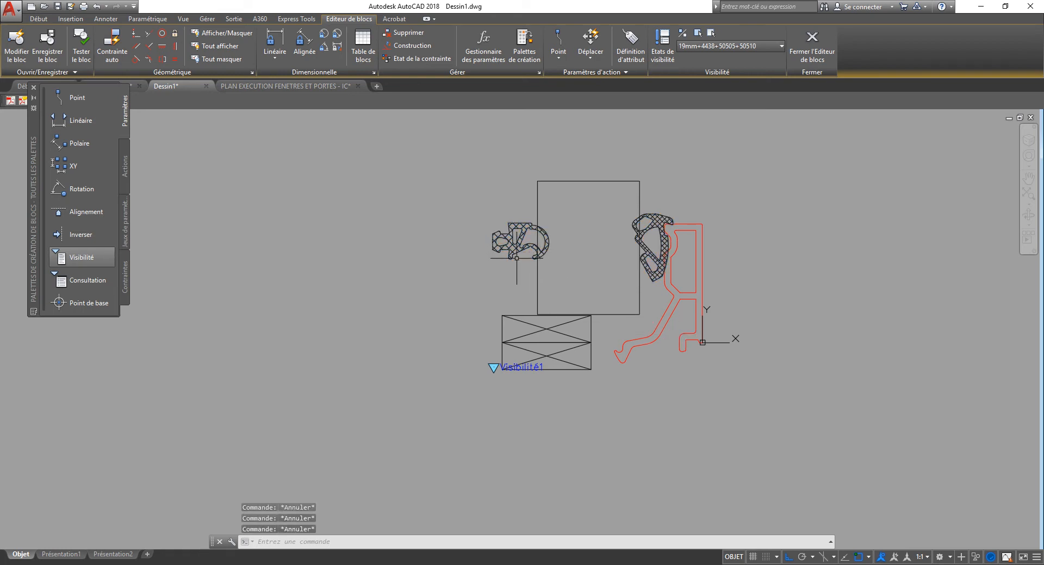
text(u)
key(Return)
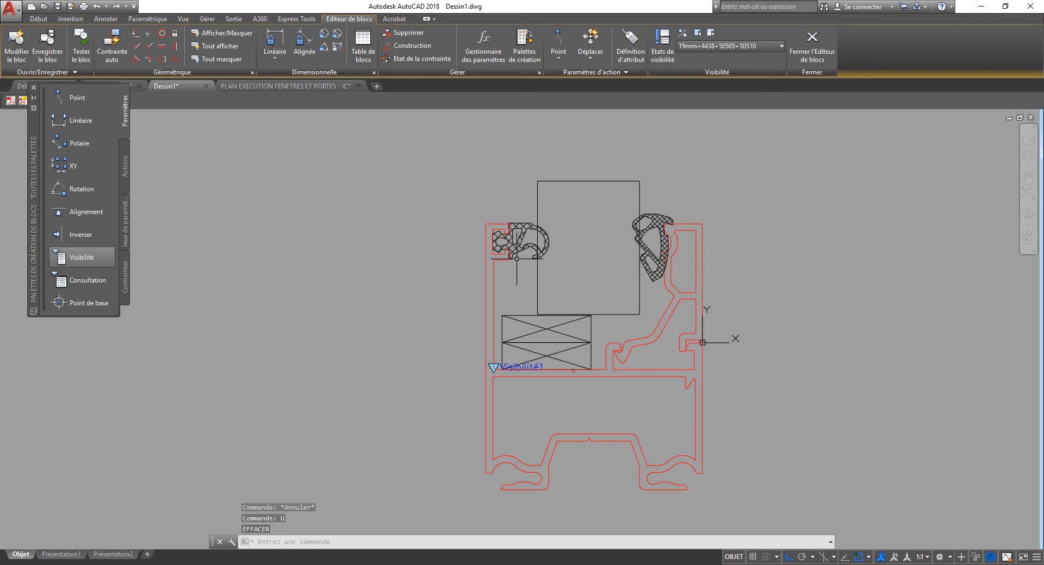
- Examine how the outer gasket and the glazing bead fit into the frame profile
scroll(516, 258, up, 6)
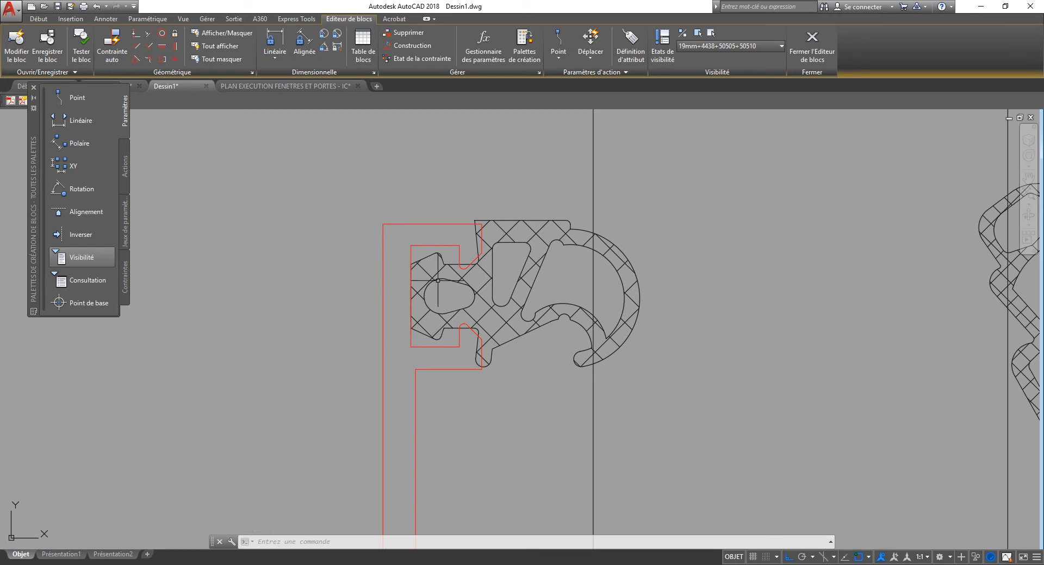
scroll(411, 237, down, 4)
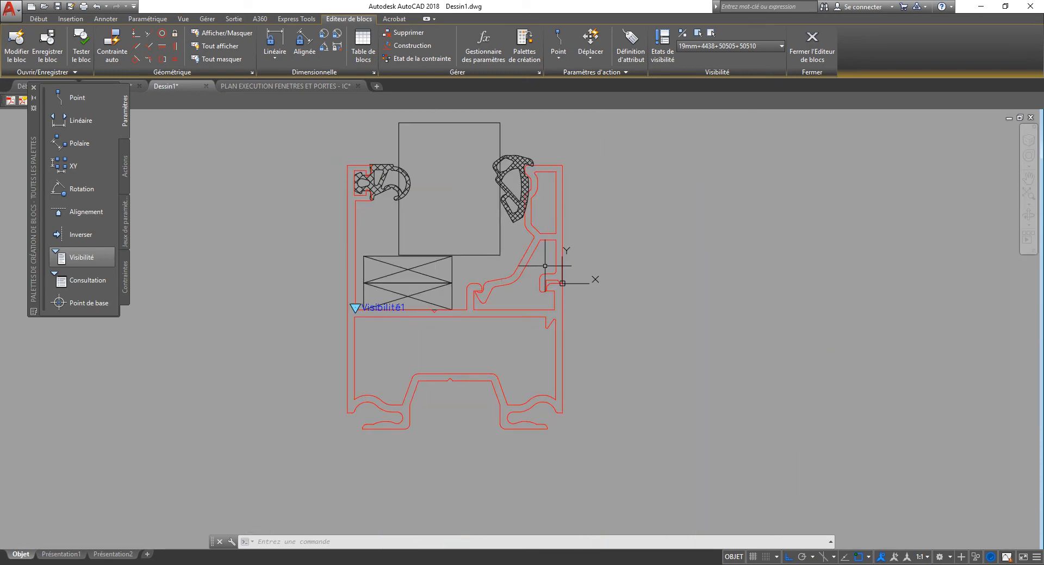
scroll(577, 263, up, 2)
click(575, 219)
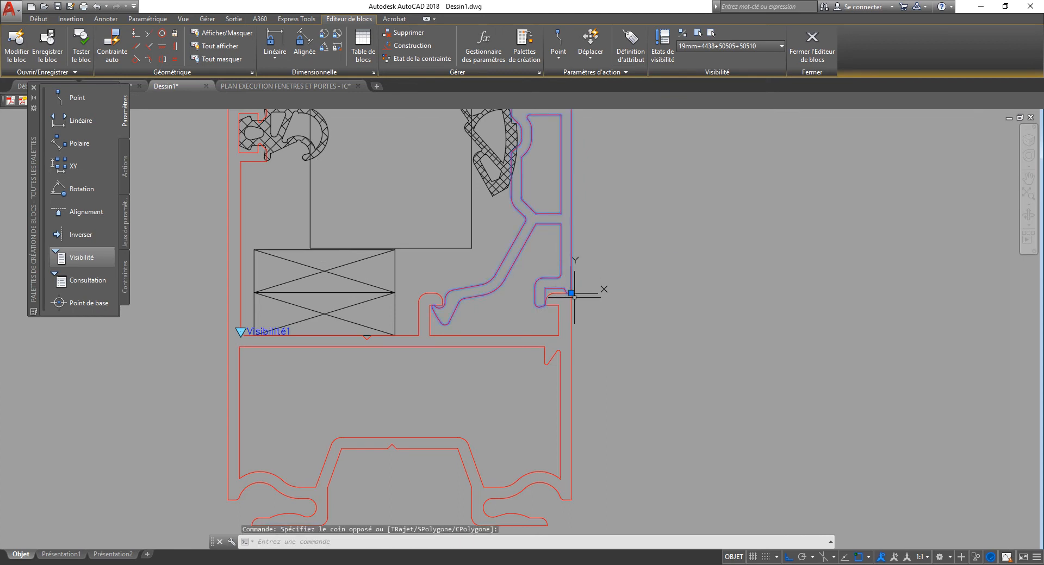
key(Escape)
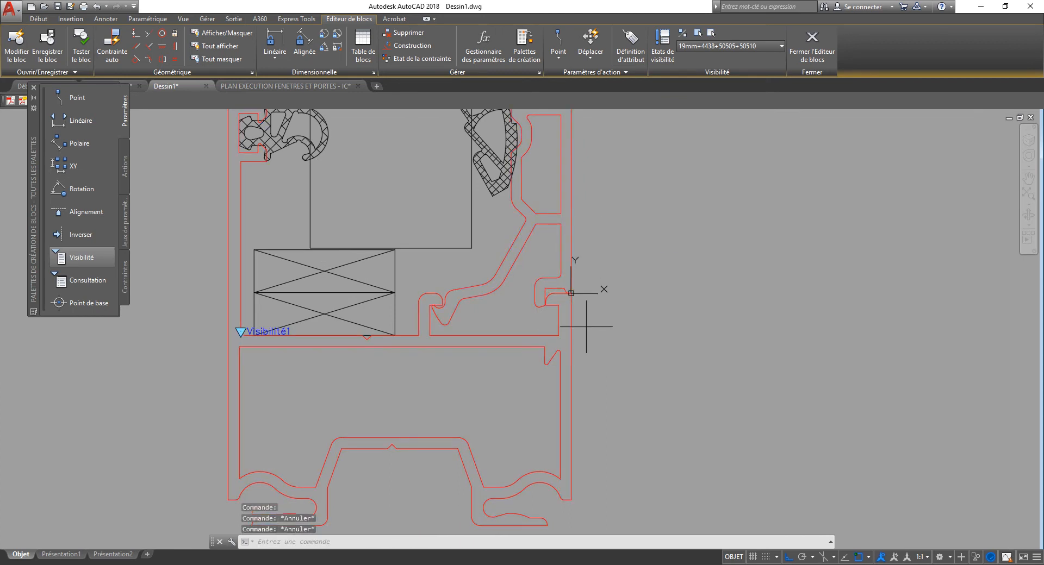
key(Escape)
key(Escape)
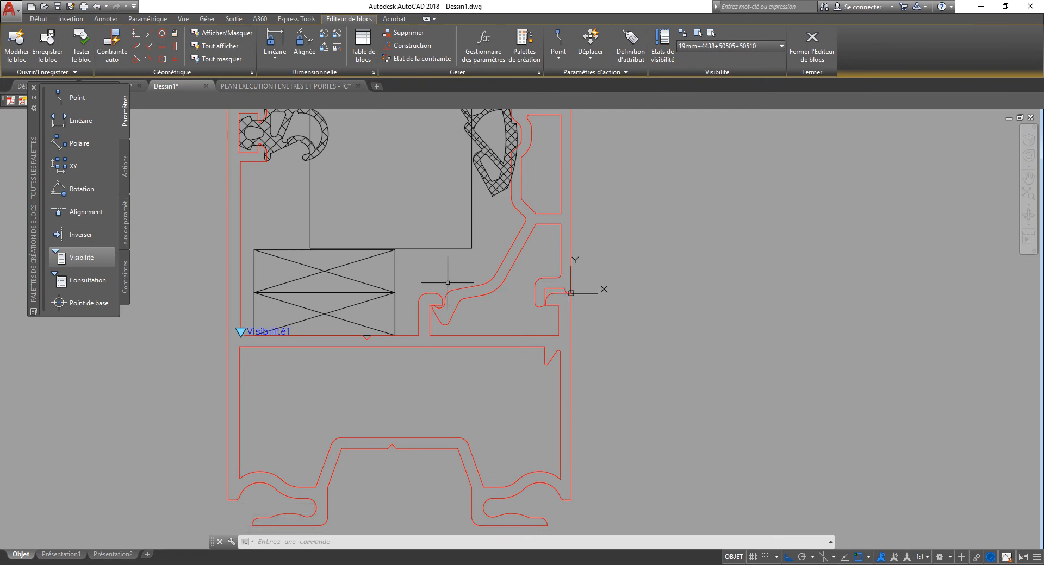
- Assign the glass rectangle to the Defpoints layer
middle_drag(375, 175, 411, 327)
click(426, 187)
click(402, 220)
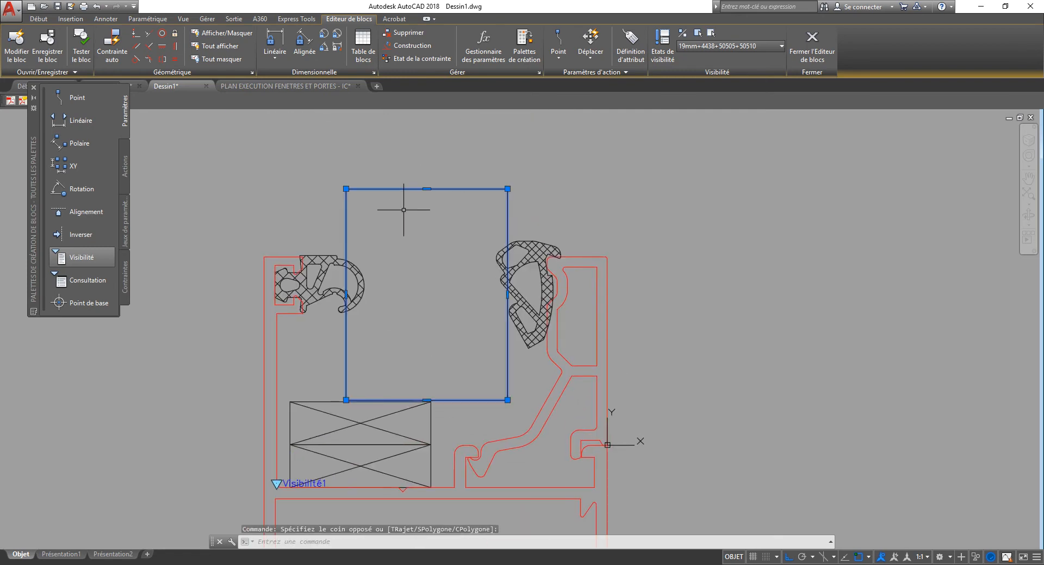
click(39, 18)
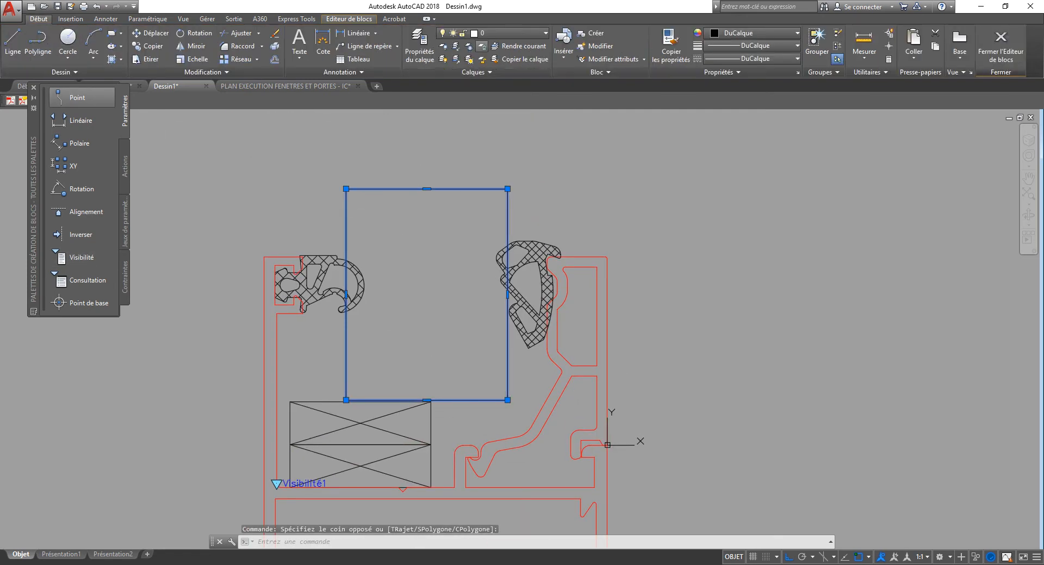
click(489, 33)
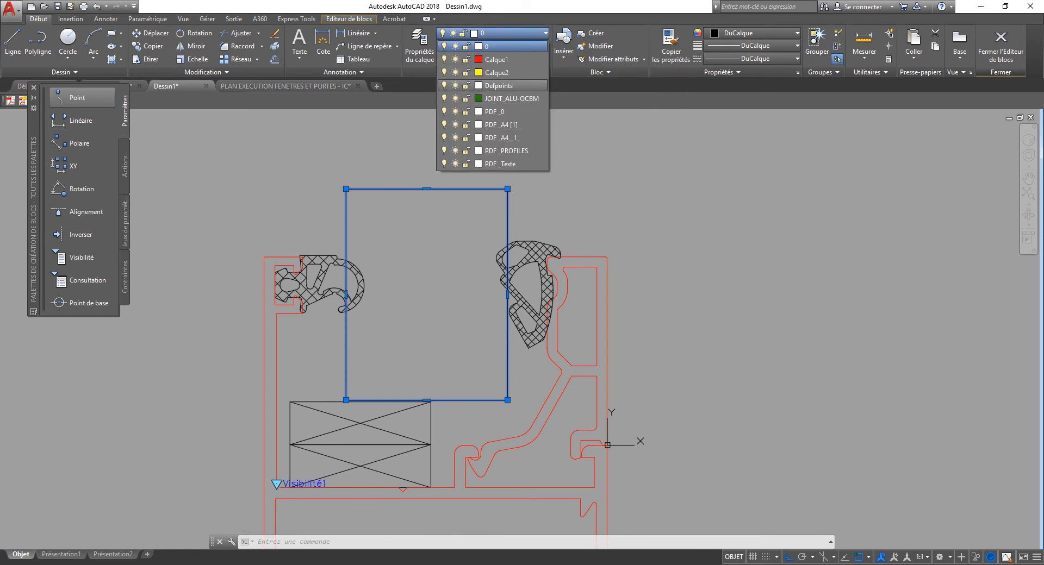
click(498, 85)
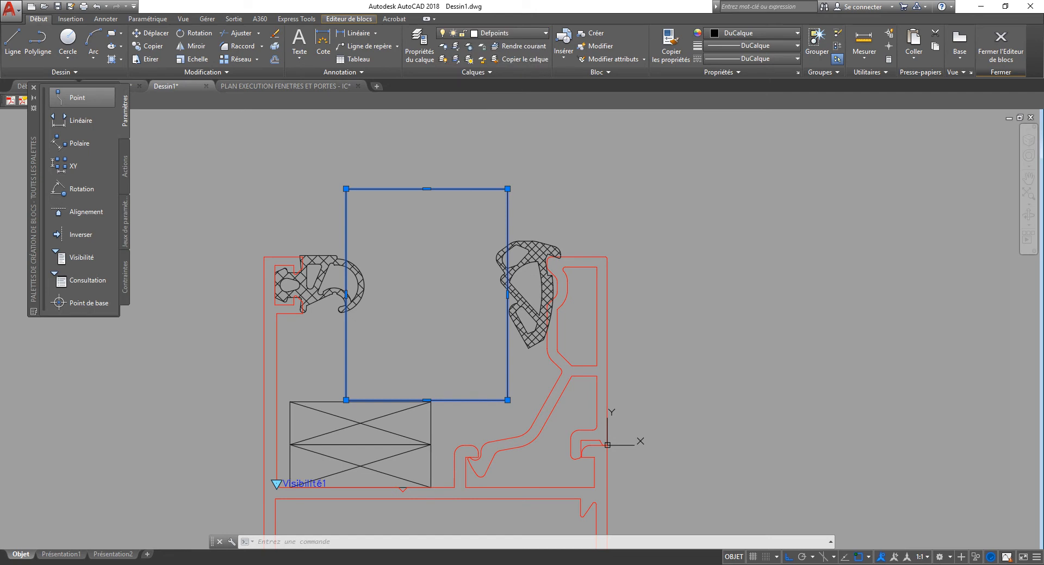
key(Escape)
key(Escape)
key(Escape)
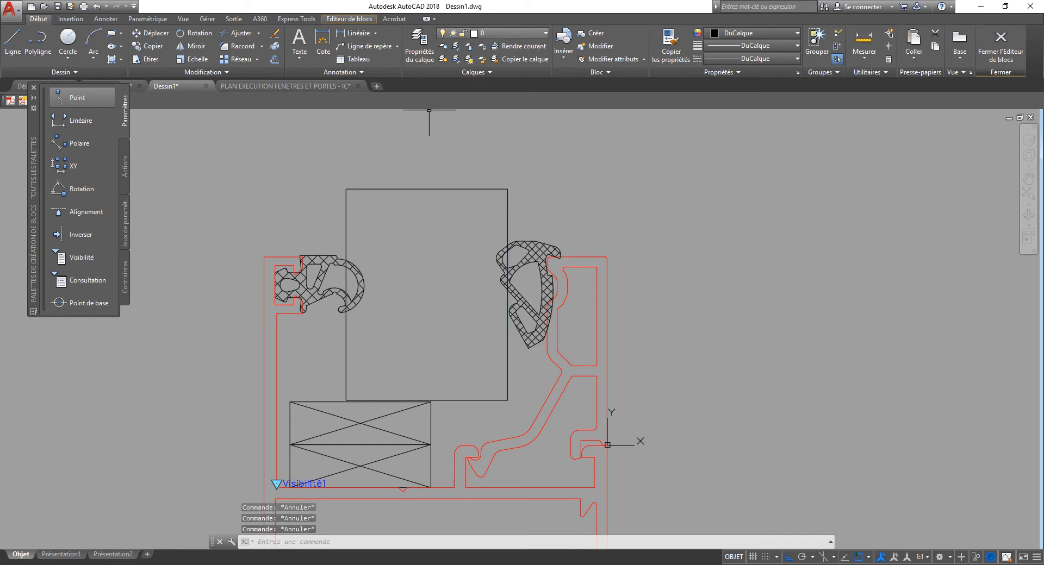
- Create a new blank drawing and check which layers it contains
click(376, 86)
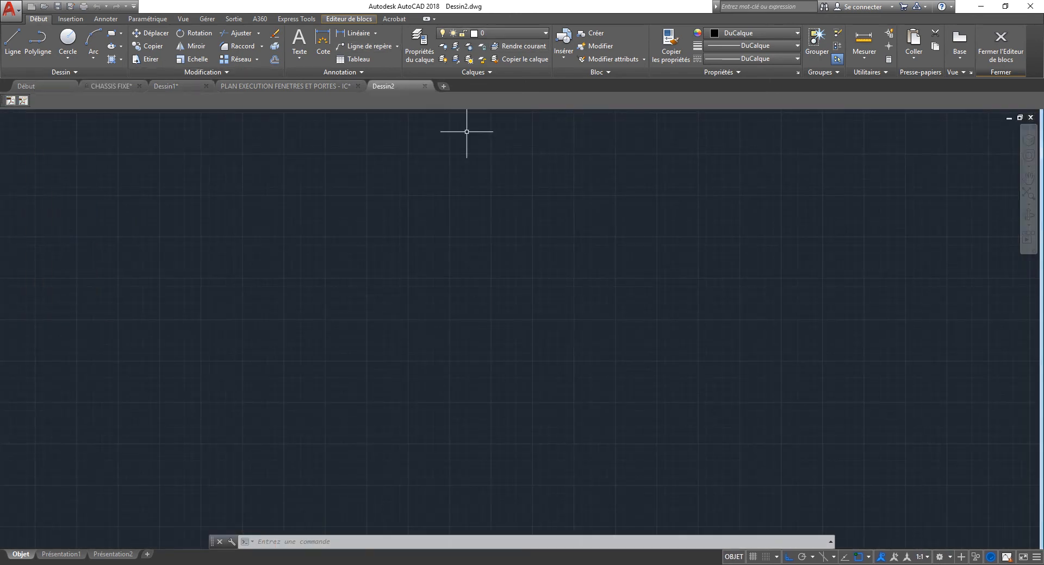
click(505, 33)
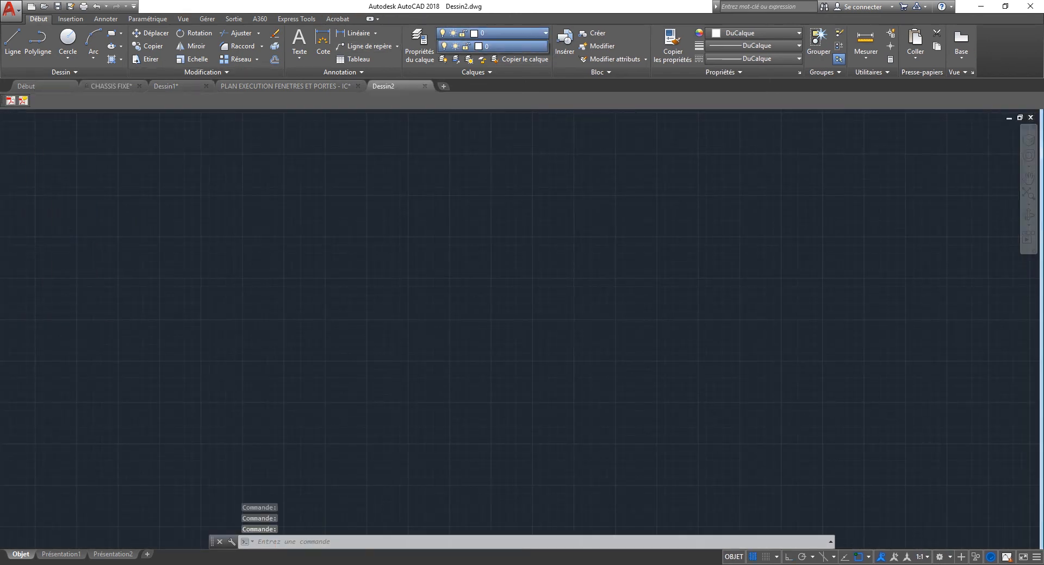
key(Escape)
- Place a horizontal linear dimension about 1708 units long and make Defpoints the current layer
text(l)
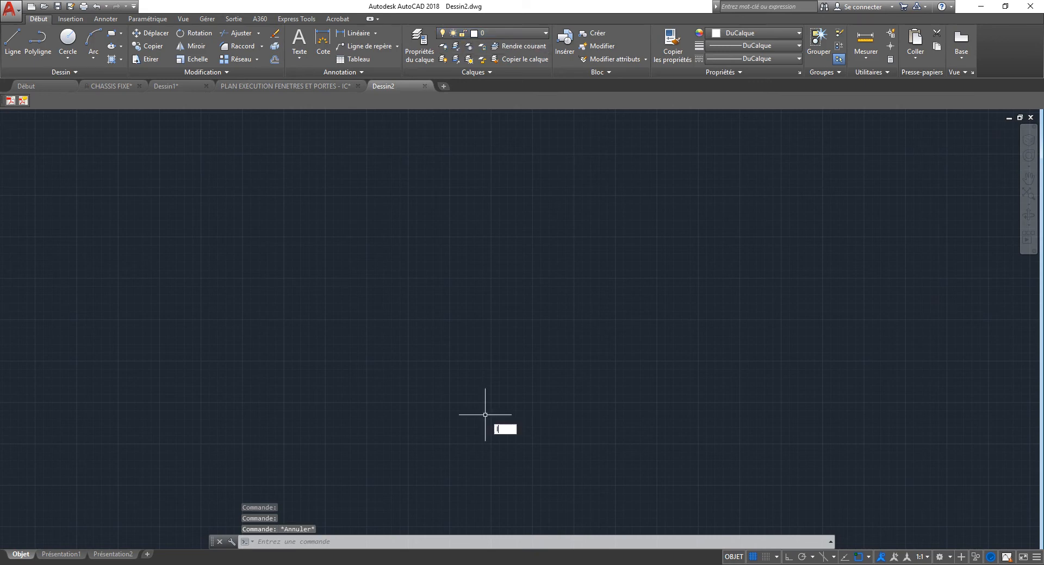
text(in)
key(Return)
click(622, 327)
click(339, 327)
click(351, 274)
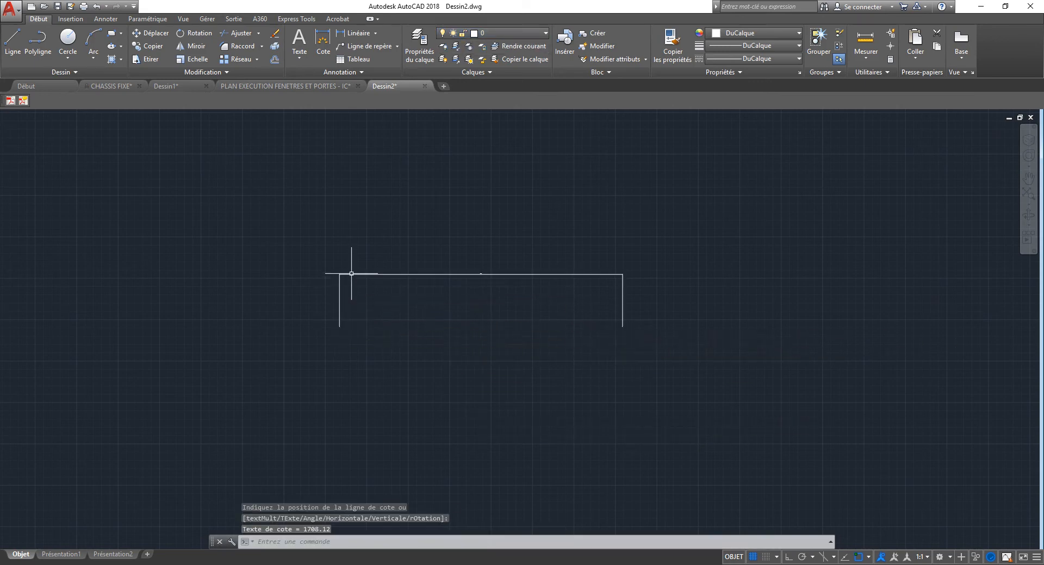
click(506, 33)
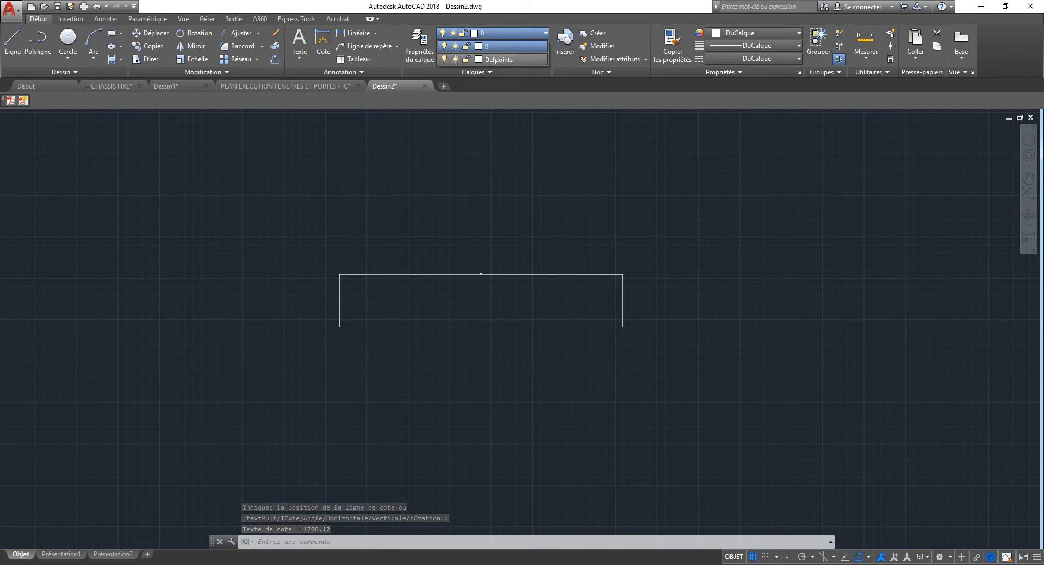
click(495, 60)
- Explode the linear dimension by window-selecting its right definition point
scroll(620, 329, up, 5)
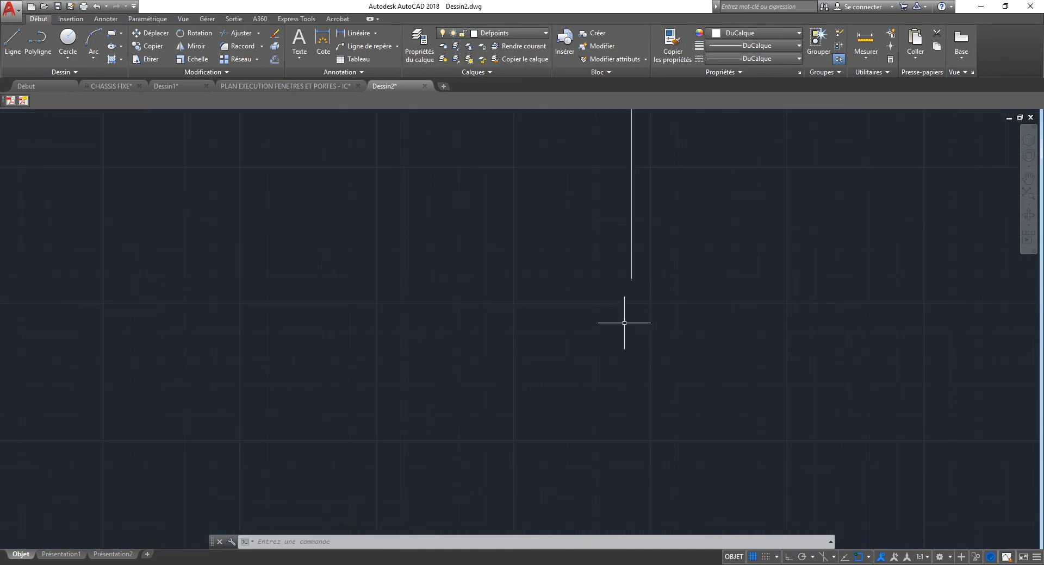
scroll(638, 249, up, 2)
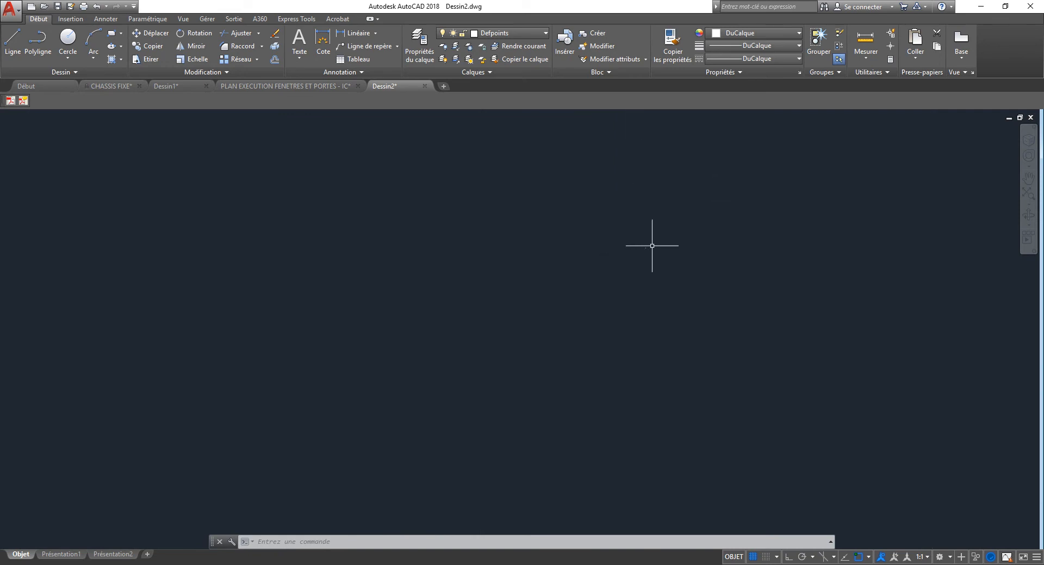
click(652, 245)
click(618, 269)
text(DE)
key(Return)
click(676, 207)
click(585, 301)
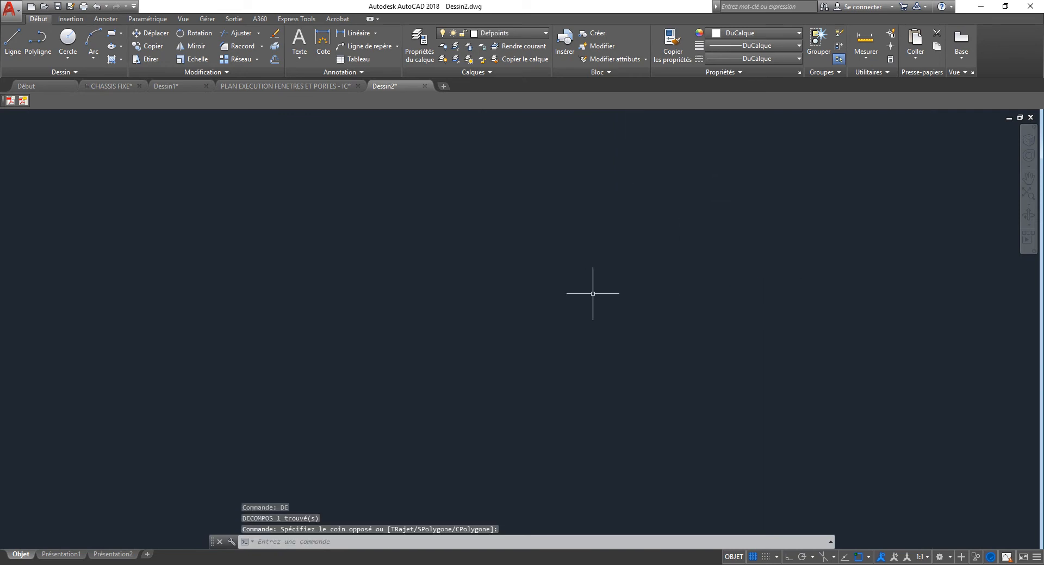
- Try to explode the remaining object near the lower end of the right extension line
scroll(578, 303, down, 2)
click(647, 265)
click(568, 313)
text(de)
key(Return)
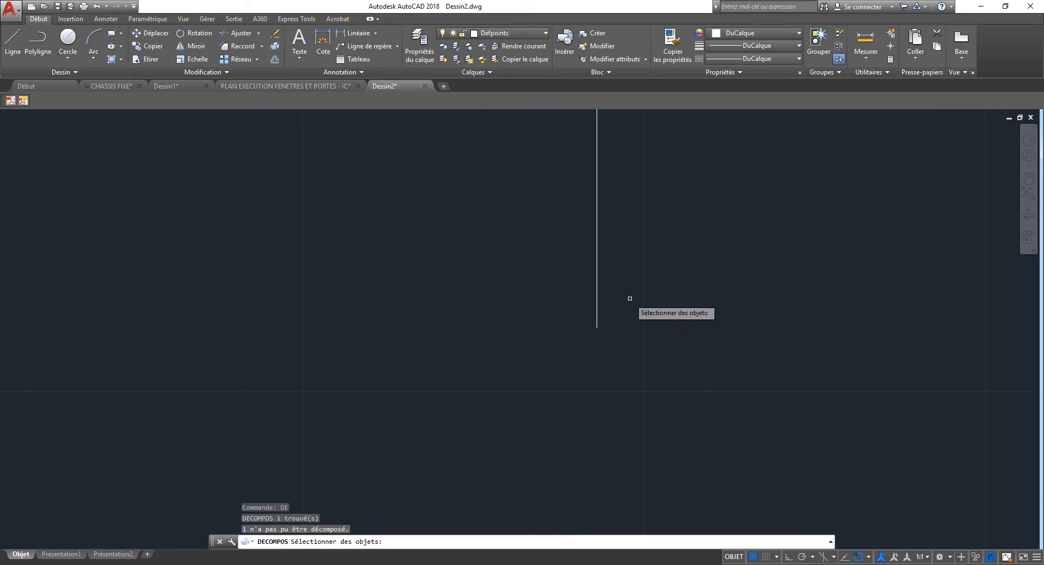
click(649, 257)
click(576, 331)
key(Escape)
key(Escape)
- Select the exploded dimension's arrowhead, lines and points to examine which layer they belong to
click(515, 397)
click(708, 249)
scroll(686, 291, down, 3)
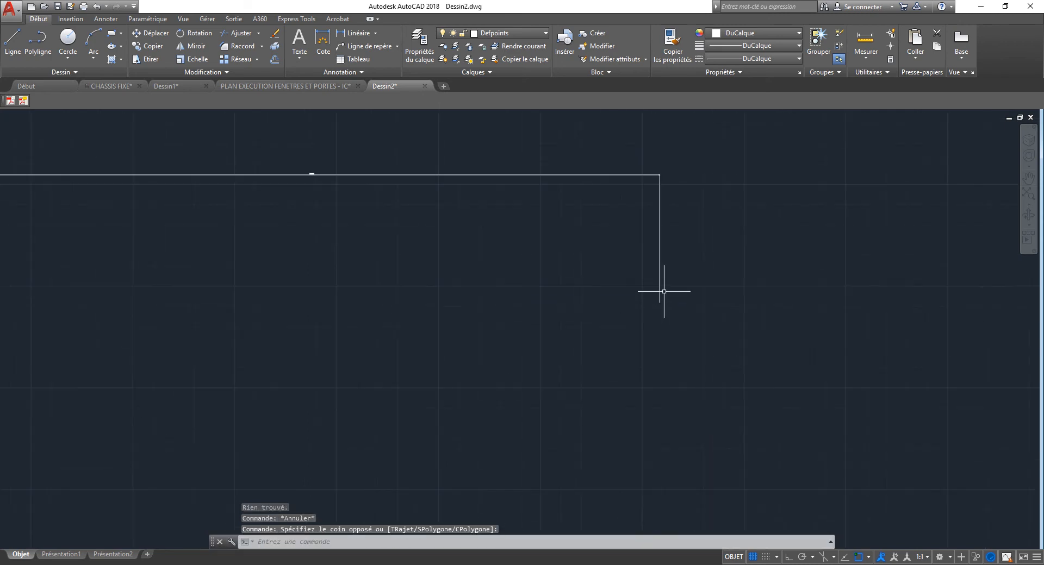
click(607, 238)
click(666, 163)
scroll(665, 163, up, 7)
scroll(526, 375, up, 4)
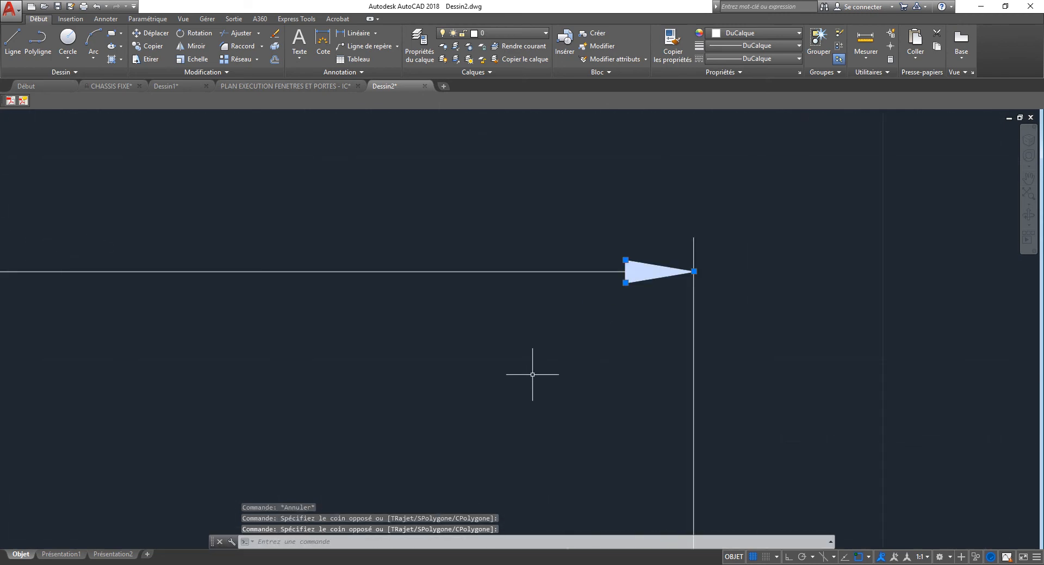
scroll(570, 332, down, 12)
click(651, 280)
click(483, 368)
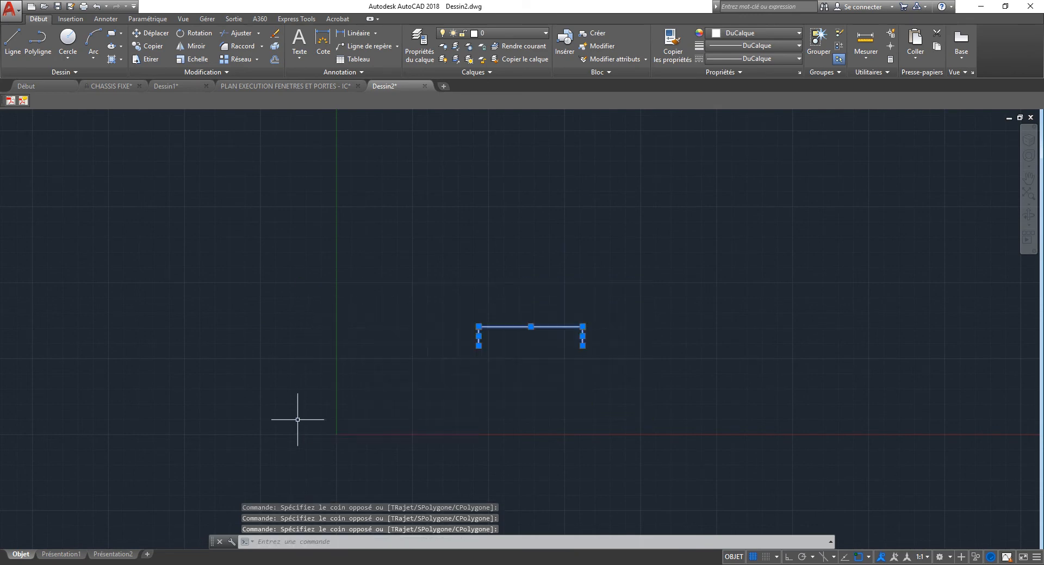
click(653, 292)
click(403, 403)
key(Escape)
key(Escape)
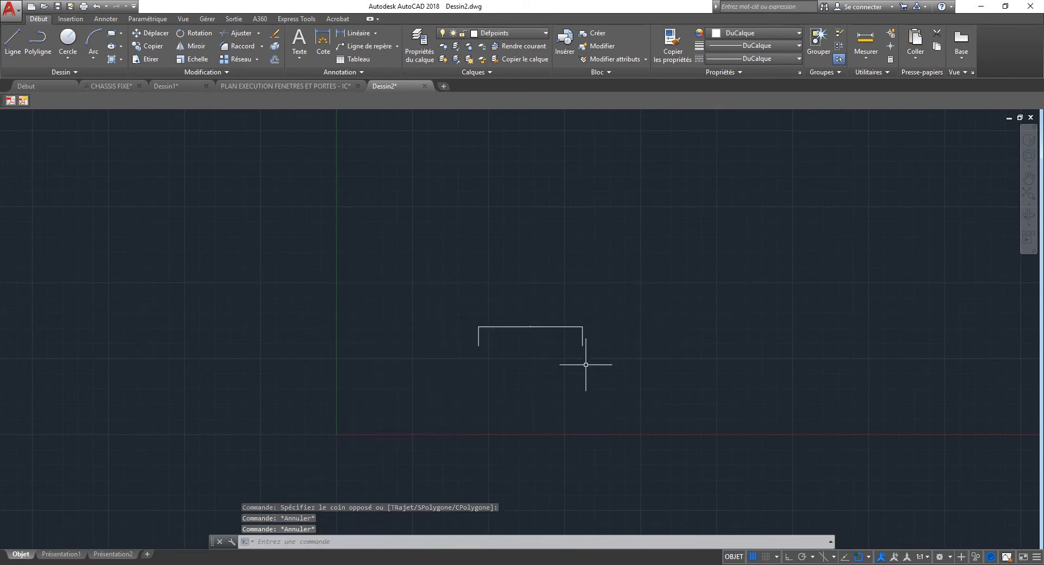
- Undo the explosion of the linear dimension
key(Return)
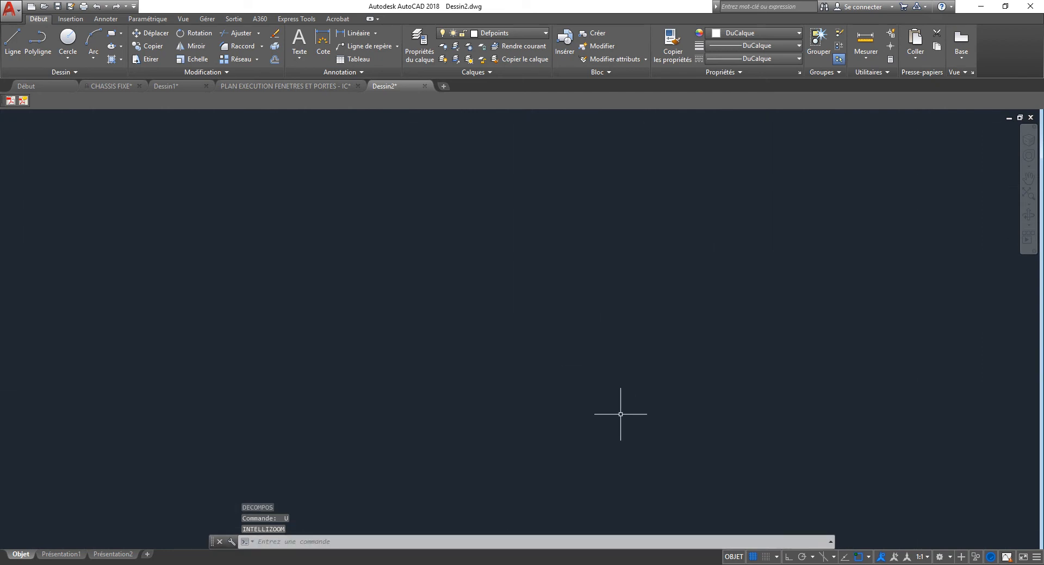
text(u)
key(Return)
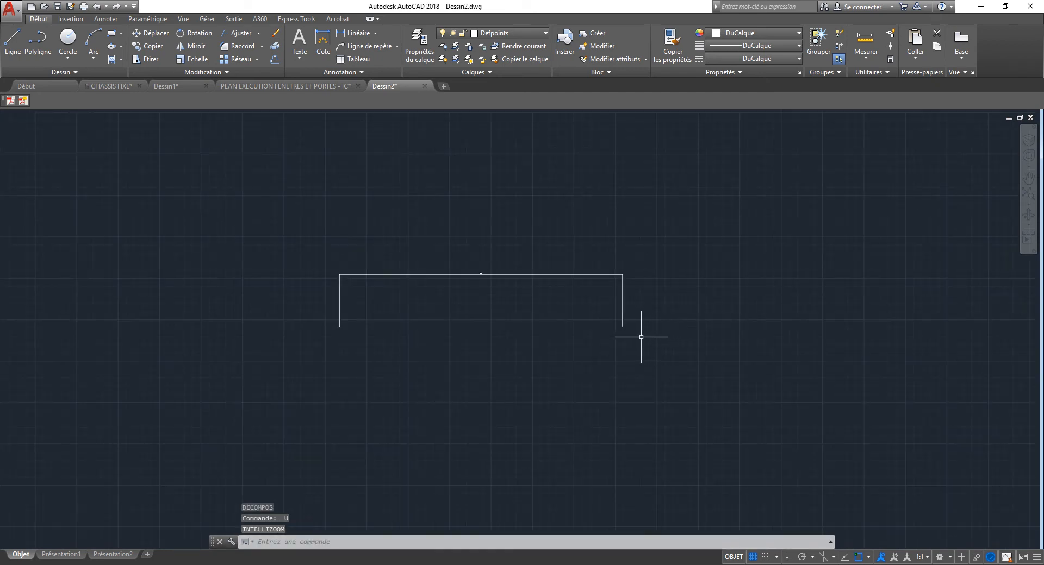
- Turn off the grid and select the dimension by its definition point below the right extension line to examine it
key(F7)
scroll(641, 339, up, 7)
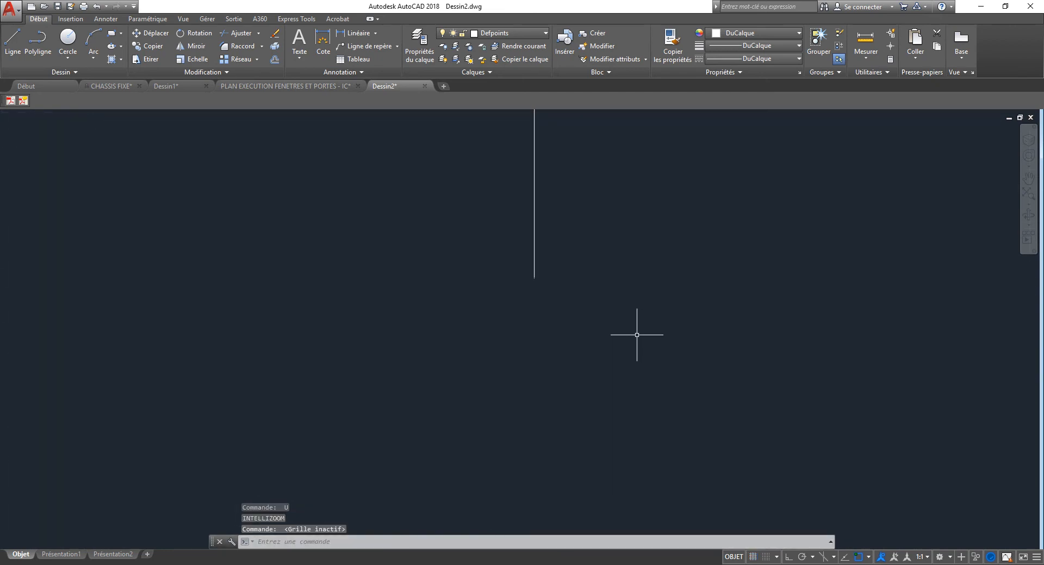
scroll(527, 275, up, 5)
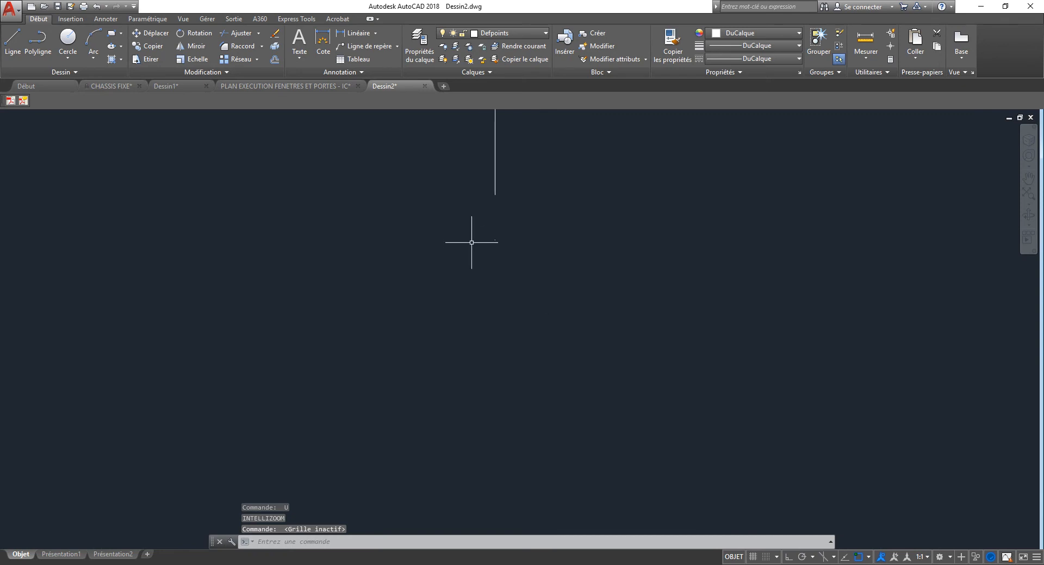
scroll(502, 319, up, 5)
middle_drag(510, 211, 455, 351)
scroll(454, 348, down, 2)
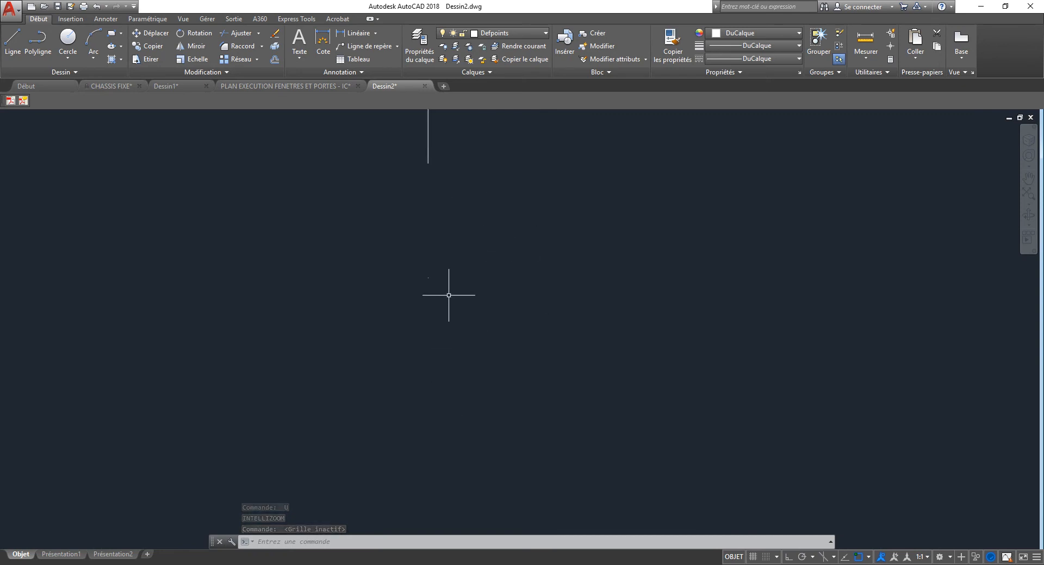
click(435, 282)
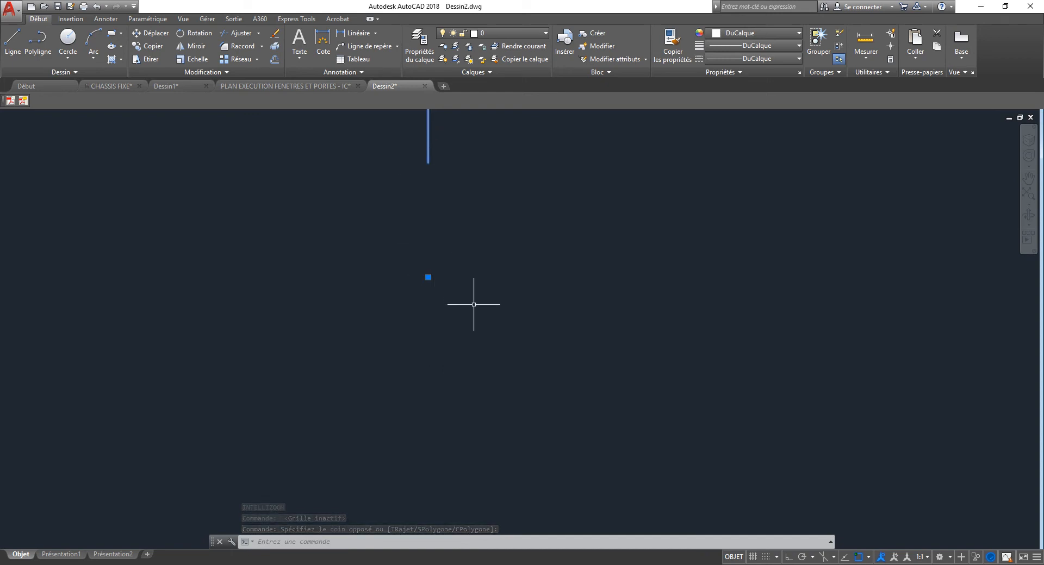
key(Escape)
- Open the layer properties manager and enlarge it to show all the layer columns
text(pl)
key(Return)
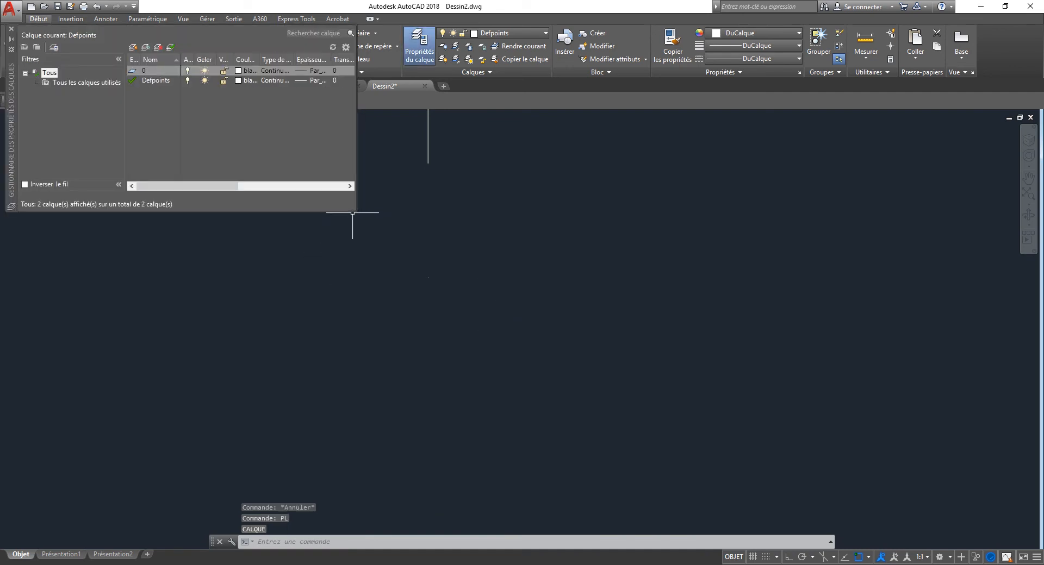
click(352, 212)
drag(356, 212, 856, 448)
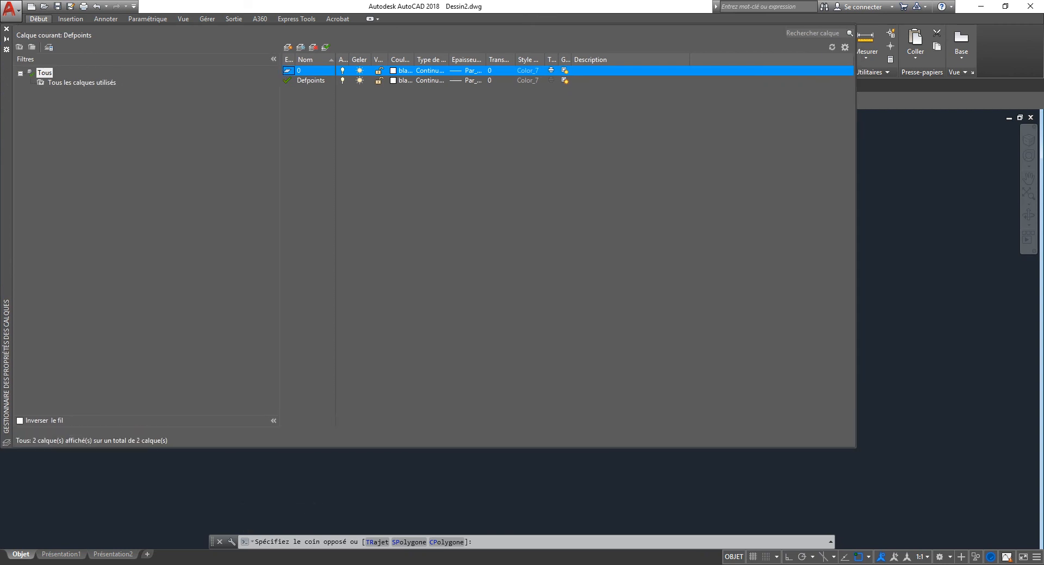
double_click(310, 80)
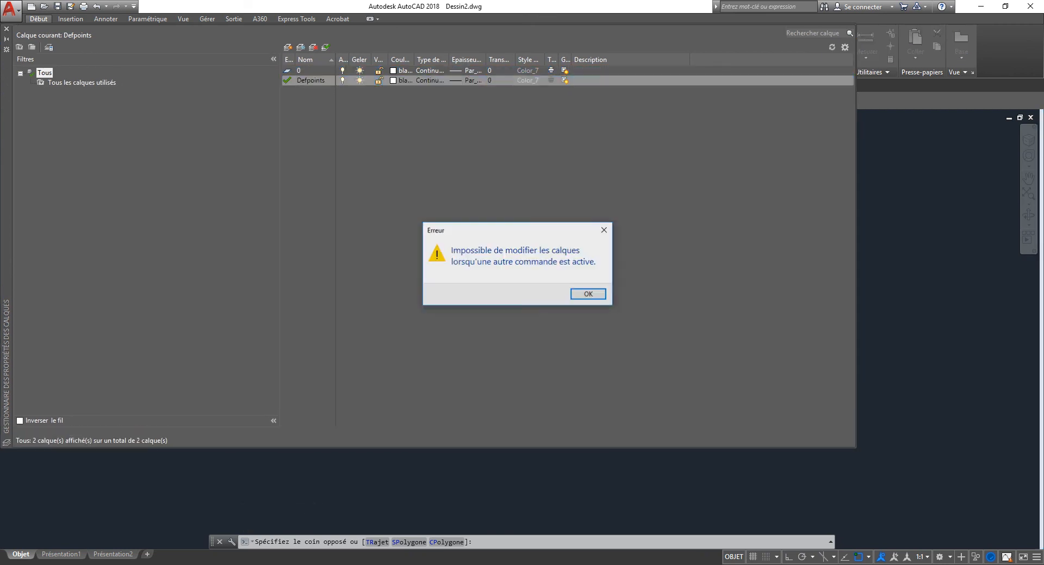
key(Return)
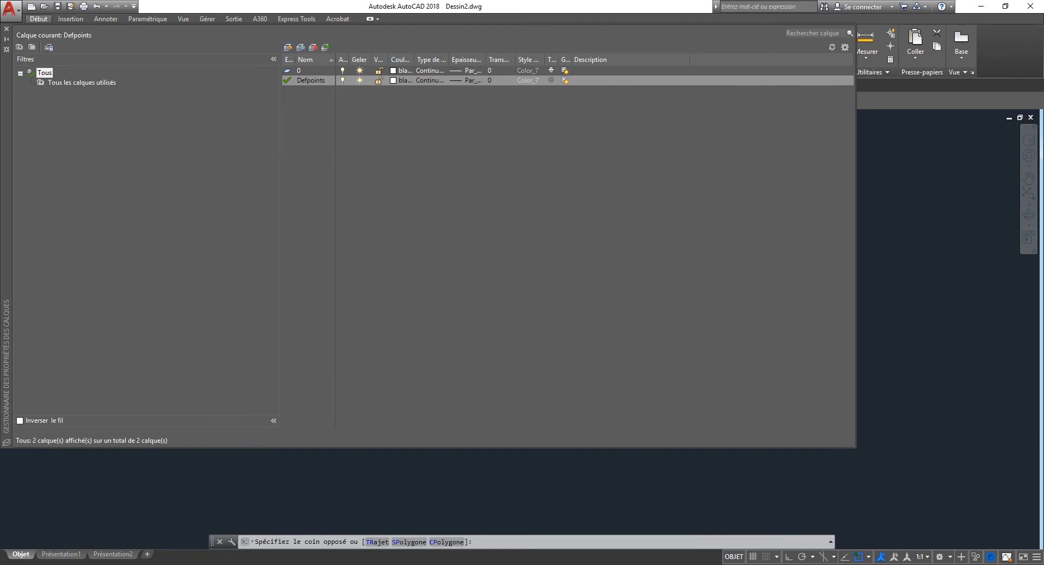
click(288, 48)
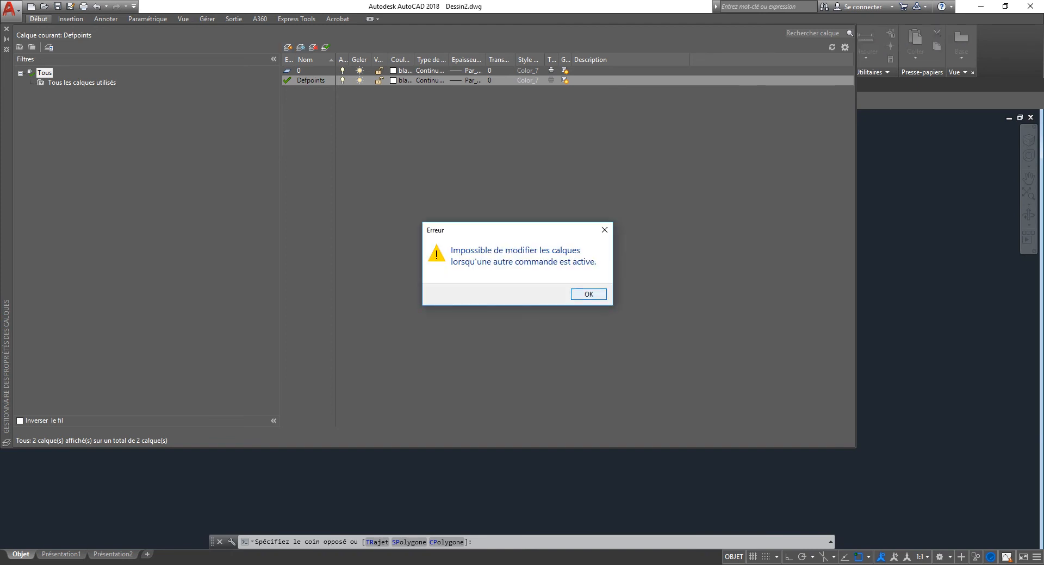
key(Return)
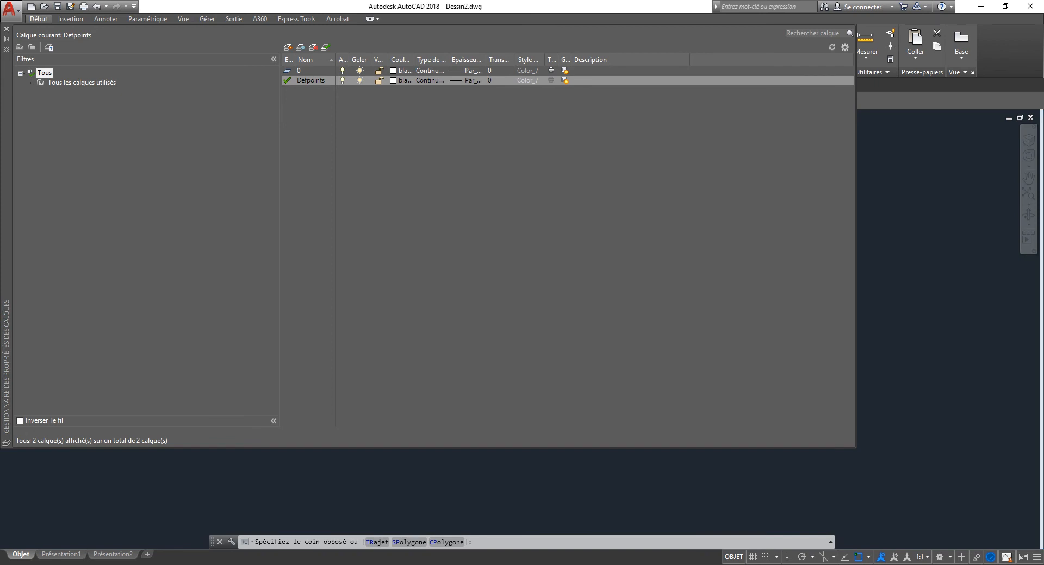
double_click(288, 70)
key(Return)
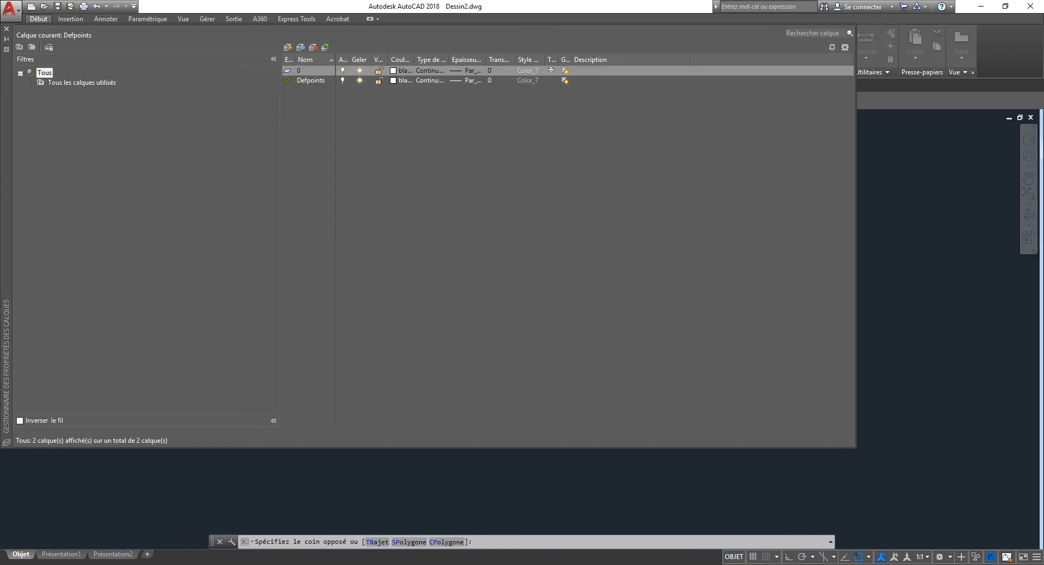
click(288, 47)
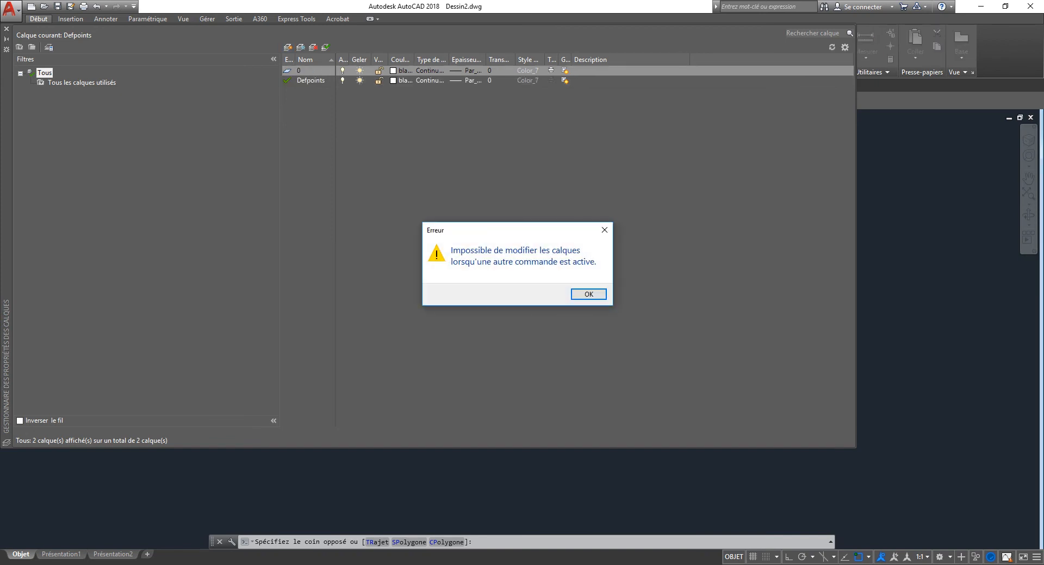
click(585, 293)
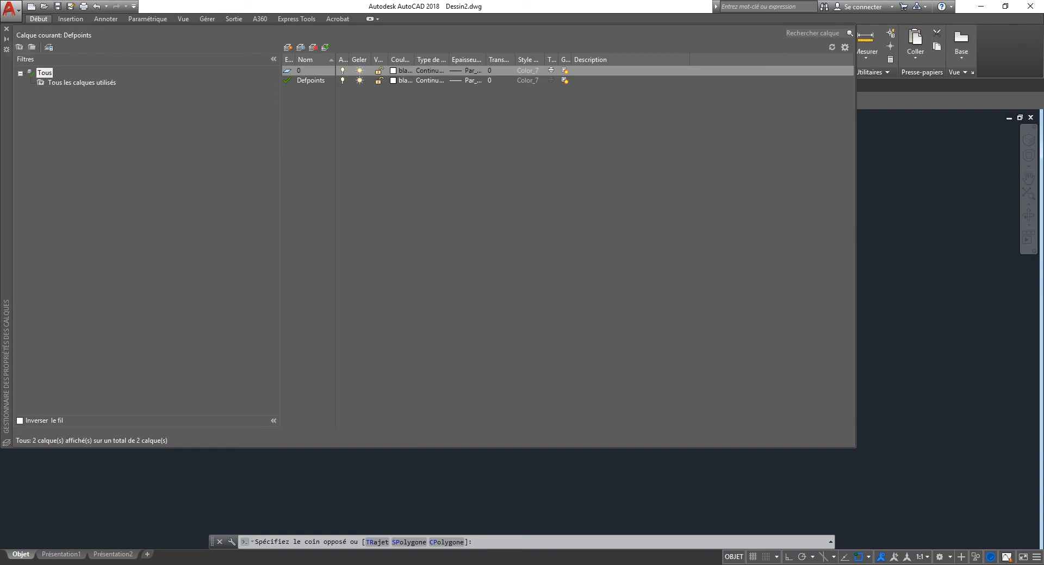
- Cancel the pending window selection and create two new layers, one based on Defpoints and one based on layer 0
key(Escape)
key(Escape)
key(Escape)
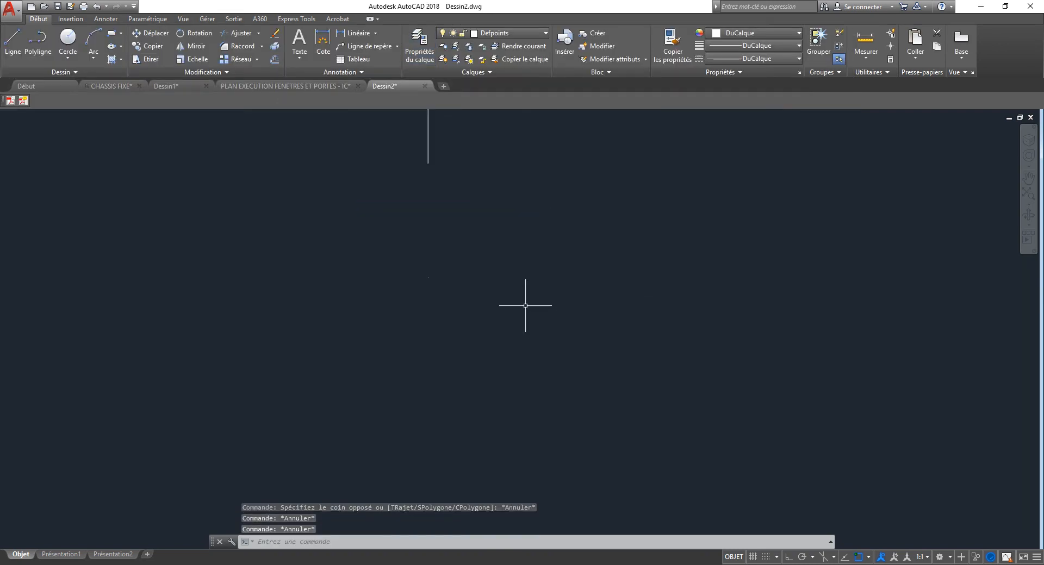
key(Return)
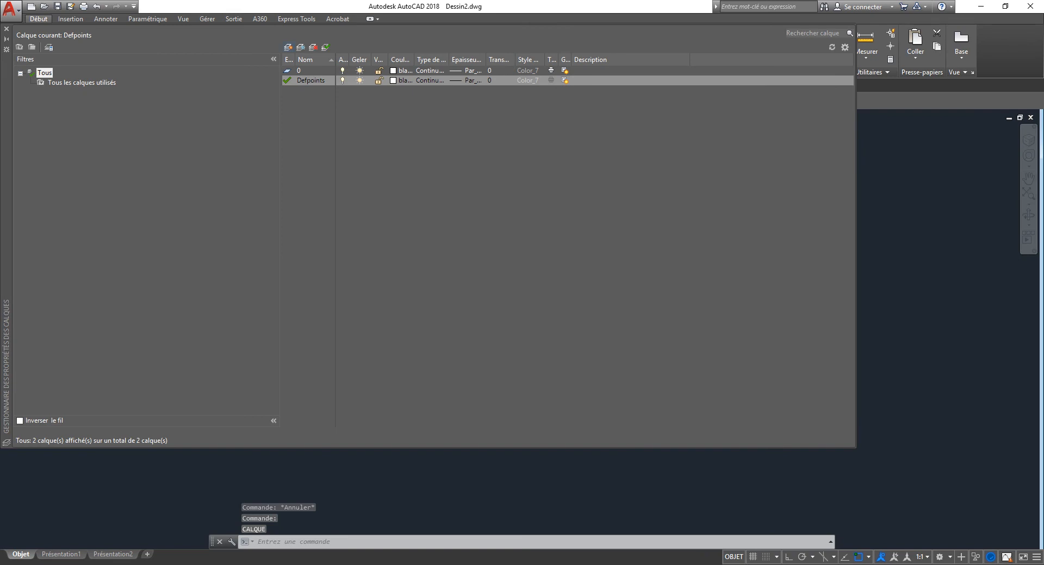
click(288, 48)
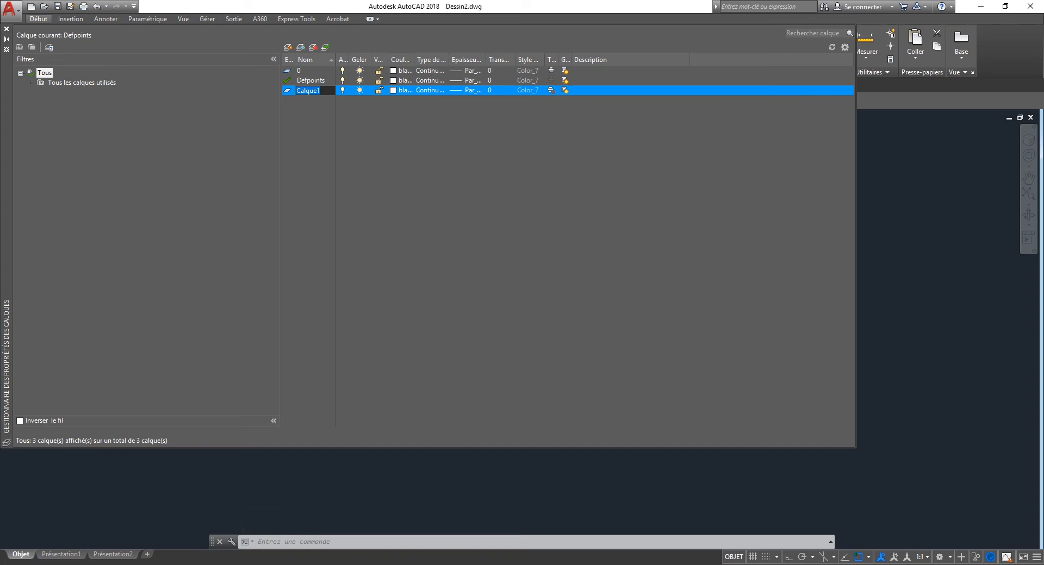
click(307, 71)
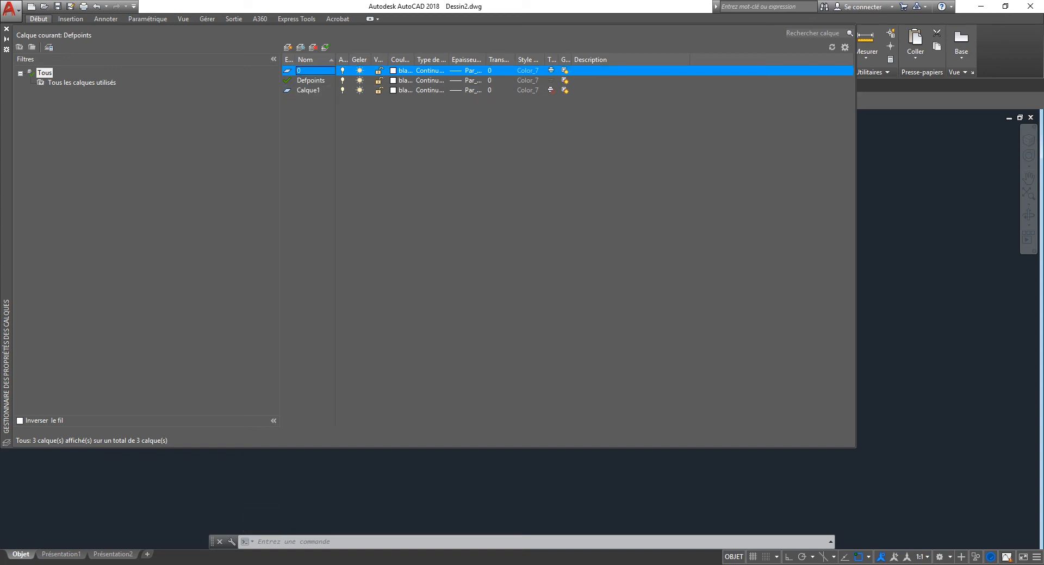
click(288, 47)
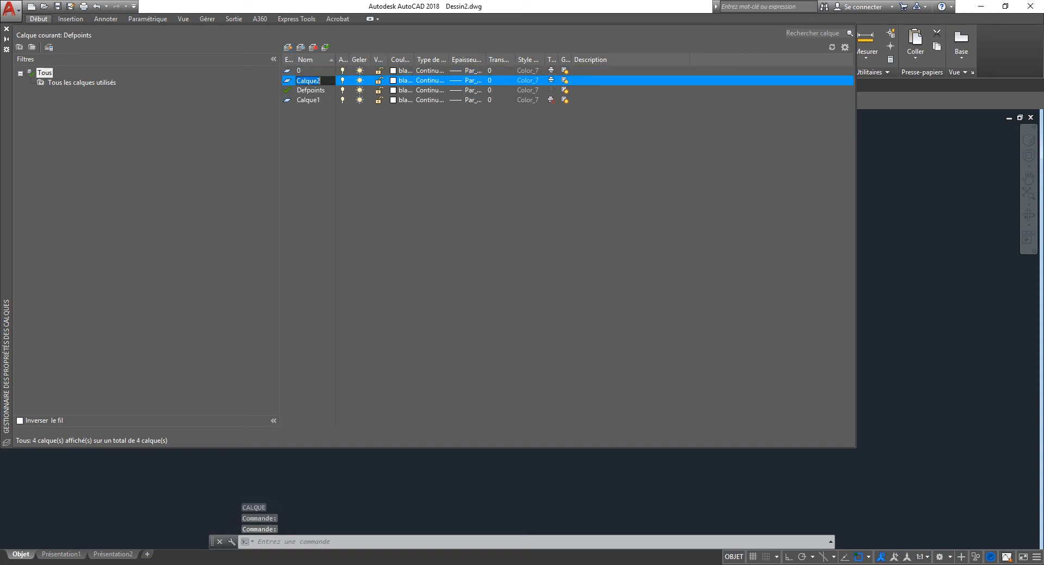
- Make the layer Calque1 plottable, try the same on Defpoints, and close the layer properties manager
click(551, 100)
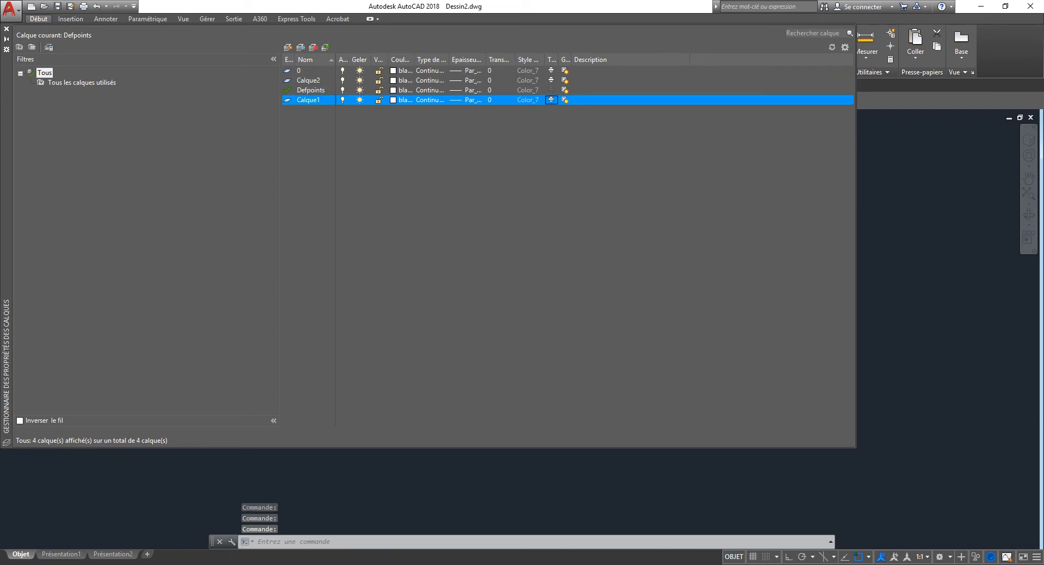
click(551, 90)
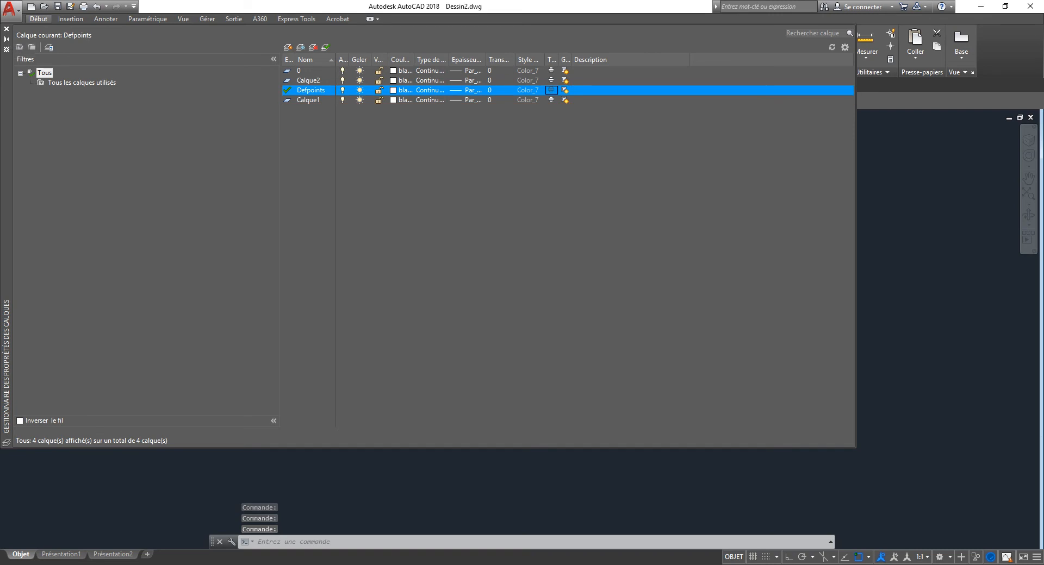
click(6, 29)
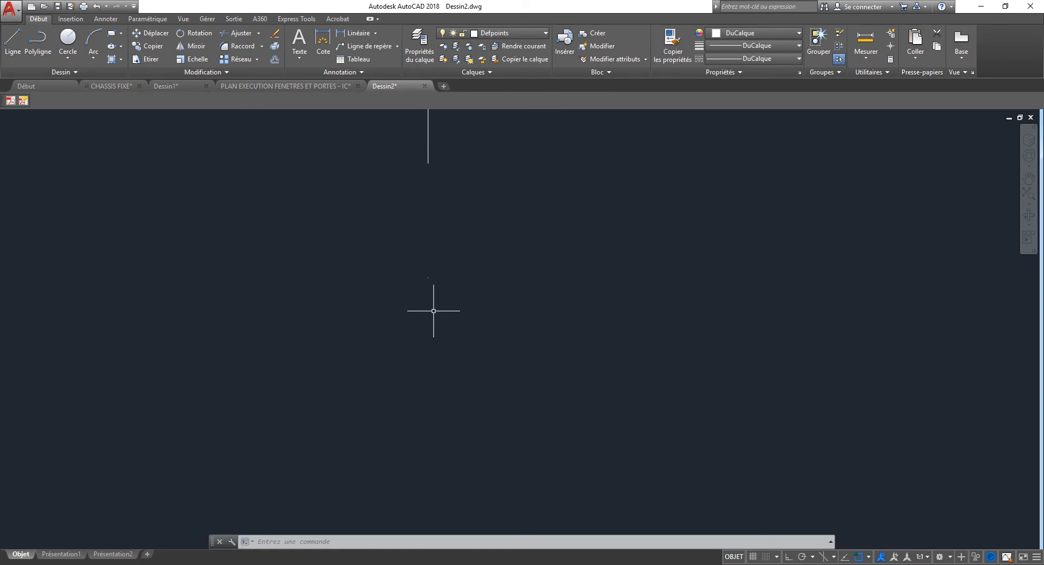
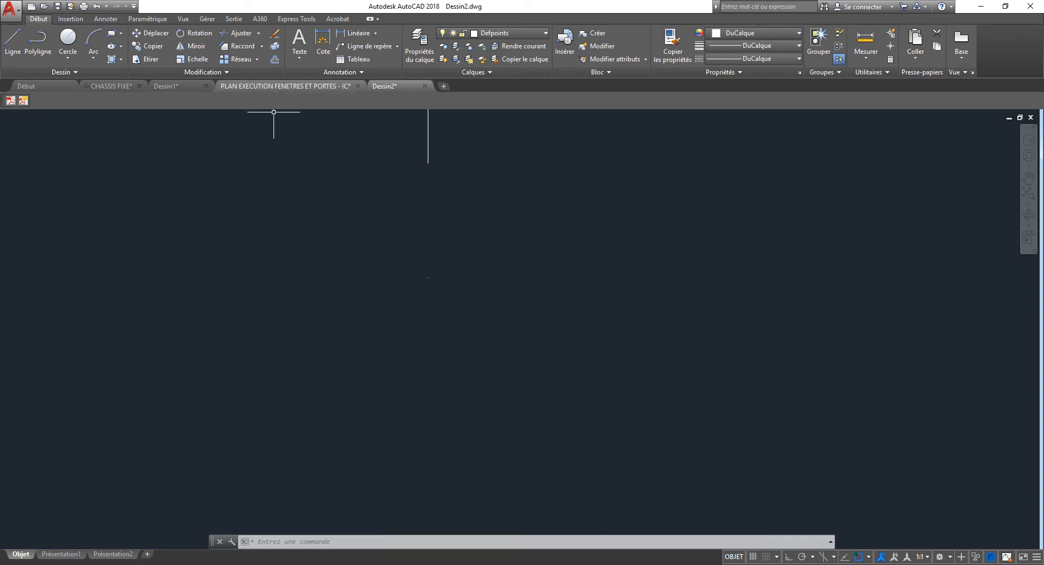
- Switch to the Dessin1 drawing and select the glass rectangle in the block editor to examine it, then deselect it
click(176, 86)
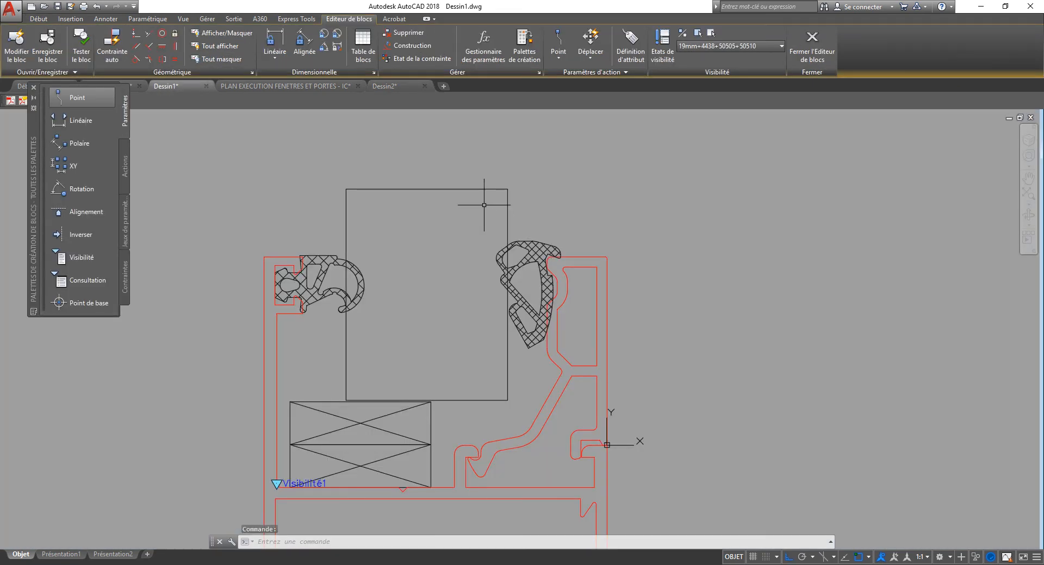
click(478, 181)
click(440, 201)
key(Escape)
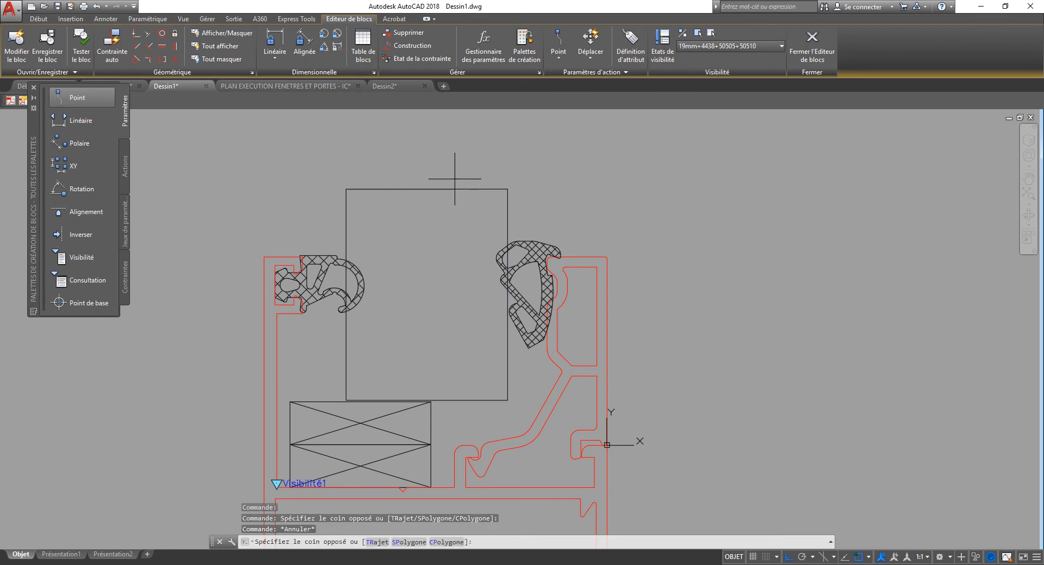
click(472, 175)
click(440, 201)
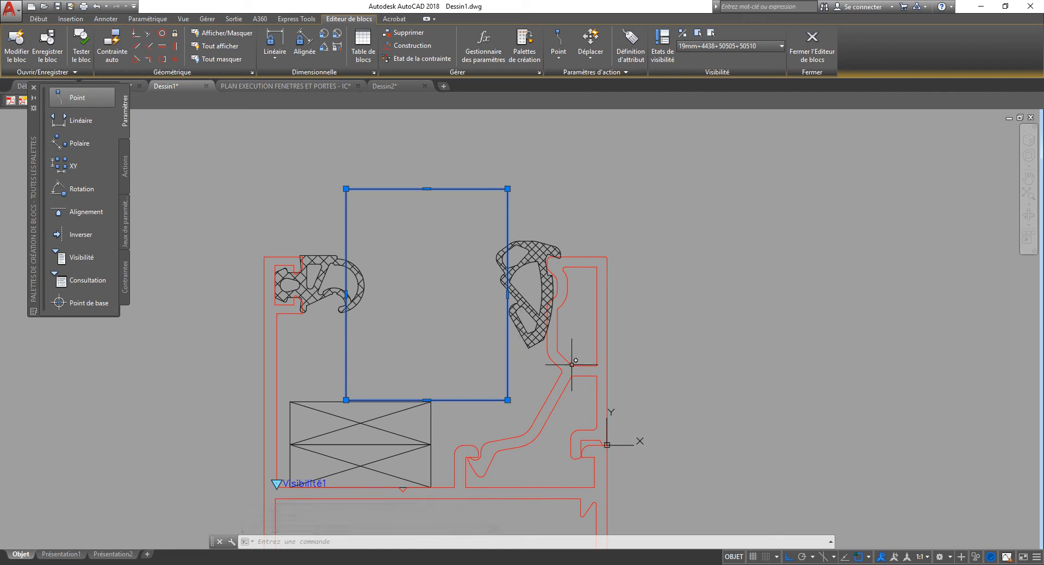
key(Escape)
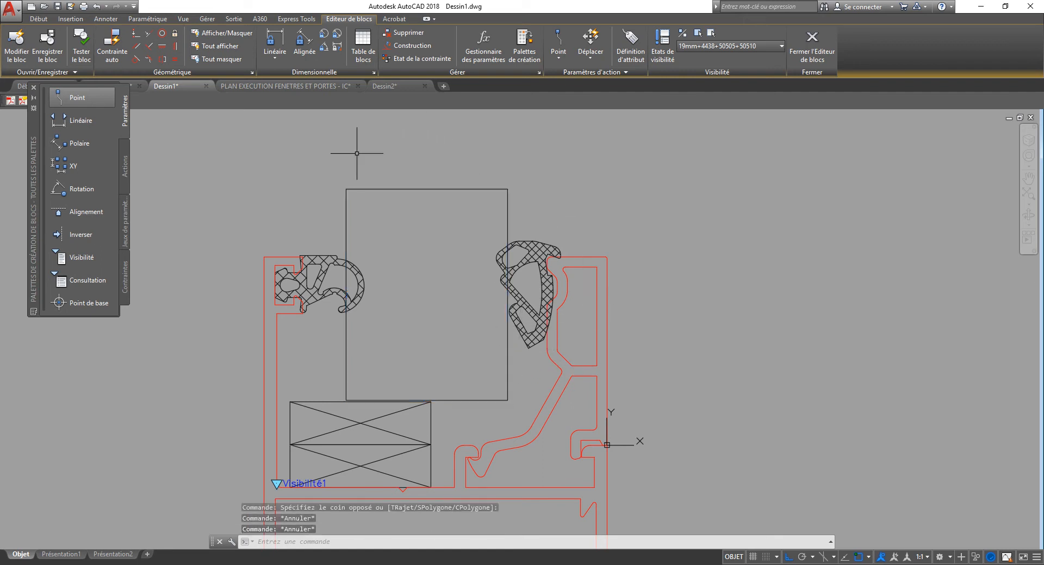
- Delete the red frame profile around the glazing and close the block editor, saving the changes to PARCLOSES-REMPLISSAGE
click(303, 356)
click(250, 361)
key(Delete)
scroll(514, 283, down, 4)
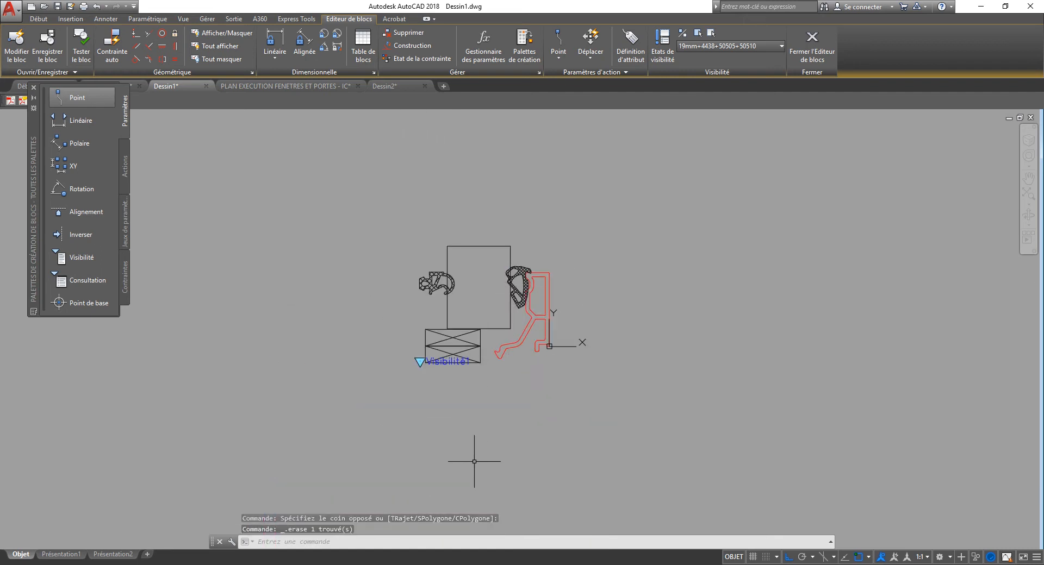
click(811, 46)
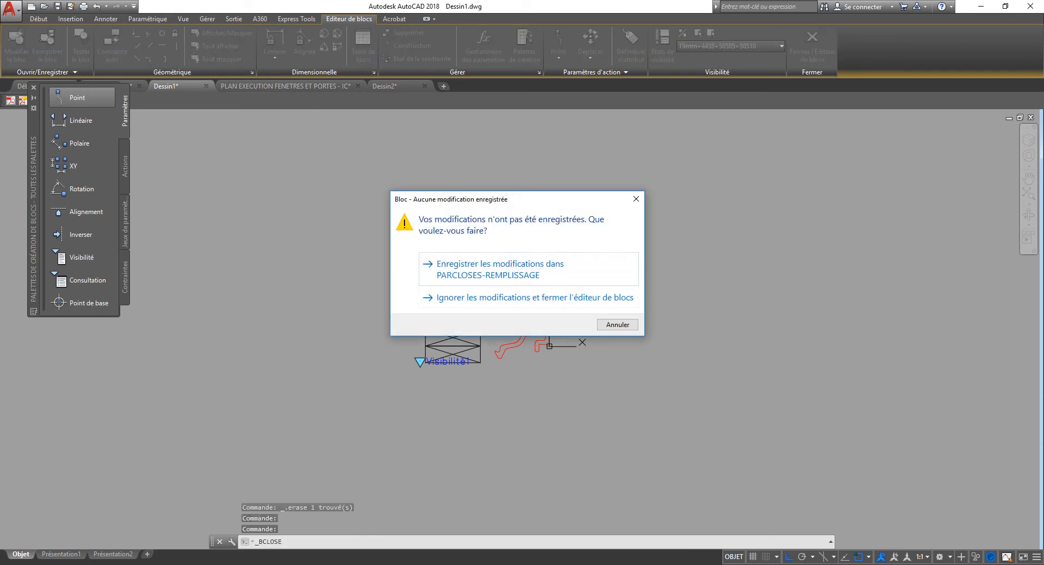
click(492, 269)
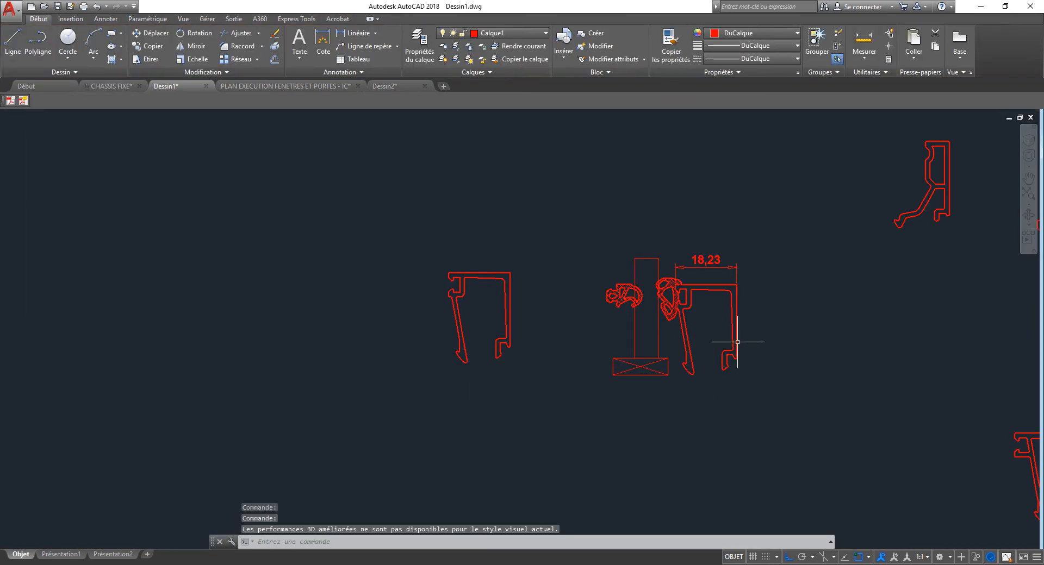
- Save the drawing as Dessin1.dwg in the Bureau folder, in AutoCAD 2018 drawing format
click(737, 342)
key(Escape)
scroll(377, 319, down, 10)
middle_drag(680, 287, 270, 281)
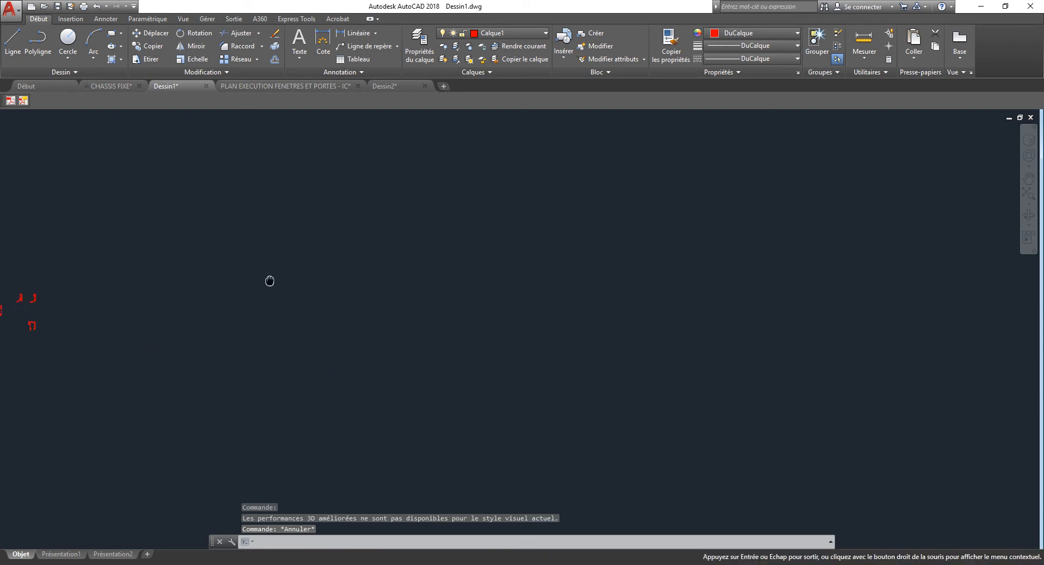
middle_drag(610, 286, 154, 314)
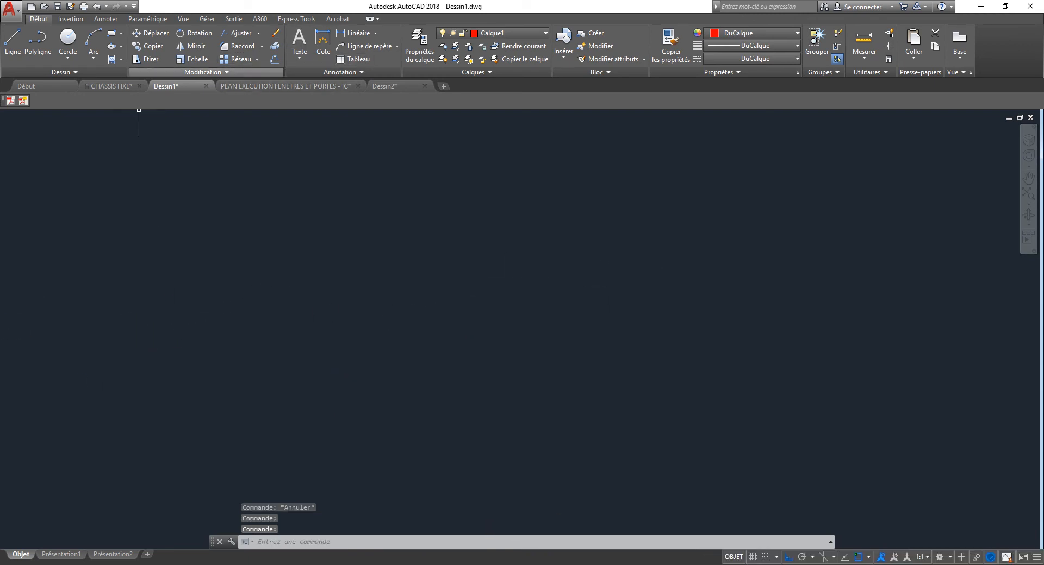
key(ctrl+s)
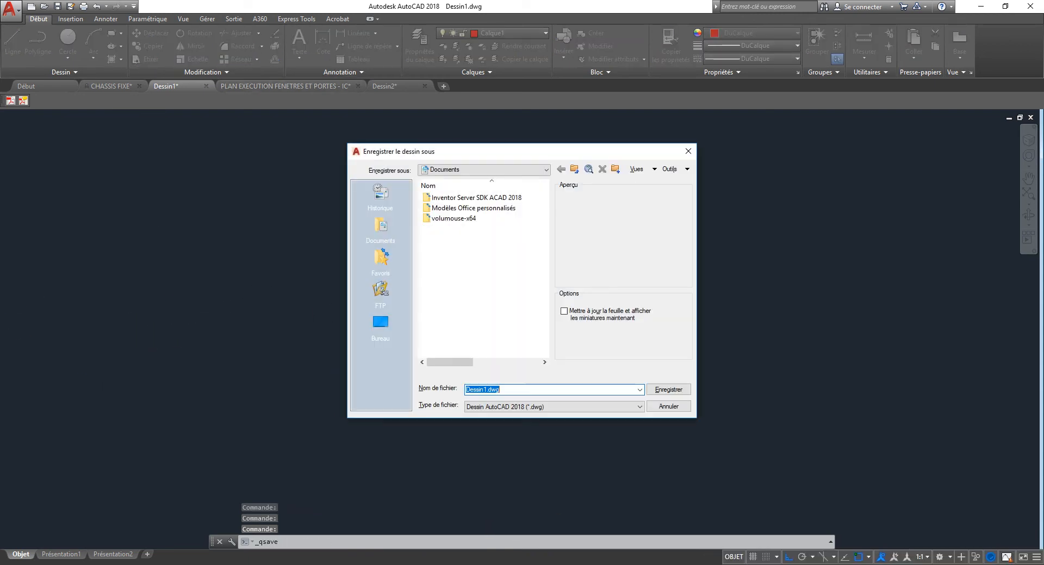
click(381, 324)
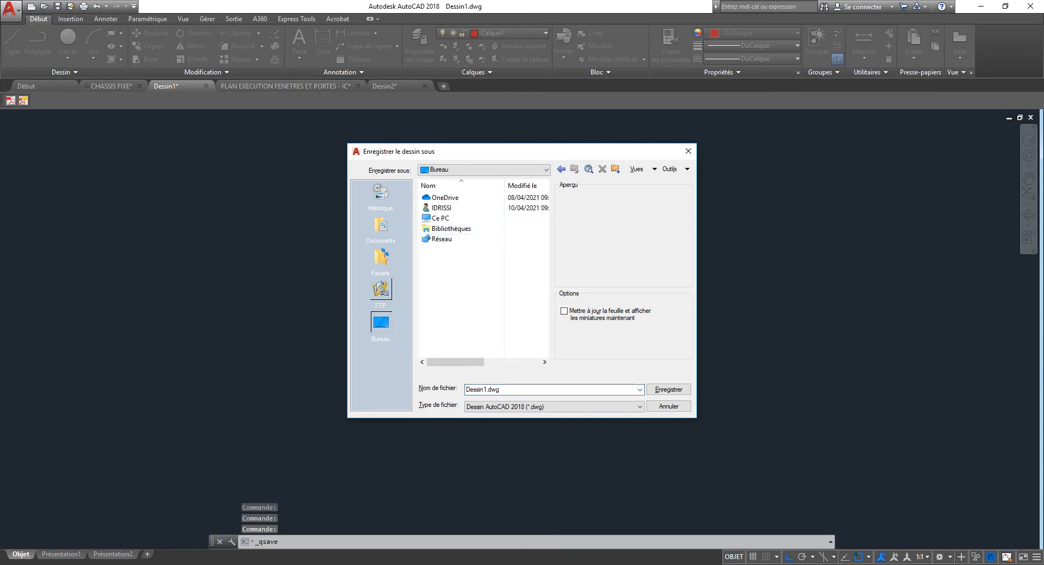
click(668, 389)
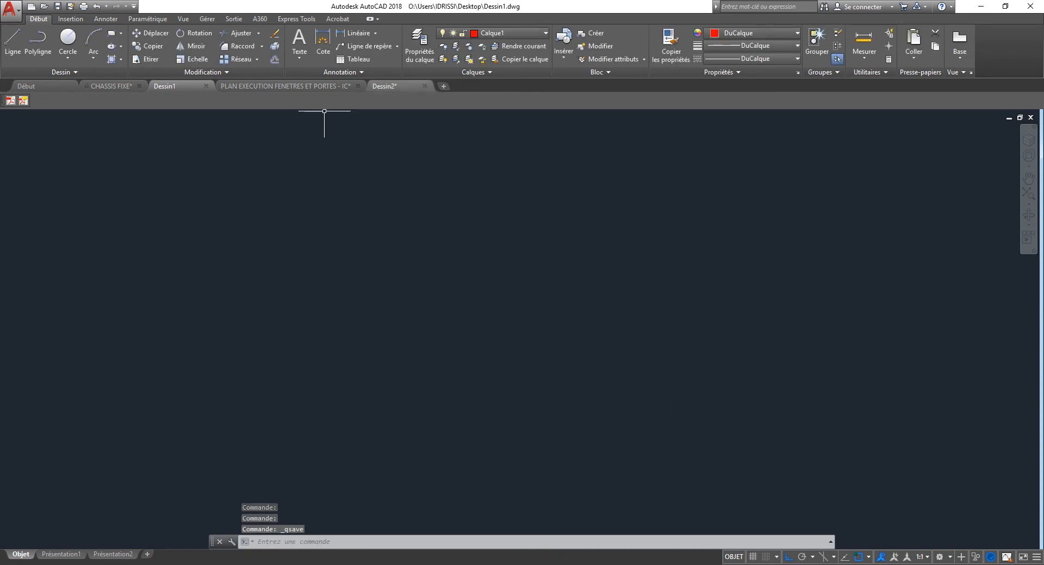
- Switch to the Dessin2 drawing, open DesignCenter with a slightly narrower folder list, and select the Bureau folder
click(390, 86)
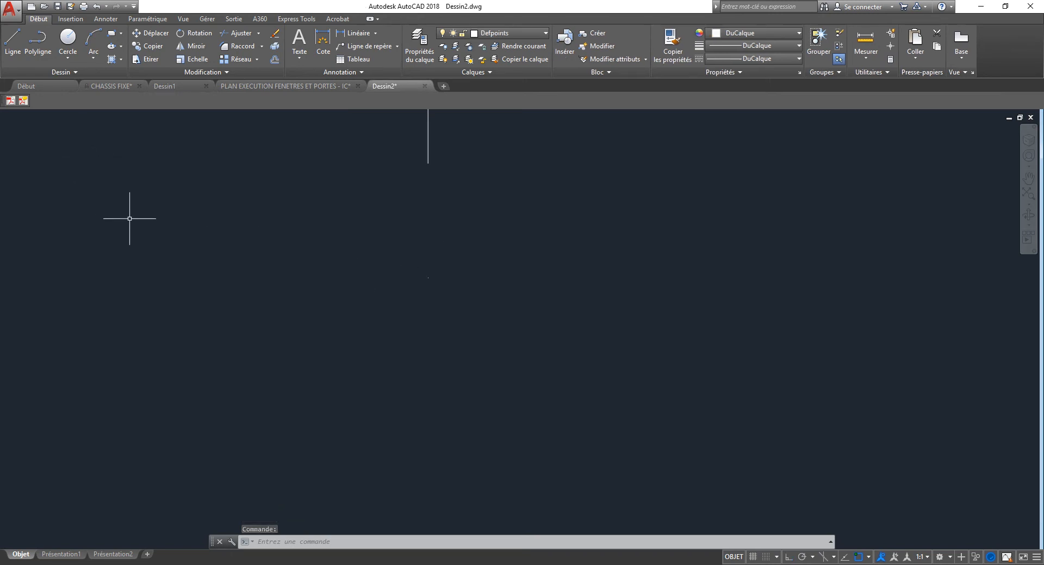
key(ctrl+2)
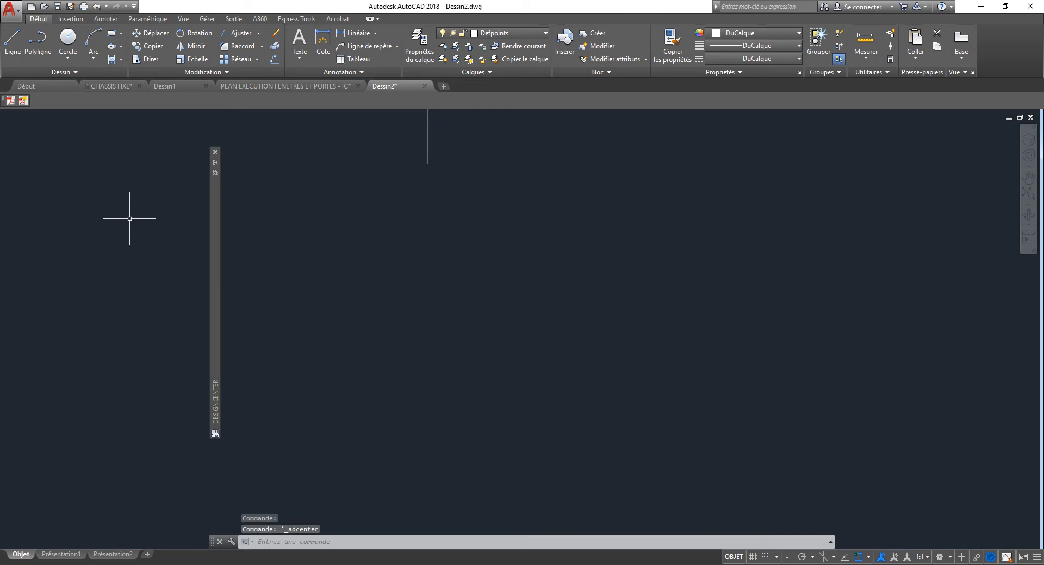
mouse_move(215, 212)
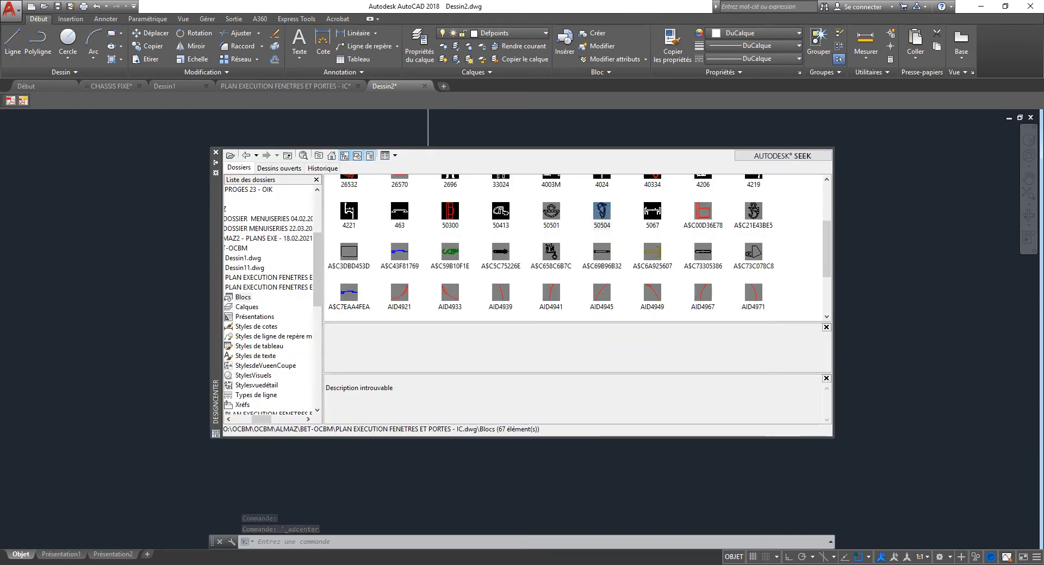
drag(323, 267, 316, 228)
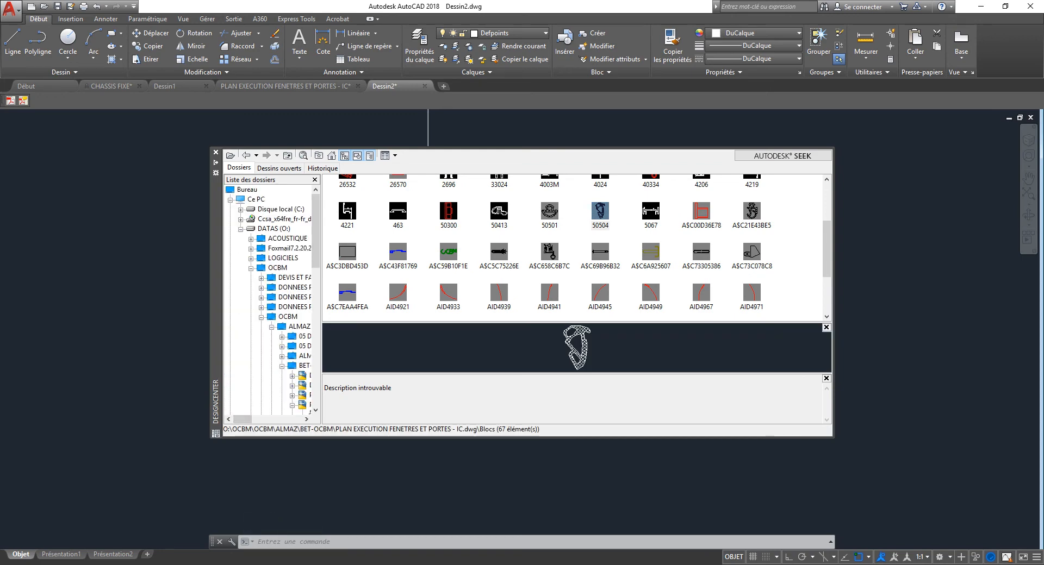
click(246, 190)
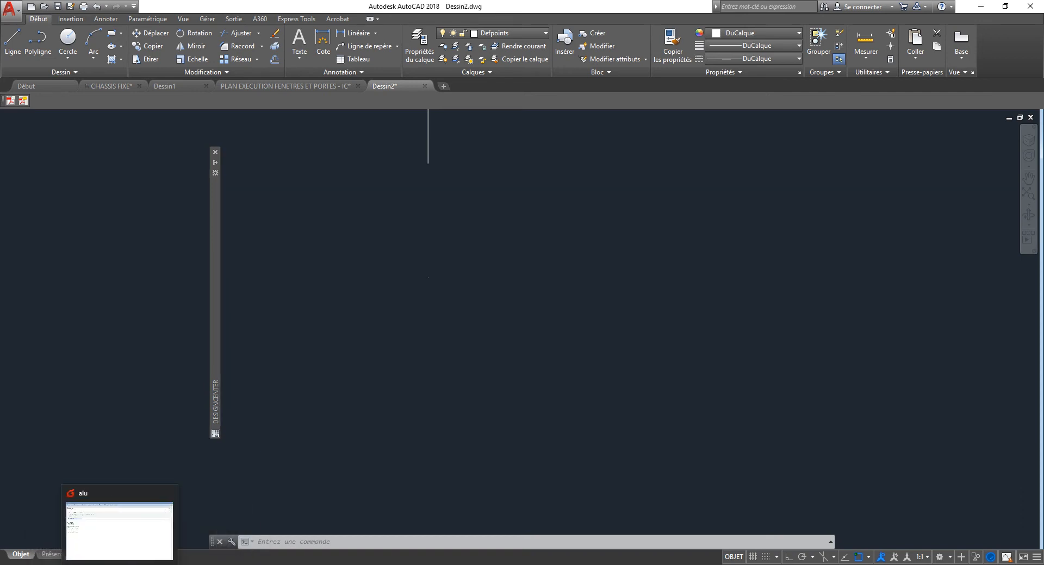
- Switch to File Explorer and open the Bureau folder to locate the saved Dessin1 drawing
mouse_move(93, 564)
click(93, 533)
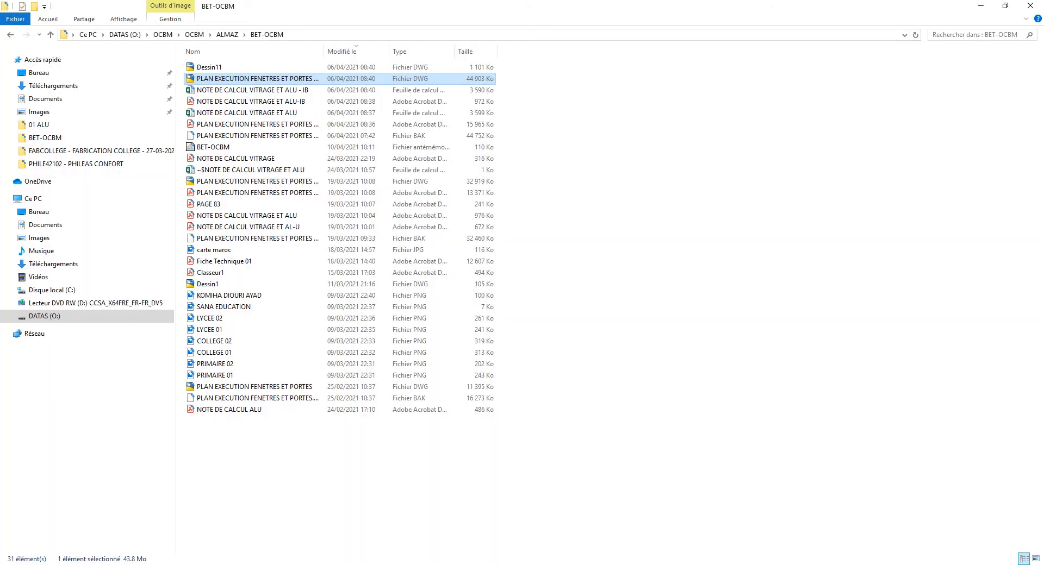
click(39, 212)
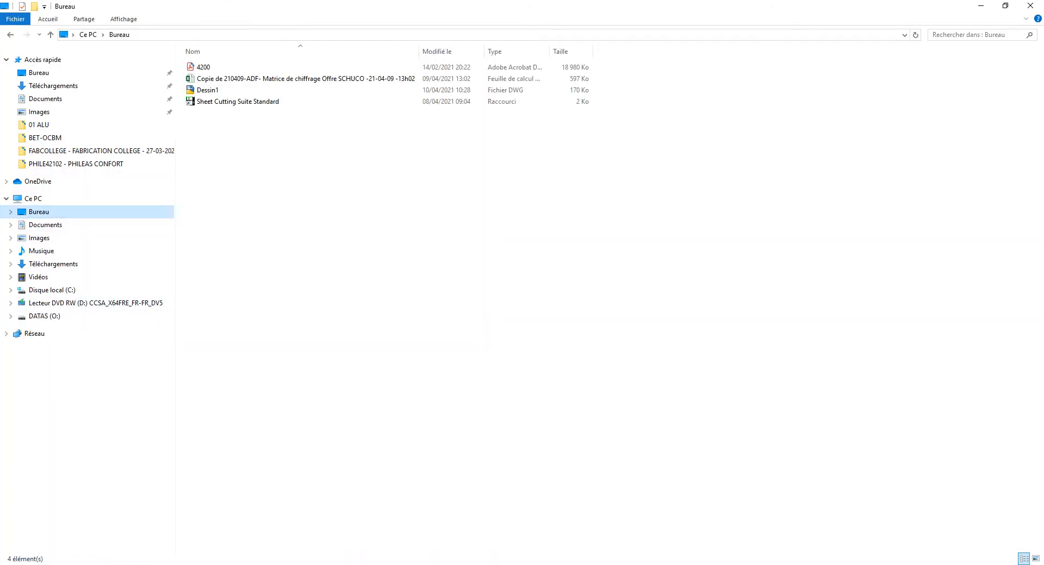
- Copy Dessin1 from the Bureau folder into the Users folder on DATAS (O:), and return to AutoCAD
click(228, 90)
right_click(206, 90)
click(229, 239)
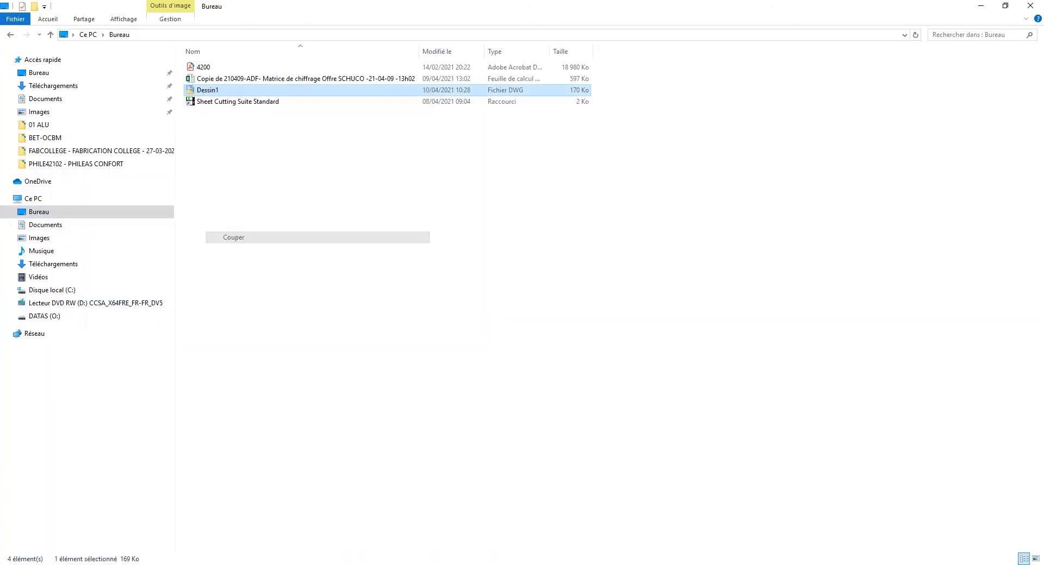
right_click(214, 91)
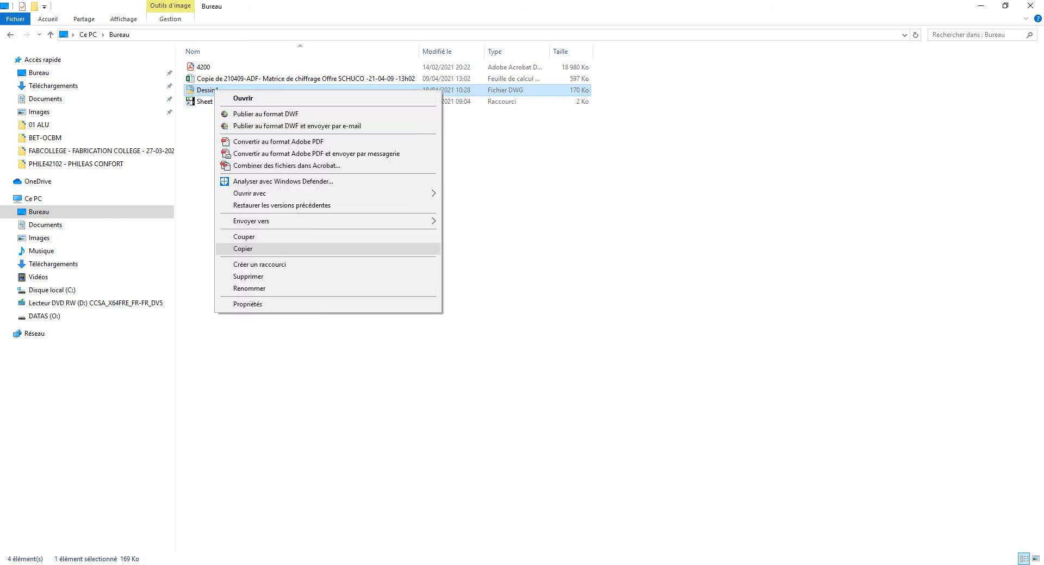
click(243, 249)
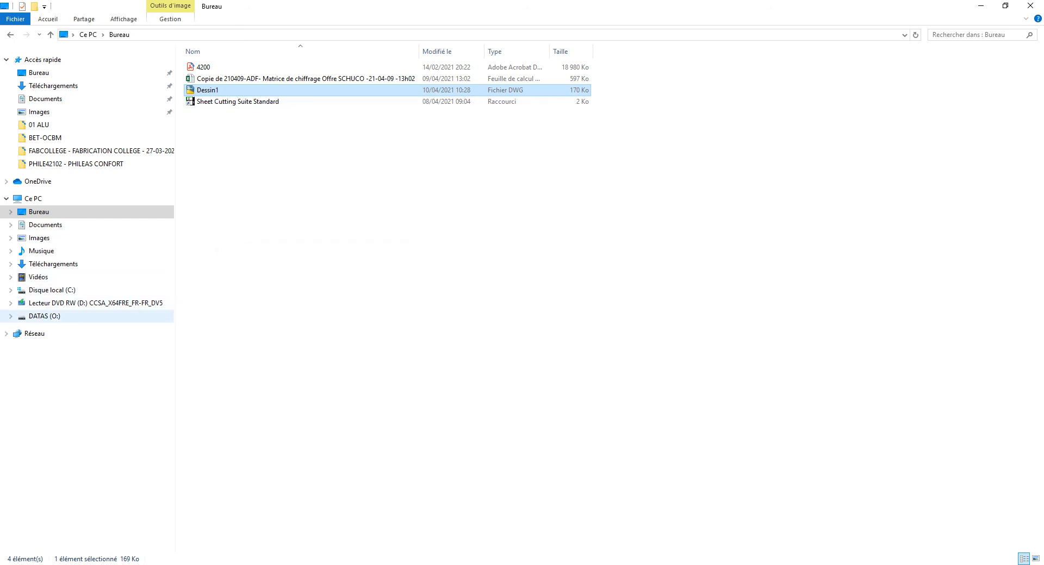
click(45, 316)
double_click(204, 113)
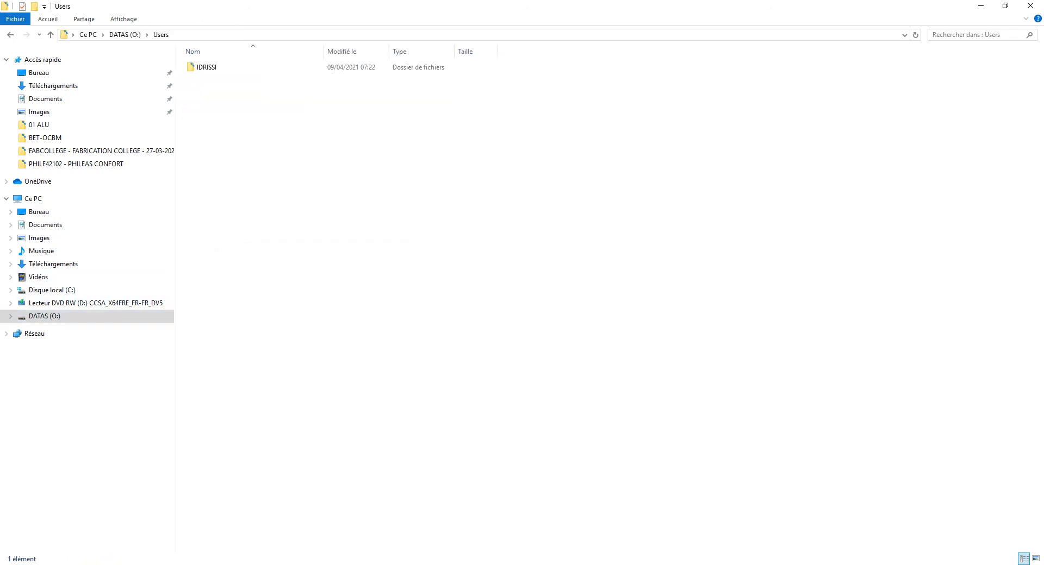
right_click(335, 251)
click(362, 326)
click(981, 6)
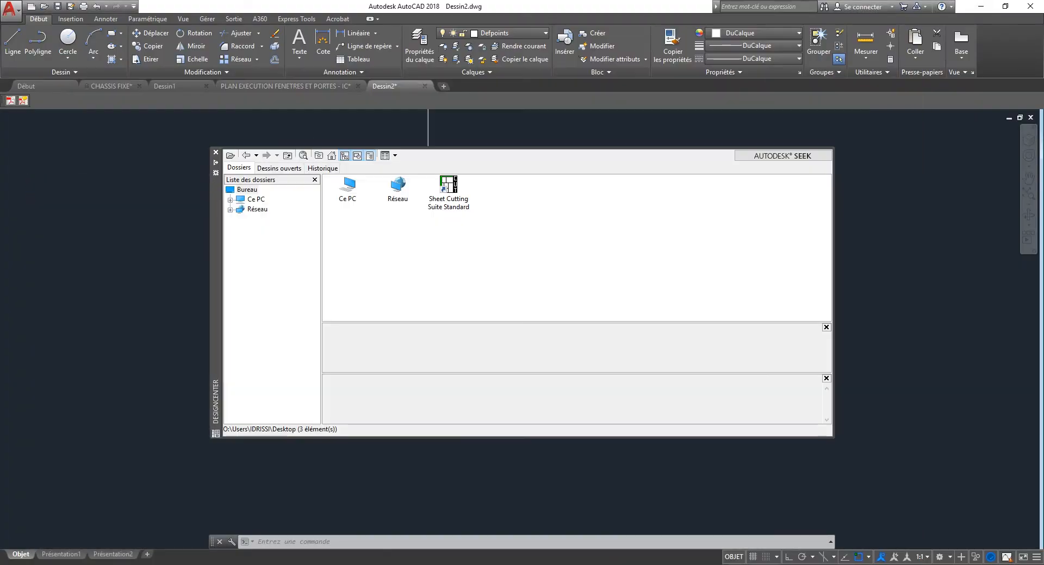
- In DesignCenter, browse to the blocks of Dessin1.dwg in O:\Users and select the DORMANTS block
double_click(256, 200)
double_click(449, 188)
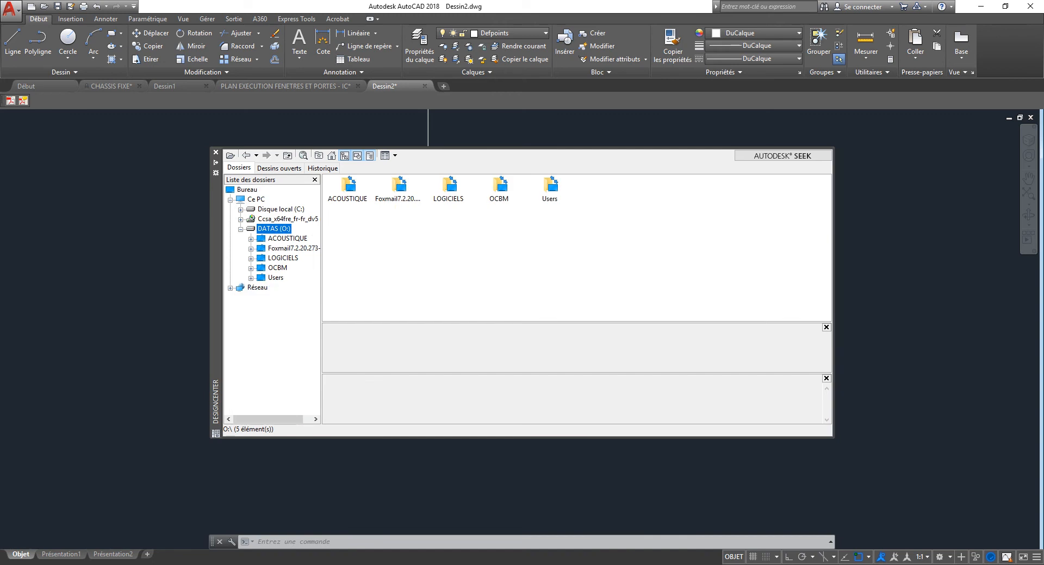
double_click(549, 185)
double_click(397, 185)
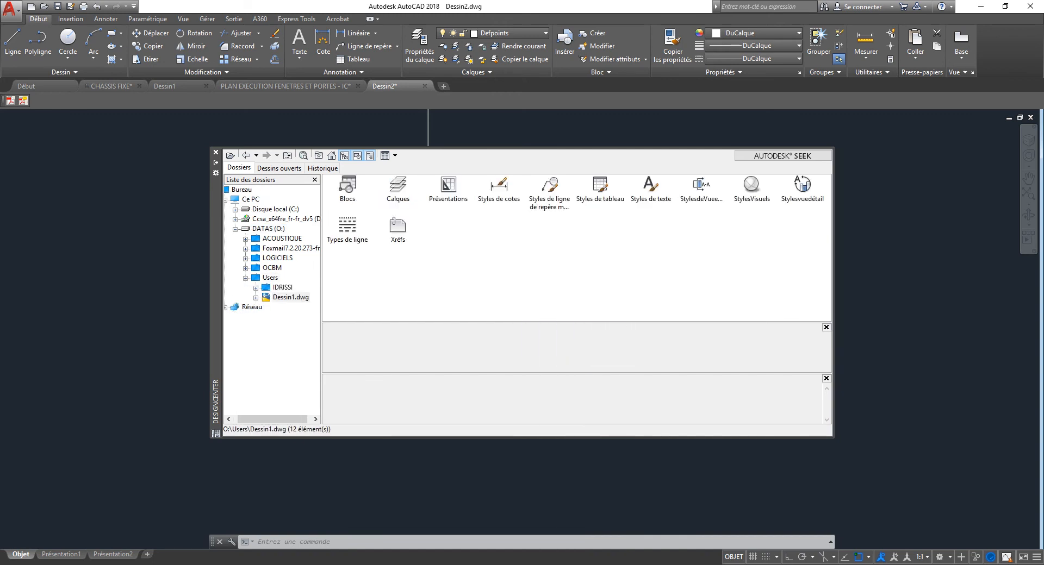
double_click(347, 185)
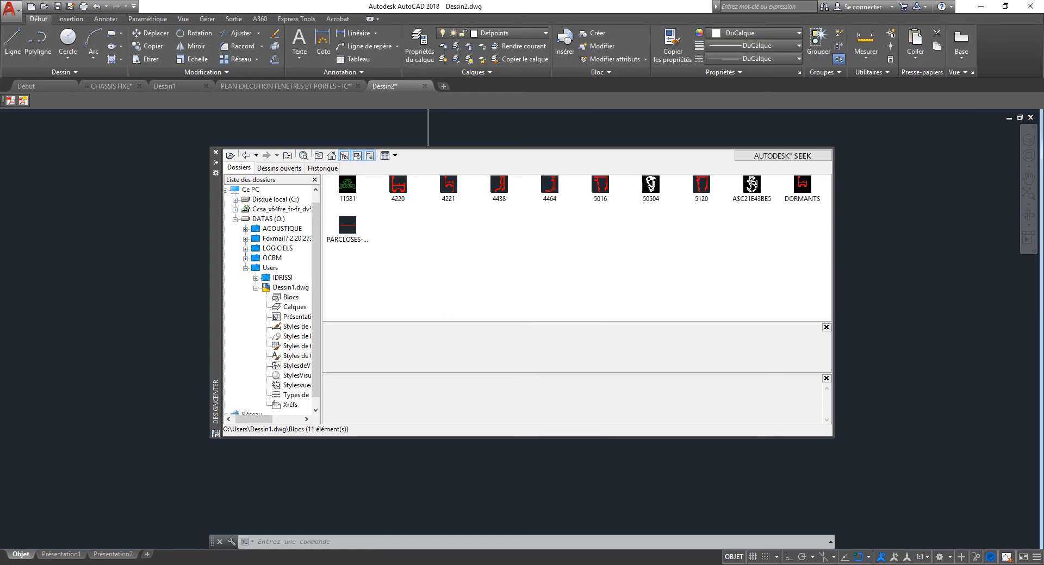
click(802, 185)
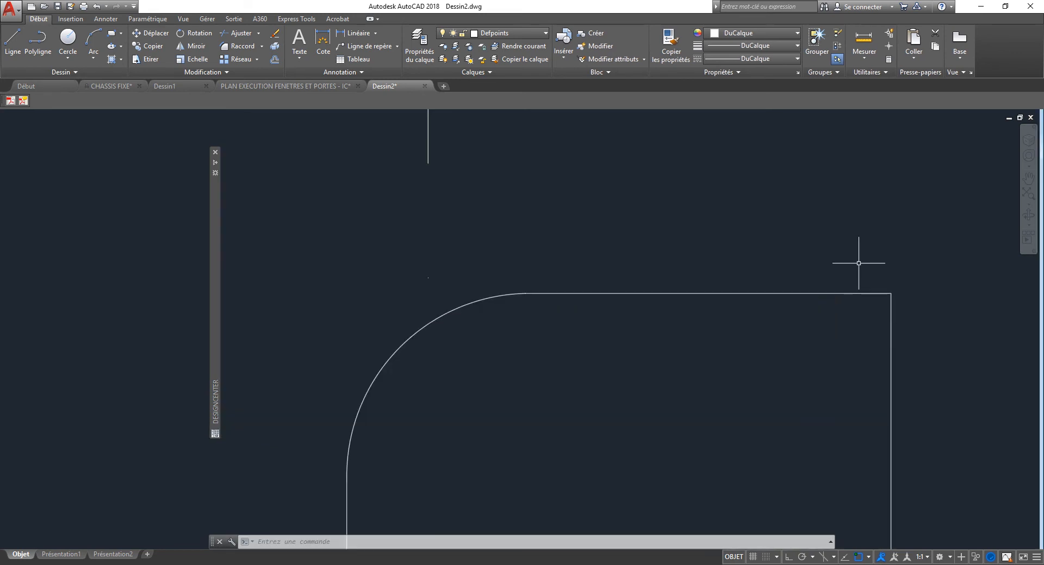
- Delete the three-sided polyline that extends from the frame profile in Dessin2
scroll(611, 275, down, 6)
scroll(574, 273, down, 4)
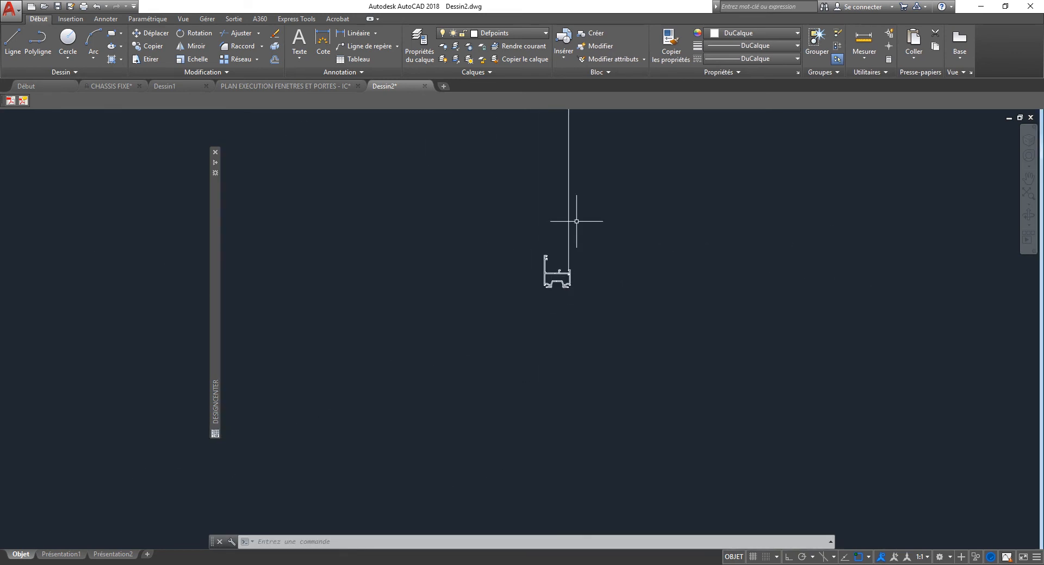
scroll(593, 269, down, 12)
scroll(592, 269, up, 6)
click(562, 205)
click(527, 227)
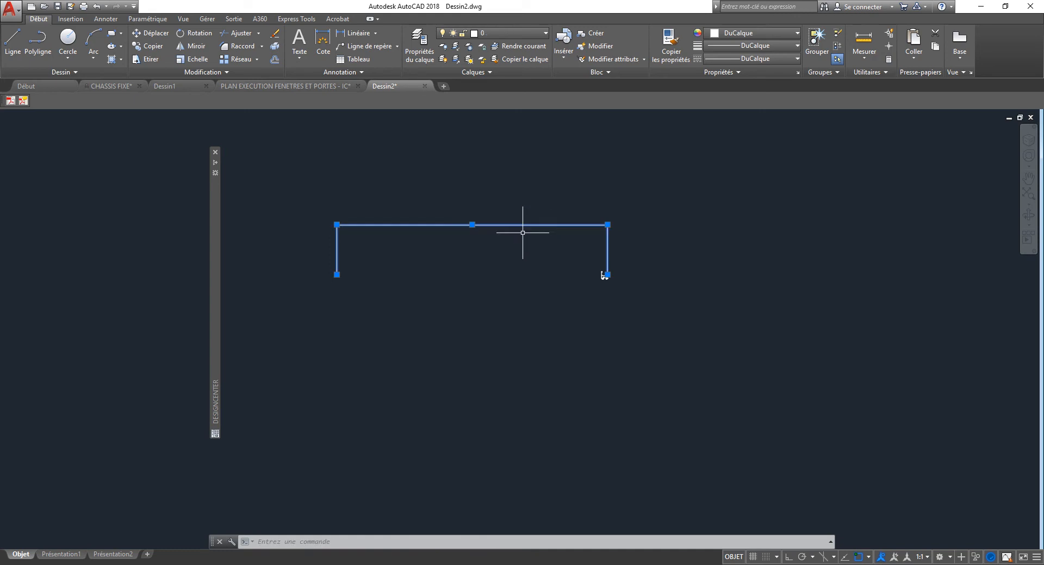
key(Delete)
- Set the frame profile block's visibility state to 4221 and deselect the block
scroll(610, 279, up, 10)
middle_drag(531, 238, 549, 298)
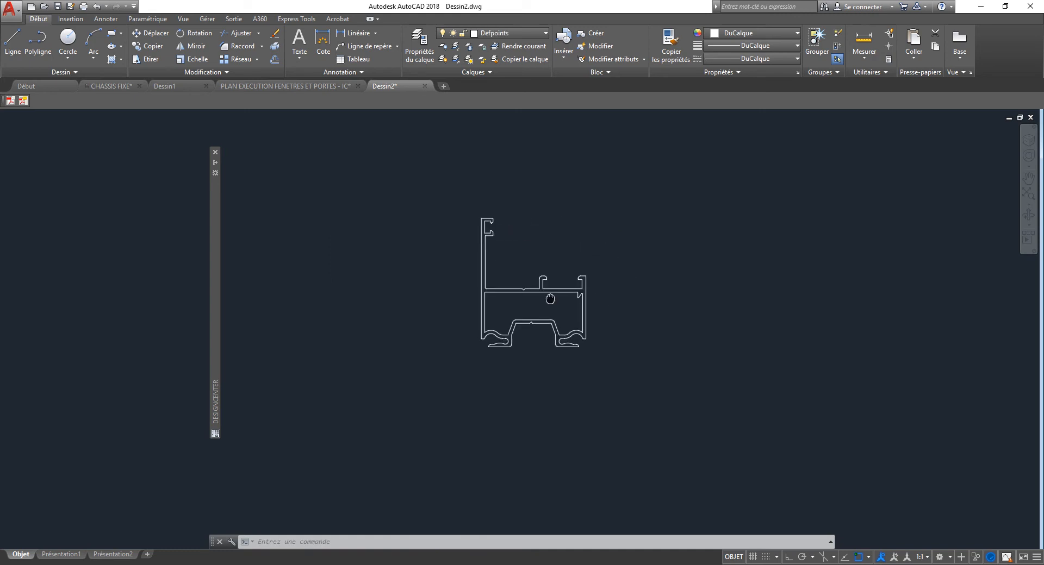
scroll(563, 301, up, 2)
click(622, 254)
click(555, 302)
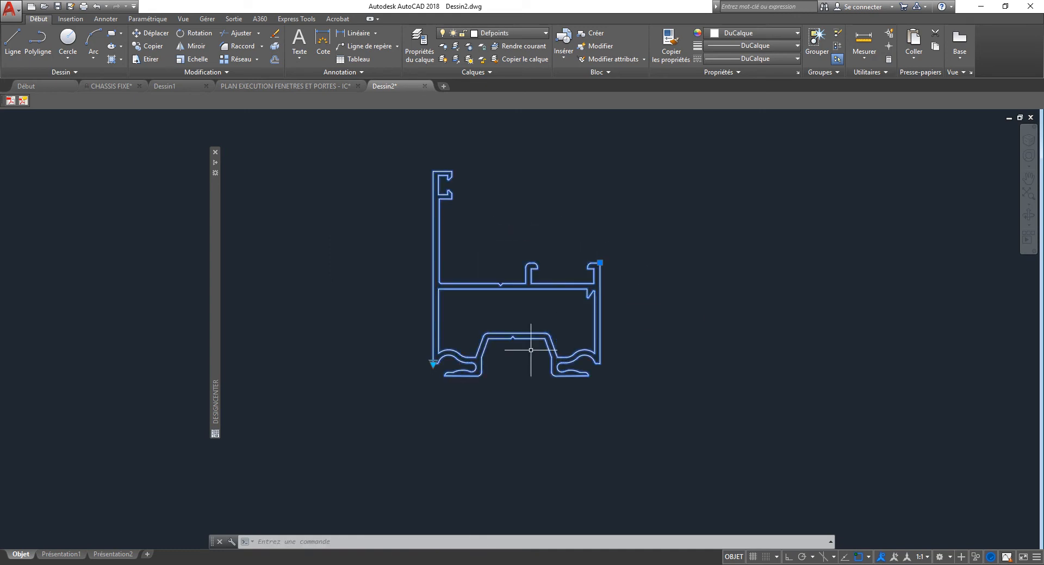
click(433, 363)
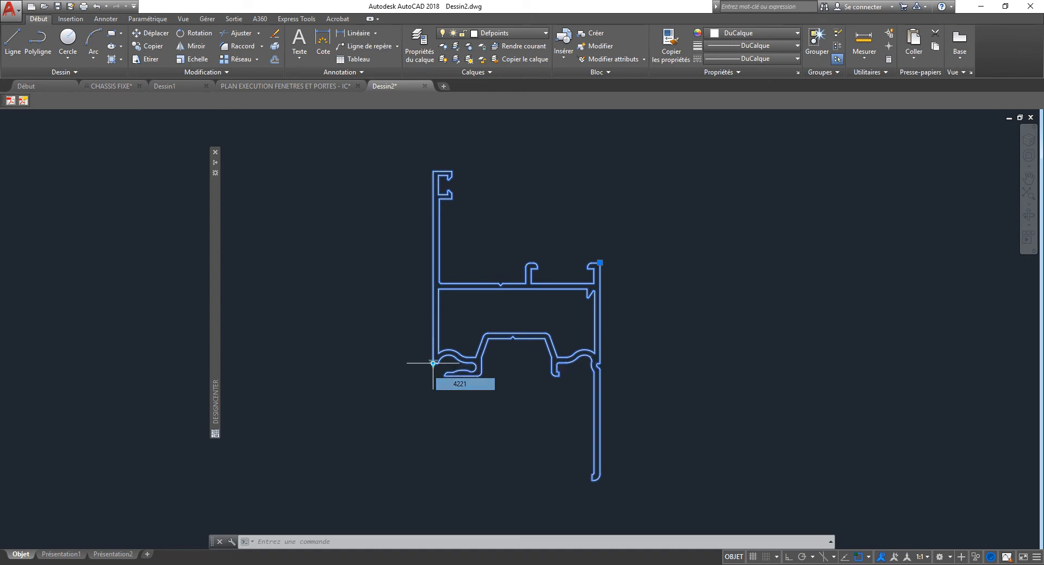
key(Escape)
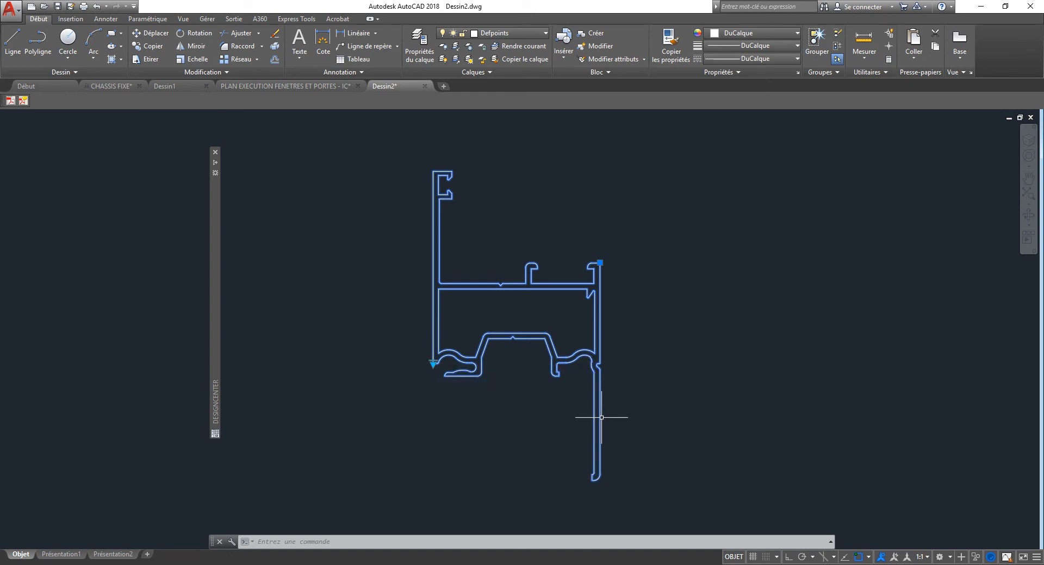
key(Escape)
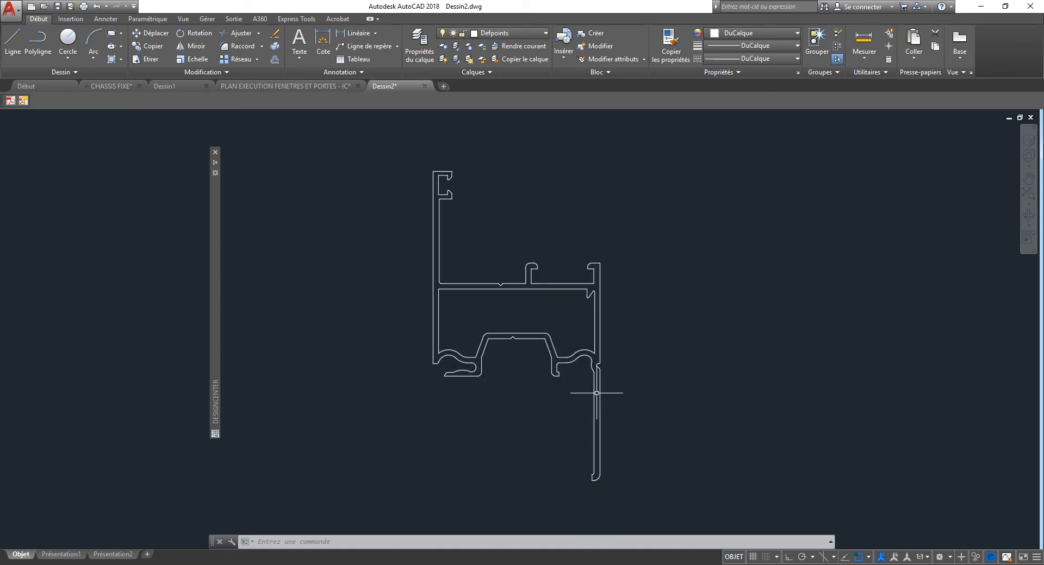
- Insert the PARCLOSES-REMPLISSAGE block from DesignCenter and move it by its base point onto the upper corner of the frame's glazing-bead side
mouse_move(215, 274)
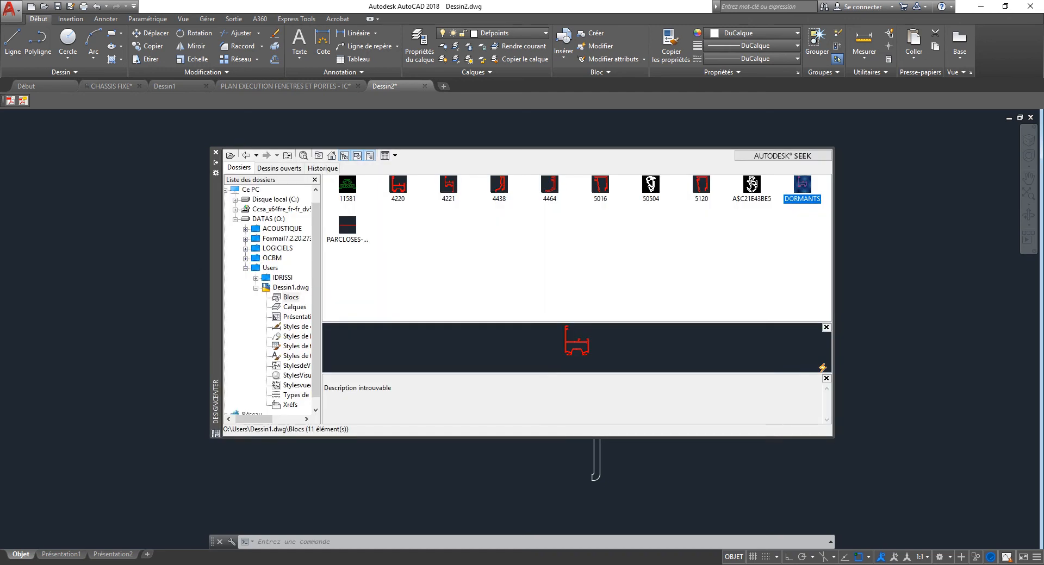
drag(347, 226, 904, 283)
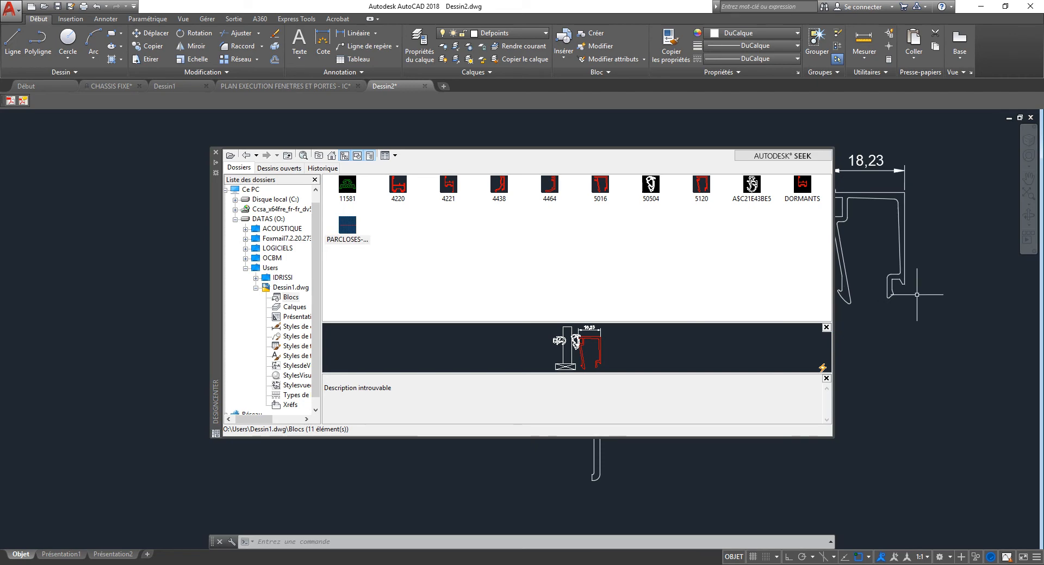
click(894, 287)
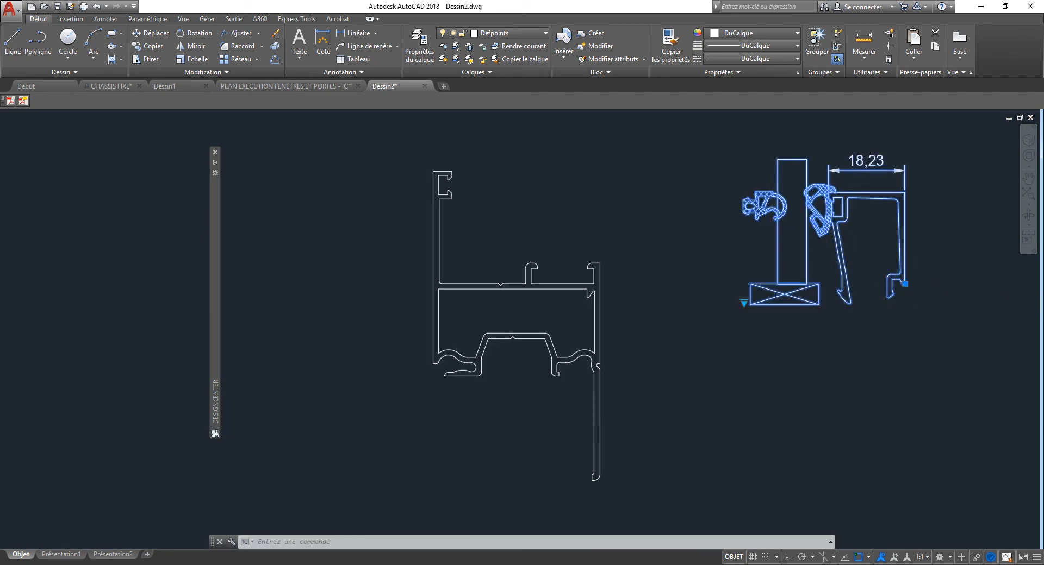
click(905, 283)
click(600, 262)
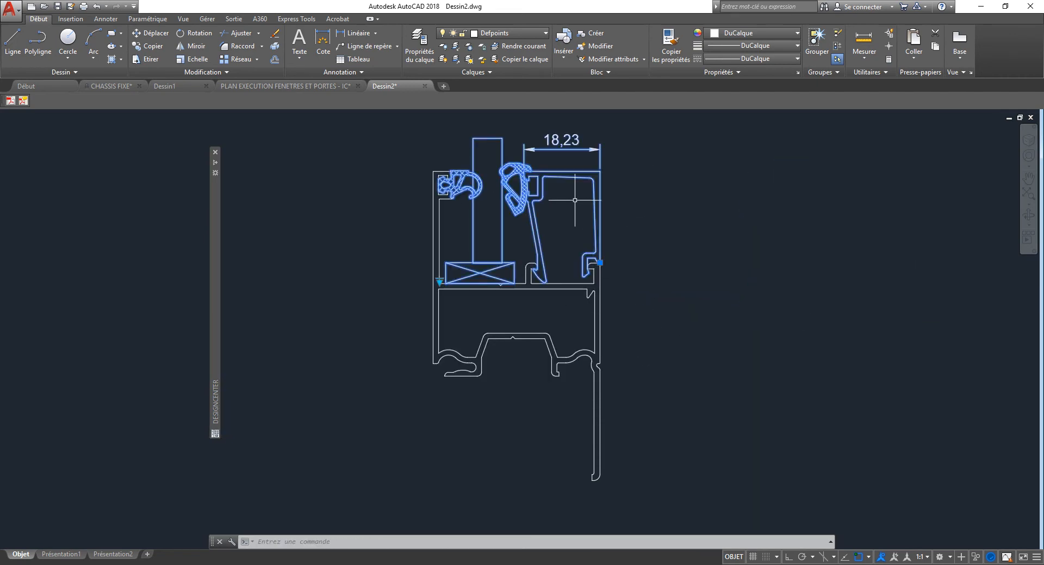
- Switch the glazing block's configuration to 19mm+4438+50505+50510
click(439, 281)
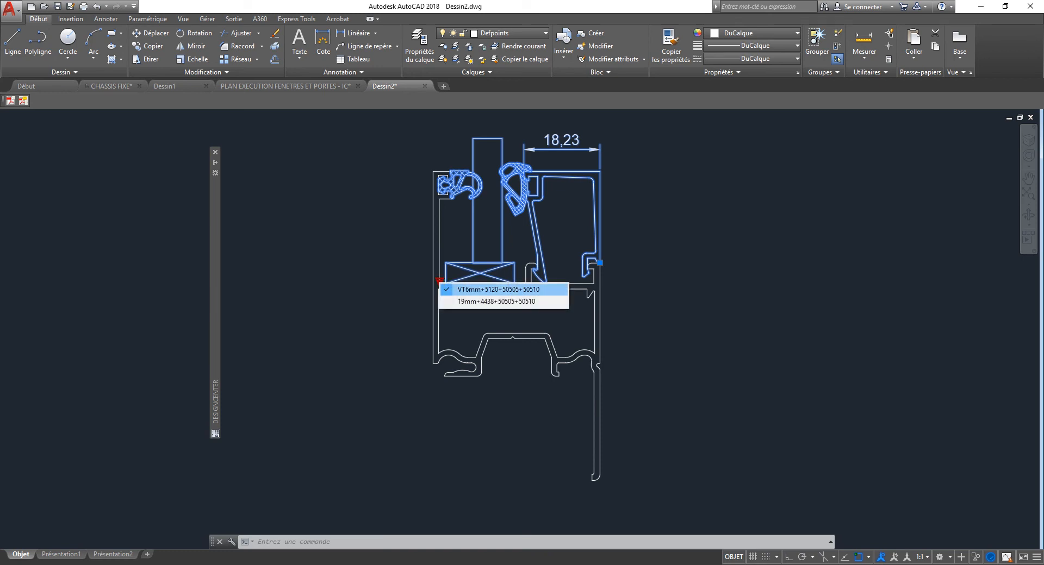
click(479, 302)
key(Escape)
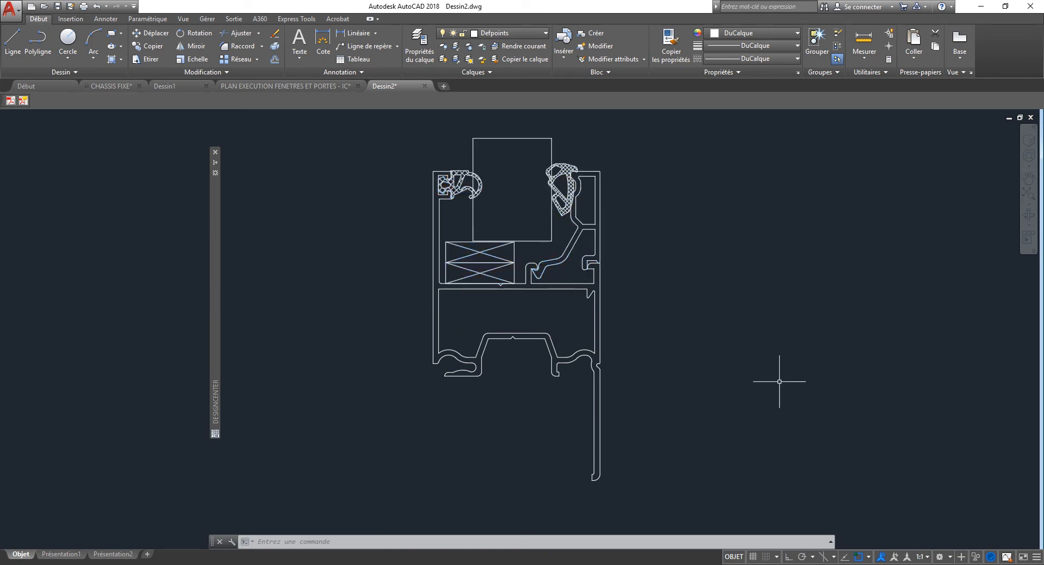
- Open the plot settings for a single sheet and choose the Lexmark Universal v2 XL printer
middle_drag(531, 234, 548, 302)
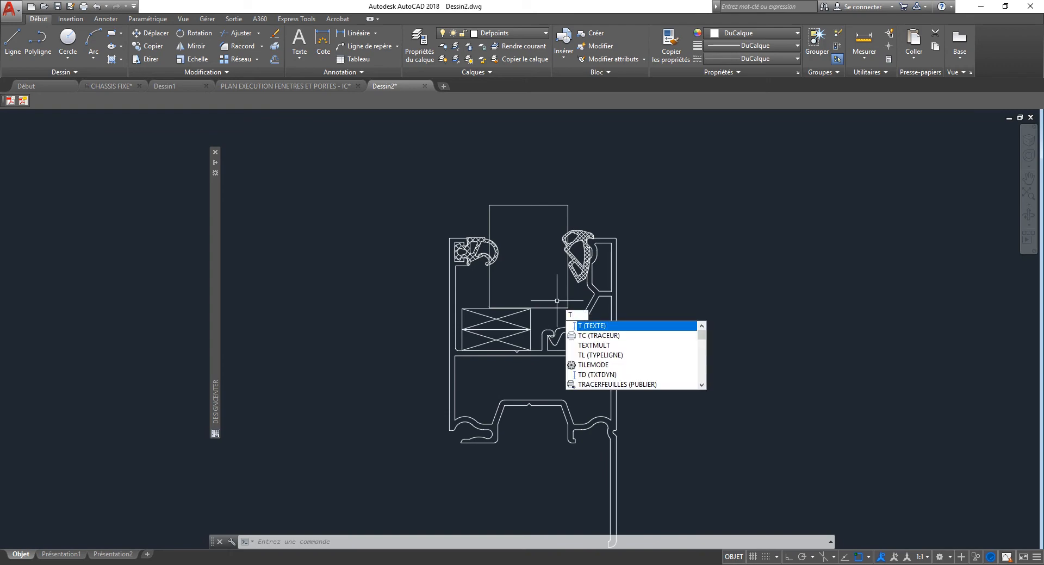
text(c)
key(Return)
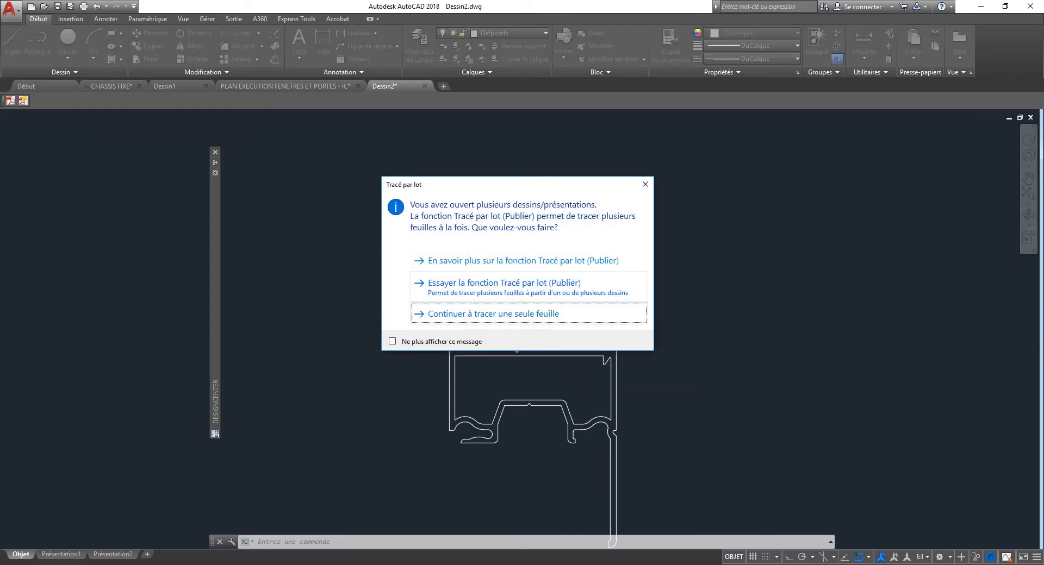
key(Return)
click(444, 206)
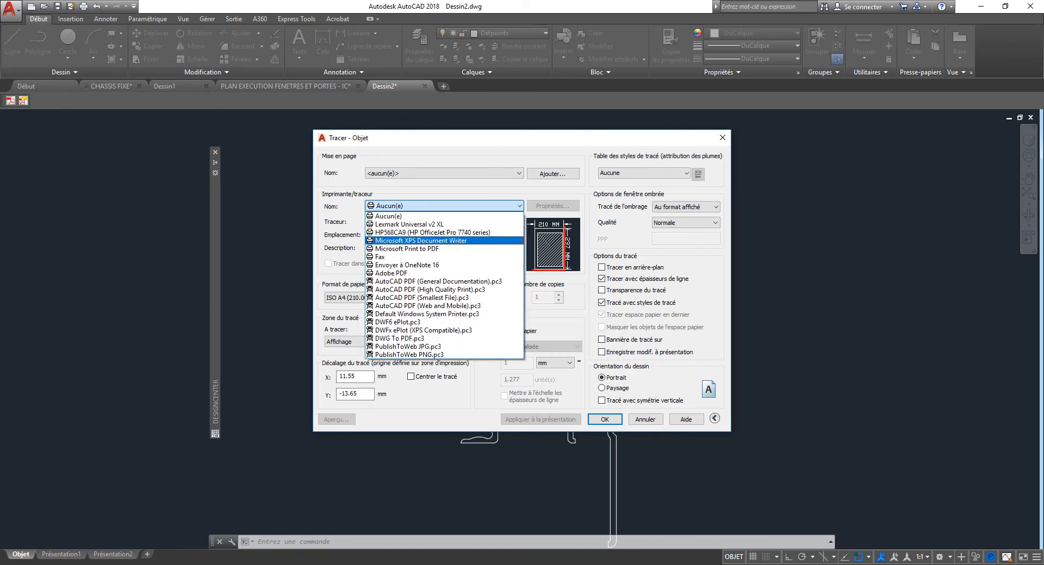
click(409, 224)
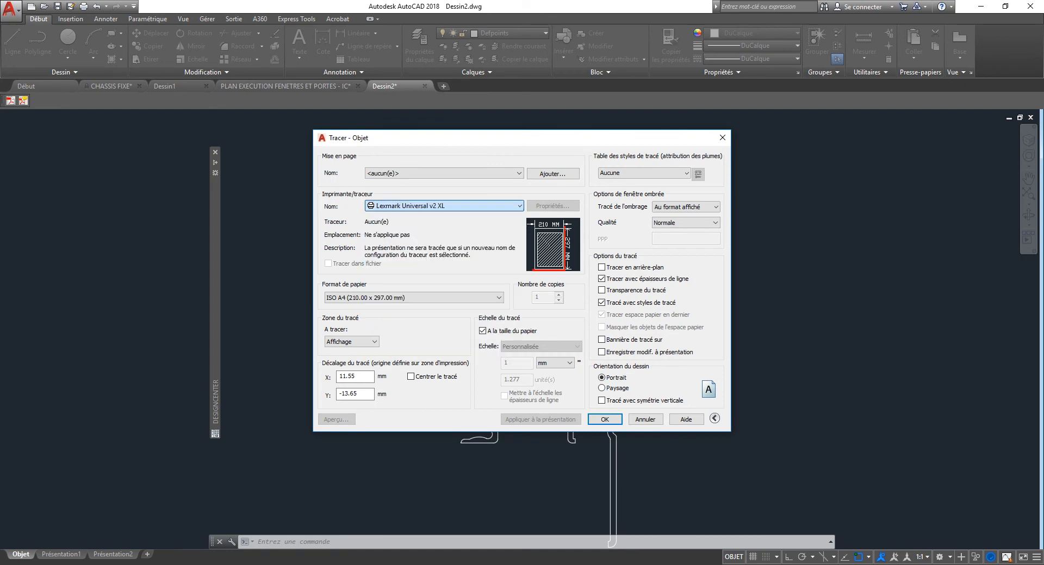
- Define the plot area as a window enclosing the whole profile section
click(351, 342)
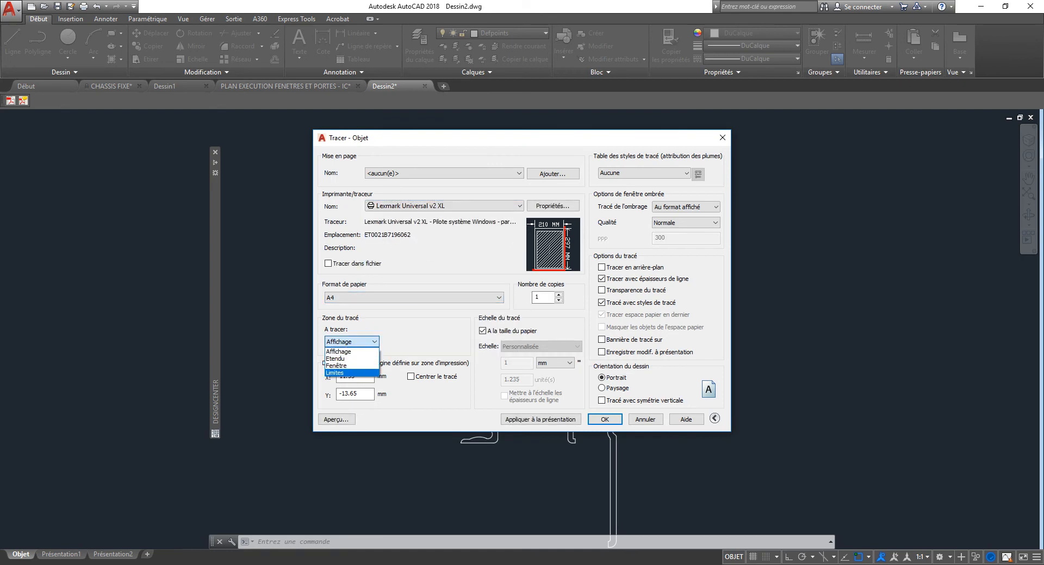
click(351, 362)
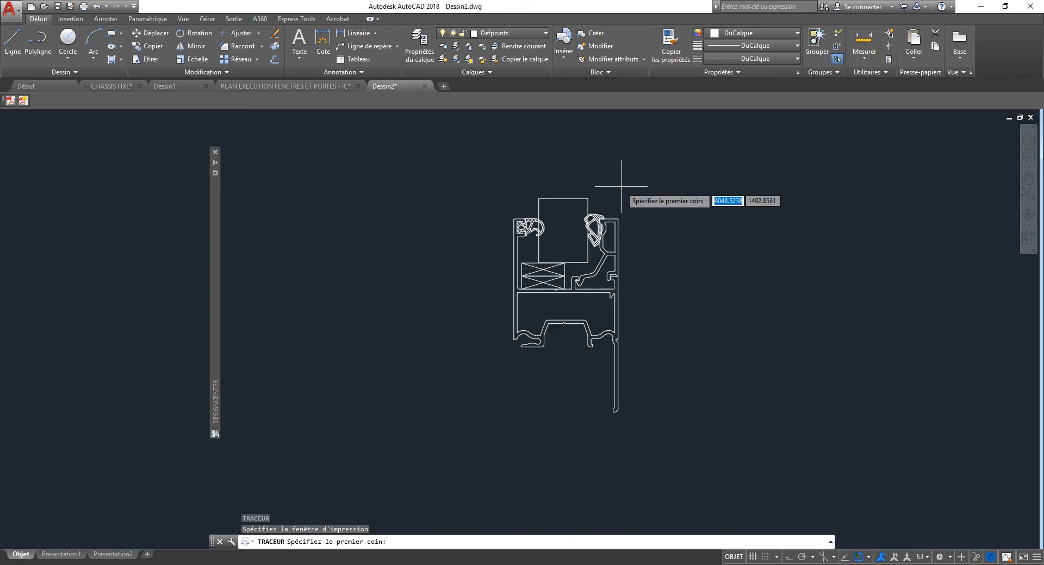
click(493, 153)
click(657, 496)
- Set the plot to portrait orientation, centre it and apply the settings to the layout
click(602, 388)
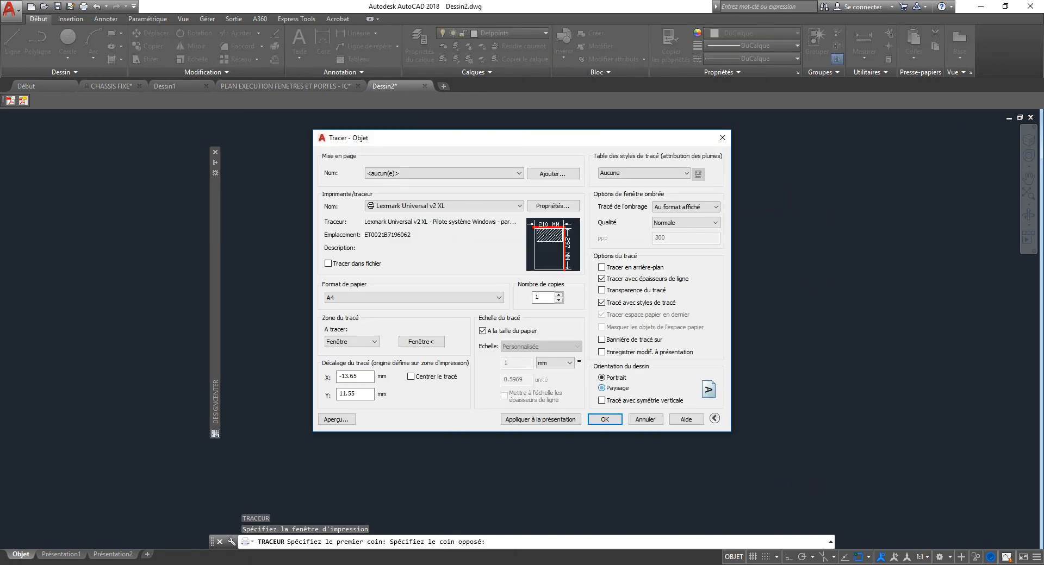
click(602, 378)
click(411, 377)
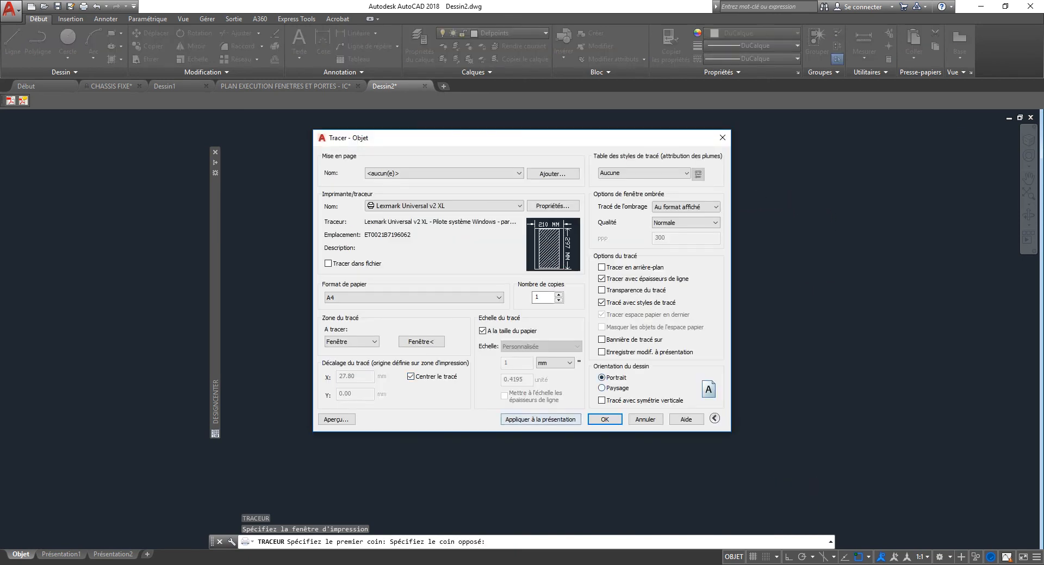
click(540, 420)
- Preview the plot of the section, then leave the plot settings without printing
click(336, 419)
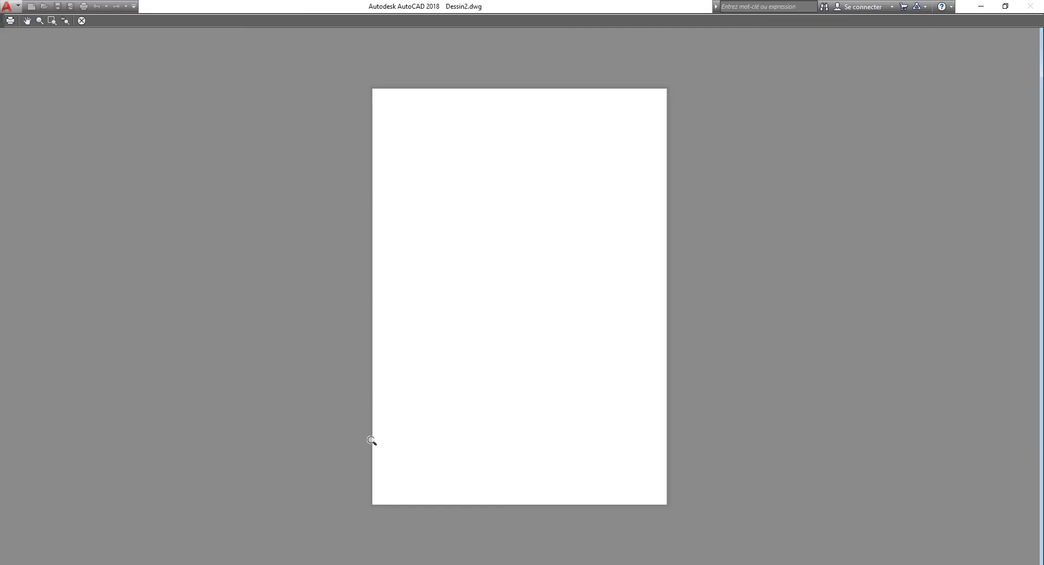
right_click(508, 328)
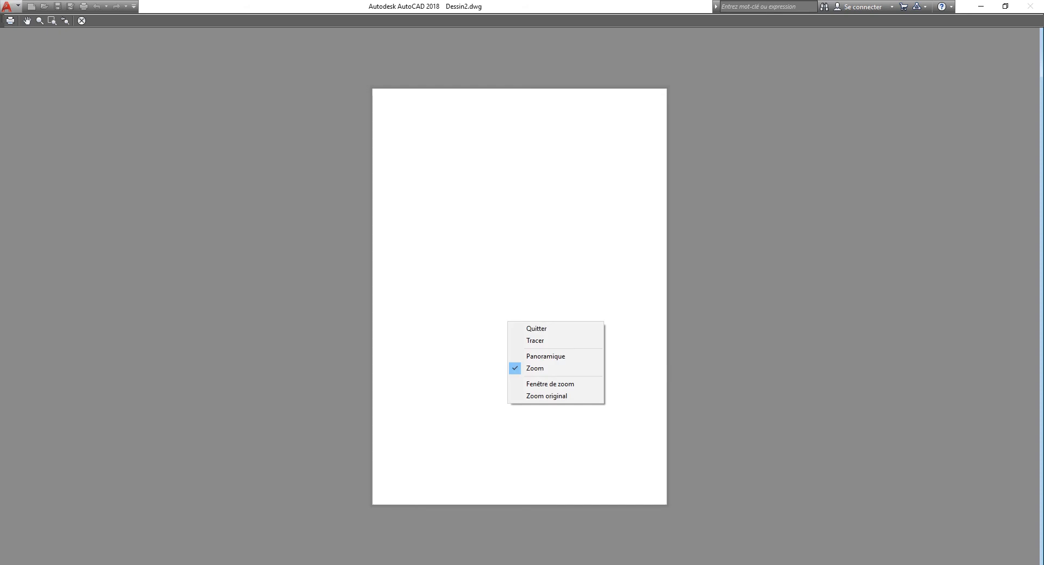
click(533, 328)
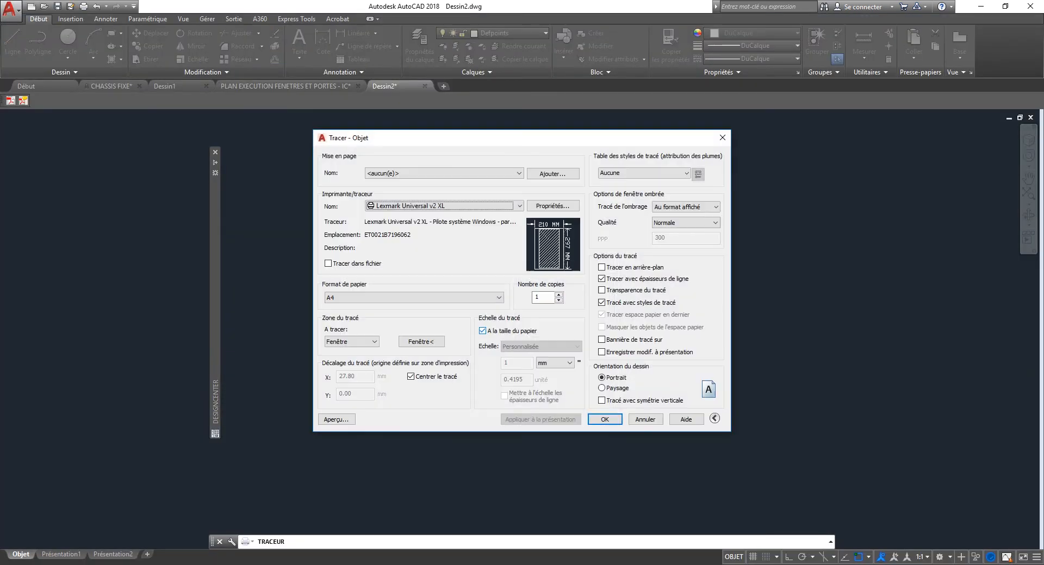
key(Escape)
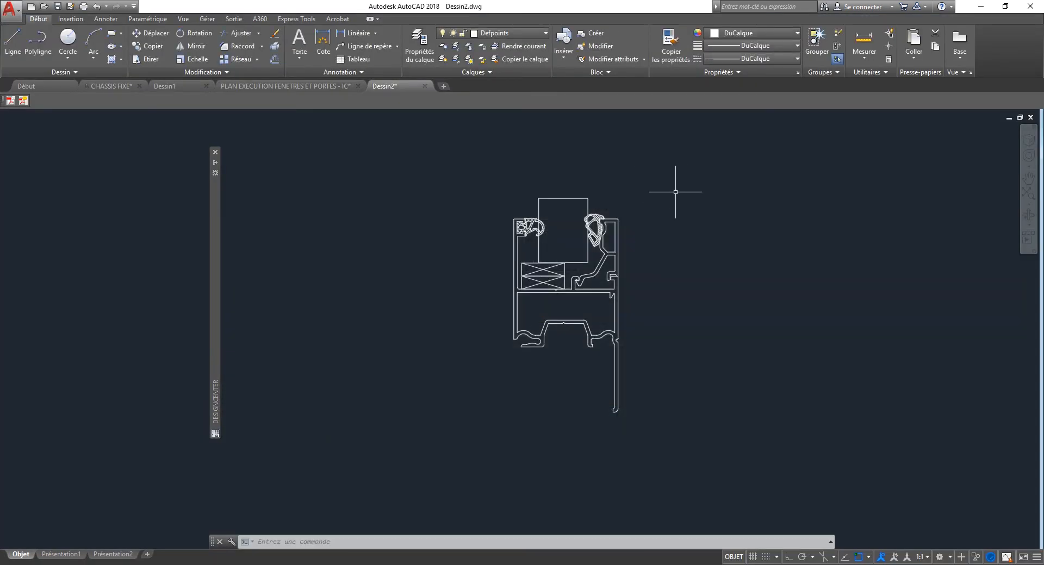
- Assign the whole profile section to layer 0
click(676, 191)
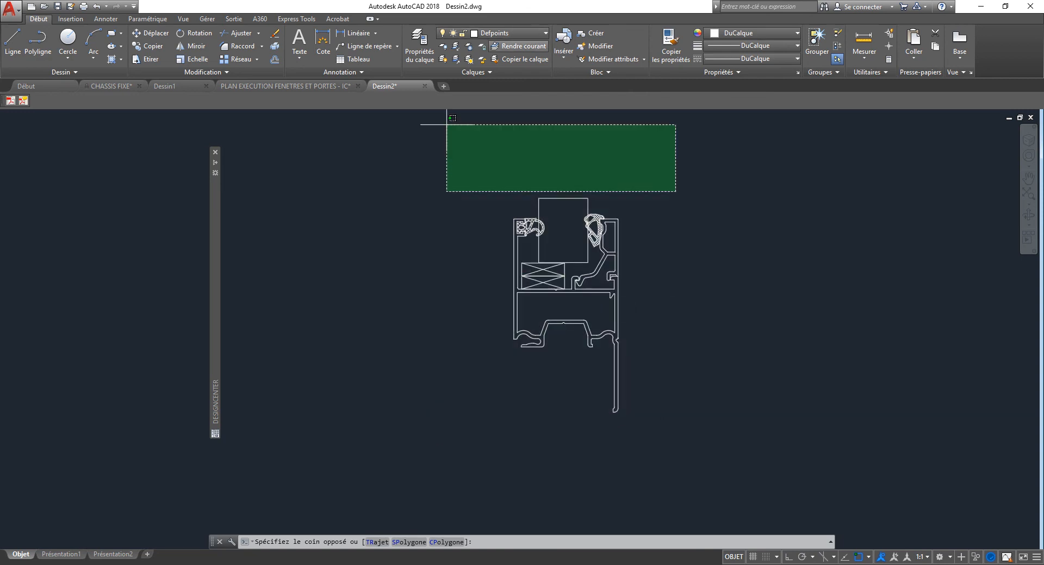
click(432, 391)
click(511, 33)
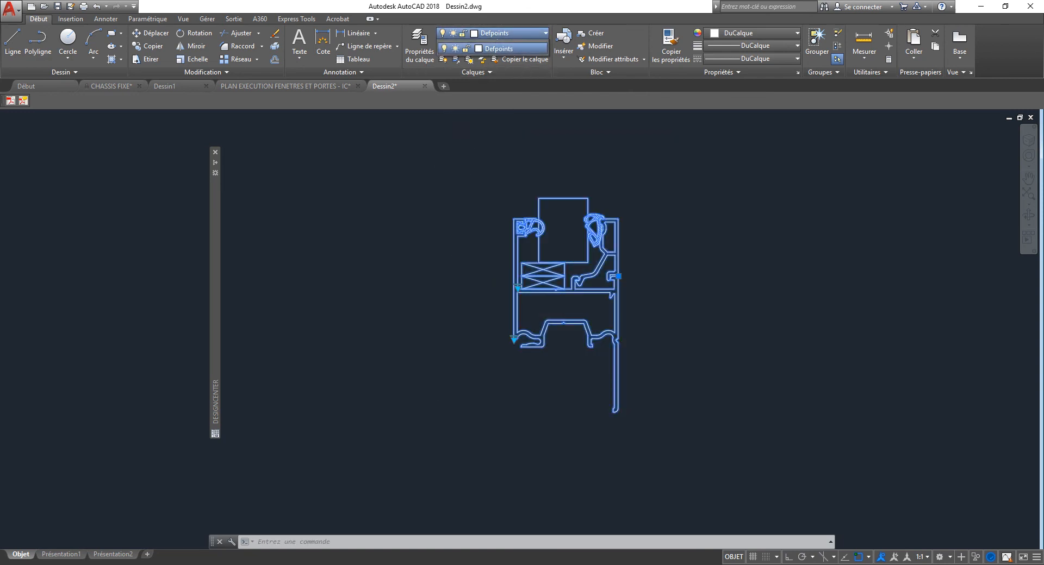
click(508, 44)
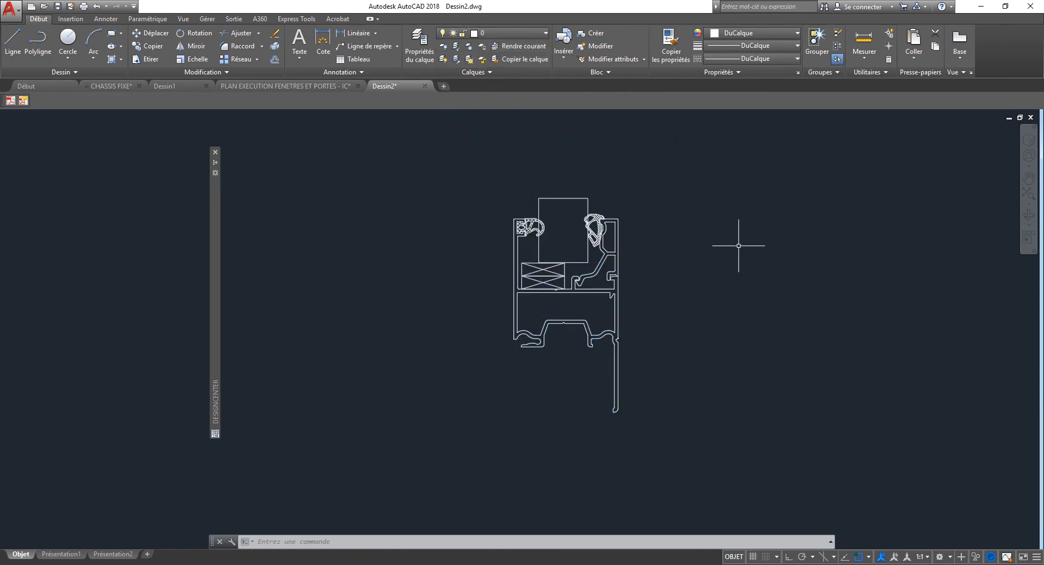
- Reopen the single-sheet plot settings, check the section's preview again and close them without printing
key(Return)
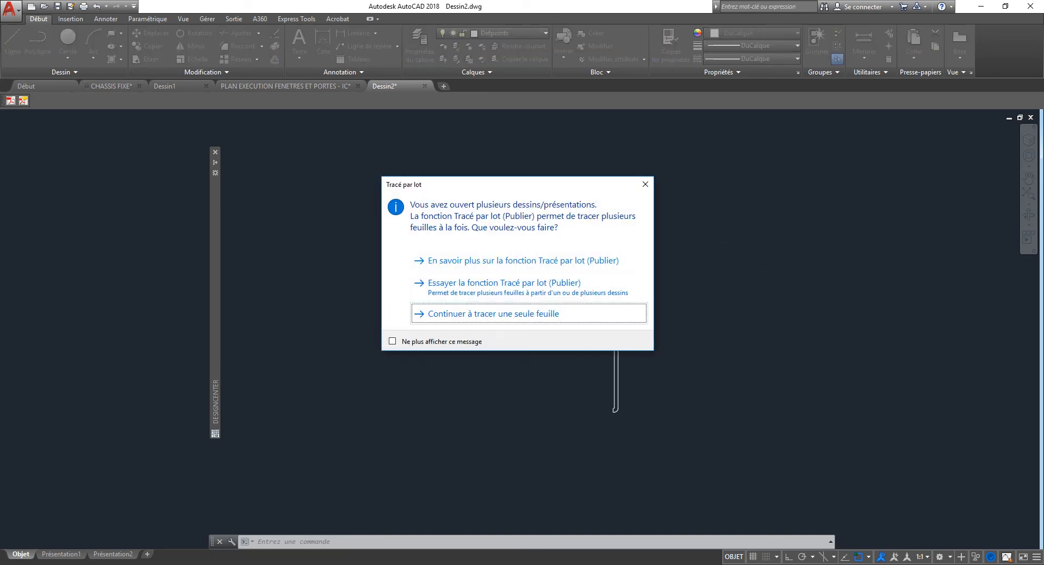
click(501, 312)
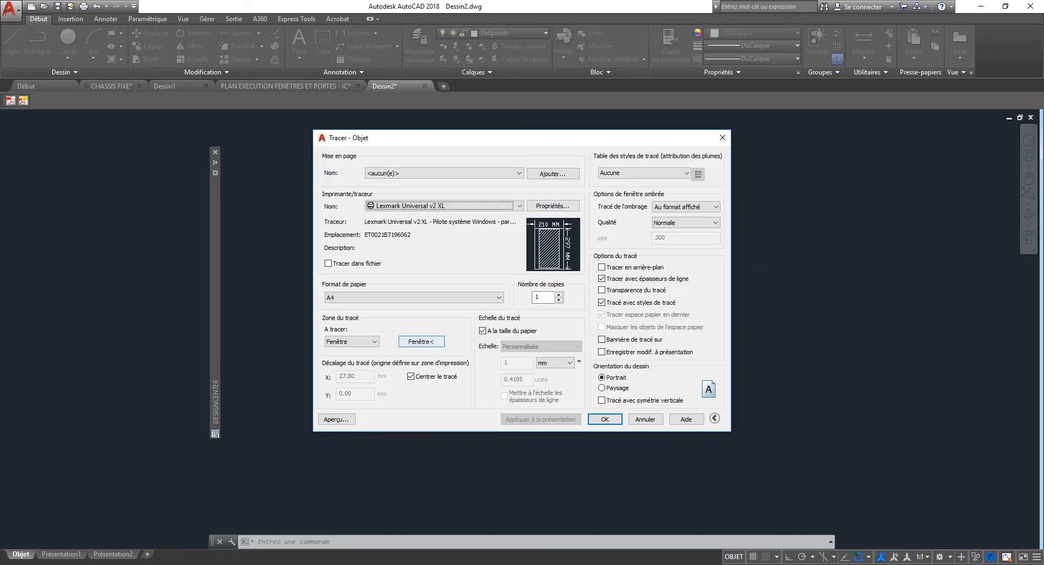
click(336, 419)
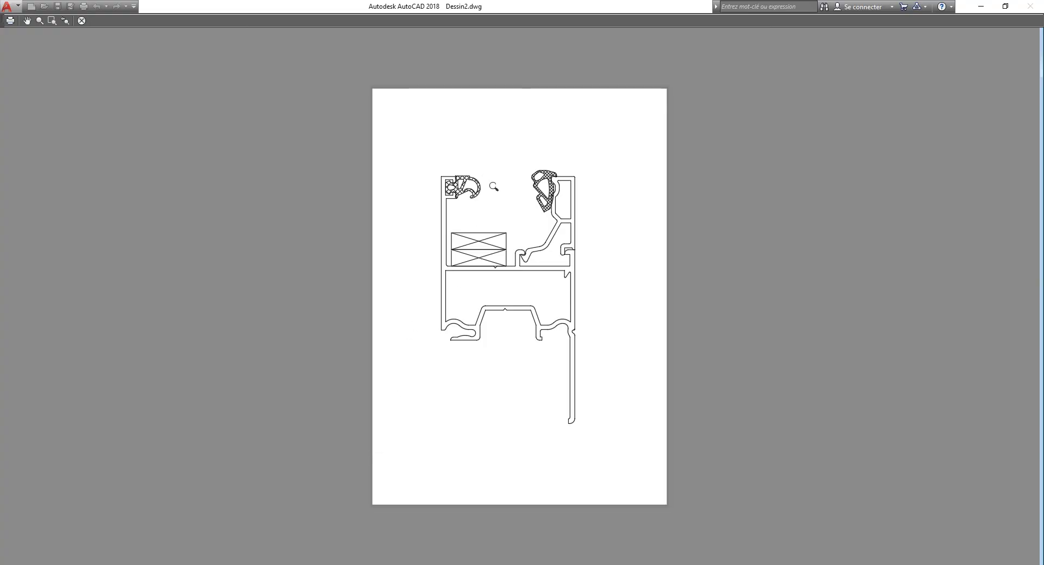
key(Escape)
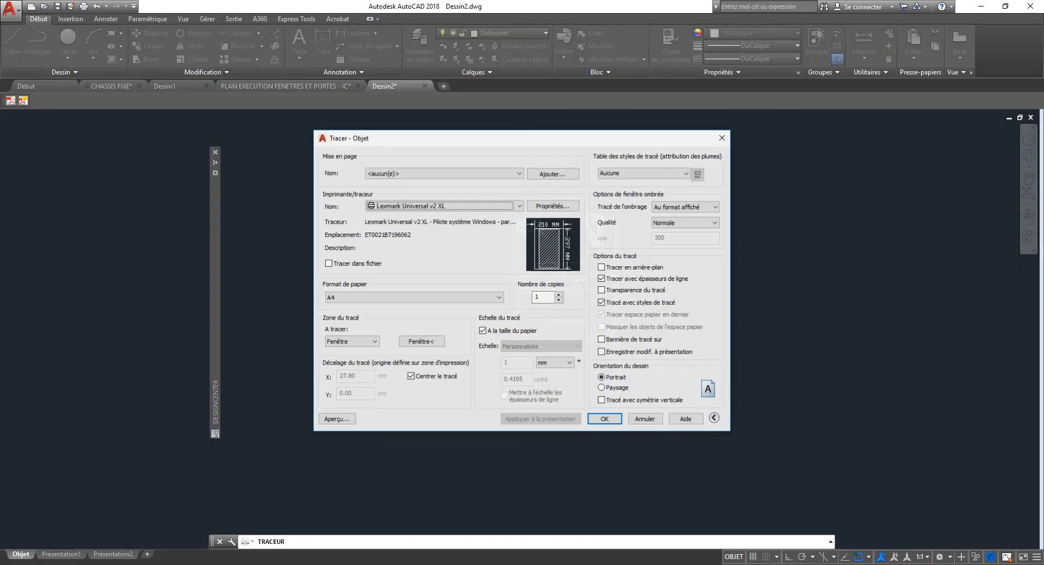
key(Escape)
middle_drag(538, 189, 527, 235)
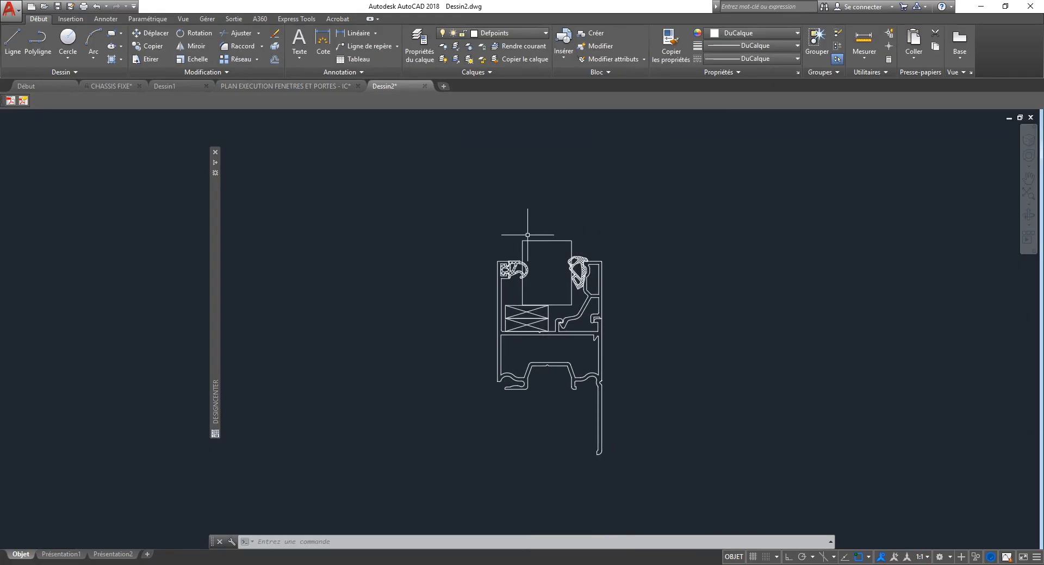
key(Return)
scroll(528, 235, up, 6)
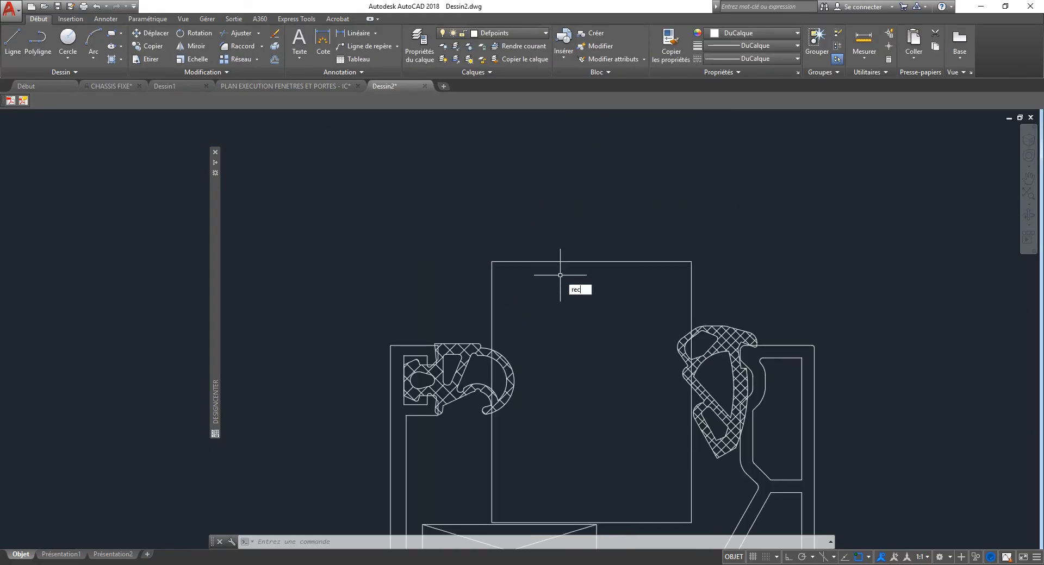
text(rec)
key(Return)
click(491, 522)
scroll(489, 508, down, 7)
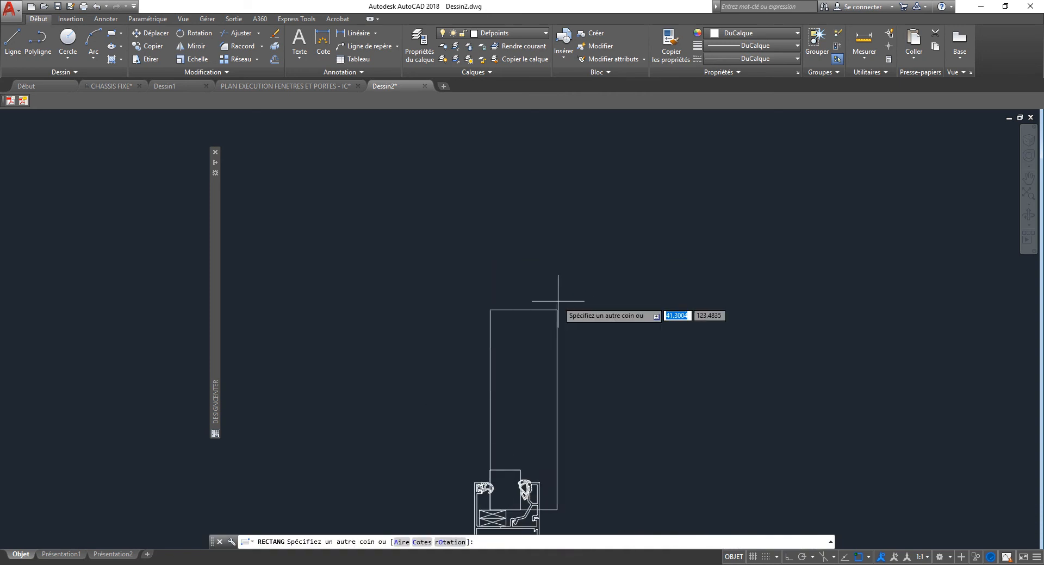
key(Escape)
scroll(568, 392, up, 3)
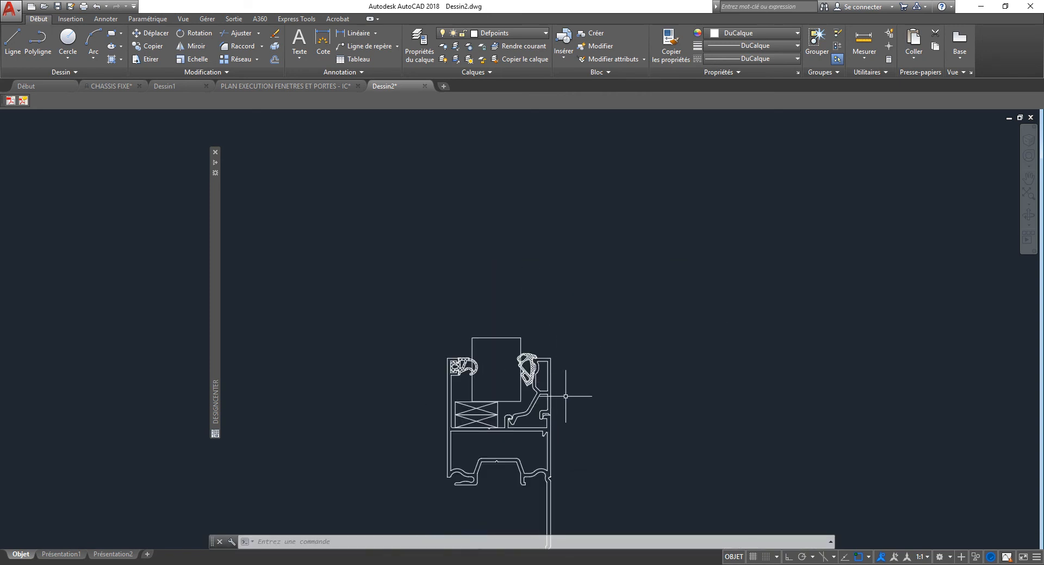
- Mirror the whole frame section about a horizontal axis above it with ortho on, keeping the original
text(mi)
key(Return)
click(580, 409)
click(383, 470)
key(Return)
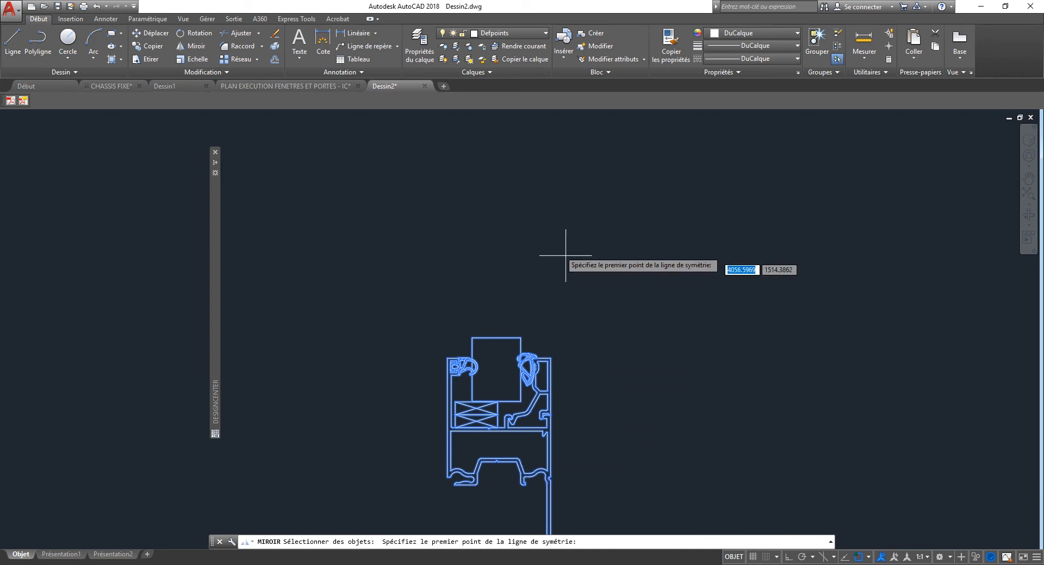
click(540, 227)
key(F8)
click(389, 245)
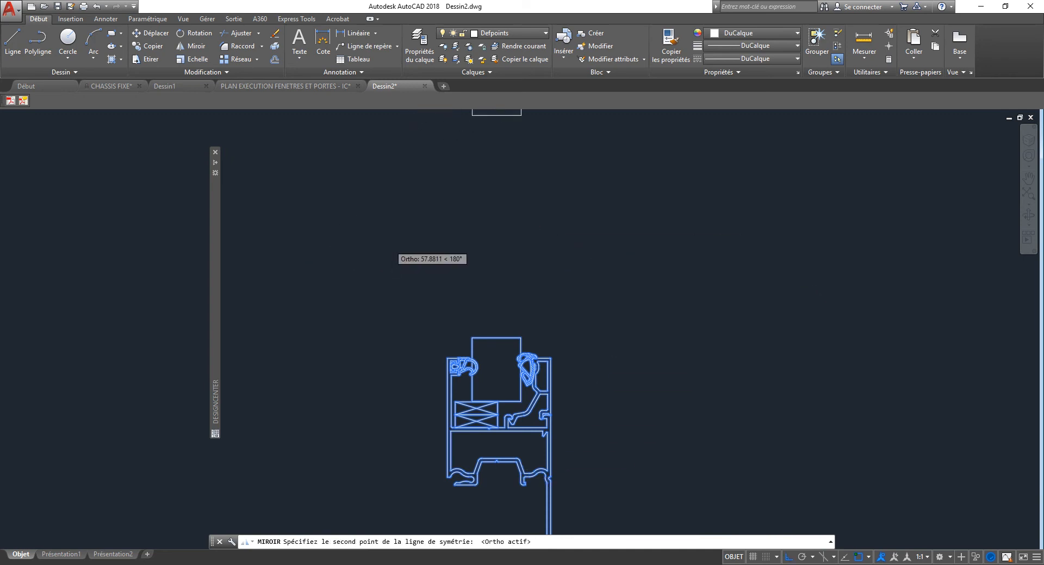
key(Return)
middle_drag(489, 240, 467, 309)
click(478, 181)
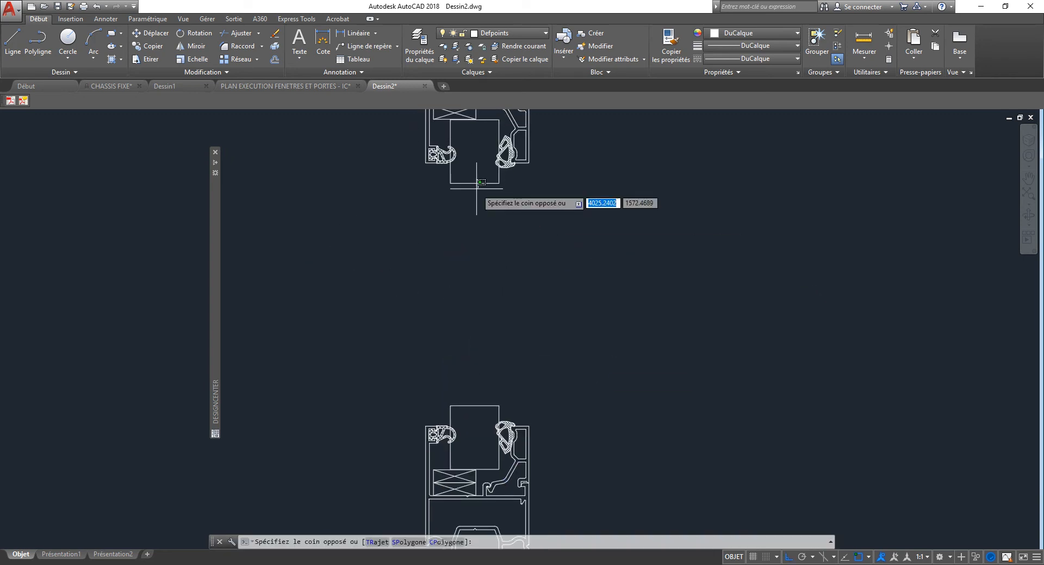
key(Escape)
- Draw a glass rectangle from the lower pane's lower left corner to the upper pane's upper right corner
middle_drag(478, 250, 480, 289)
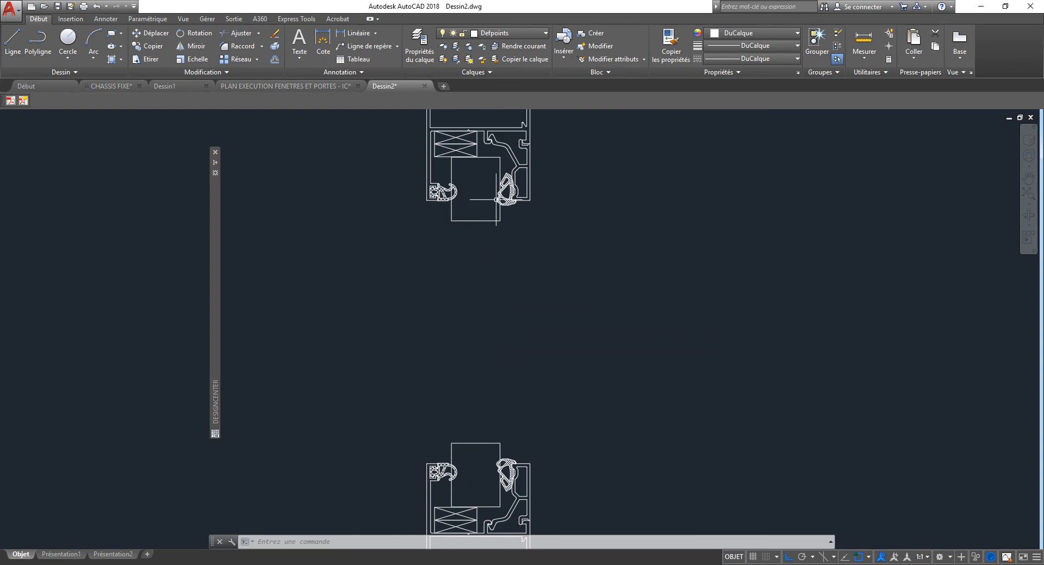
text(r)
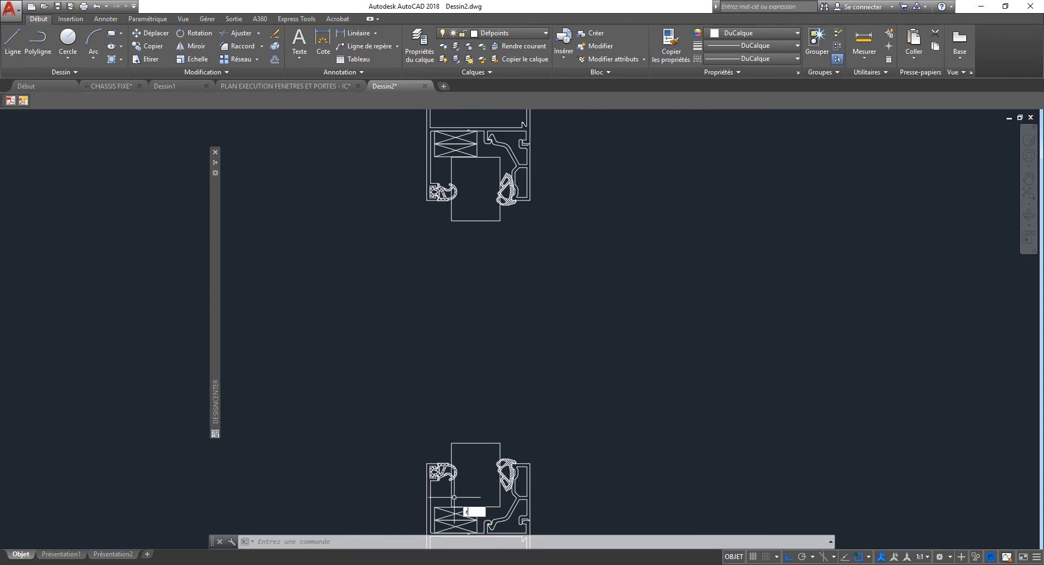
text(e c)
key(Return)
click(451, 507)
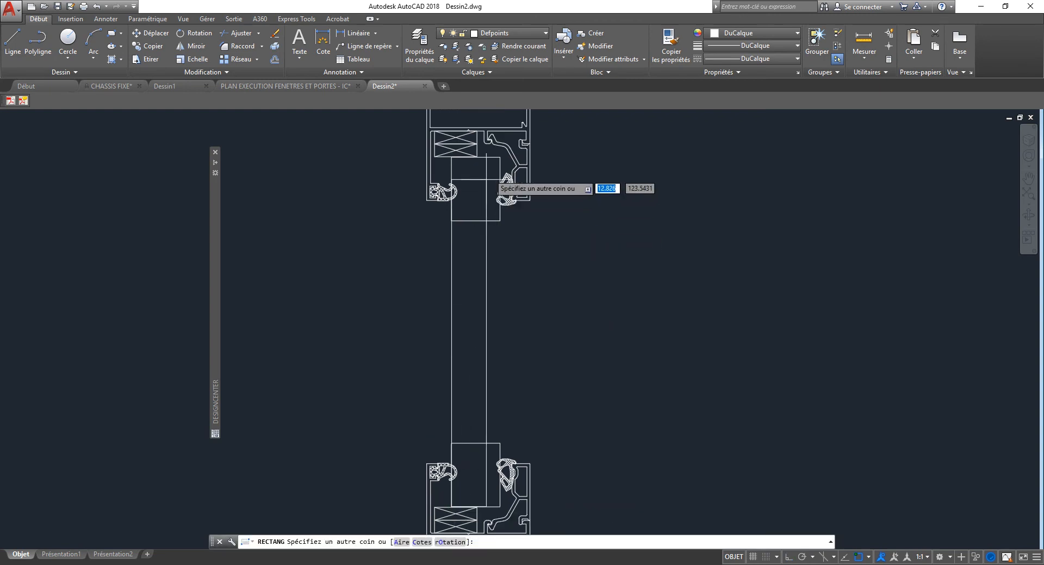
click(499, 157)
- Draw a vertical line joining the outer right corners of the lower and upper frame profiles
scroll(490, 268, down, 2)
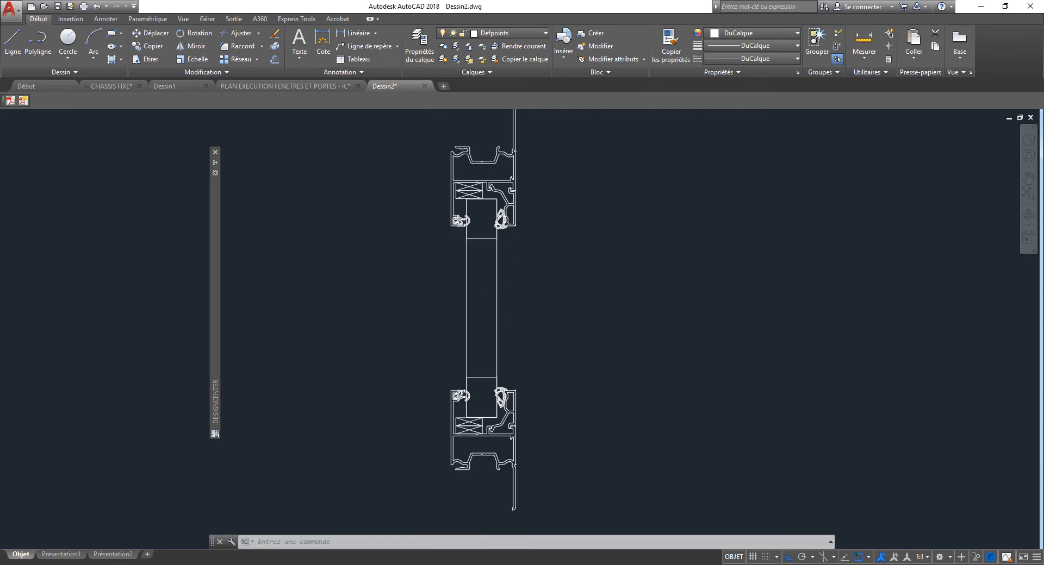
text(l)
key(Return)
scroll(514, 401, up, 5)
click(520, 311)
scroll(517, 335, down, 3)
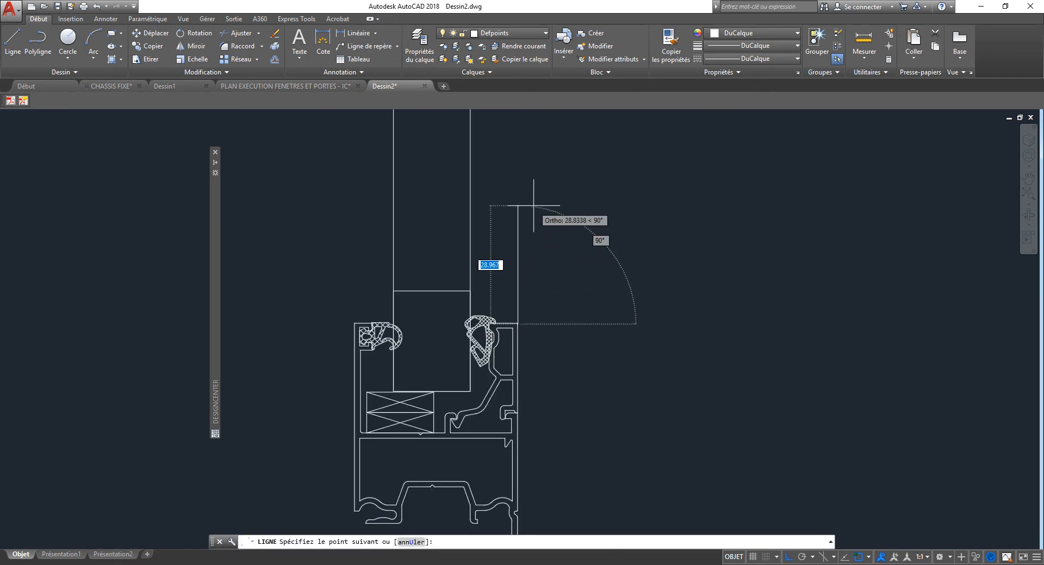
scroll(492, 326, up, 5)
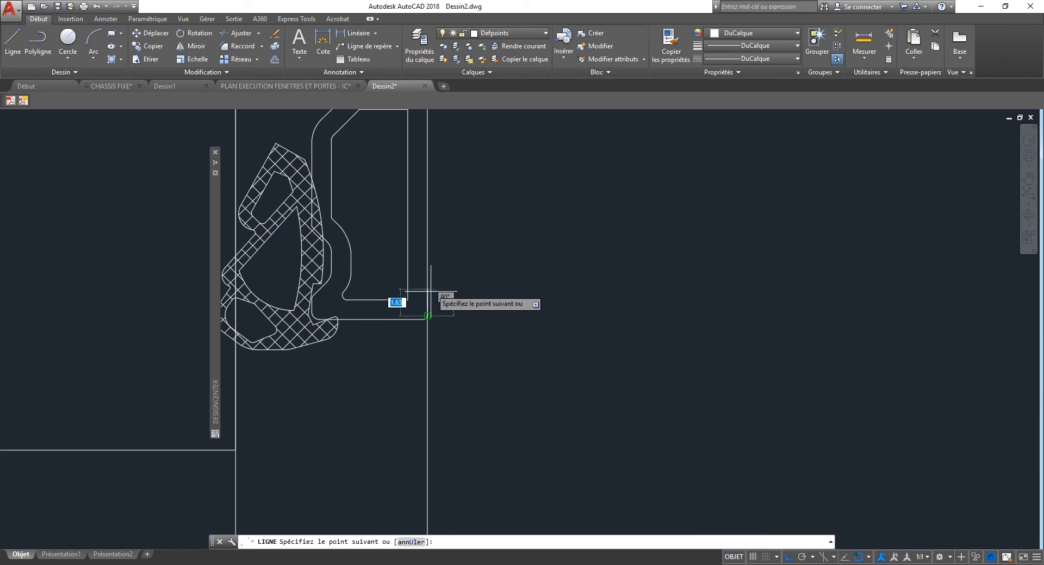
key(Escape)
- Draw a second vertical line just inside the outer right one, from the upper frame profile's inner edge to the lower profile's
key(Return)
click(426, 319)
scroll(466, 275, down, 8)
middle_drag(458, 454, 458, 295)
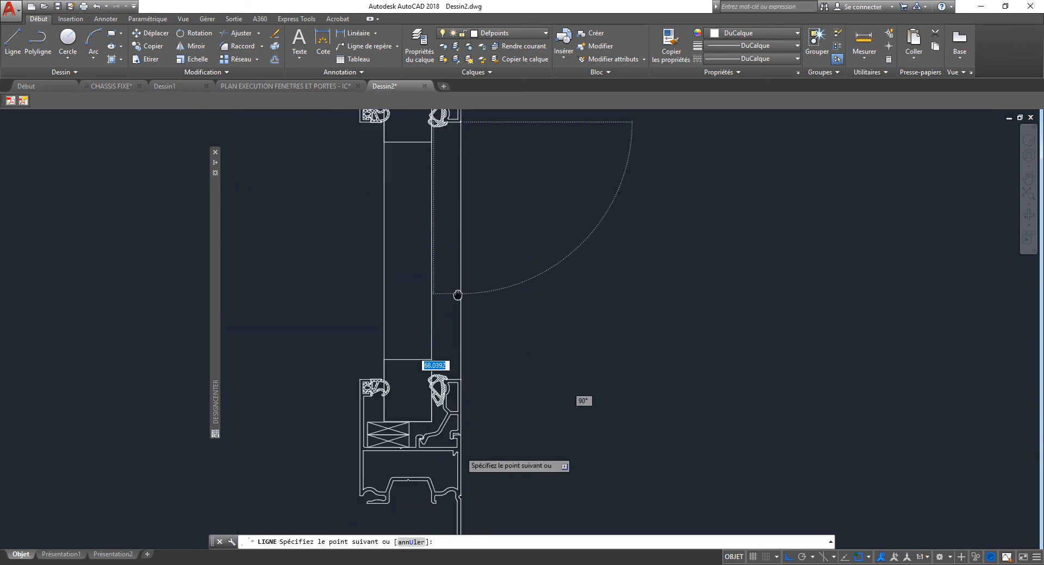
scroll(458, 404, up, 8)
click(455, 247)
key(Escape)
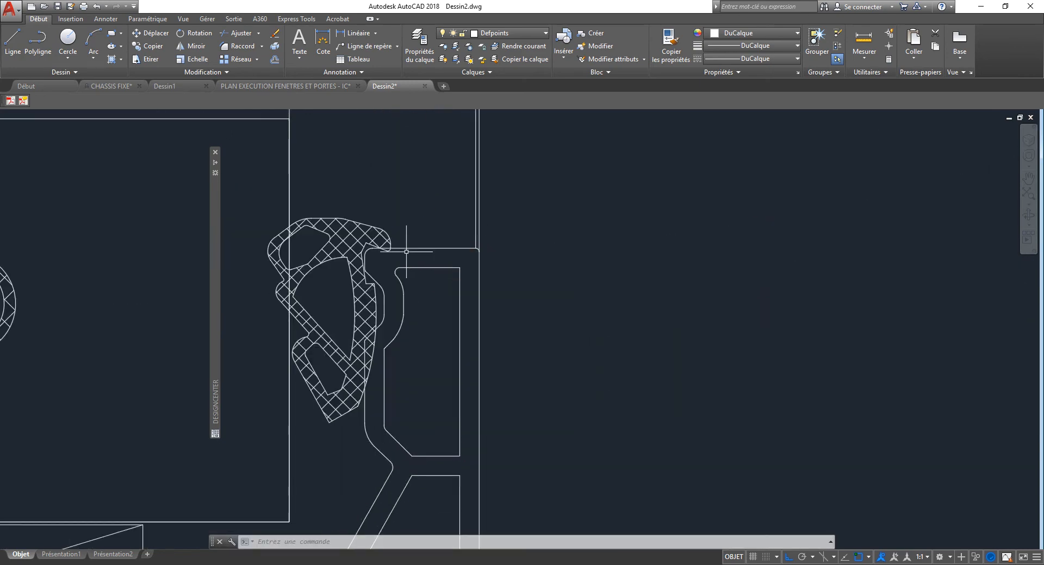
key(Return)
scroll(404, 303, down, 6)
middle_drag(403, 217, 392, 456)
middle_drag(380, 259, 368, 444)
scroll(372, 359, up, 4)
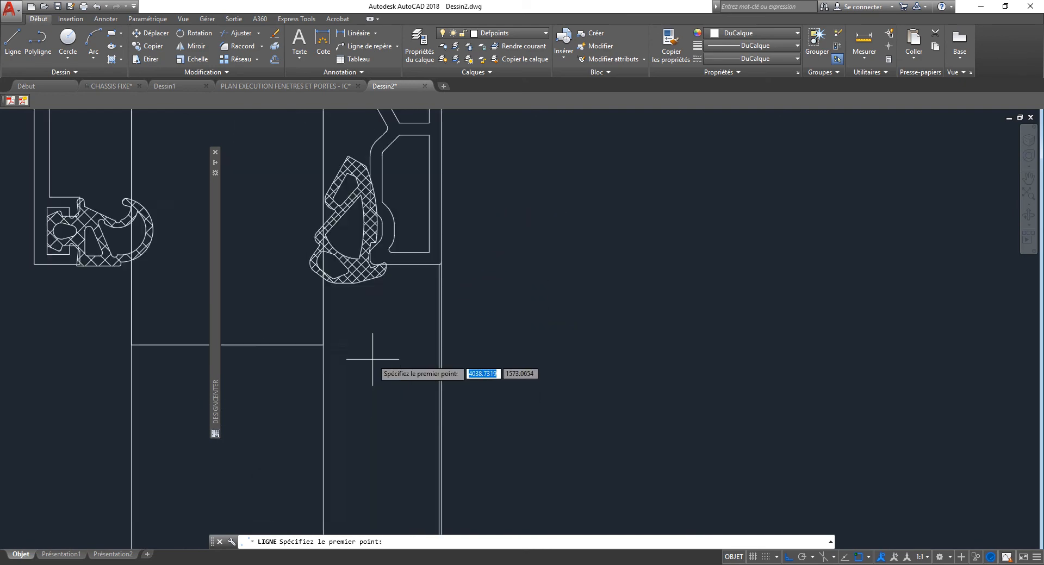
scroll(372, 359, up, 6)
middle_drag(419, 217, 419, 296)
key(Escape)
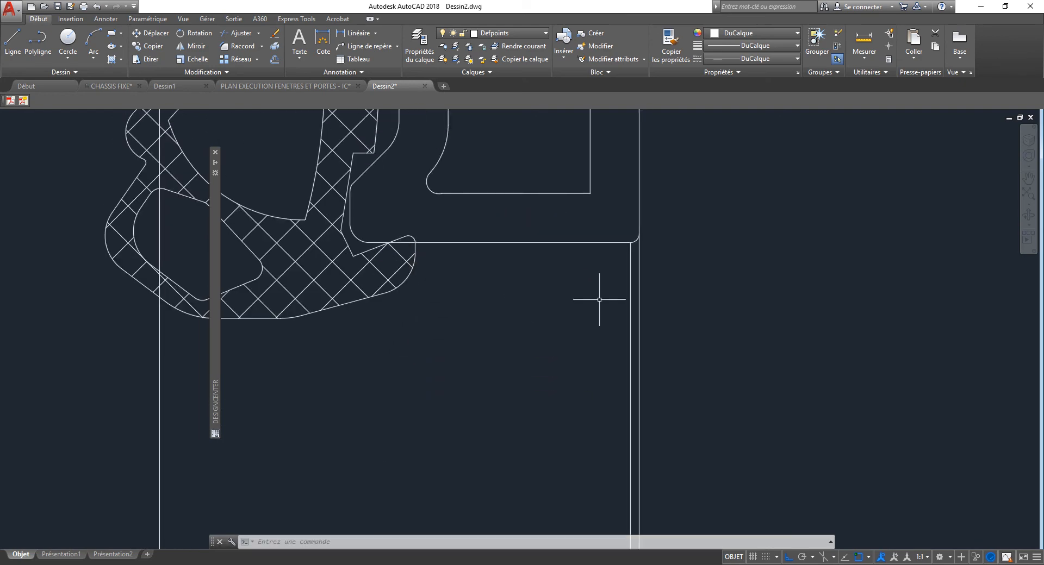
- Draw a vertical line from the tip of the upper right seal to the tip of the lower right seal
key(Return)
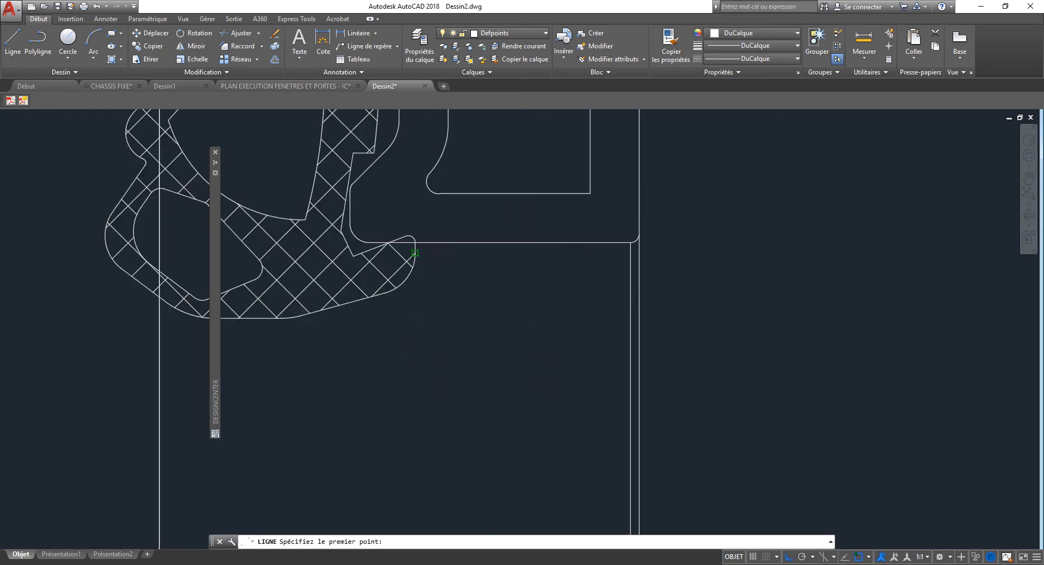
click(414, 248)
scroll(466, 226, down, 5)
scroll(476, 386, up, 5)
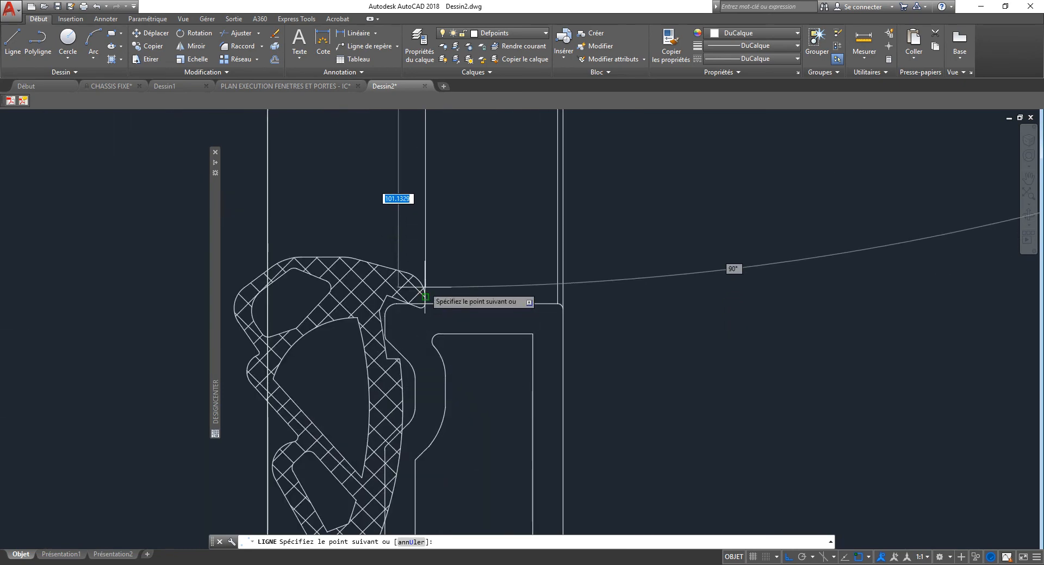
key(Escape)
- Draw a vertical line joining the outer left corners of the lower and upper frame profiles
scroll(413, 288, down, 5)
scroll(475, 305, up, 5)
key(Return)
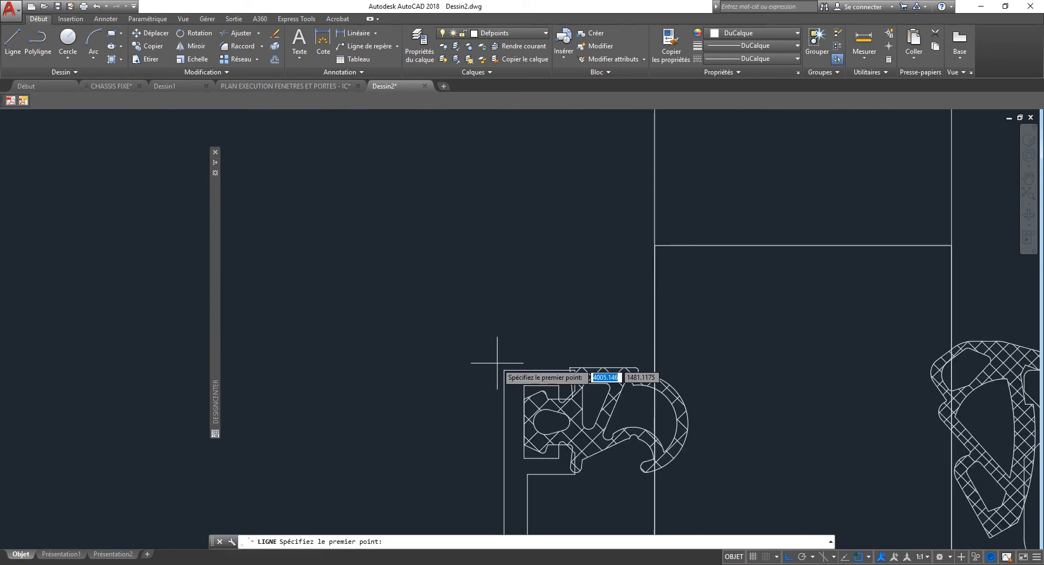
click(496, 366)
scroll(496, 366, down, 5)
scroll(462, 341, up, 5)
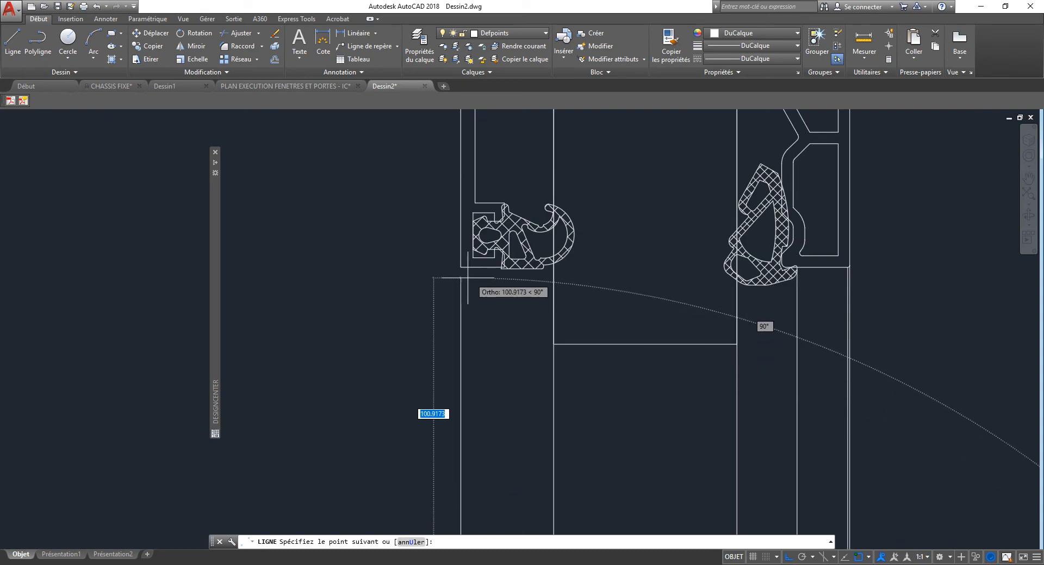
key(Escape)
- Draw a vertical line from the upper left seal's outer edge to the matching point on the lower left seal
key(Return)
click(497, 268)
scroll(498, 268, down, 5)
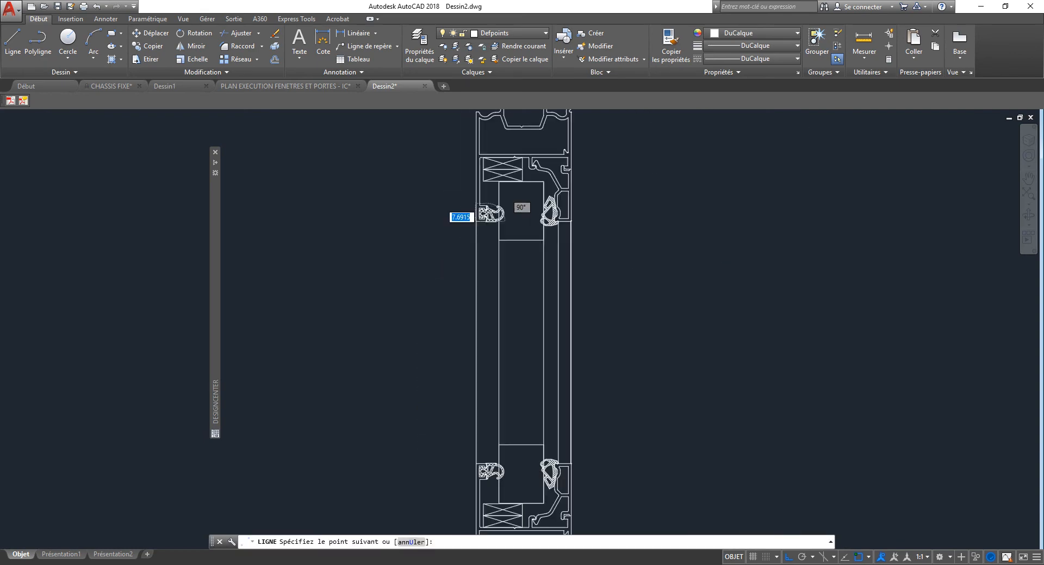
scroll(538, 427, up, 5)
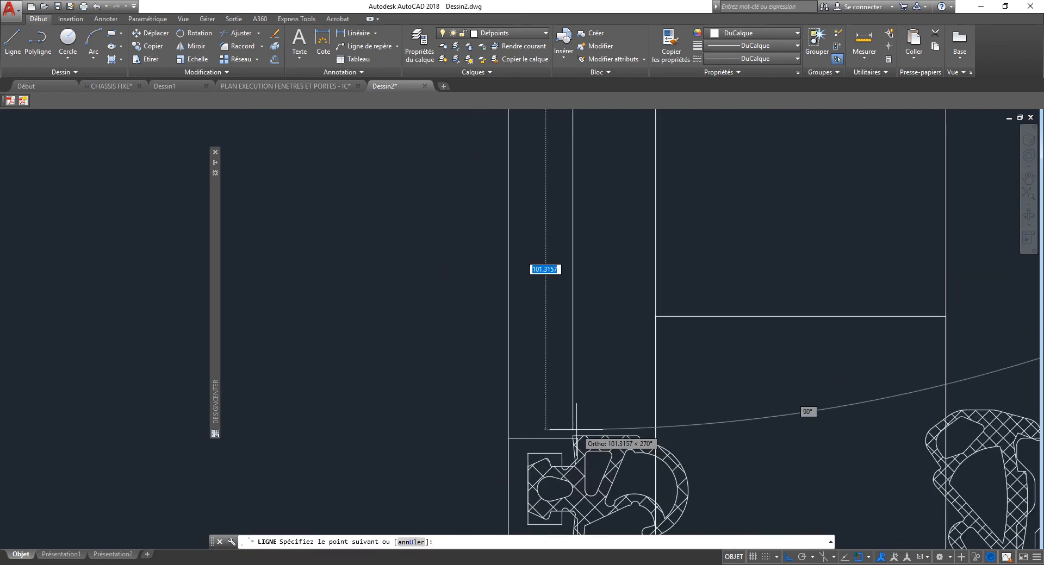
key(Escape)
- Define a plot window around the whole vertical section, preview the A4 plot and close it without printing
scroll(472, 379, down, 5)
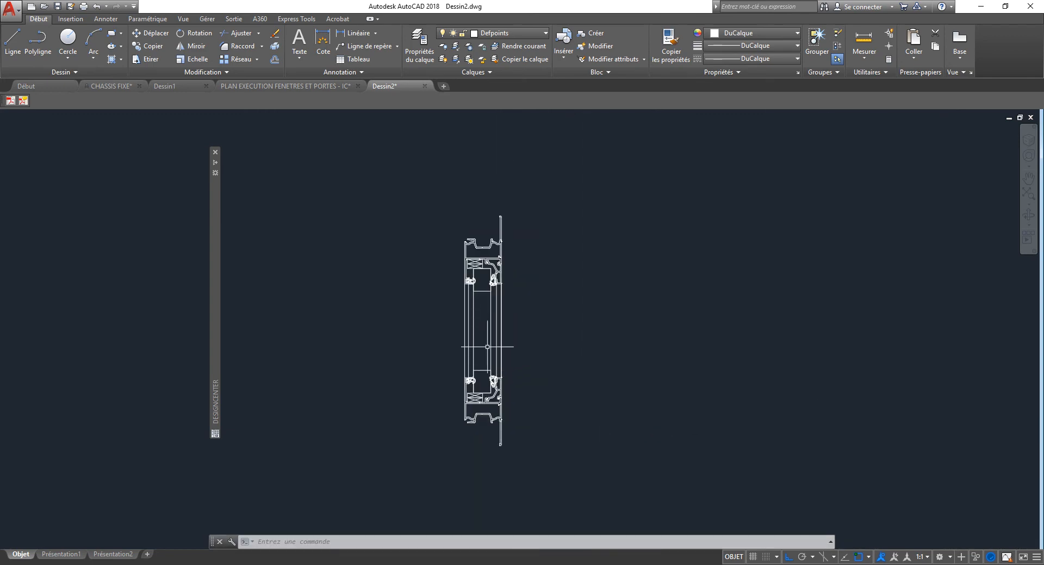
scroll(514, 334, up, 2)
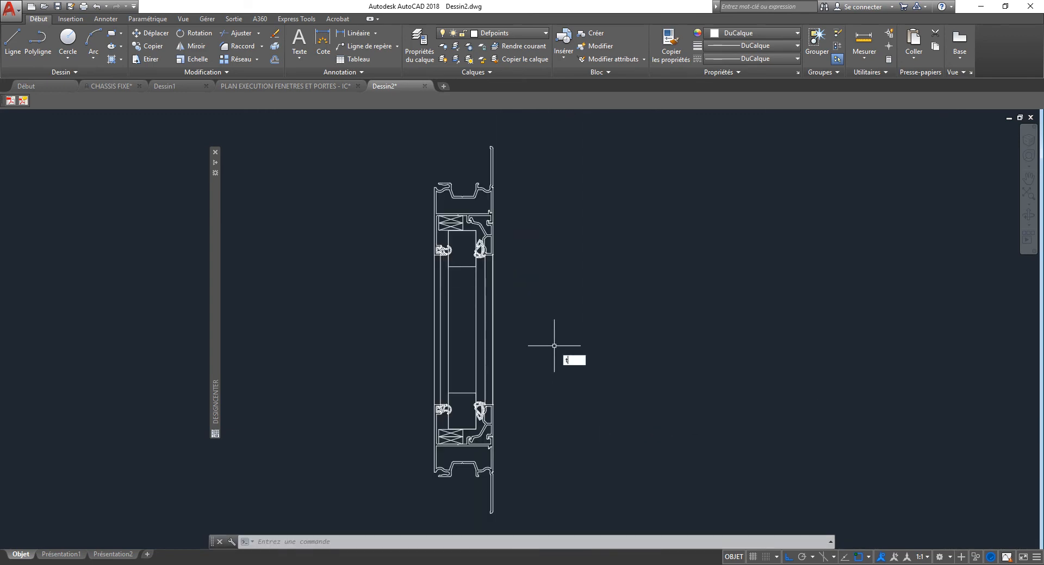
key(ctrl+p)
key(Return)
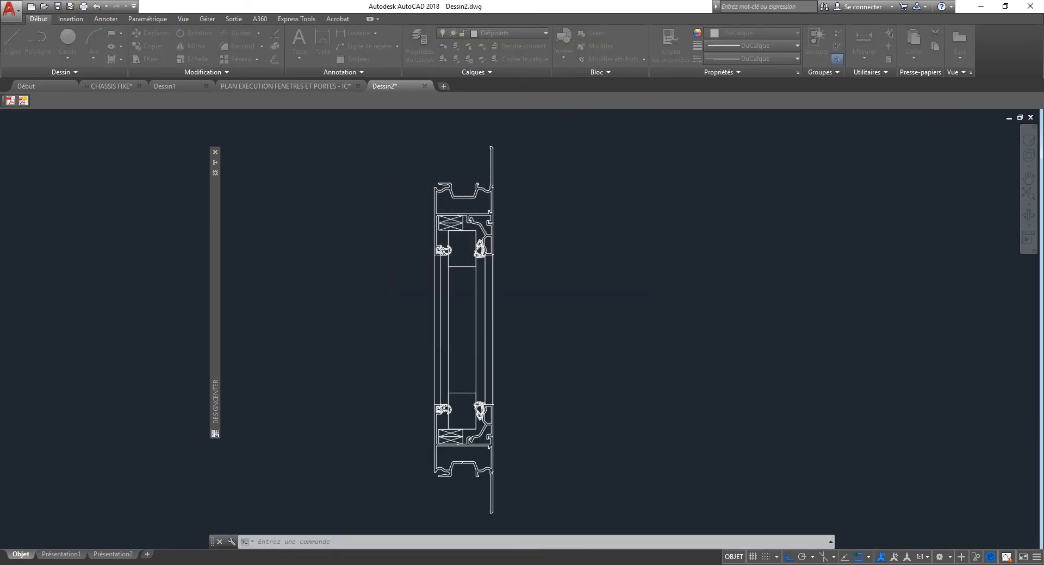
click(421, 341)
scroll(435, 359, down, 3)
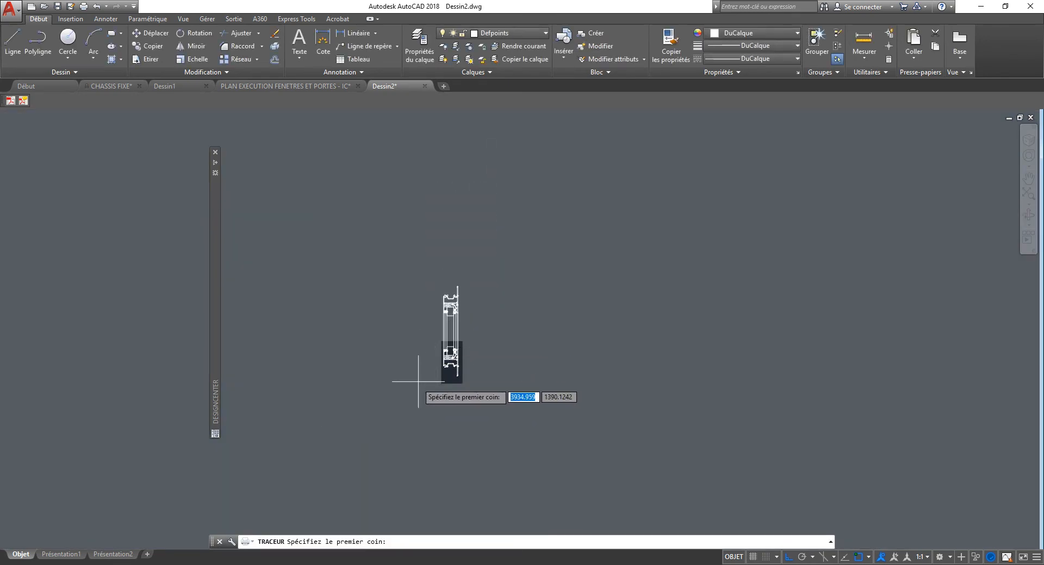
click(418, 387)
click(473, 264)
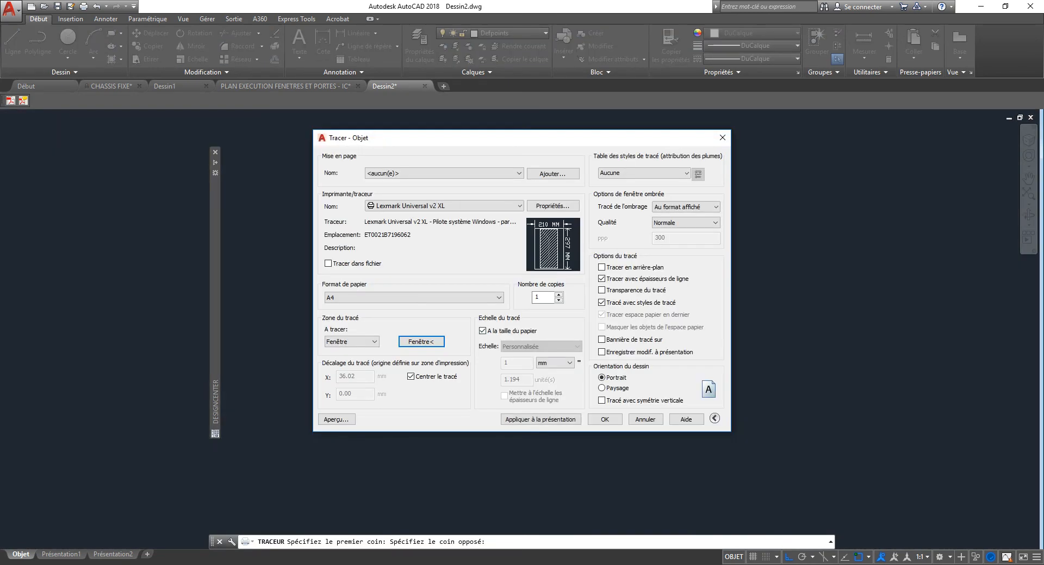
click(350, 421)
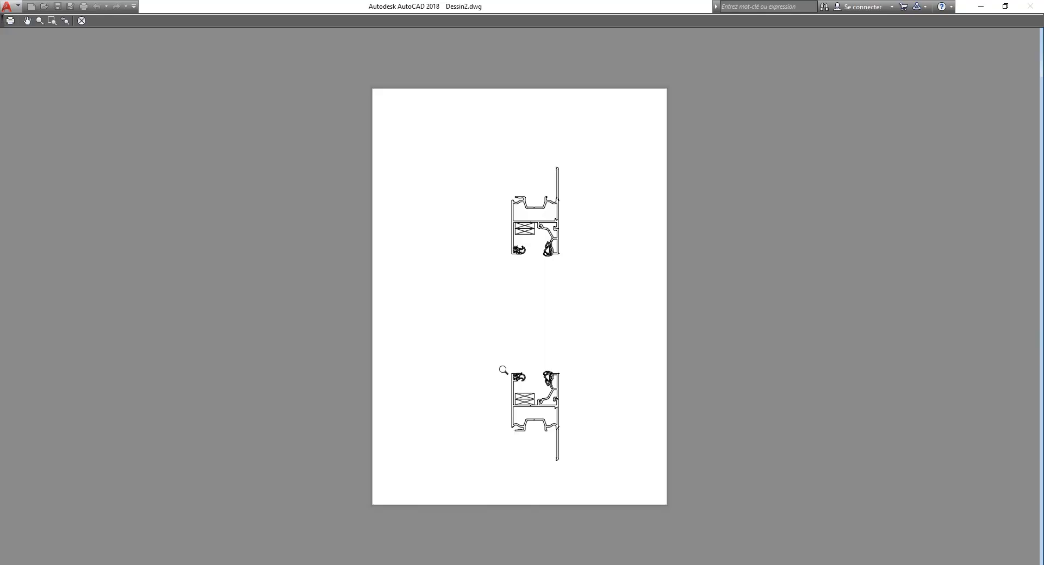
key(Escape)
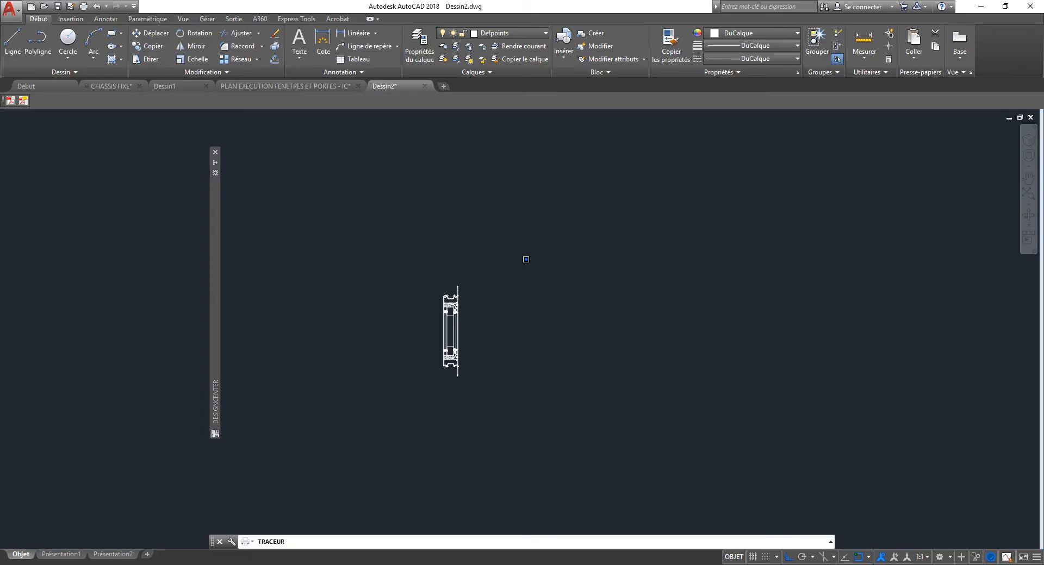
- Make layer 0 current and transfer the glass rectangle and the vertical lines between the frame profiles to it
click(497, 33)
click(492, 44)
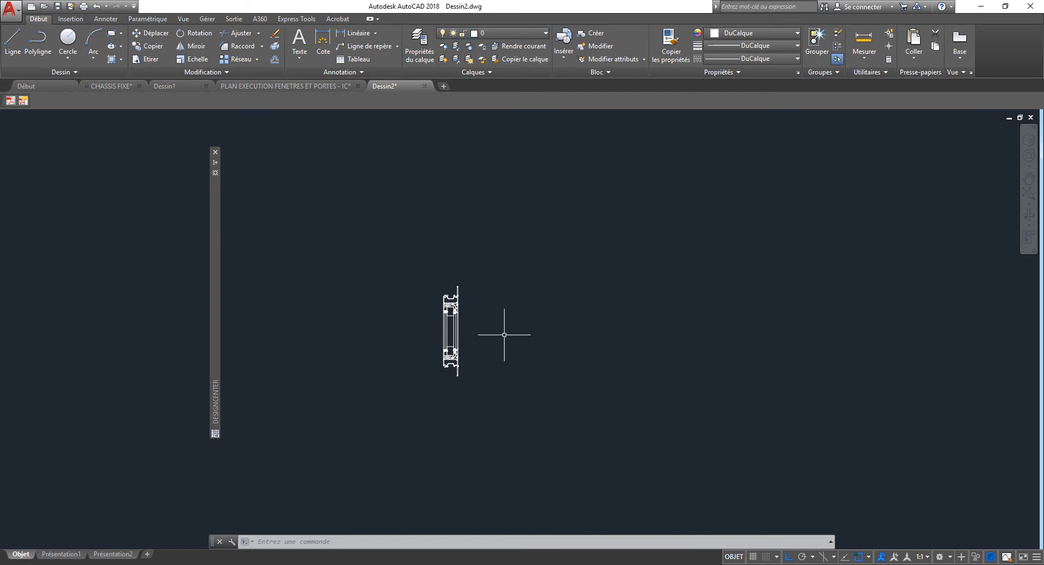
scroll(504, 335, up, 6)
text(M)
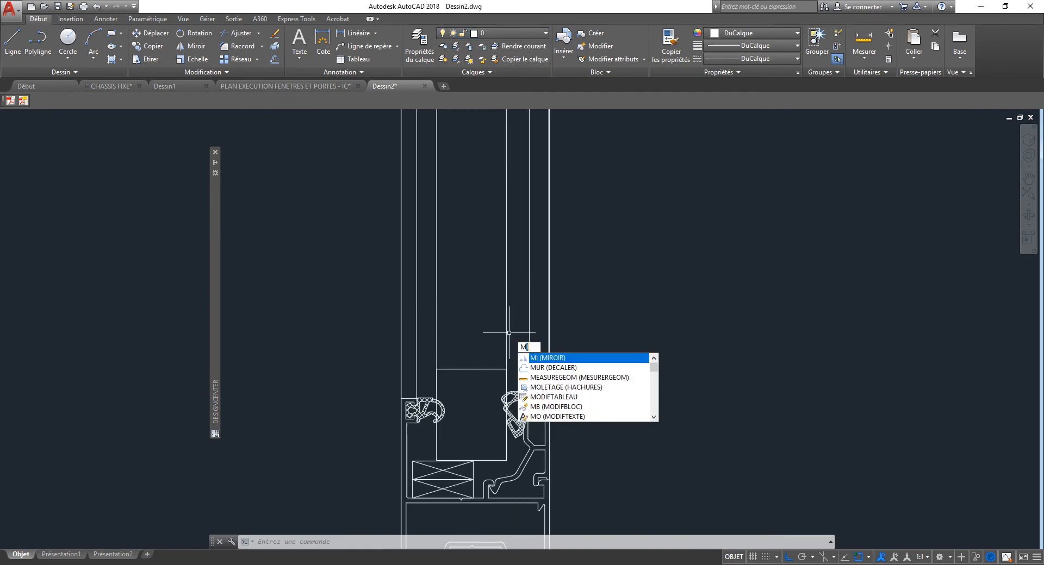
key(Escape)
text(laycur)
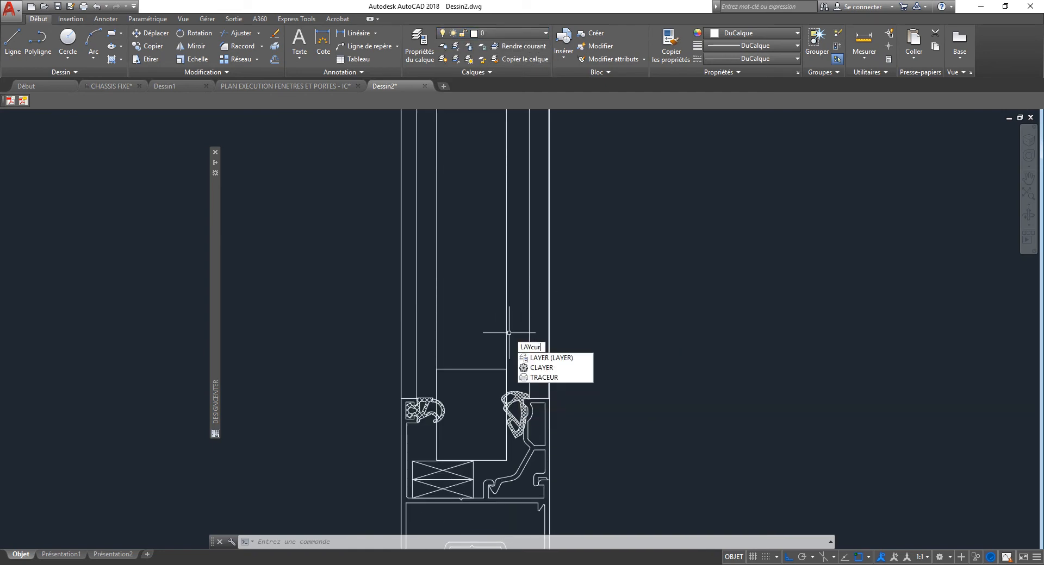
key(Return)
click(571, 249)
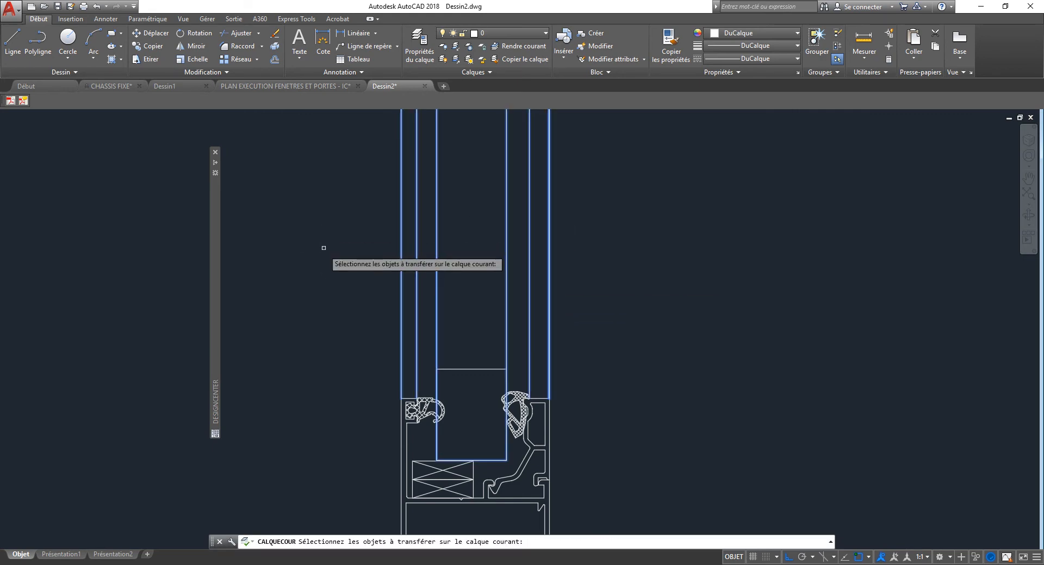
click(321, 244)
key(Return)
- Preview the plot of the section again with the same window and close it without printing
scroll(443, 287, down, 4)
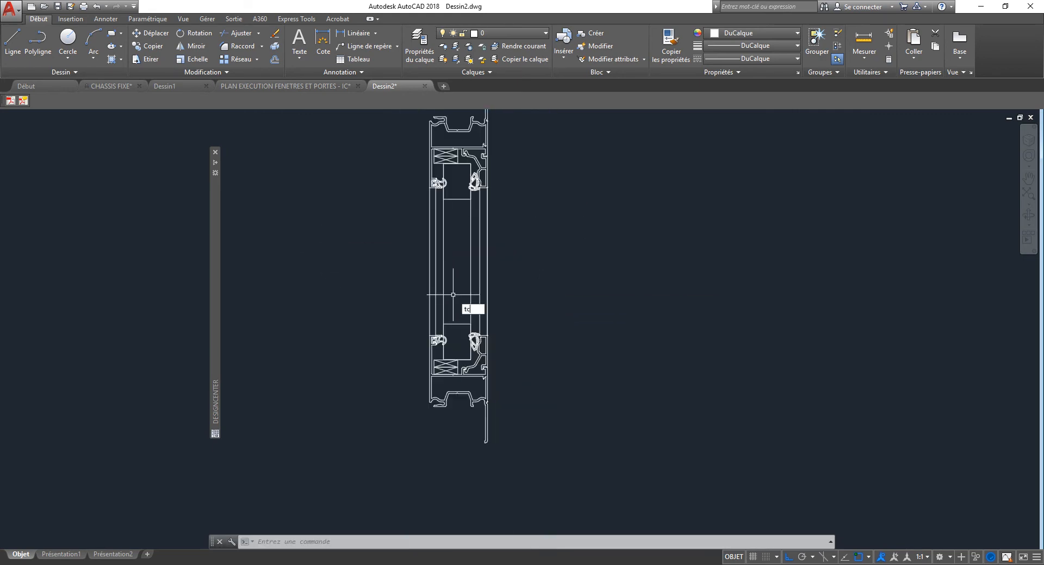
key(Return)
key(Return)
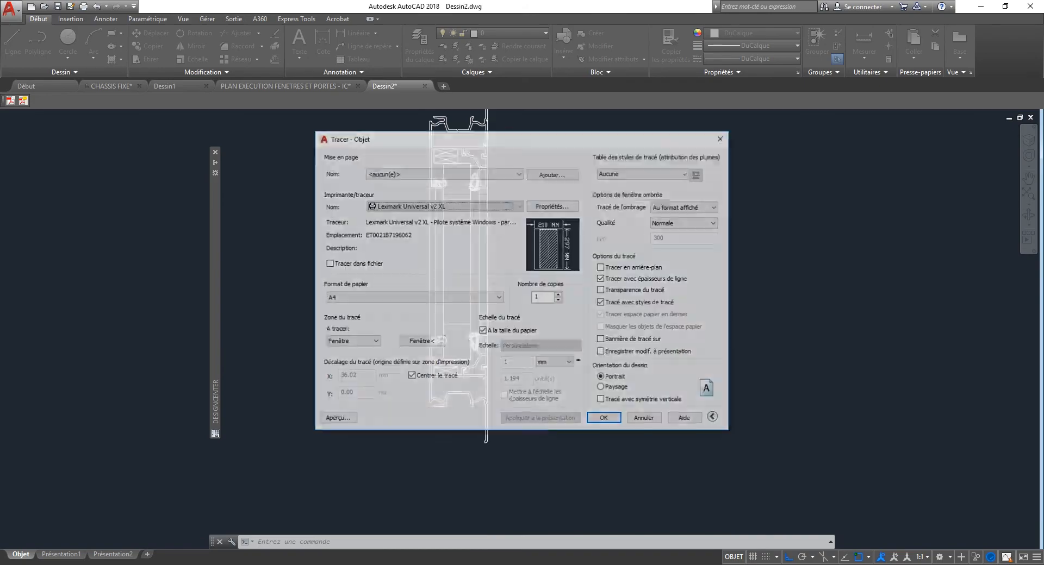
click(336, 419)
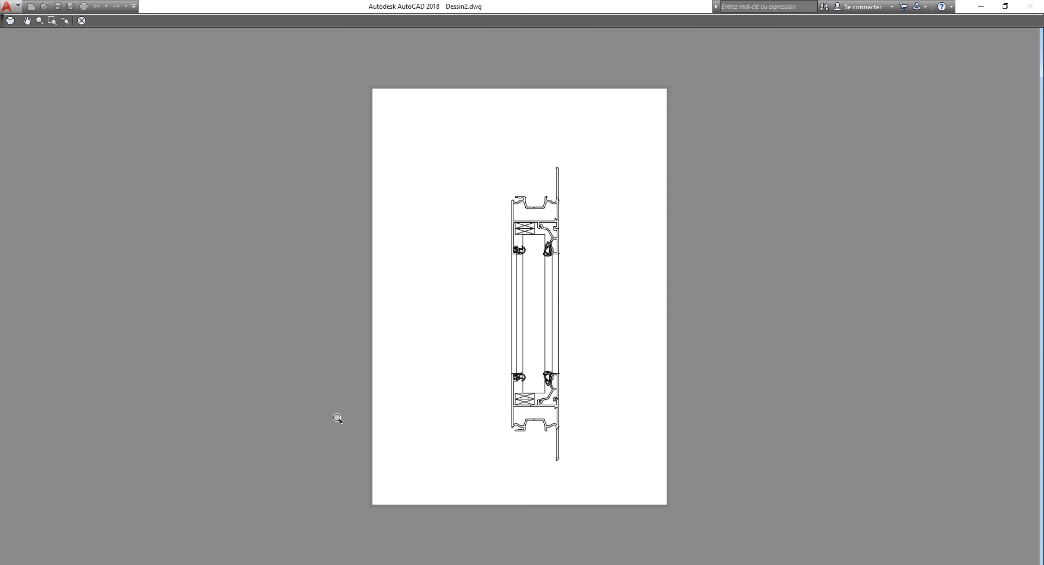
key(Escape)
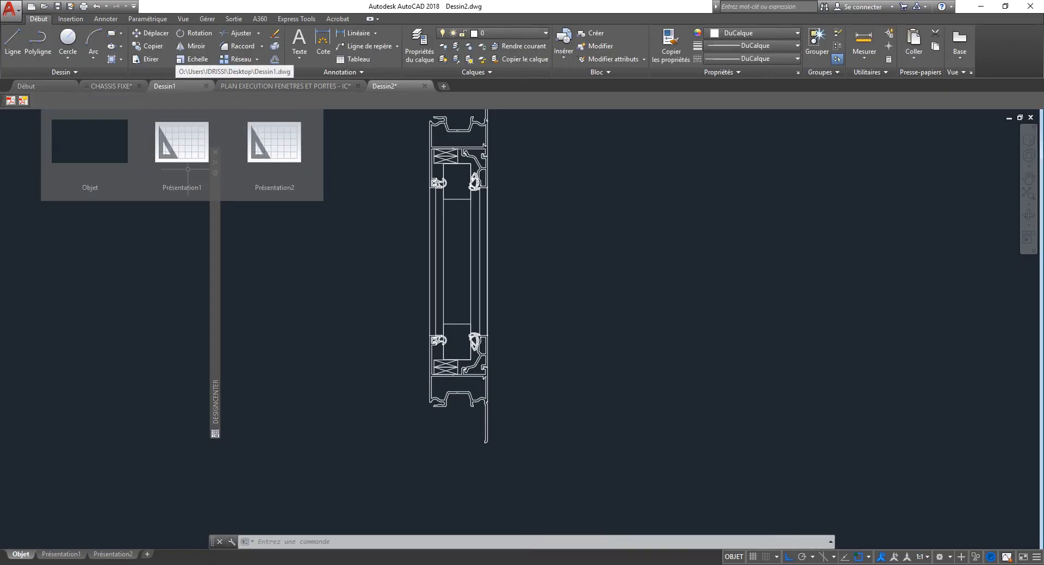
- Close the Dessin1 drawing and open the Dessin1 file from the Users folder on the DATAS (O:) drive
click(205, 86)
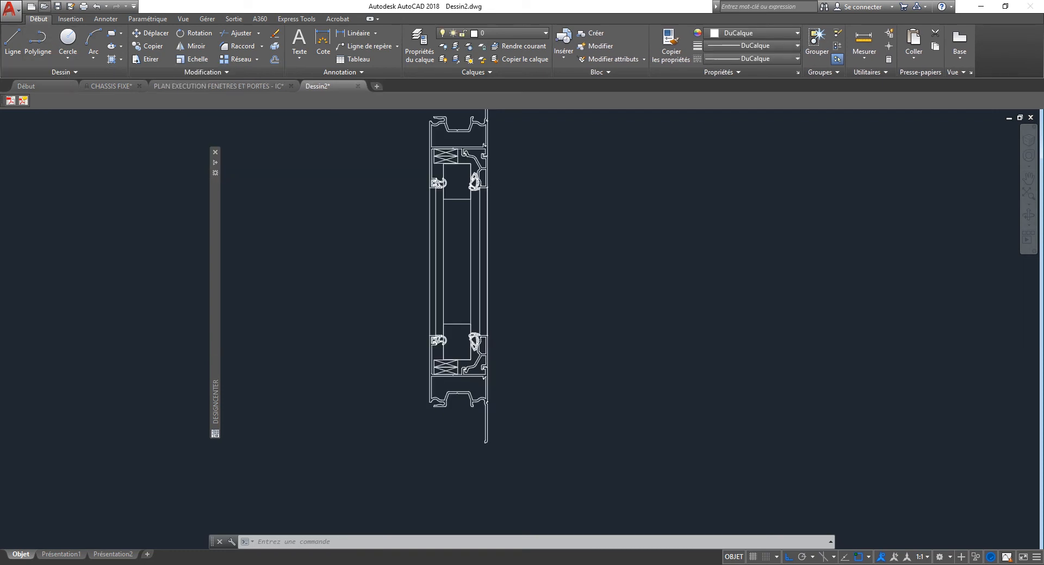
key(ctrl+o)
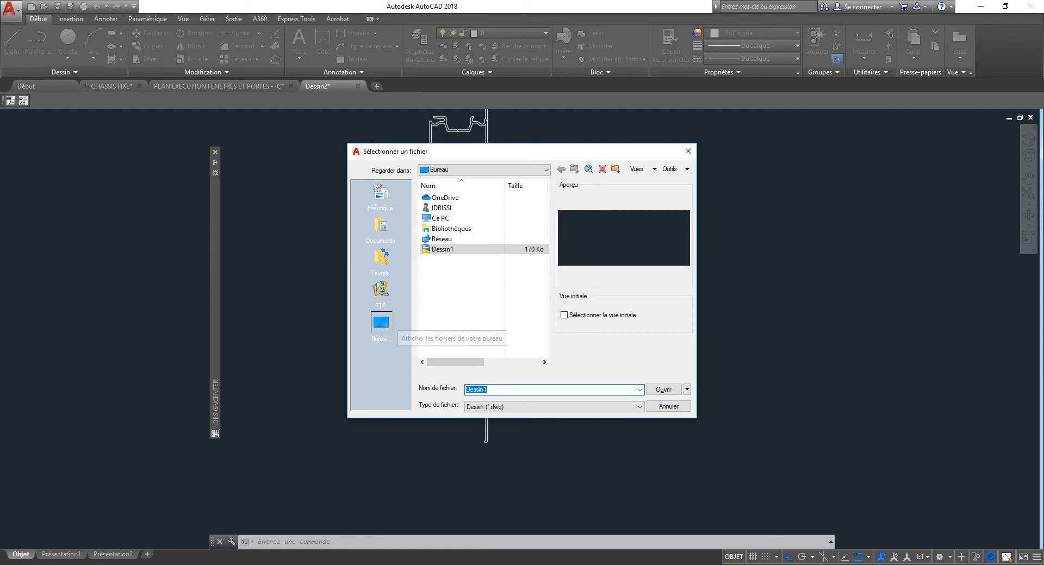
double_click(441, 218)
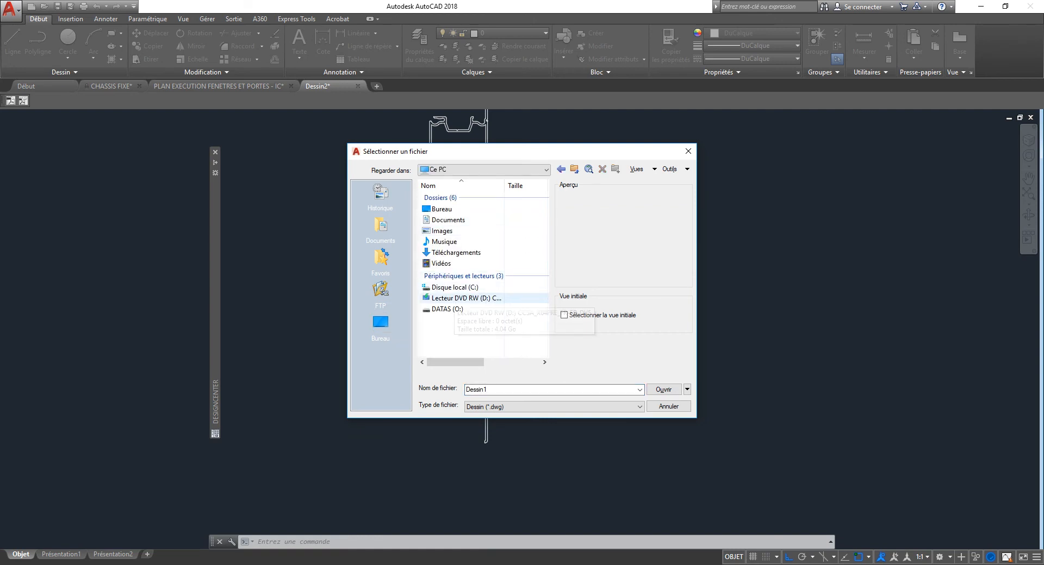
double_click(441, 309)
double_click(439, 239)
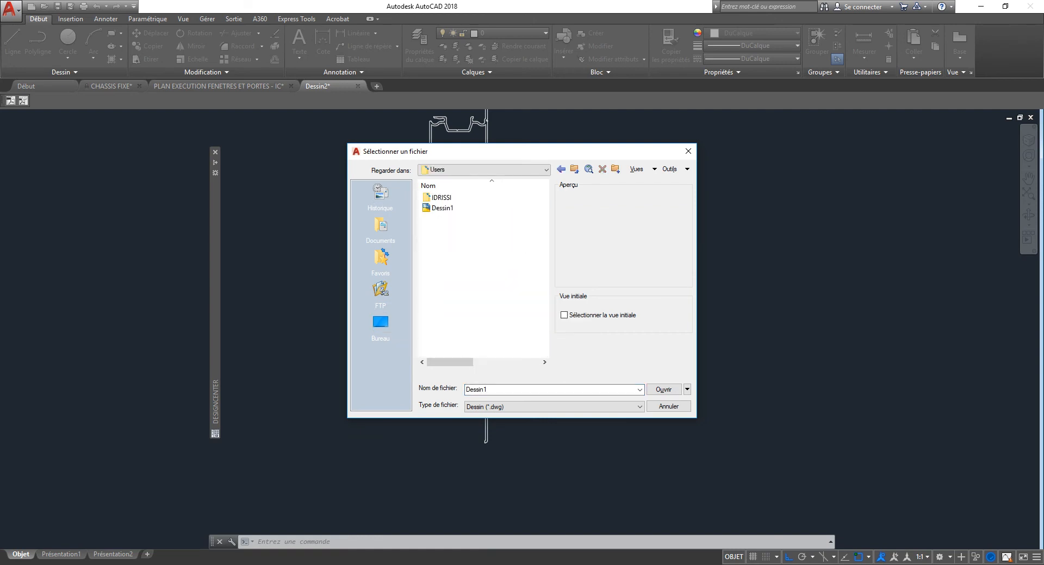
double_click(441, 208)
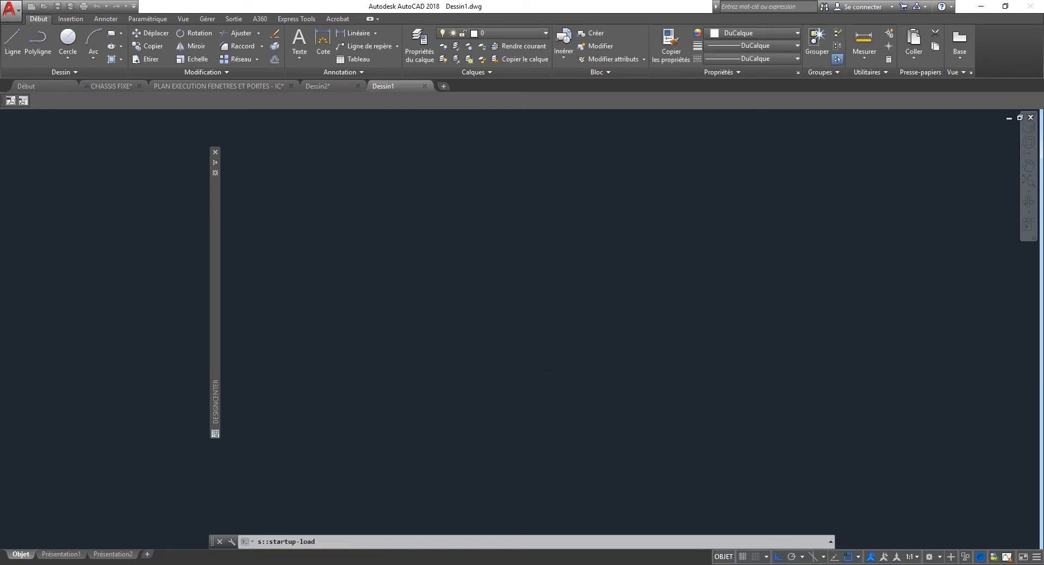
- Zoom to the drawing's extents and open the dimensioned glazing bead block with seals and glass in the Block Editor
text(z)
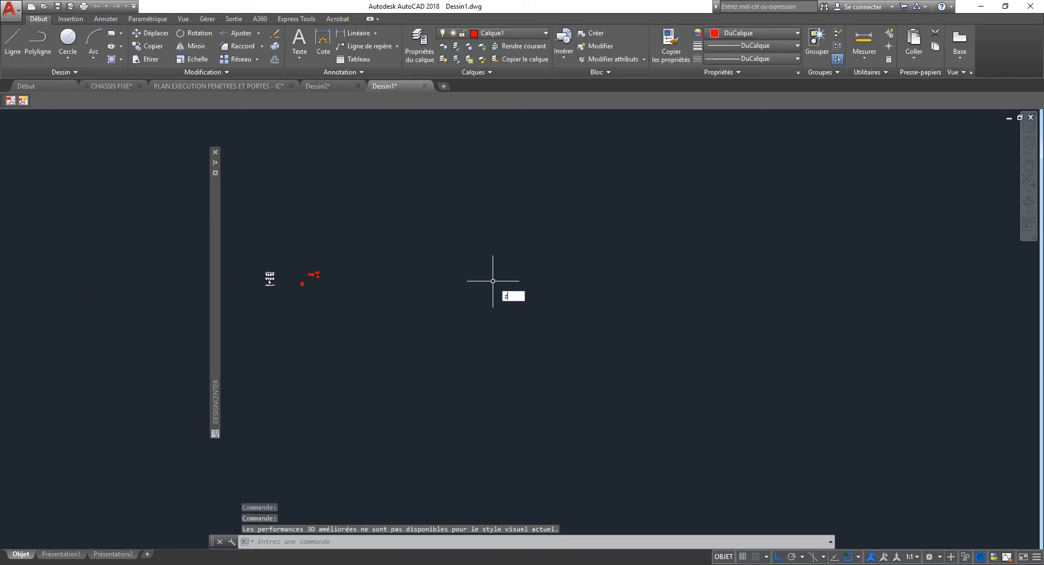
key(Return)
text(et)
key(Return)
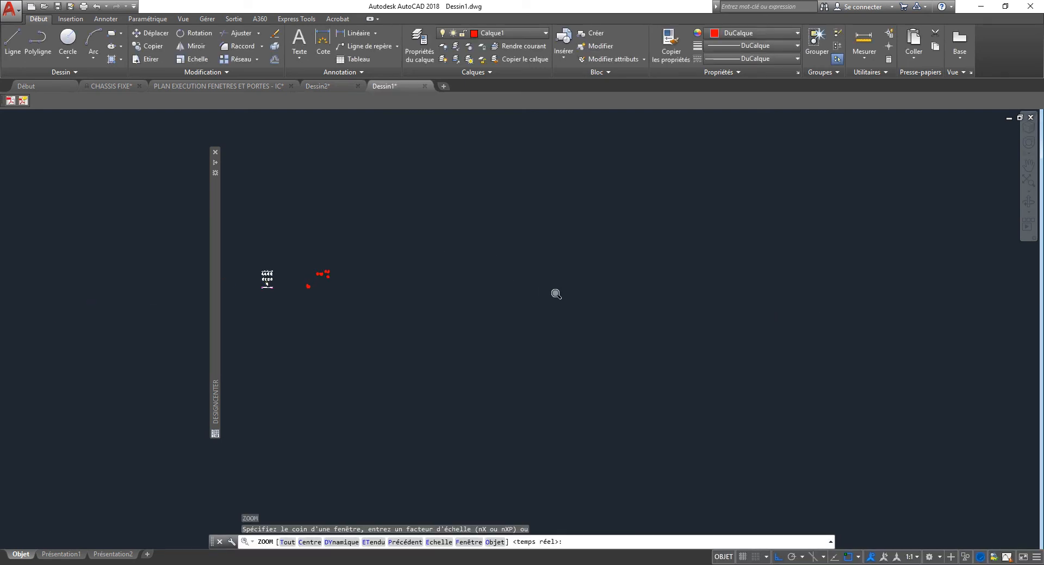
middle_drag(873, 264, 692, 296)
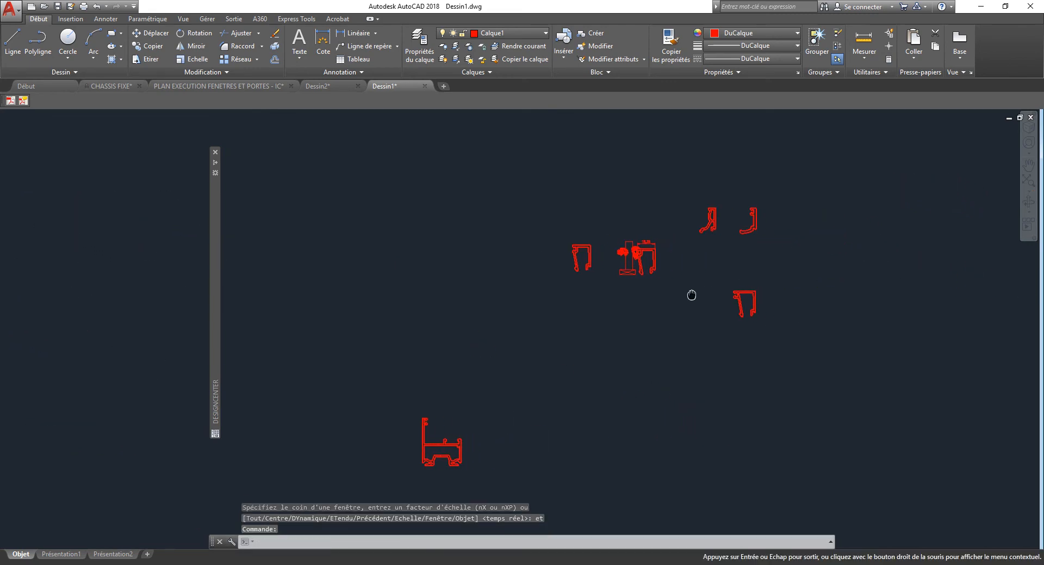
scroll(657, 257, up, 3)
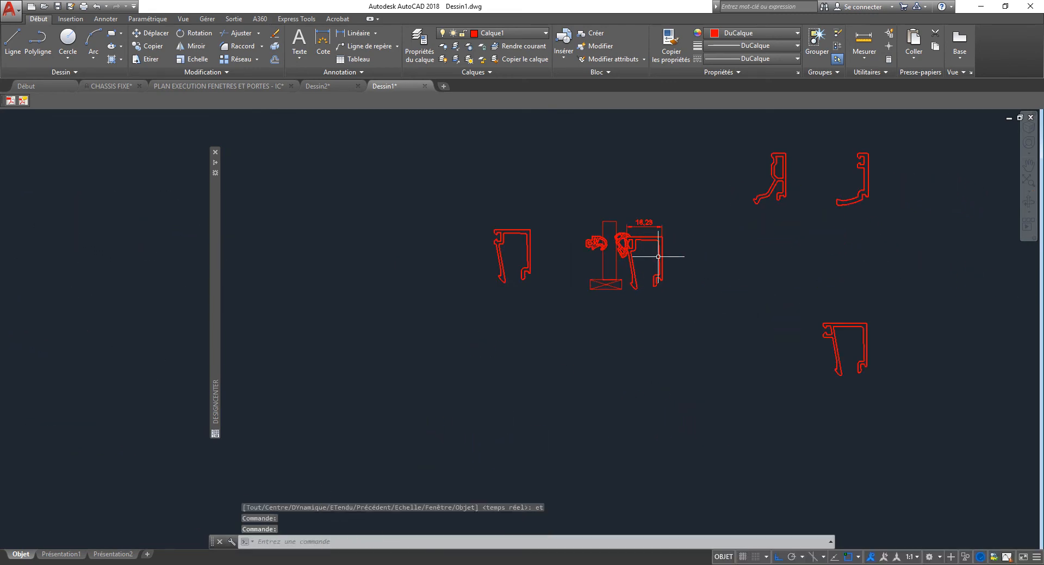
double_click(624, 248)
click(514, 361)
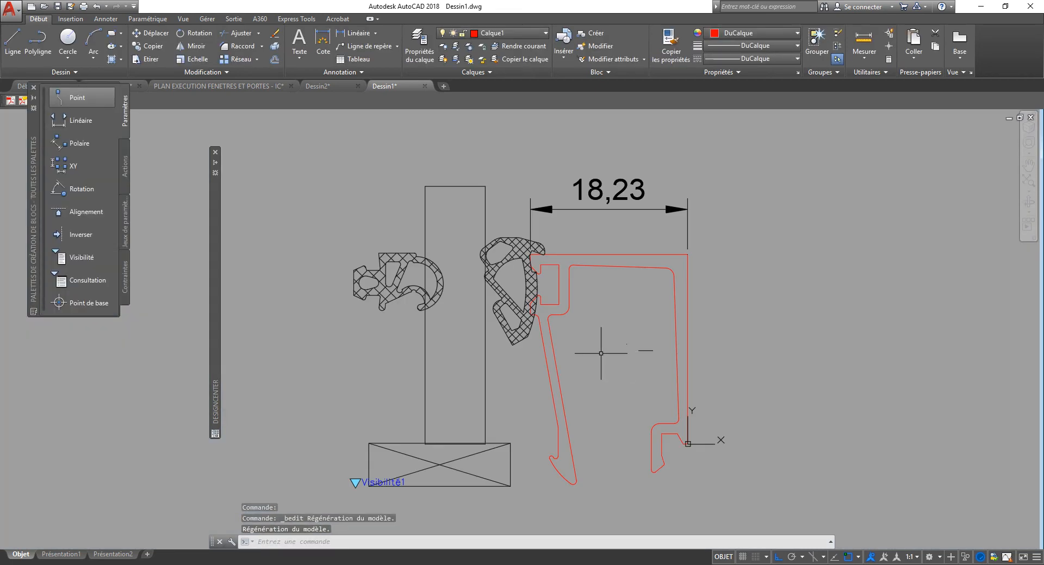
- Consult the glazing bead and seal table in the 4200.pdf catalogue, and return to the bead block in the drawing
key(alt+Tab)
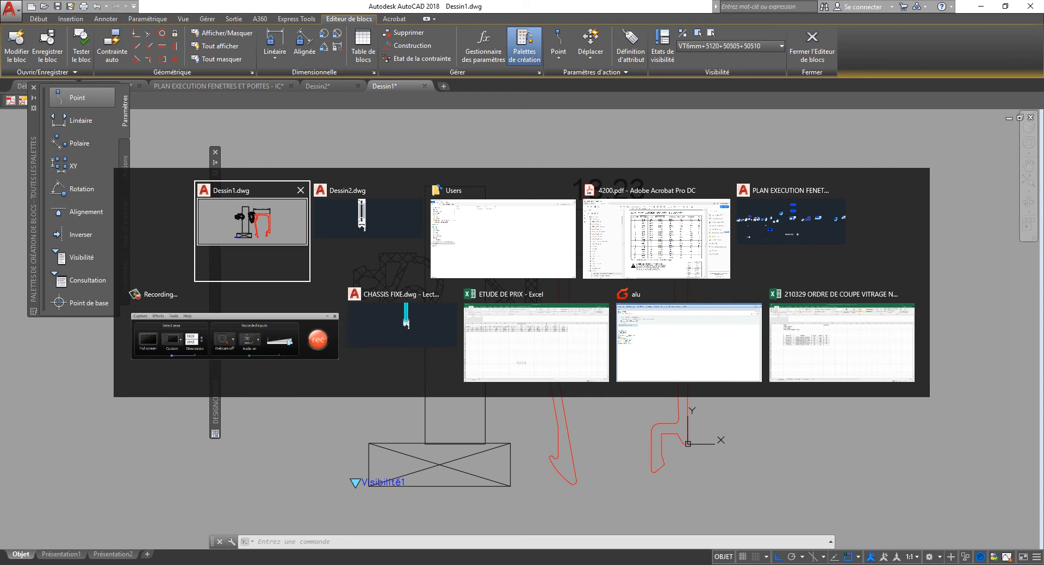
key(alt+Tab)
key(alt+Tab)
key(alt+Tab)
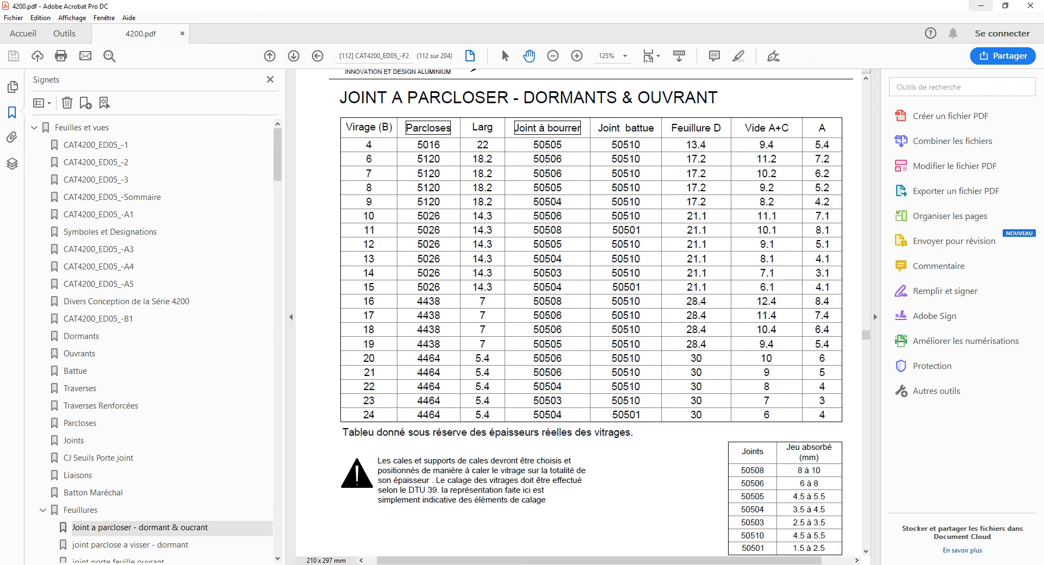
click(981, 5)
key(Escape)
key(Escape)
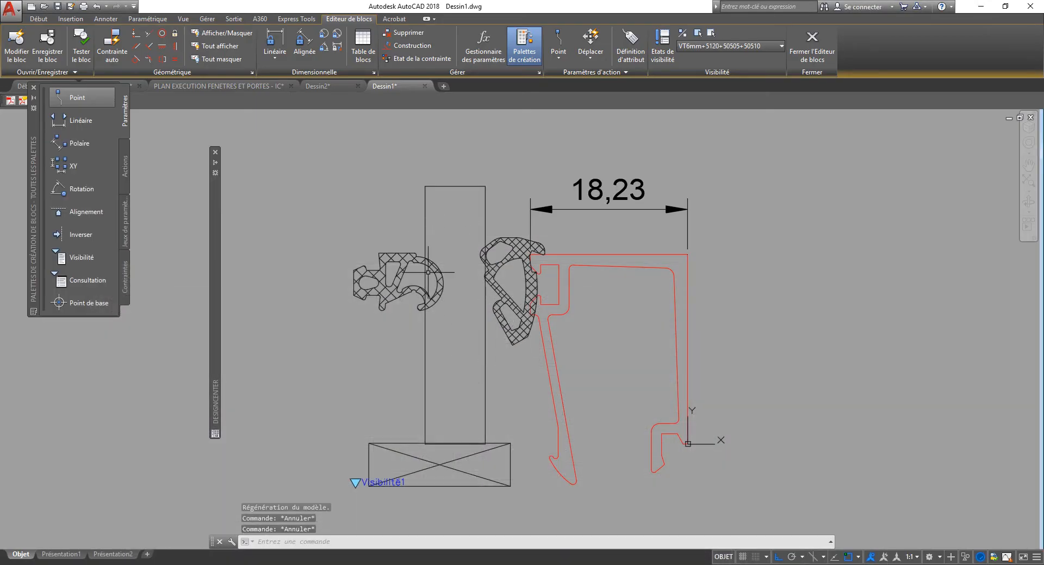
mouse_move(214, 349)
key(Escape)
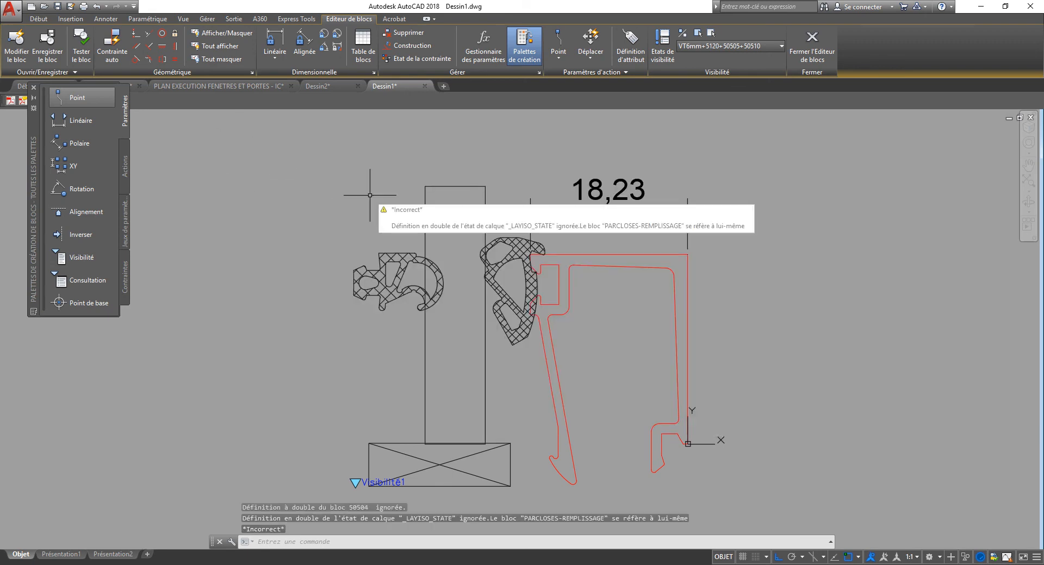
key(Escape)
key(Escape)
- Copy the glass, both seals and the crossed setting block with base point 0,0, and open the block's visibility states
scroll(455, 276, down, 2)
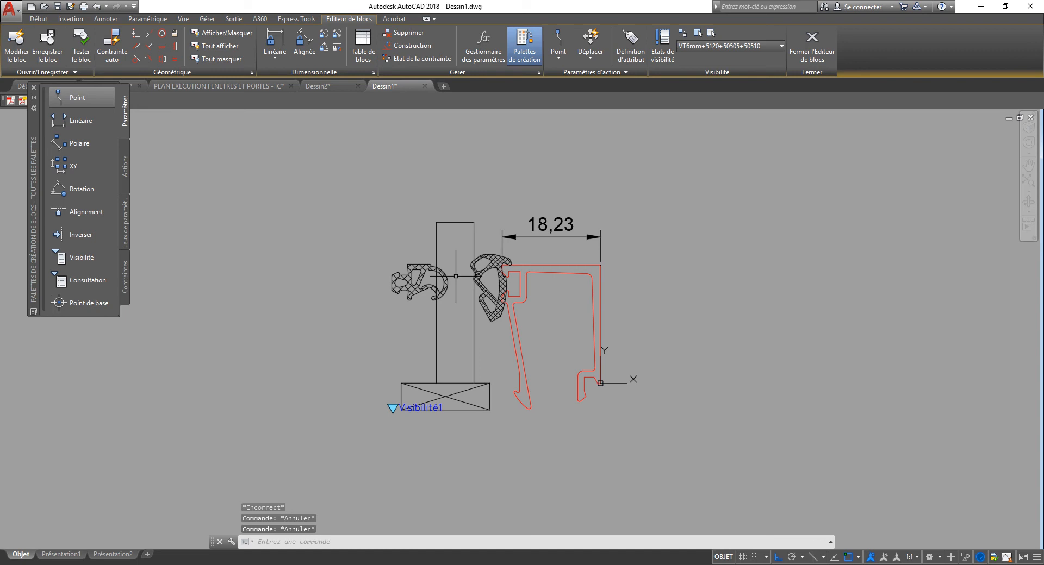
key(ctrl+shift+c)
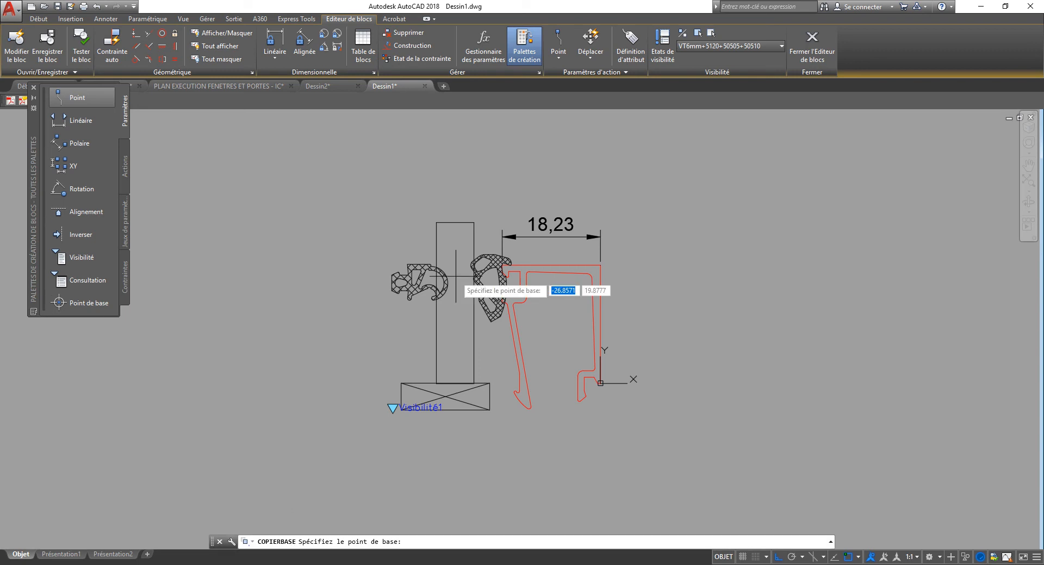
text(0,0)
key(Return)
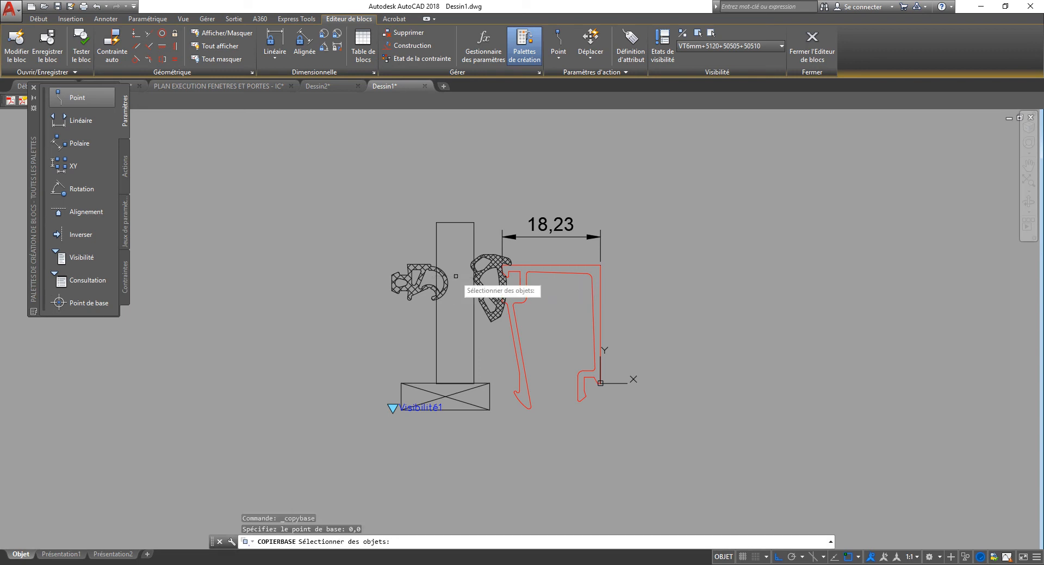
click(491, 287)
click(433, 290)
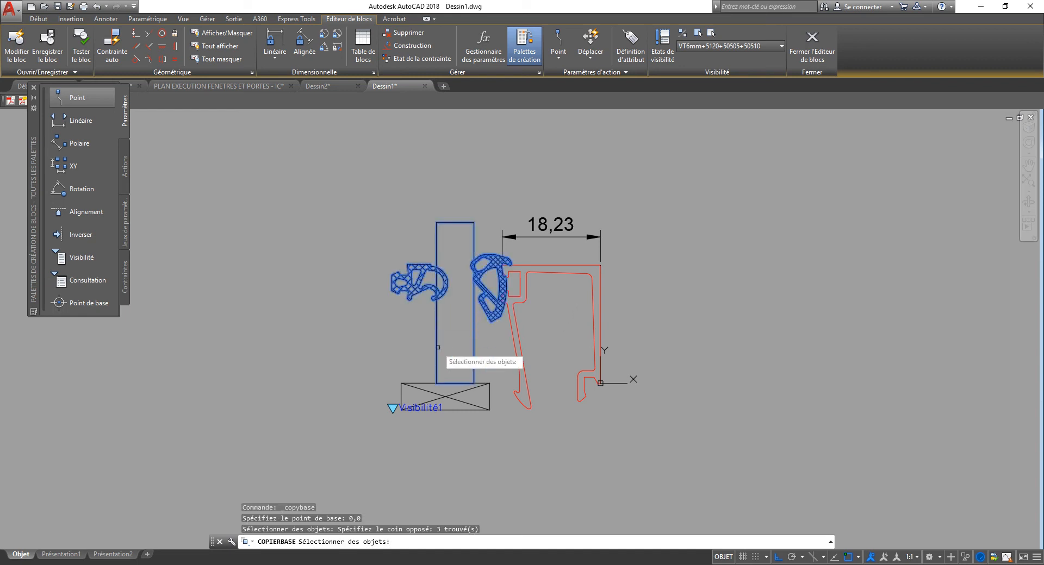
click(481, 362)
click(402, 432)
key(Return)
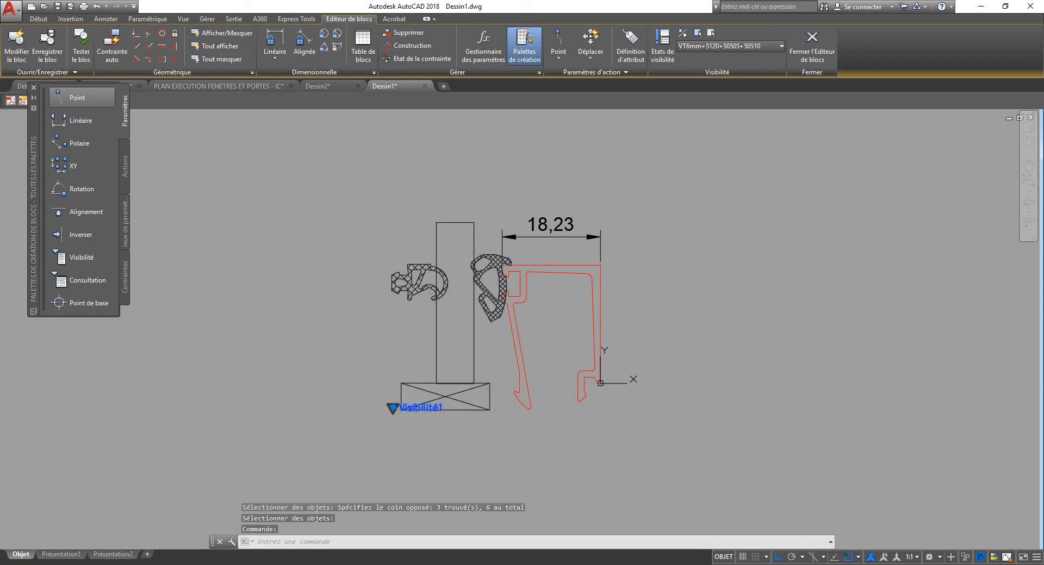
double_click(392, 408)
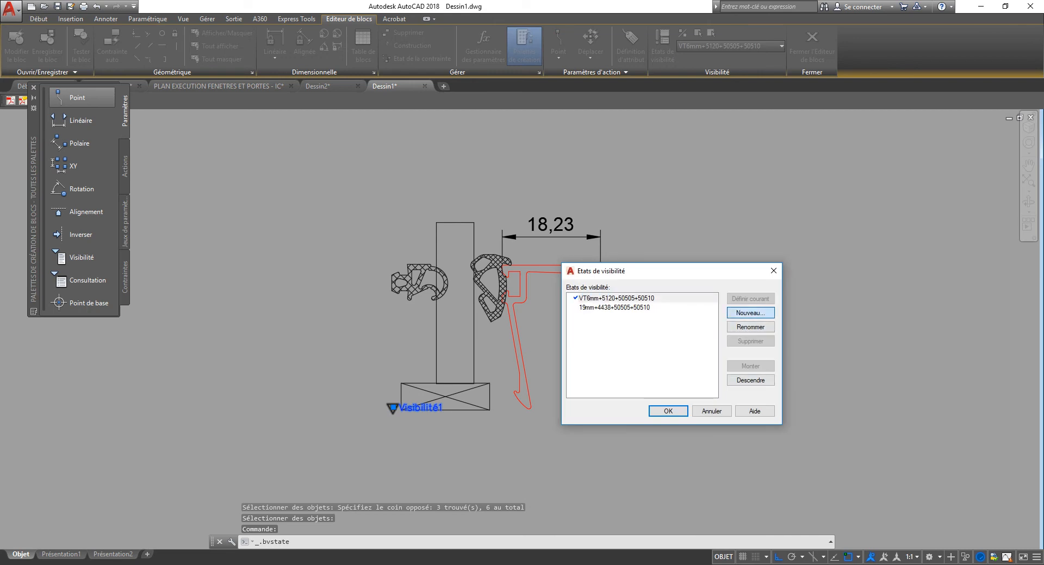
click(750, 313)
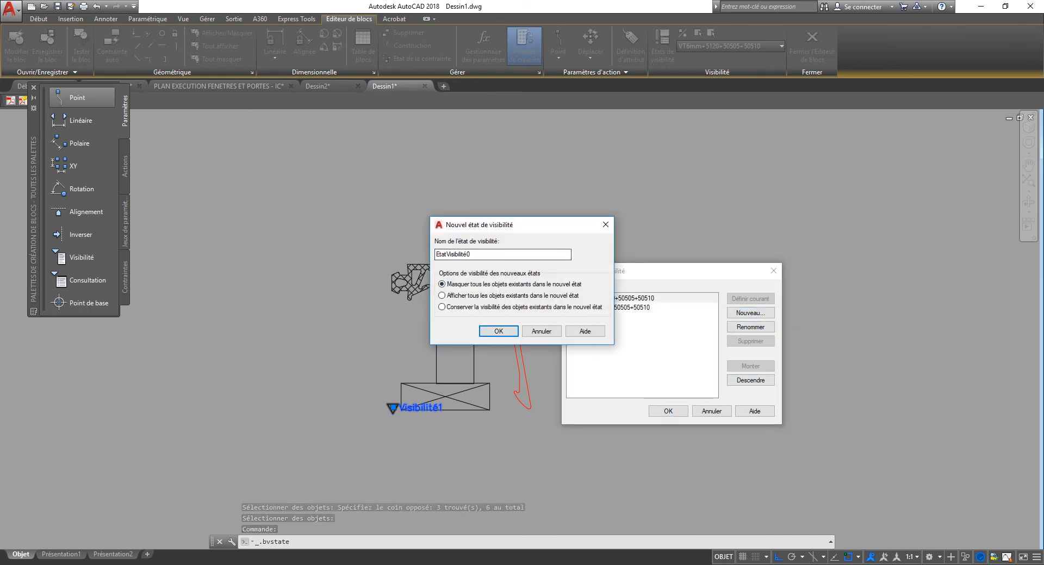
key(alt+Tab)
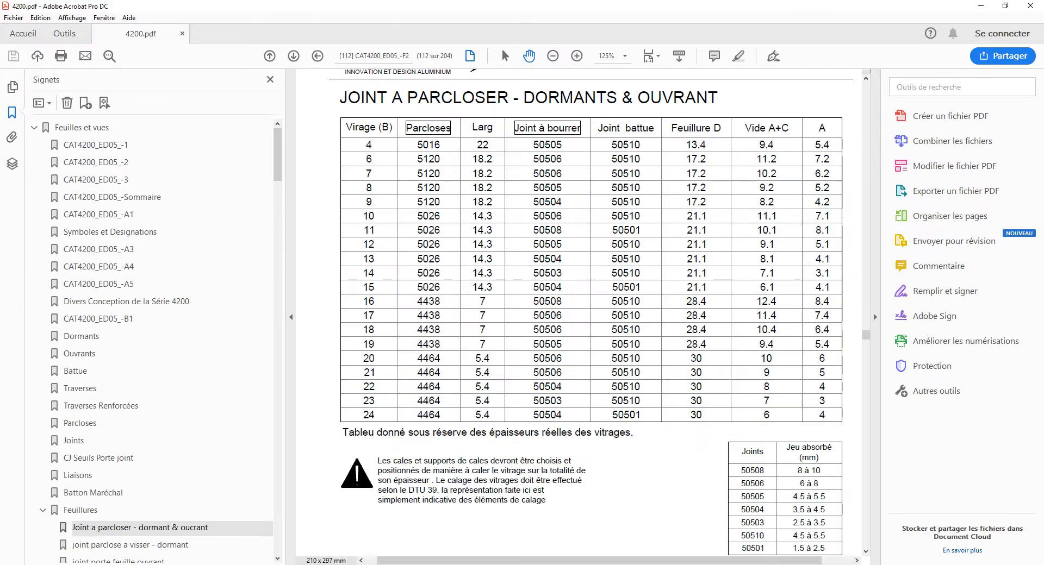
key(alt+Tab)
double_click(454, 255)
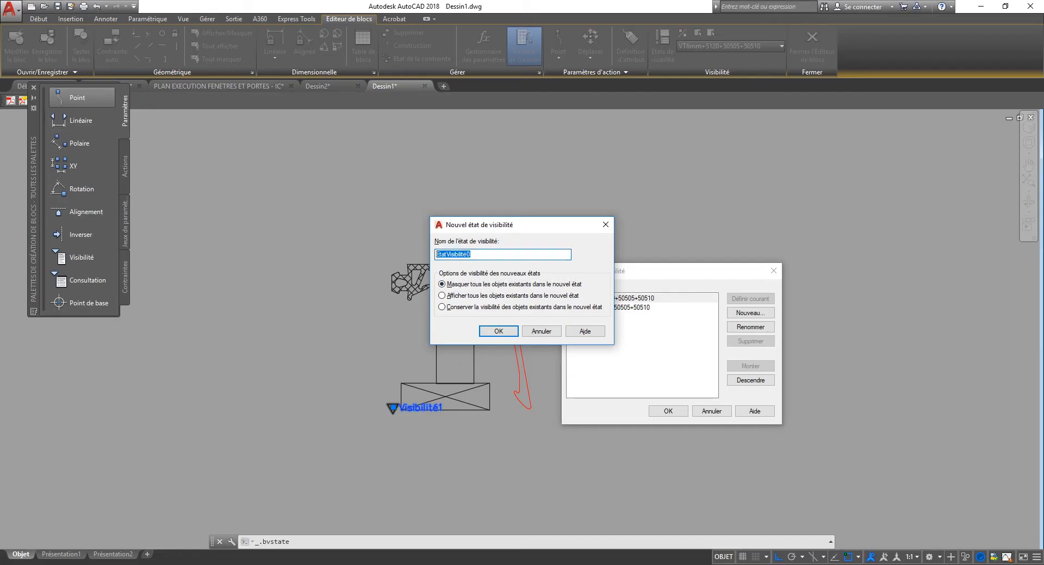
text(446)
drag(565, 225, 453, 206)
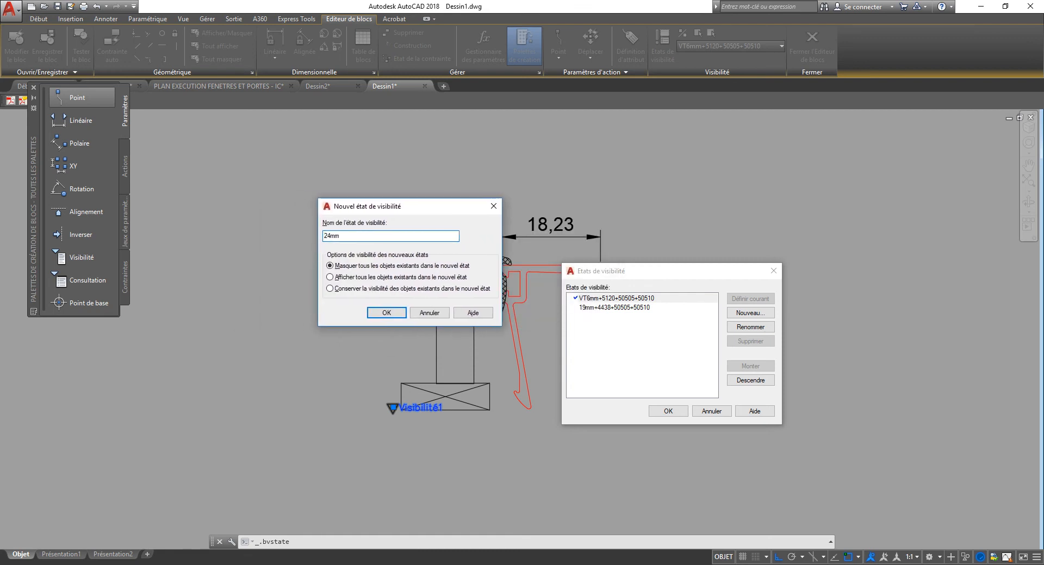
key(Escape)
- Rename the 19 mm visibility state as VT19mm+4438+50505+50510 and the 6 mm one as VT06mm+5120+50505+50510
click(614, 308)
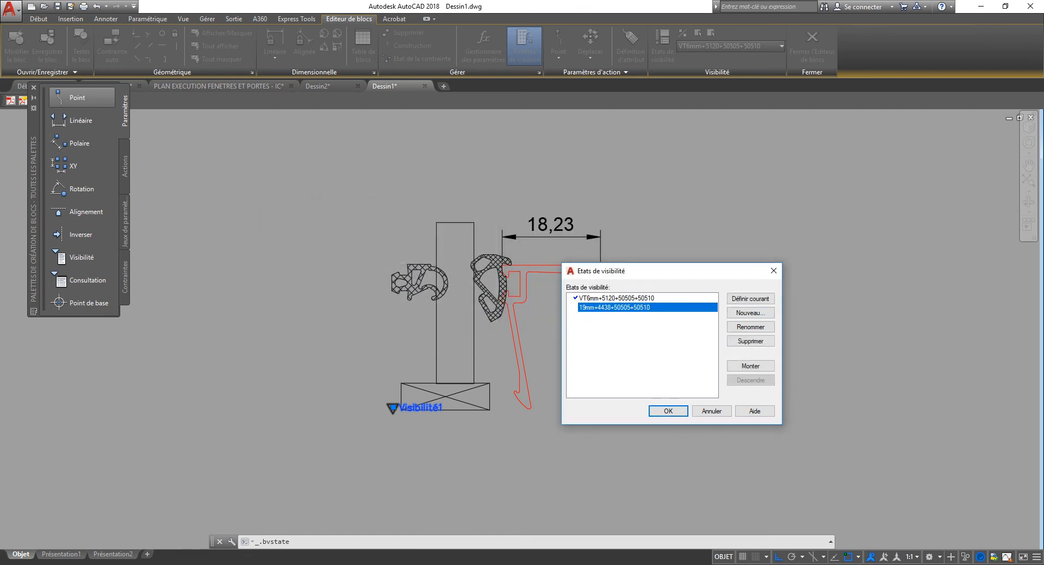
click(614, 308)
click(586, 307)
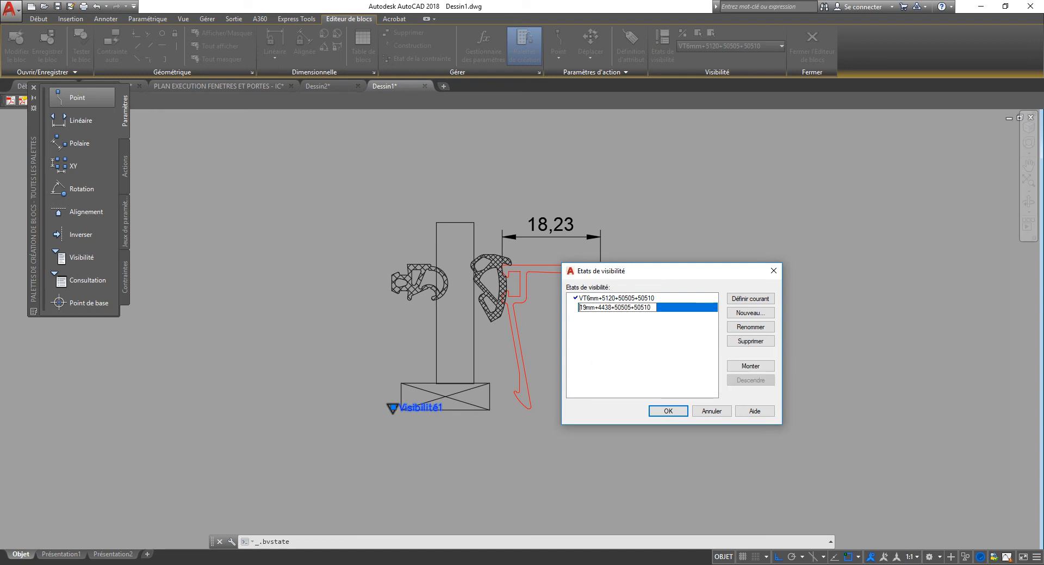
text(VT)
key(Return)
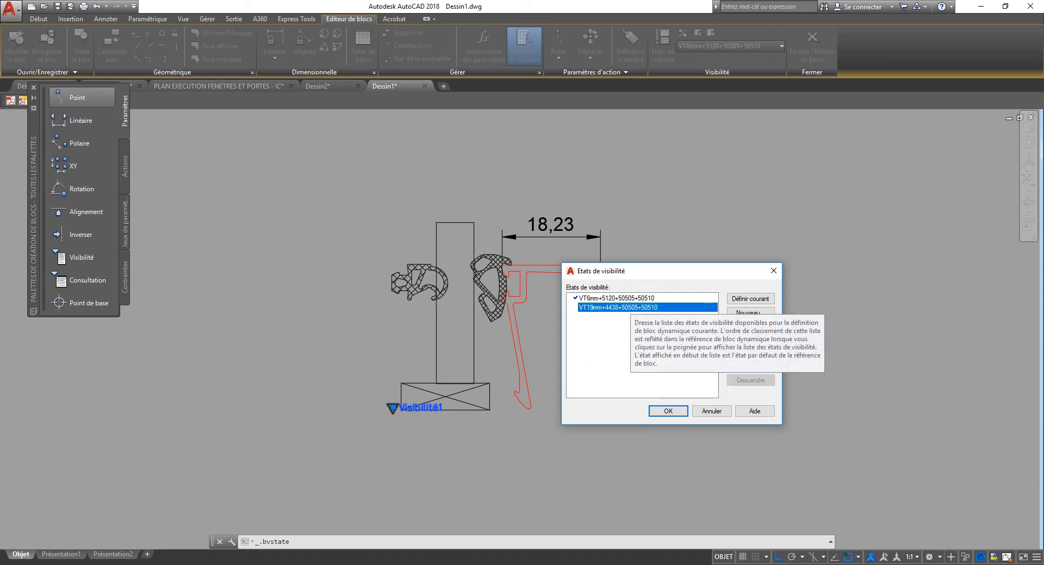
click(625, 299)
click(625, 298)
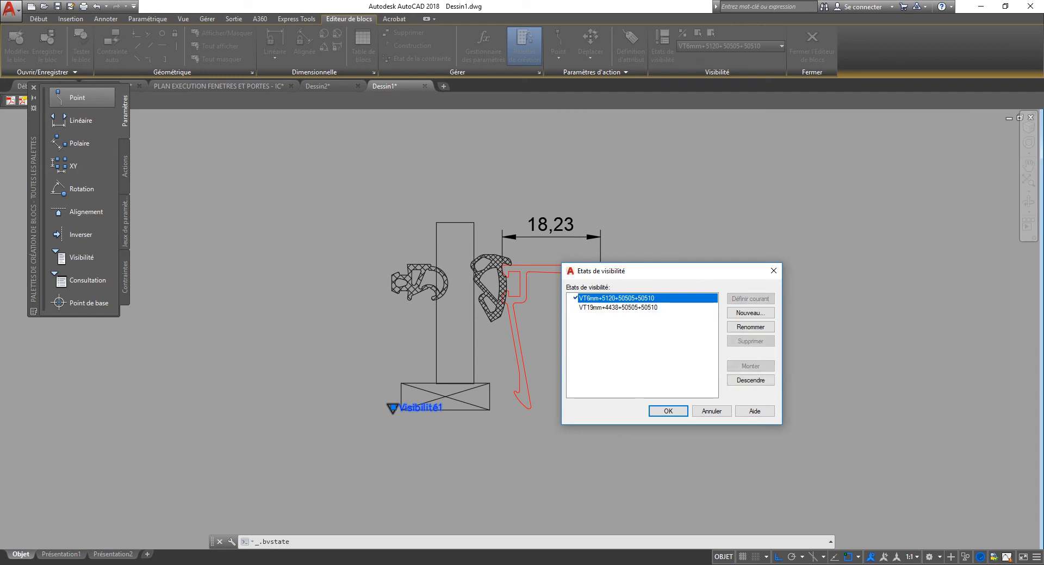
click(587, 298)
text(0)
key(Return)
- Create the visibility state VT24mm+4464+J1+J2 with all existing objects hidden, checking the bead reference in the 4200.pdf table
click(750, 313)
text(VT24mm+)
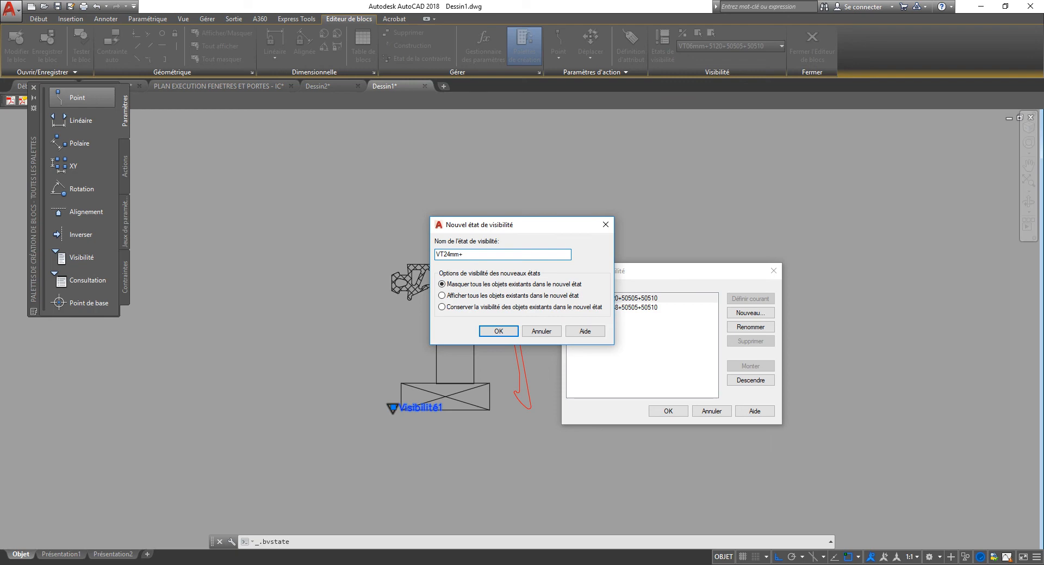
key(alt+Tab)
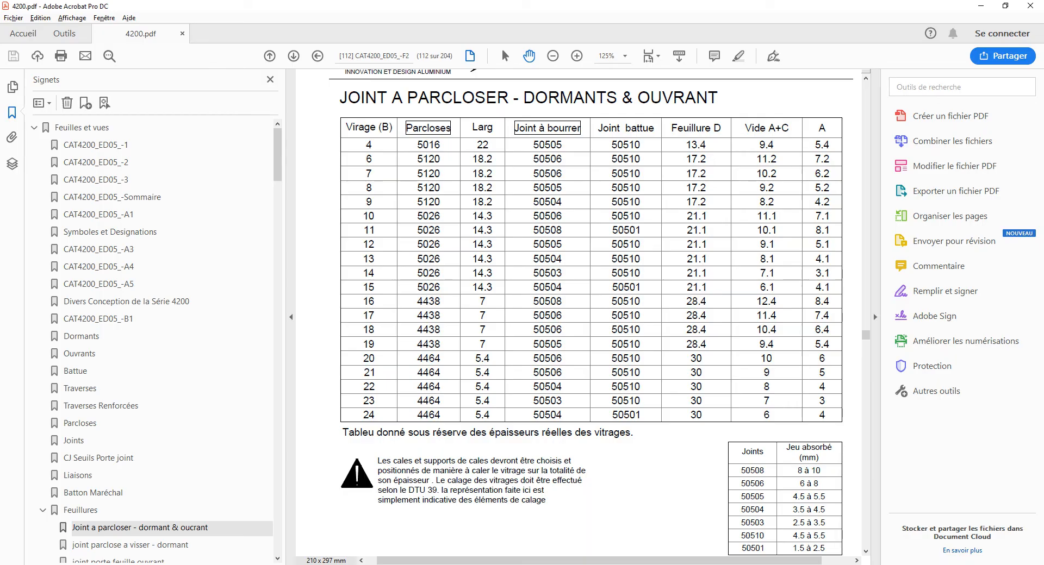
key(alt+Tab)
text(24mm+)
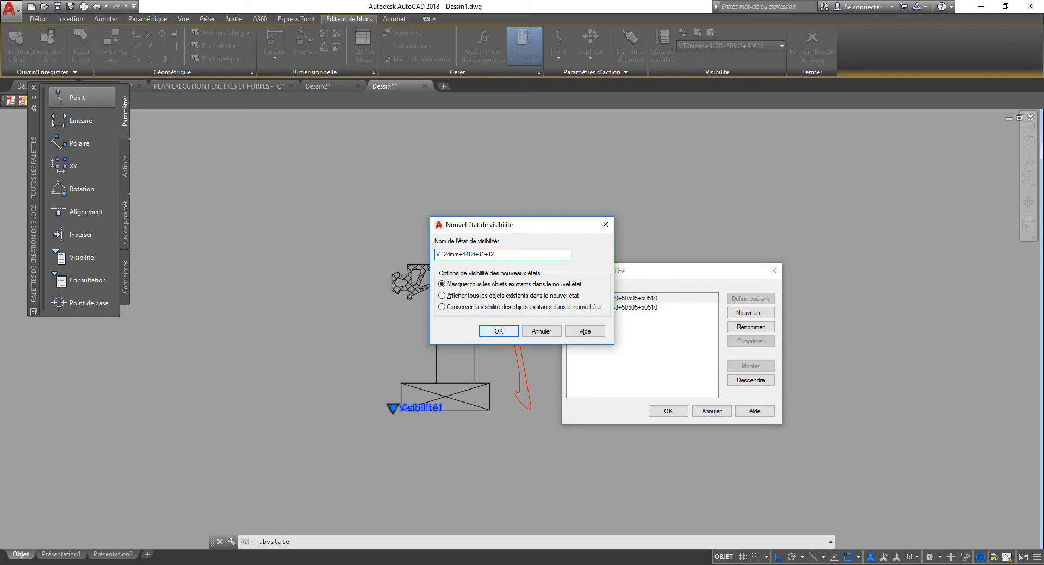
text(4464+J1+J2)
key(Return)
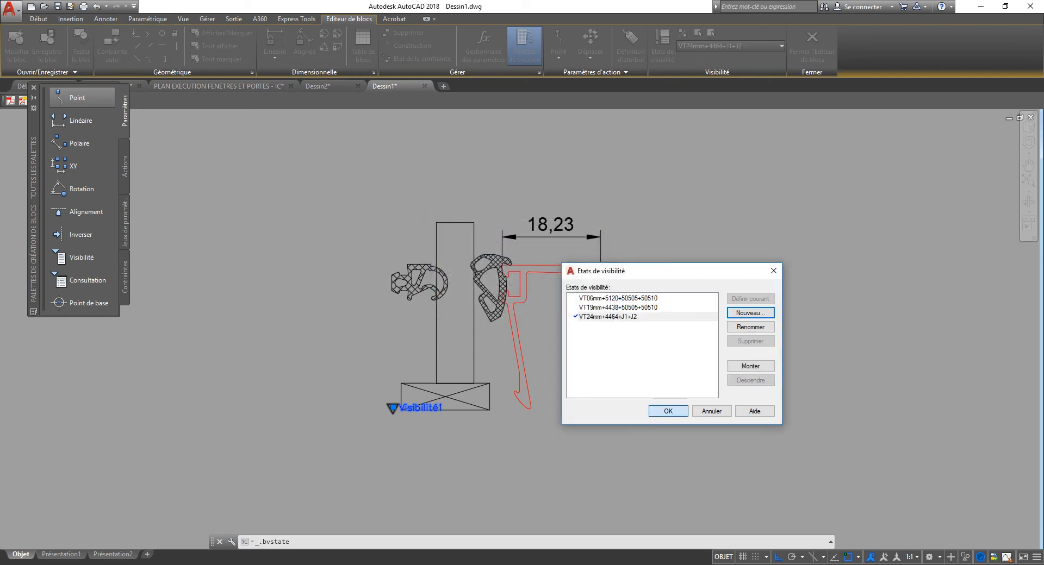
key(Return)
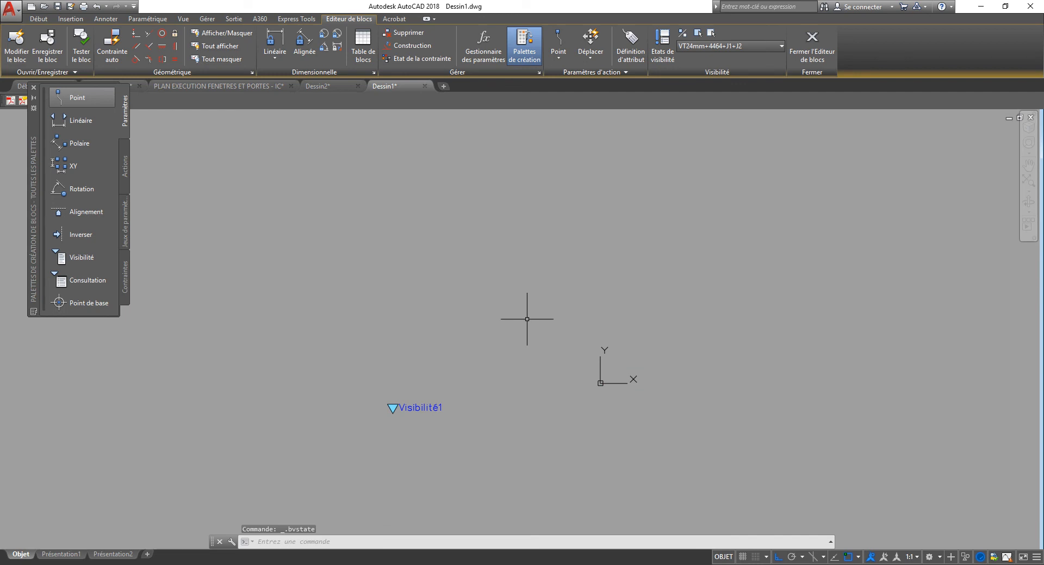
- Paste the copied glass, seals and setting block at insertion point 0,0 in the new visibility state
key(ctrl+v)
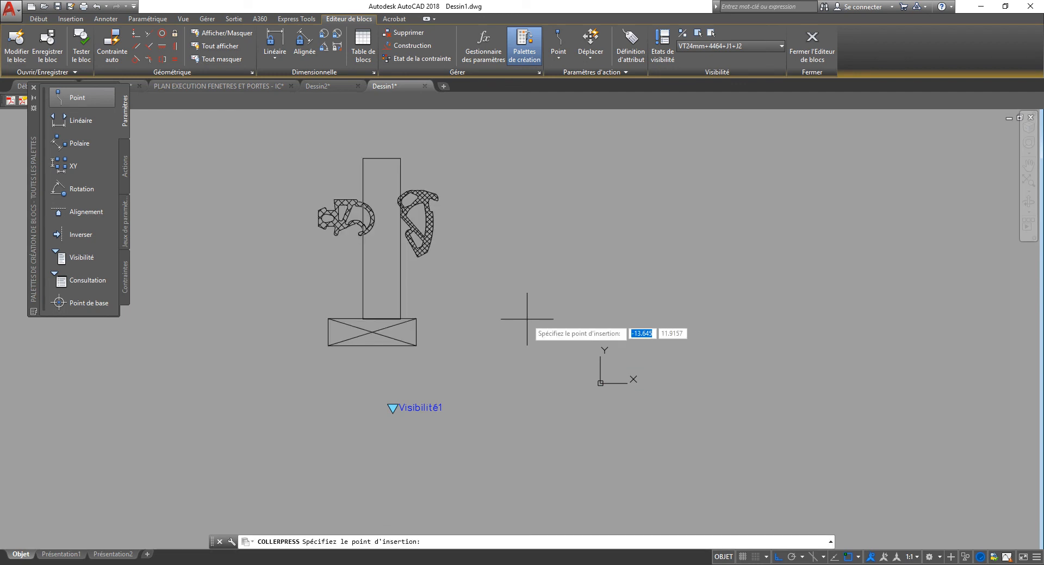
text(0?0)
key(Return)
text(,0)
key(Return)
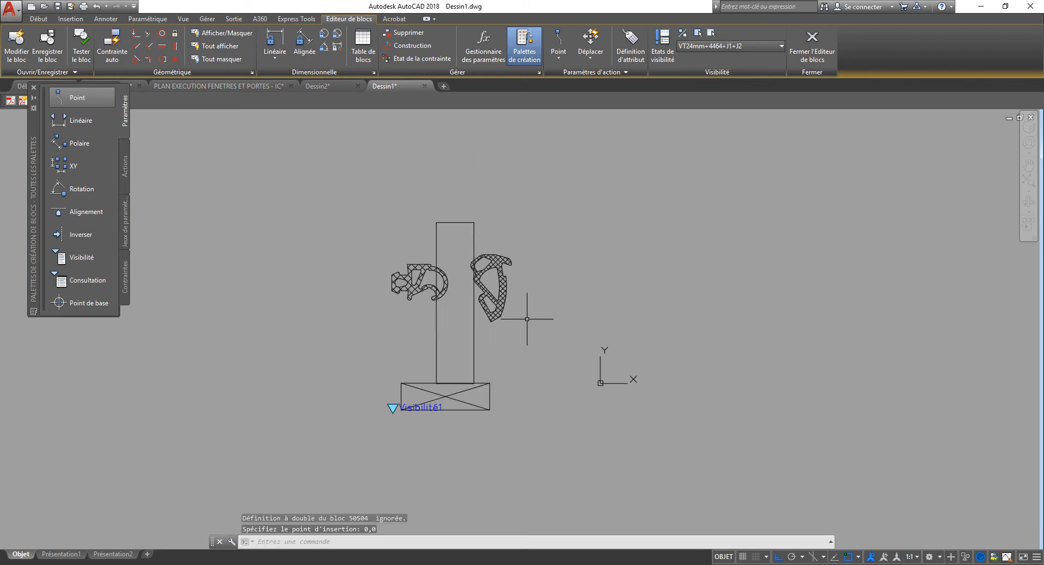
- Insert the bead block 4464 at 0,0,0 with uniform scale 1 and rotation angle 0
text(I)
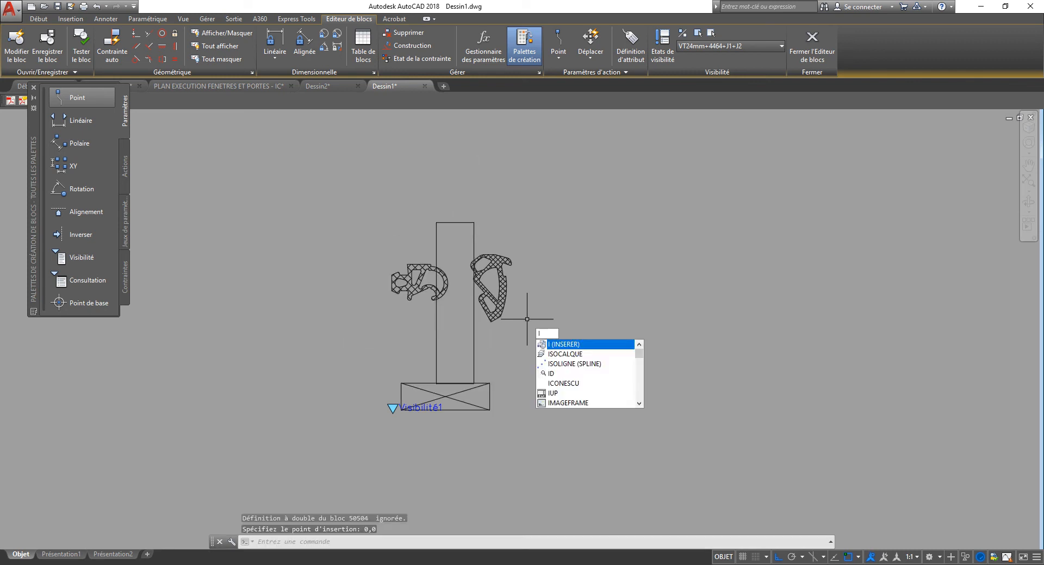
key(Return)
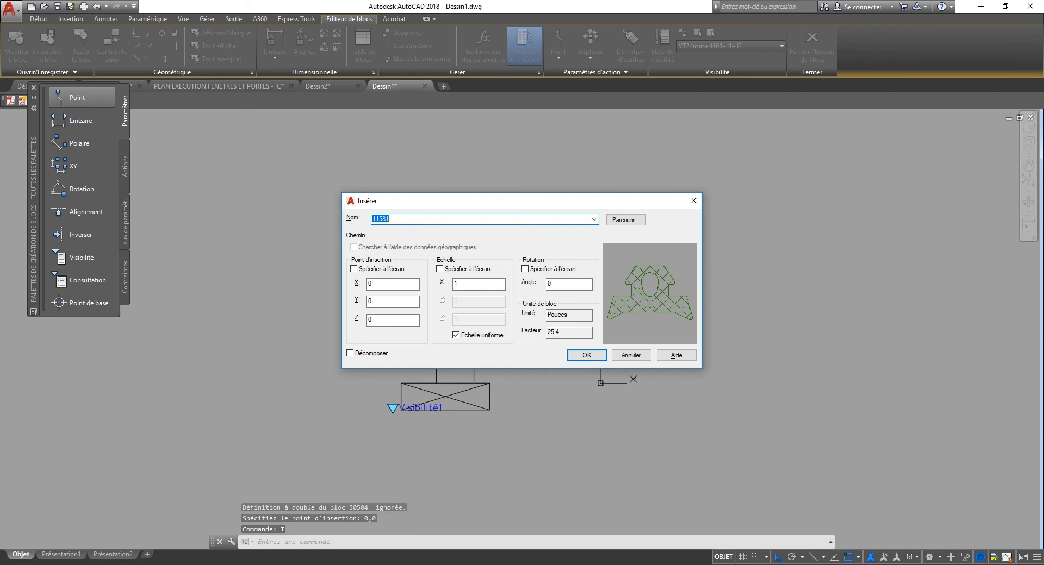
text(4464)
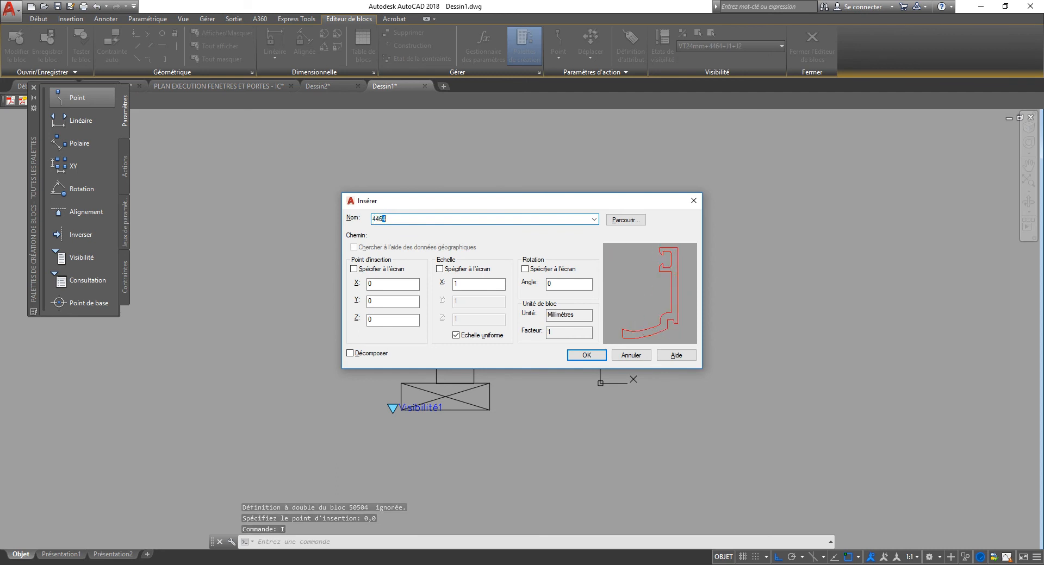
key(Return)
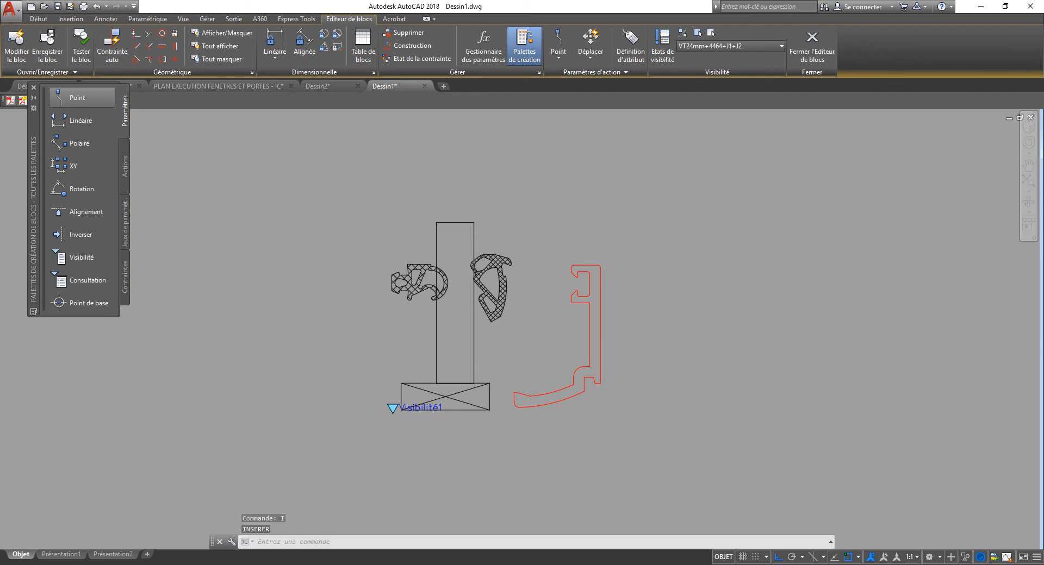
- Stretch the setting block's top edge and the glass's bottom edge upward by about 4.3 mm
scroll(495, 400, up, 4)
text(et)
key(Return)
click(517, 337)
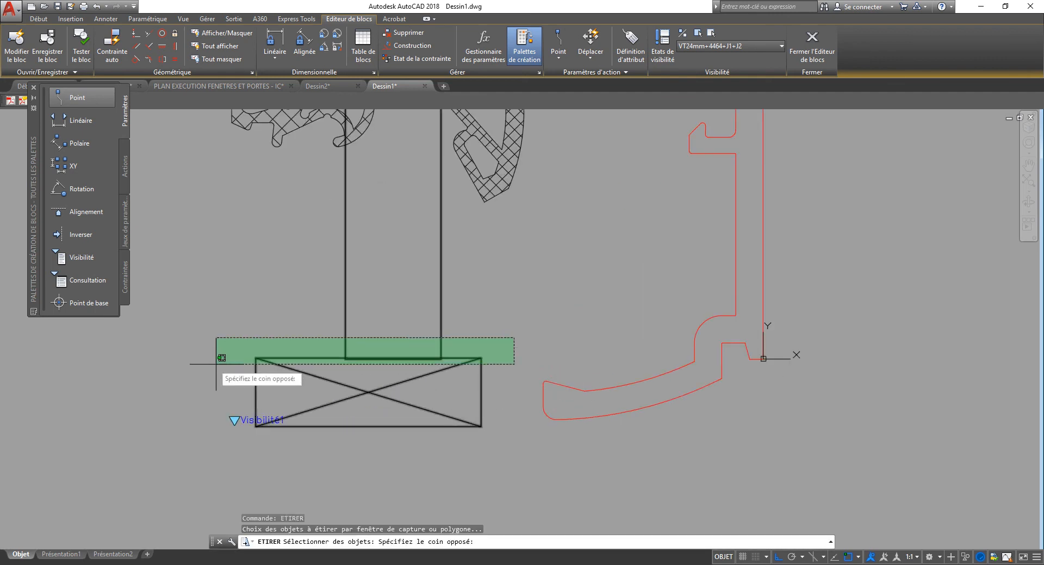
click(191, 366)
key(Return)
click(549, 320)
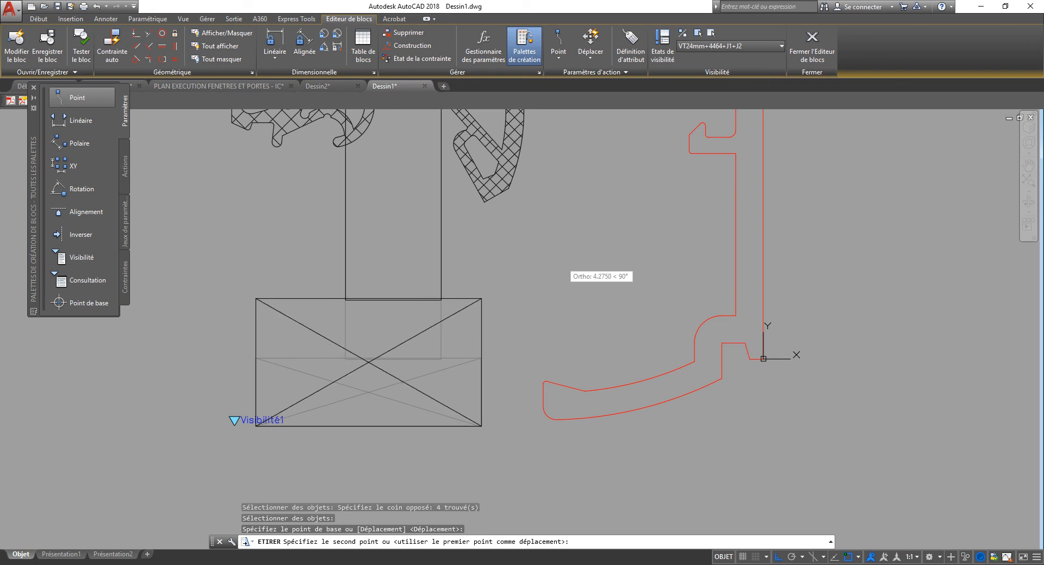
click(562, 262)
text(d)
key(Return)
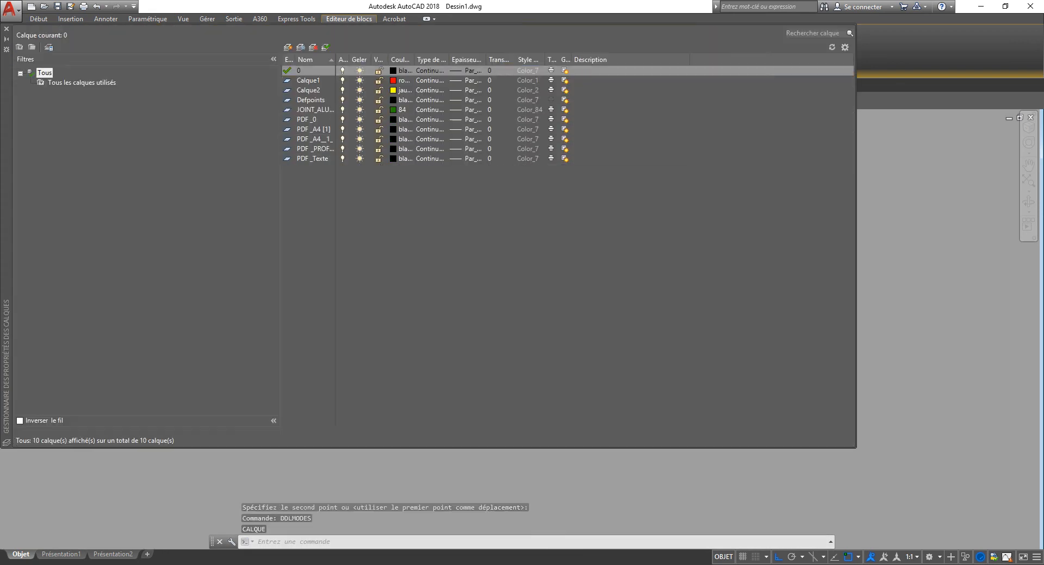
click(7, 29)
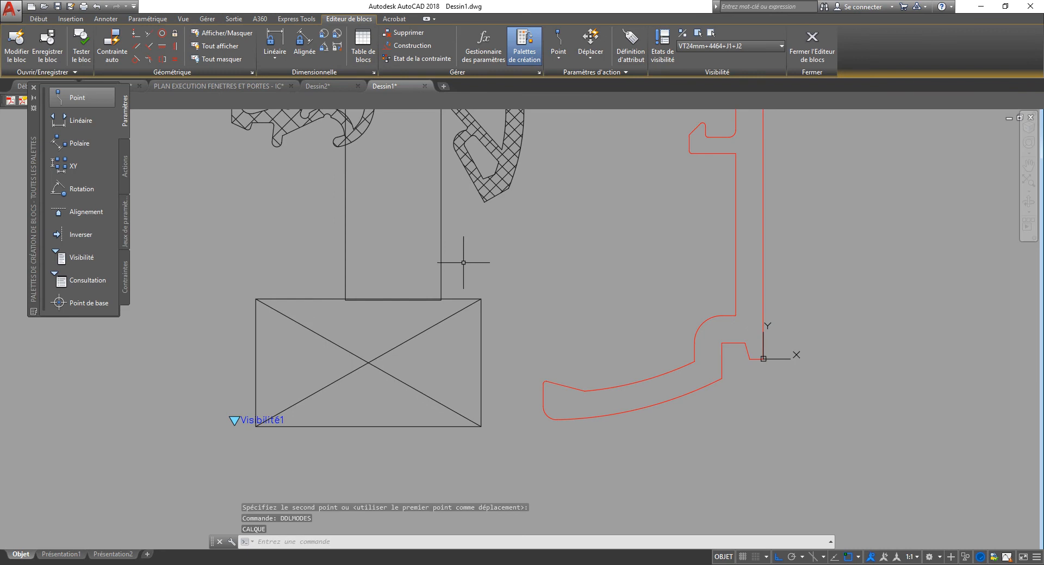
- Place a vertical construction line on the glass edge away from the bead, and erase it
text(do)
key(Return)
text(v)
key(Return)
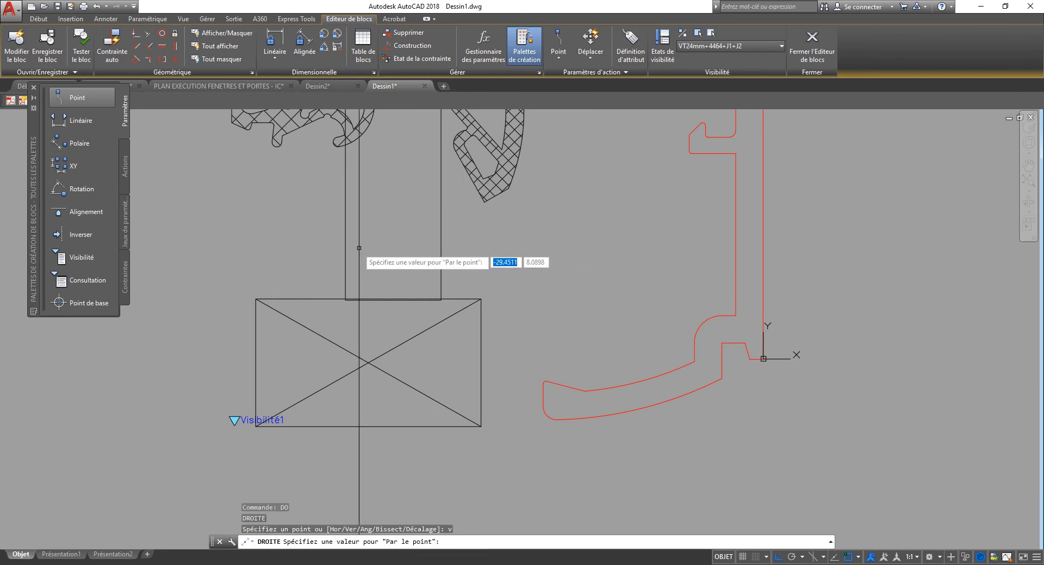
click(345, 283)
text(e)
key(Return)
text(d)
key(Return)
key(Return)
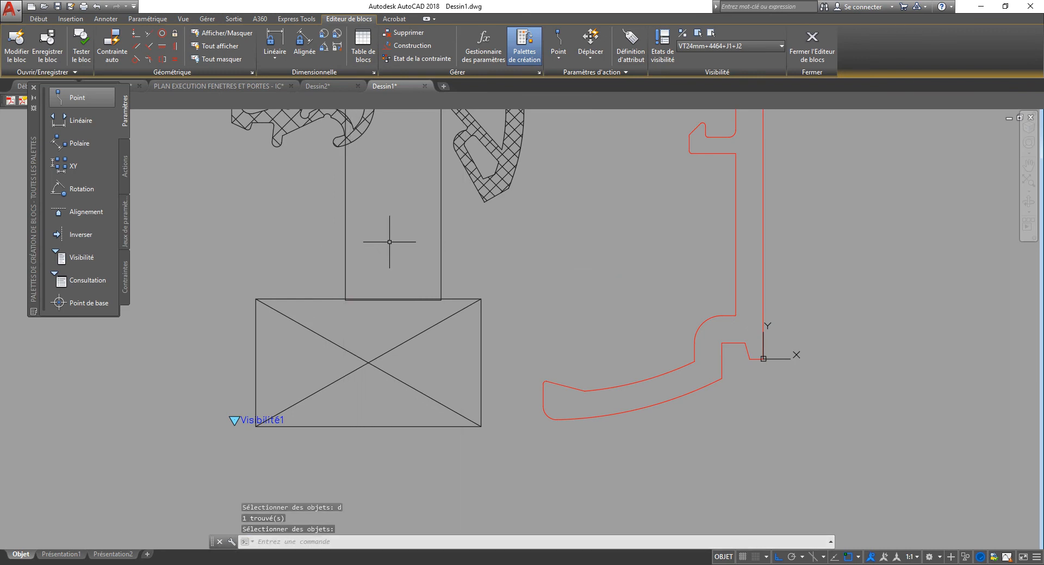
- Move the vertical construction line horizontally 24 mm from the glass edge toward the bead
key(Return)
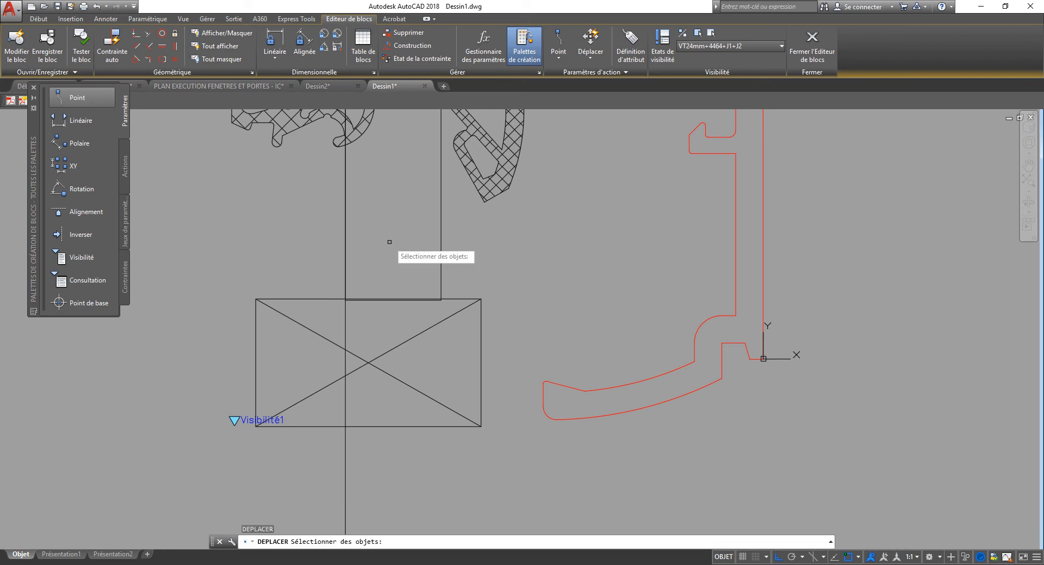
click(389, 242)
text(24)
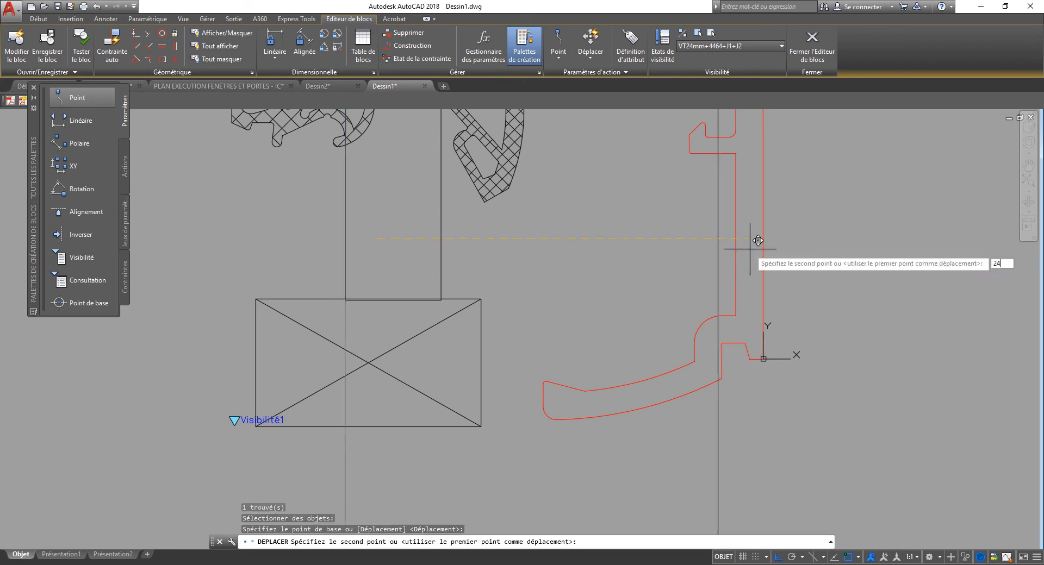
key(Return)
- Stretch the glass's bead-side edge perpendicular to the vertical construction line
click(535, 251)
click(407, 240)
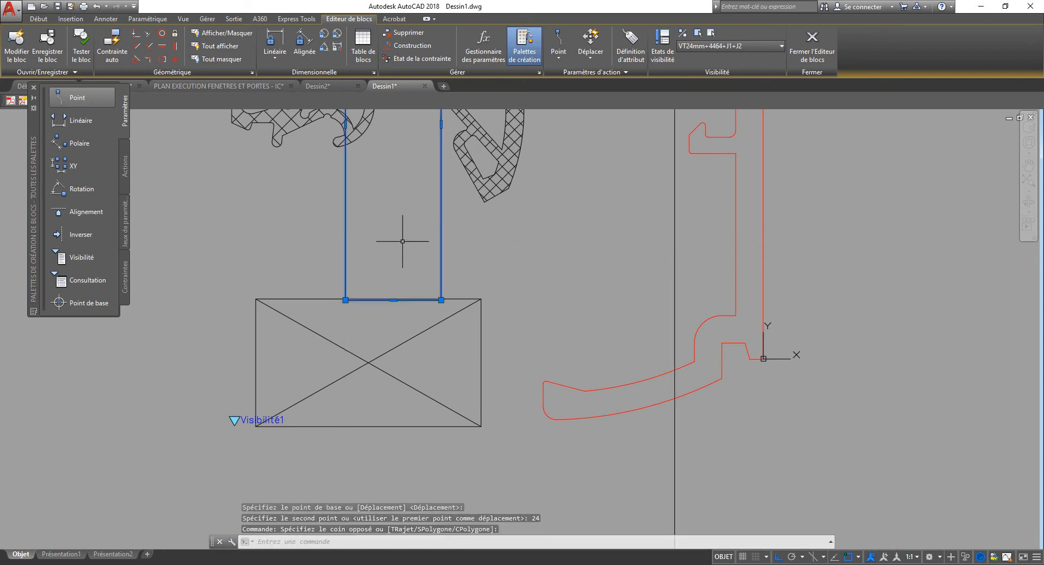
scroll(540, 258, down, 2)
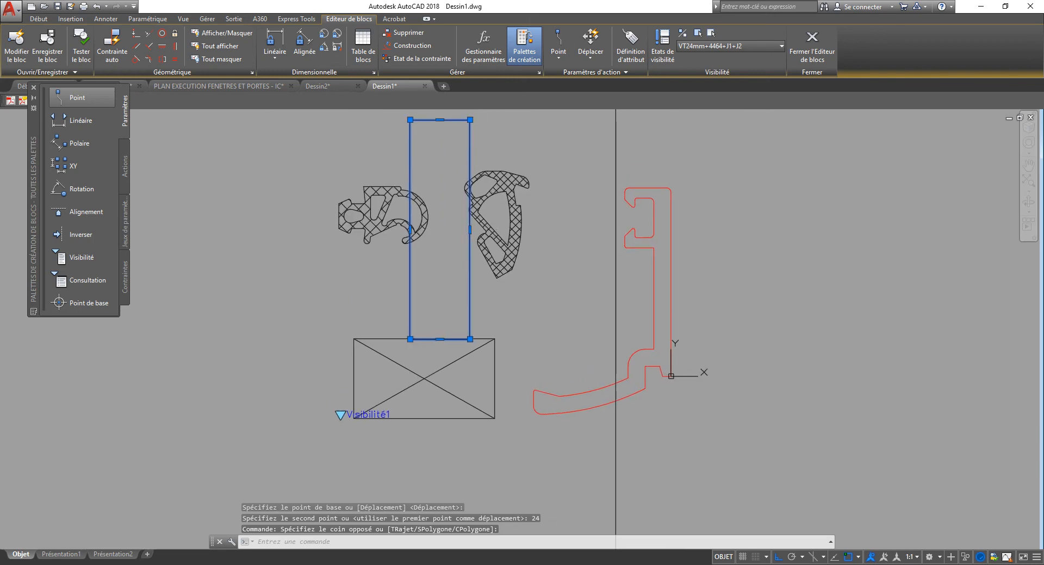
click(469, 230)
shift+right_click(525, 229)
click(566, 418)
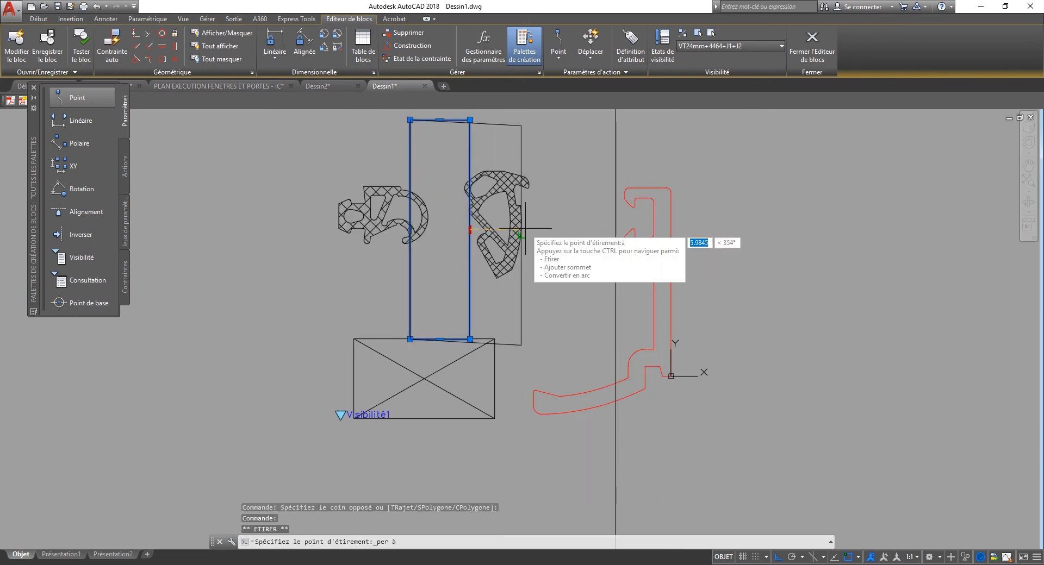
click(613, 227)
key(Escape)
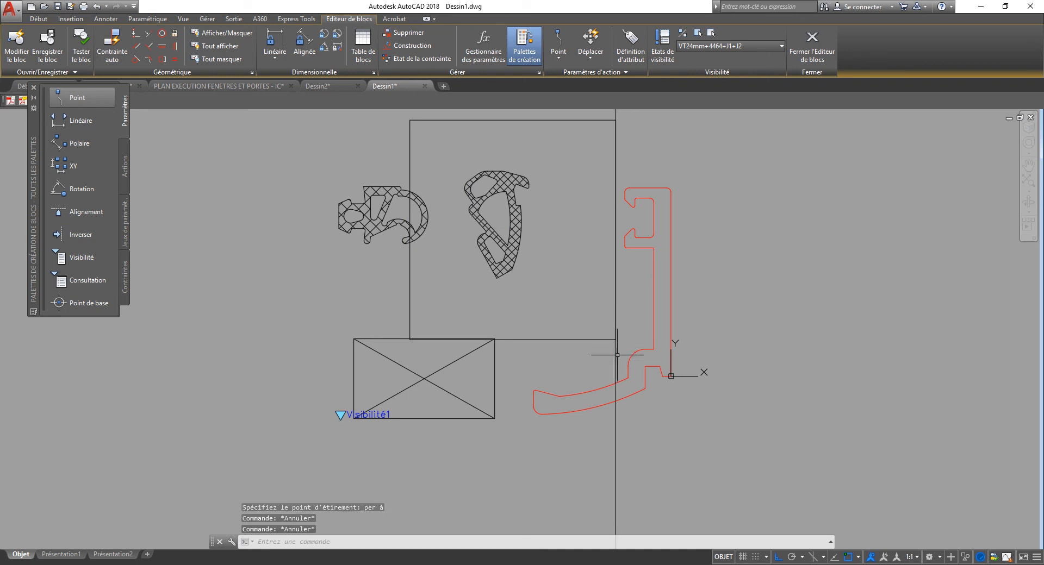
- Erase the vertical construction line on the glass's bead-side edge
click(615, 348)
click(589, 358)
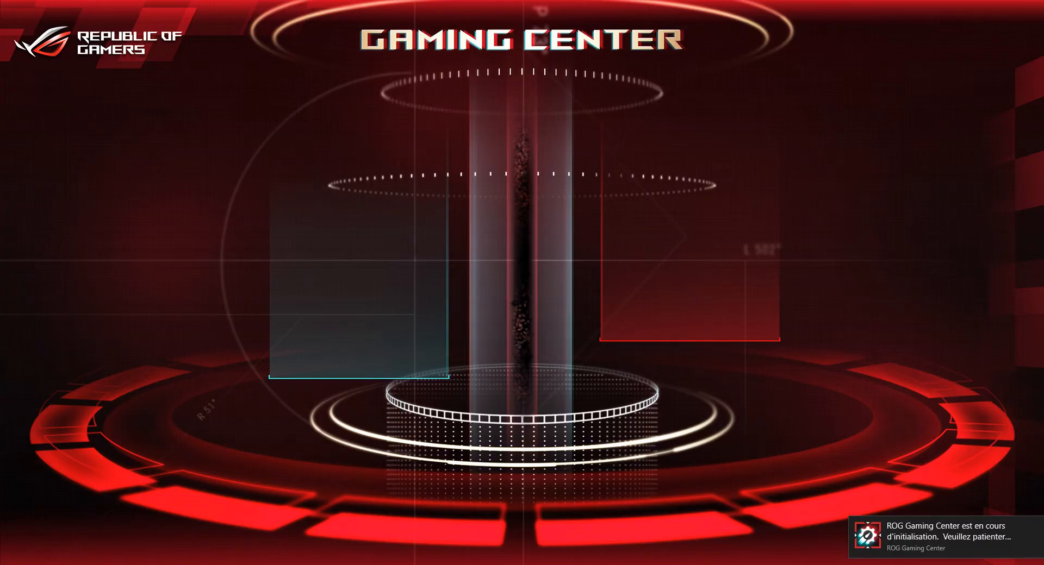
click(1019, 15)
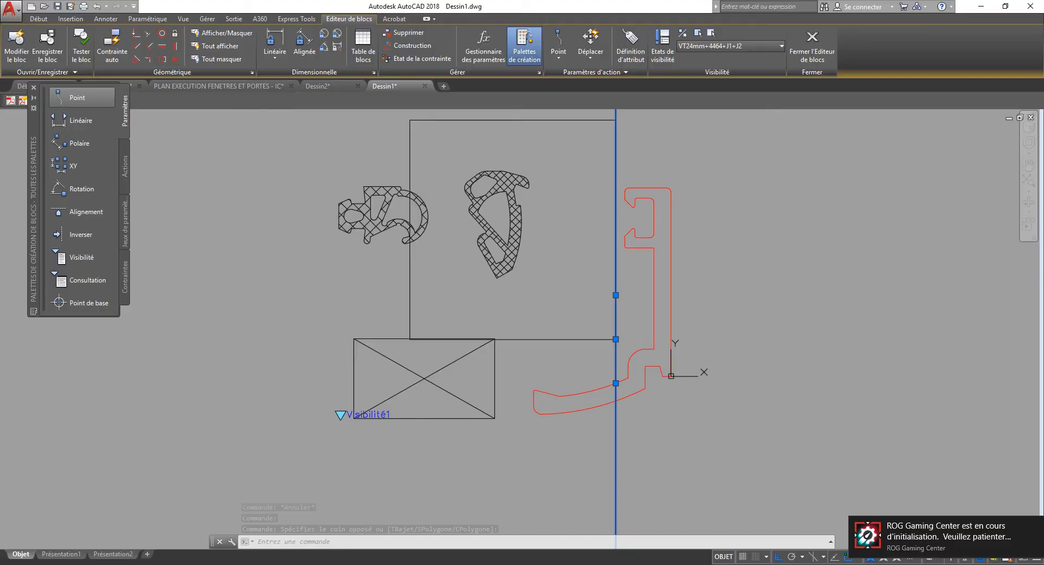
key(Delete)
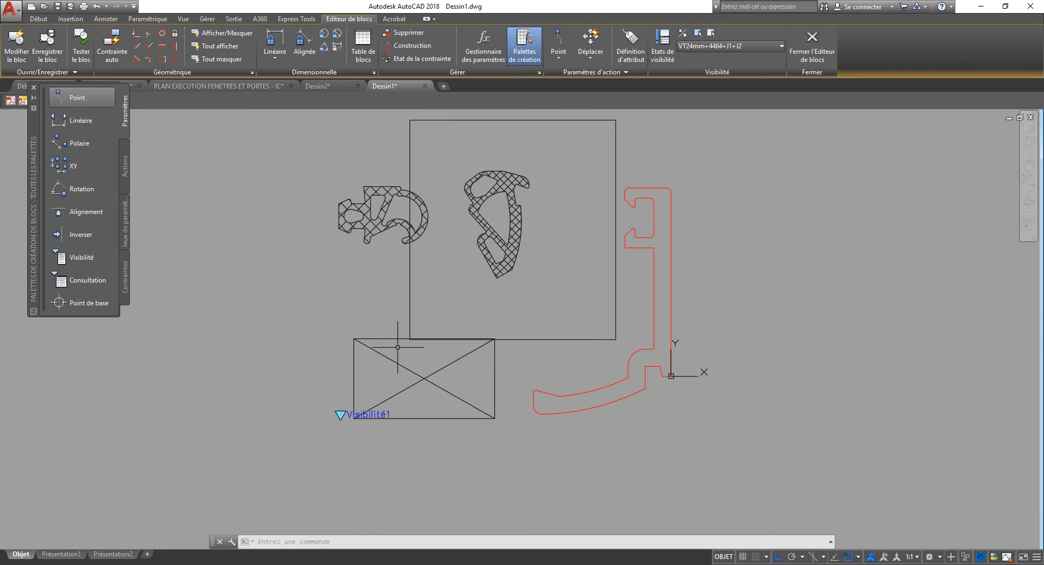
- Stretch the setting block's top edge downward by 5 mm, leaving the glass out of the selection
text(etirer)
key(Return)
click(514, 323)
click(313, 361)
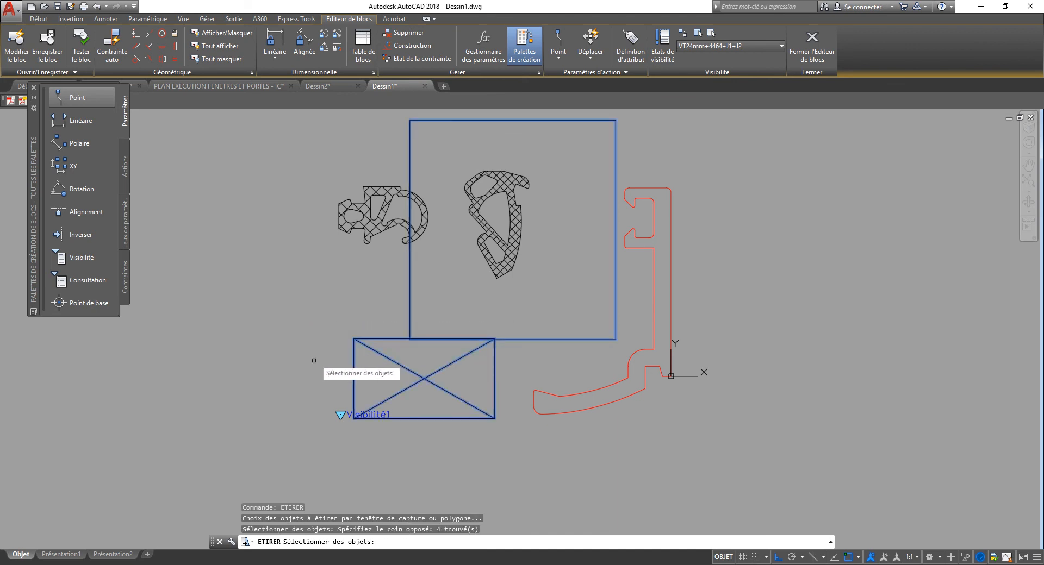
shift+click(456, 296)
shift+click(356, 291)
key(Return)
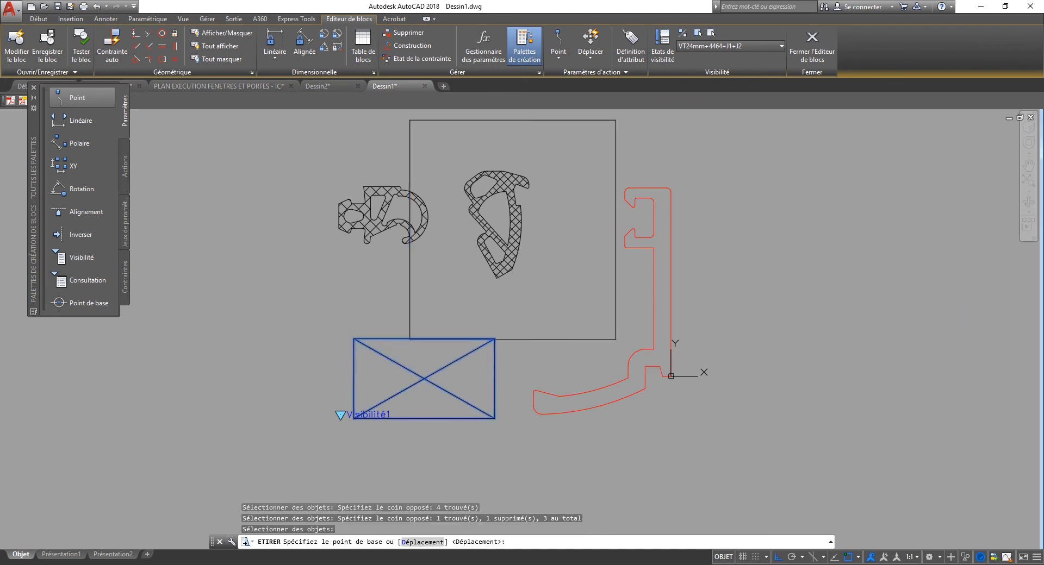
click(837, 299)
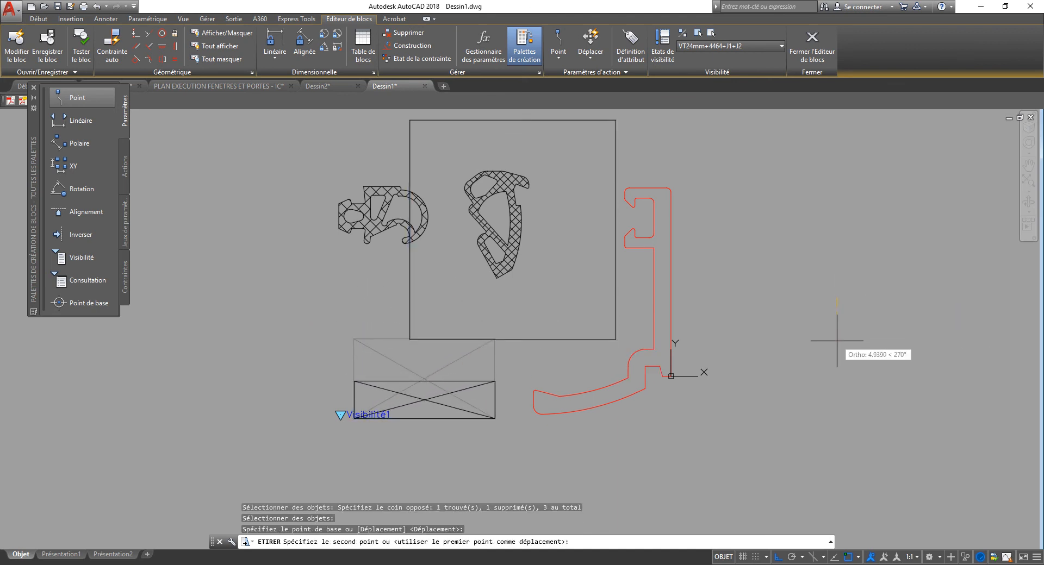
text(5)
key(Return)
text(cc)
key(Return)
key(Escape)
key(Escape)
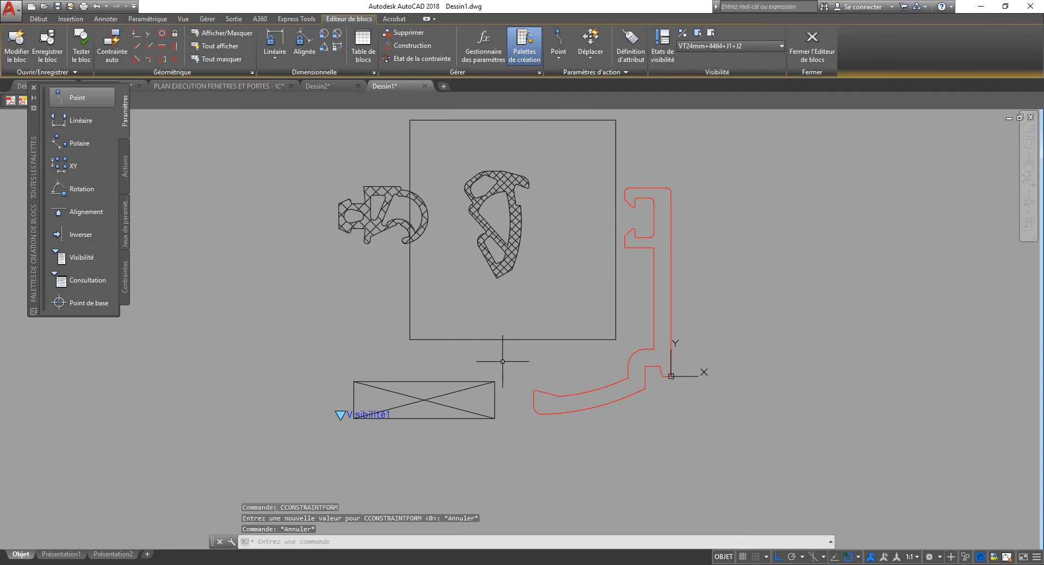
- Copy the setting block with its diagonals directly on top of itself, from its lower corner to its upper corner
text(cp)
key(Return)
click(508, 366)
click(479, 434)
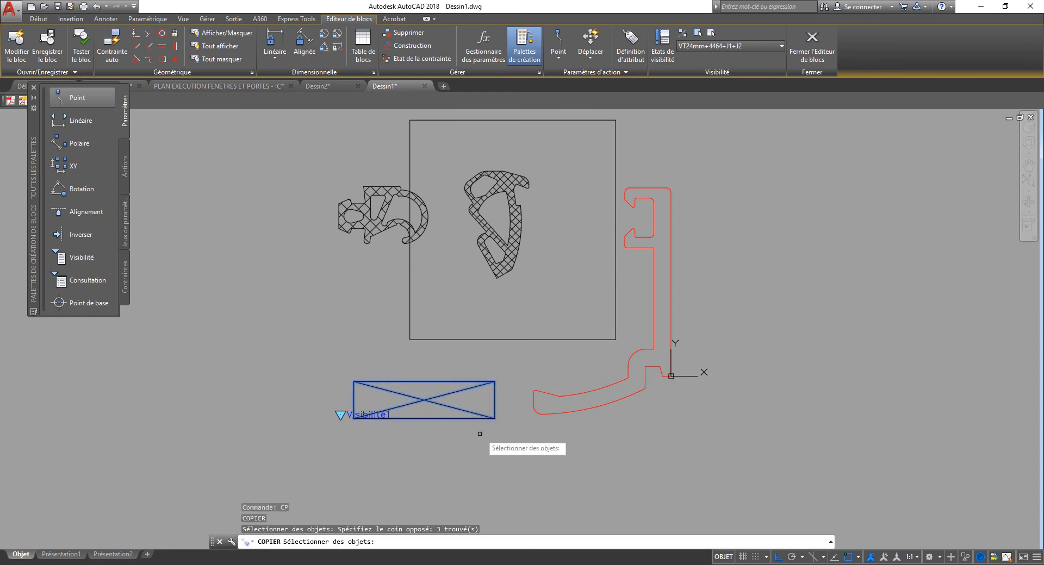
key(Return)
click(494, 419)
click(494, 381)
key(Return)
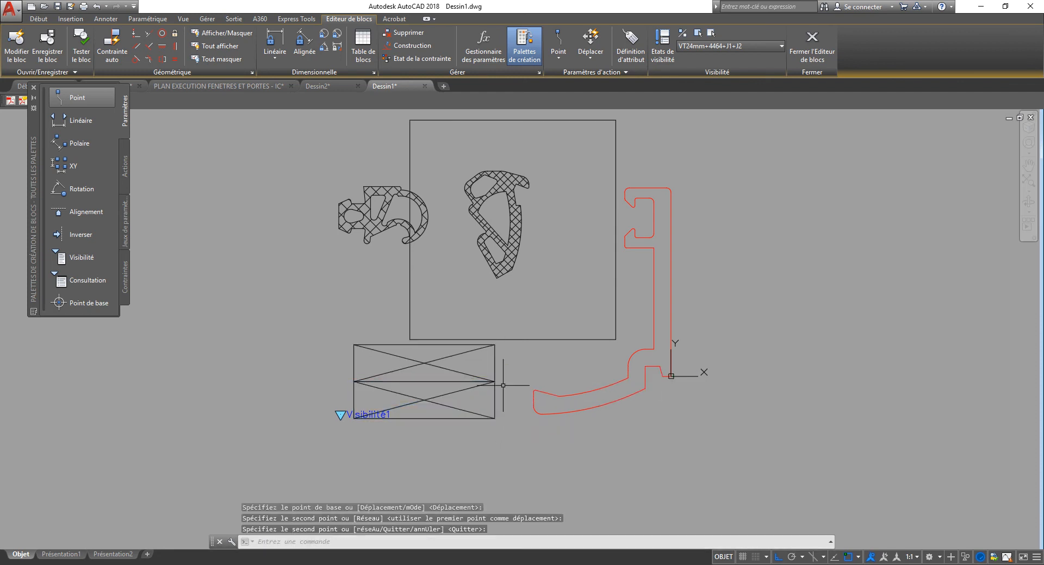
- Stretch the upper setting block's bead-side end horizontally to just short of the glass's bead-side edge
text(et)
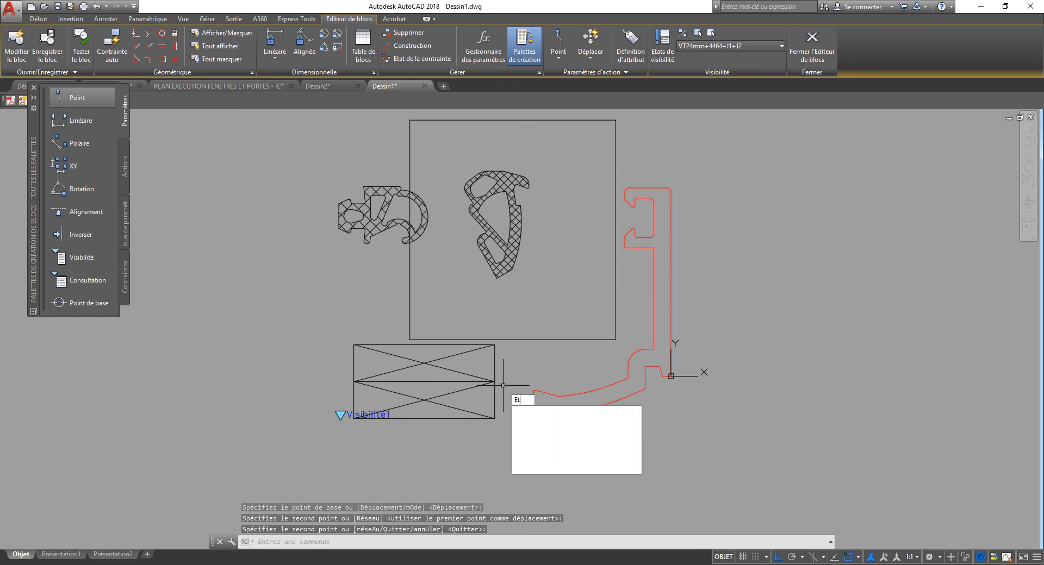
key(alt)
key(Escape)
key(Escape)
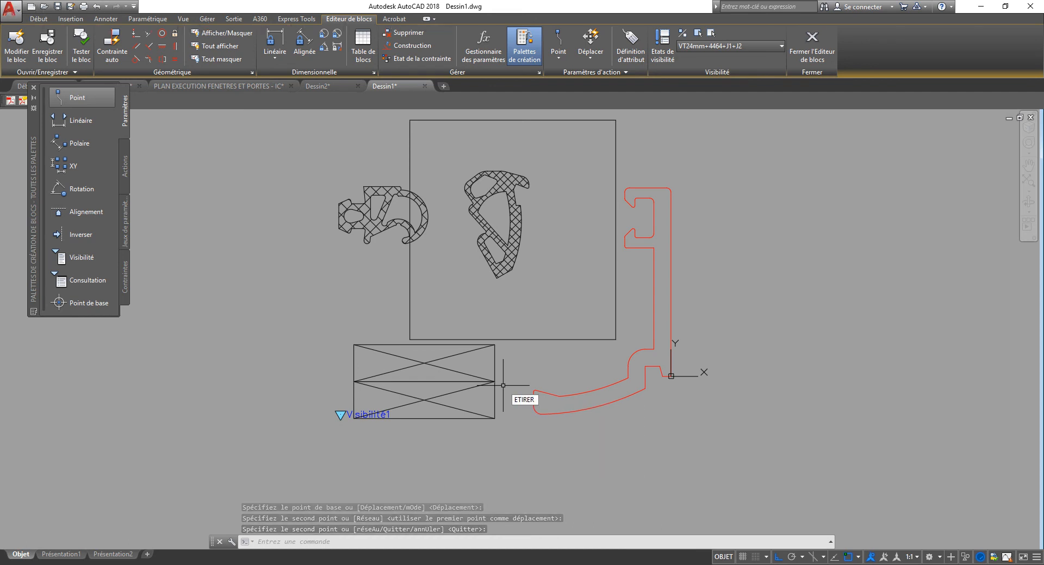
text(et)
key(Return)
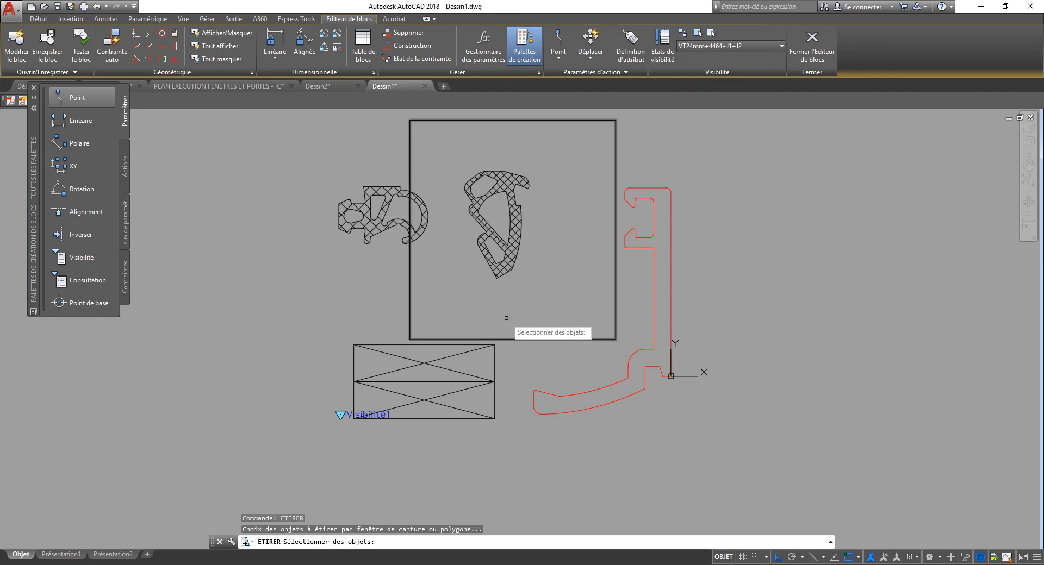
click(507, 319)
click(486, 393)
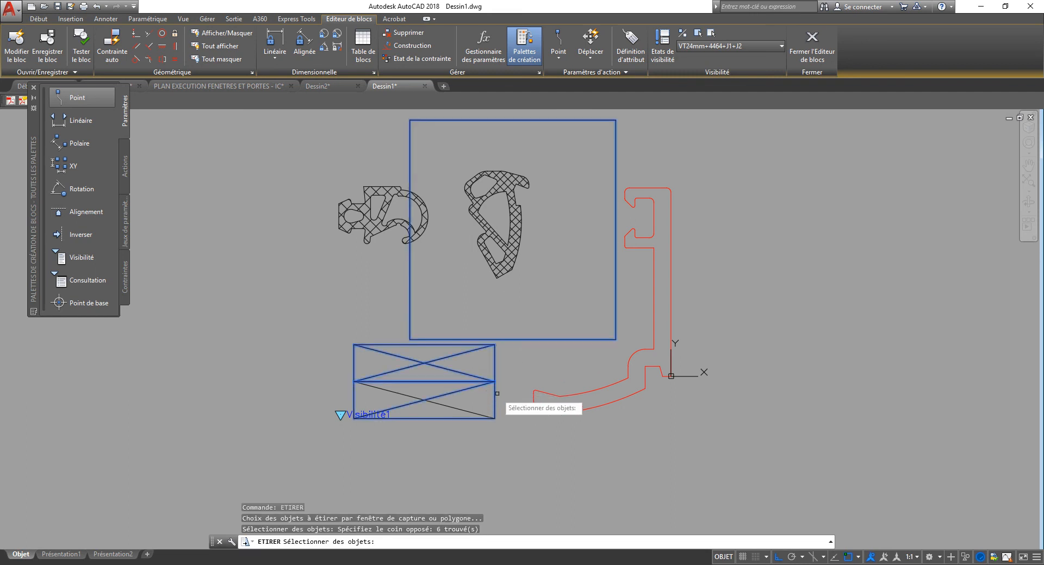
shift+click(500, 393)
shift+click(459, 392)
key(Return)
click(485, 445)
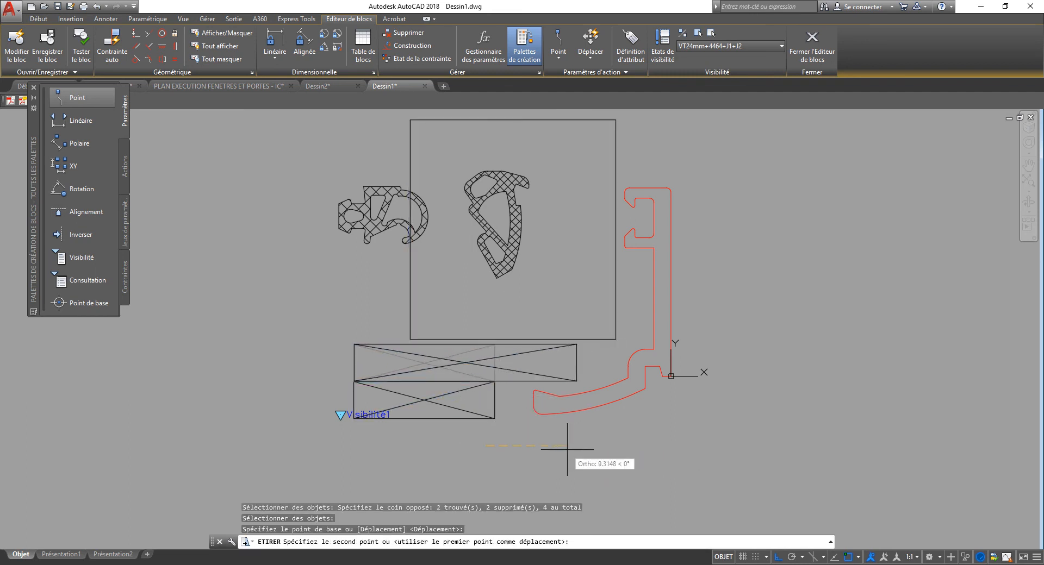
click(596, 449)
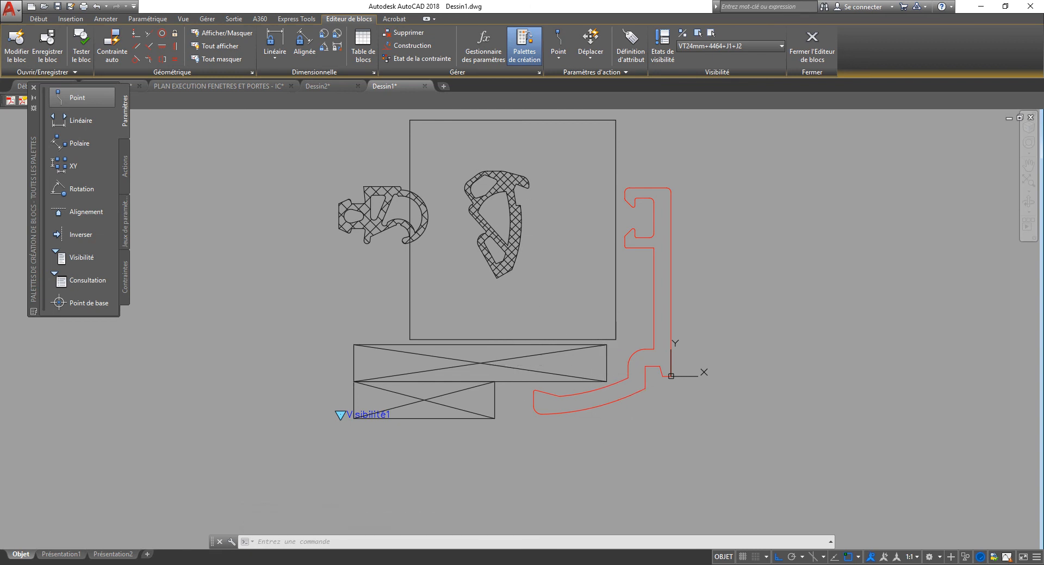
- Move the bead-side seal horizontally onto the seal groove of bead 4464
click(519, 233)
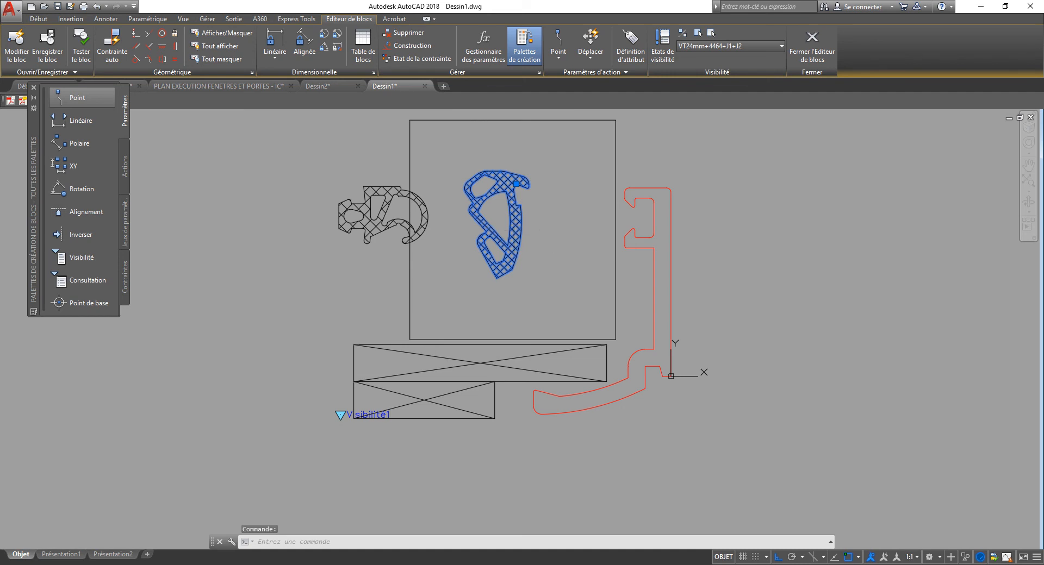
drag(517, 228, 629, 232)
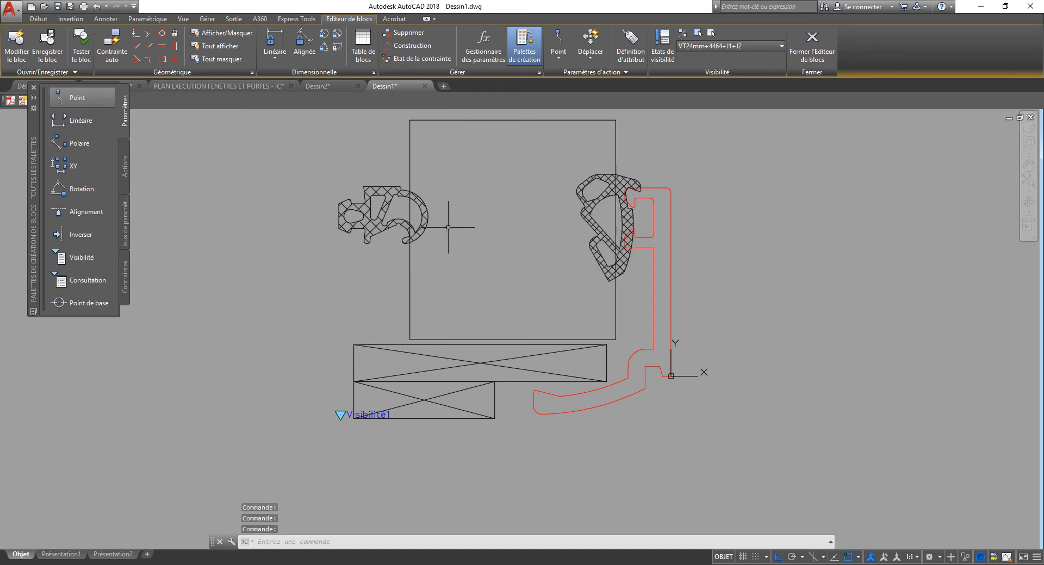
- Erase the glass rectangle and undo the deletion
click(615, 297)
key(Delete)
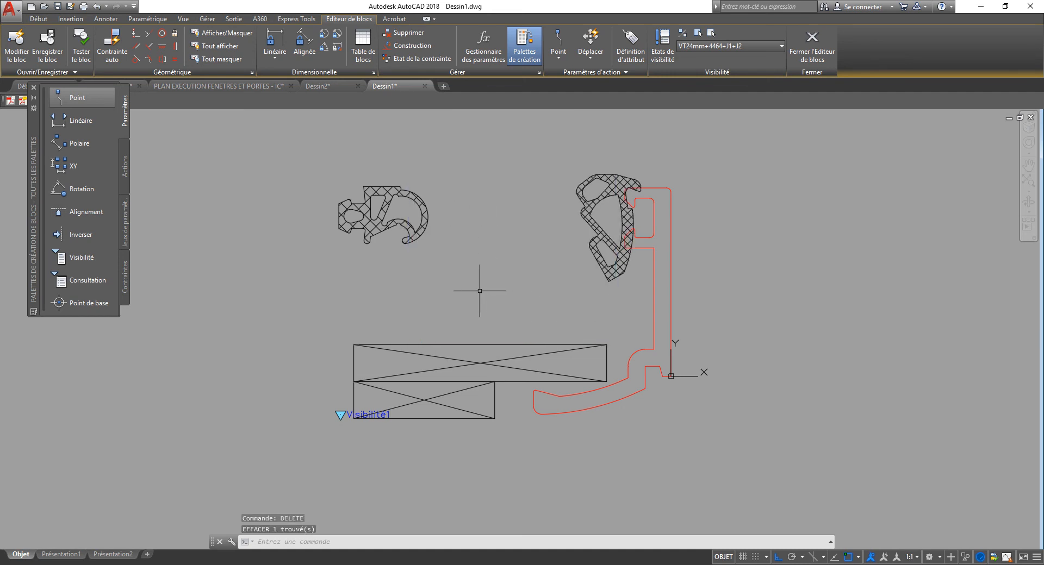
click(469, 280)
key(Escape)
text(u)
key(Return)
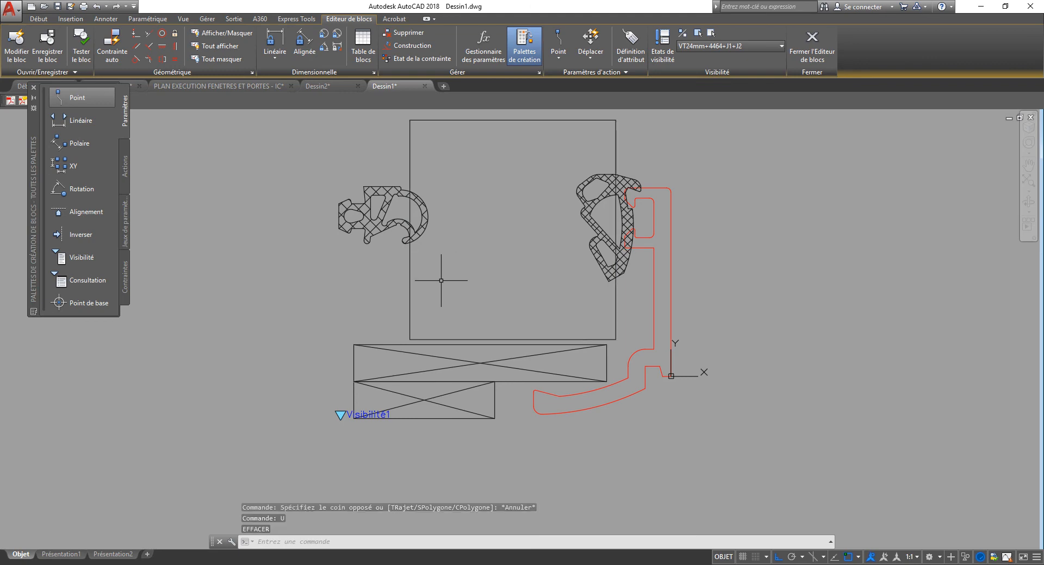
- Move the glass rectangle slightly away from the bead
key(Return)
click(441, 280)
click(380, 284)
key(Return)
click(508, 296)
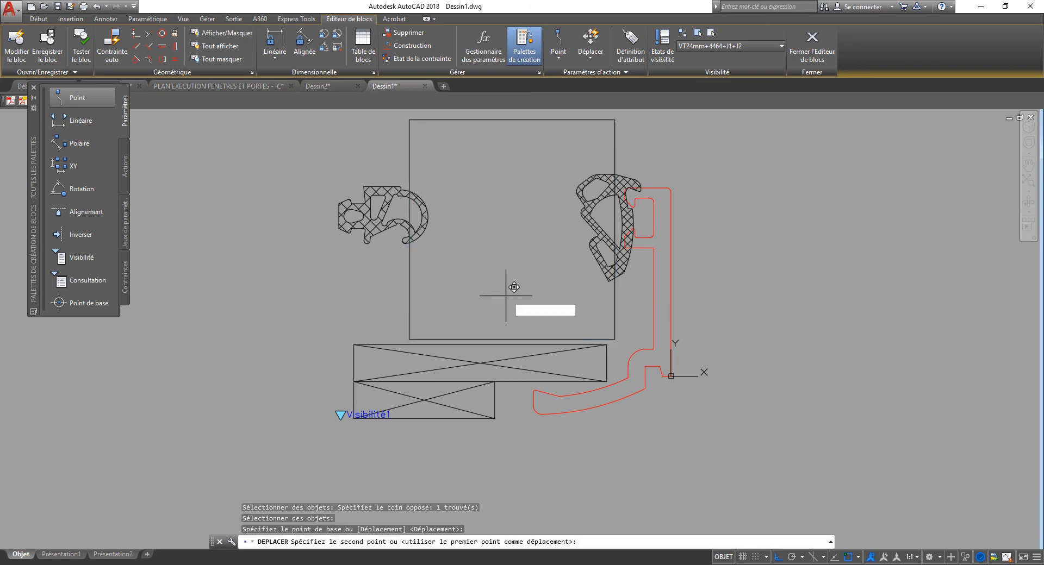
click(493, 294)
- Close the block editor and switch to the Dessin2 drawing
click(811, 43)
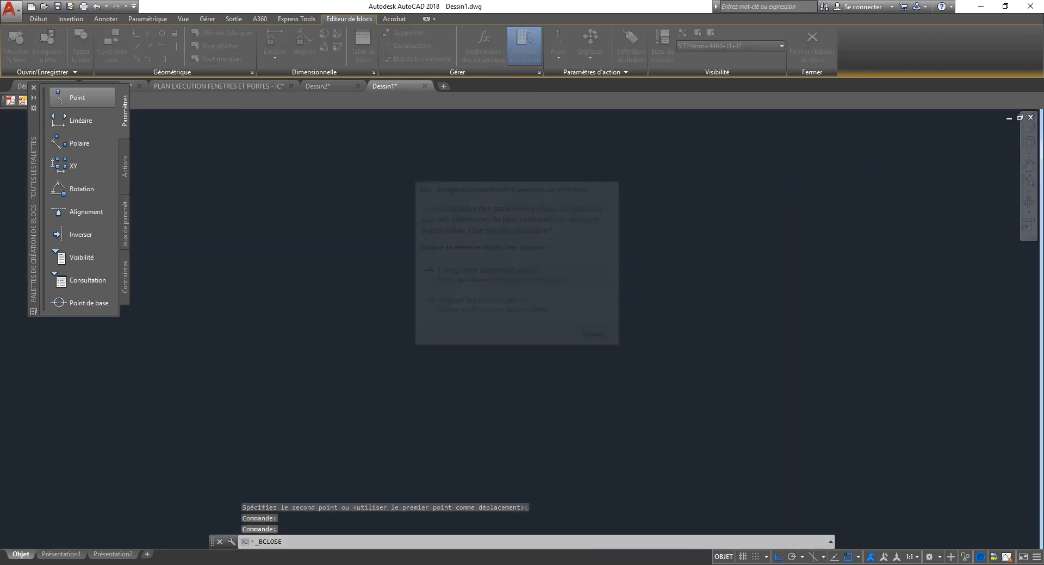
click(597, 218)
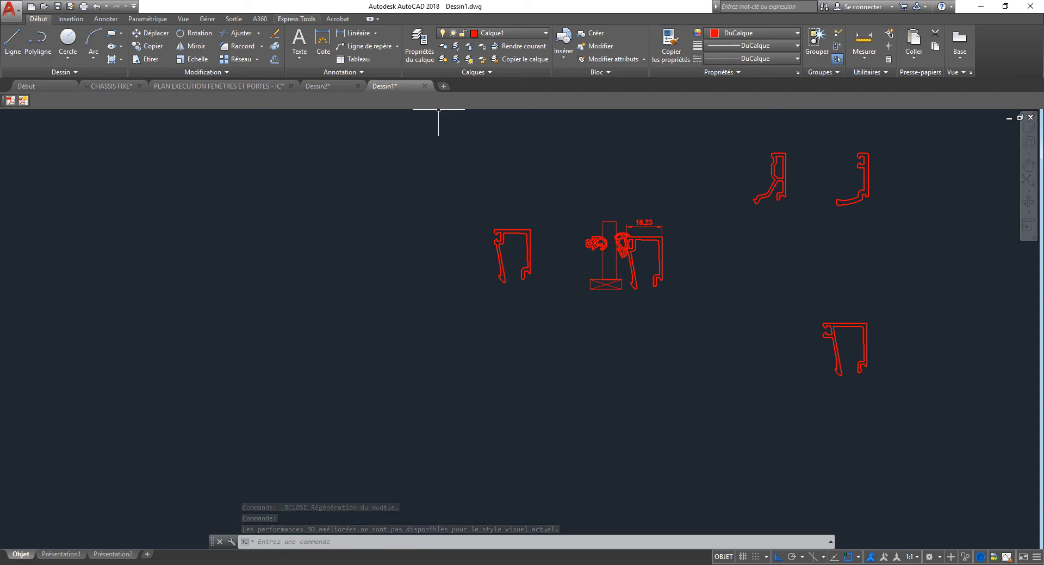
click(320, 86)
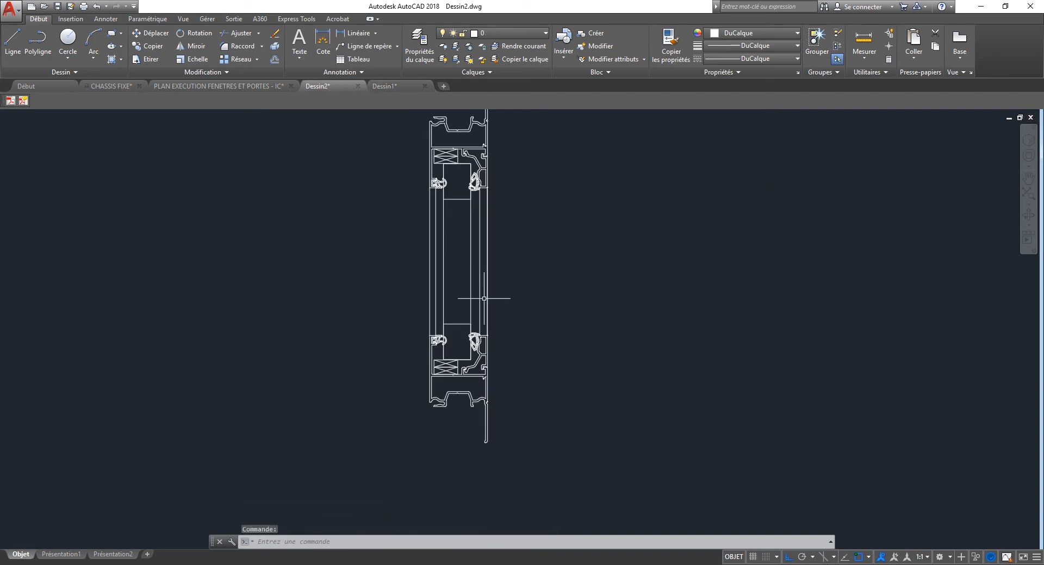
- Examine the lower glazing bead block's available visibility states in Dessin2
double_click(479, 354)
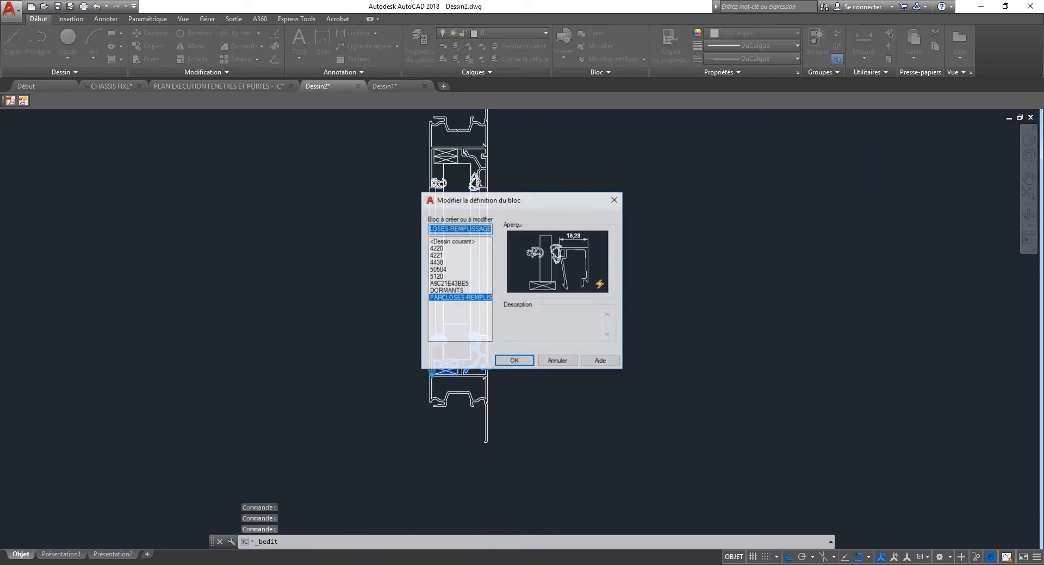
key(Escape)
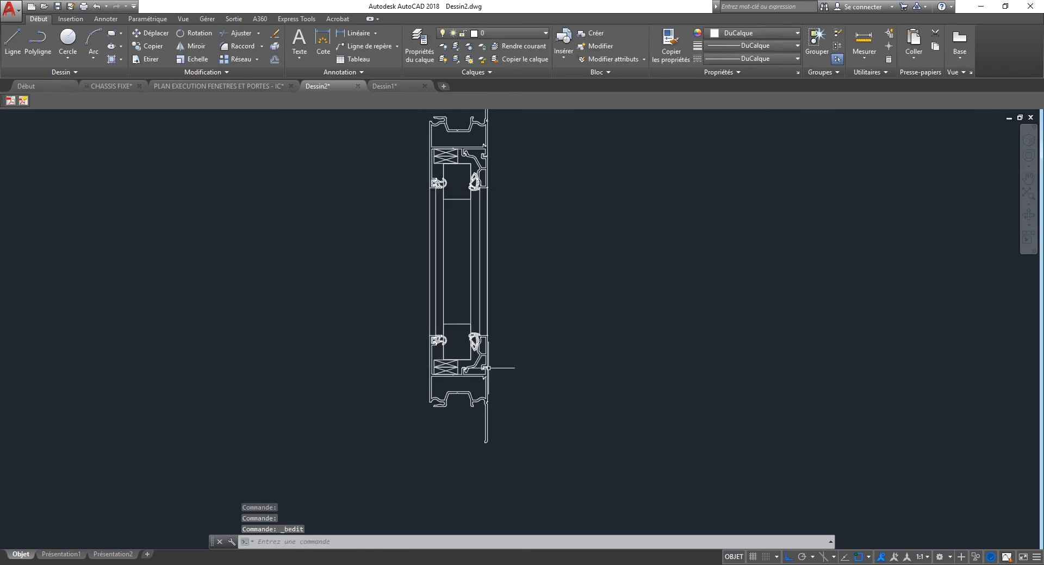
click(468, 361)
click(431, 374)
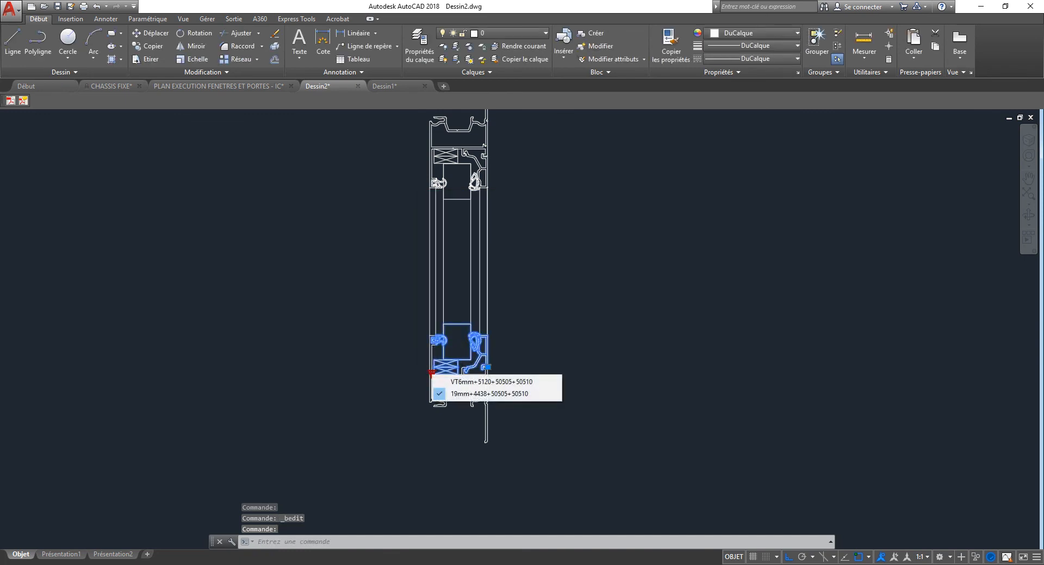
key(Escape)
key(Escape)
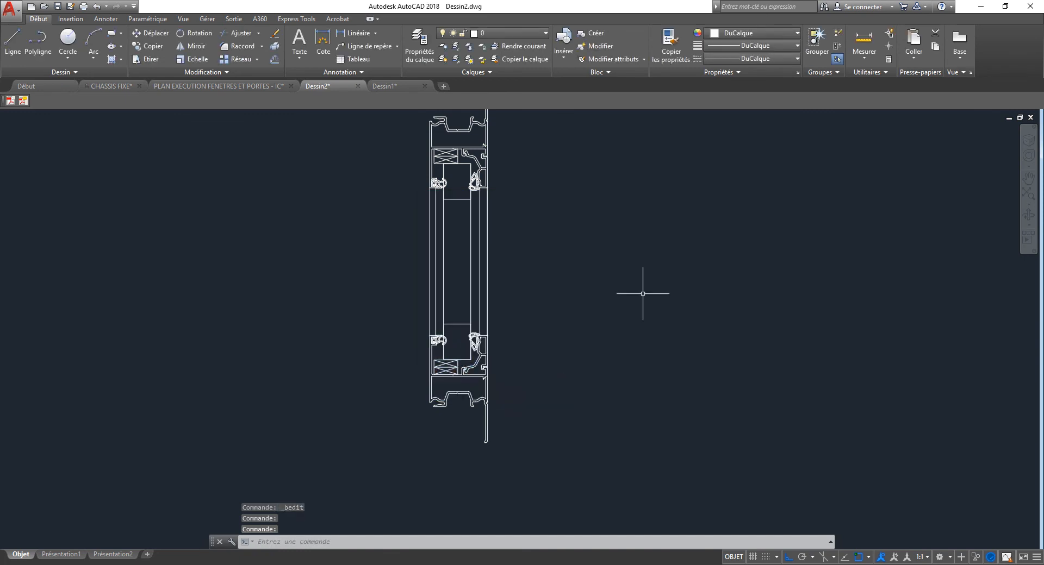
- Attach the Dessin1 drawing from O:\Users as an external reference at scale 1, placing it beside the window section
middle_drag(536, 308, 582, 335)
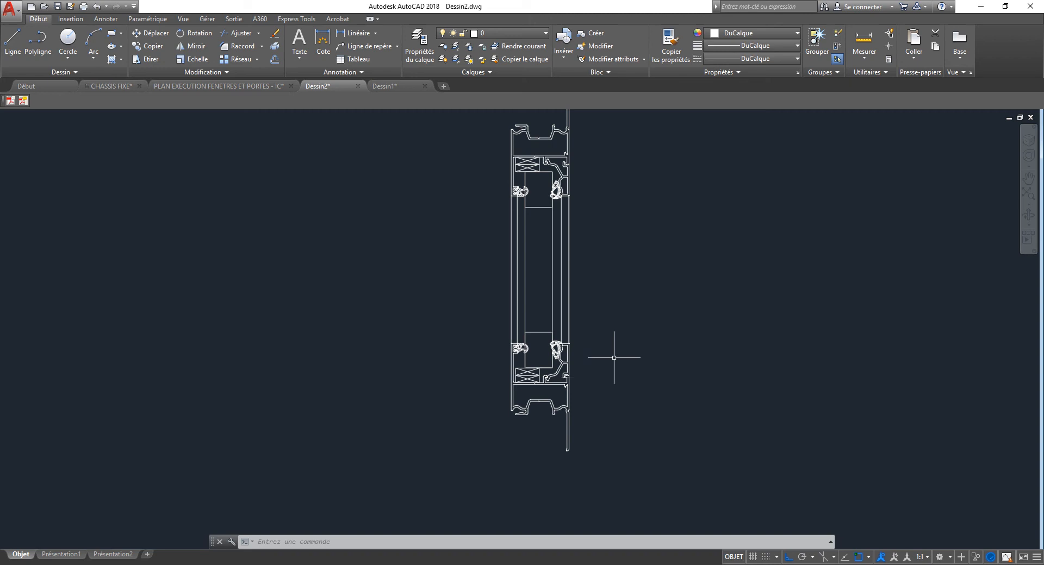
key(Return)
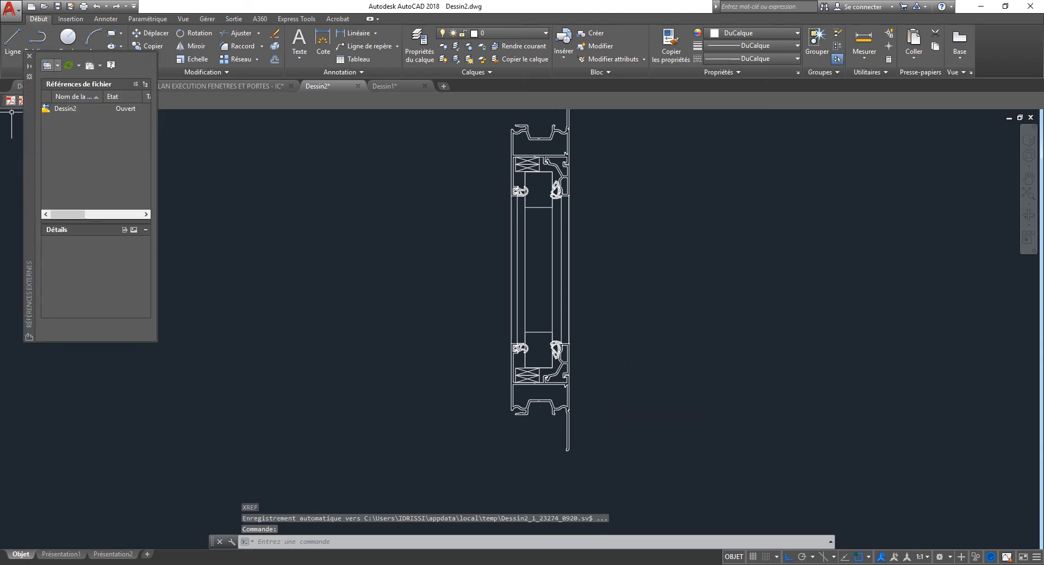
click(47, 65)
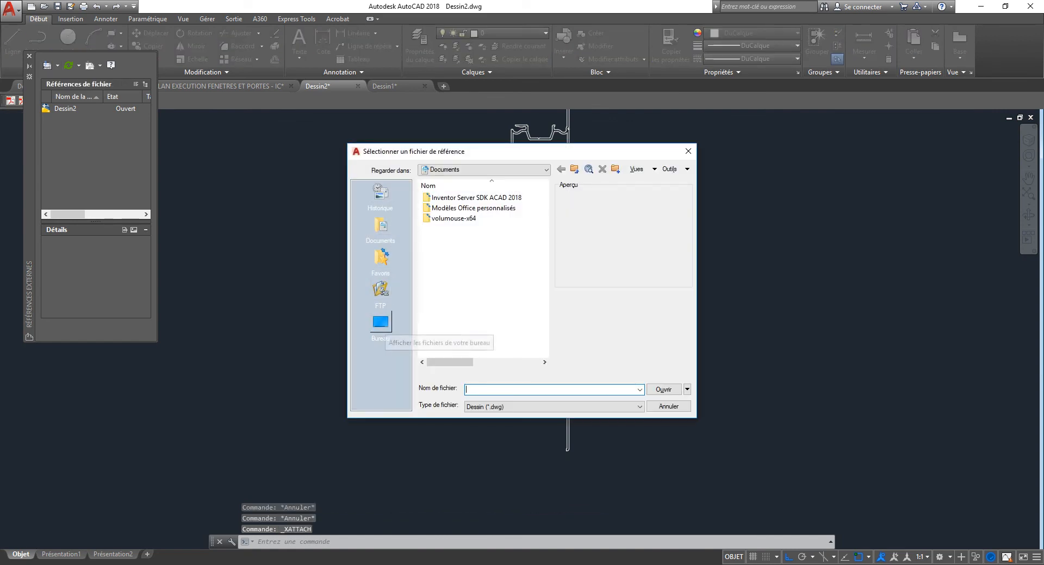
click(384, 324)
double_click(441, 219)
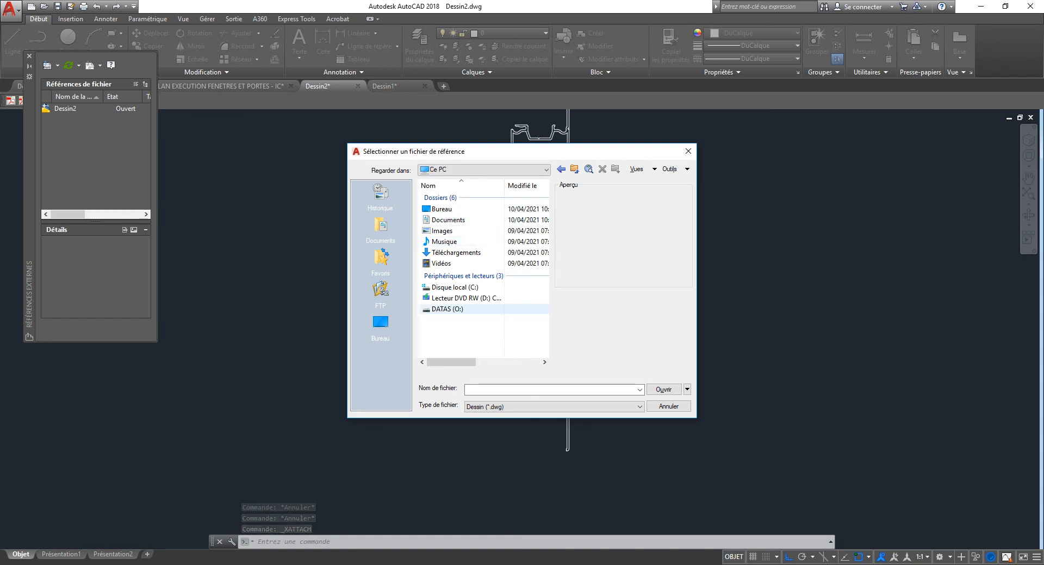
double_click(447, 309)
double_click(443, 239)
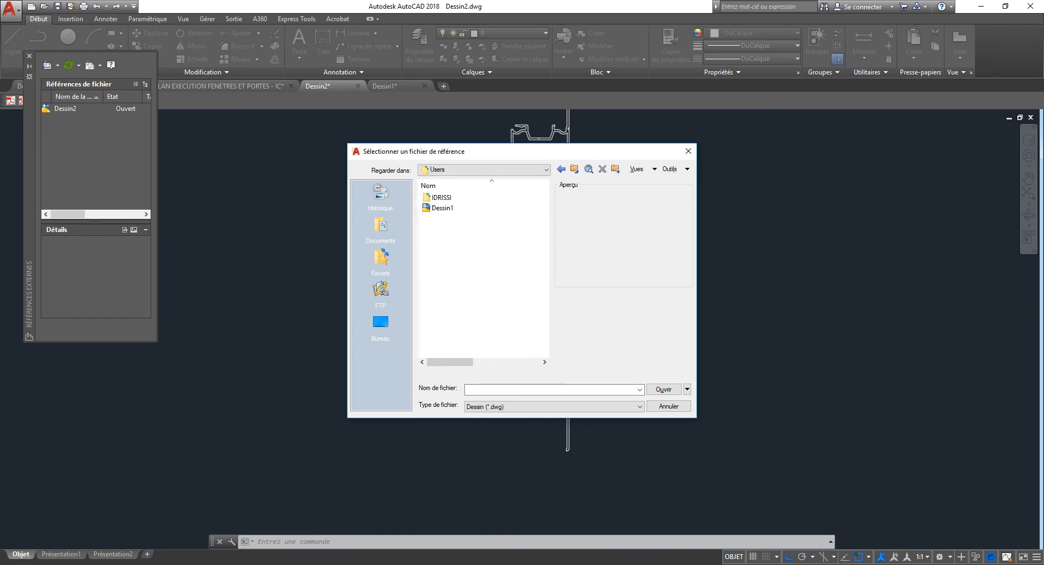
double_click(442, 207)
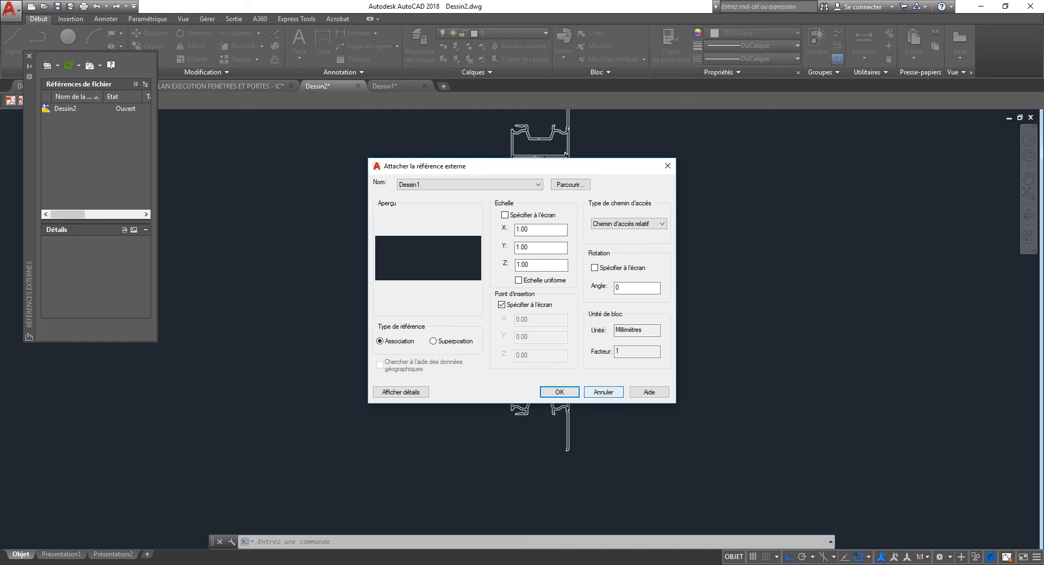
click(559, 391)
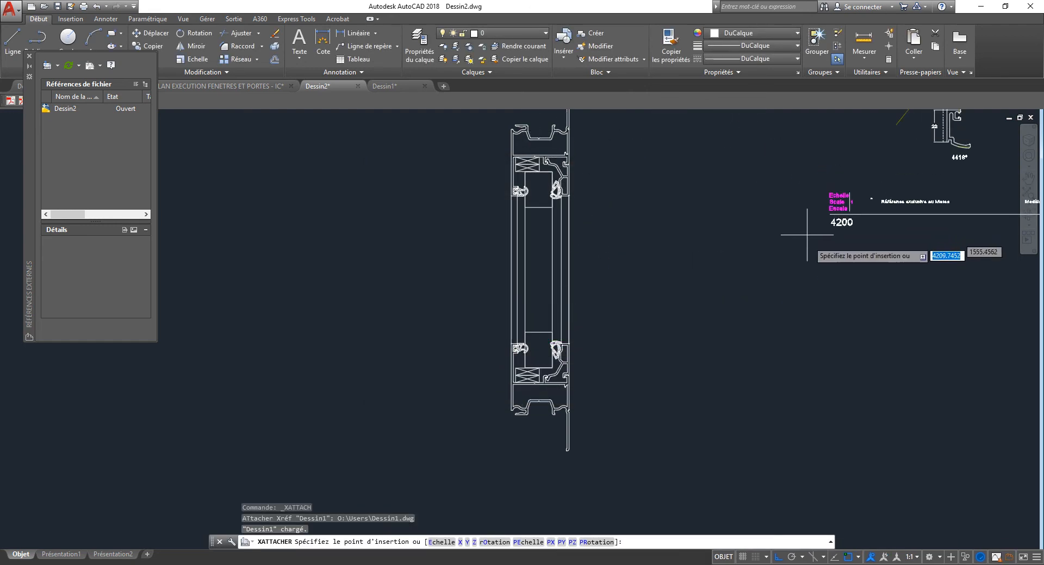
click(775, 278)
scroll(750, 283, down, 10)
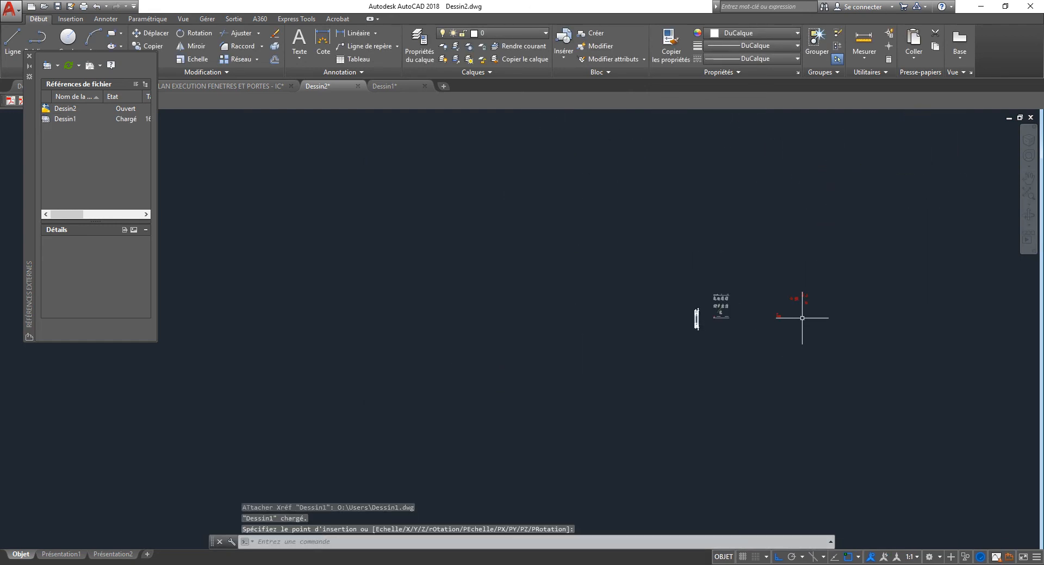
scroll(806, 311, up, 2)
middle_drag(667, 225, 690, 296)
middle_drag(649, 389, 586, 309)
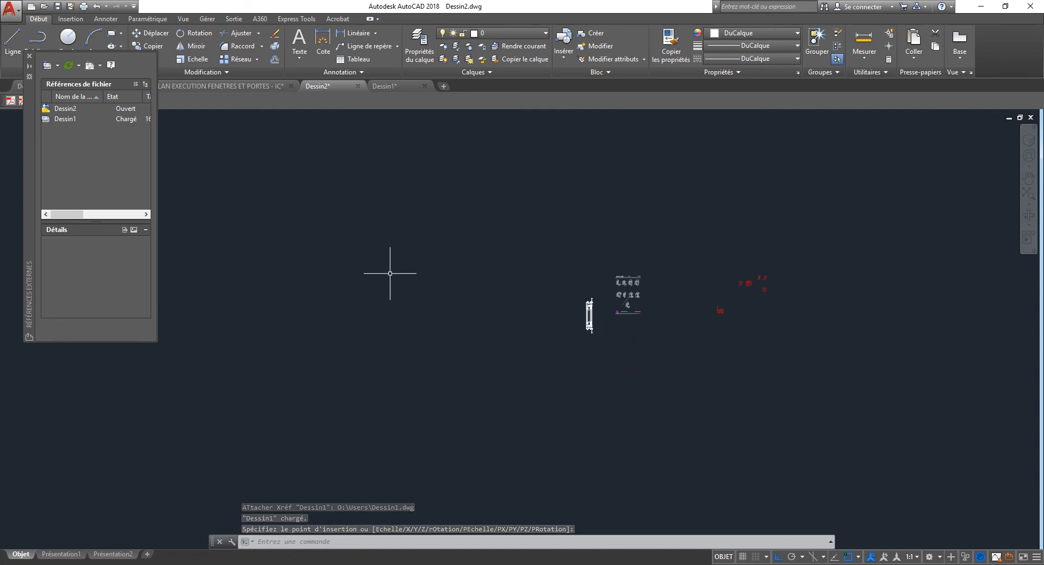
text(i)
key(Return)
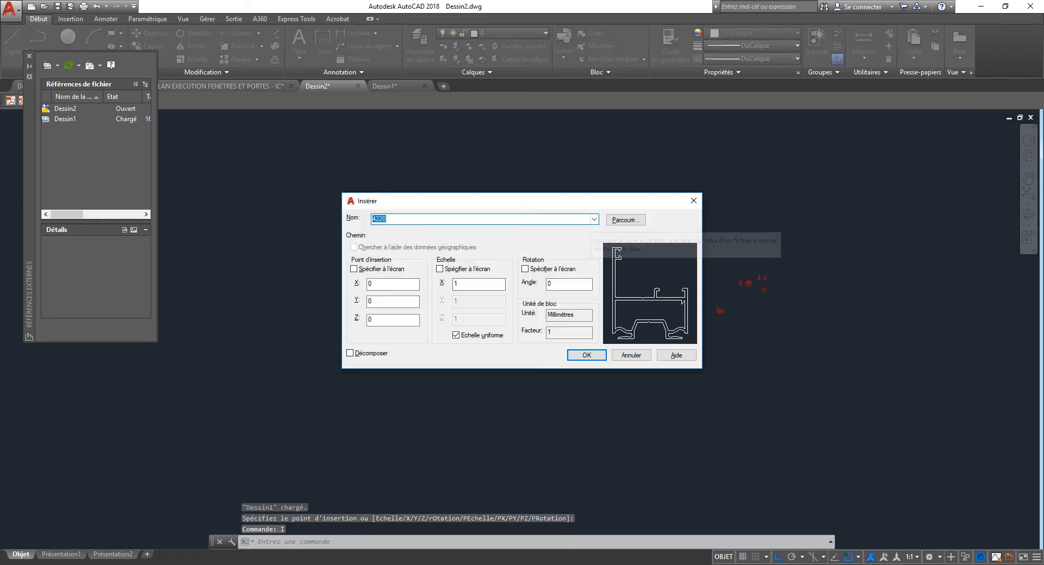
click(594, 219)
key(Escape)
key(Escape)
key(Escape)
key(Escape)
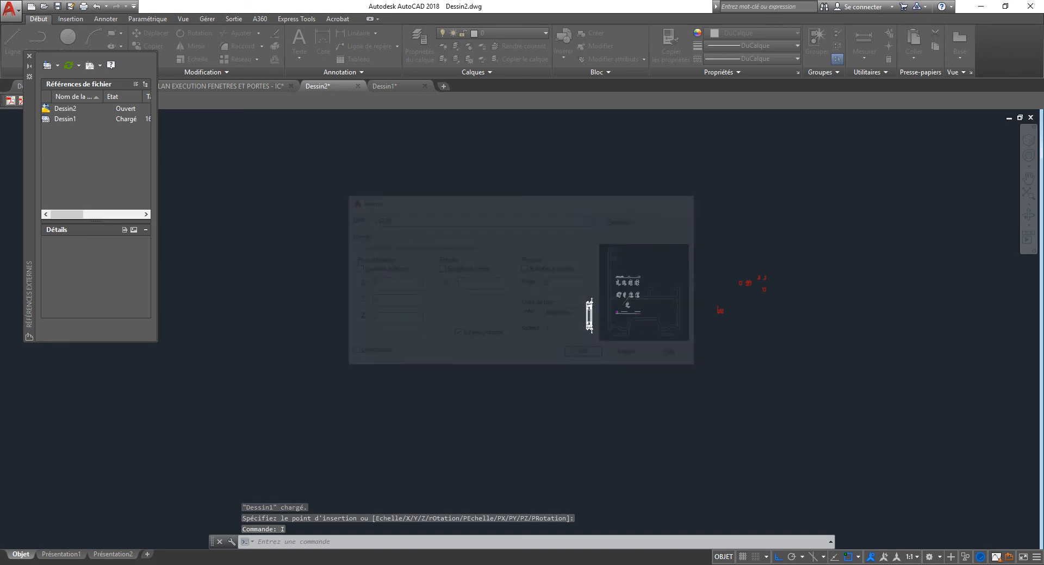
- Undo the attachment of the Dessin1 external reference and close the External References palette
click(783, 266)
click(727, 317)
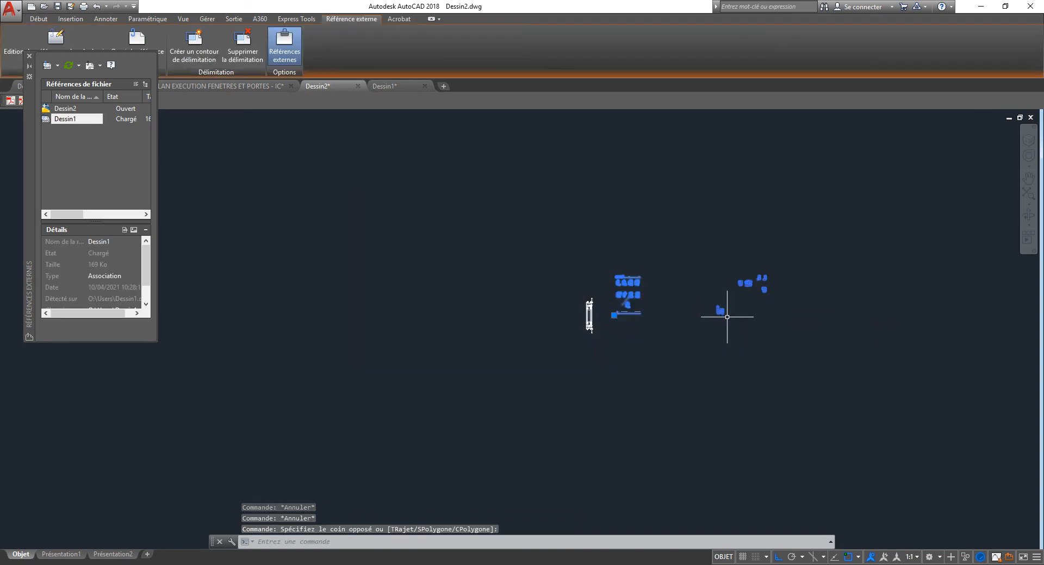
text(u)
key(Return)
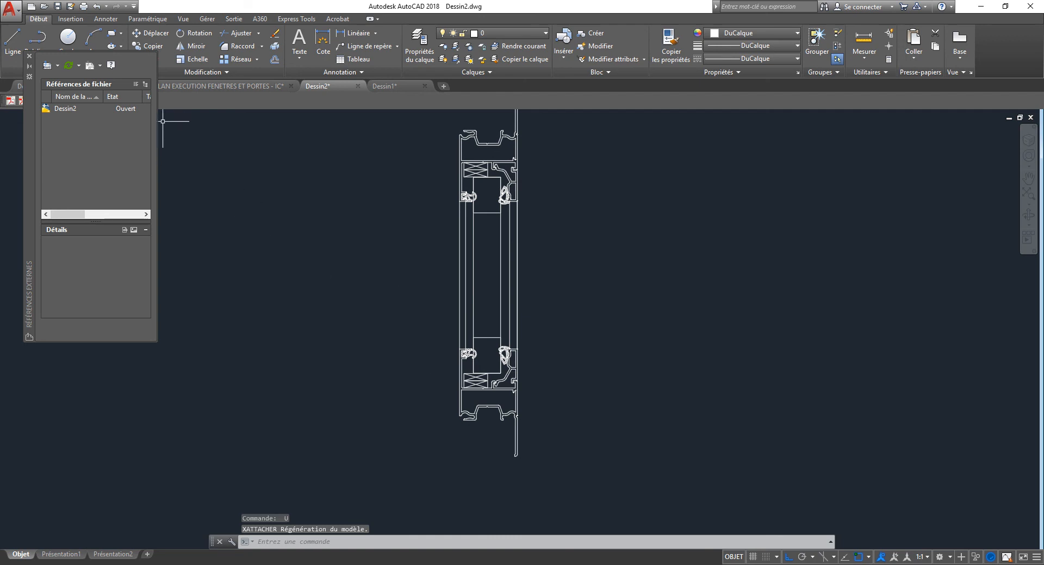
click(30, 56)
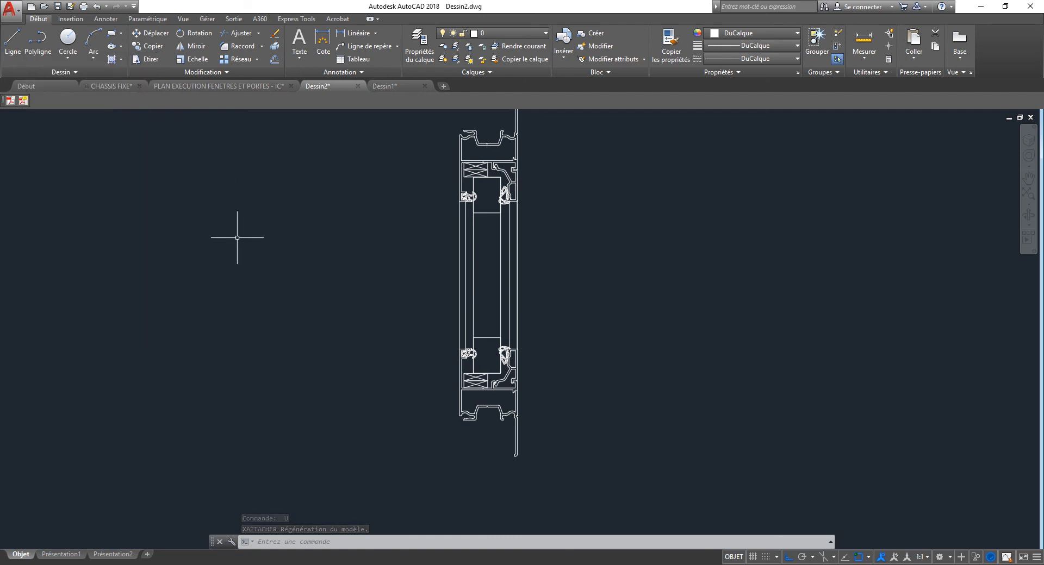
- Insert the PARCLOSES-REMPLISSAGE block from Dessin1 through DesignCenter beside the window section and check its visibility states
key(ctrl+2)
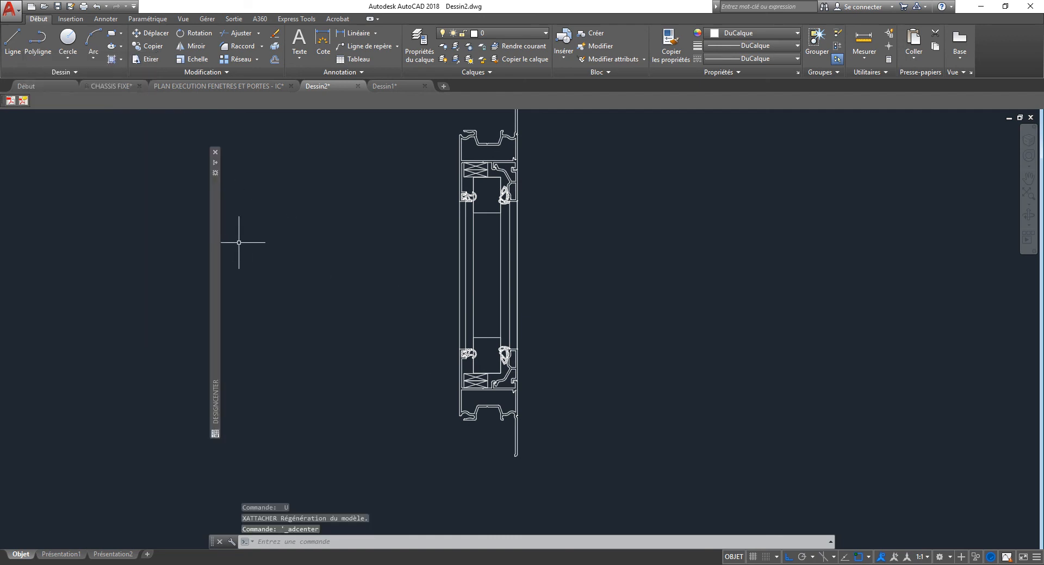
mouse_move(215, 242)
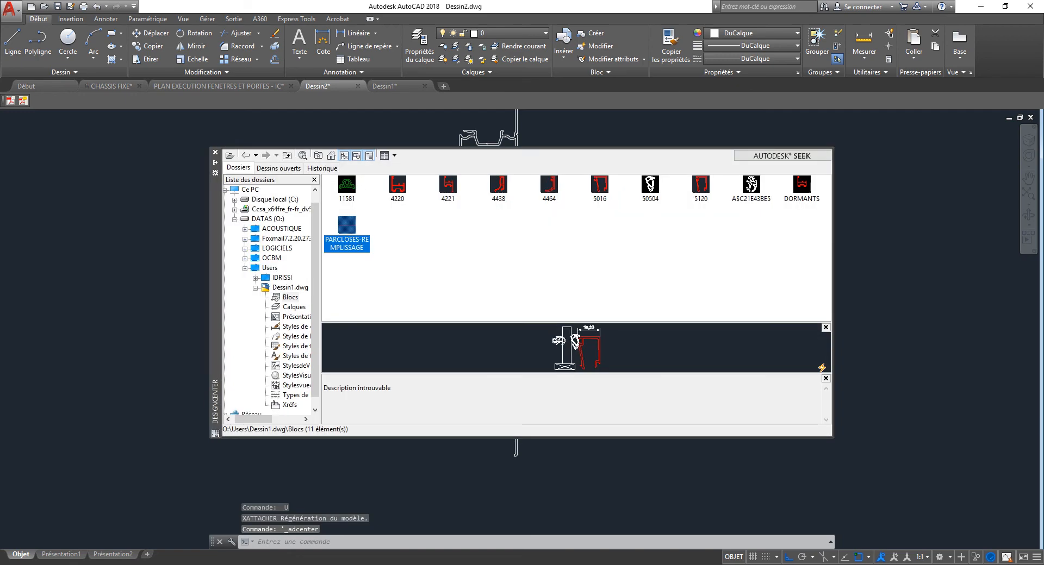
drag(346, 225, 904, 358)
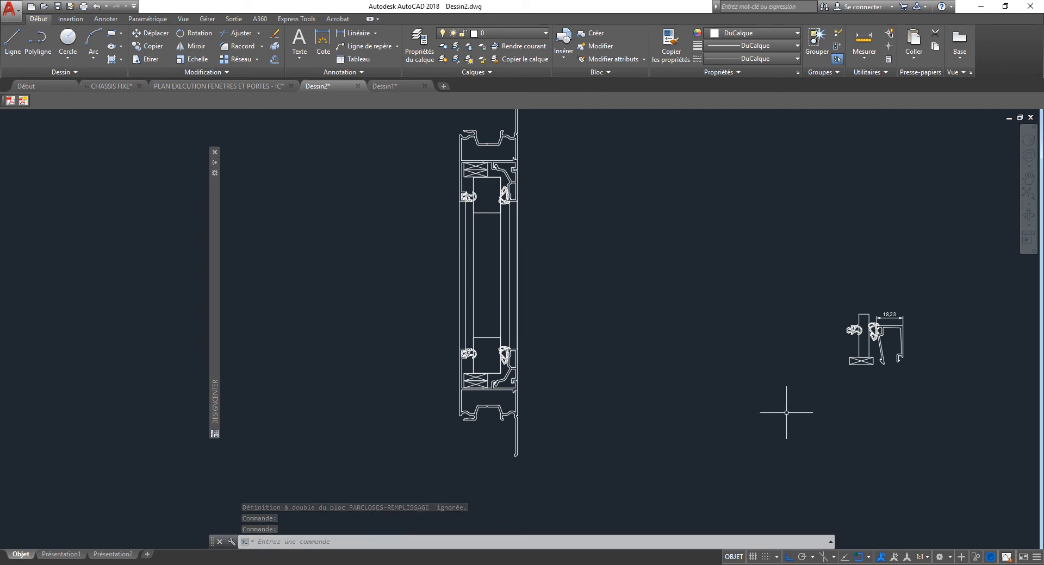
click(847, 364)
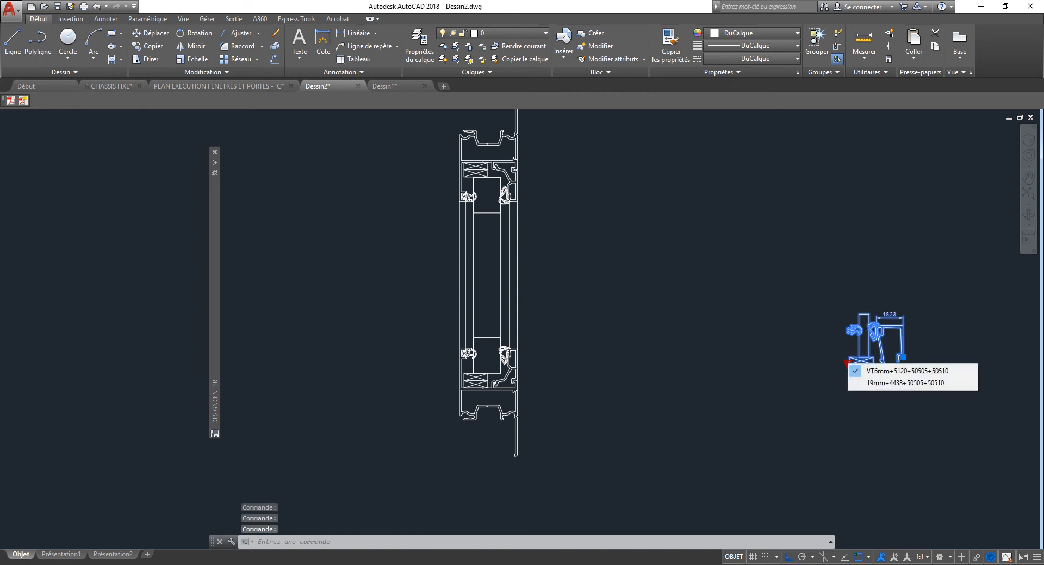
key(Escape)
key(Escape)
- Try to insert the Dessin1 drawing from O:\Users as a block with its insertion point specified on screen
text(i)
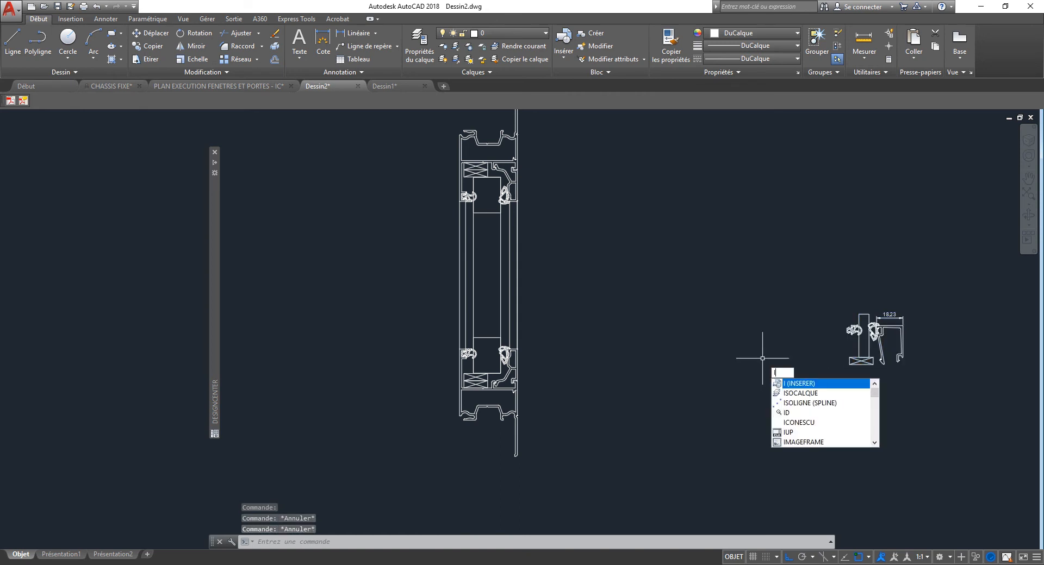
key(Return)
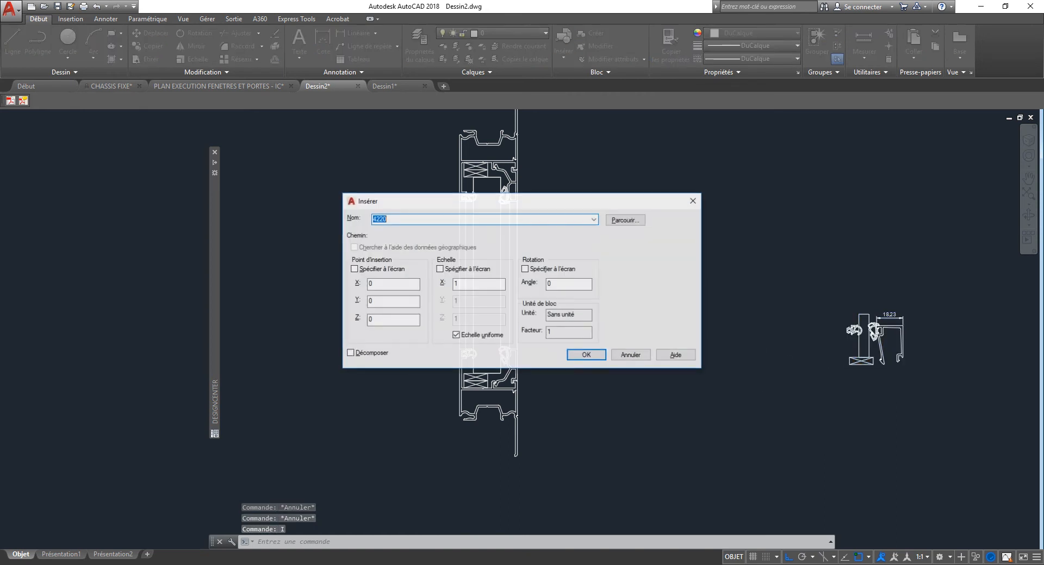
key(alt+p)
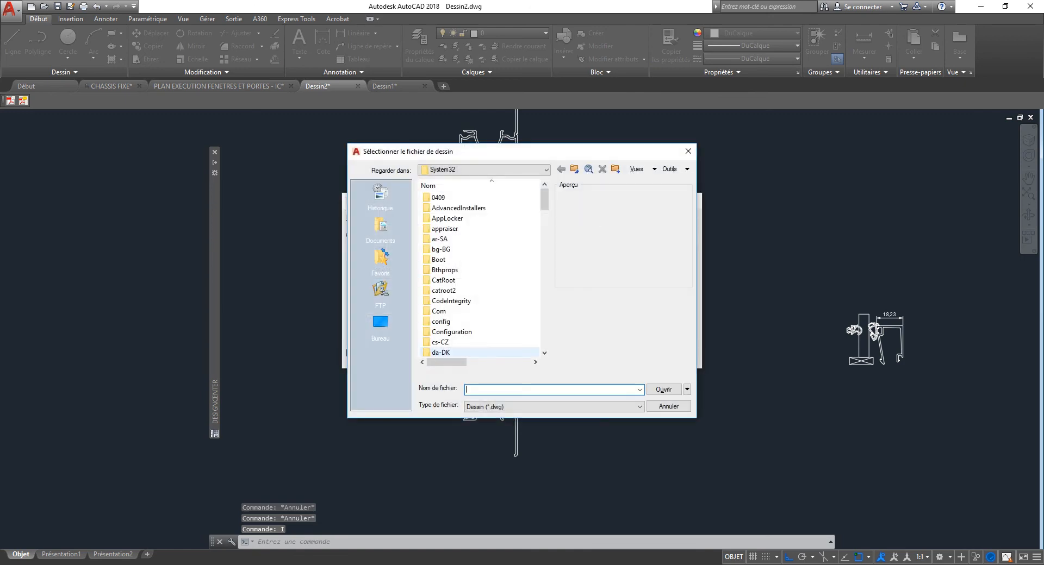
double_click(441, 219)
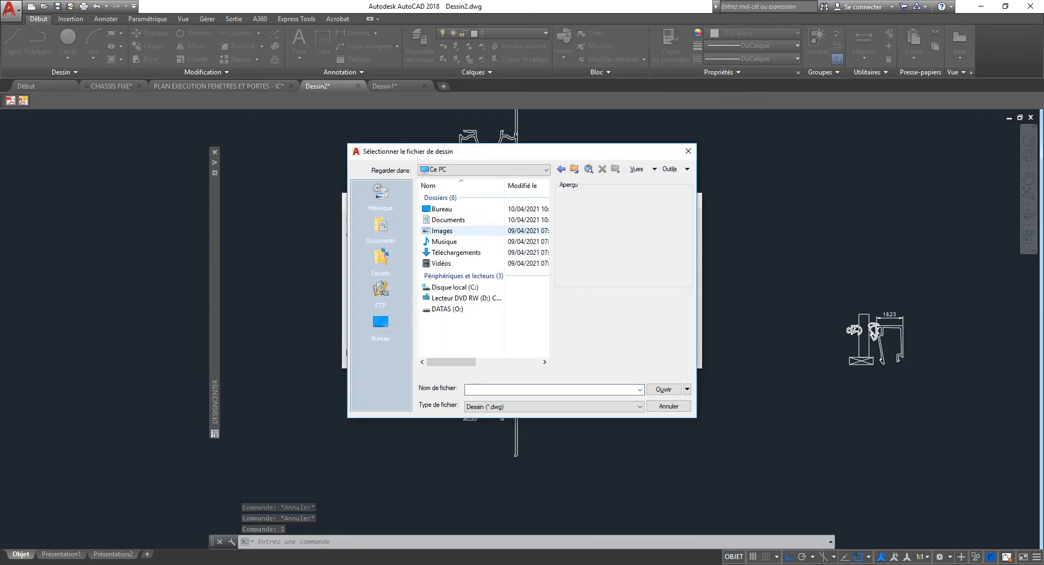
double_click(443, 308)
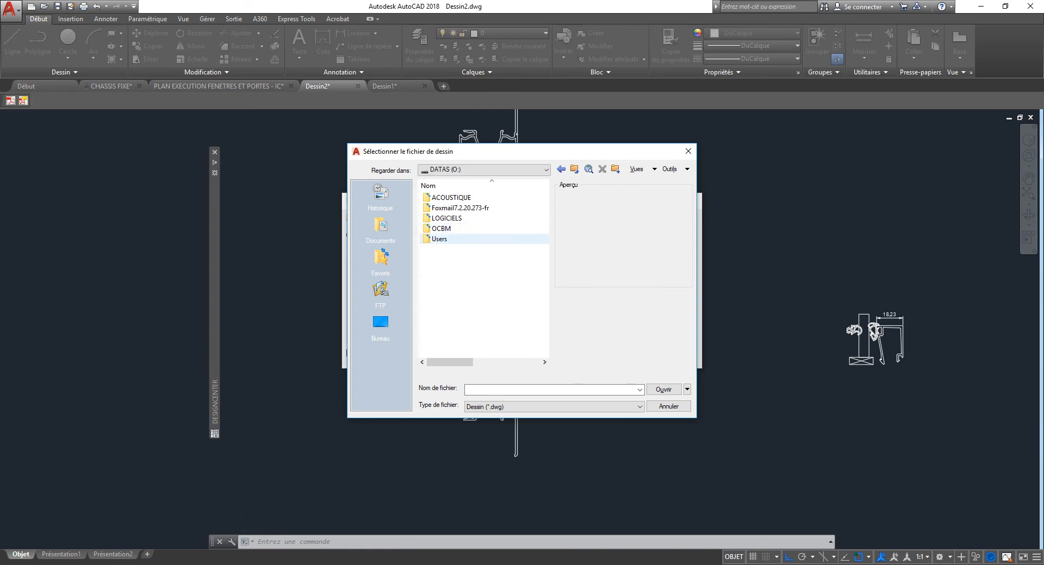
double_click(442, 240)
double_click(442, 207)
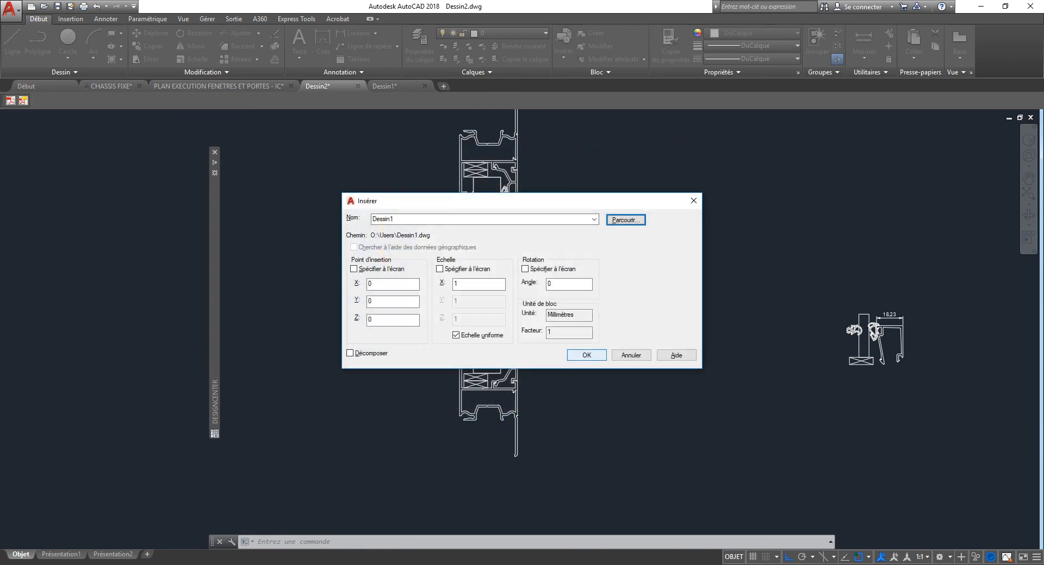
click(354, 269)
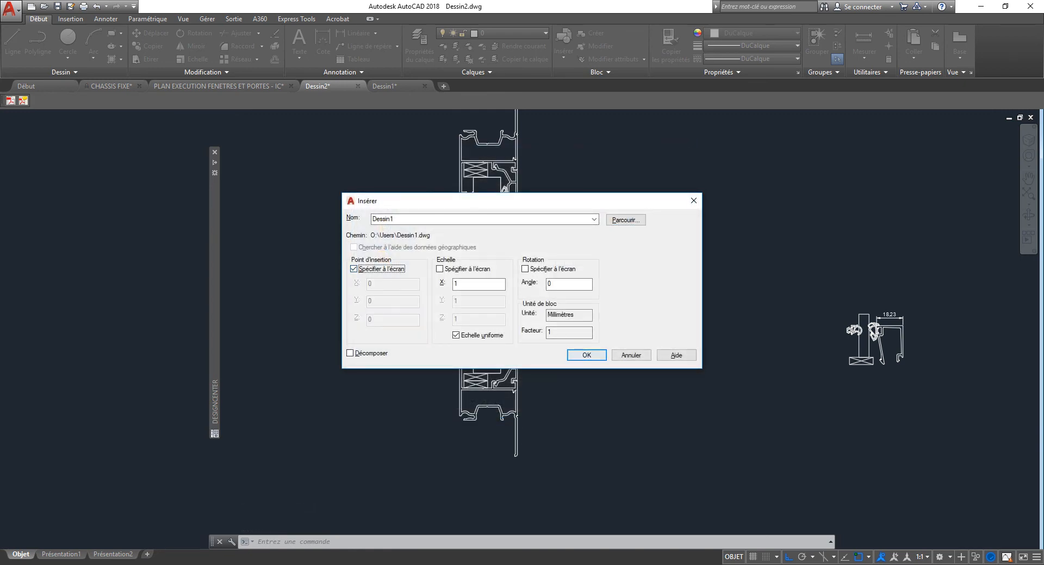
click(587, 355)
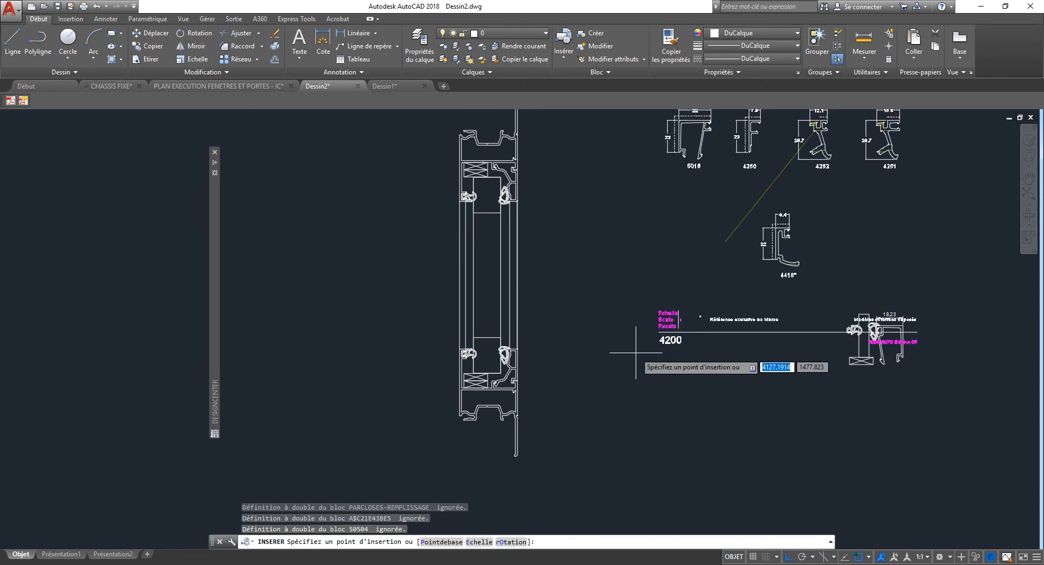
key(Escape)
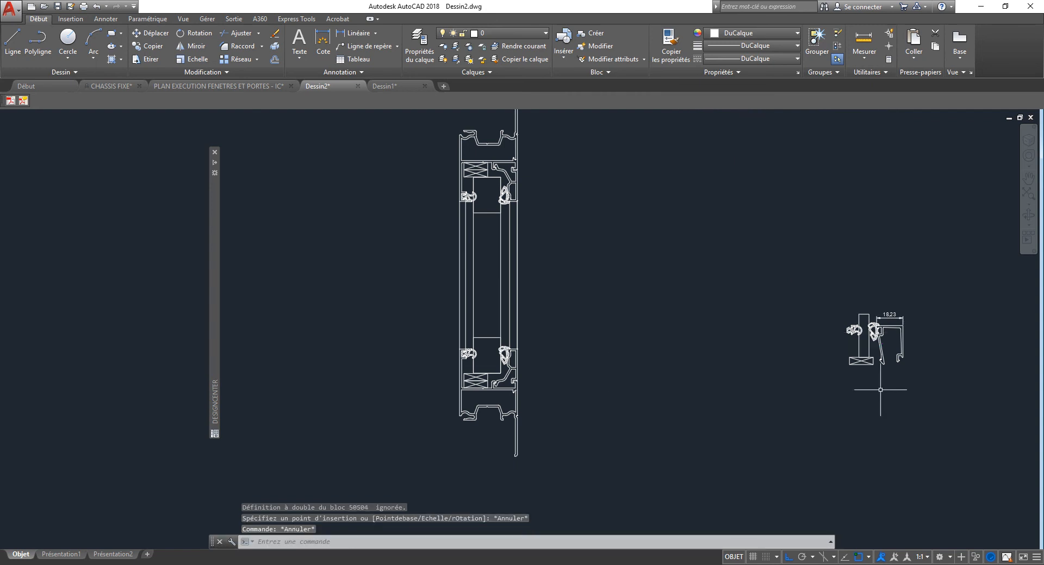
- Check the visibility states available in the PARCLOSES-REMPLISSAGE block beside the section
click(847, 360)
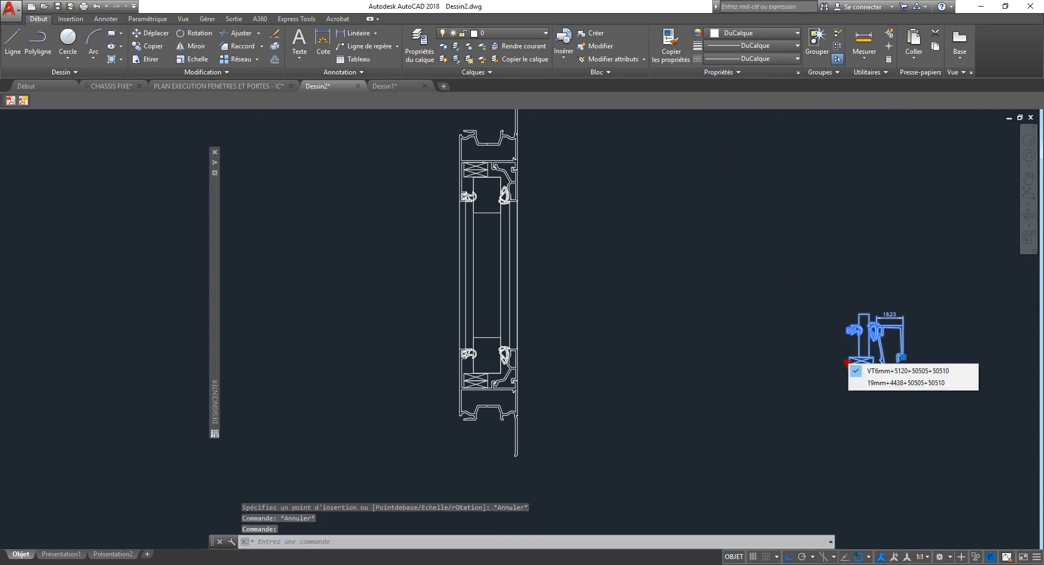
key(Escape)
key(Escape)
- Delete the lower and upper glazing bead blocks from the window section
click(508, 364)
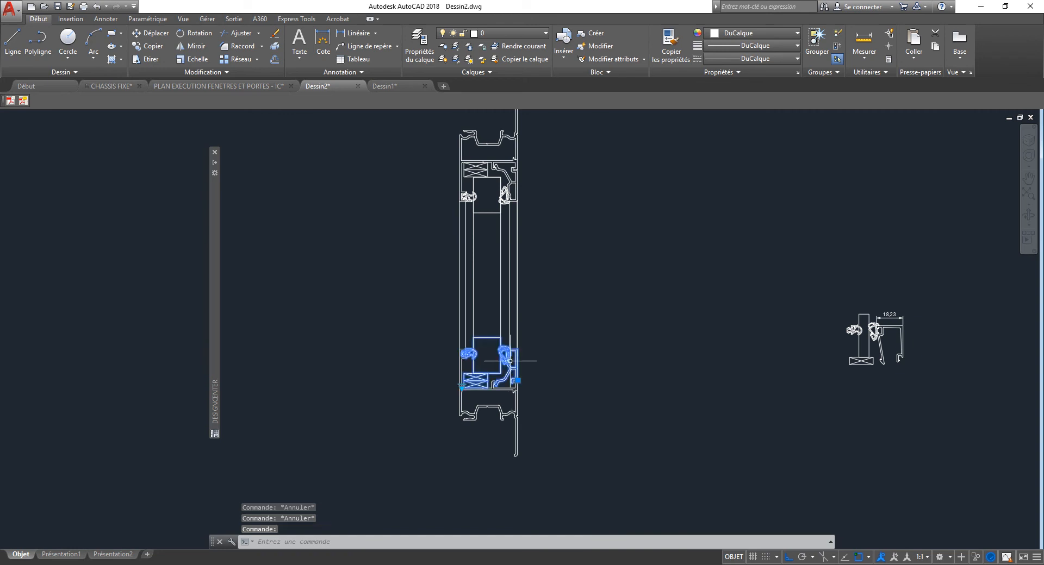
key(Delete)
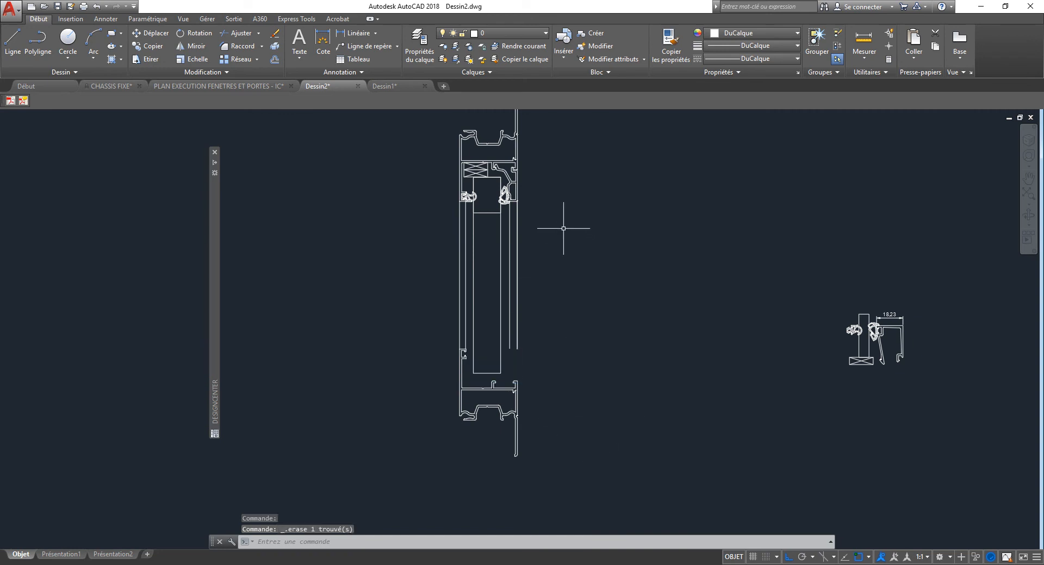
click(508, 194)
key(Delete)
- Purge the unused blocks, including nested items and unreferenced data, without confirming each deletion
text(UR)
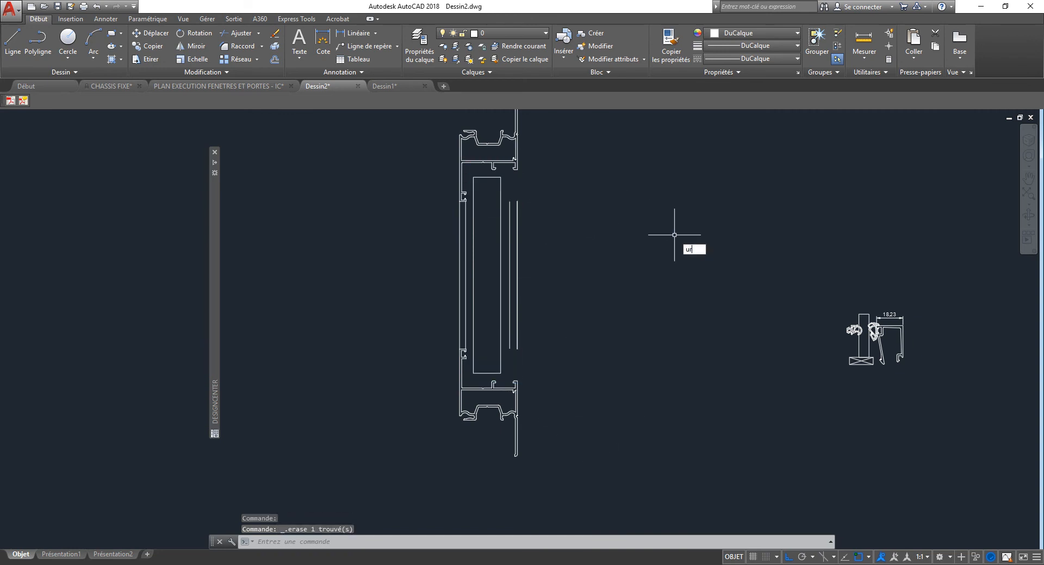
key(Return)
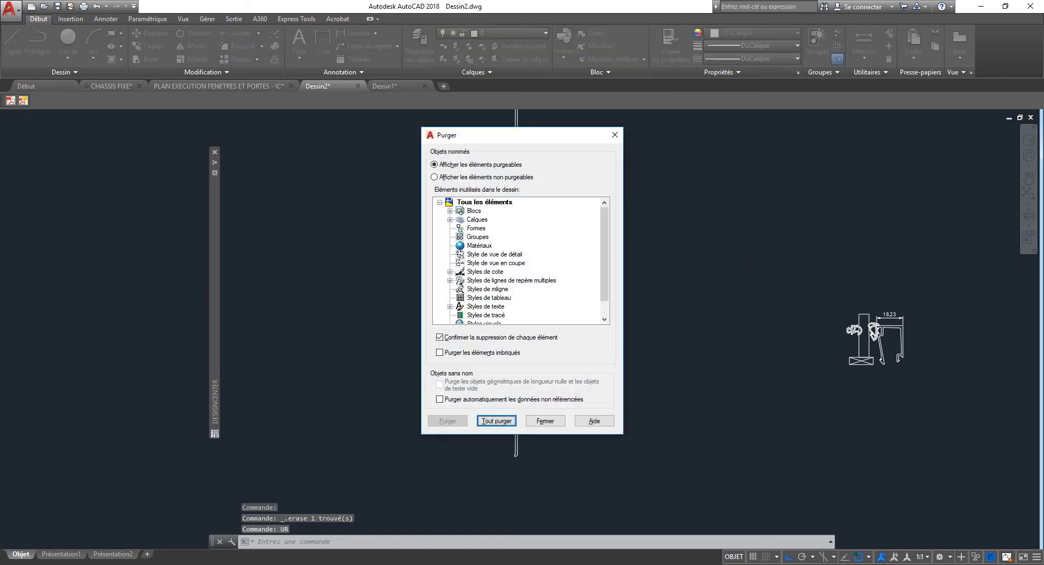
click(474, 211)
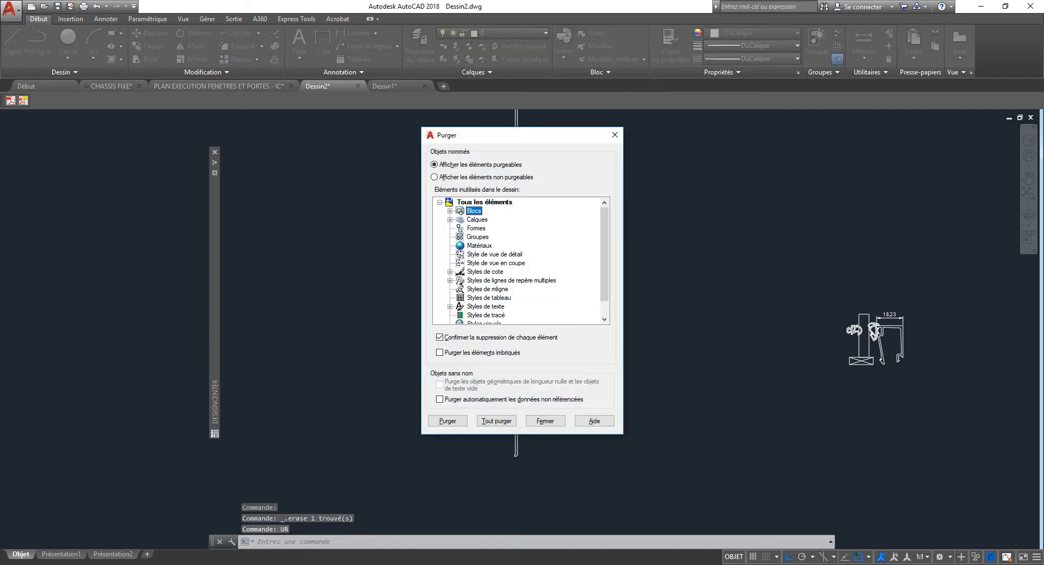
click(439, 353)
click(439, 399)
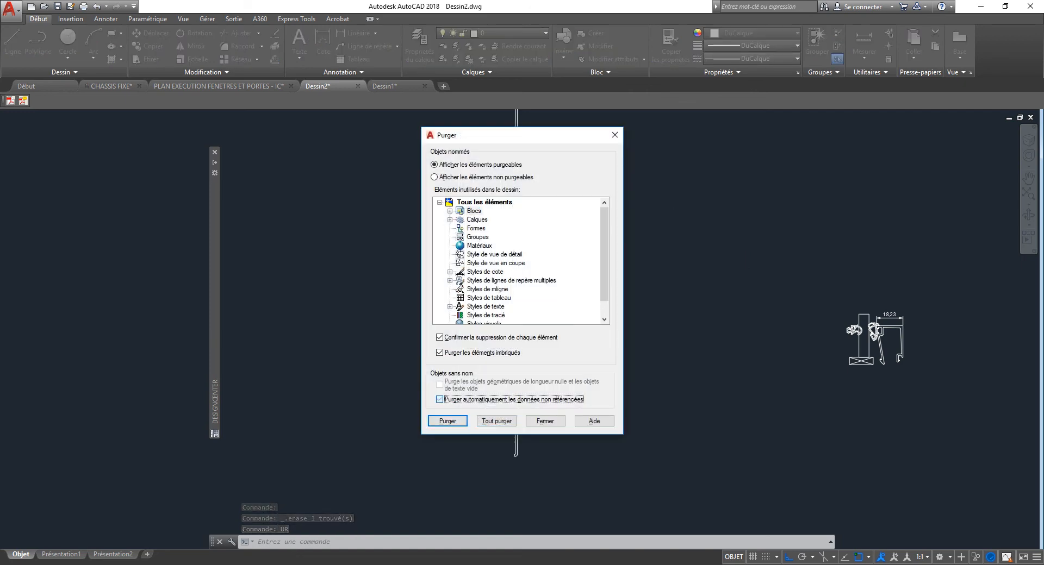
key(alt+c)
key(Return)
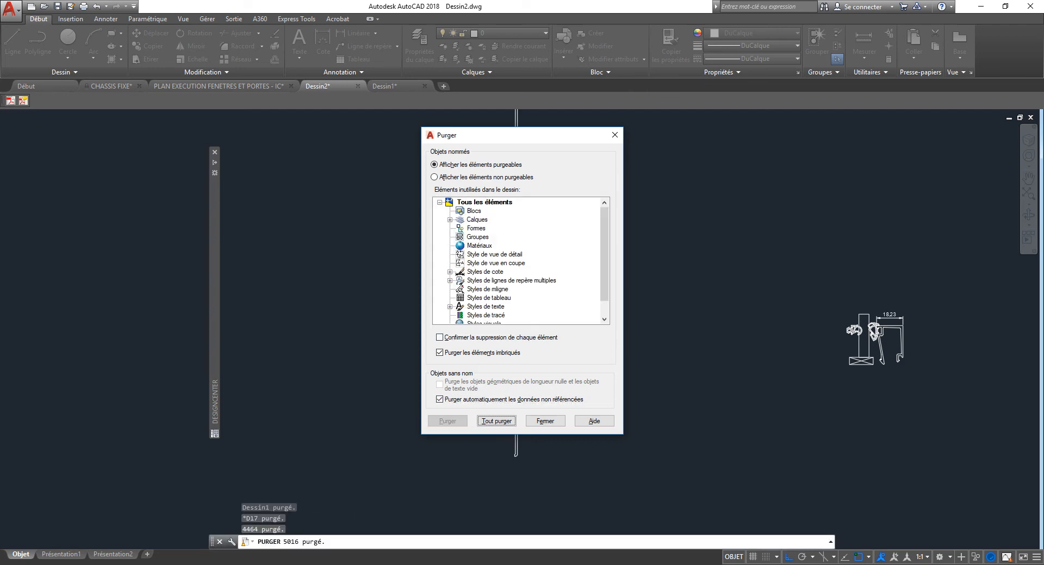
- Delete the remaining PARCLOSES-REMPLISSAGE block beside the window section
key(Return)
click(902, 291)
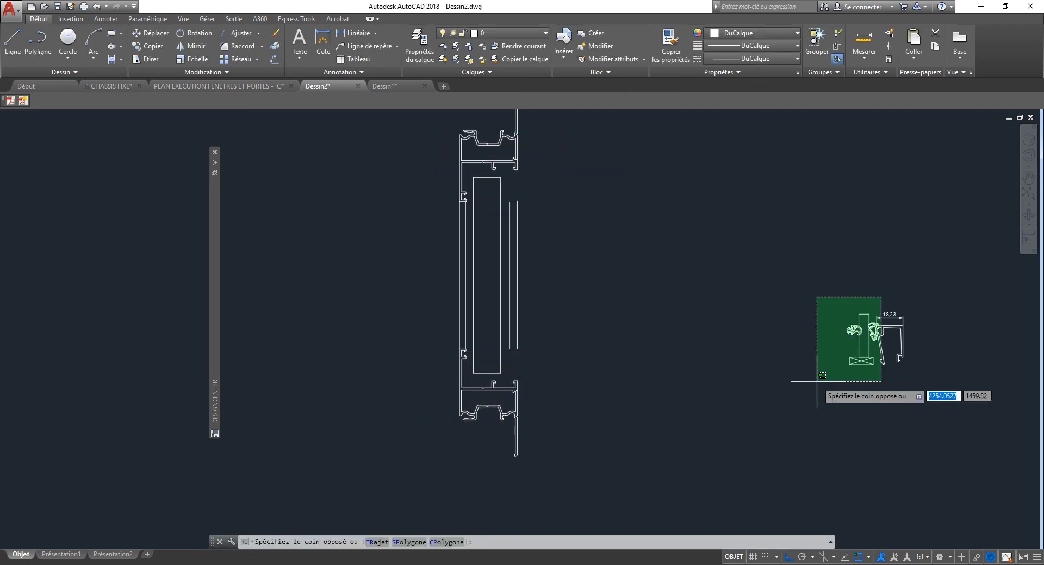
click(816, 381)
key(Delete)
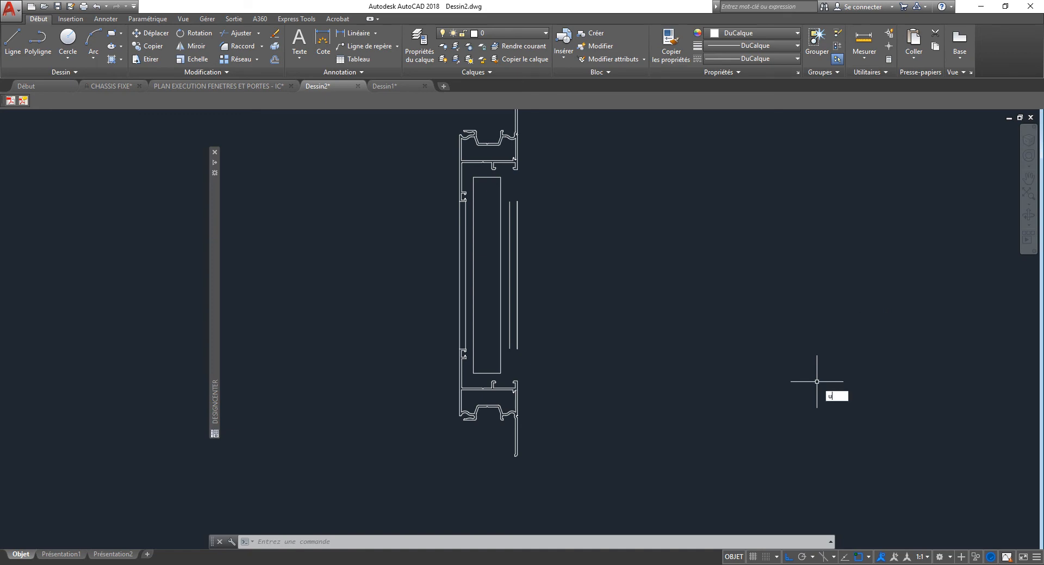
- Purge the unused block definitions from the drawing, including nested items, without confirming each deletion
key(Return)
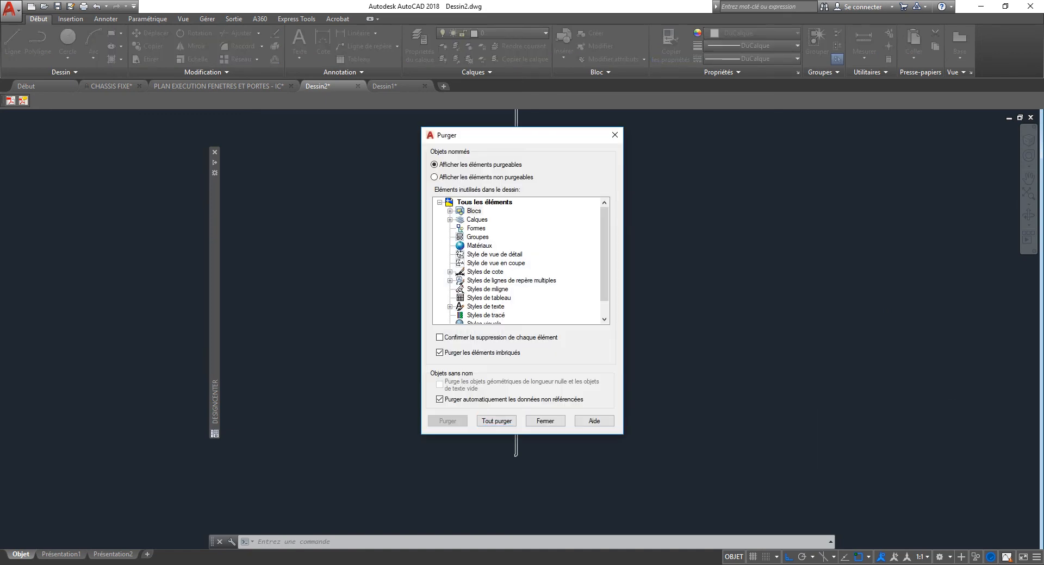
click(474, 211)
click(447, 421)
click(545, 421)
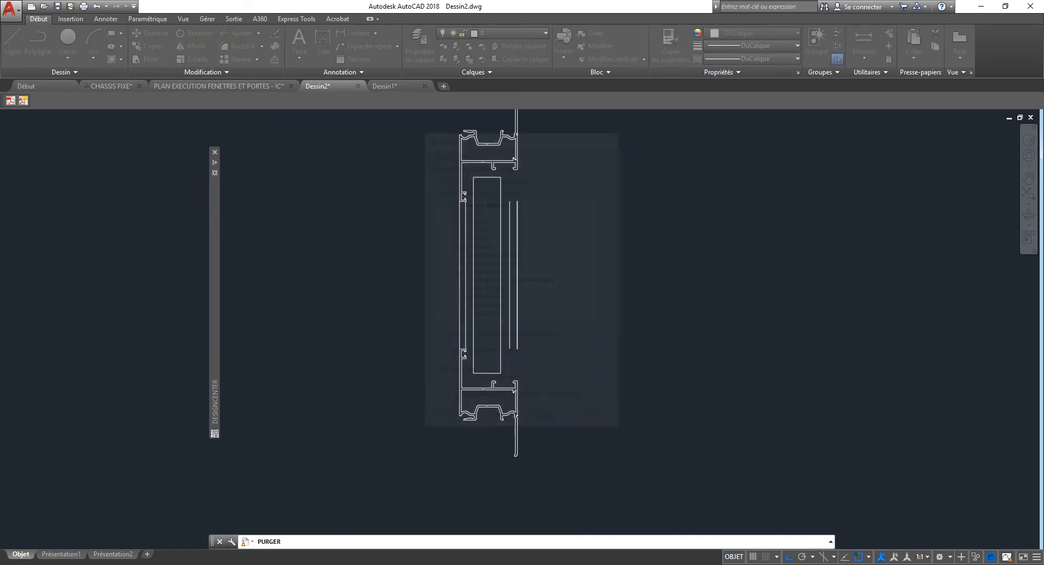
- Try to bring the updated PARCLOSES-REMPLISSAGE block from O:\Users\Dessin1.dwg into the empty area beside the section, and check its visibility states
click(206, 245)
mouse_move(212, 248)
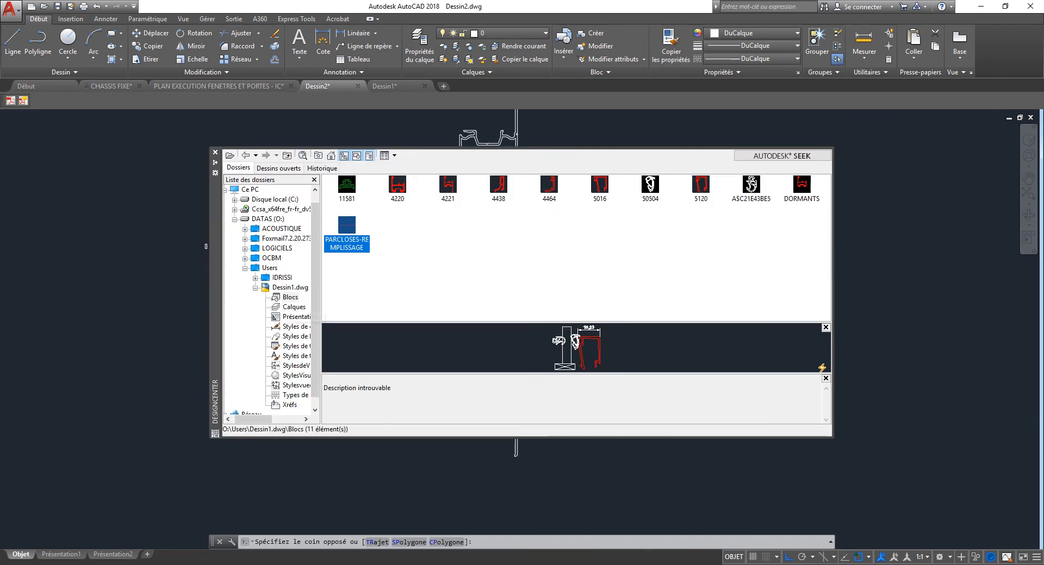
click(163, 244)
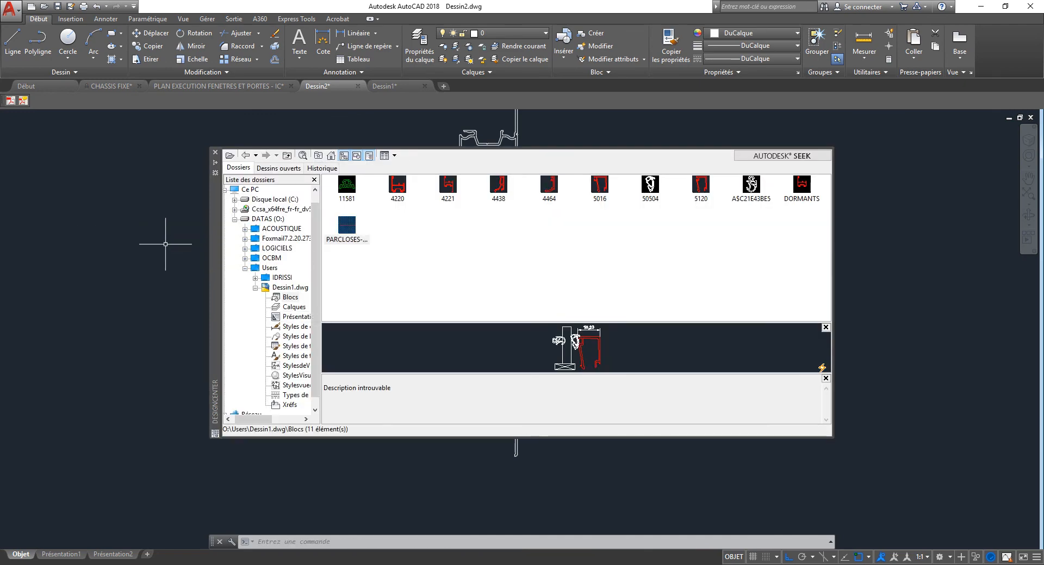
drag(346, 225, 866, 283)
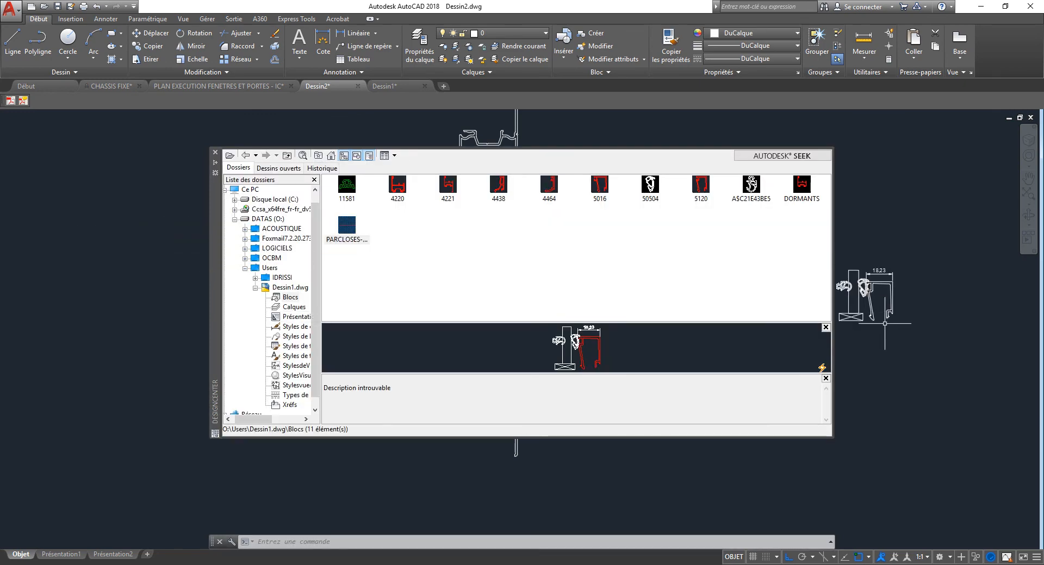
click(887, 311)
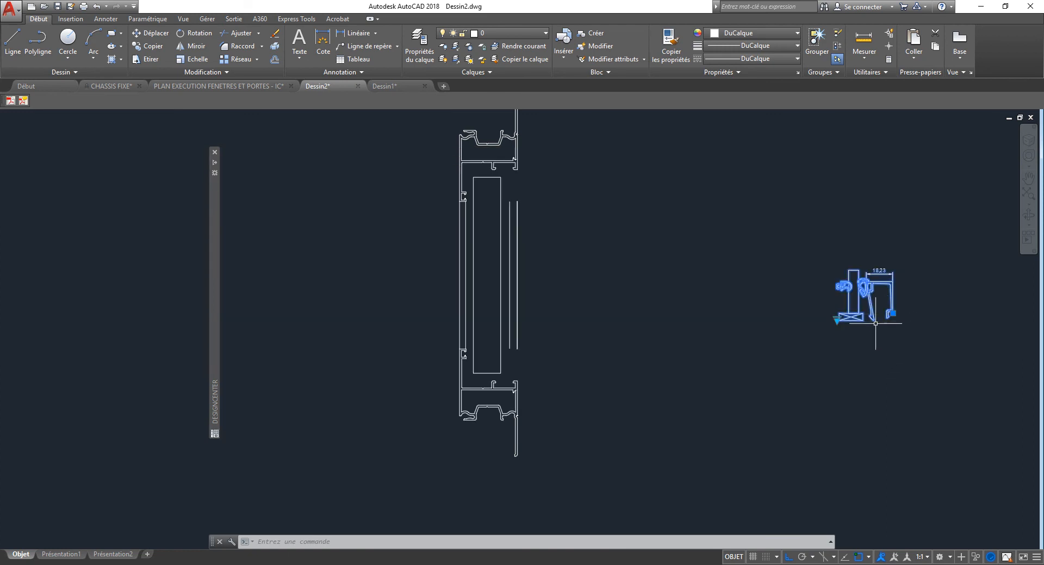
click(837, 320)
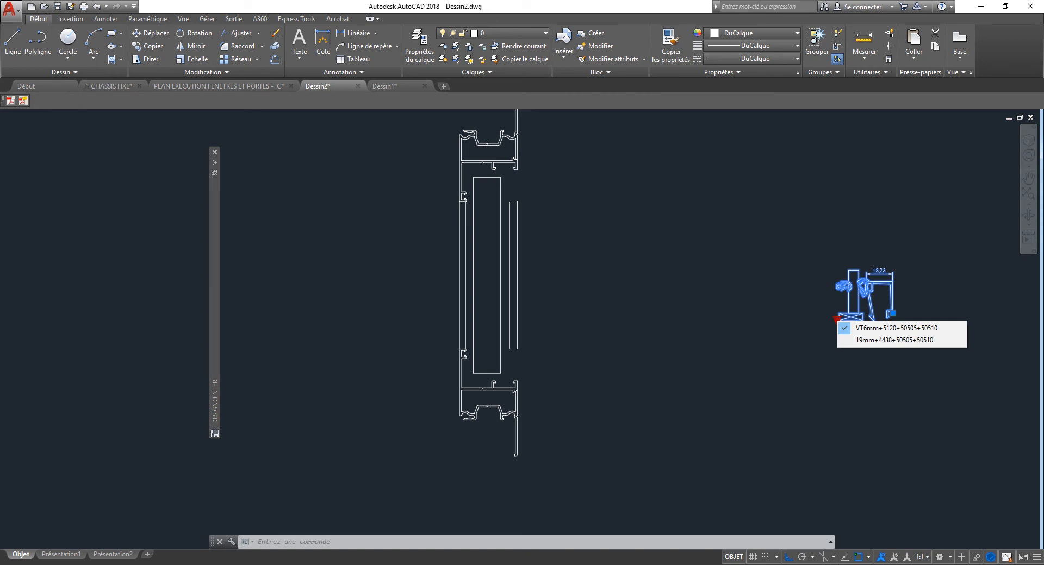
key(Escape)
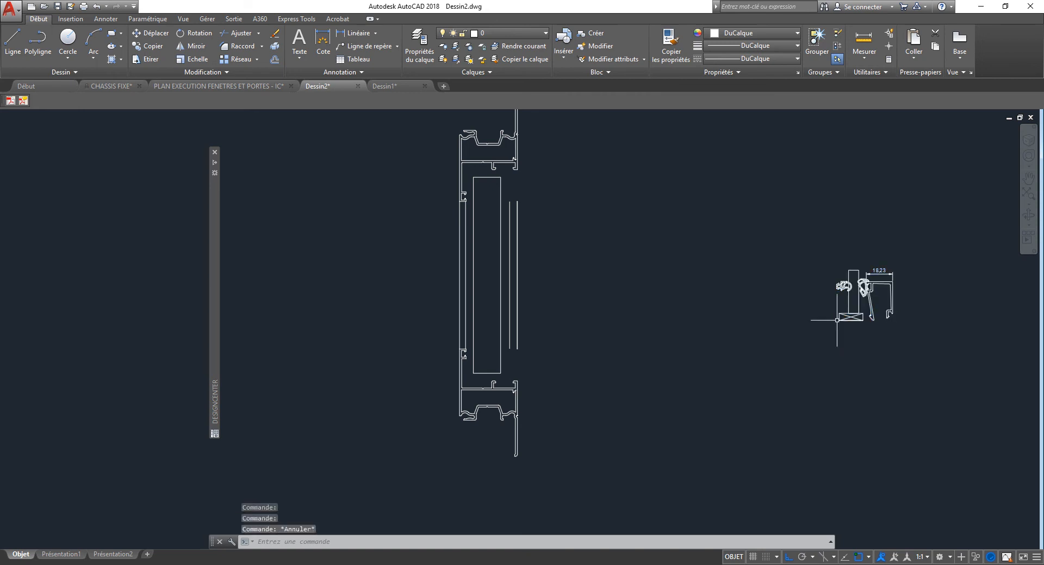
- Switch to the Dessin1 drawing and save its changes
click(388, 86)
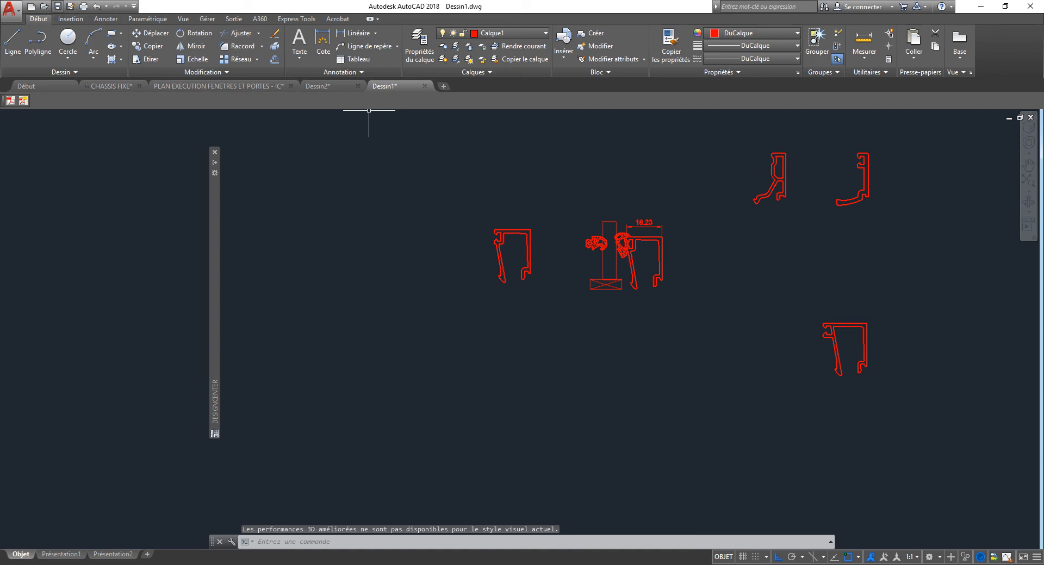
click(57, 6)
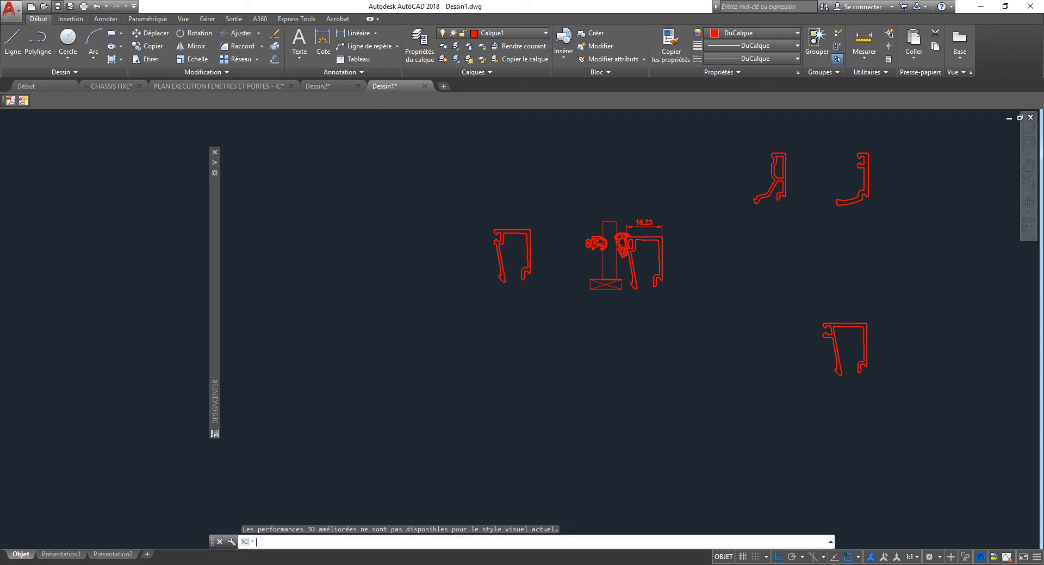
key(ctrl+s)
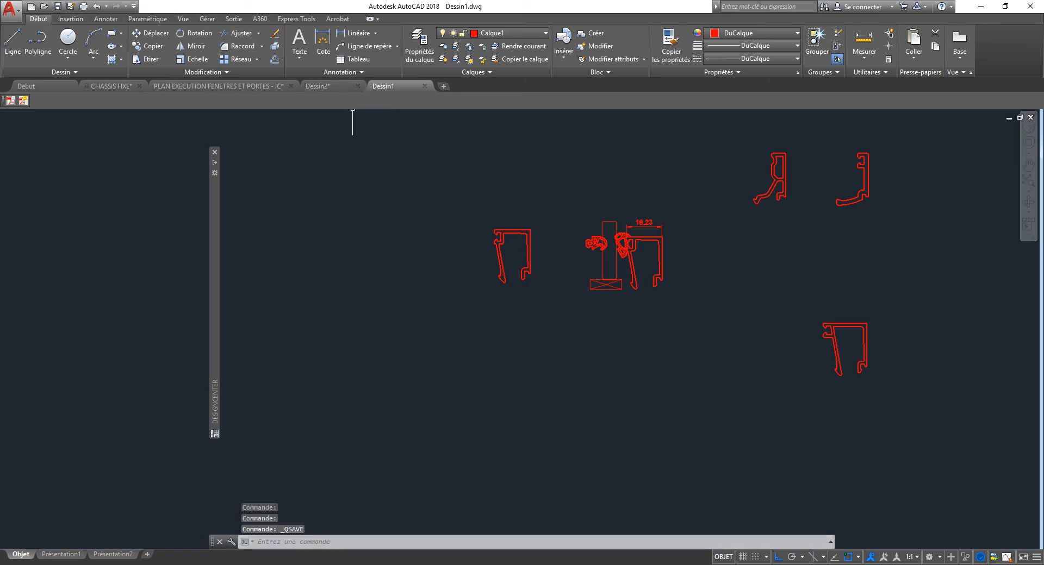
- Return to Dessin2 and undo the insertion of the outdated glazing bead block
click(325, 86)
text(u)
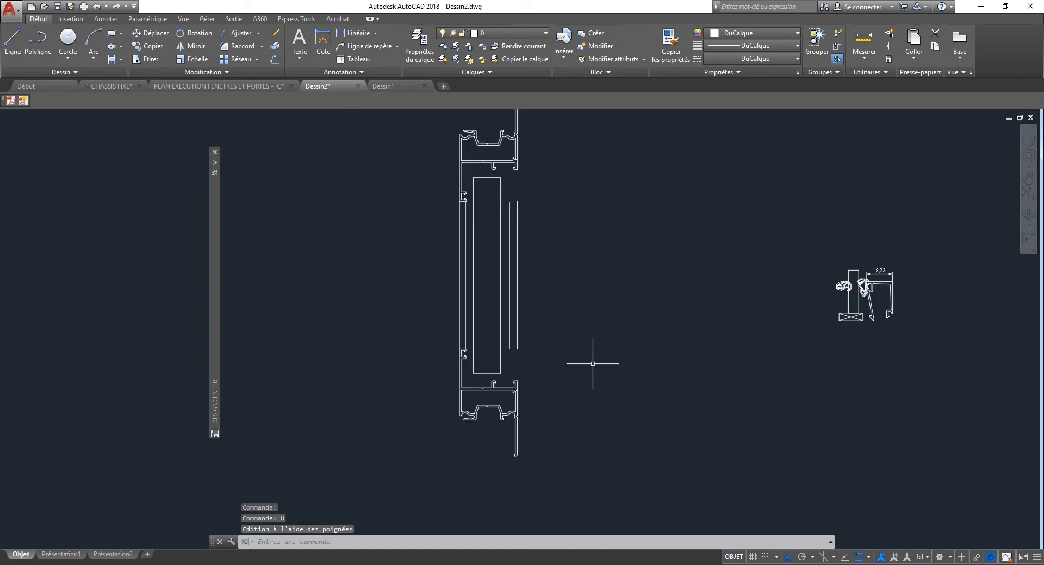
key(Return)
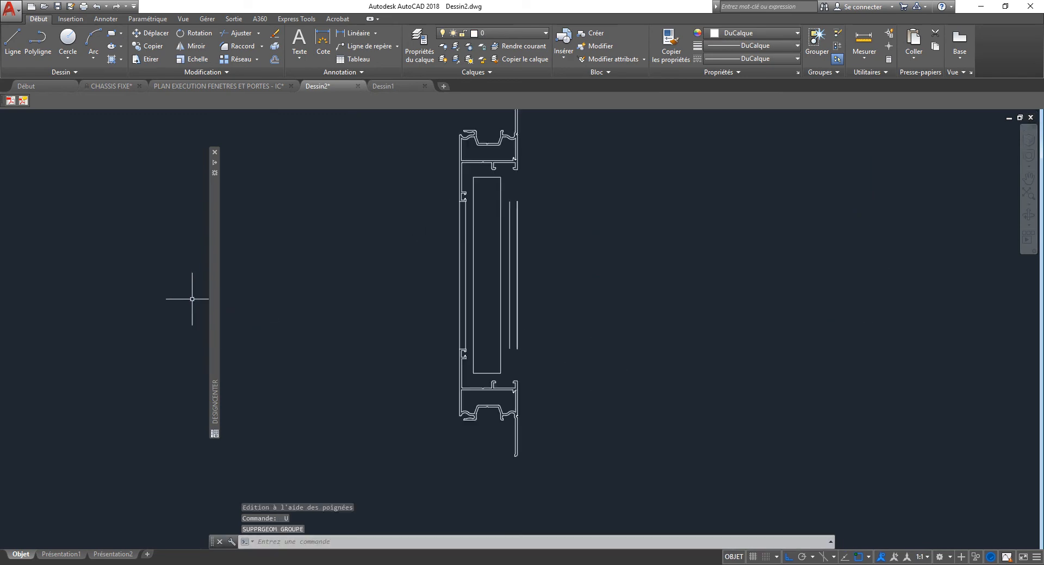
- Insert Dessin1.dwg's PARCLOSES-REMPLISSAGE block beside the window section and set its visibility state to VT24mm+4464+J1+J2
mouse_move(214, 287)
drag(347, 228, 837, 313)
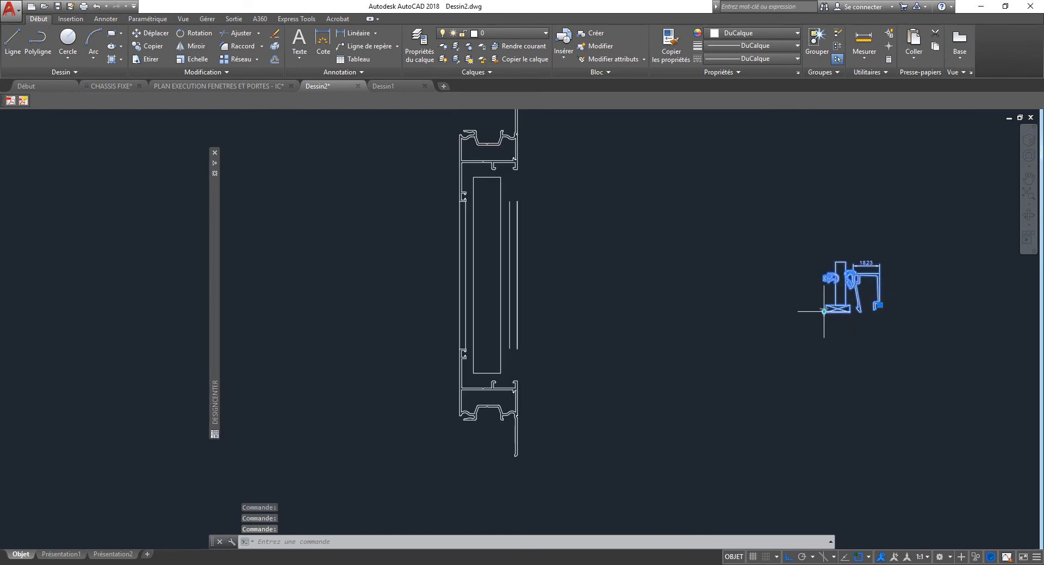
click(824, 313)
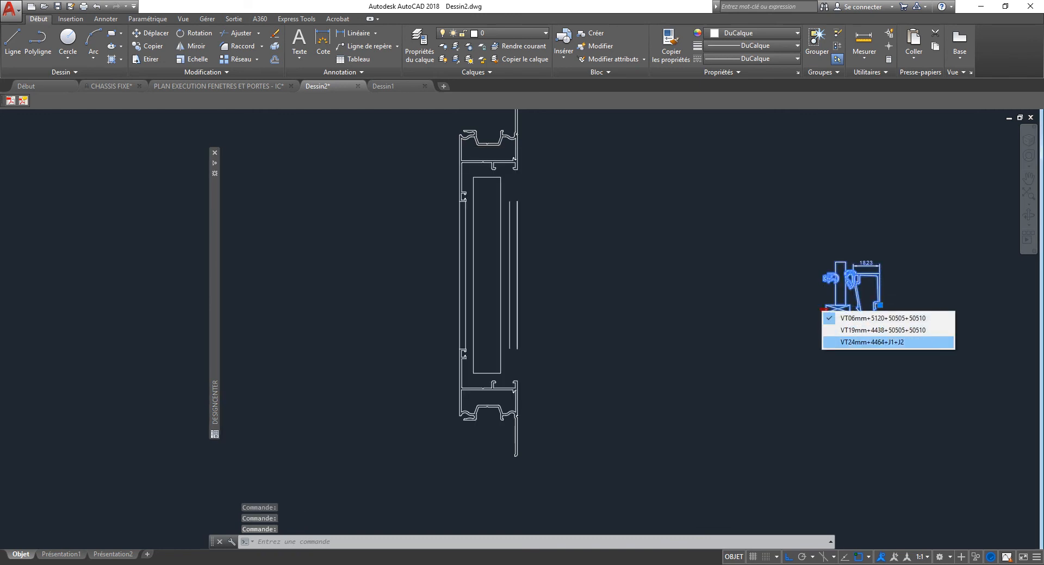
click(870, 342)
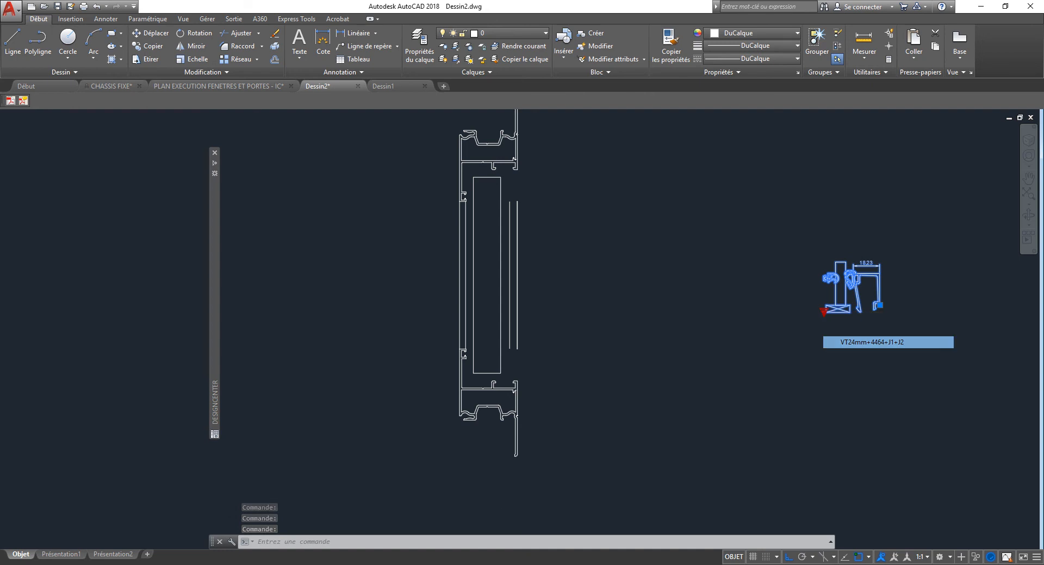
- Move the 24 mm glazing bead block by its insertion point onto the inner corner of the window section's lower frame profile
click(881, 305)
scroll(531, 383, up, 5)
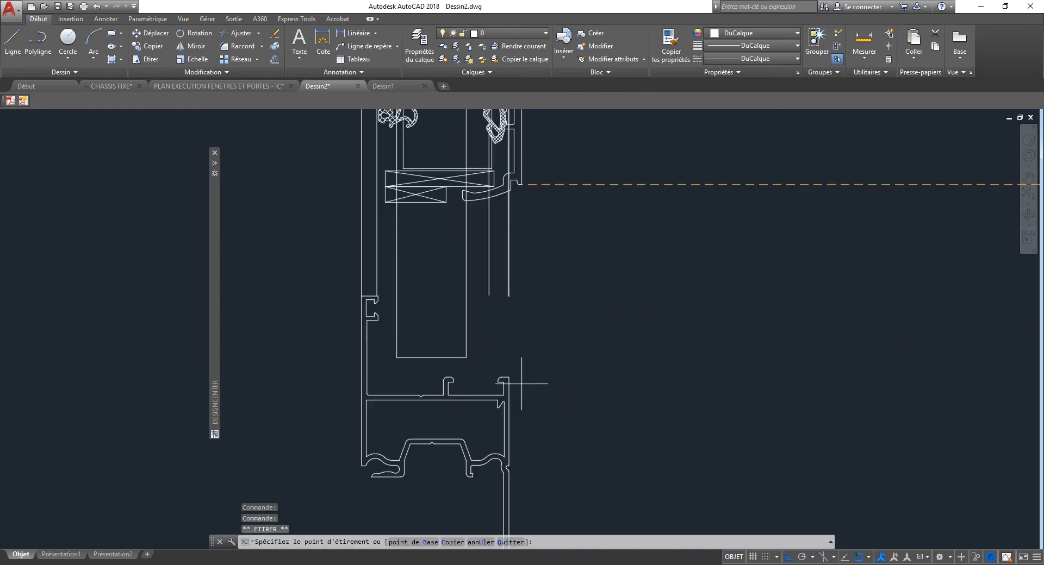
scroll(538, 309, down, 4)
key(Escape)
key(Escape)
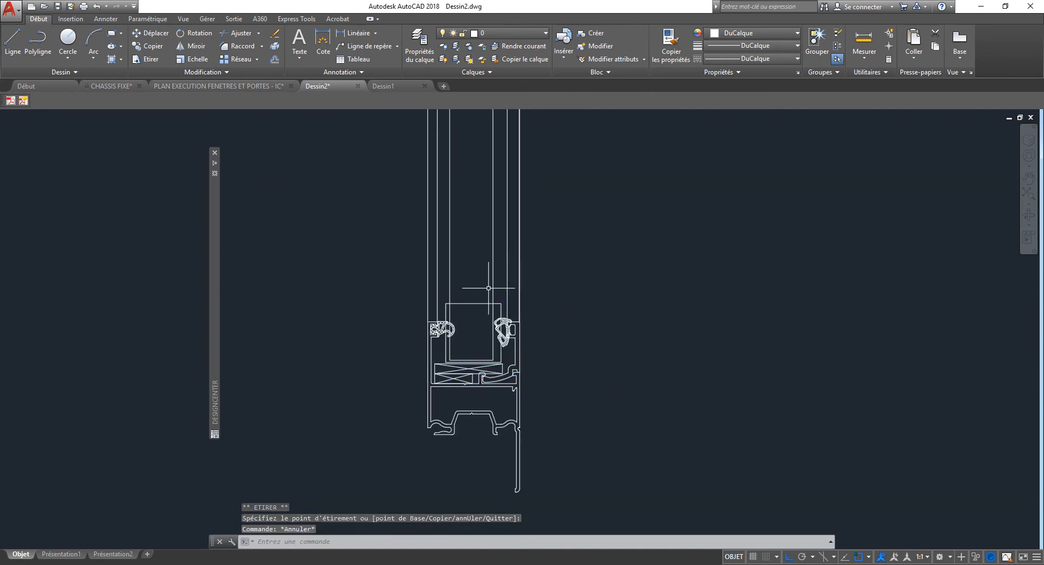
- Examine how the 24 mm bead block fits the glass and the lower frame profile, and review the drawing's layer list
scroll(546, 328, up, 8)
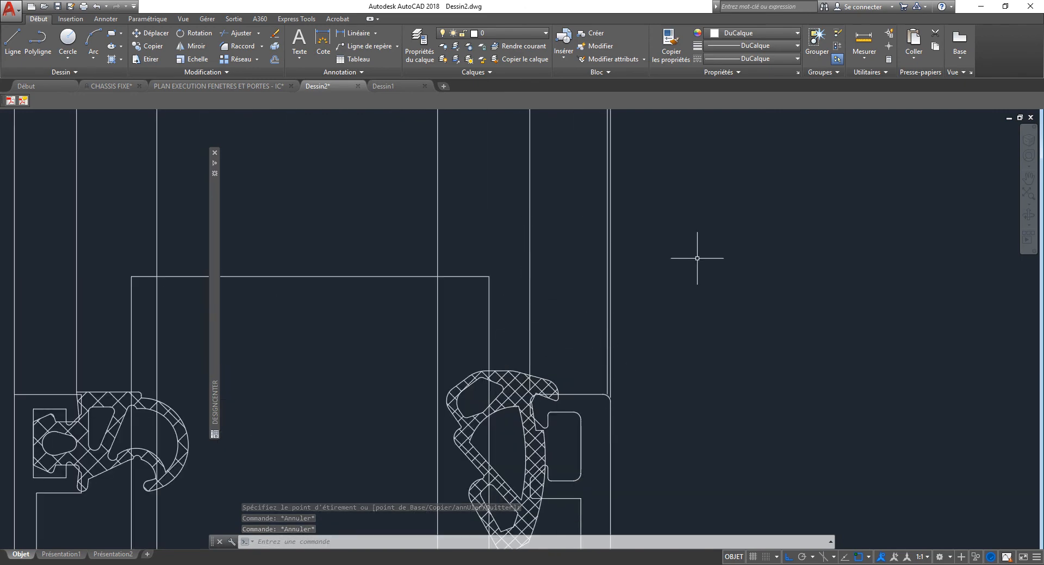
scroll(696, 258, down, 4)
click(550, 257)
click(531, 280)
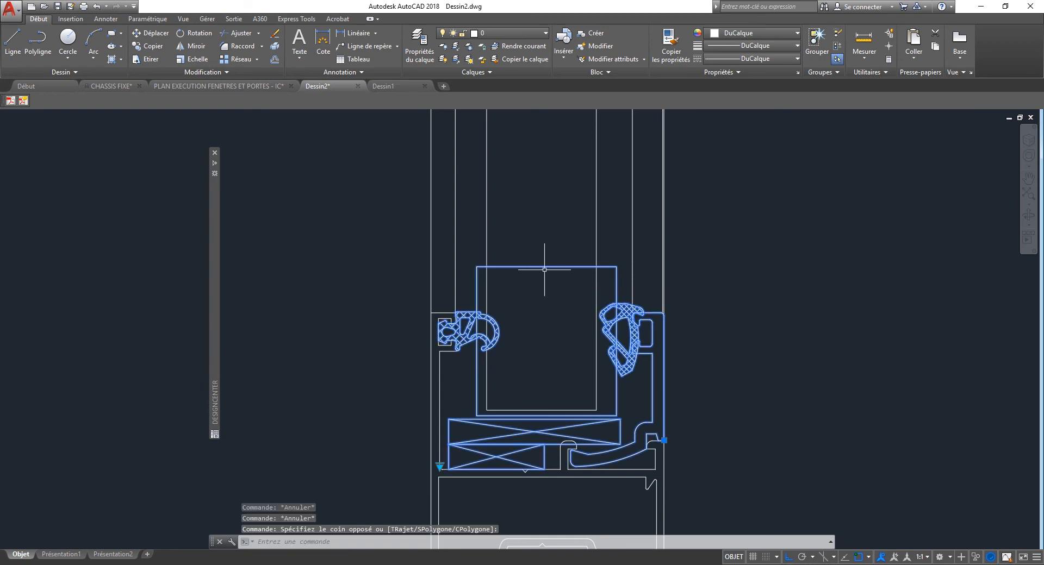
key(Escape)
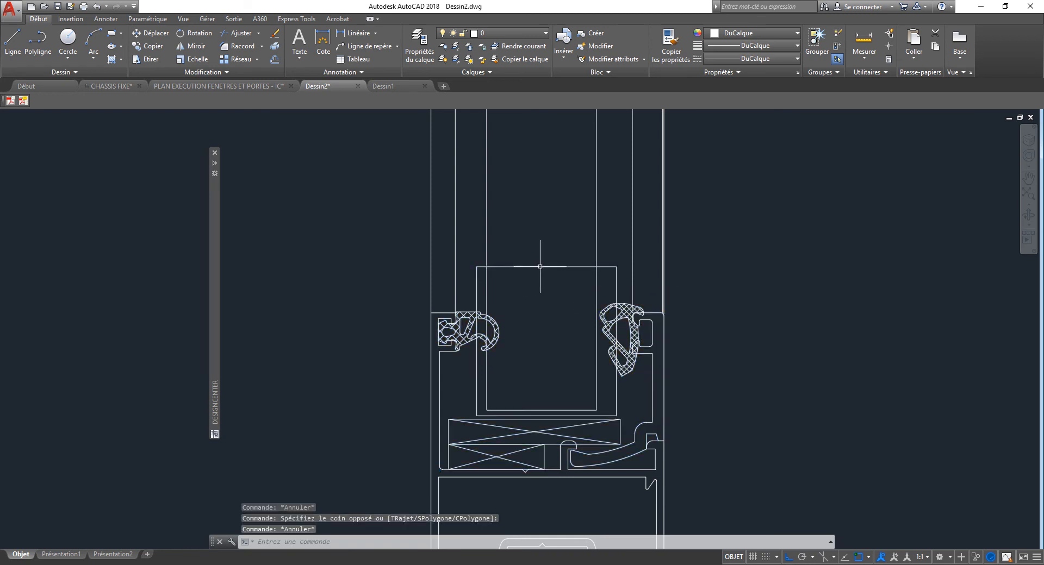
mouse_move(539, 266)
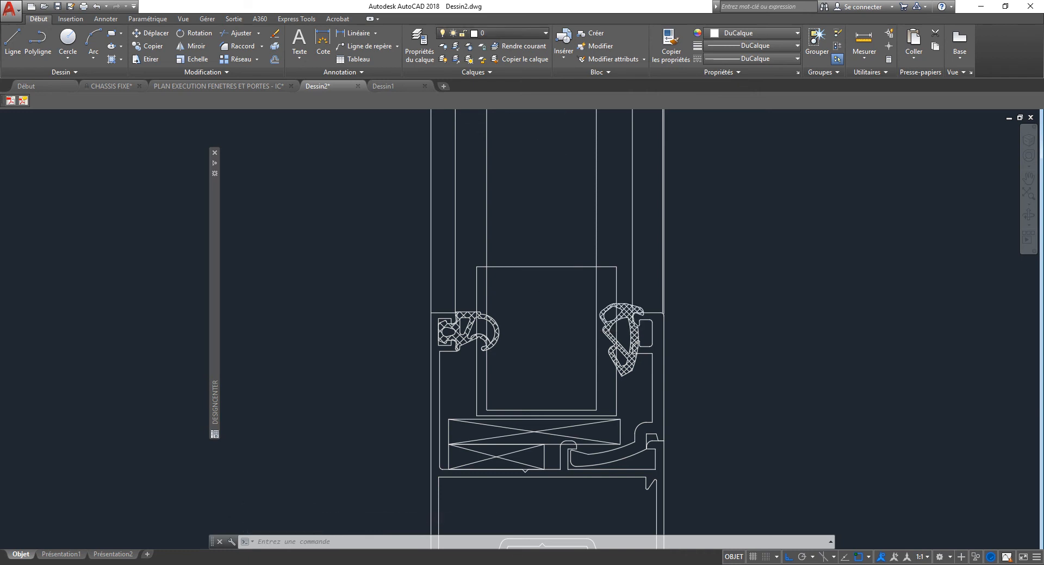
click(509, 33)
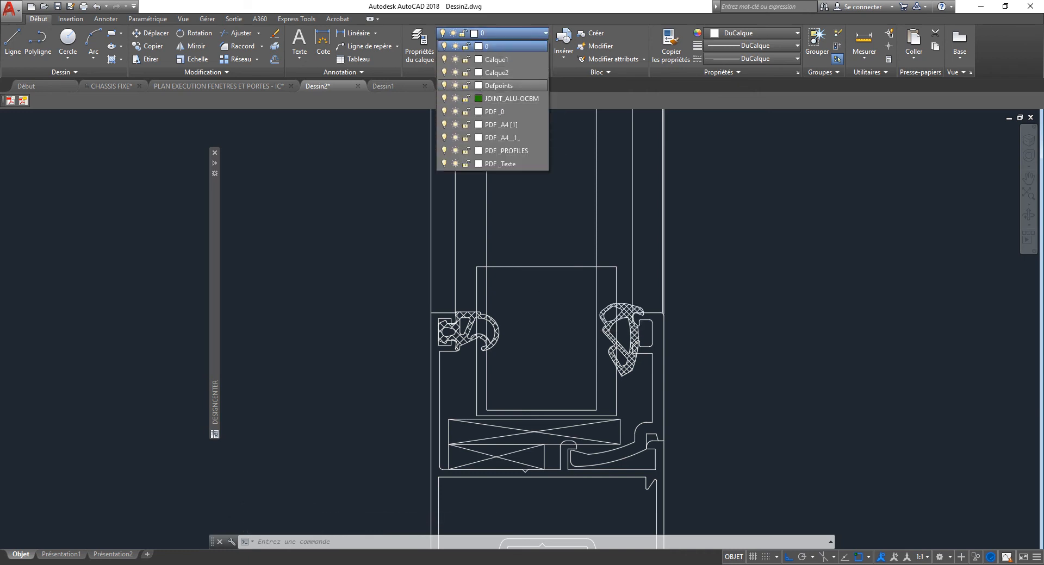
key(Escape)
key(Escape)
key(Escape)
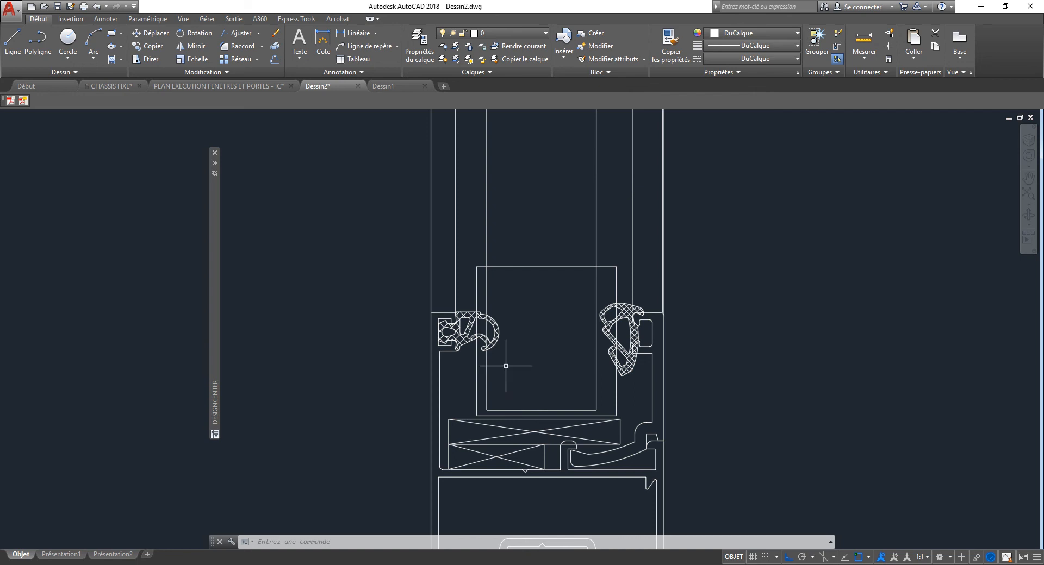
key(ctrl+z)
key(ctrl+z)
key(ctrl+z)
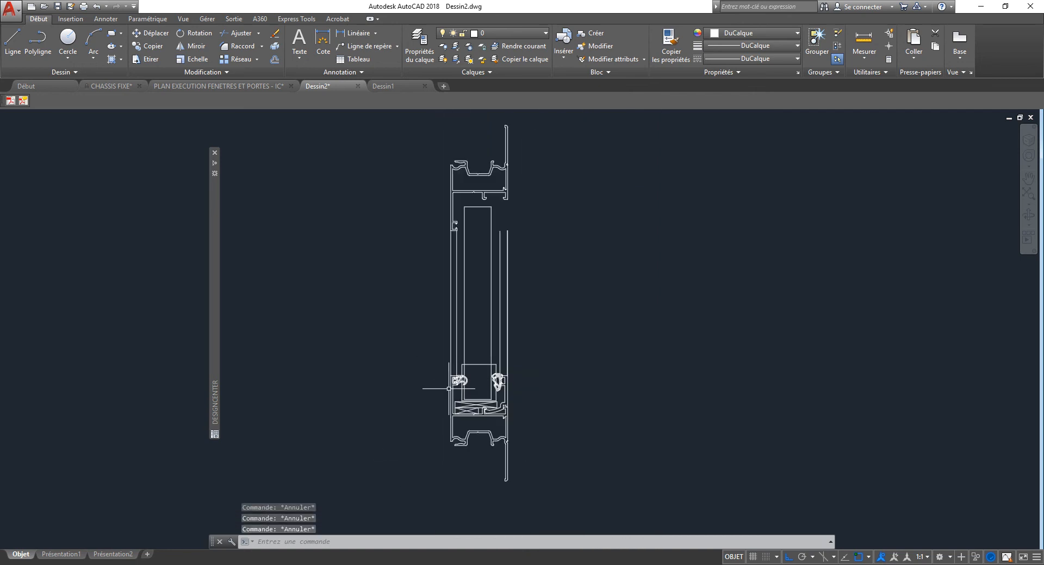
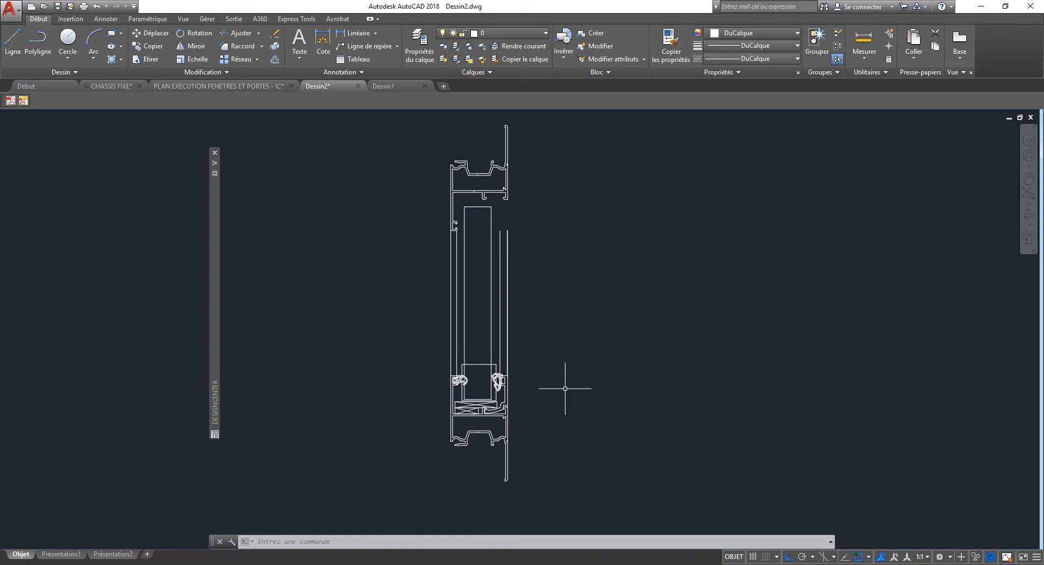
middle_drag(541, 407, 488, 387)
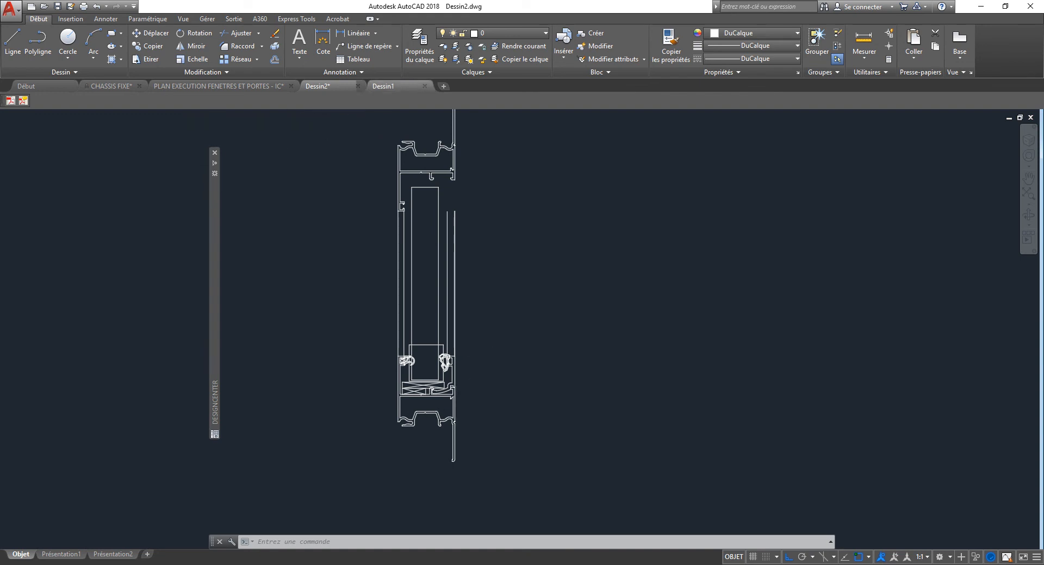
- Switch to Dessin1 and open the DORMANTS frame block in the Block Editor
click(383, 85)
scroll(663, 280, down, 4)
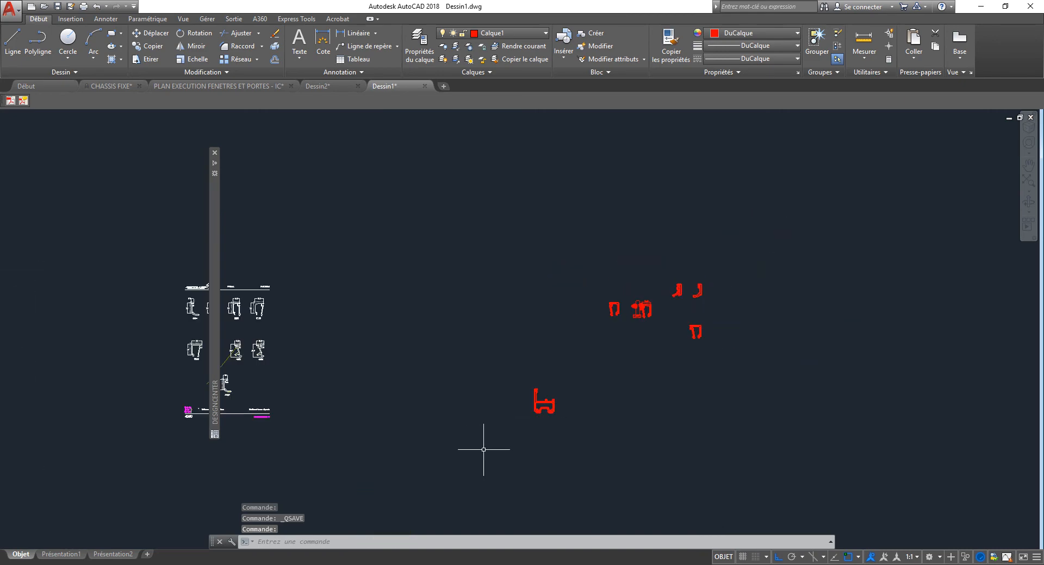
scroll(544, 403, up, 2)
double_click(525, 405)
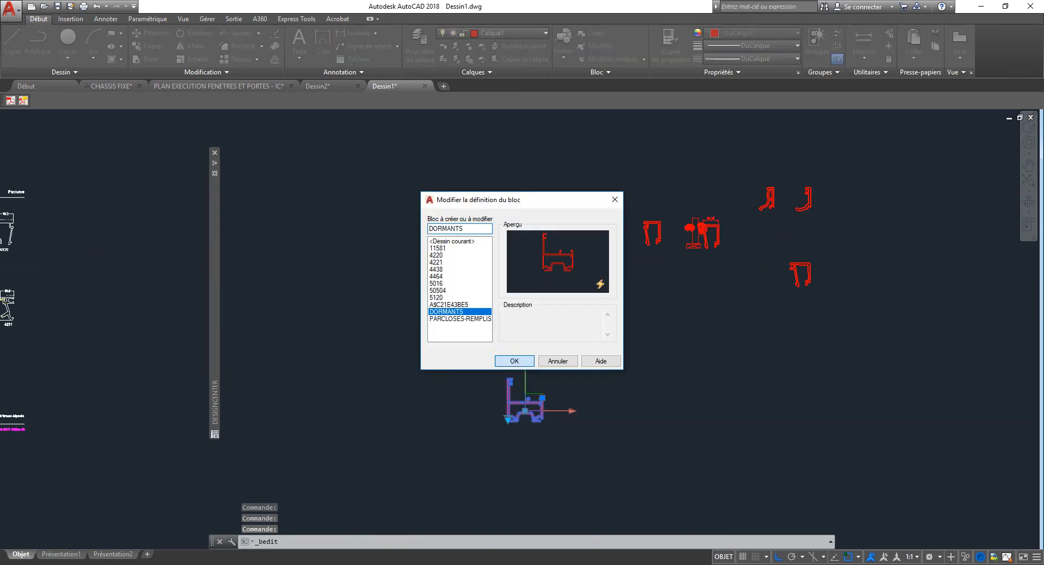
click(514, 362)
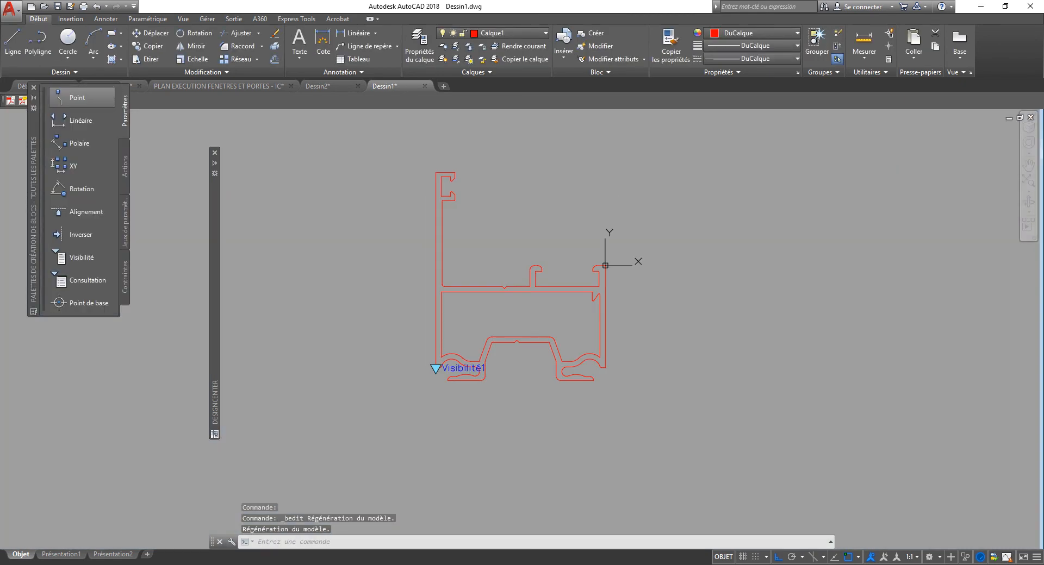
double_click(456, 369)
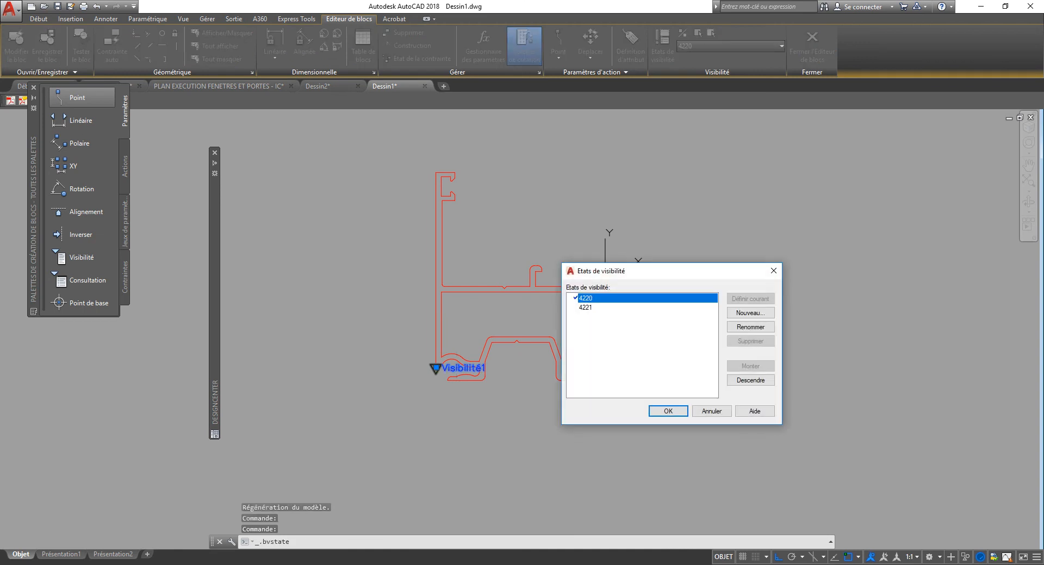
click(750, 313)
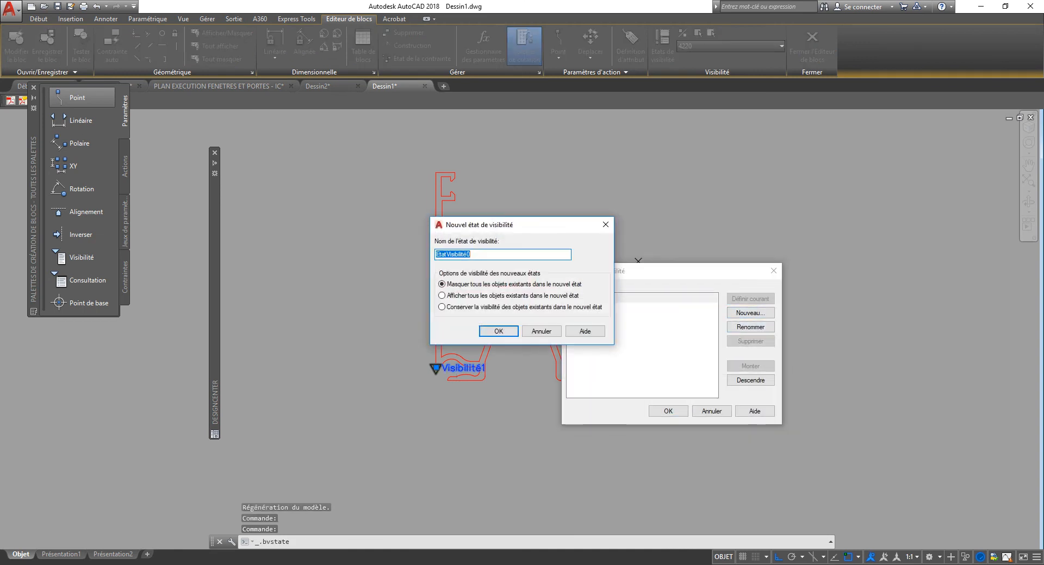
text(4220+3380)
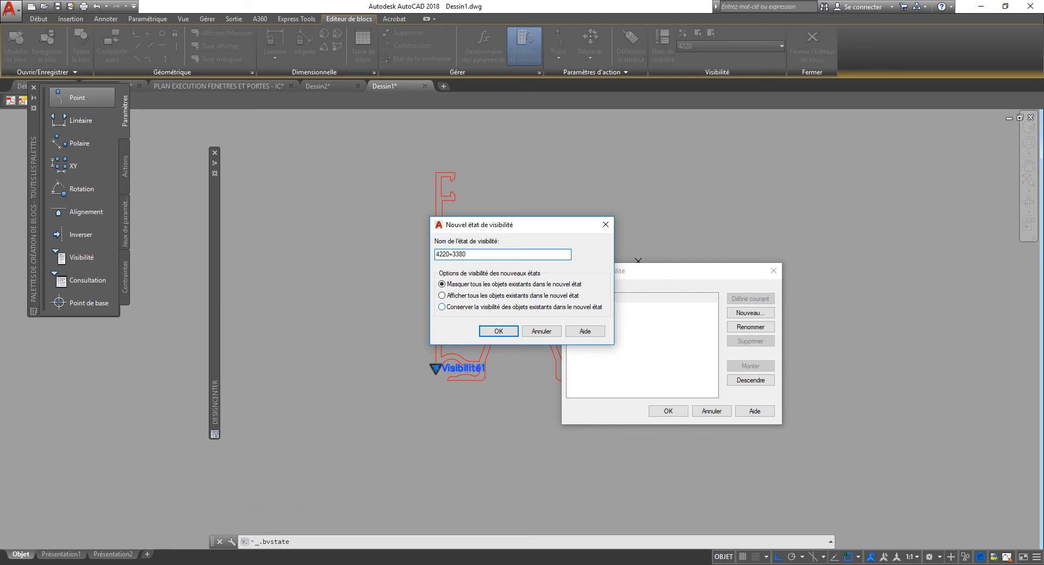
key(Escape)
key(Escape)
key(Escape)
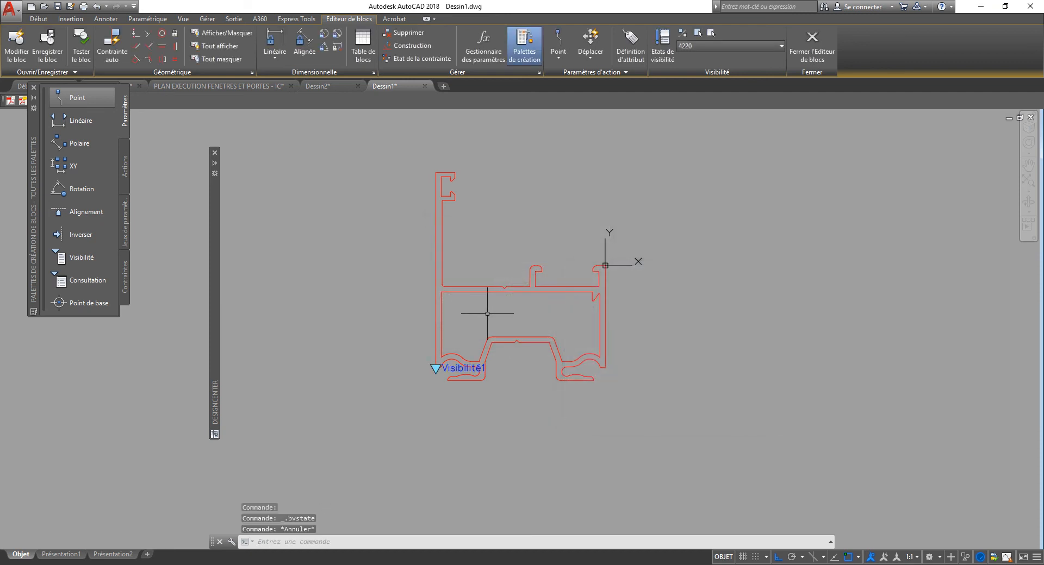
- Switch to 4200.pdf in Acrobat and look through the profile pages from Dormants to Complémentaires for the 3380 cover profile
key(alt+Tab)
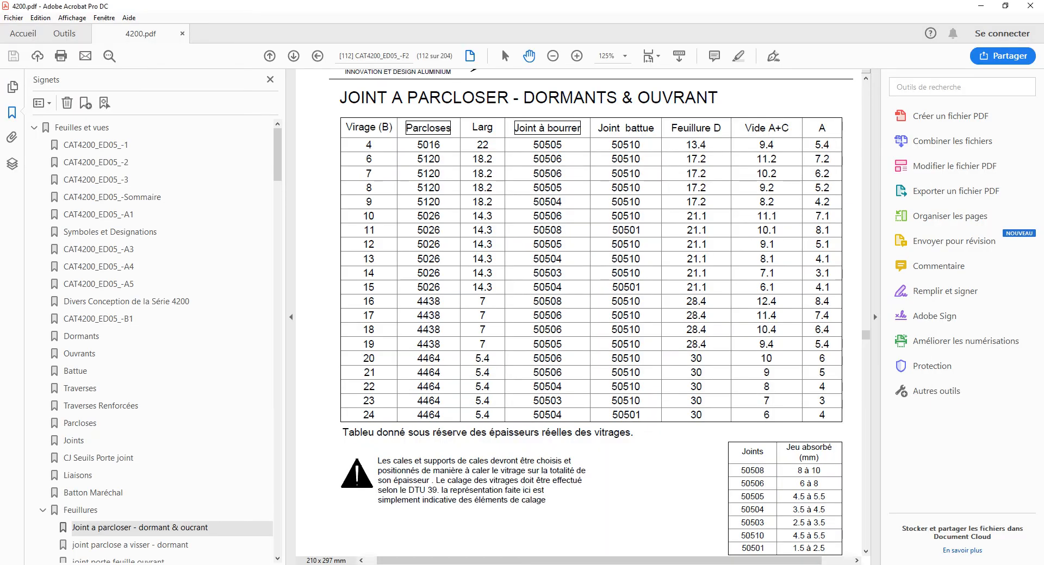
click(651, 56)
click(712, 89)
ctrl+scroll(549, 250, up, 6)
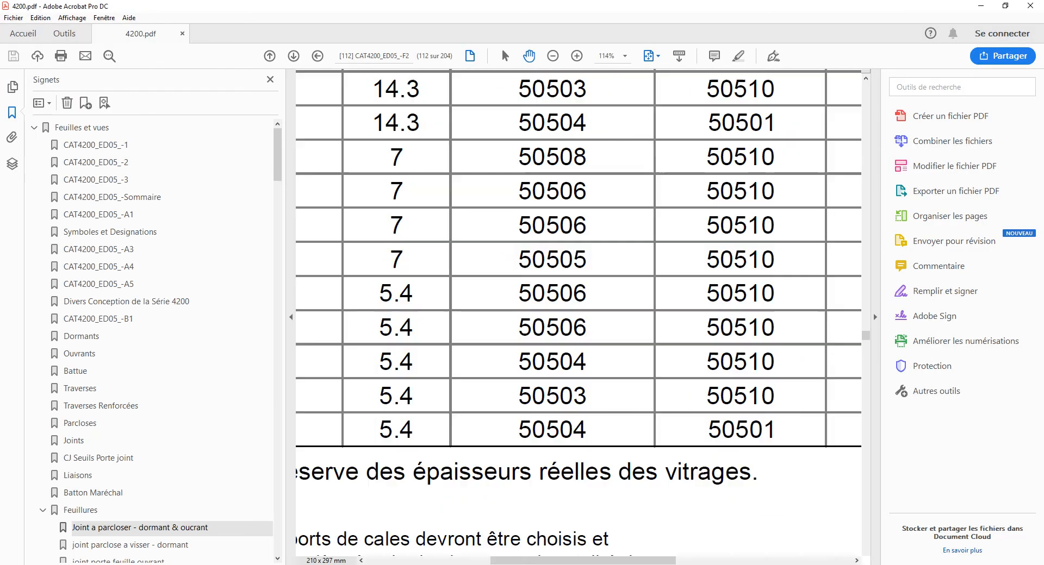
ctrl+scroll(550, 252, down, 9)
key(v)
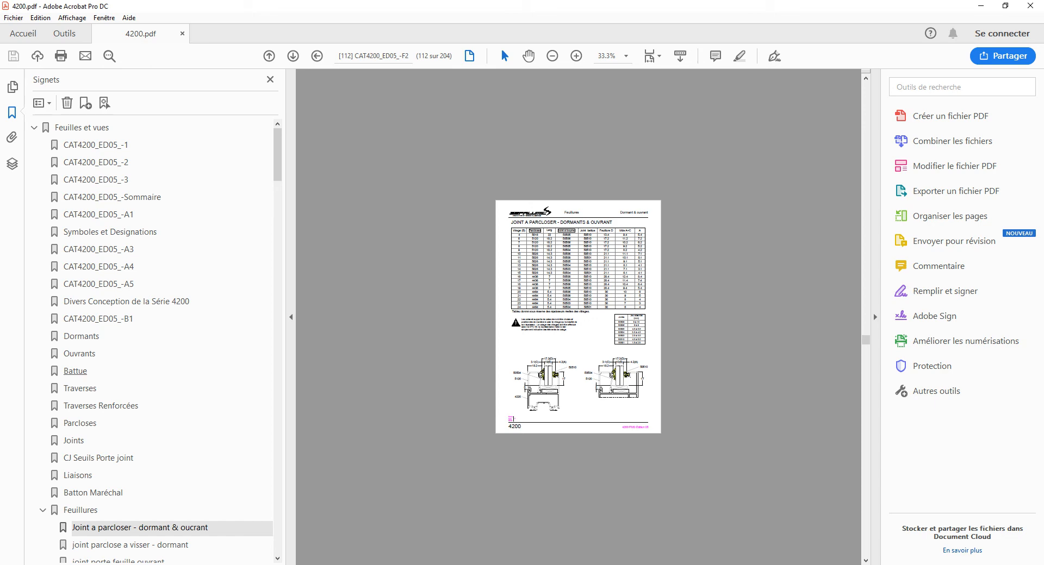
click(82, 336)
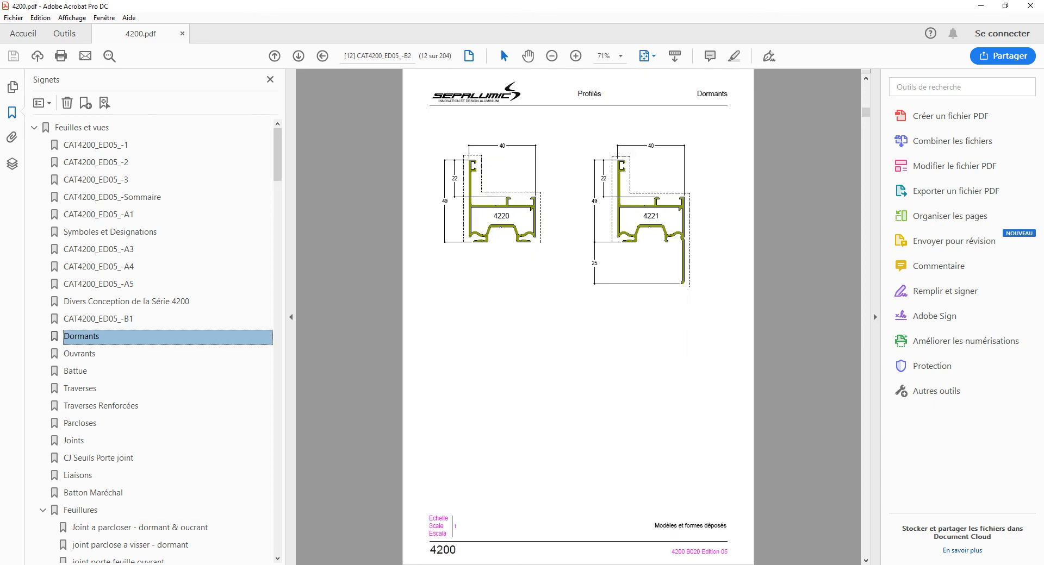
click(299, 56)
click(299, 56)
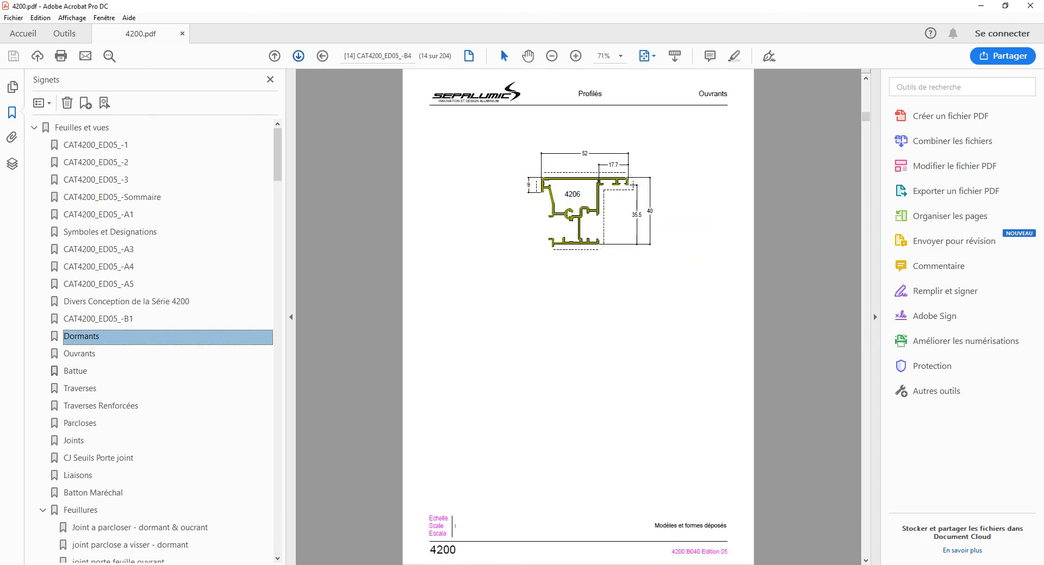
click(299, 55)
click(298, 55)
click(298, 56)
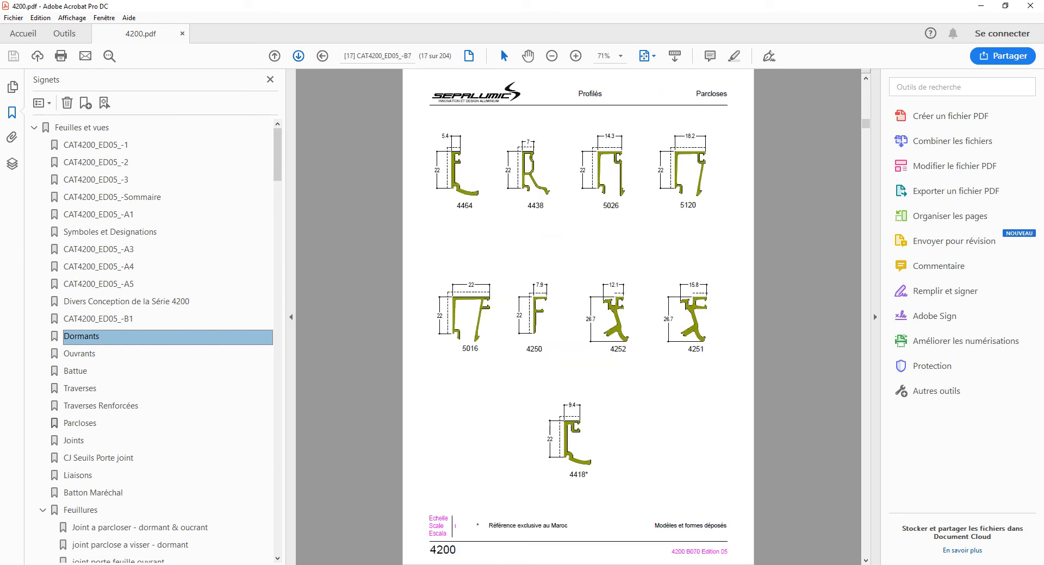
click(298, 56)
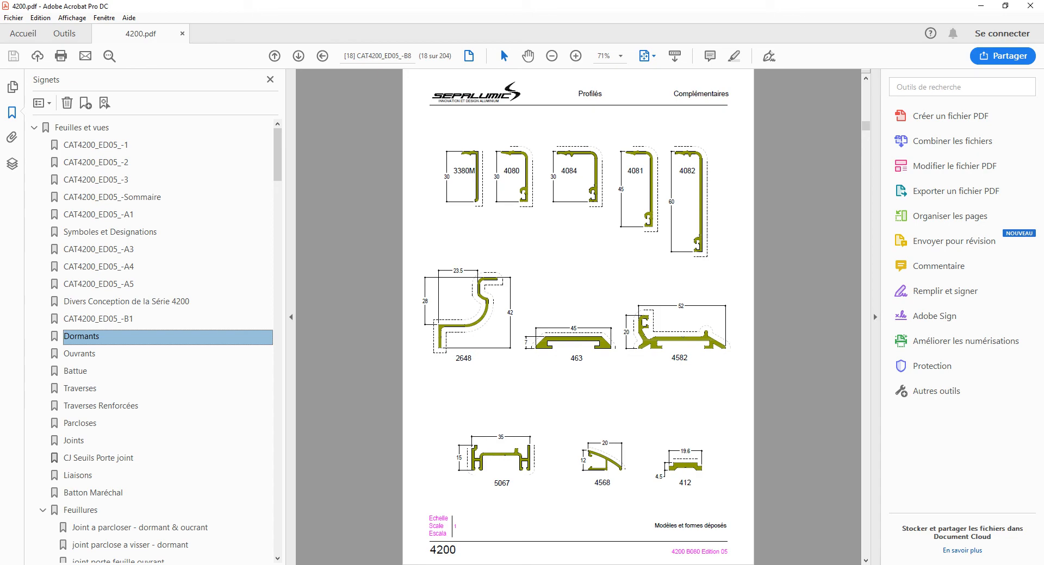
- Look through the catalogue's later chapters up to the Châssis fixe section drawings with the 4220 and 4221 frames
scroll(578, 316, down, 20)
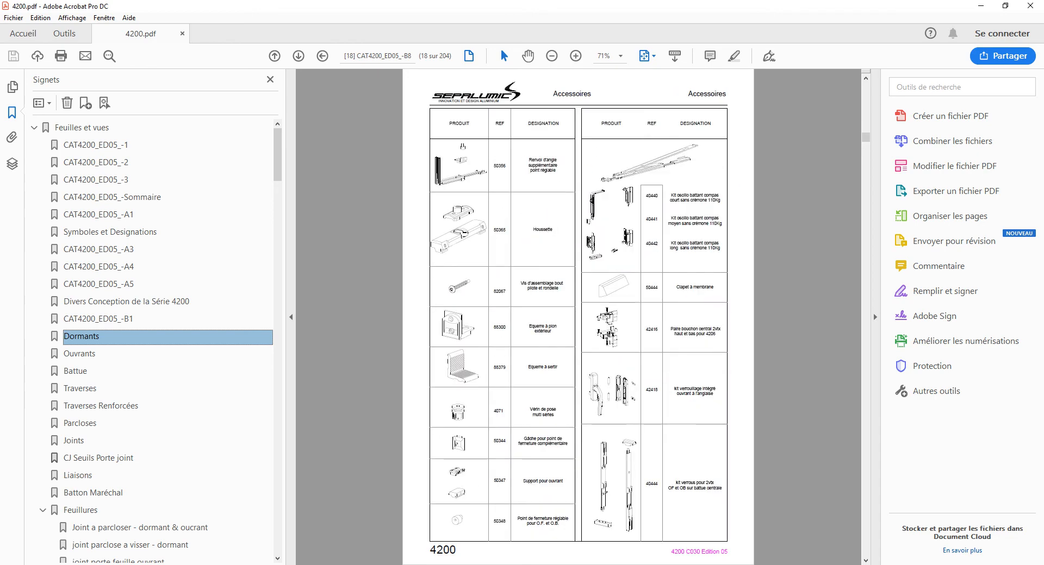
key(Right)
key(Right)
key(Right)
key(Right)
key(Right)
key(Right)
key(Right)
key(Right)
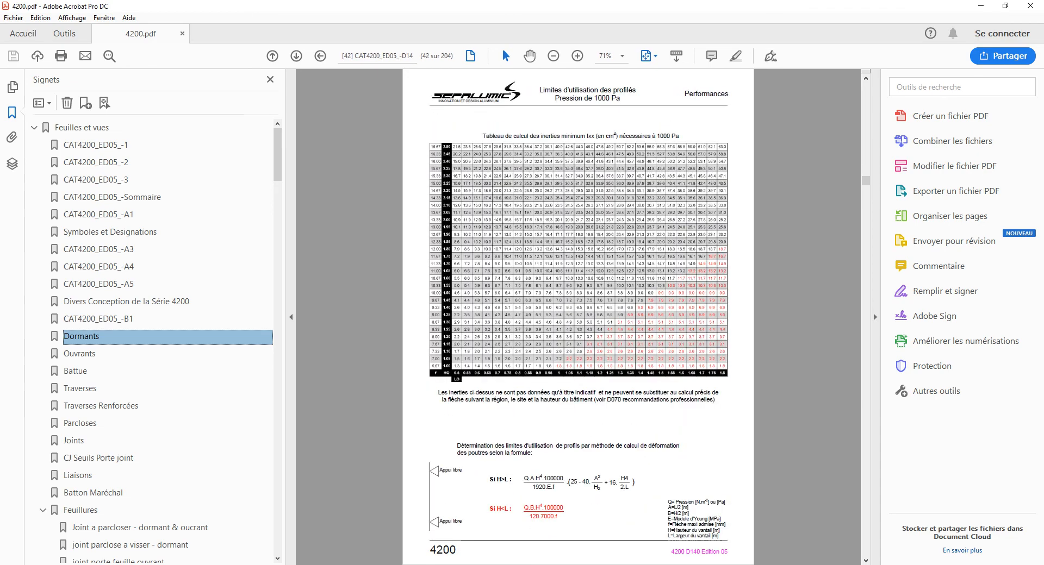
key(Right)
key(Right)
key(Right)
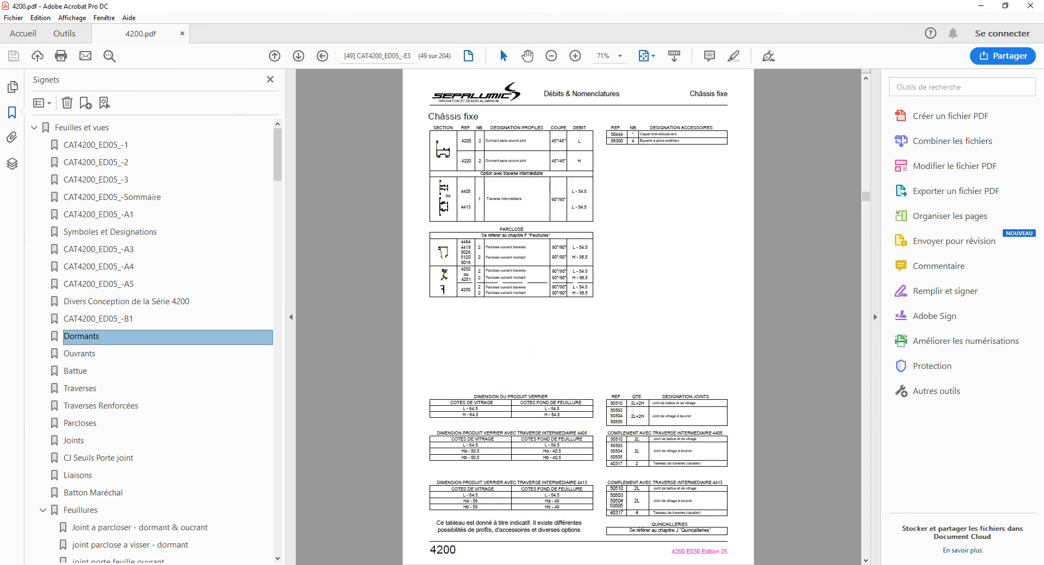
key(Right)
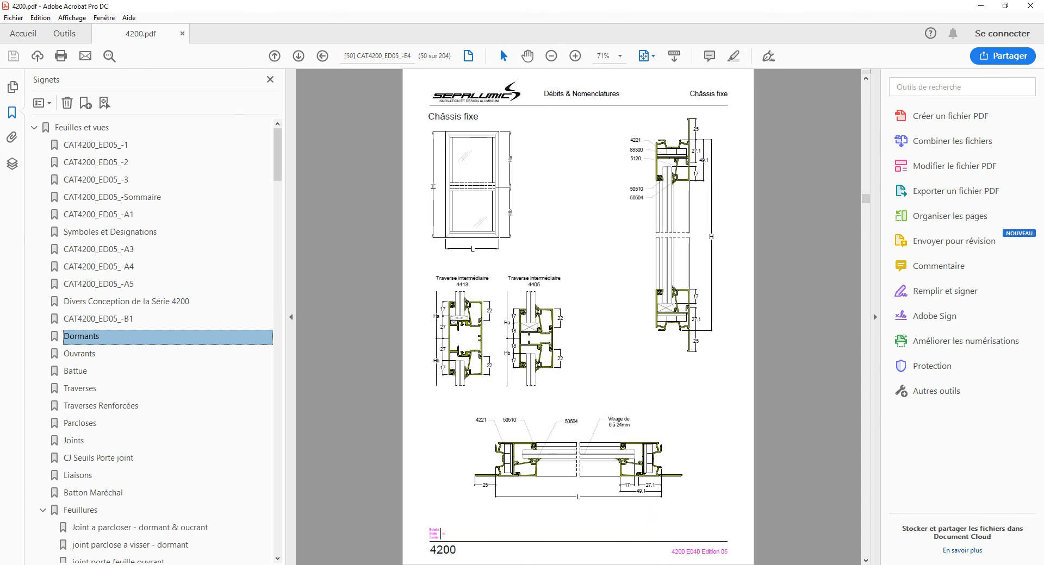
key(Left)
key(Left)
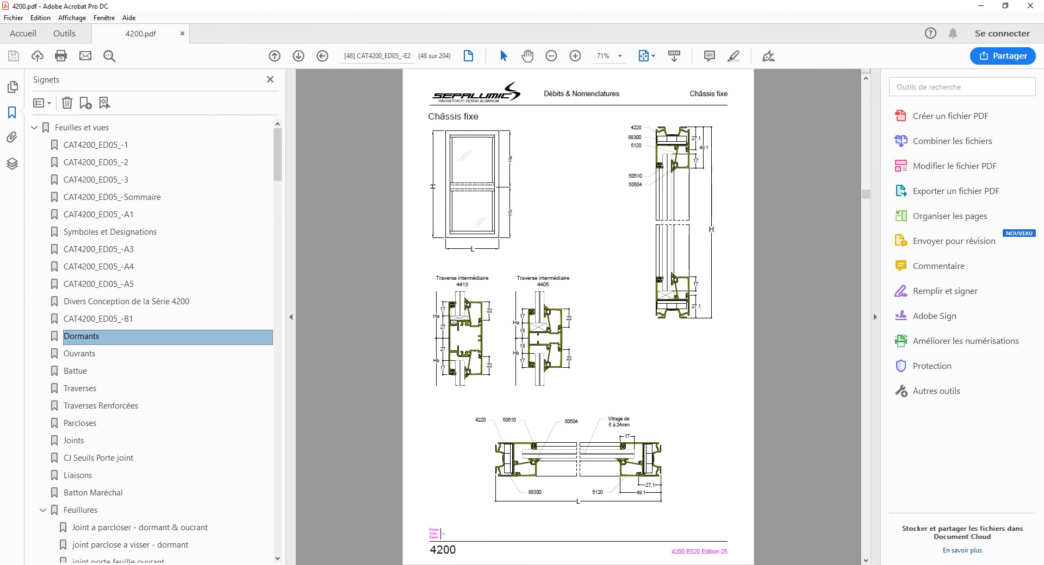
- Switch to the PLAN EXECUTION FENETRES ET PORTES - IC drawing in AutoCAD and locate the frame profile in the window's head section detail
key(alt+Tab)
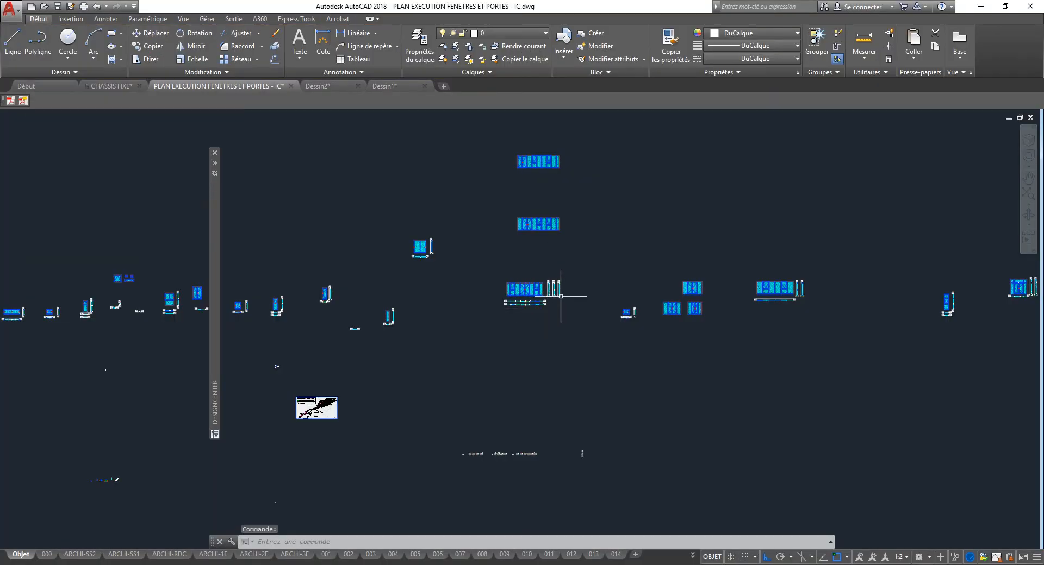
scroll(561, 296, up, 10)
middle_drag(620, 481, 449, 225)
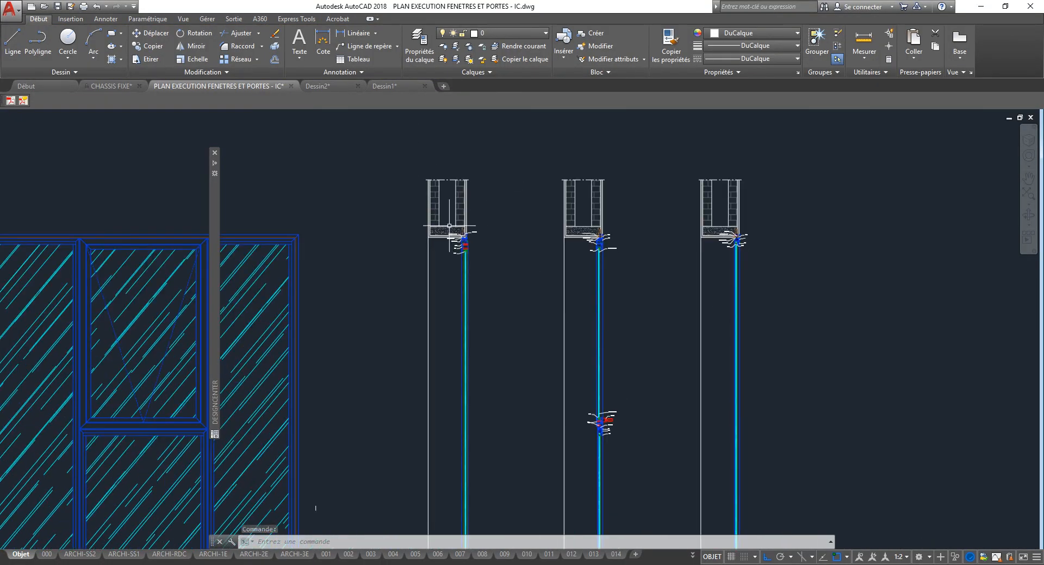
scroll(471, 245, up, 10)
middle_drag(327, 153, 384, 323)
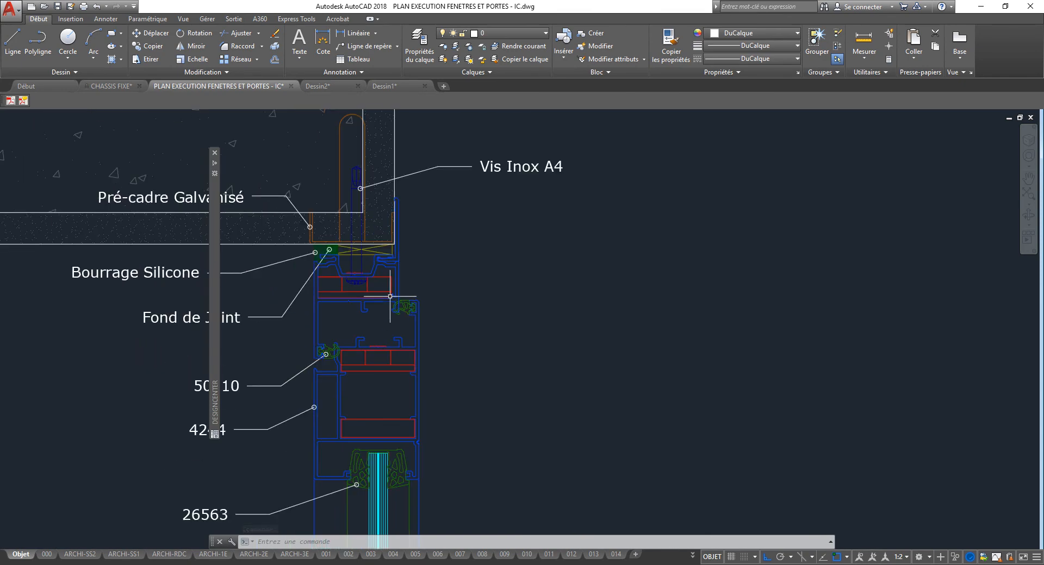
scroll(389, 297, up, 5)
middle_drag(401, 259, 402, 349)
- Move the L-shaped cover profile and the upper frame profile out of the head section detail into the empty space beside it
click(458, 308)
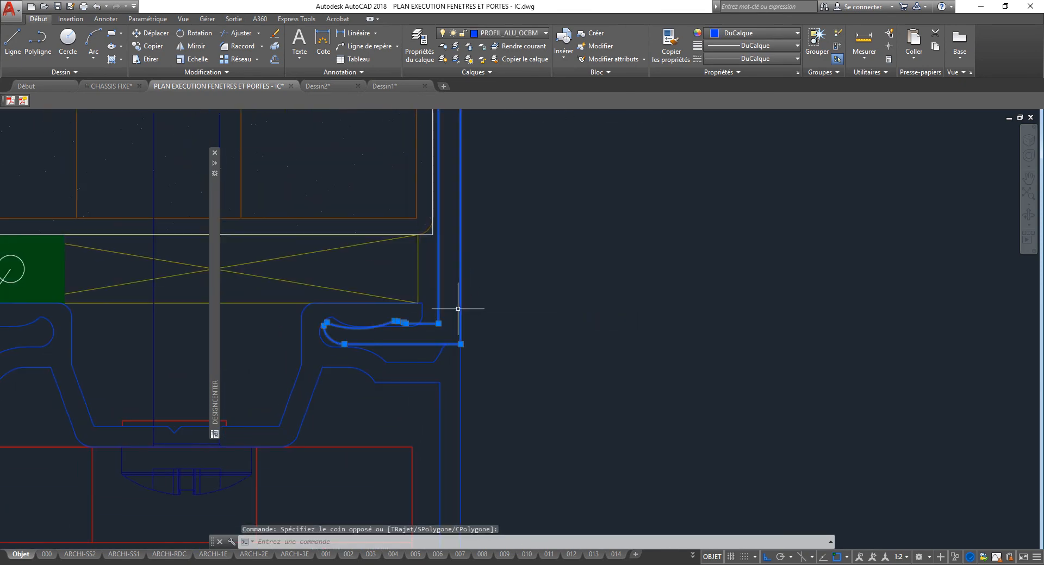
click(459, 308)
key(Escape)
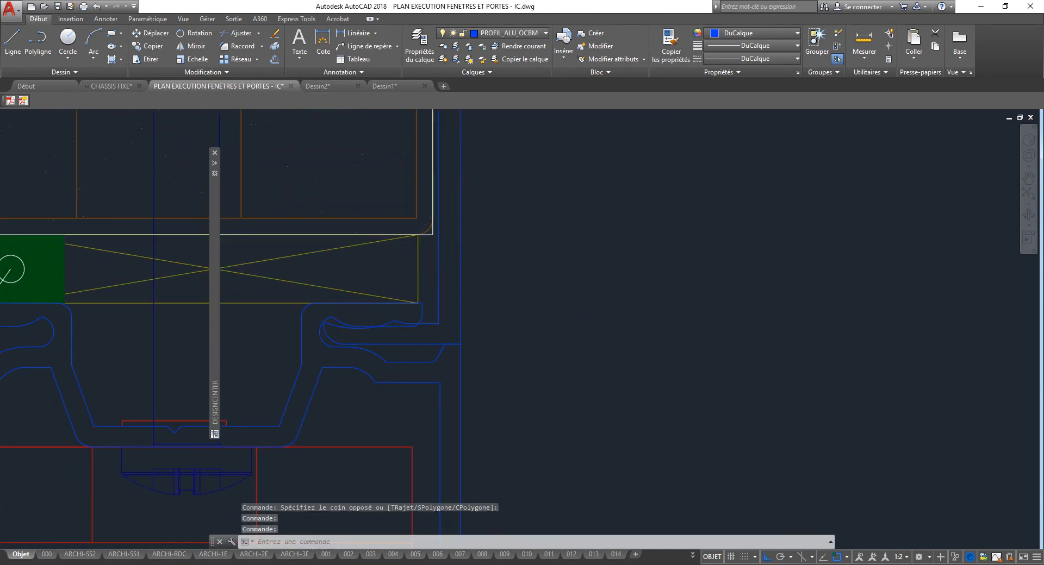
scroll(501, 321, down, 3)
click(503, 343)
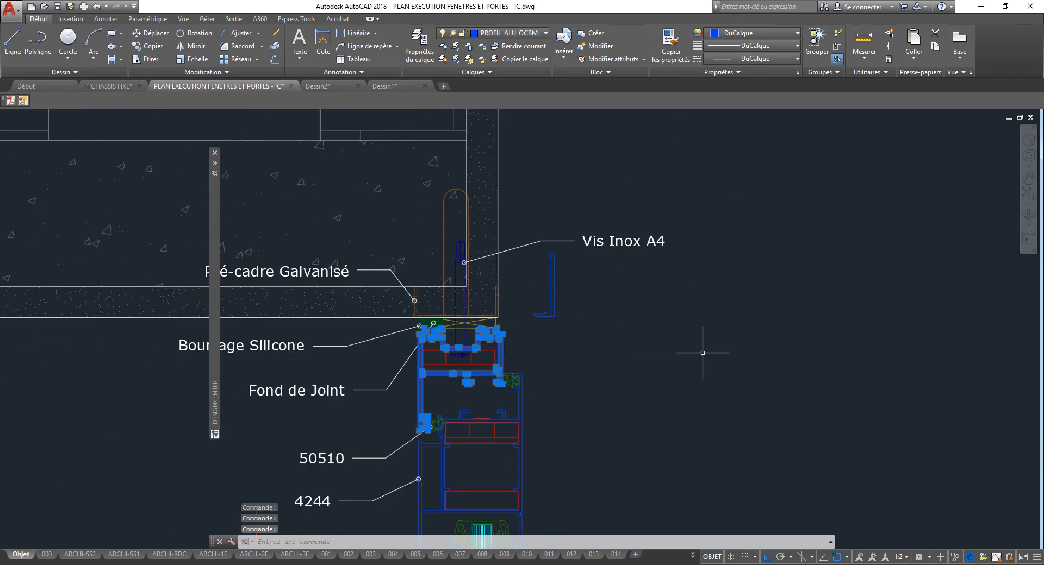
key(ctrl+x)
key(ctrl+v)
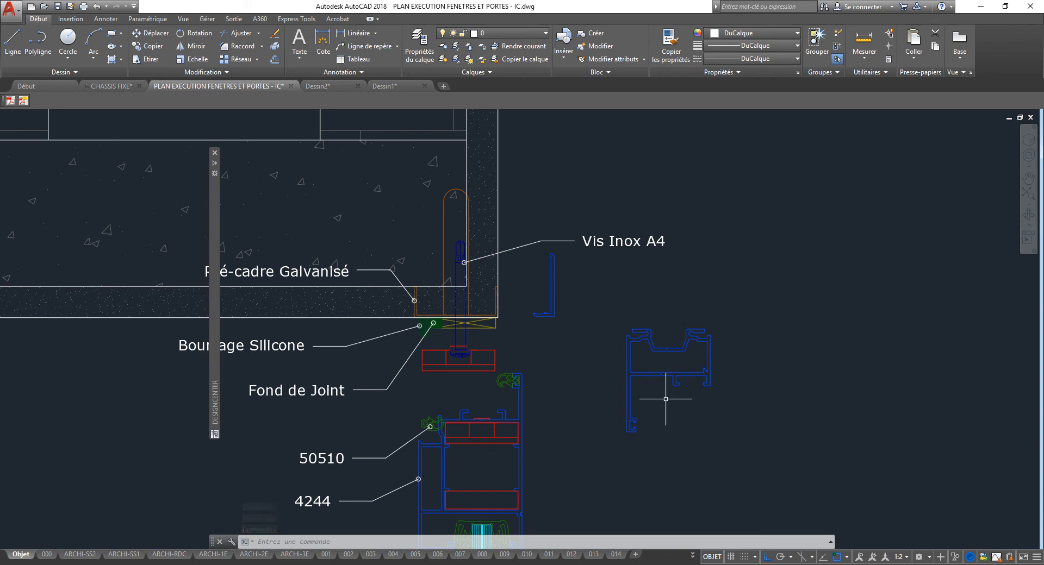
- Examine another window's vertical section, checking the 4221 frame at the sill and the 4220 frame at the middle joint
scroll(639, 370, down, 10)
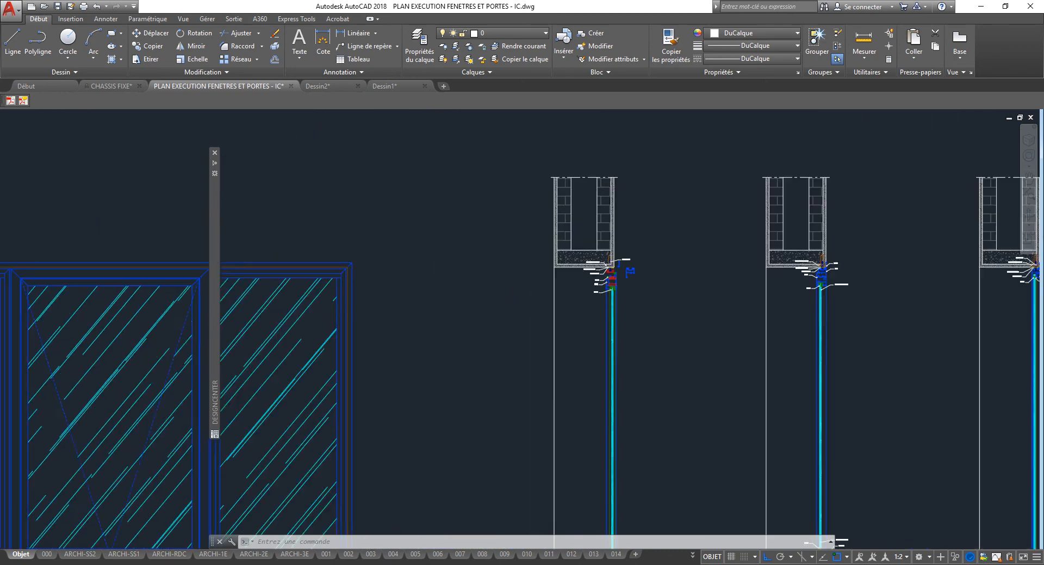
middle_drag(255, 364, 856, 381)
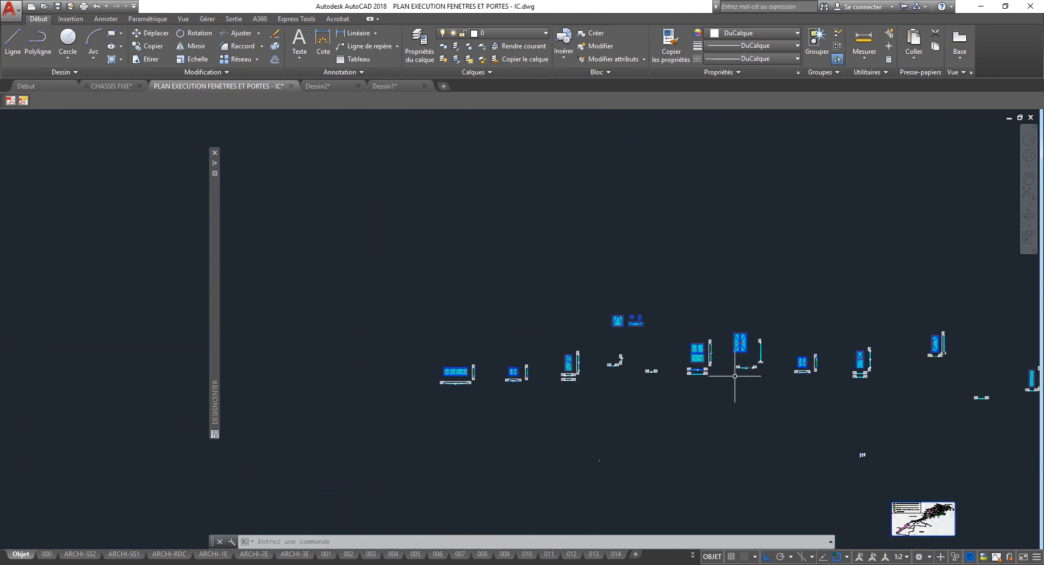
scroll(714, 363, up, 2)
scroll(709, 354, up, 6)
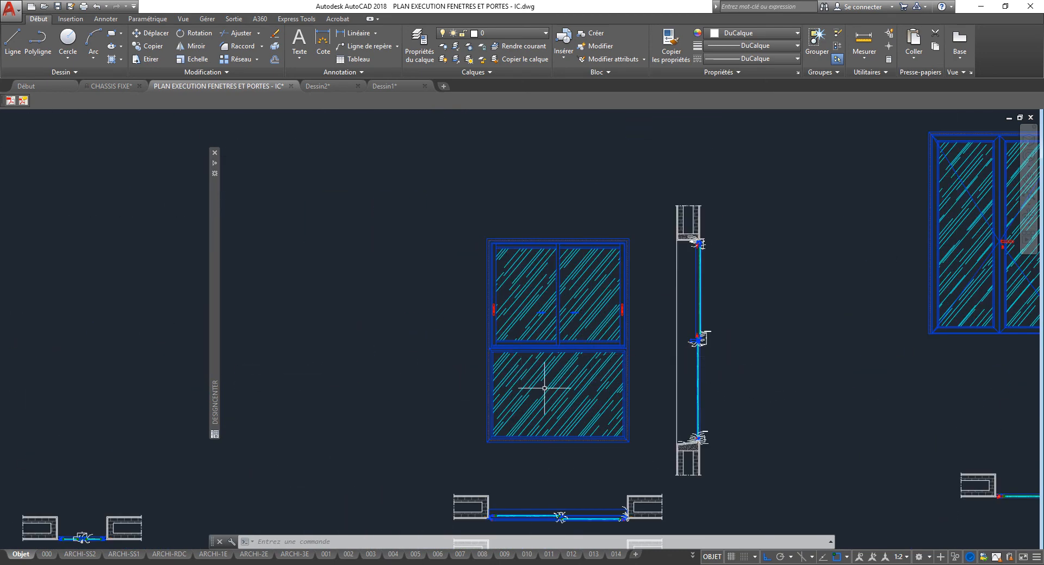
scroll(699, 435, up, 10)
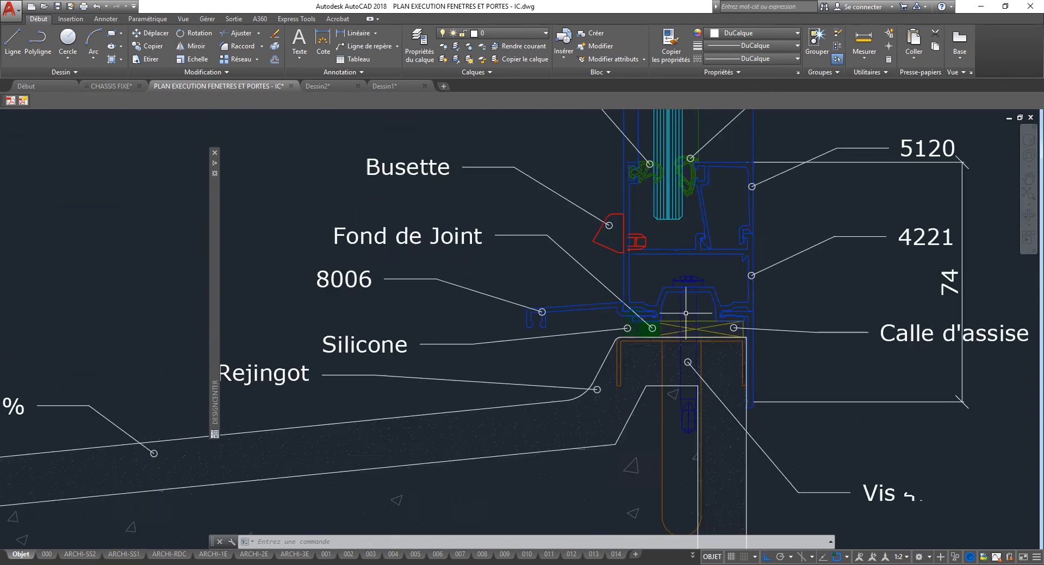
middle_drag(716, 311, 704, 318)
scroll(705, 318, down, 4)
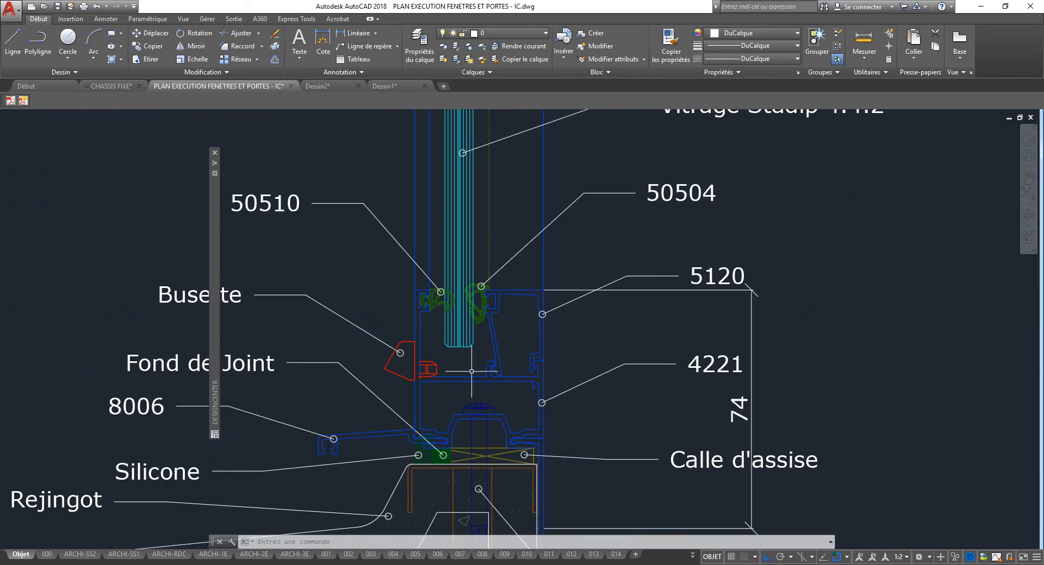
scroll(499, 377, down, 3)
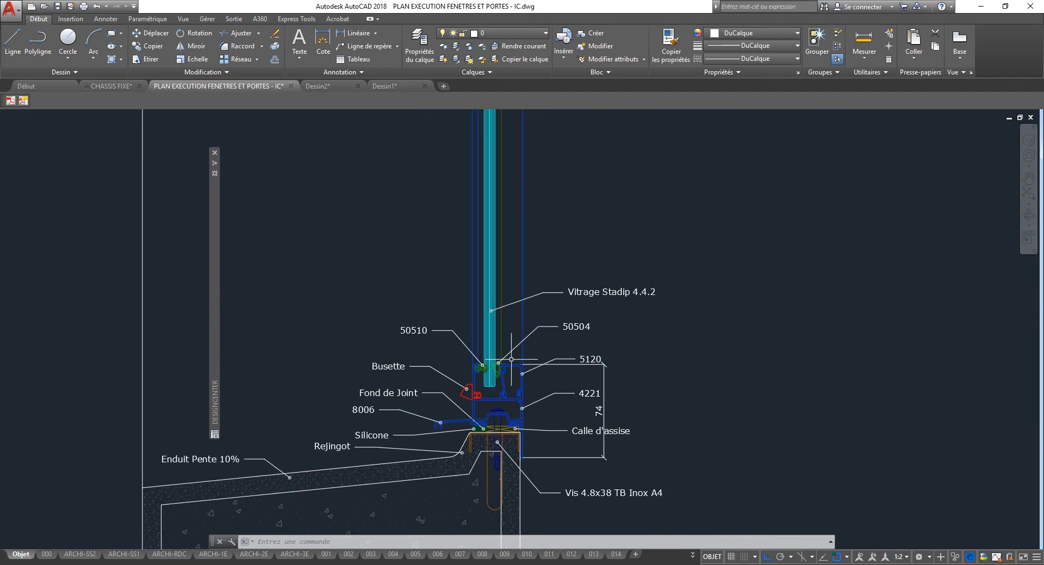
scroll(478, 446, up, 8)
scroll(477, 446, down, 3)
scroll(482, 279, up, 6)
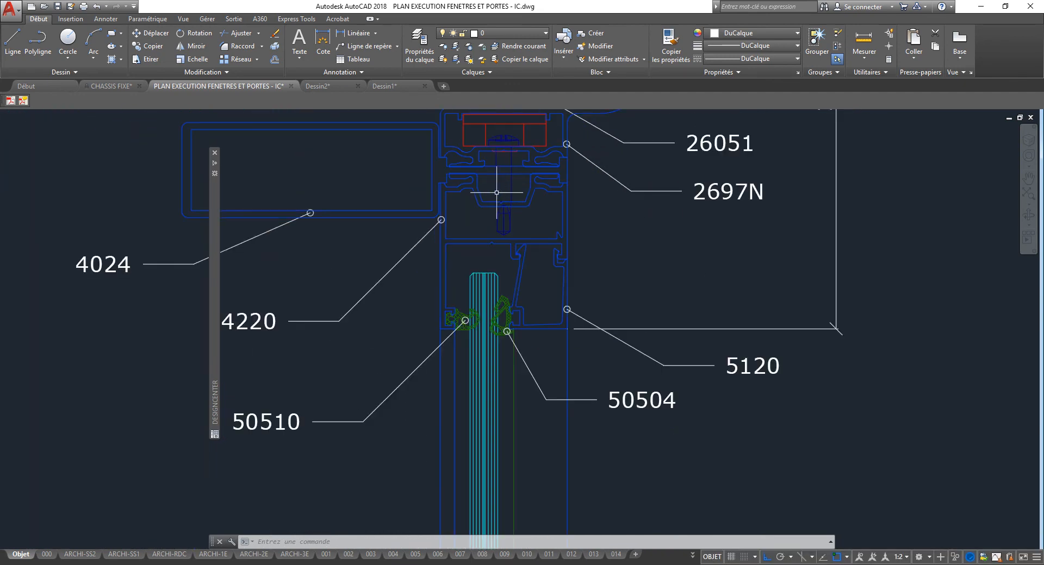
middle_drag(539, 235, 533, 276)
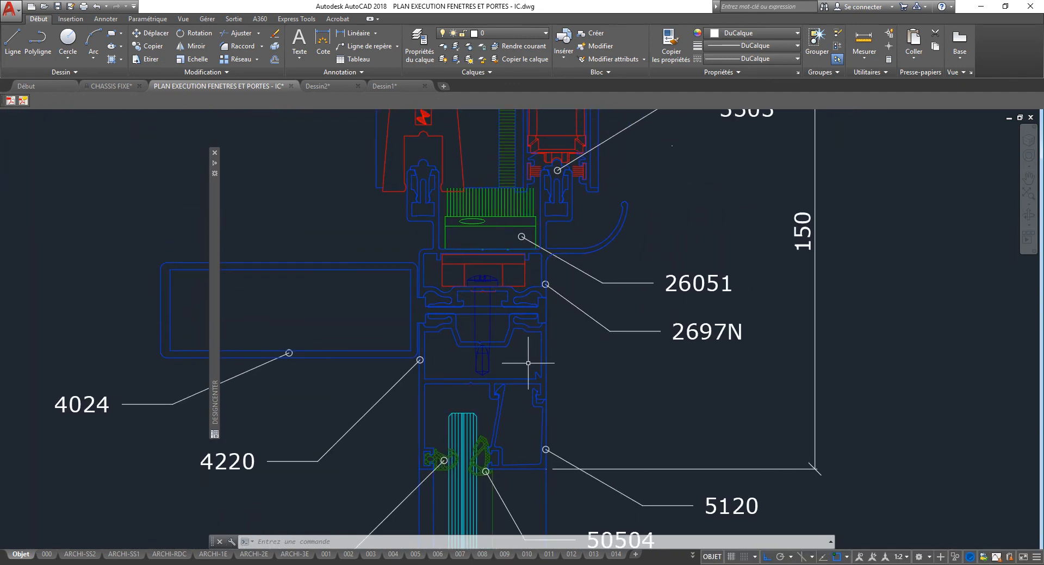
- Set the uniform background colour of the 2D model space to light grey 200,209,218 in the display options
text(op)
key(Return)
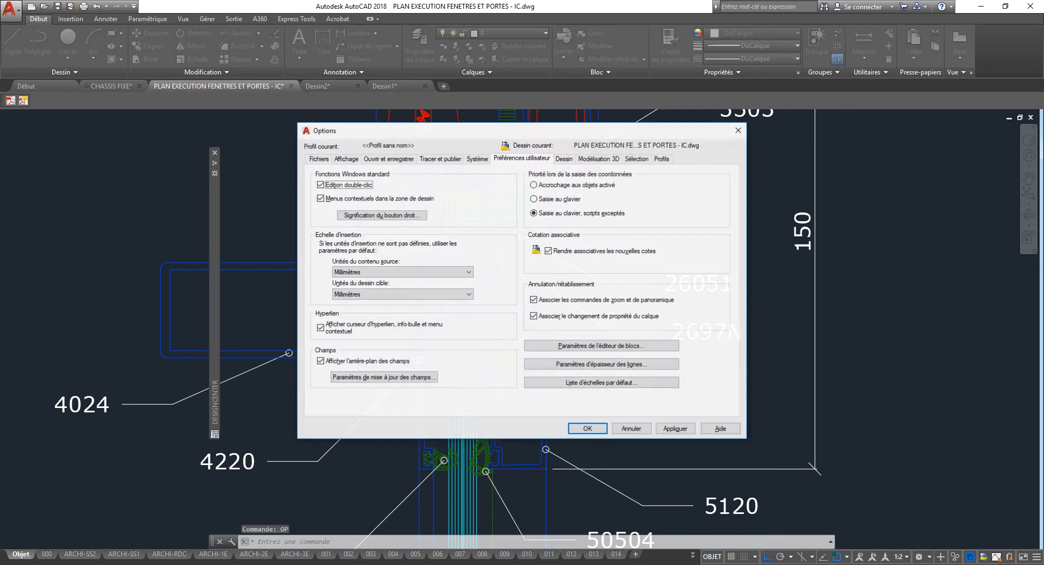
click(382, 215)
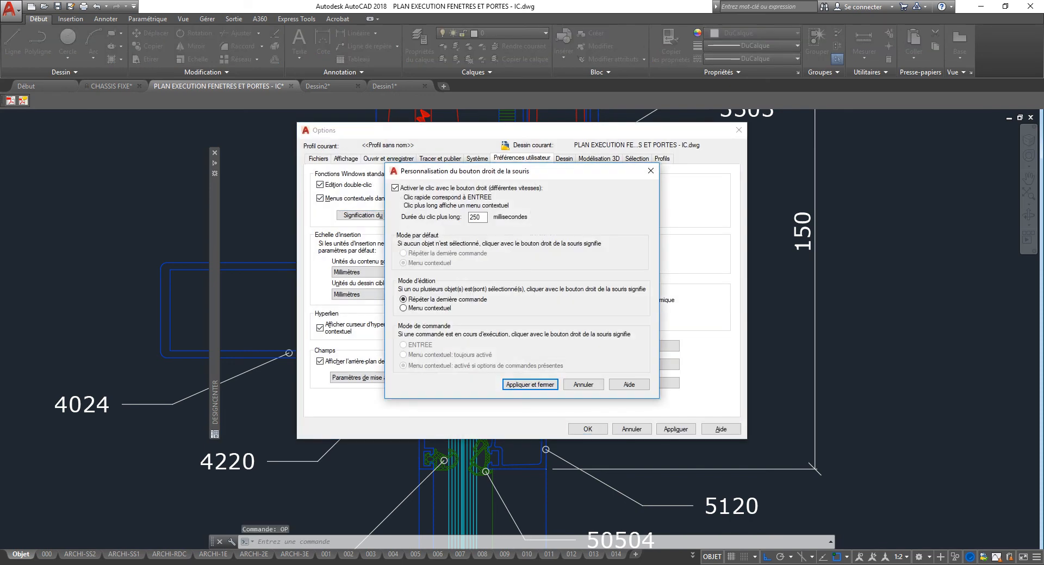
click(583, 384)
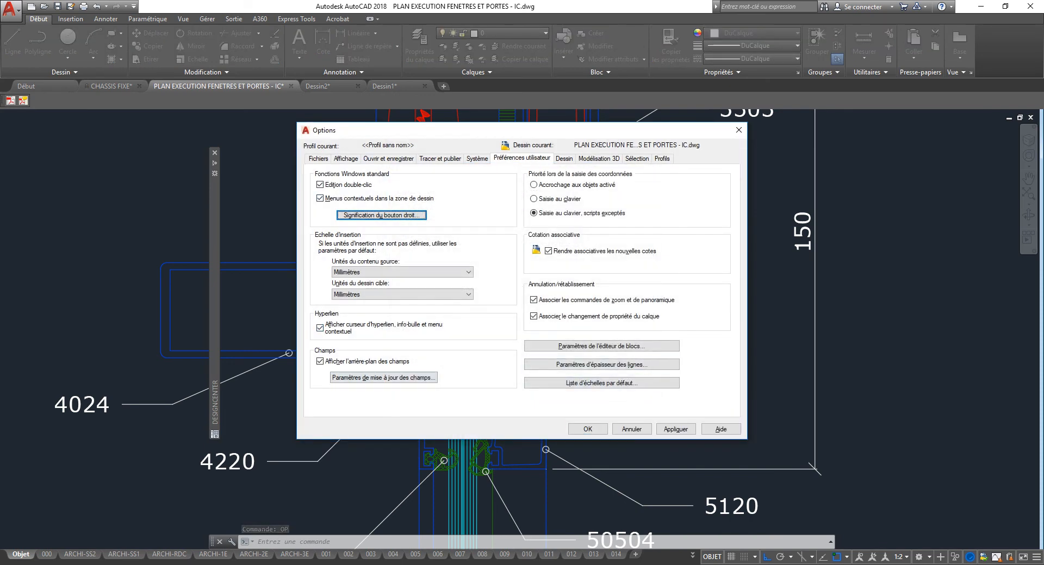
click(345, 159)
click(362, 317)
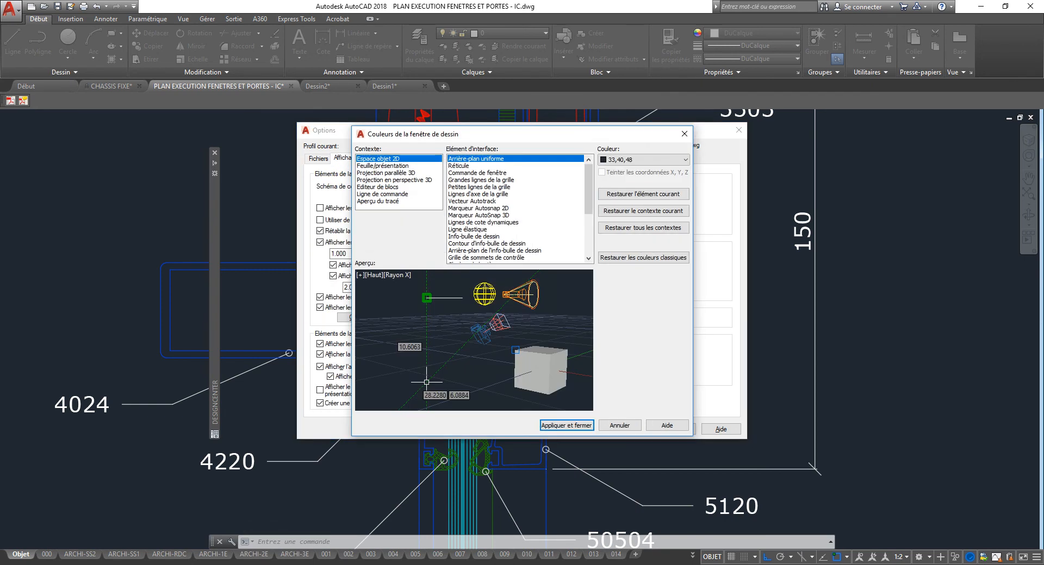
click(643, 160)
click(644, 249)
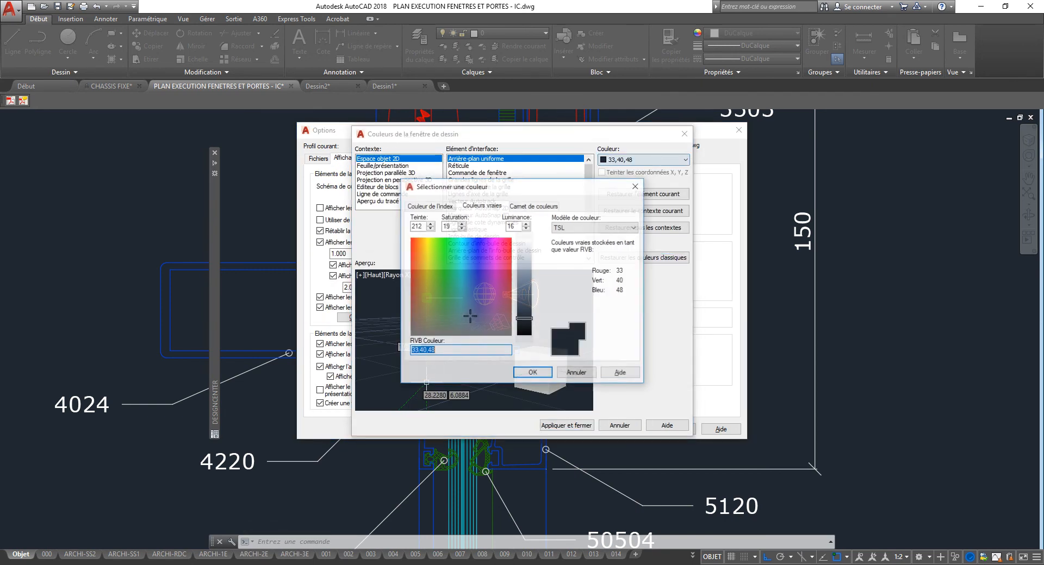
drag(524, 321, 524, 257)
click(533, 374)
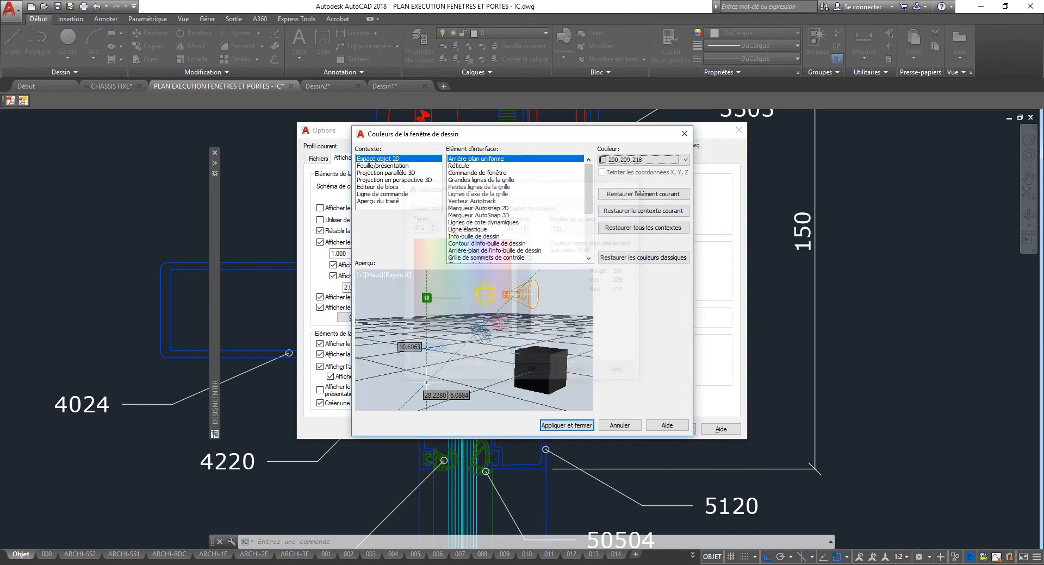
click(566, 425)
click(587, 429)
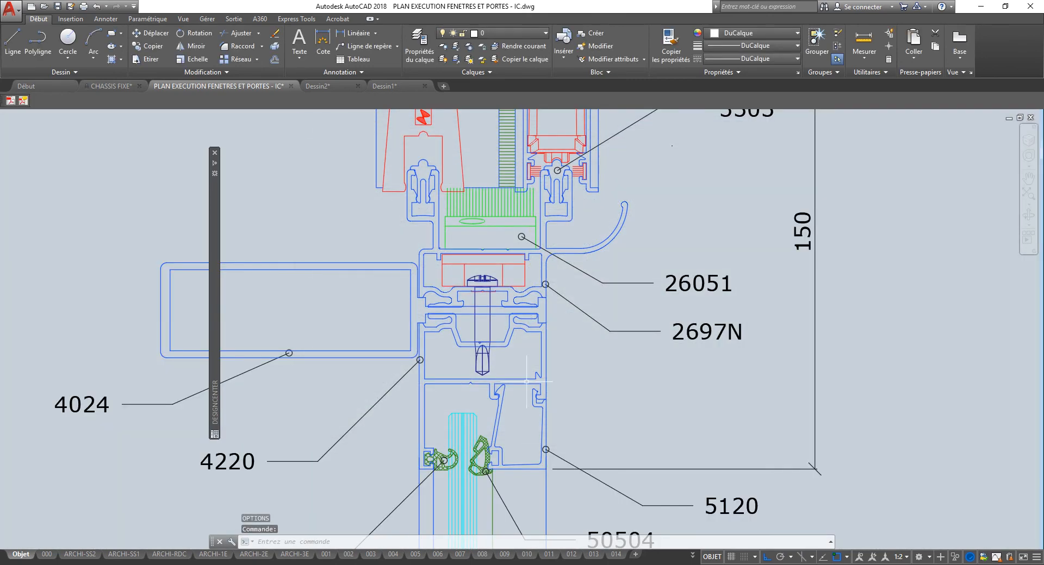
- Examine the sill detail of the window's vertical section, highlighting the 4221 frame profile to check its outline
middle_drag(552, 326, 551, 288)
scroll(550, 259, down, 6)
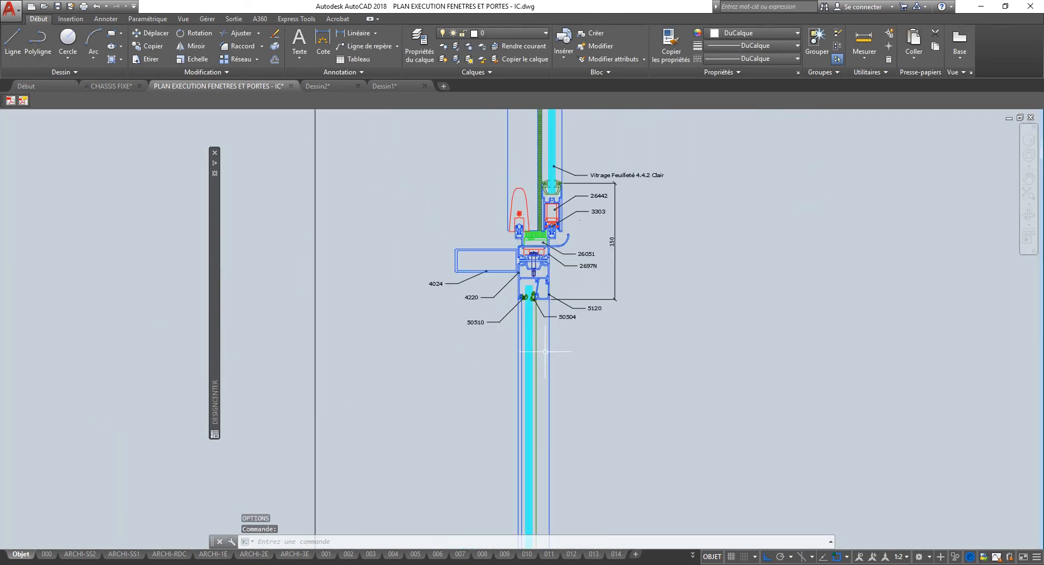
middle_drag(545, 353, 529, 235)
scroll(530, 236, down, 8)
scroll(529, 375, up, 10)
scroll(460, 519, up, 4)
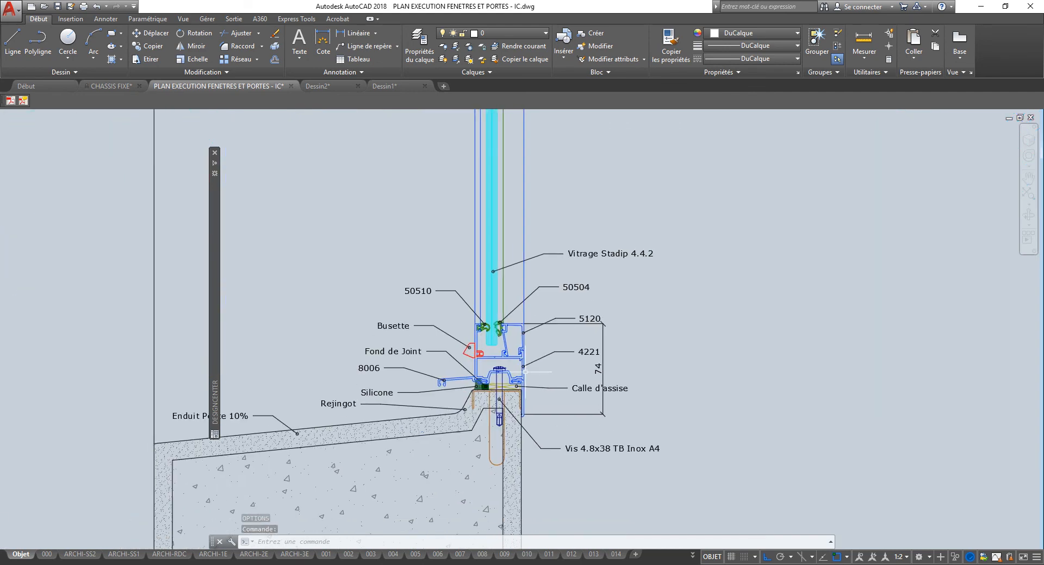
click(536, 353)
click(532, 358)
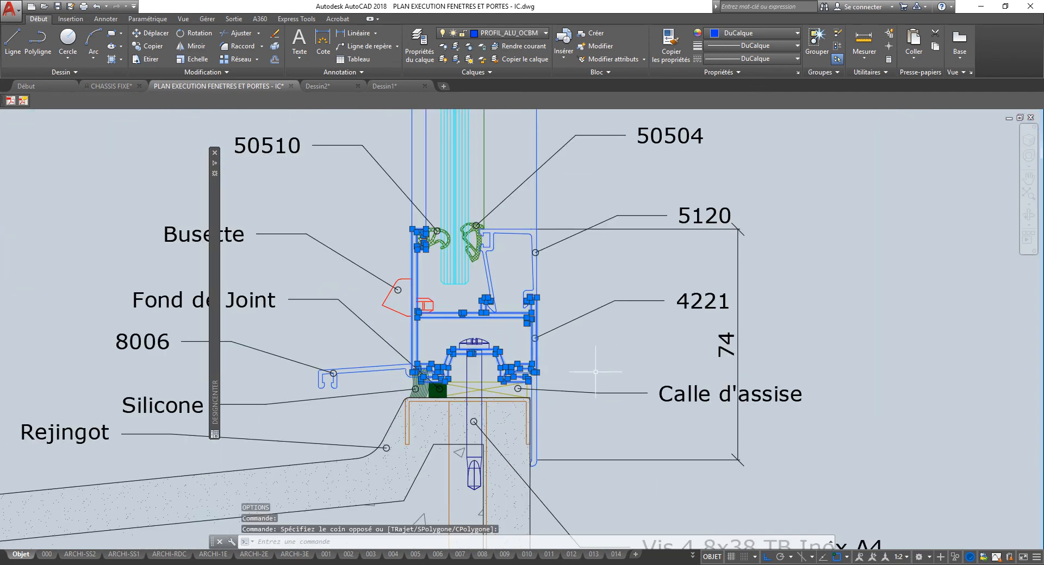
key(Escape)
key(Escape)
scroll(543, 375, up, 5)
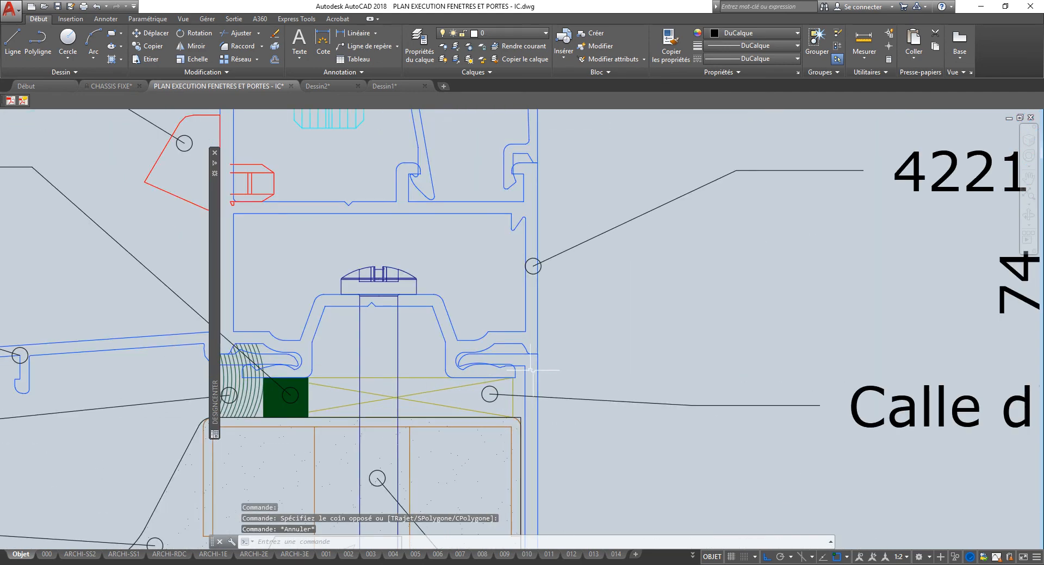
- Examine the middle joint of the same vertical section, highlighting the 2697N profile above the 4220 frame
scroll(541, 366, down, 5)
scroll(450, 417, down, 5)
middle_drag(461, 182, 439, 339)
scroll(439, 339, down, 2)
middle_drag(440, 240, 443, 396)
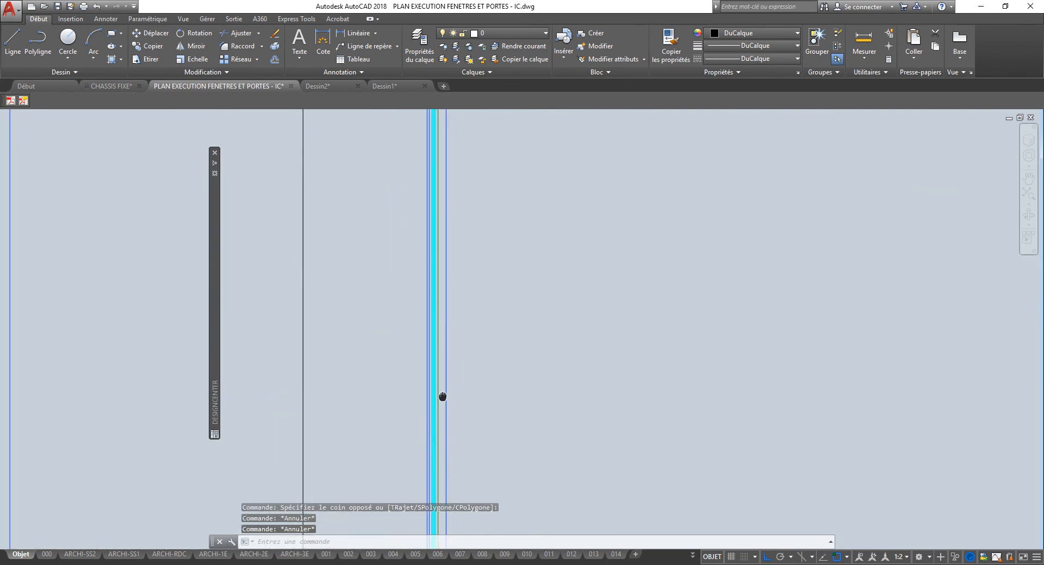
middle_drag(456, 194, 440, 434)
scroll(413, 293, up, 4)
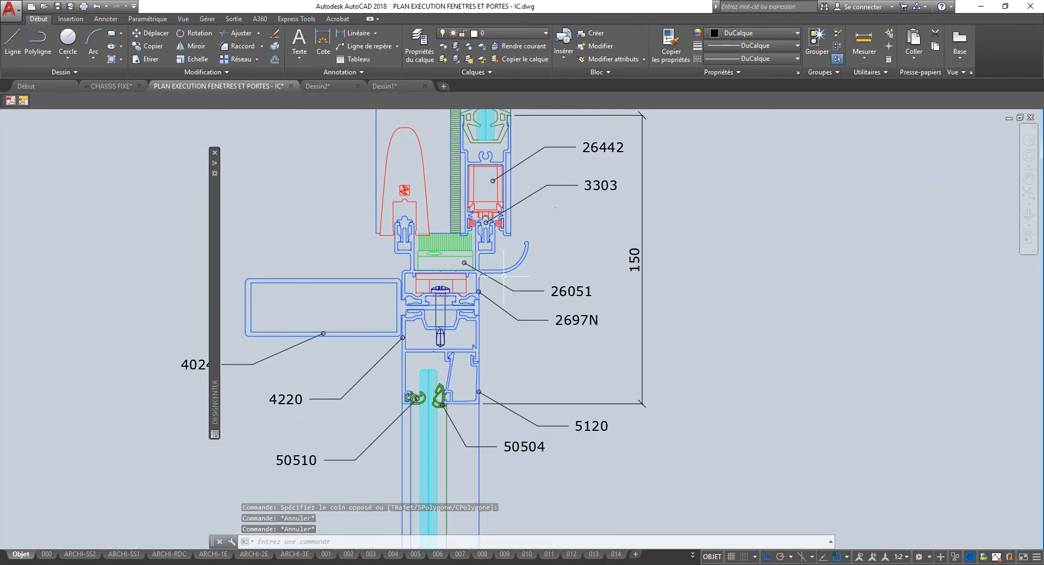
scroll(504, 275, up, 4)
click(693, 248)
click(518, 266)
middle_drag(498, 258, 591, 300)
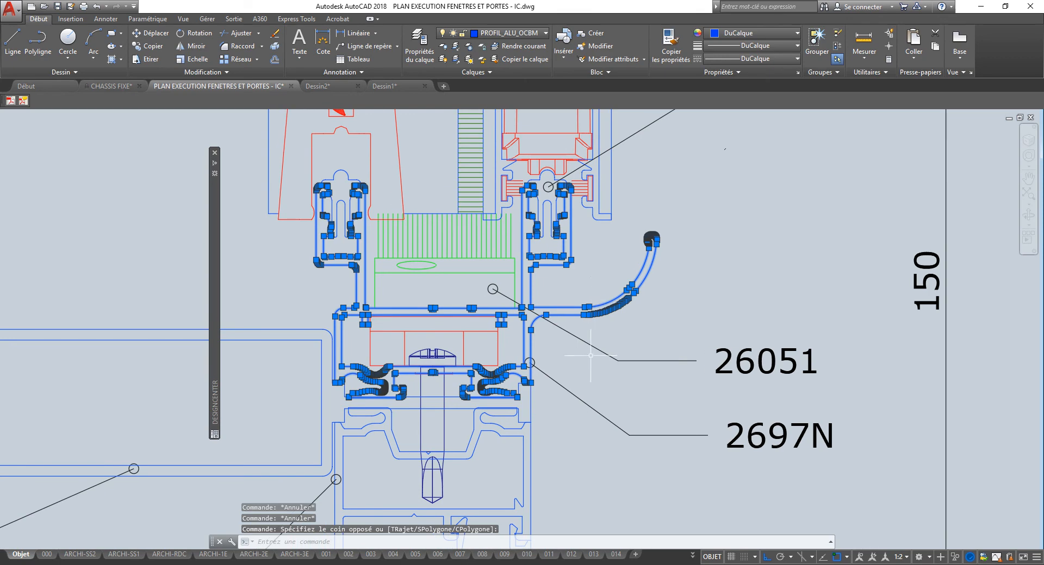
key(Escape)
click(530, 454)
key(Escape)
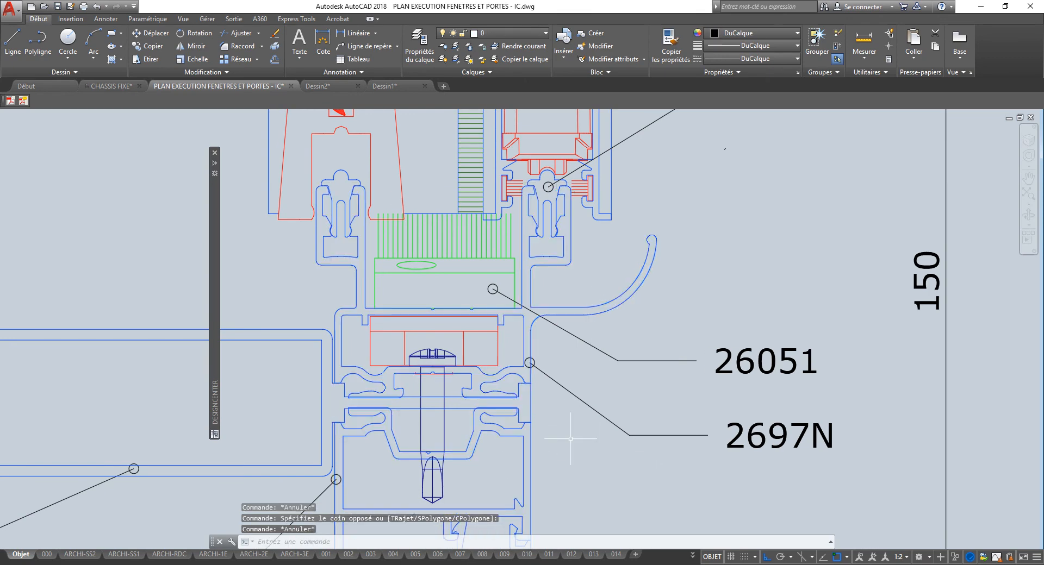
- Examine the head detail of the sliding window's vertical section where the 3380M cover clips into the 2697N frame
scroll(519, 387, down, 8)
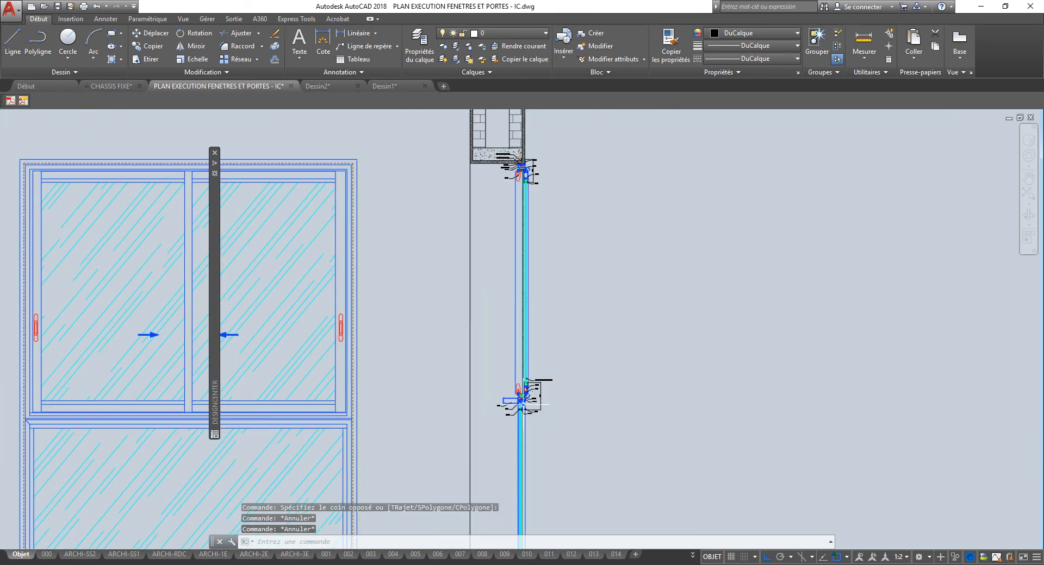
middle_drag(521, 389, 541, 337)
middle_drag(548, 390, 660, 448)
scroll(660, 448, down, 2)
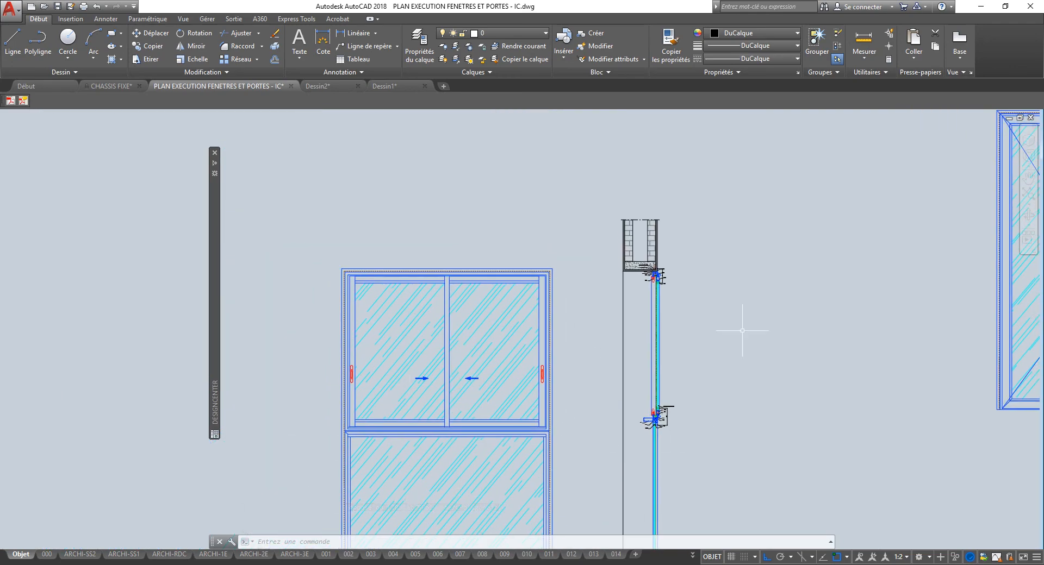
scroll(665, 264, up, 2)
scroll(654, 275, up, 6)
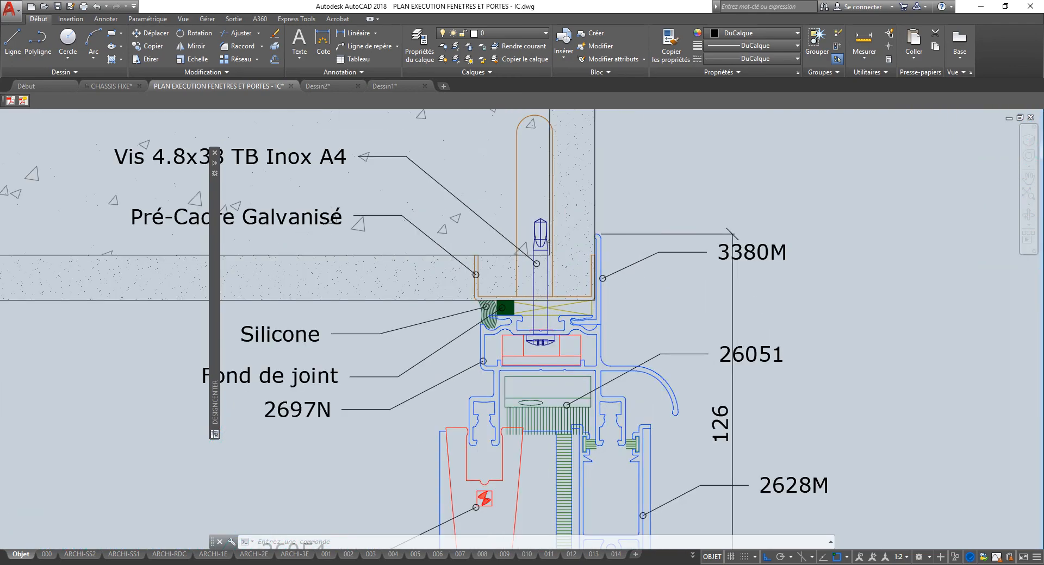
scroll(600, 308, up, 2)
click(598, 310)
key(Escape)
key(Escape)
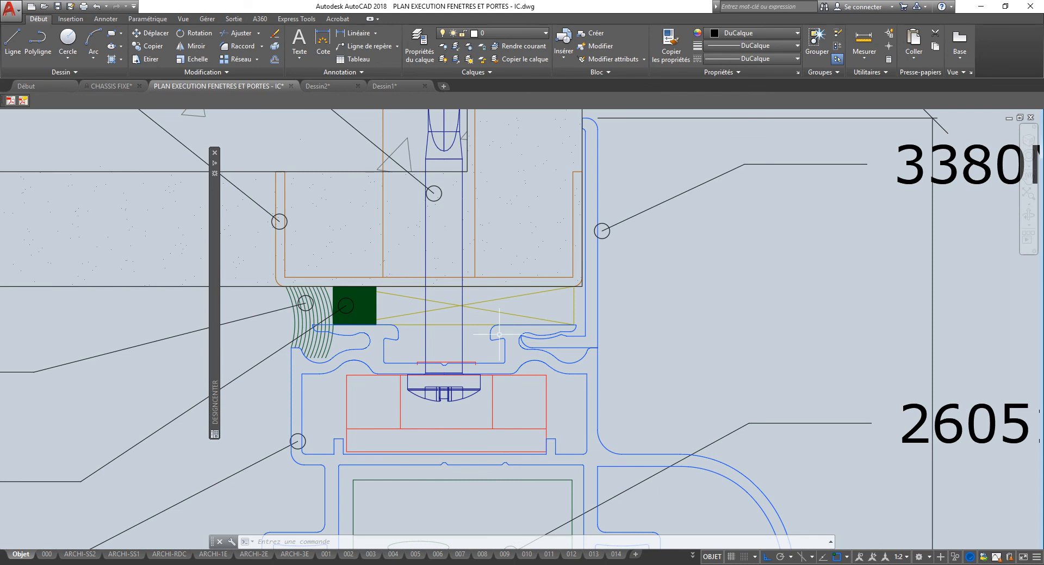
- Examine the wall jamb detail of the sliding window's upper horizontal section, with the 3380M cover and 2694N frame
scroll(499, 334, down, 15)
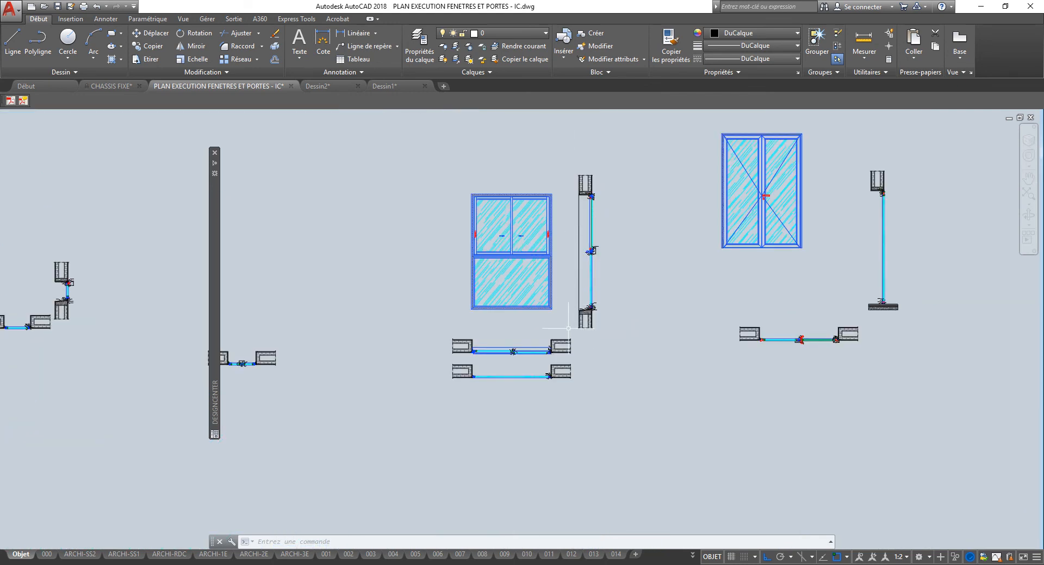
scroll(568, 328, up, 10)
scroll(680, 325, up, 2)
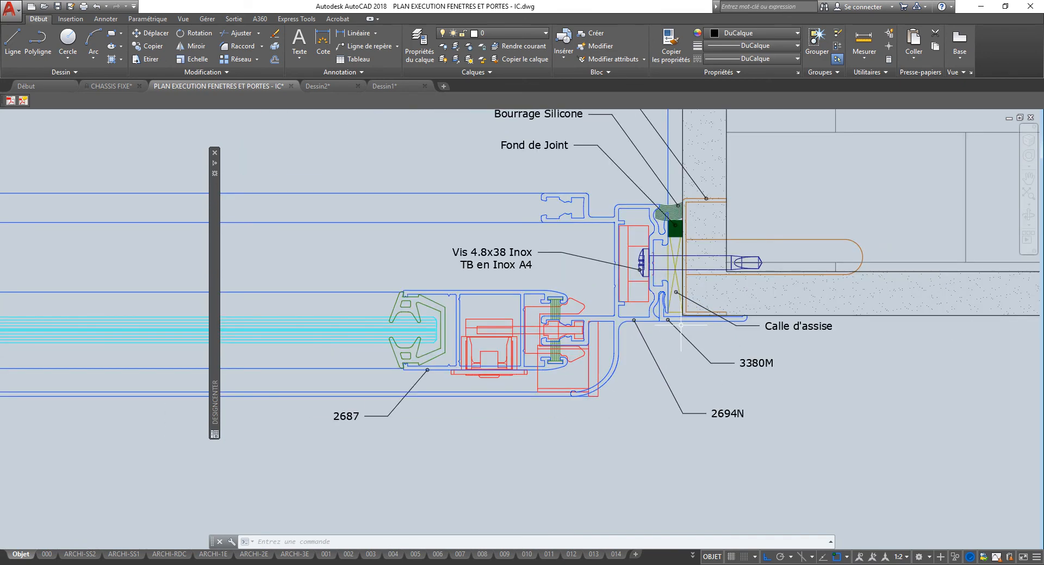
scroll(674, 308, down, 10)
middle_drag(679, 278, 670, 310)
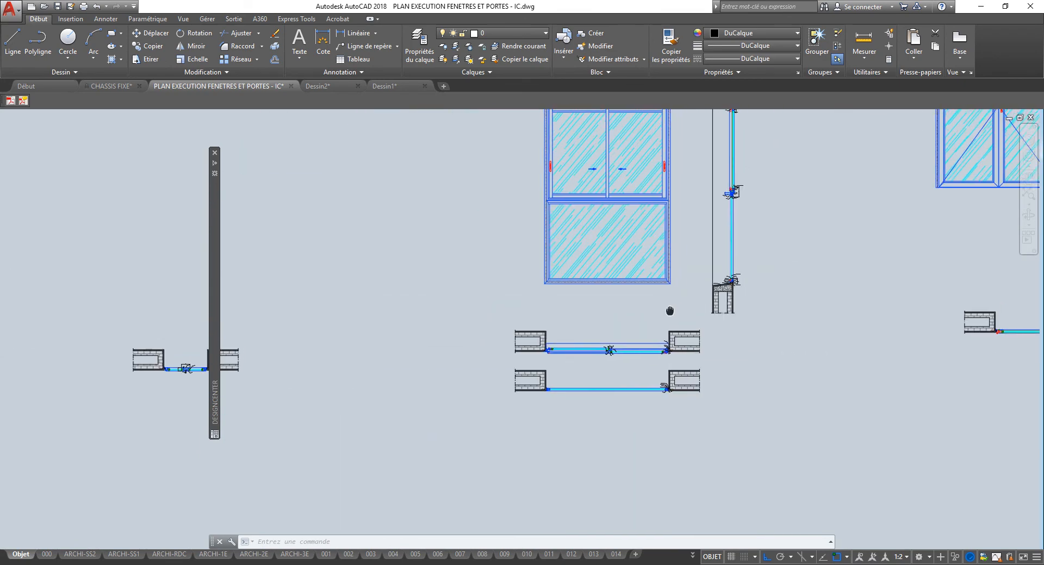
scroll(674, 348, up, 10)
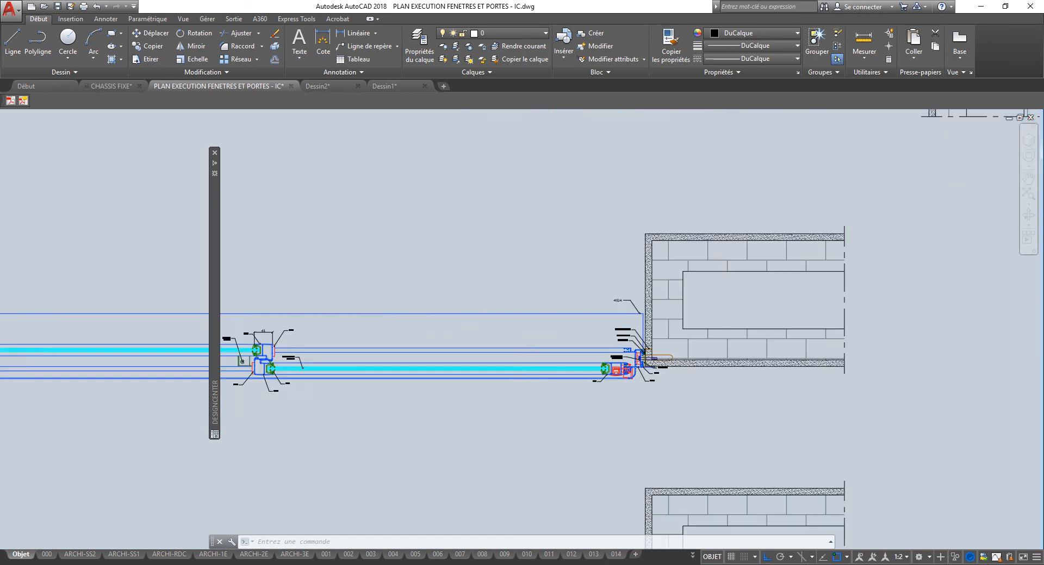
scroll(583, 377, up, 3)
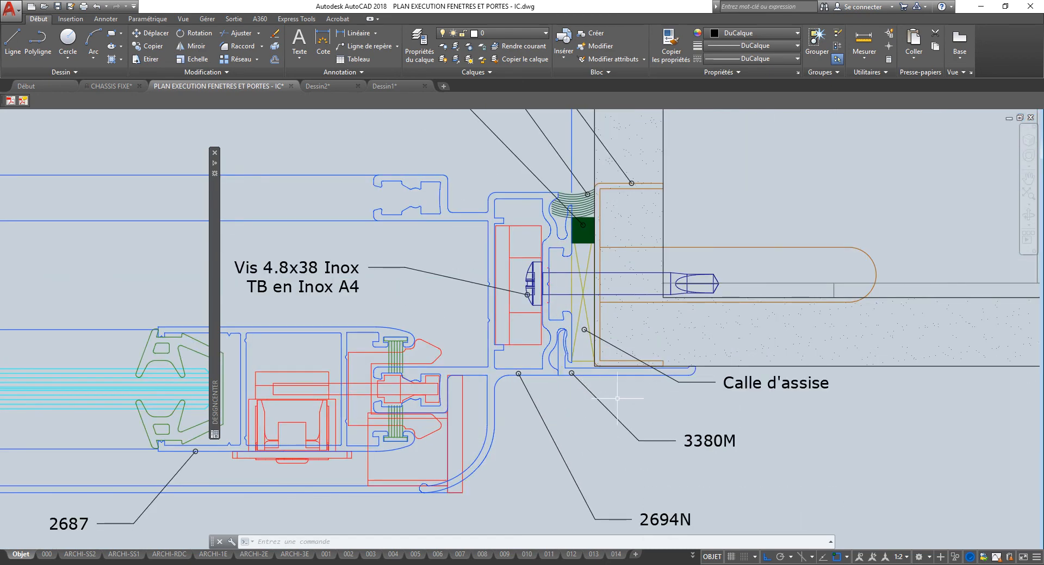
middle_drag(618, 400, 517, 385)
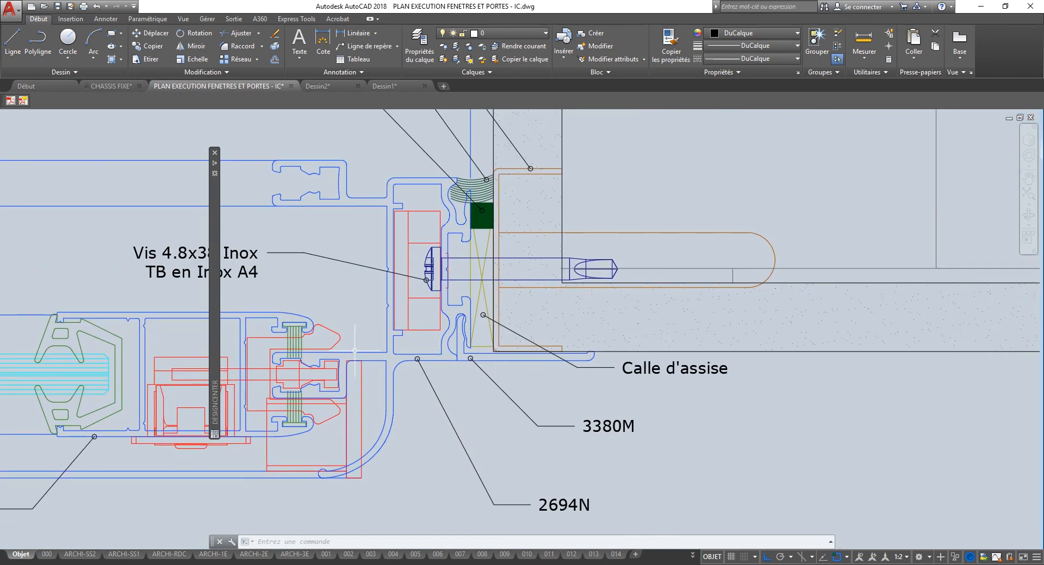
- Examine the wall jamb detail of the fixed light's lower horizontal section, with the 4221 frame and 5120 bead
scroll(484, 345, down, 6)
scroll(531, 286, down, 3)
scroll(531, 287, up, 8)
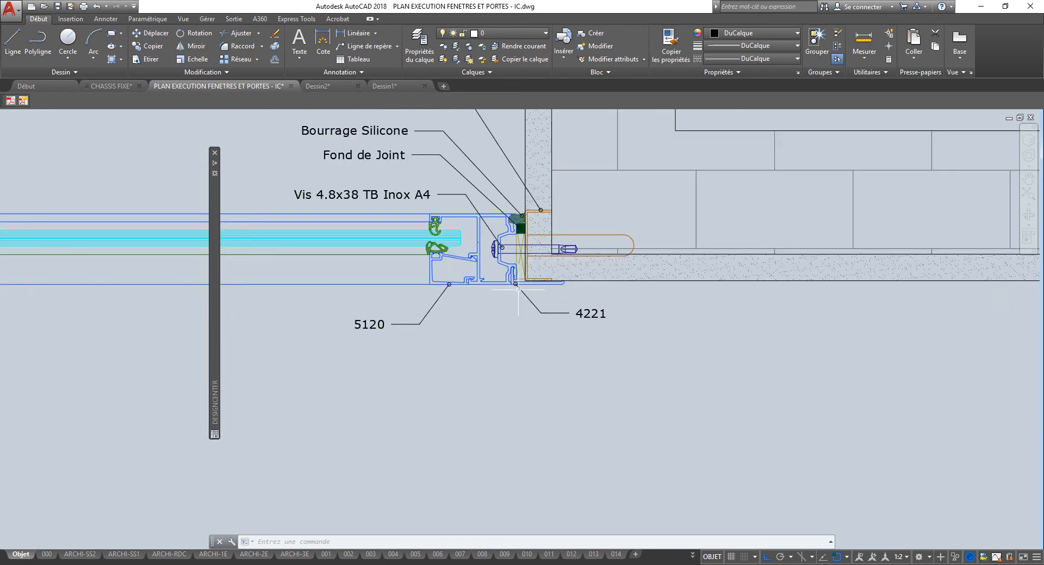
middle_drag(391, 288, 412, 362)
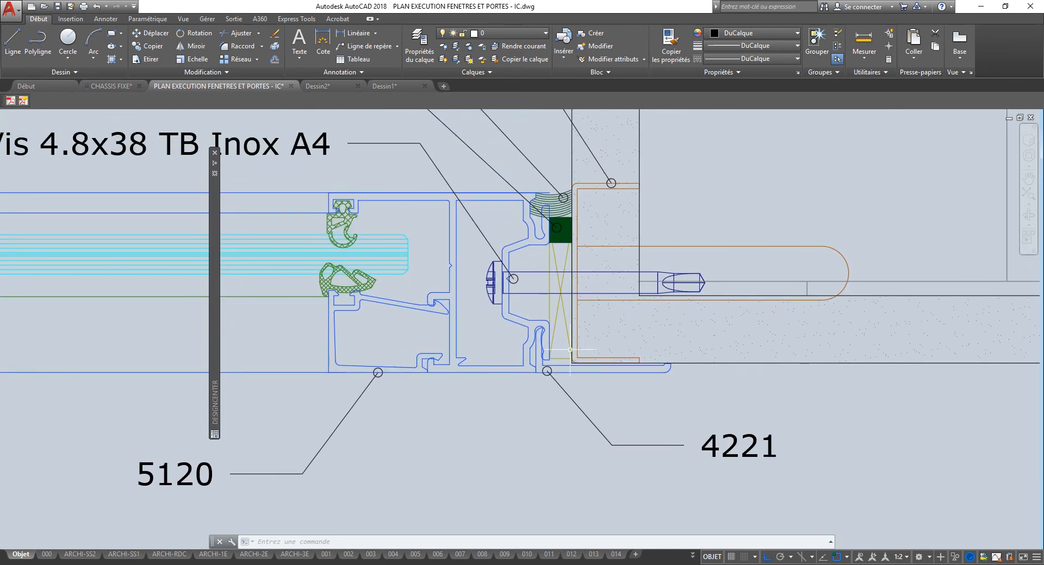
scroll(551, 353, down, 6)
scroll(553, 359, down, 4)
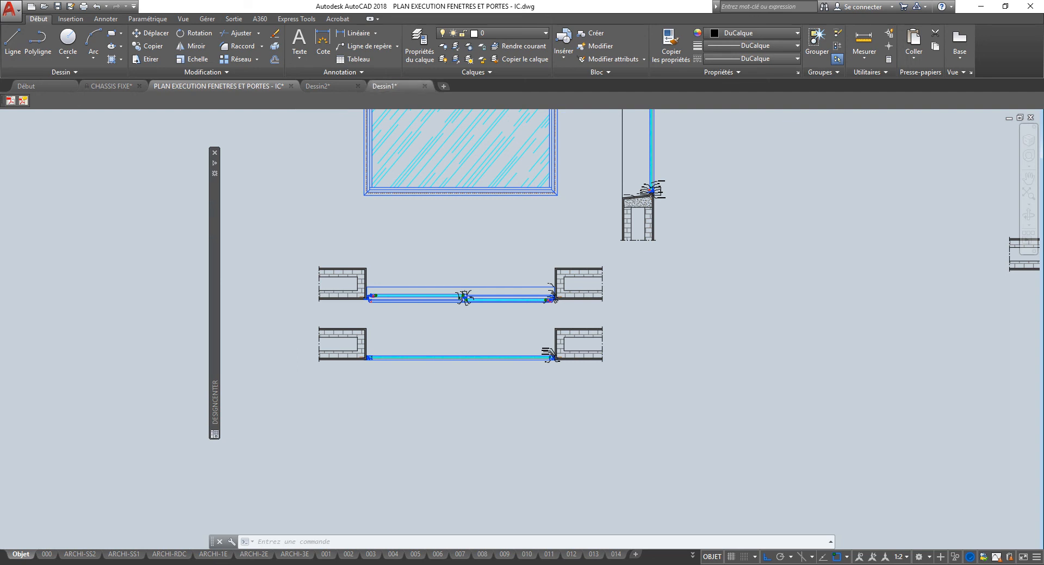
- Return to the Dessin1 drawing with the frame block open for editing, and open a blank Notepad document
click(384, 86)
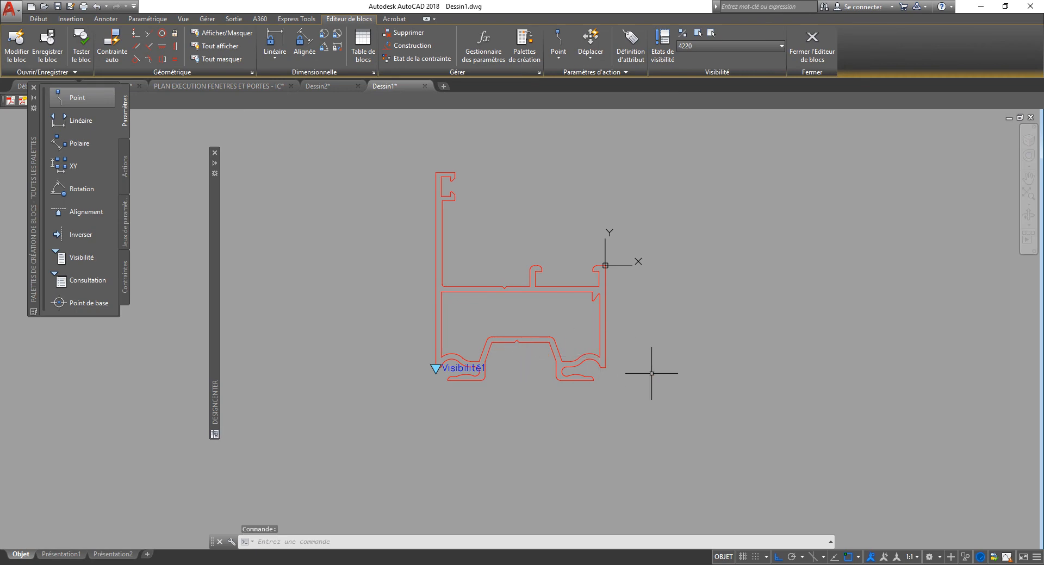
middle_drag(685, 385, 601, 381)
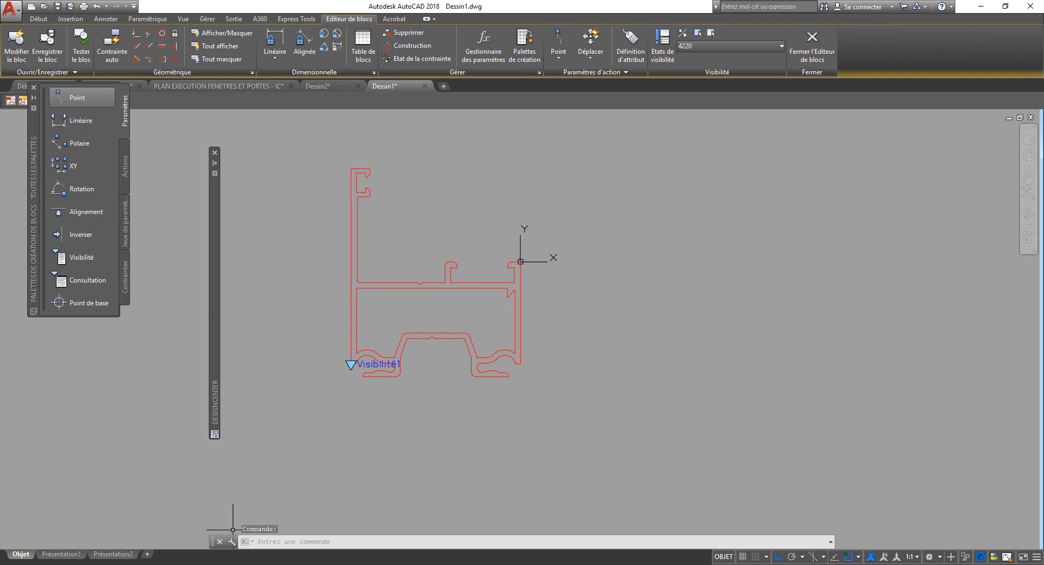
key(super)
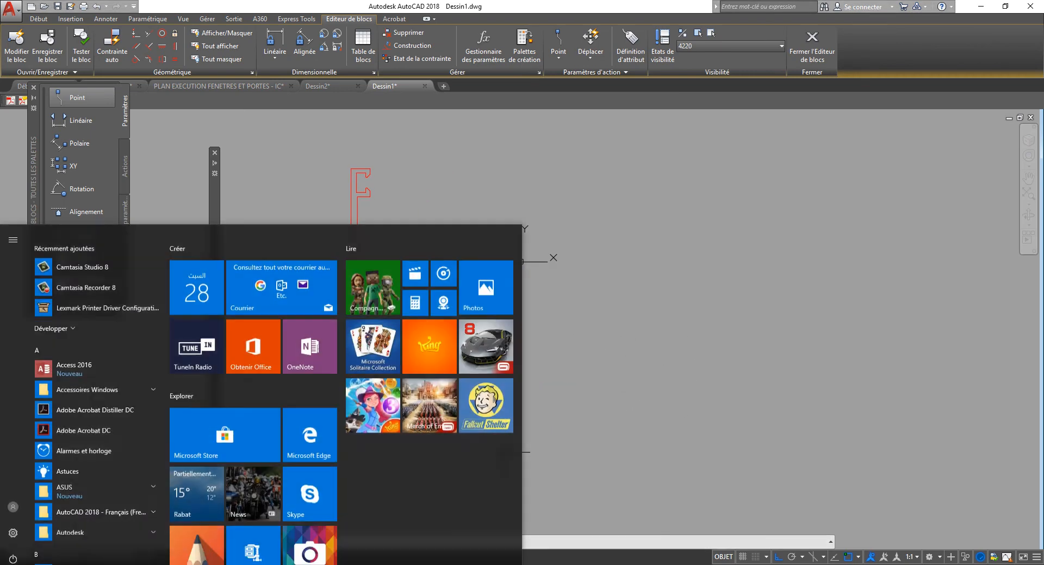
text(note)
key(Return)
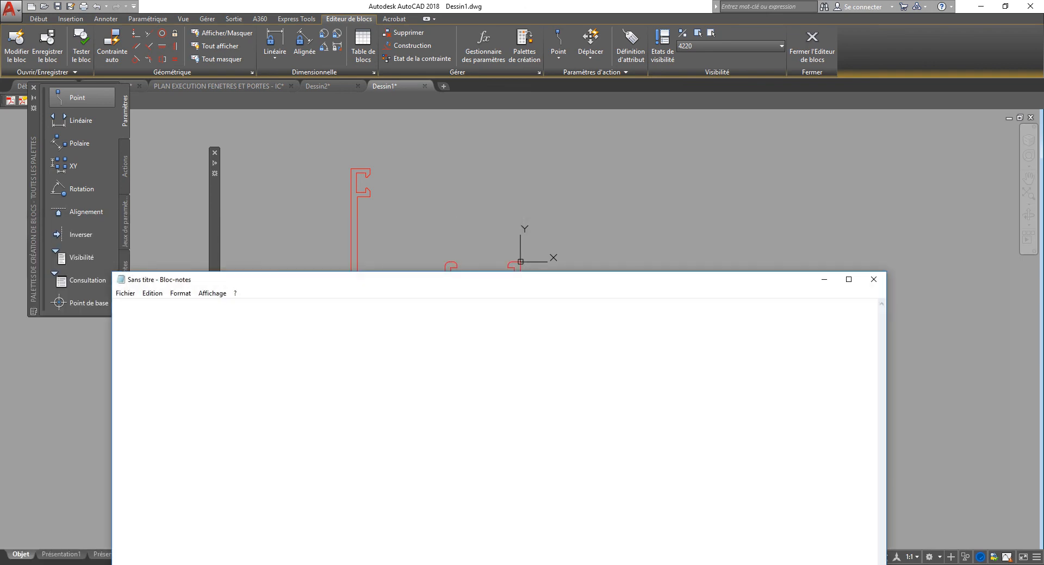
- Set the Notepad font to Consolas, Normal style, size 20
key(alt+o)
key(Down)
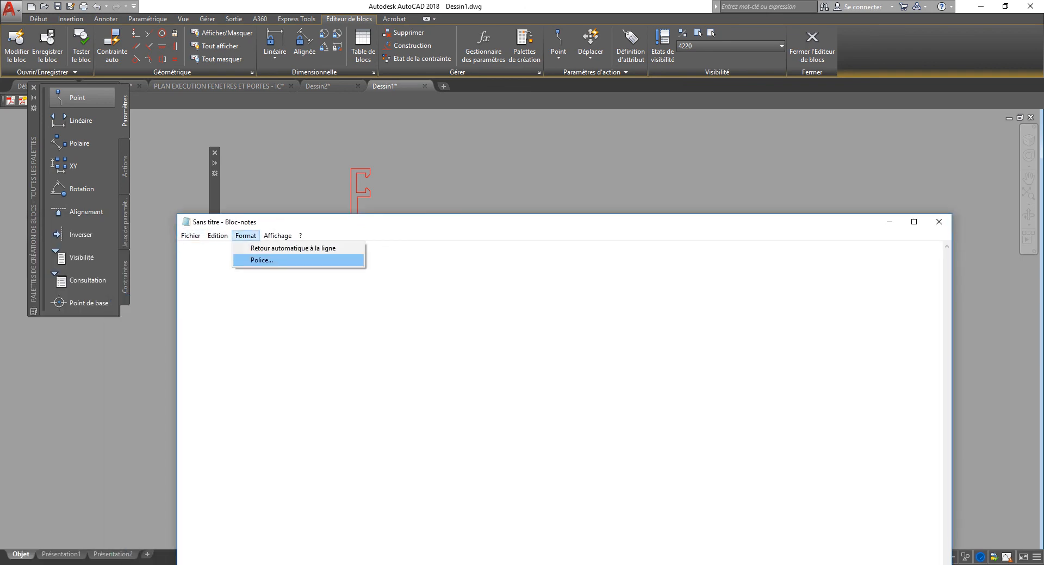
key(Return)
click(390, 388)
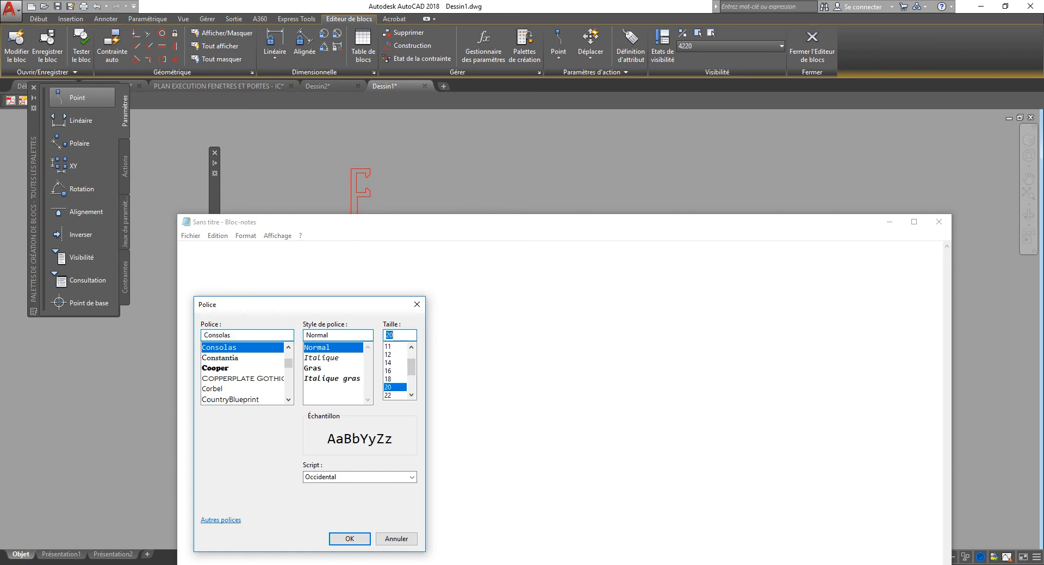
click(349, 539)
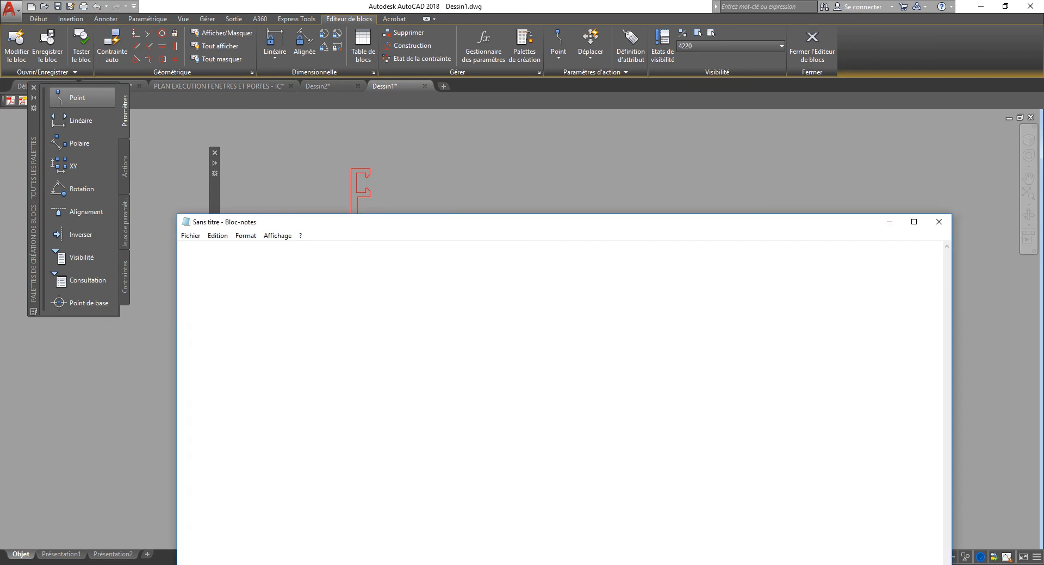
- Enter the sample word "dessin" in the note and set the Notepad font to Verdana, Gras, size 20
text(dessin)
click(190, 236)
mouse_move(246, 236)
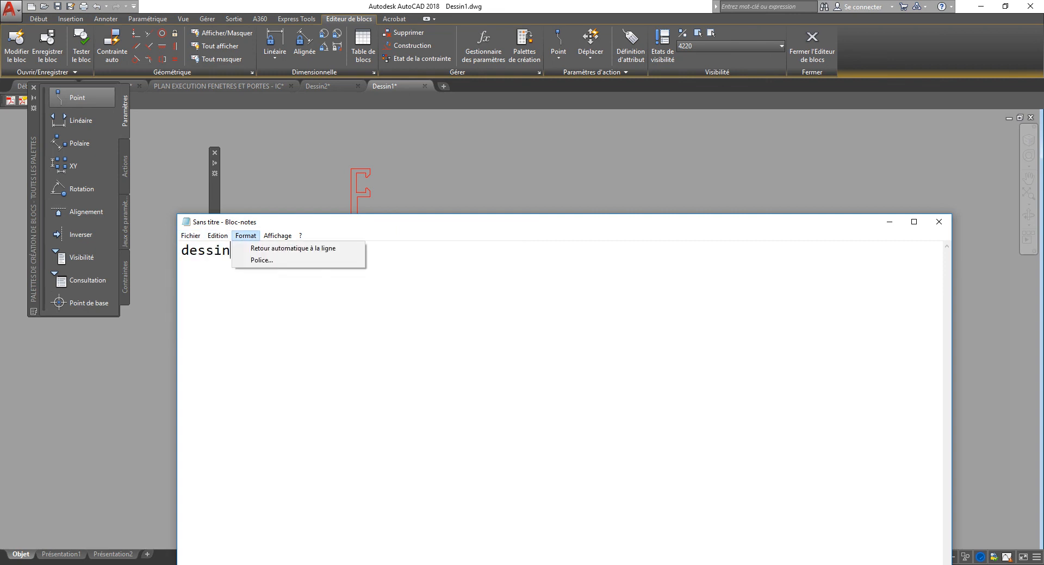
key(Return)
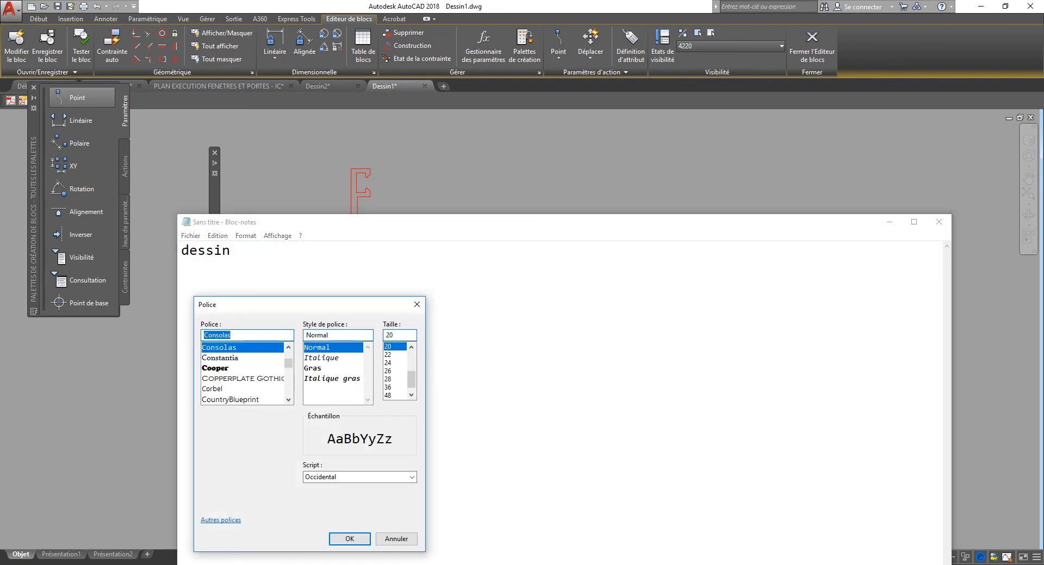
text(ver)
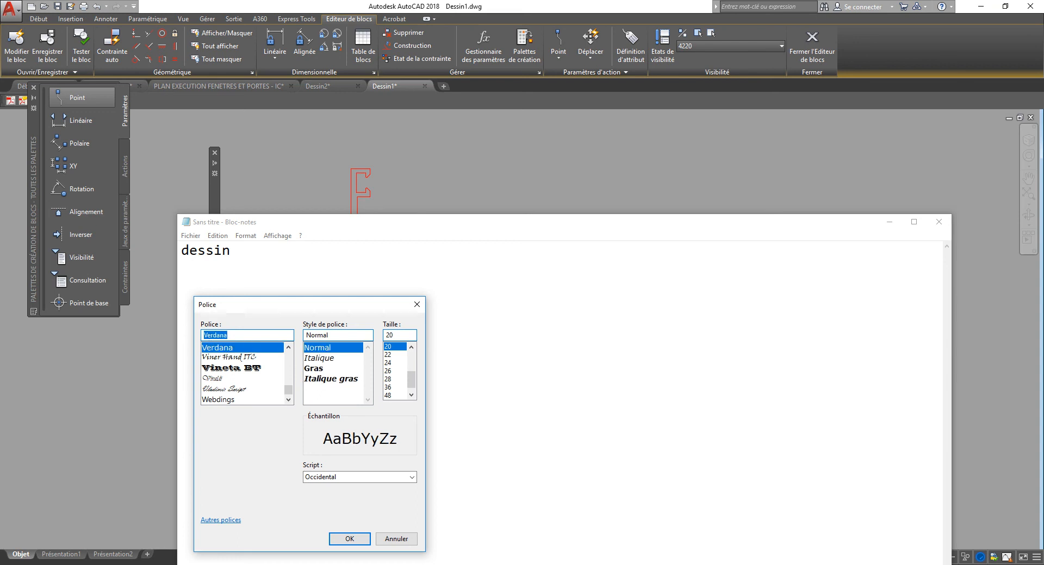
click(314, 369)
click(350, 539)
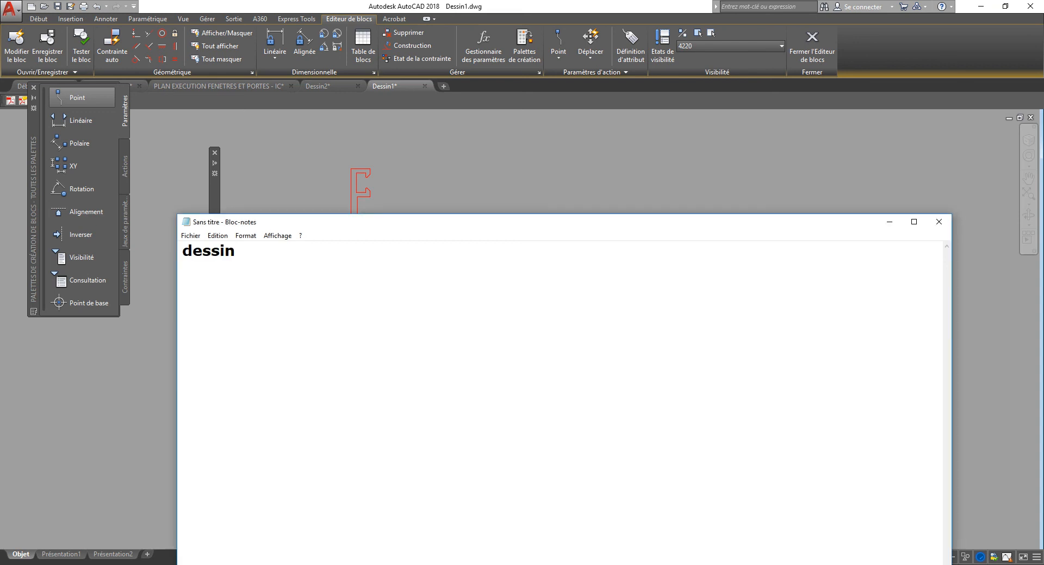
- Replace the sample word with the first line "DESSIN DES PROFIL DORMANT 4220 4221" and start a new line
key(ctrl+a)
text(DESSIN DES)
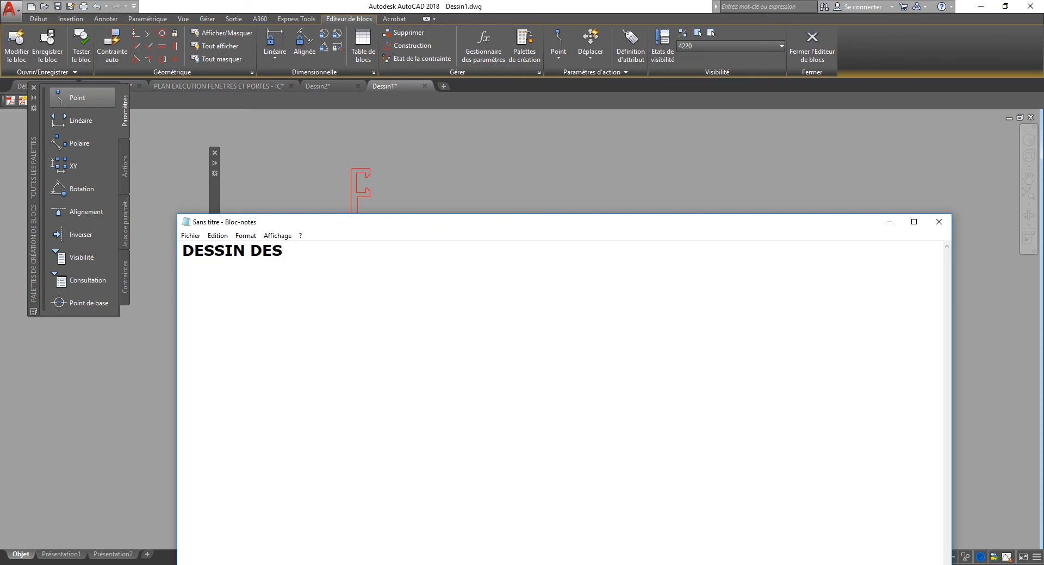
text( PROFIL DO)
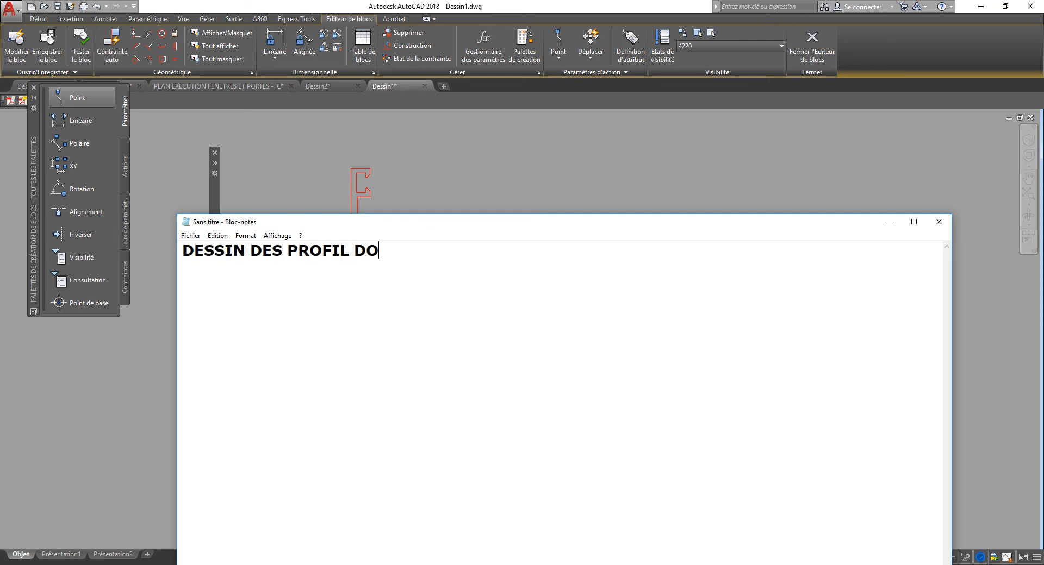
text(RMANT 422)
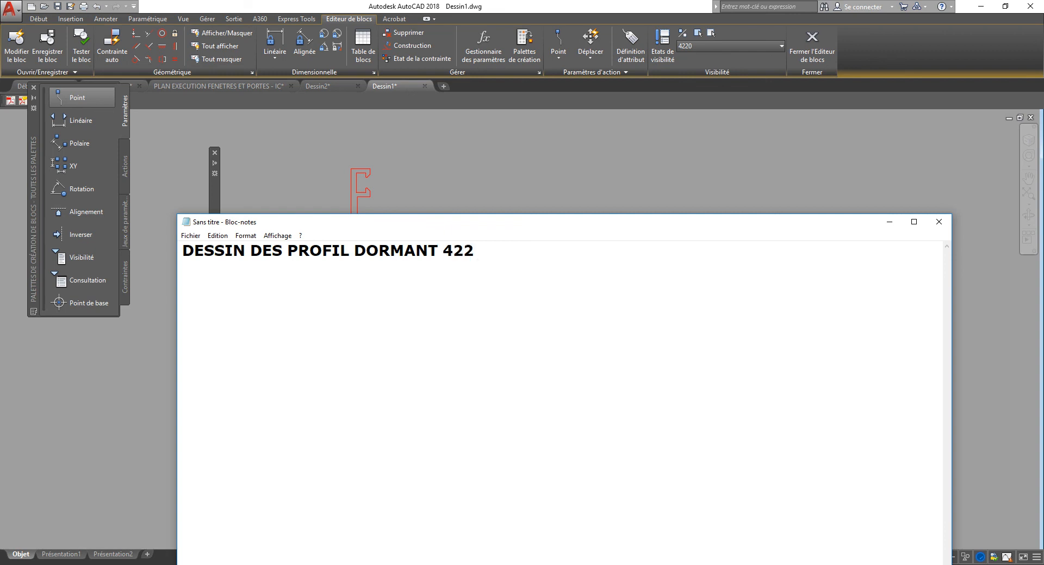
text(0 4221 DESSIN)
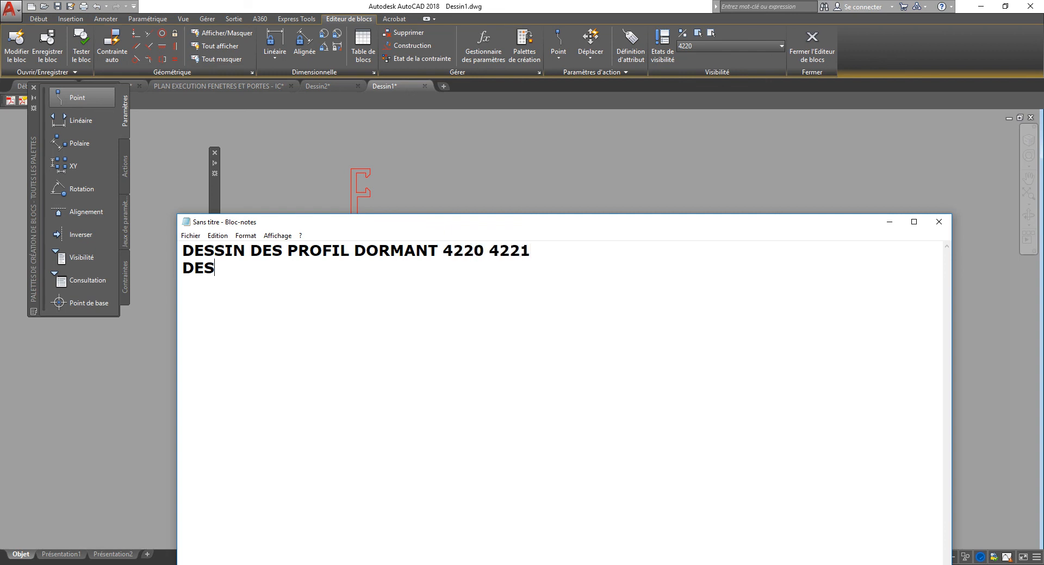
- Write the second line of the note as "DESSIN DU COUVRE JOINT 3380M"
key(BackSpace)
key(BackSpace)
key(BackSpace)
key(BackSpace)
key(BackSpace)
key(BackSpace)
text(DESSIN DU C)
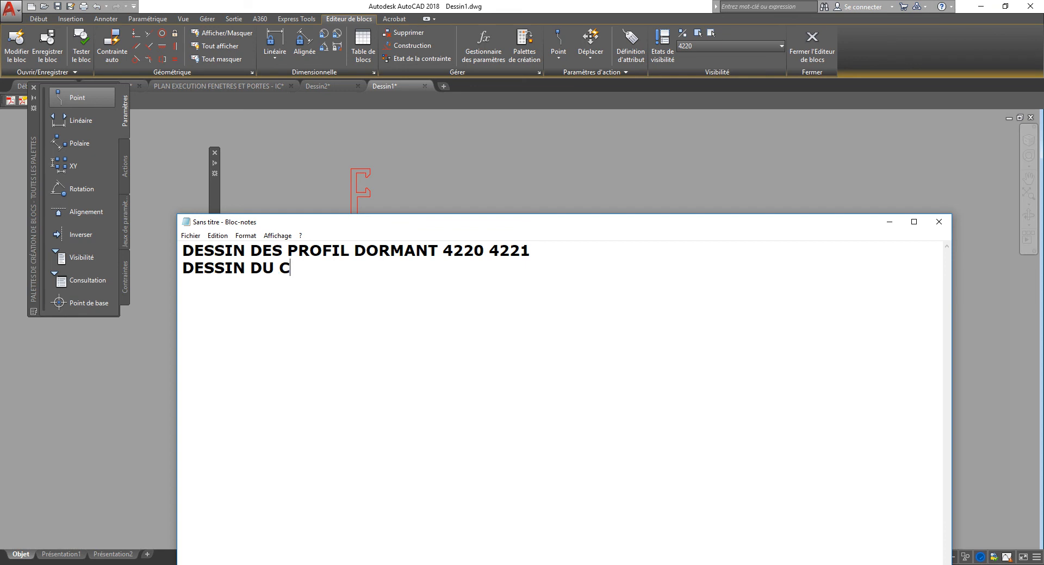
text(OUVRE JO)
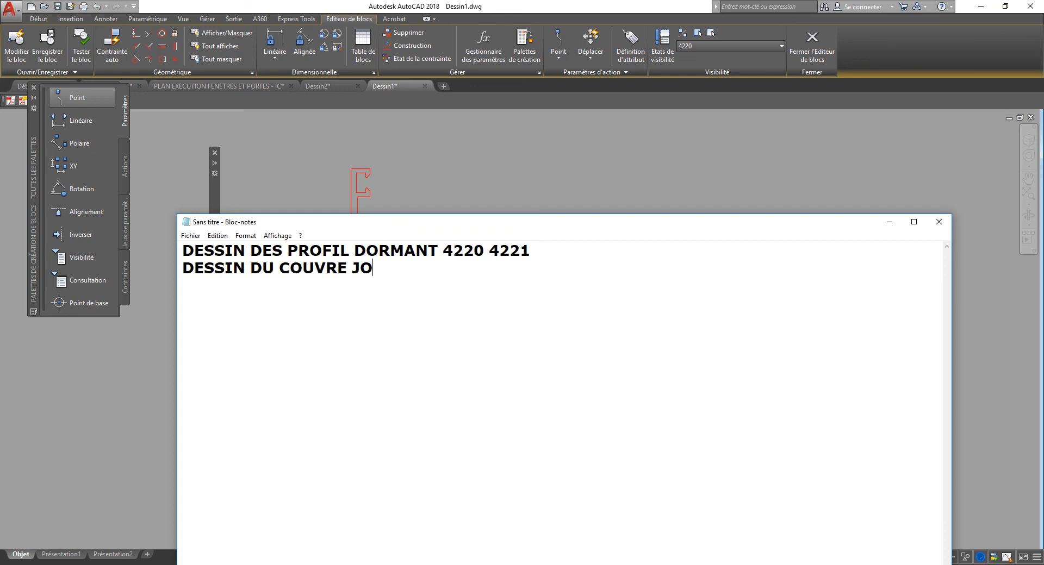
text(INT 3380M)
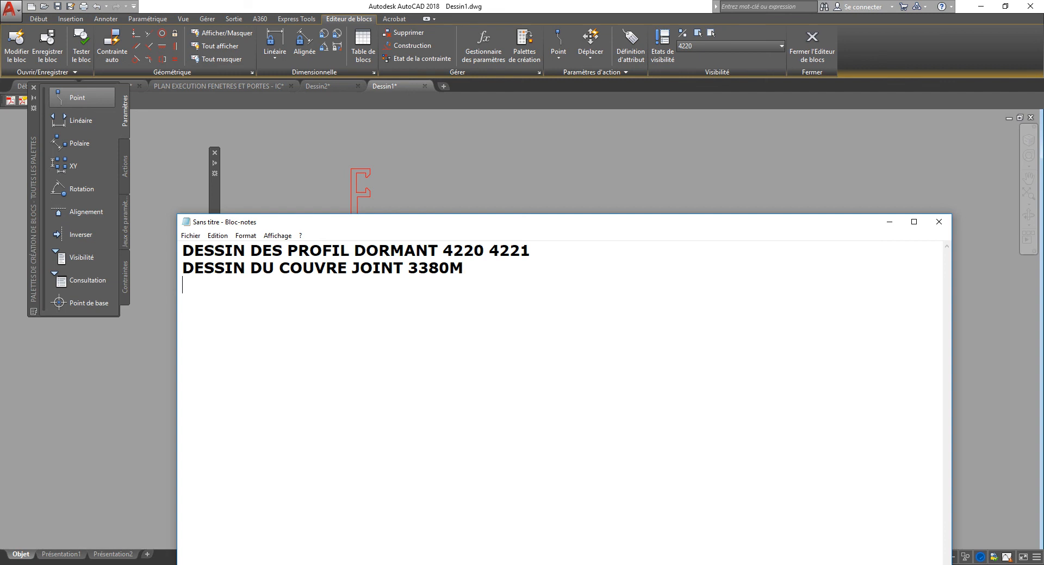
- Add the lines "DESSIN DES PARCLOSE" and "DESSIN DES JOINT" to the note
key(Return)
text(DESSIN)
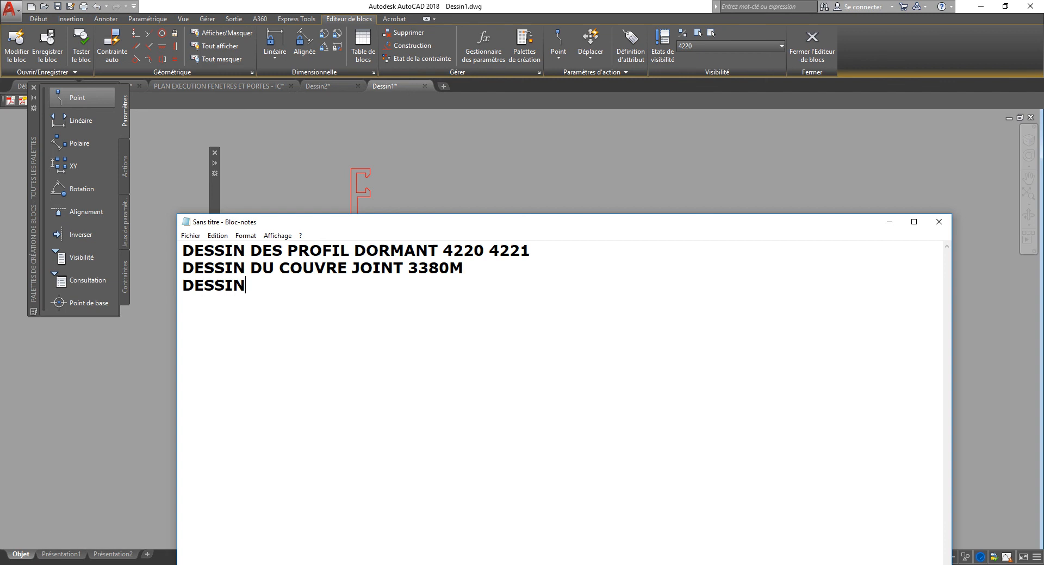
text( DES PARCLOSE)
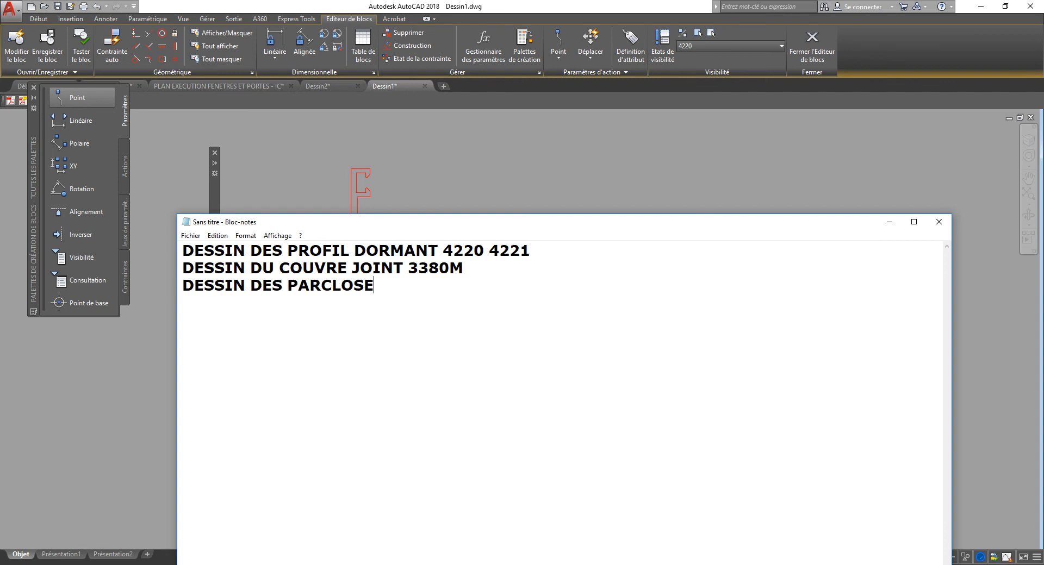
key(Return)
text(DESSIN D)
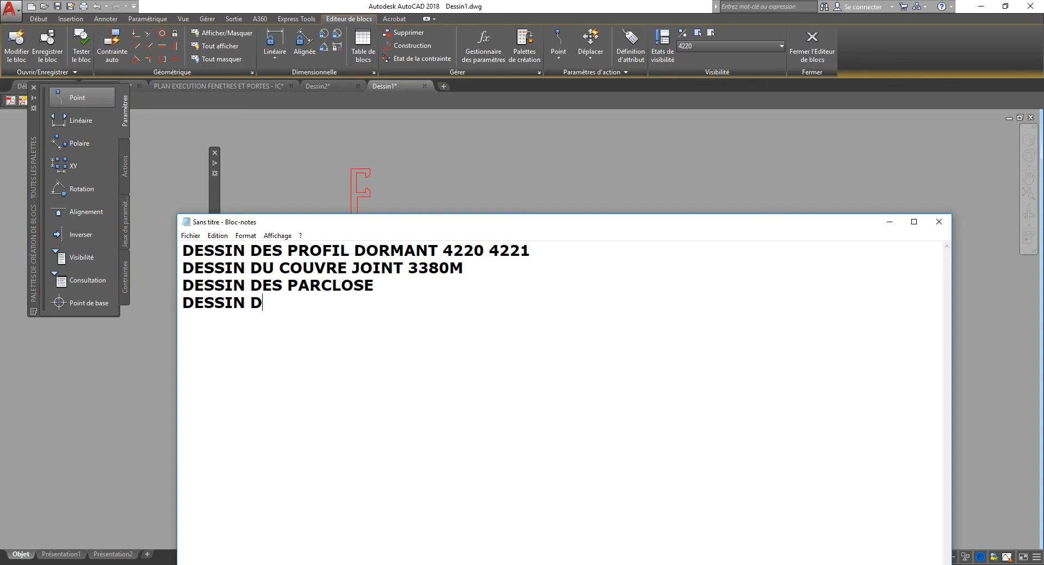
text(ES JOINT)
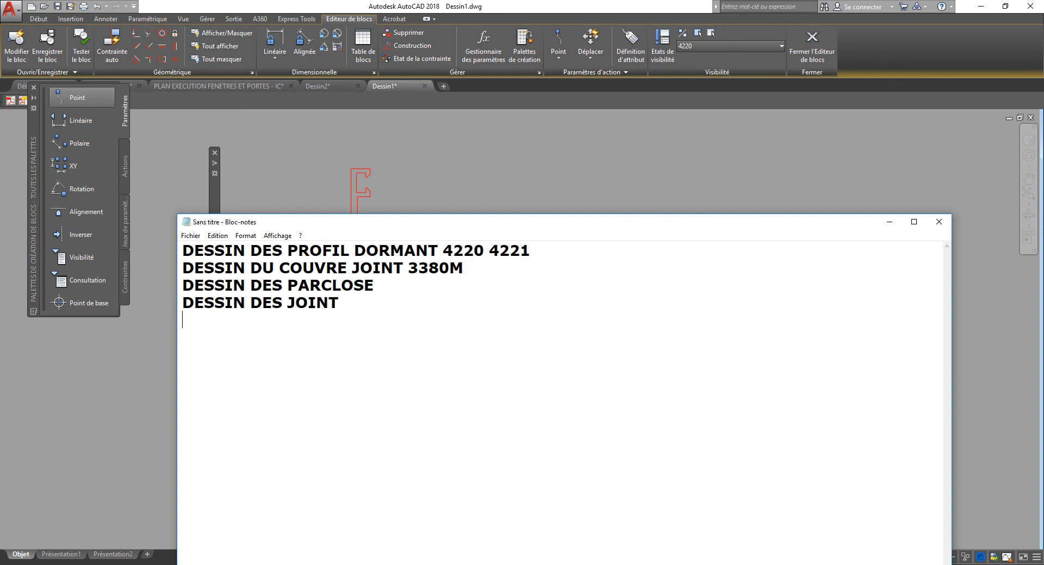
- After a blank line, add the heading "CREATION BLOC :" with the indented item "1- DORMANTS" below it
key(Return)
key(Return)
text(CREATION BLOC)
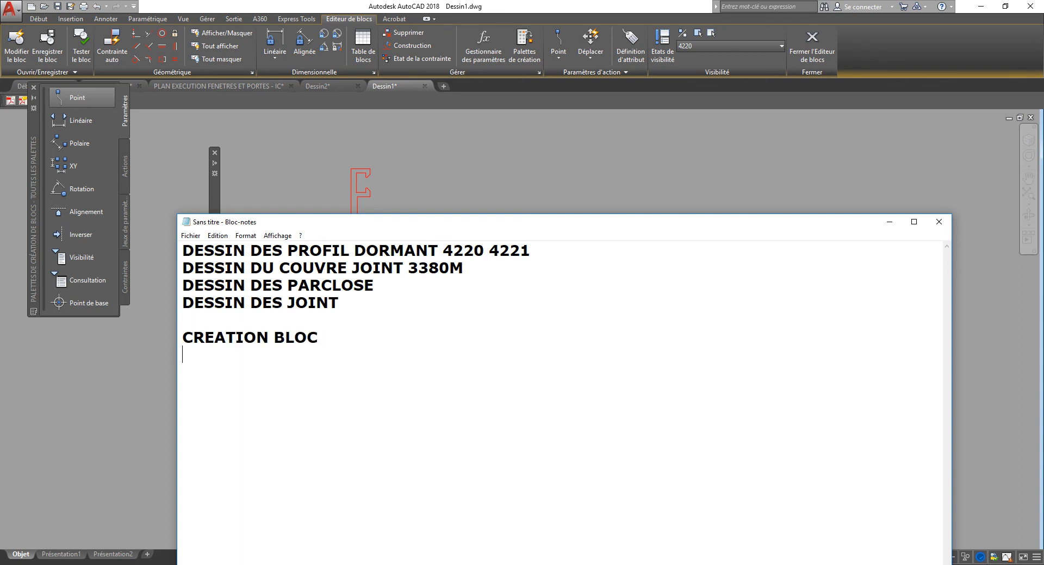
text( :)
key(Return)
key(Tab)
text(1- DORMANTS)
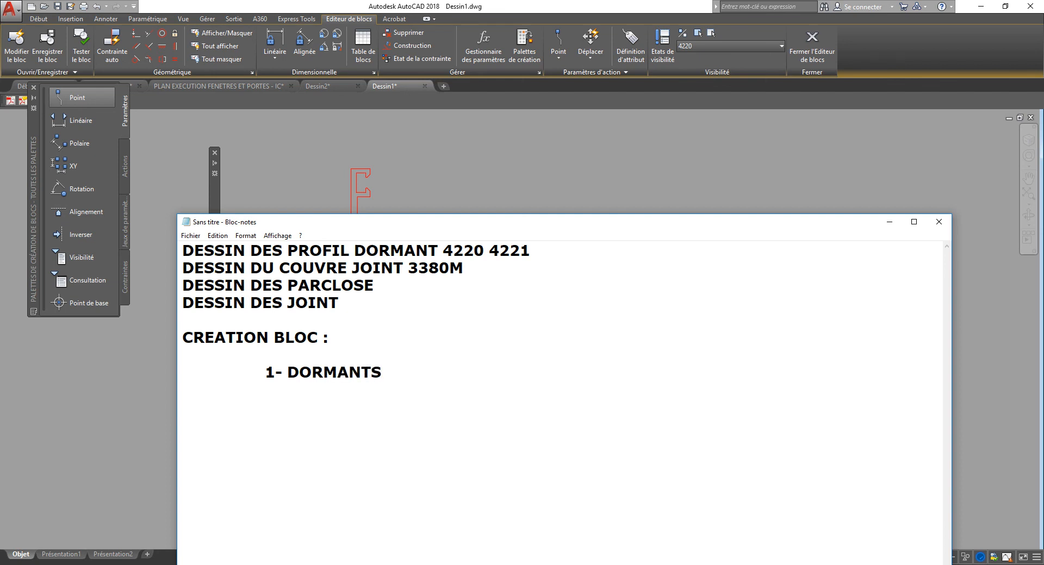
text( 4220/)
key(BackSpace)
text(/)
key(BackSpace)
key(BackSpace)
key(BackSpace)
key(BackSpace)
key(BackSpace)
key(BackSpace)
- List the variants 4220, 4221 and 4220 + 3380M as dashed, further indented lines under "1- DORMANTS"
key(Return)
key(Tab)
key(Tab)
text(-)
text( 4220 		)
text(-4221 		)
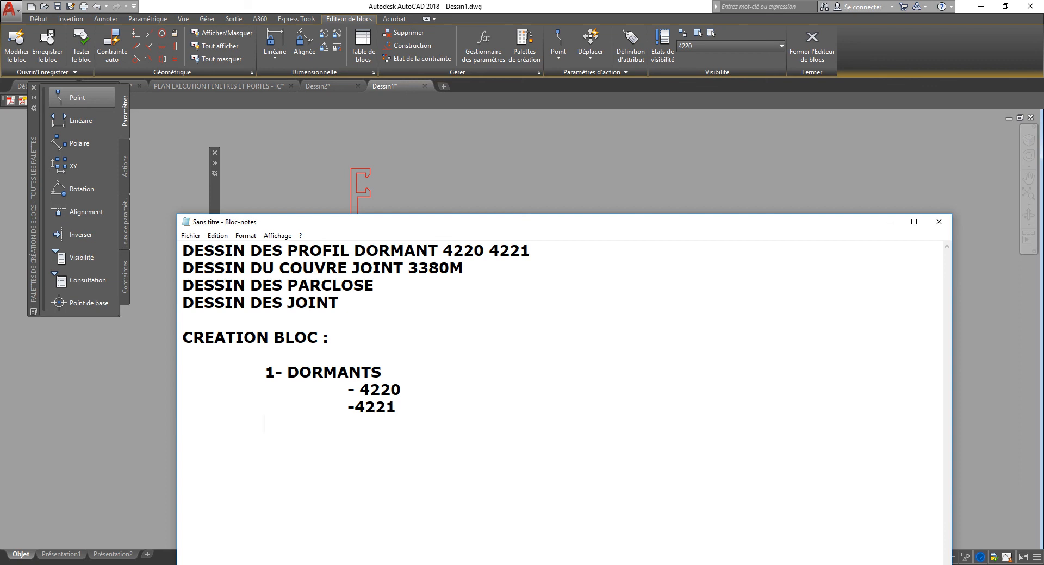
text(-4220 + 3380M)
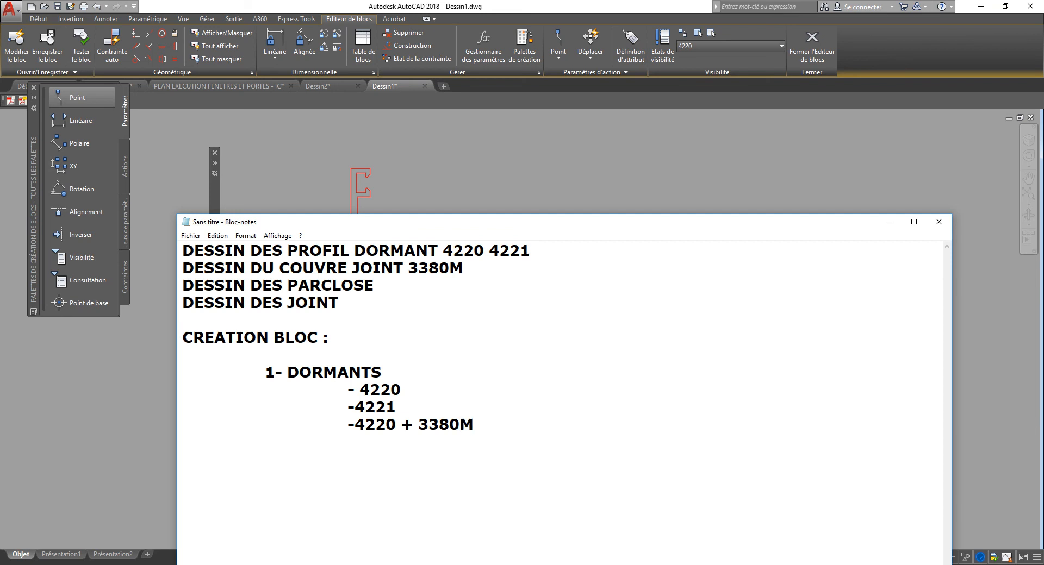
- Add the second block item "2-PARCLOSE + JOINT + VITRAGE+ JOINT", indented level with "1- DORMANTS"
key(Tab)
text(2-PARCLOSE)
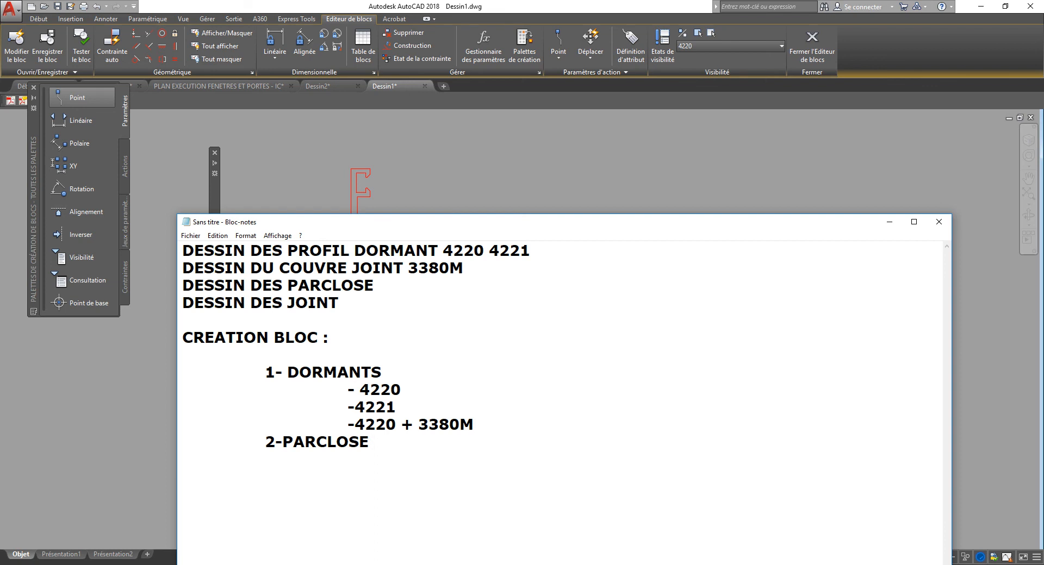
text(+ JOINT + VITRA)
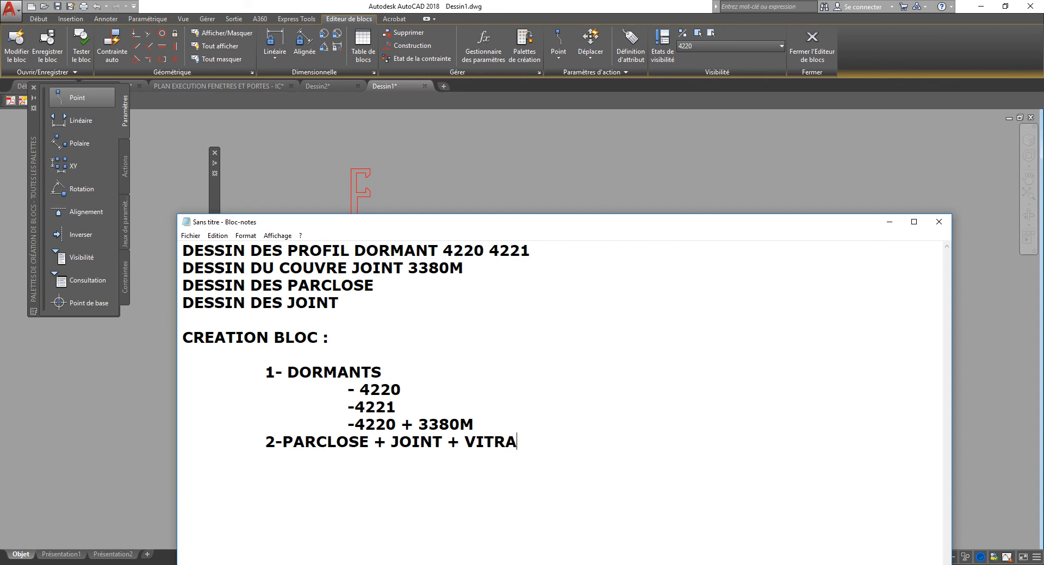
text(GE+)
key(BackSpace)
text(+ JOINT)
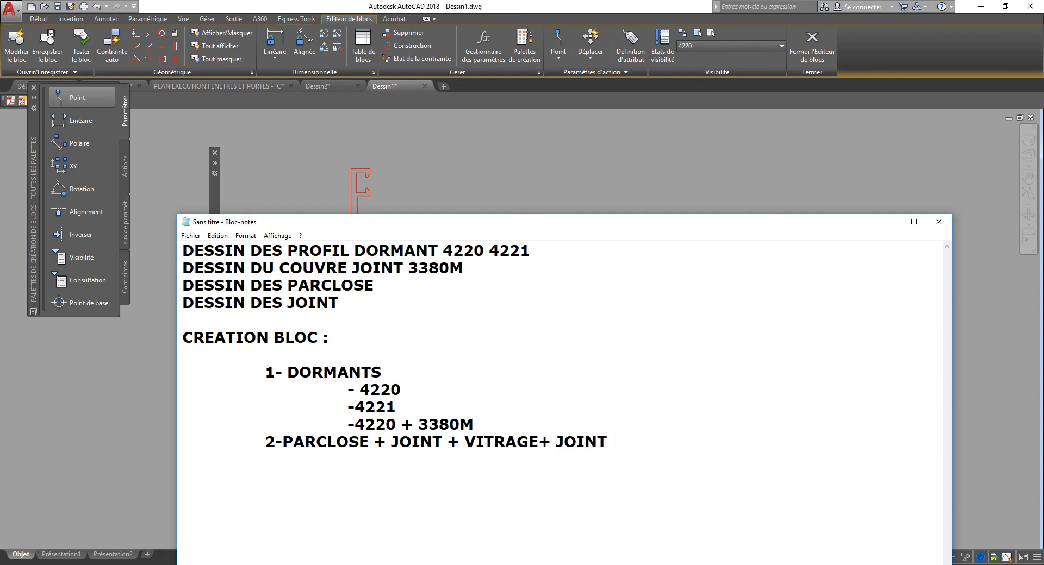
- Switch to the 4200.pdf catalogue in Acrobat, examine the glazing joint table for frames and sashes under Feuillures, and return to Notepad
key(alt+Tab)
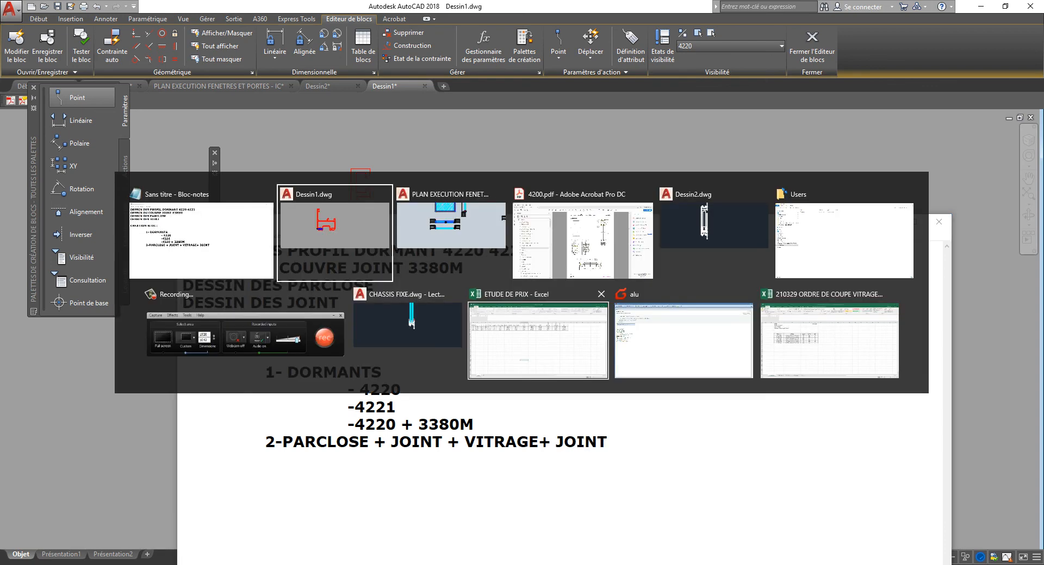
key(alt+Tab)
key(alt+Tab)
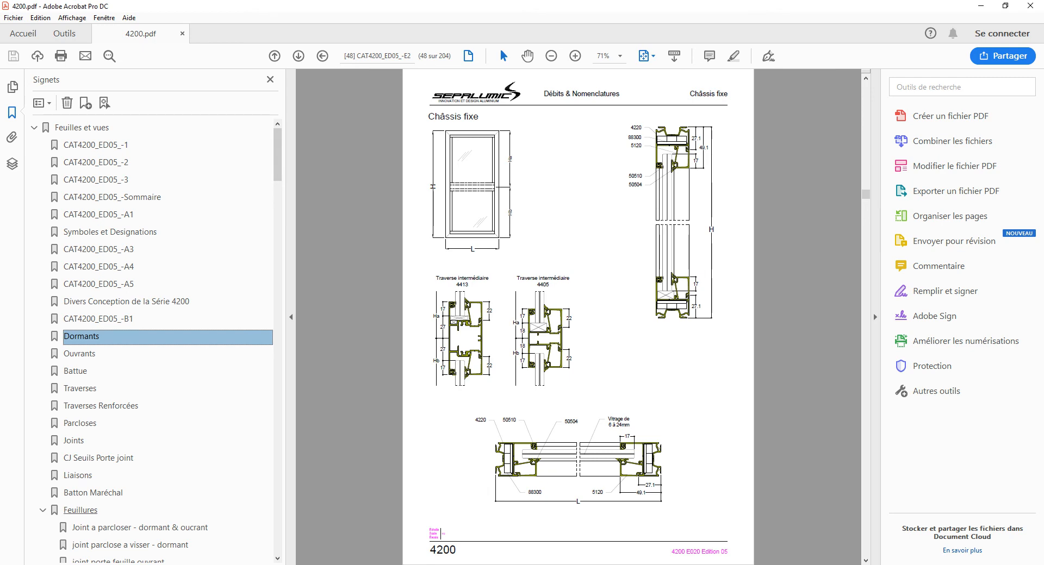
click(80, 510)
scroll(98, 457, down, 3)
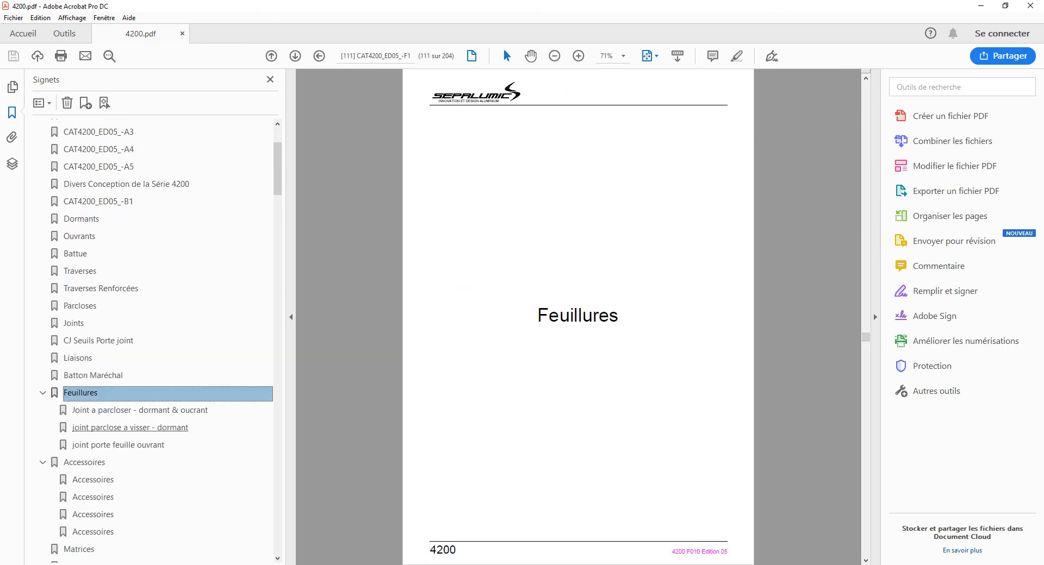
key(Down)
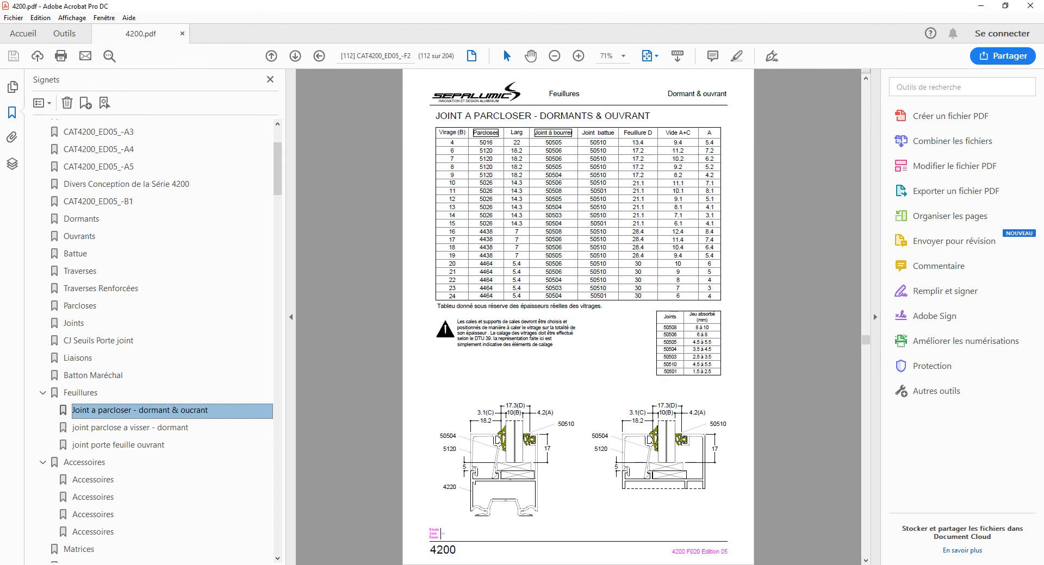
click(980, 6)
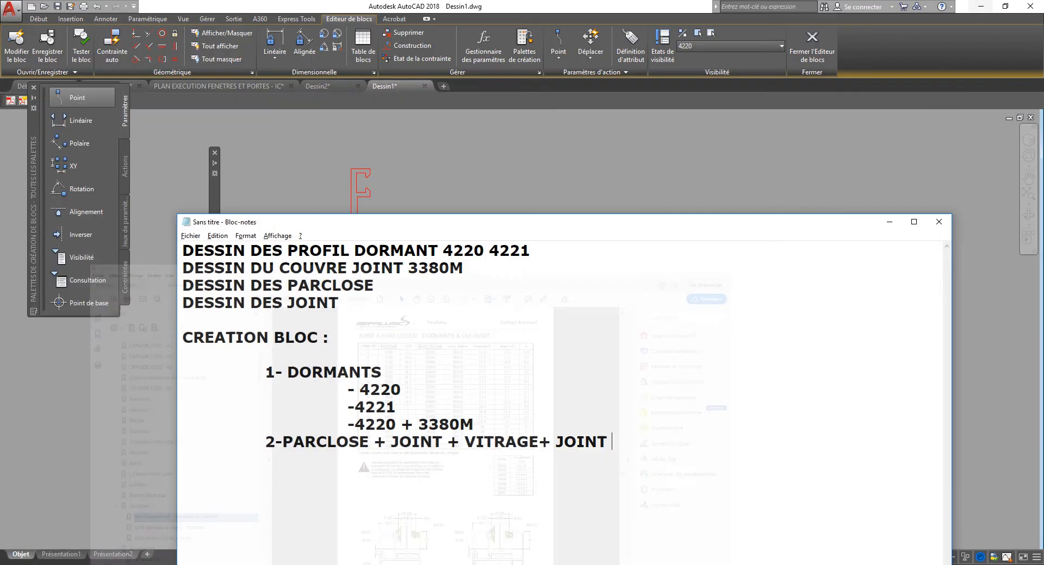
- Complete the second item's joint names so it reads "2-PARCLOSE + JOINT BATTUE + VITRAGE+ JOINT A BOURRER"
click(447, 442)
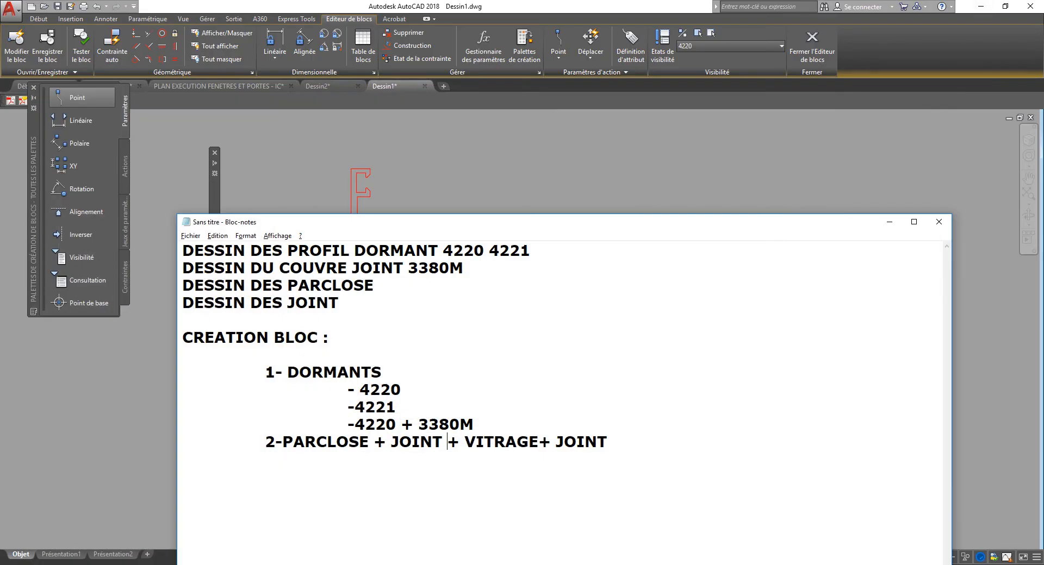
text(BATTUE)
key(alt+Tab)
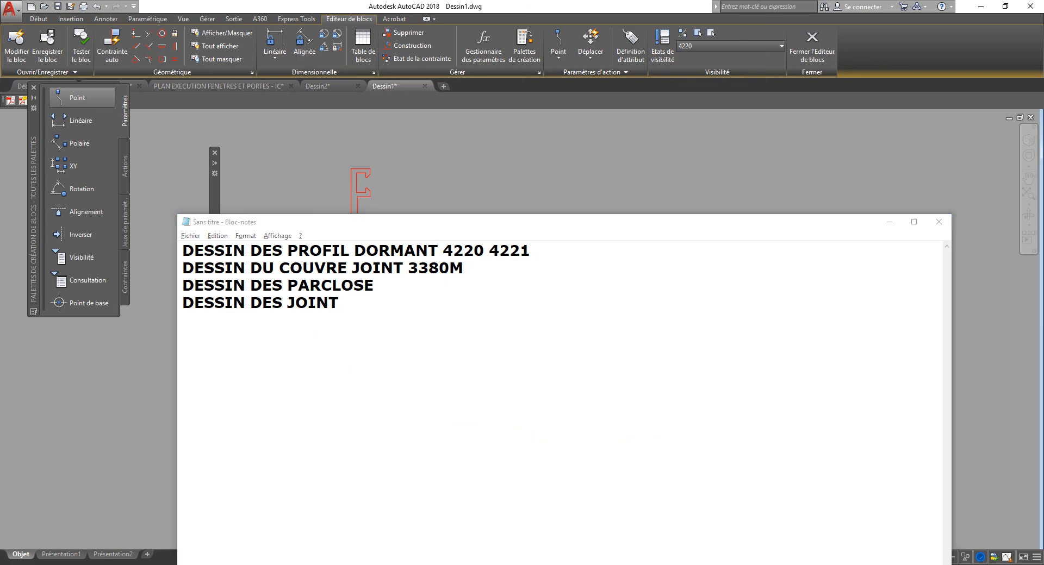
key(alt+Tab)
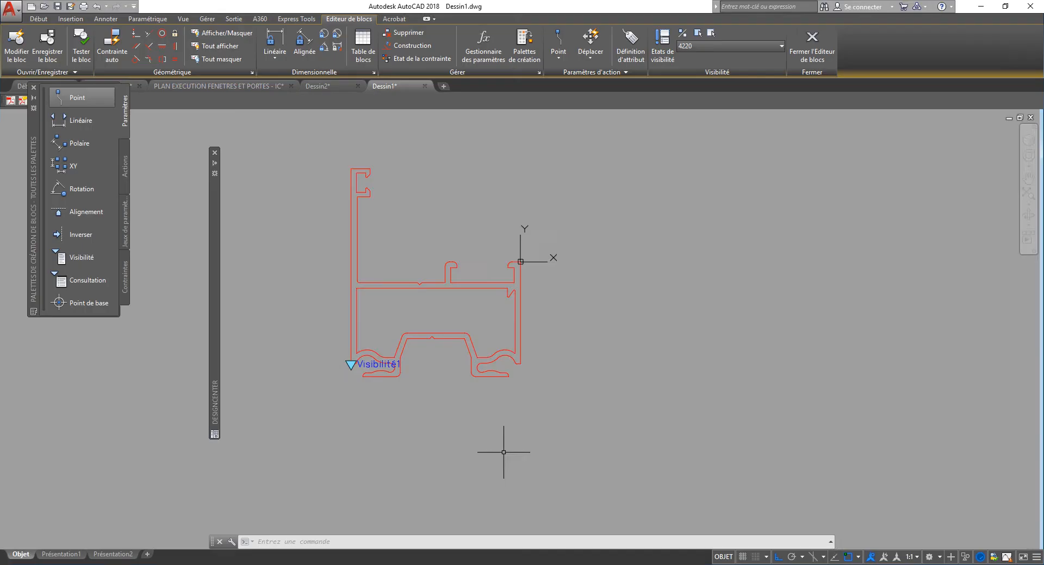
key(alt+Tab)
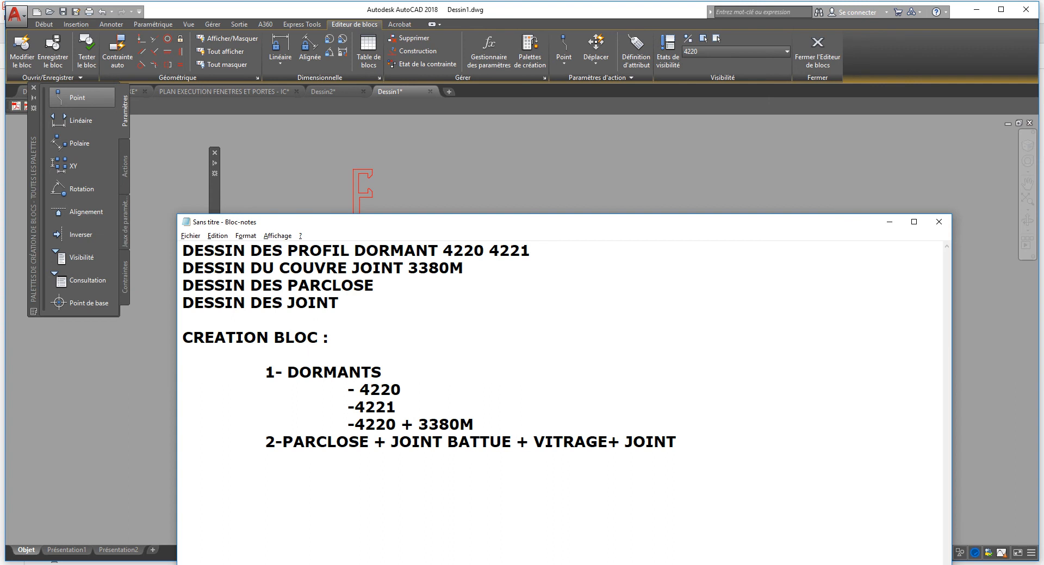
text(A BOURRER)
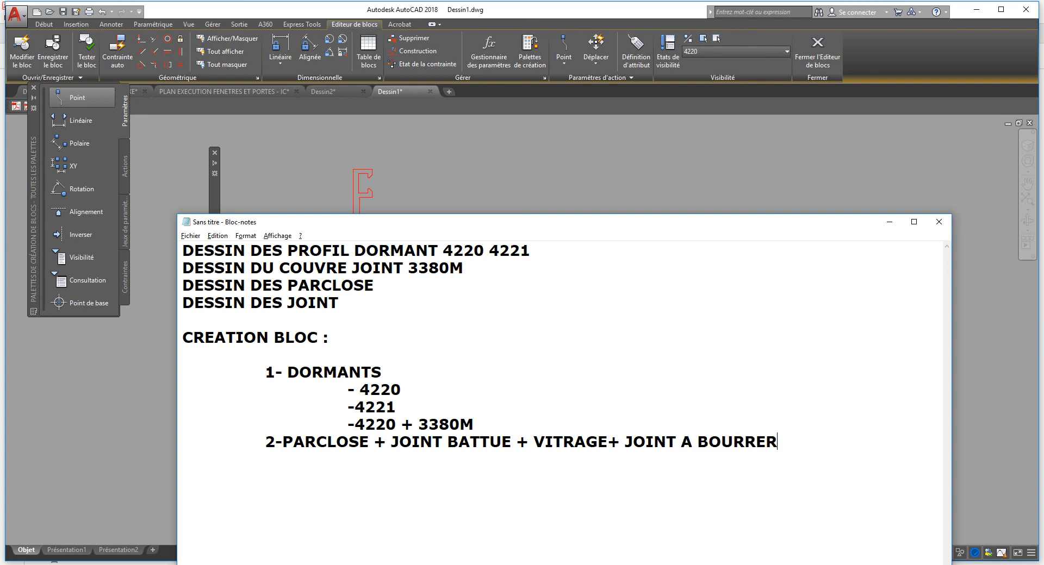
- Recheck the joint table in the 4200.pdf catalogue, and return to Notepad and move its window higher on the screen
key(alt+Tab)
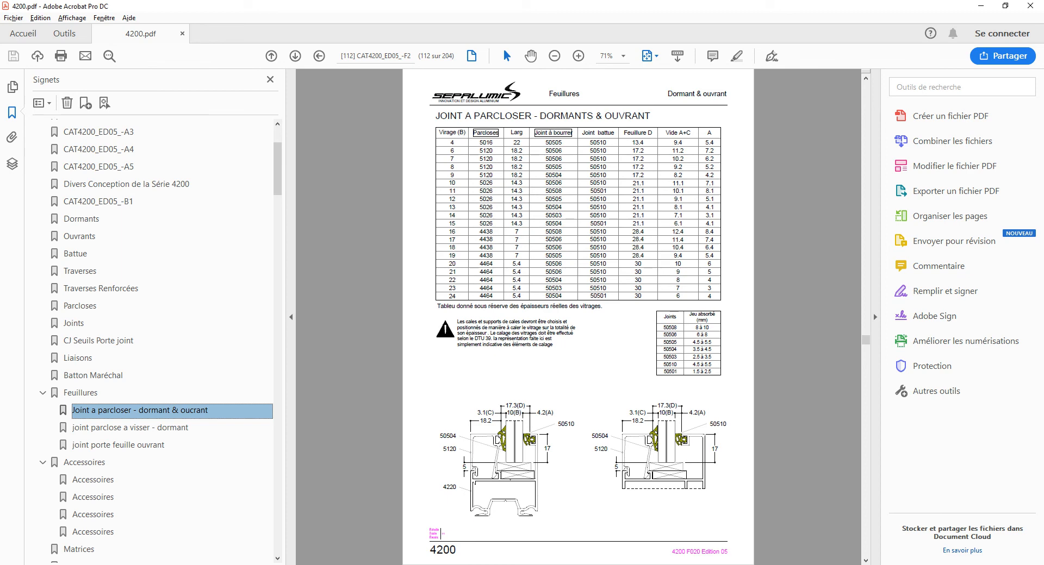
key(alt+Tab)
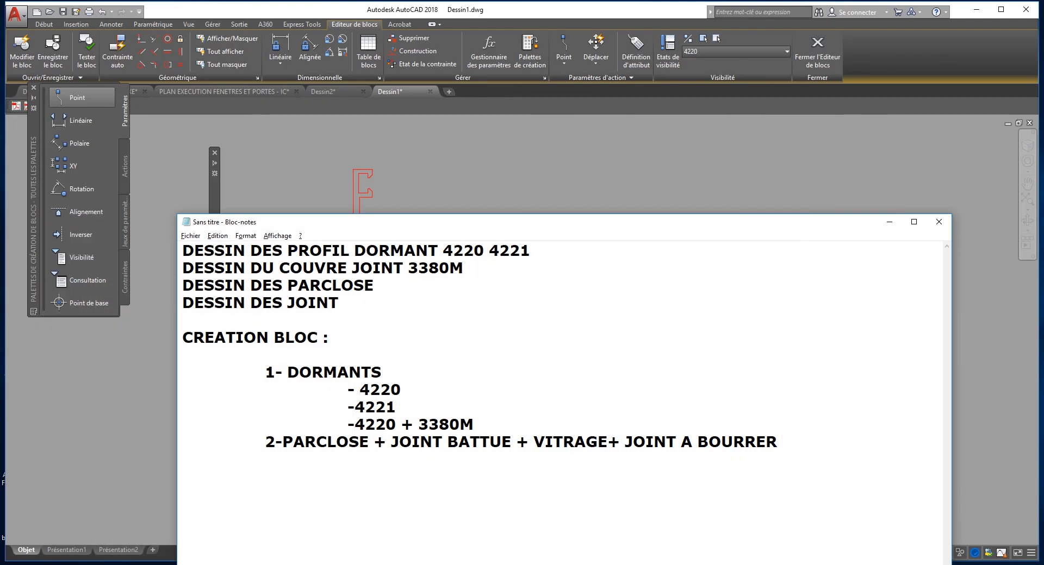
drag(540, 226, 552, 165)
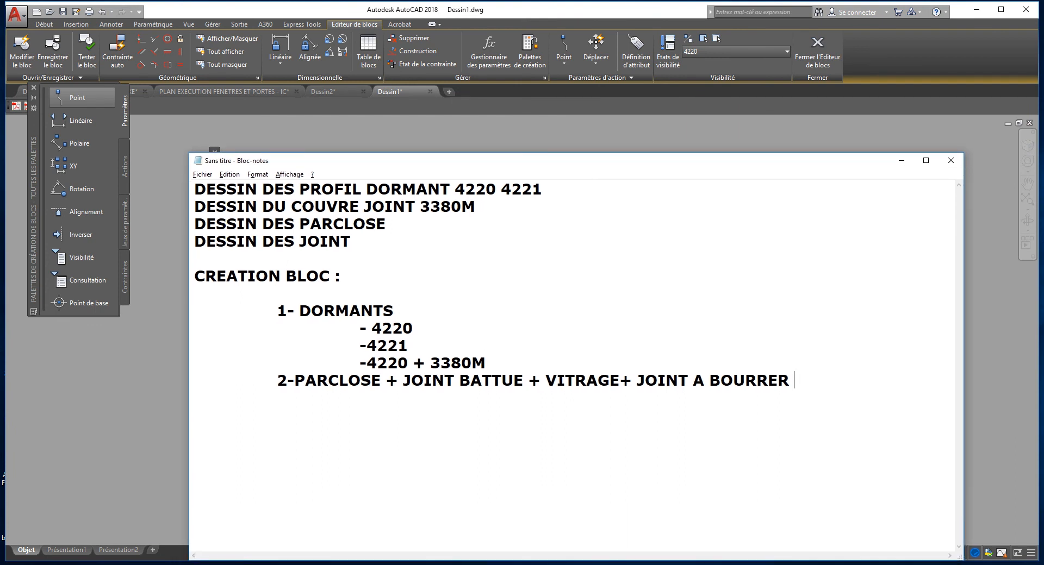
drag(278, 311, 408, 346)
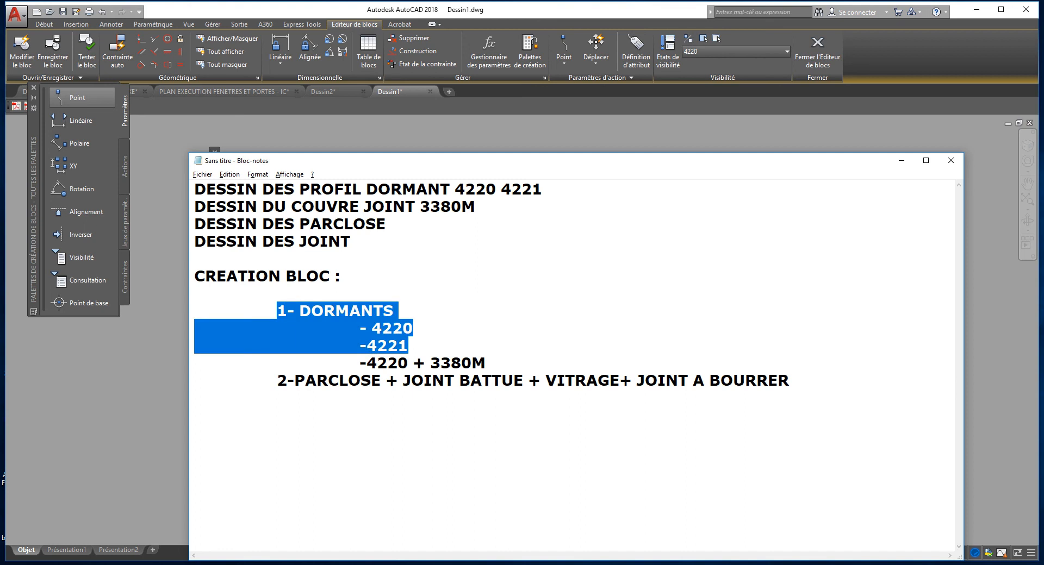
click(413, 363)
drag(360, 363, 485, 363)
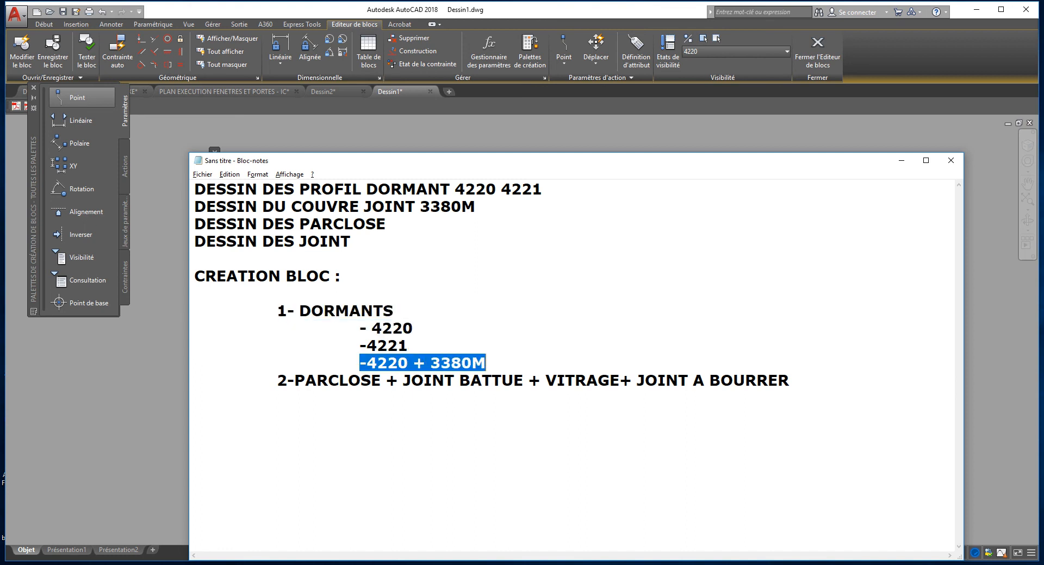
click(486, 364)
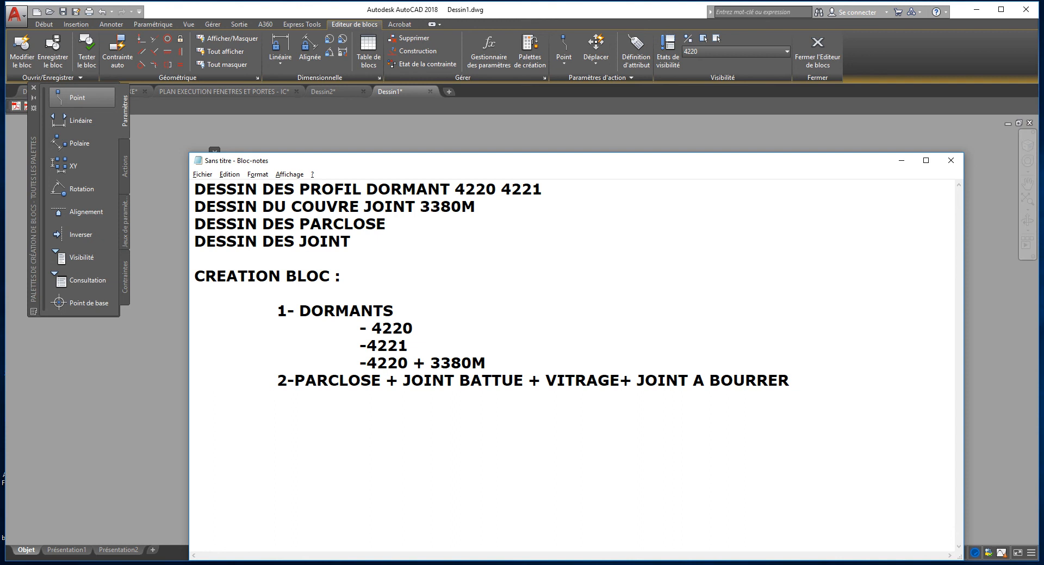
double_click(482, 380)
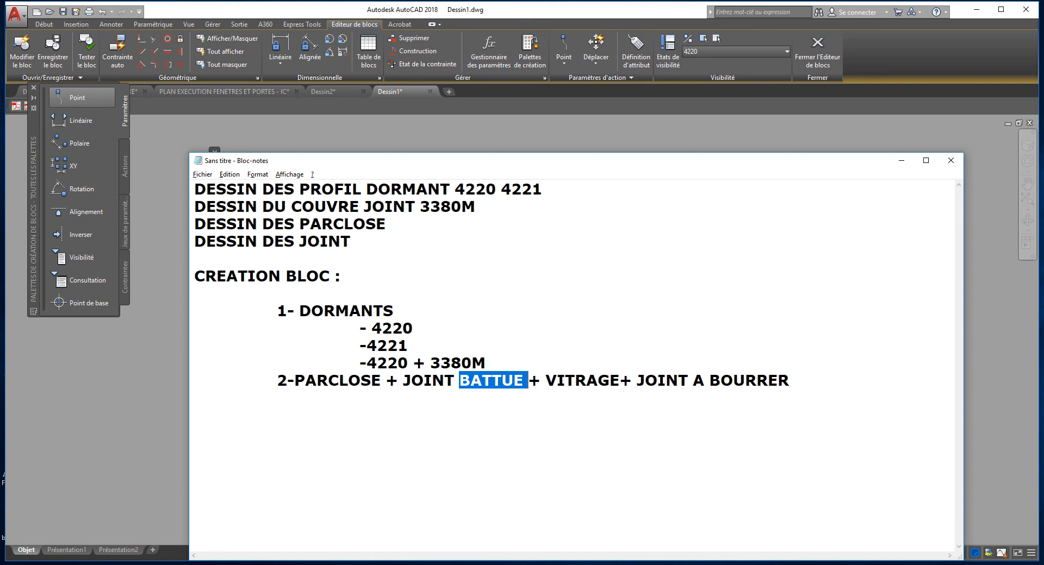
- Move PARCLOSE to the end of the second block item so it reads "2-JOINT BATTUE + VITRAGE+ JOINT A BOURRER + PARCLOSE"
double_click(338, 380)
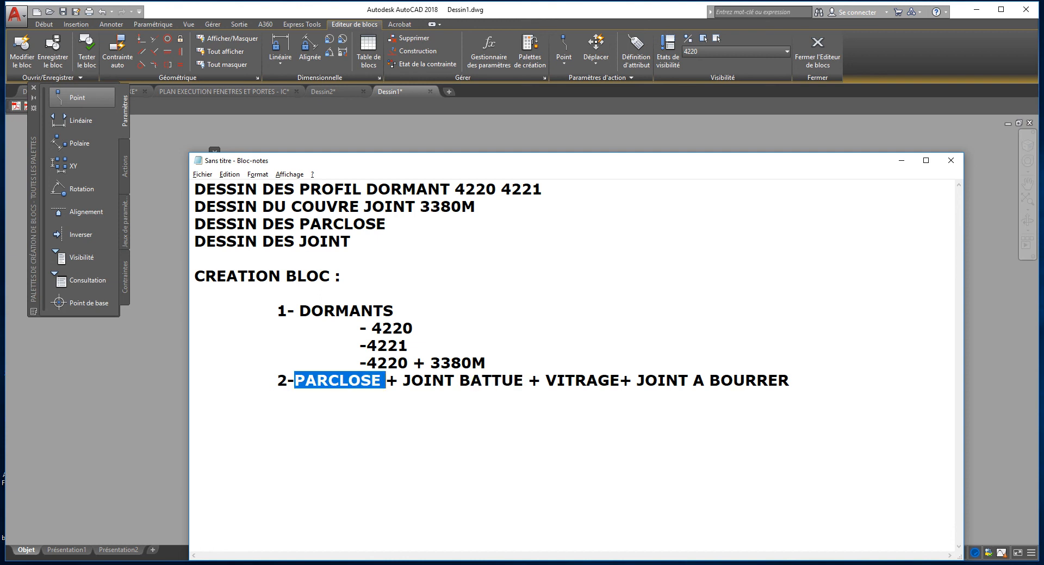
key(Delete)
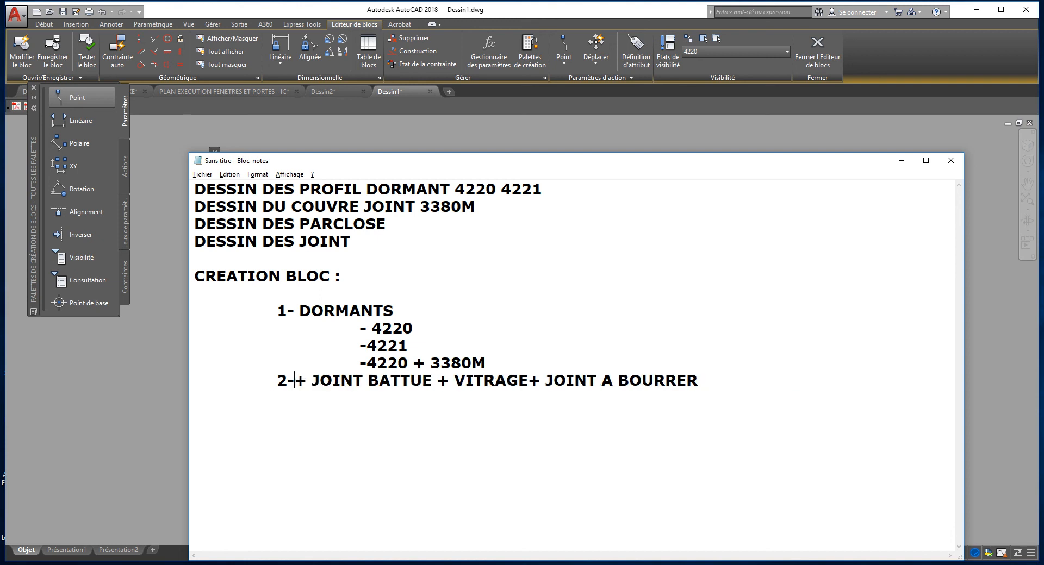
key(BackSpace)
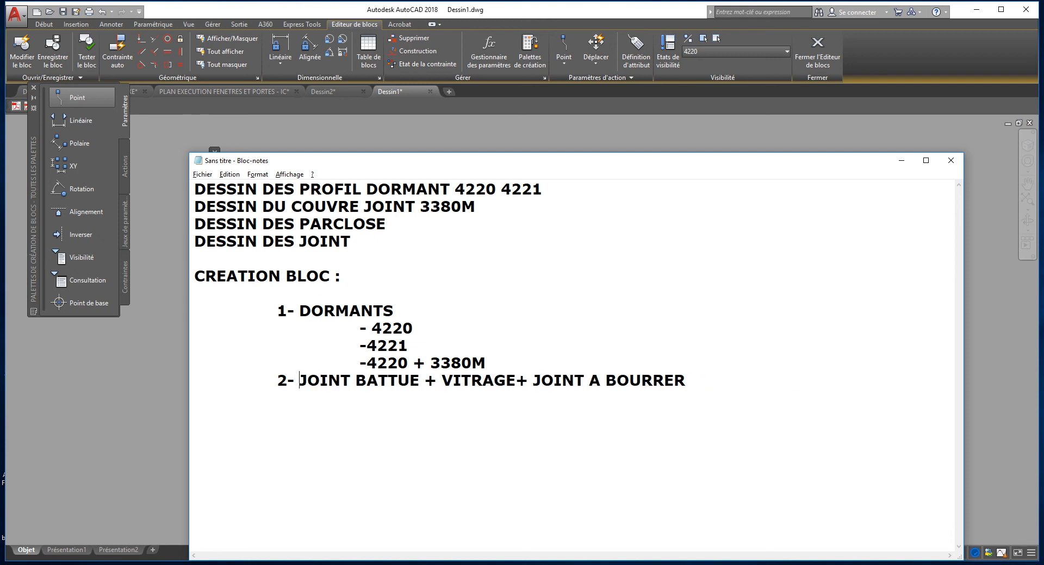
key(BackSpace)
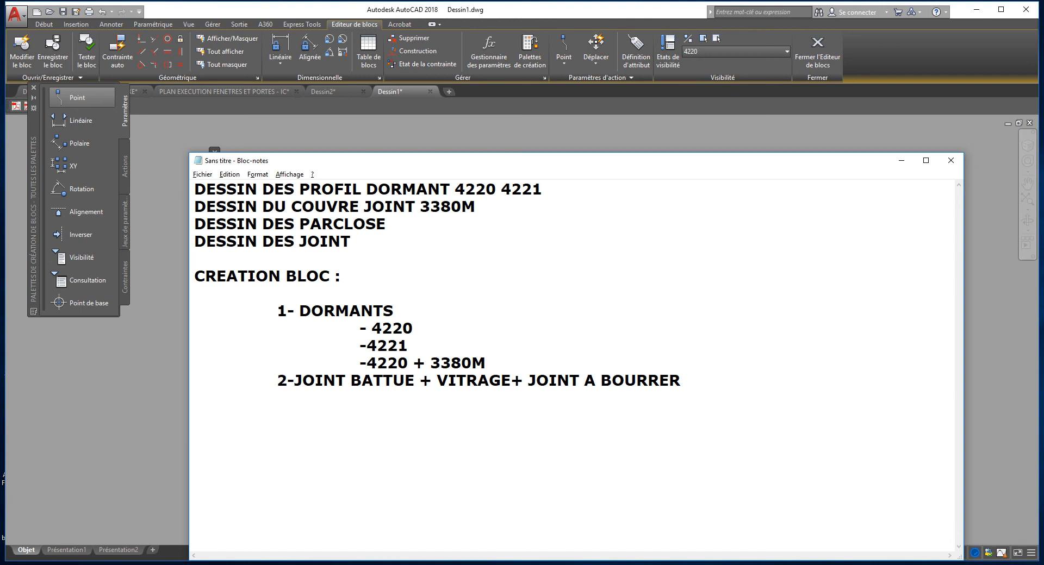
key(End)
text(+ PARCLOSE)
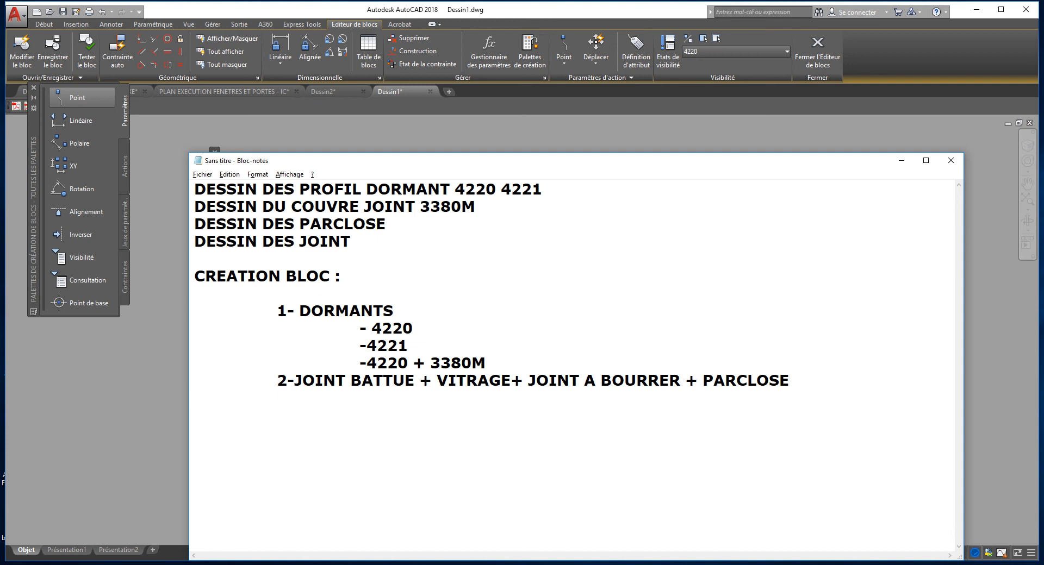
- Add the note "NB : DESSINER LE VITRAGE AVEC LE CALQUE "Defpoints"" below the block list, separated by a blank line
text(NB : DESSINE)
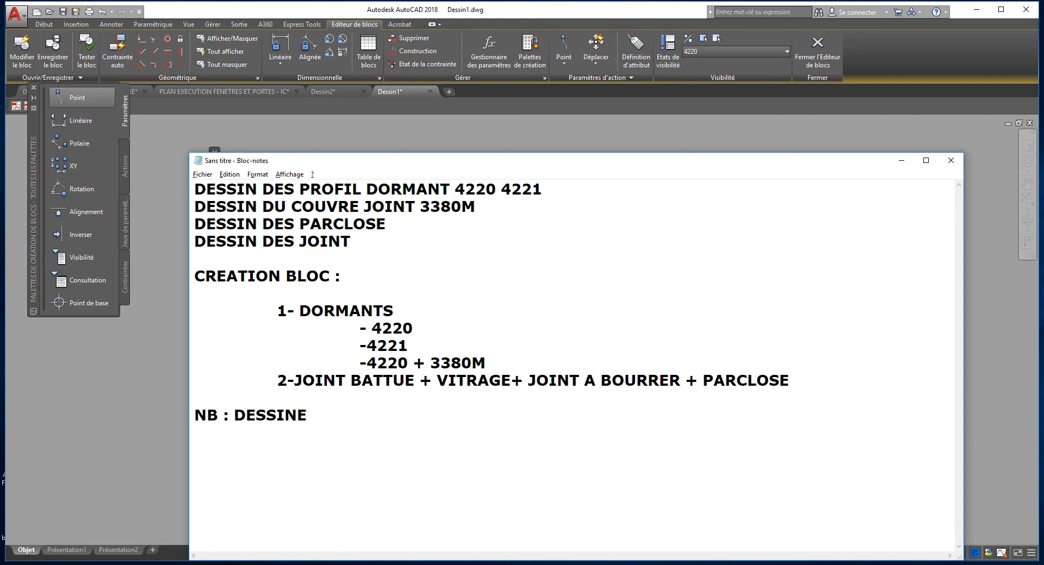
text(R LE VITRAGE AV)
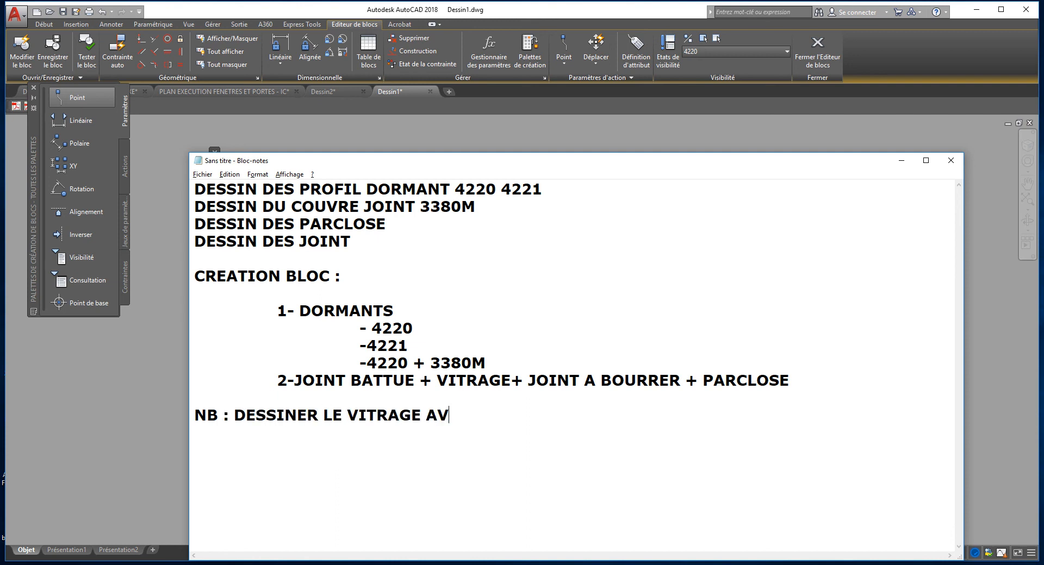
text(EC LE CALQUE)
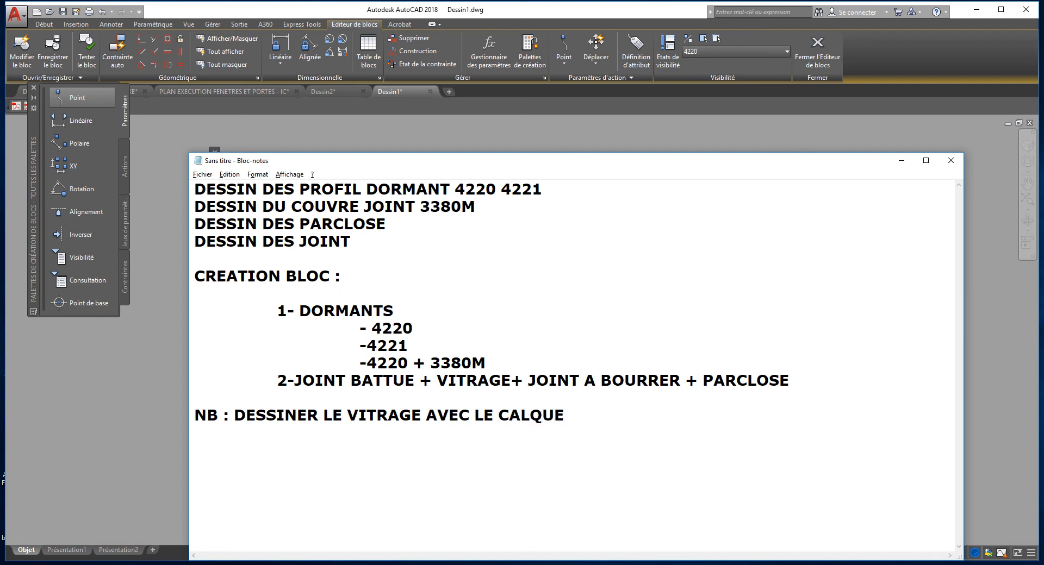
text( Defpoints)
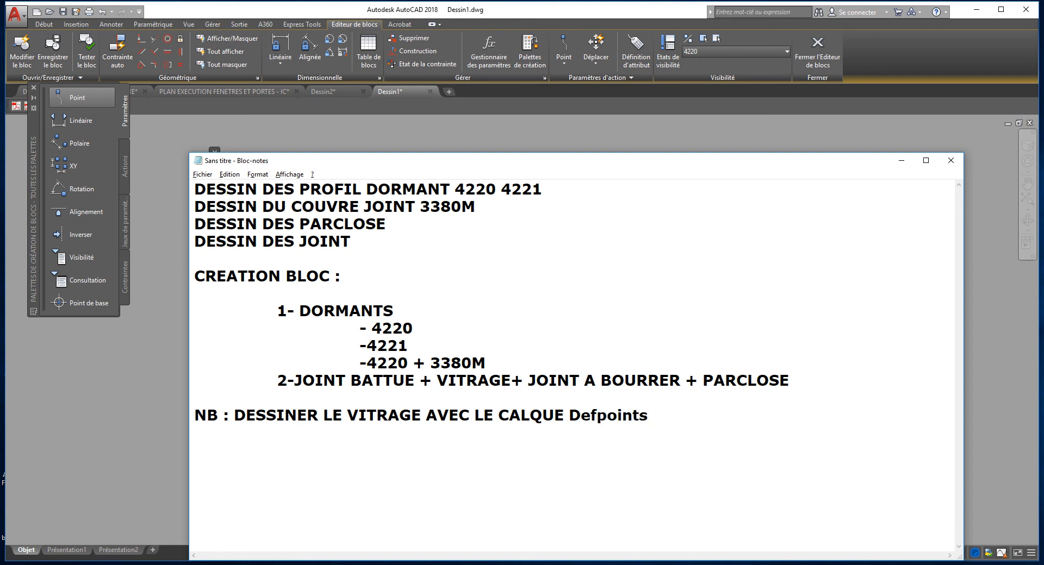
text(')
text(')
text(")
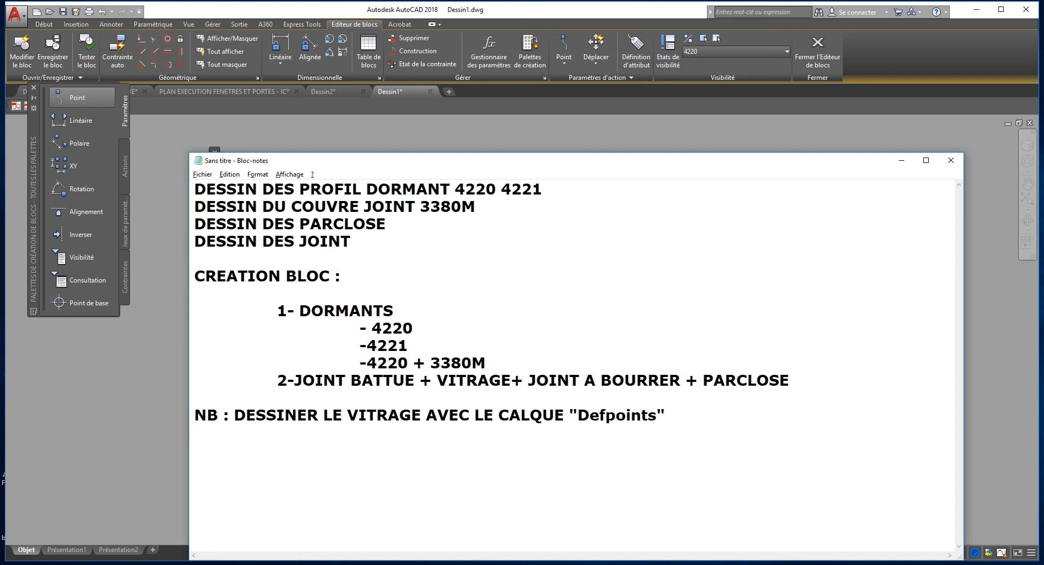
- Start a separate line below the NB note with the words "tous les dessins", leaving a blank line between them
text(toes u)
key(BackSpace)
key(BackSpace)
key(BackSpace)
key(BackSpace)
text(u)
key(BackSpace)
key(BackSpace)
text(u)
key(Delete)
text(os u)
key(Left)
text(le)
key(BackSpace)
key(BackSpace)
key(BackSpace)
key(BackSpace)
key(BackSpace)
text(o)
key(End)
text(s les dessi don)
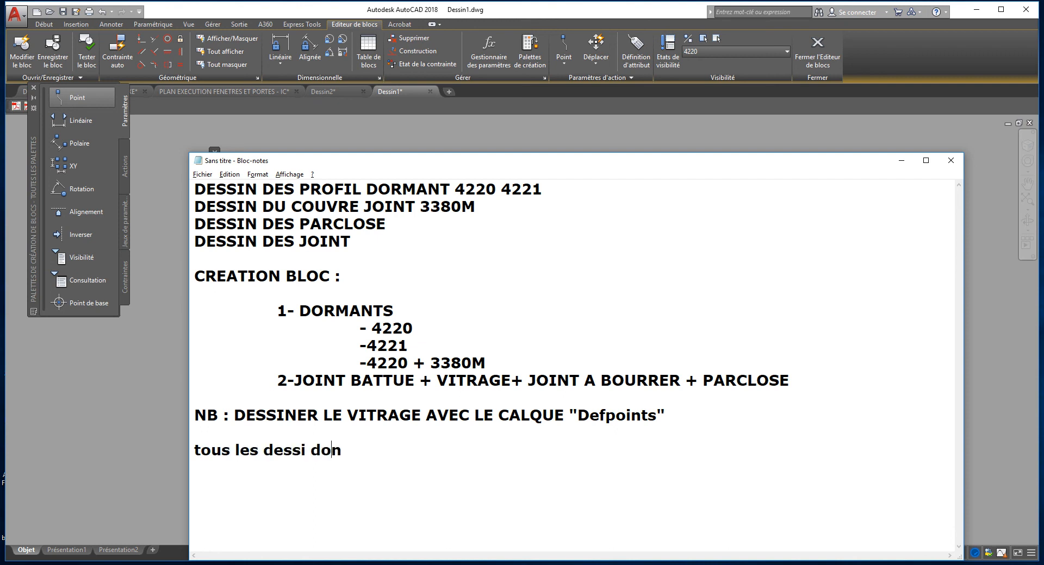
text(vei)
key(BackSpace)
key(BackSpace)
key(BackSpace)
key(BackSpace)
key(BackSpace)
key(BackSpace)
key(Right)
key(Right)
text(s)
- Continue the sentence after "tous les dessins" with "doivent être réalisé sur"
text(doventi)
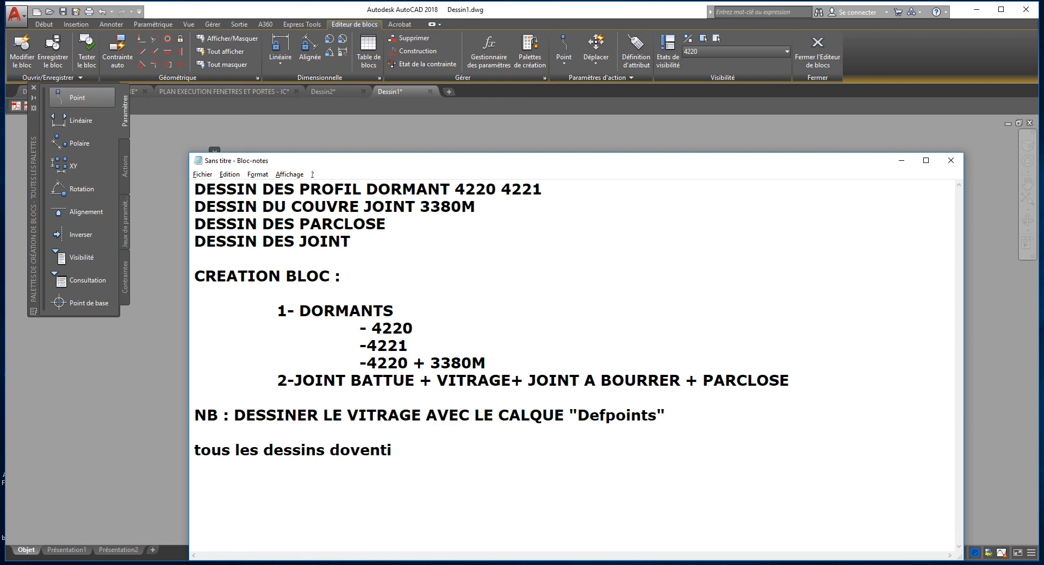
key(BackSpace)
click(350, 451)
text(iventêter)
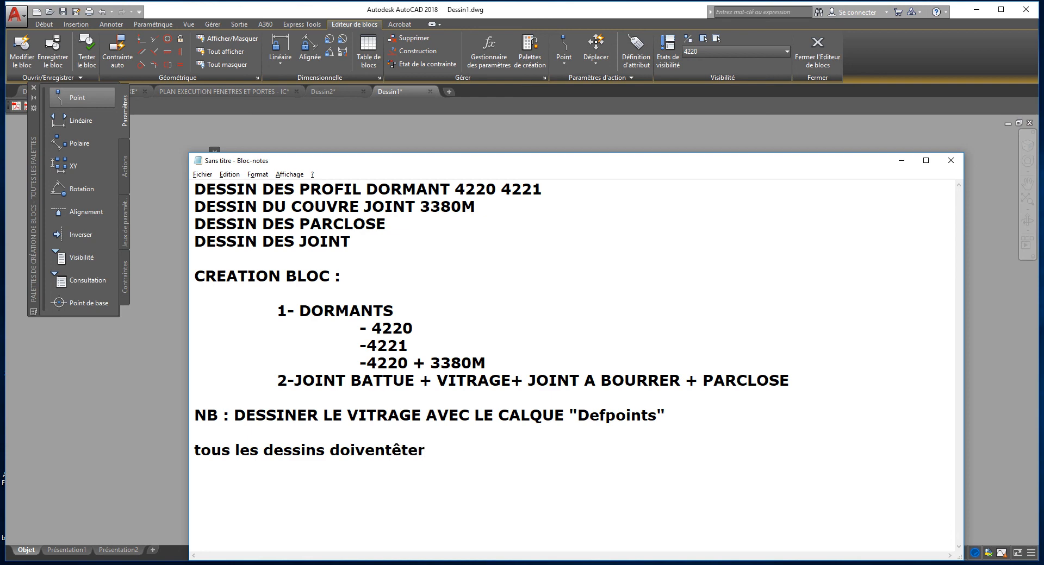
key(BackSpace)
key(BackSpace)
key(BackSpace)
key(Delete)
key(BackSpace)
text(êter)
key(BackSpace)
key(BackSpace)
text(re réa)
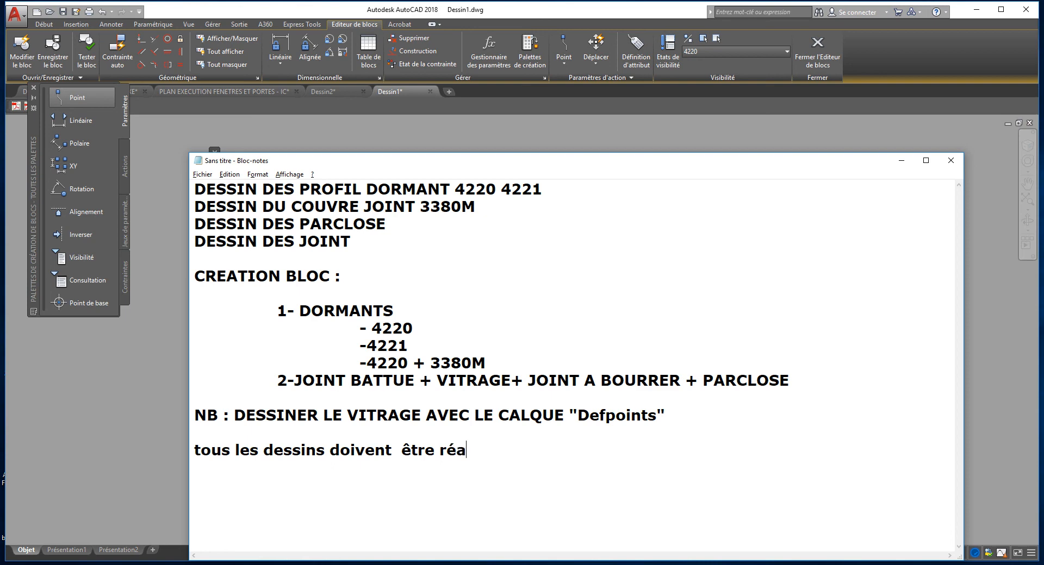
text(lisé sur e l)
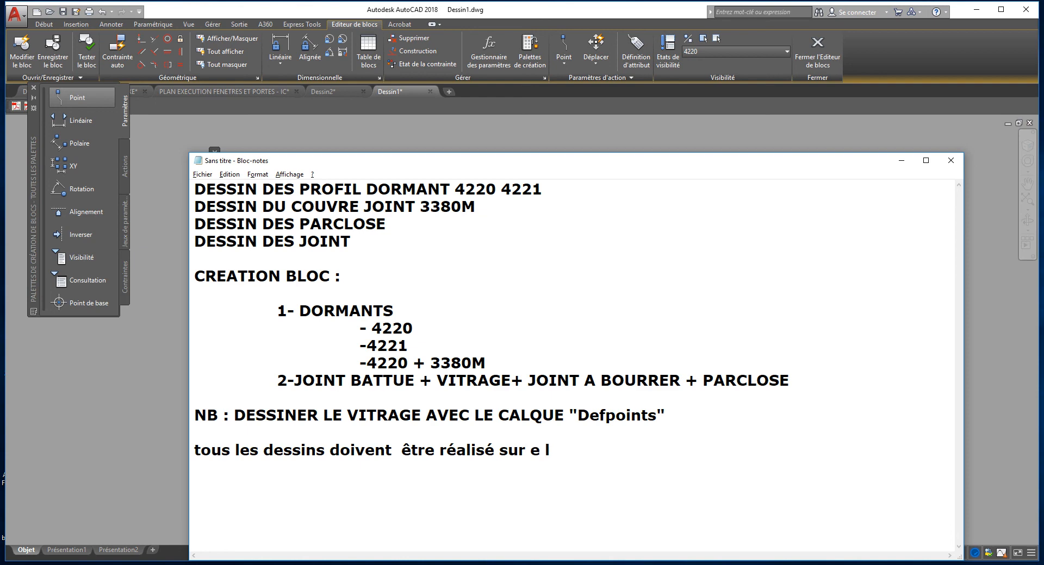
- Finish the last sentence with the layer reference "le calque "0""
key(BackSpace)
key(BackSpace)
key(BackSpace)
text(le caliqe)
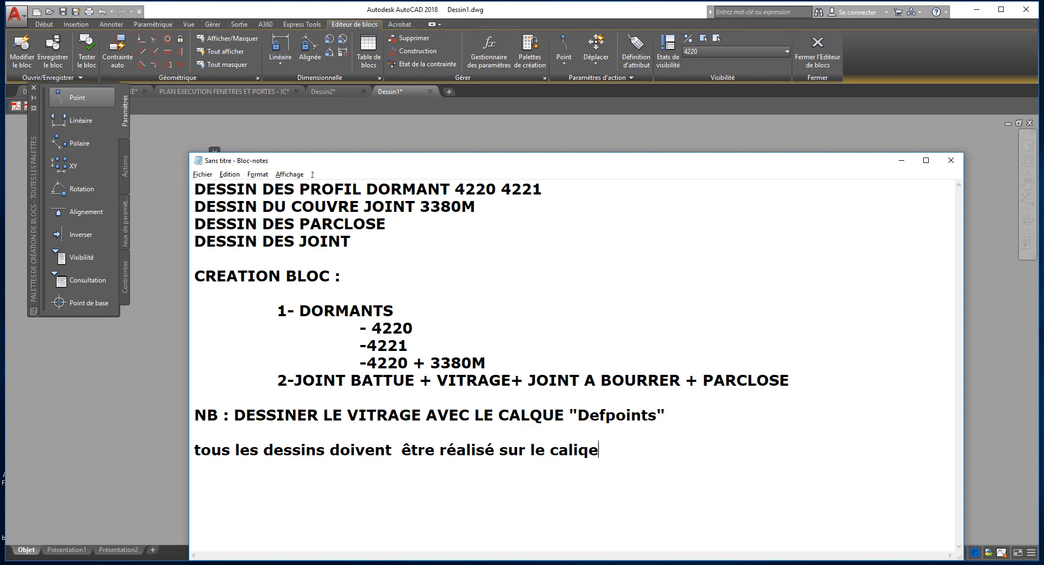
key(BackSpace)
key(BackSpace)
key(BackSpace)
text(que )
text(0)
key(BackSpace)
text("0")
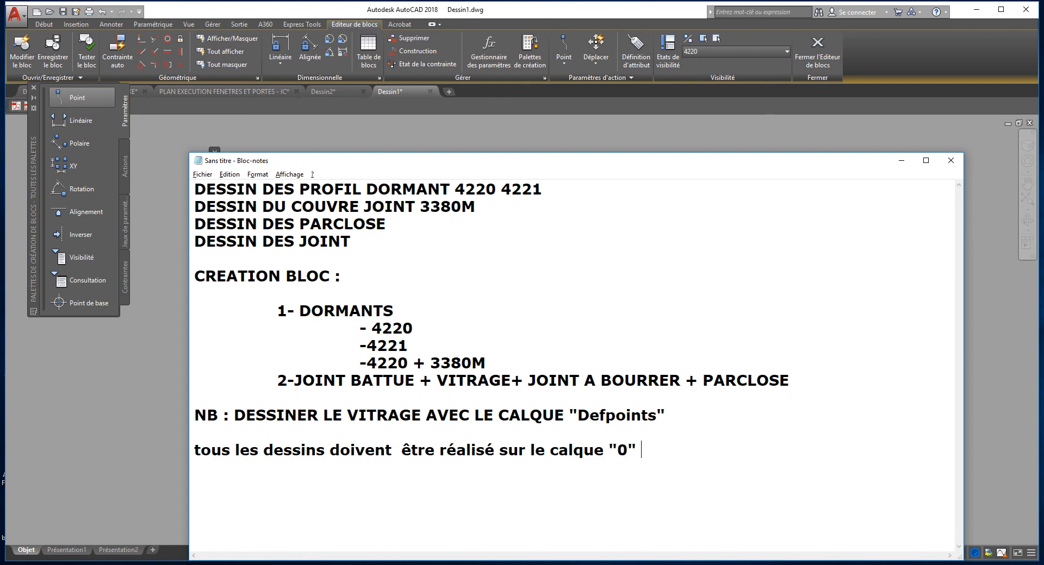